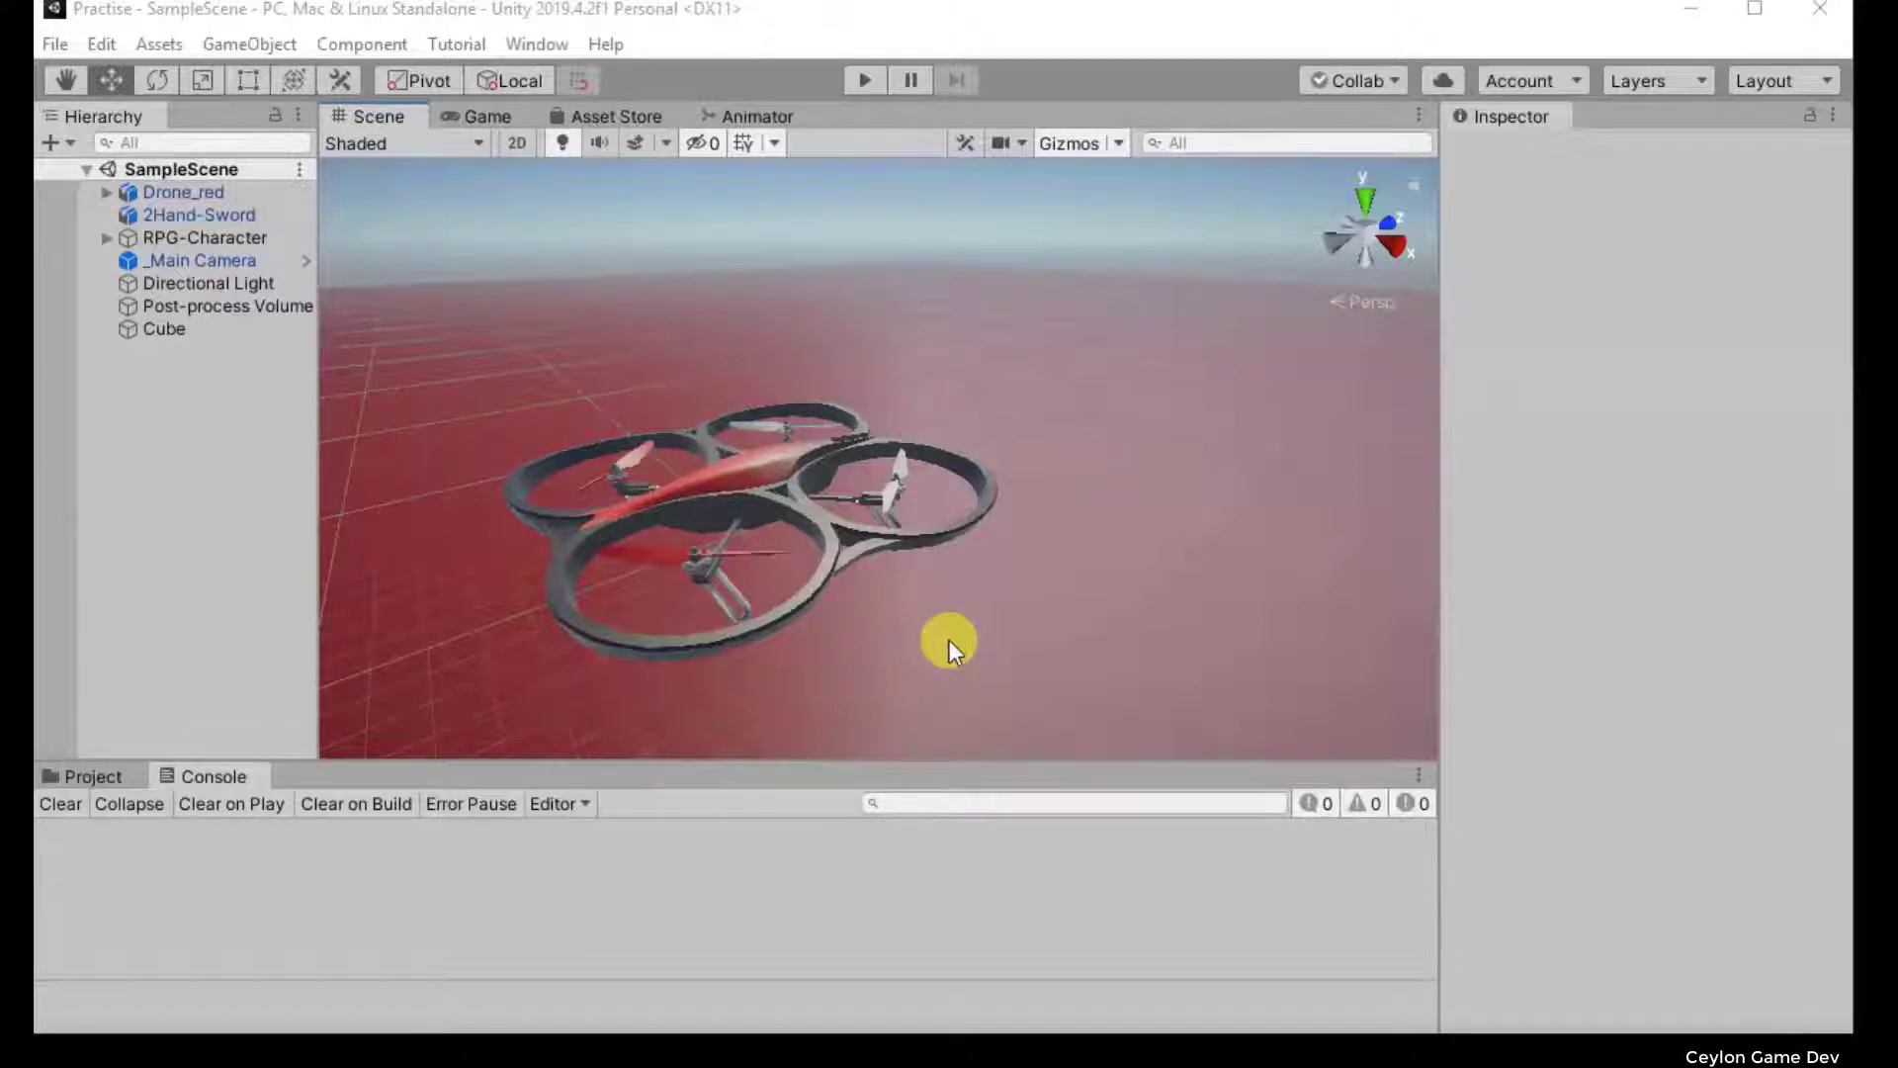
Step: Open the Animator graph and box-select its state nodes to review the drone's state machine
click(772, 116)
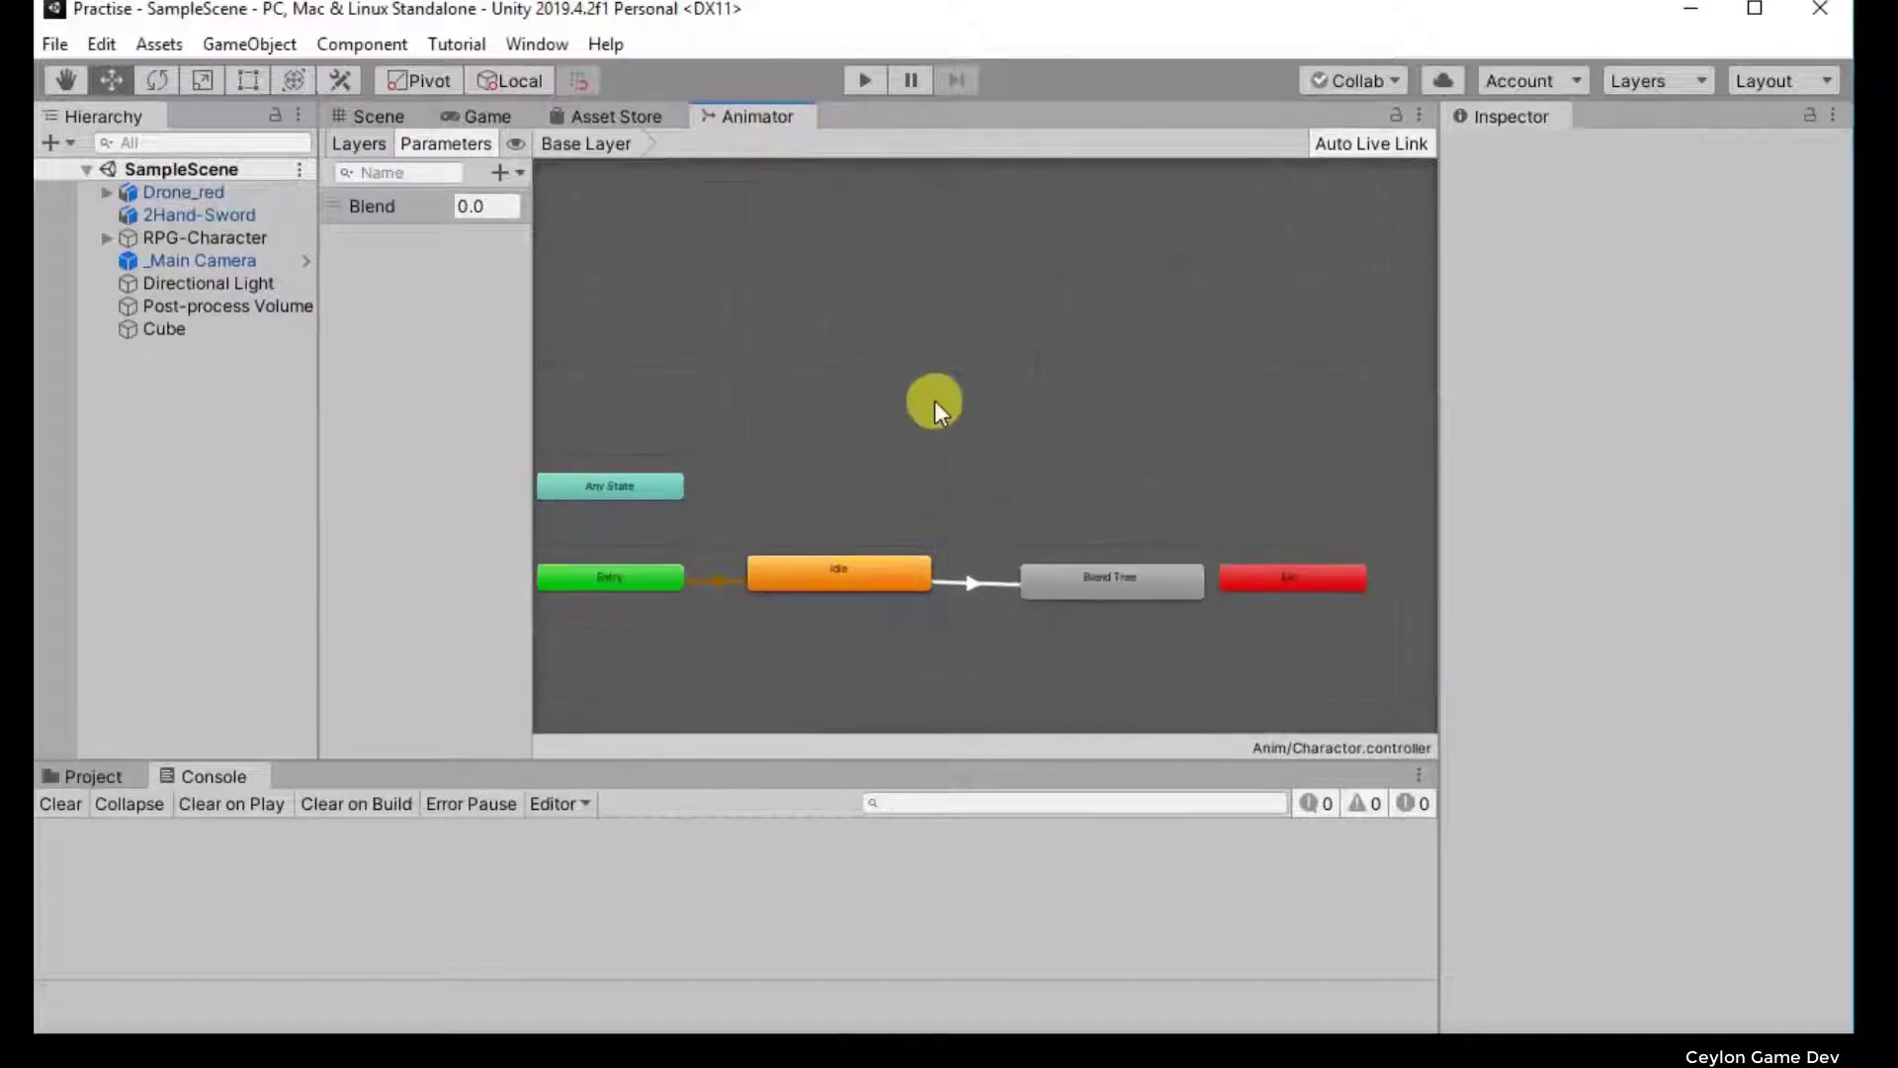
drag(605, 326, 1290, 655)
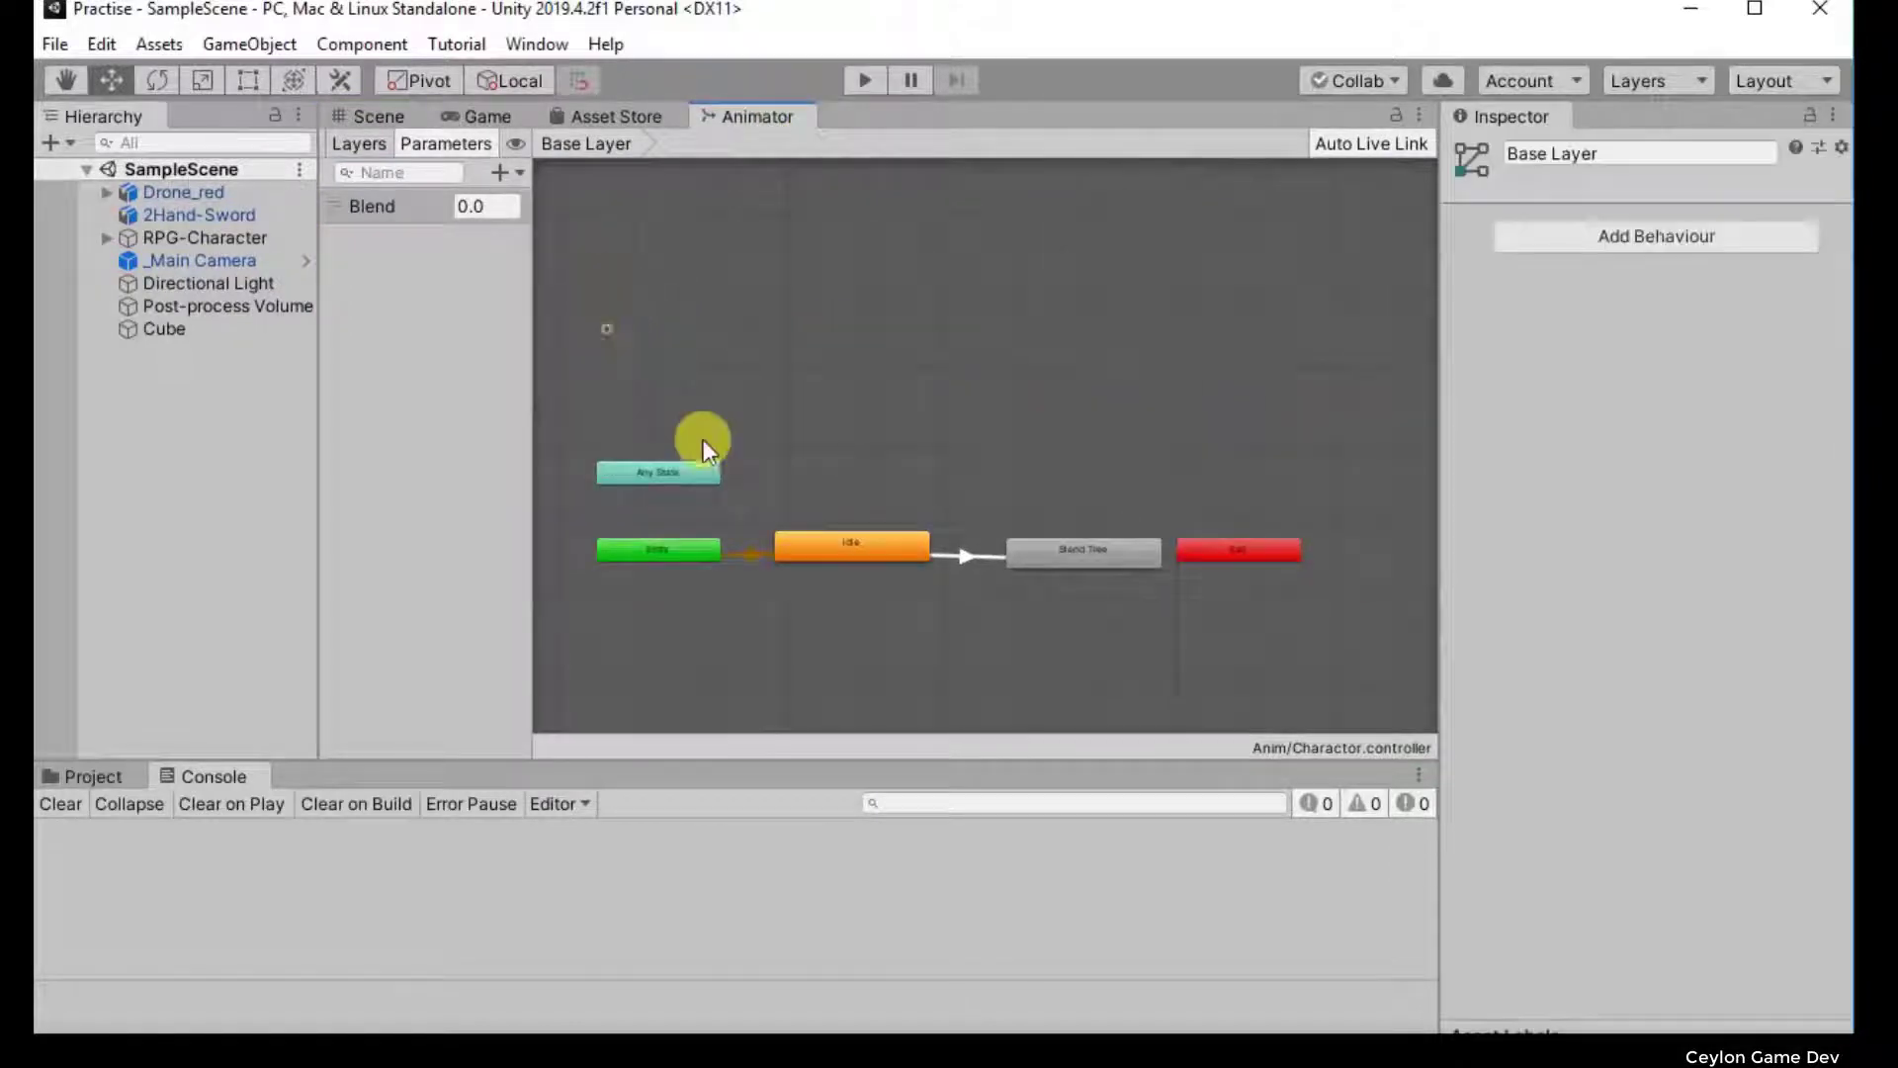
click(980, 368)
drag(638, 378, 1233, 657)
click(853, 257)
drag(606, 299, 1406, 710)
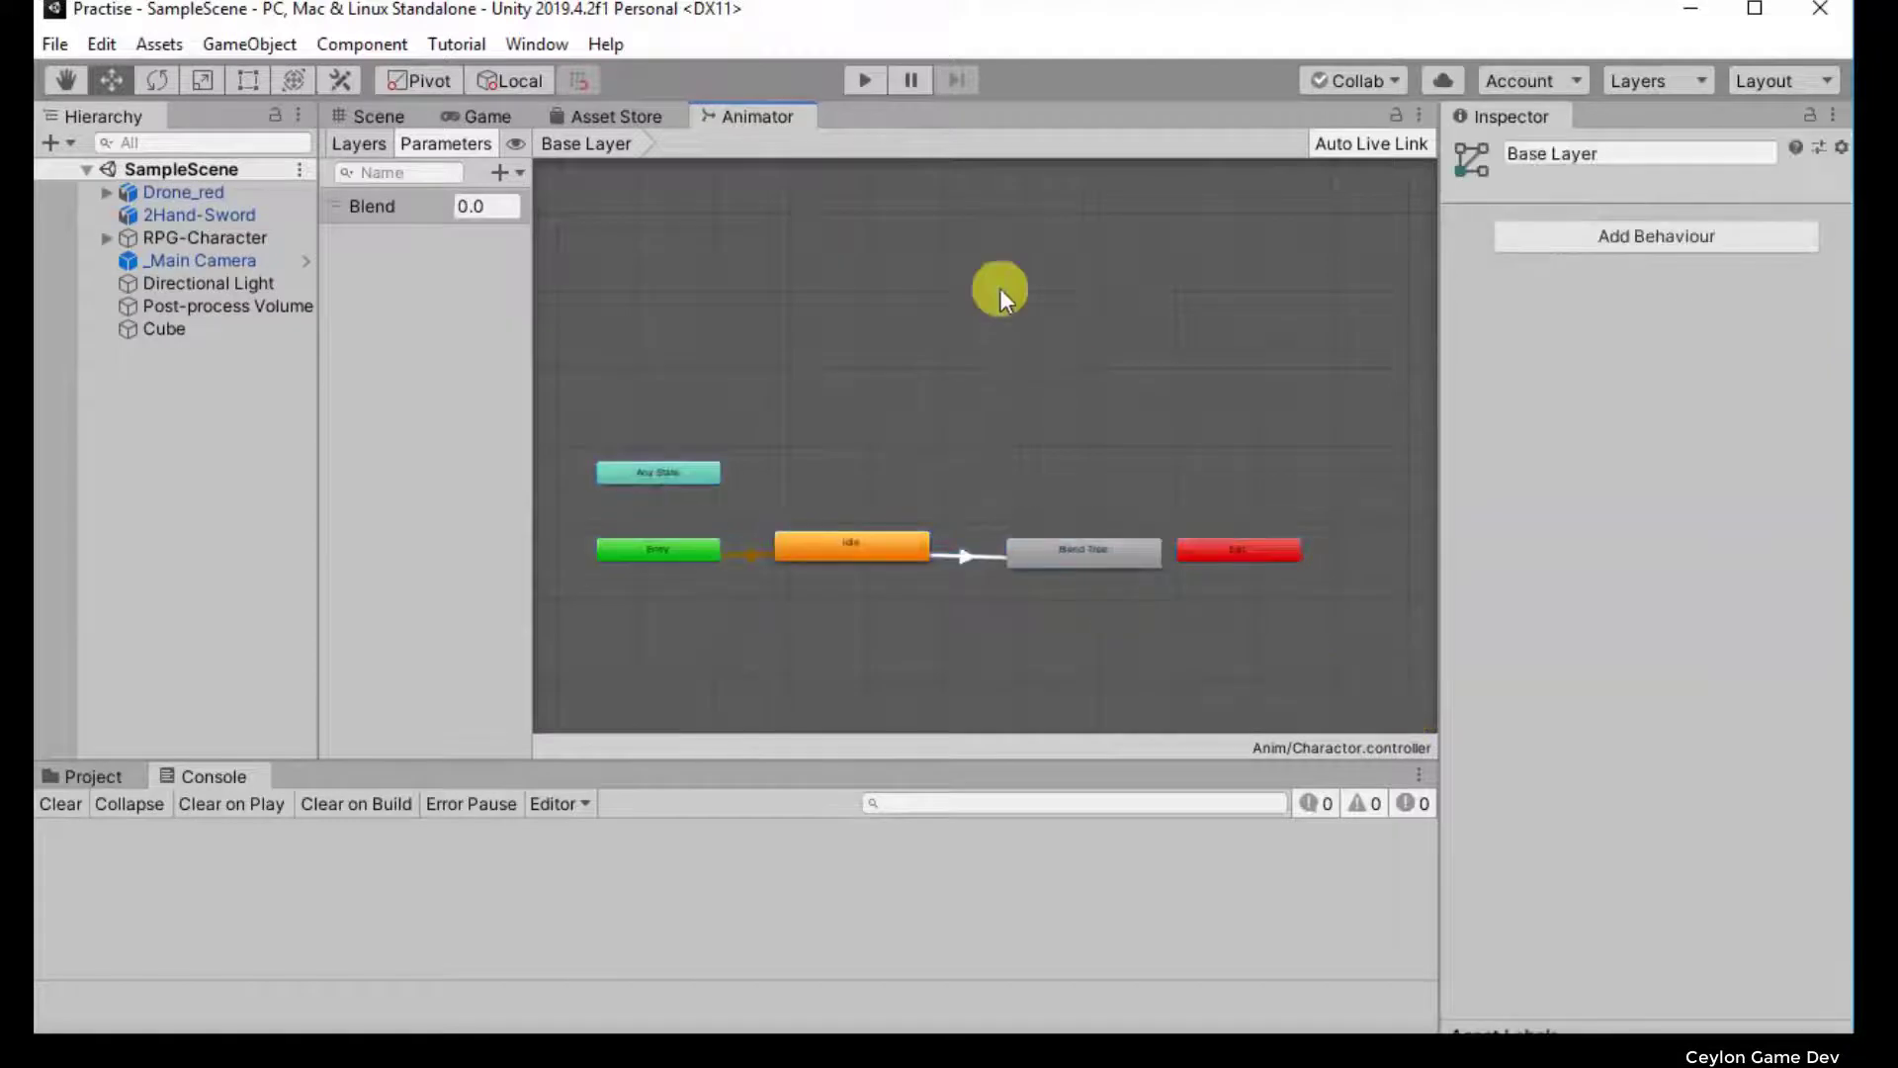
drag(643, 309, 1406, 676)
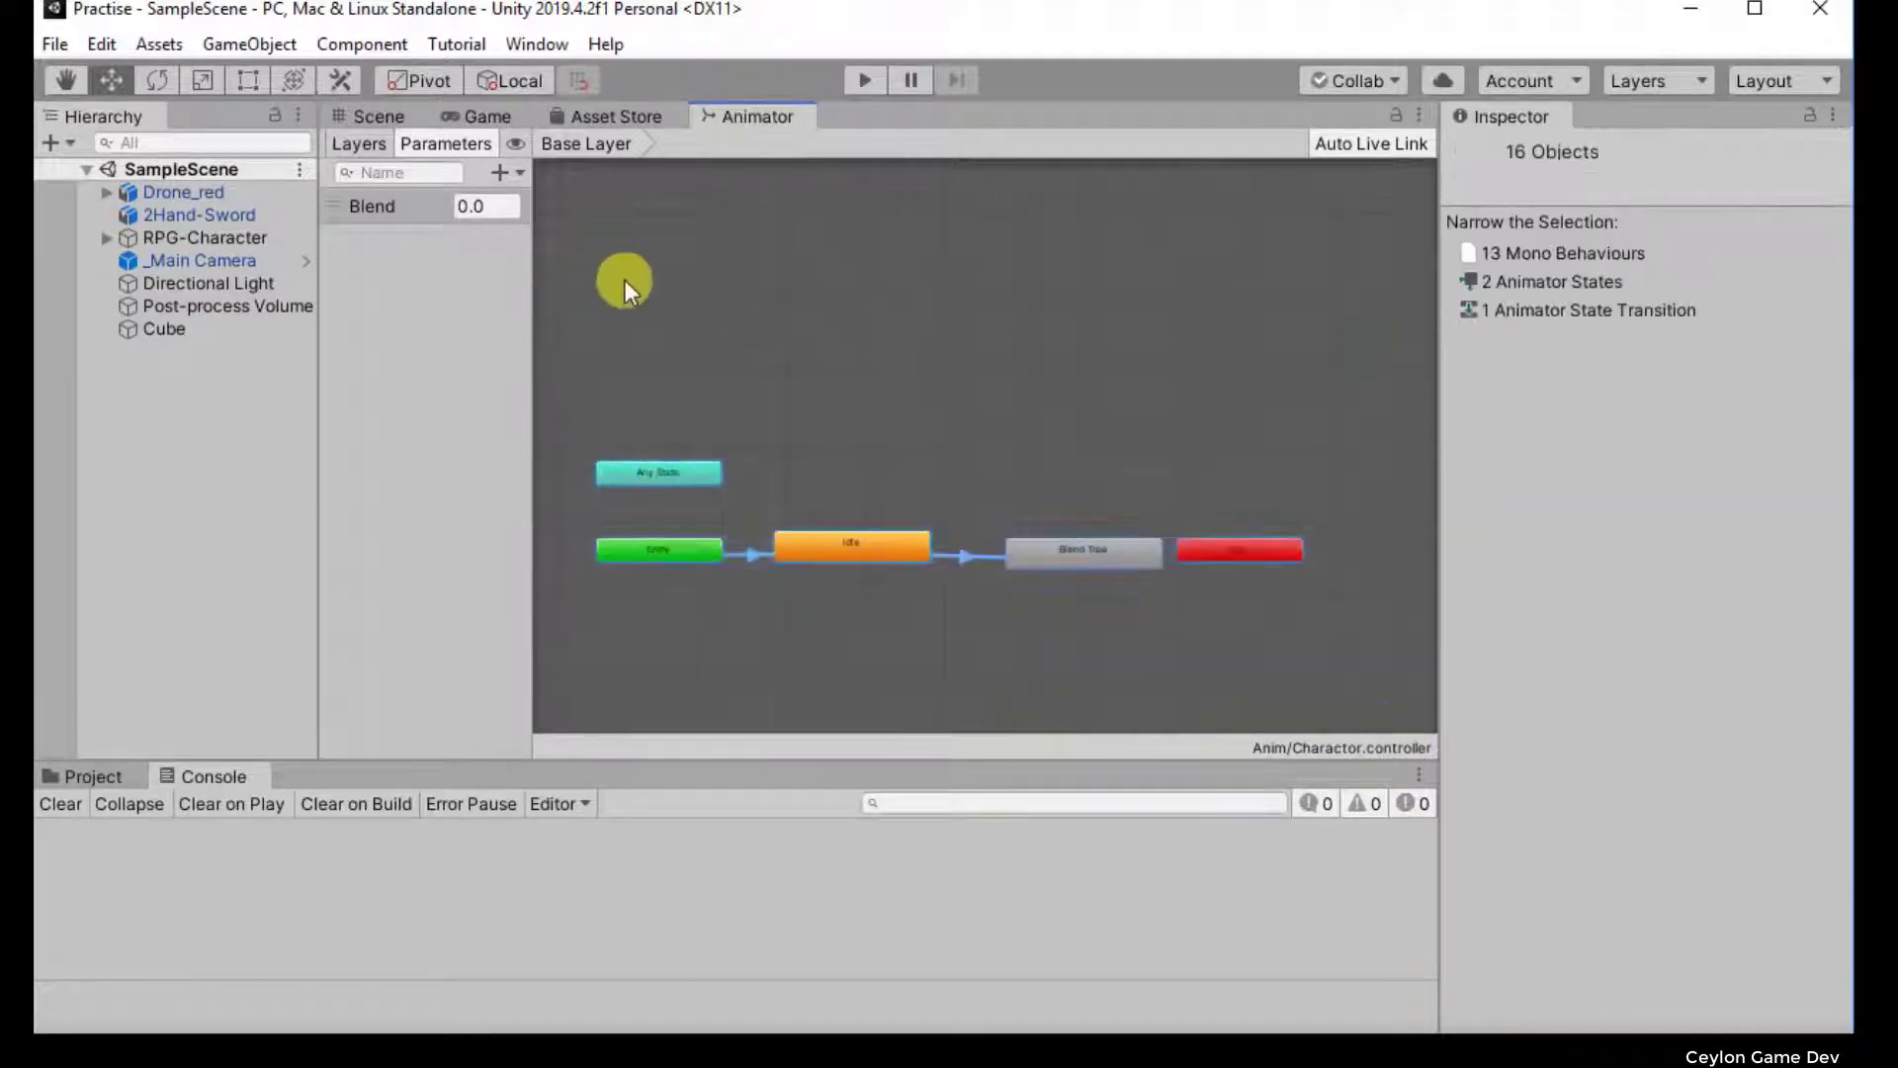
drag(623, 281, 1413, 718)
drag(616, 272, 1245, 654)
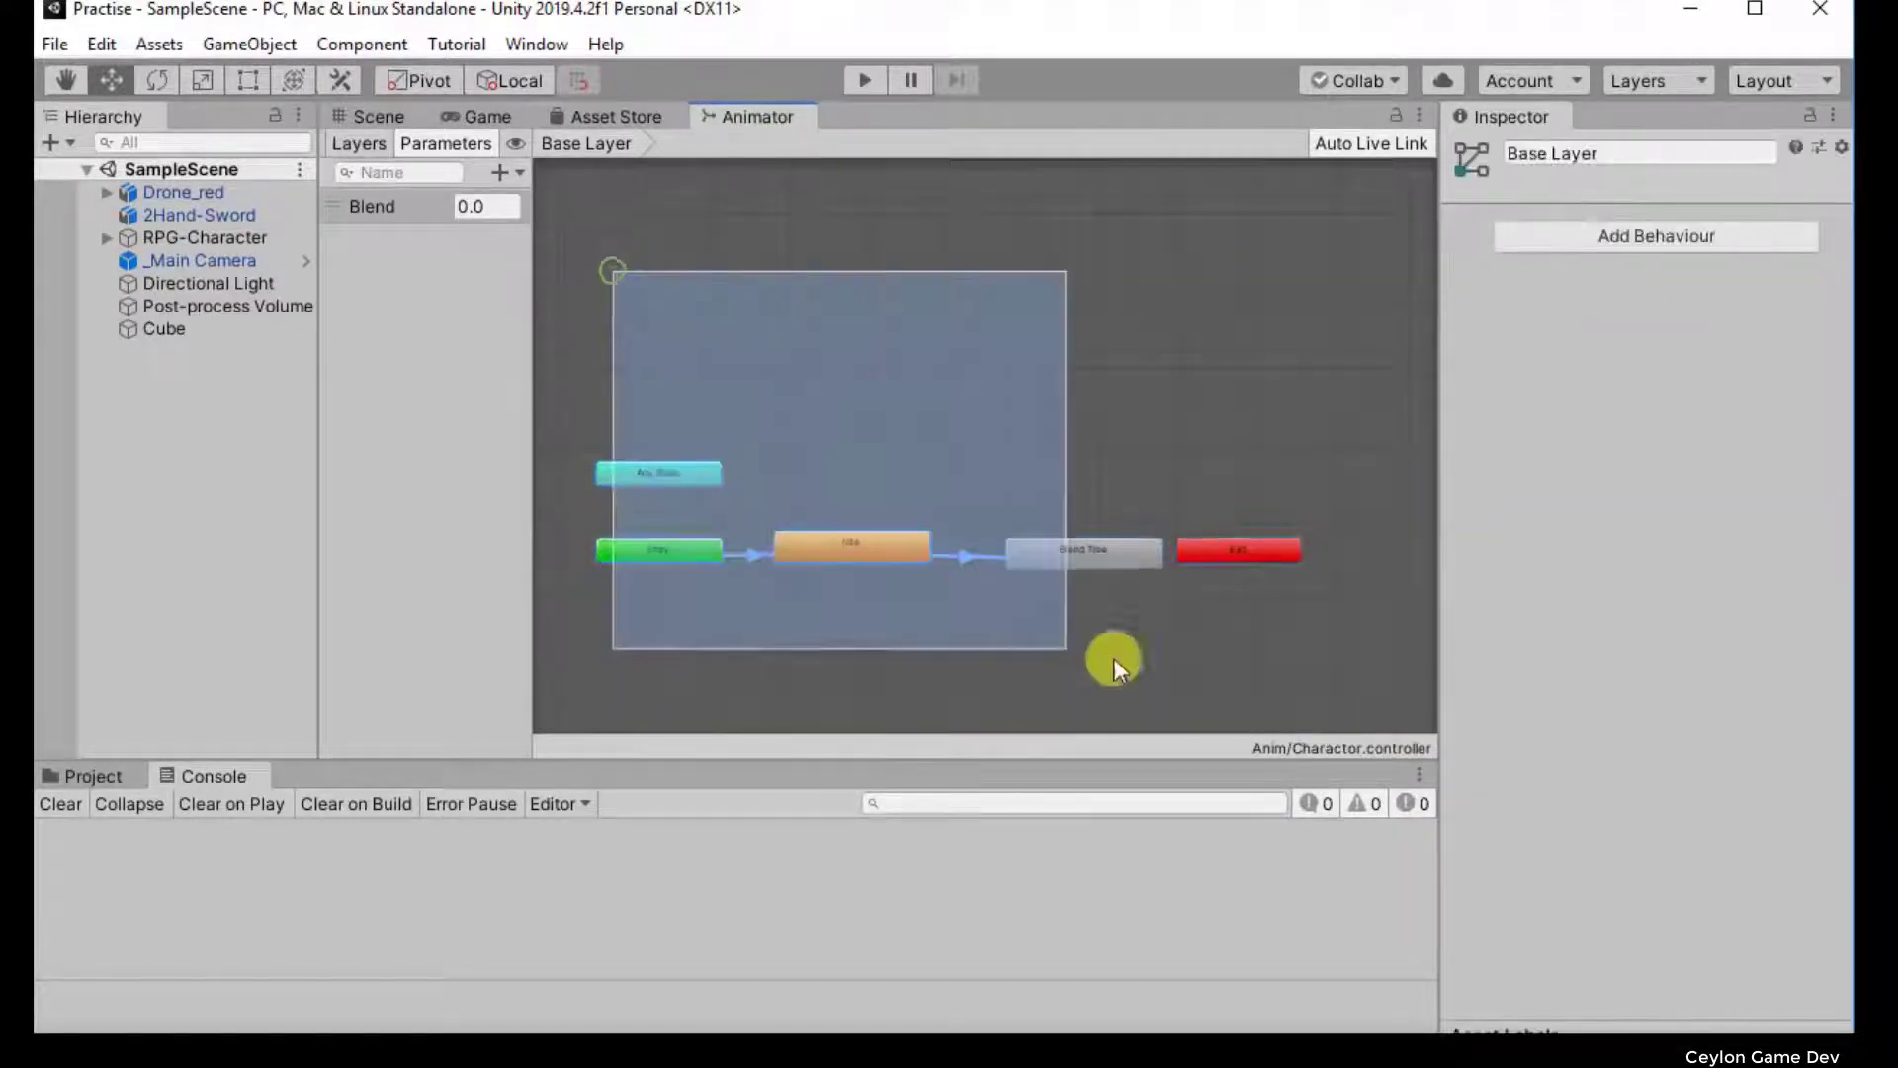
click(714, 292)
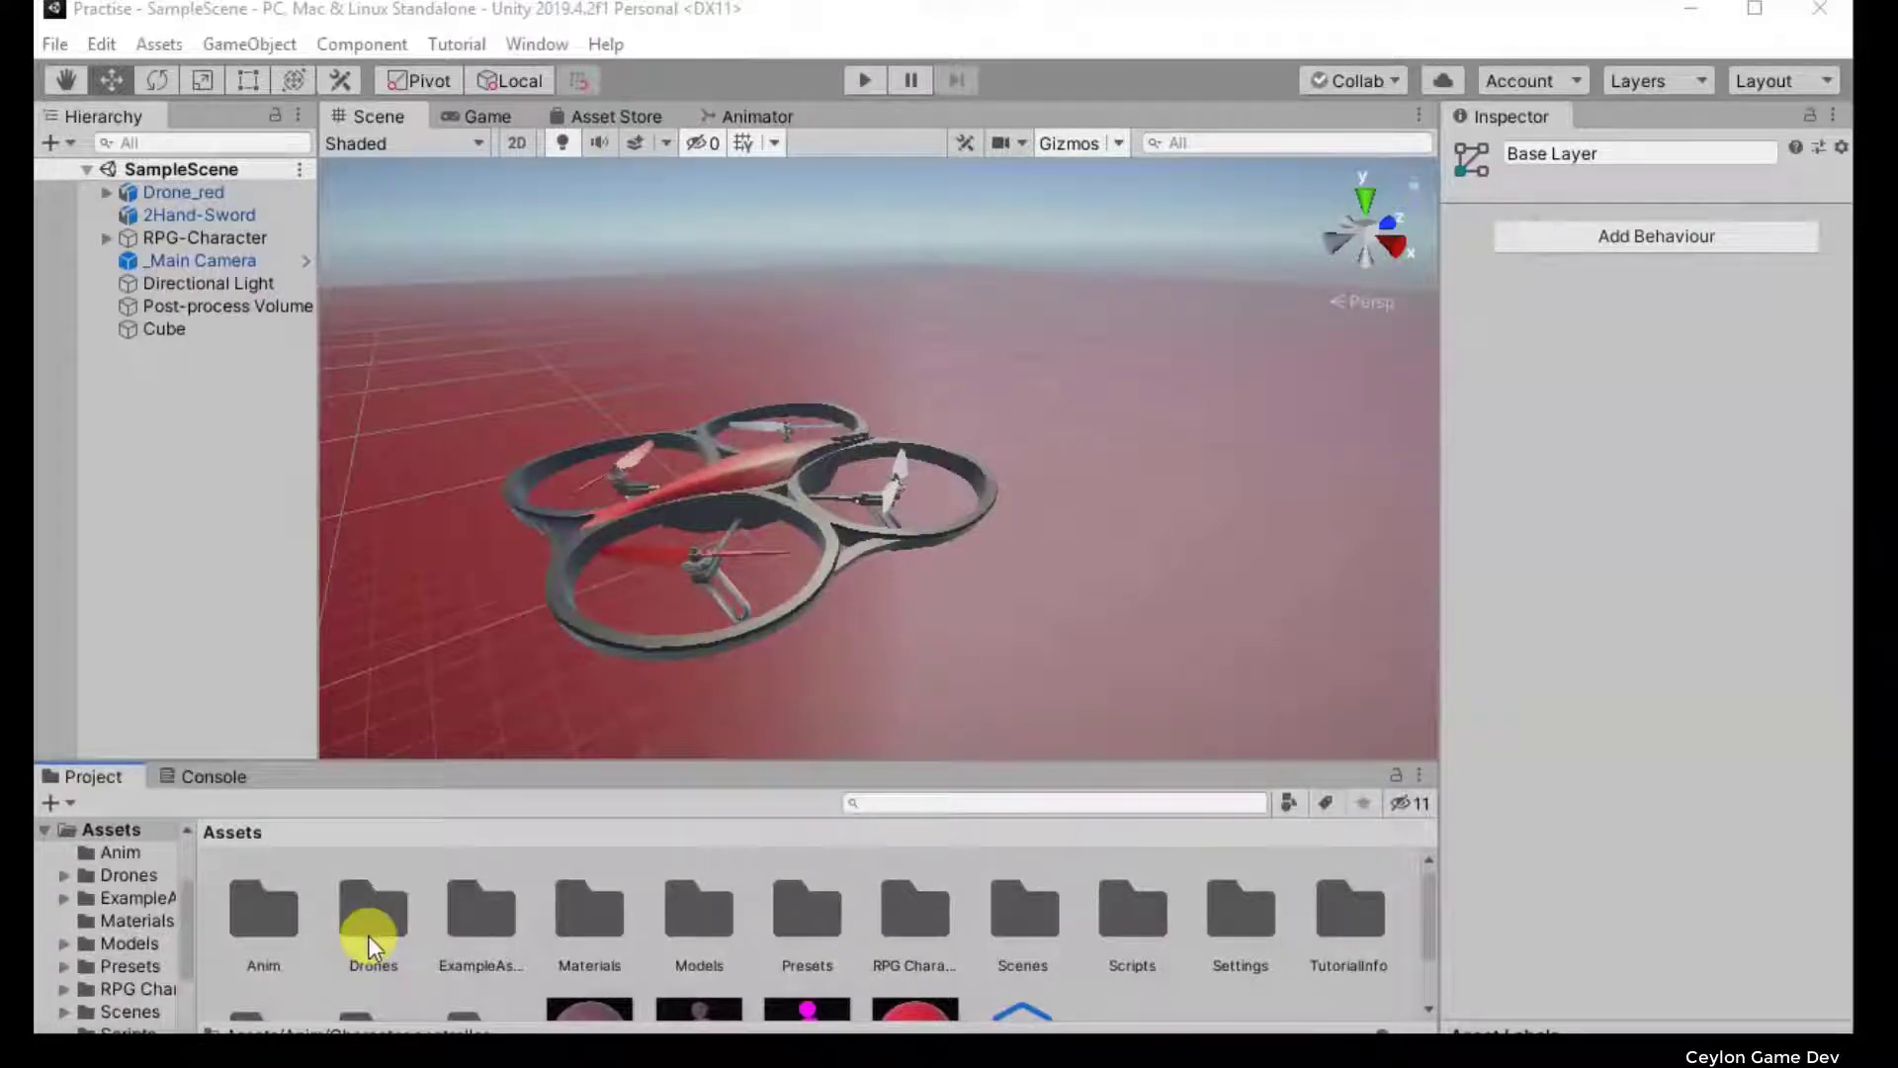
Step: Open the Anim folder and compare the idle and walk clips' settings
double_click(242, 908)
click(606, 913)
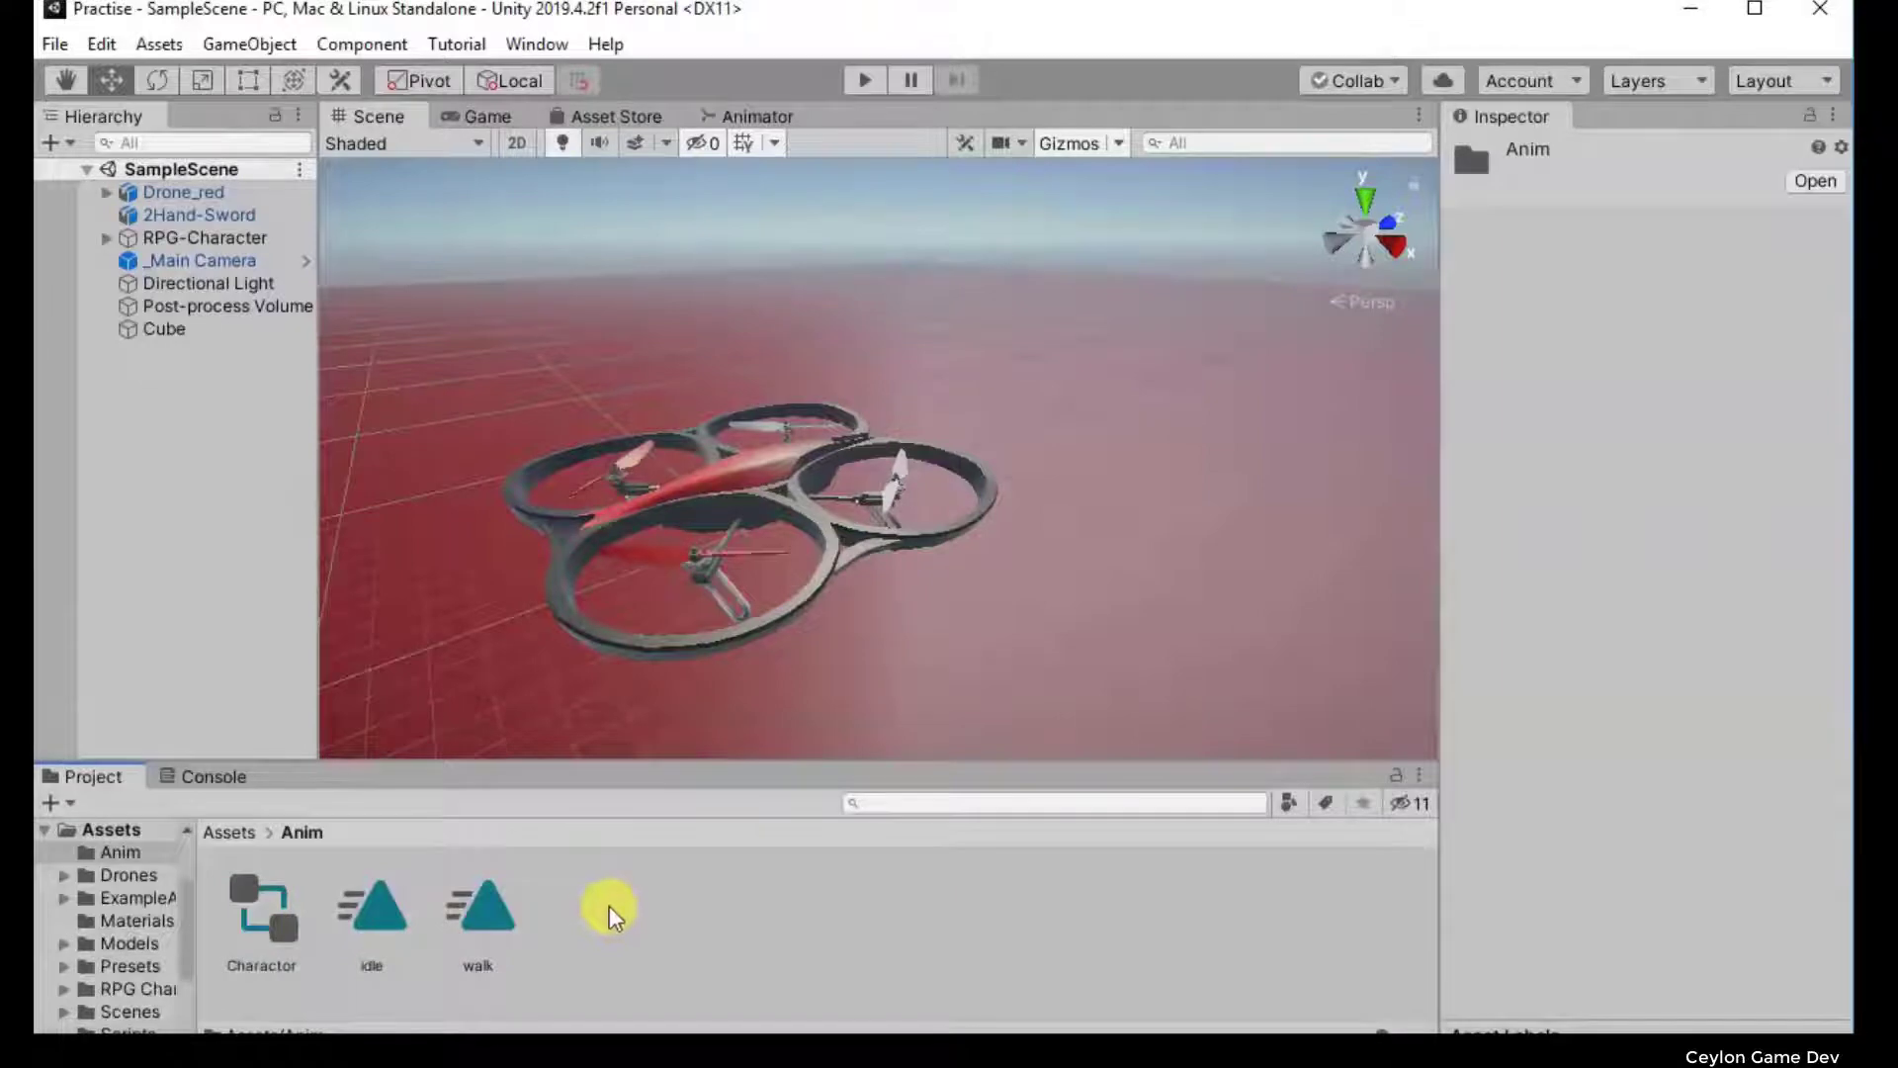
click(373, 905)
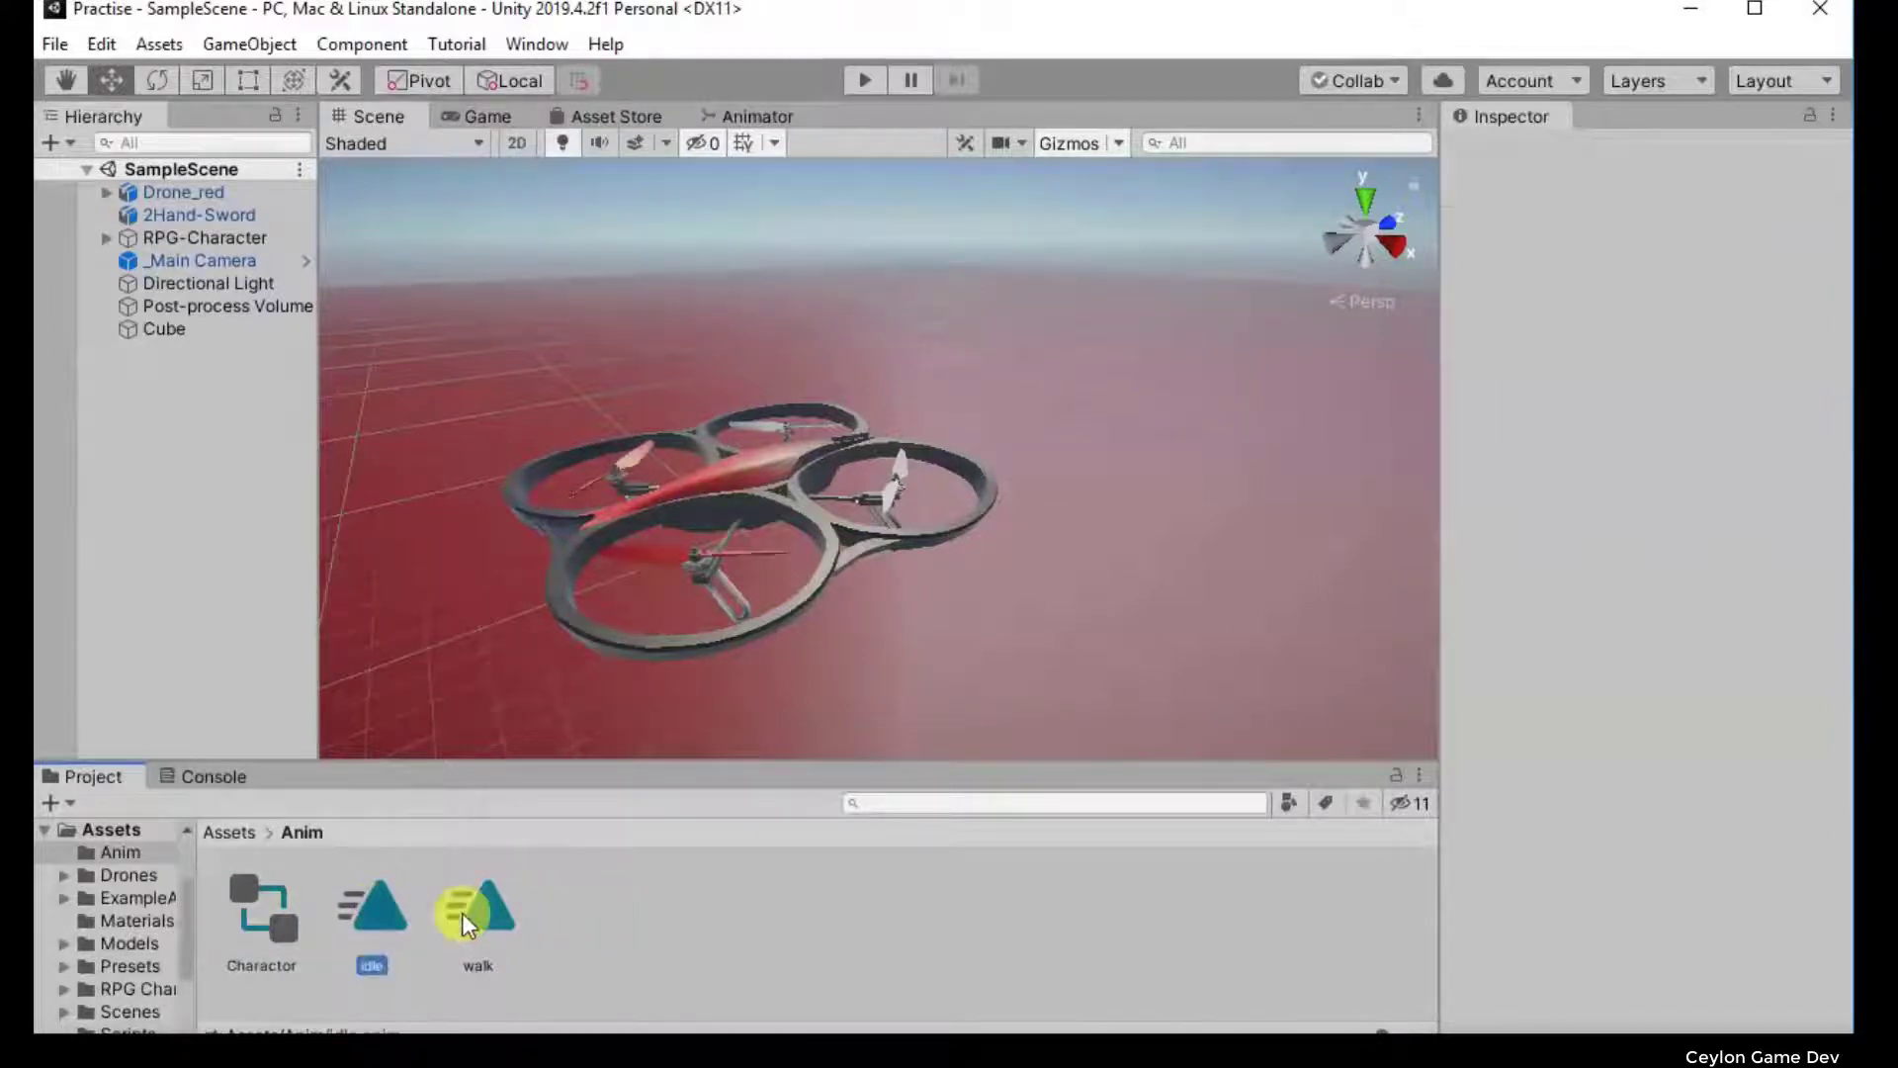
click(461, 913)
click(393, 906)
click(491, 924)
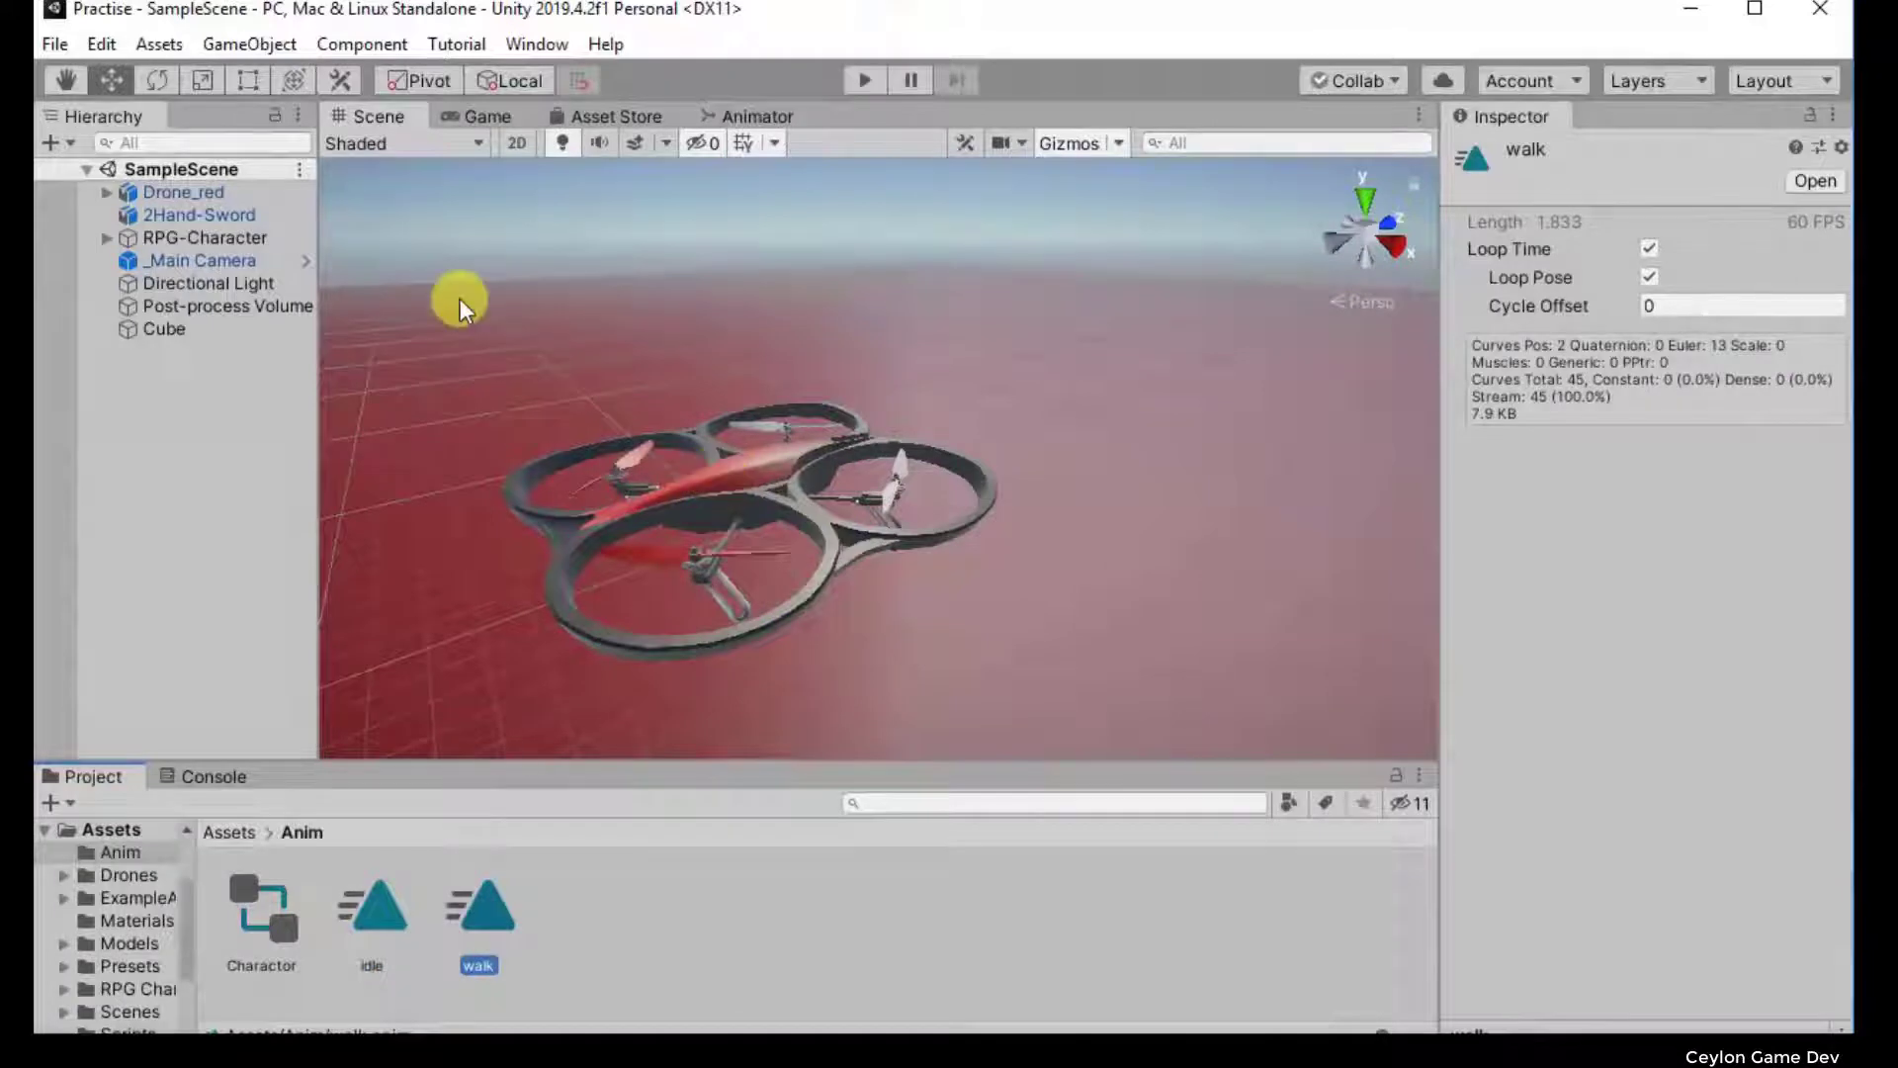
Step: Select the drone's parts in the Scene and orbit to a steeper top-down view
drag(479, 201, 898, 679)
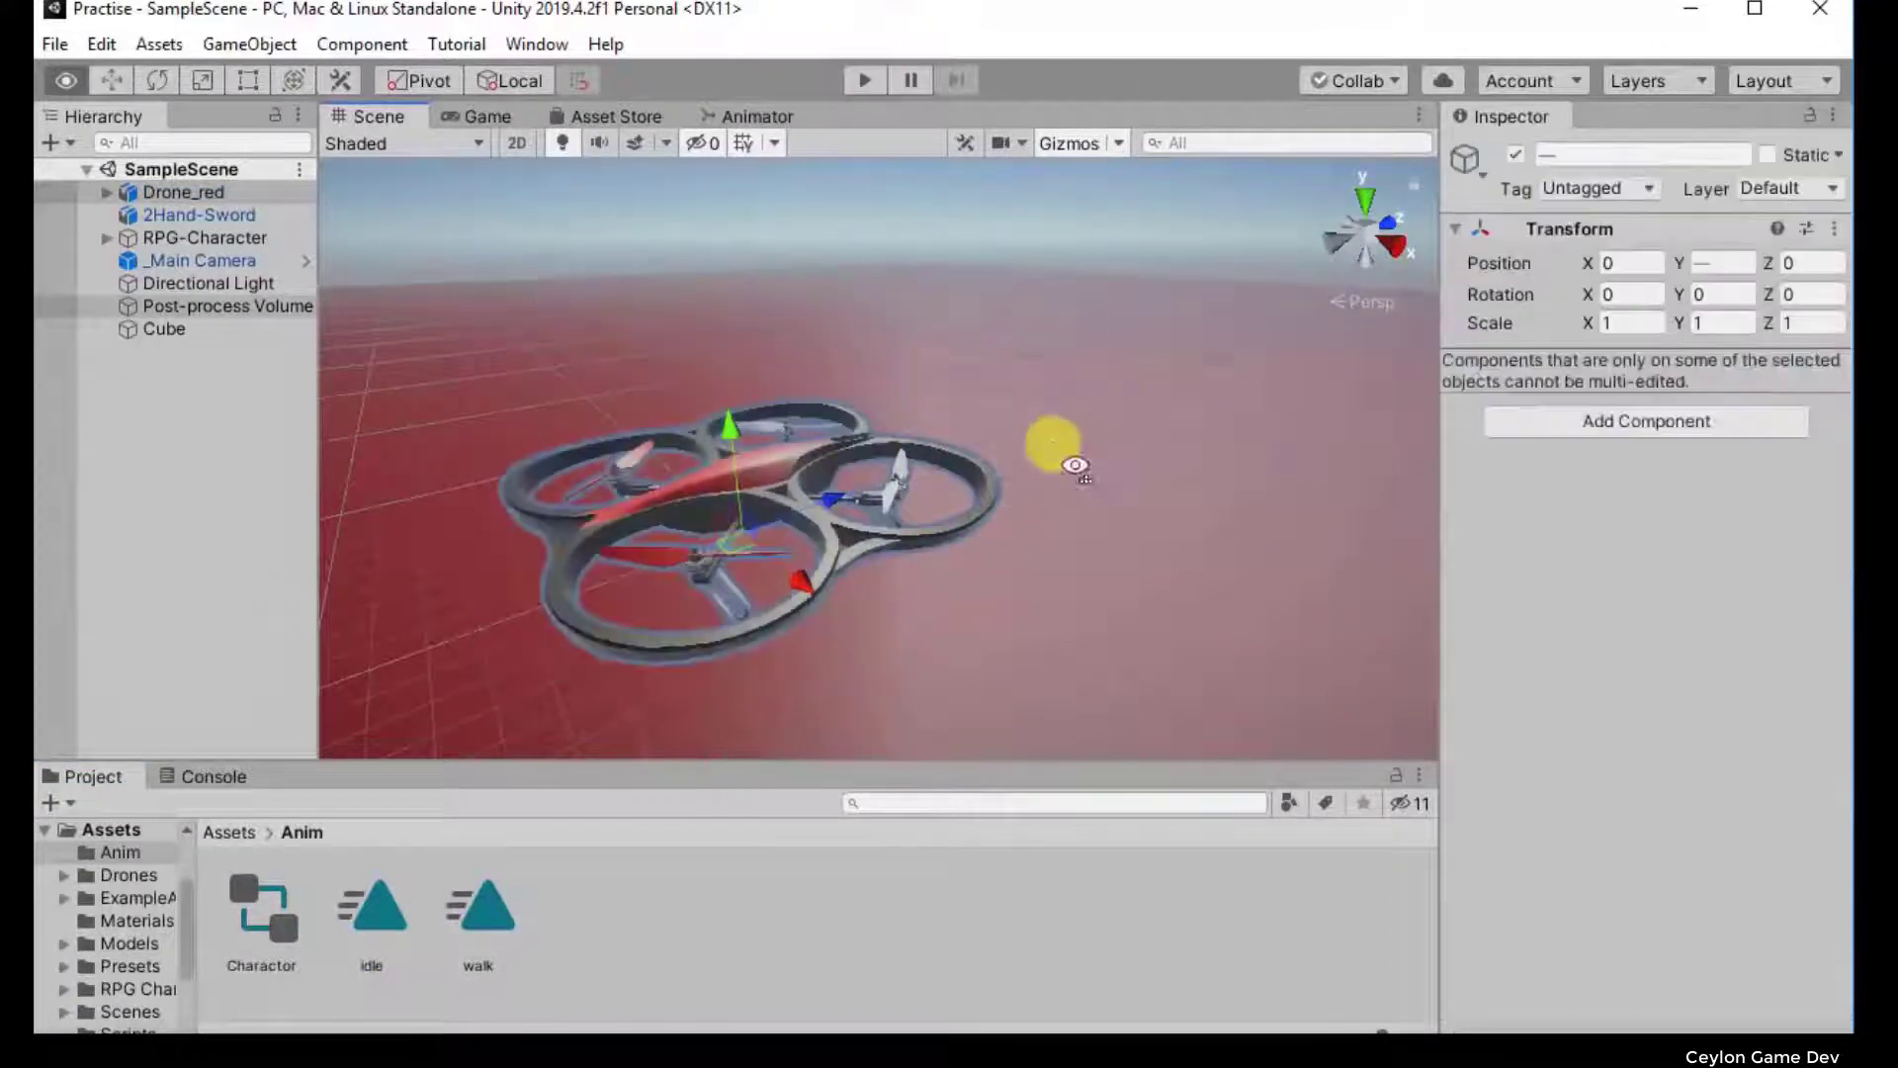
alt+drag(1074, 464, 965, 405)
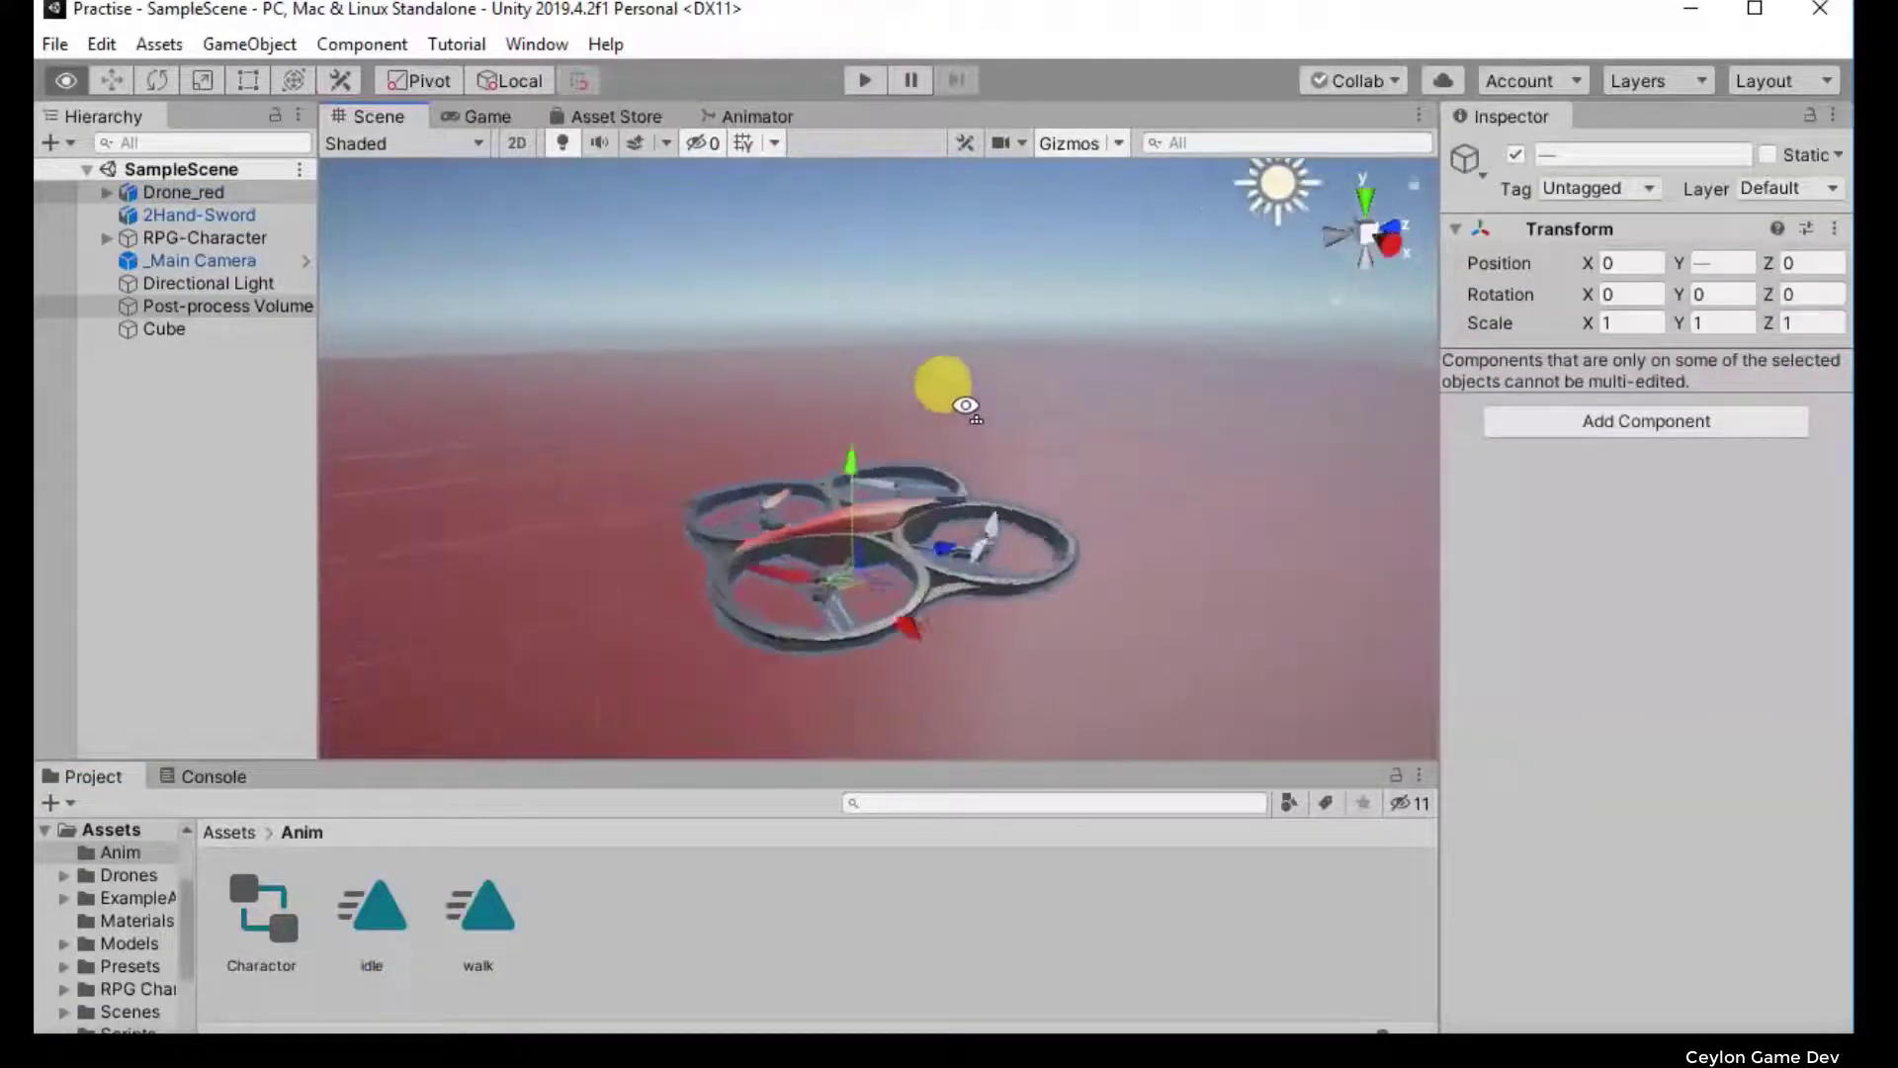
scroll(966, 406, up, 1)
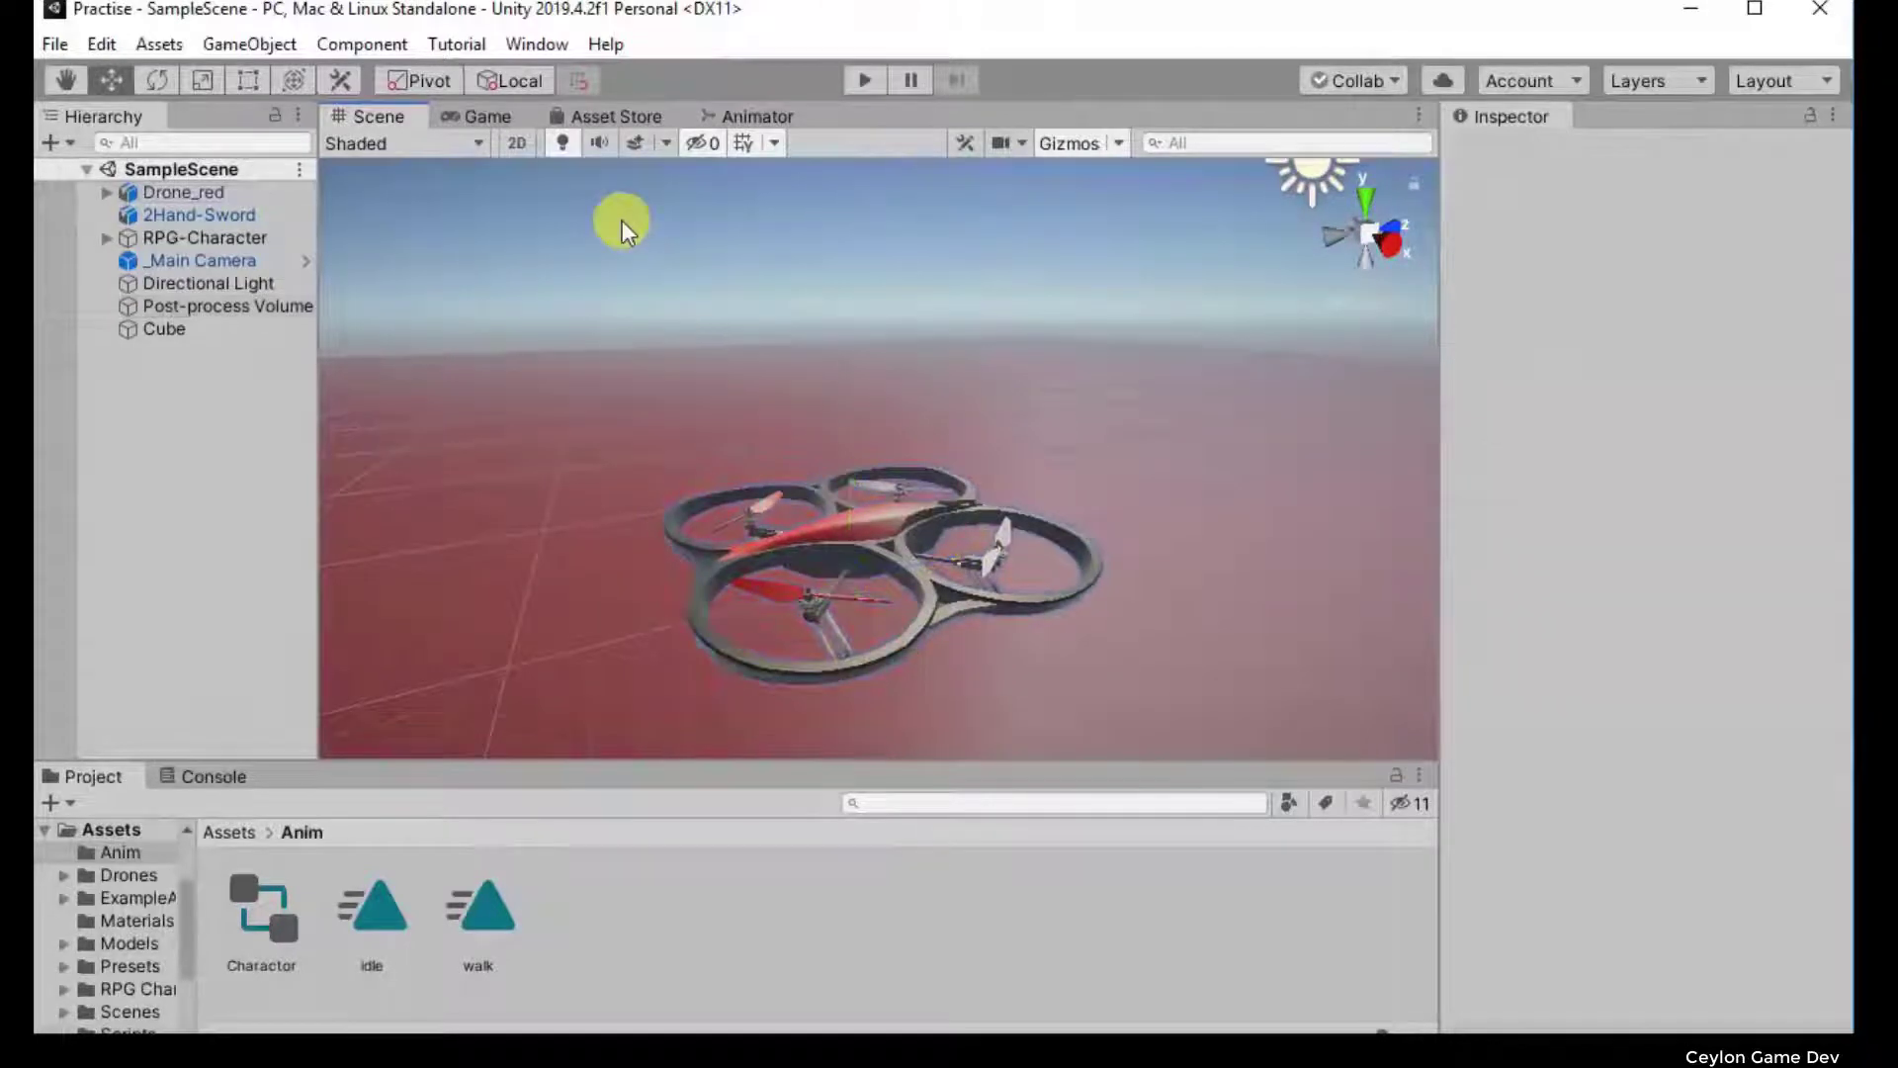
drag(621, 220, 1109, 634)
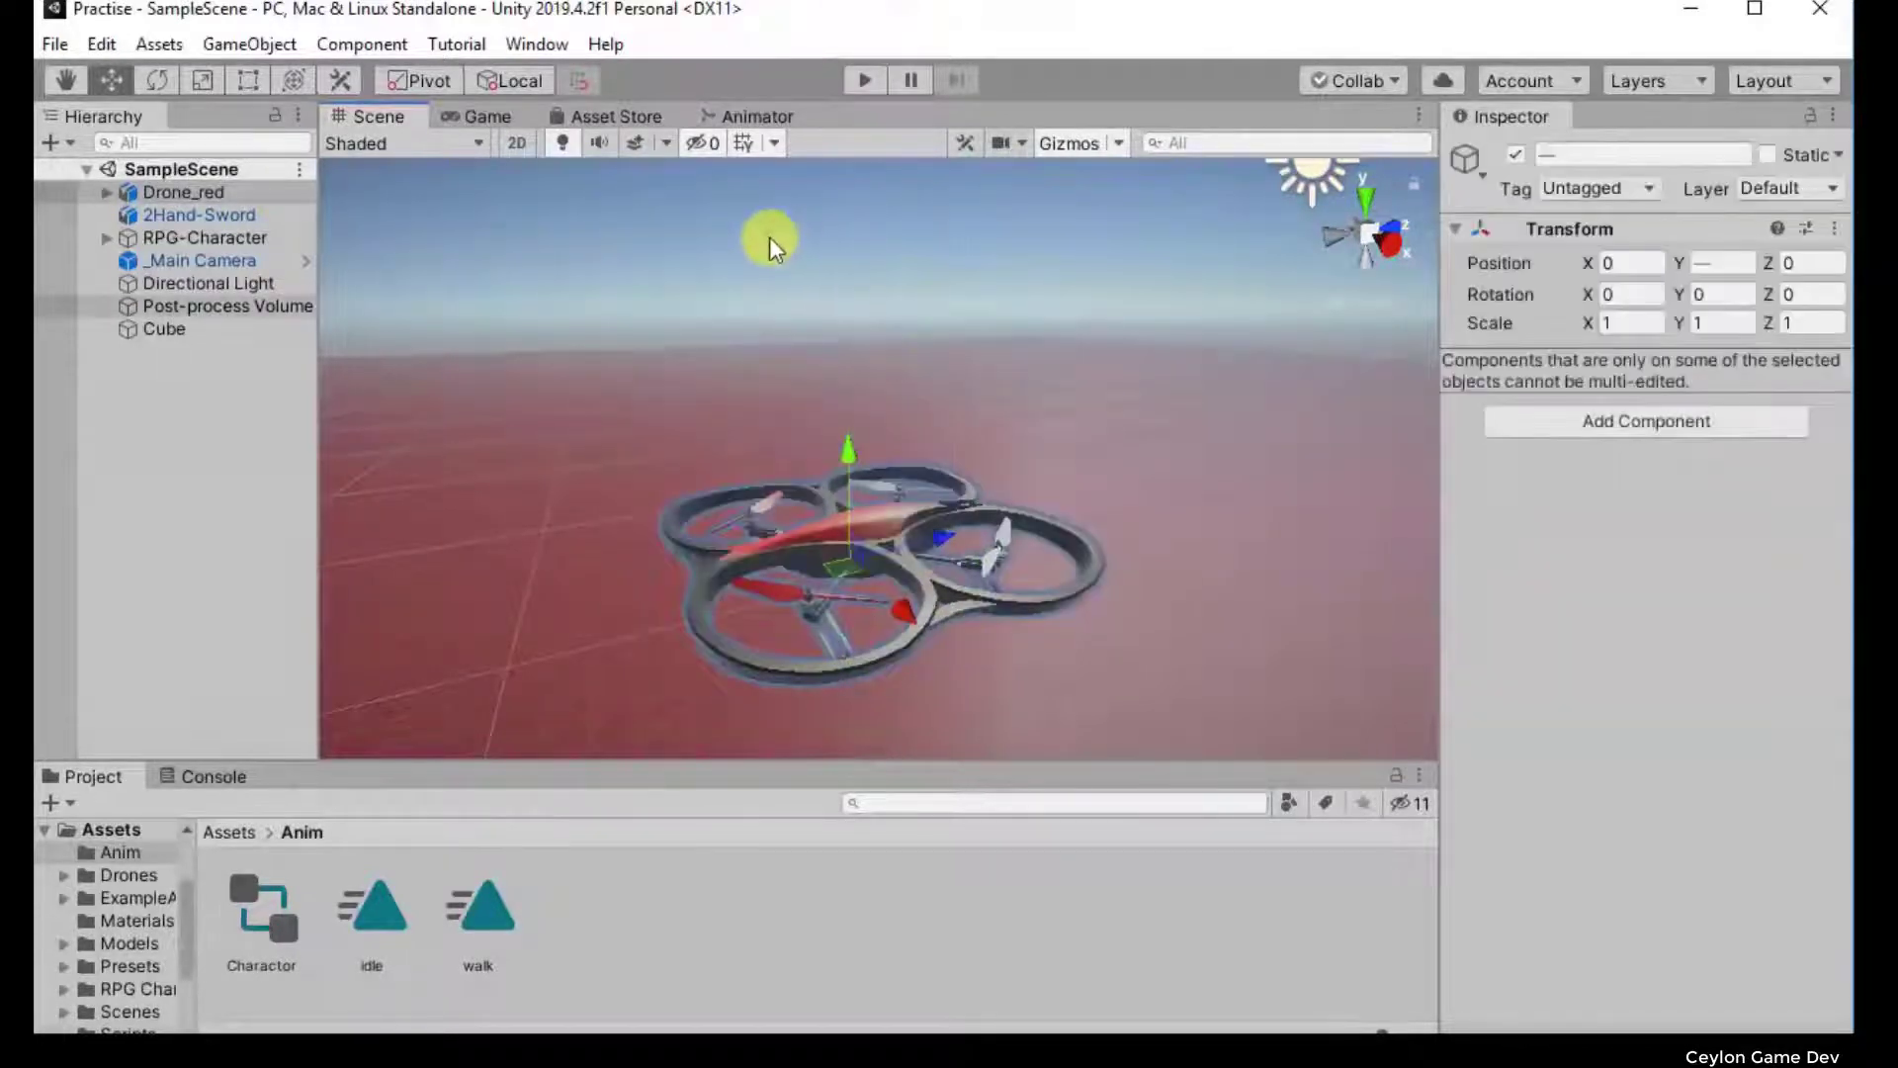
click(770, 236)
drag(615, 232, 1095, 743)
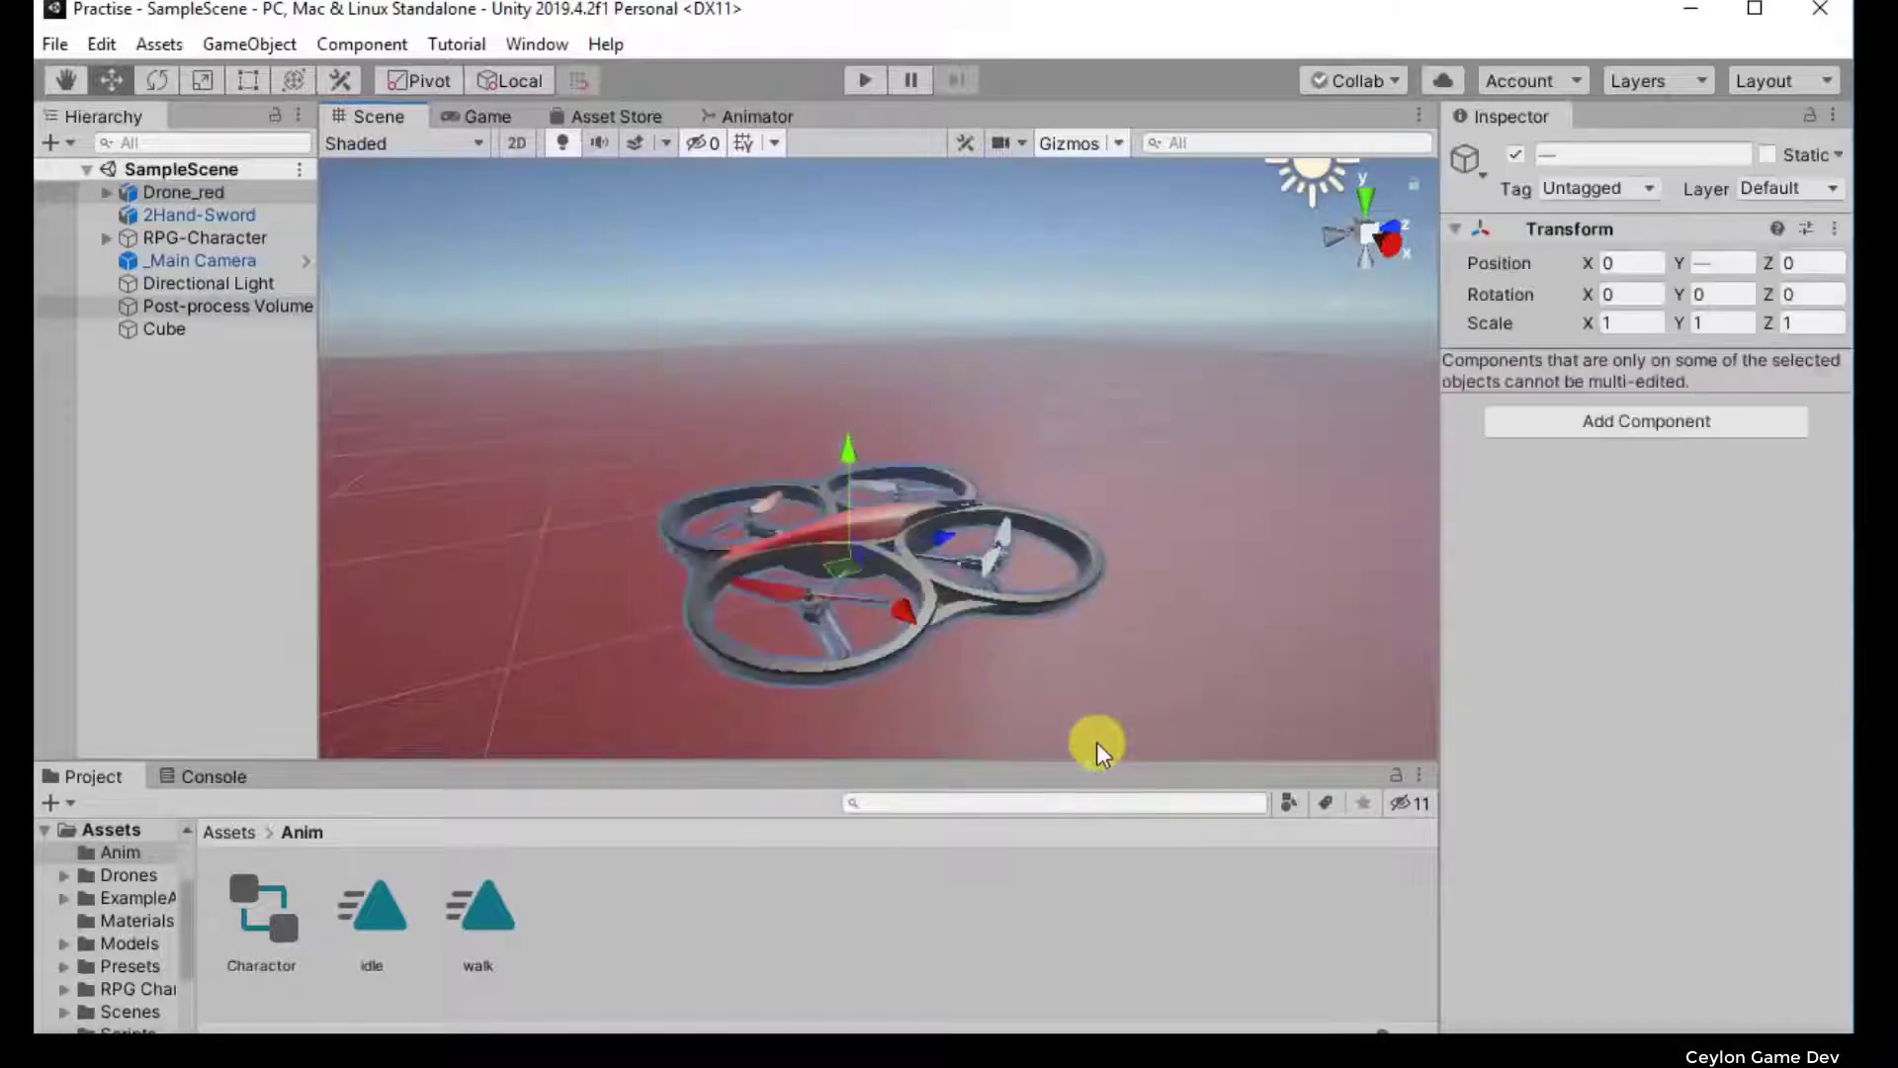
click(613, 248)
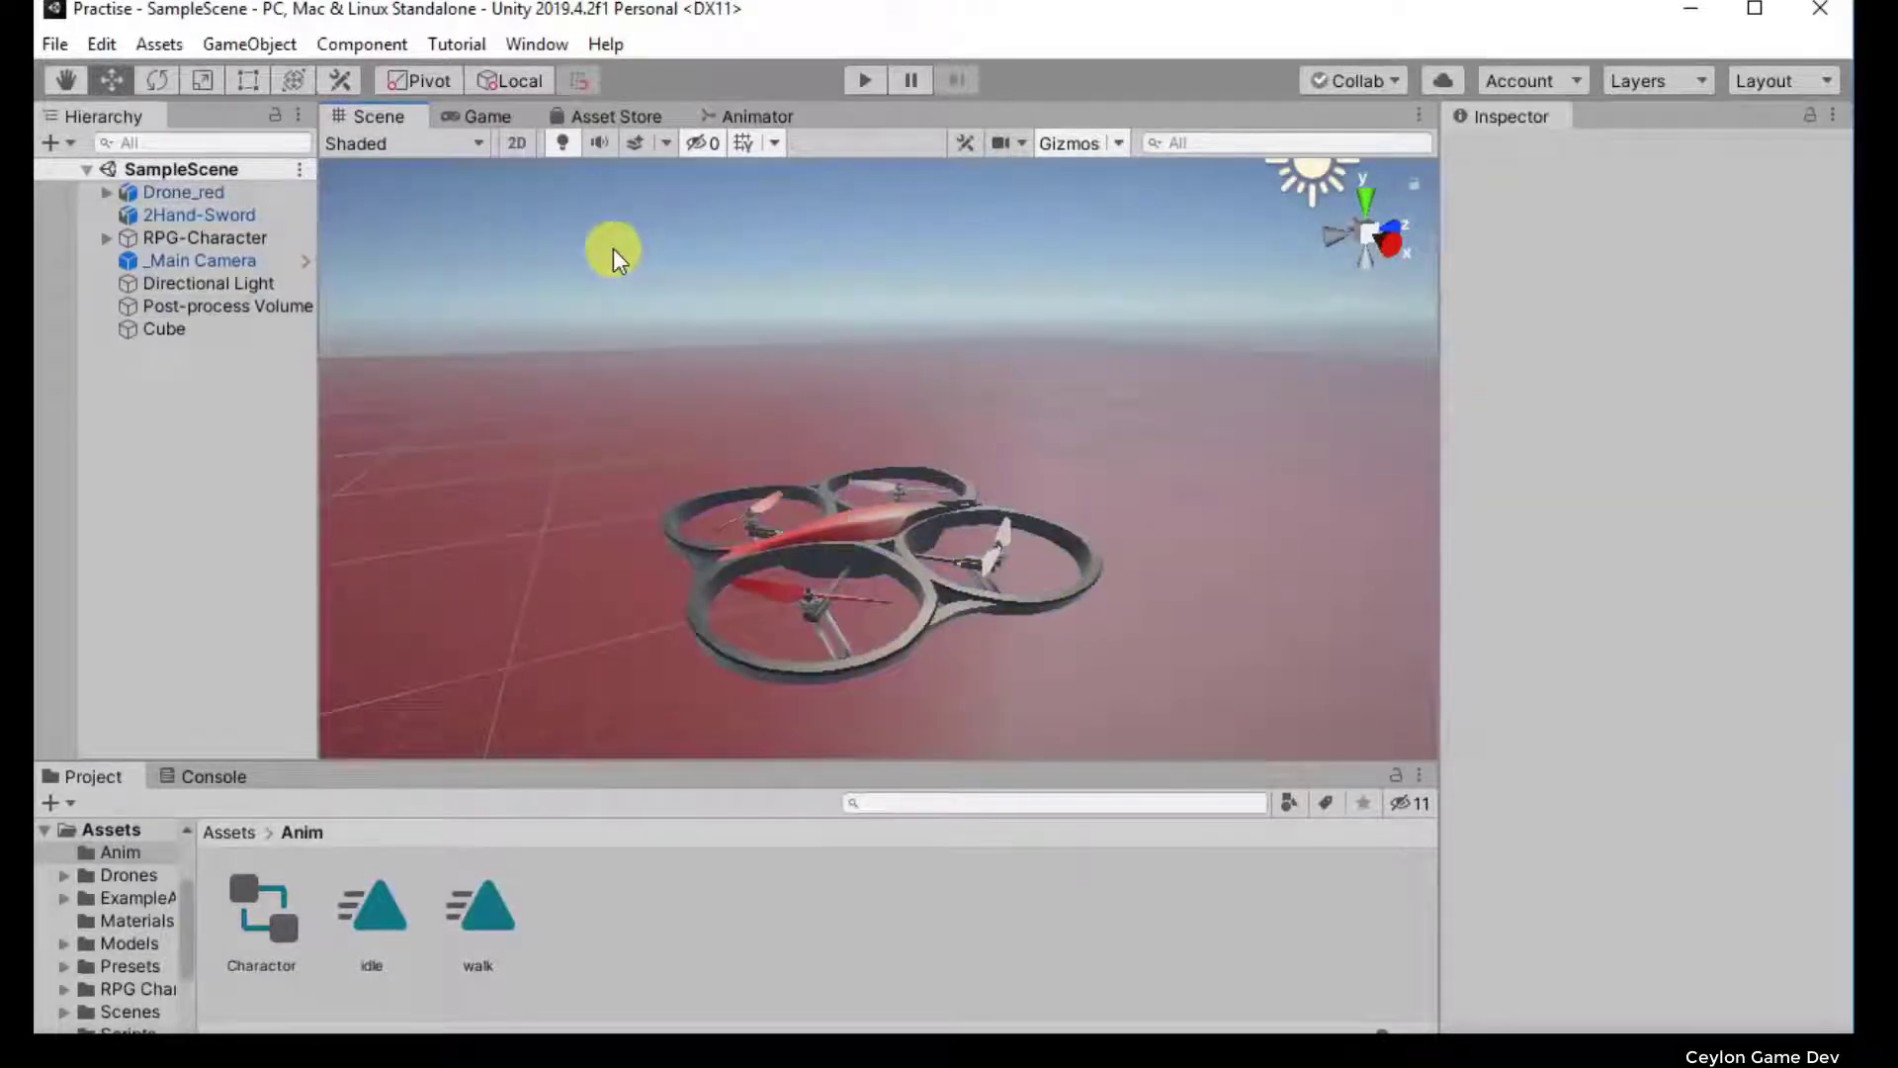
alt+drag(636, 466, 523, 422)
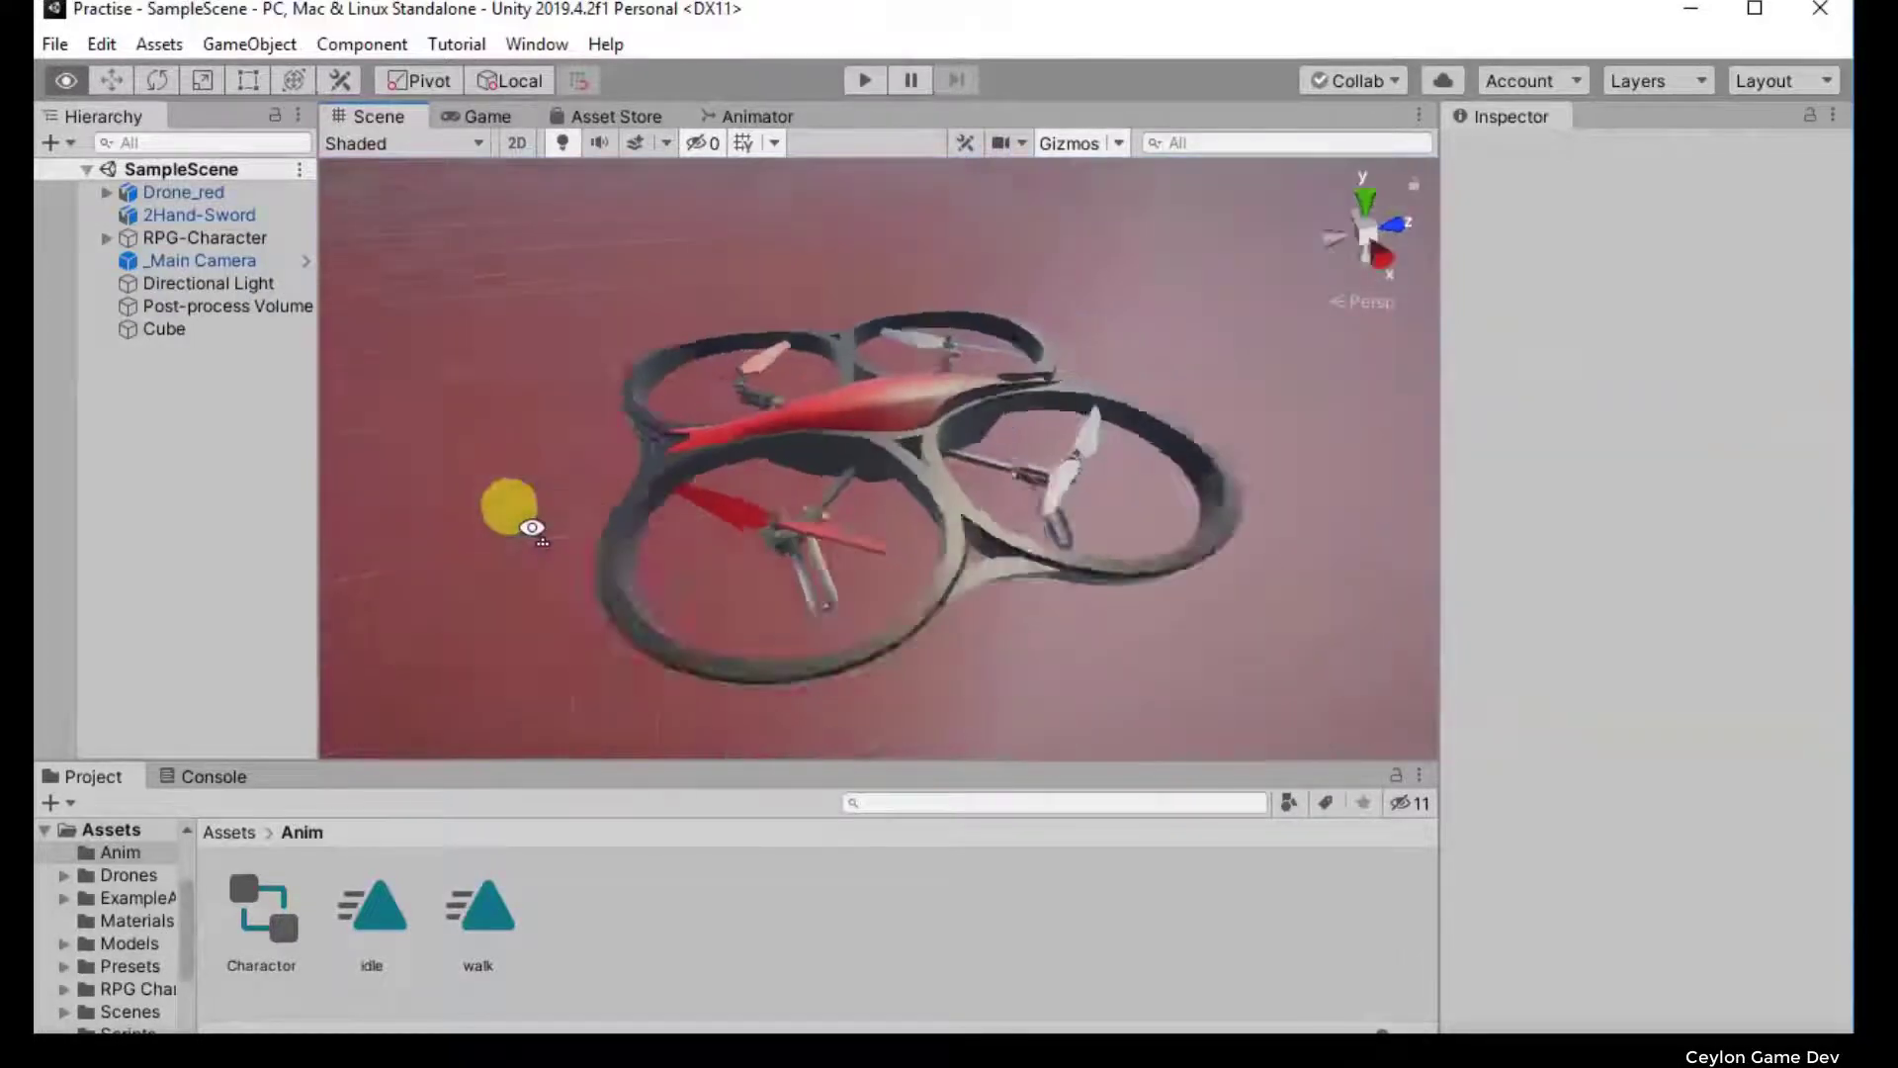
scroll(522, 423, up, 5)
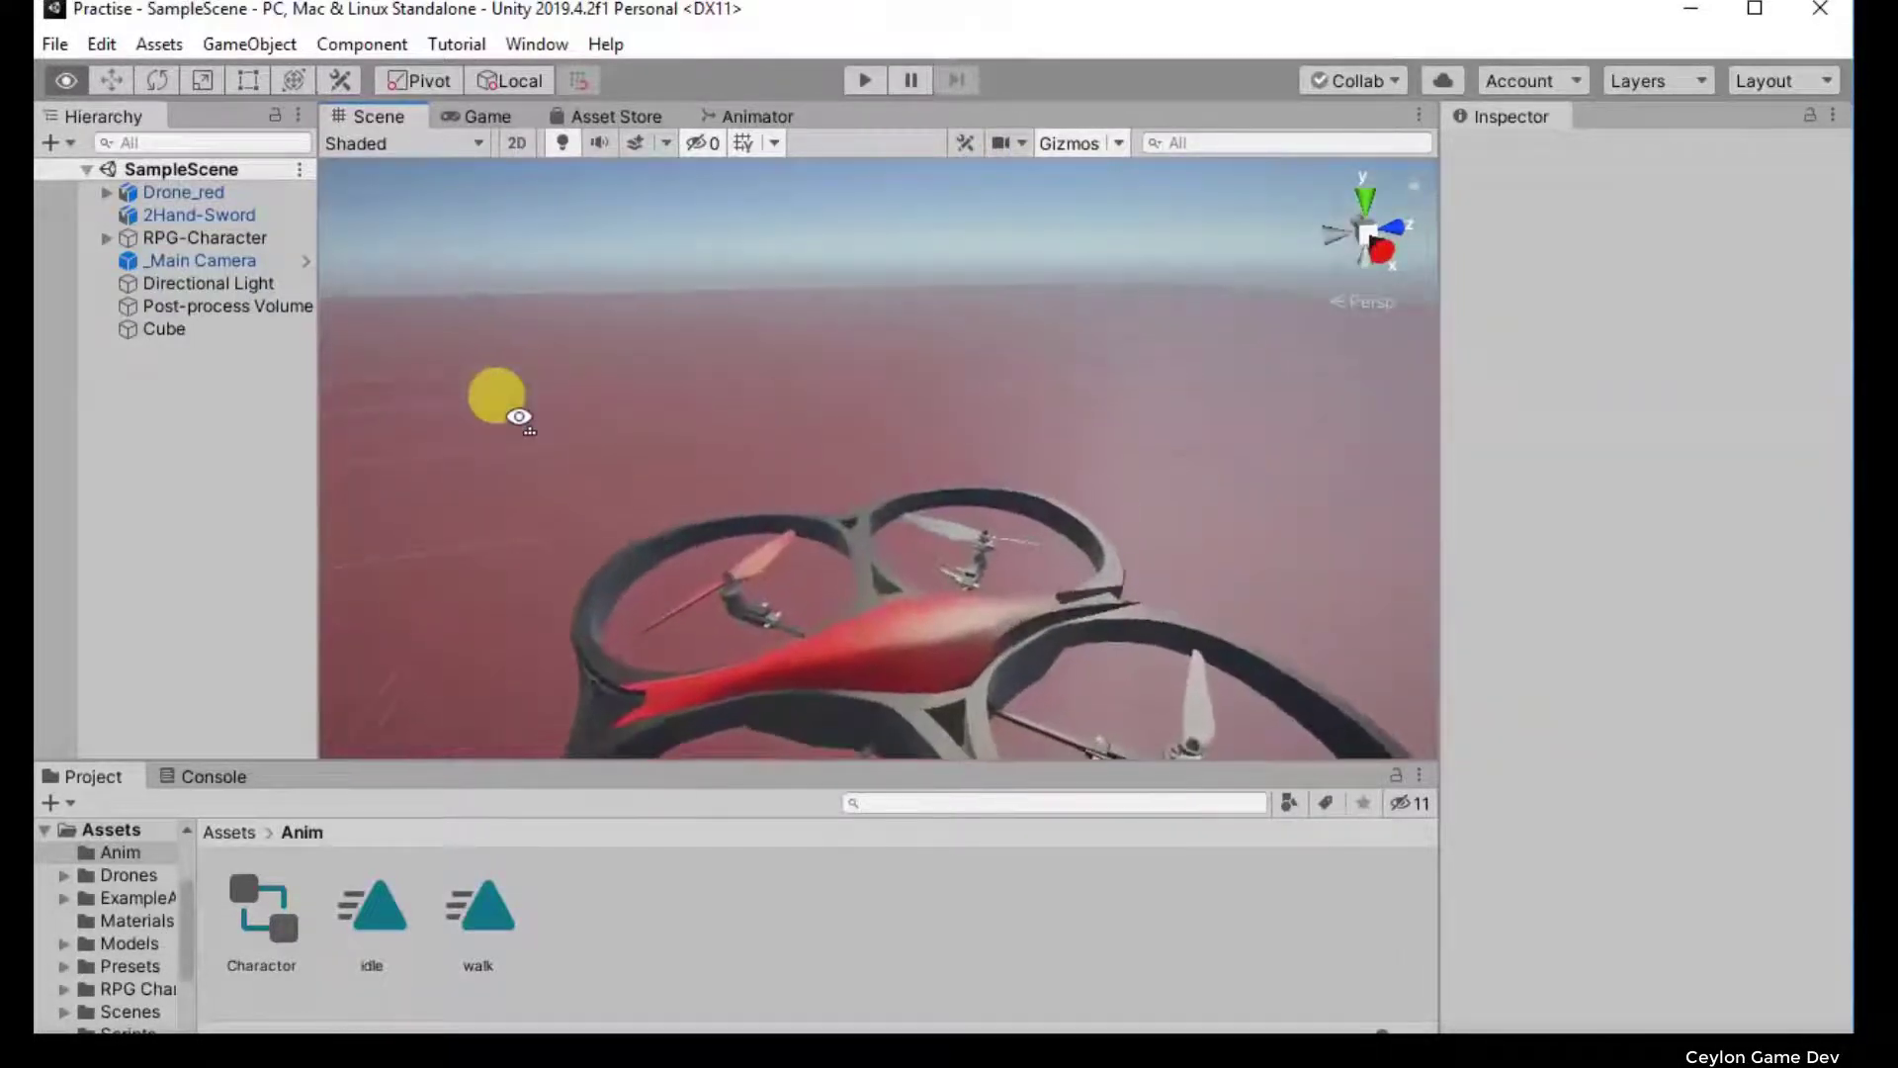
mouse_move(521, 423)
alt+mouse_down()
mouse_move(542, 608)
mouse_move(521, 589)
alt+mouse_up()
Step: Select the whole Drone_red object and tilt it around Z with the rotate tool
click(742, 560)
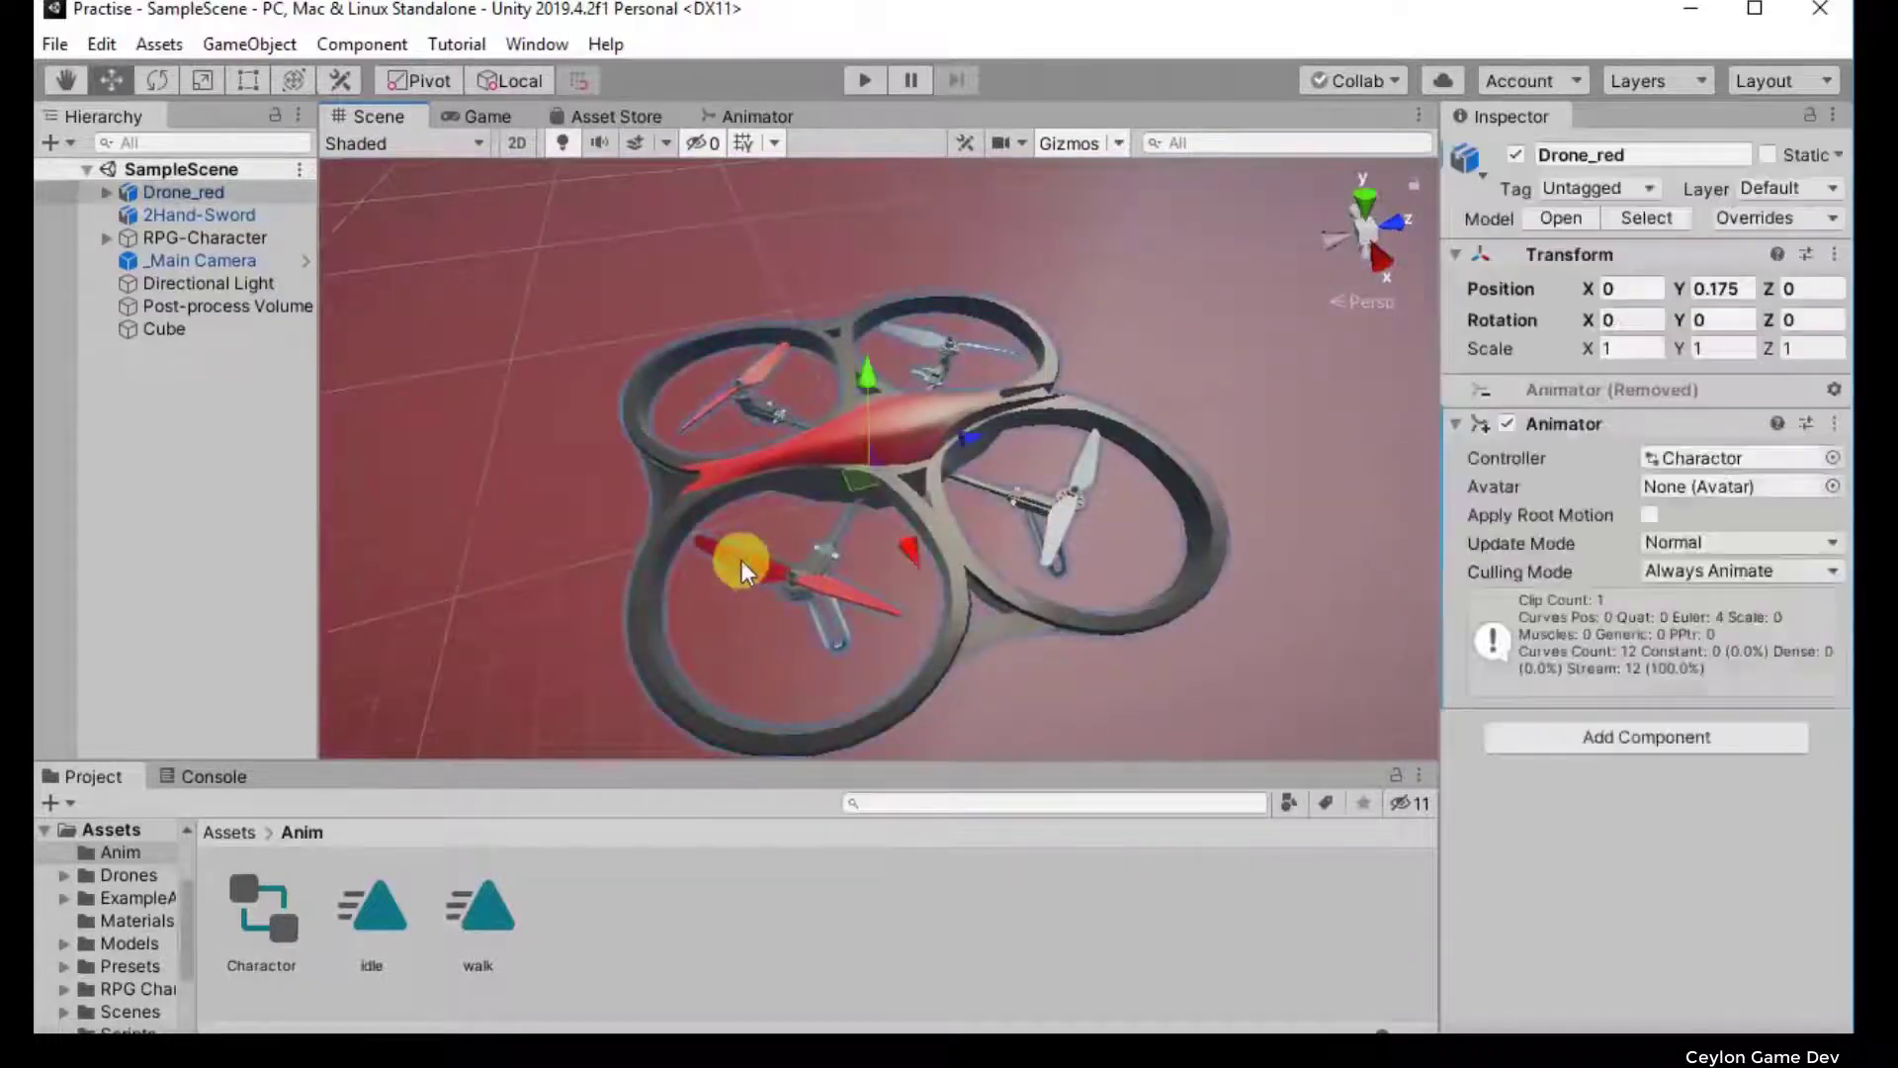
click(741, 559)
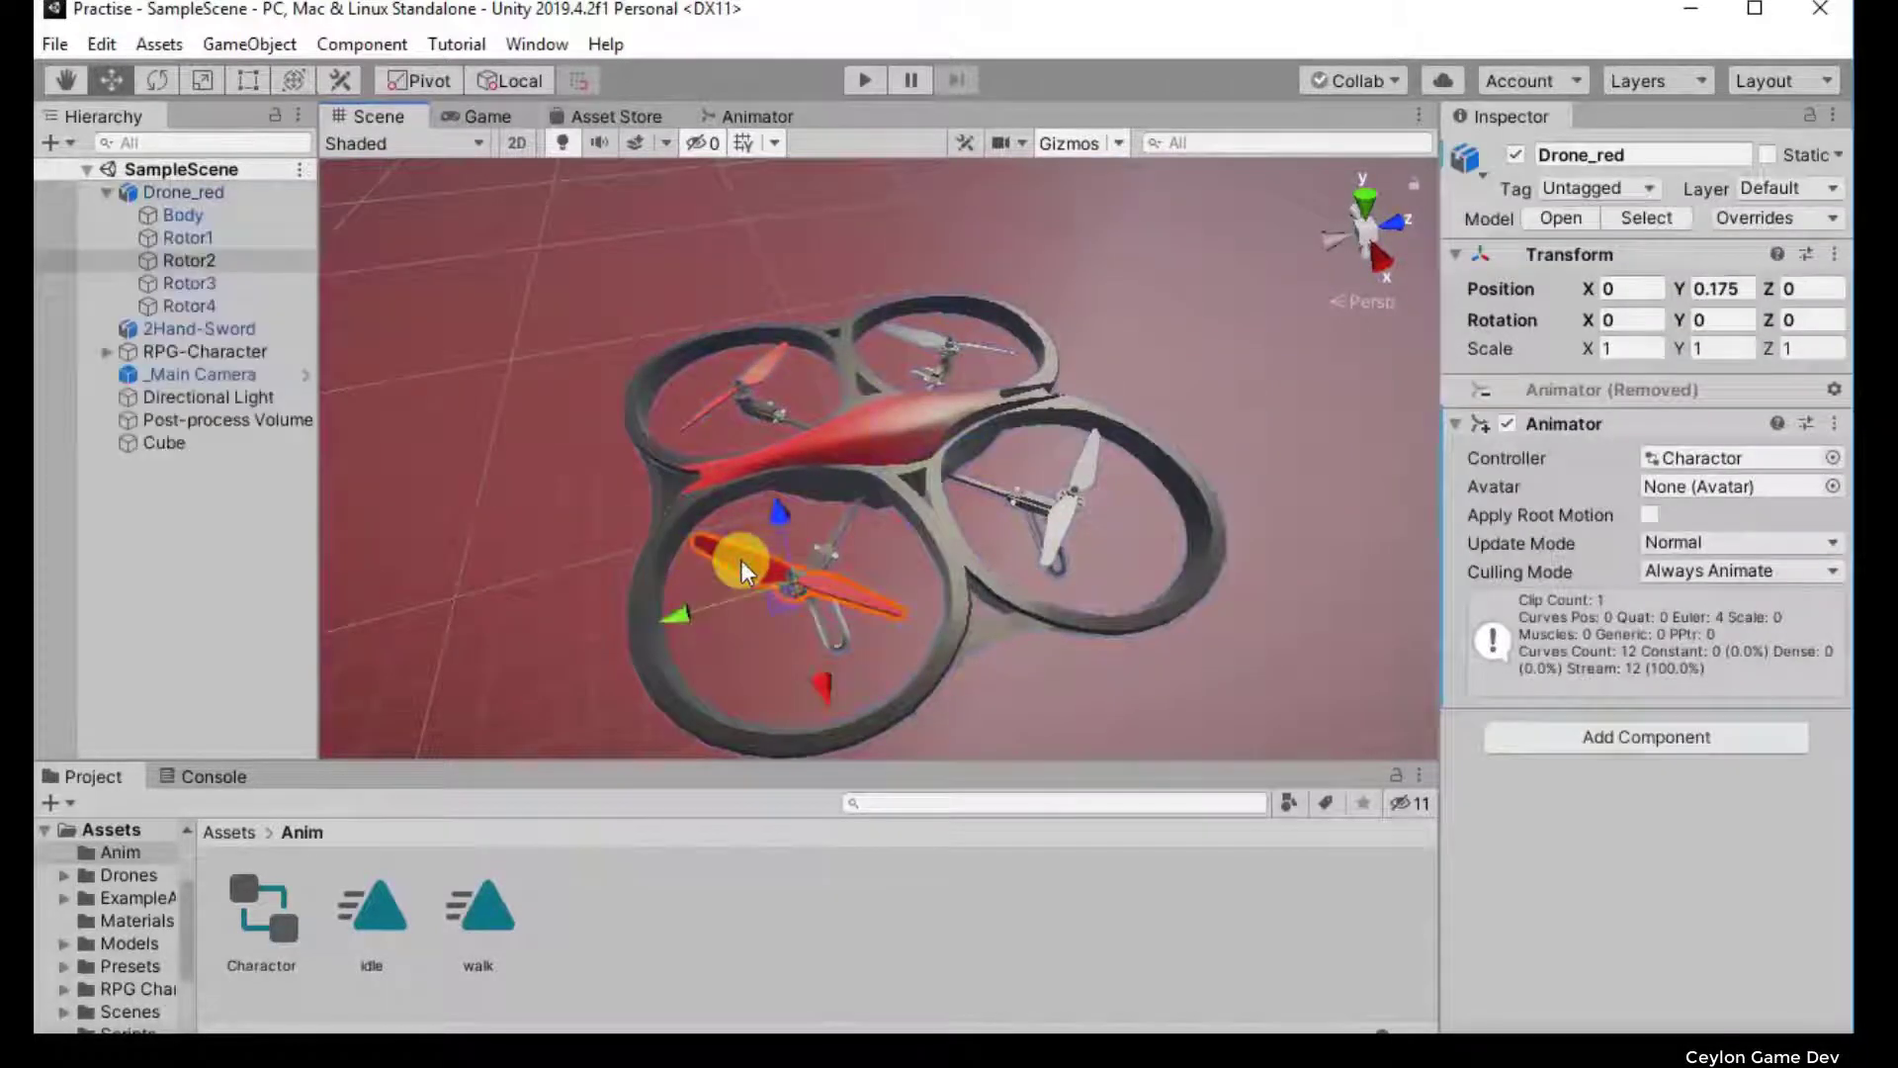
click(707, 410)
click(921, 336)
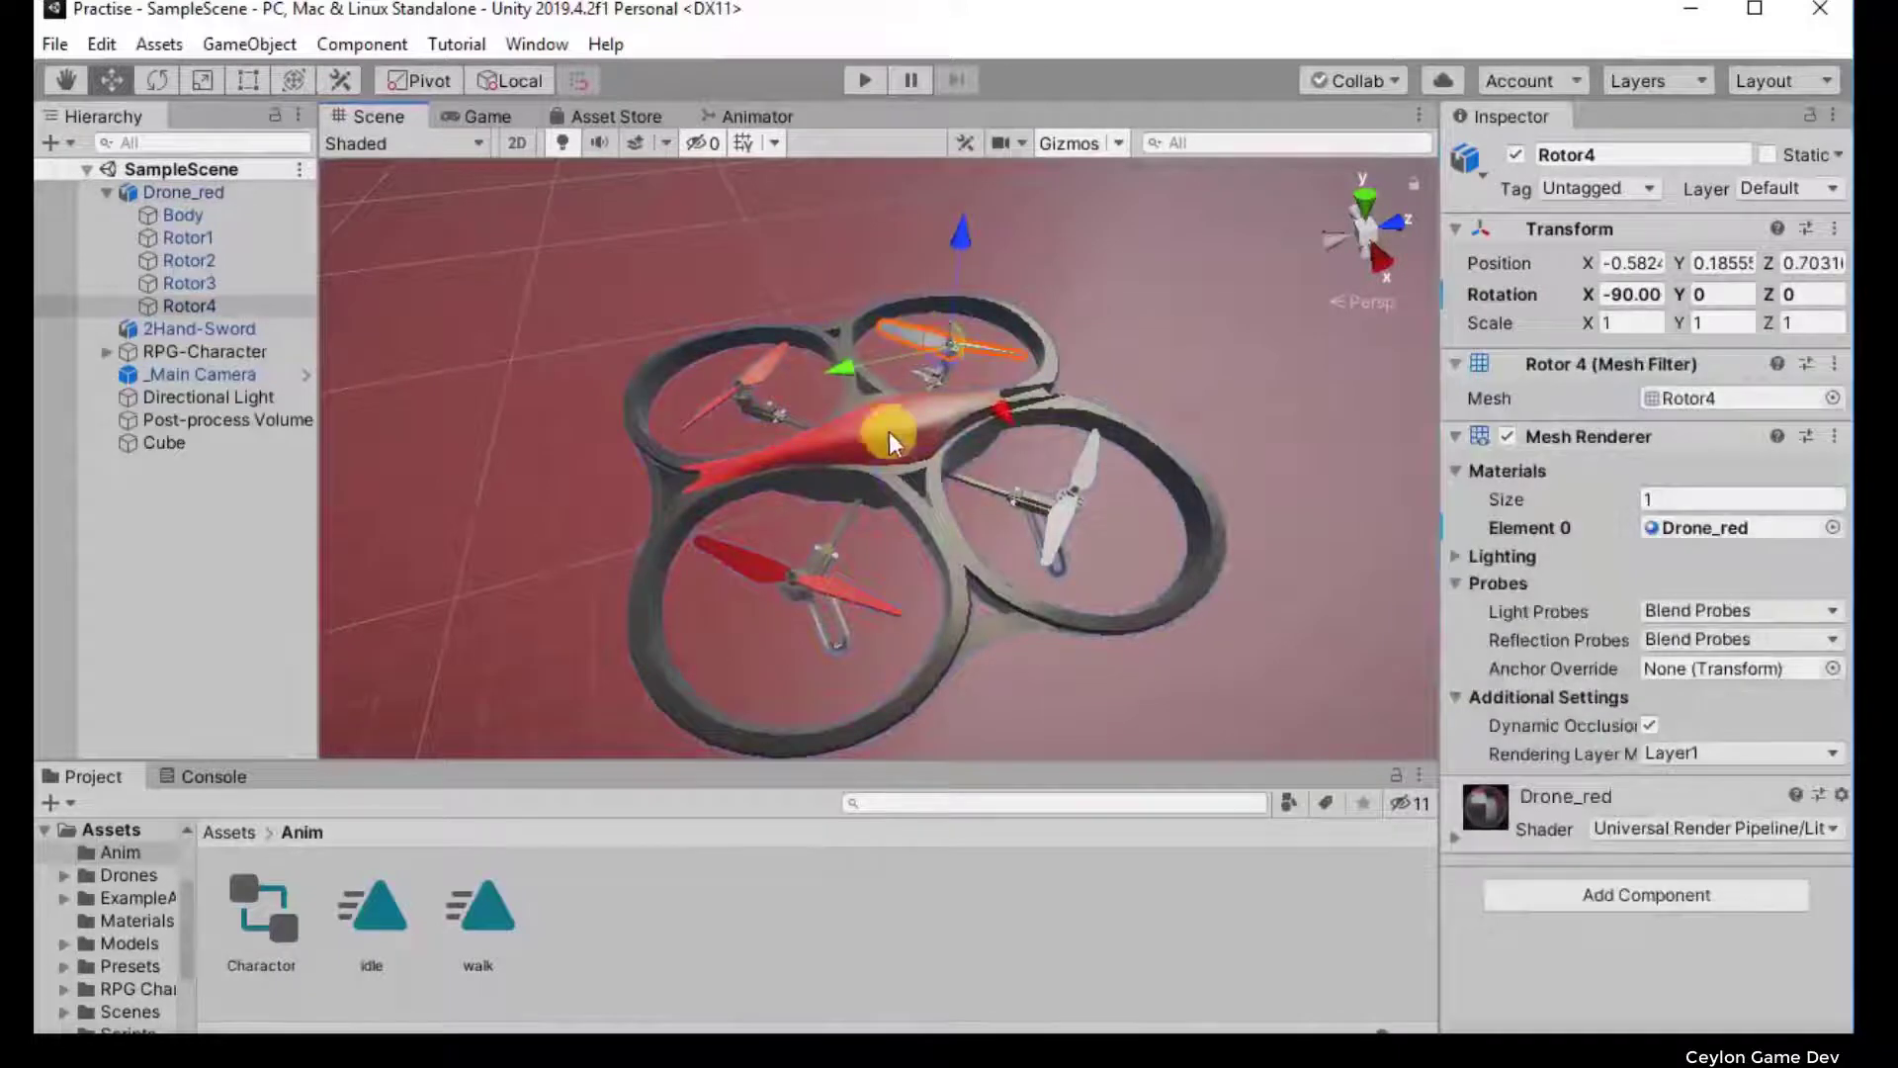
click(888, 463)
key(e)
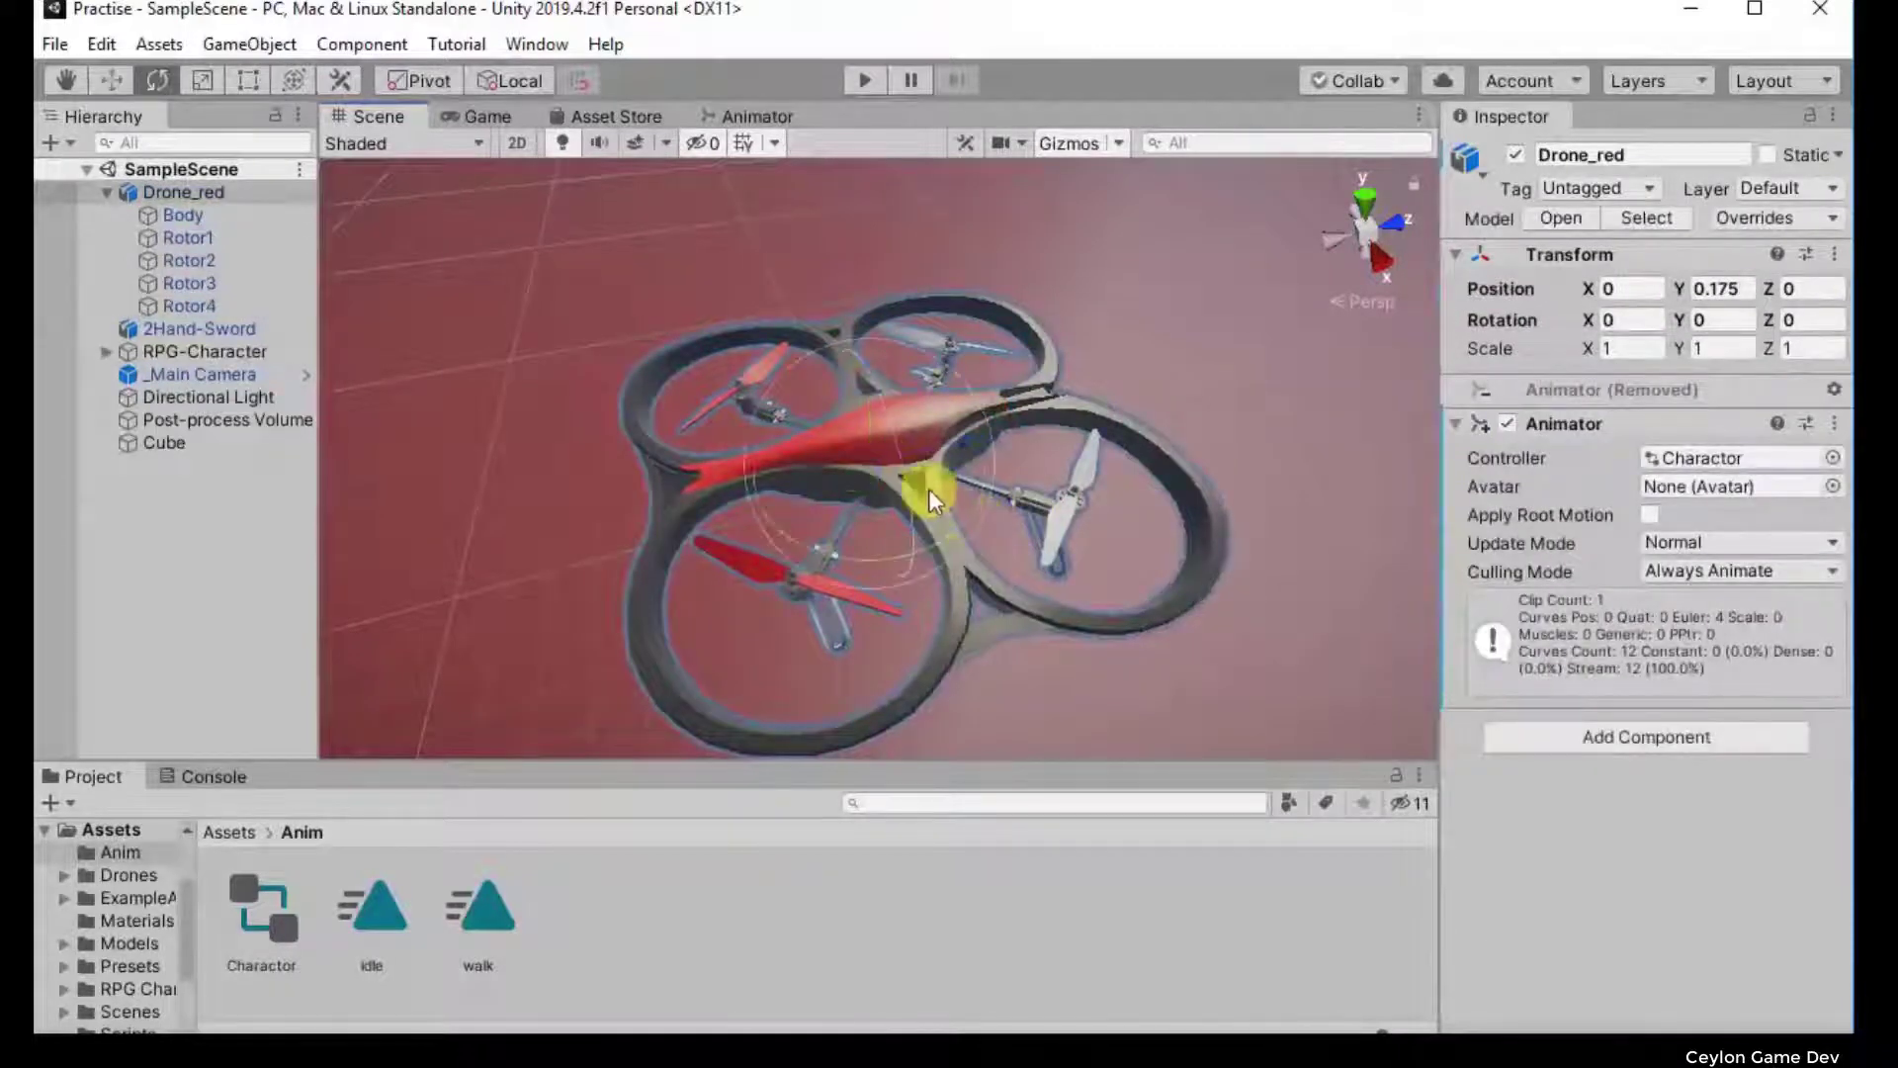
mouse_move(891, 453)
mouse_down()
mouse_move(902, 565)
mouse_move(892, 351)
mouse_move(902, 433)
mouse_move(932, 447)
mouse_move(835, 375)
mouse_move(778, 449)
mouse_move(1002, 378)
mouse_move(836, 466)
mouse_move(909, 404)
mouse_move(873, 414)
mouse_up()
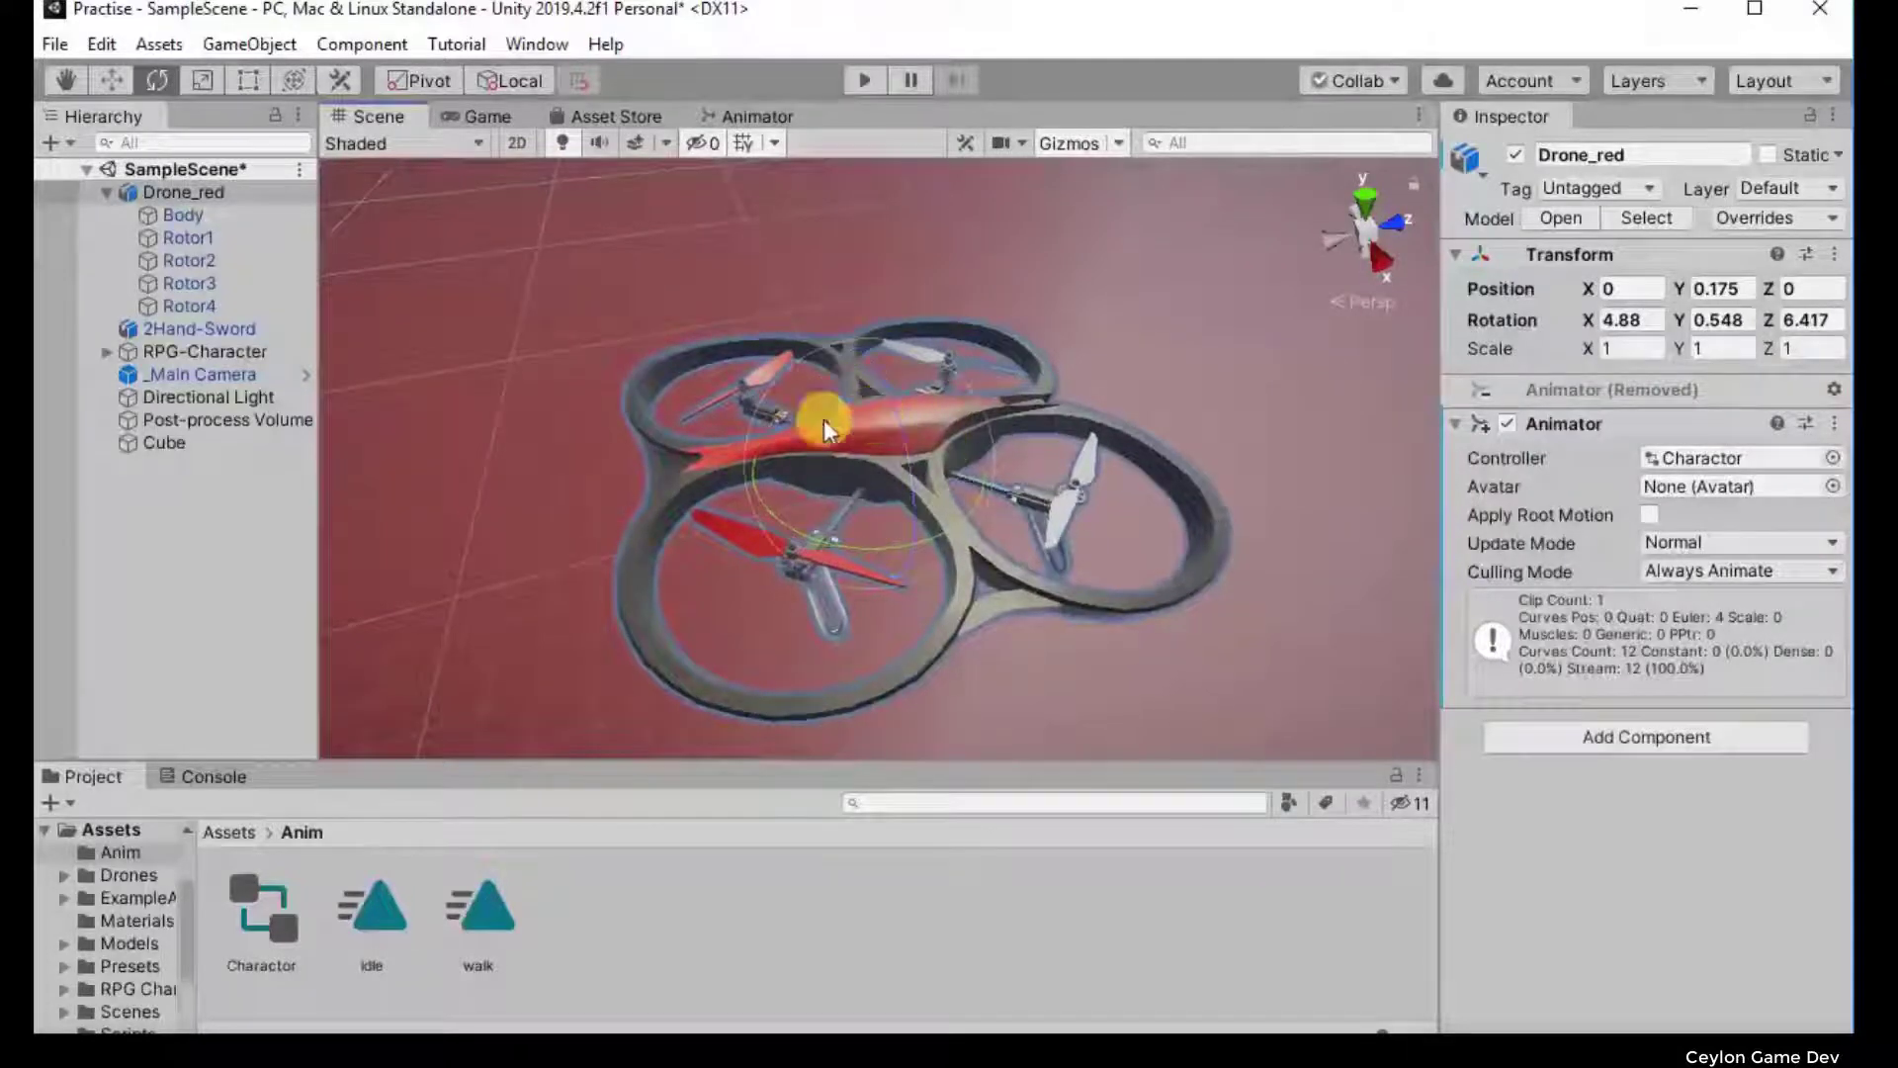
click(180, 192)
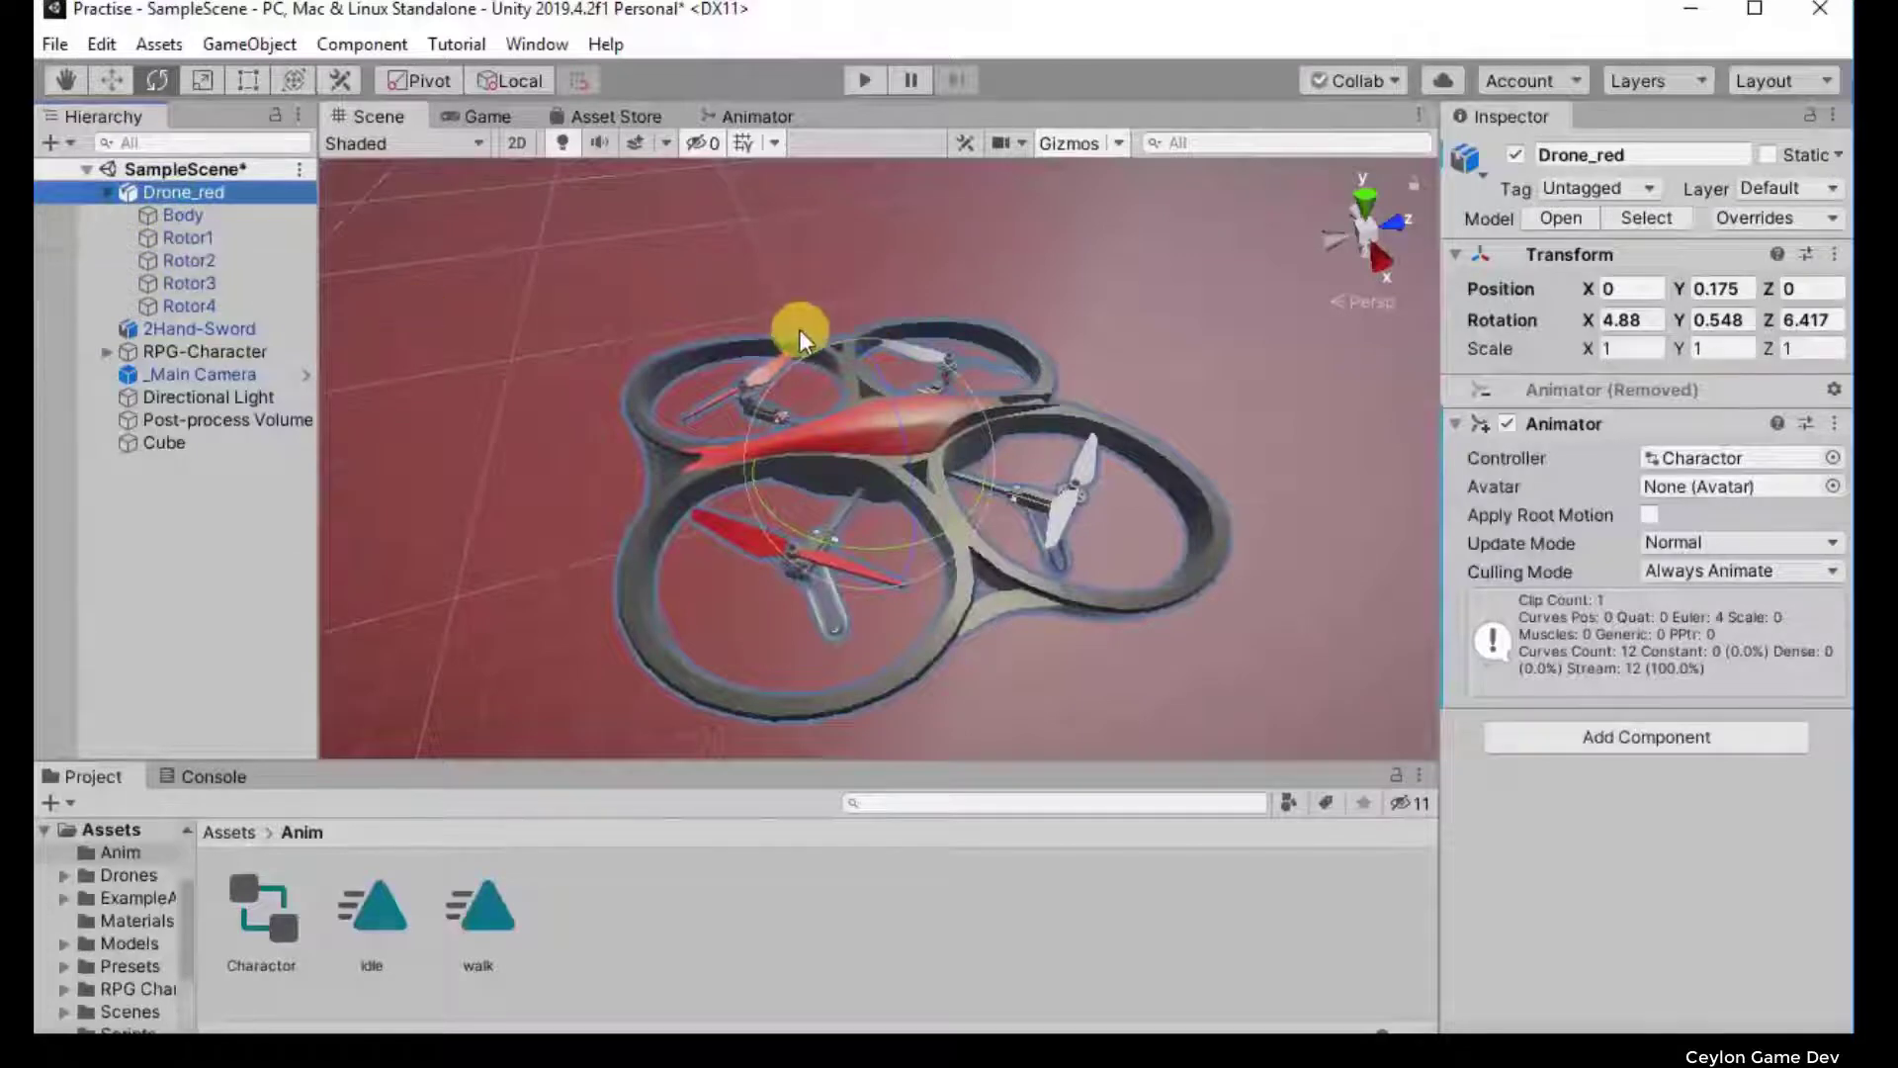
Step: Reframe the view to show the horizon and clear the drone selection
scroll(832, 295, down, 5)
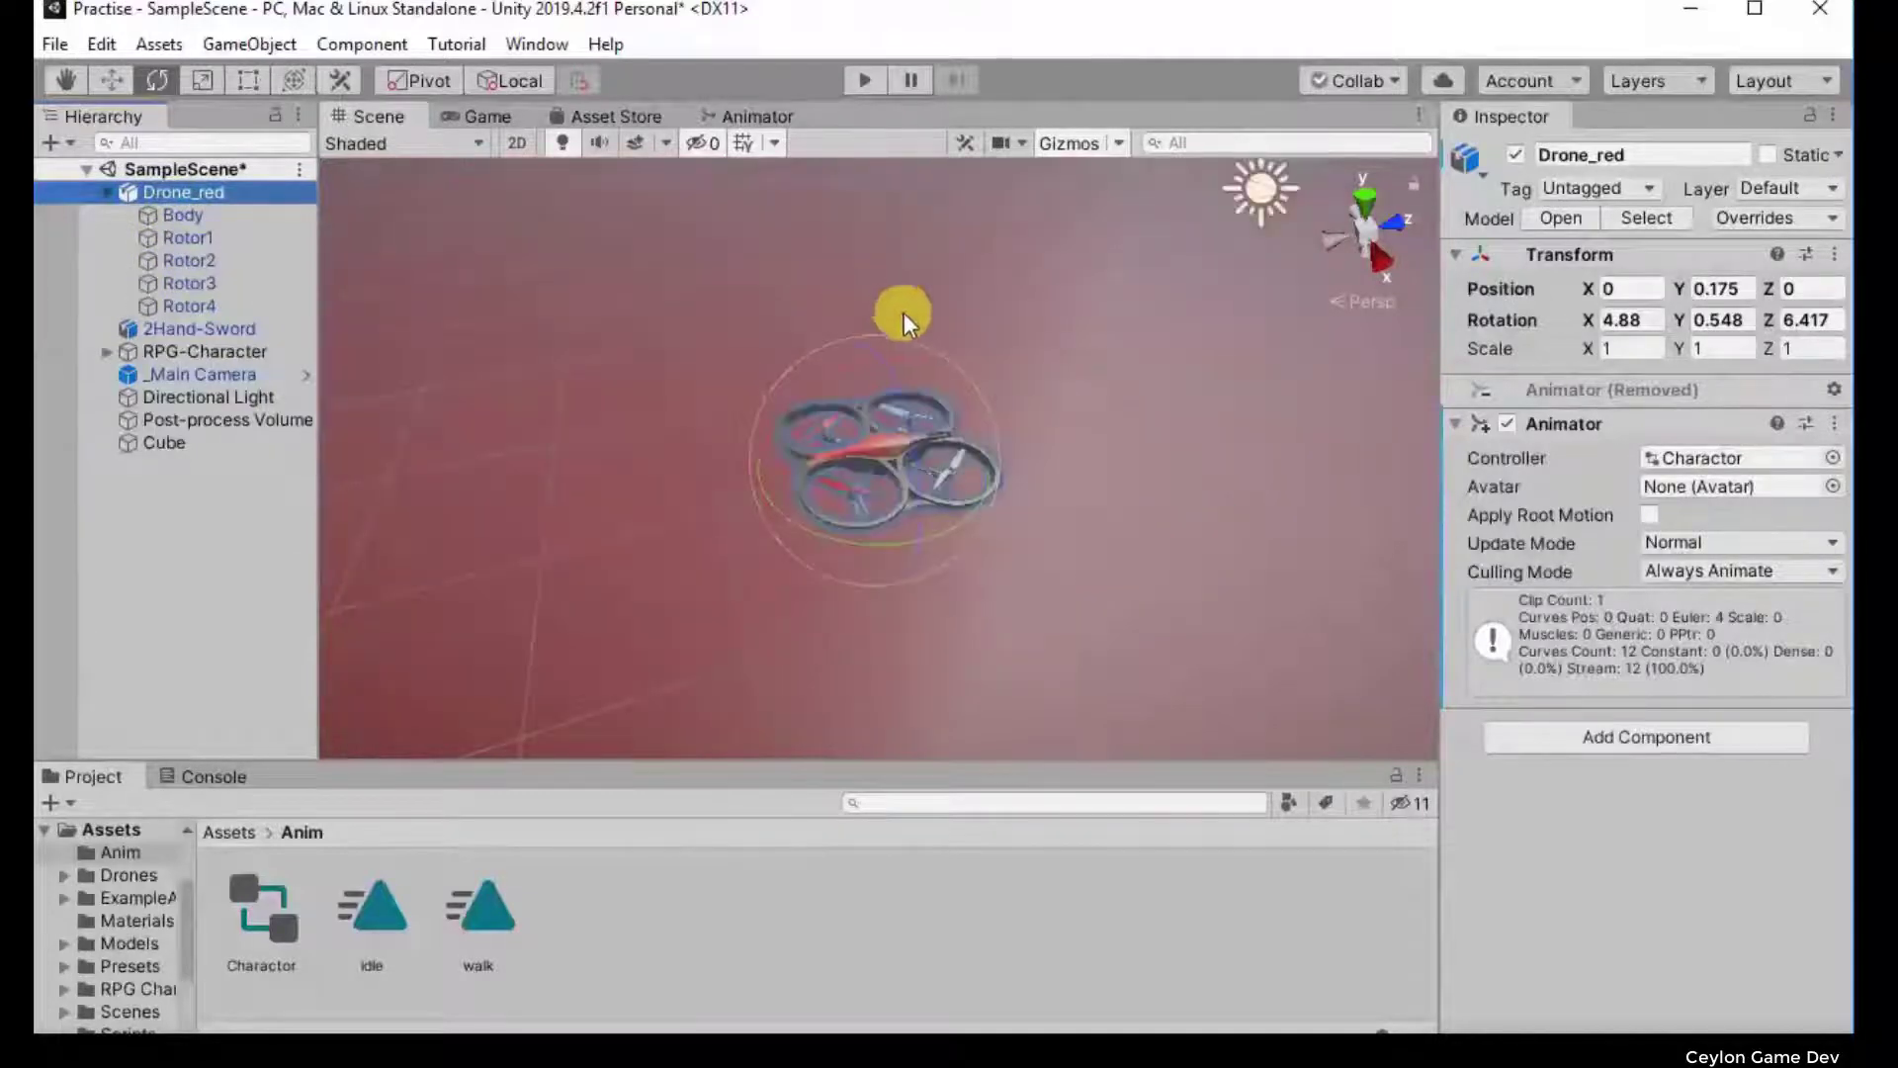
right_drag(904, 312, 917, 189)
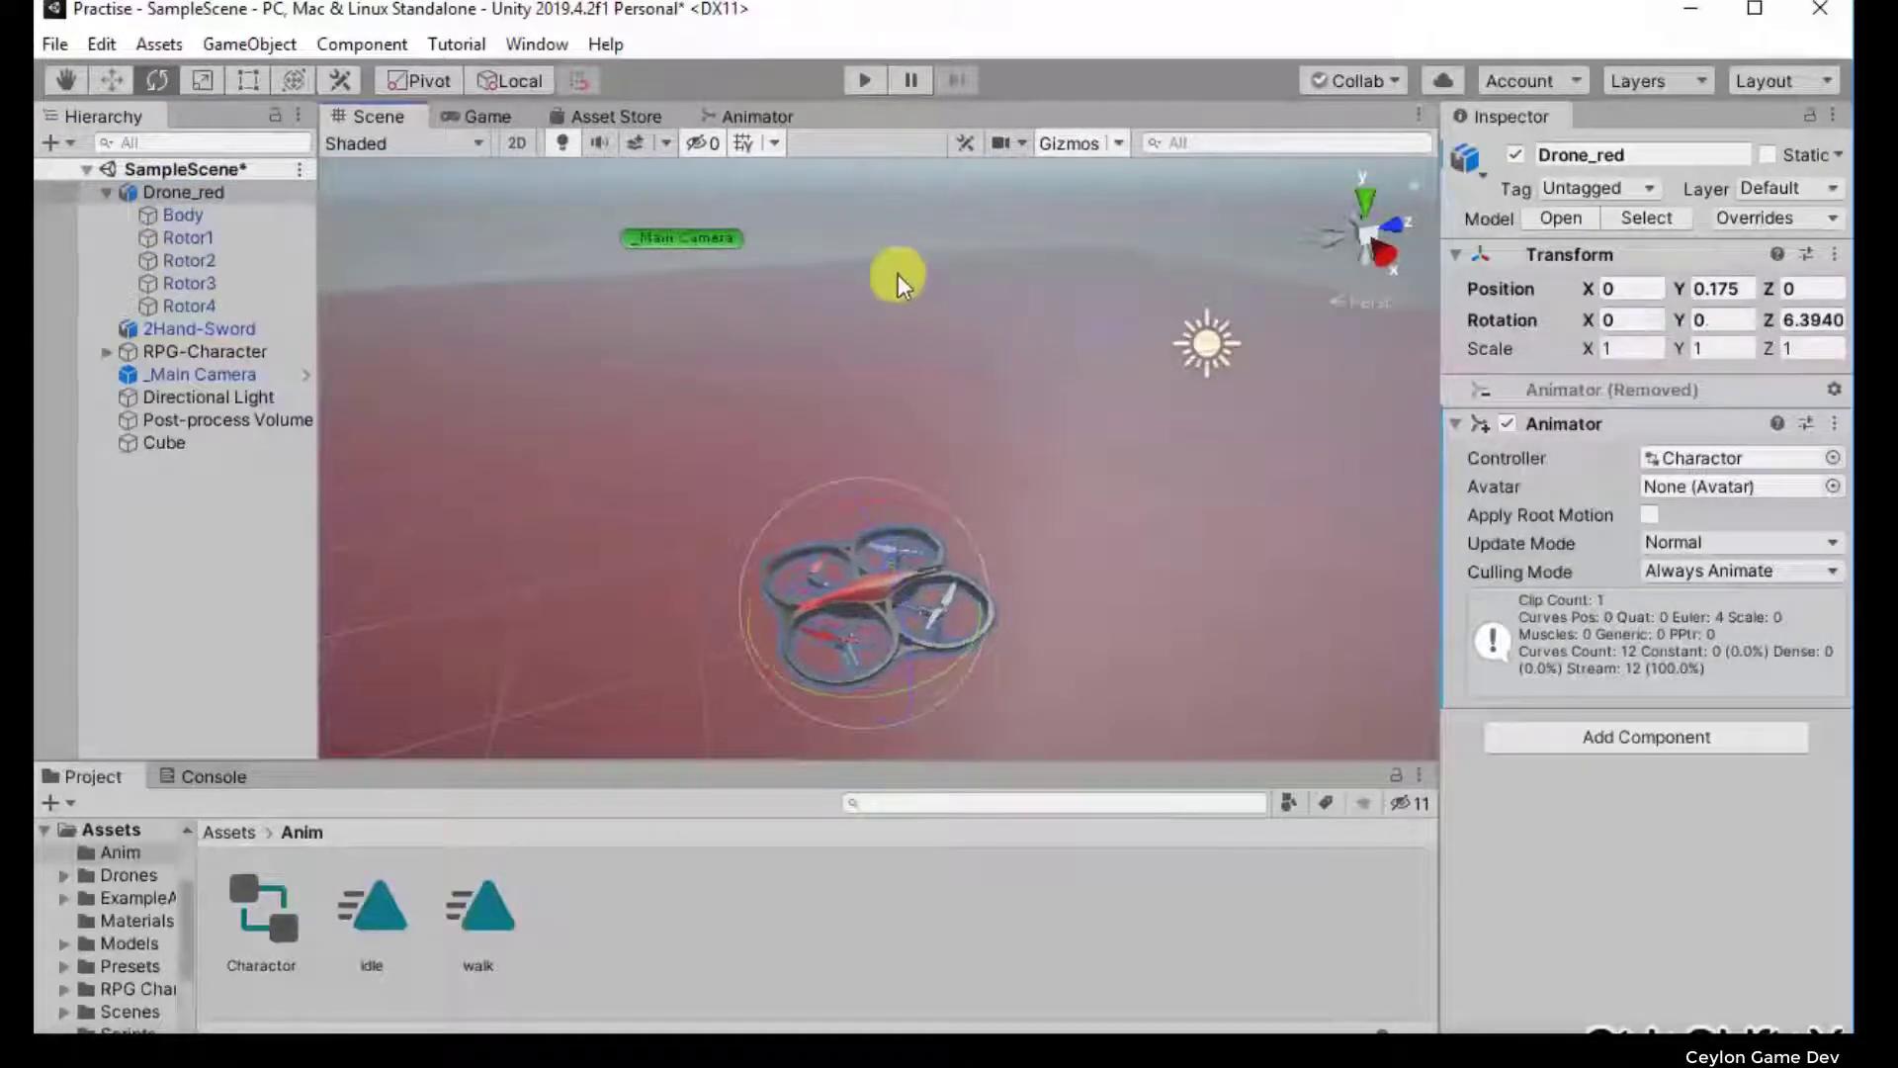
click(896, 275)
click(897, 276)
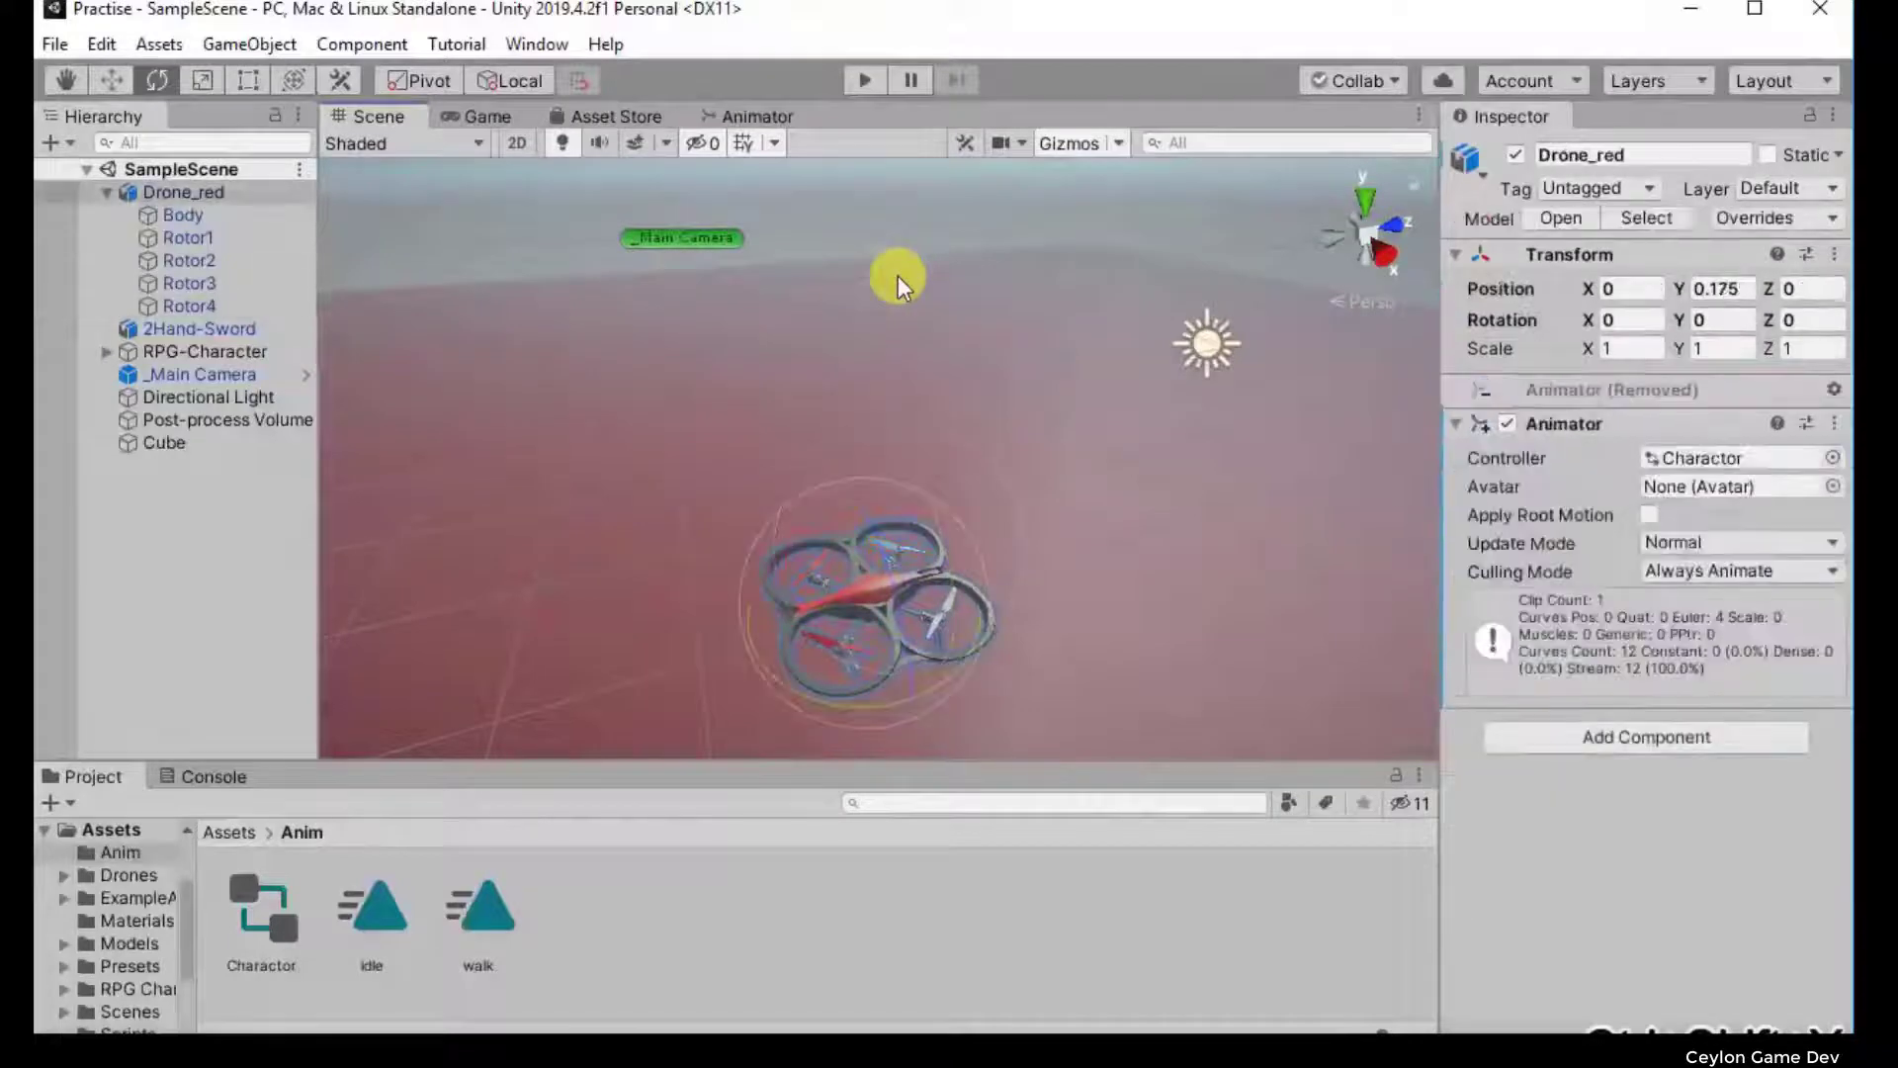
click(823, 210)
mouse_move(919, 479)
right_down()
mouse_move(797, 533)
mouse_move(706, 499)
mouse_move(663, 511)
right_up()
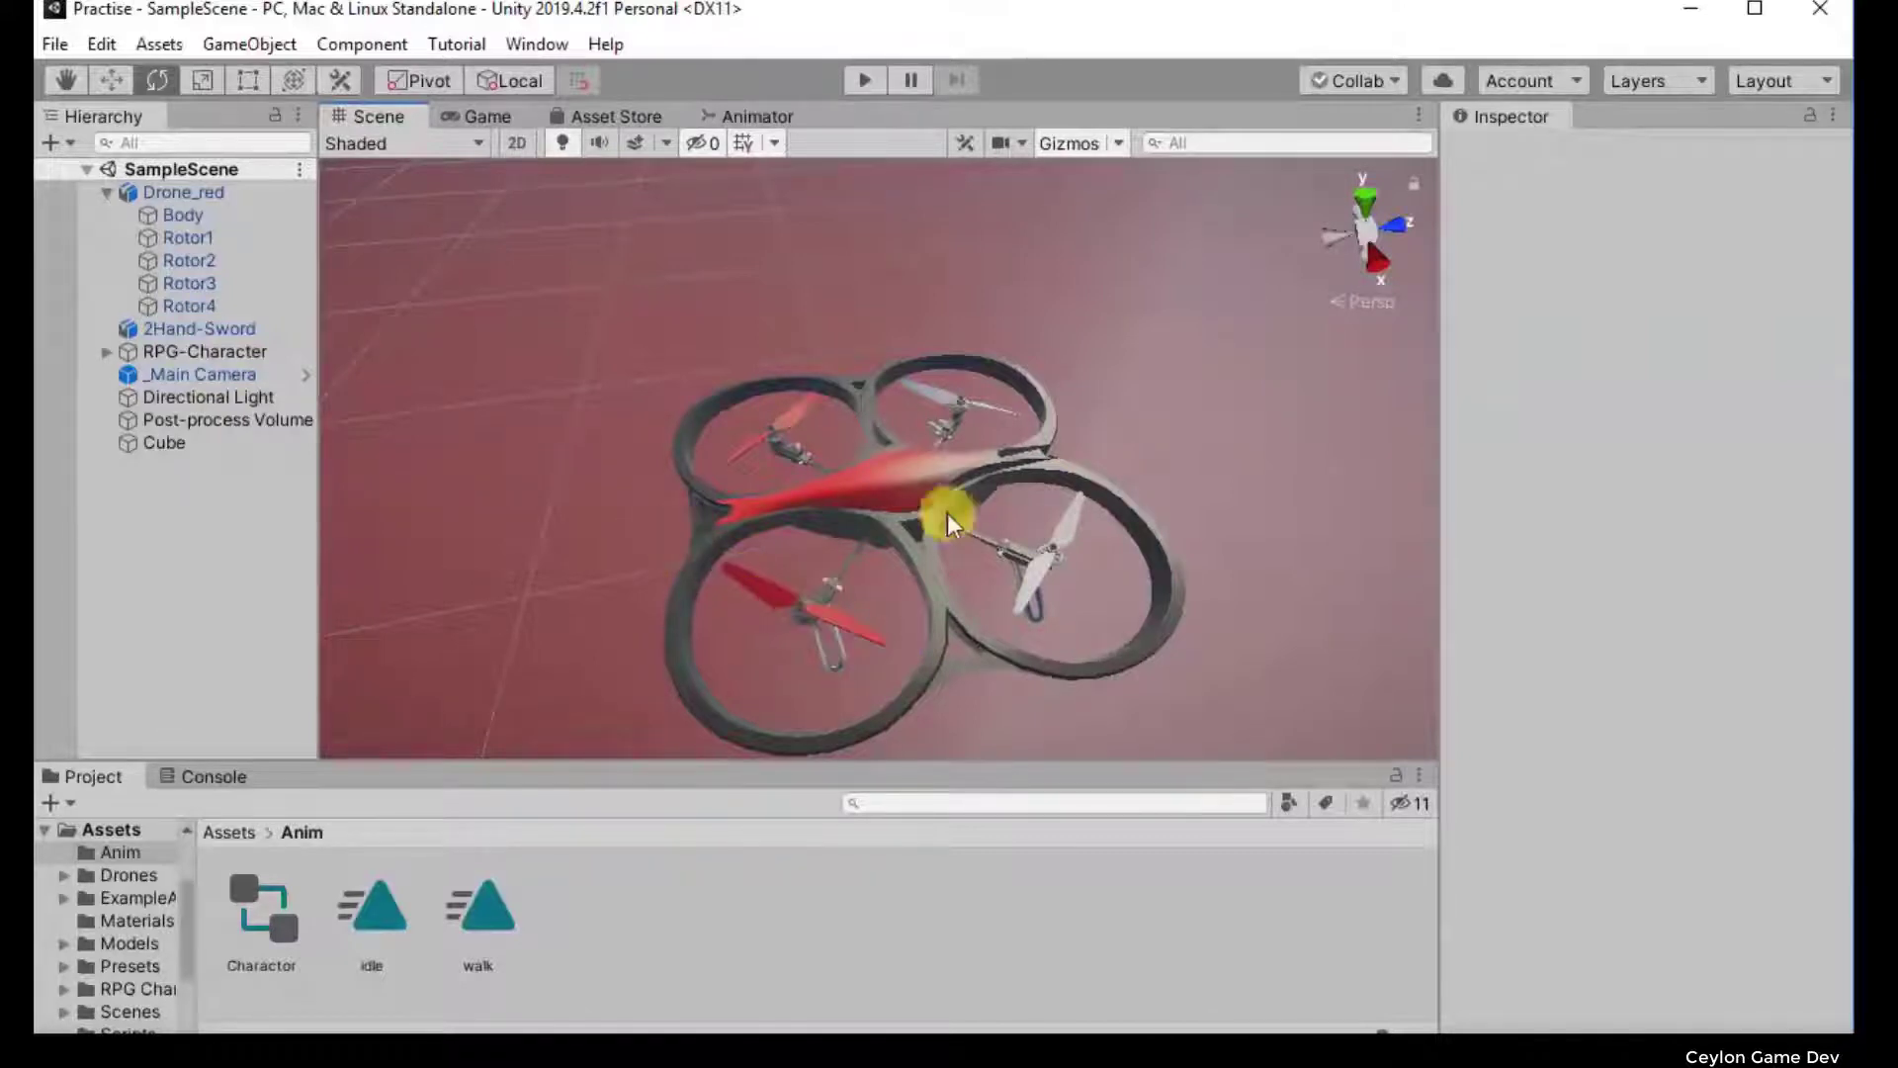
Step: Tilt Drone_red to Z 11.492, undo it back to 0, zoom out and deselect
click(901, 475)
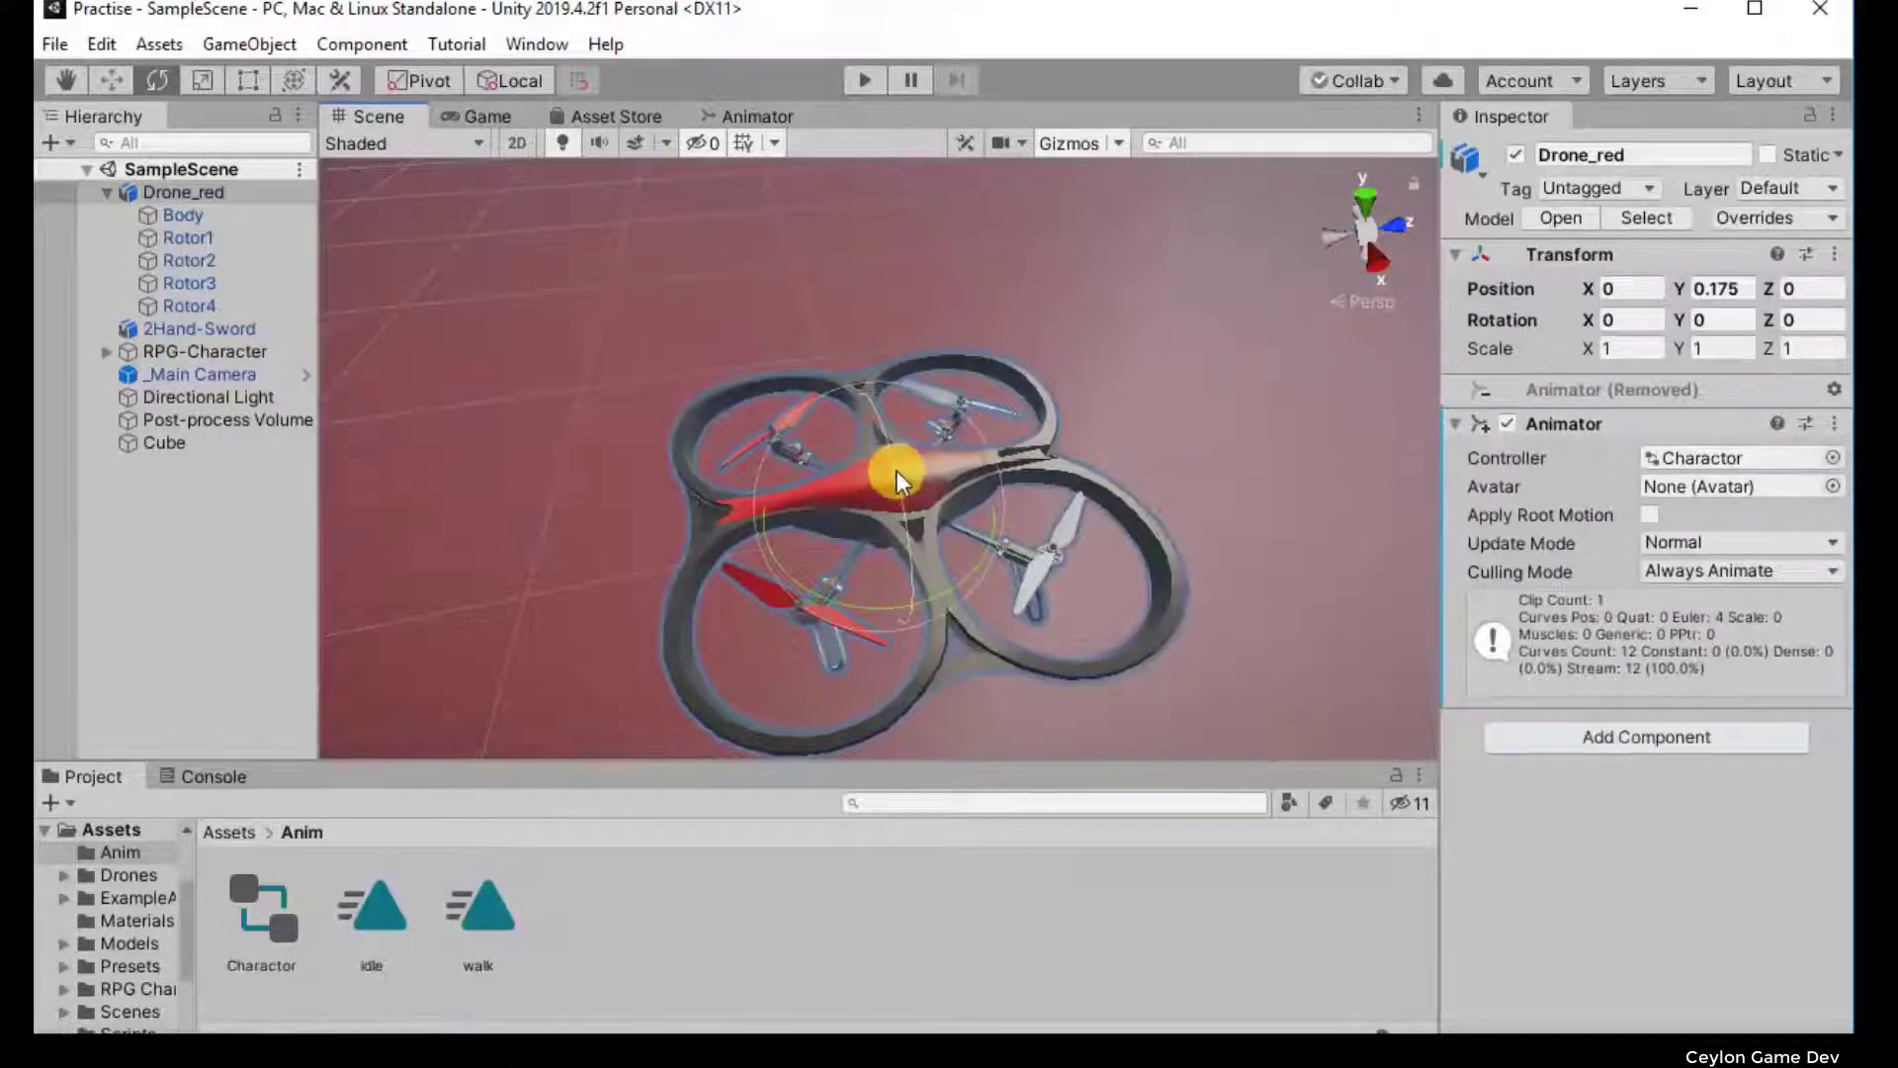
mouse_move(895, 470)
mouse_down()
mouse_move(894, 500)
mouse_move(885, 385)
mouse_up()
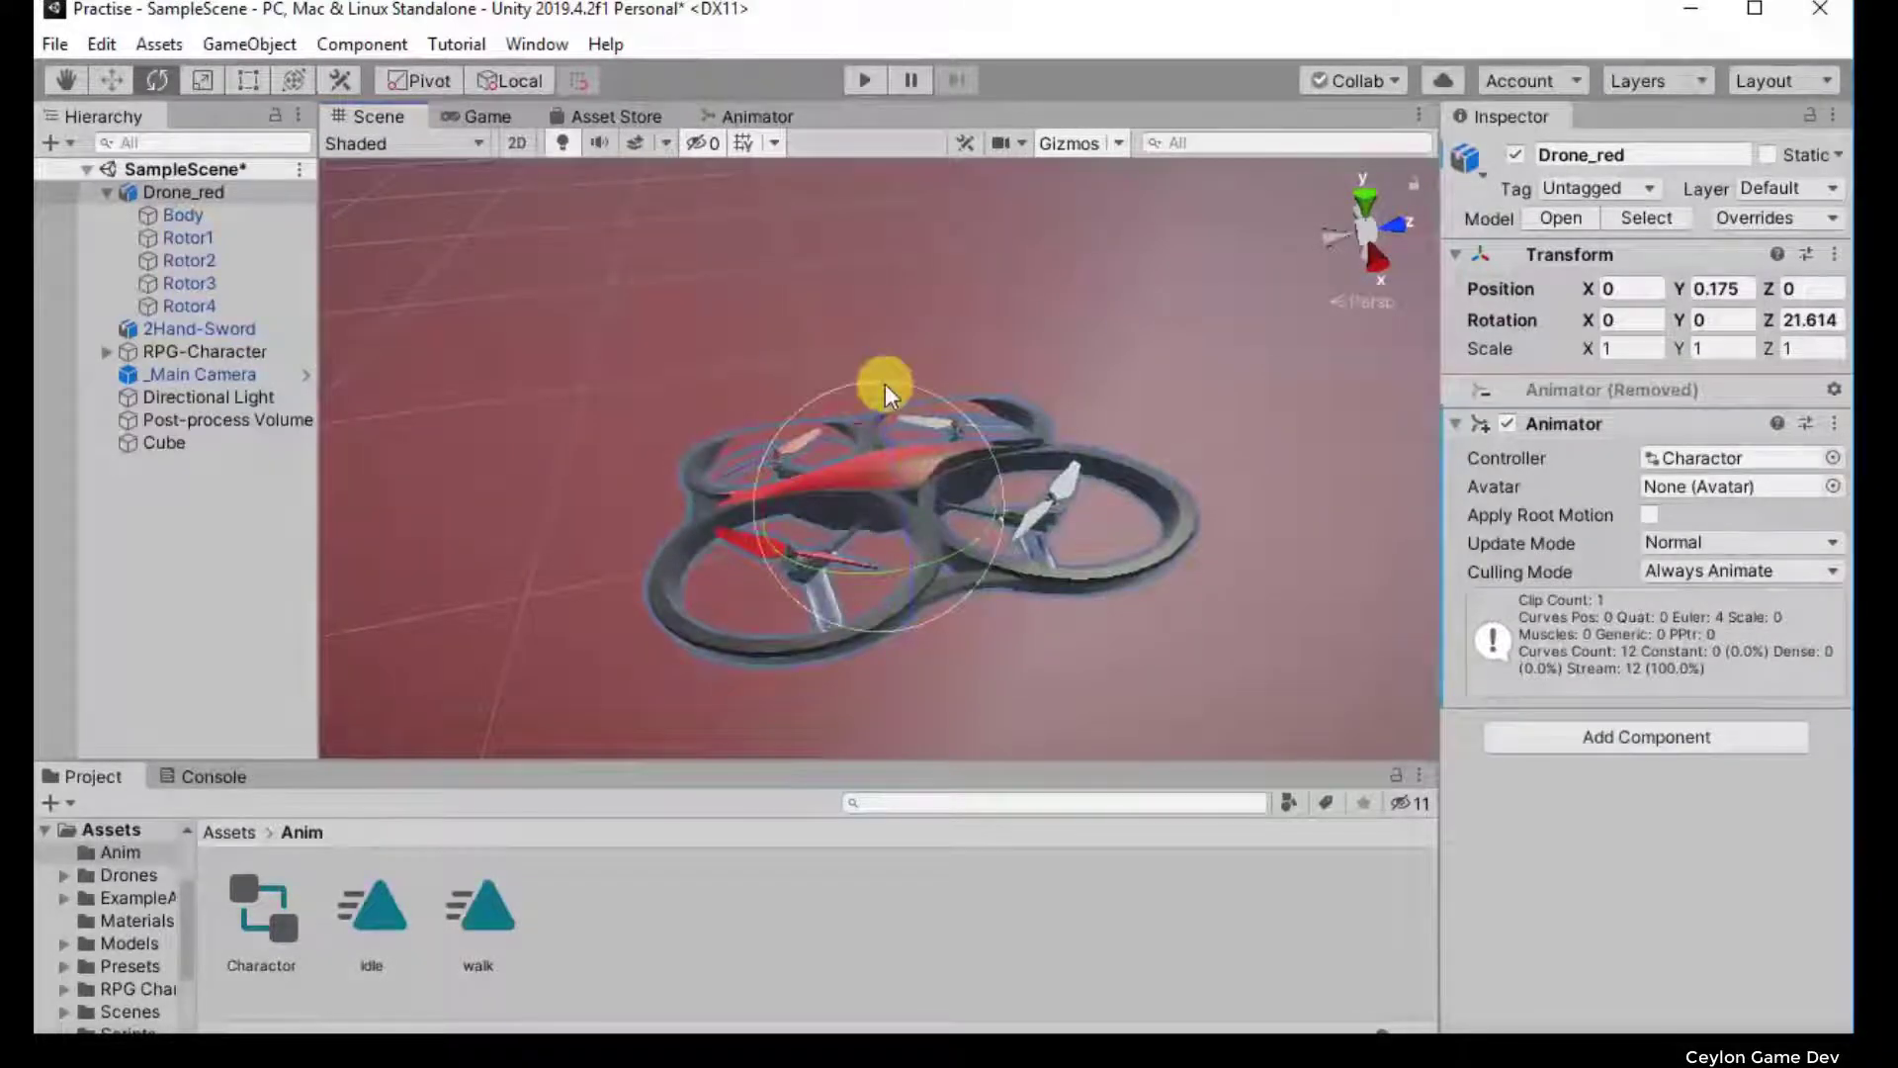
key(ctrl+z)
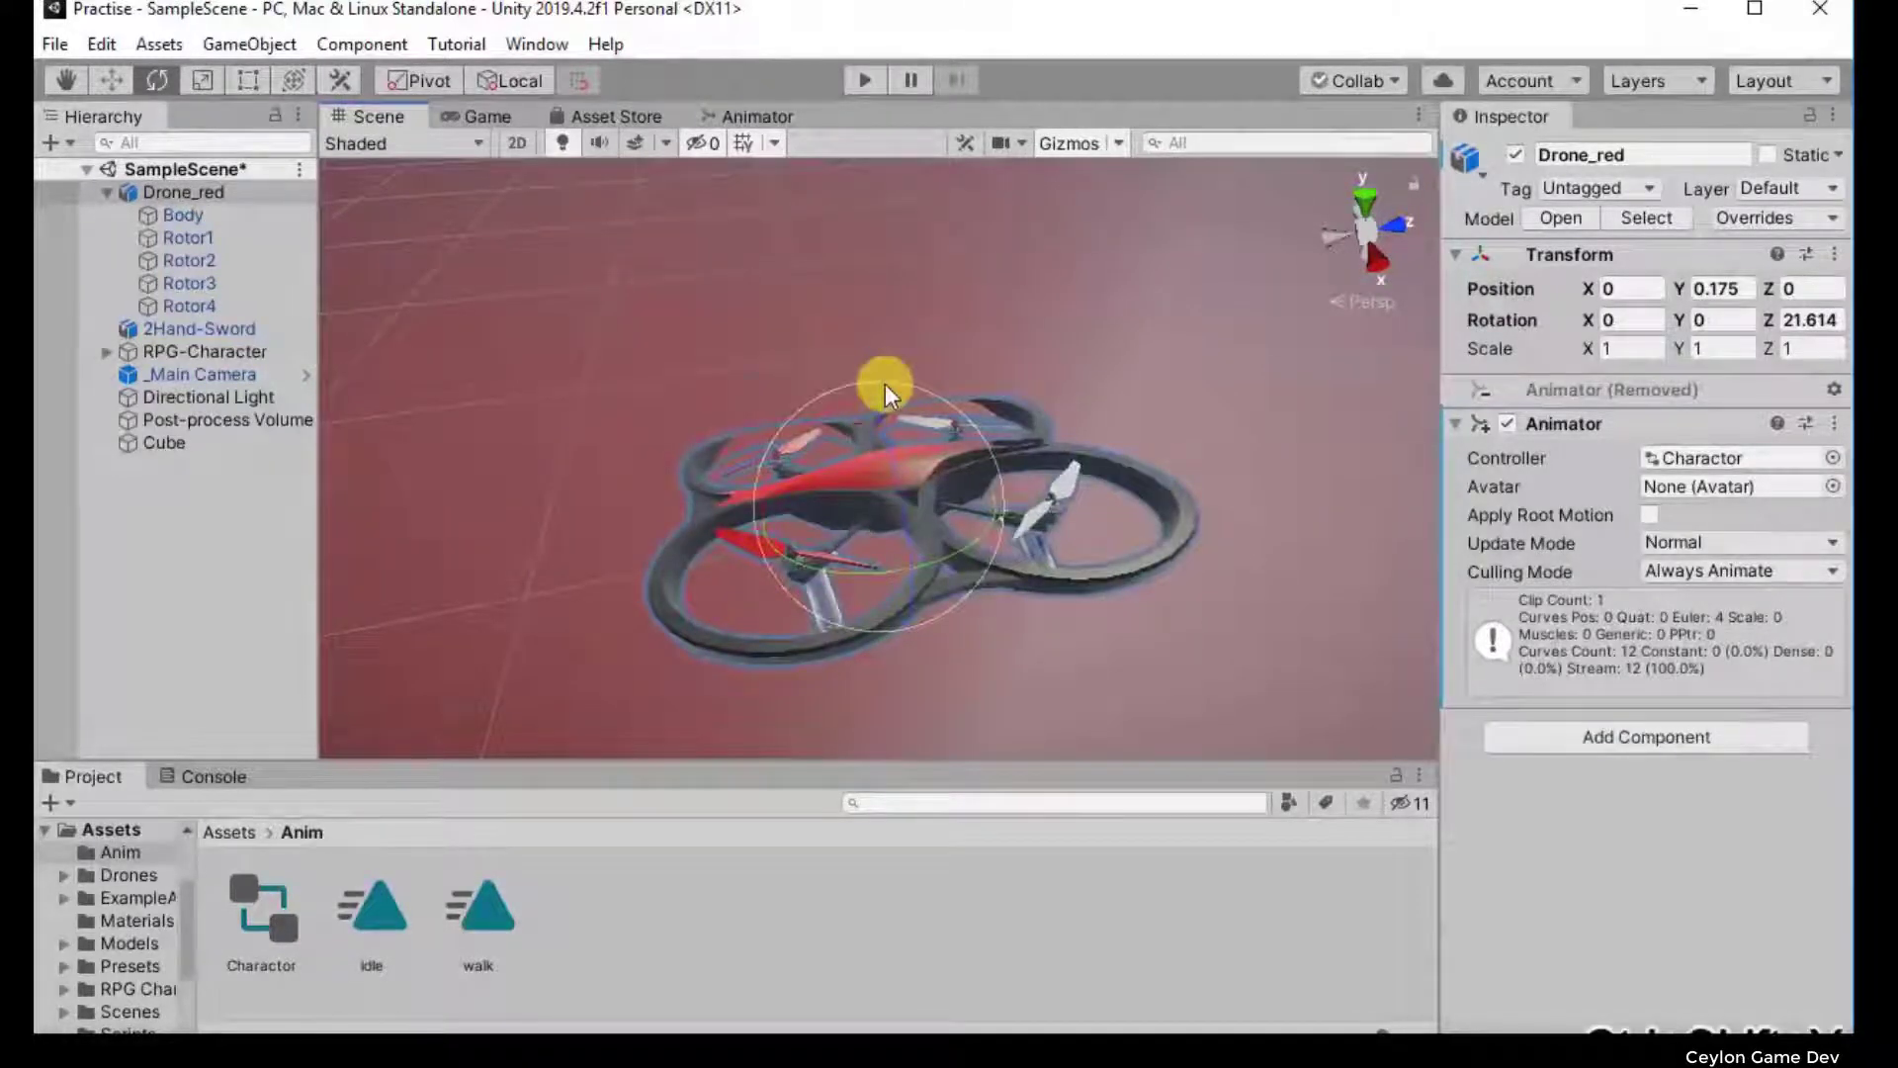
scroll(871, 247, down, 2)
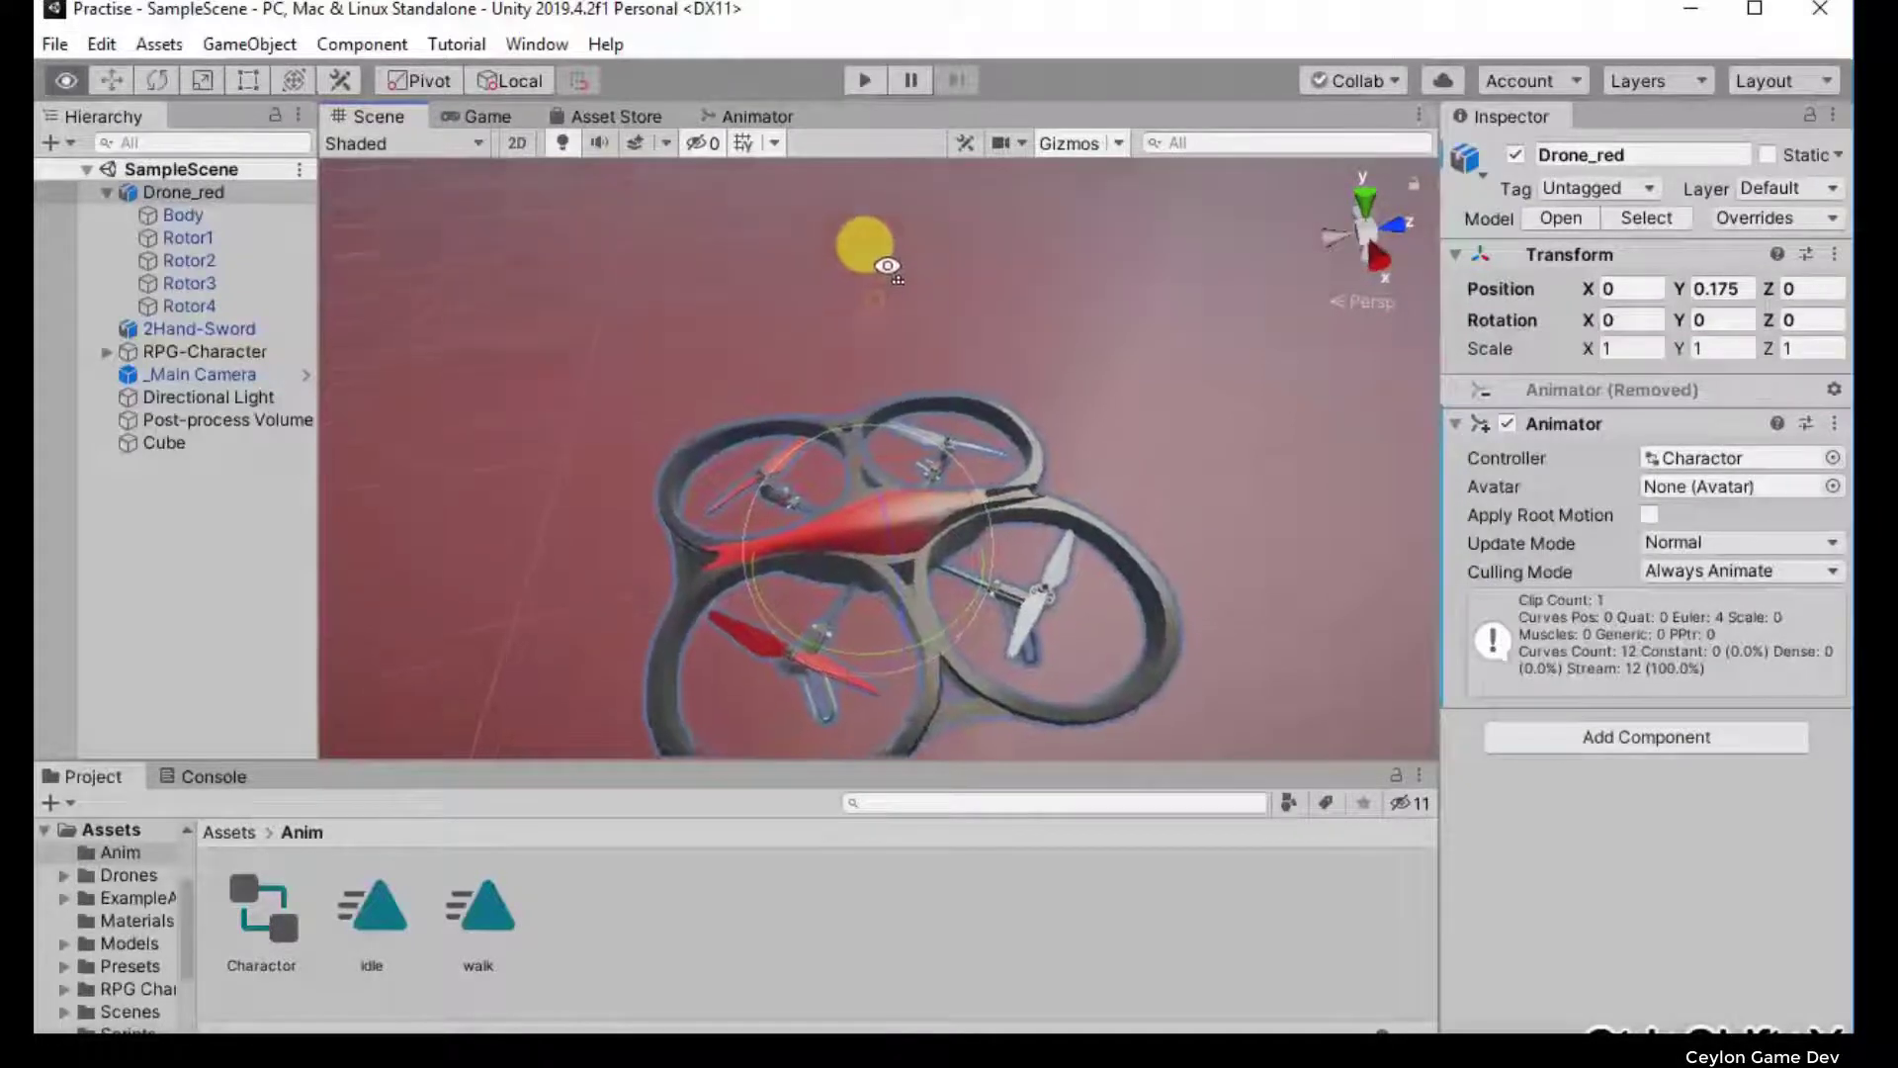
scroll(871, 243, down, 2)
scroll(876, 212, down, 2)
click(867, 209)
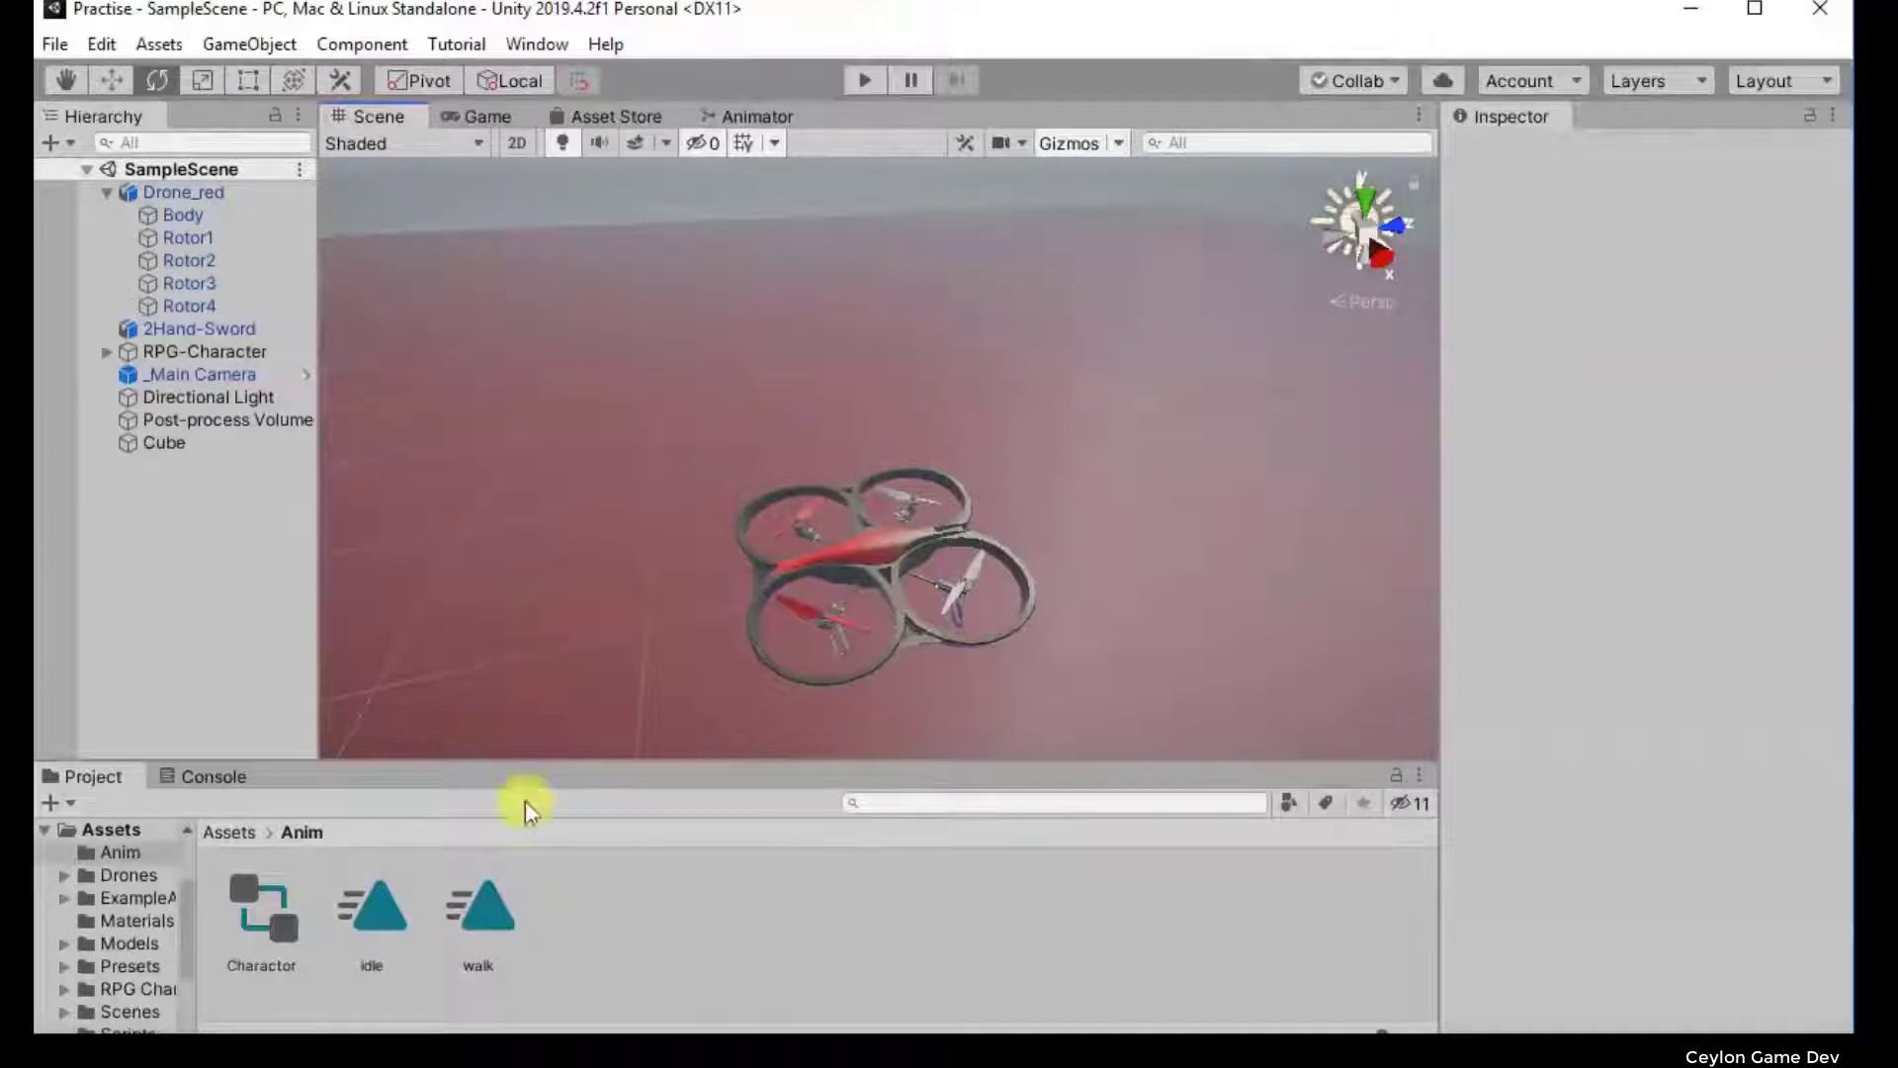
Step: Compare walk and idle clips, ending on idle's Loop Time, Loop Pose and 2.000 length
click(517, 893)
click(396, 901)
click(477, 917)
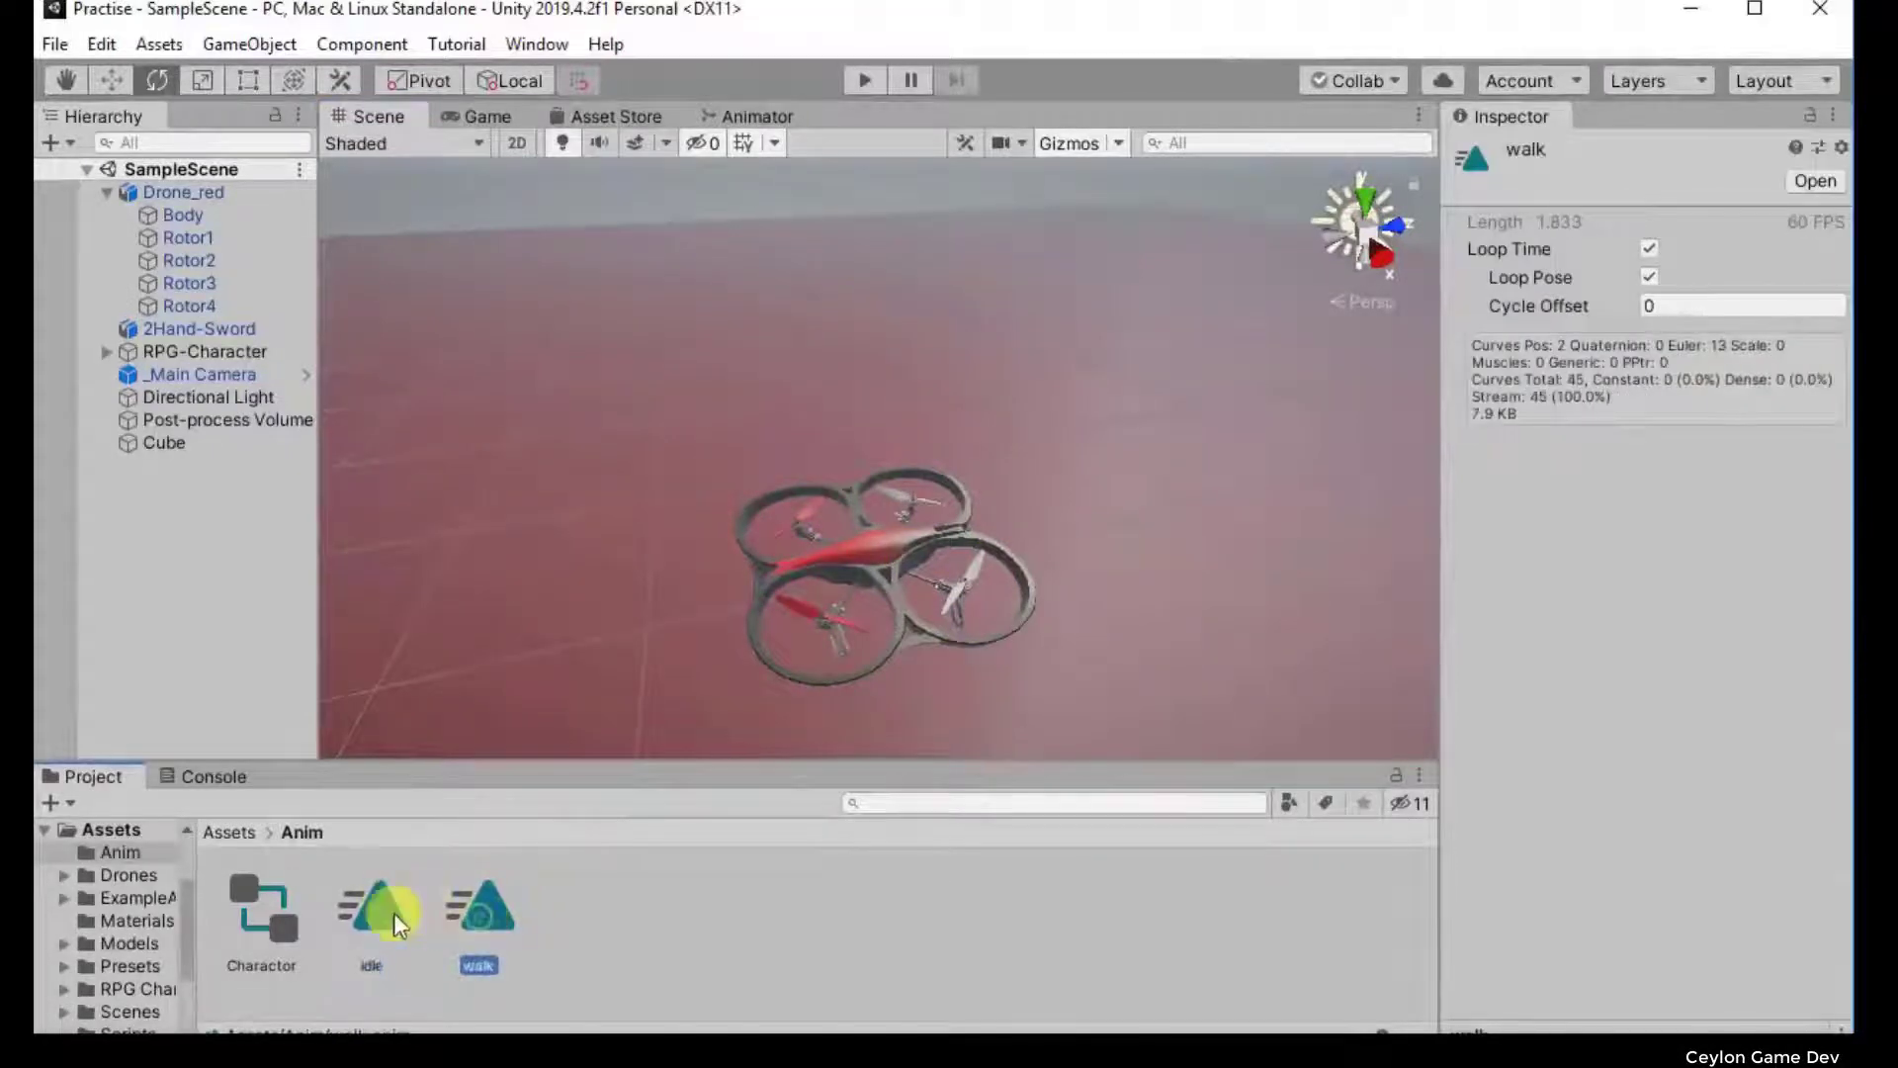
click(393, 911)
click(458, 891)
click(415, 905)
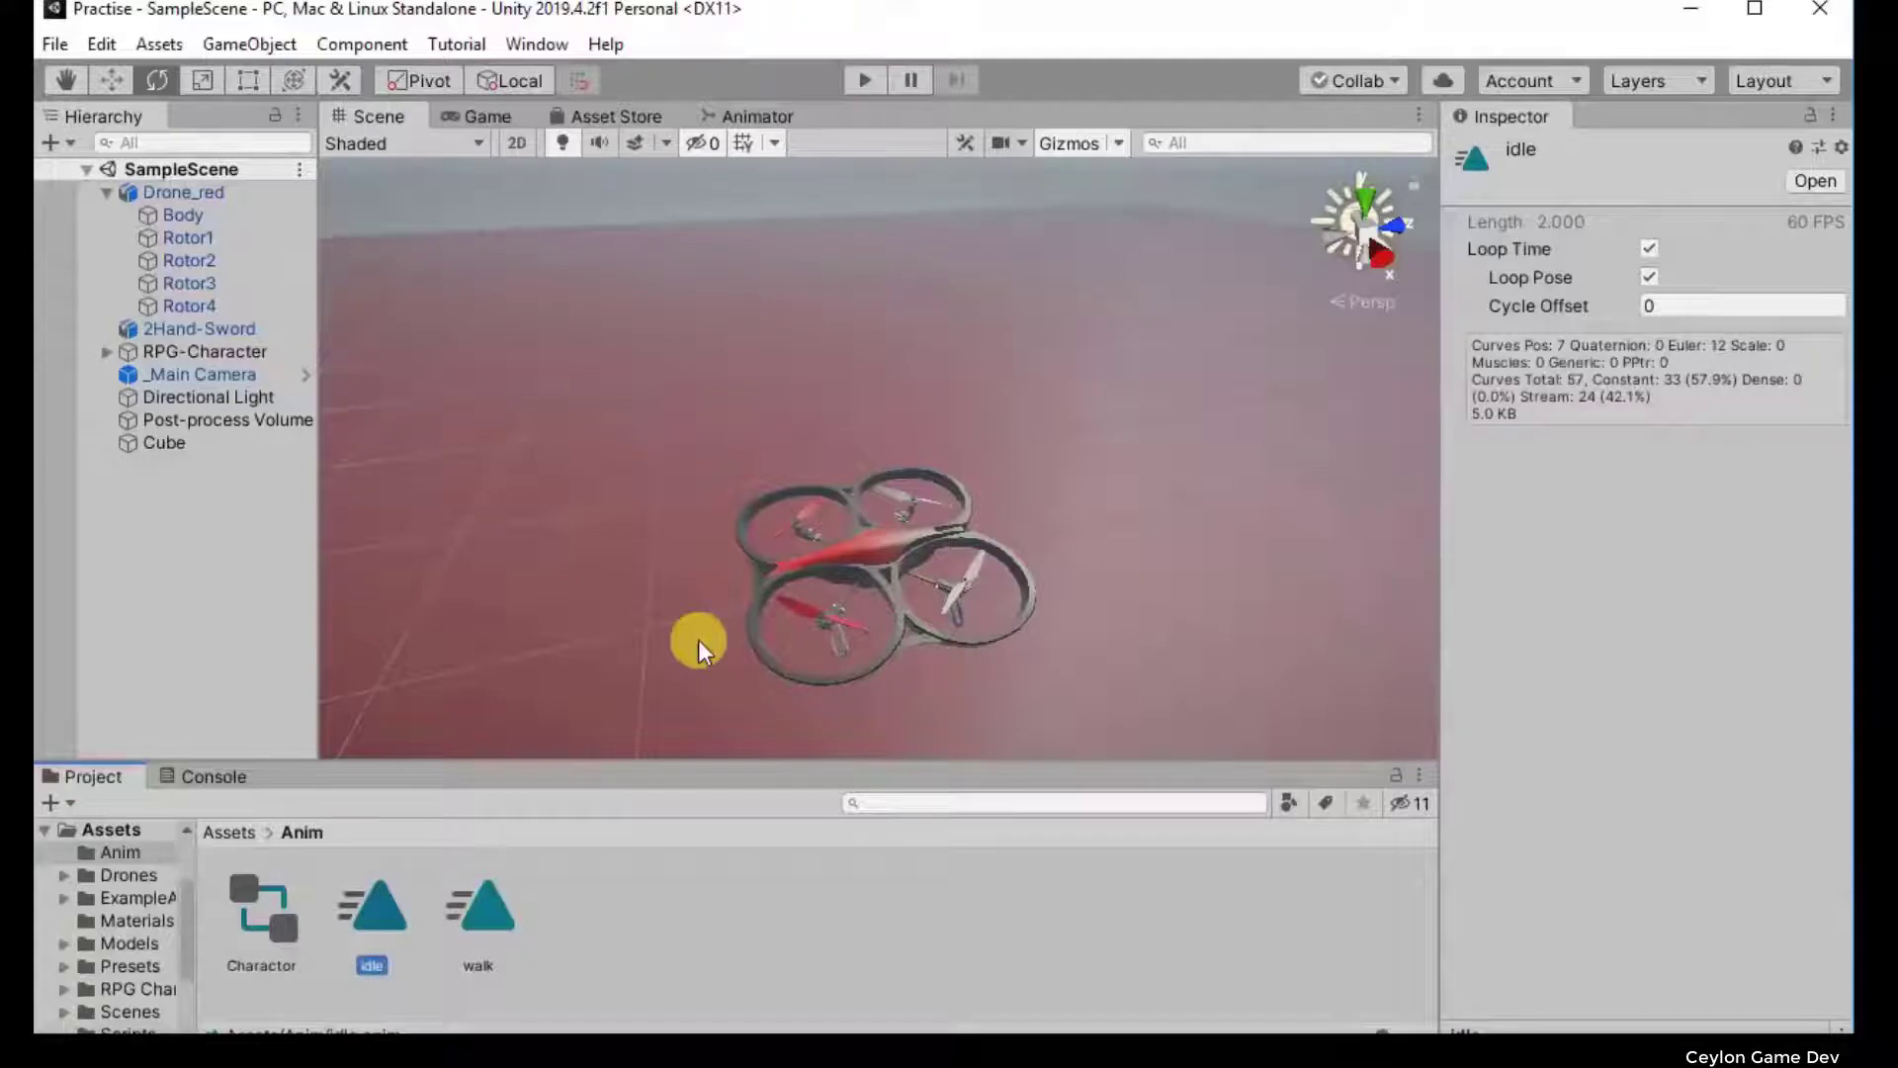
mouse_move(754, 377)
alt+mouse_down()
mouse_move(894, 520)
mouse_move(746, 443)
alt+mouse_up()
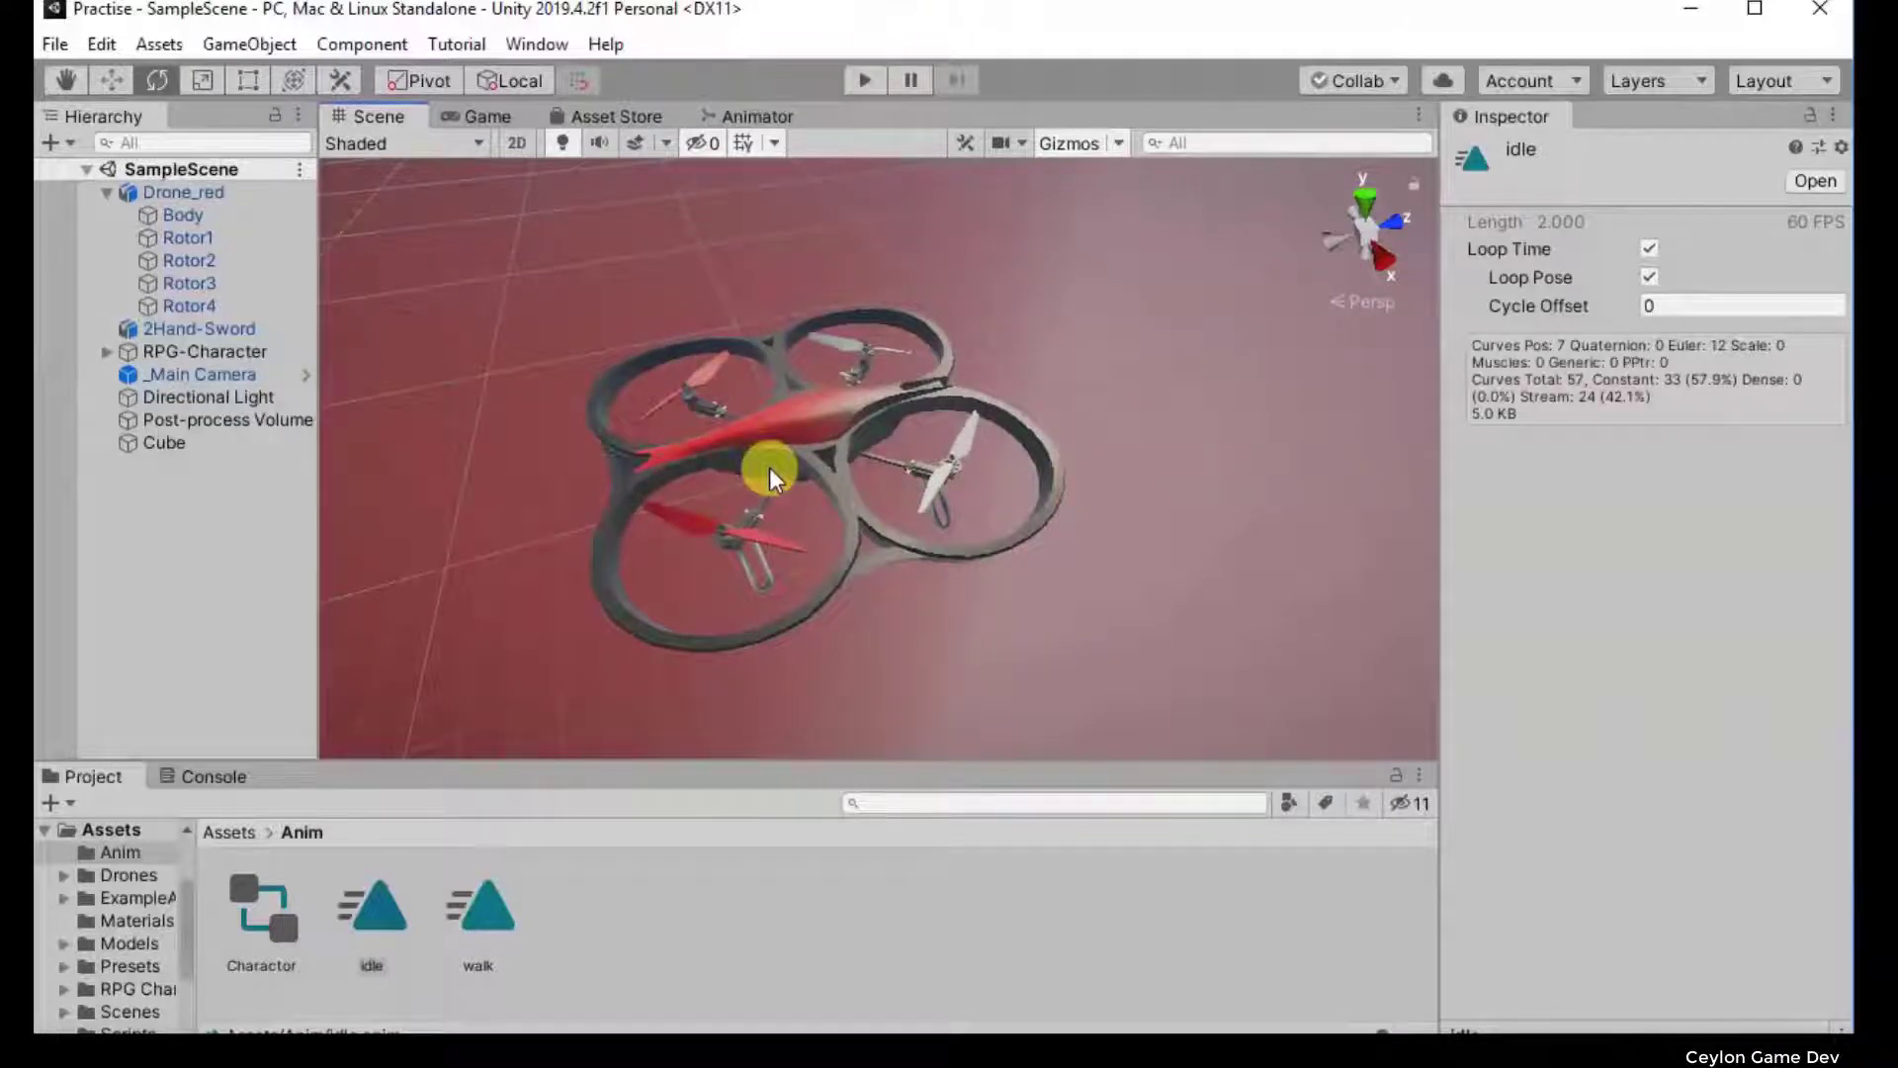
alt+drag(1094, 382, 994, 200)
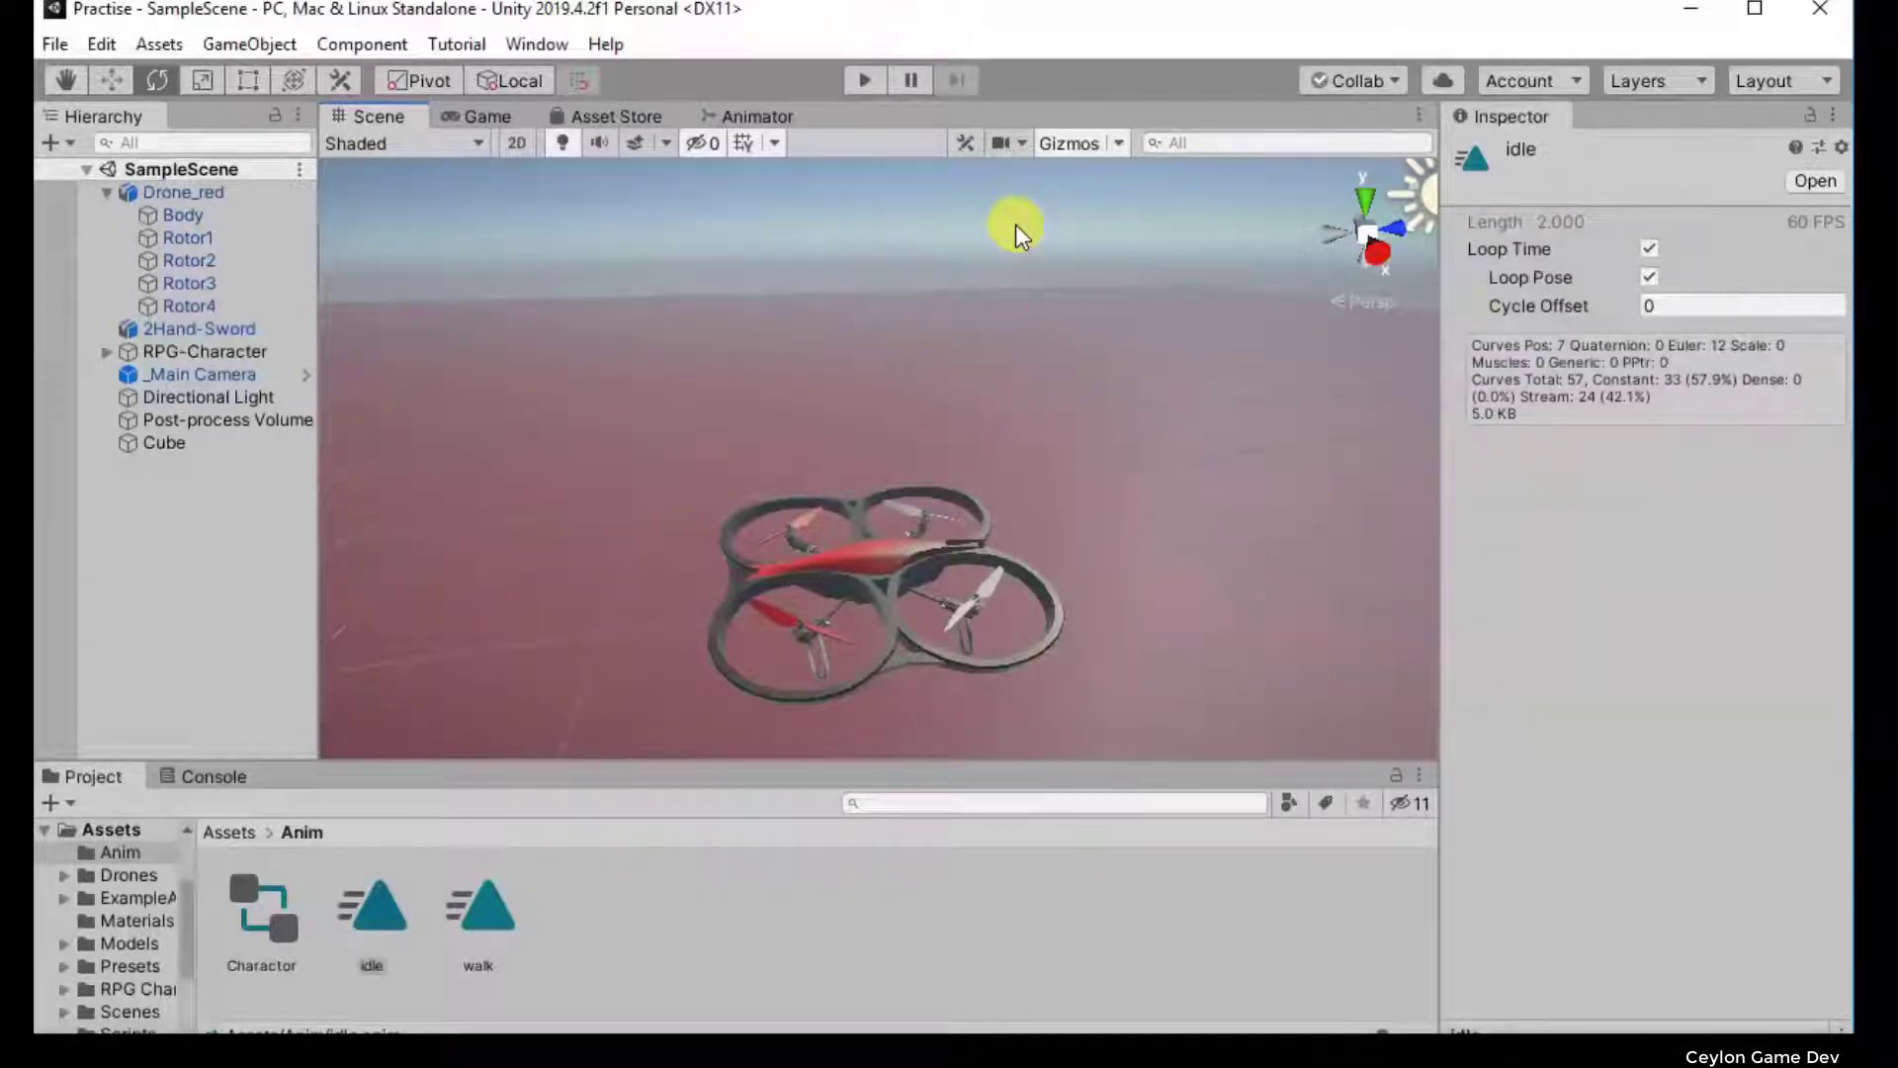
click(875, 556)
mouse_move(878, 546)
mouse_down()
mouse_move(869, 642)
mouse_move(830, 436)
mouse_move(858, 564)
mouse_move(859, 467)
mouse_move(869, 565)
mouse_move(856, 442)
mouse_up()
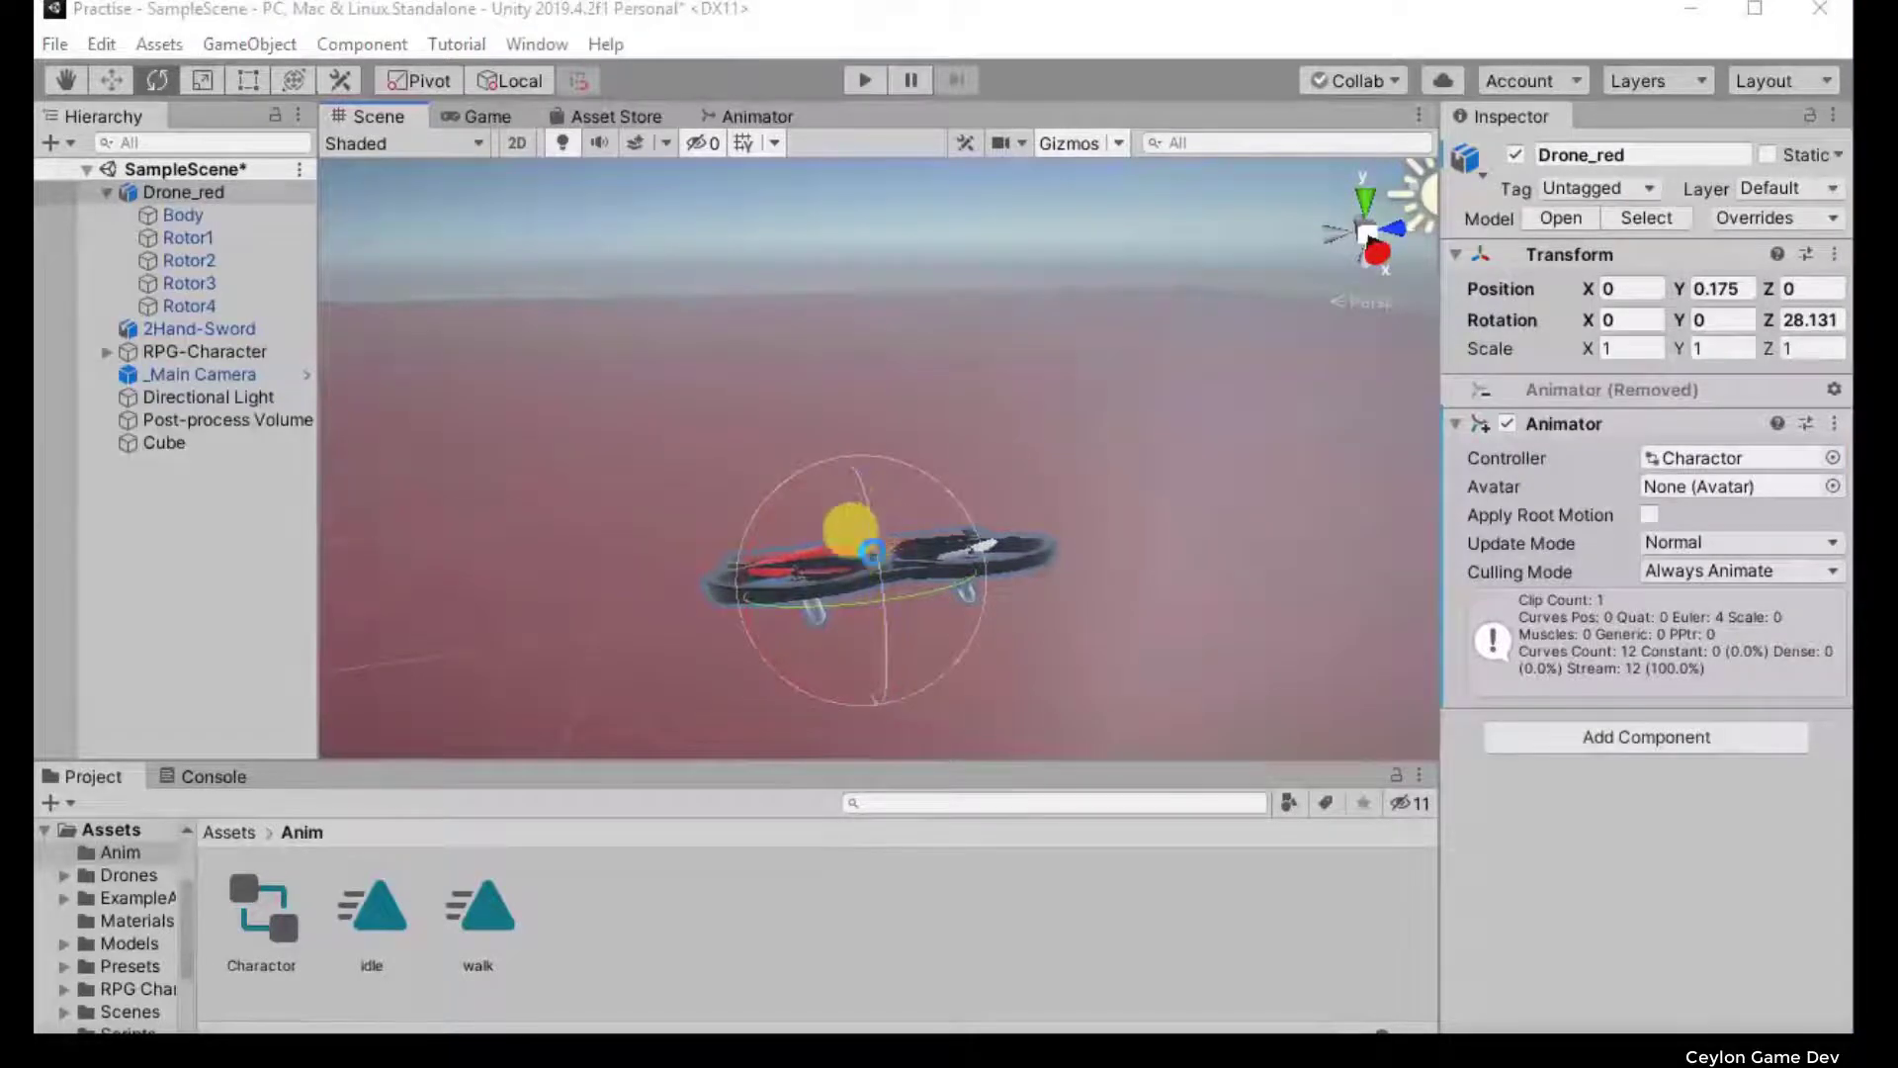
click(885, 601)
drag(879, 553, 889, 627)
click(932, 265)
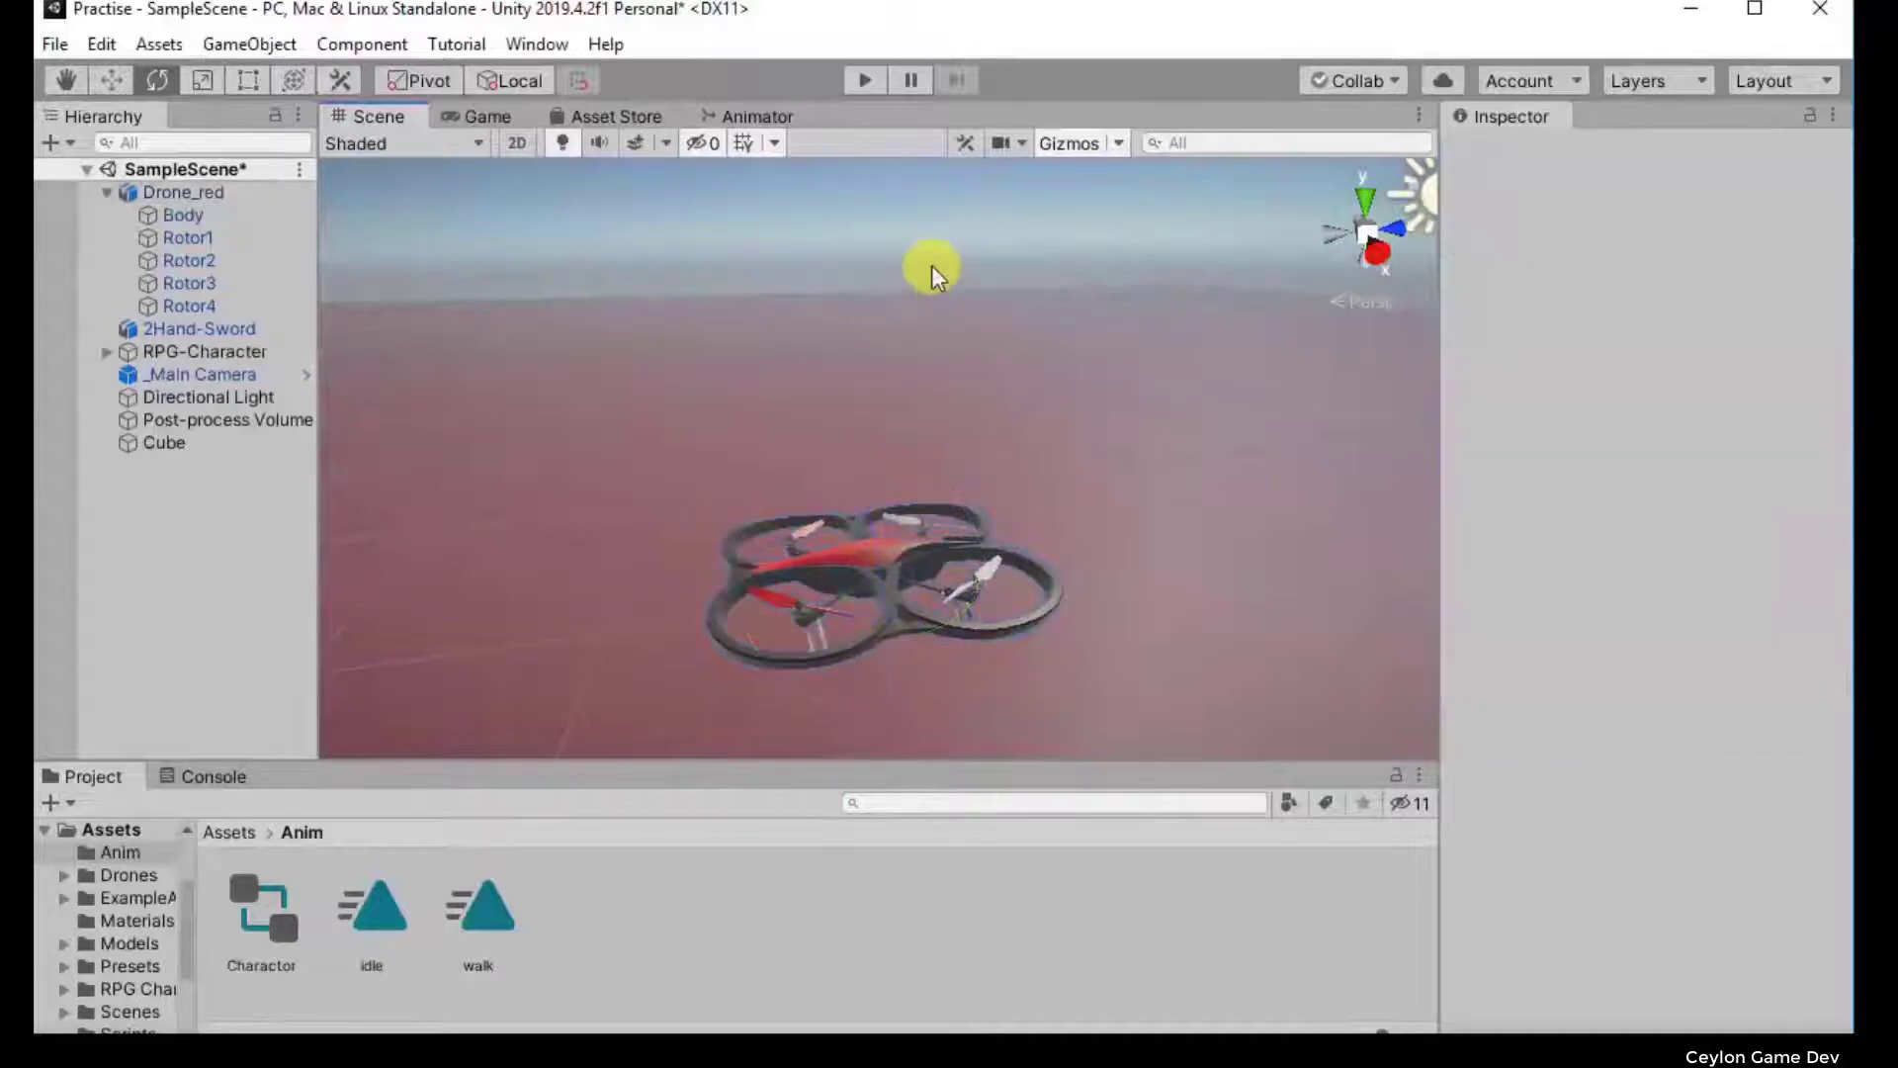
alt+drag(931, 266, 1140, 465)
alt+drag(1493, 553, 1559, 551)
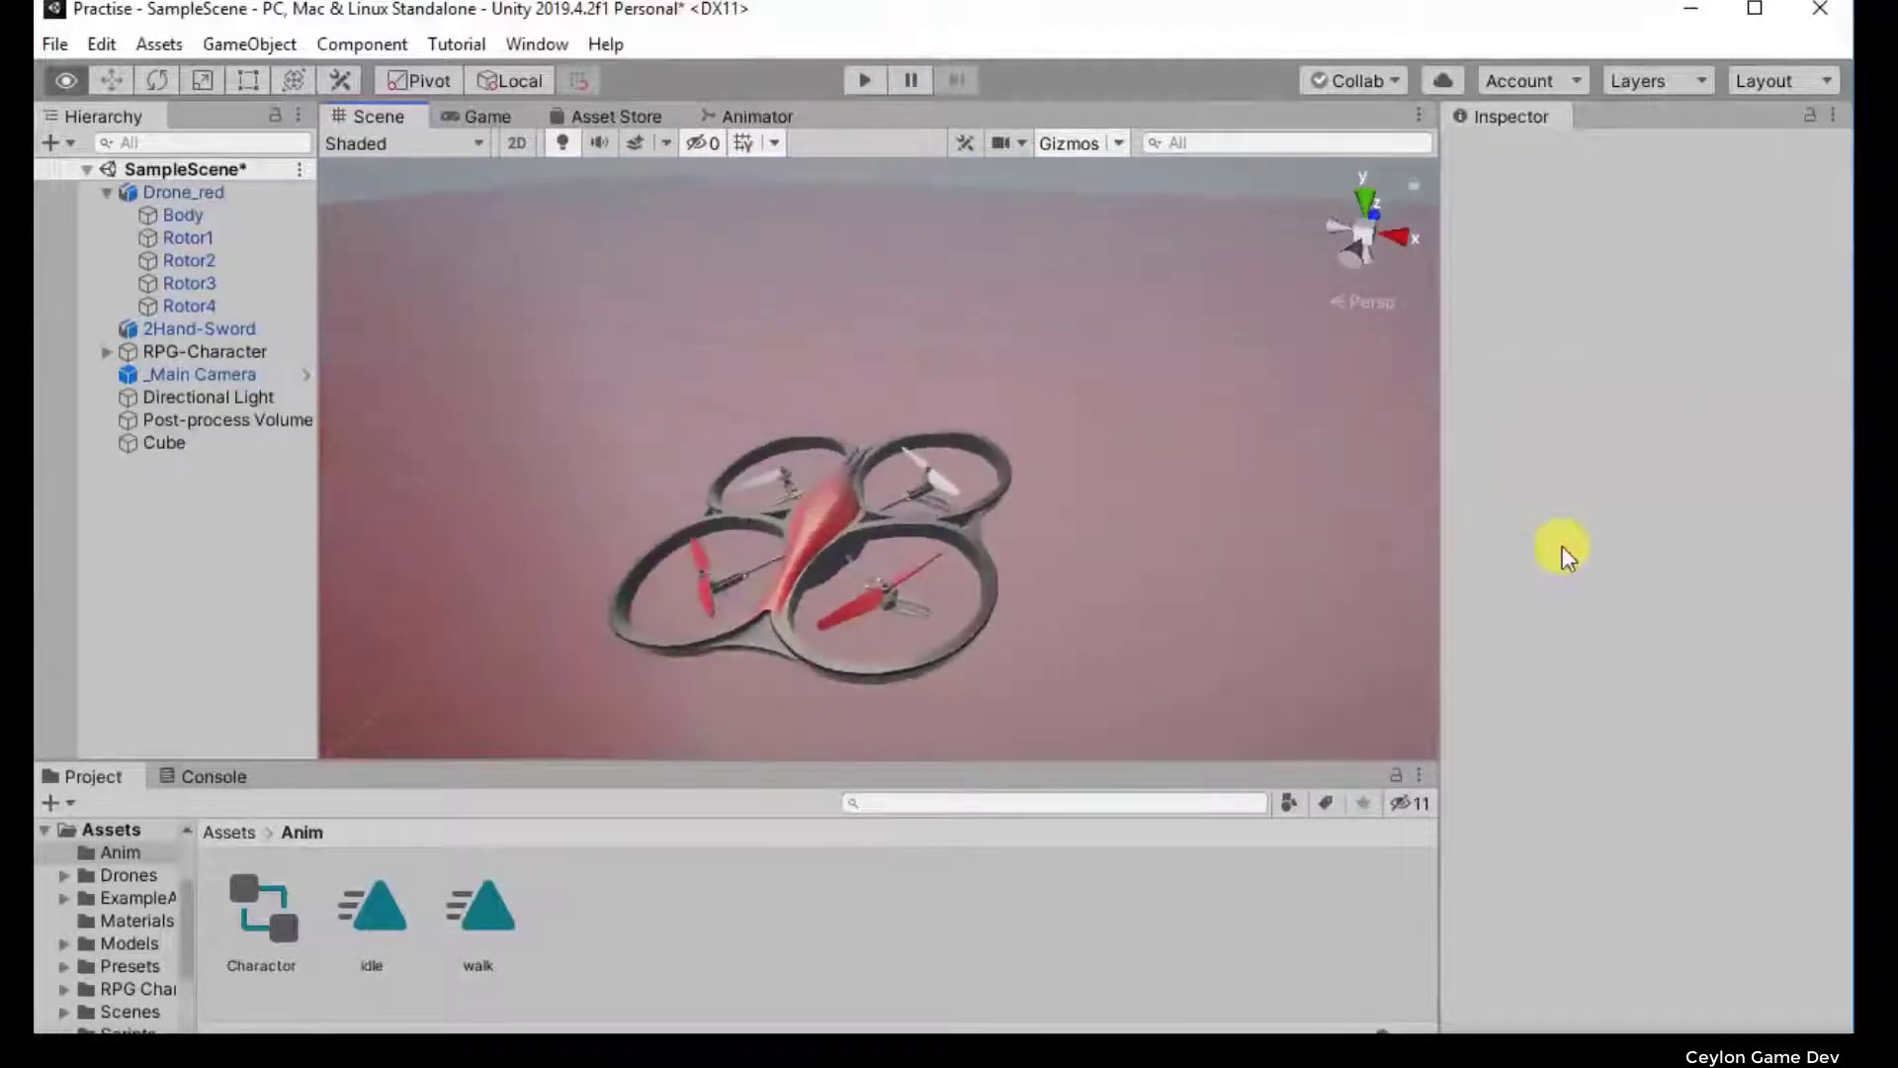
key(e)
click(787, 532)
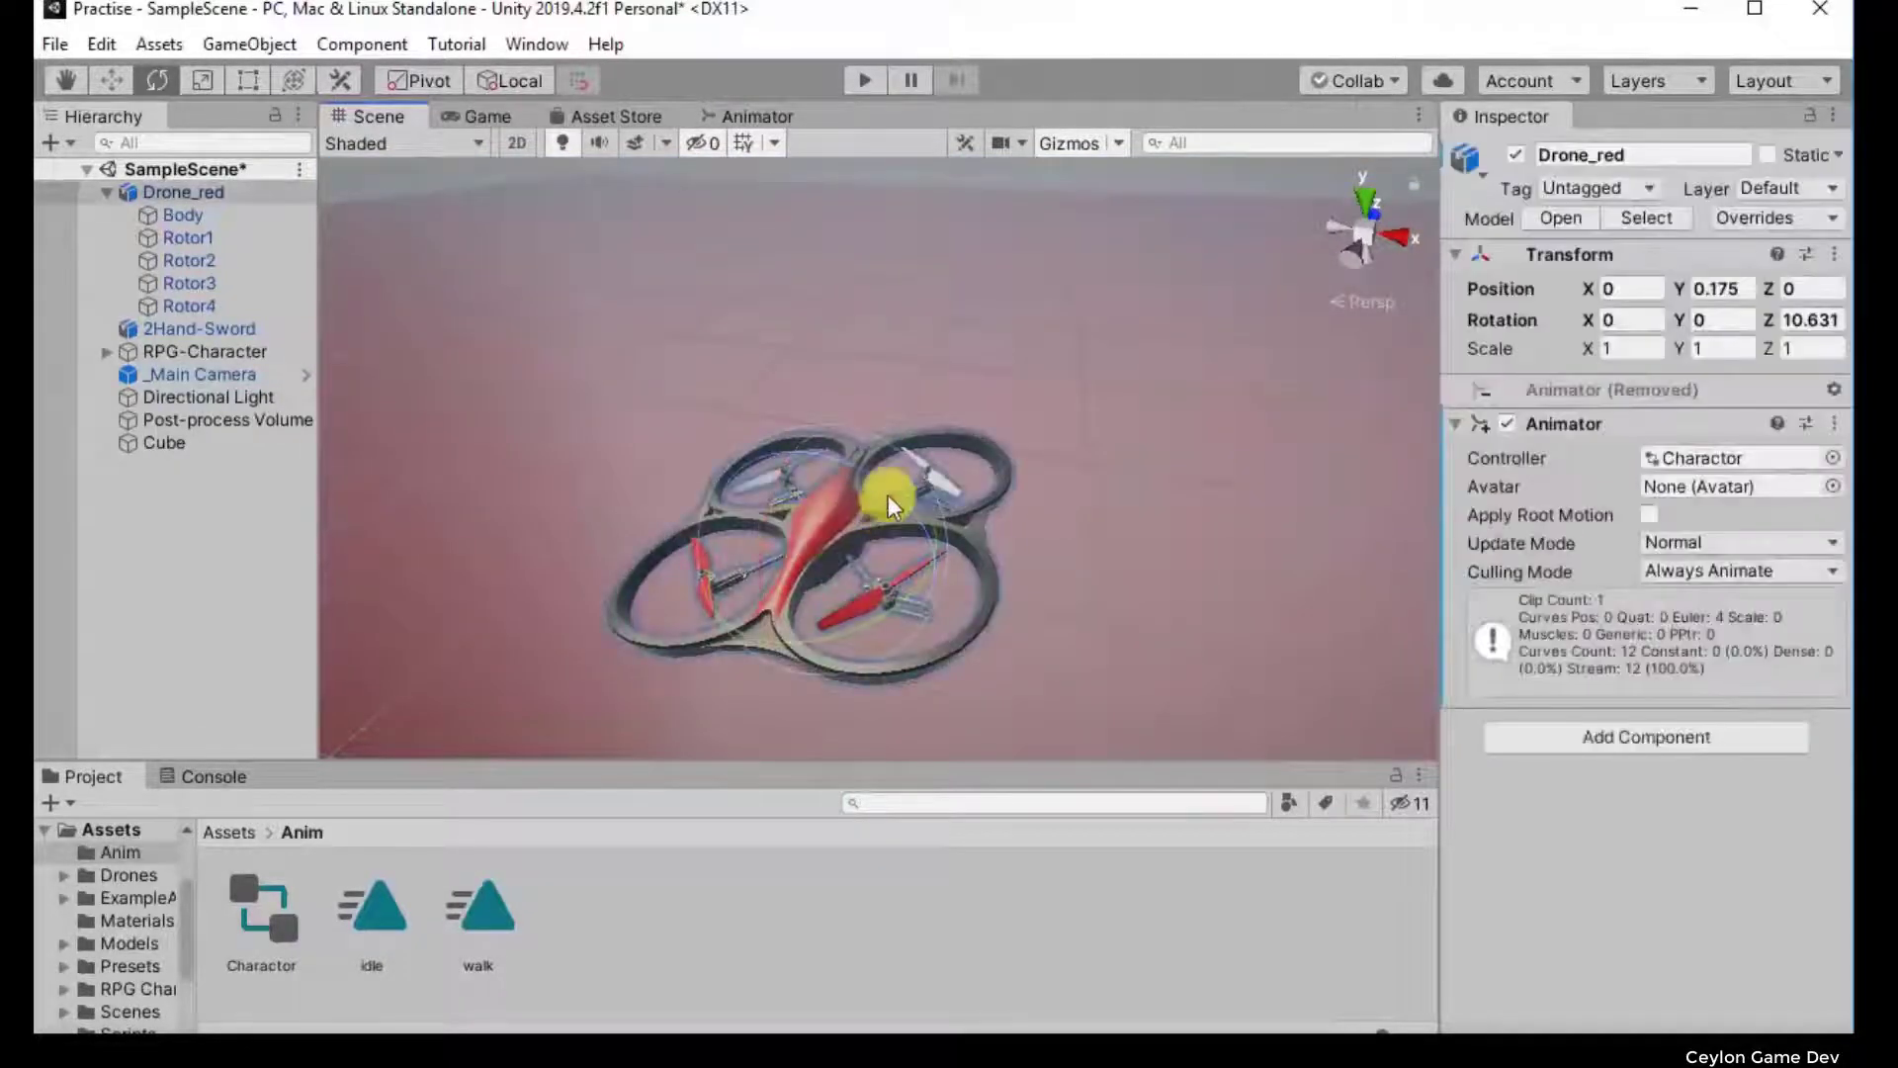
mouse_move(889, 494)
mouse_down()
mouse_move(926, 543)
mouse_move(784, 437)
mouse_move(939, 542)
mouse_move(775, 445)
mouse_move(912, 533)
mouse_up()
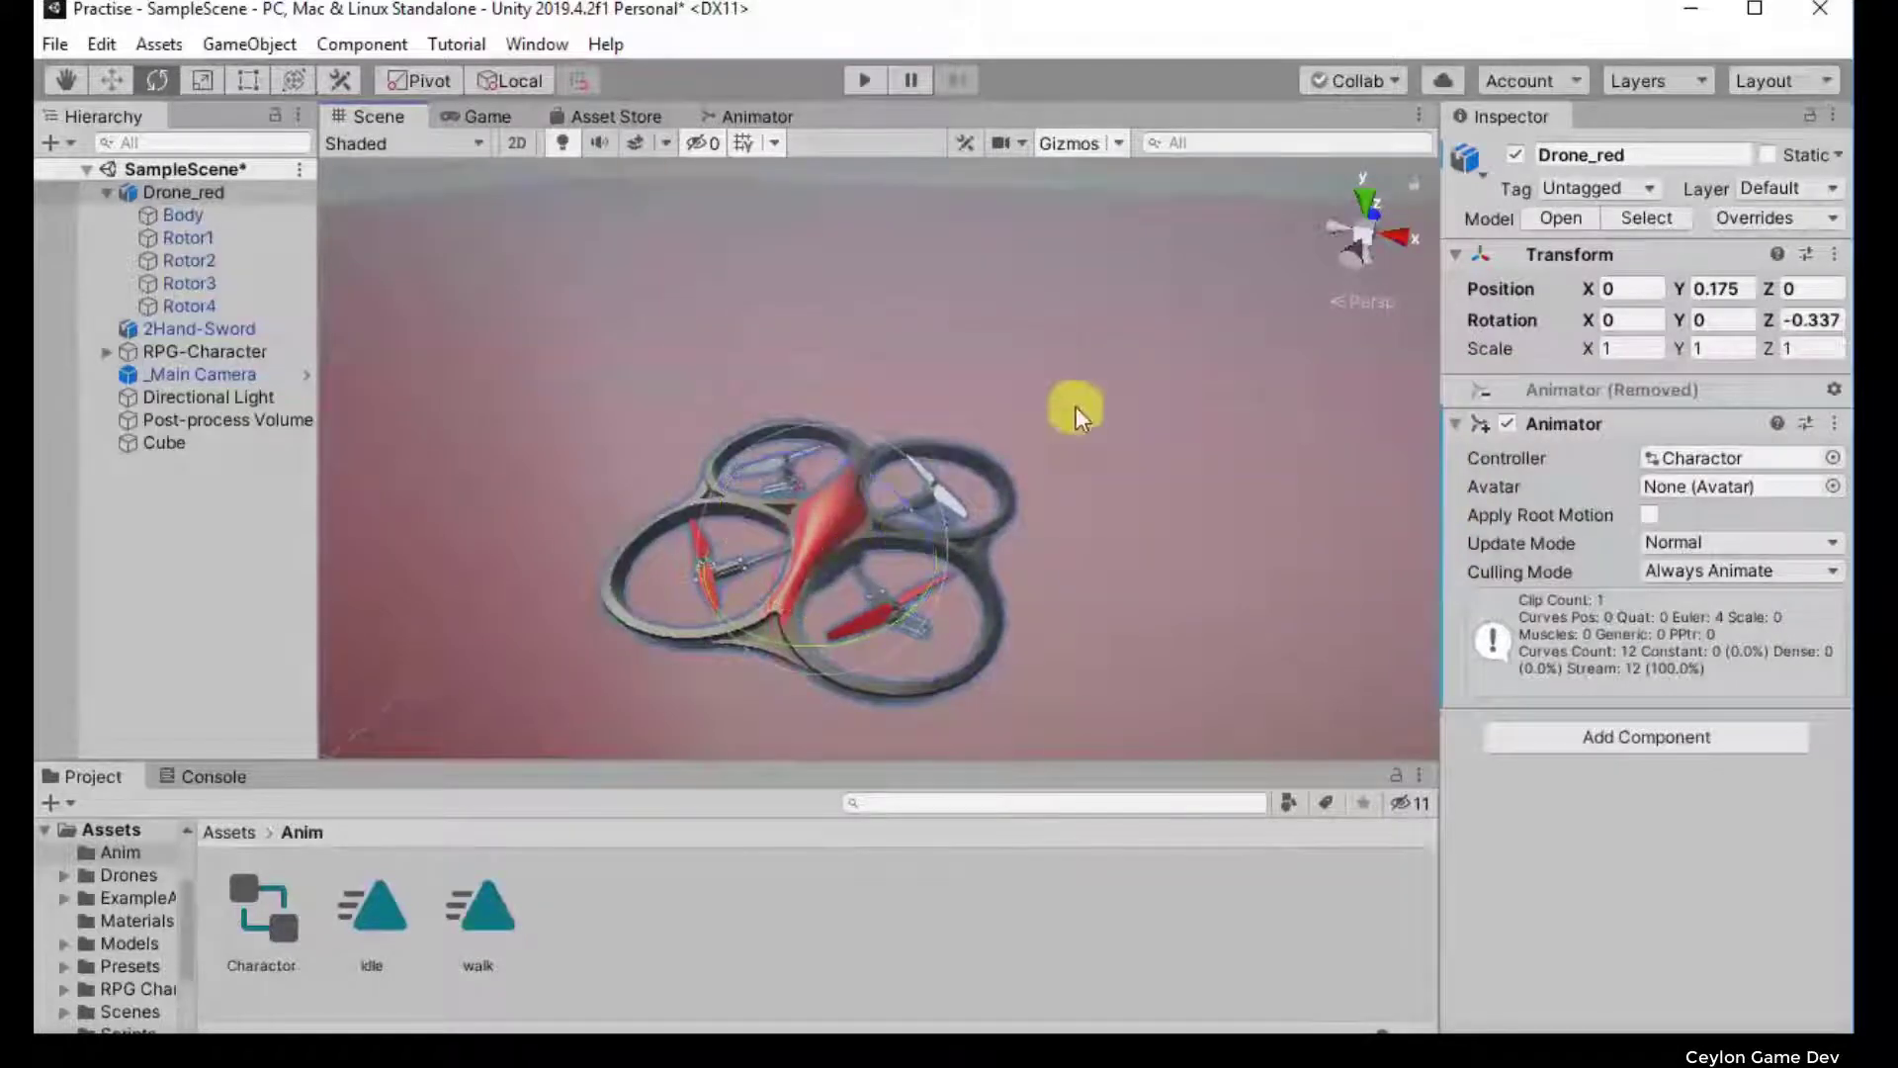
mouse_move(1075, 406)
alt+mouse_down()
mouse_move(1019, 346)
mouse_move(1016, 372)
mouse_move(1081, 390)
alt+mouse_up()
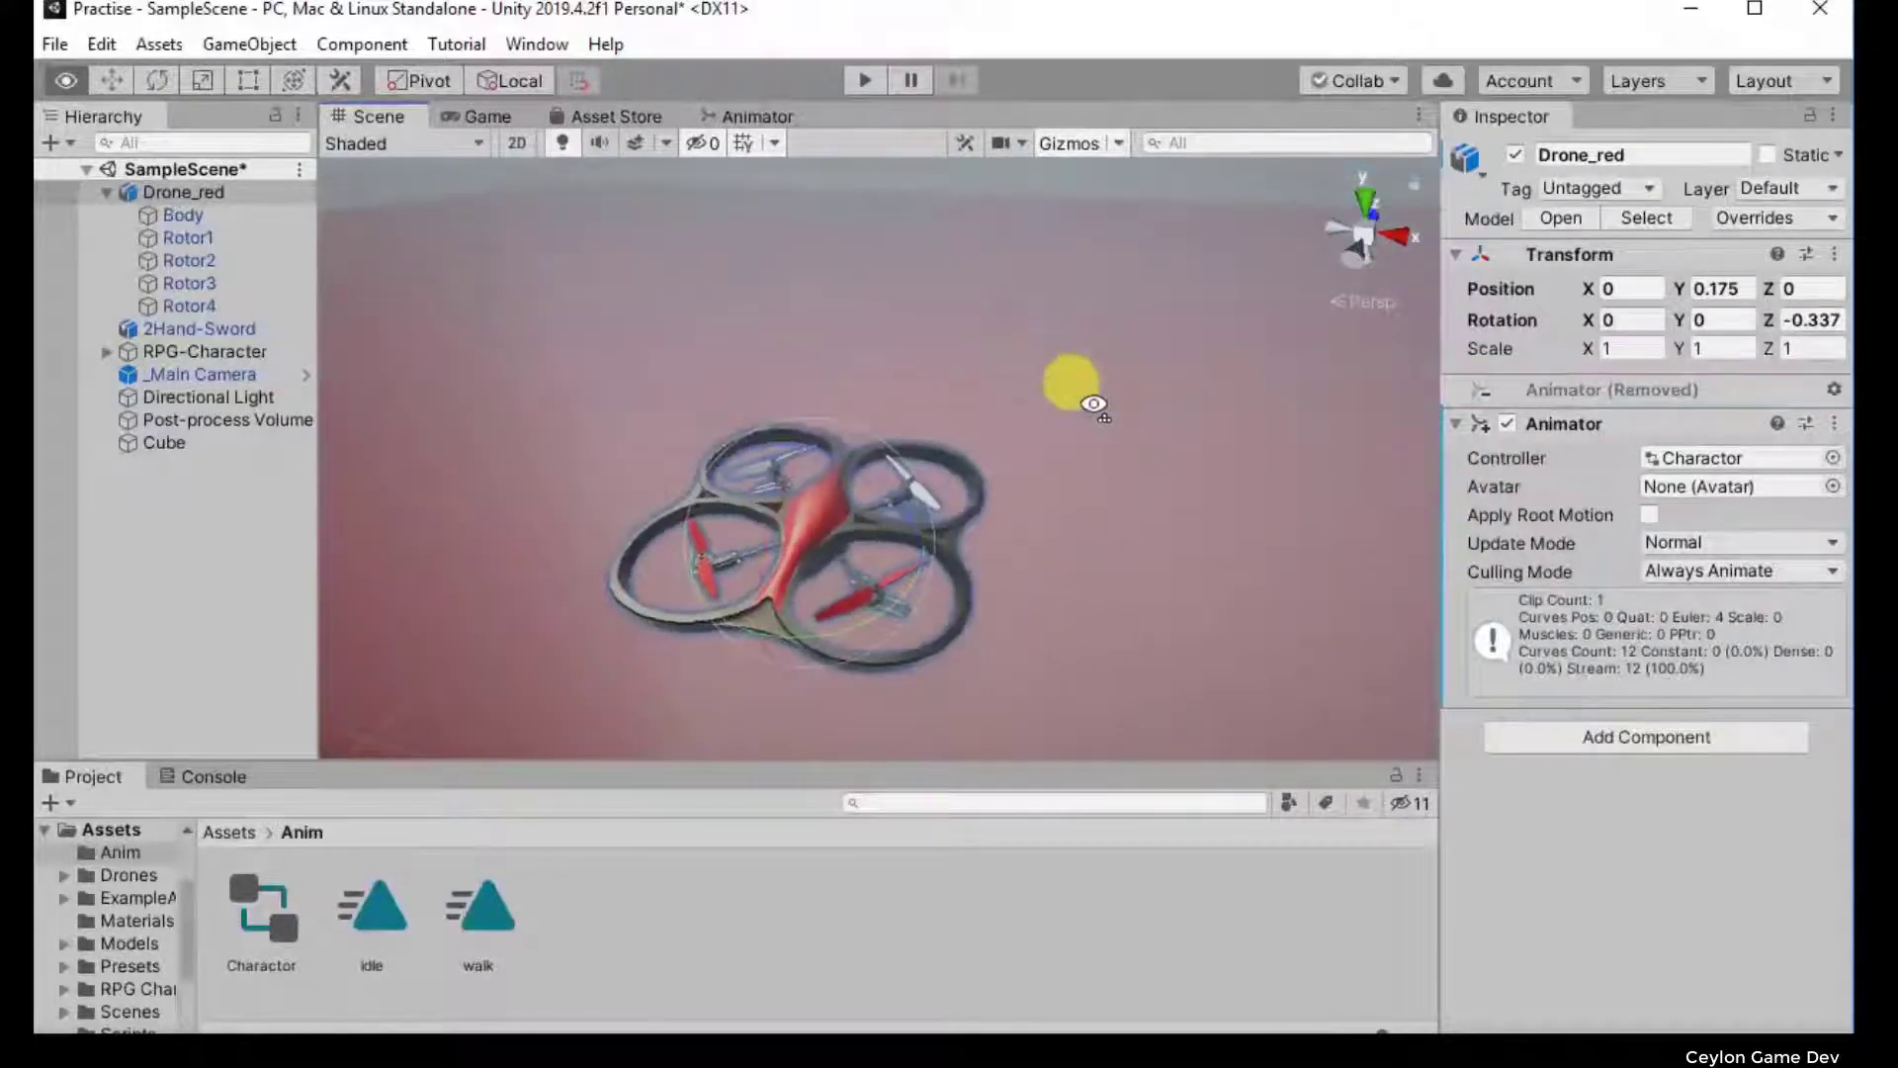
click(1092, 405)
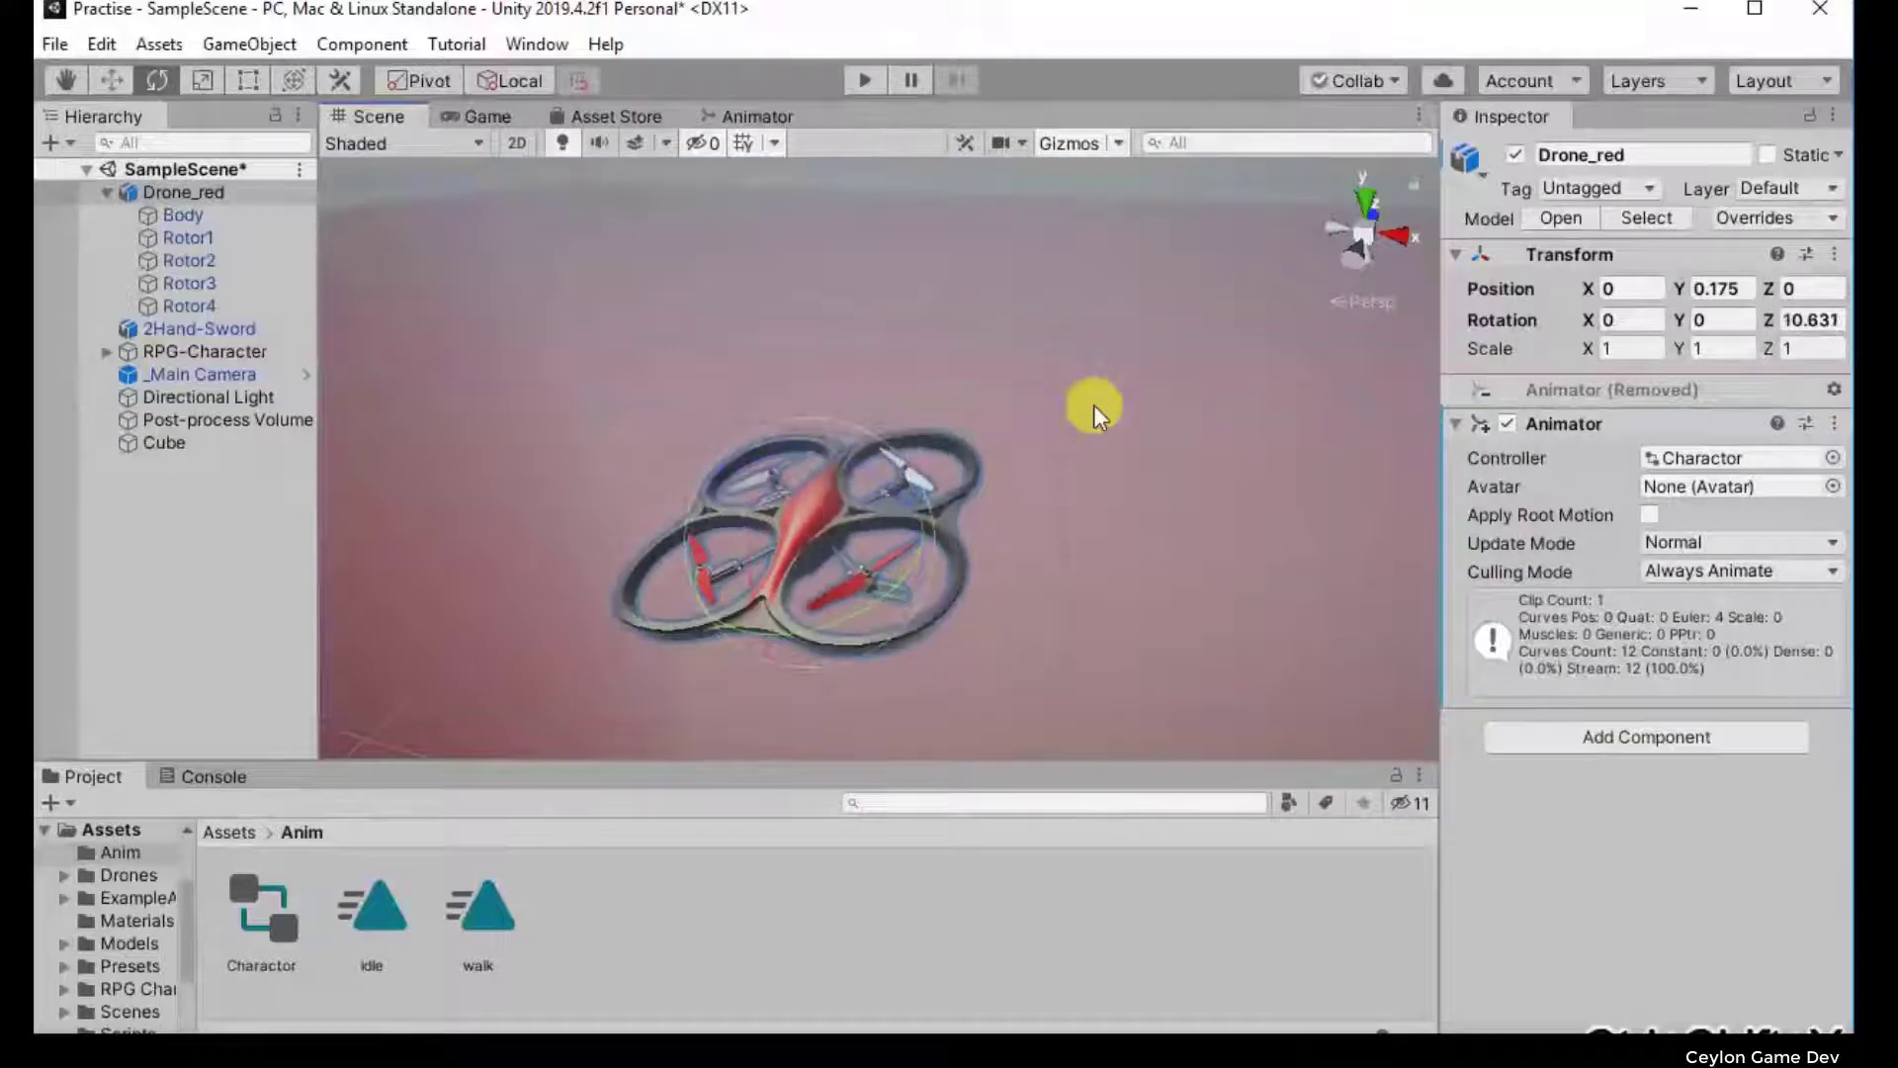
key(ctrl+z)
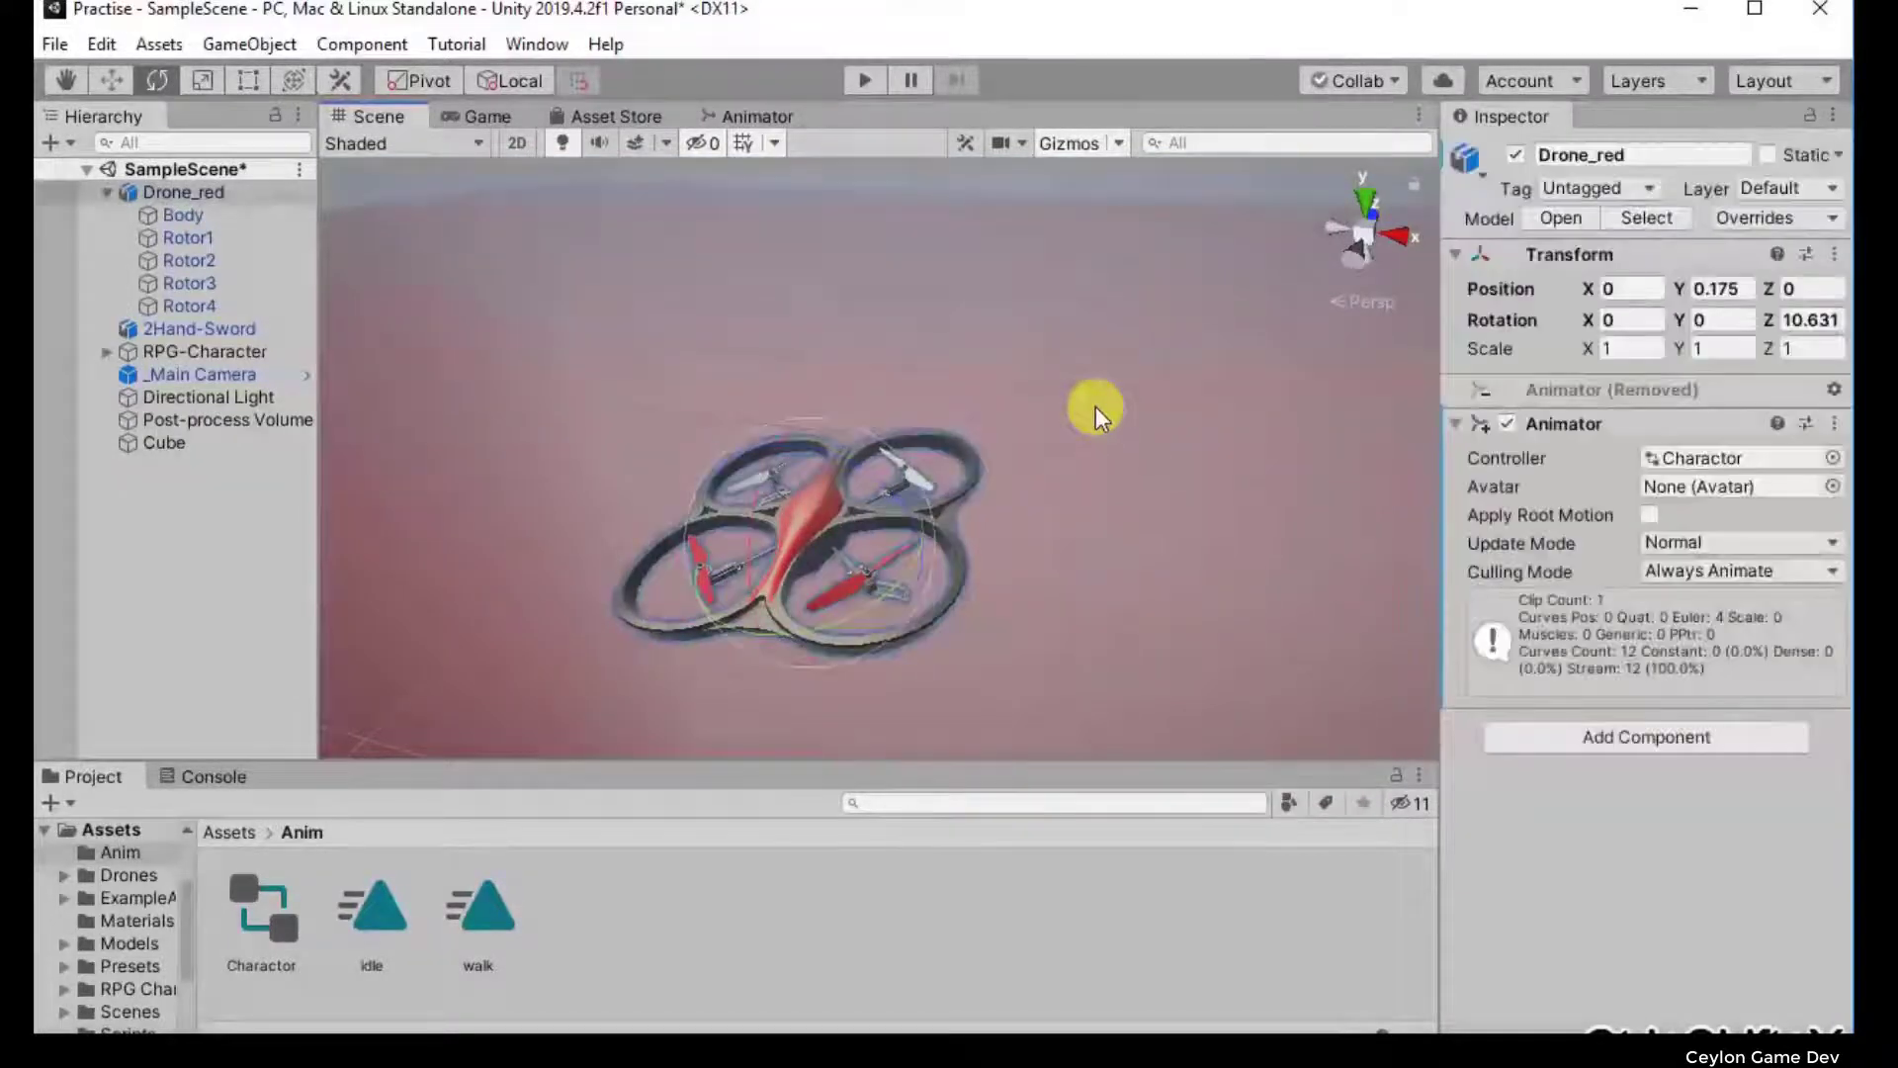
key(ctrl+s)
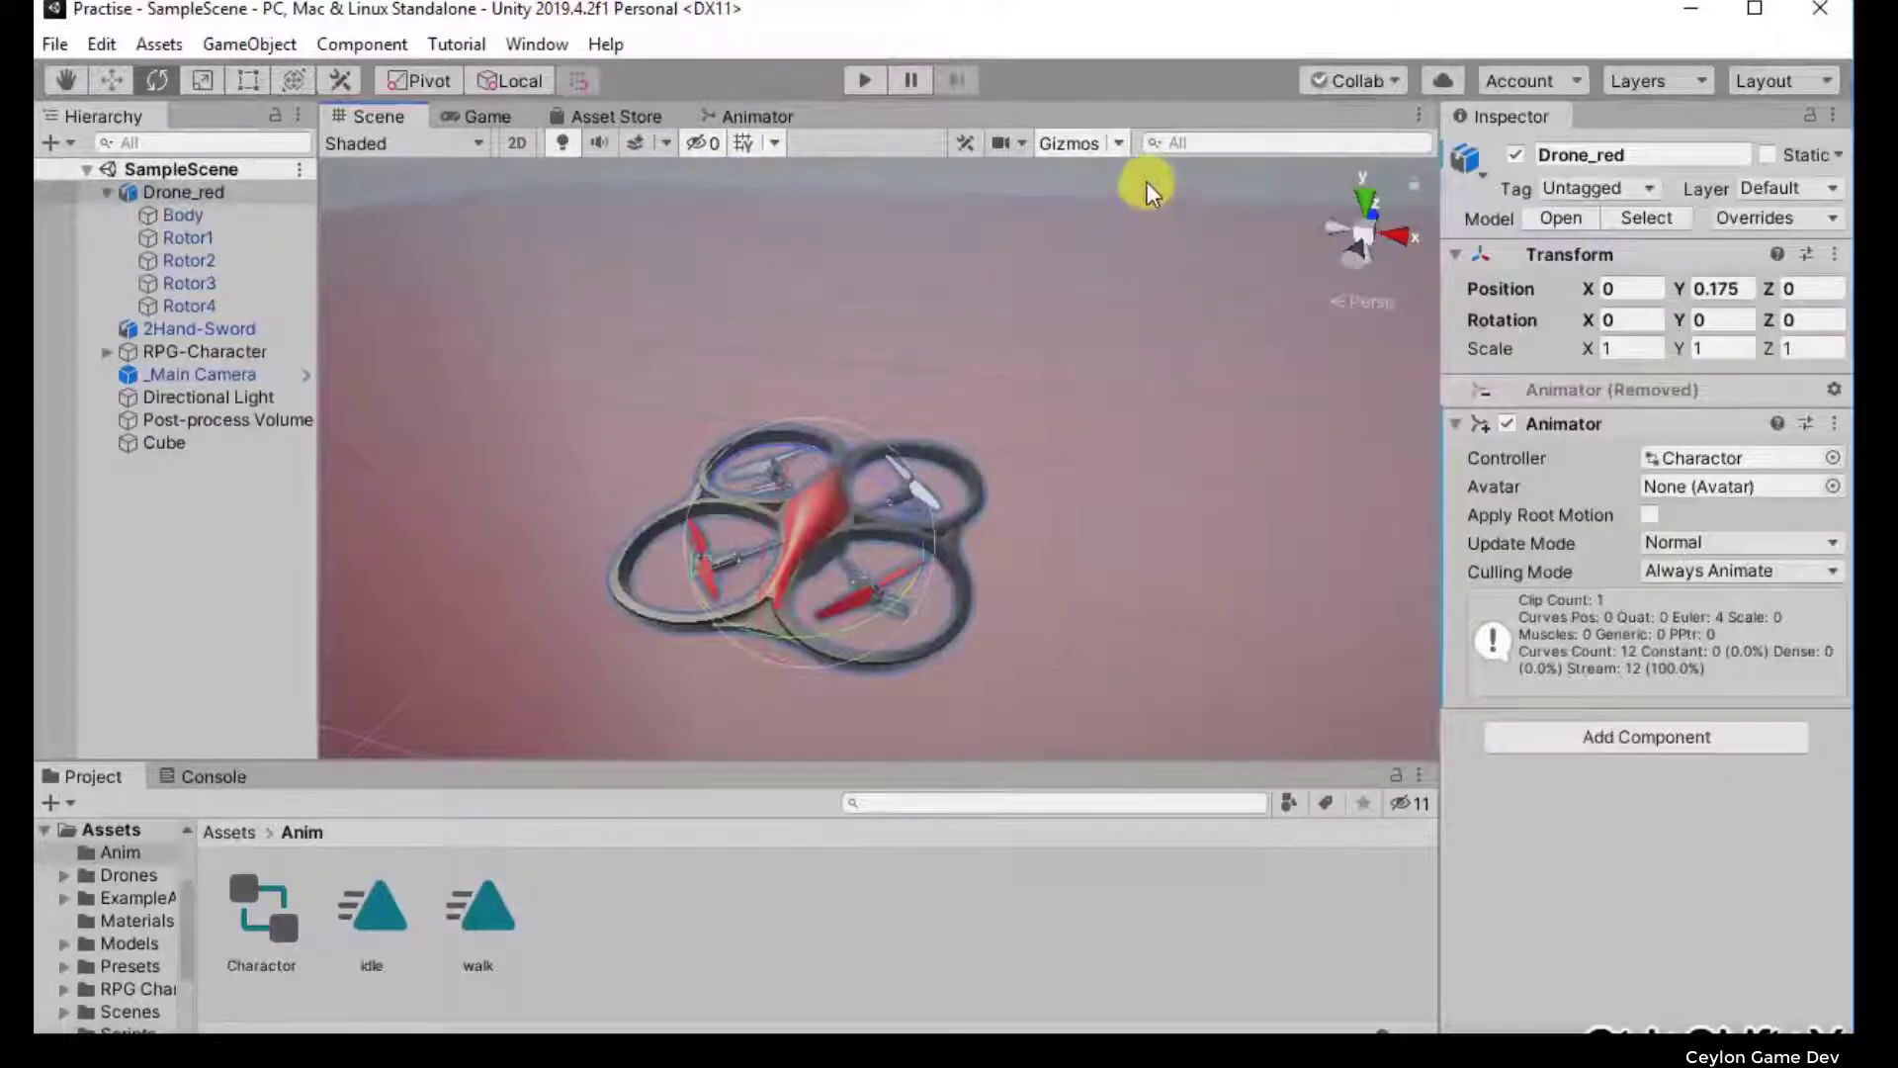
click(1147, 181)
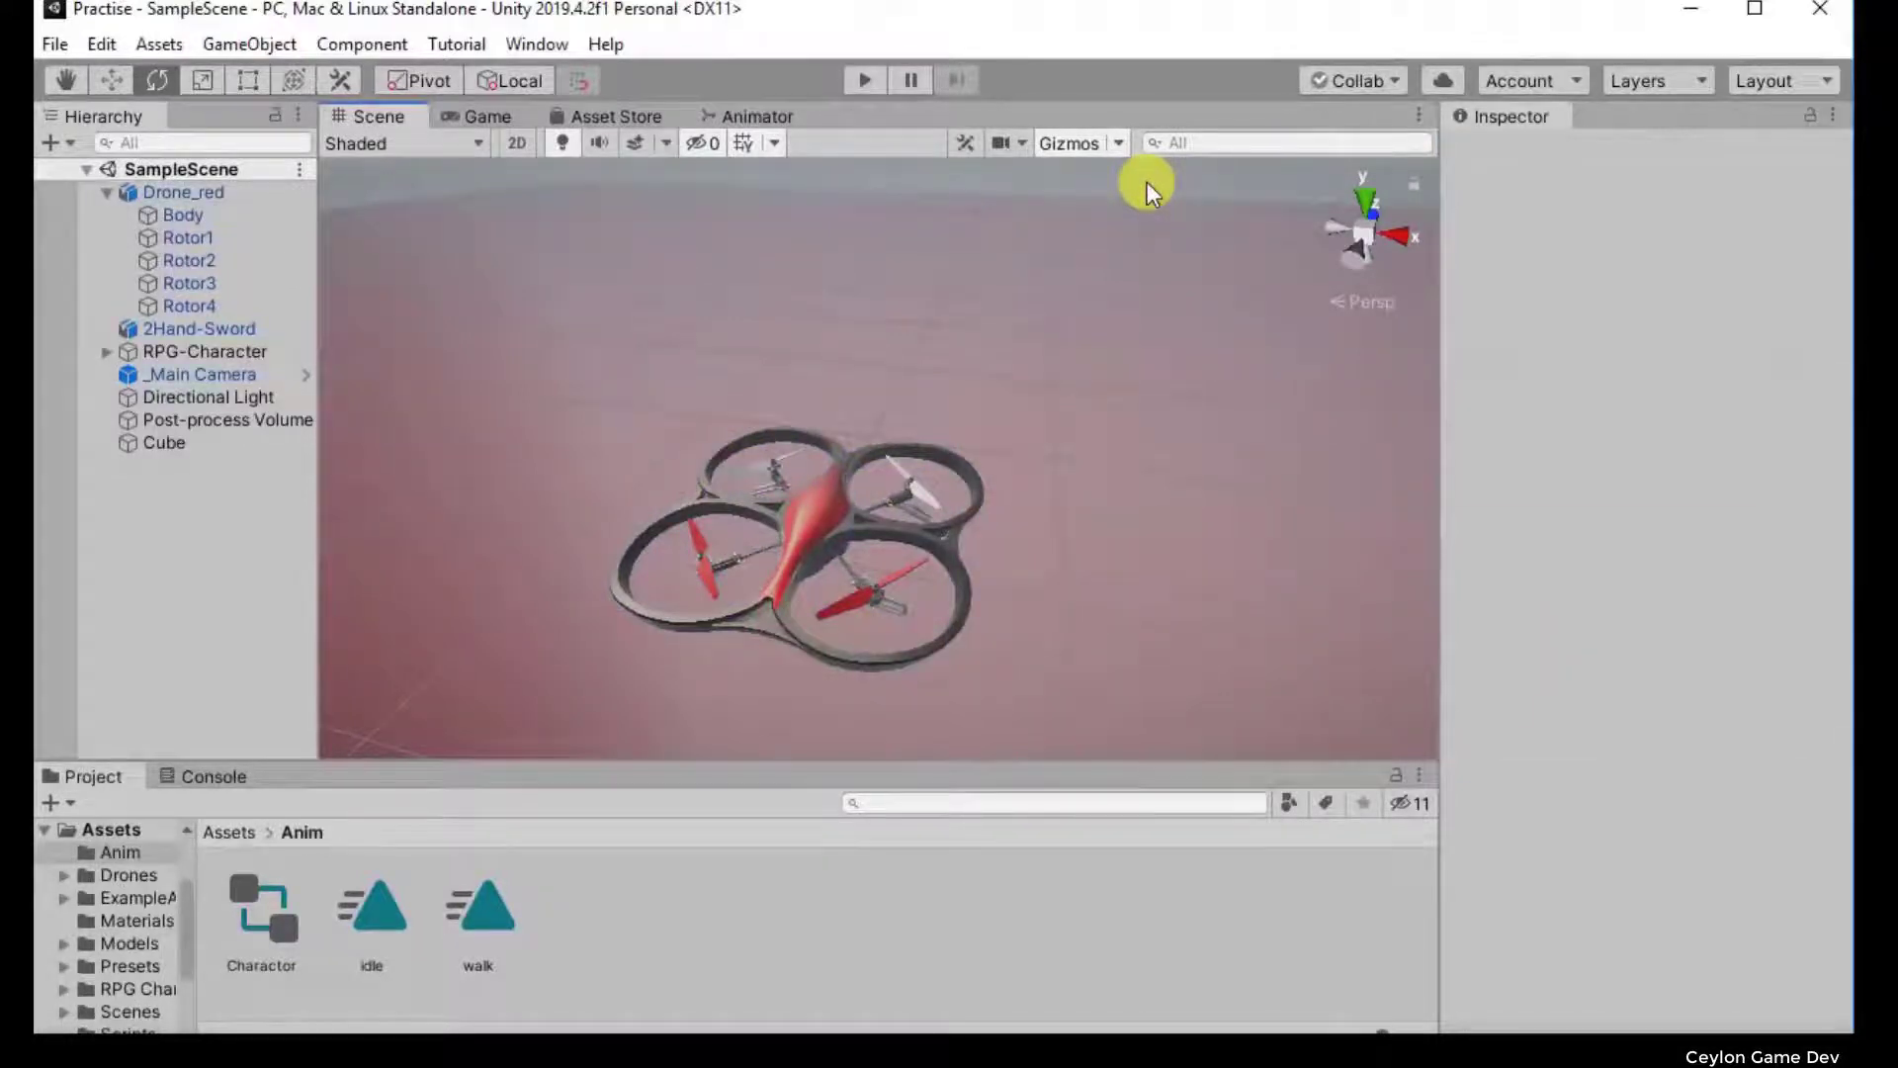
Step: Preview the Animator state graph, then select the Charactor controller asset in Anim
click(400, 951)
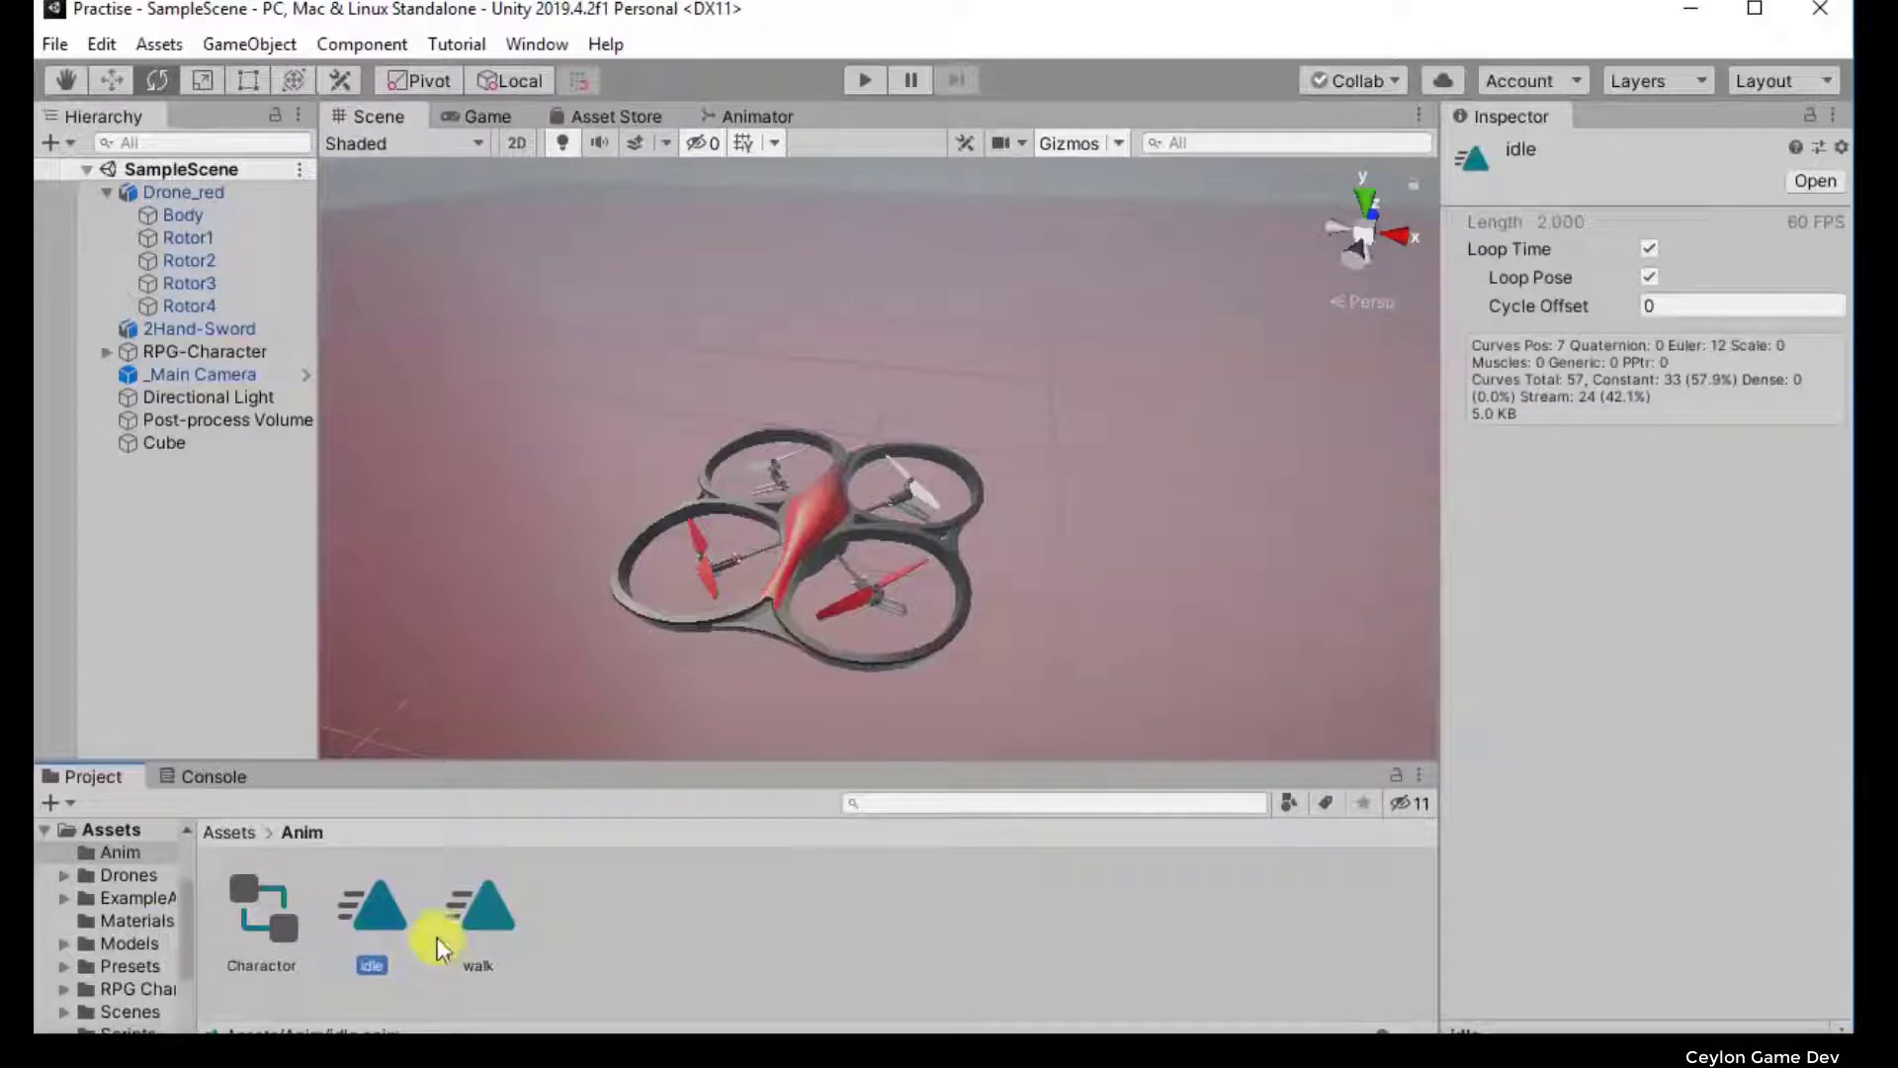
click(609, 932)
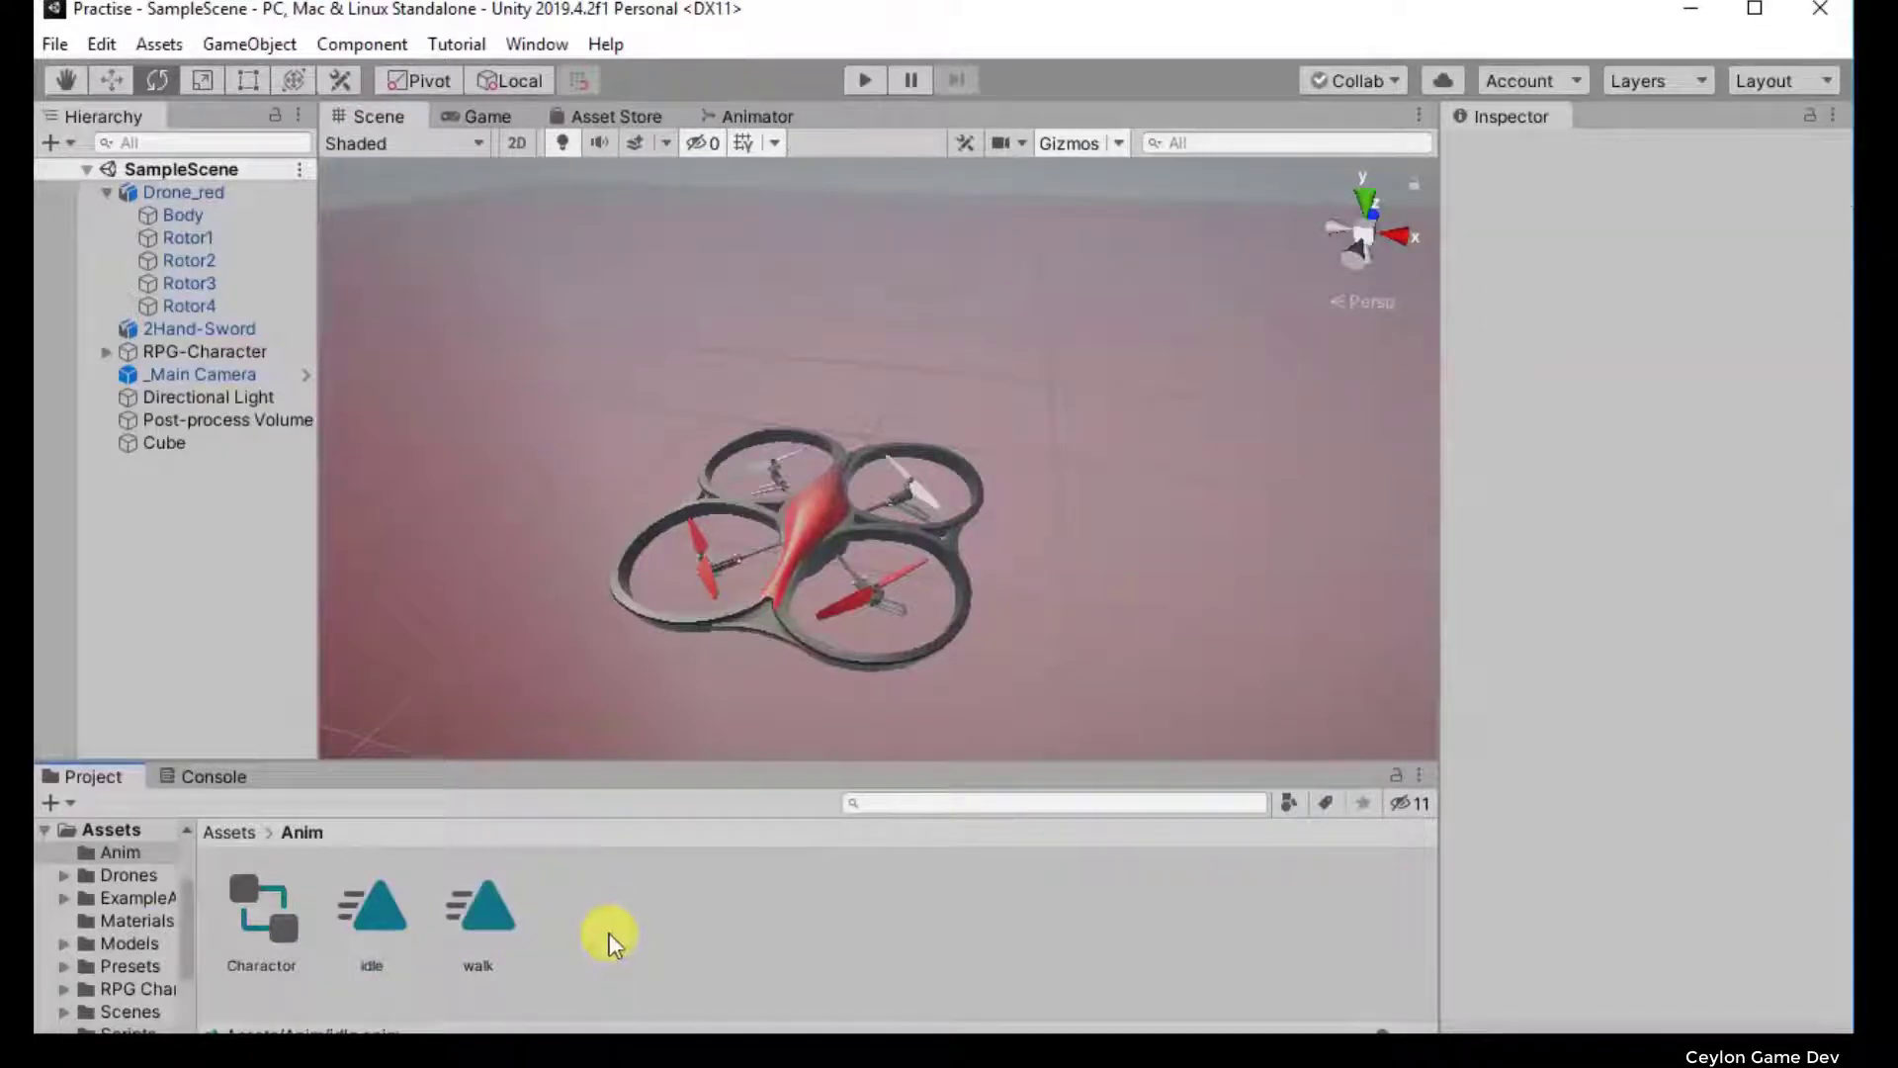
click(753, 115)
drag(578, 351, 1209, 612)
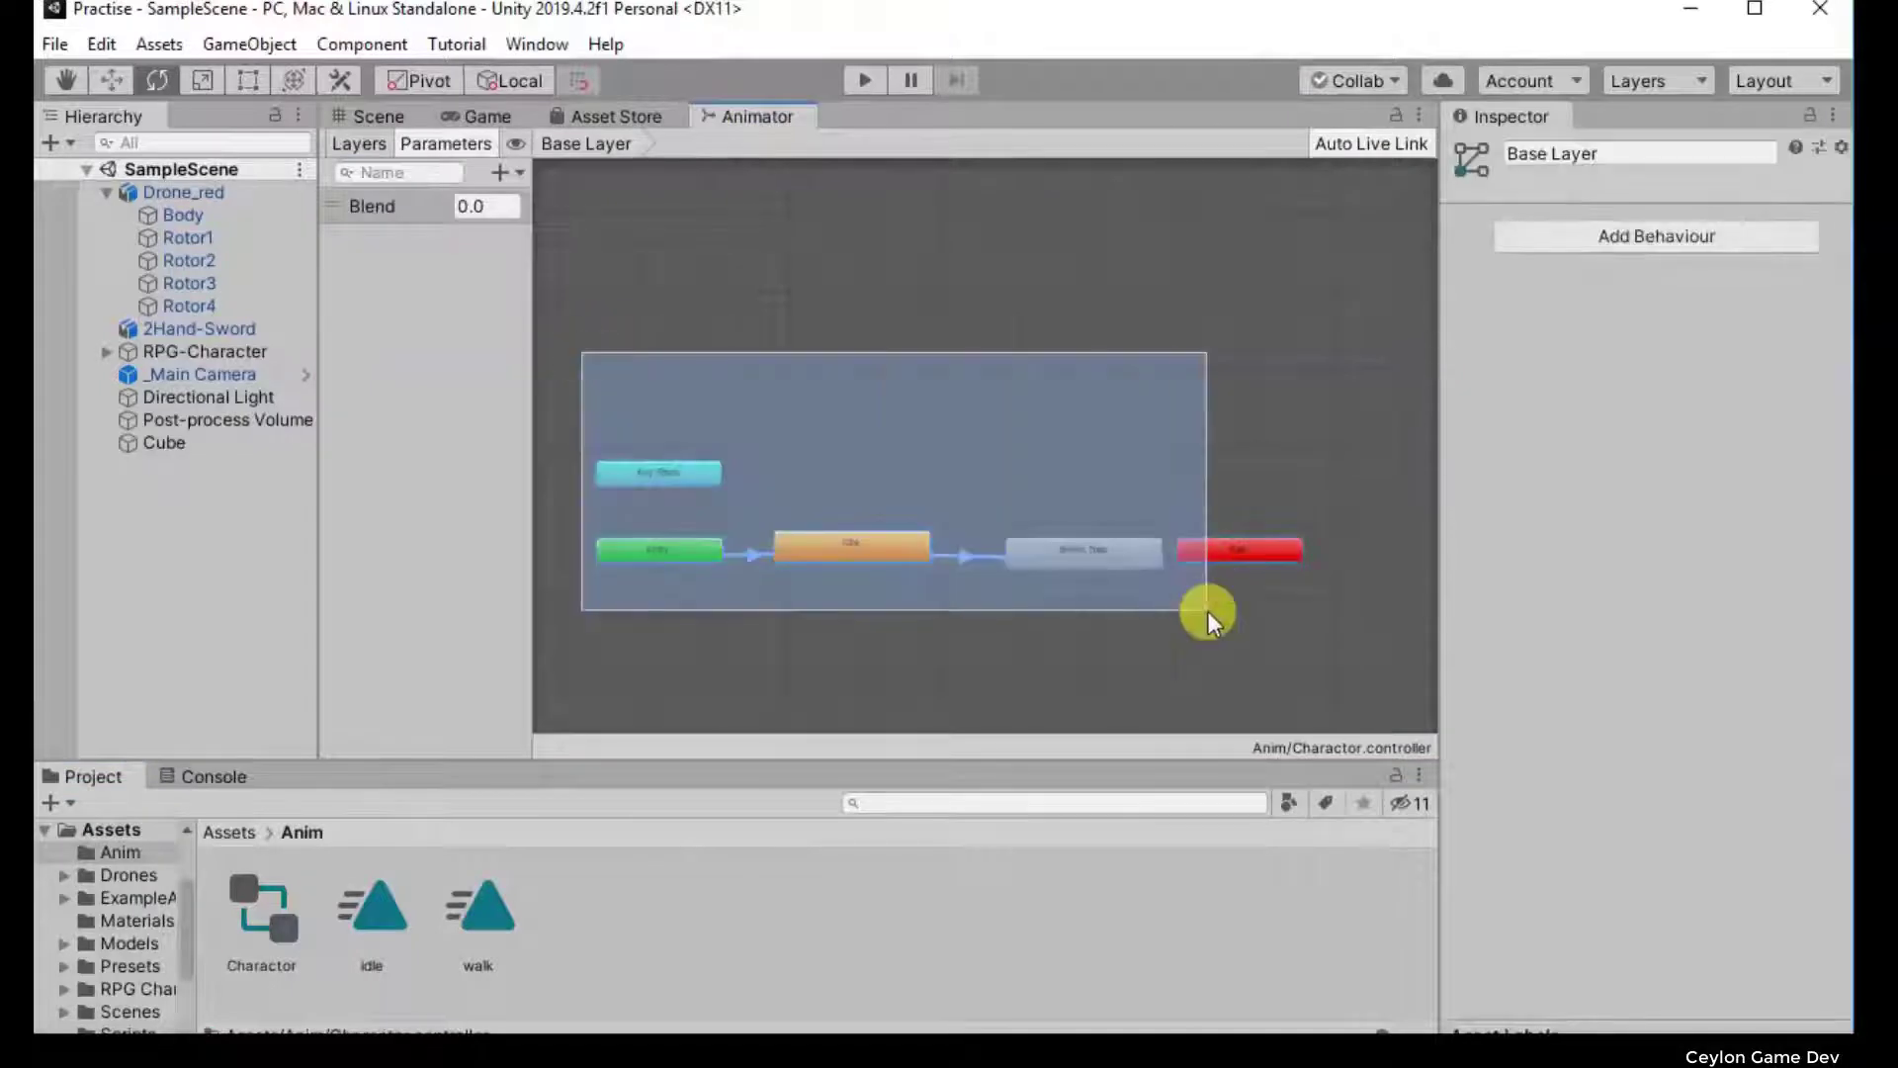
click(378, 116)
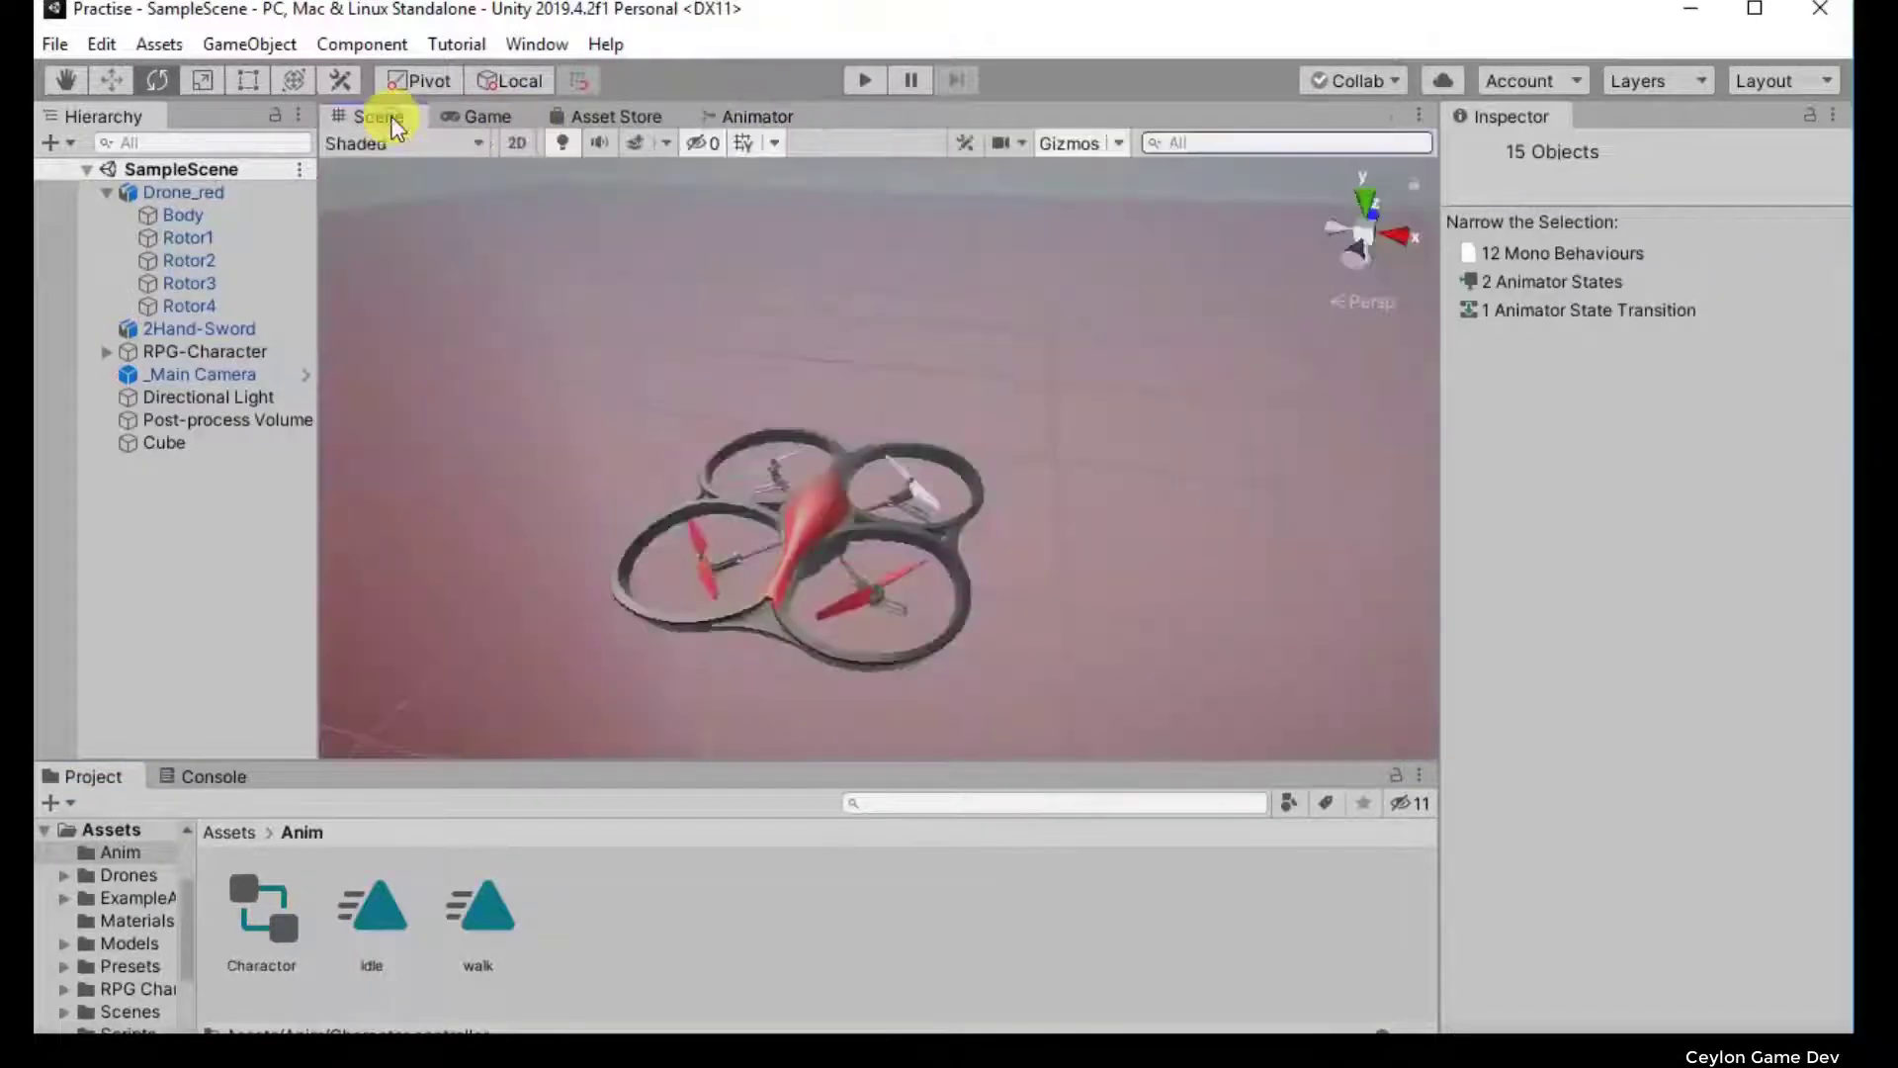
click(278, 931)
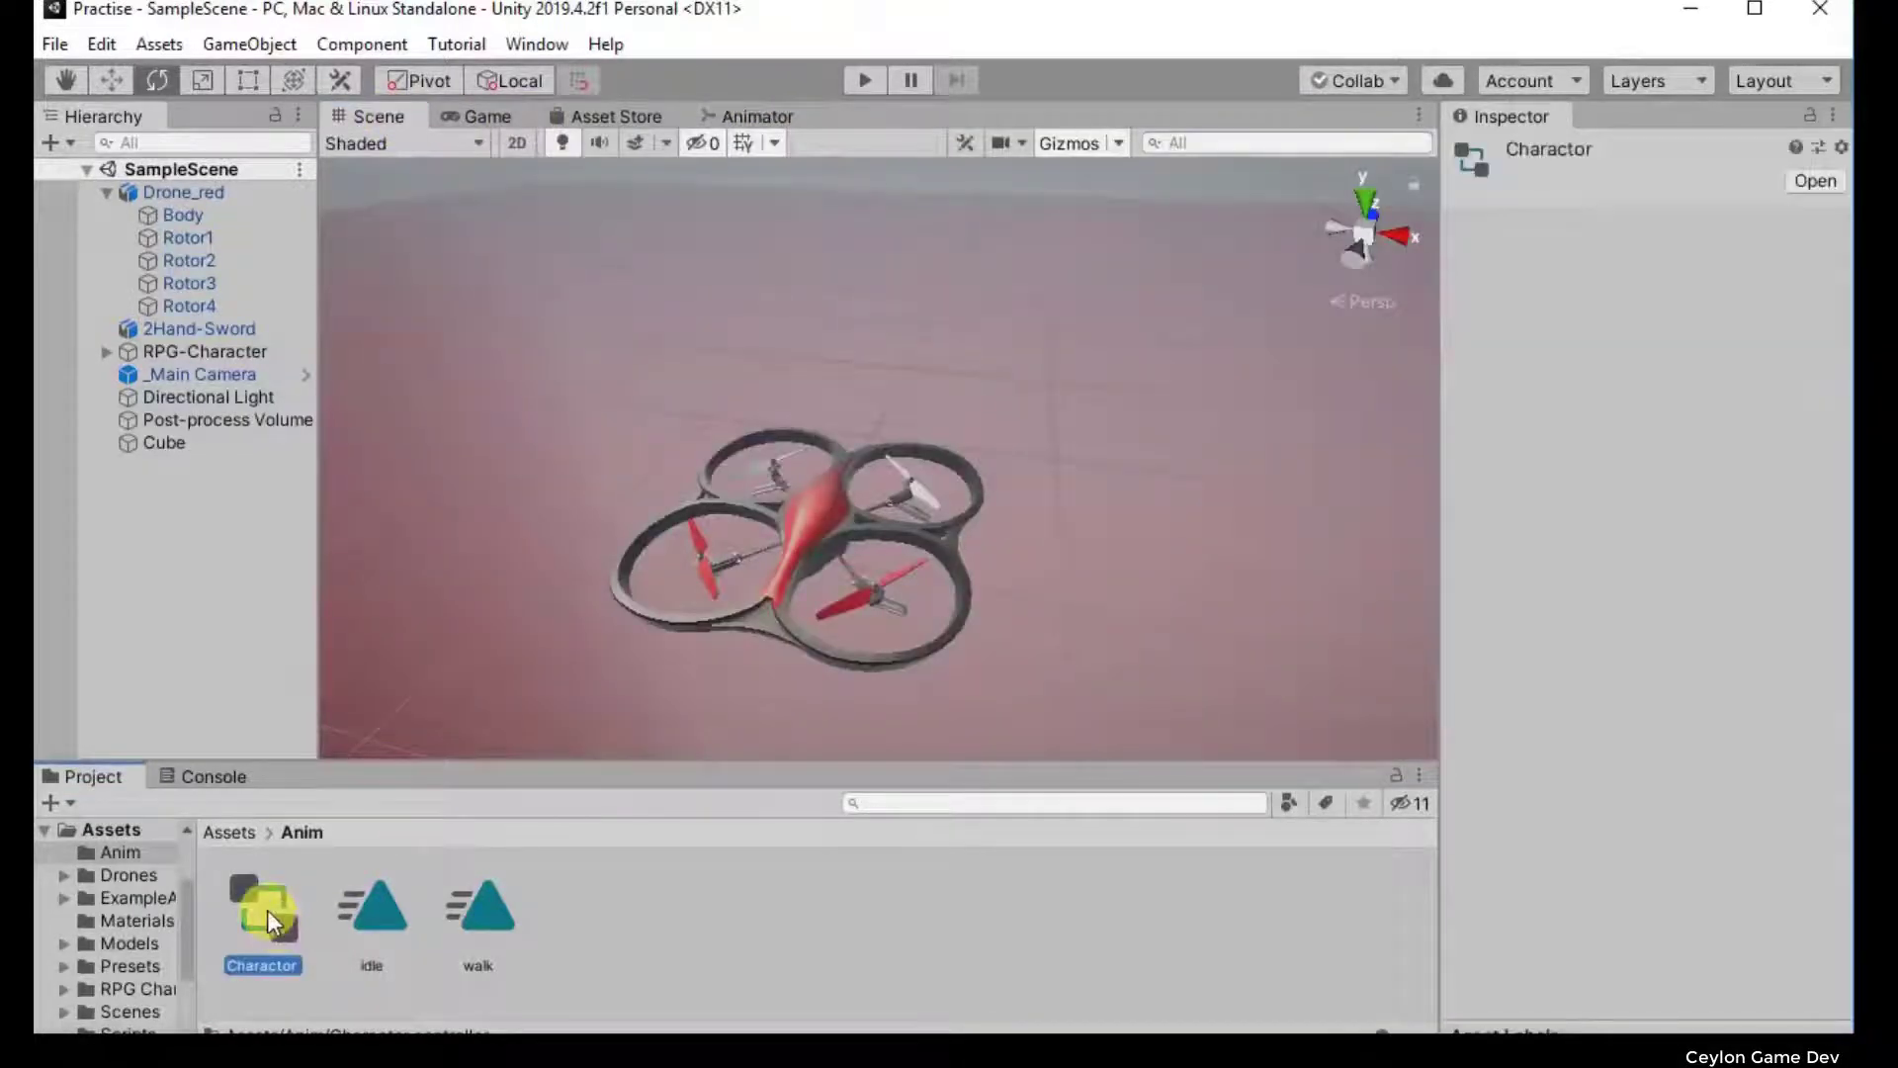
double_click(273, 921)
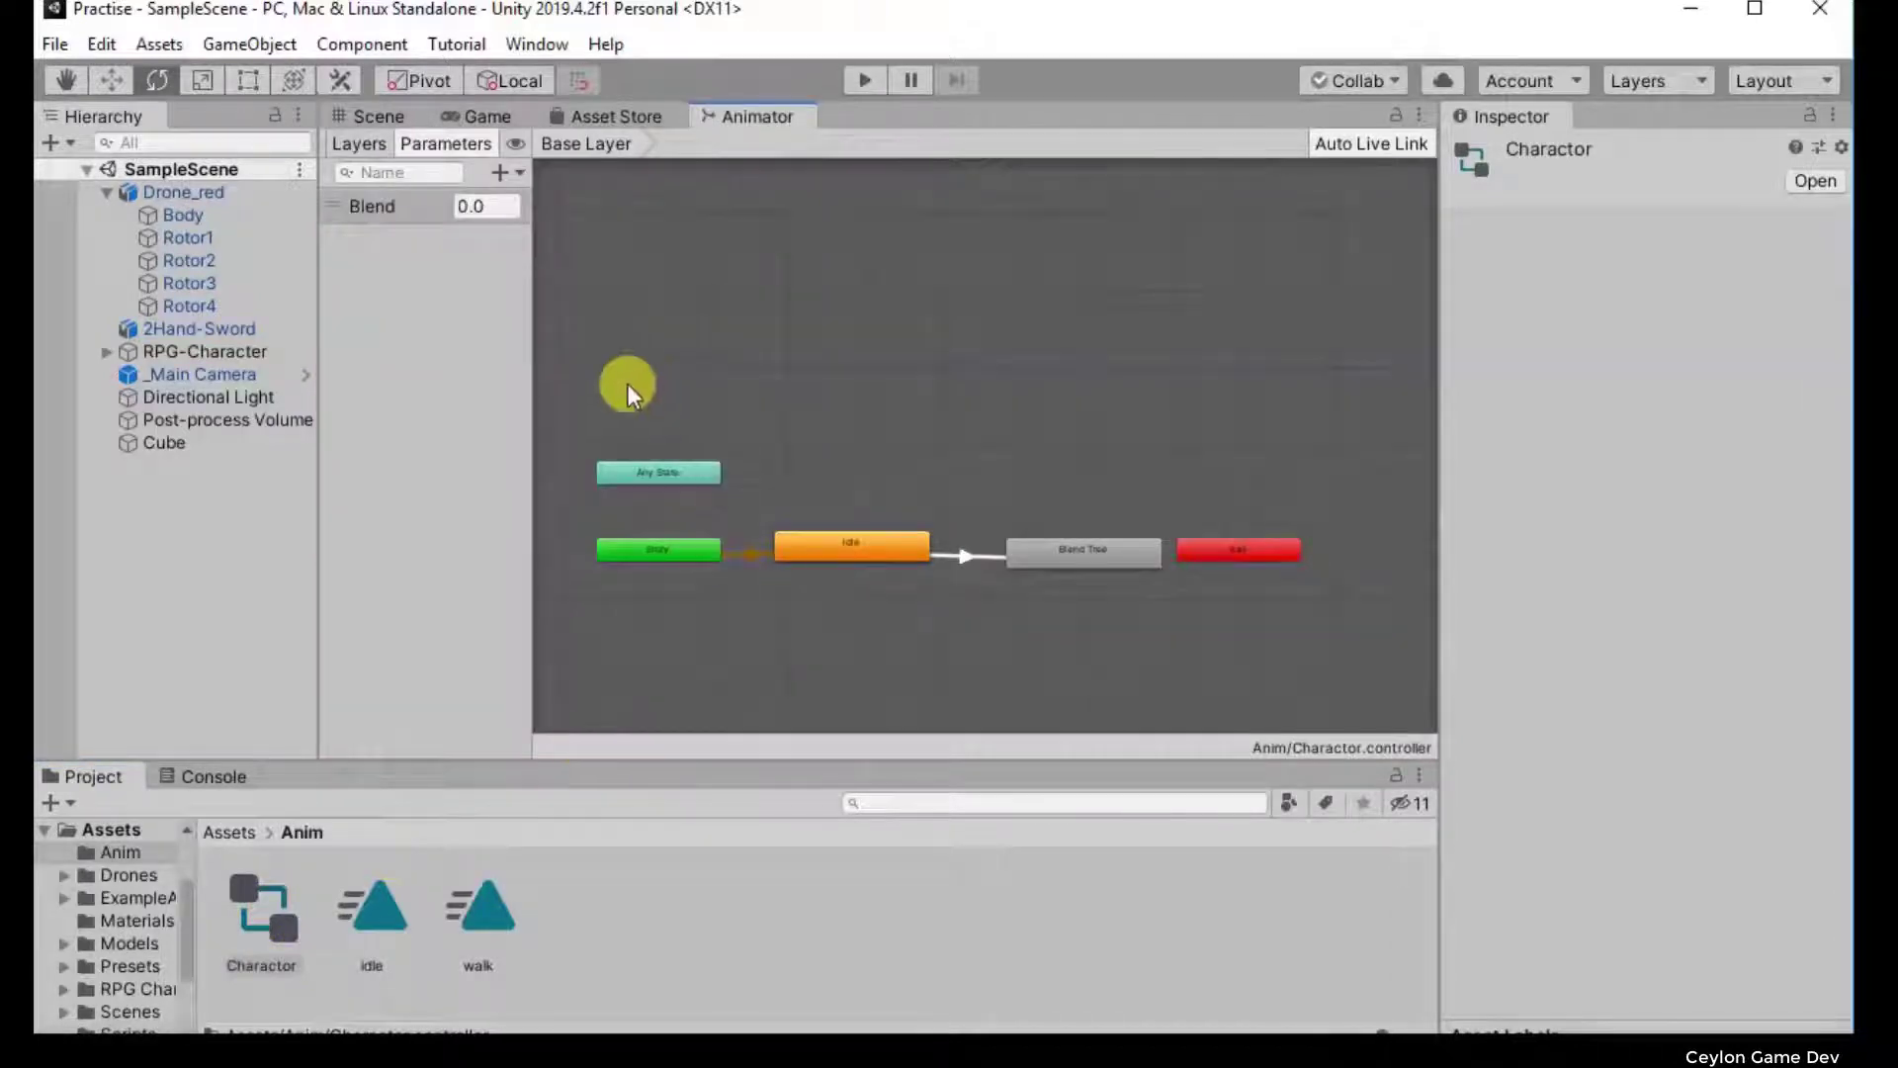
drag(605, 385, 1337, 679)
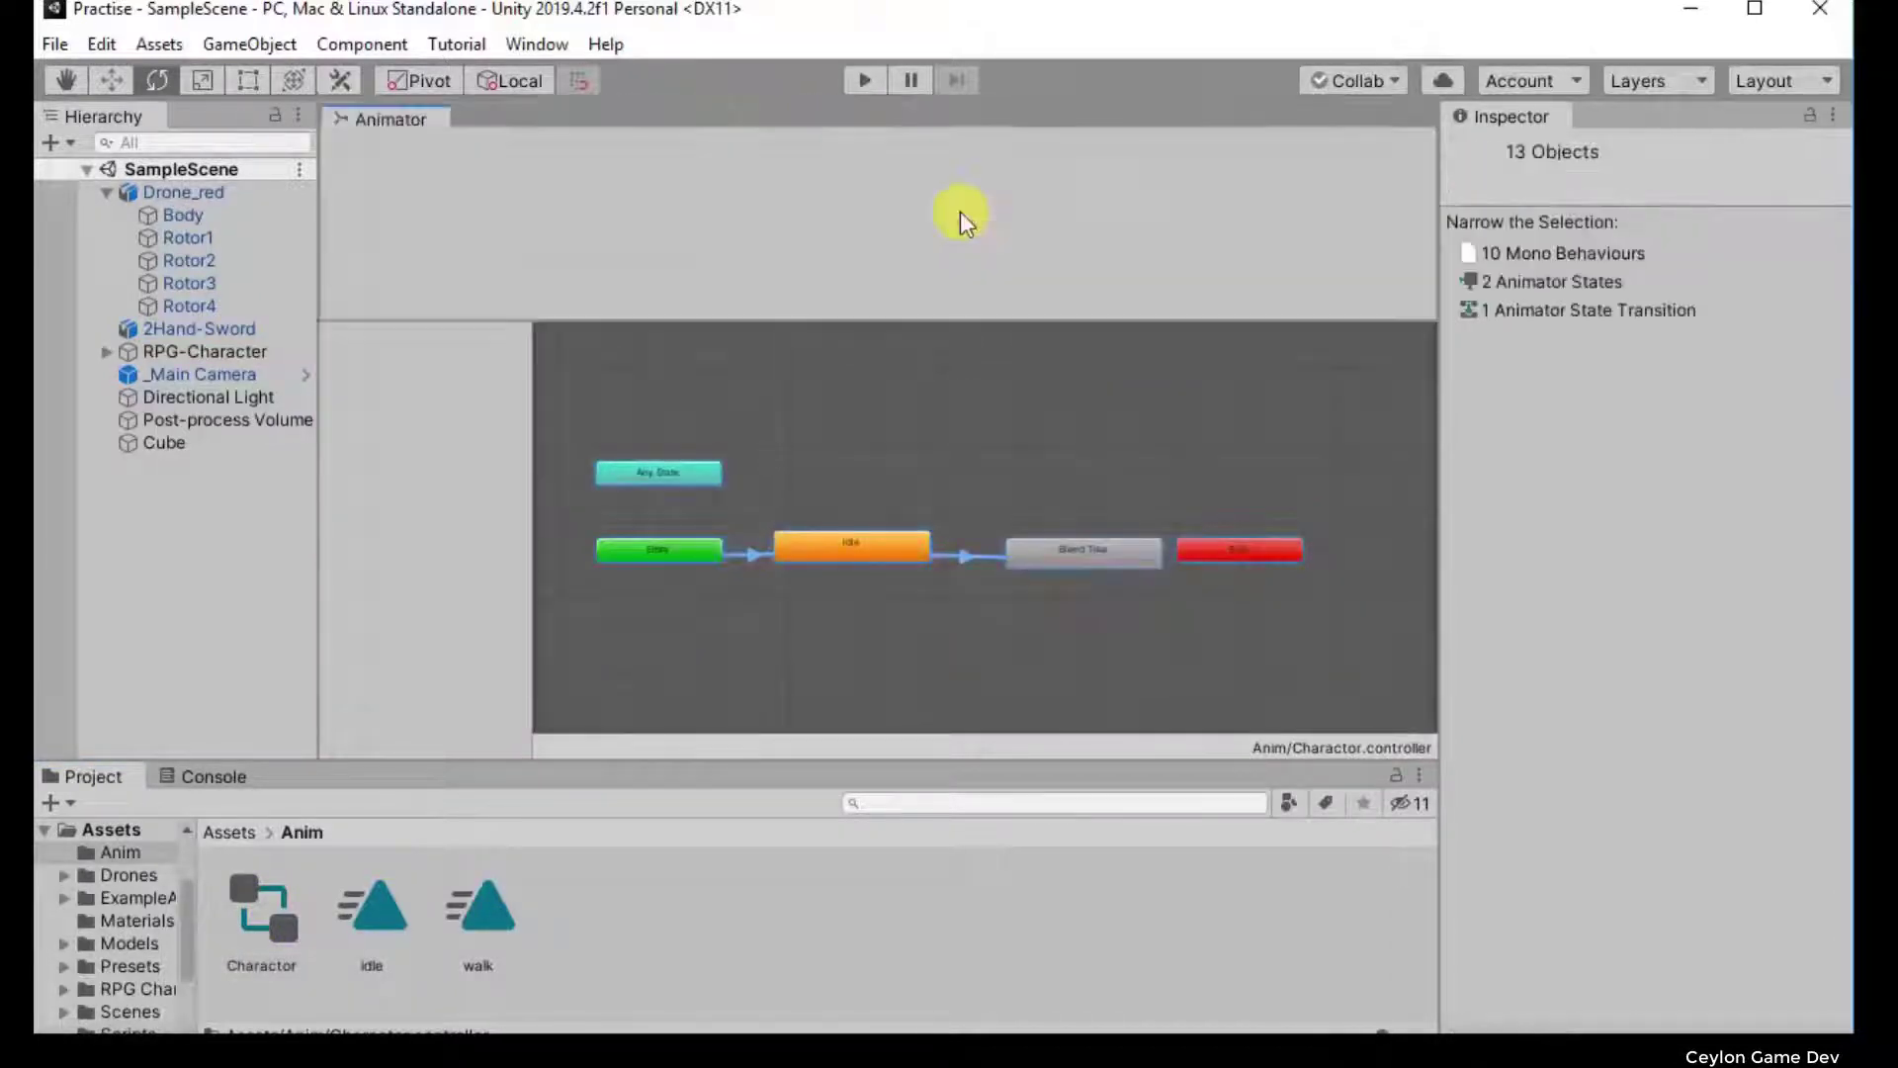
drag(732, 116, 865, 446)
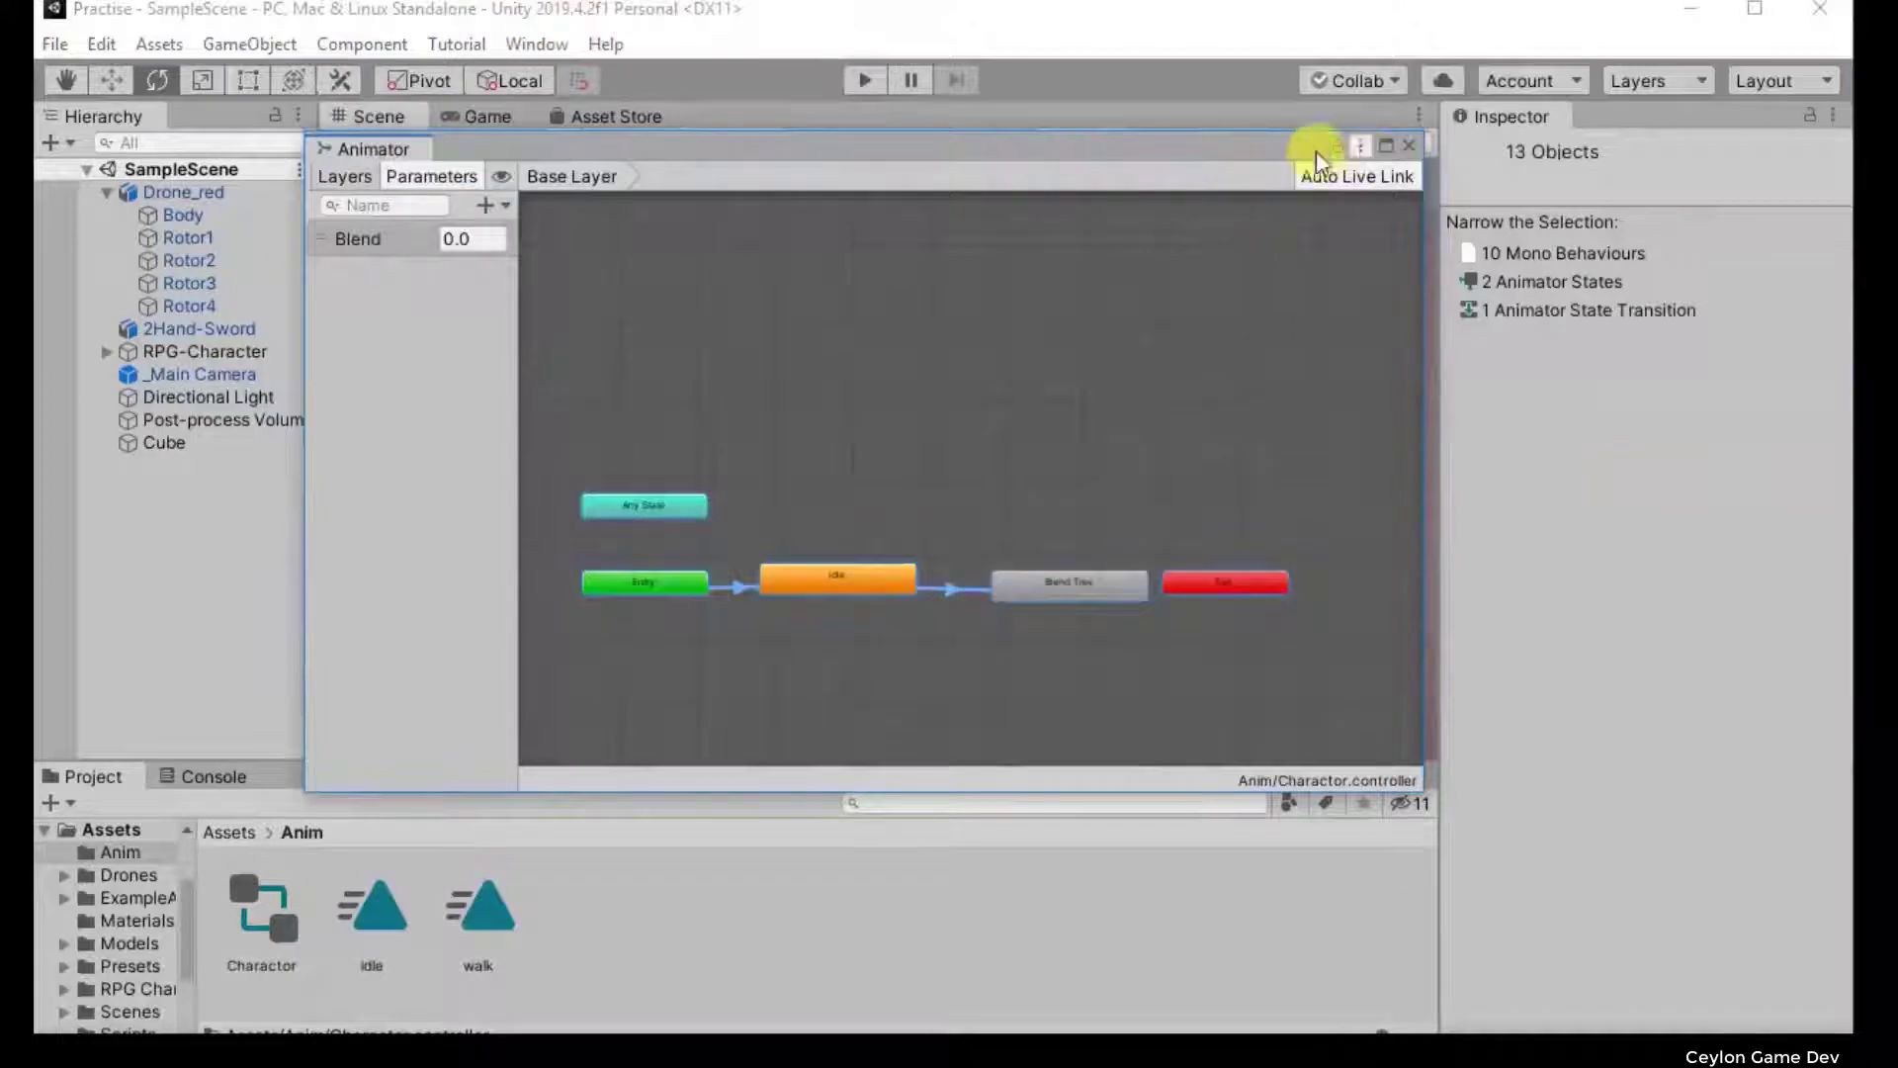
mouse_move(1175, 148)
mouse_down()
mouse_move(404, 319)
mouse_move(716, 120)
mouse_up()
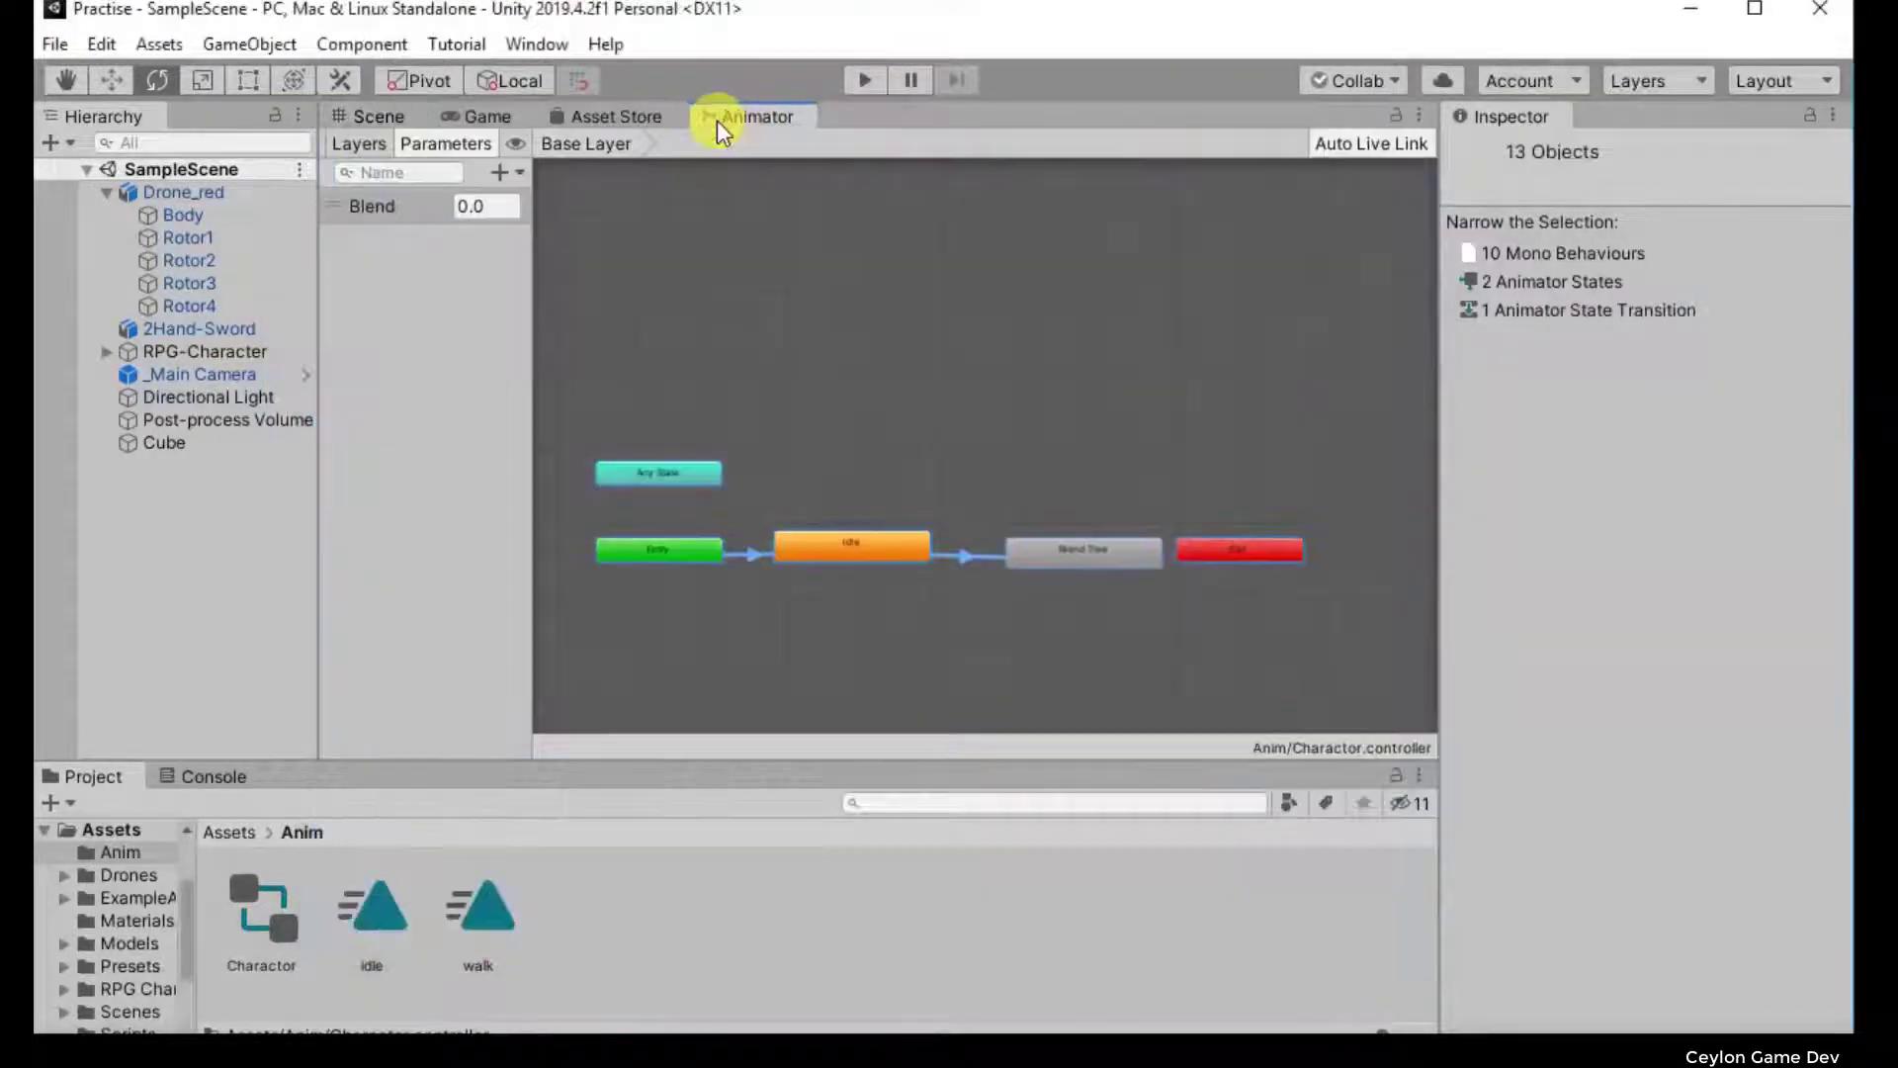
drag(598, 345, 1289, 655)
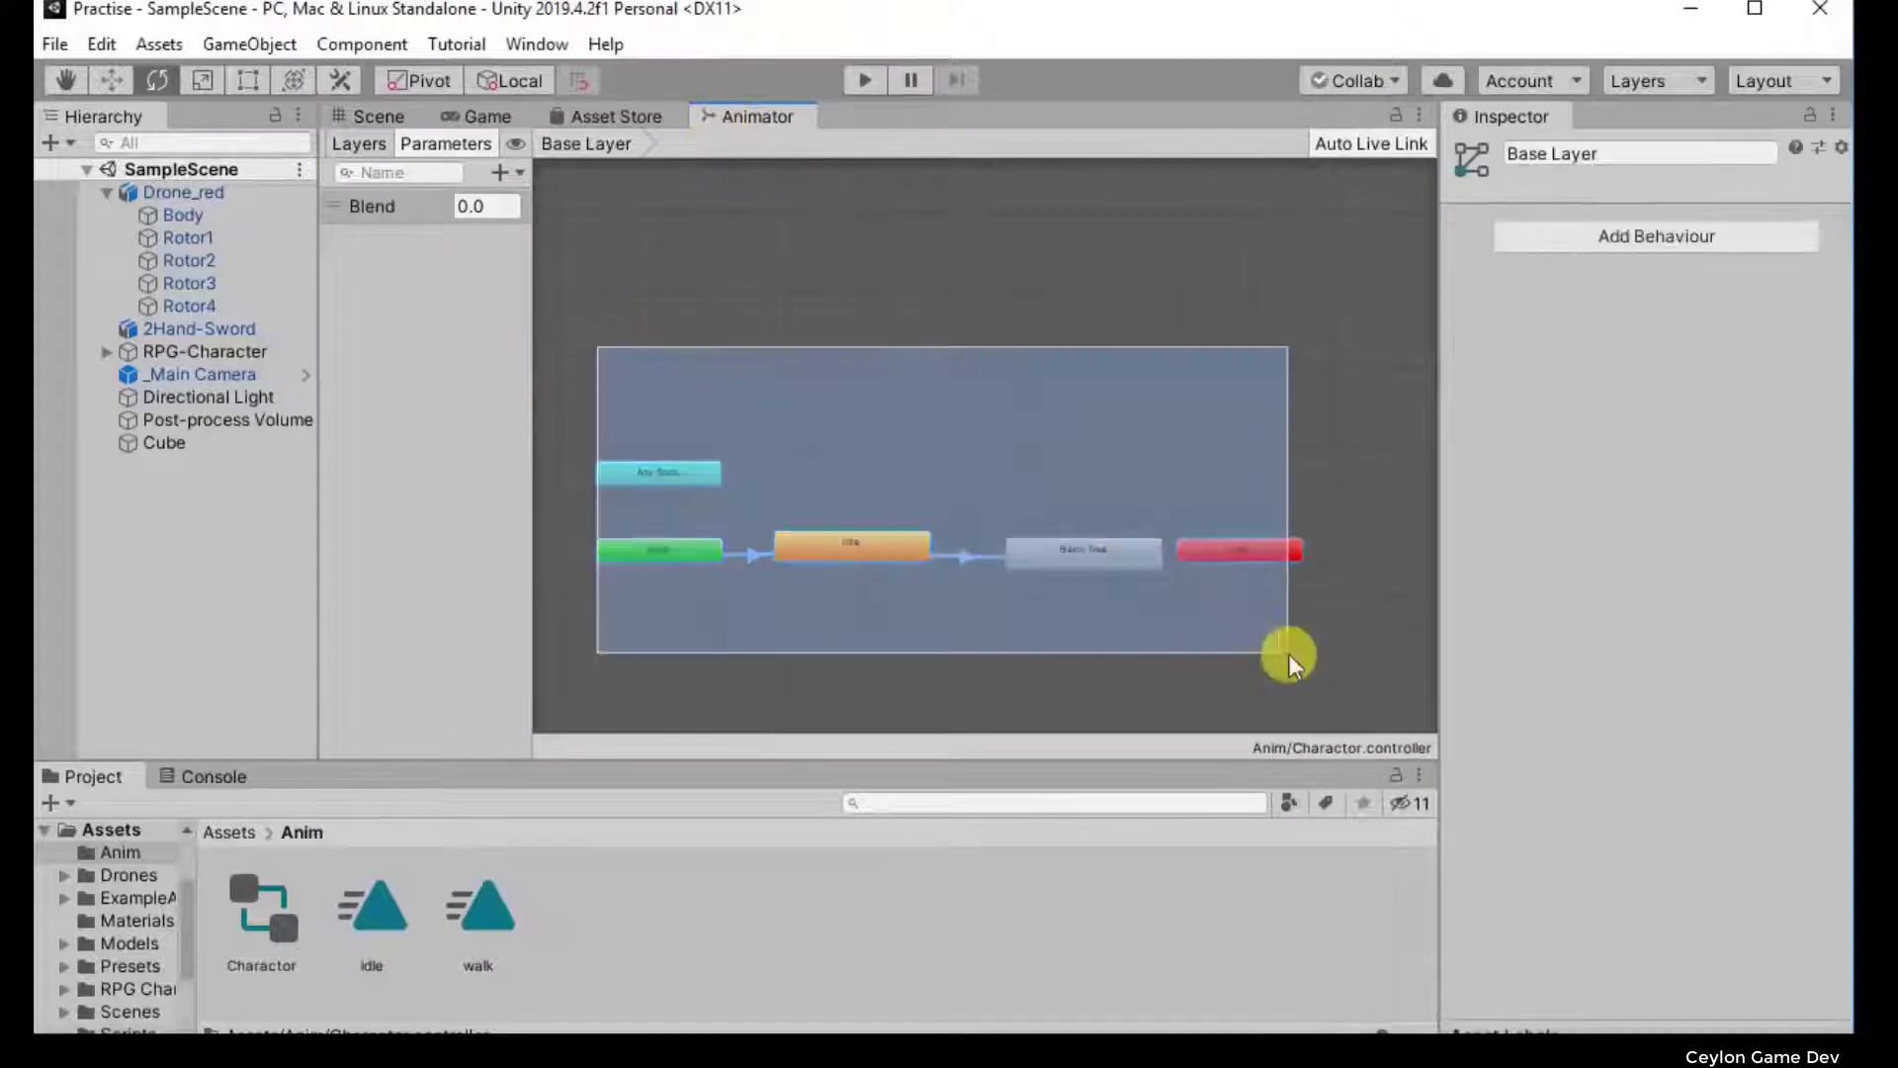
scroll(939, 524, up, 2)
scroll(939, 524, up, 1)
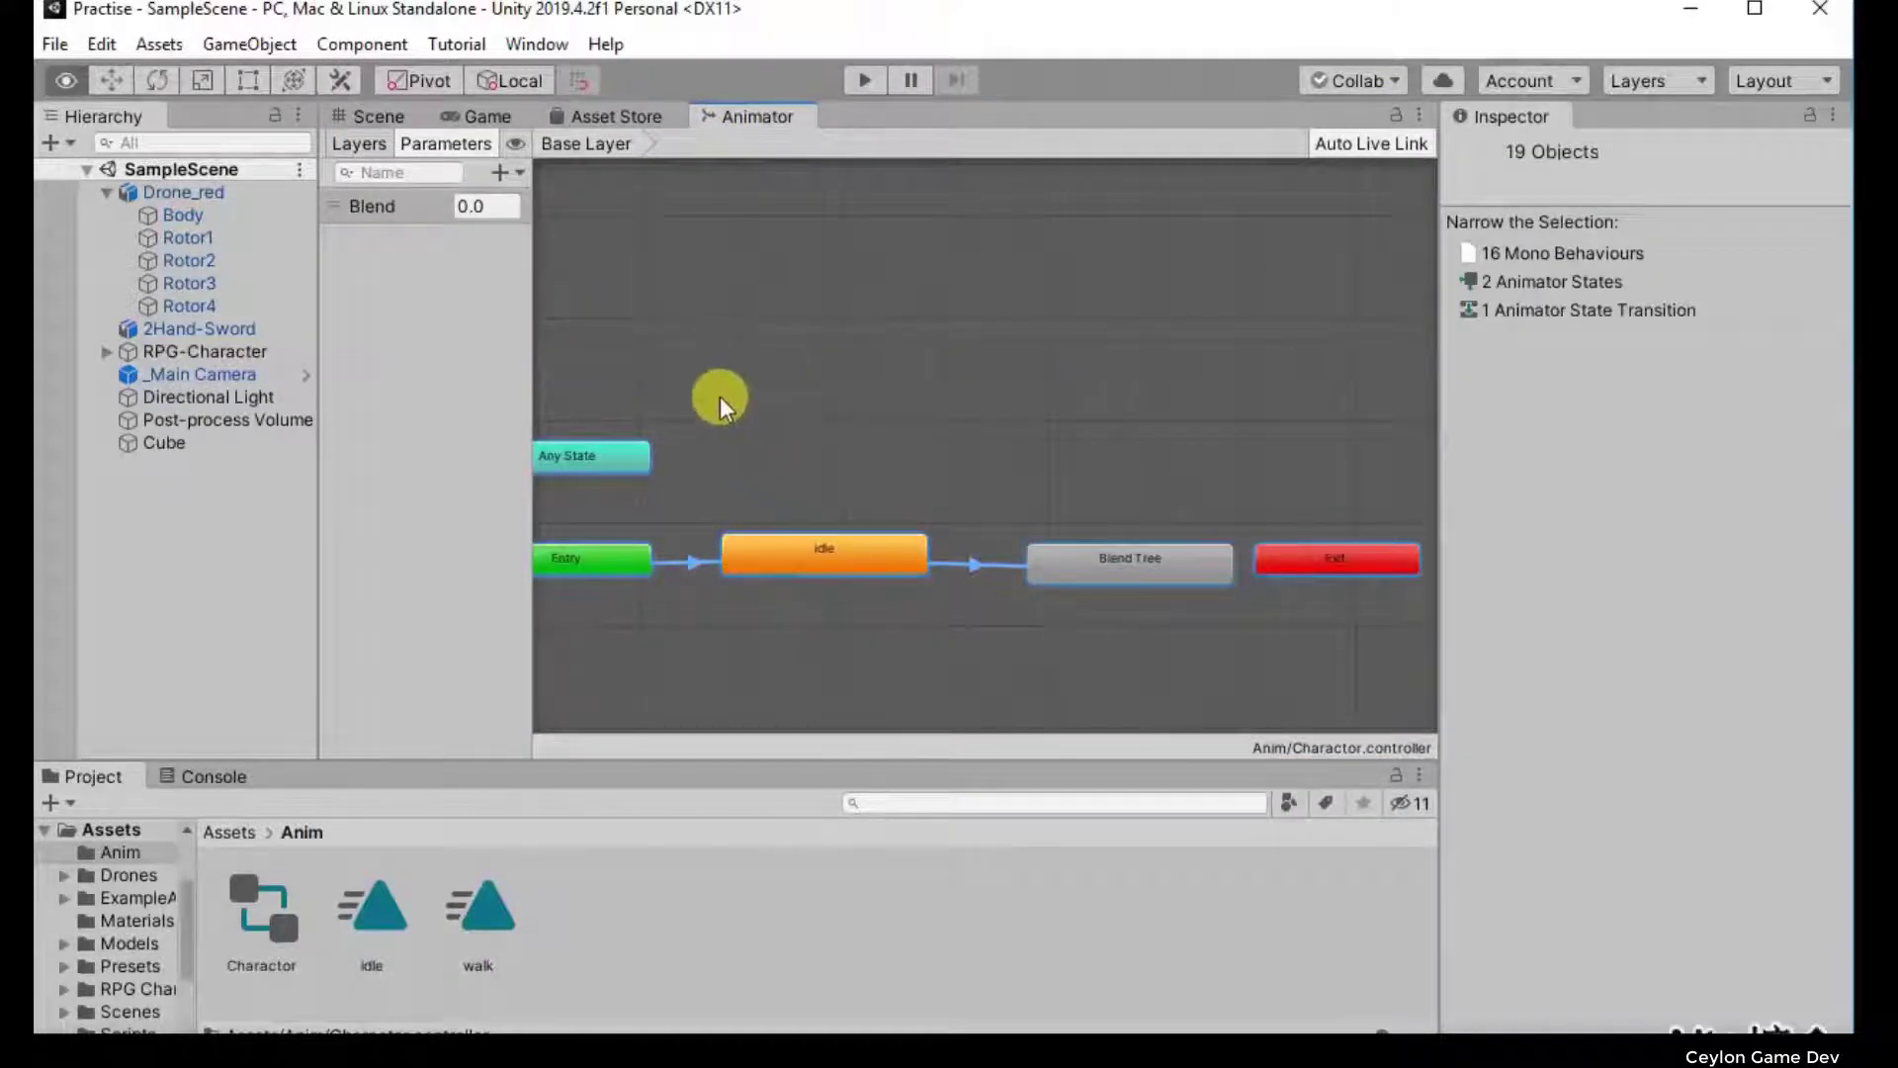
mouse_move(717, 396)
alt+mouse_down()
mouse_move(877, 404)
mouse_move(892, 367)
alt+mouse_up()
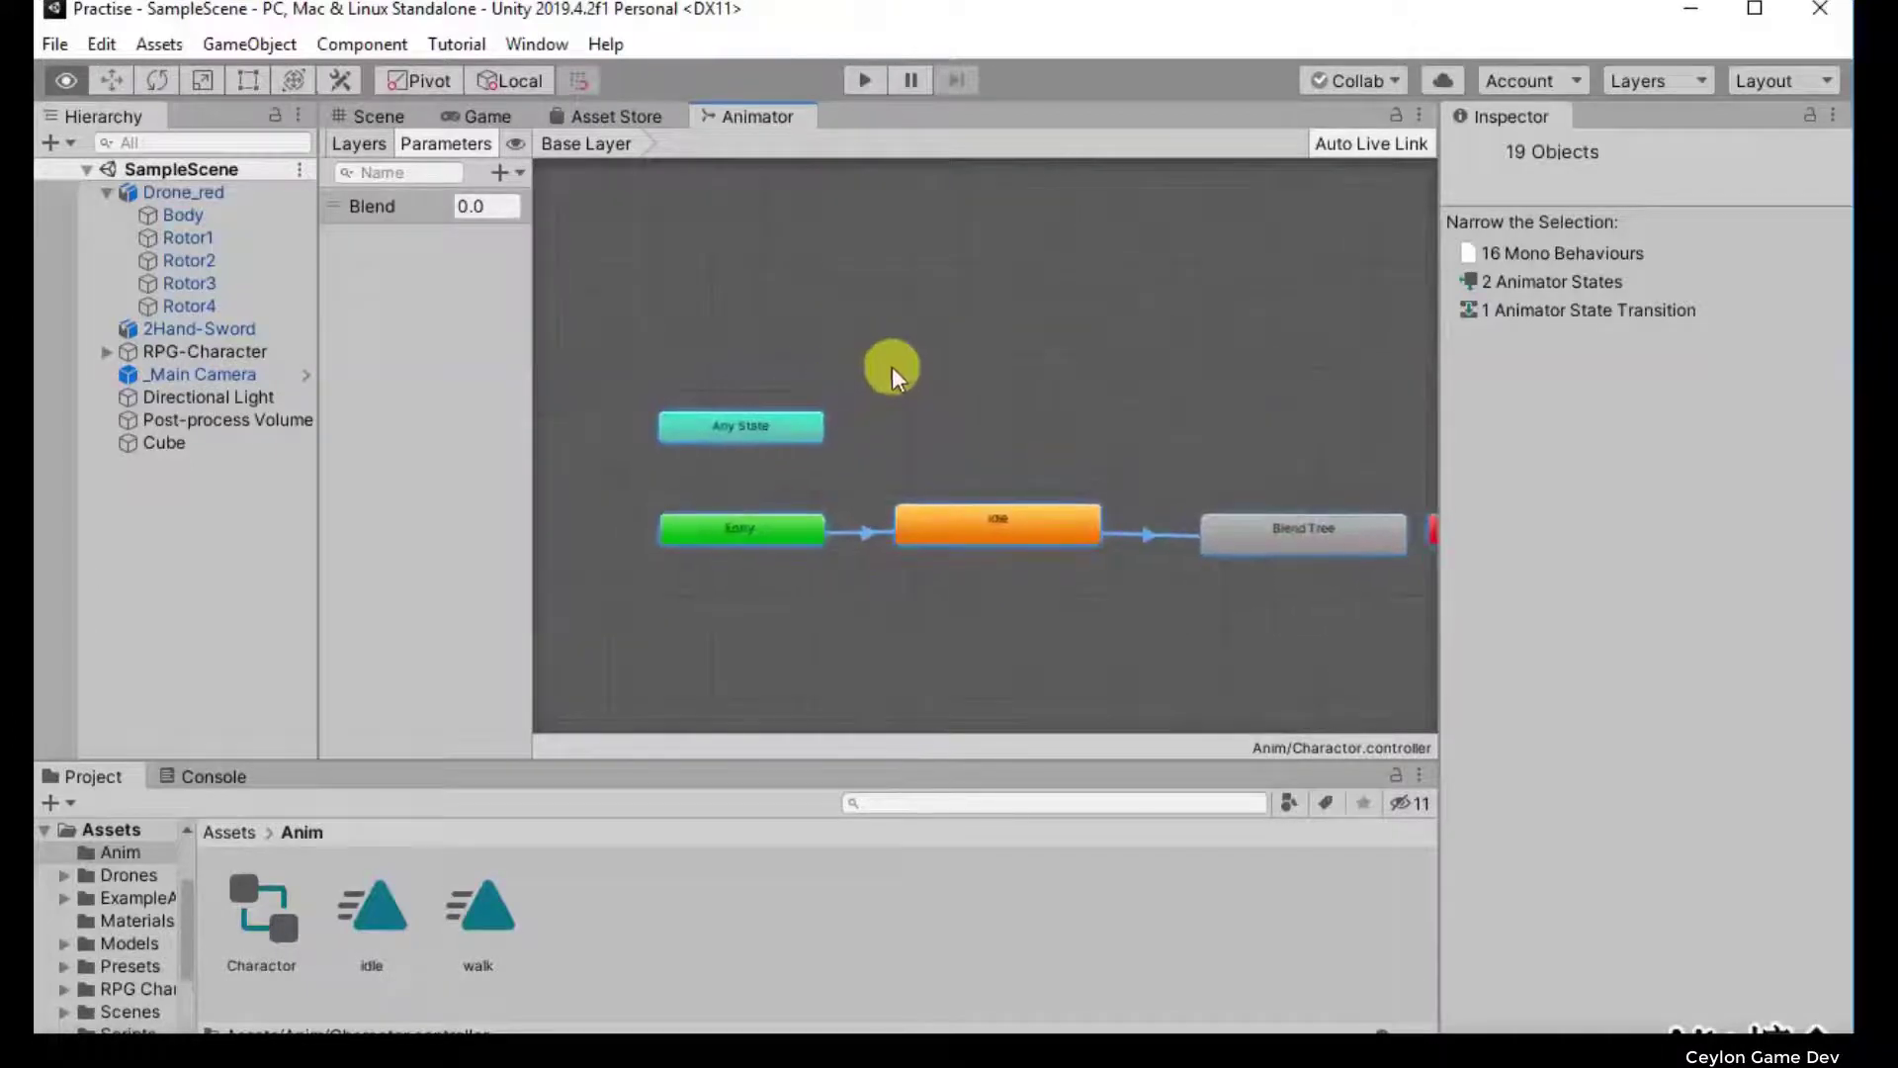
mouse_move(1095, 391)
alt+mouse_down()
mouse_move(1176, 454)
mouse_move(1036, 435)
alt+mouse_up()
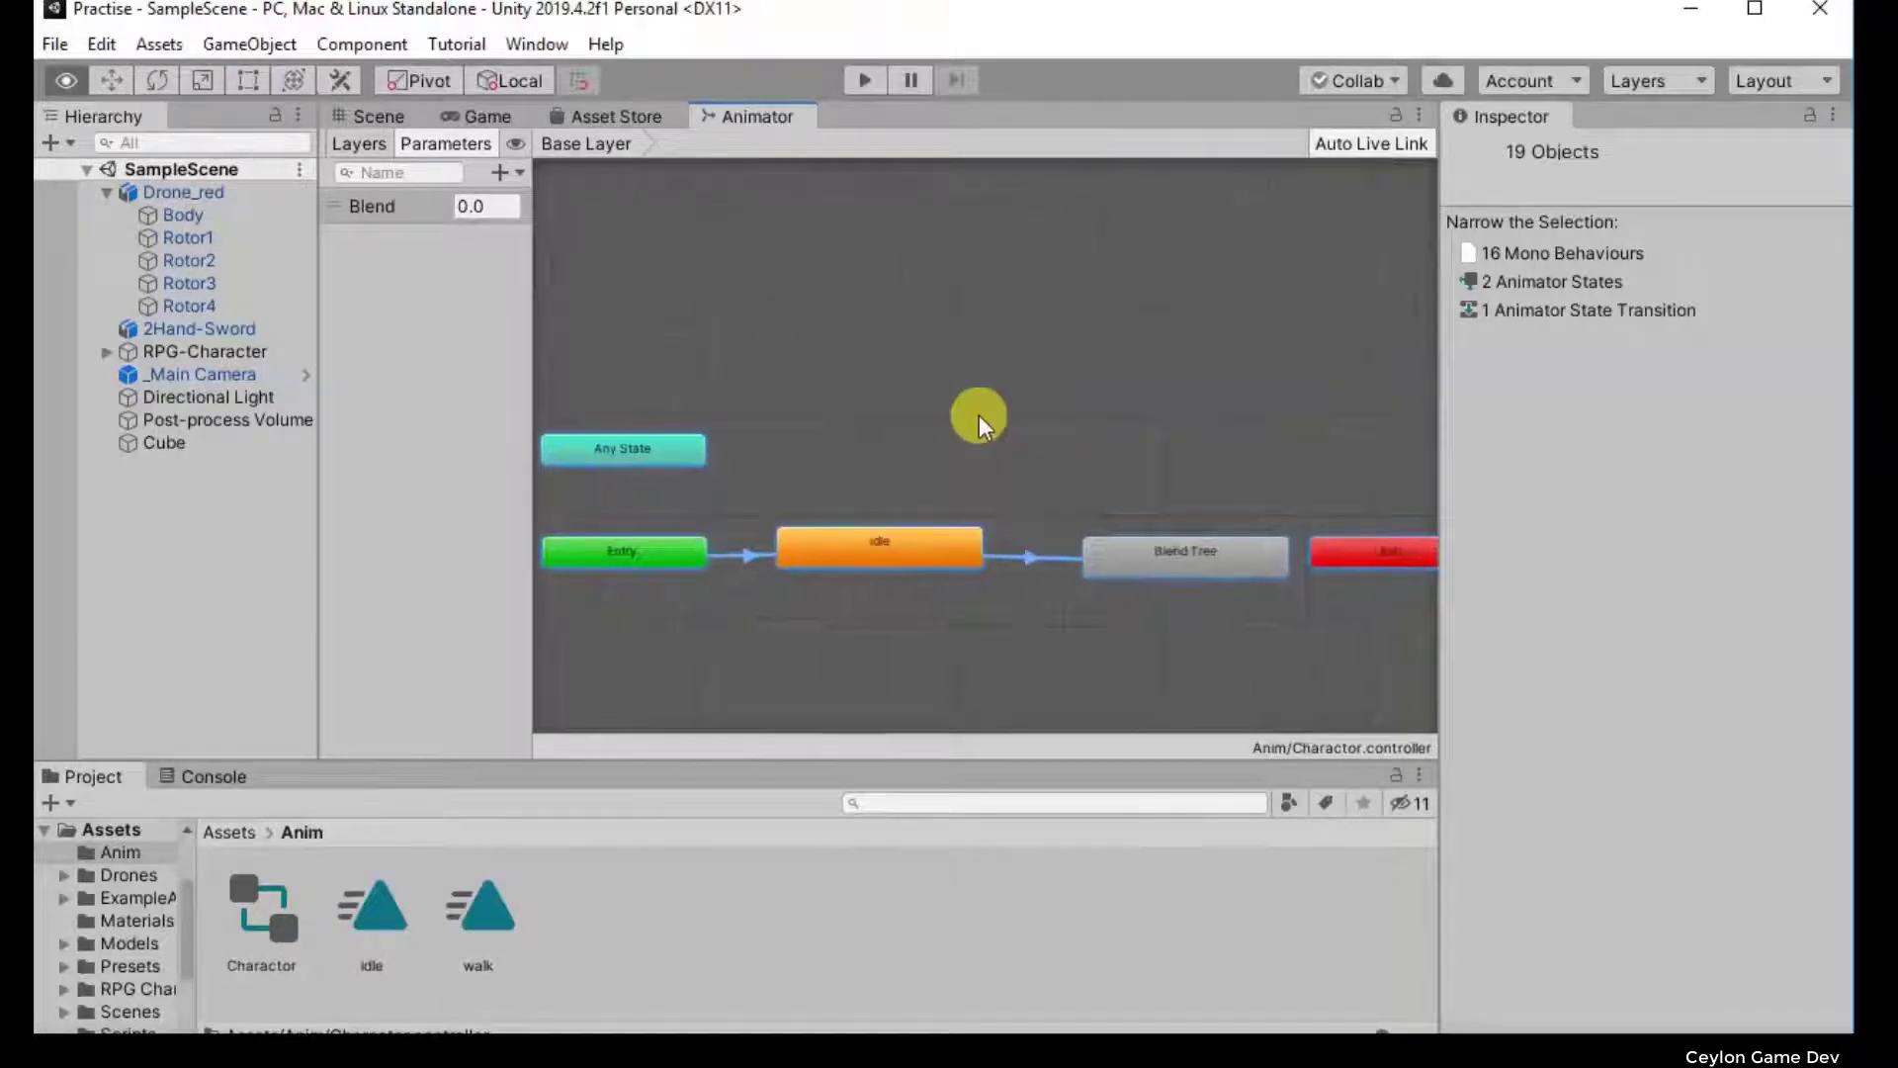
click(1037, 434)
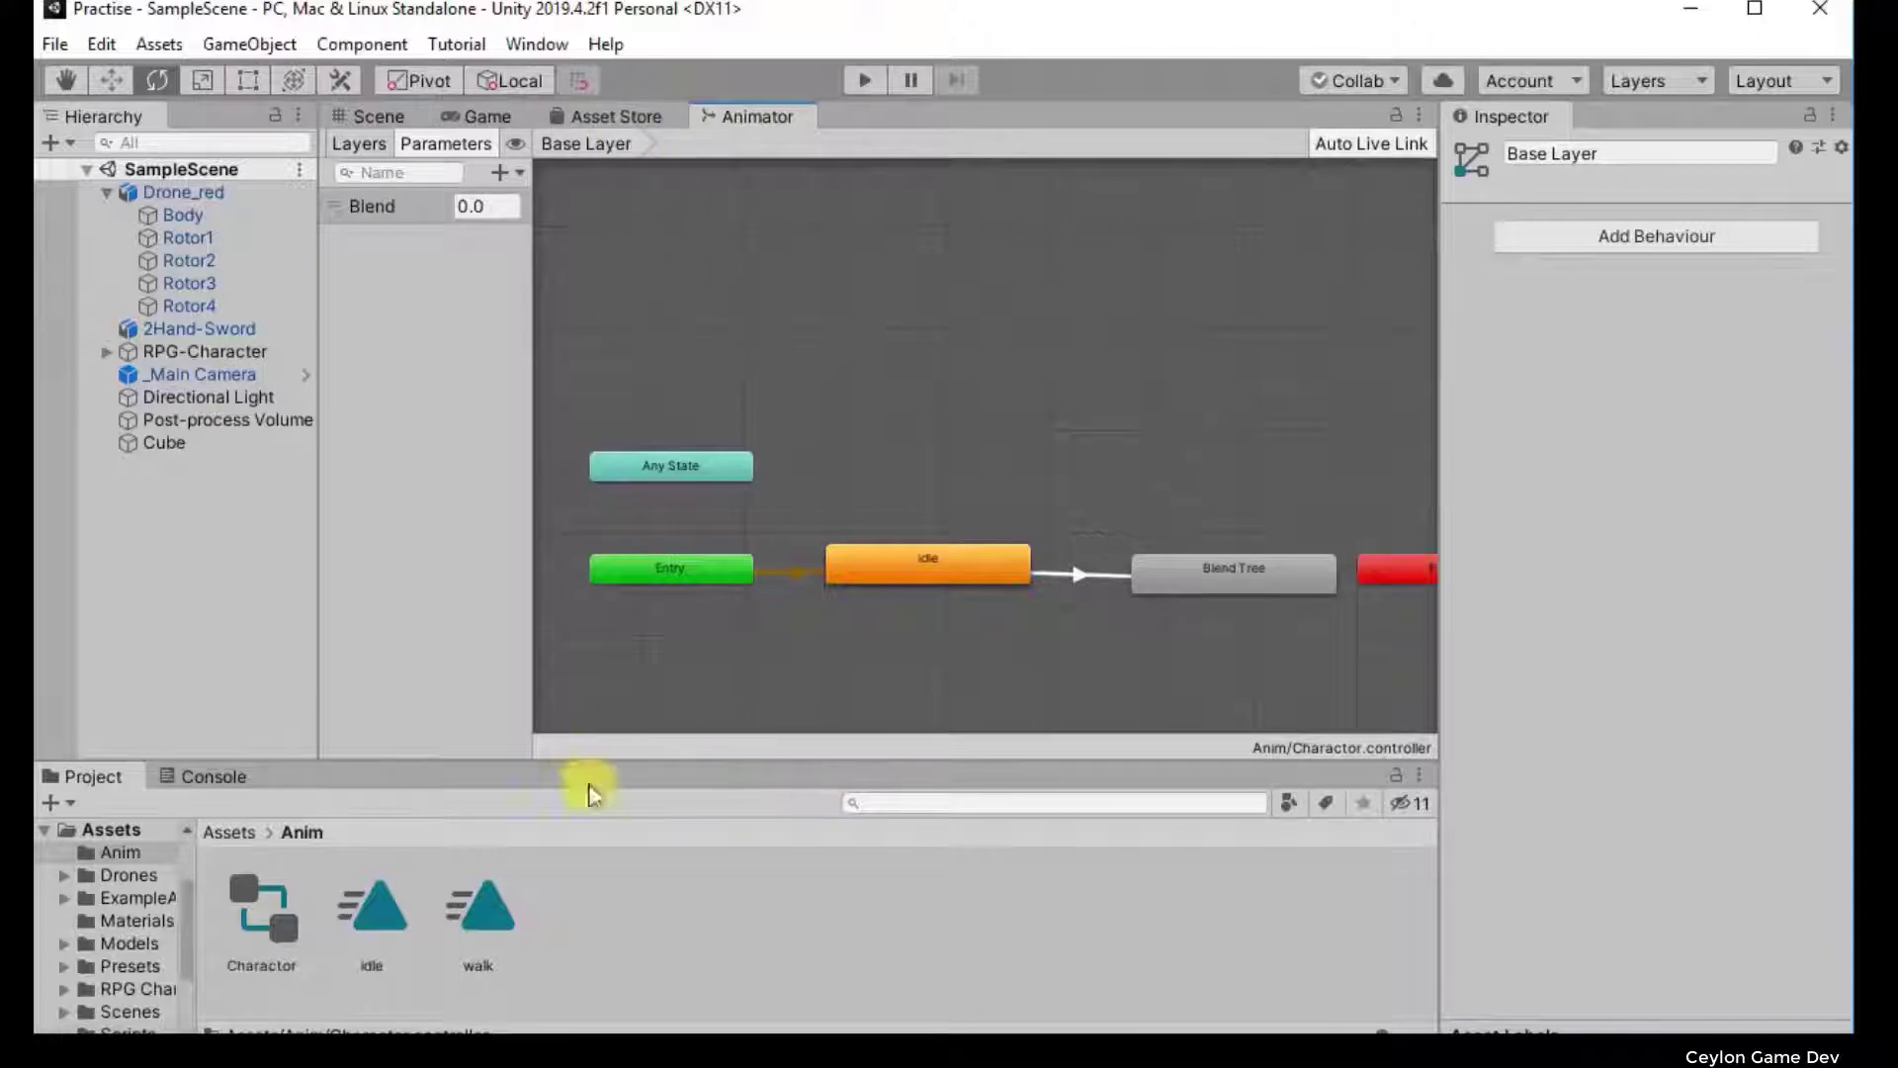
Step: Create a new Animator Controller in the Anim folder named Drone_idle
click(630, 894)
right_click(630, 894)
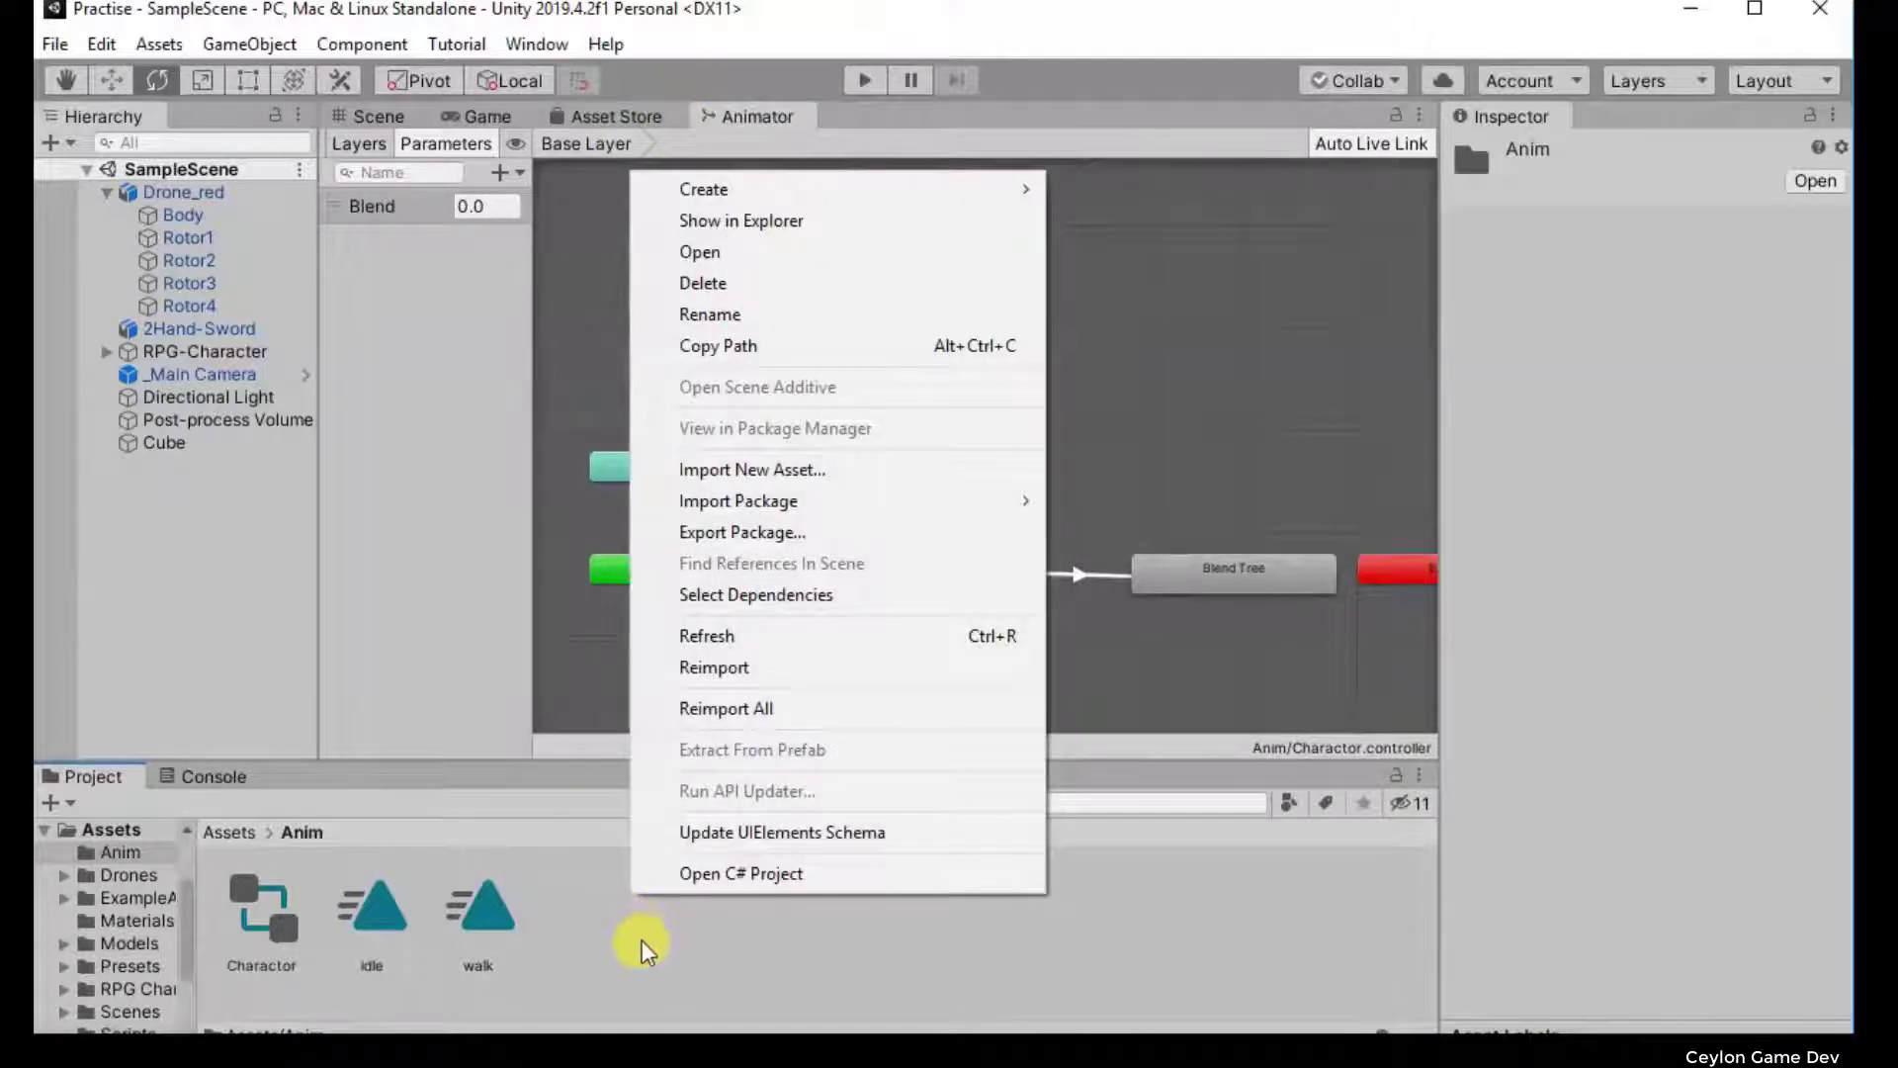
click(604, 938)
right_click(606, 935)
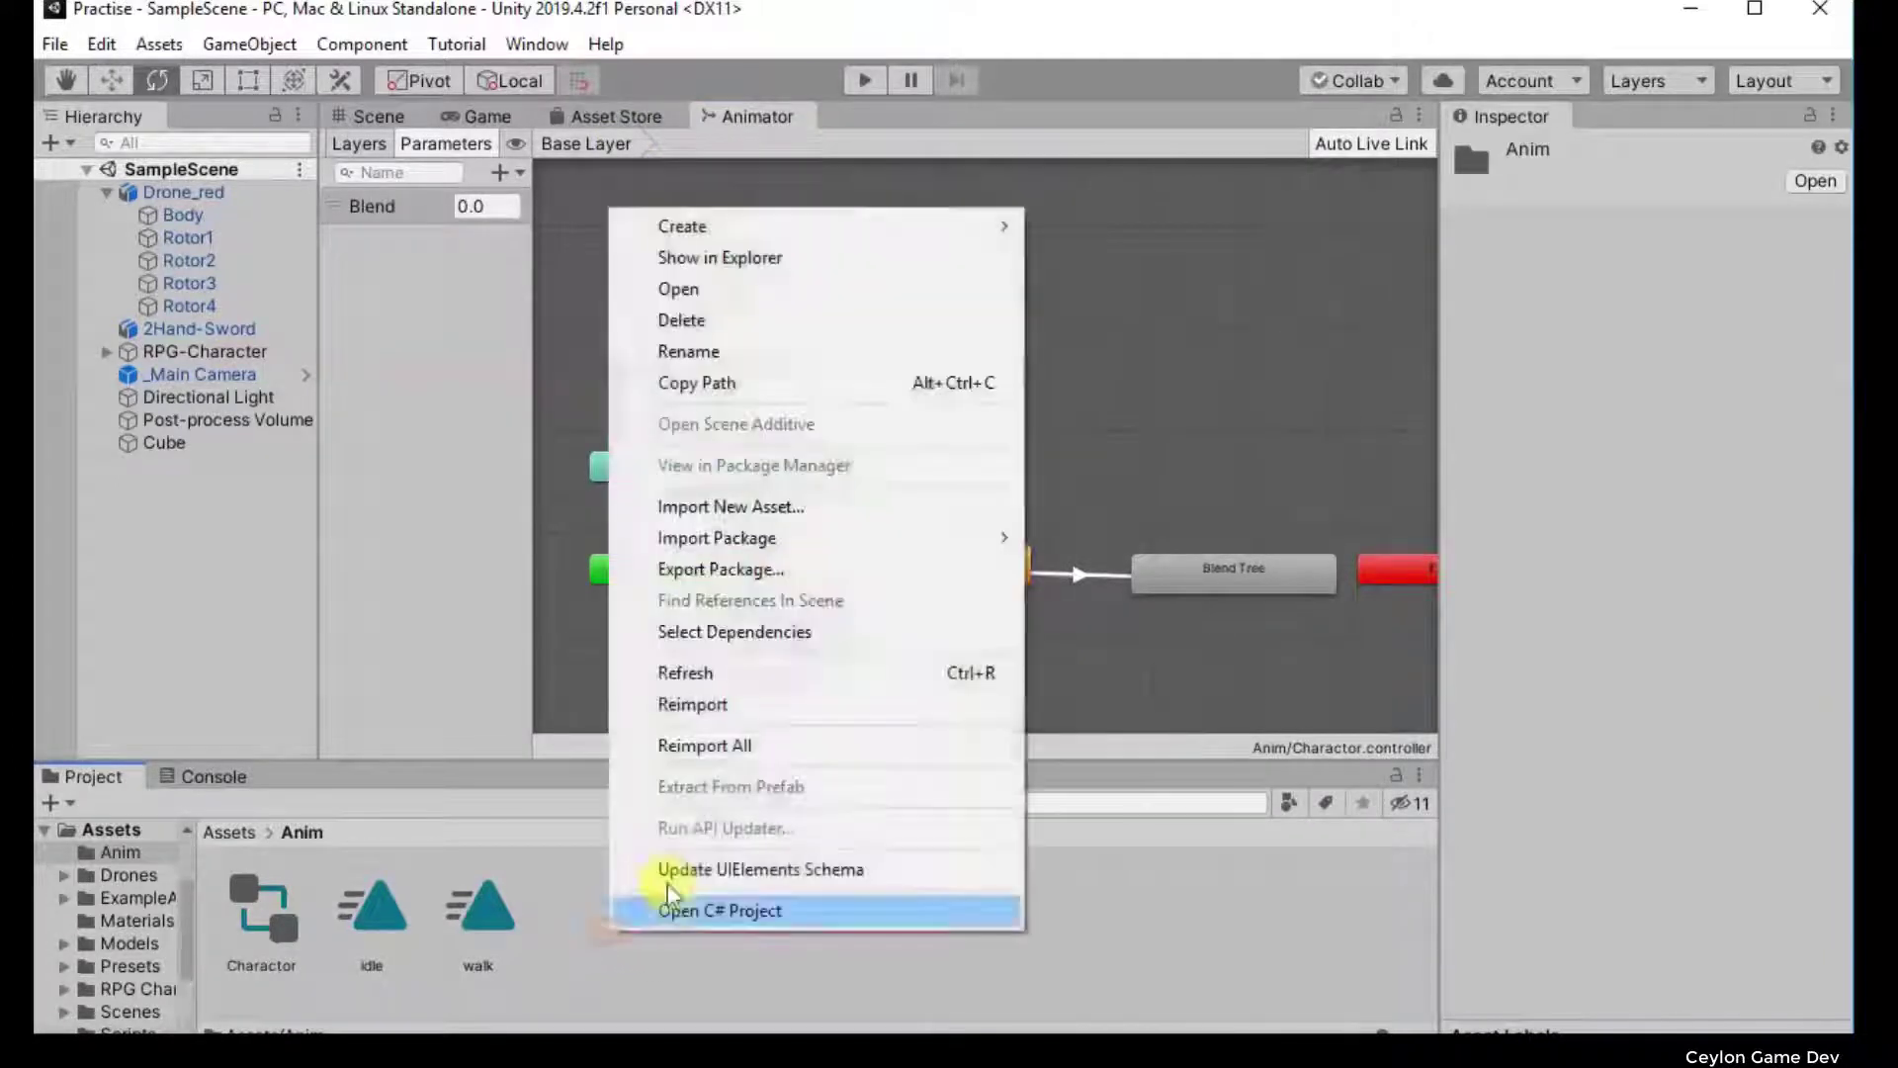
mouse_move(812, 226)
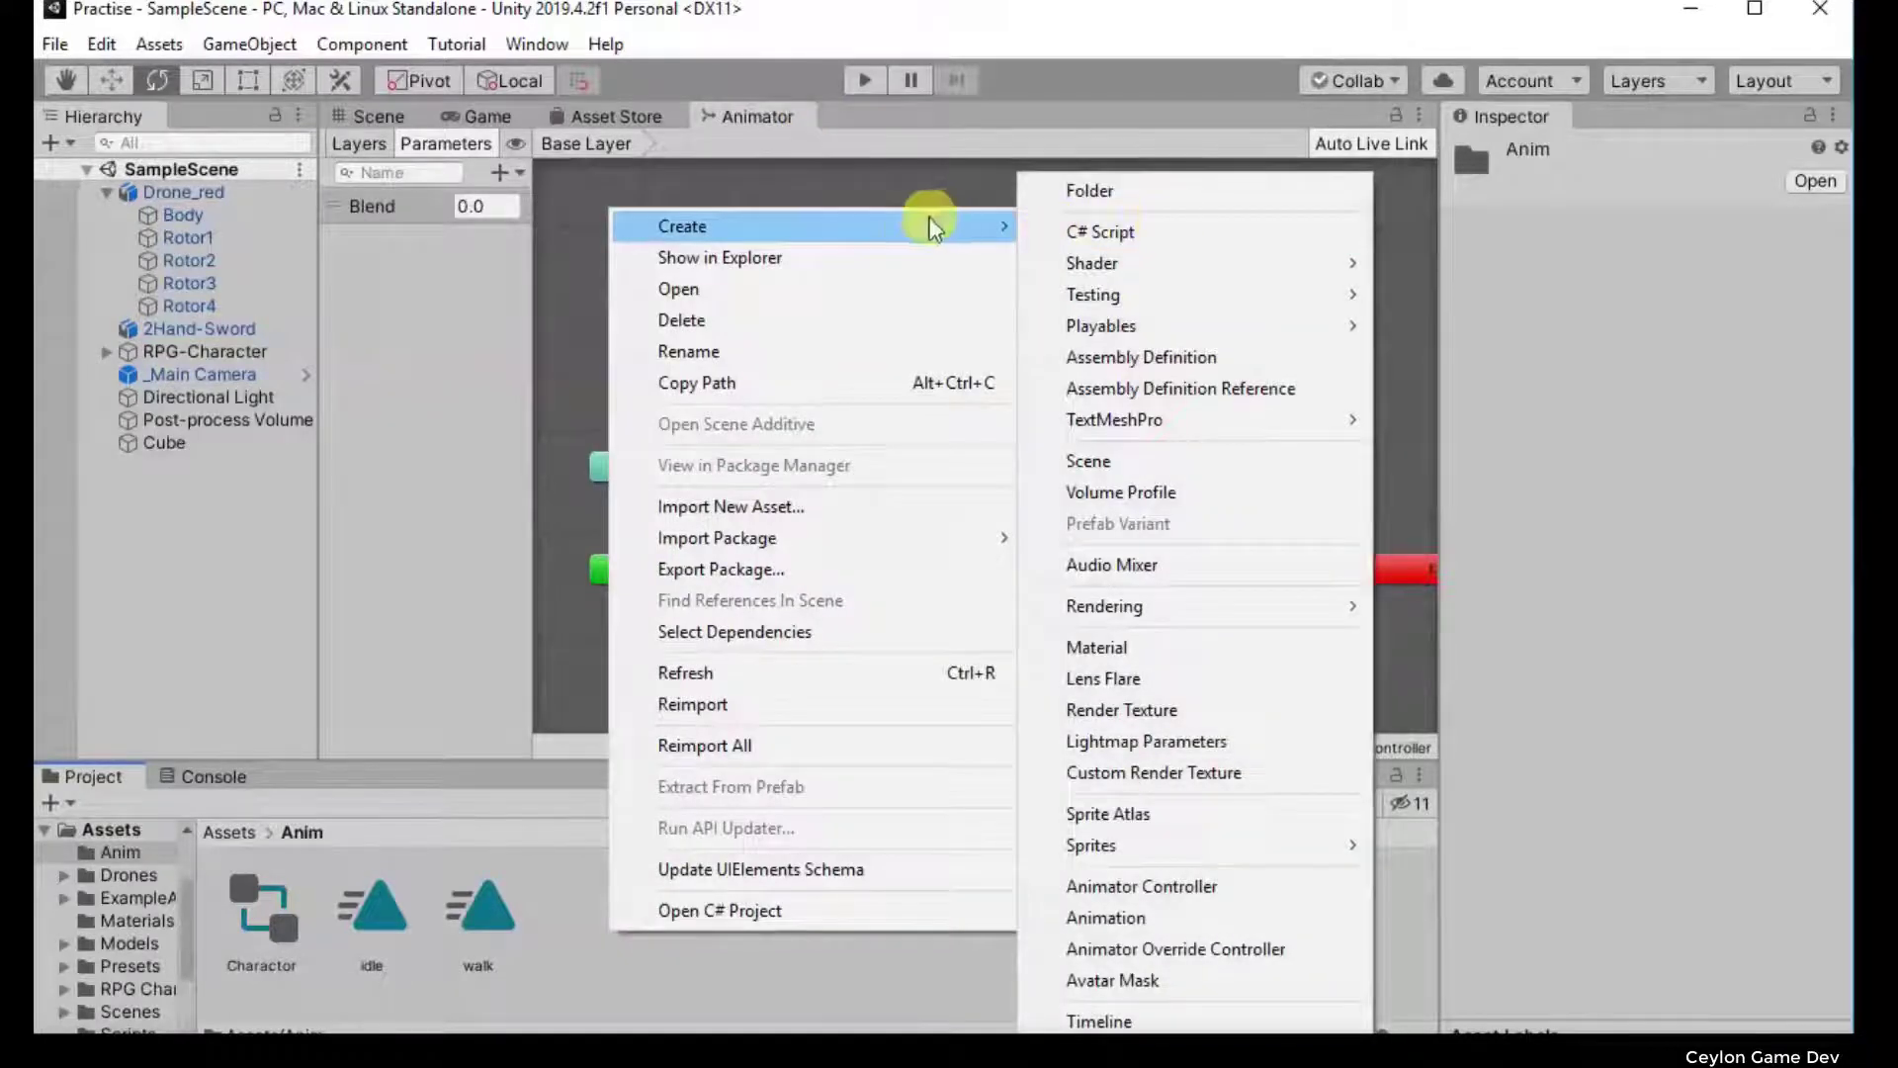
click(681, 953)
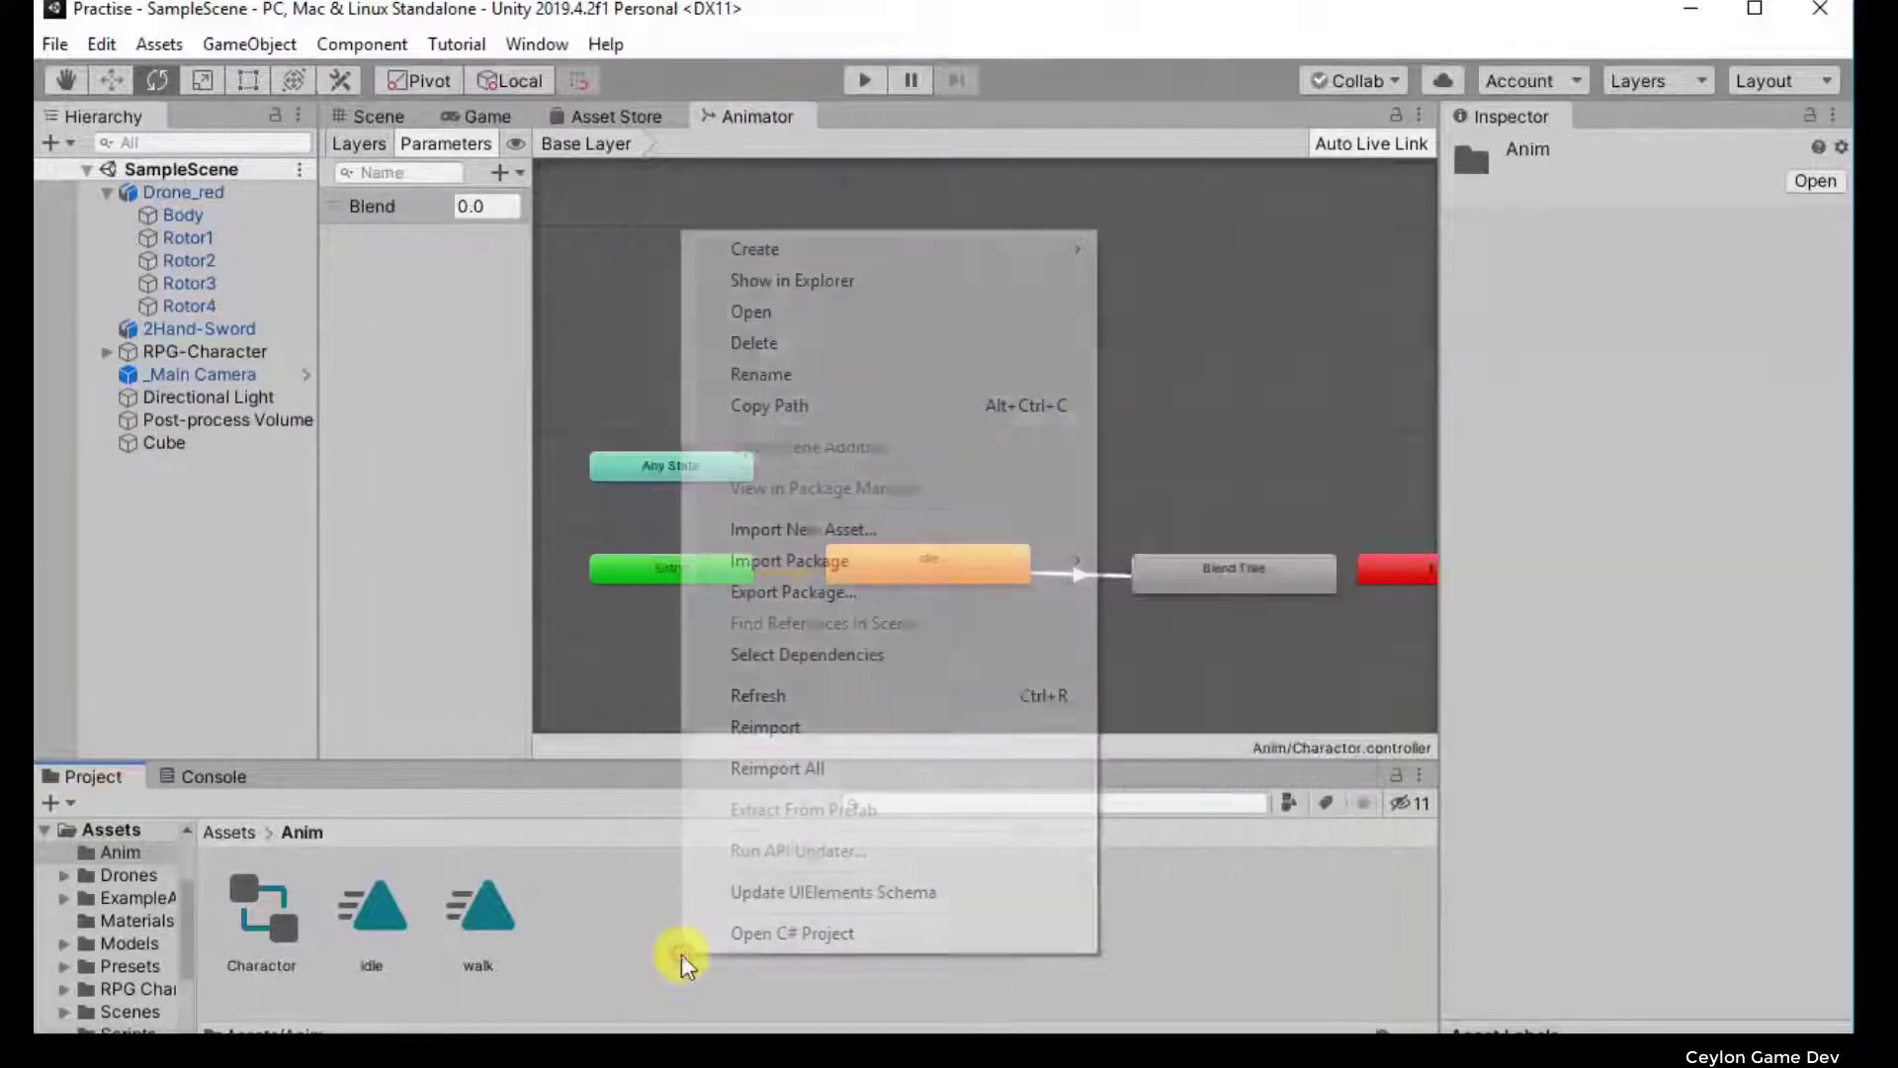
right_click(680, 954)
mouse_move(848, 248)
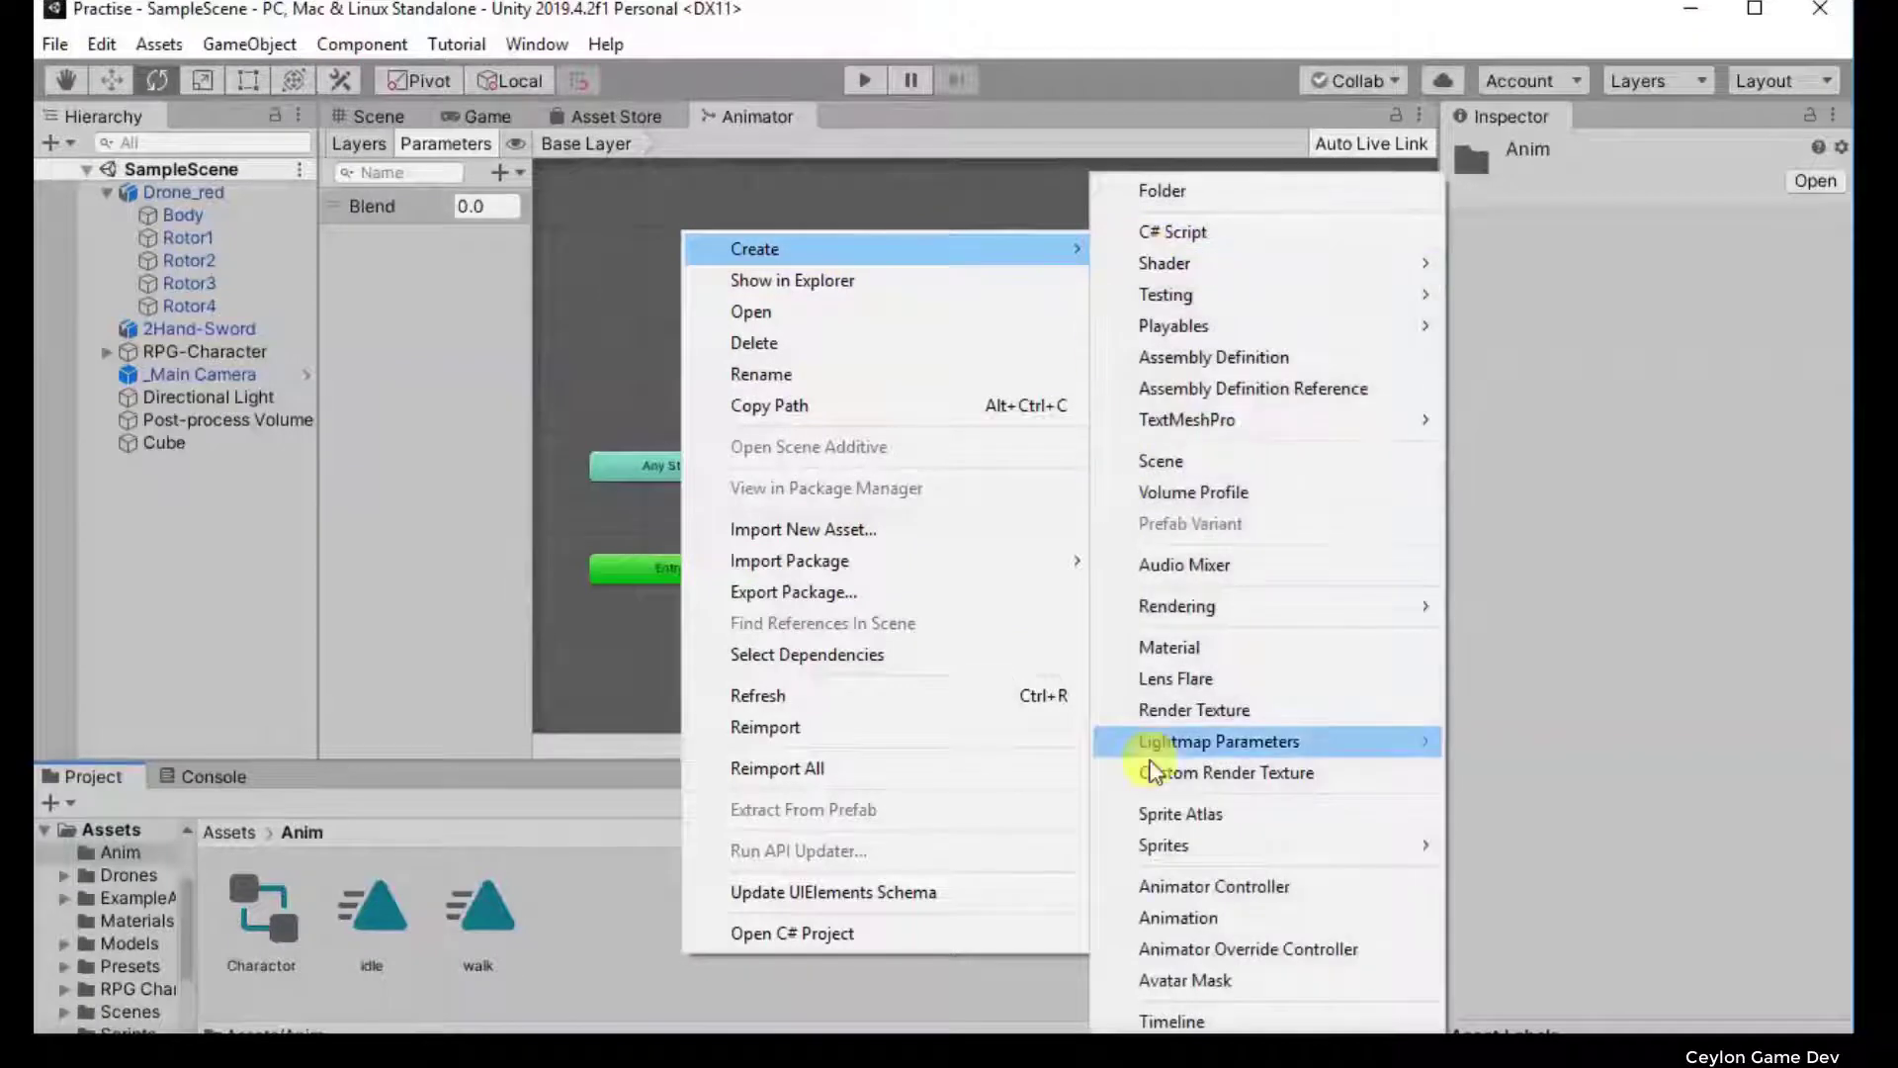
click(1257, 889)
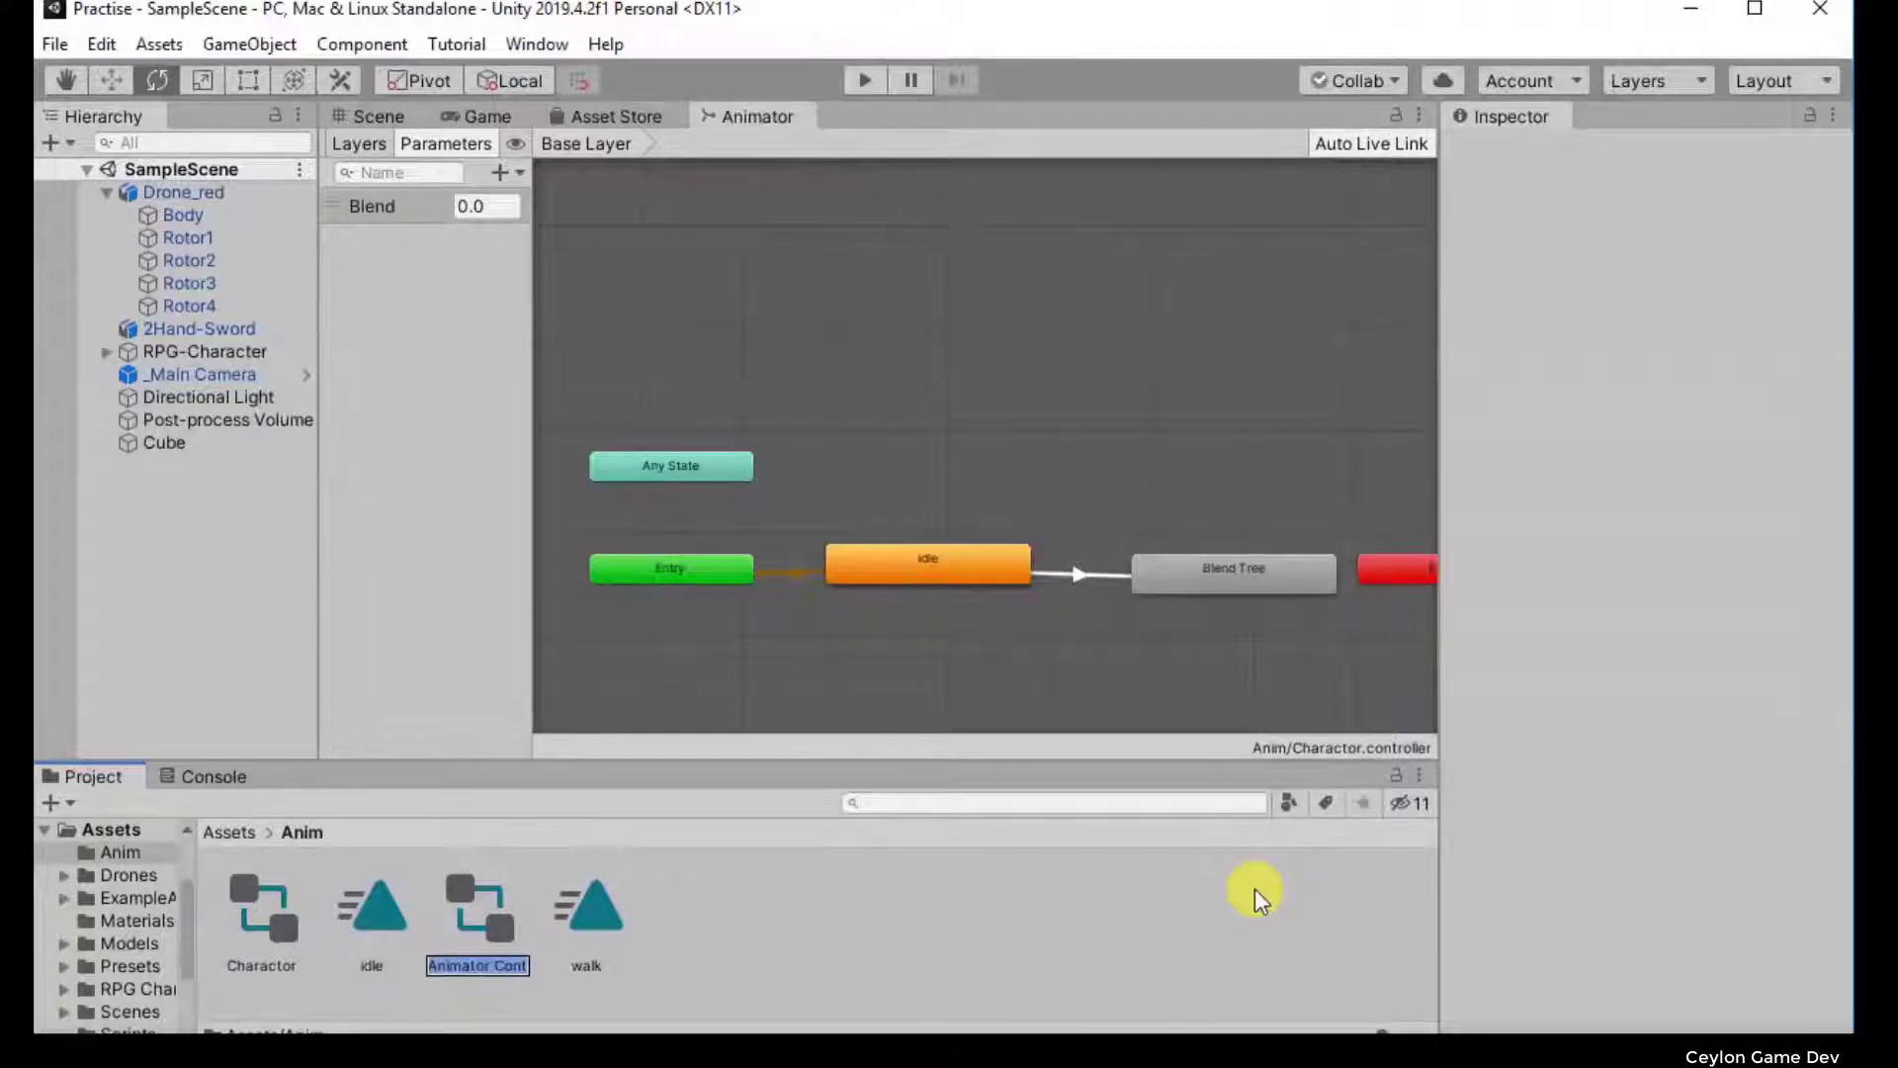
text(Dr)
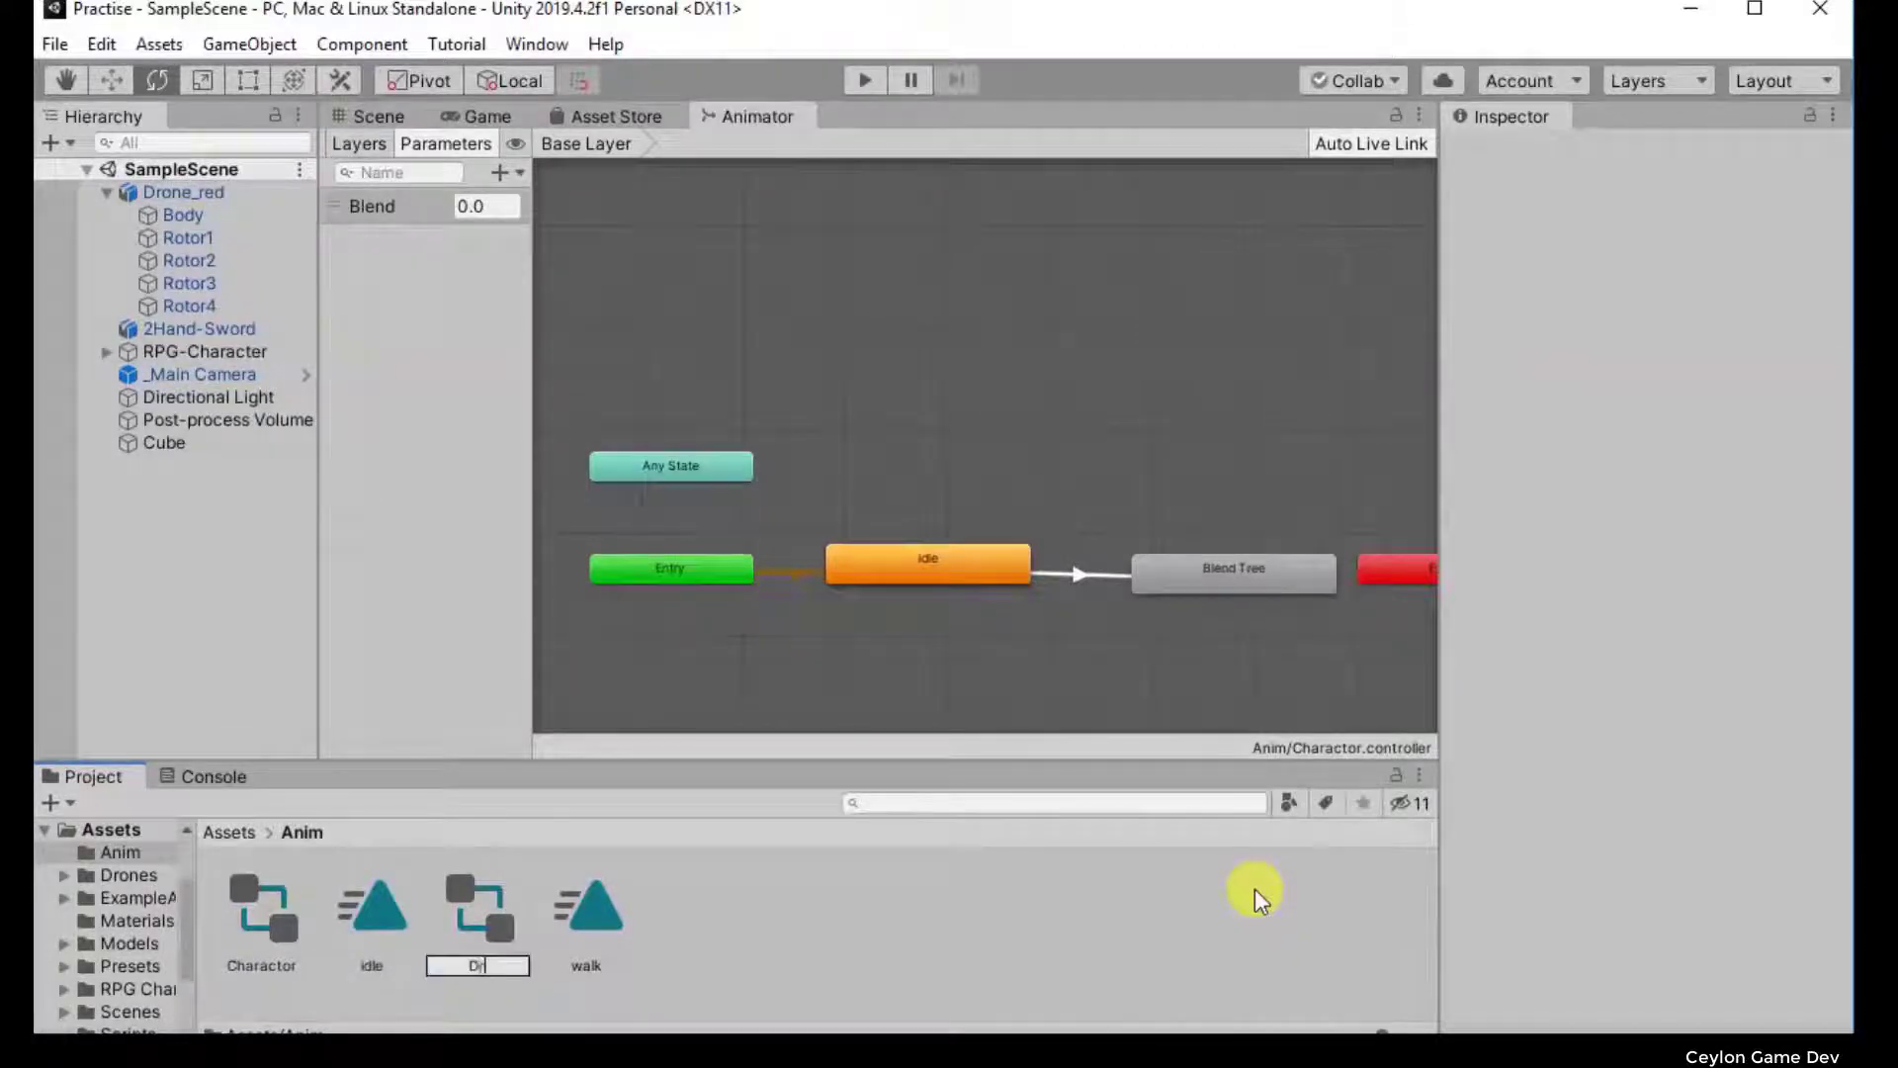
text(one_)
text(idle)
click(1253, 885)
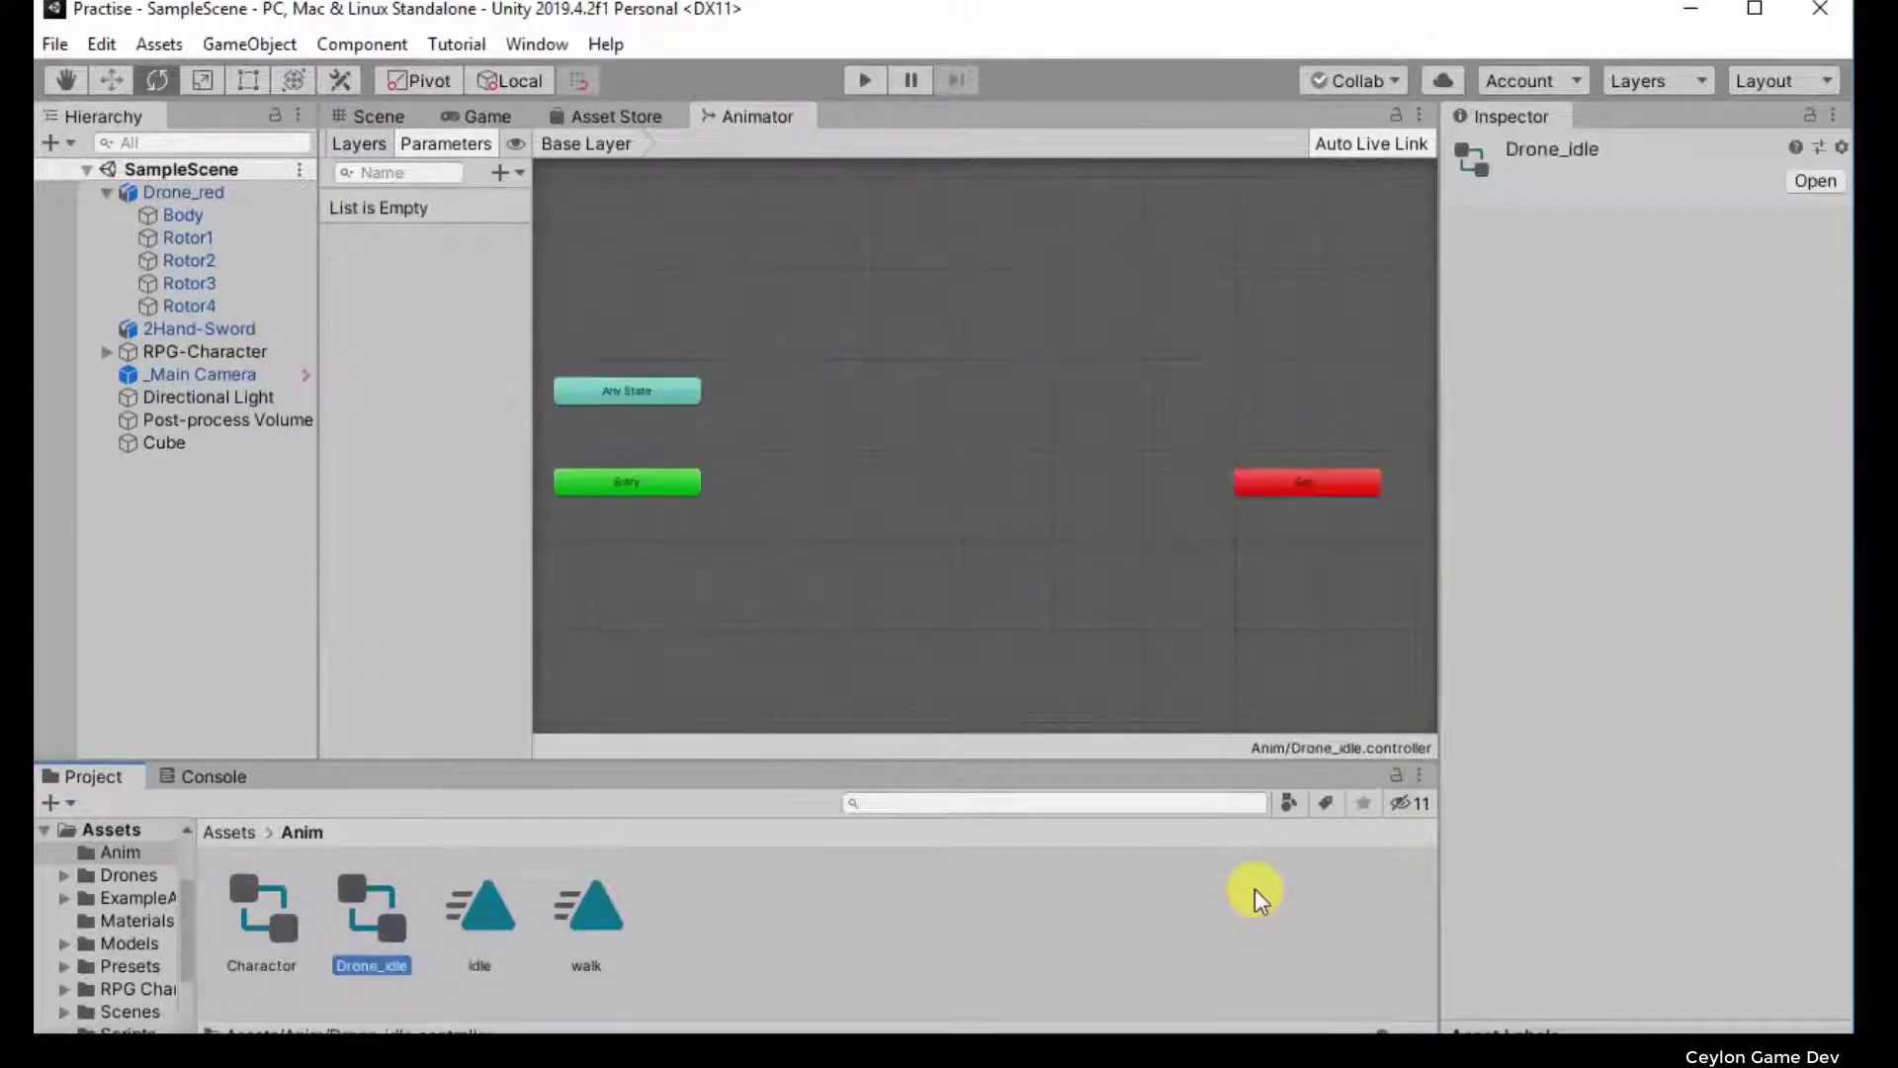
Step: Rename the Drone_idle controller to Drone_con
click(398, 971)
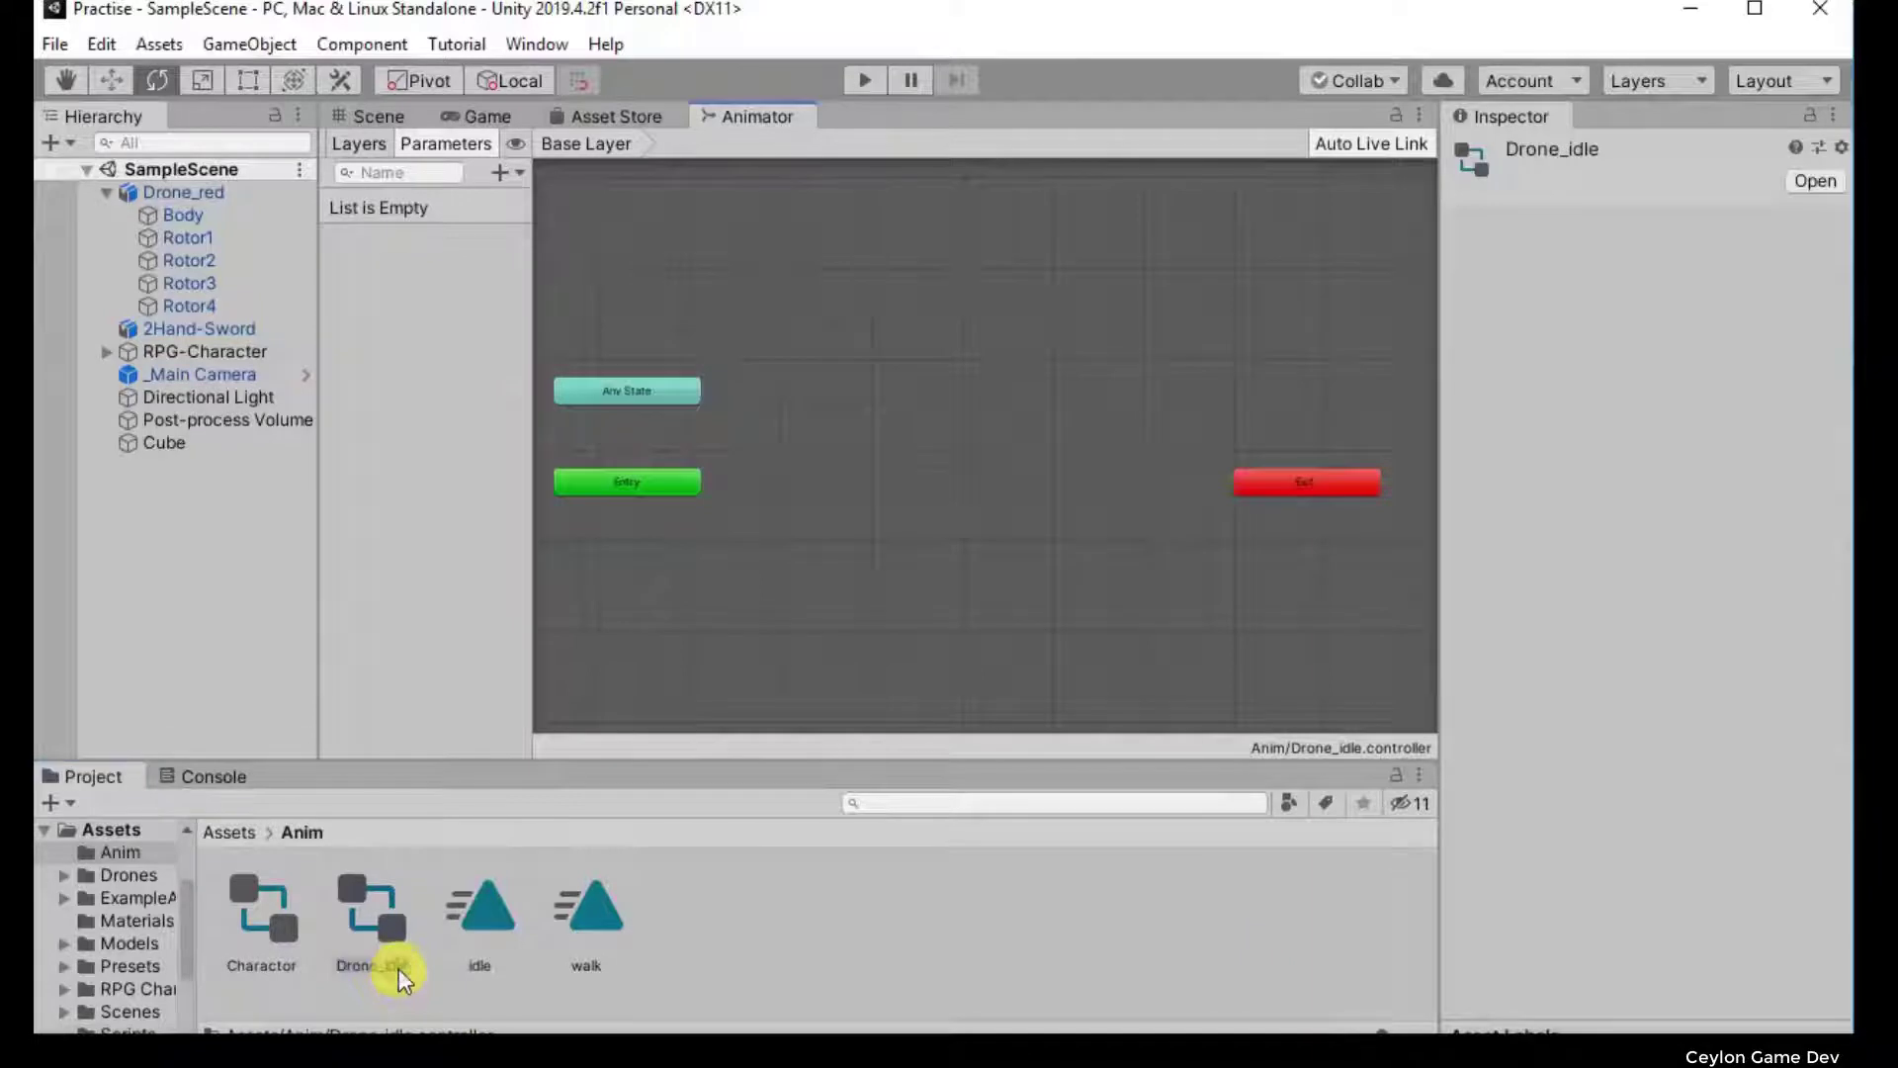
click(399, 969)
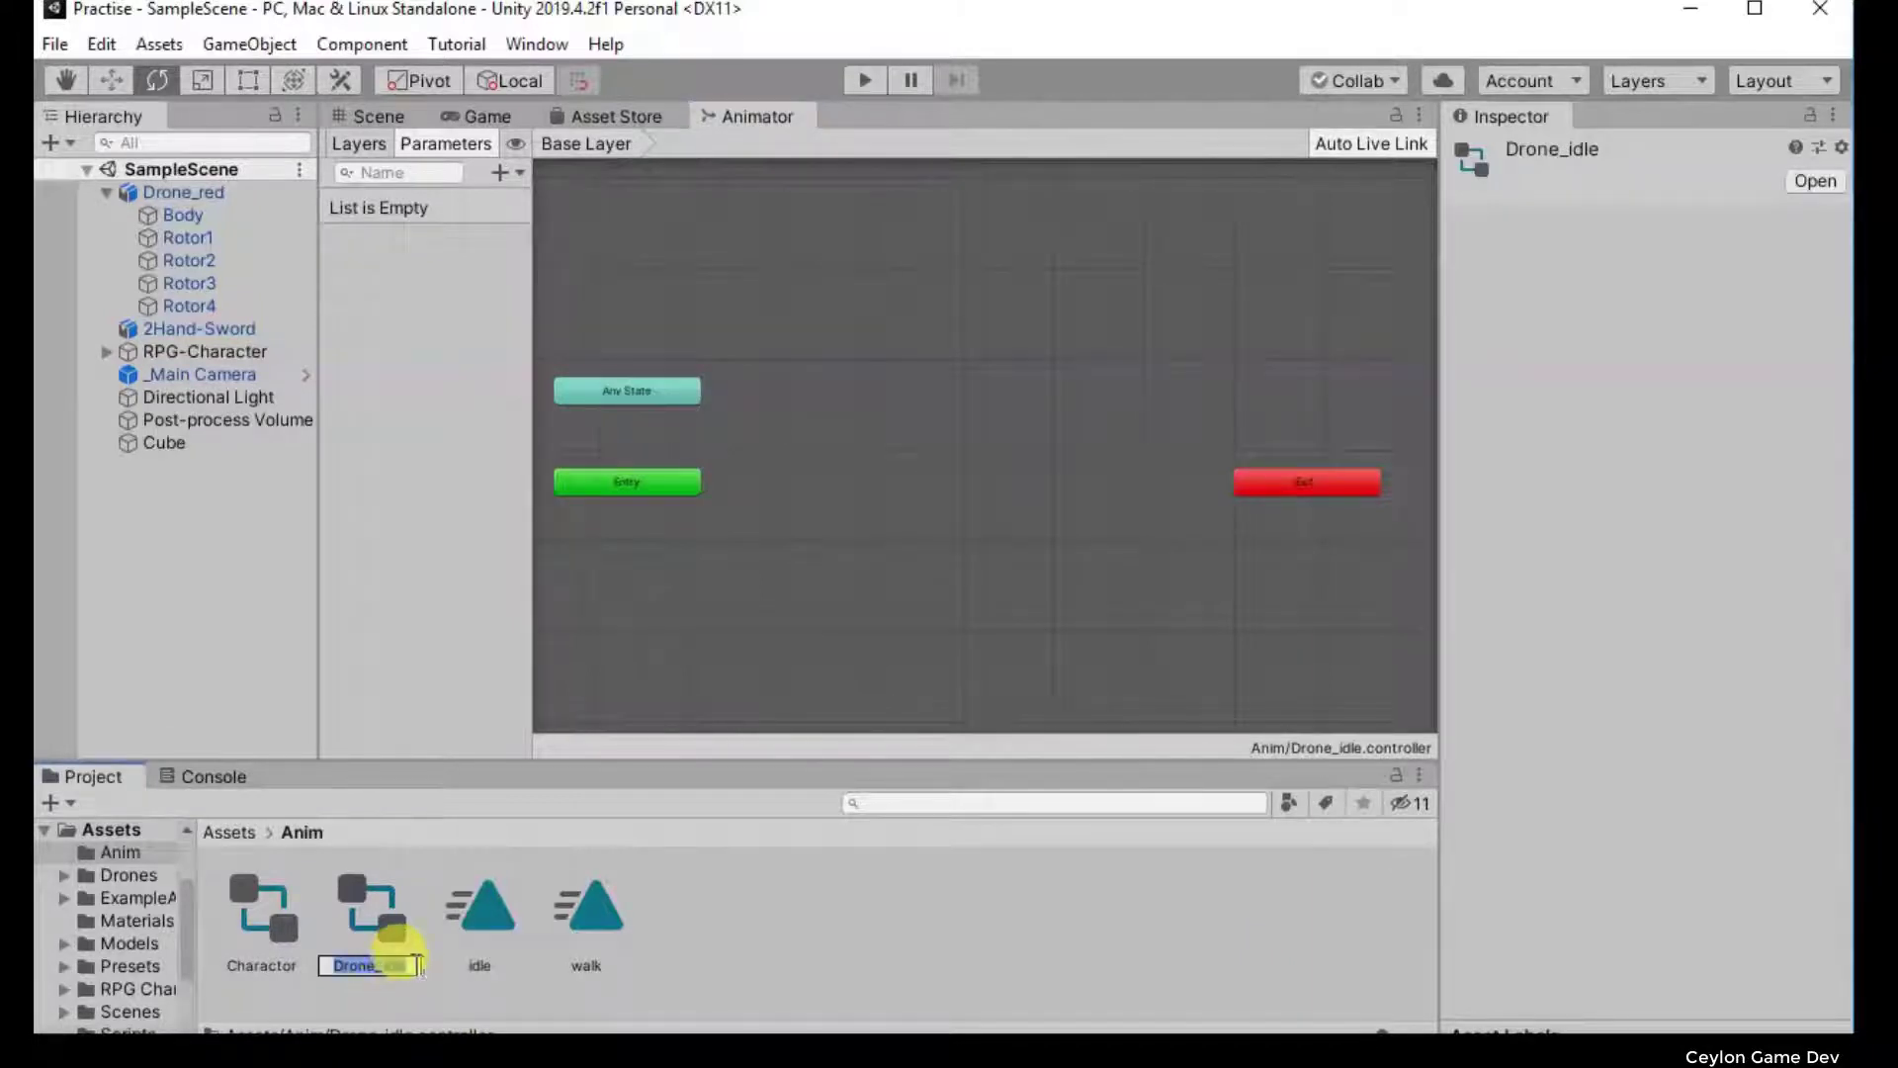
text(Drone_c)
text(on)
key(Return)
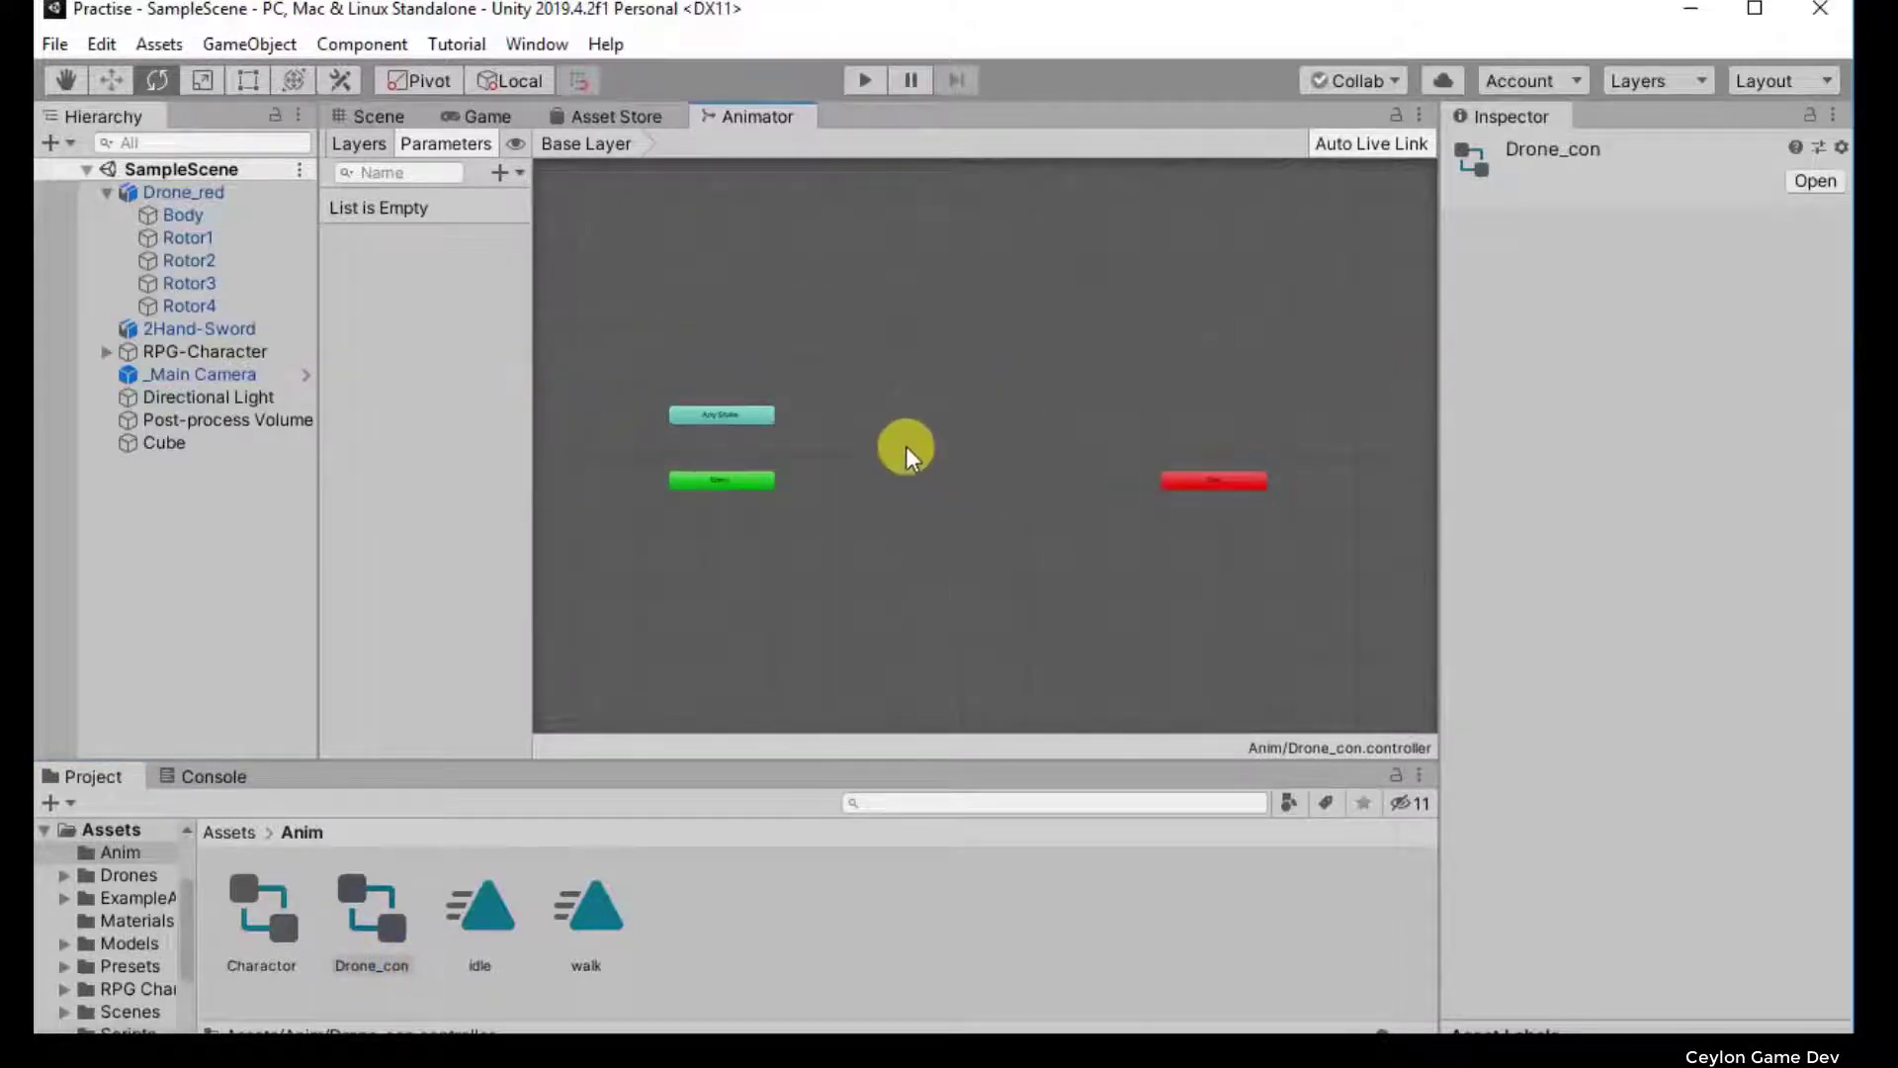
scroll(905, 446, up, 2)
scroll(905, 447, up, 3)
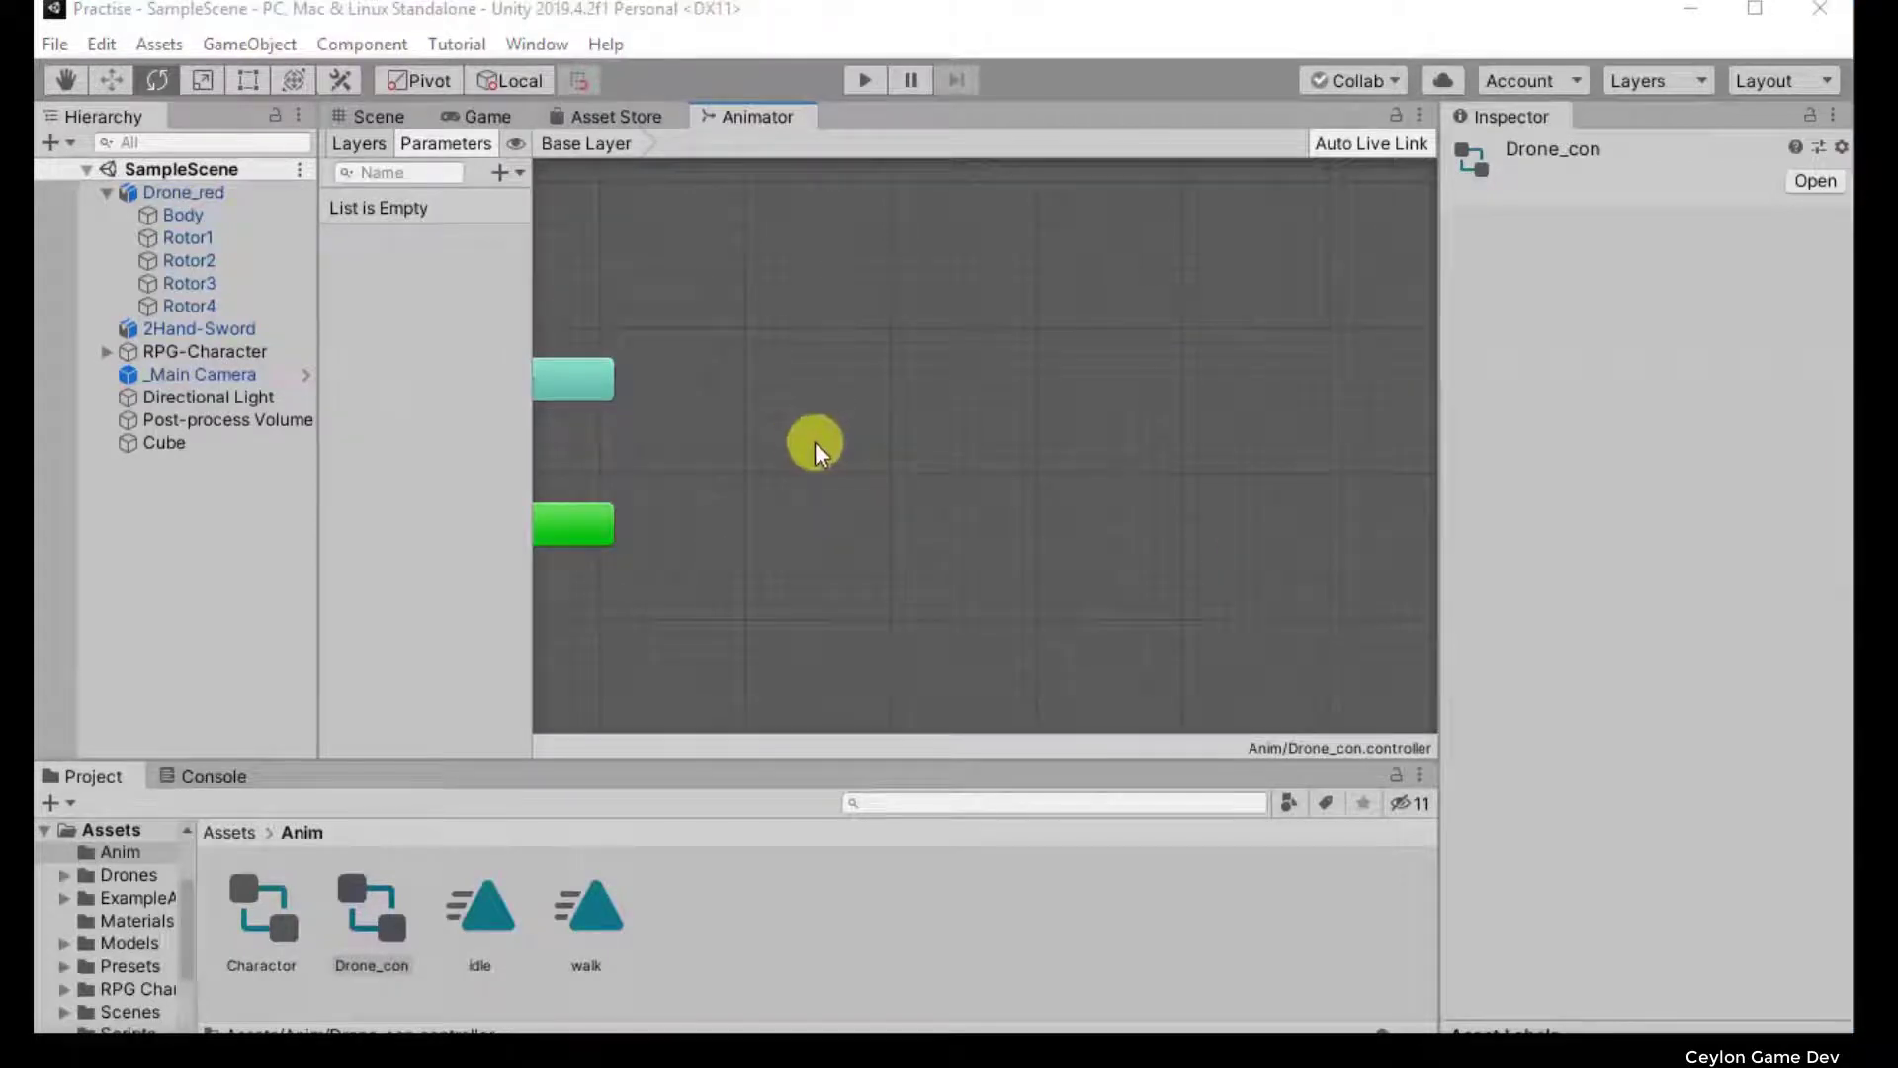
scroll(817, 457, down, 1)
scroll(818, 457, down, 2)
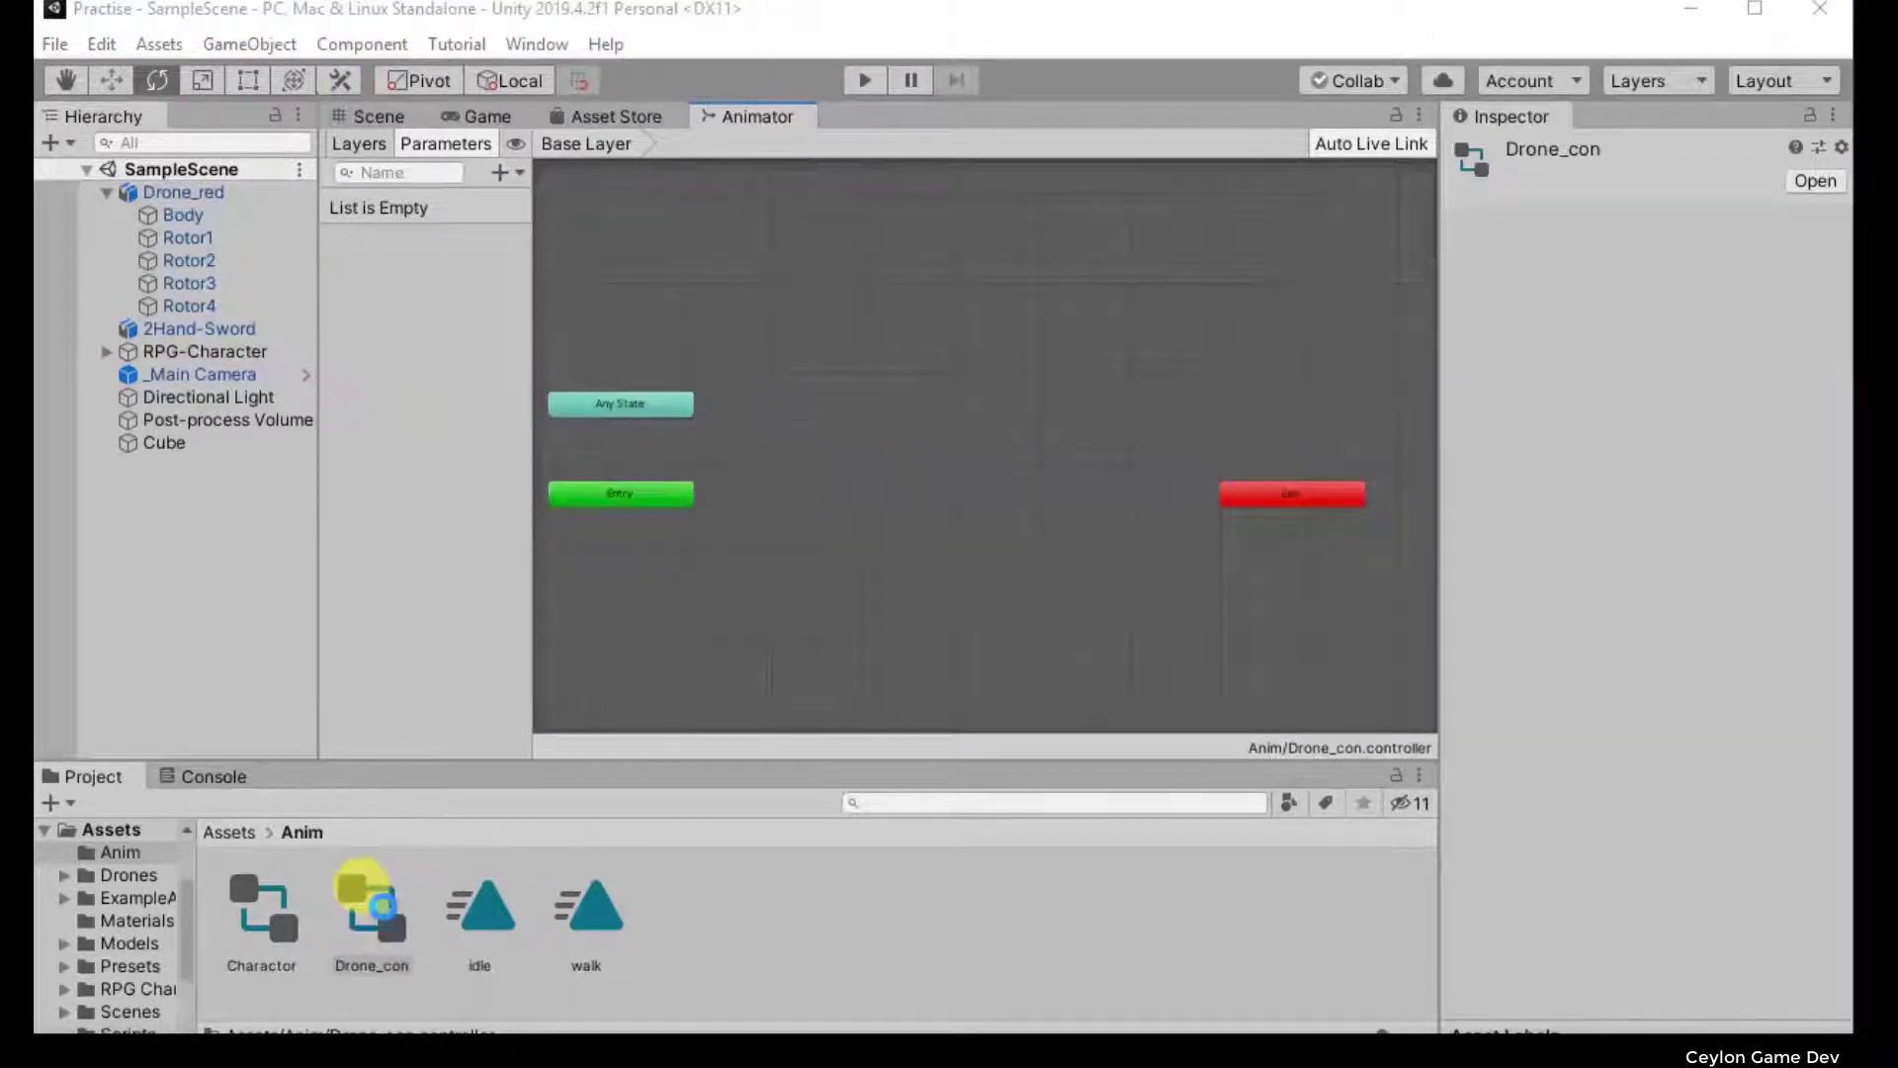
click(263, 905)
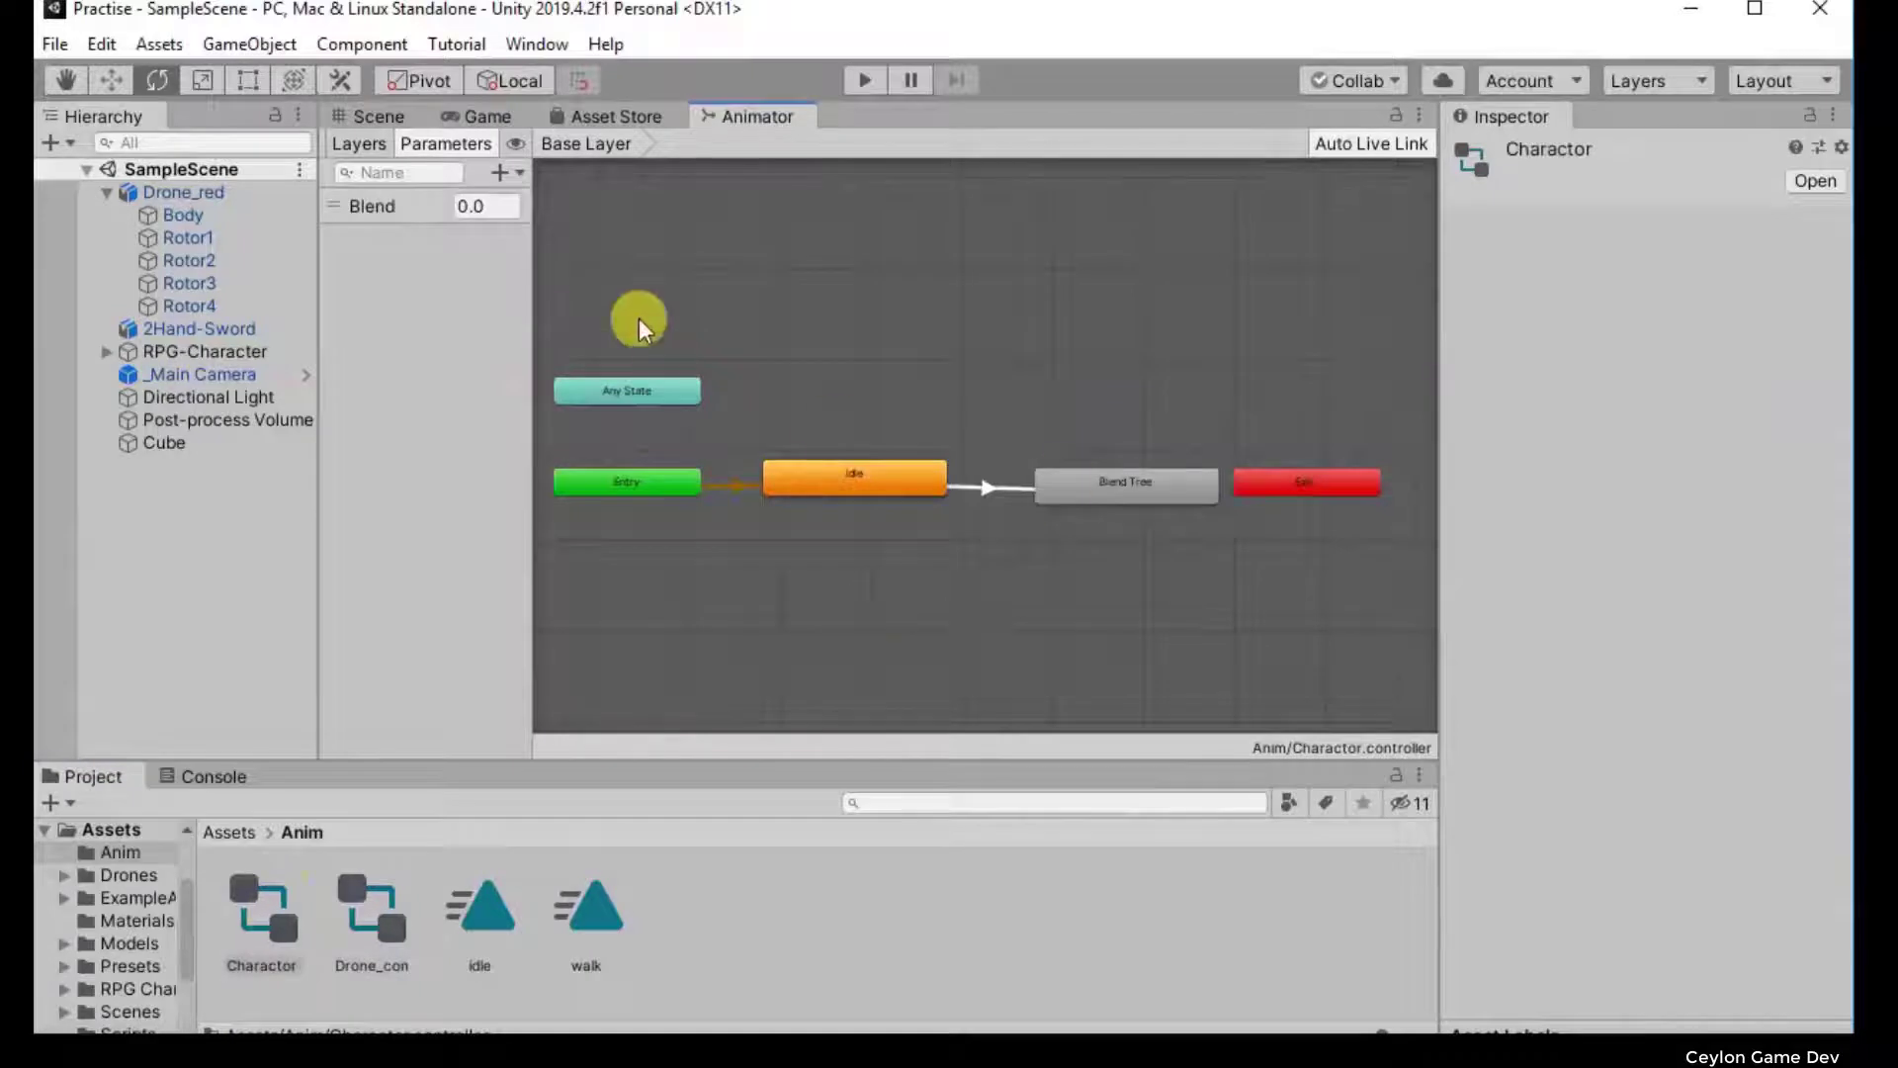
click(378, 909)
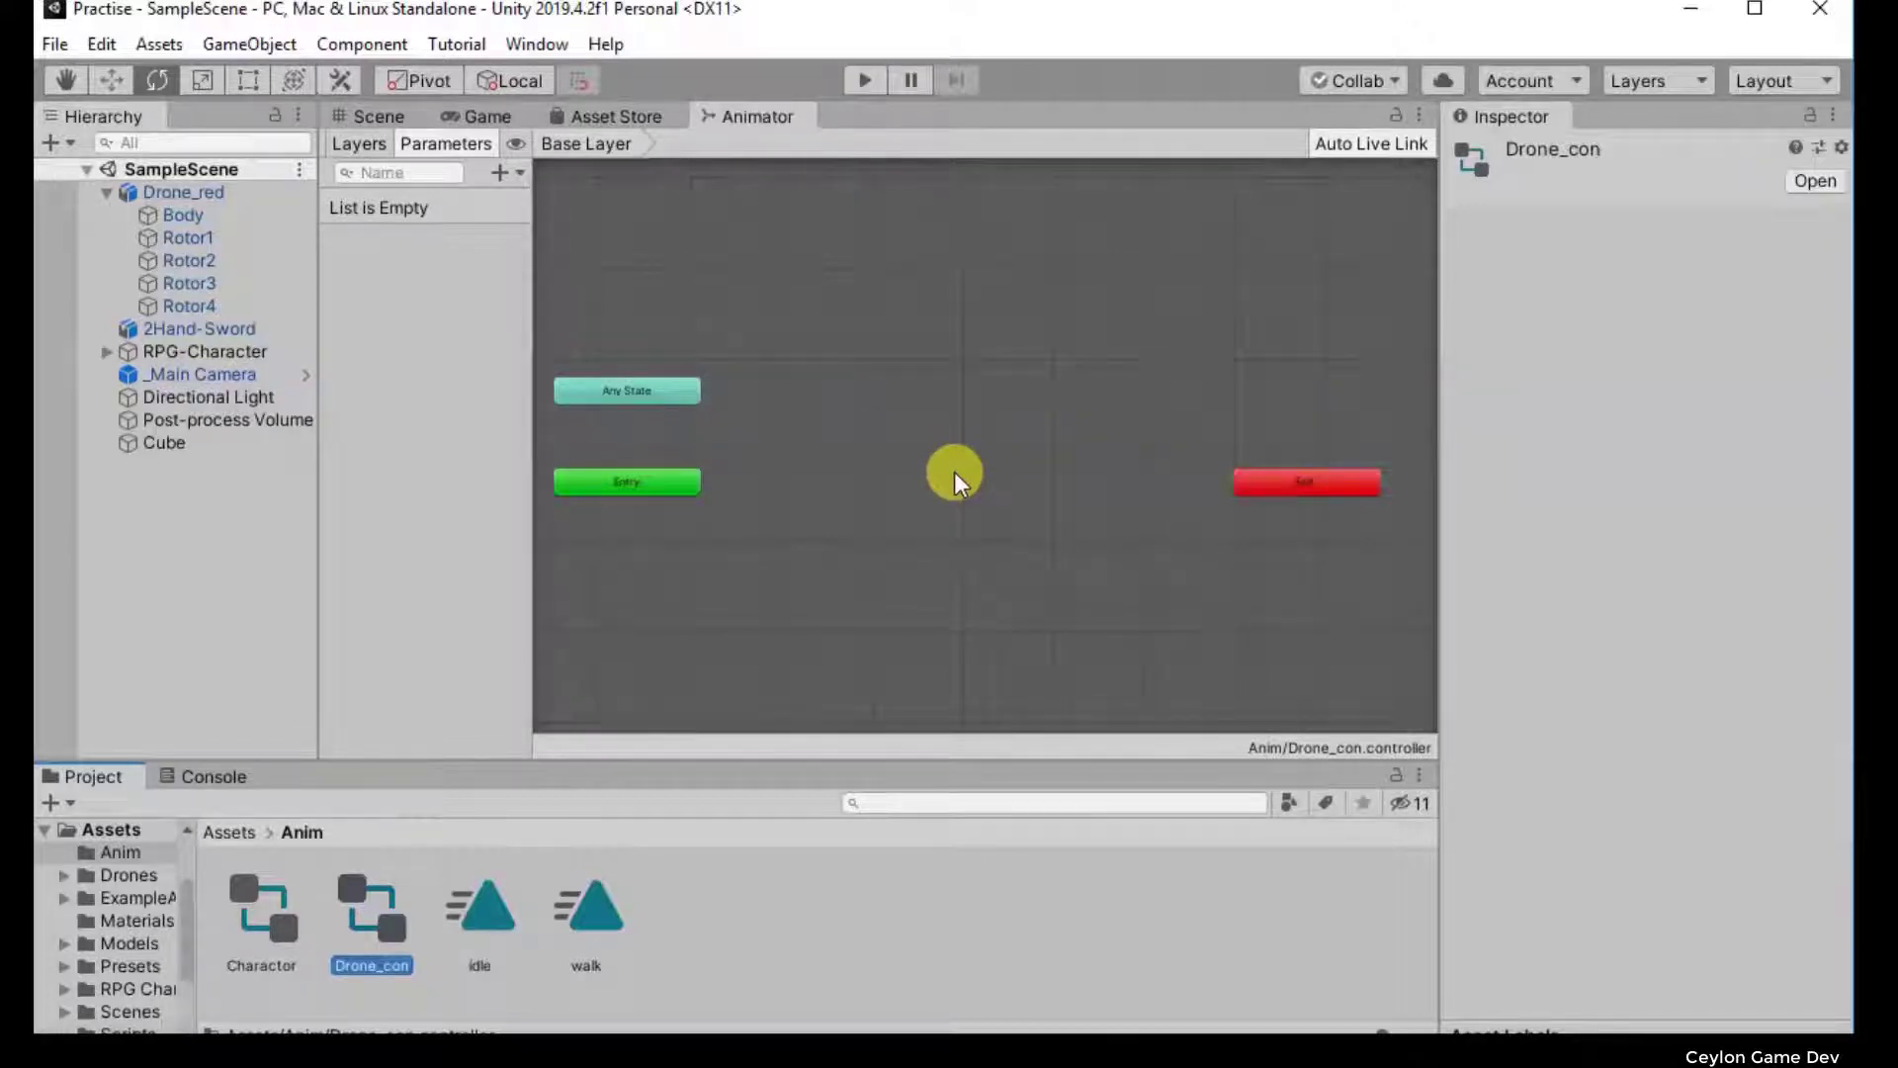
Step: Select the Any State, Entry and Exit nodes in turn in the empty Drone_con graph
click(612, 394)
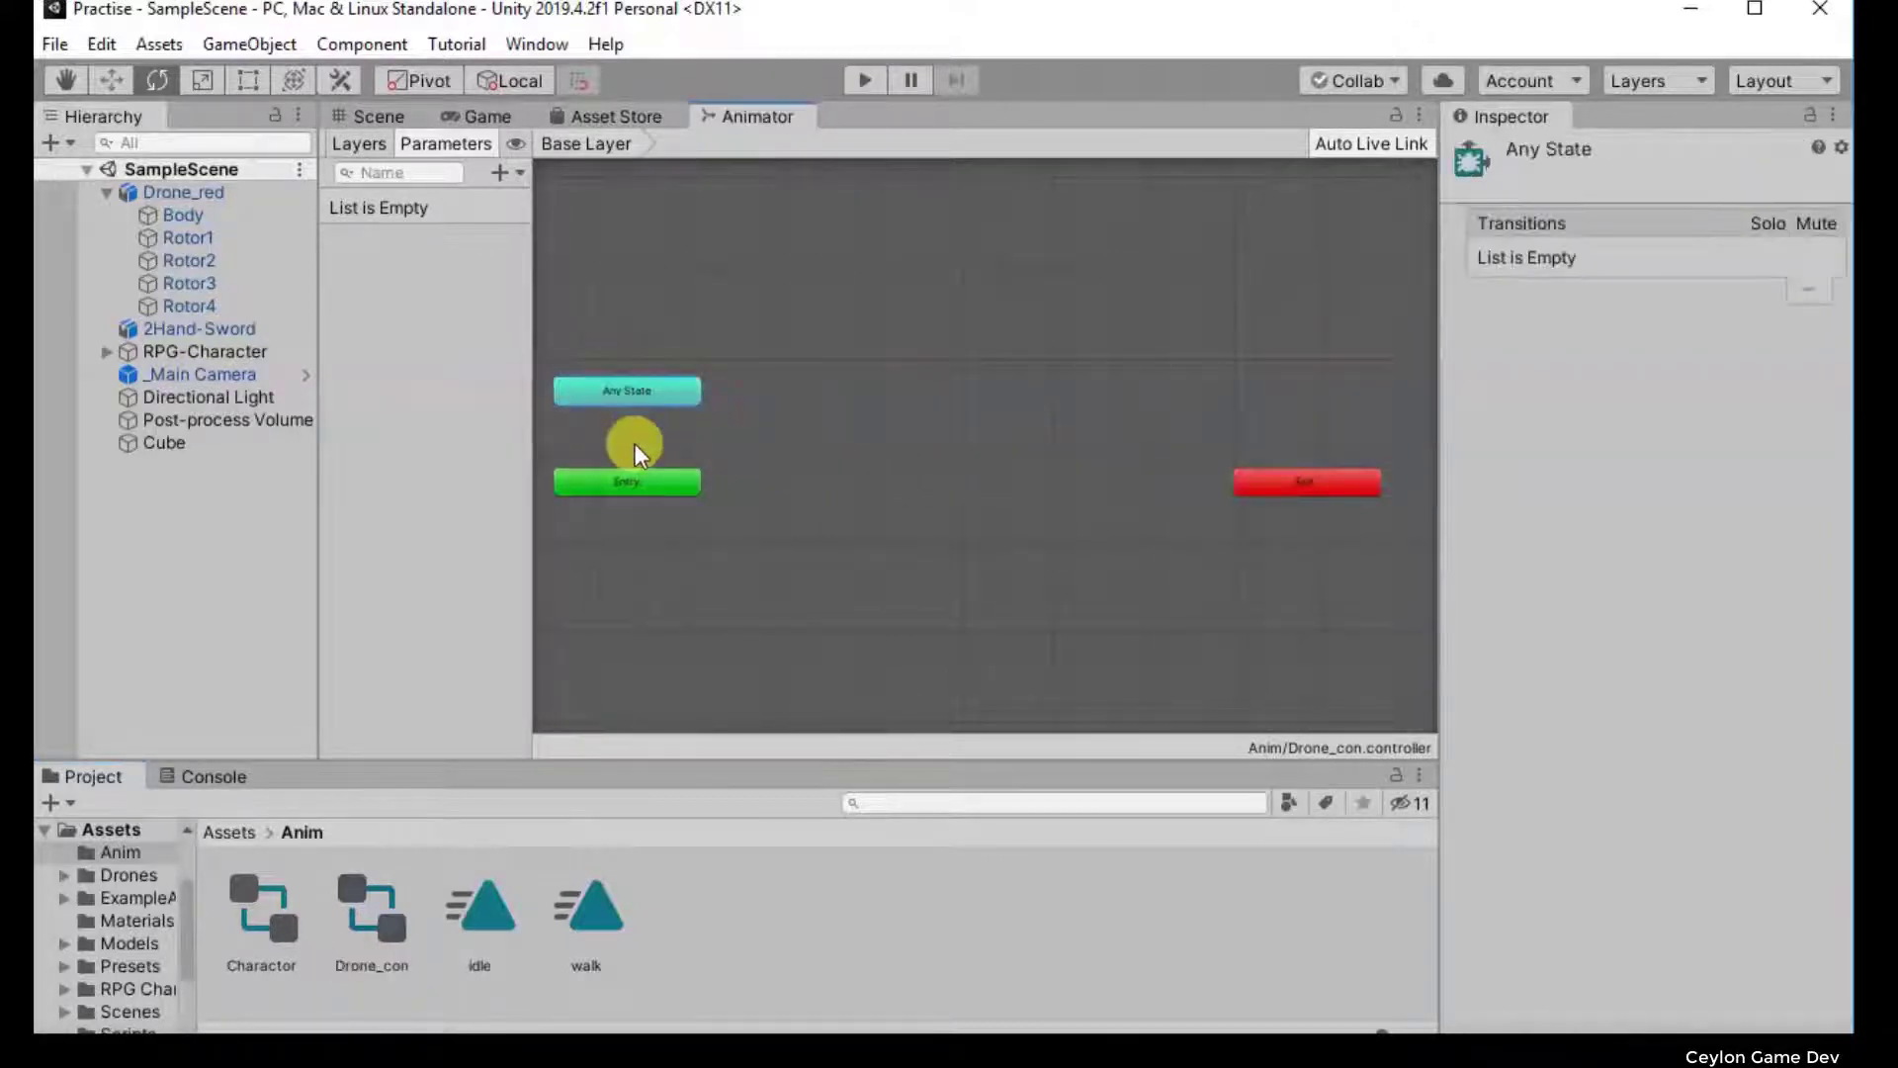
click(651, 487)
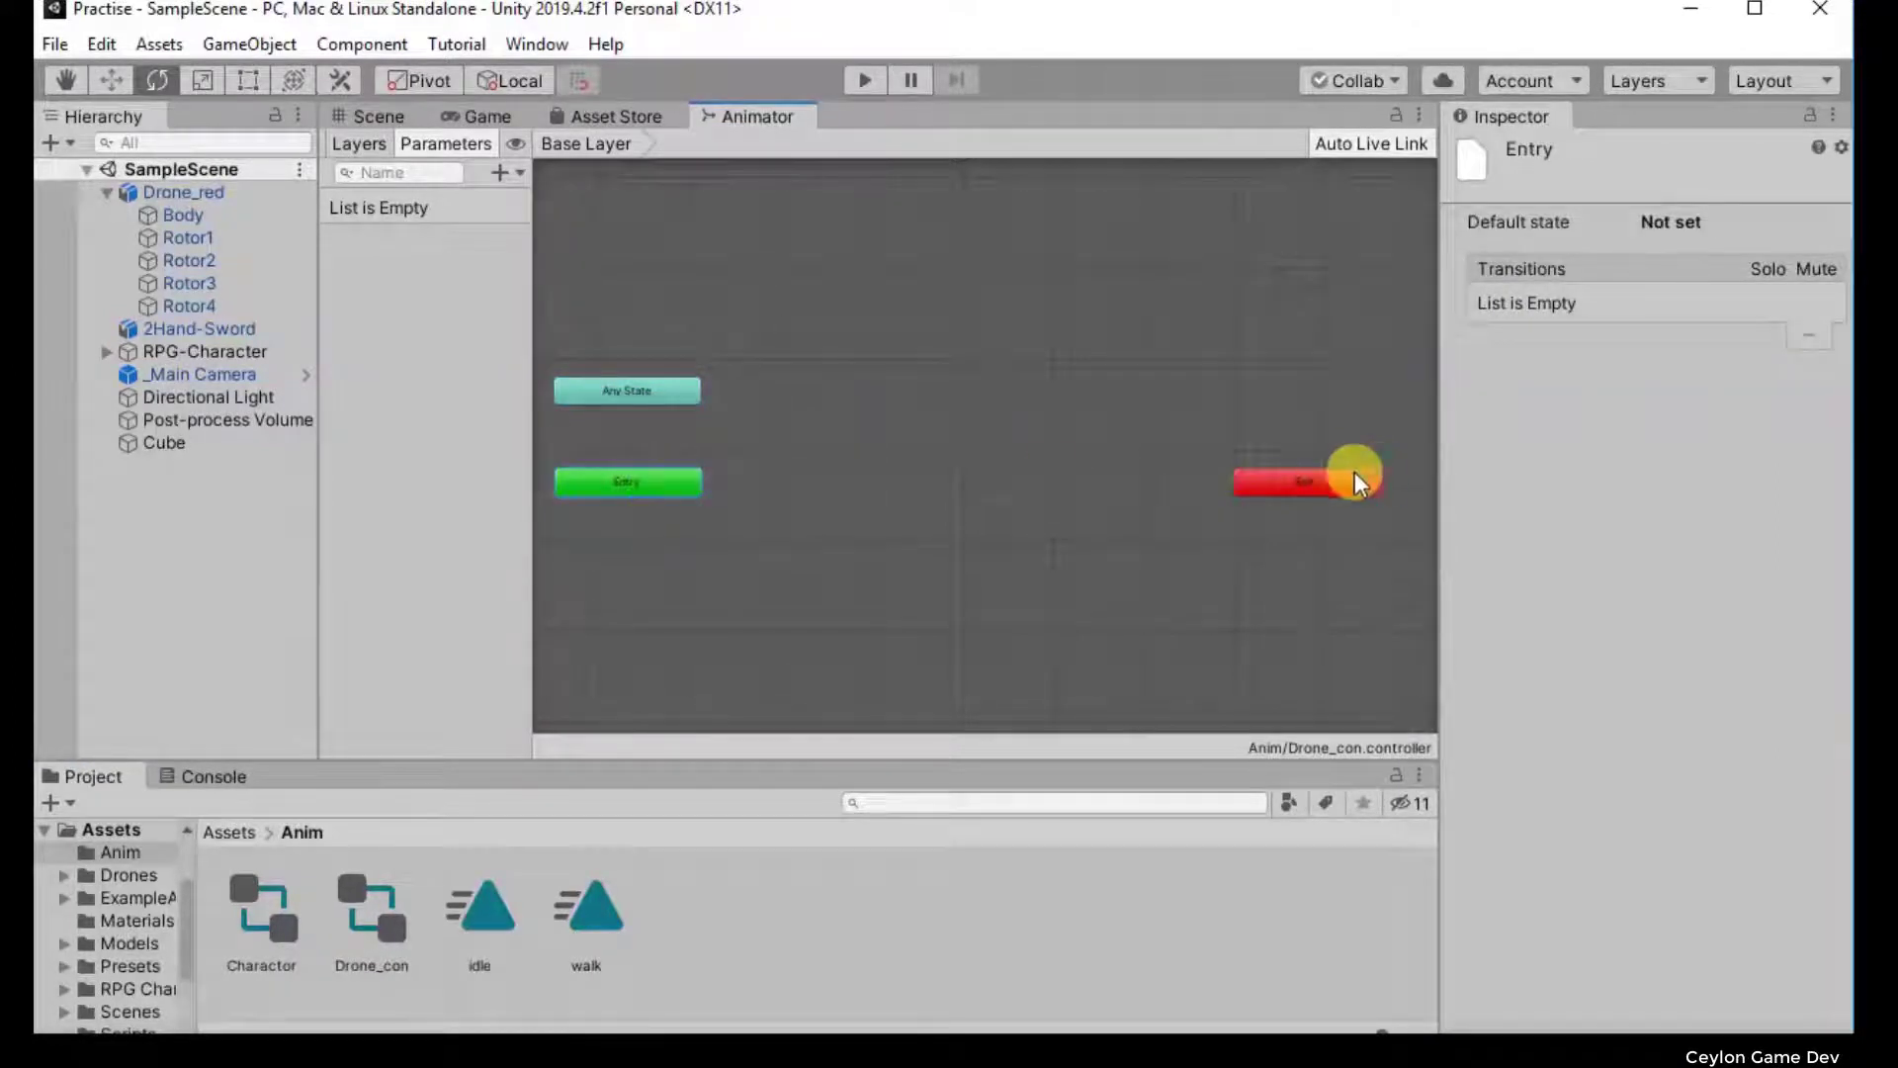
click(1295, 483)
click(658, 486)
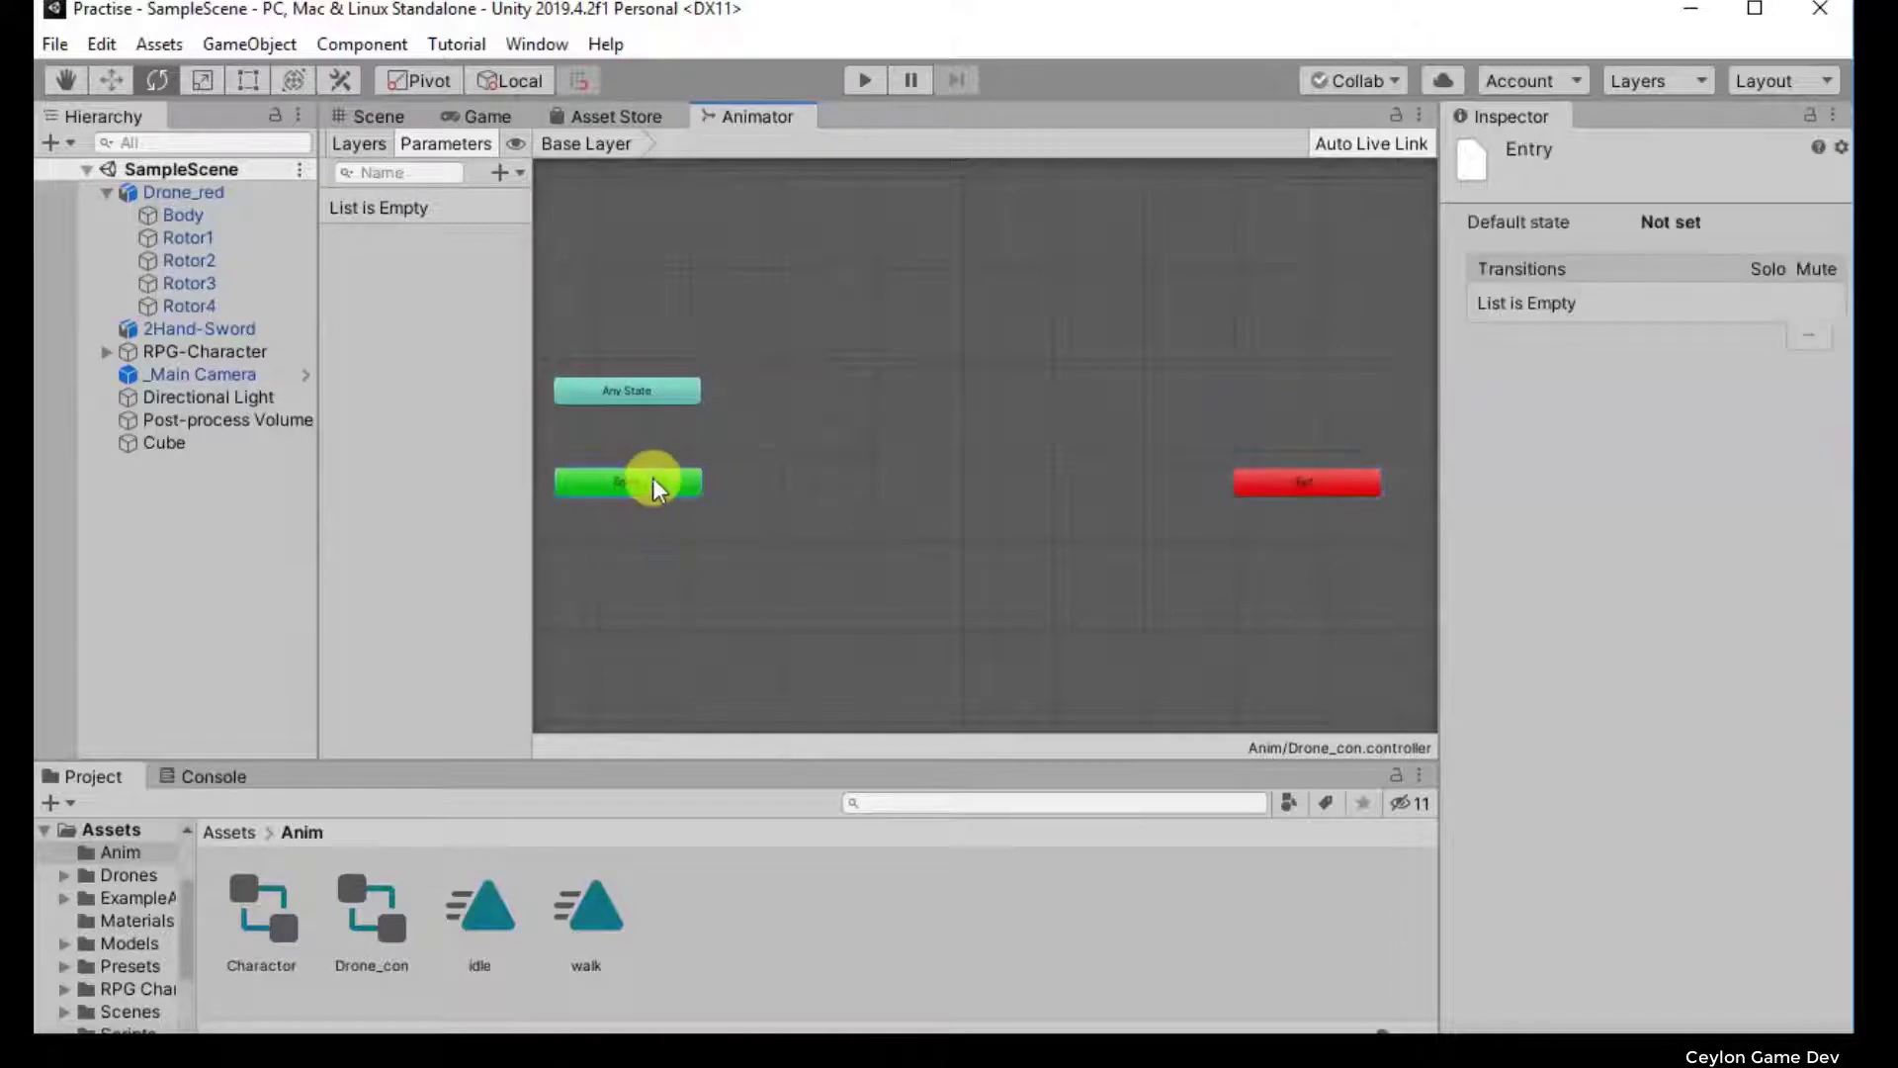
click(1303, 487)
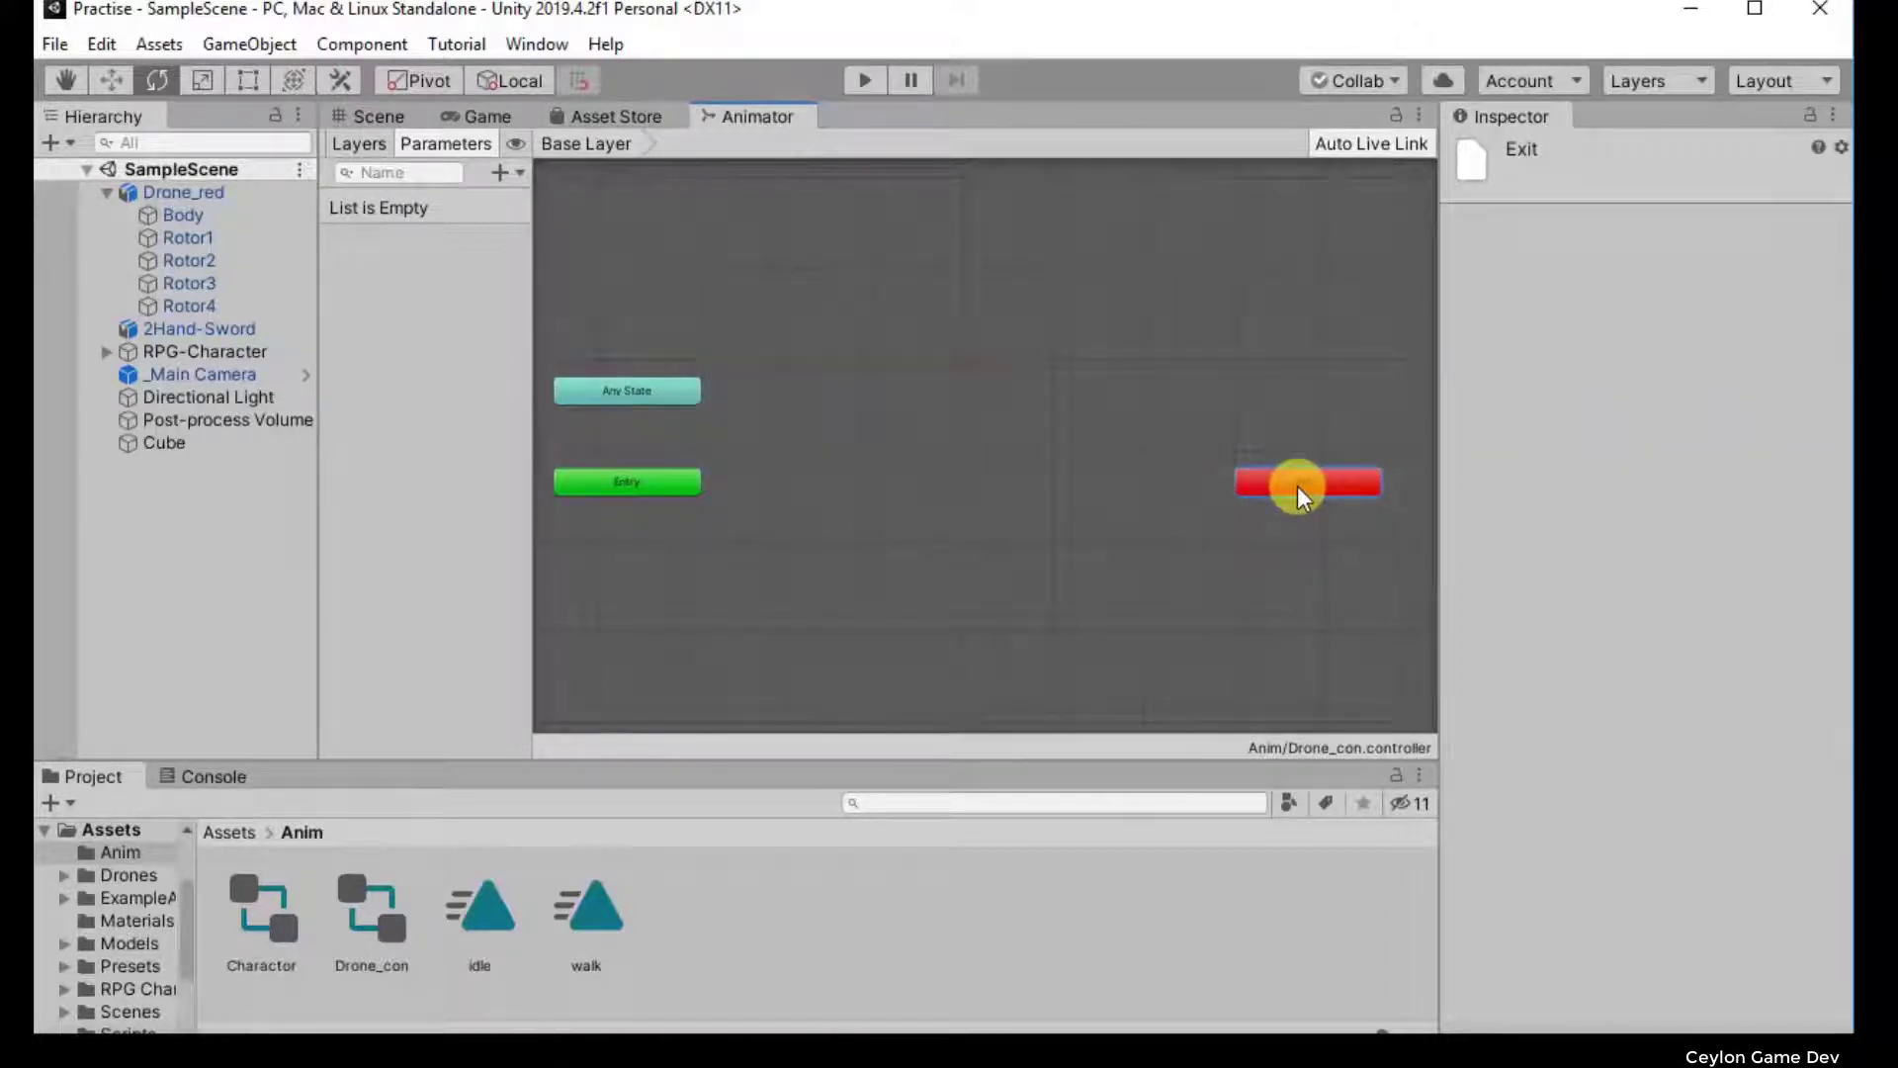
click(670, 387)
click(829, 428)
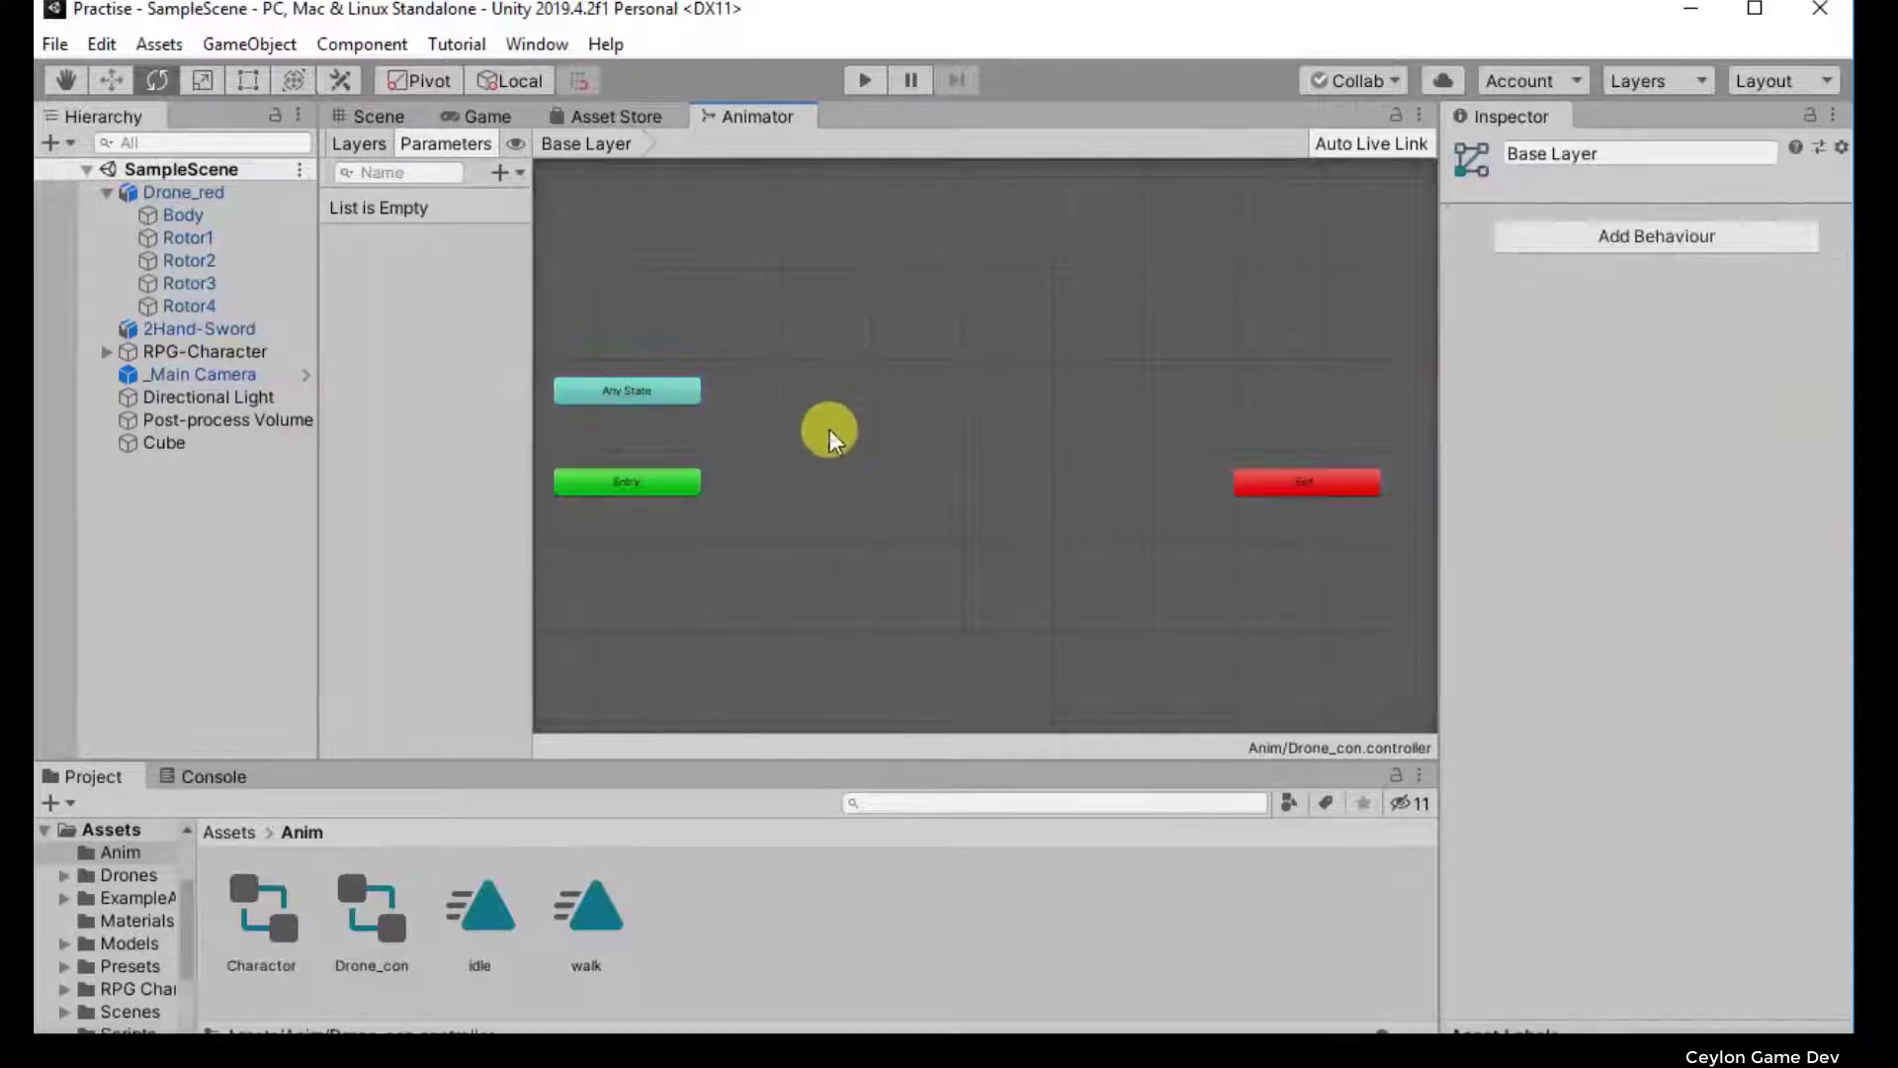
click(678, 398)
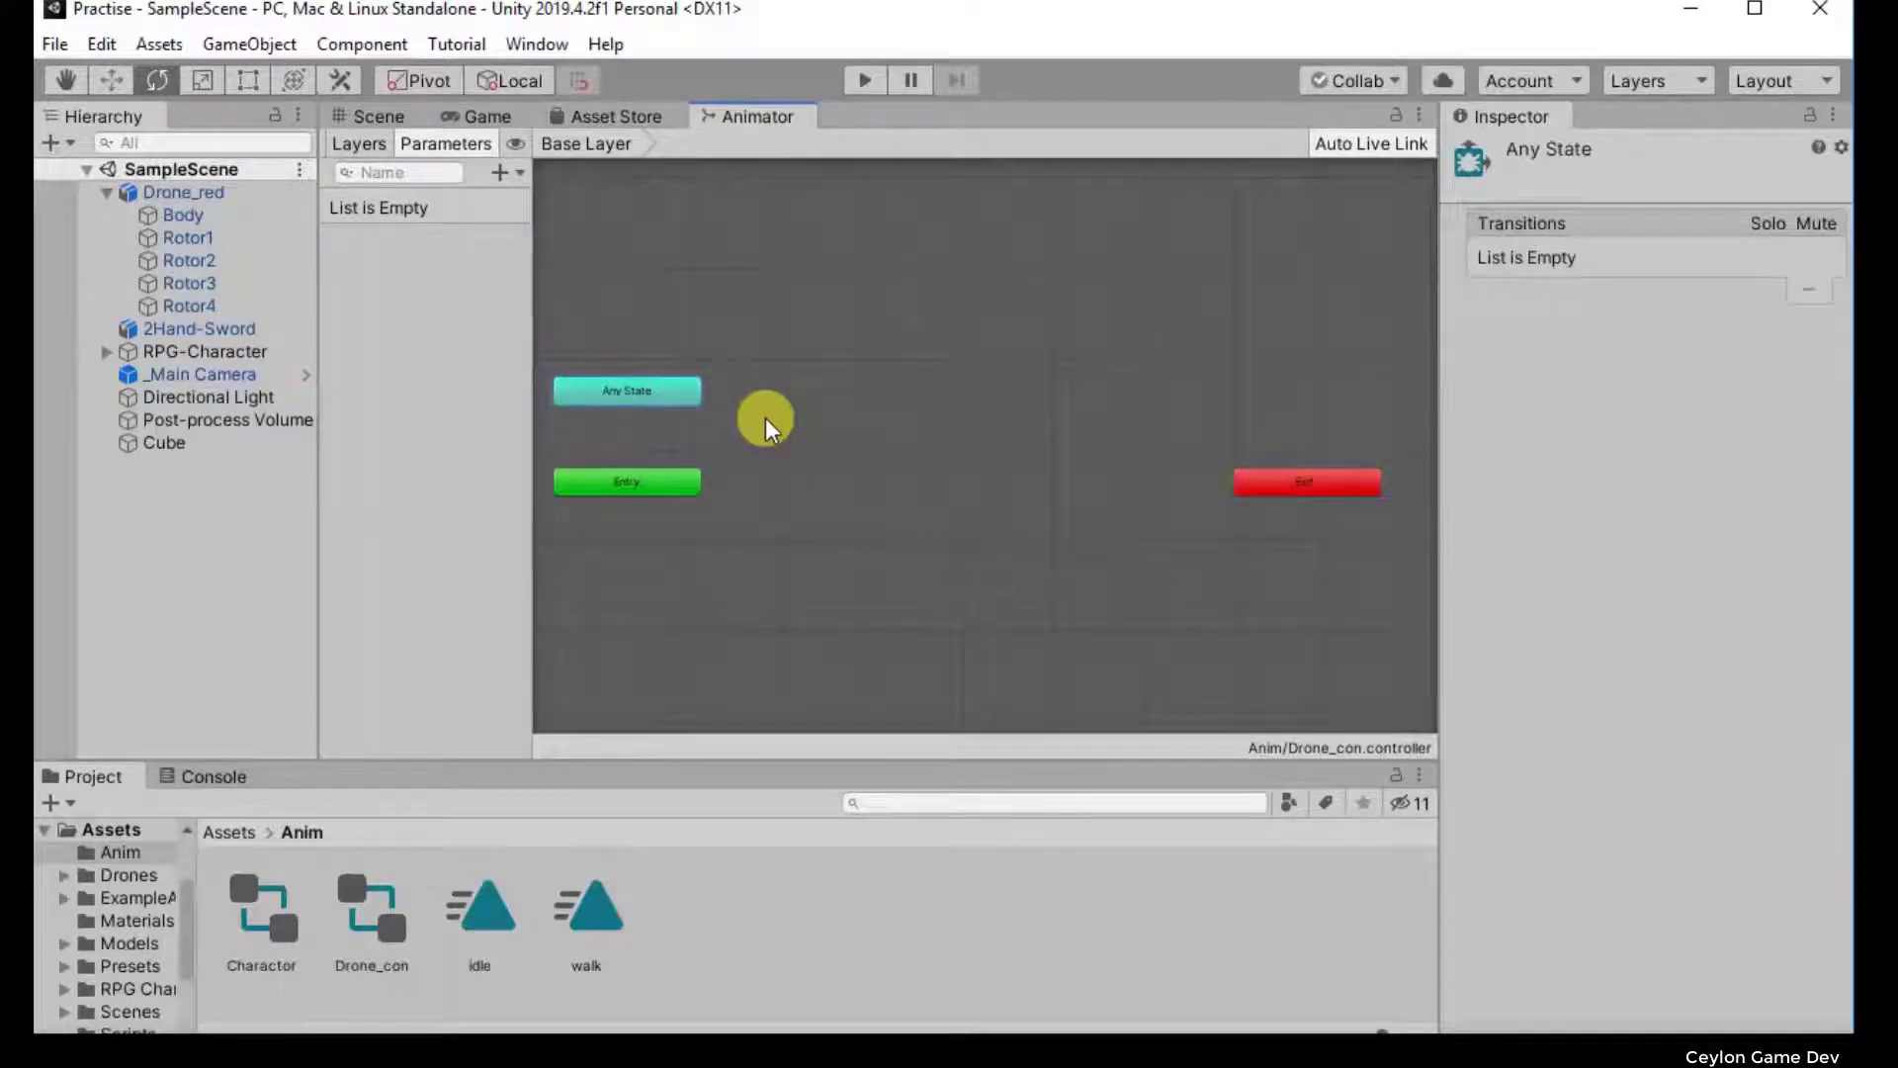
click(652, 487)
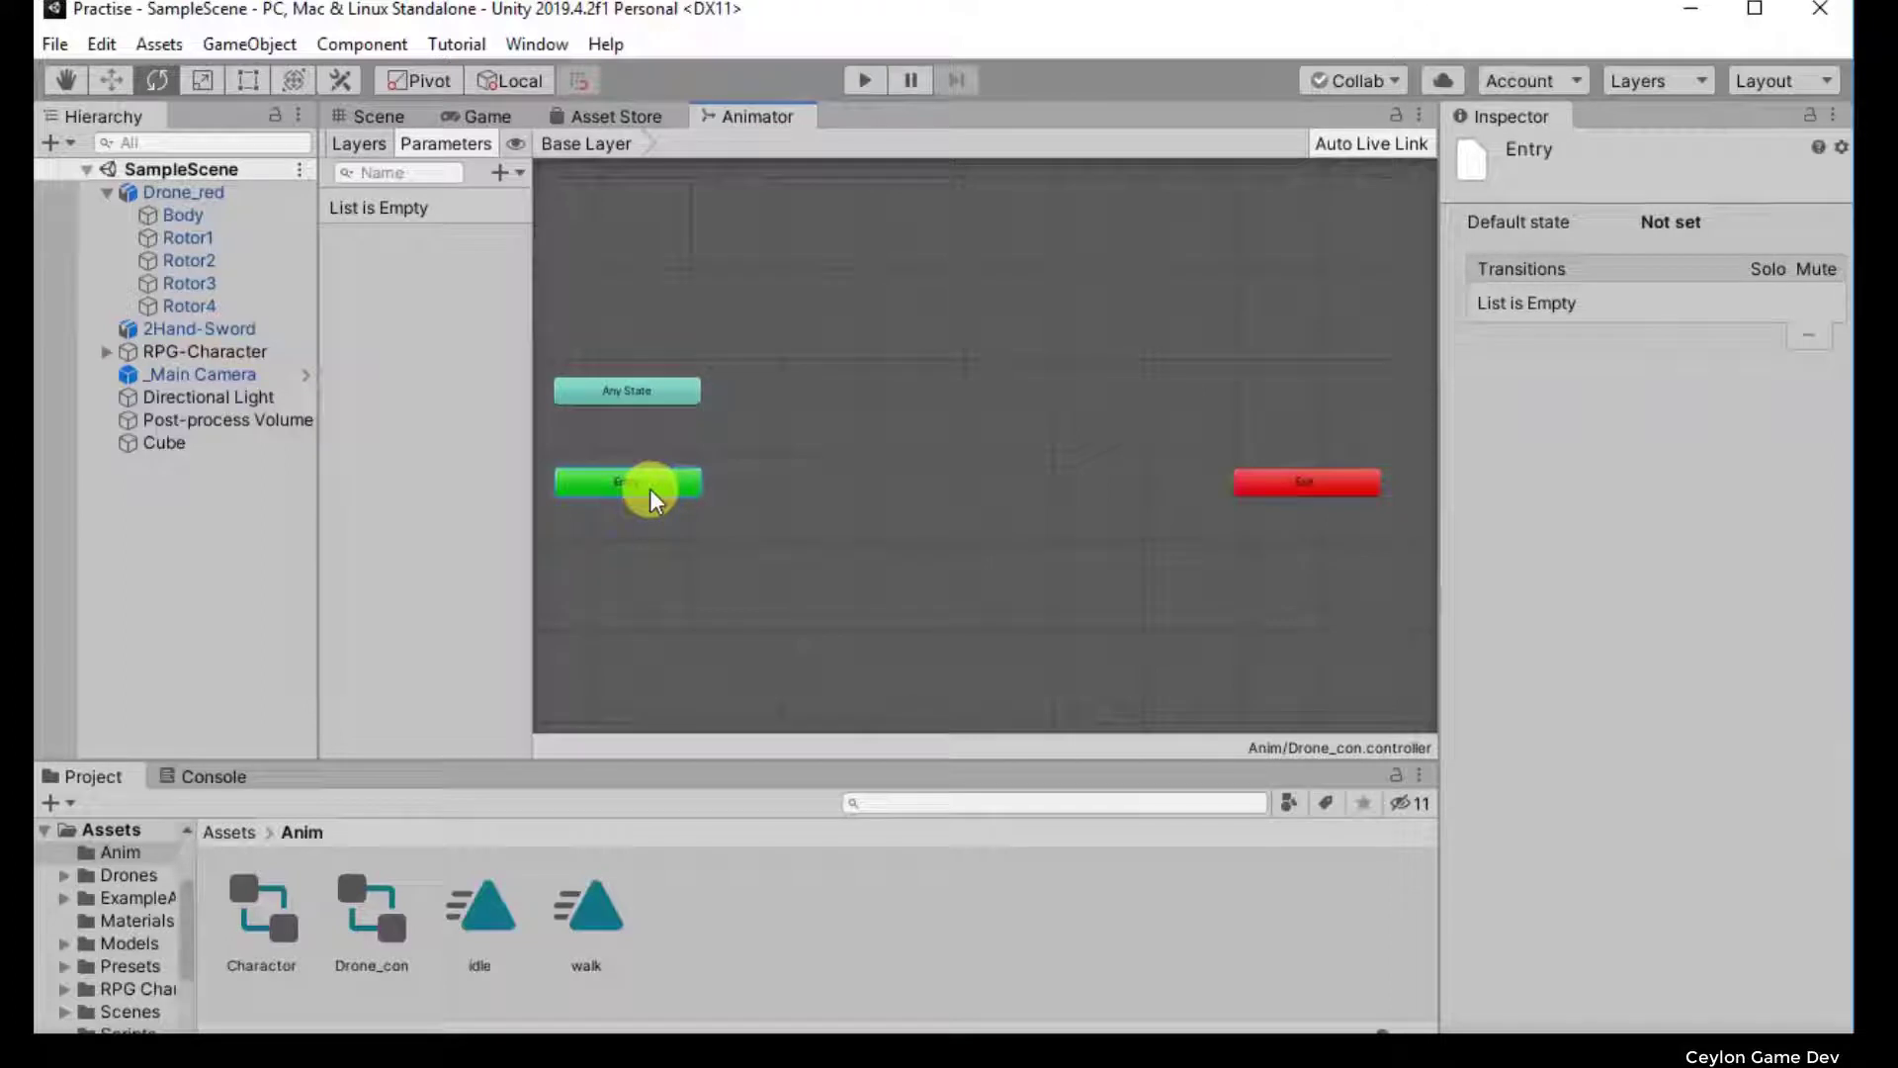
click(1295, 478)
click(634, 474)
click(1246, 484)
click(636, 480)
click(1229, 492)
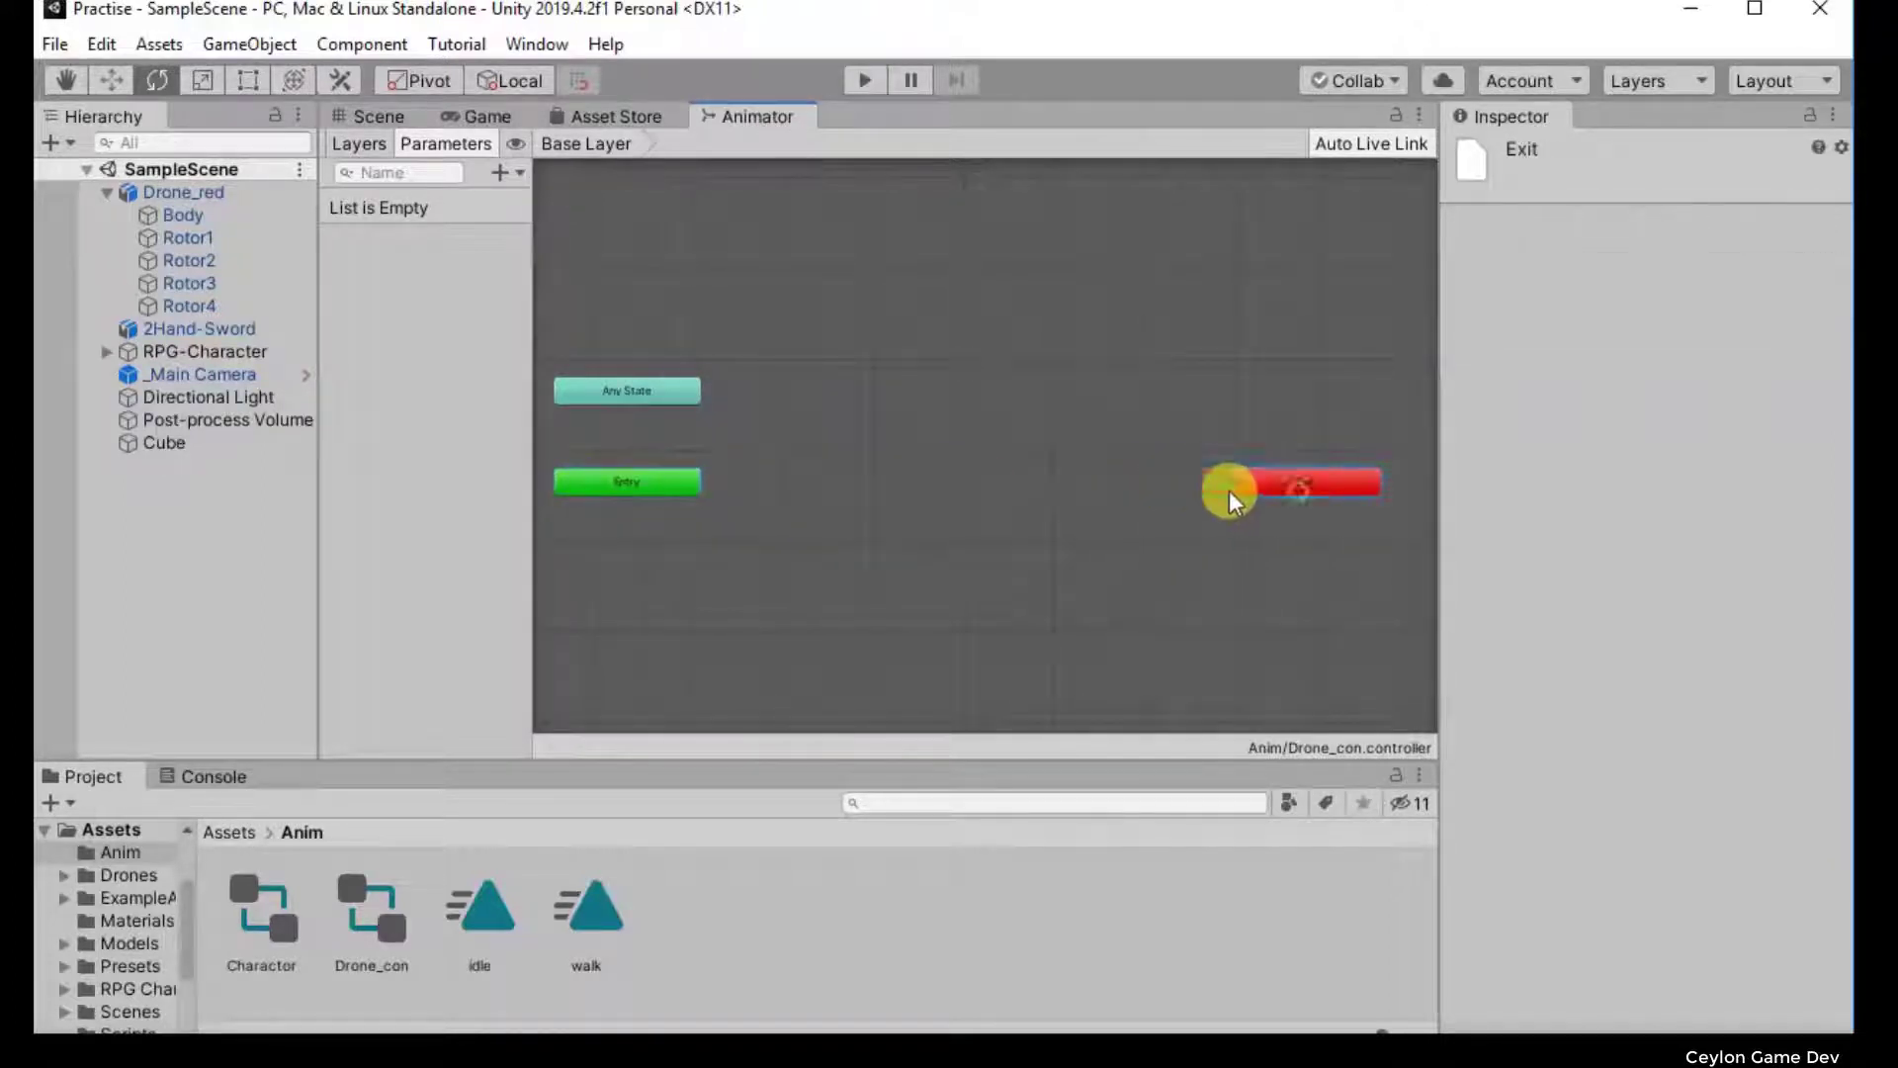
click(640, 483)
click(1324, 503)
click(840, 496)
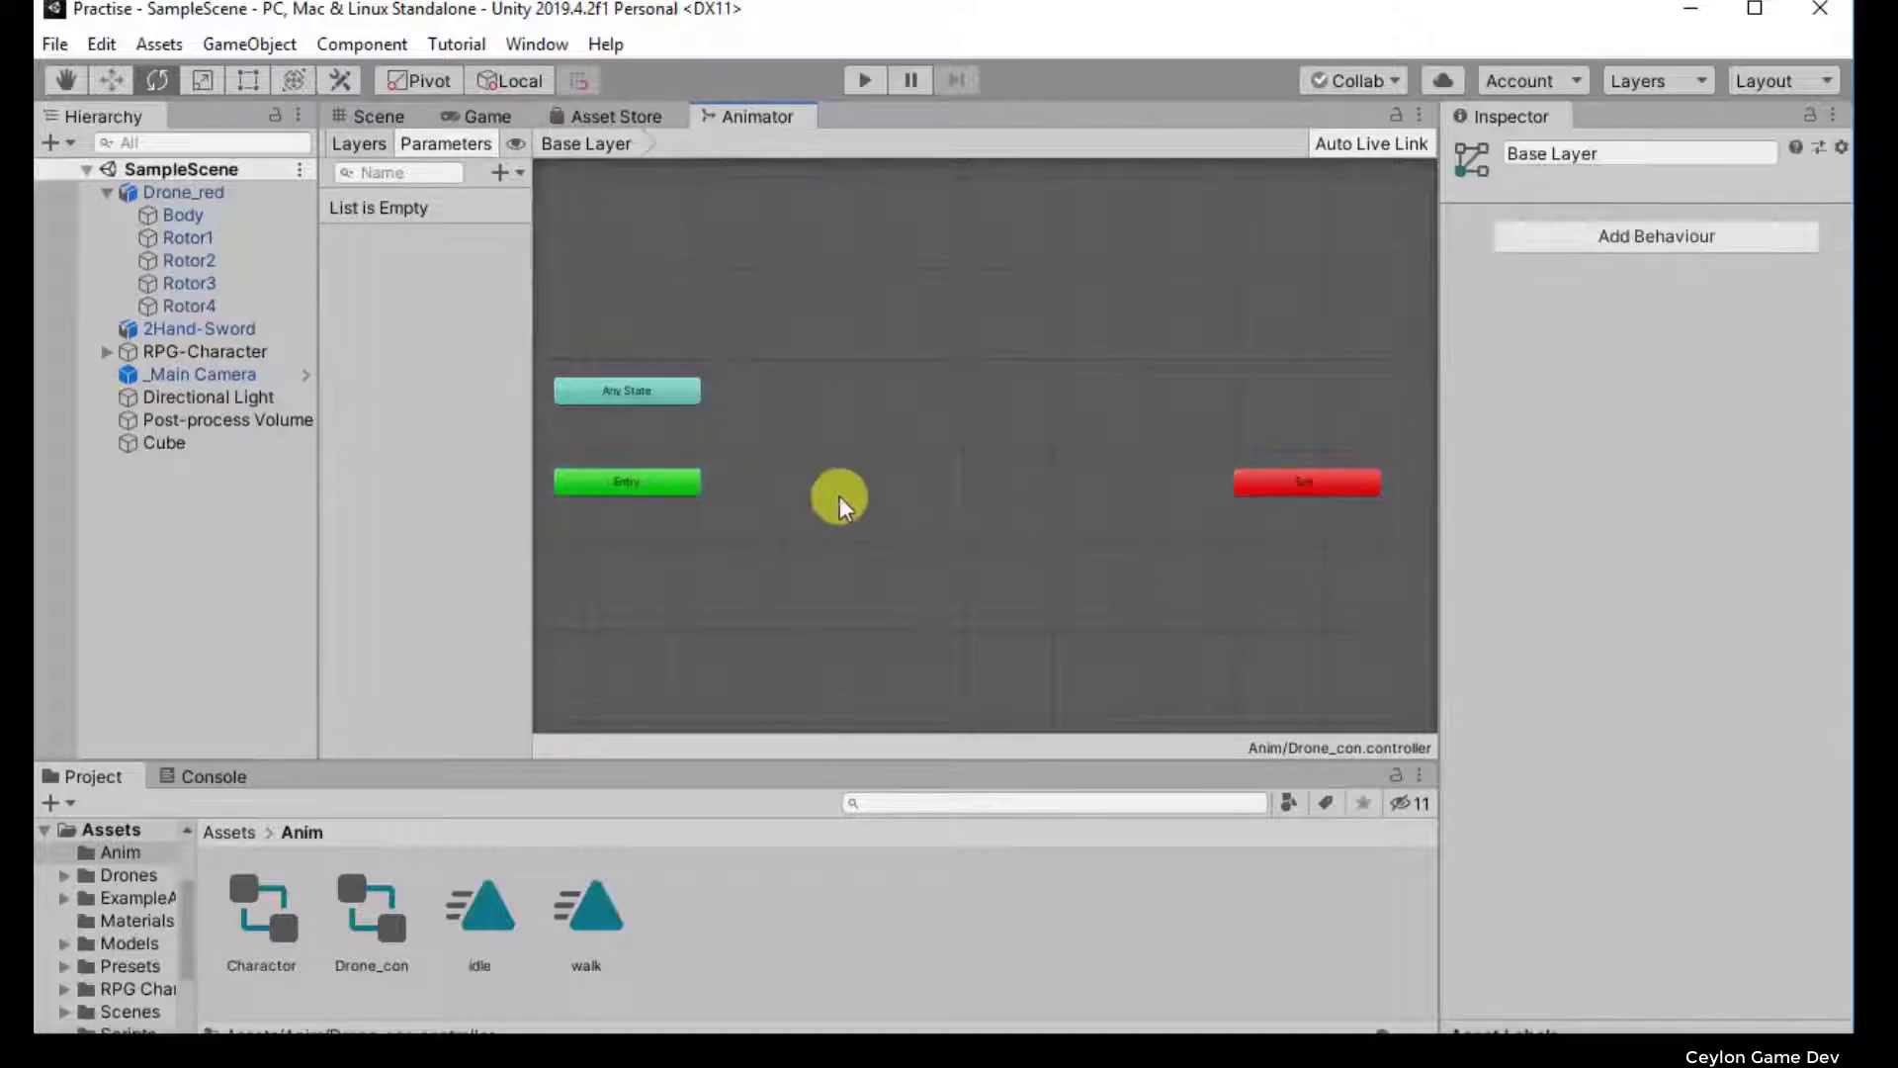
click(610, 483)
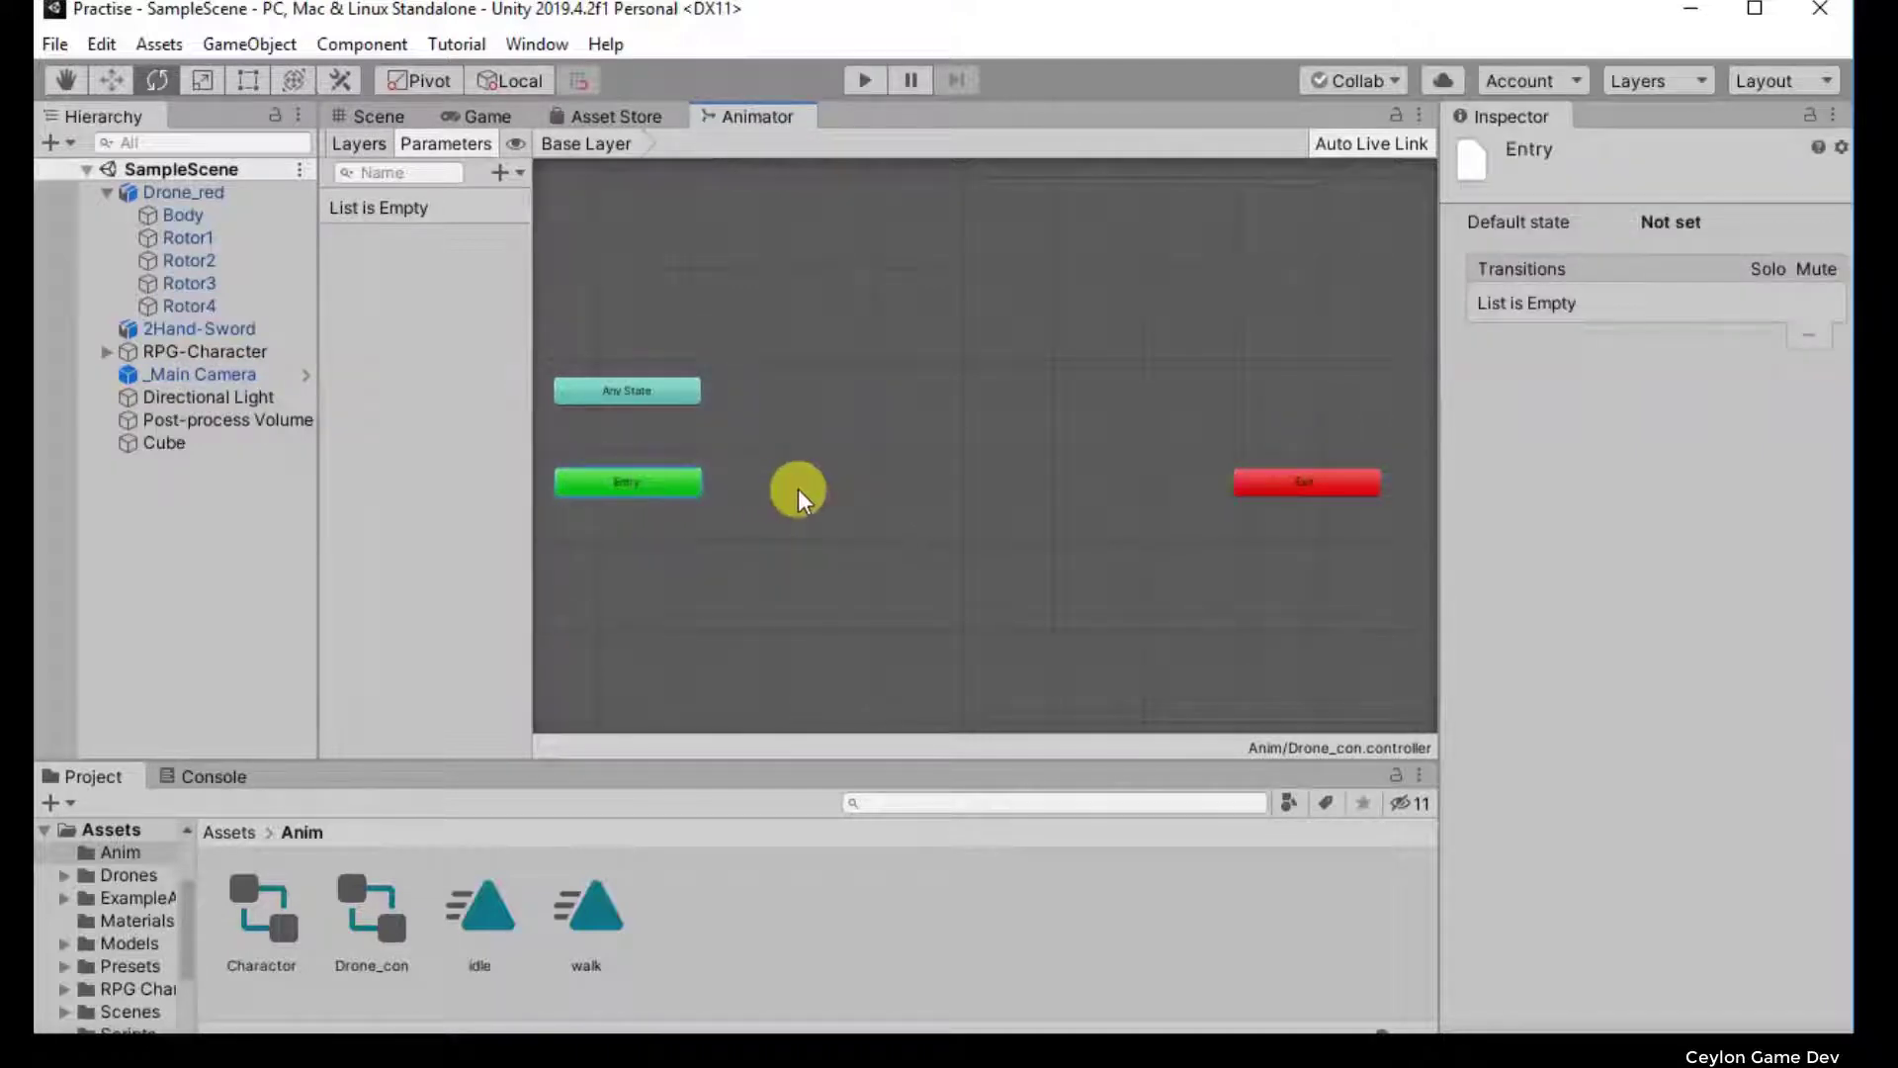
click(767, 471)
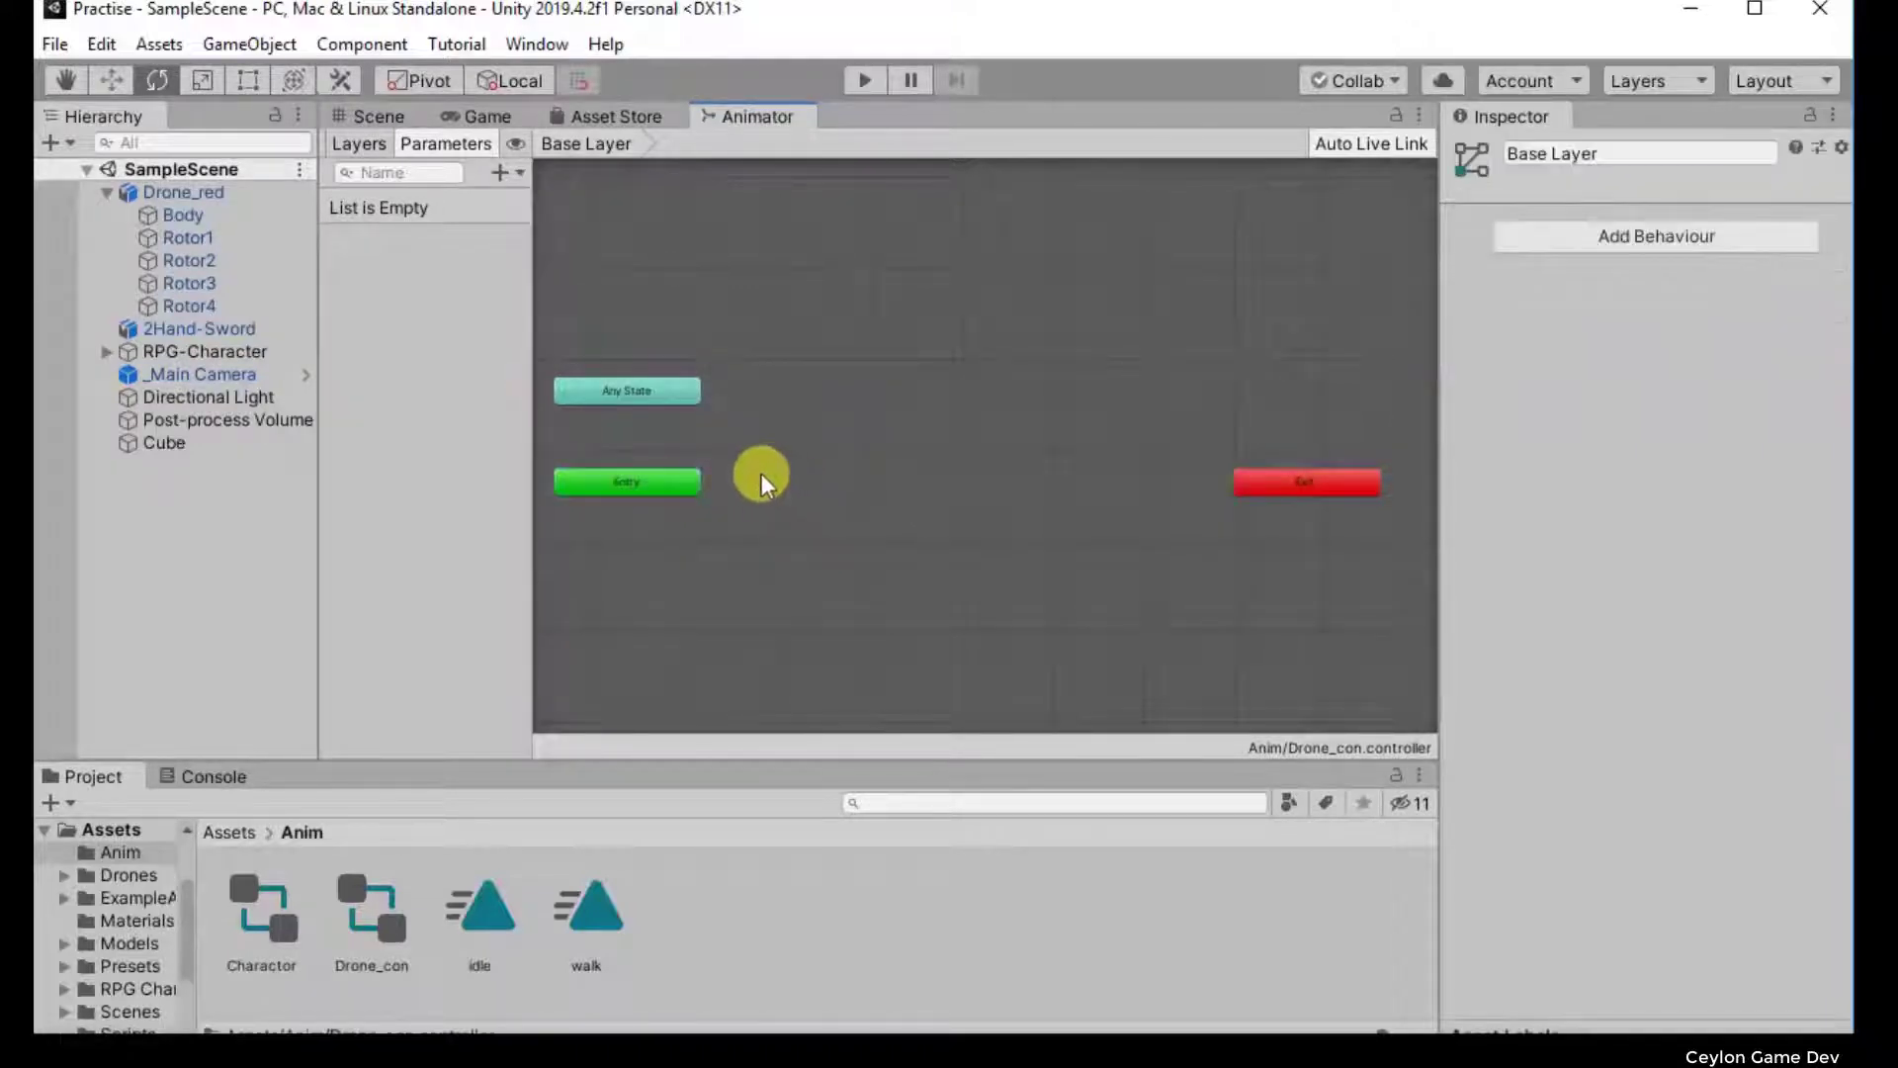
click(613, 491)
Step: Nudge the Entry node slightly right, clear the graph selection, and view the idle clip
drag(613, 495, 668, 503)
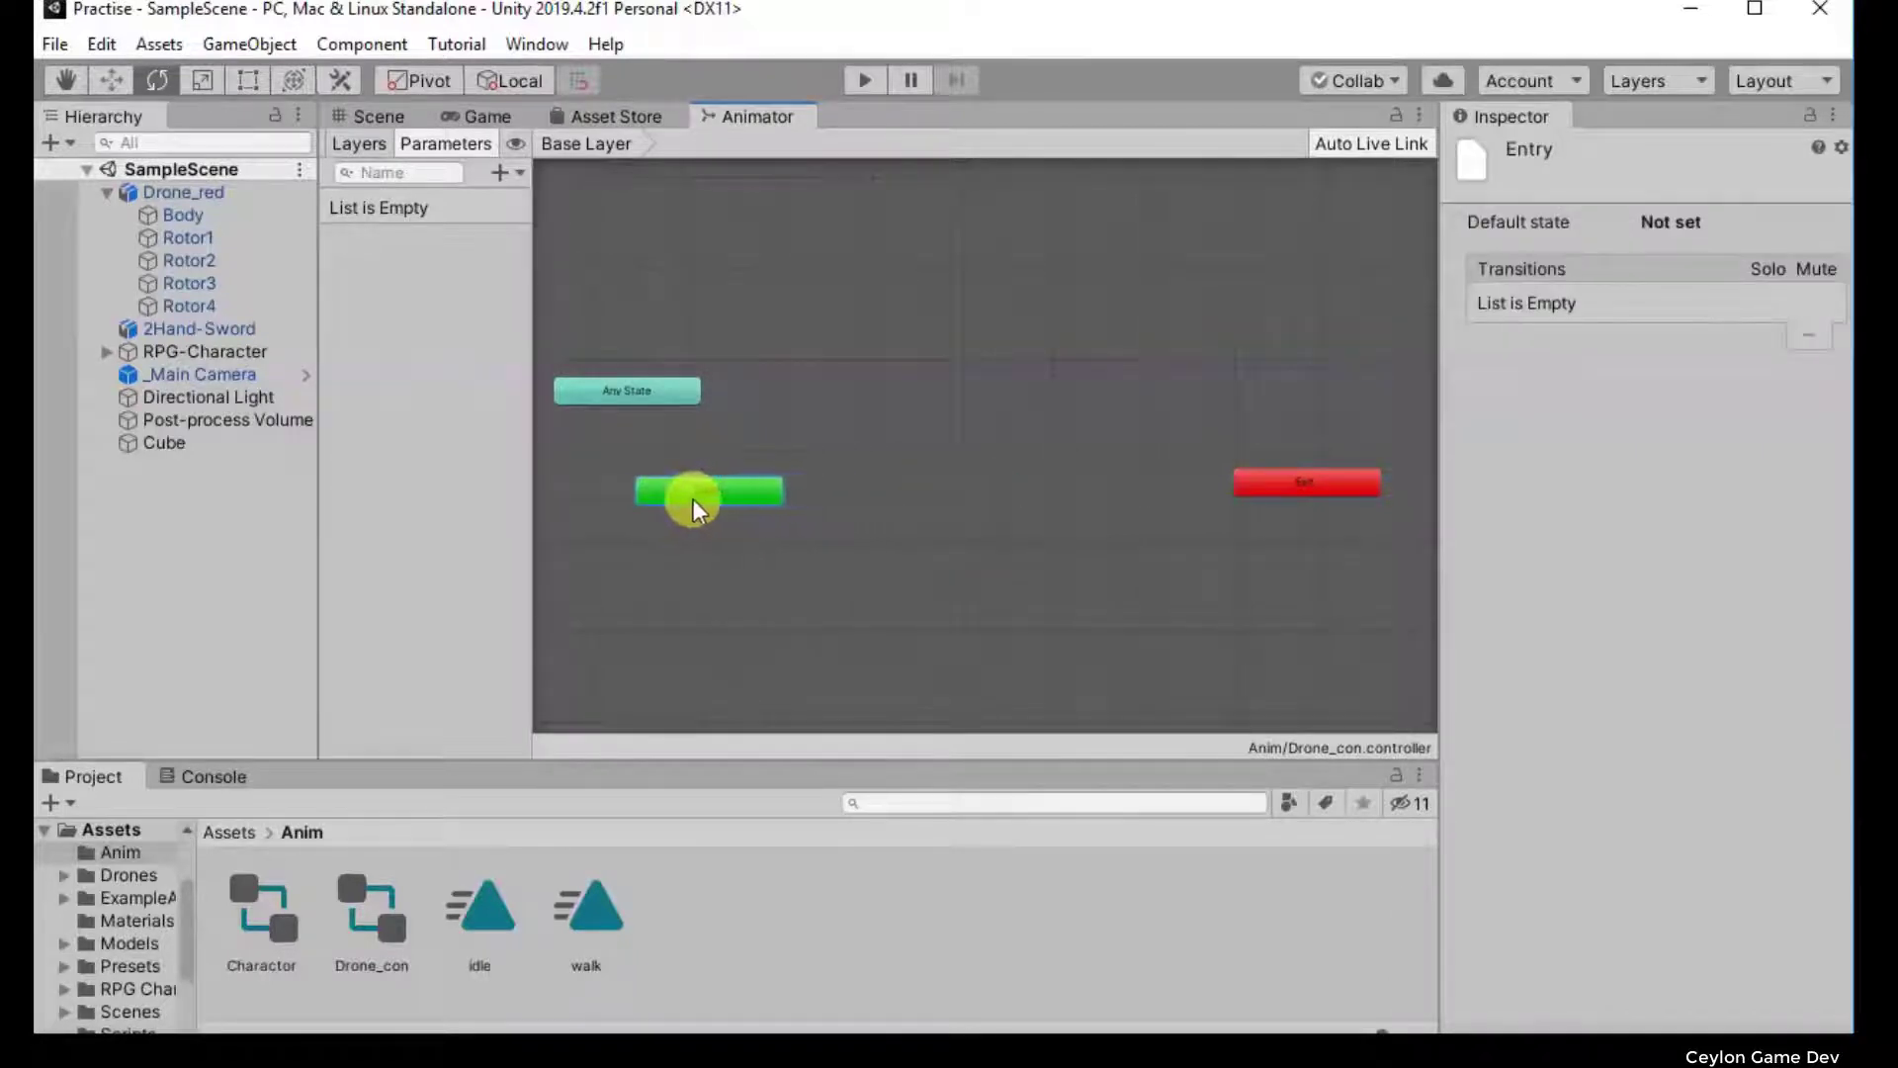
click(1254, 488)
click(902, 488)
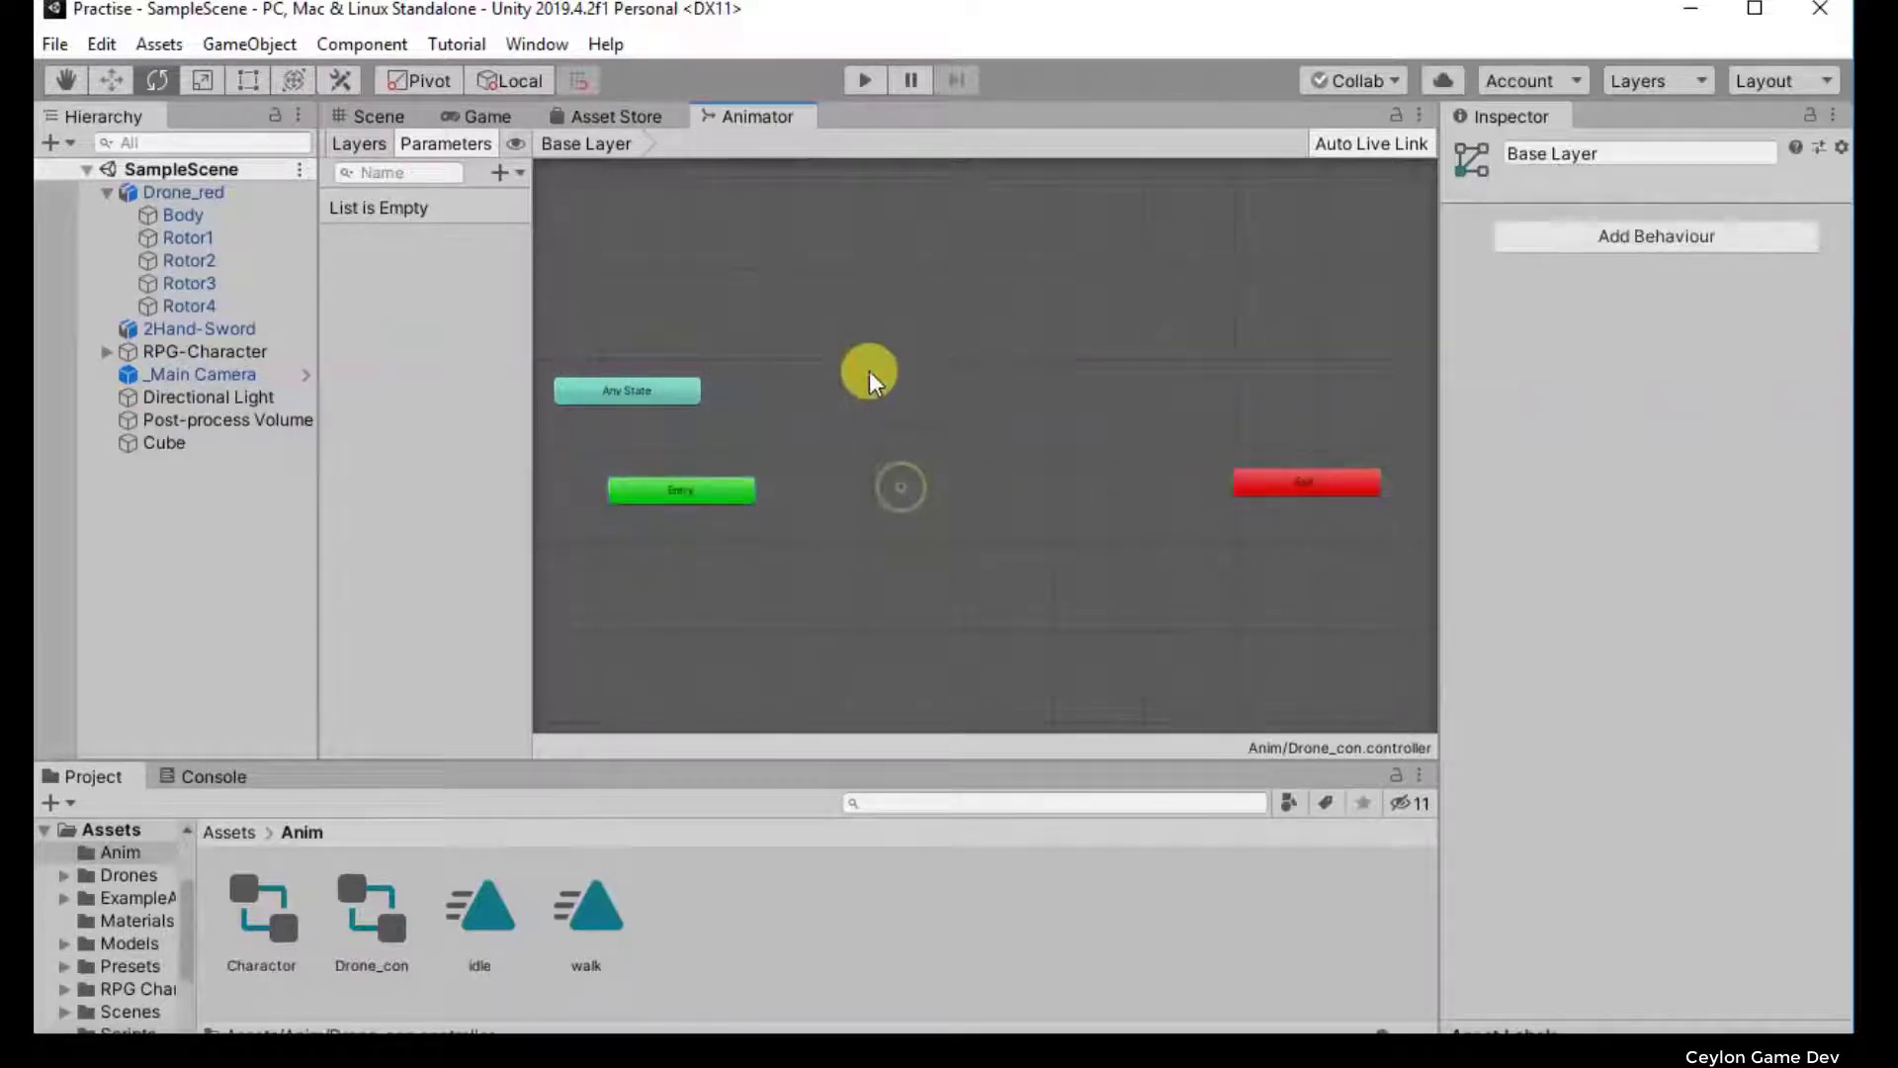
mouse_move(889, 375)
mouse_down()
mouse_move(1120, 422)
mouse_move(1050, 499)
mouse_up()
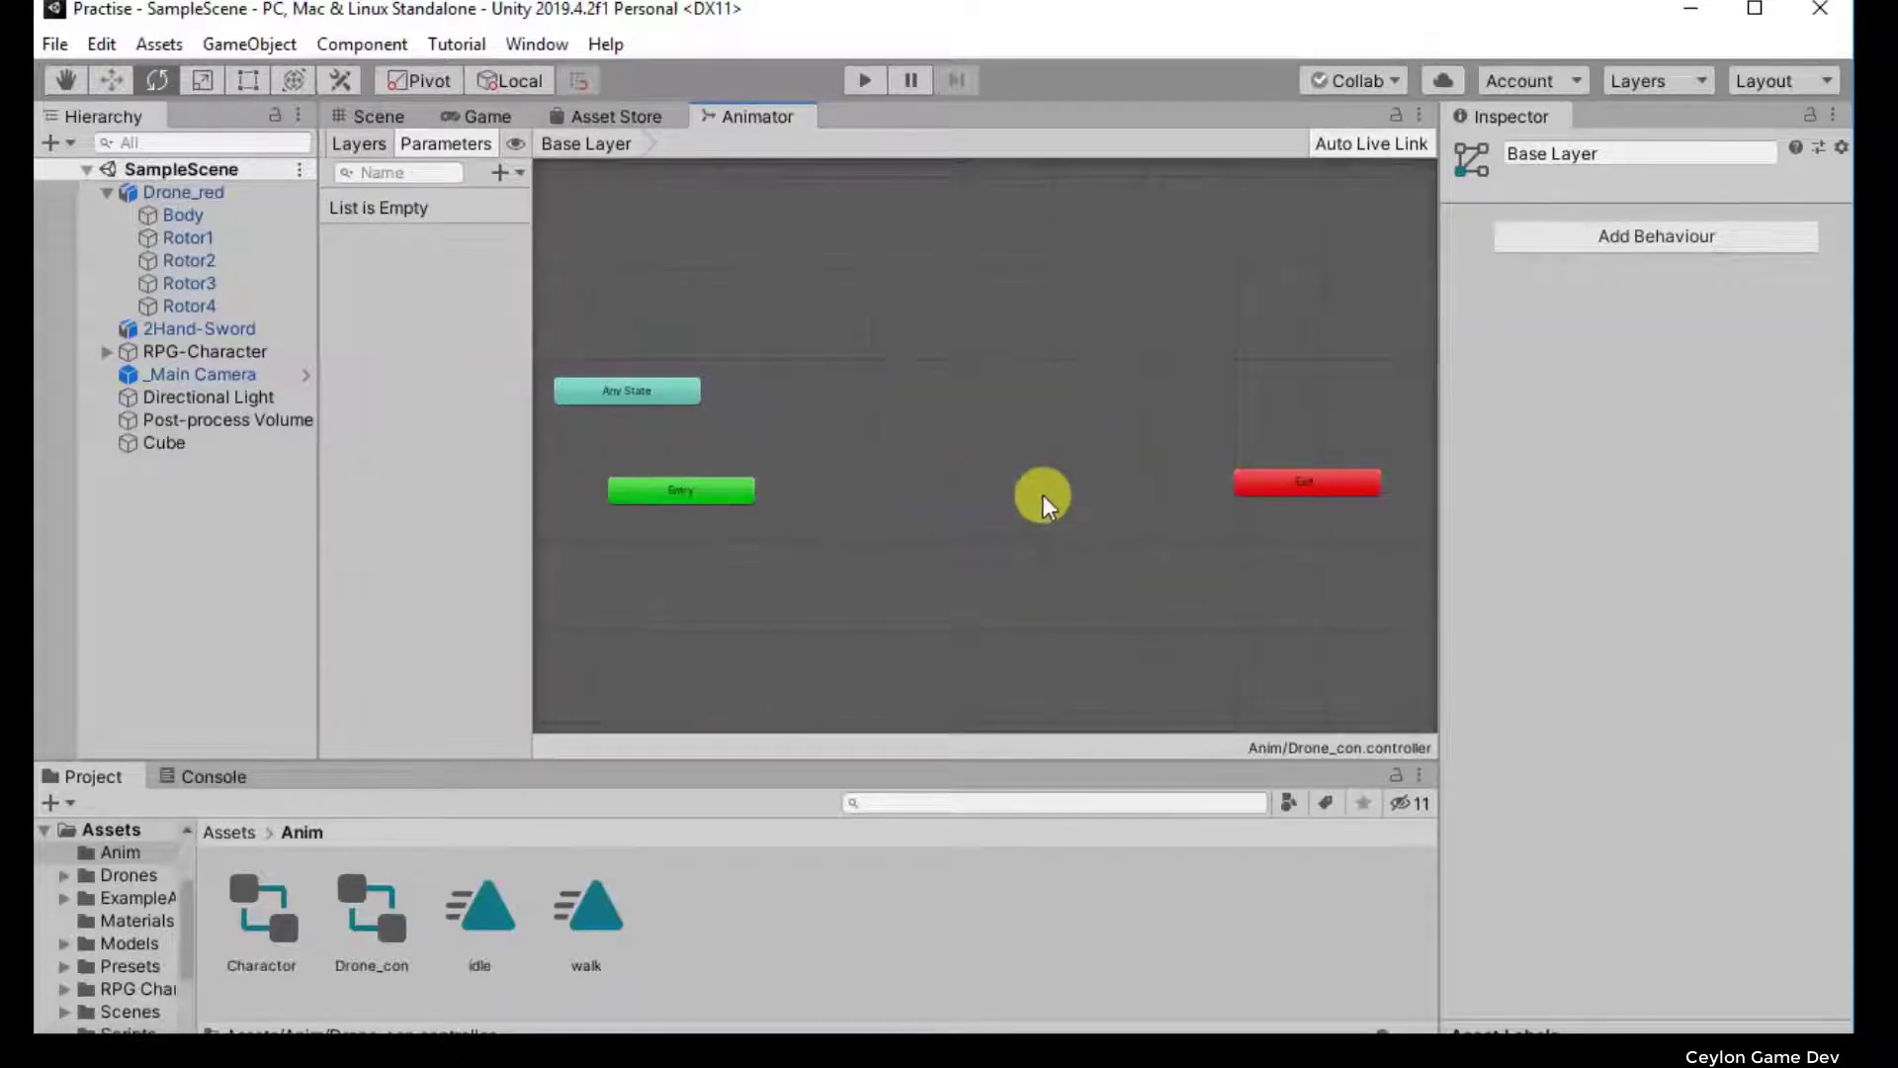
drag(839, 300, 1138, 663)
drag(895, 407, 1110, 660)
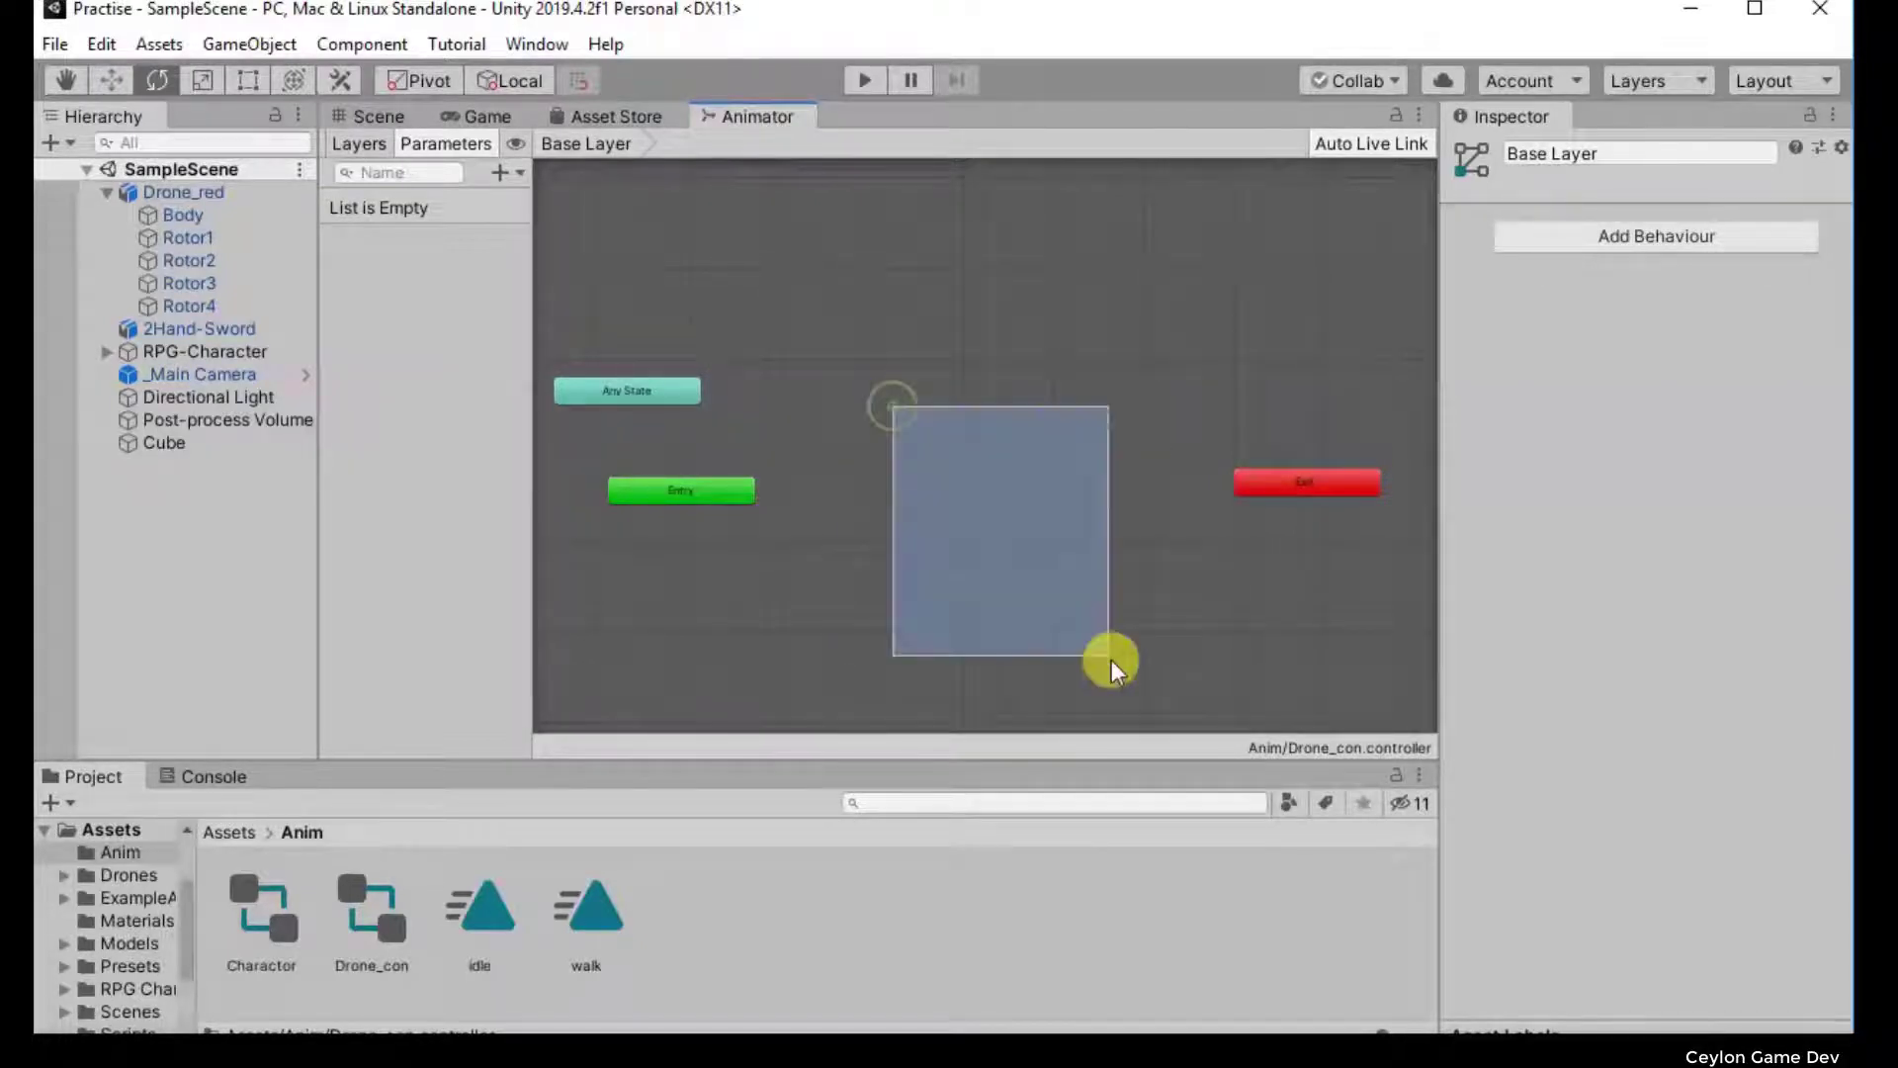
drag(822, 300, 1104, 657)
click(491, 894)
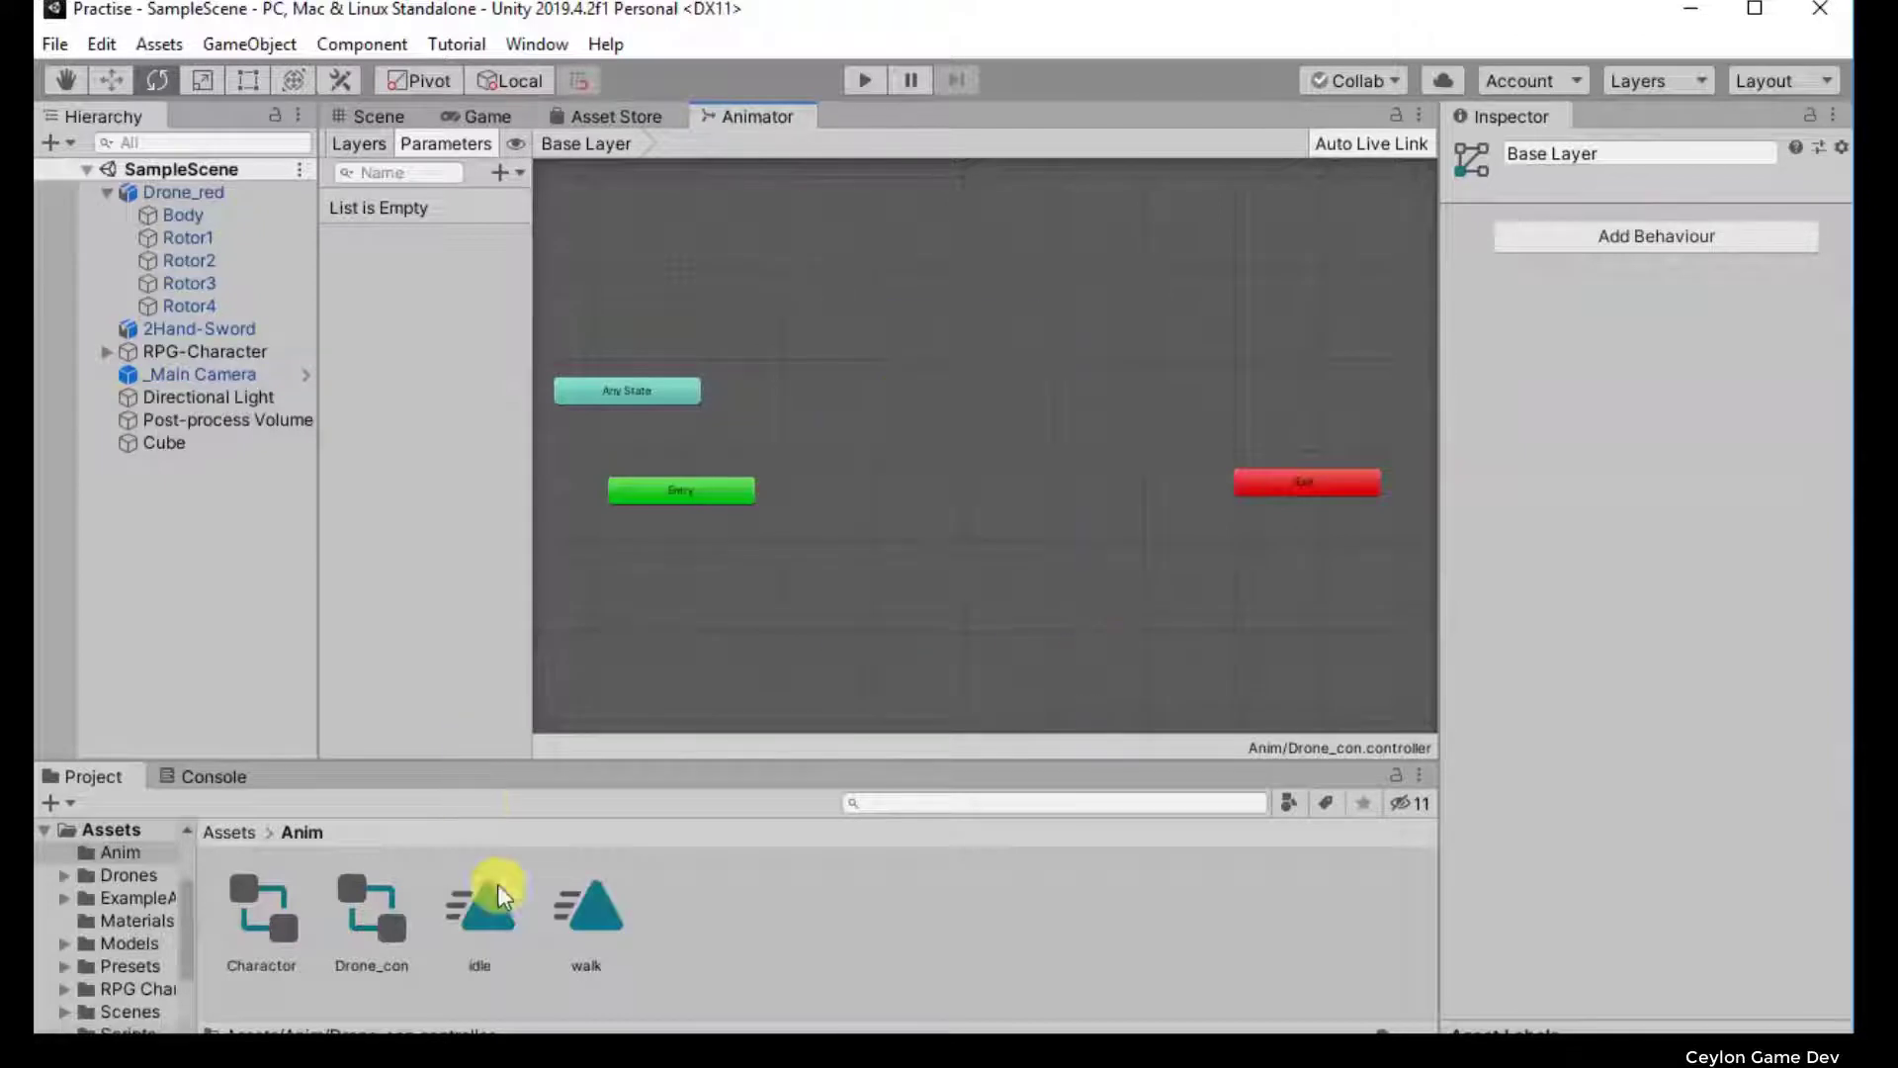
click(580, 907)
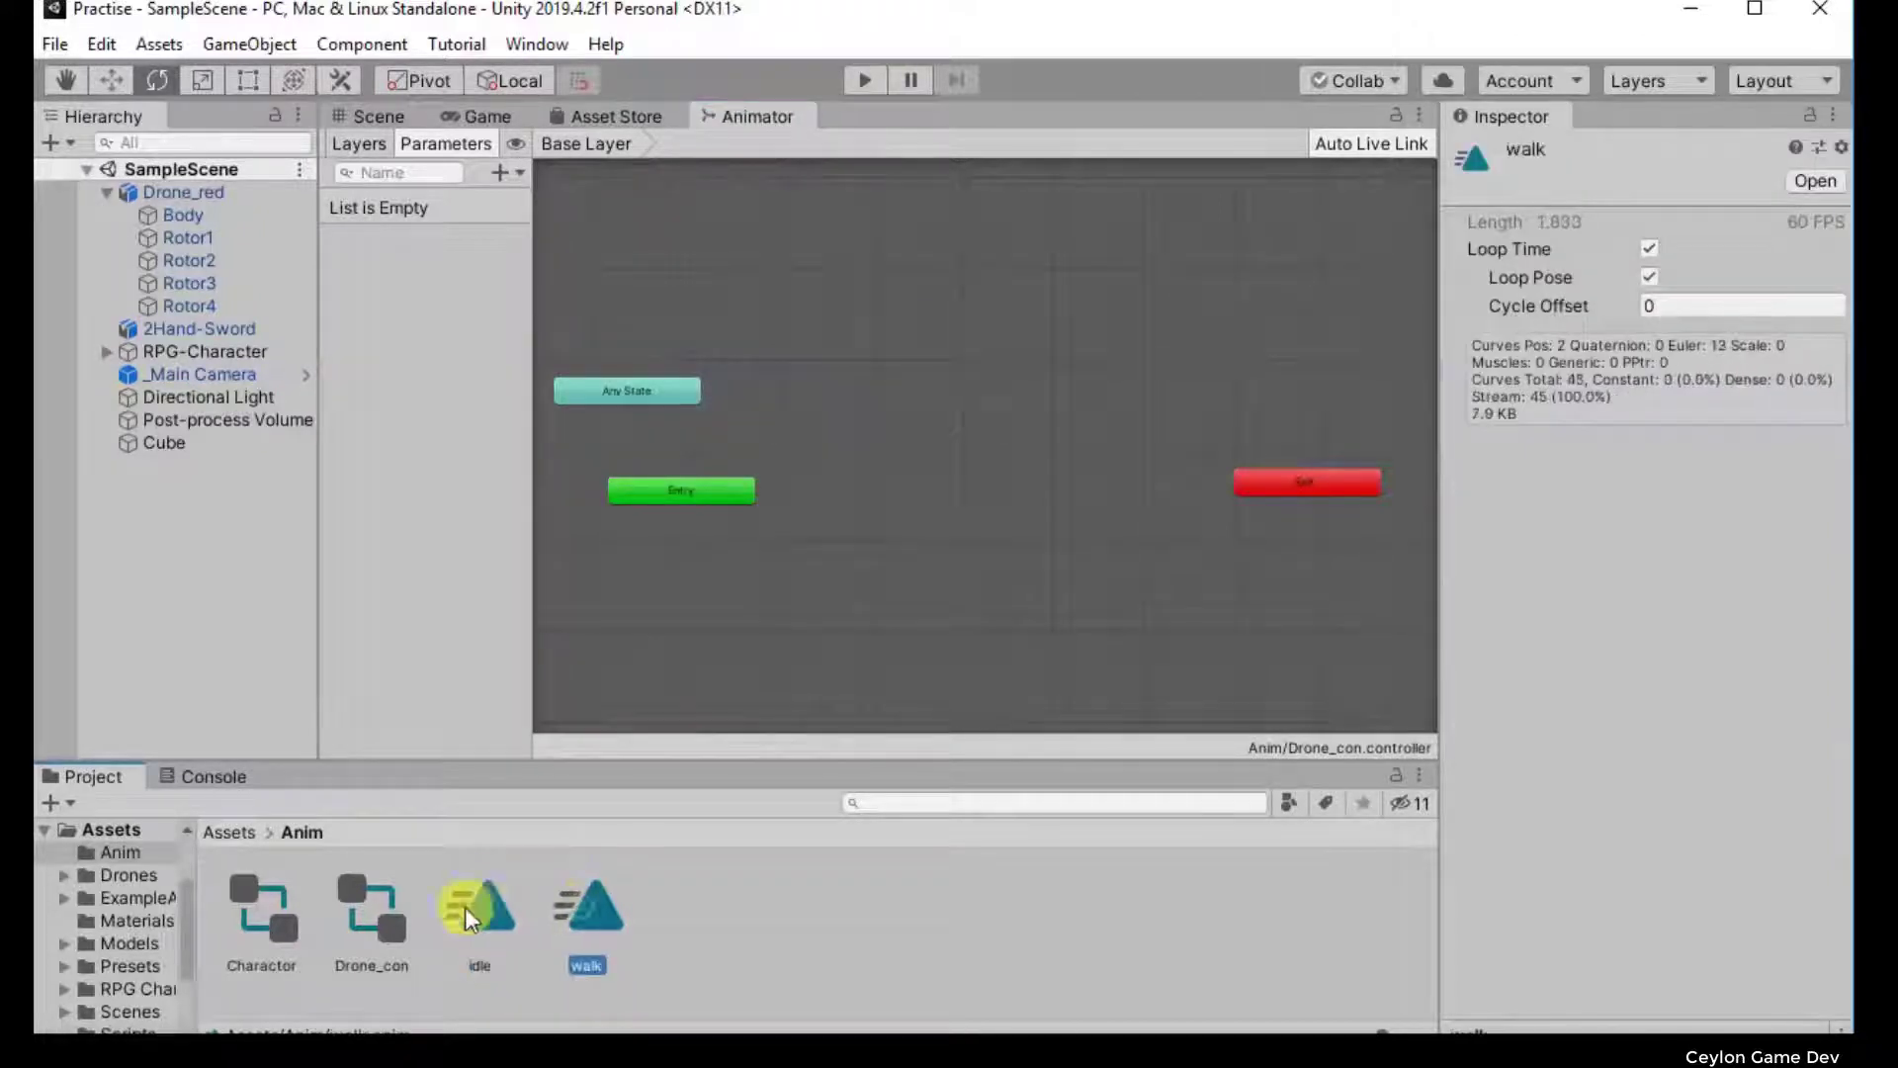
click(464, 906)
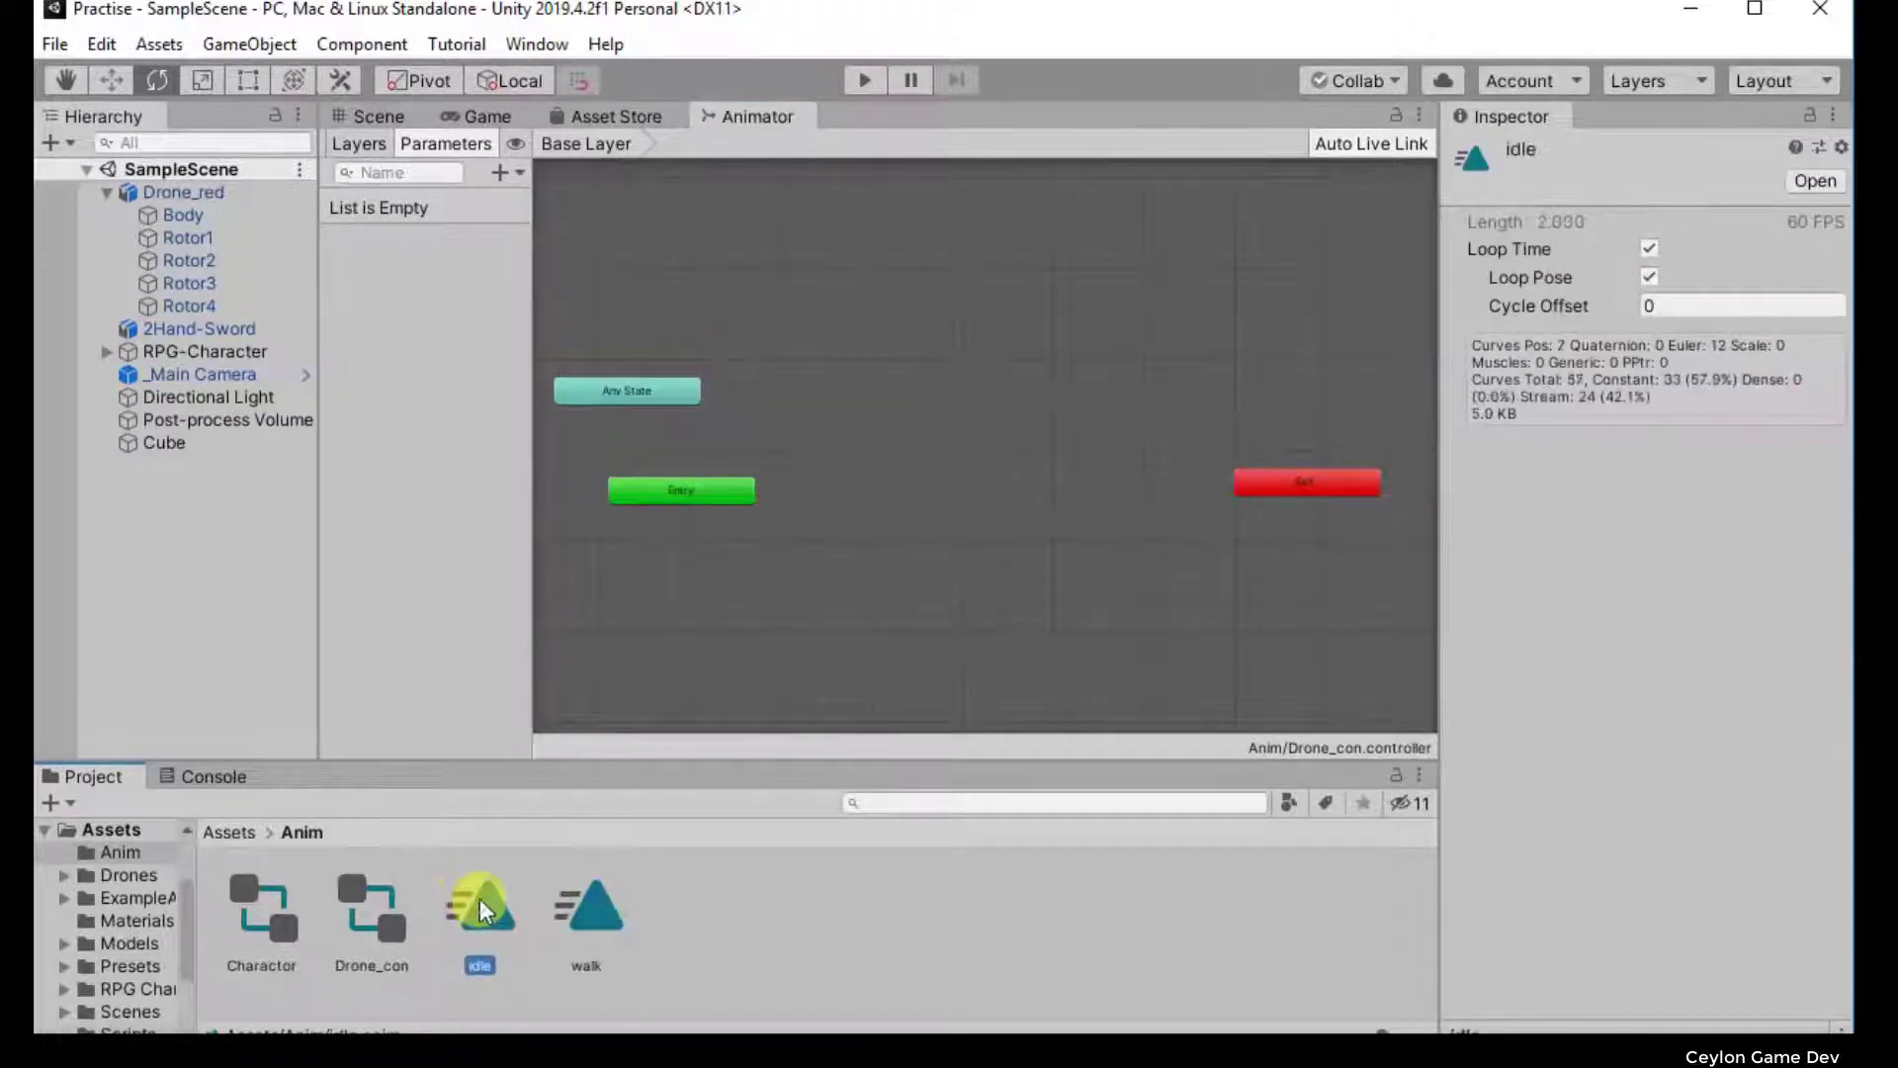
mouse_move(482, 910)
mouse_down()
mouse_move(856, 524)
mouse_move(858, 365)
mouse_move(901, 395)
mouse_up()
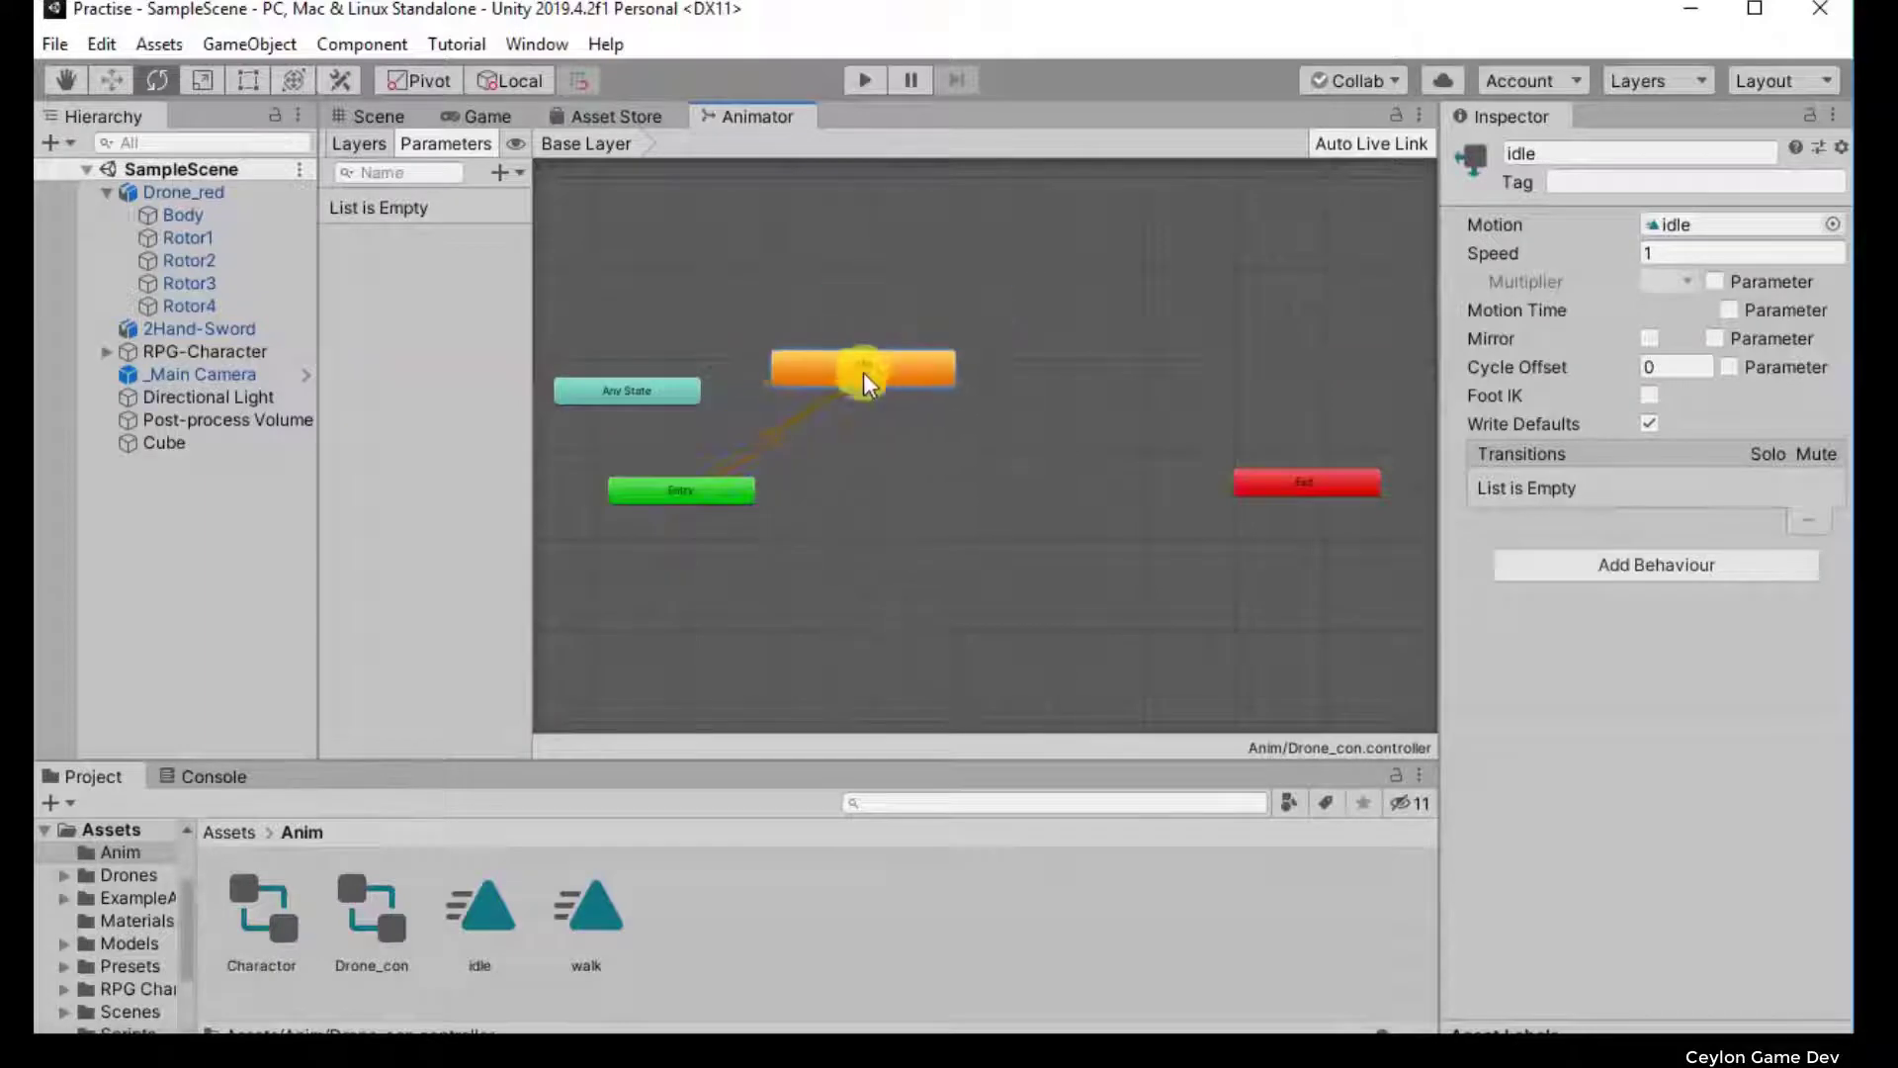
right_click(904, 373)
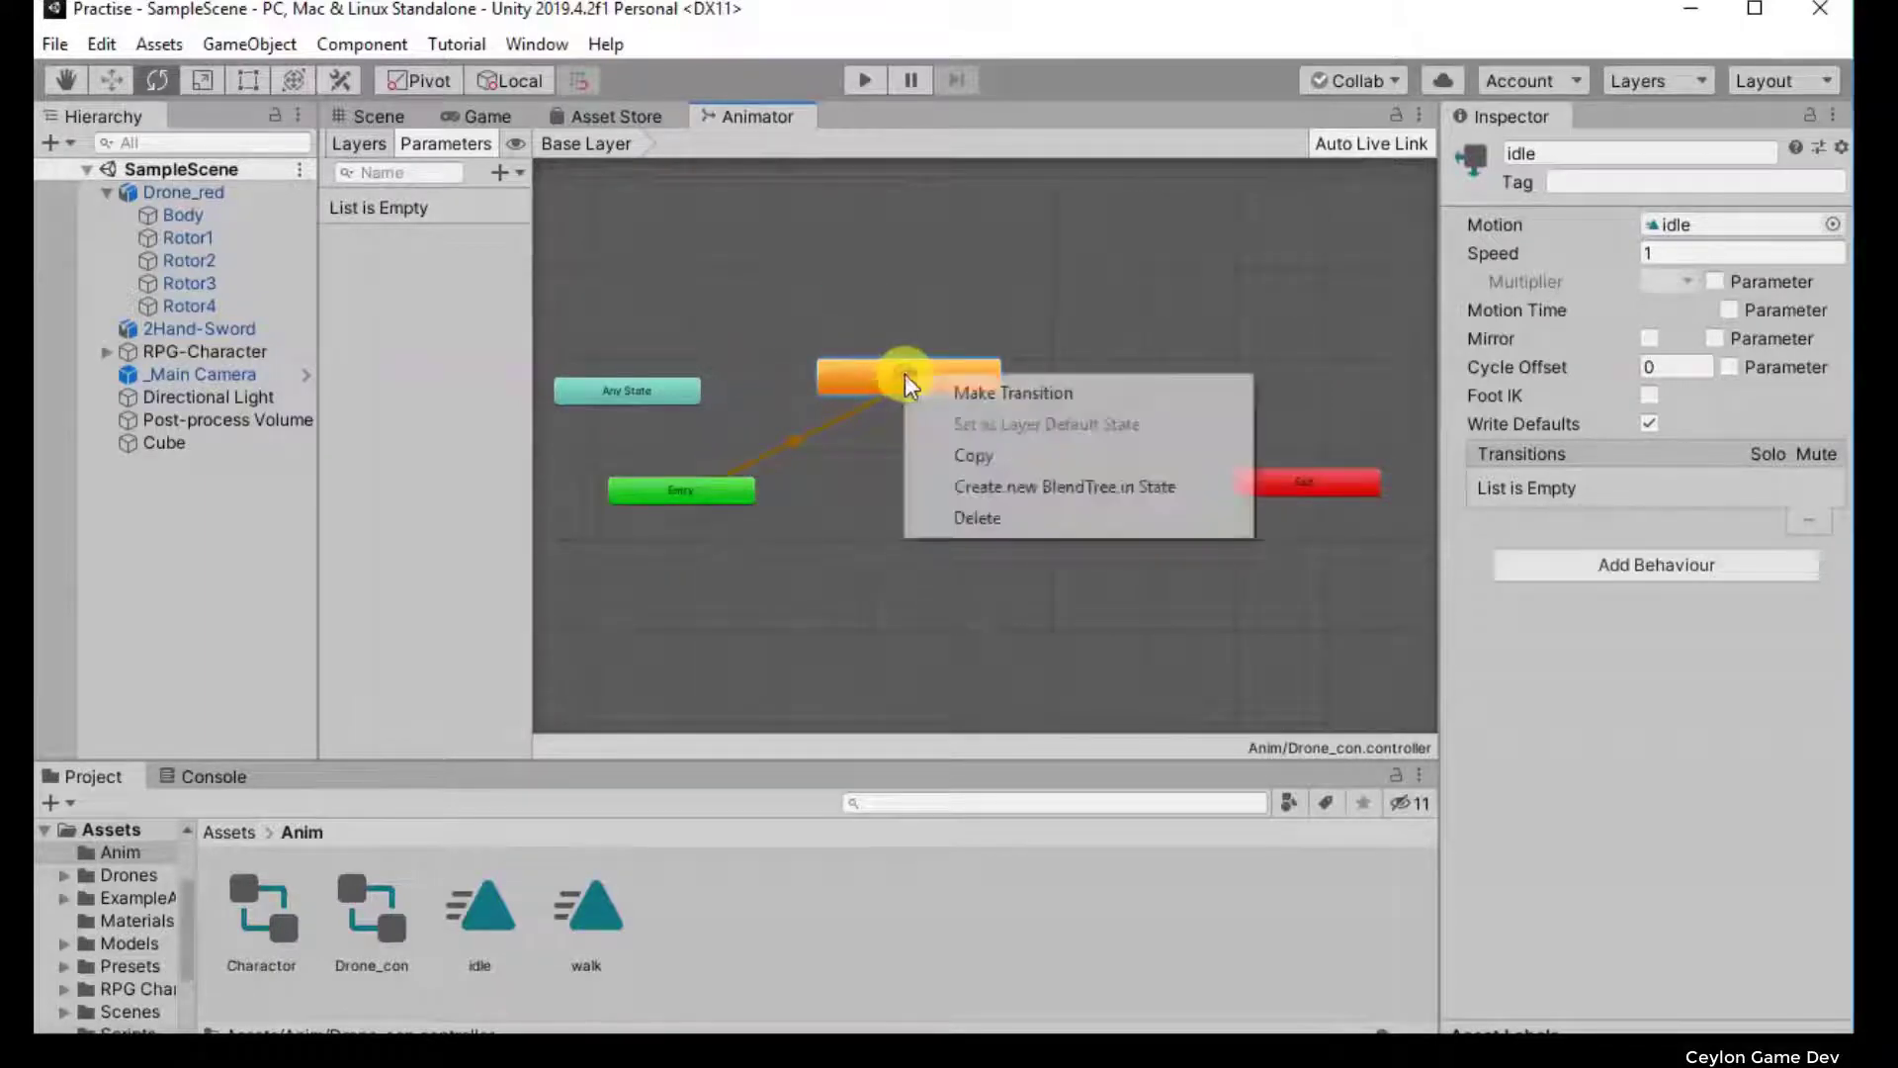
click(856, 371)
double_click(856, 372)
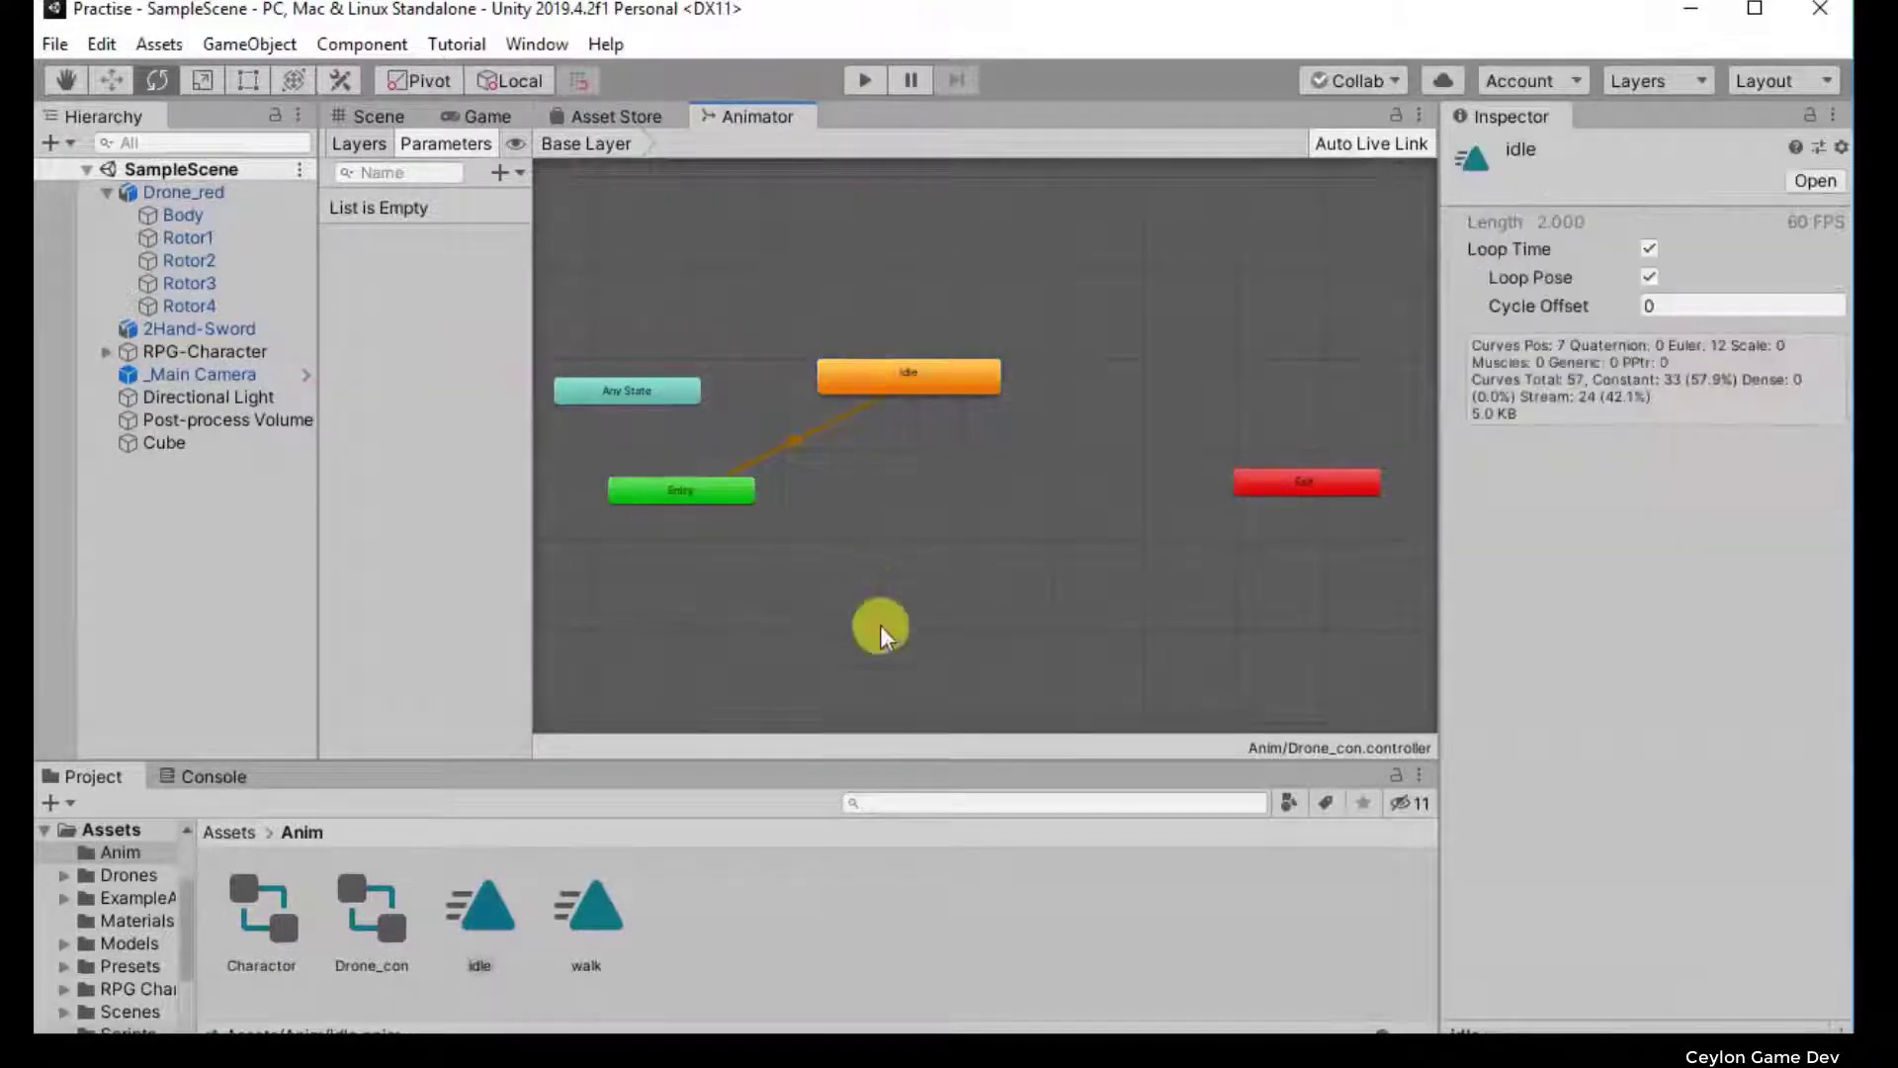
right_click(877, 624)
click(864, 537)
click(873, 355)
click(879, 361)
drag(865, 403, 864, 357)
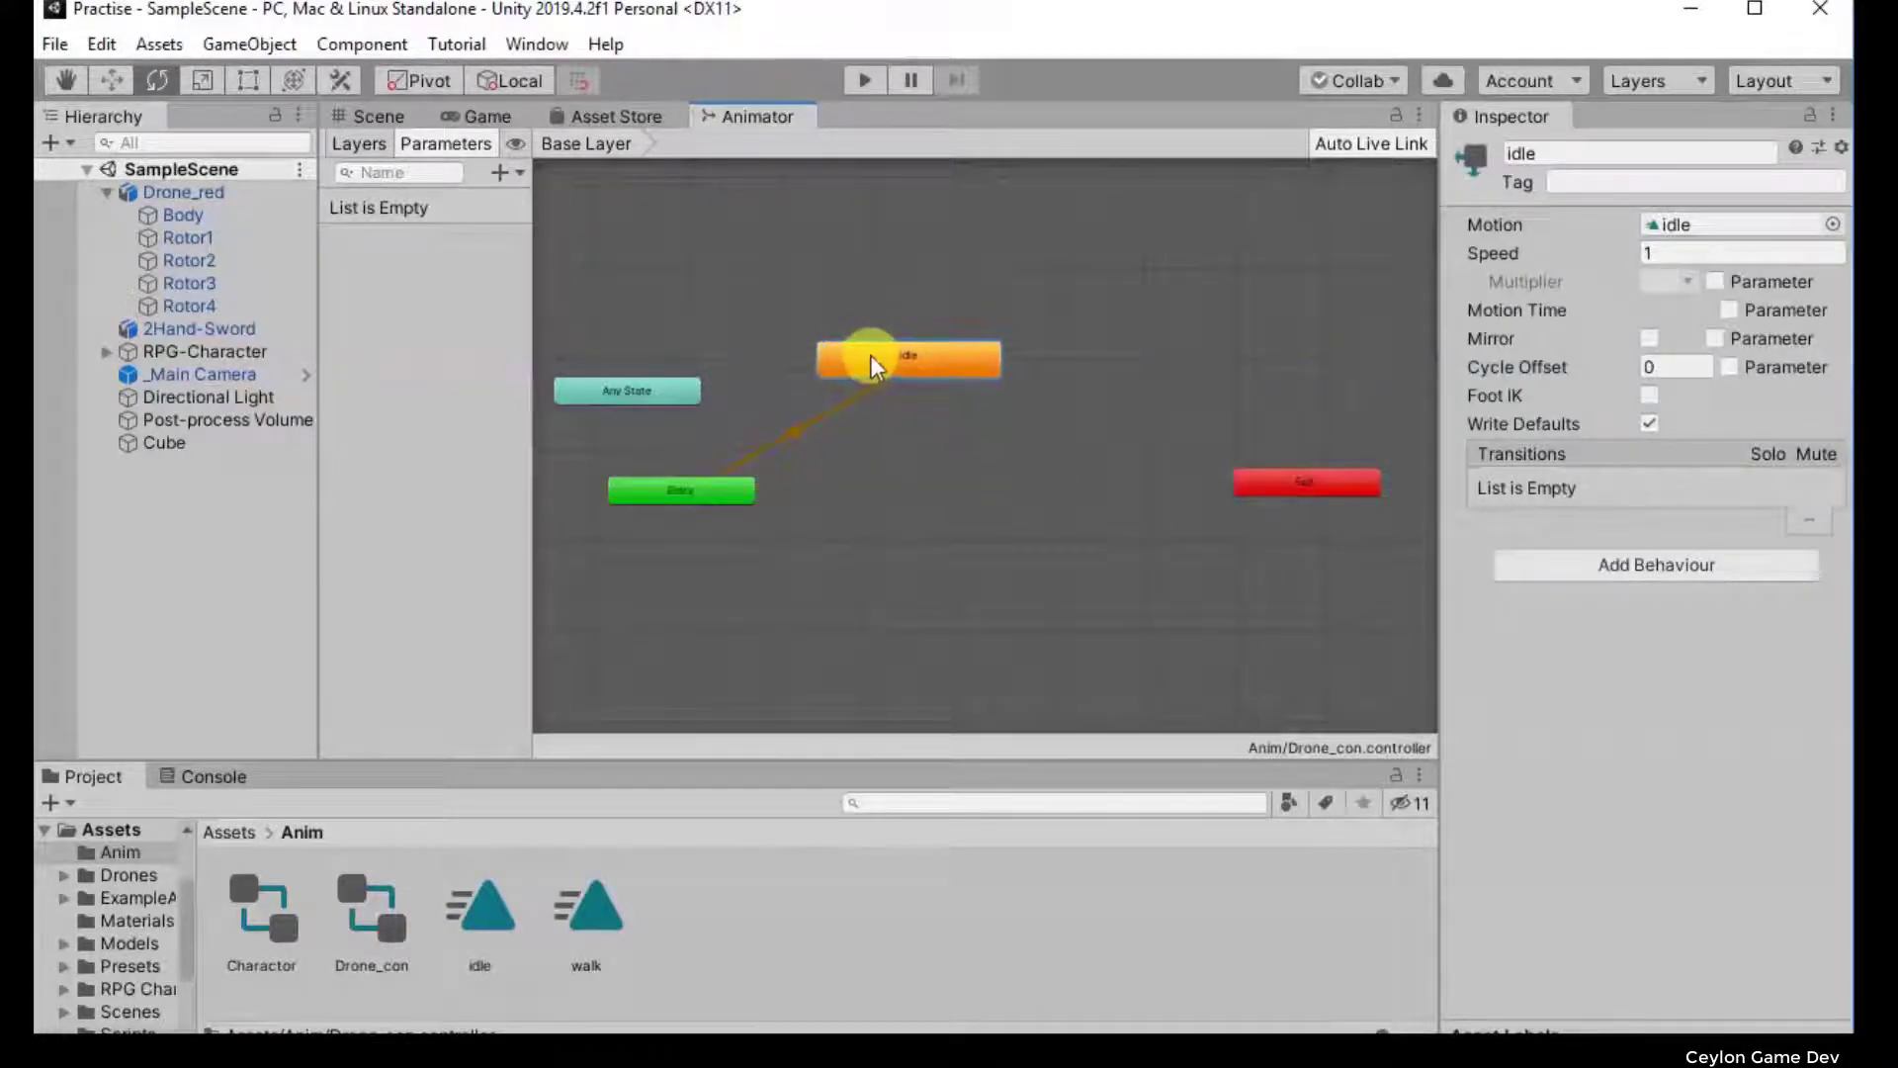
click(1701, 218)
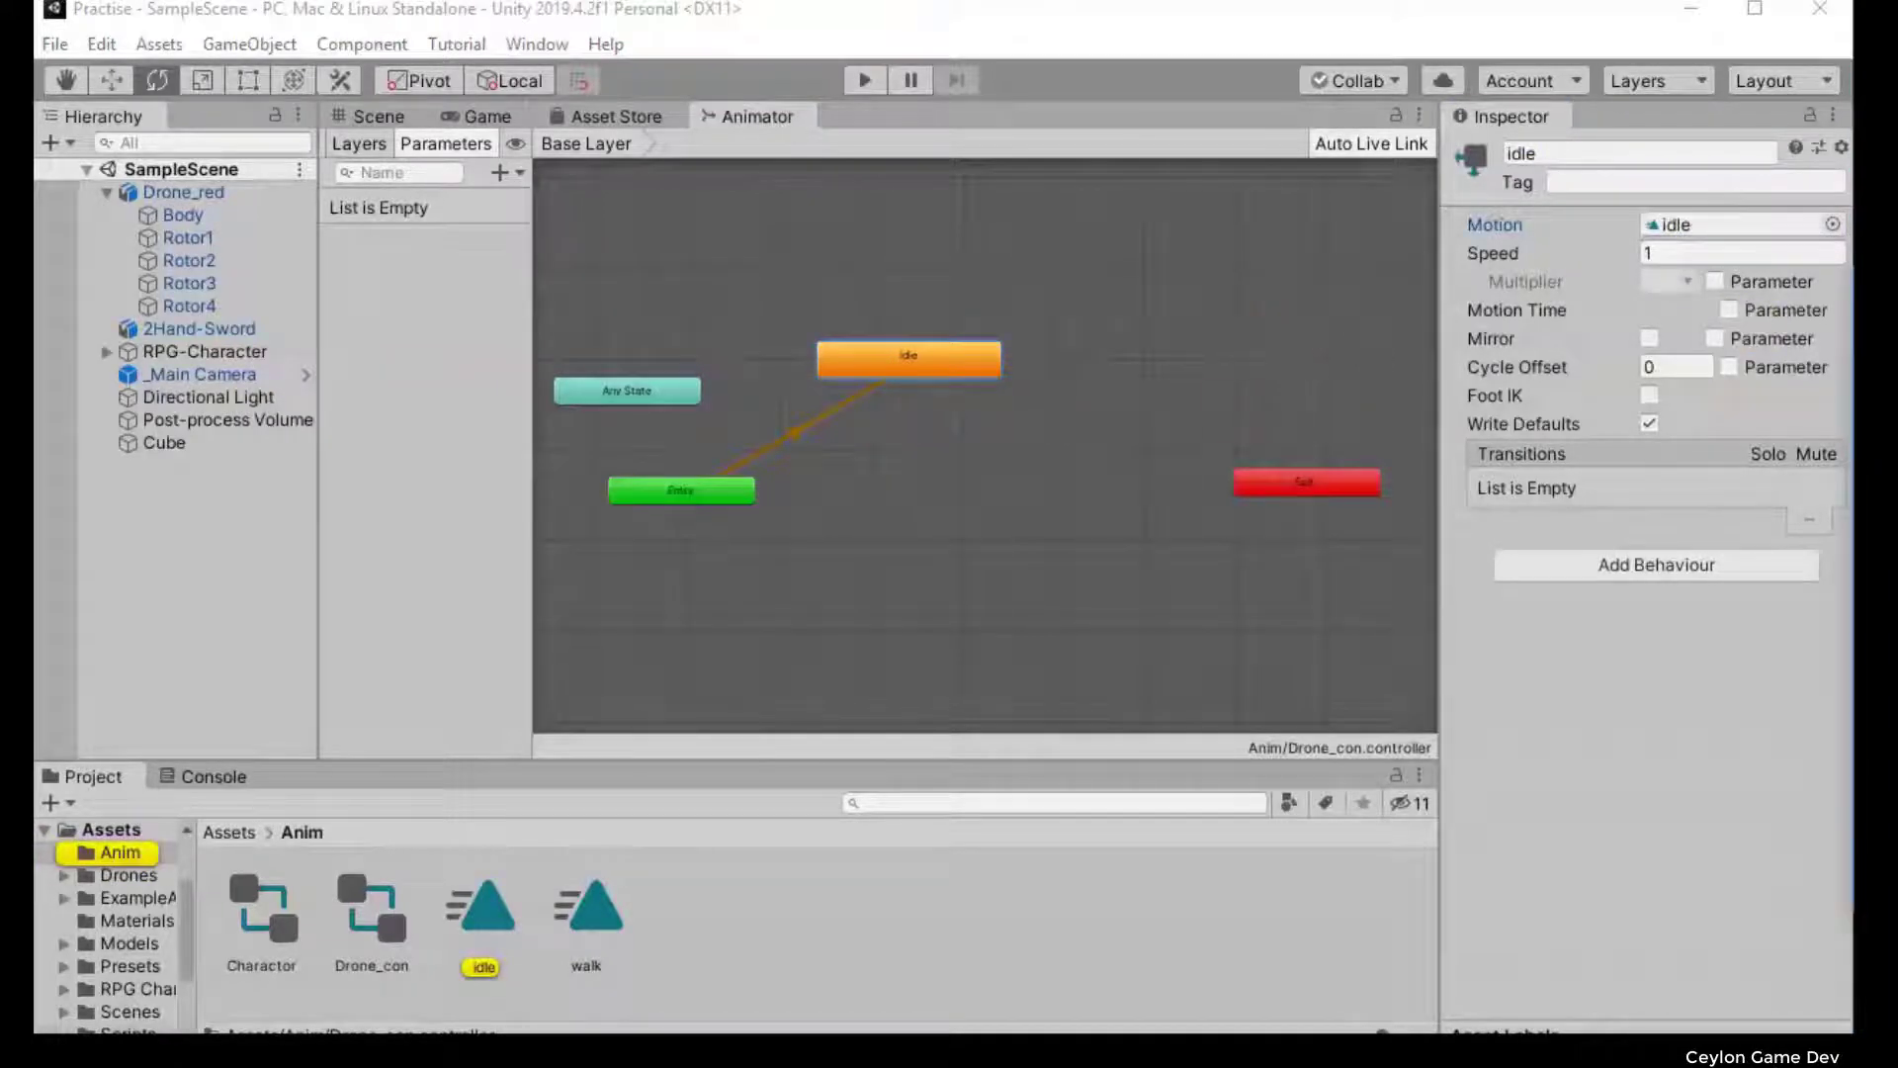
click(464, 910)
click(597, 909)
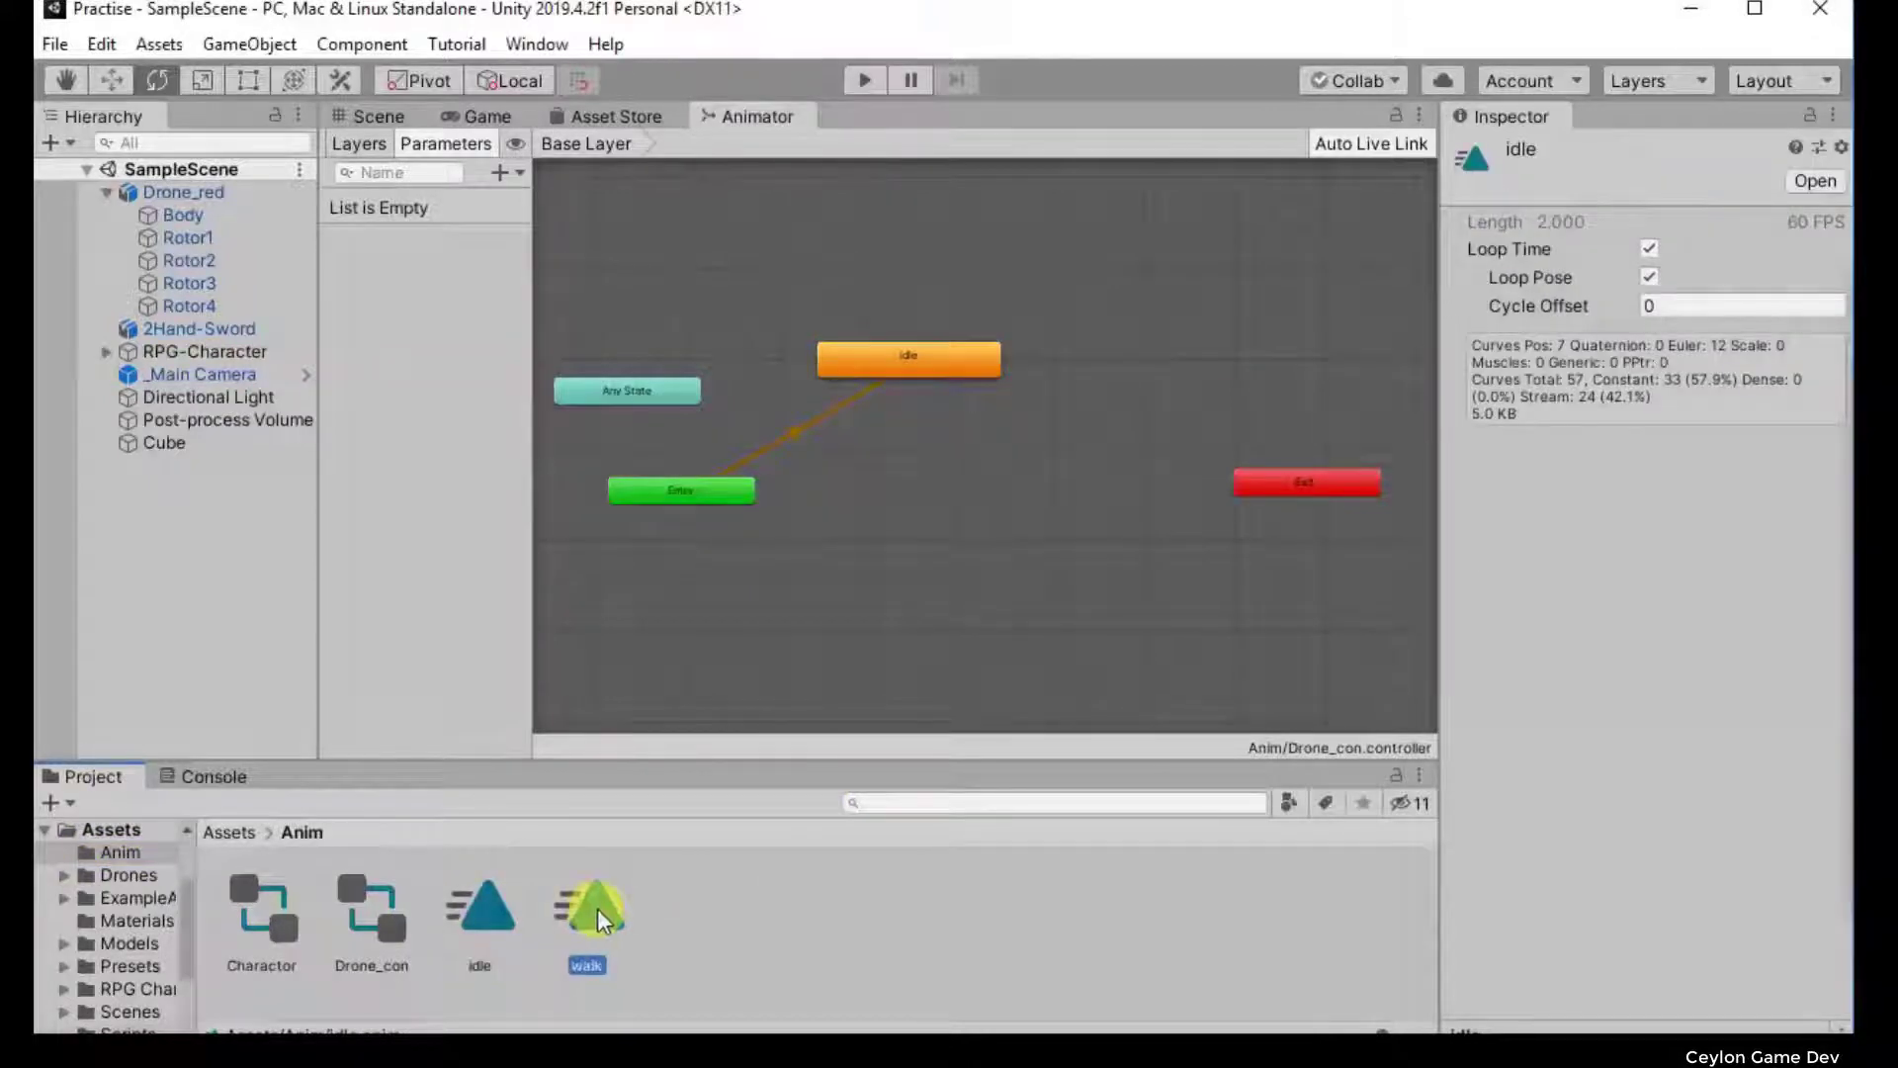
drag(598, 908, 915, 568)
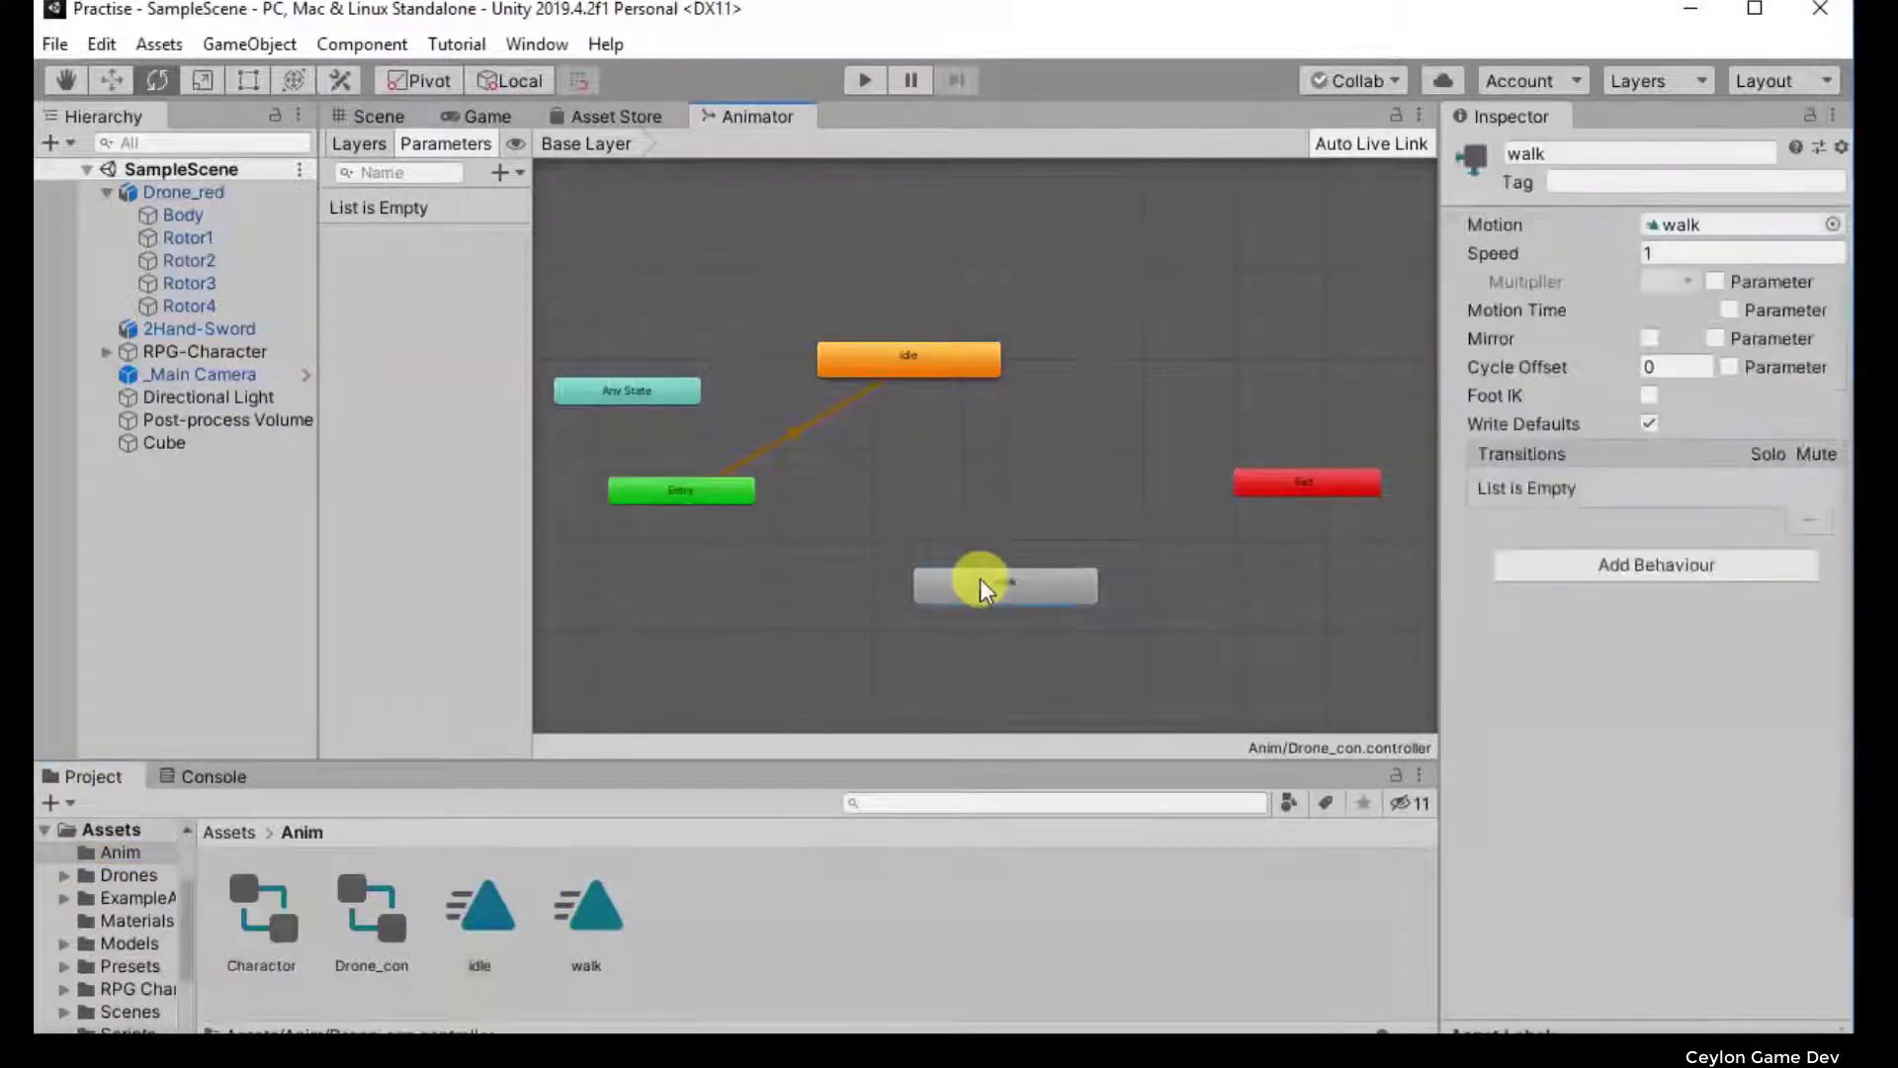
key(Delete)
click(938, 366)
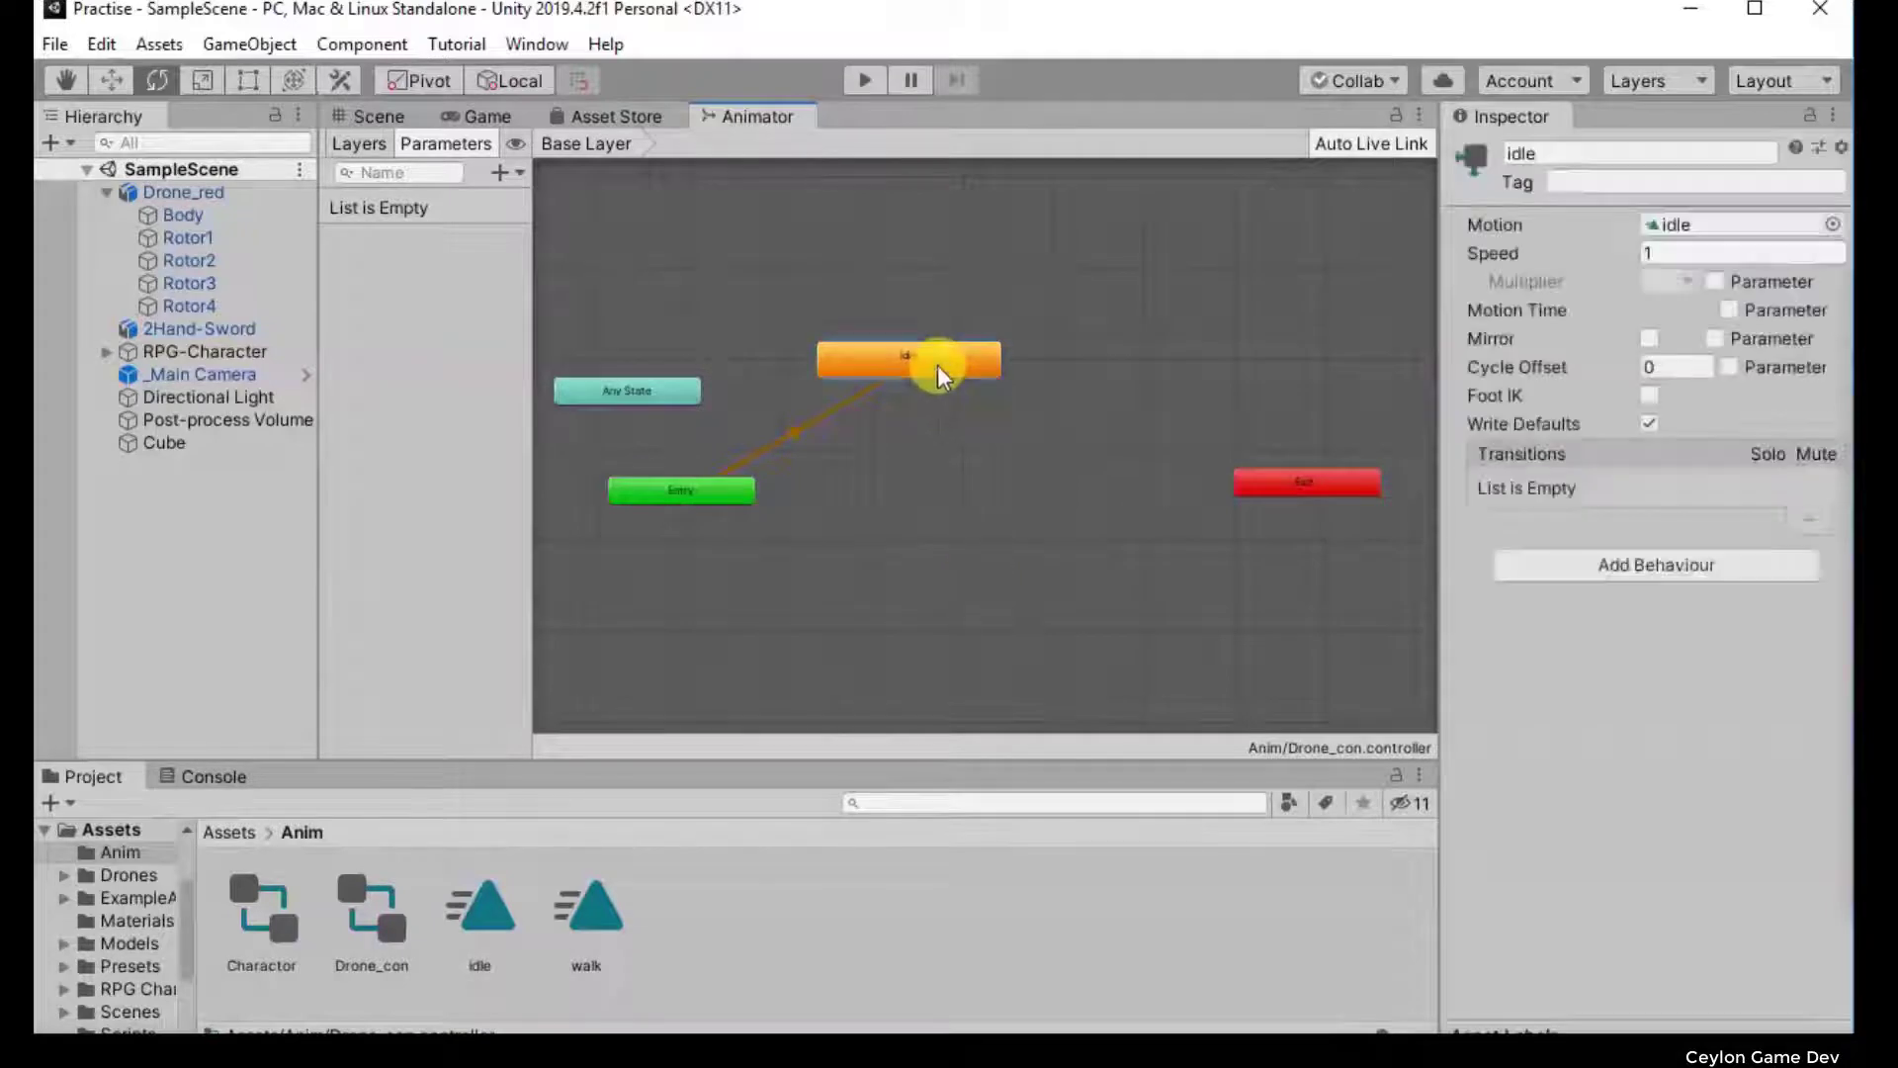
key(Delete)
Step: Show the Create State > Empty submenu on the empty Drone_con canvas
right_click(829, 423)
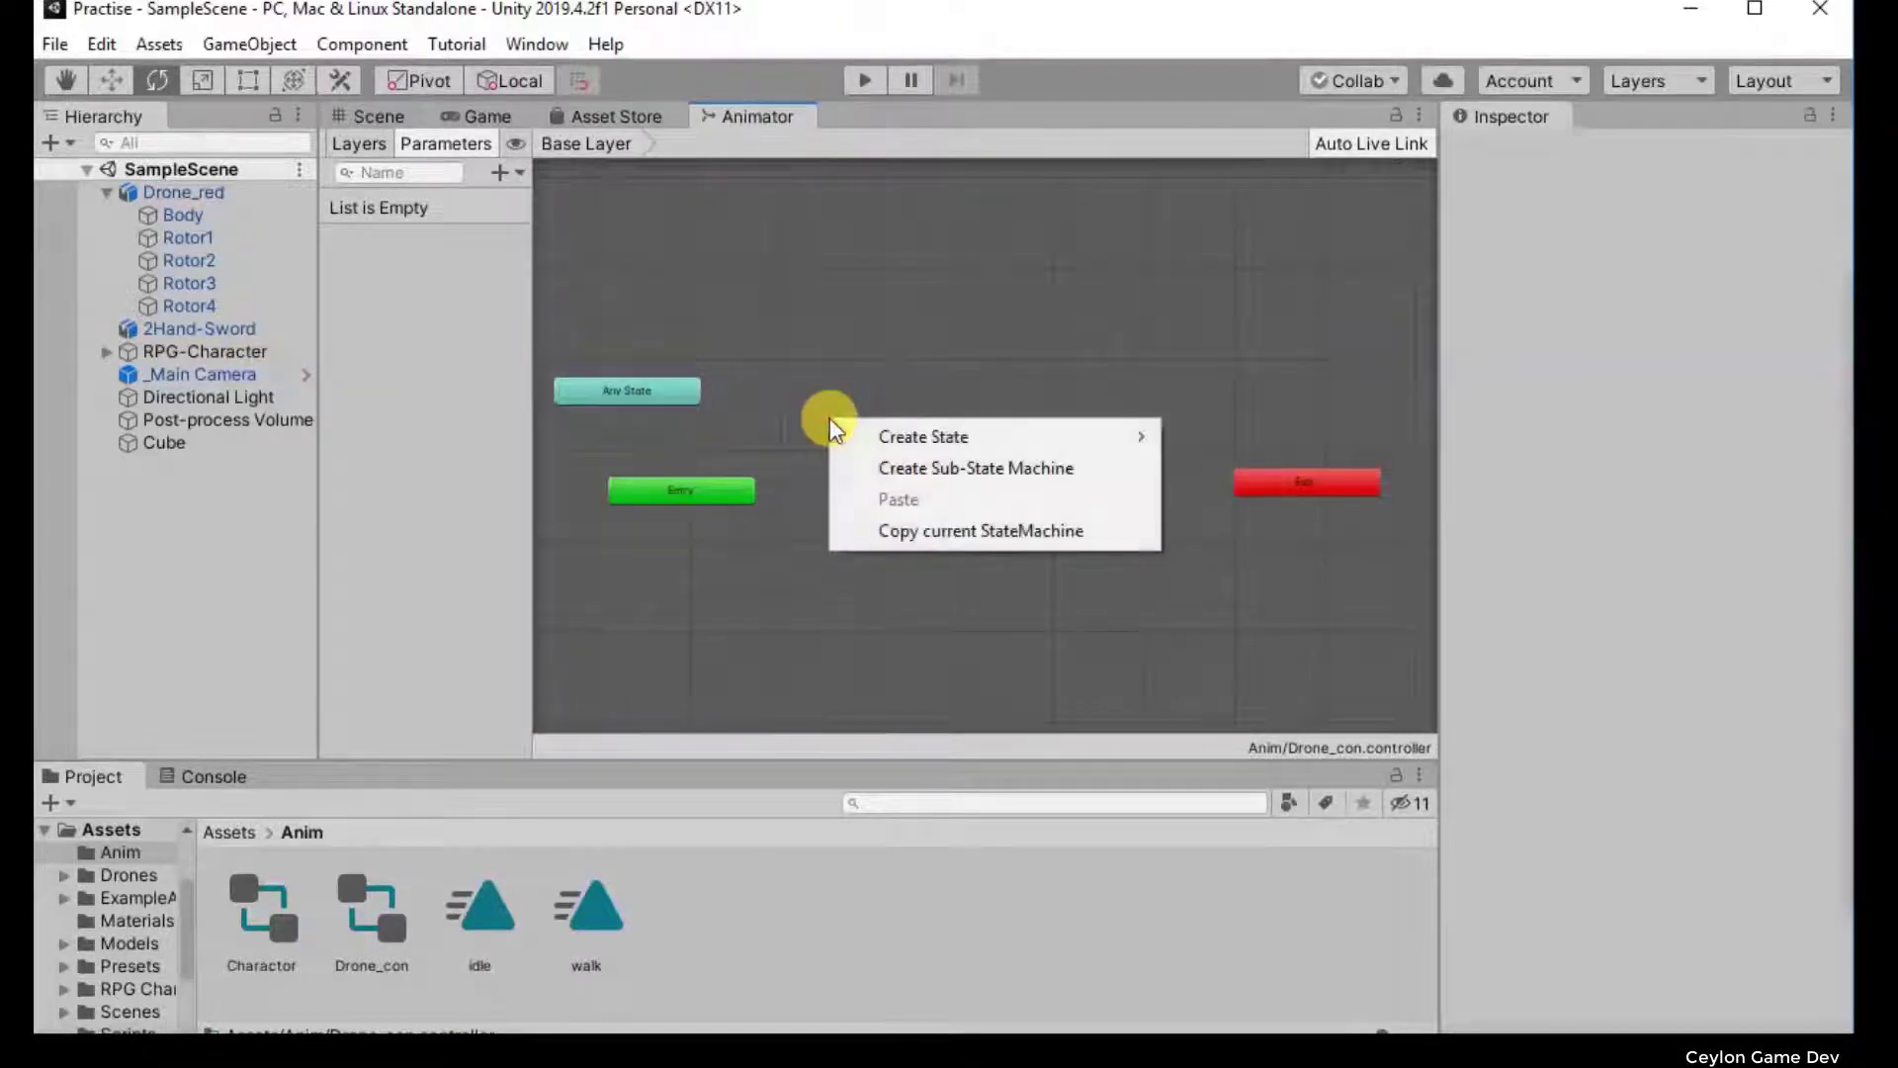
mouse_move(963, 437)
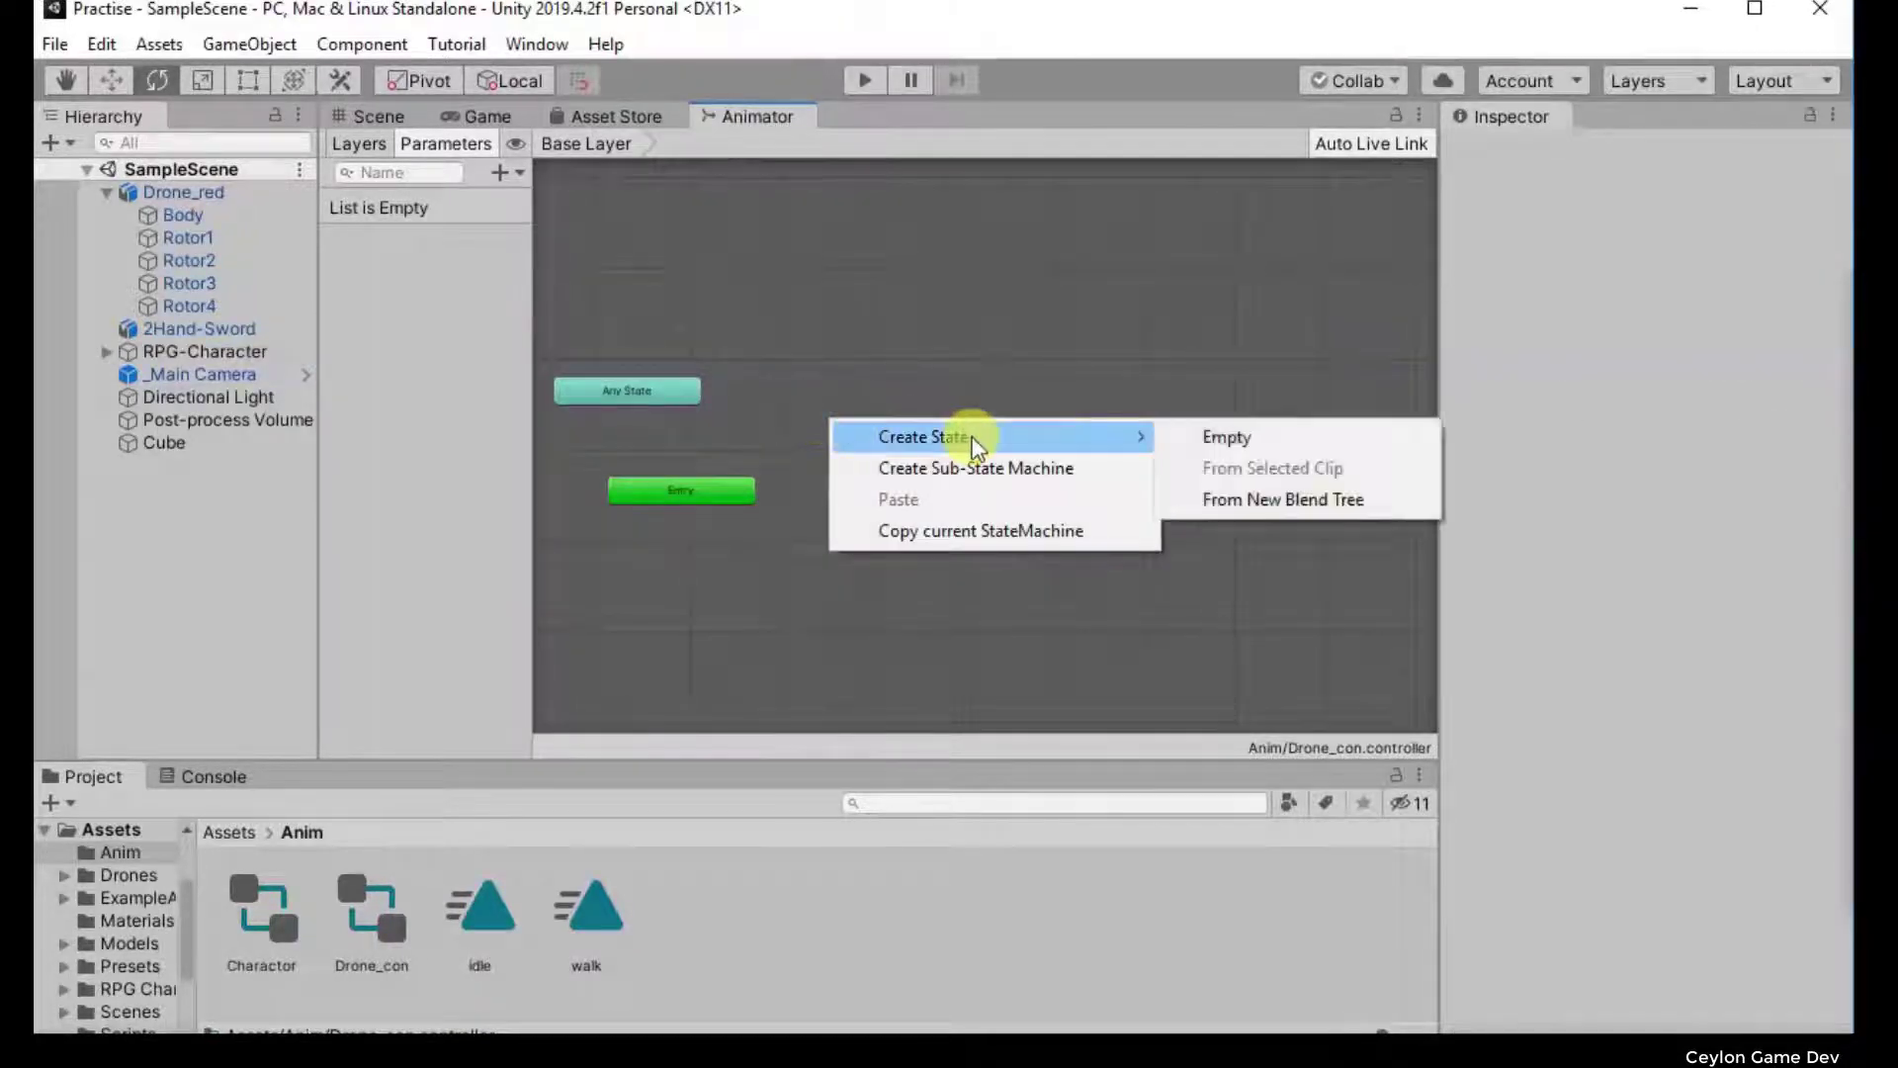
click(796, 364)
right_click(814, 370)
mouse_move(956, 388)
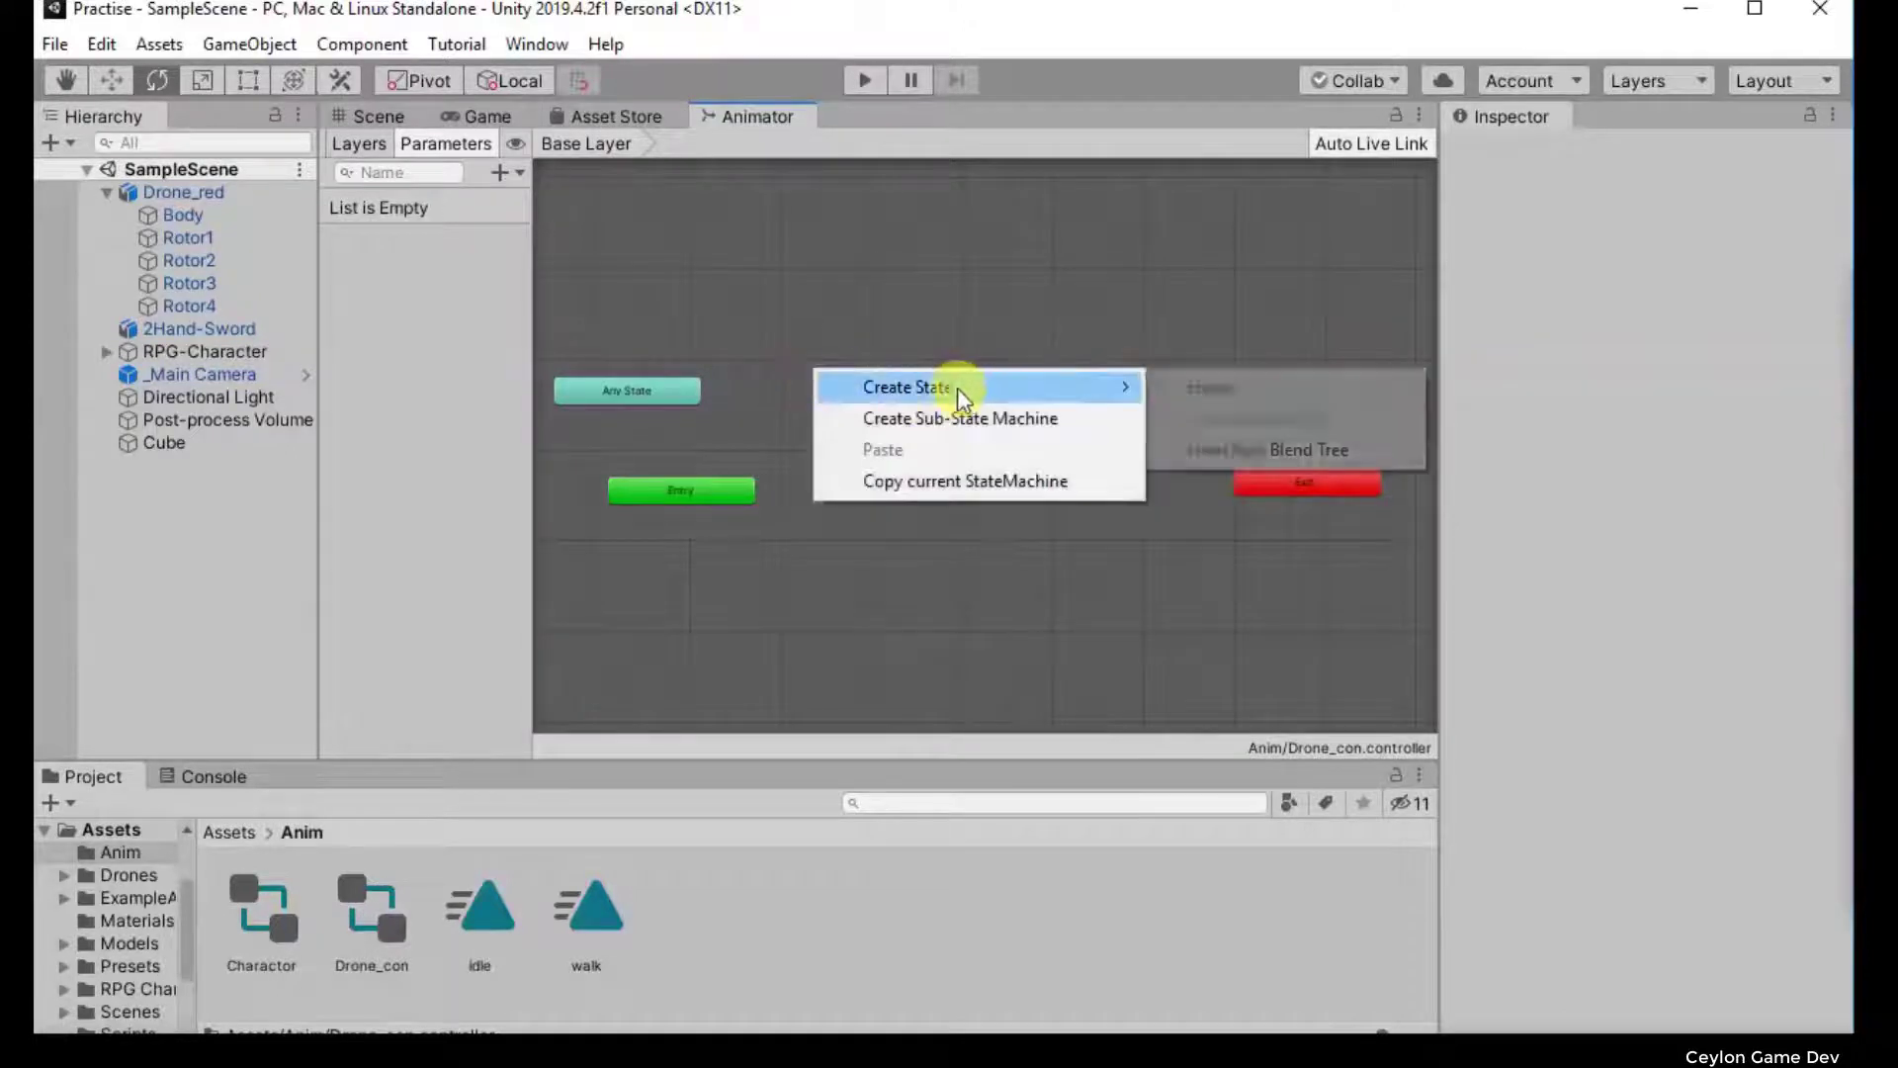
click(746, 482)
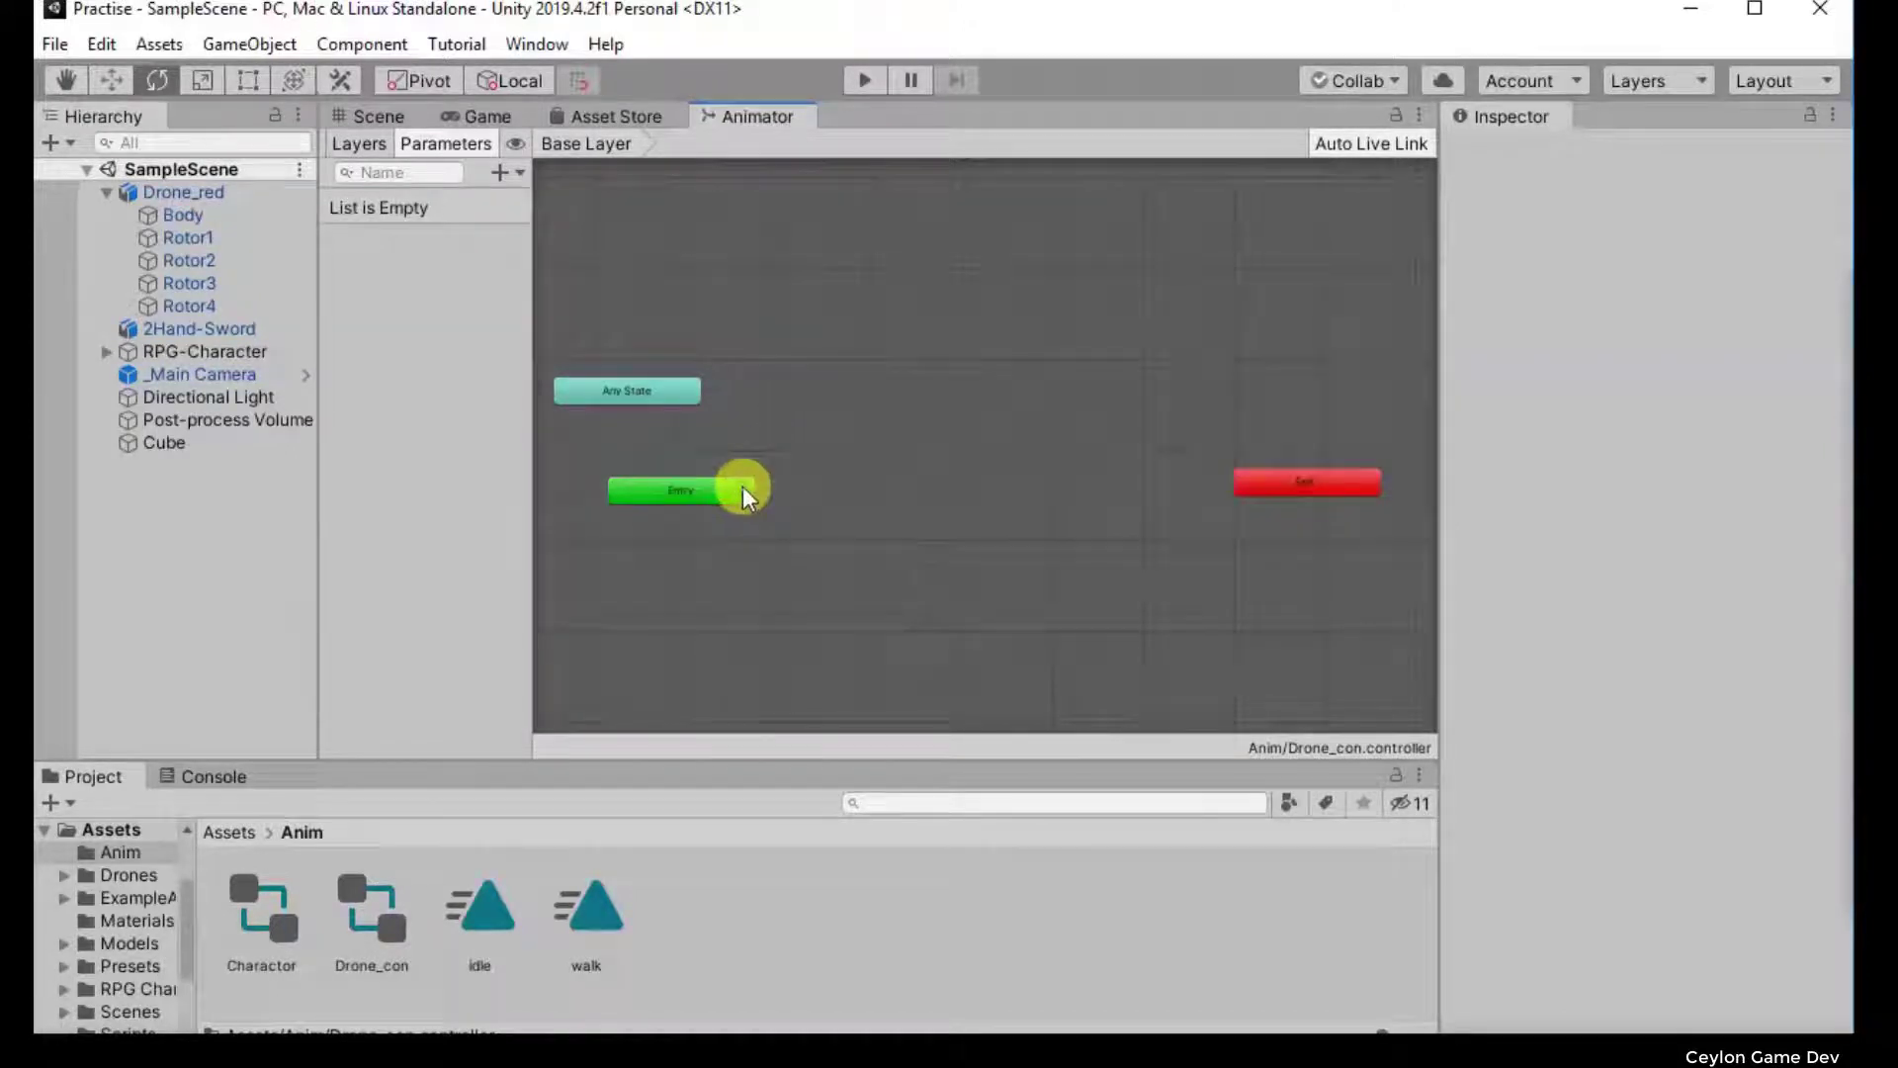
right_click(843, 424)
mouse_move(938, 451)
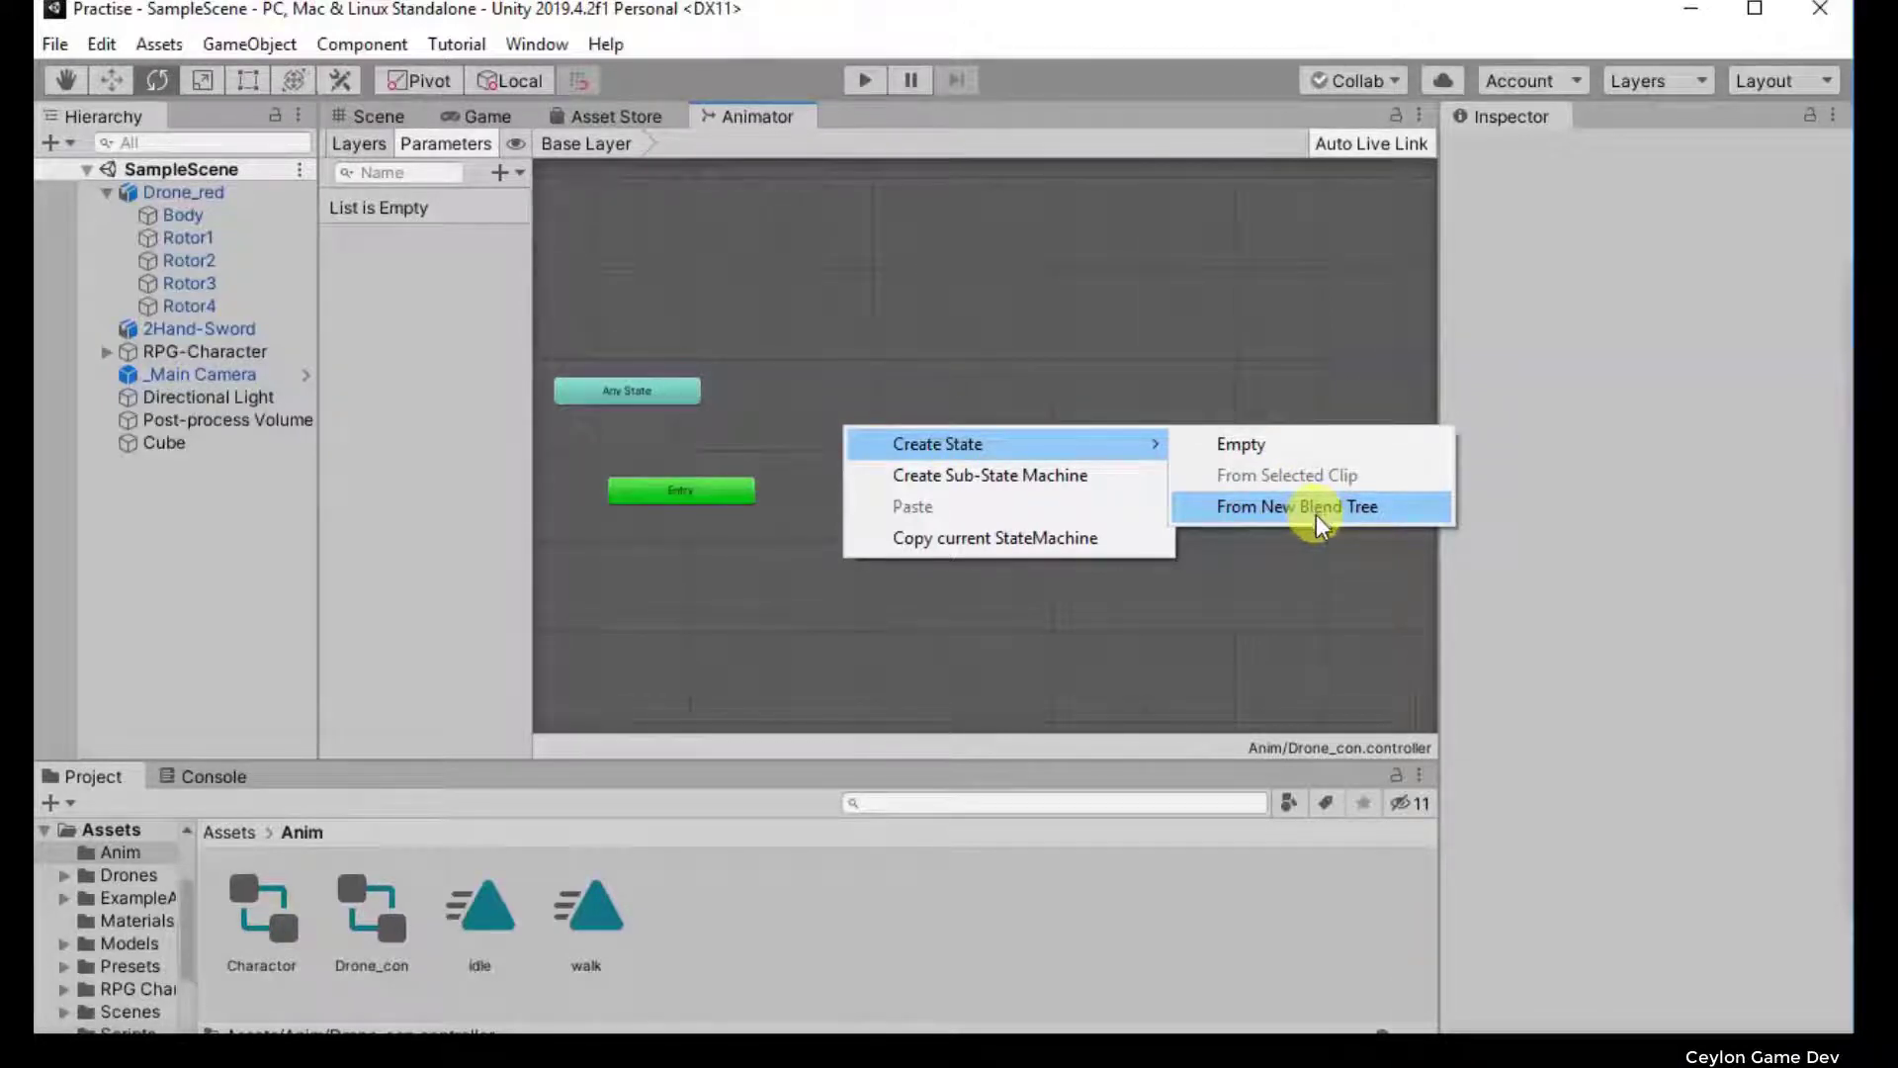
click(1096, 366)
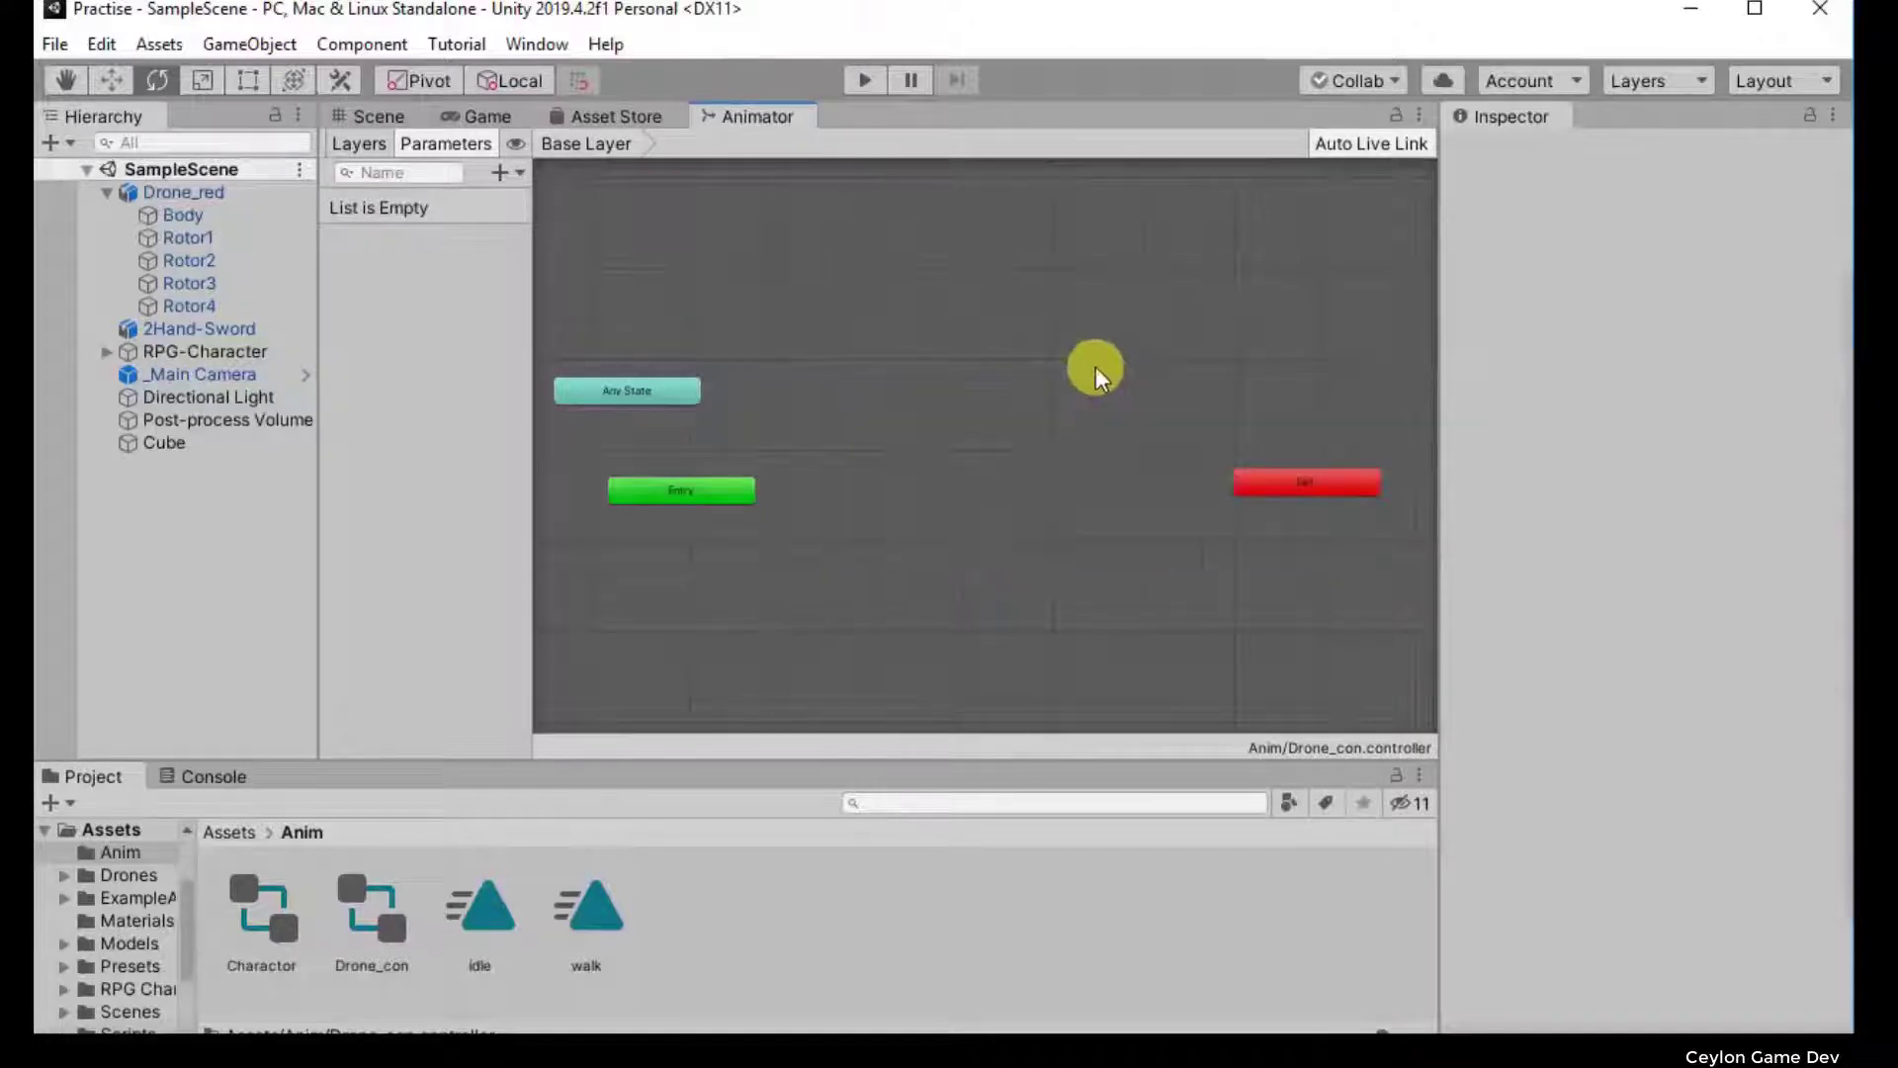
right_click(826, 387)
mouse_move(927, 408)
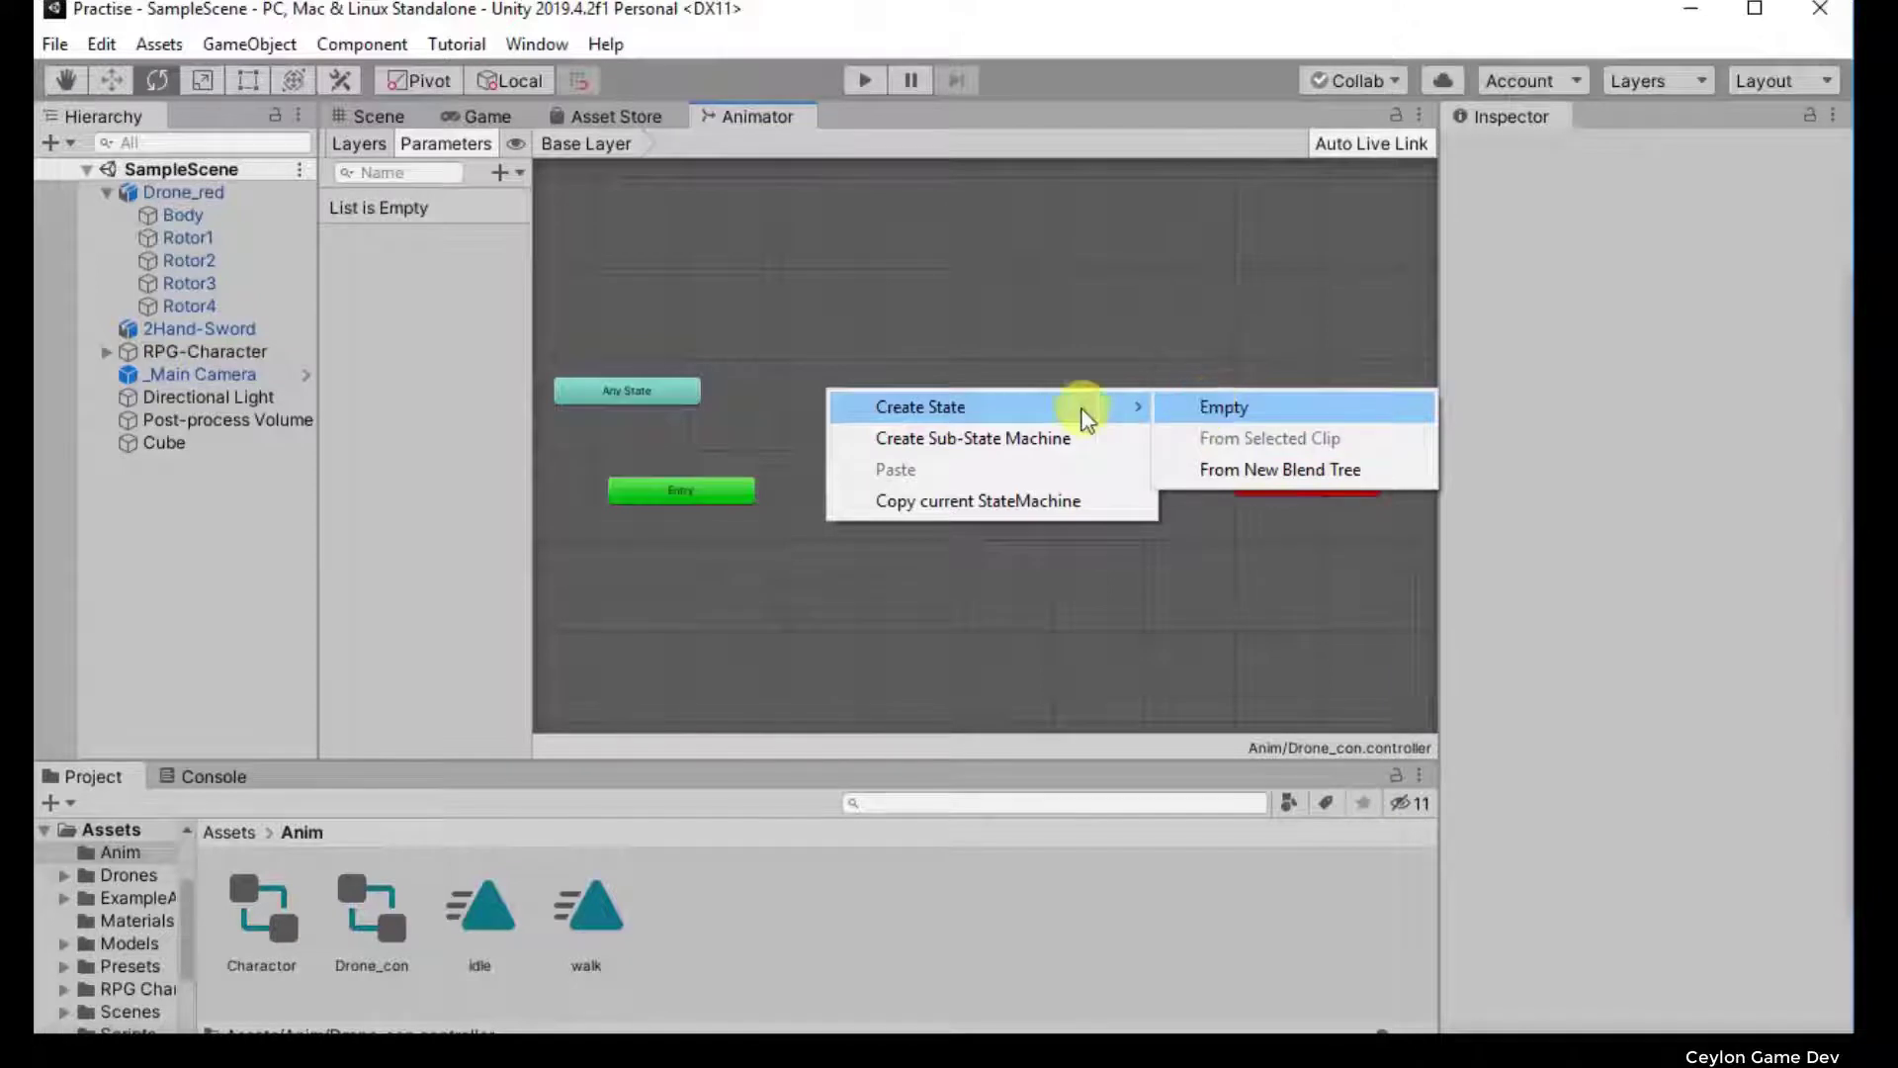
Step: Create an empty New State as Entry's default and inspect its empty Motion slot
click(1245, 406)
click(924, 405)
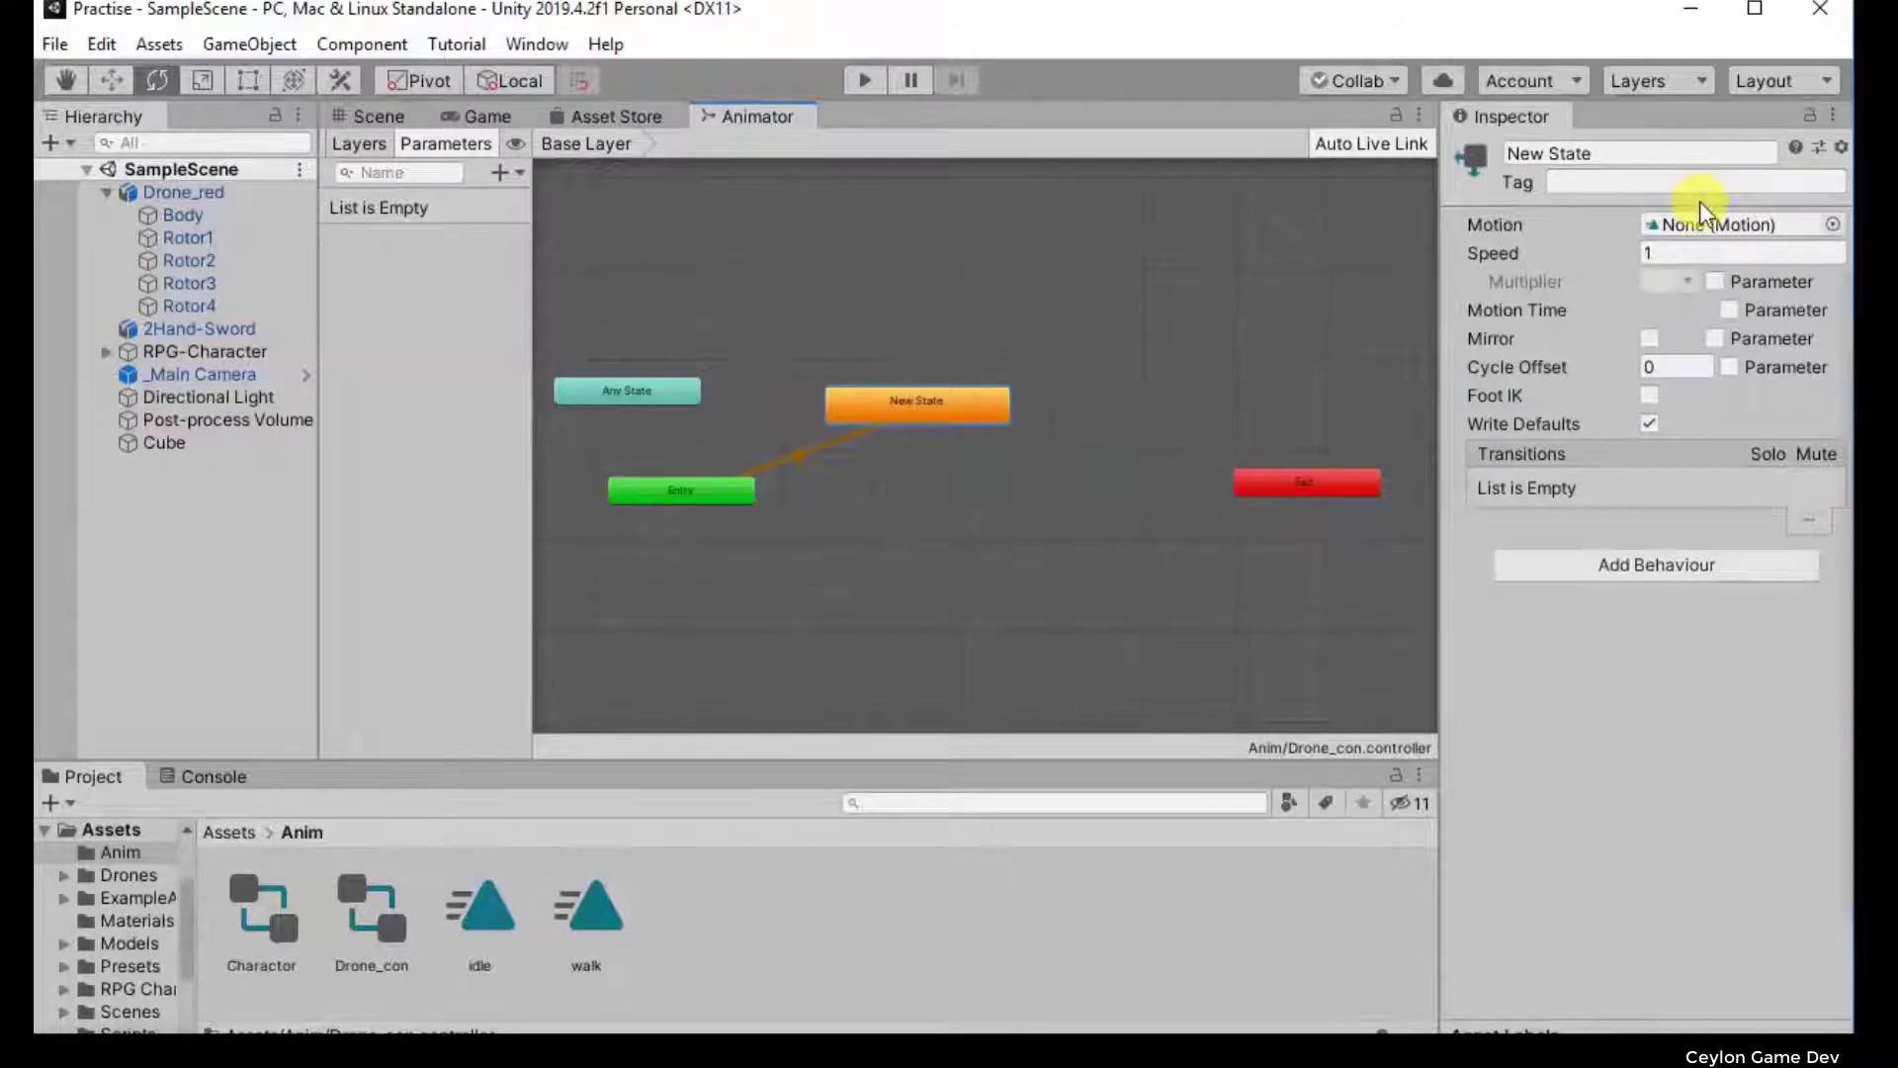
click(1488, 225)
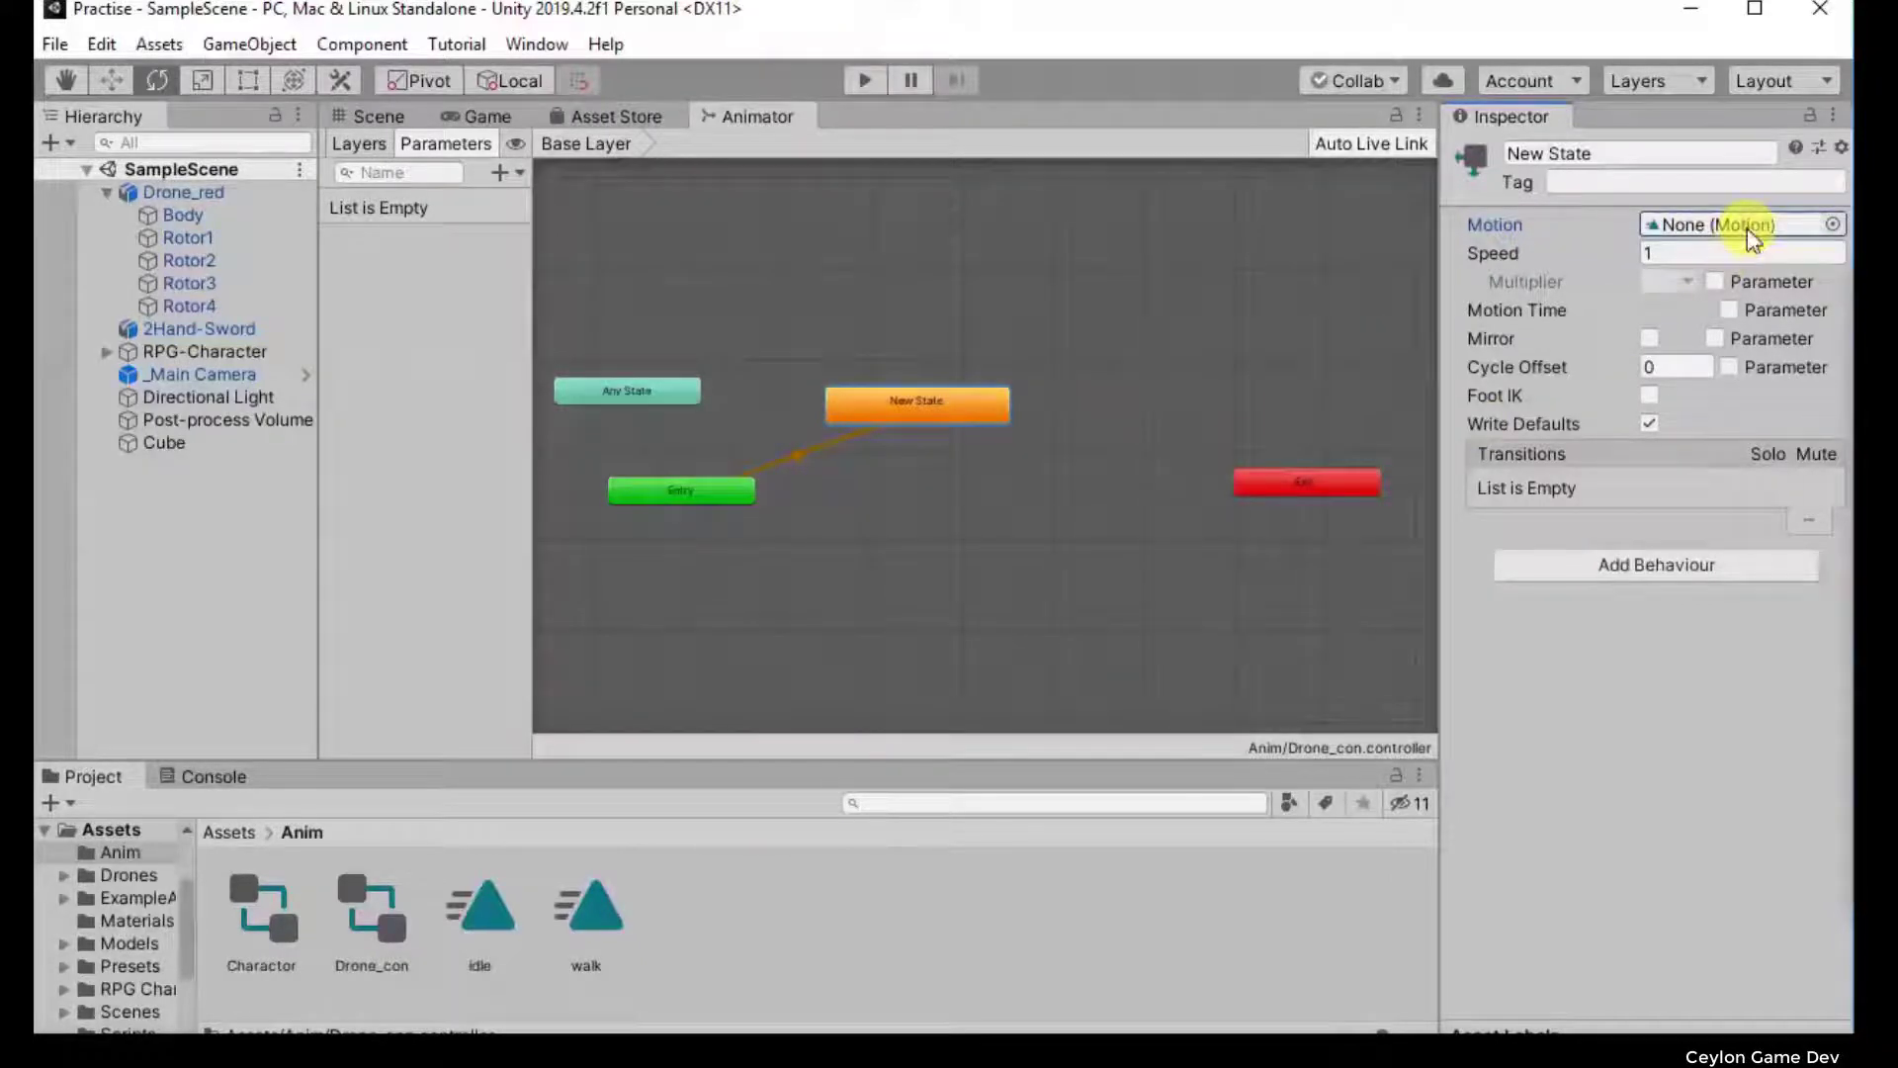
click(866, 419)
mouse_move(493, 906)
mouse_down()
mouse_move(957, 591)
mouse_move(959, 546)
mouse_up()
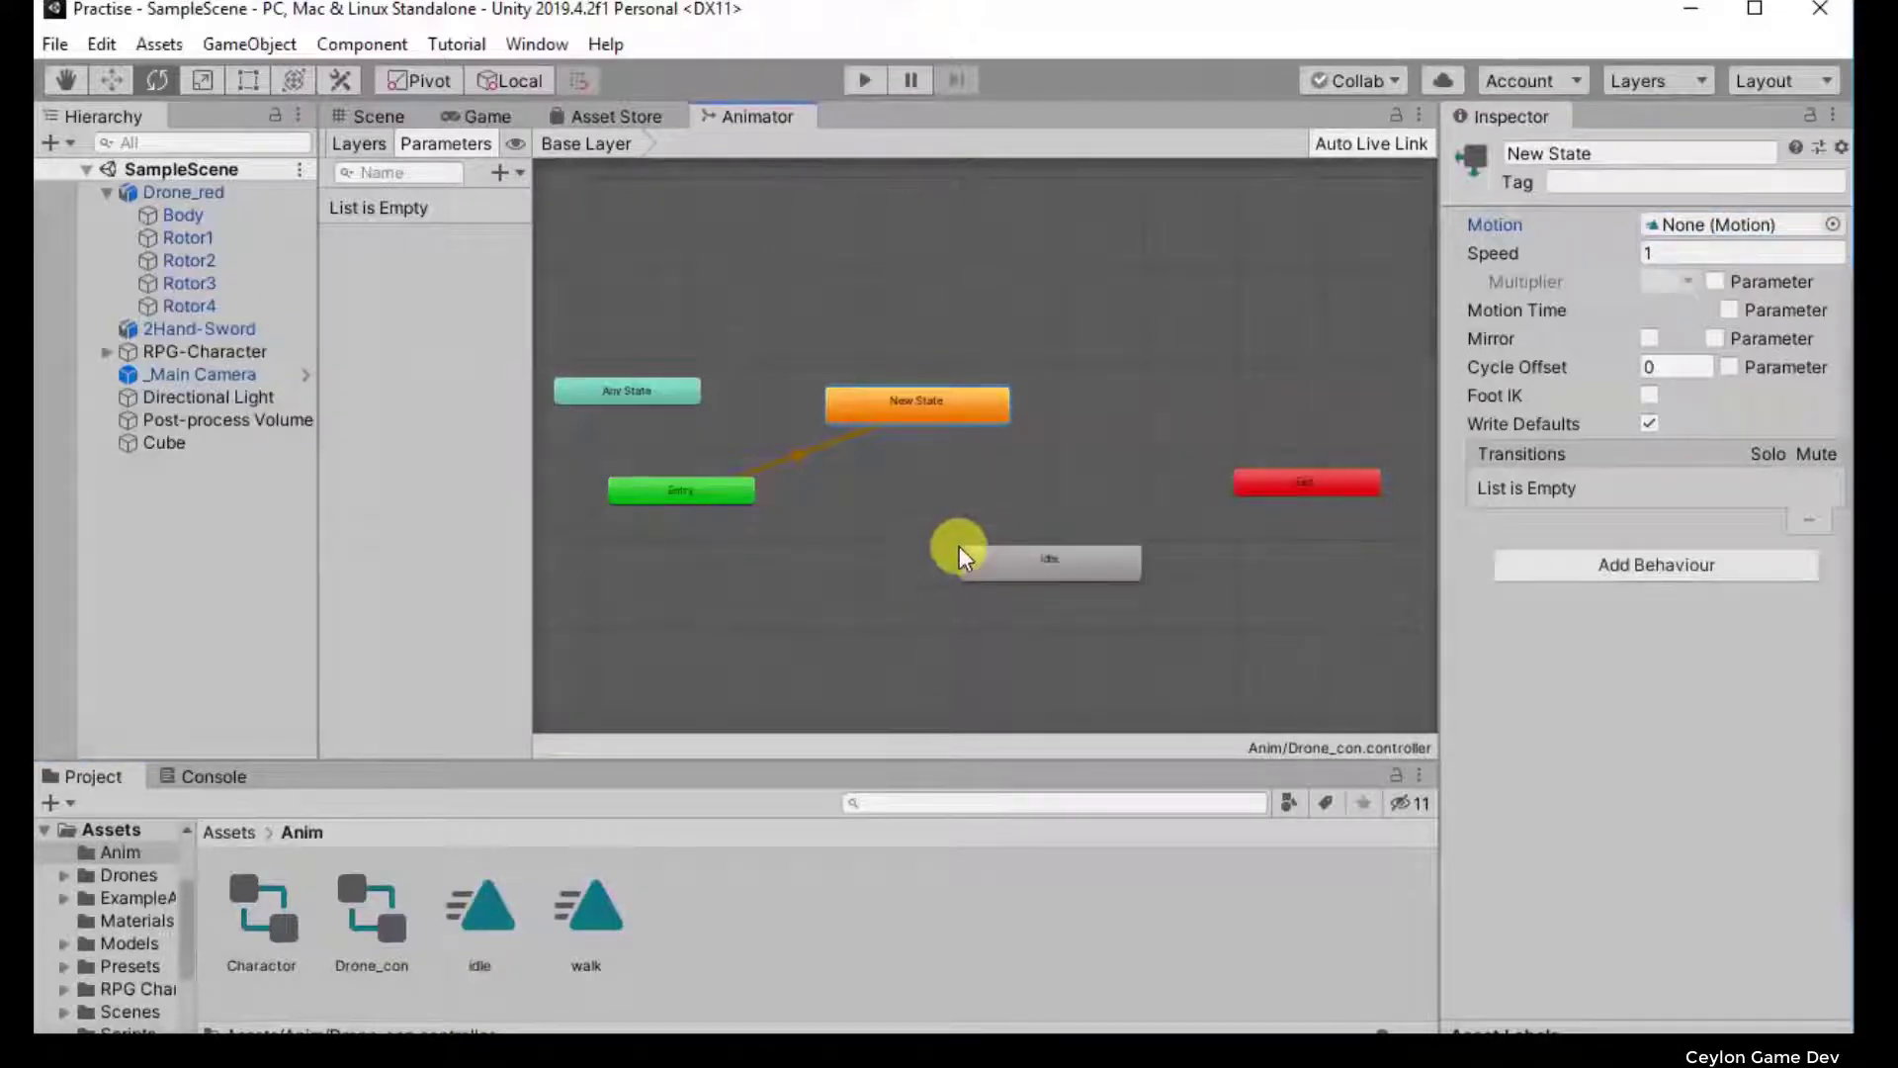
click(1084, 567)
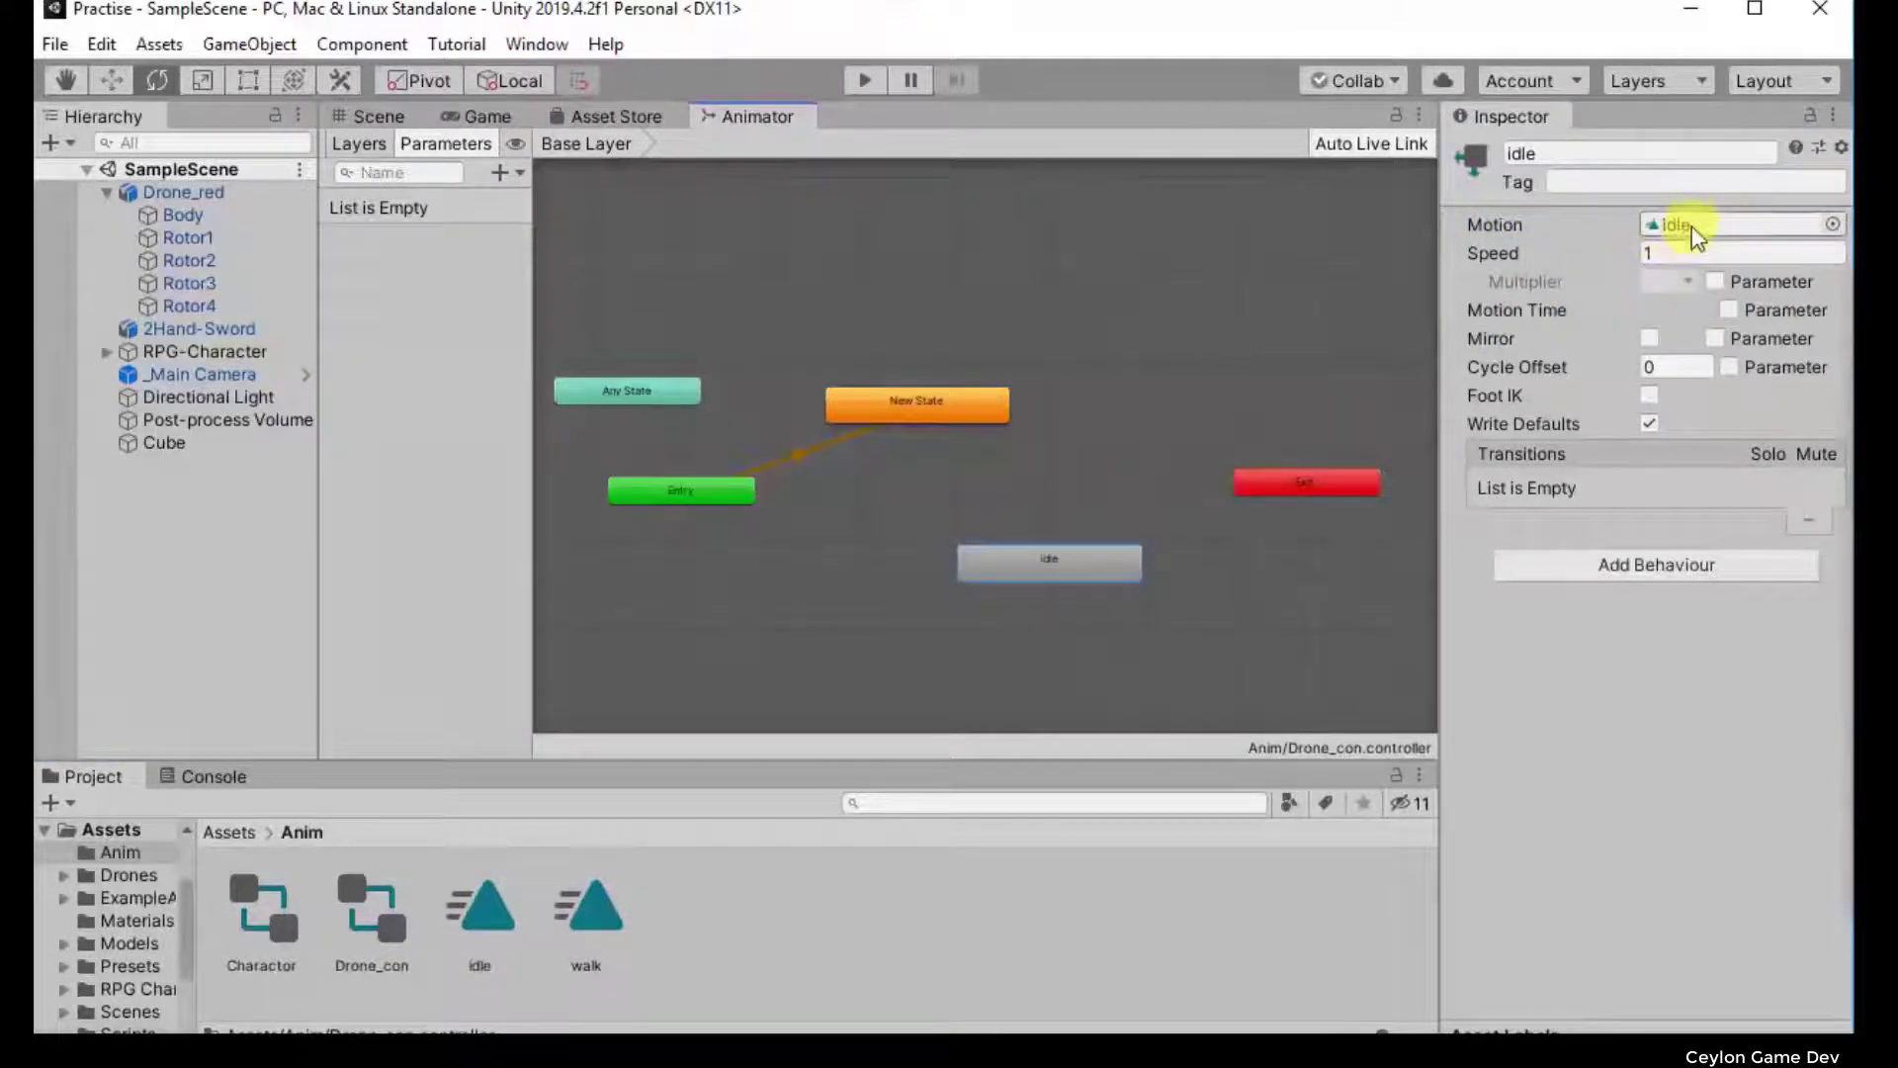
click(481, 892)
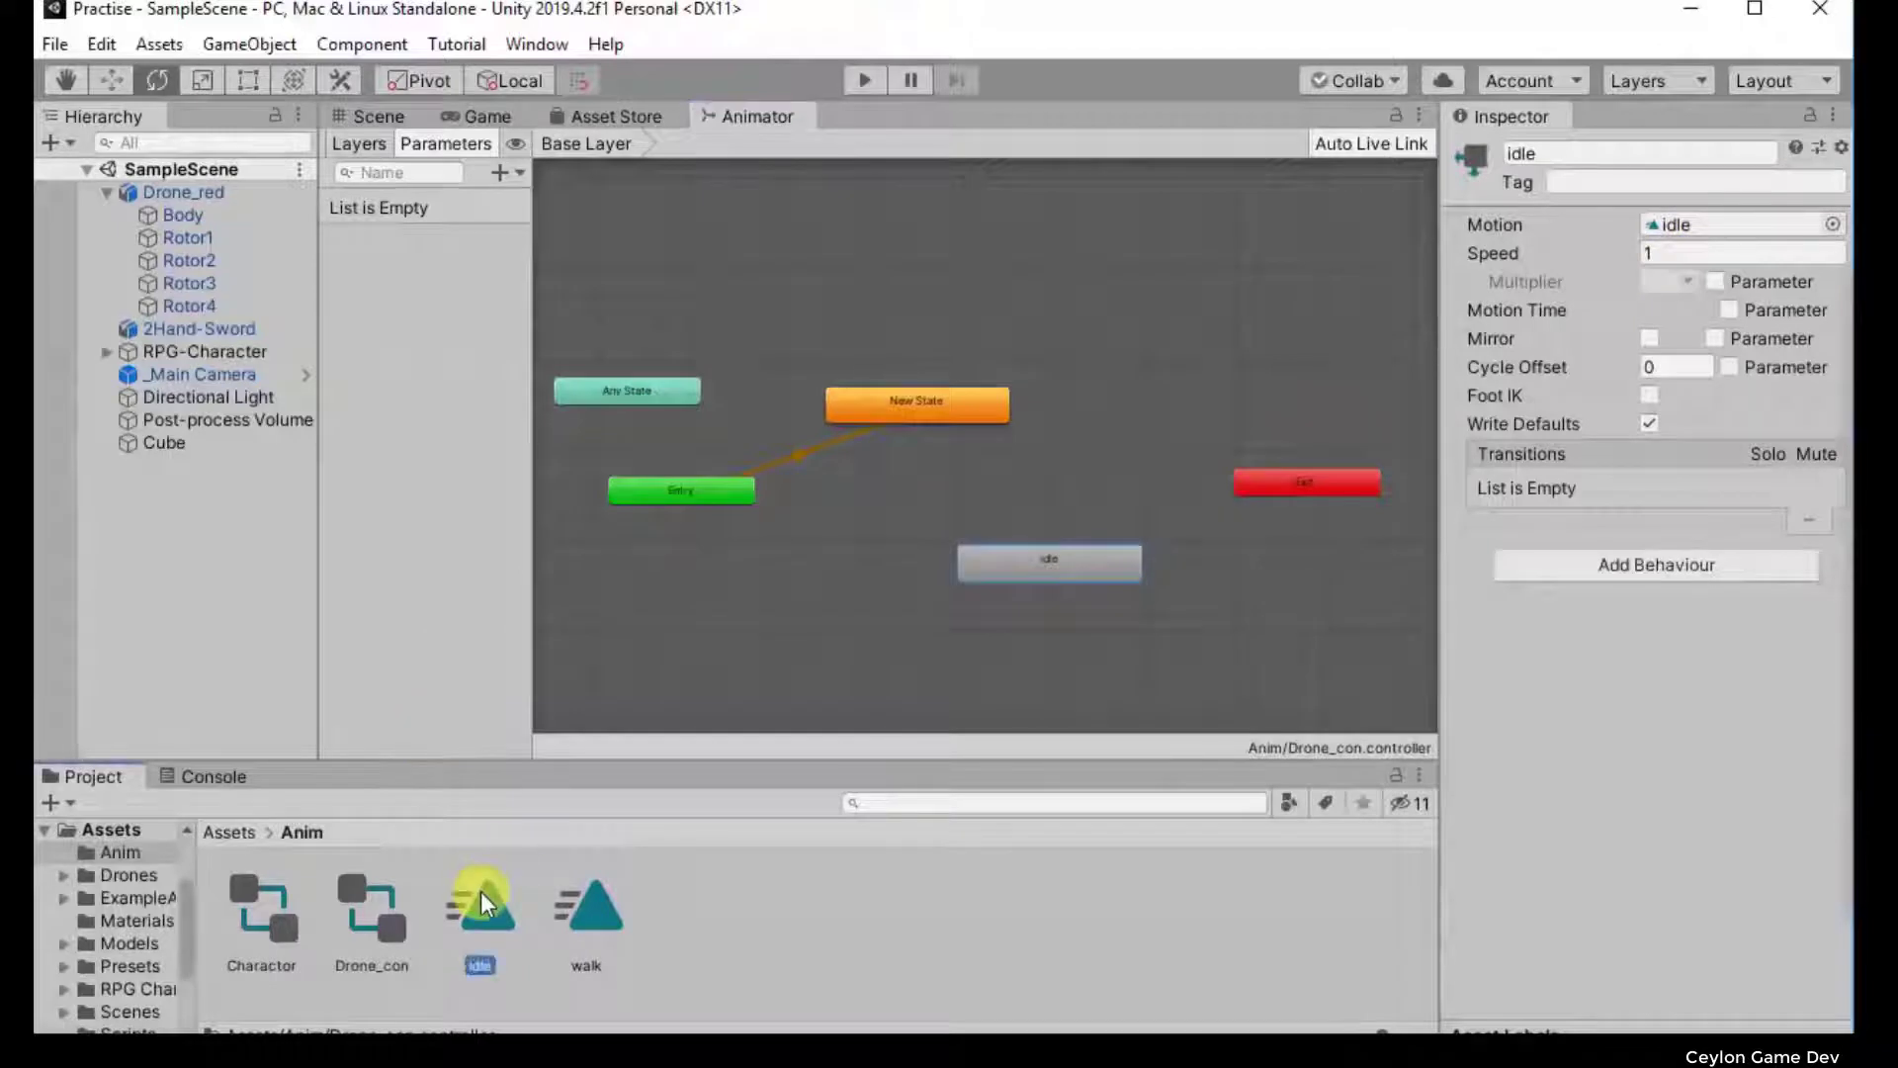
click(995, 565)
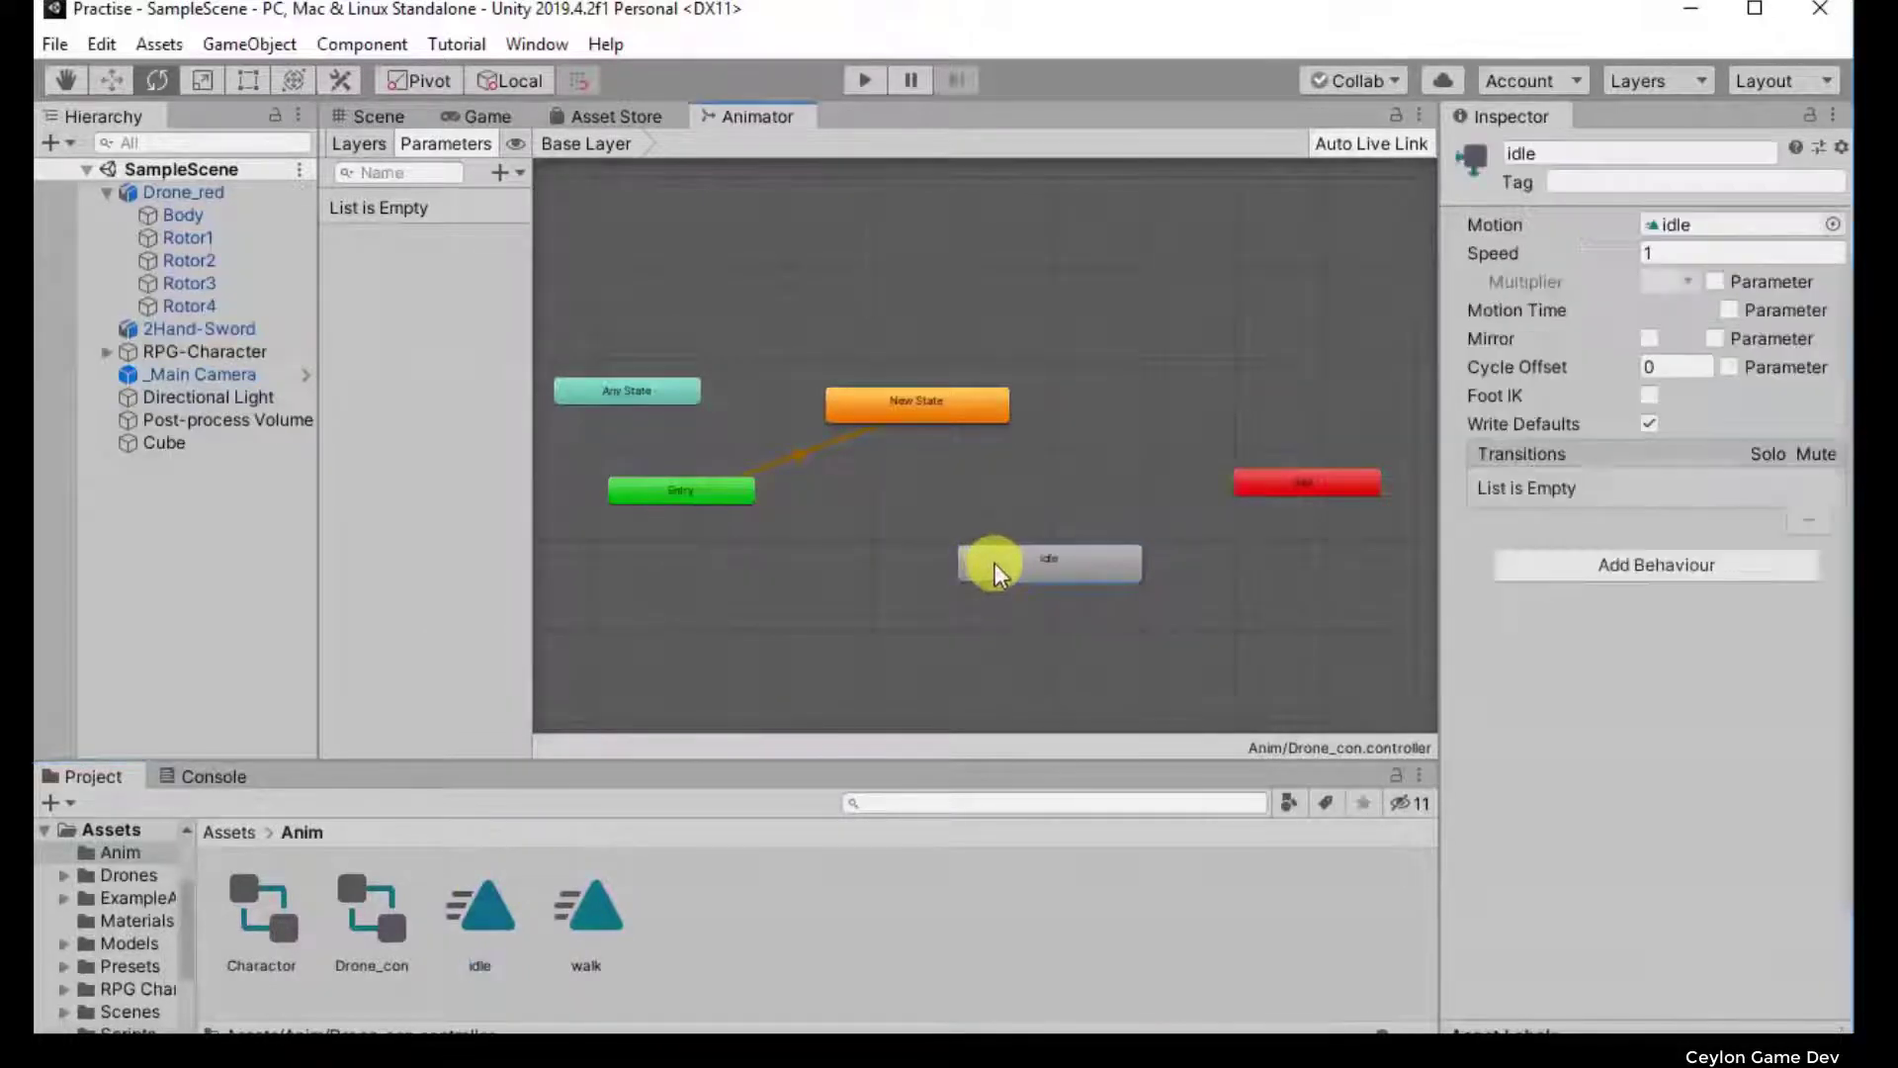
key(Delete)
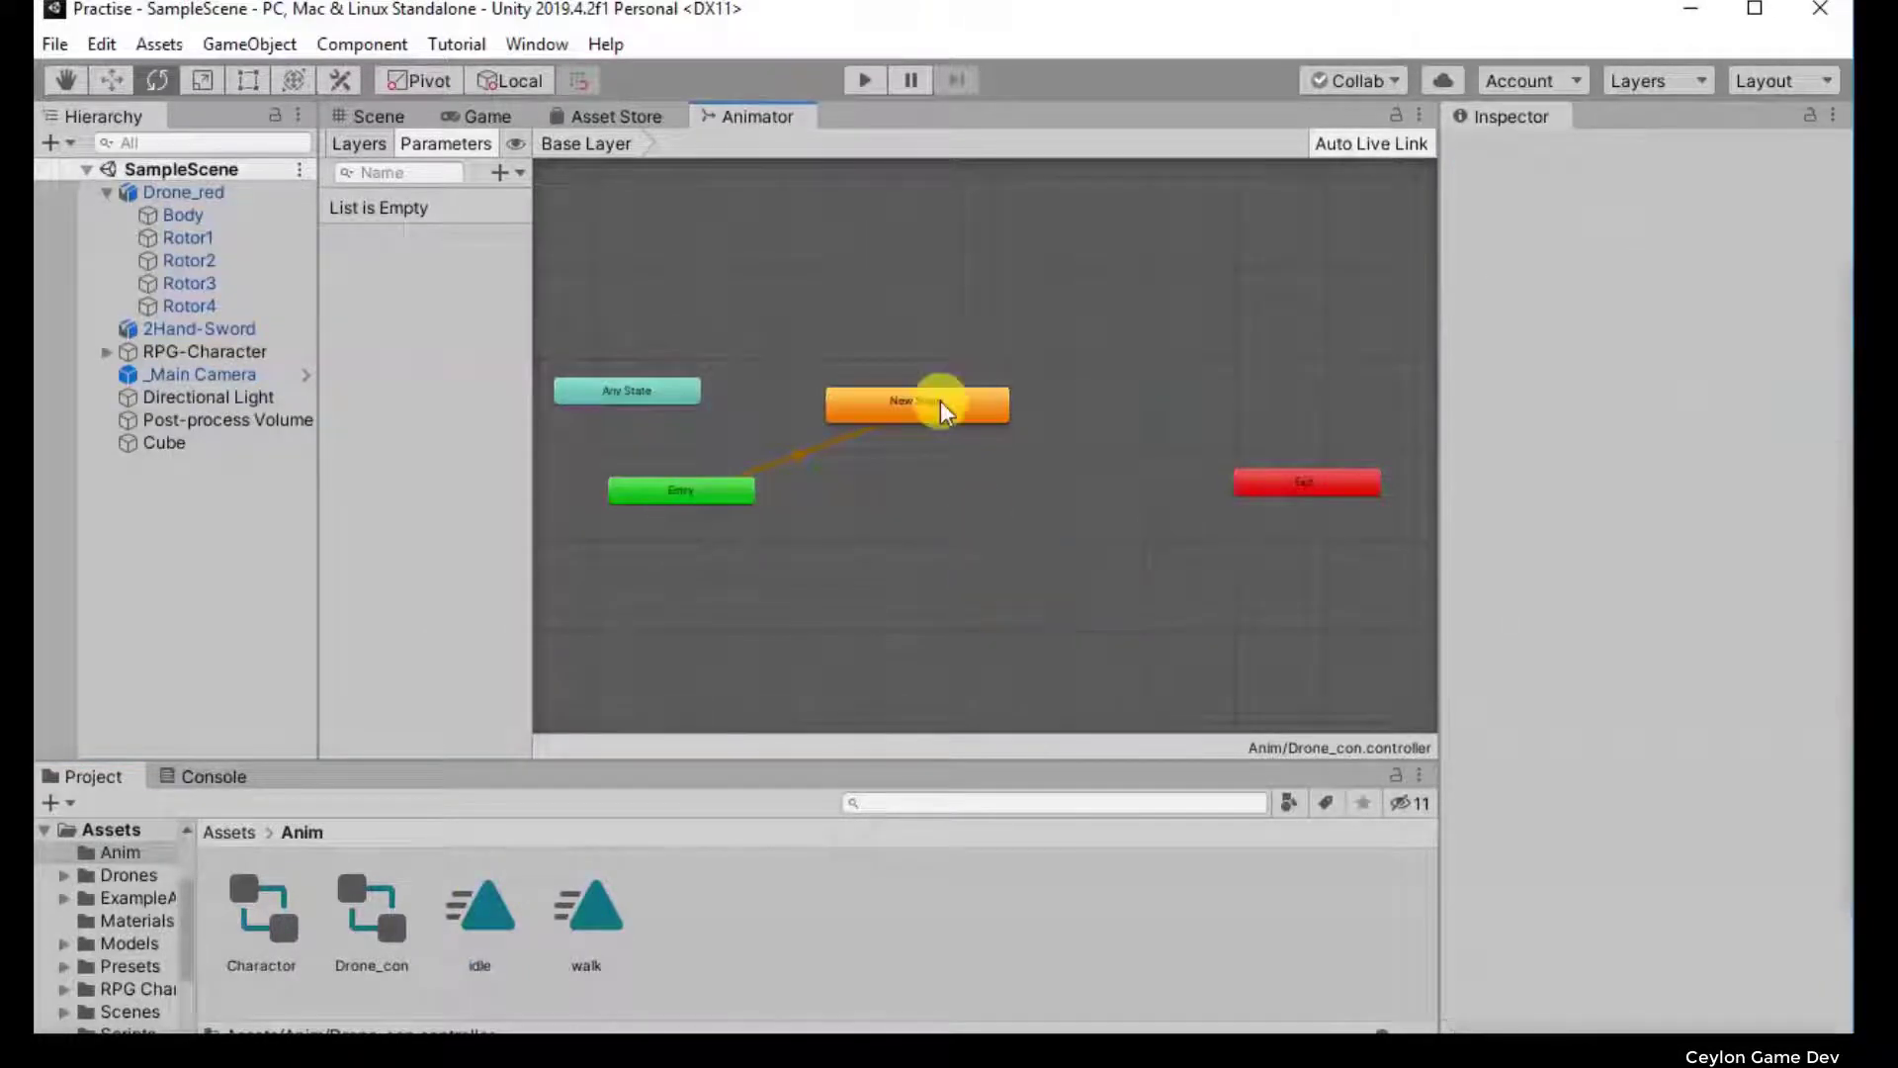
click(940, 405)
right_click(905, 466)
click(900, 409)
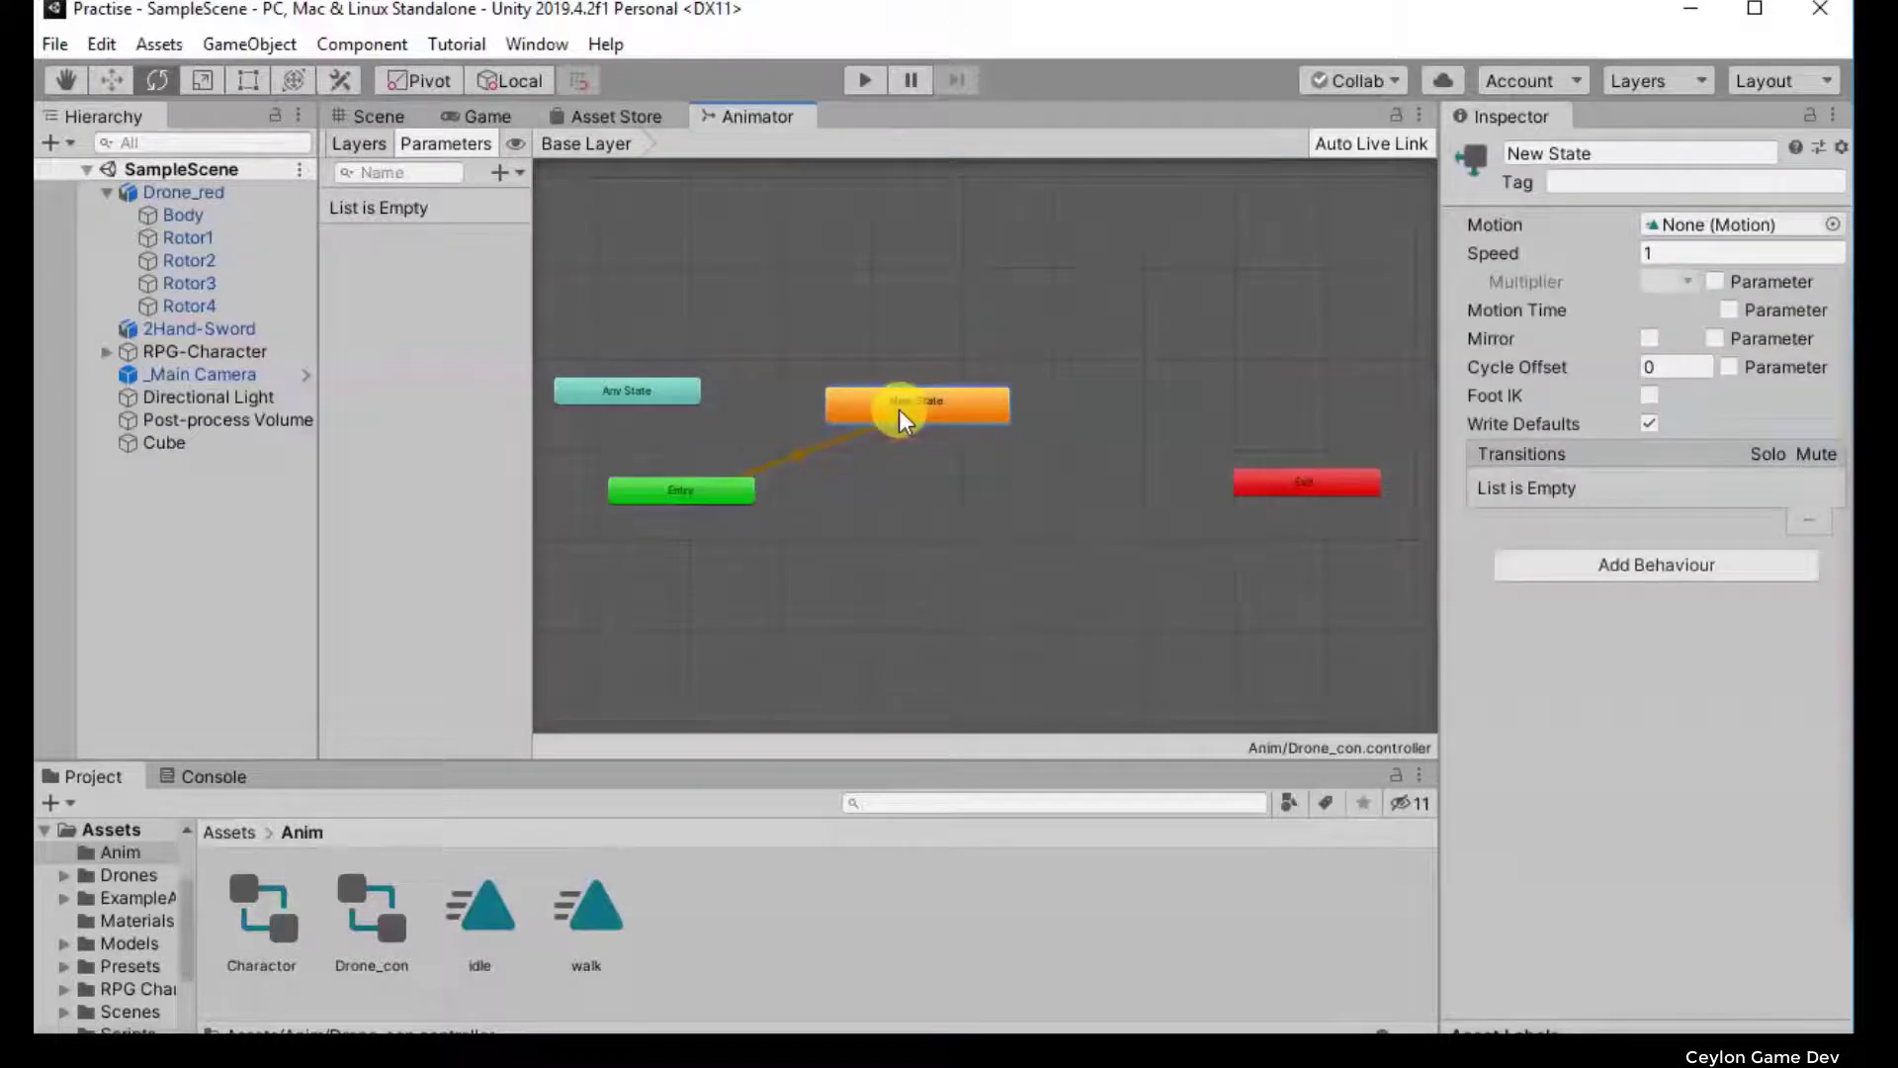
right_click(898, 410)
click(897, 333)
mouse_move(910, 404)
mouse_down()
mouse_move(905, 487)
mouse_move(909, 385)
mouse_up()
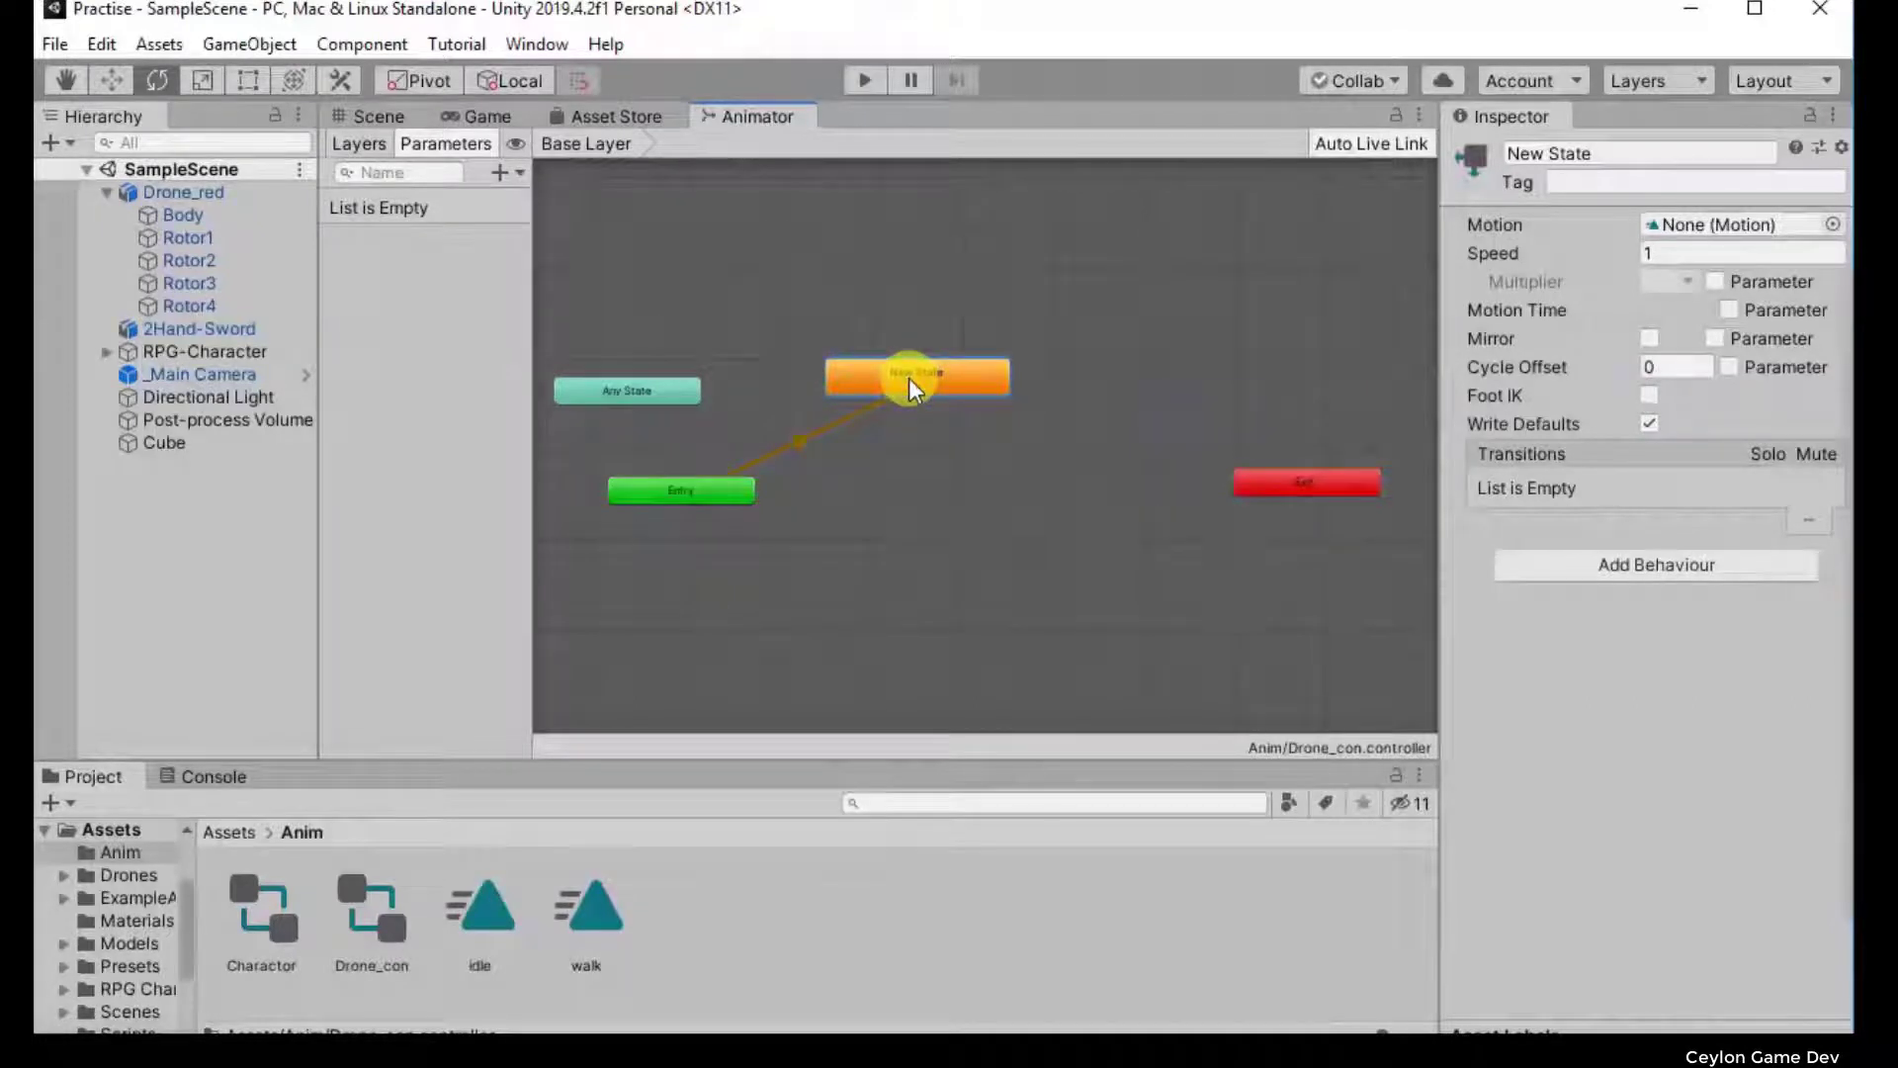
right_click(910, 385)
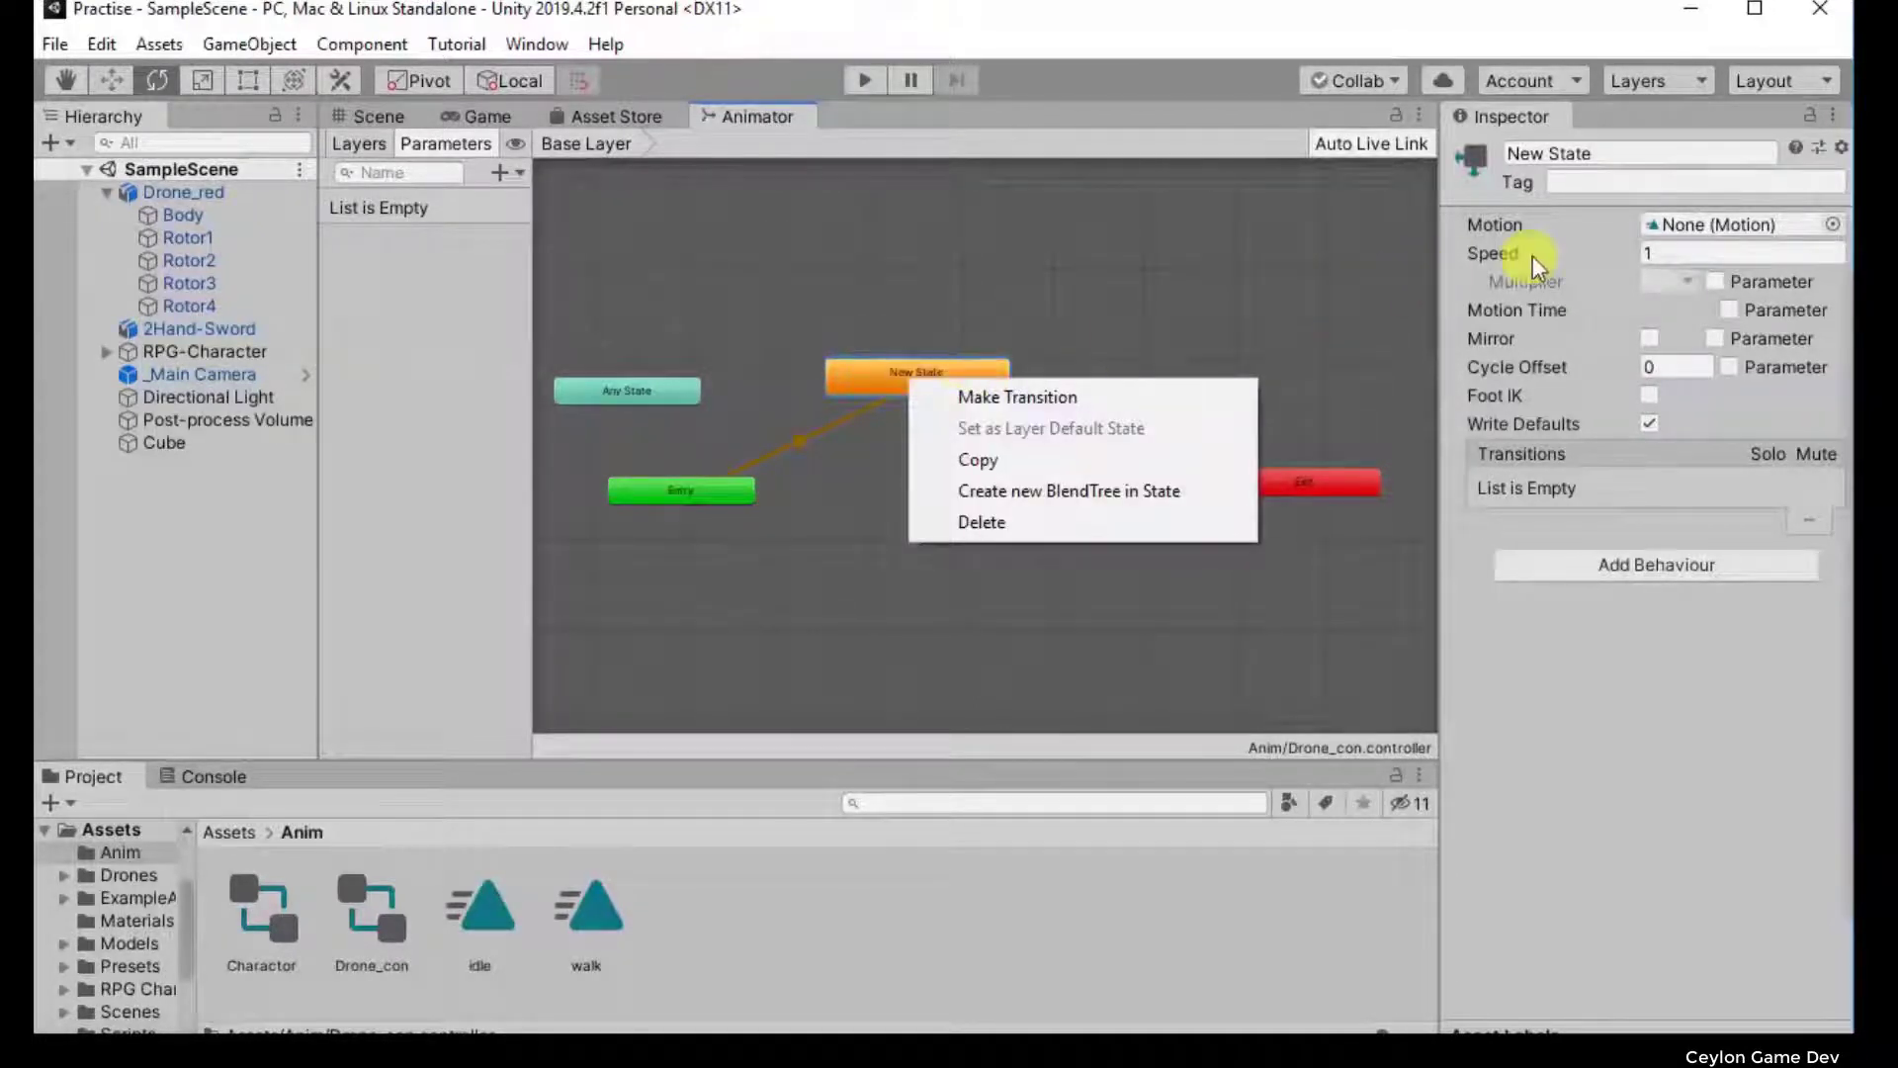
click(1583, 220)
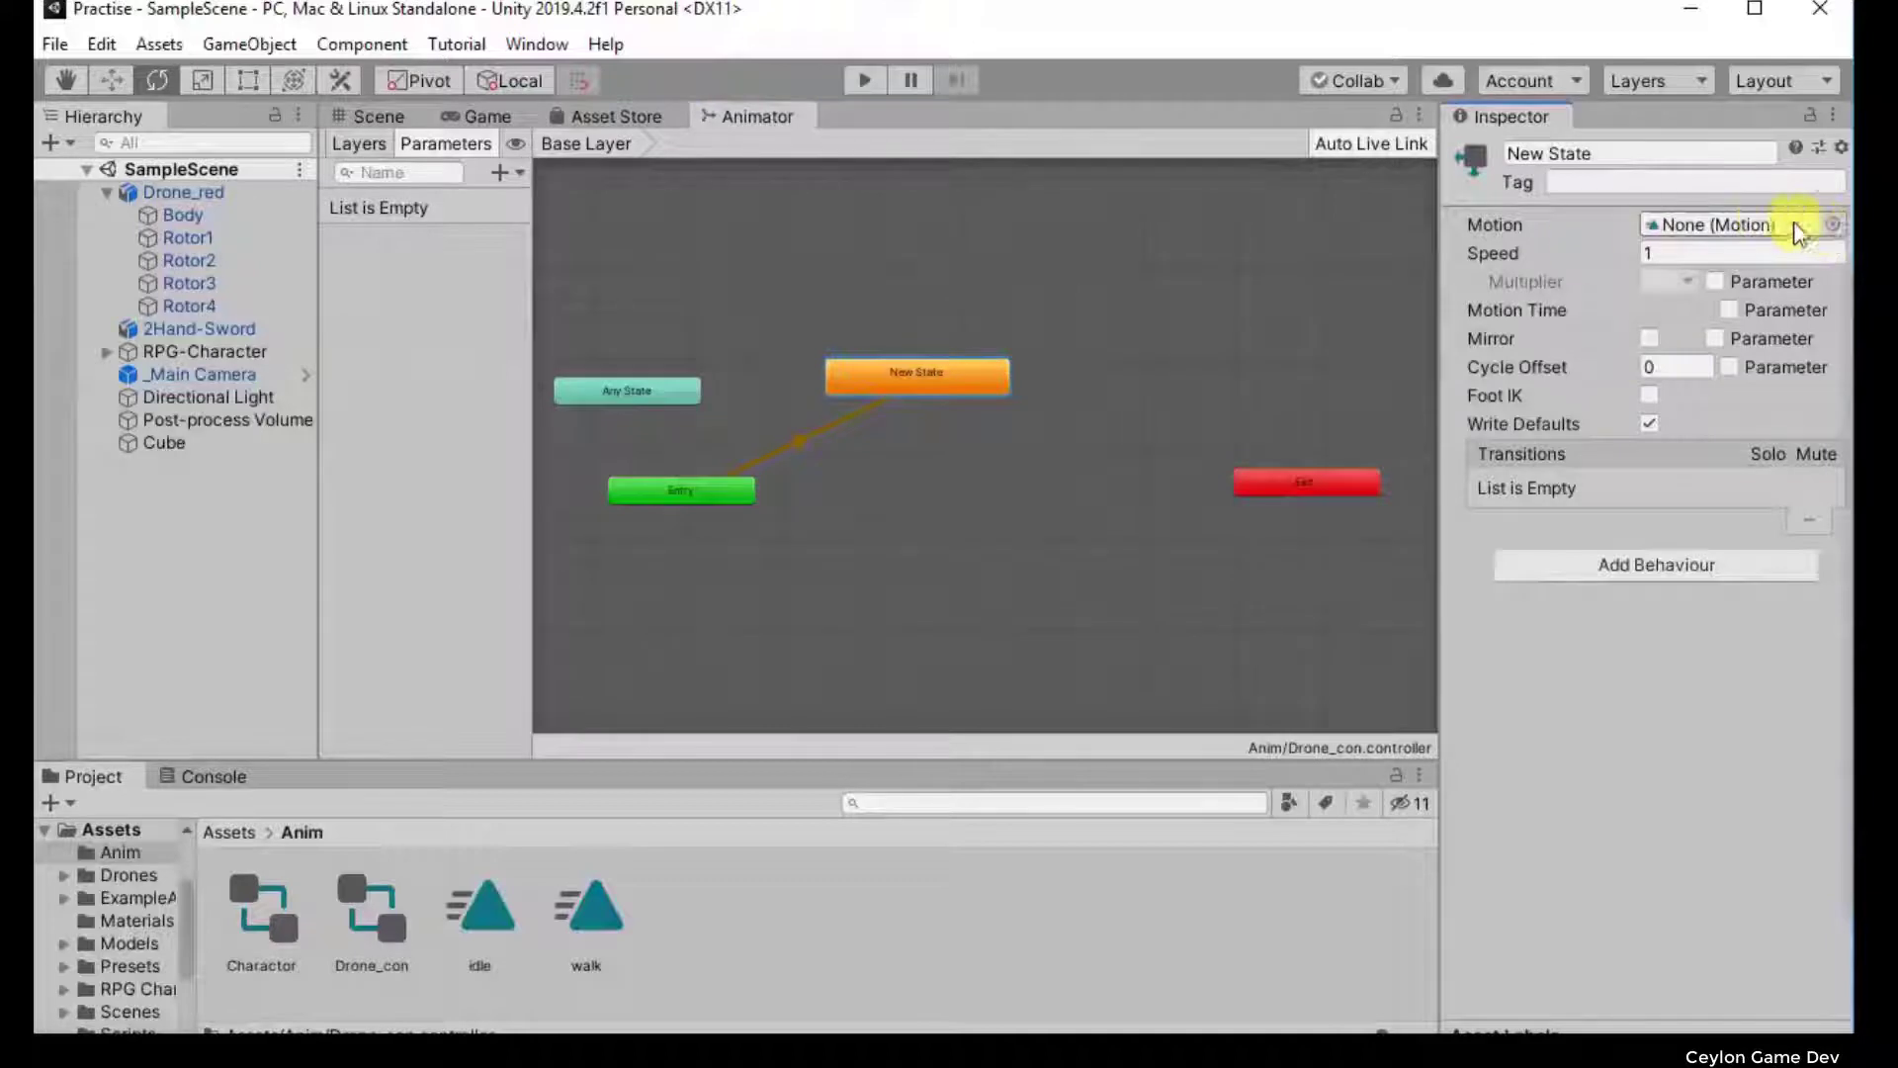
click(893, 373)
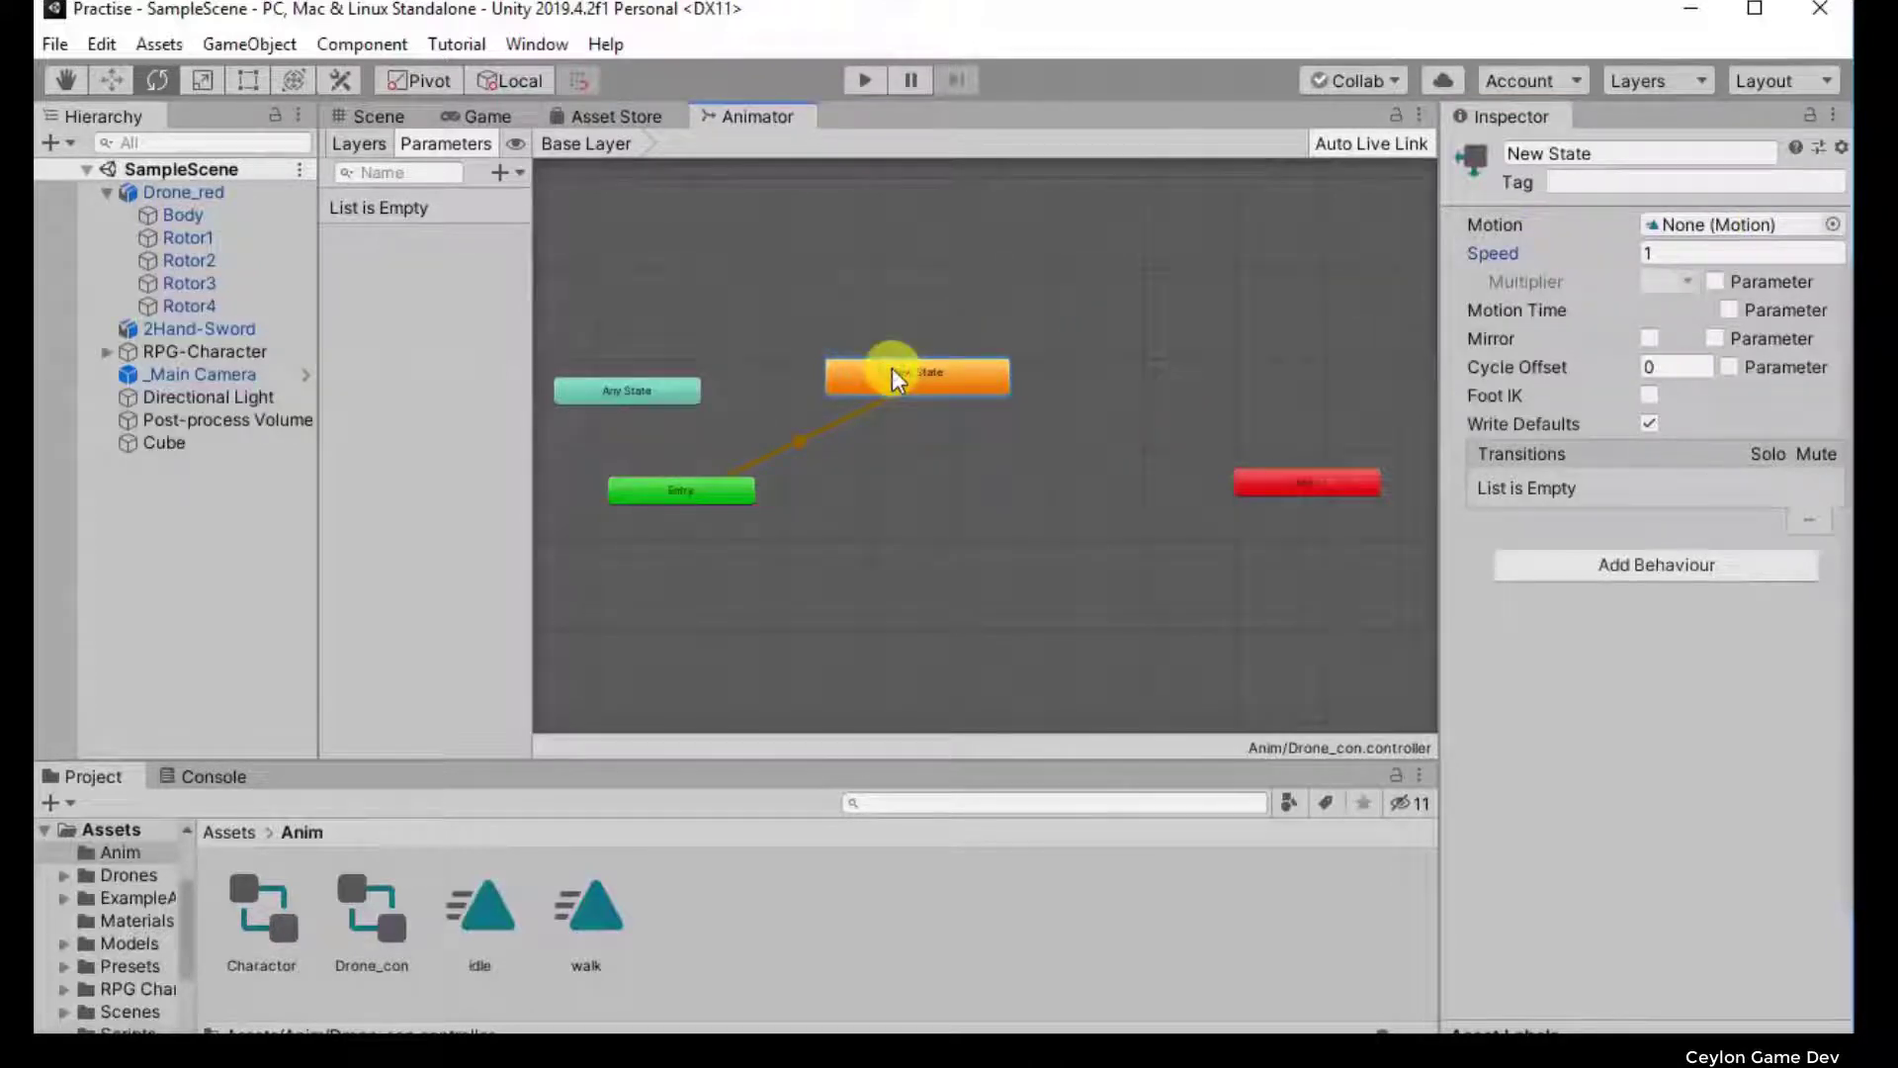
Step: Assign the Idle animation clip as New State's Motion
click(1831, 227)
scroll(1284, 900, down, 5)
scroll(1285, 901, down, 10)
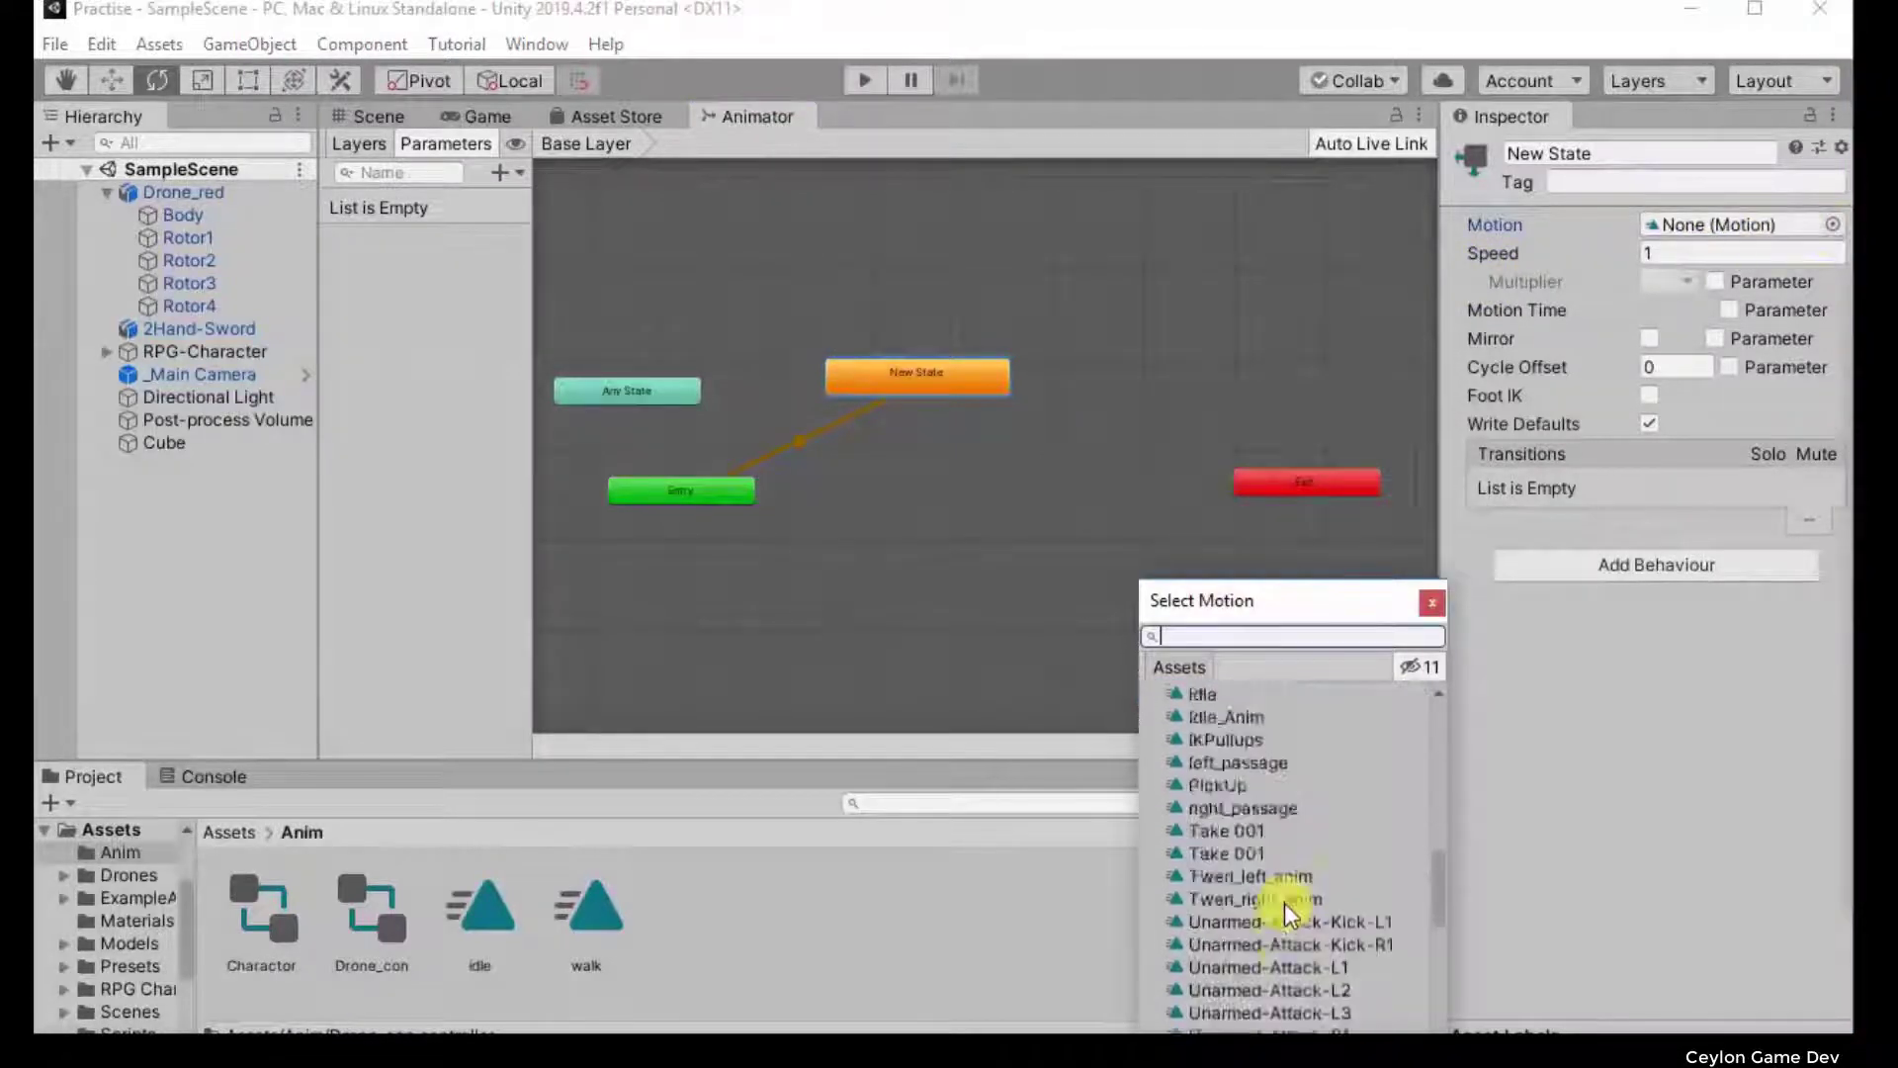
scroll(1284, 908, down, 10)
scroll(1289, 929, down, 5)
scroll(1292, 932, up, 10)
scroll(1292, 934, up, 15)
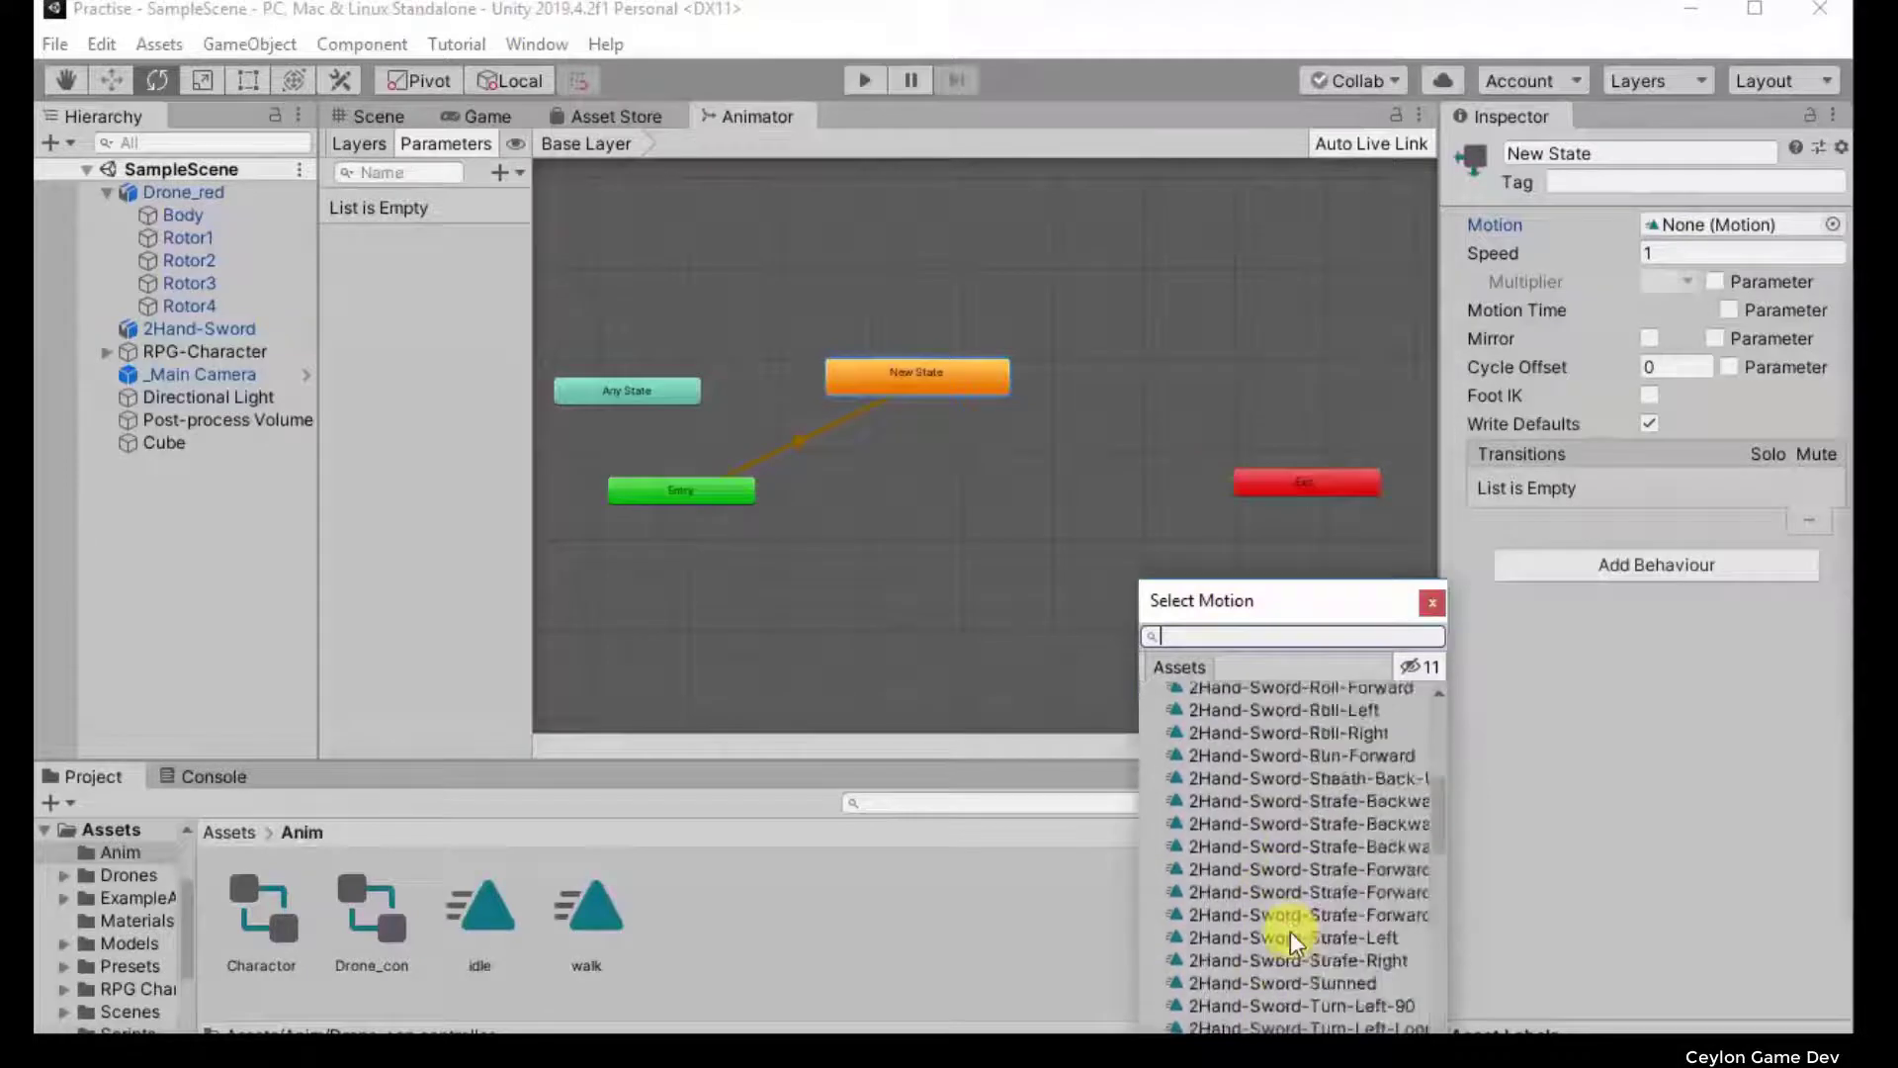
scroll(1290, 931, up, 10)
scroll(1292, 830, down, 10)
scroll(1291, 842, down, 10)
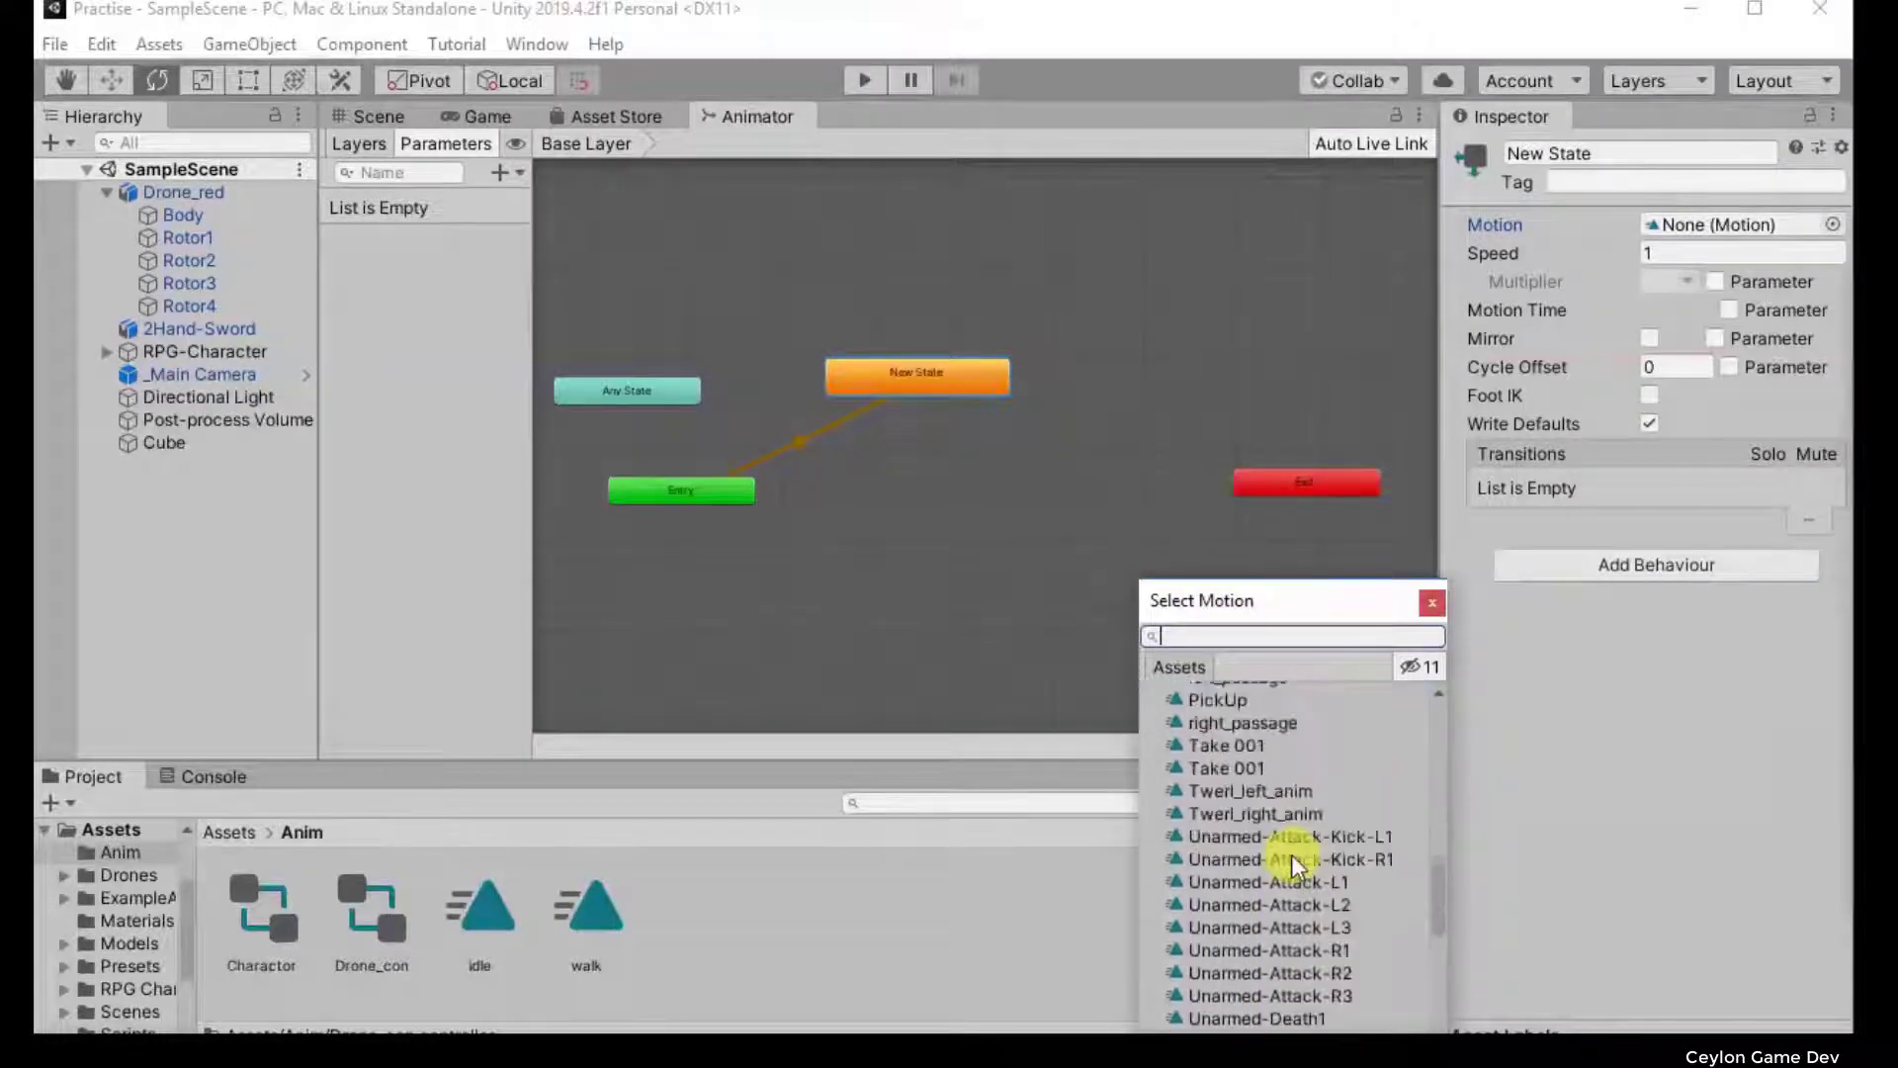
scroll(1292, 856, down, 10)
scroll(1290, 898, up, 5)
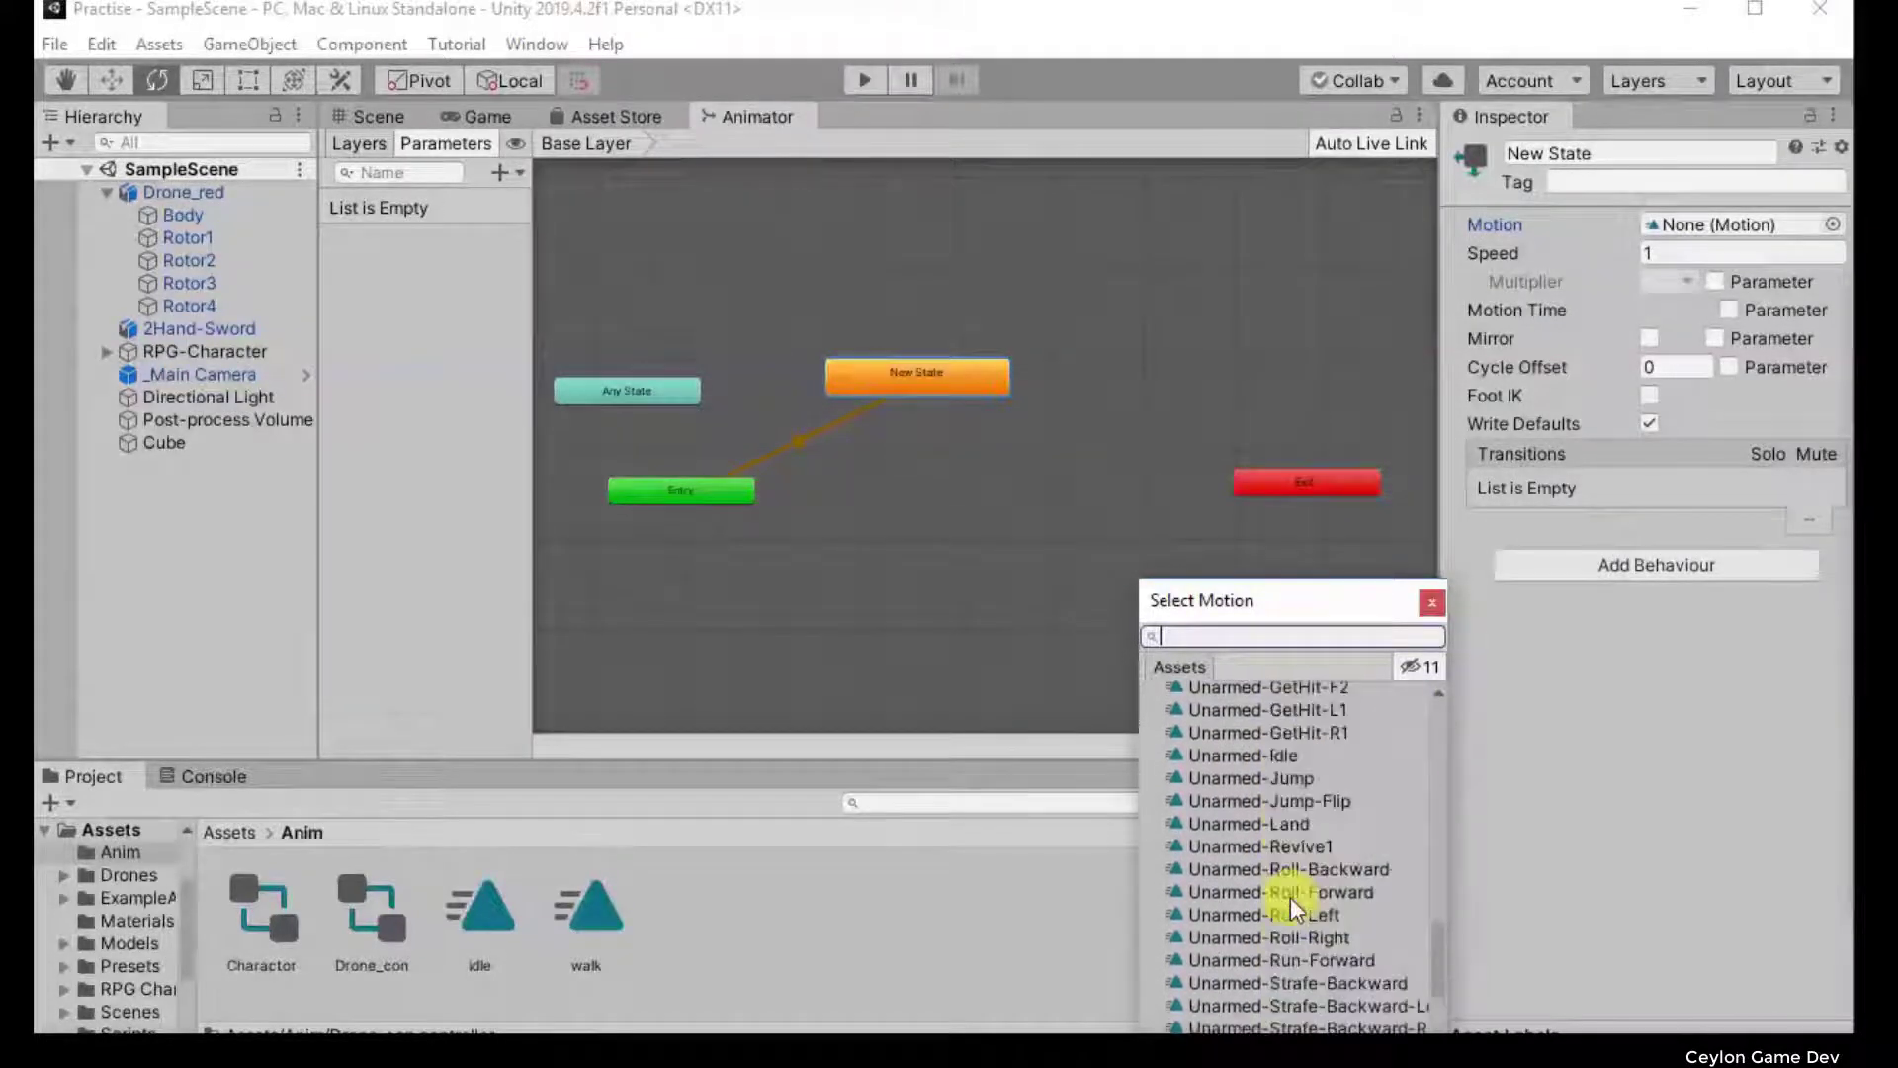
scroll(1290, 897, up, 5)
scroll(1290, 898, up, 5)
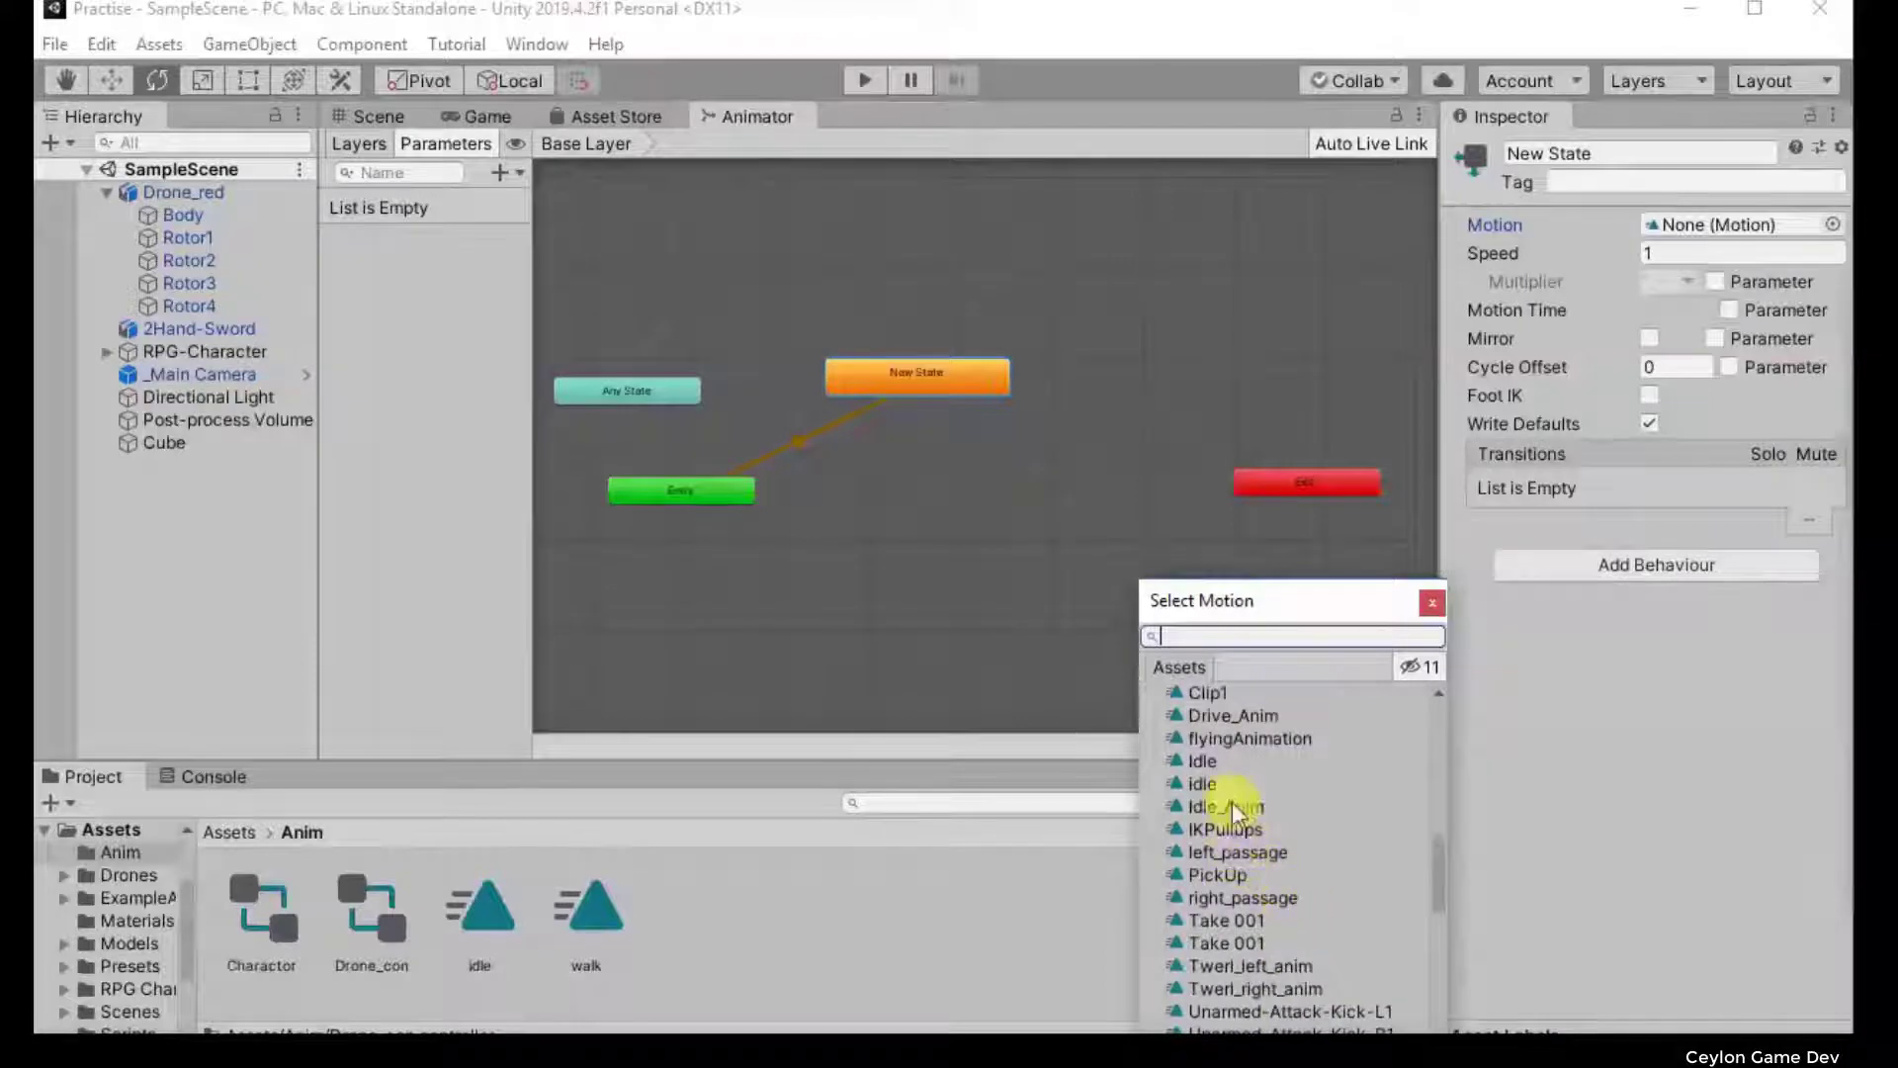
click(1200, 779)
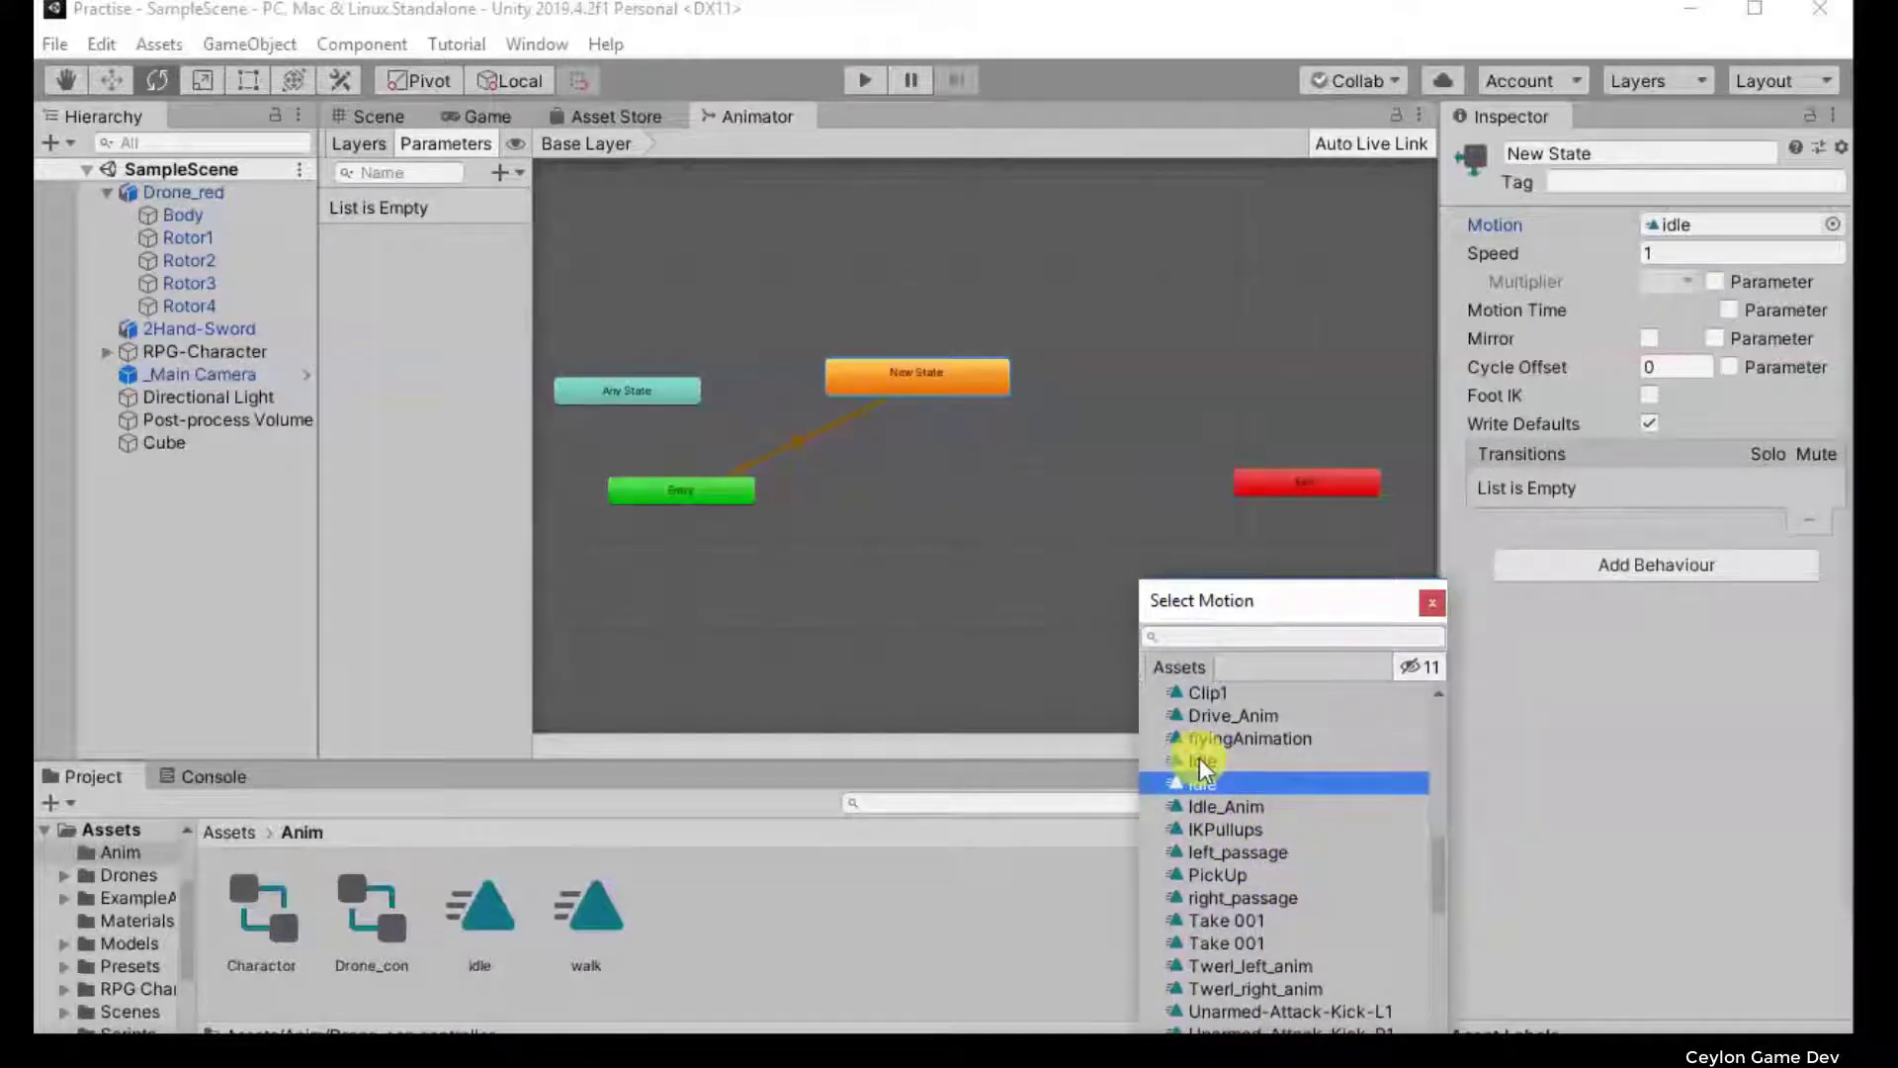
click(1199, 760)
double_click(1212, 761)
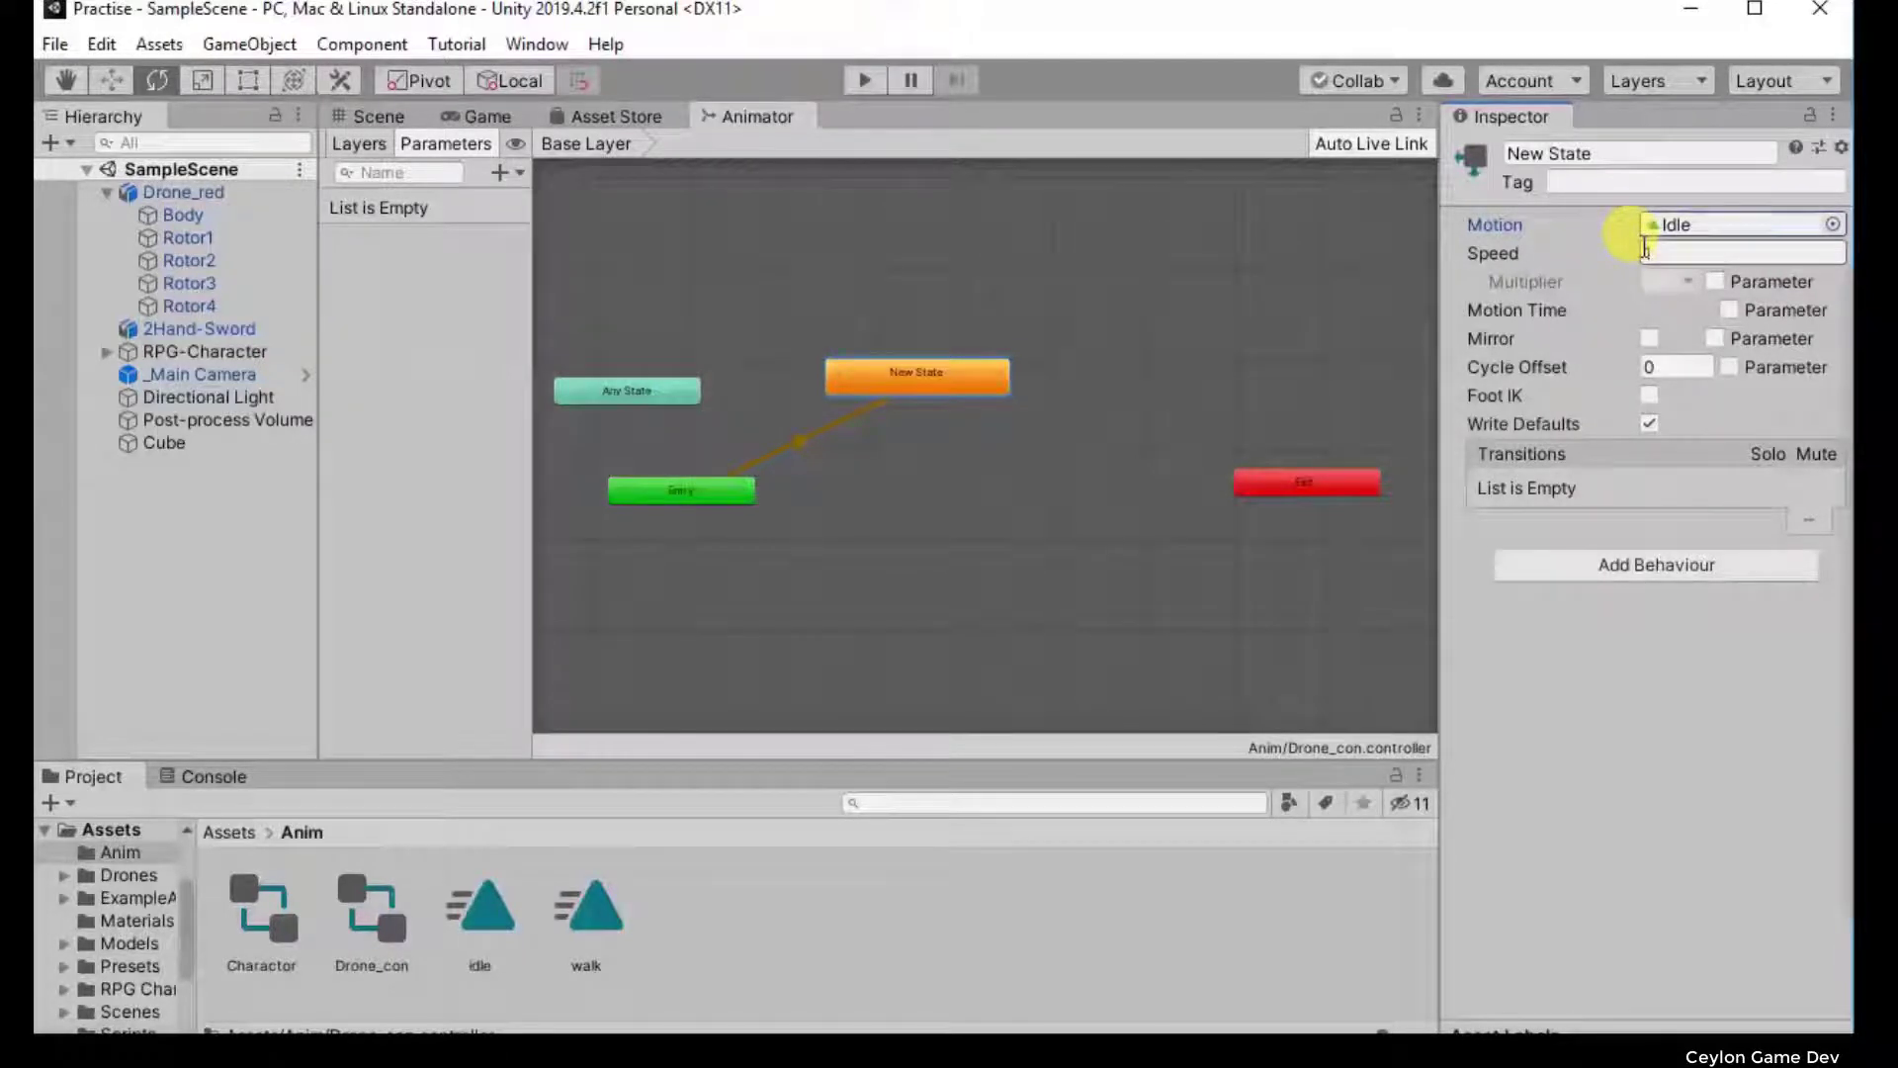
Step: Check New State's Speed value of 1, then go back to the Scene view
click(1649, 254)
double_click(1668, 254)
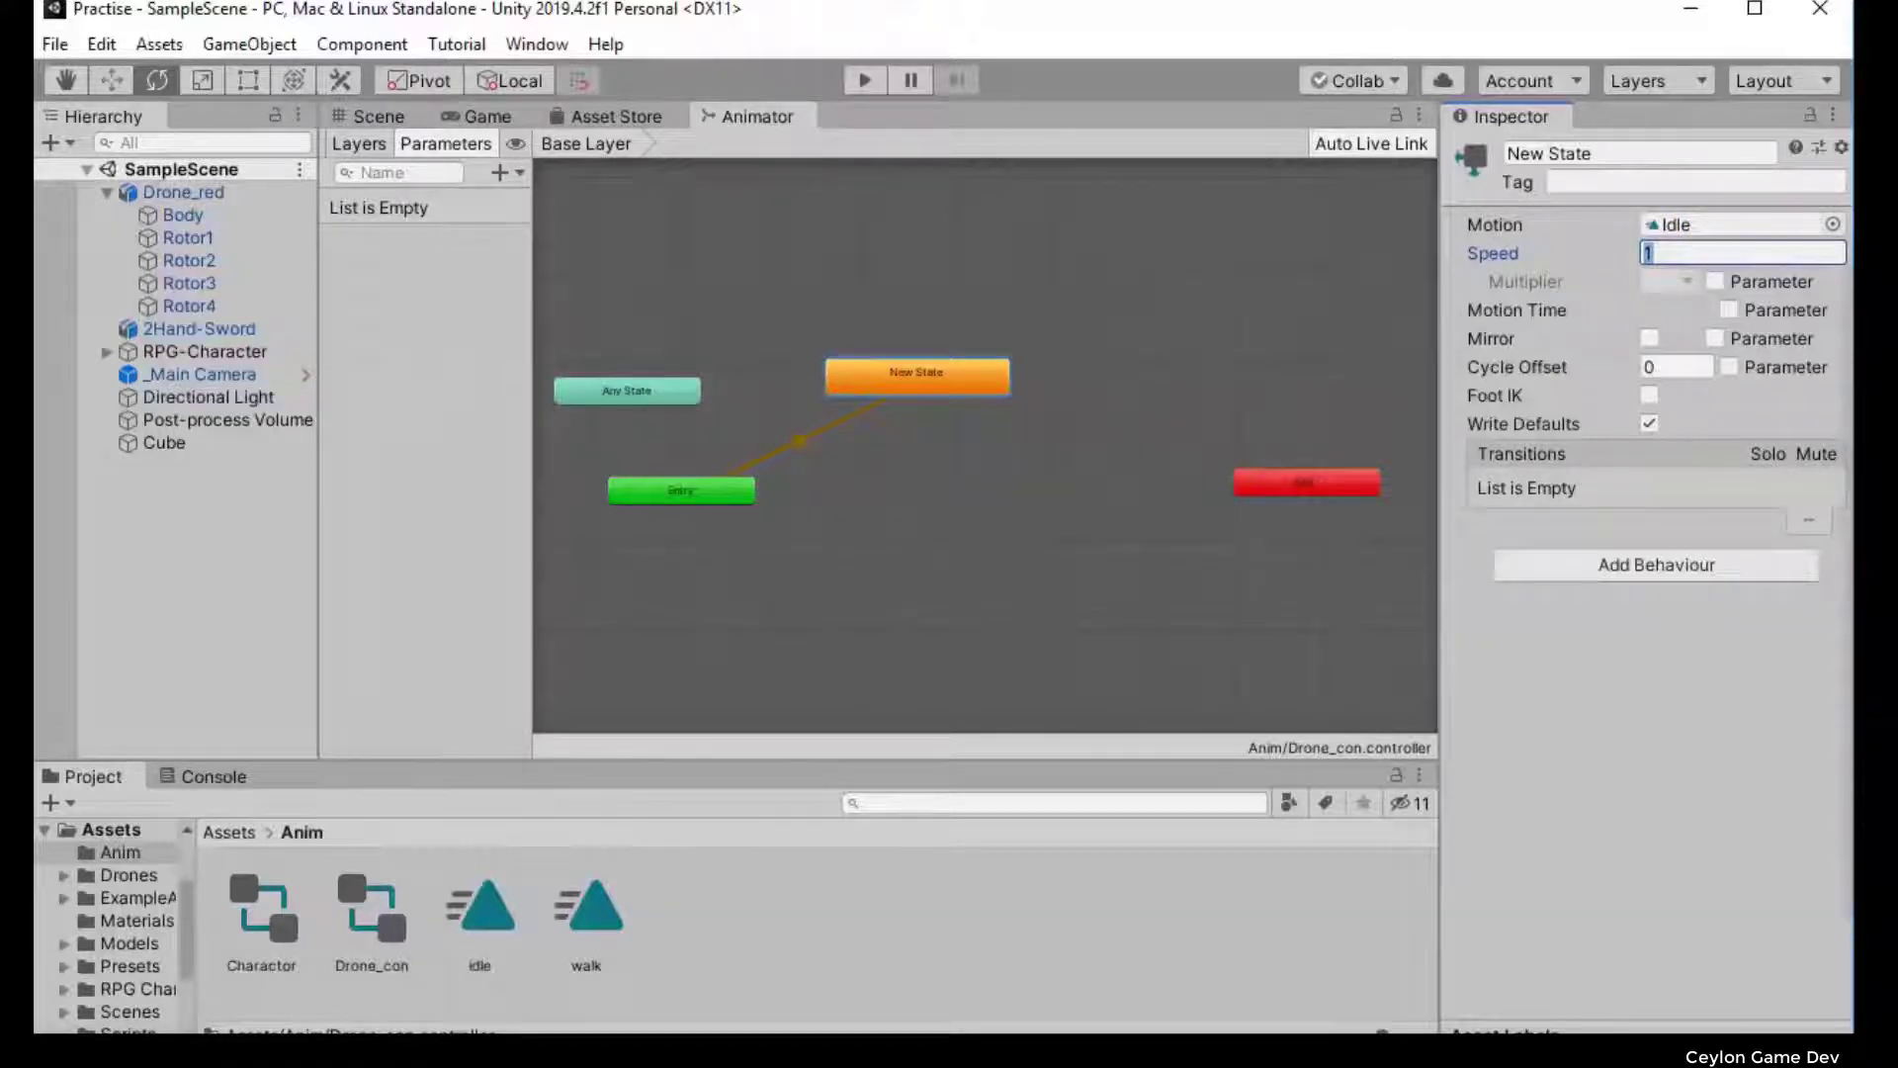
key(alt+Tab)
click(1649, 255)
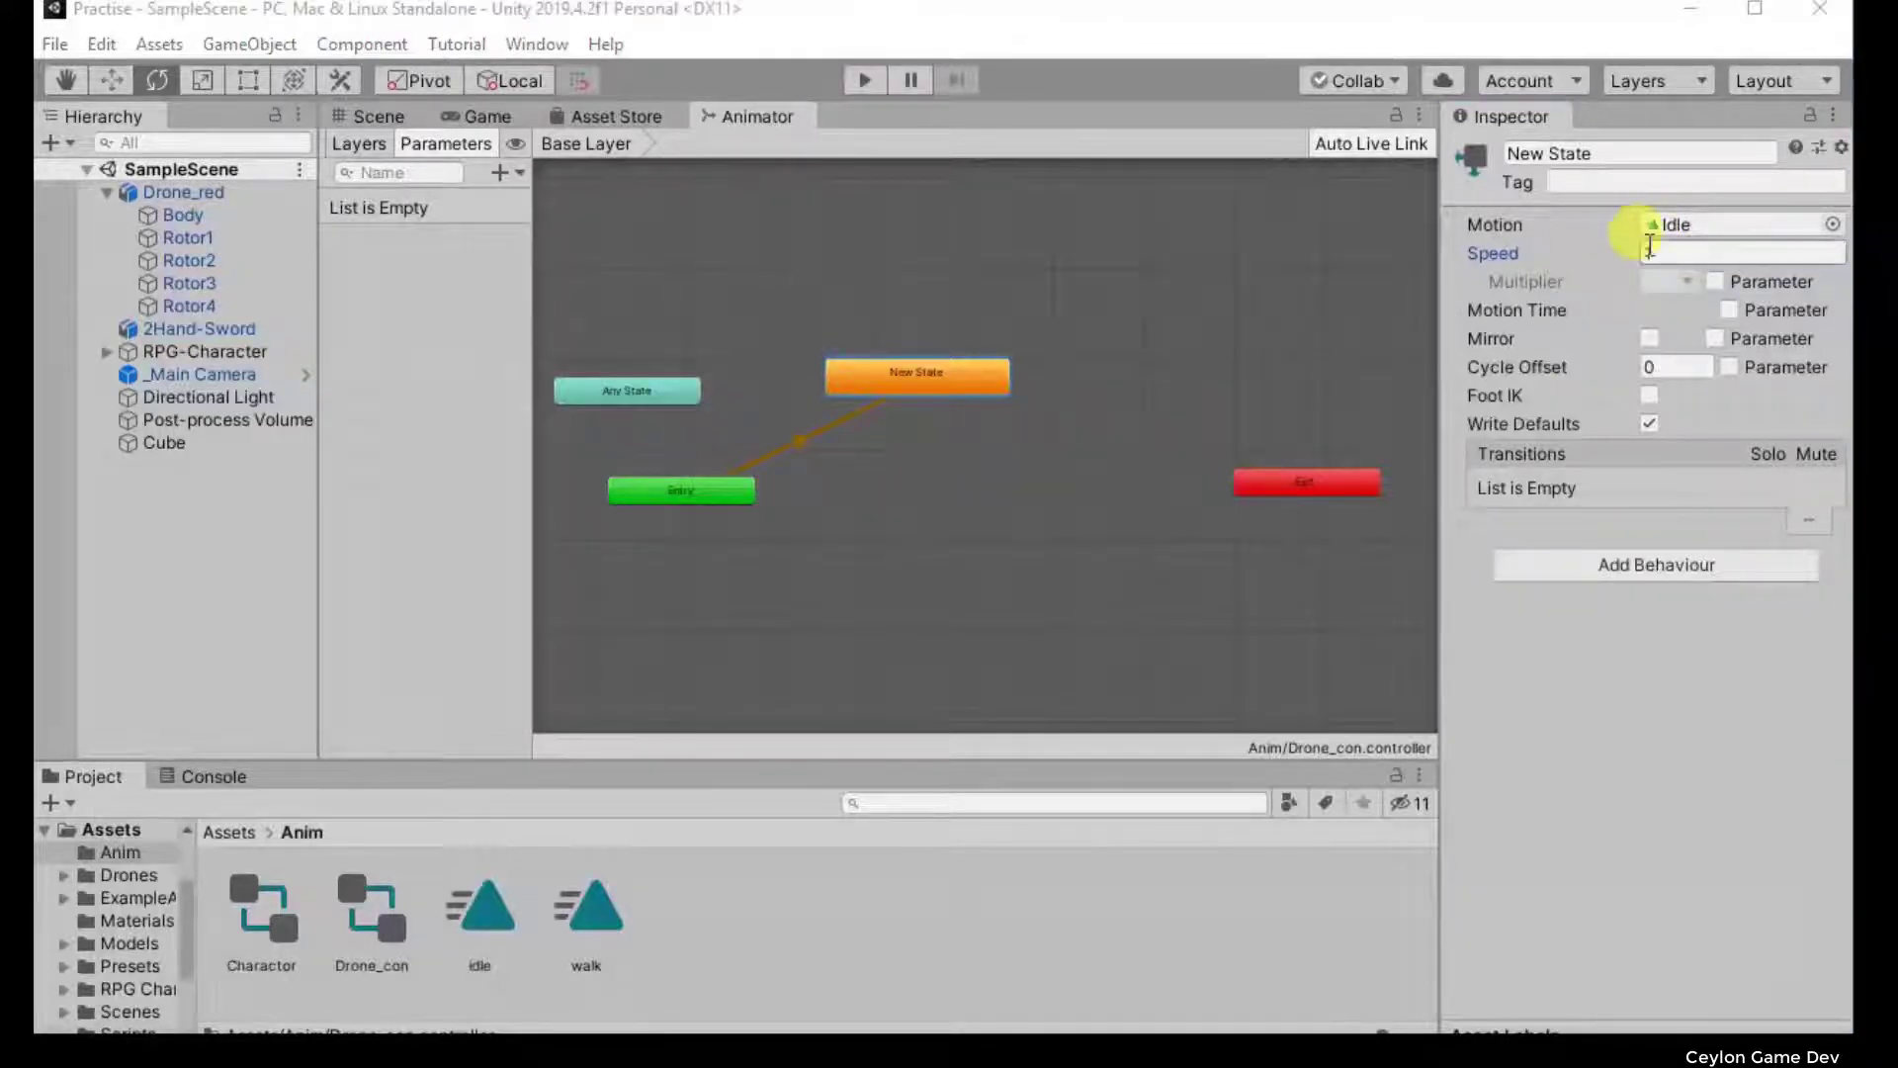
click(364, 119)
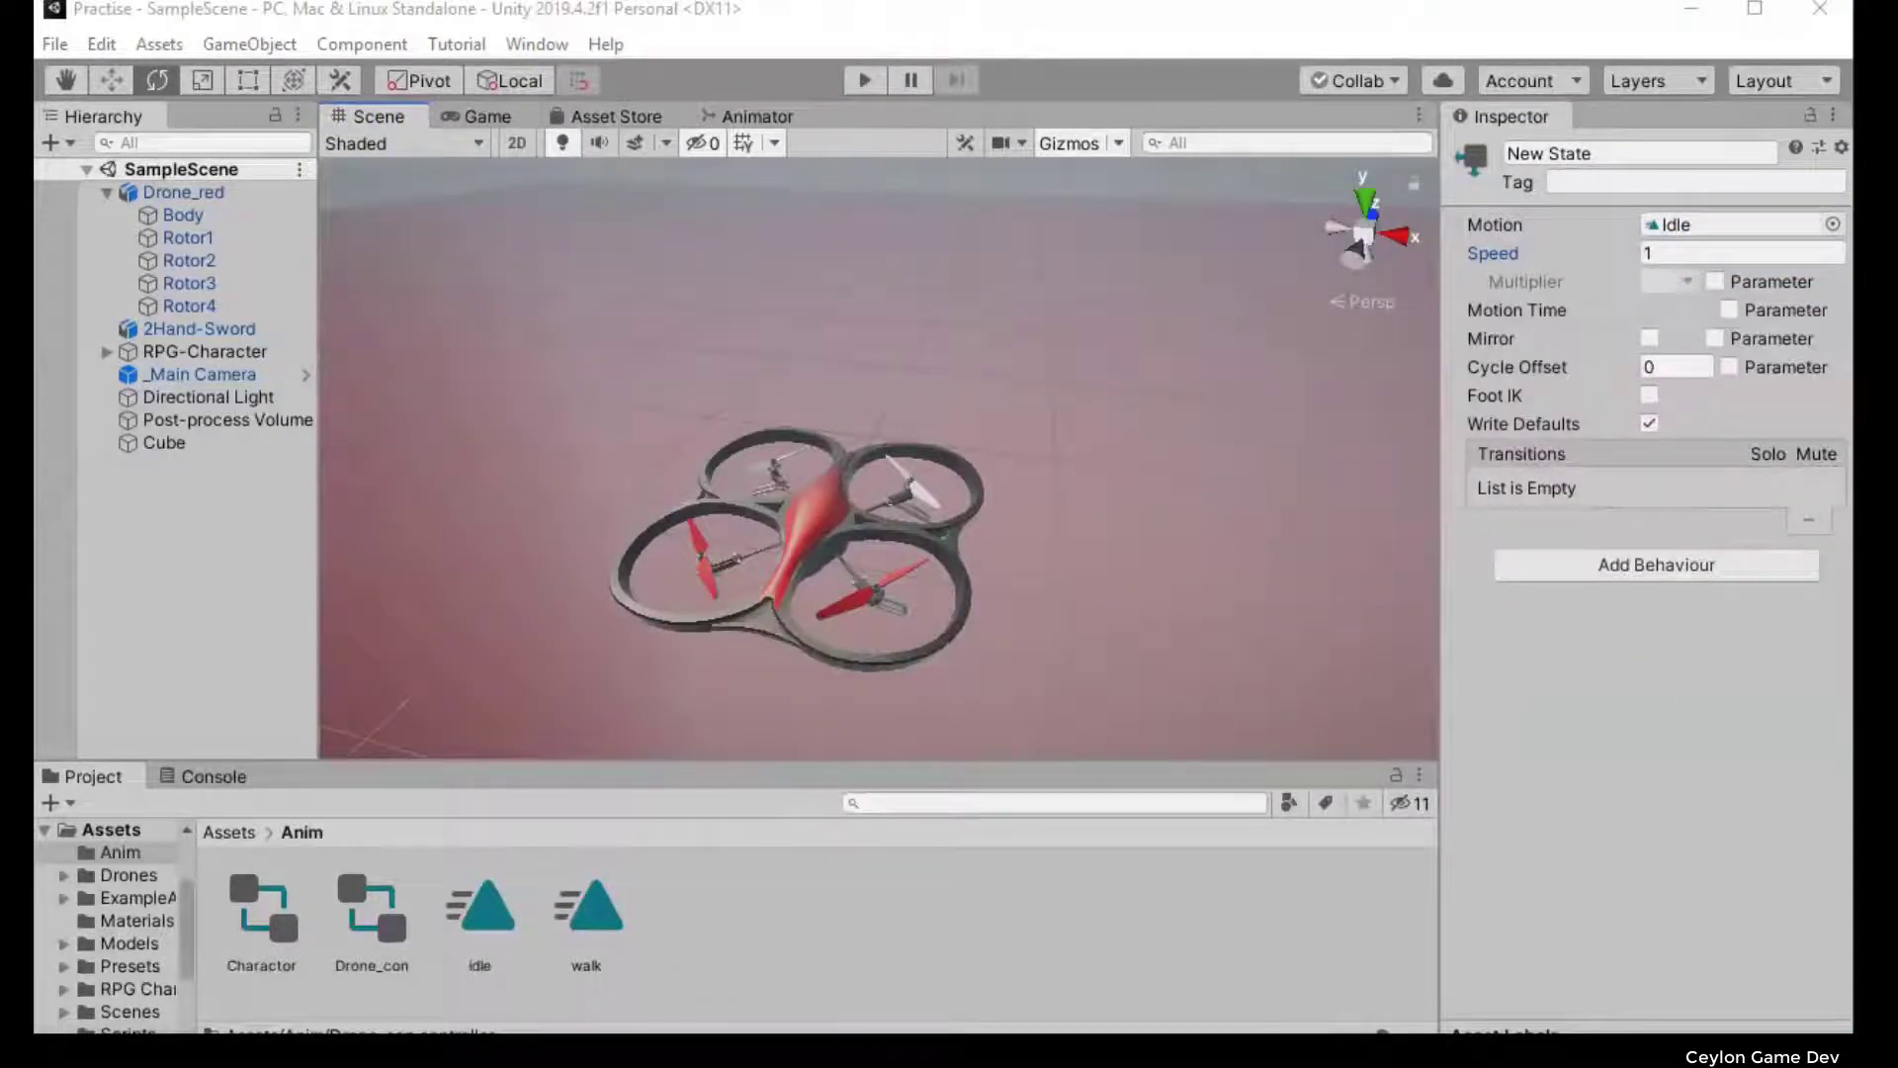
Step: Select the idle clip asset and dock its Animation timeline below the Scene view
click(482, 916)
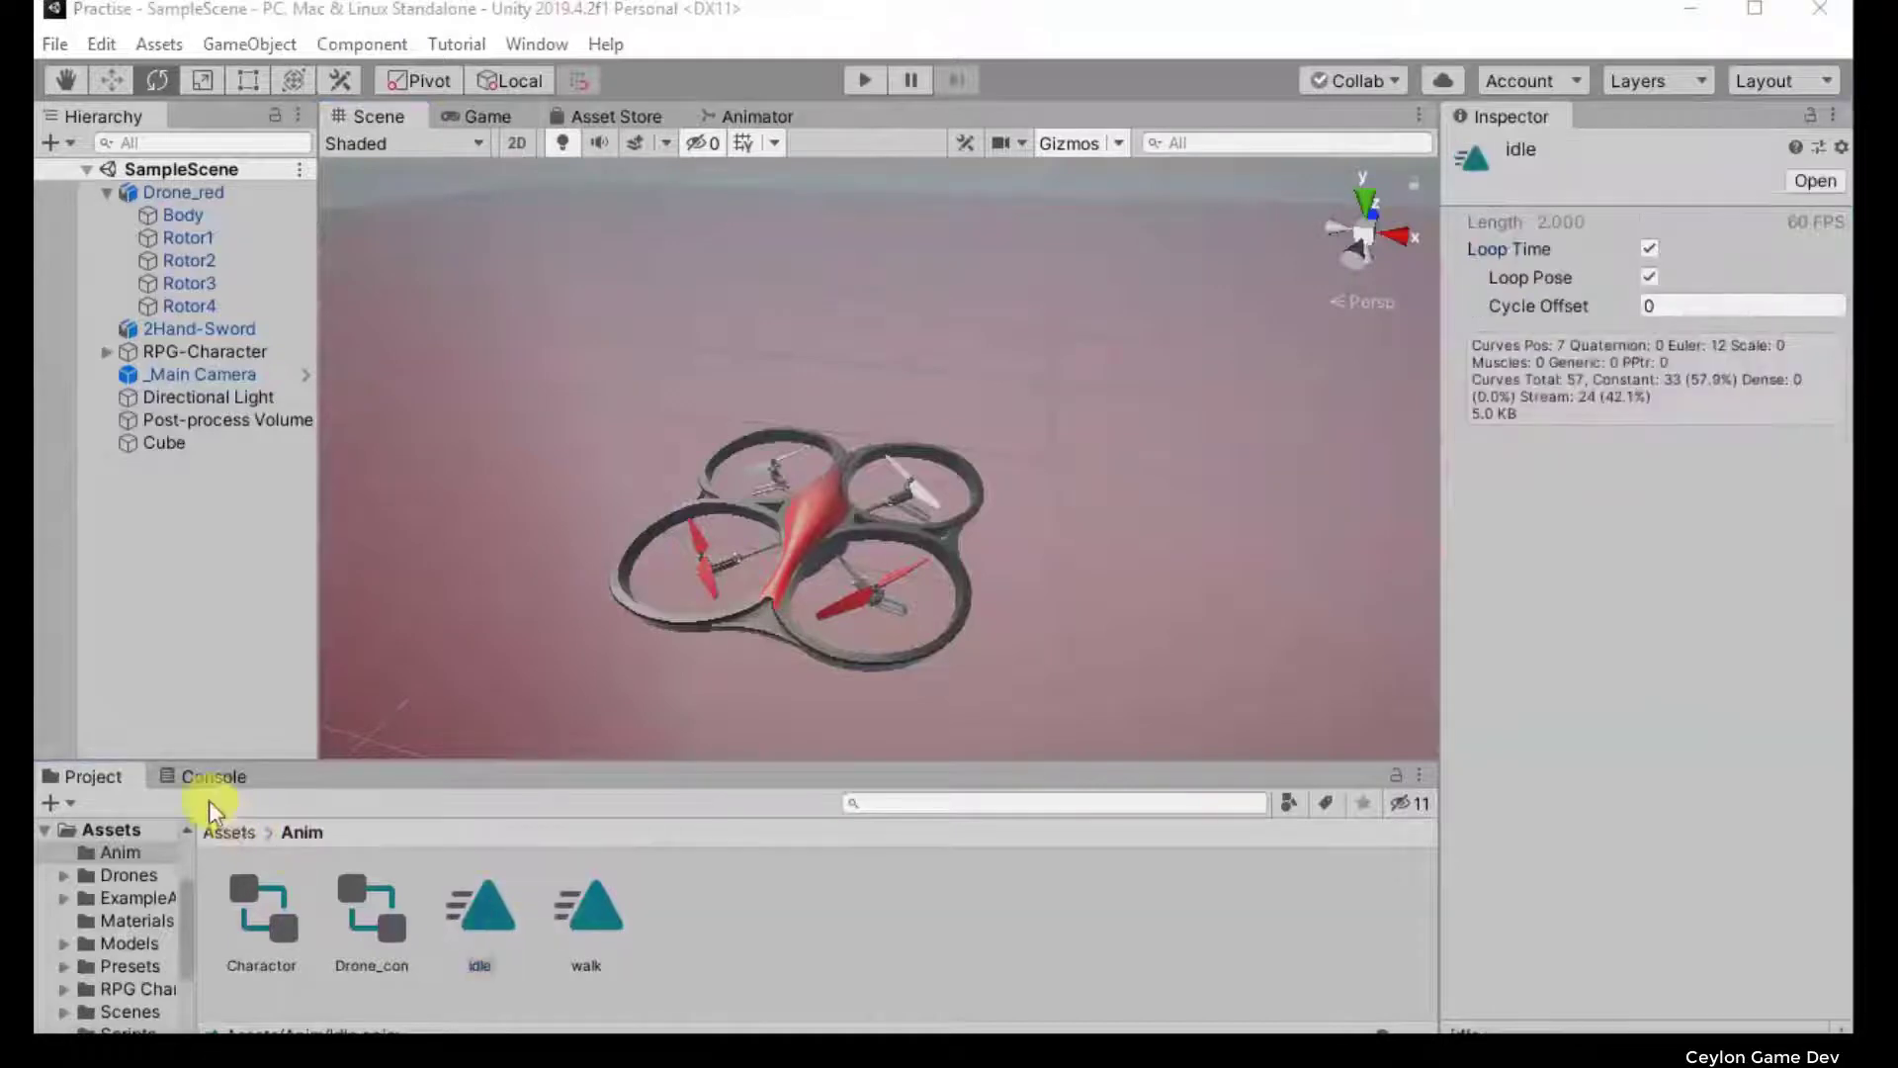
click(490, 915)
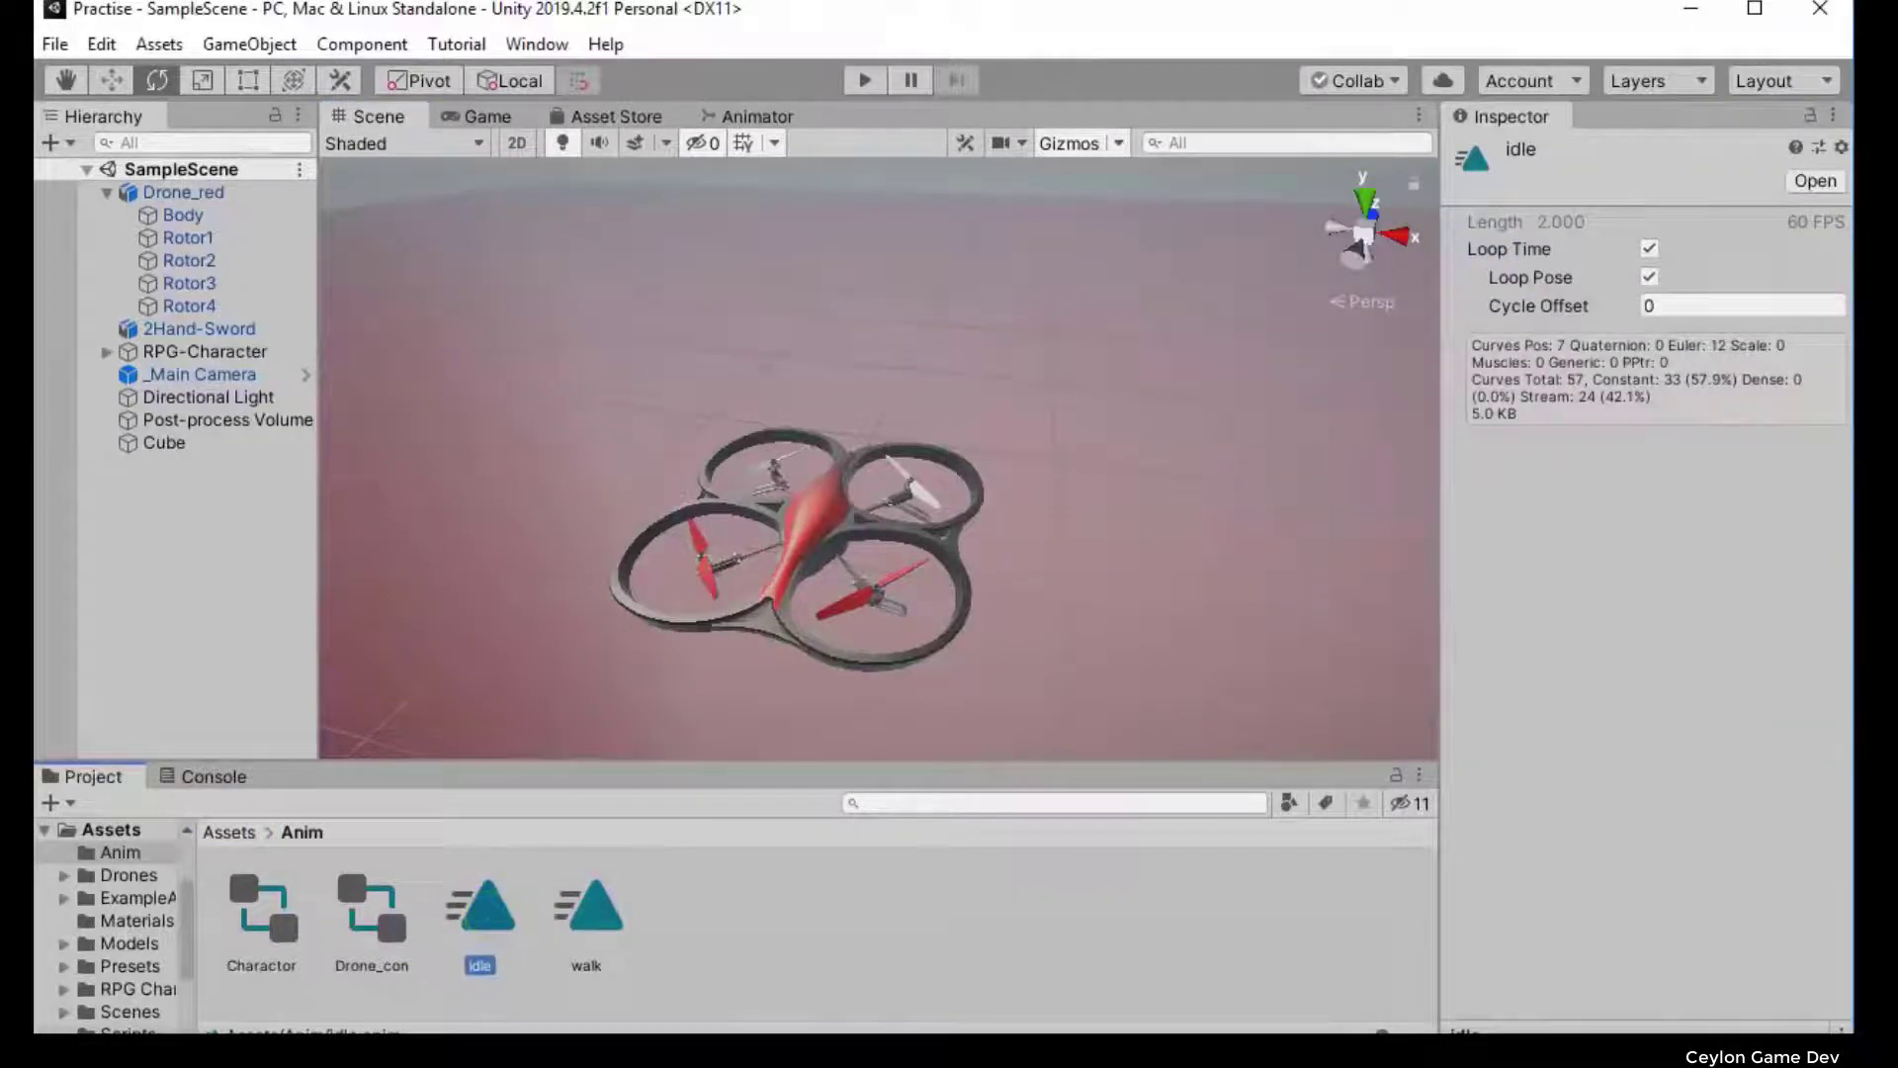
drag(1185, 440, 352, 782)
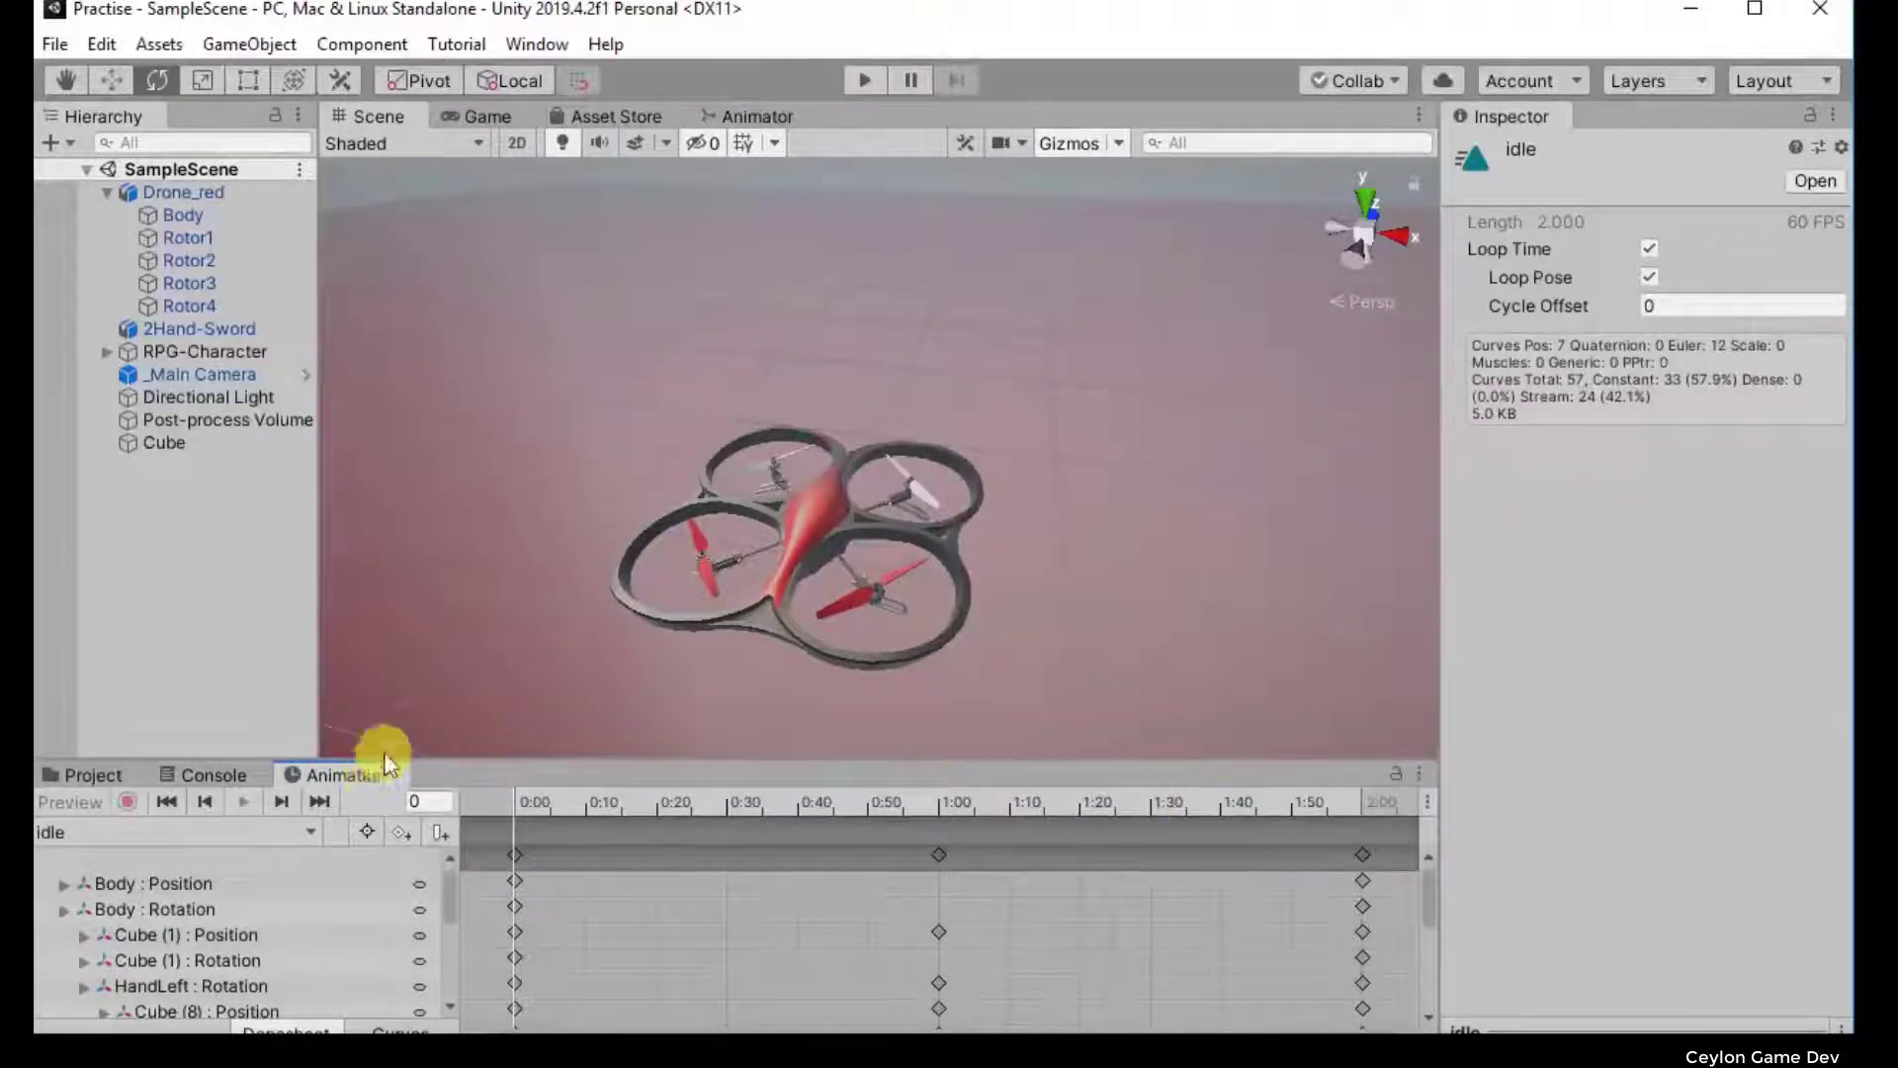
Step: Float the idle clip's Animation window, enlarge it and move it higher
drag(386, 771, 701, 497)
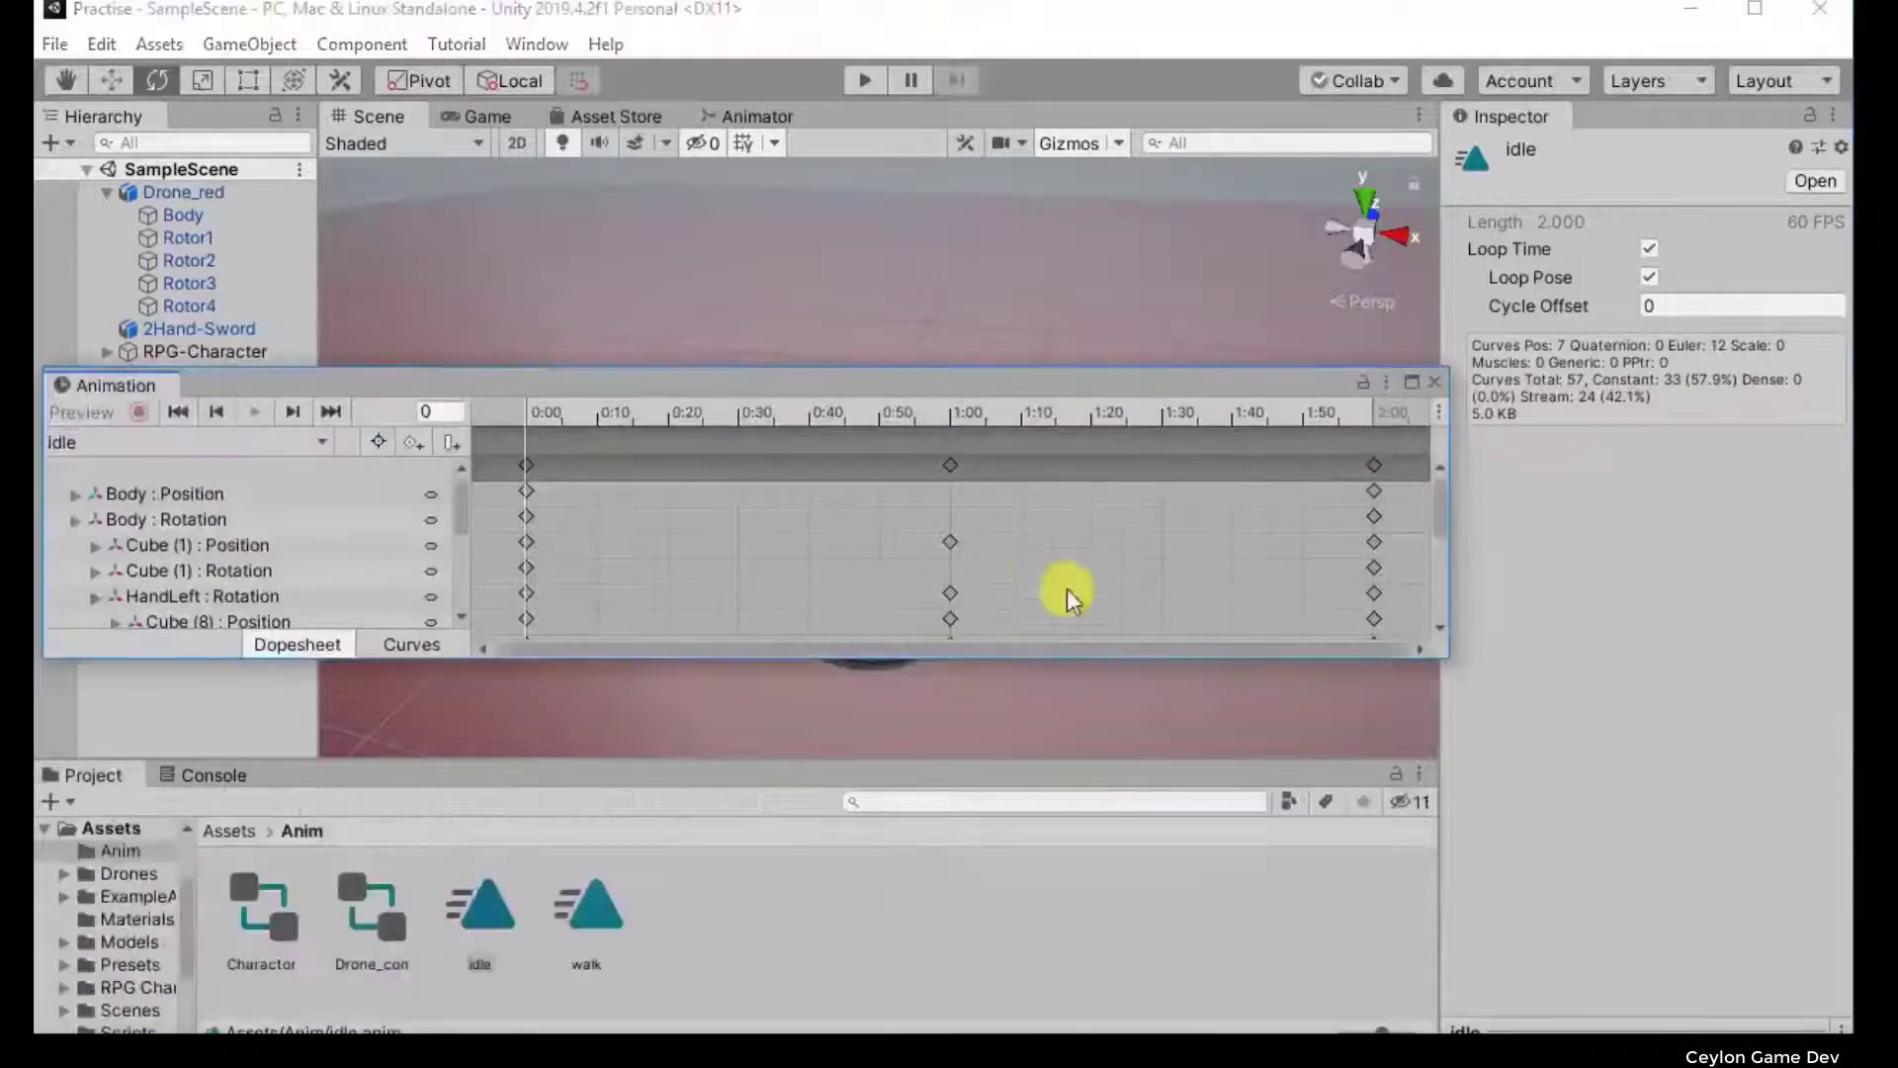
drag(1257, 657, 1301, 909)
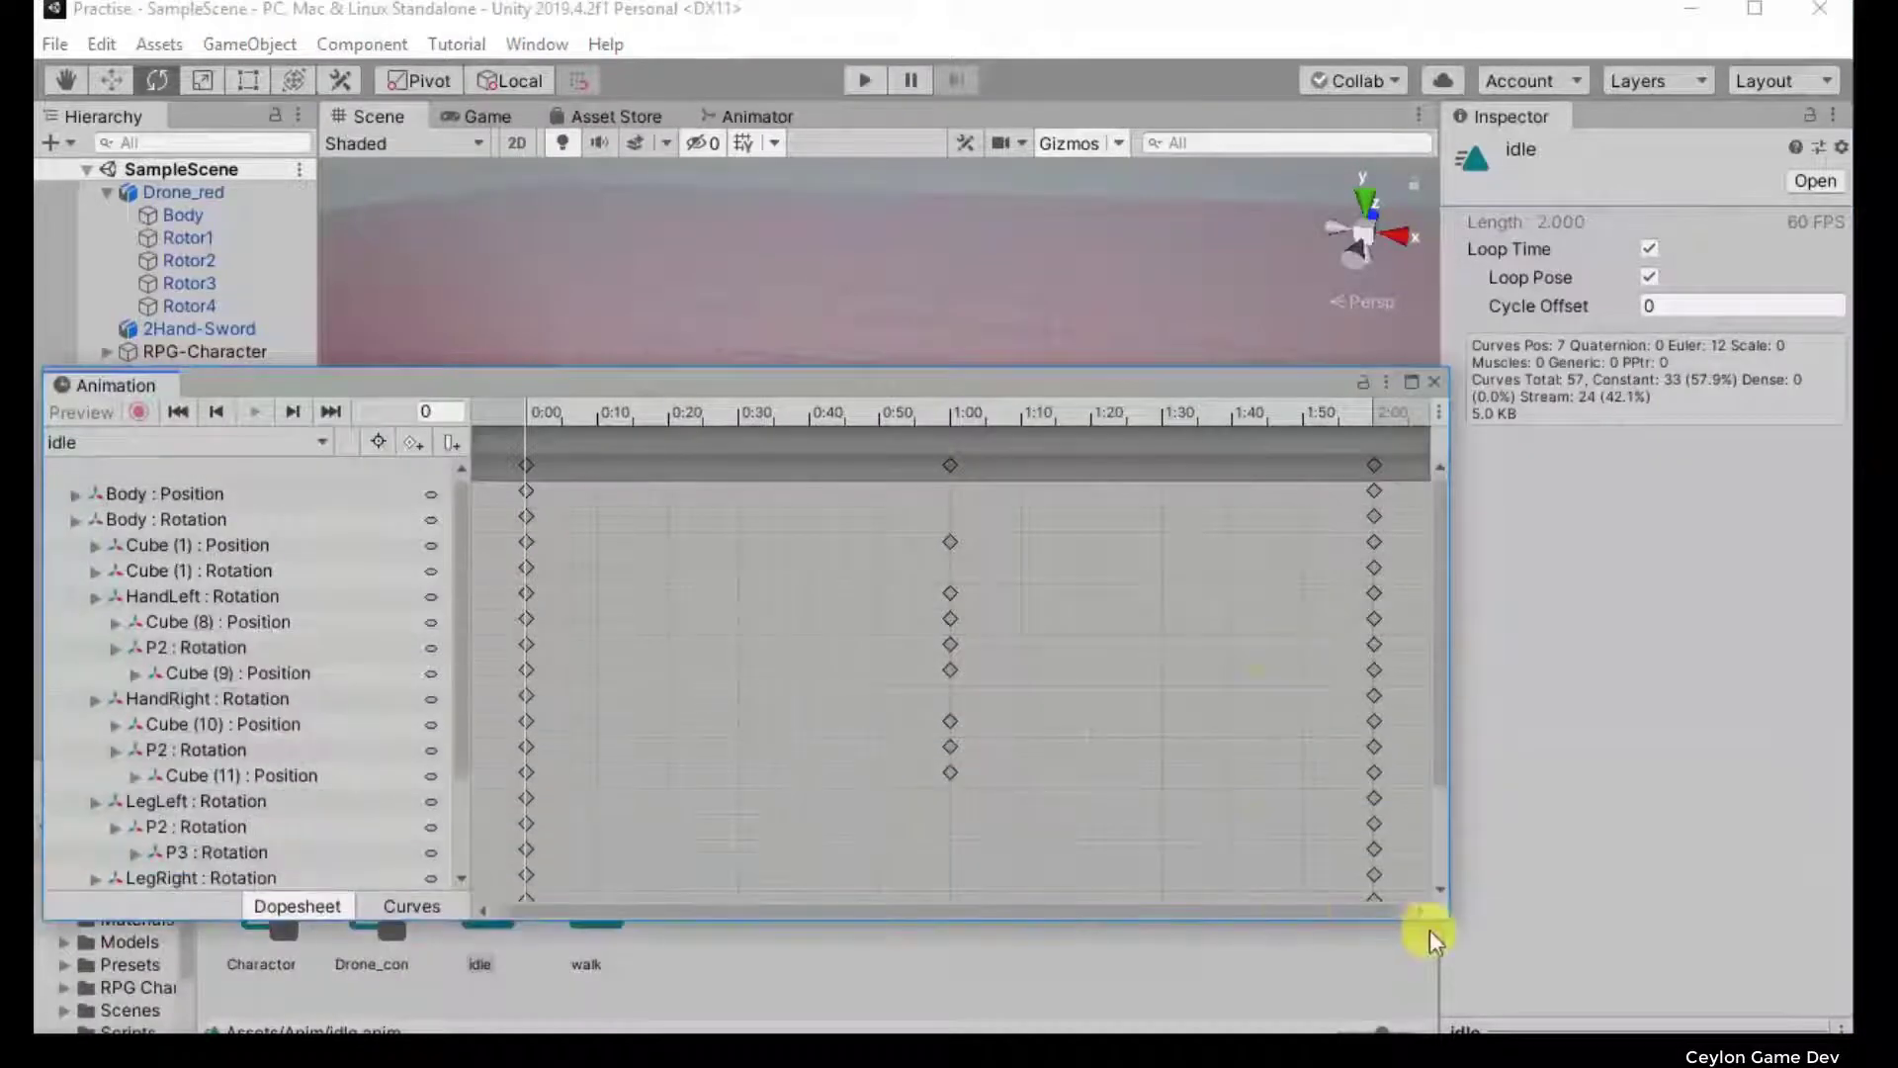
drag(1439, 922, 1626, 986)
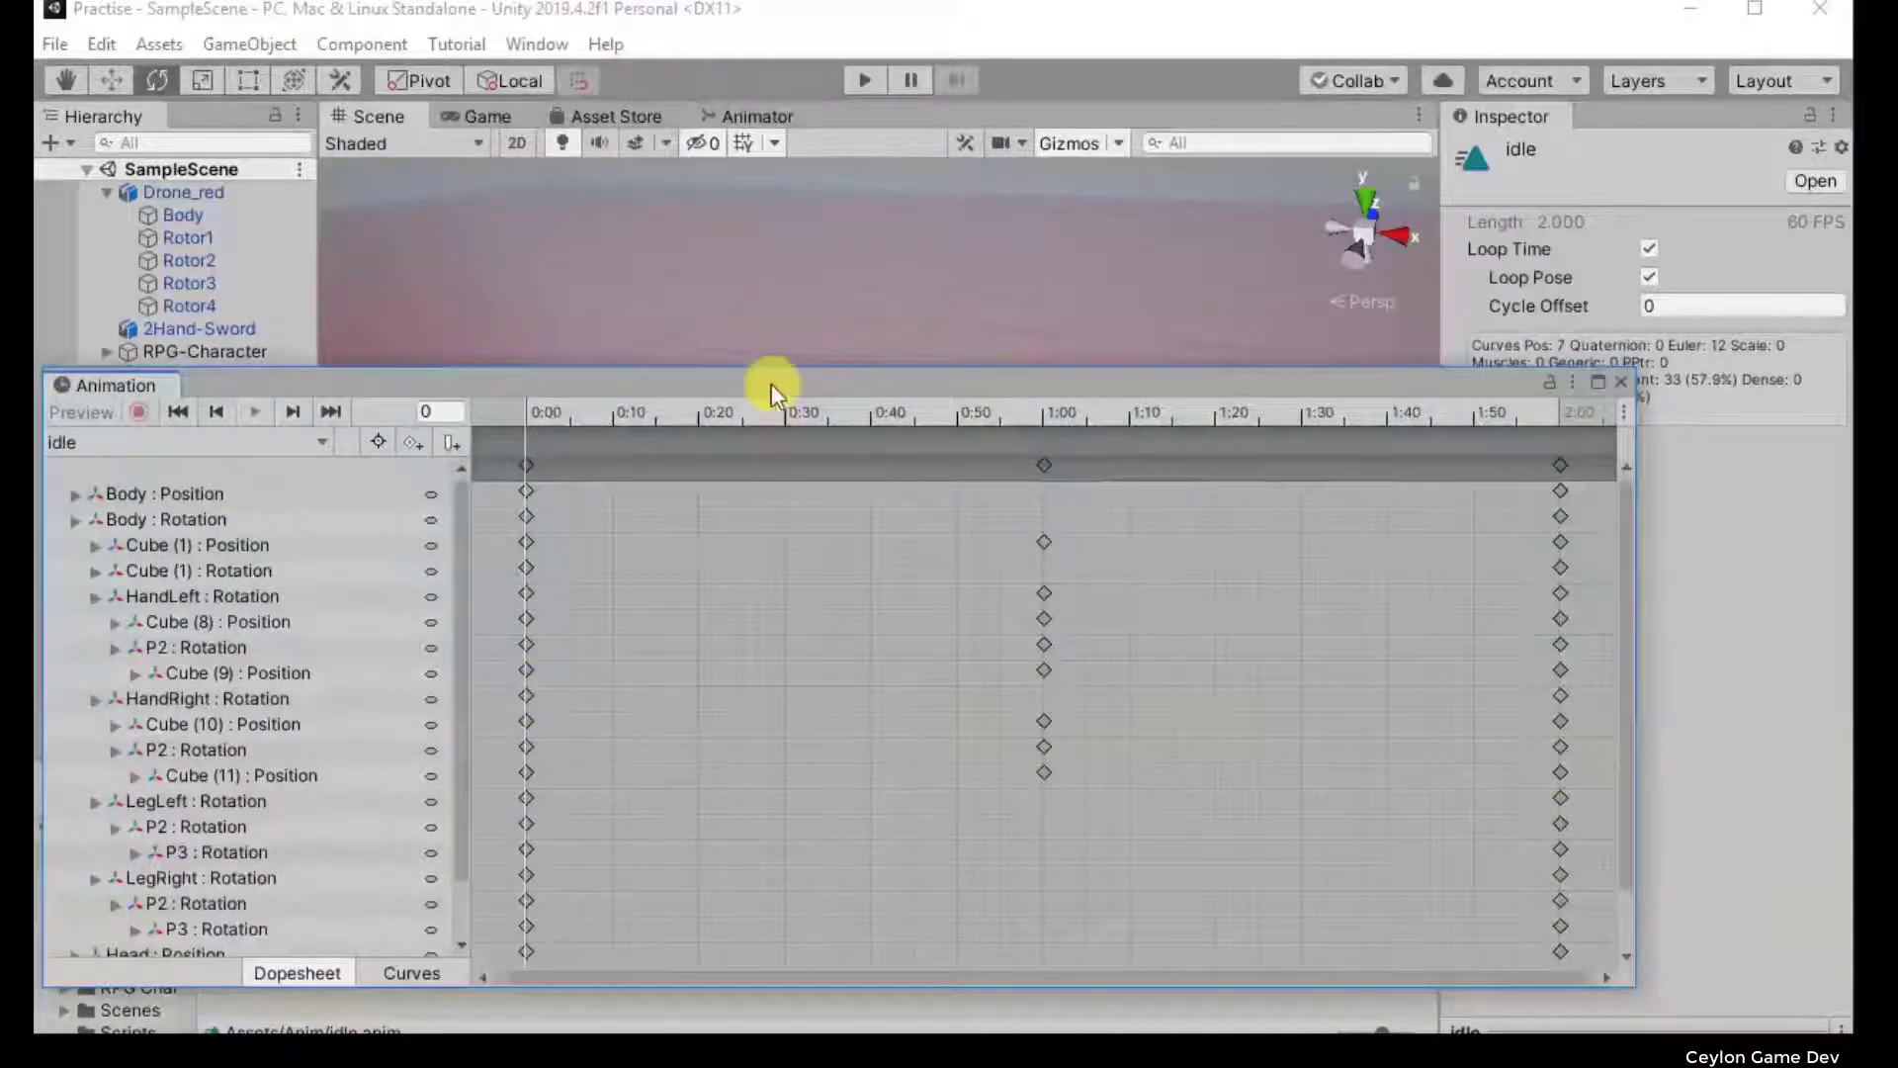
drag(773, 383, 916, 304)
Step: Scrub the playhead between 0:00 and 2:00 to preview the idle keyframes
scroll(939, 552, down, 2)
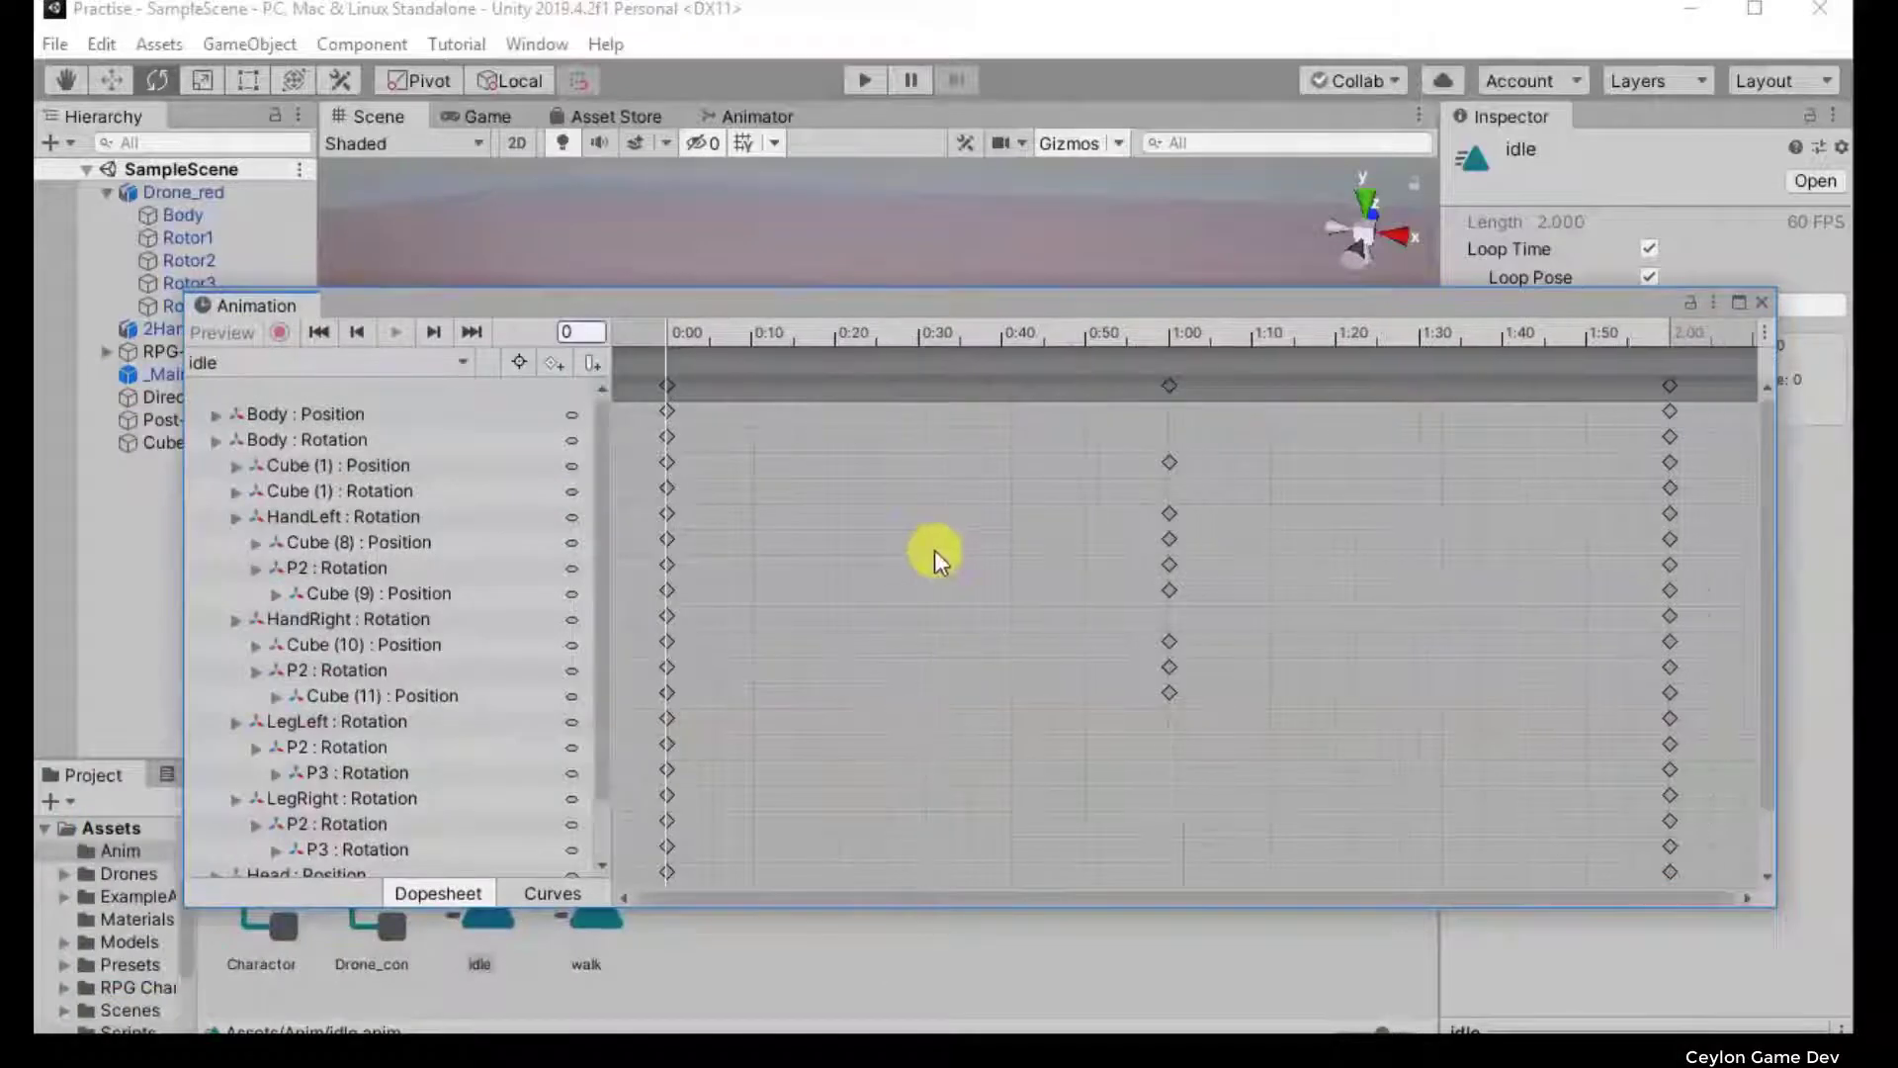
scroll(934, 553, down, 2)
scroll(934, 556, down, 2)
scroll(935, 565, down, 3)
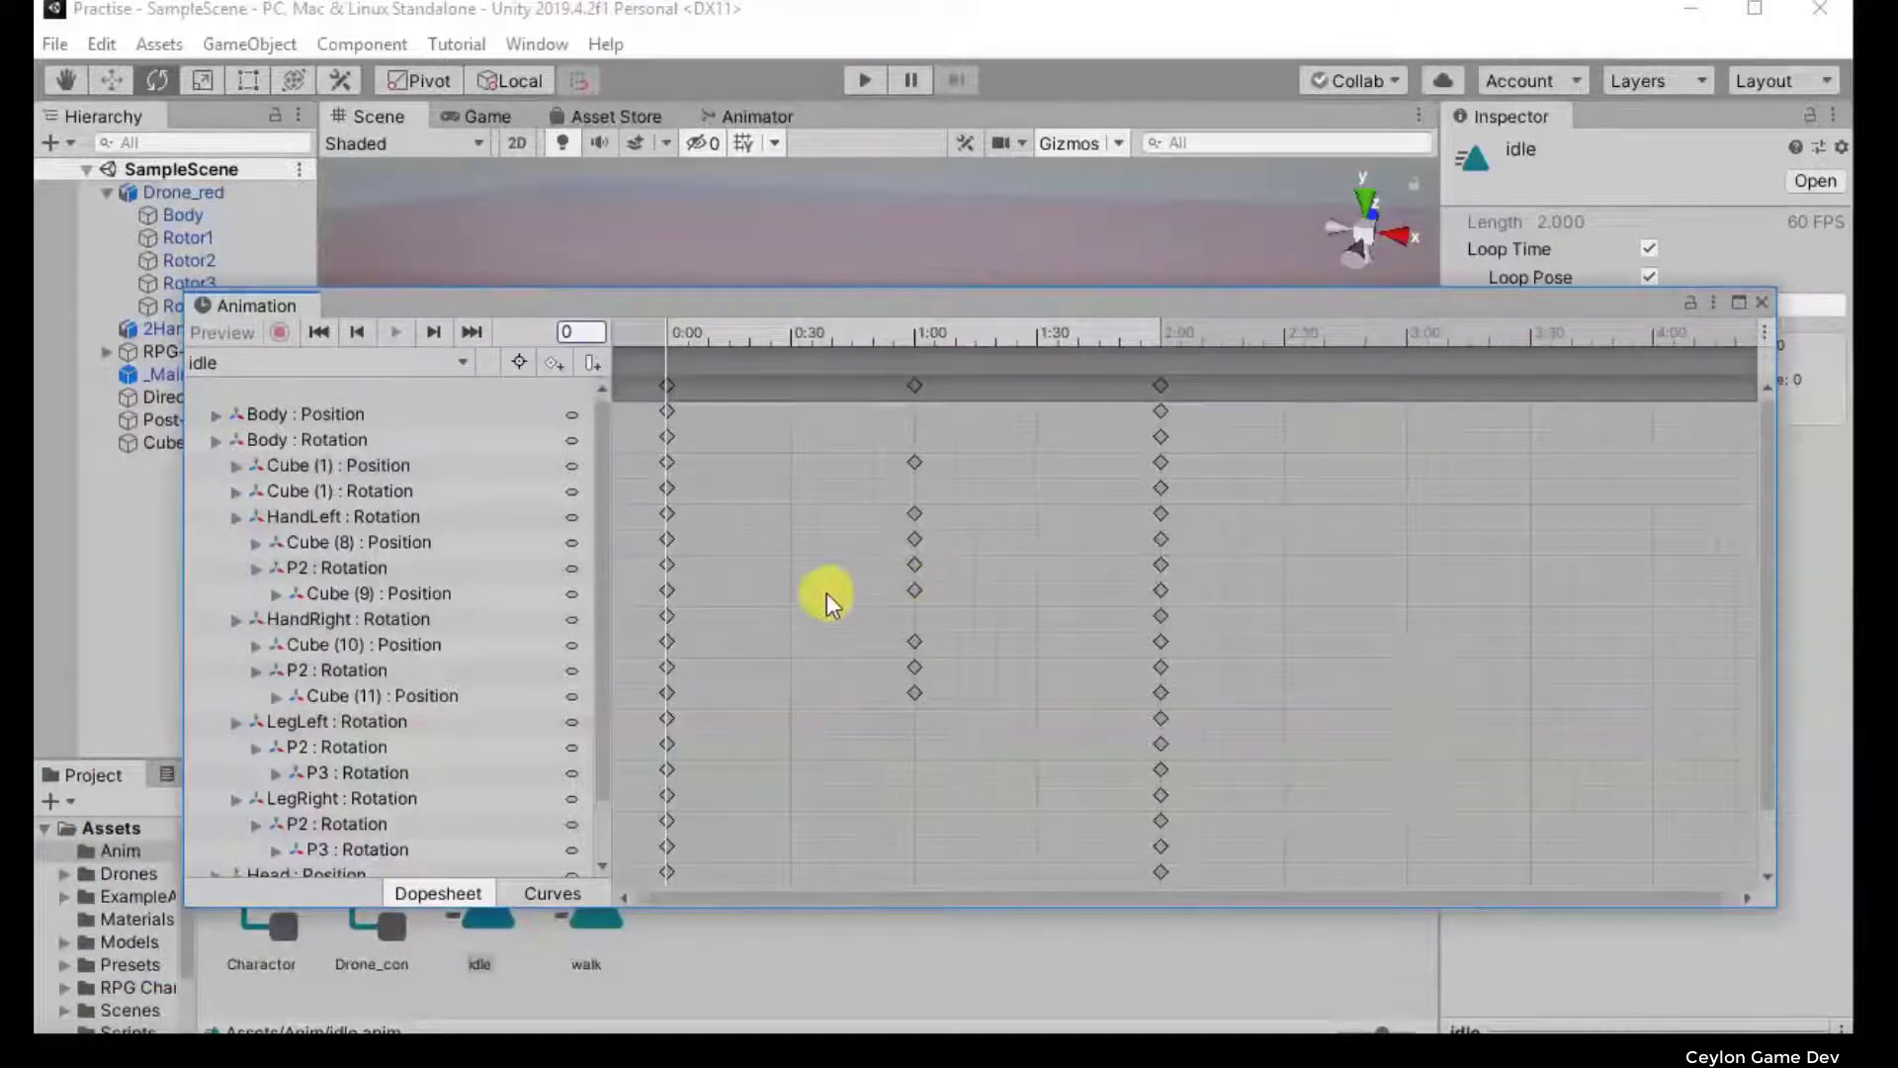
scroll(823, 613, down, 1)
scroll(772, 532, up, 2)
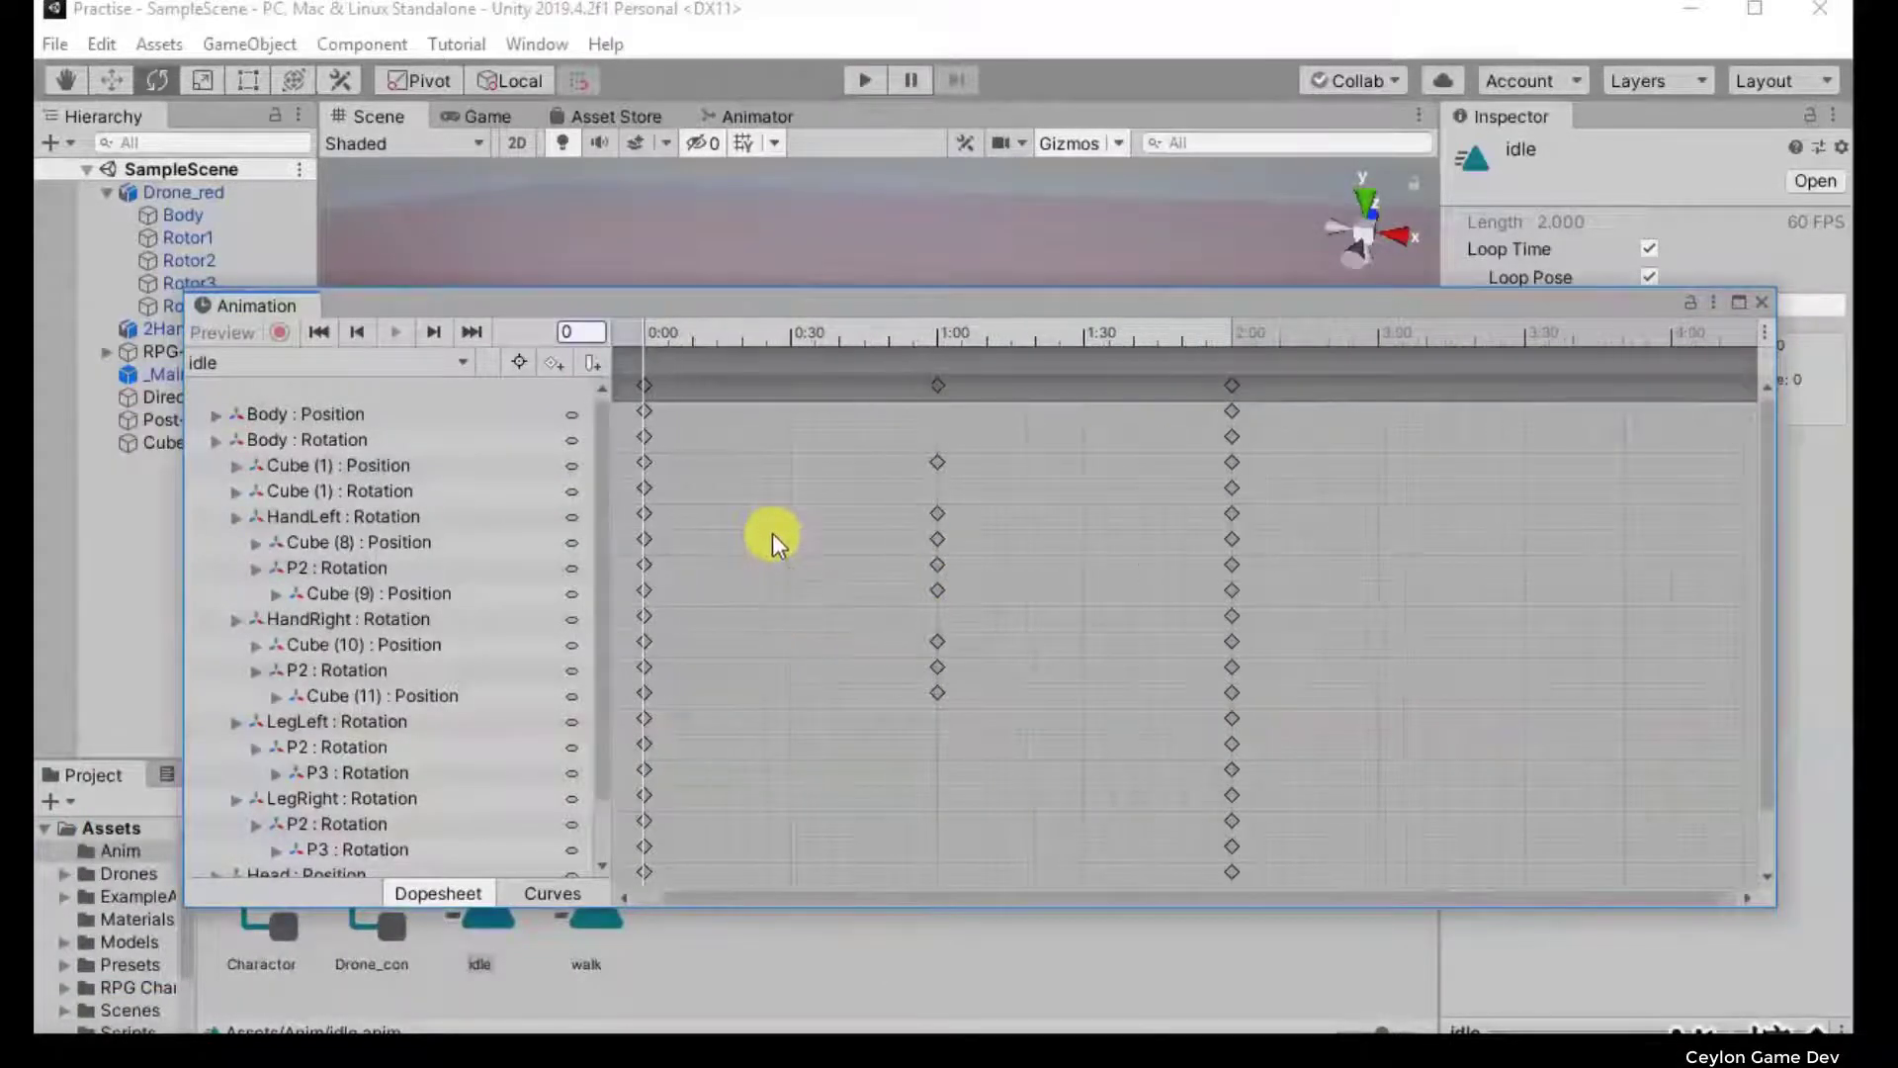
click(1233, 327)
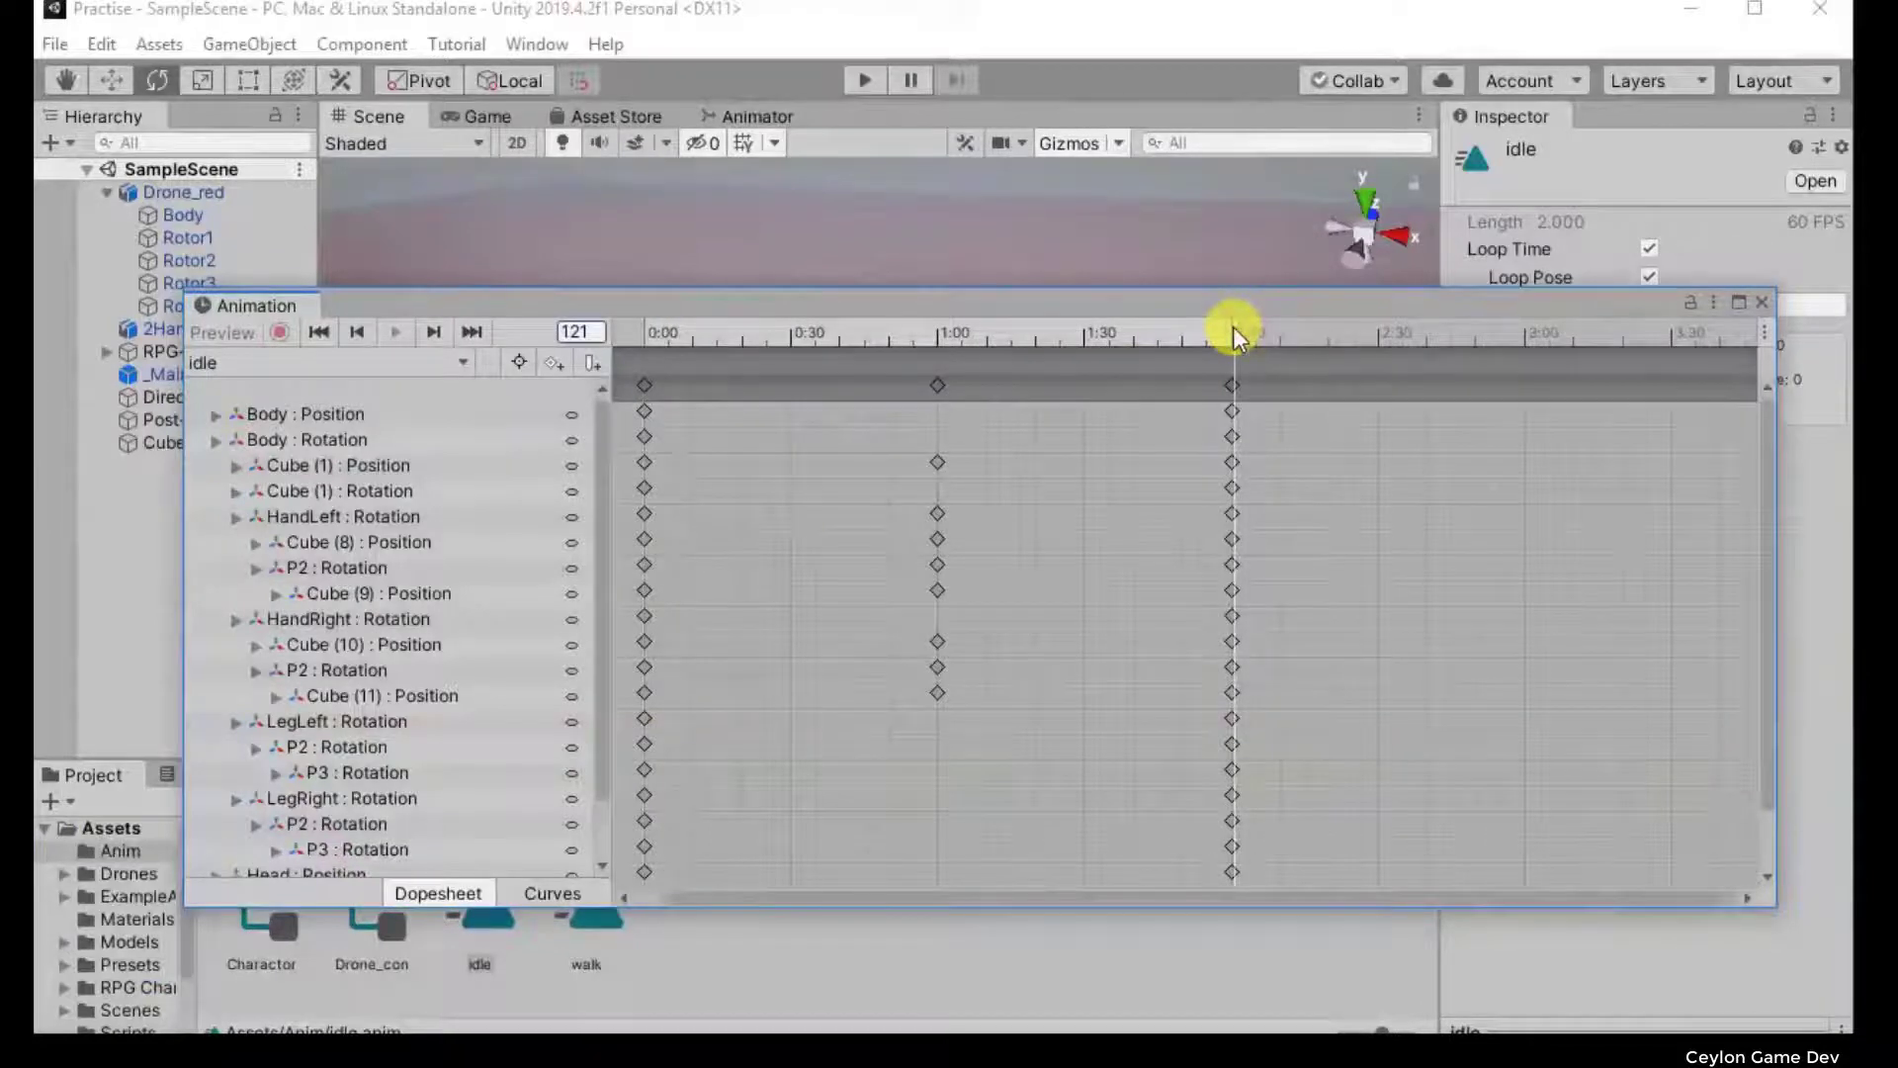
drag(1233, 327, 653, 365)
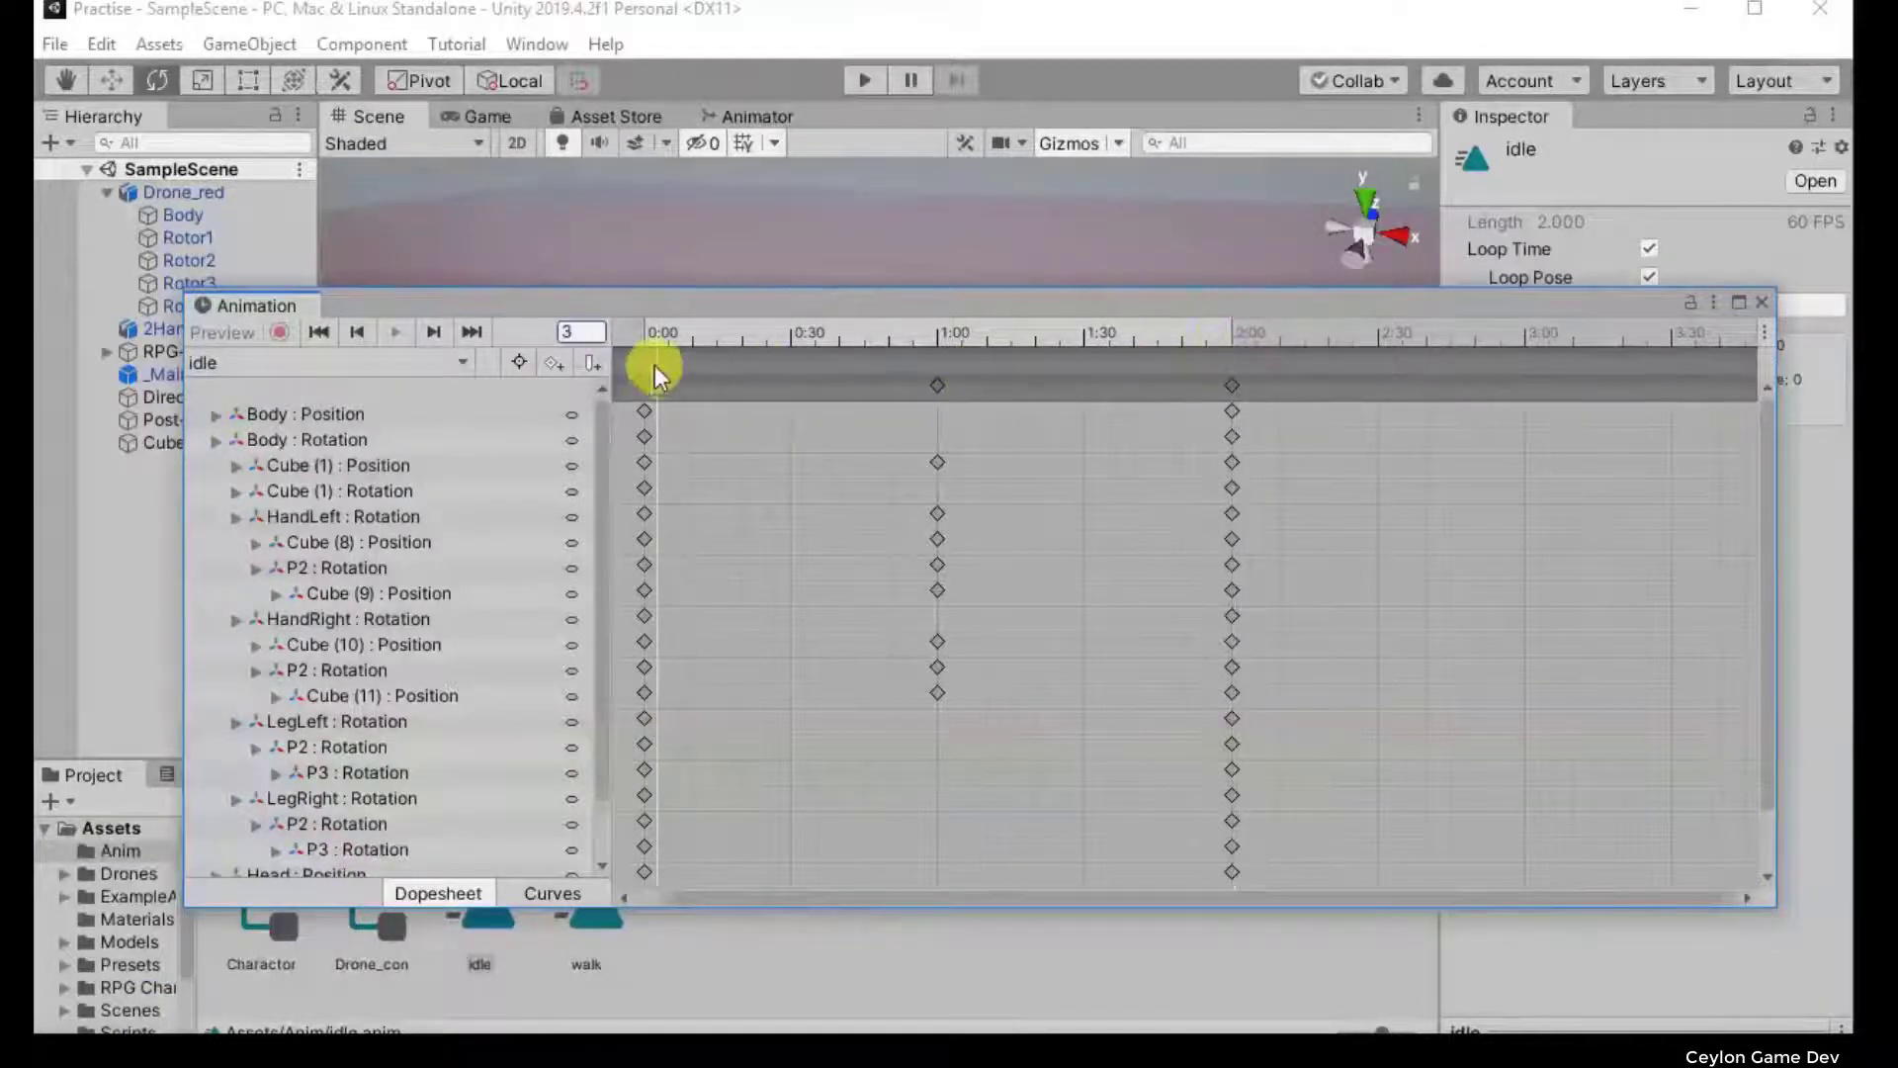
mouse_move(655, 366)
mouse_down()
mouse_move(1229, 369)
mouse_move(1256, 348)
mouse_move(663, 375)
mouse_move(999, 353)
mouse_move(1235, 363)
mouse_up()
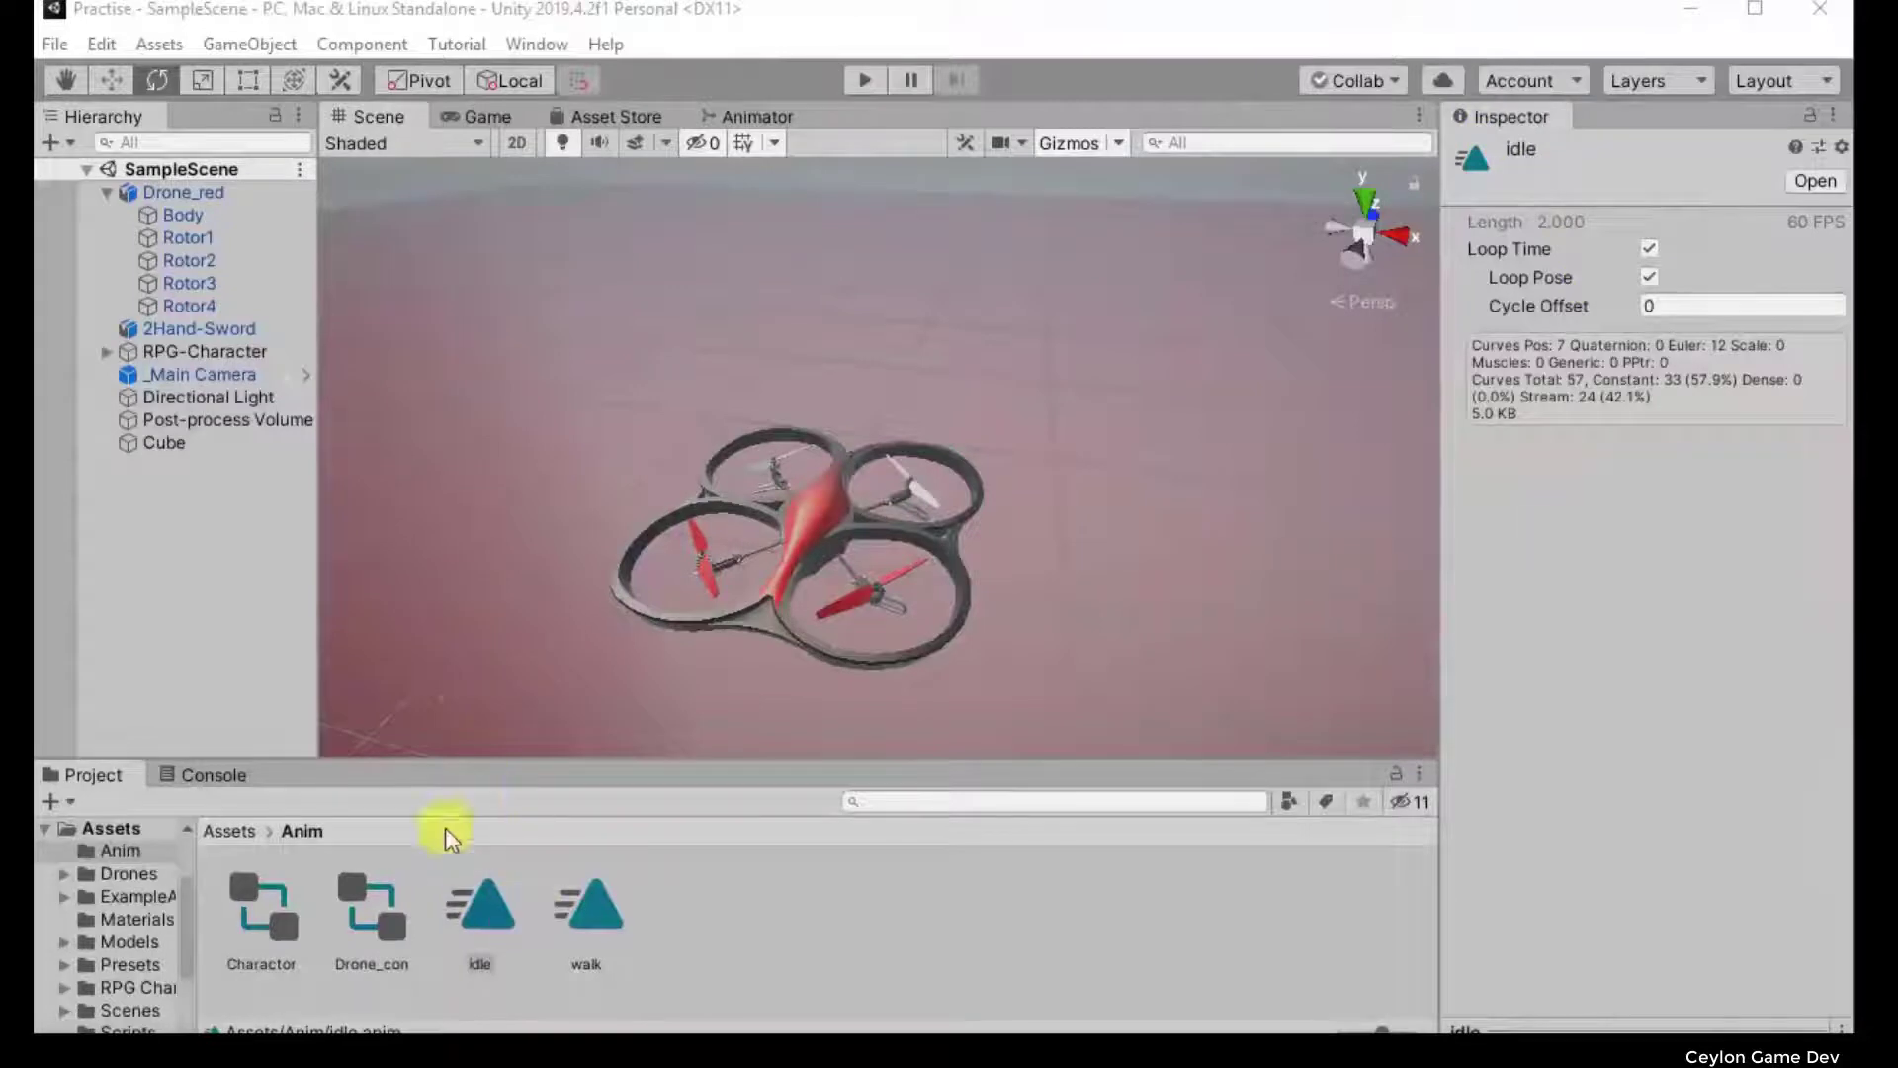
Step: Open Drone_con, select New State, try speed 1.45, then set it to 1
double_click(375, 906)
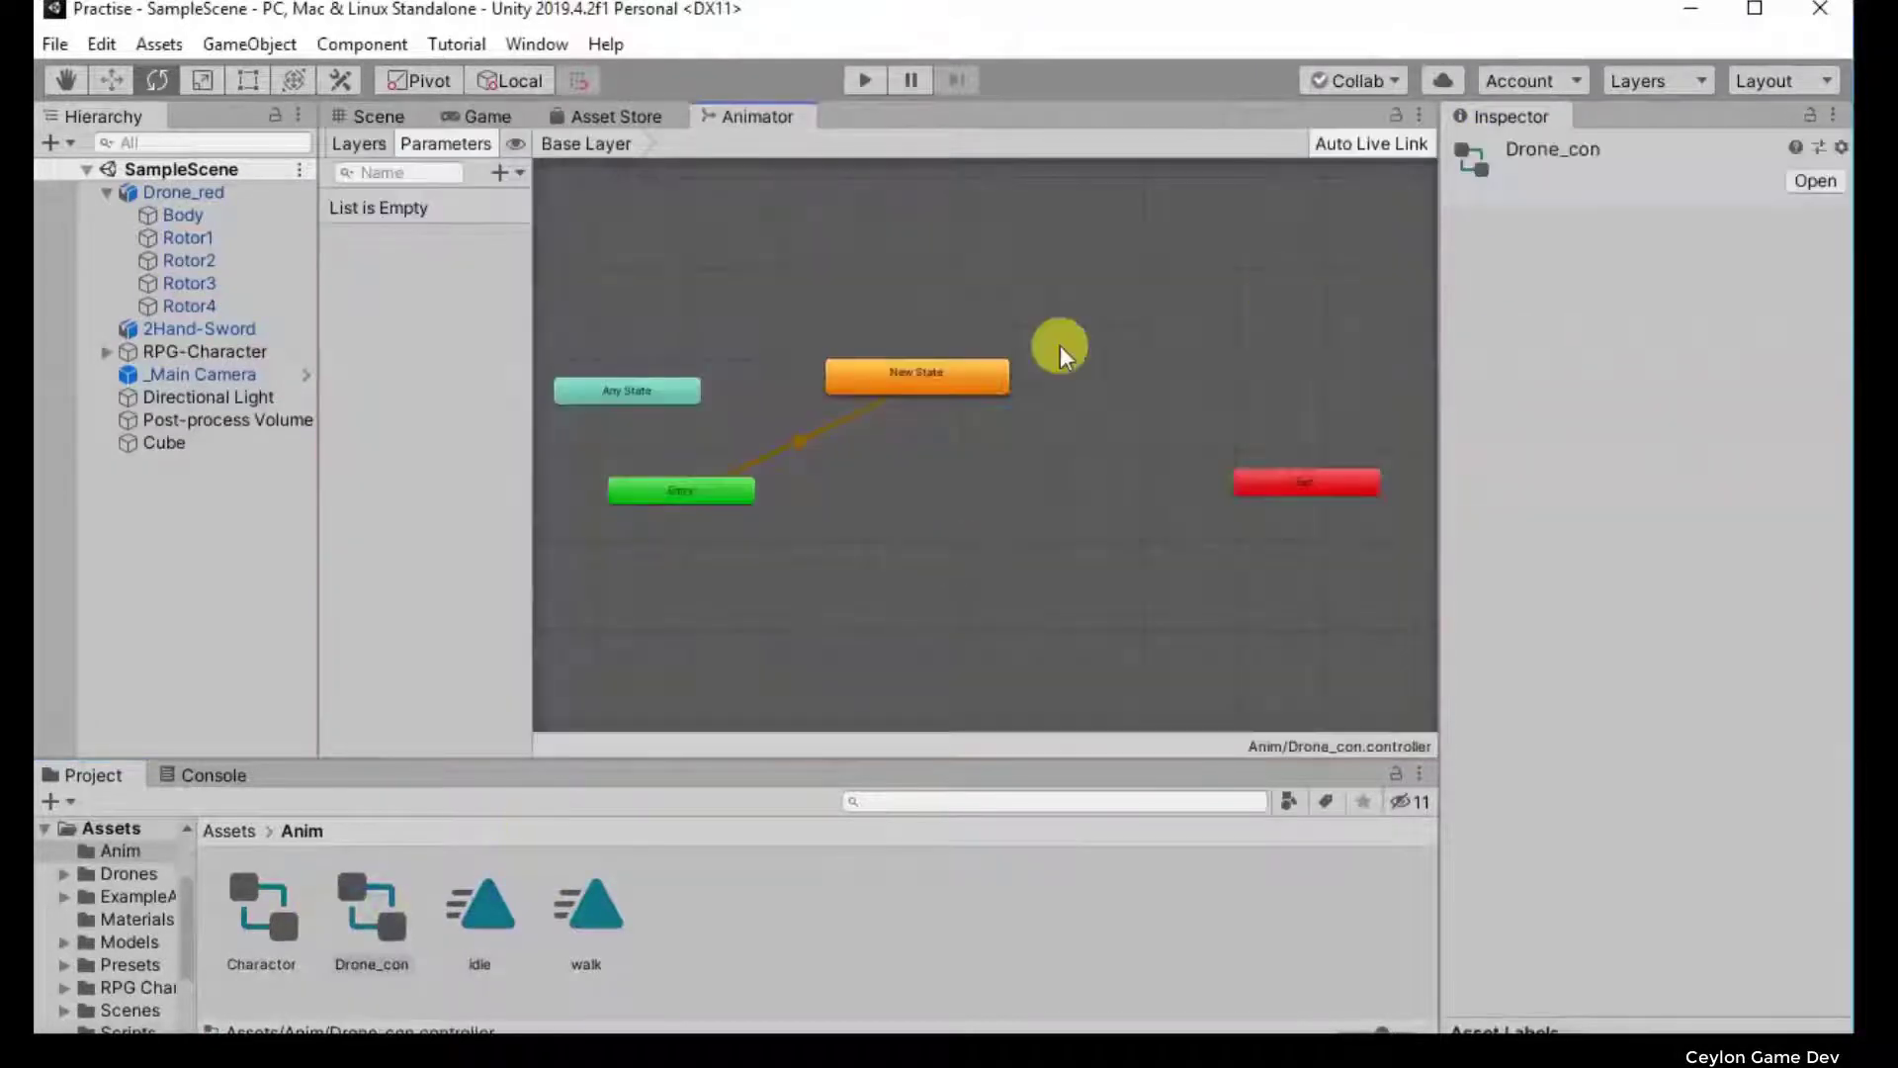
click(909, 381)
click(1671, 254)
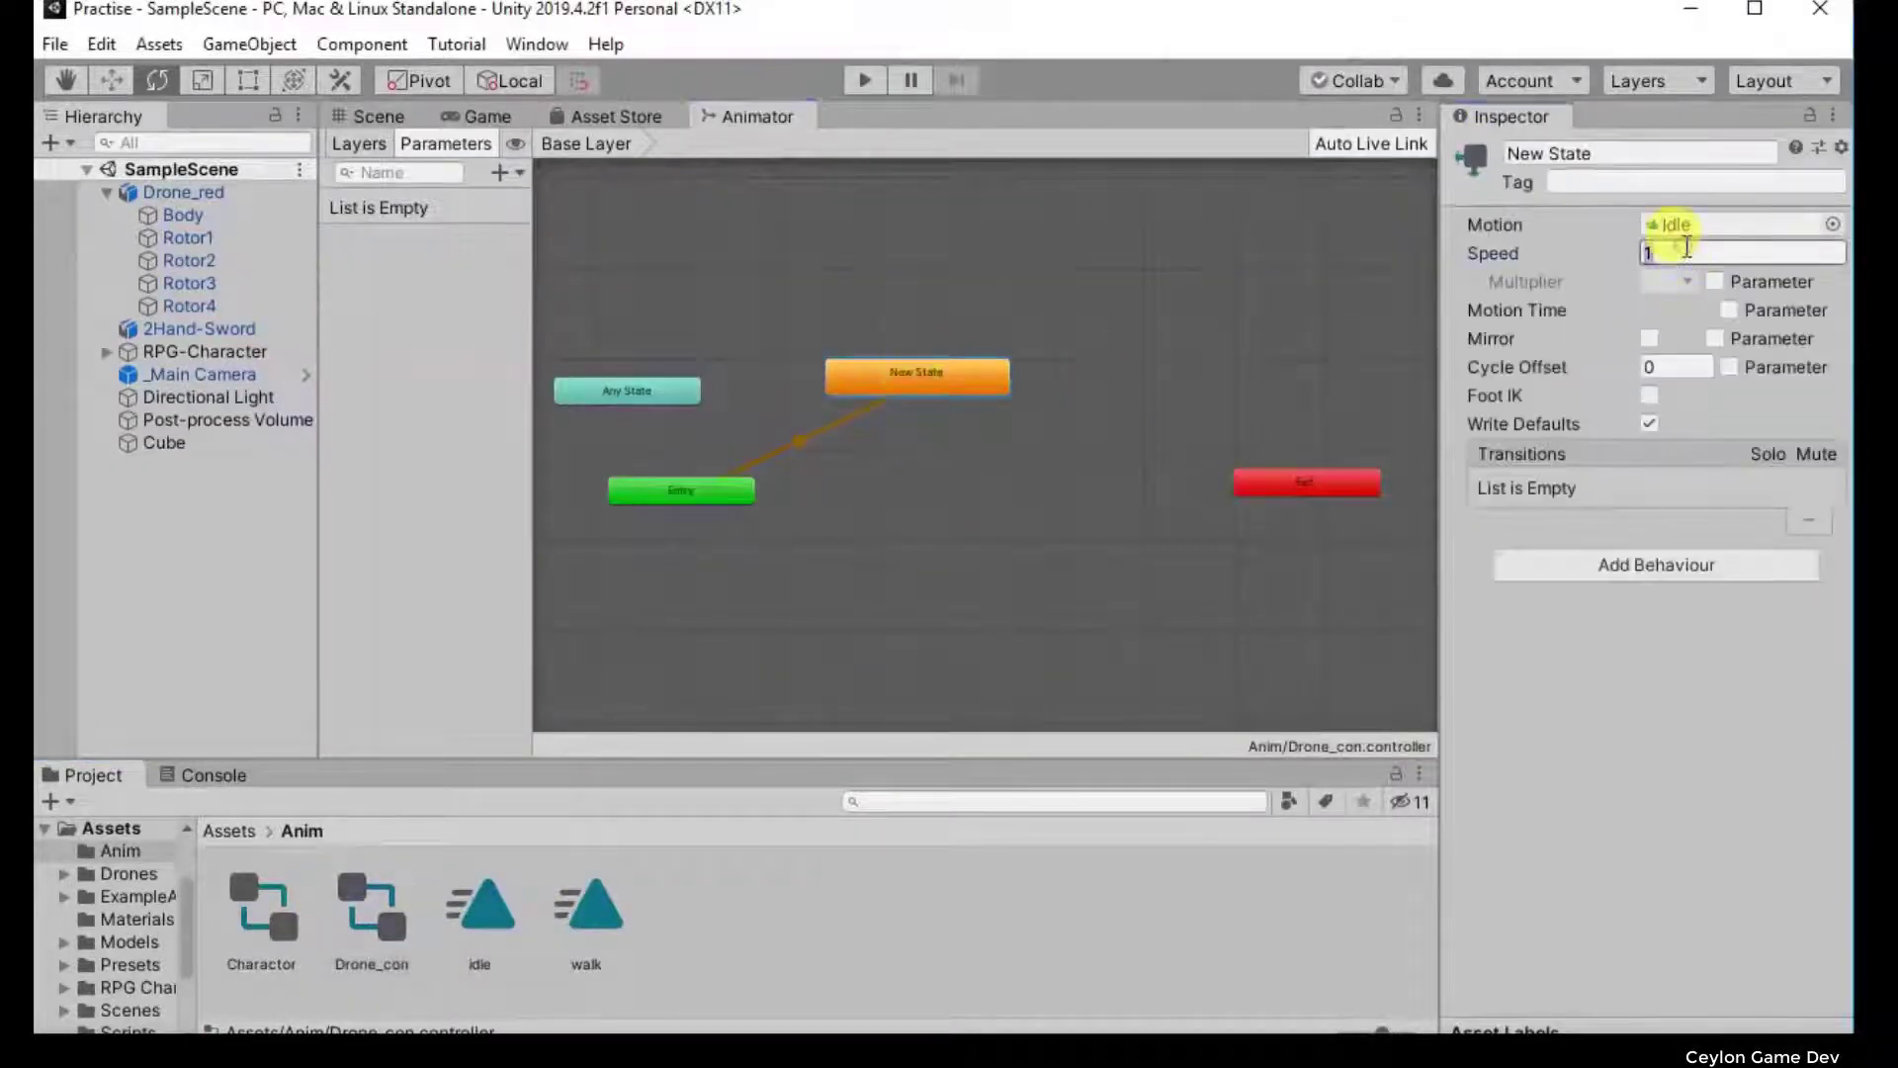
click(1617, 254)
text(.3)
click(1626, 257)
text(0)
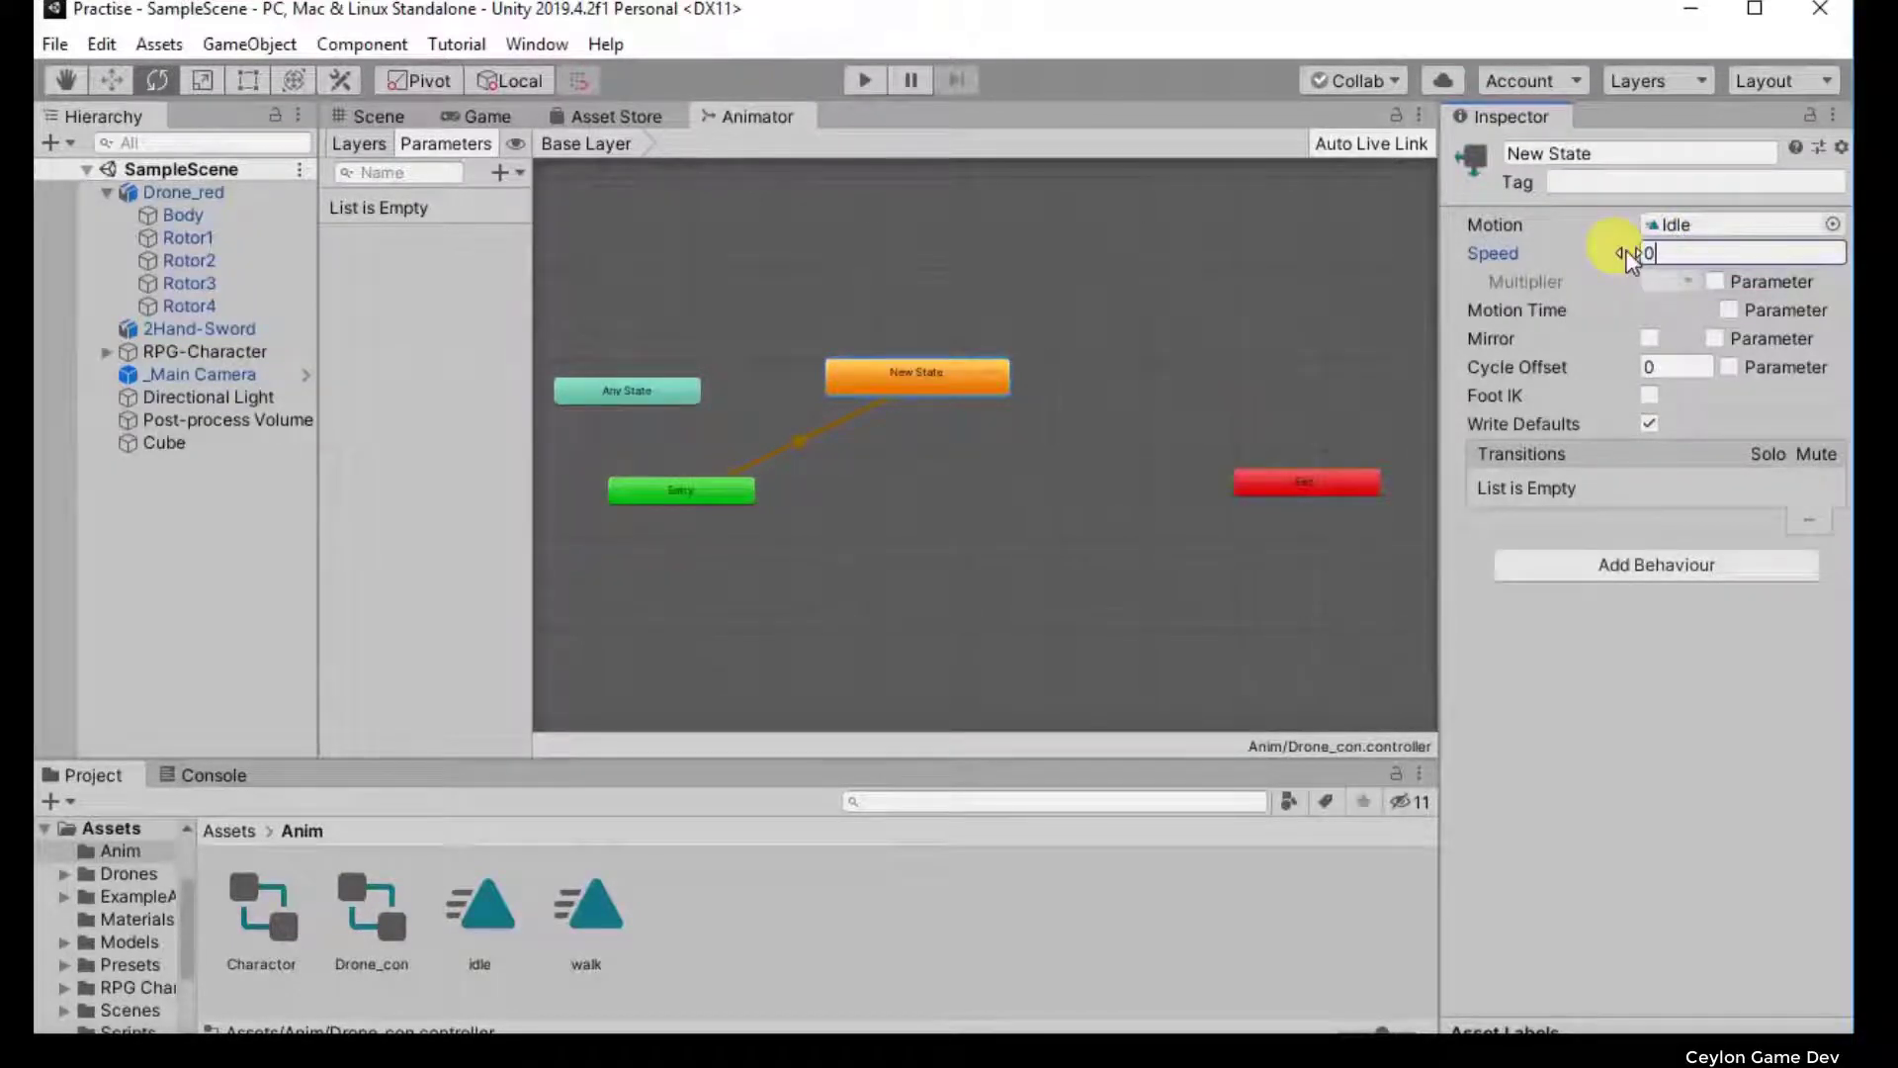
key(BackSpace)
text(1)
text(.45)
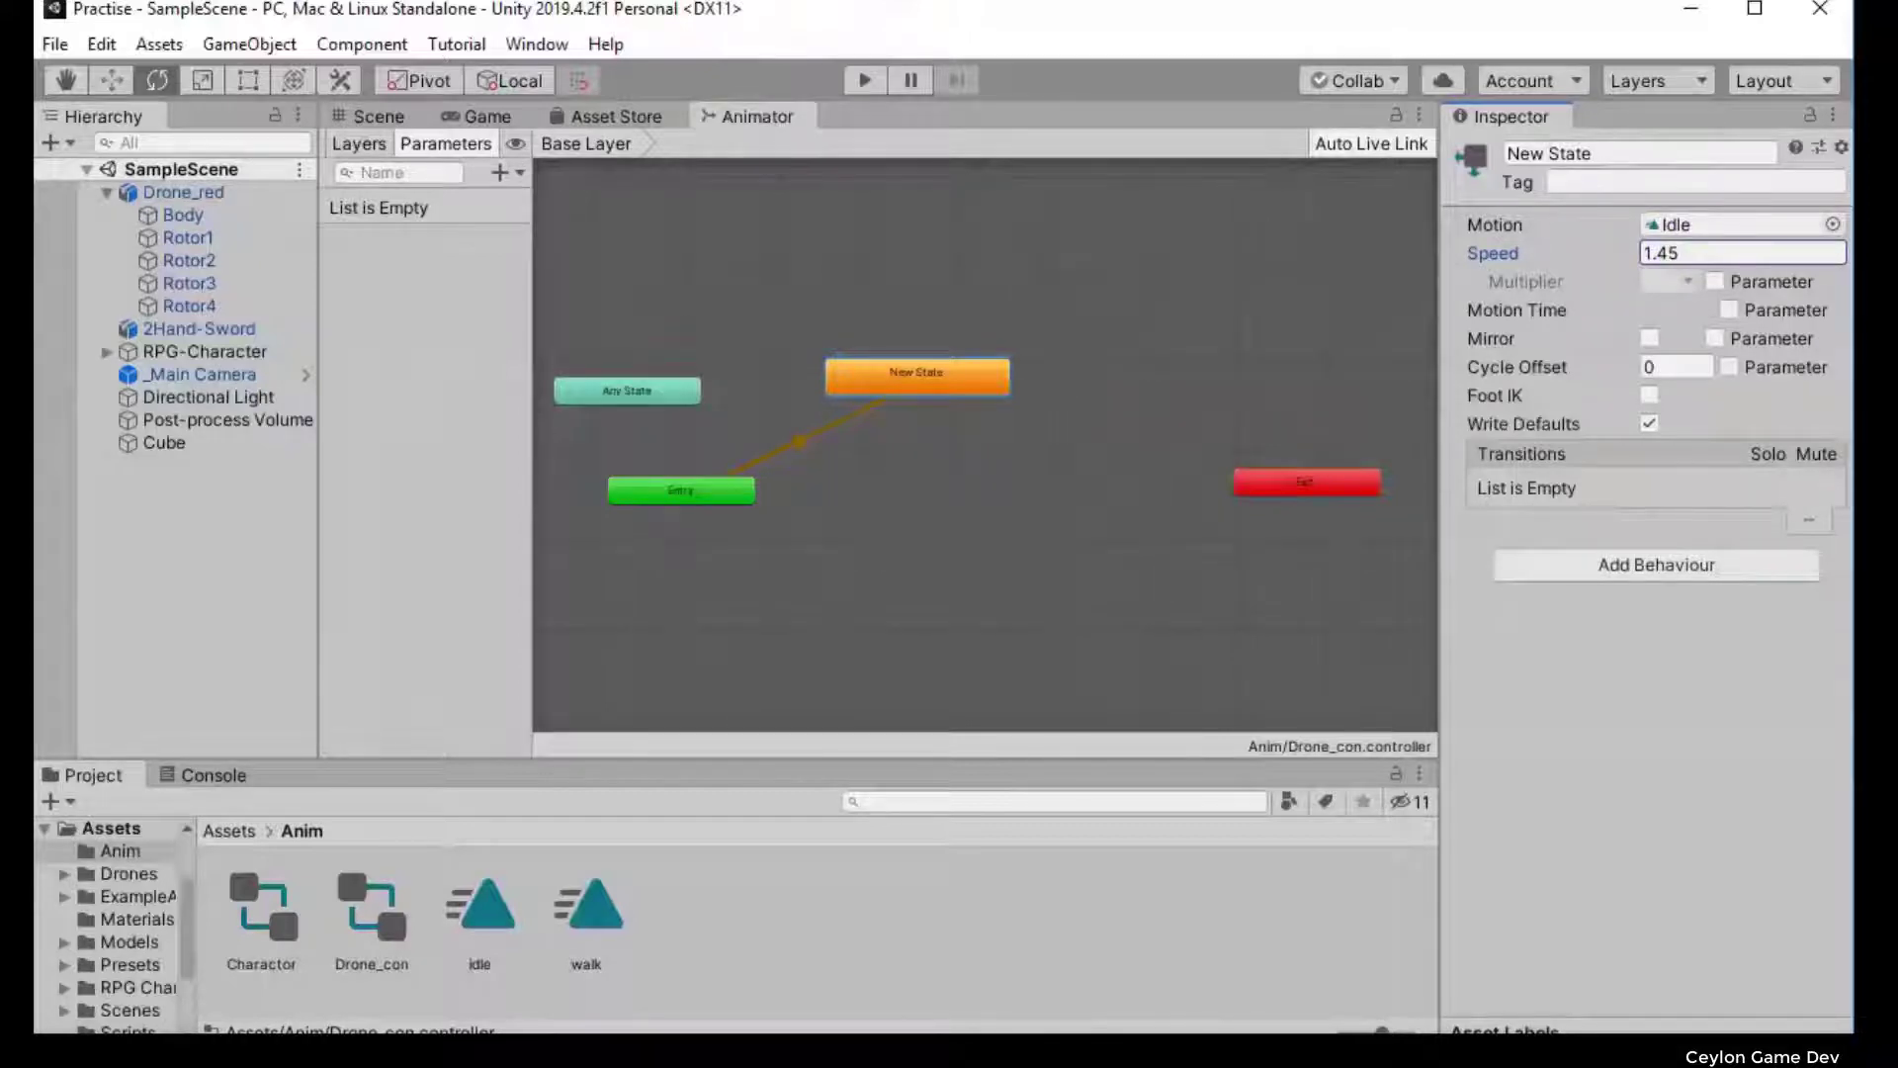
click(1687, 253)
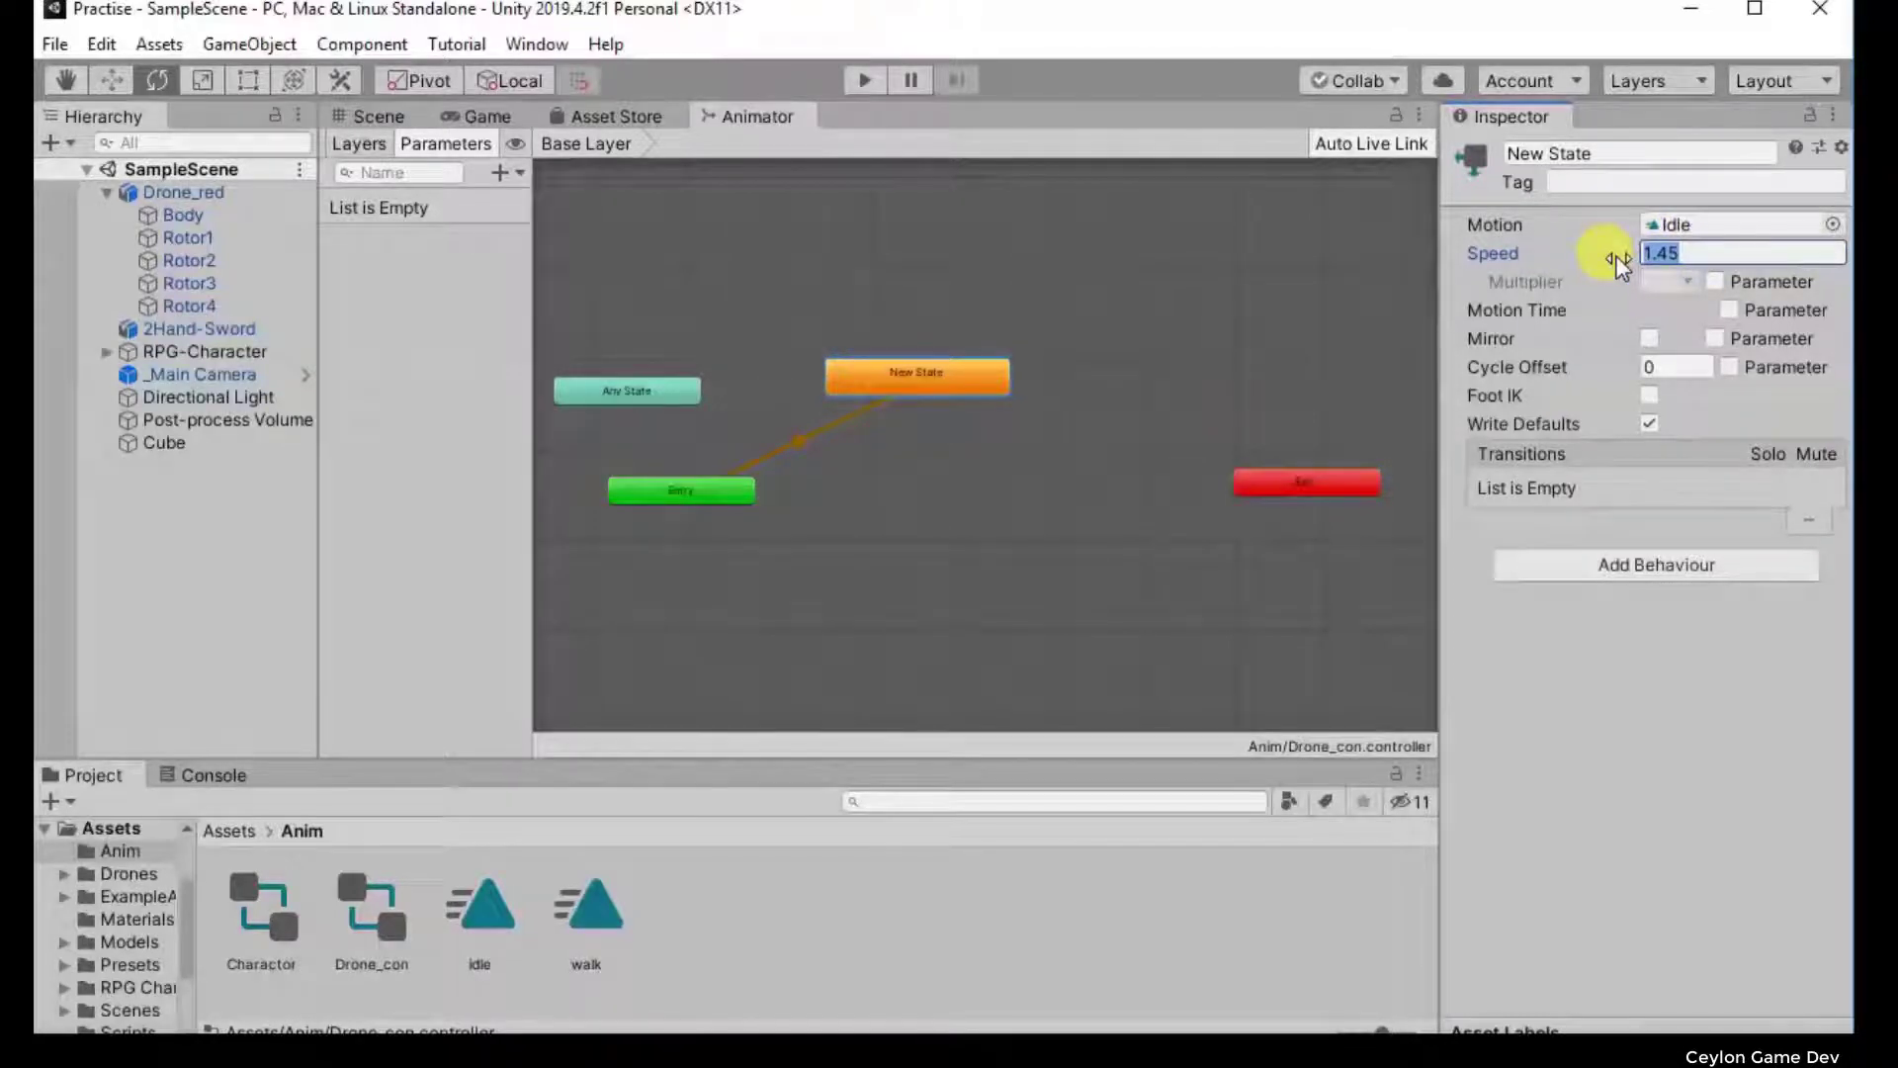
text(1)
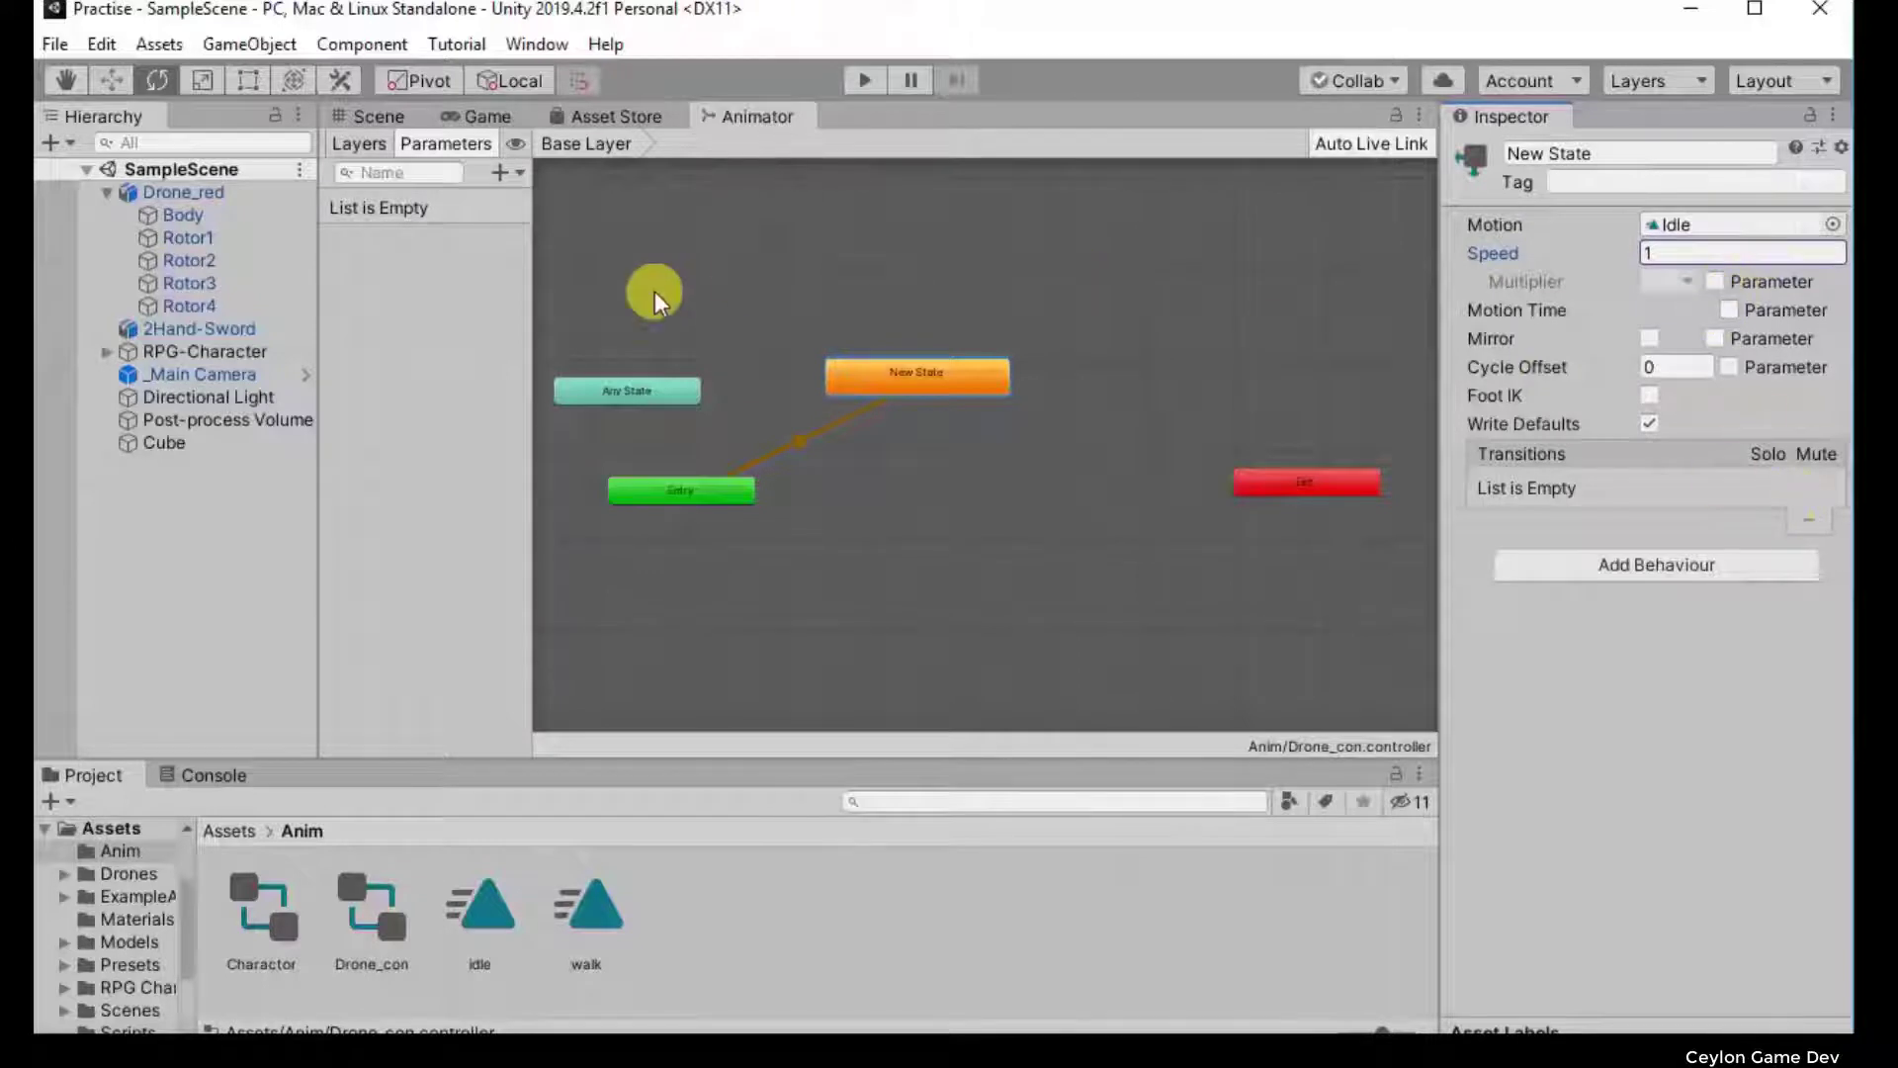
Step: Box-select the graph nodes, clear the selection, and drag New State near the centre
drag(607, 272, 1277, 611)
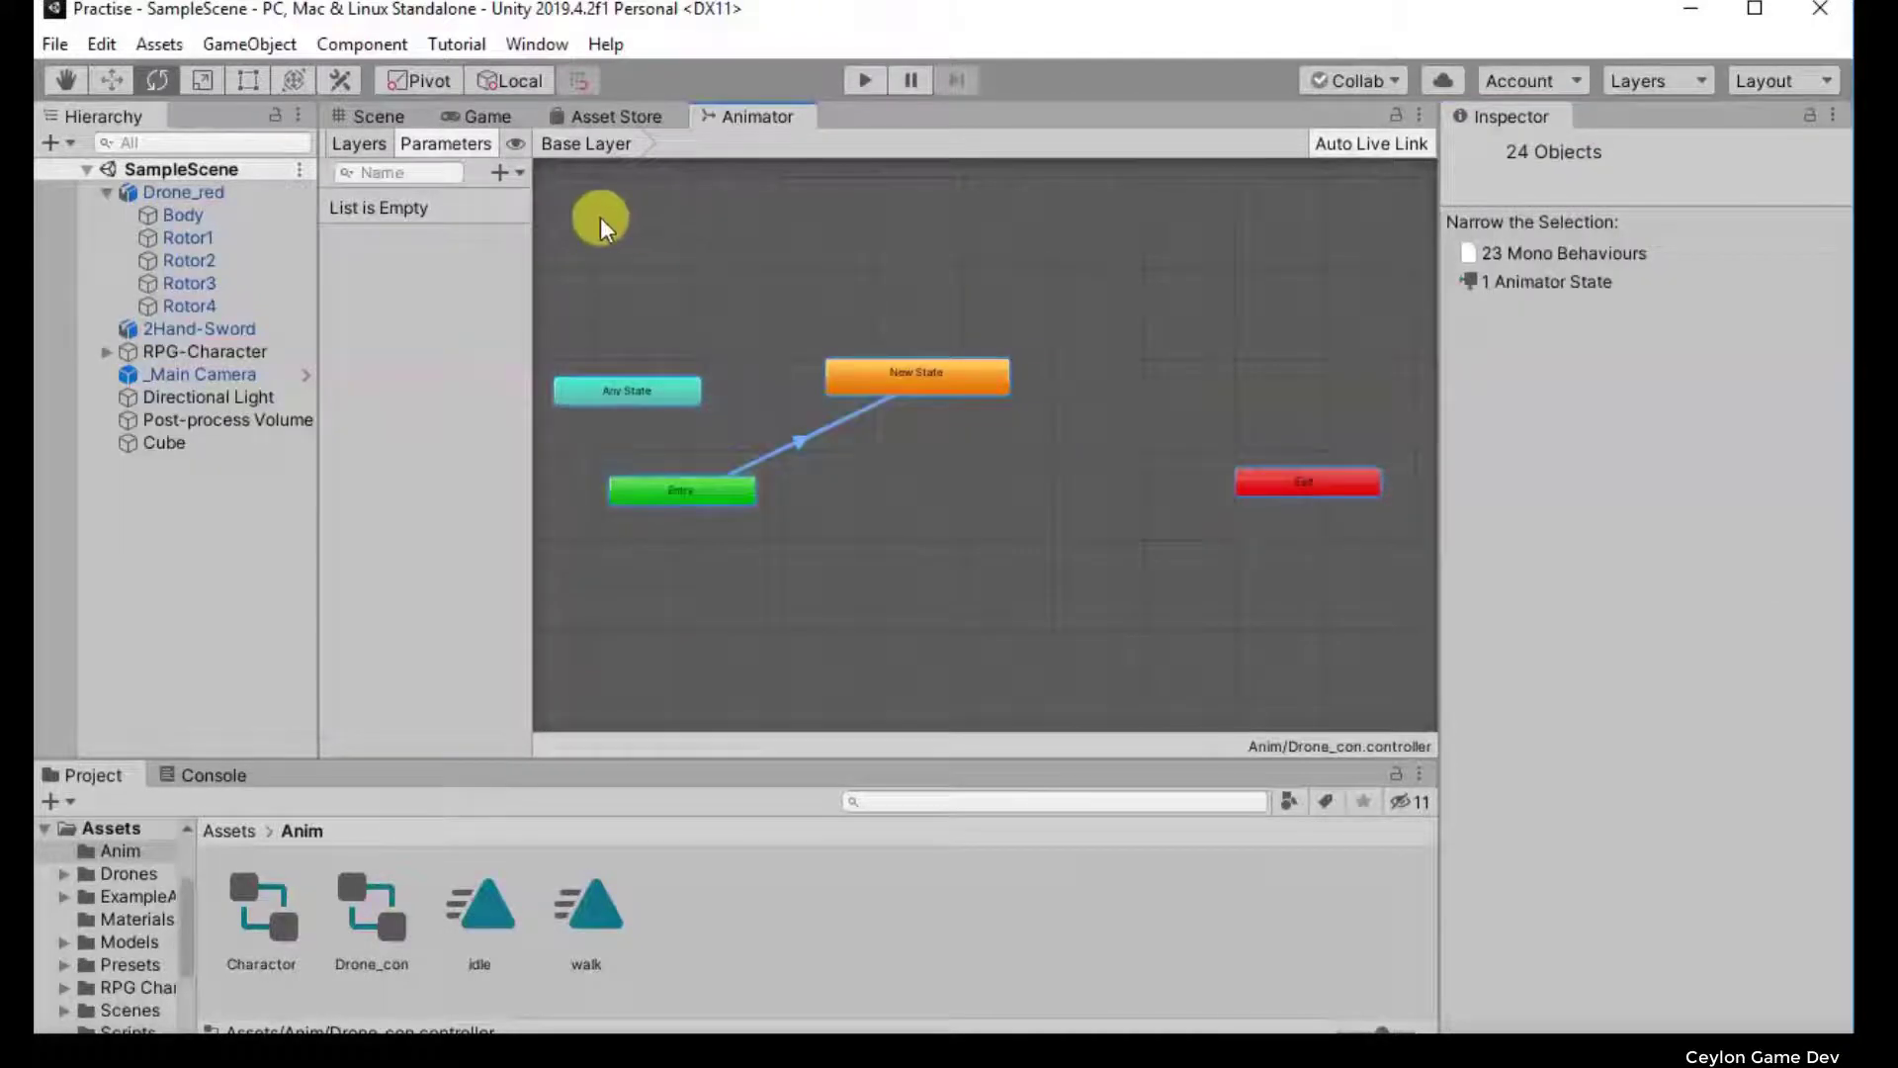
drag(600, 216, 1345, 653)
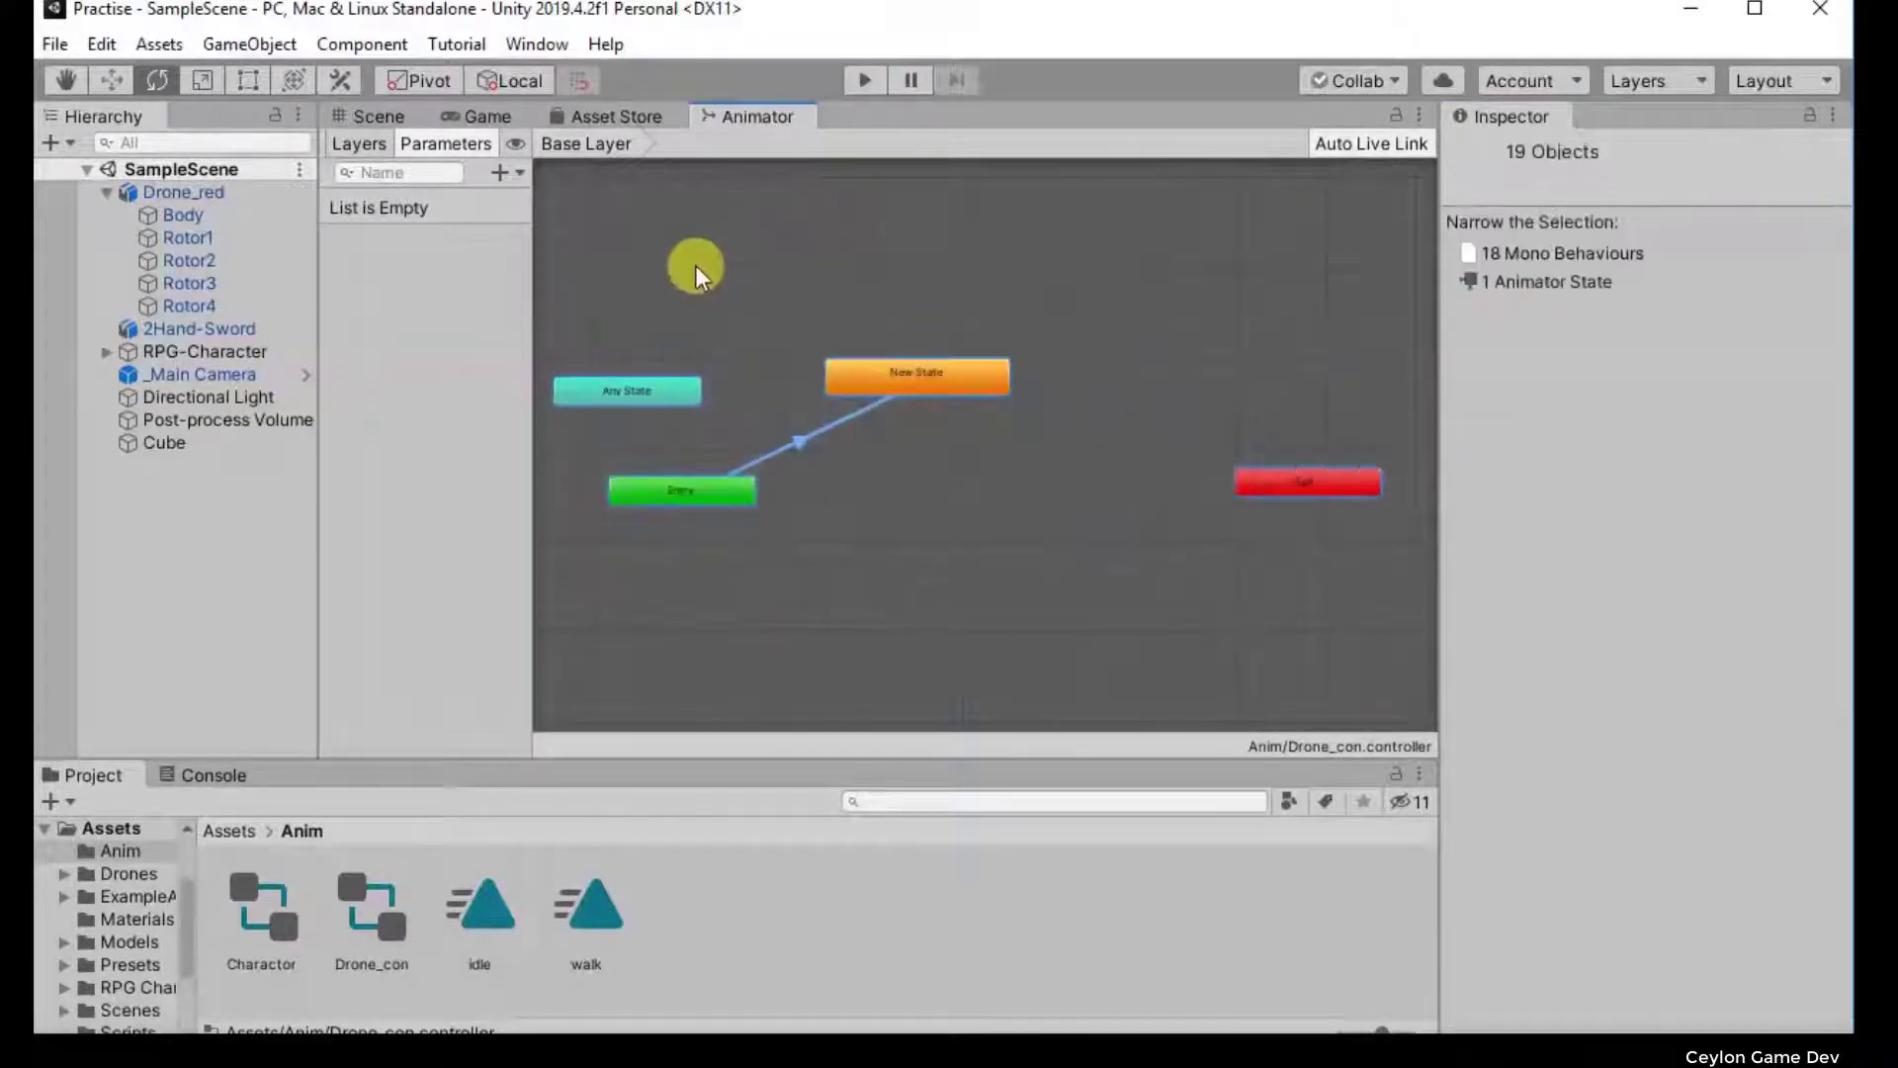
click(696, 266)
drag(882, 396, 918, 458)
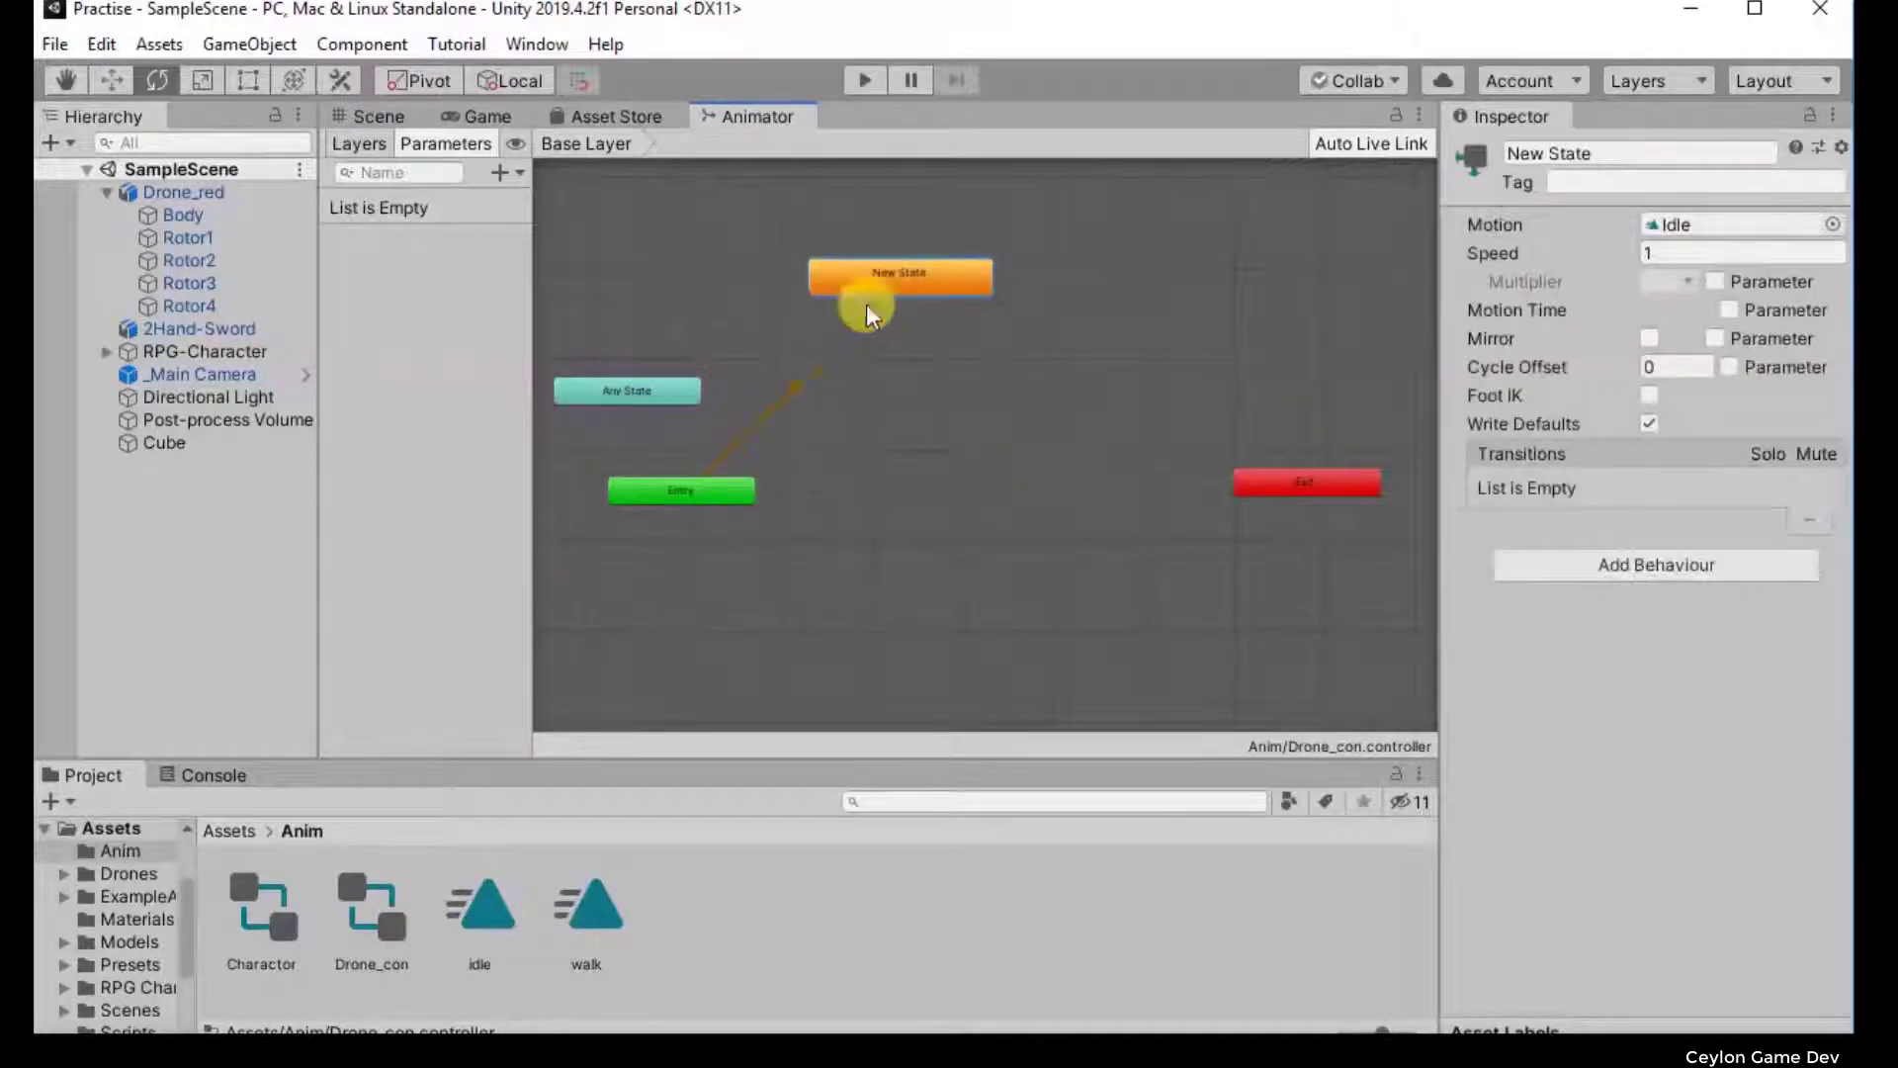
drag(895, 346, 896, 376)
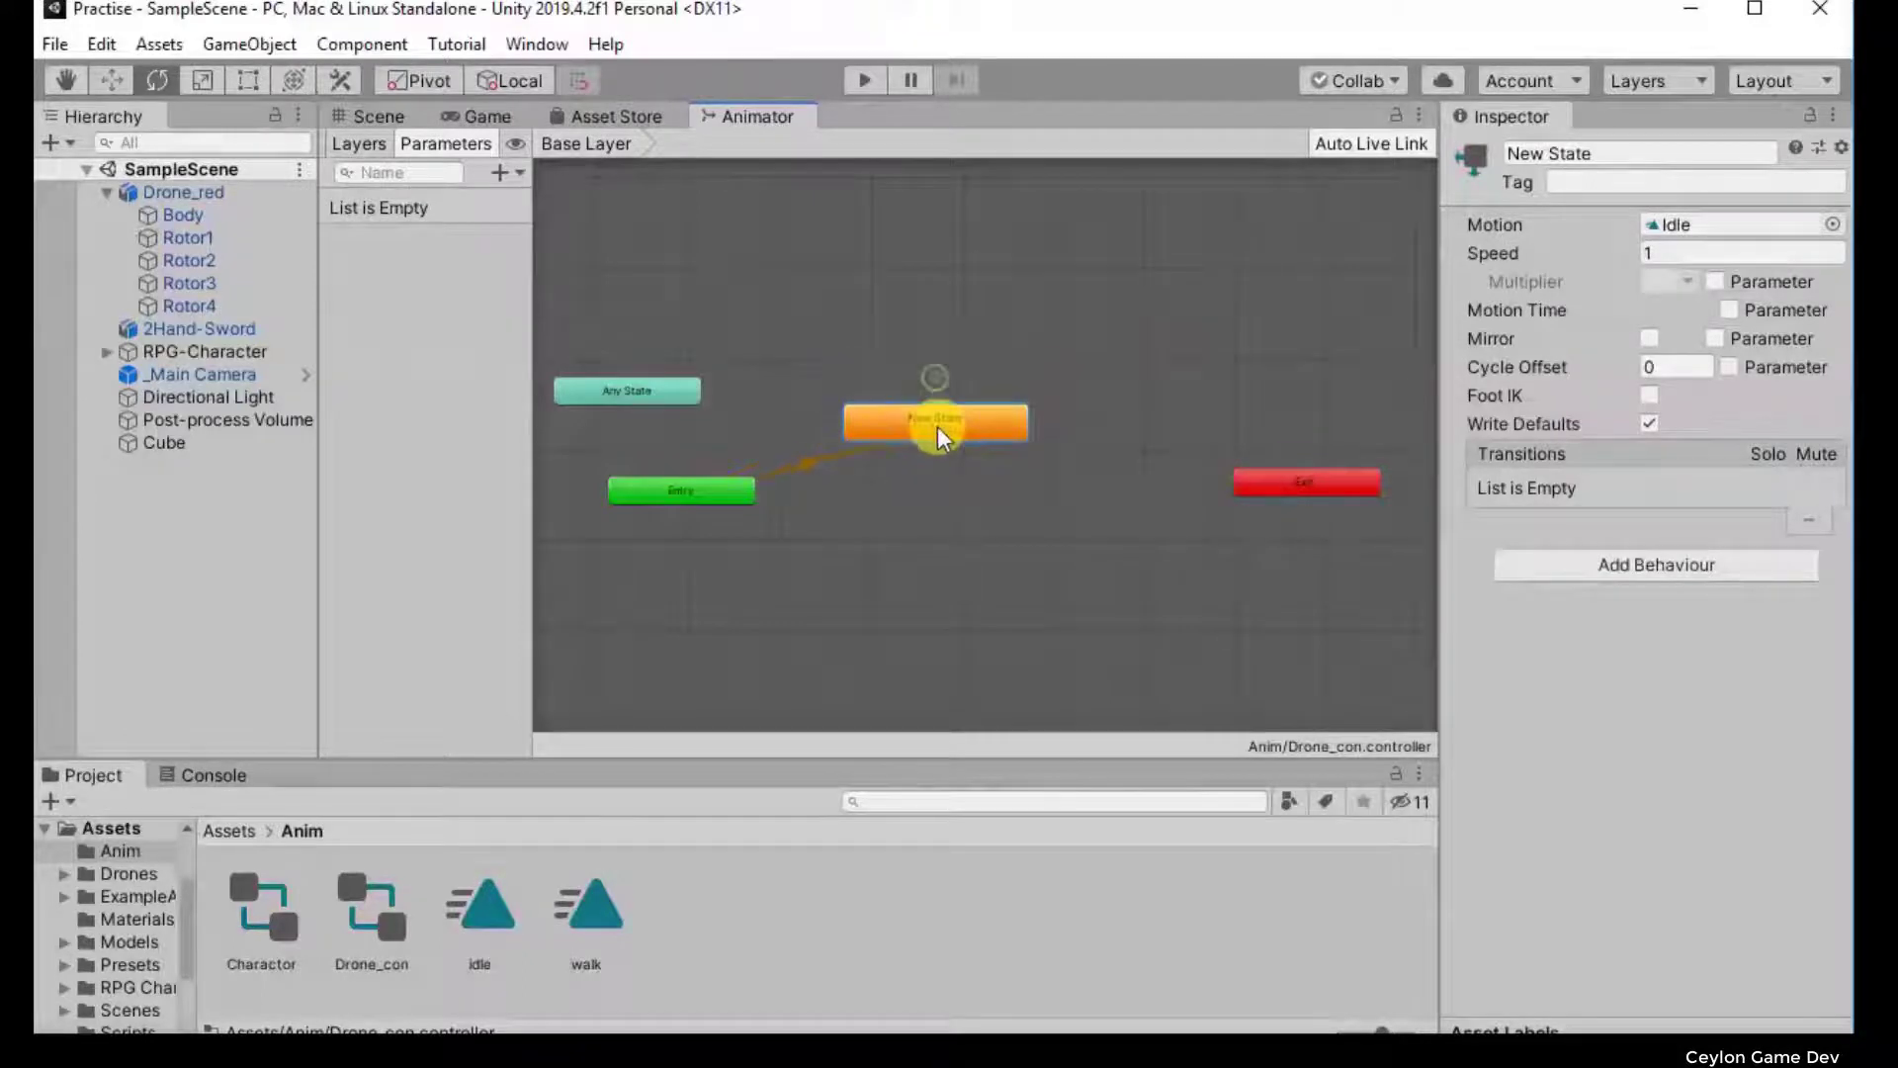
Step: Create two empty states and move New State 1 to the graph's upper right
right_click(954, 478)
mouse_move(1023, 503)
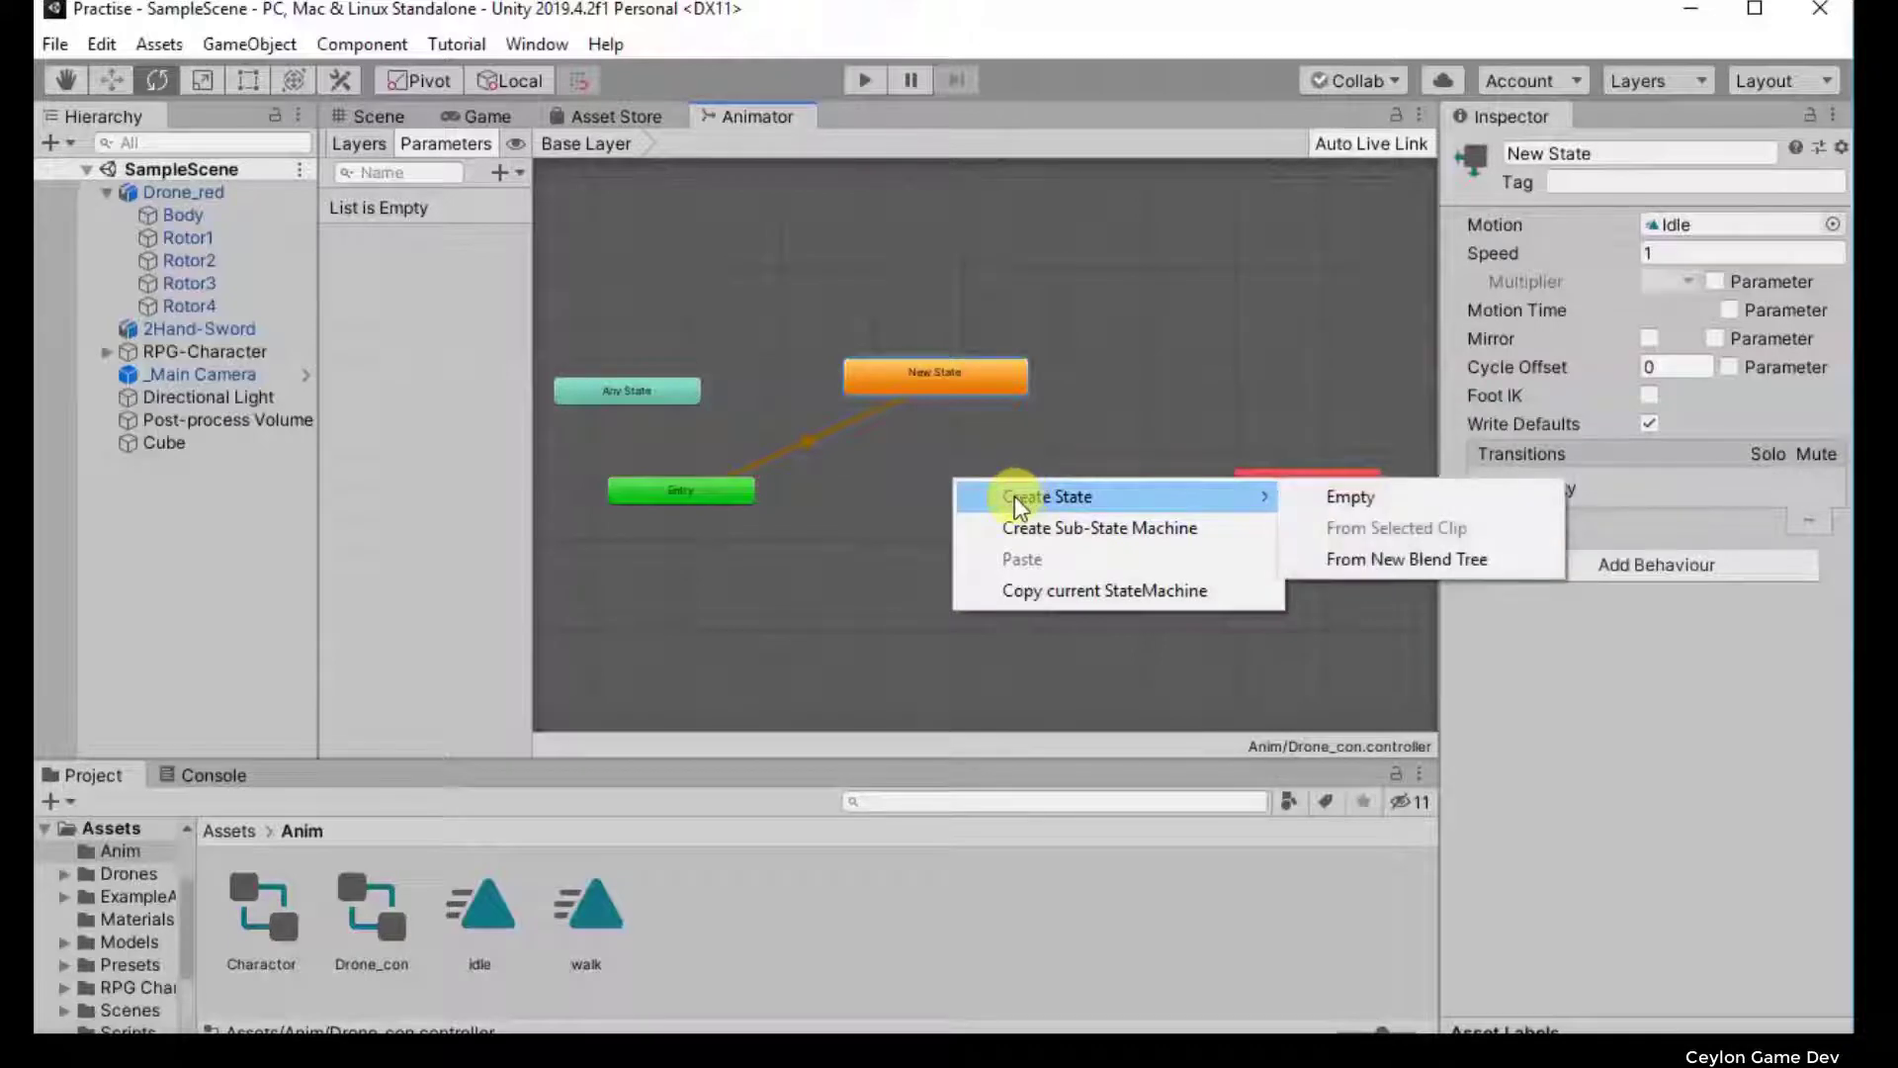
click(1356, 497)
right_click(827, 564)
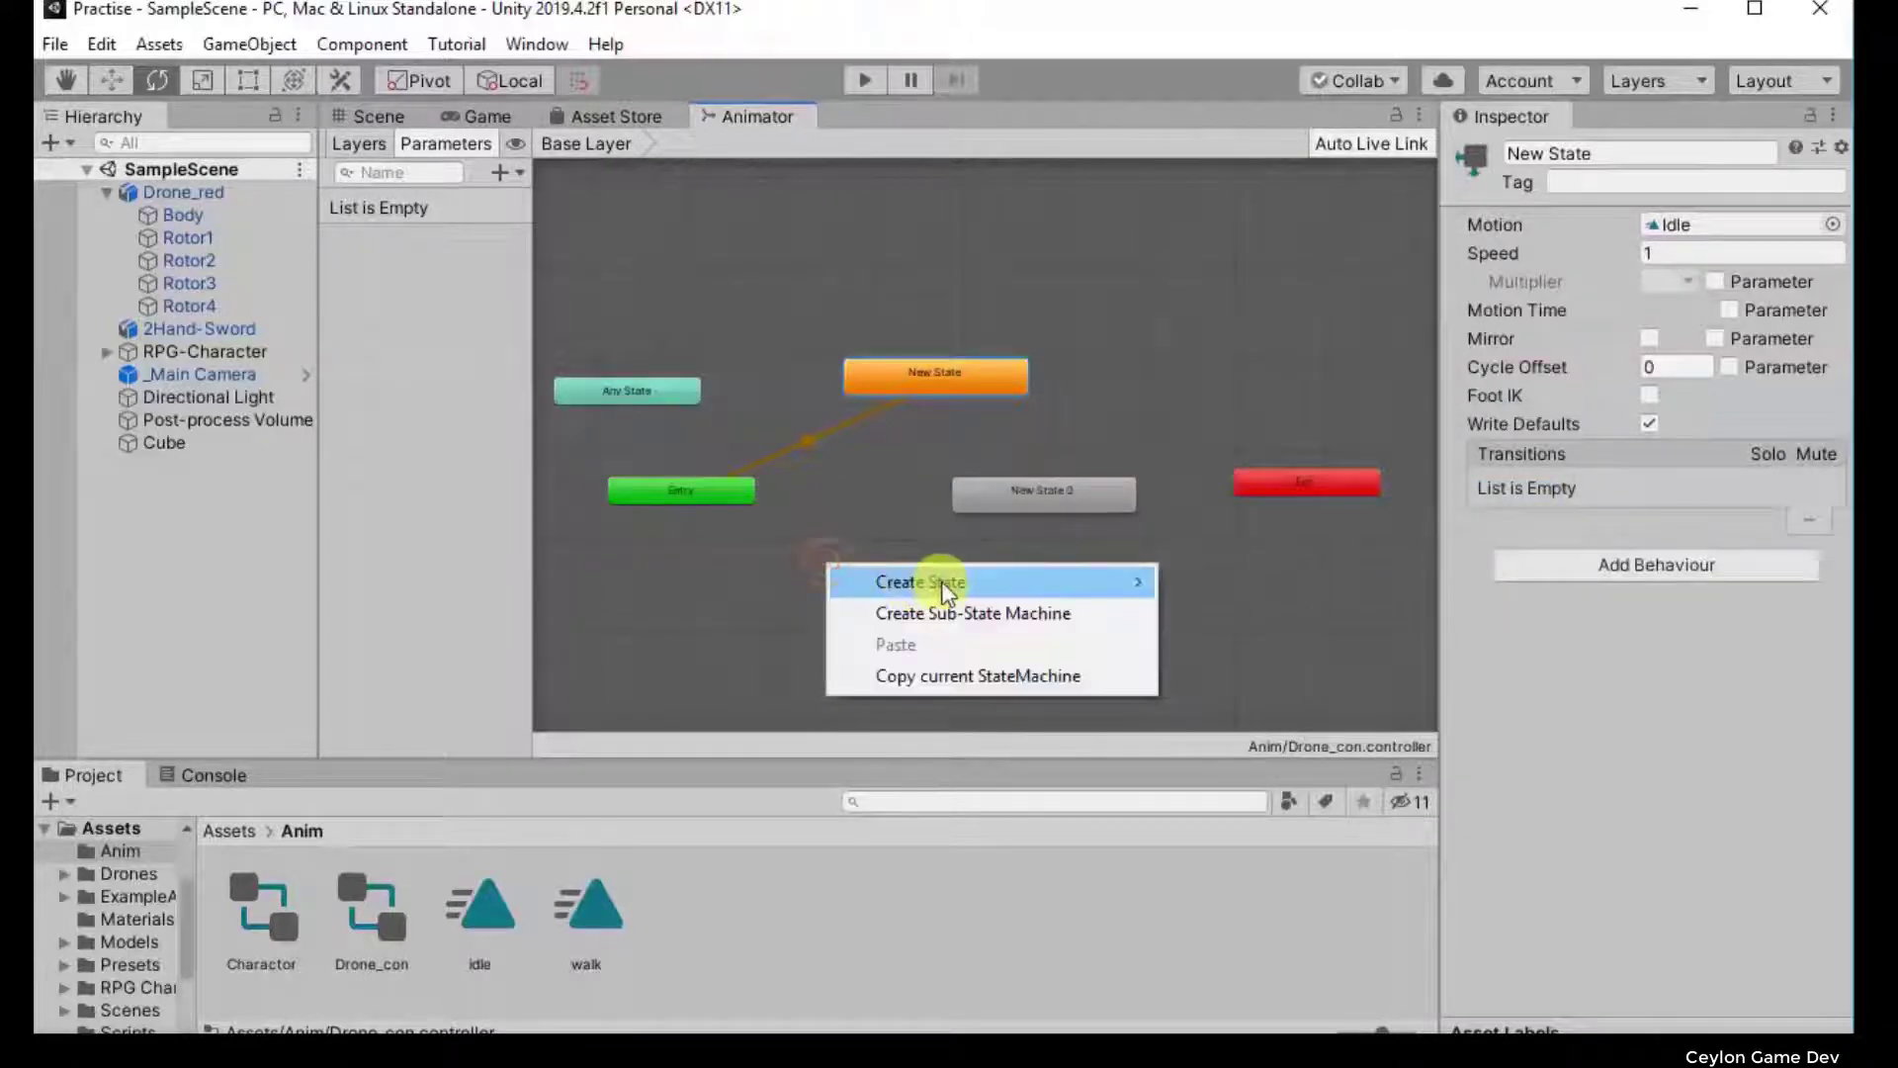
mouse_move(941, 583)
click(1271, 577)
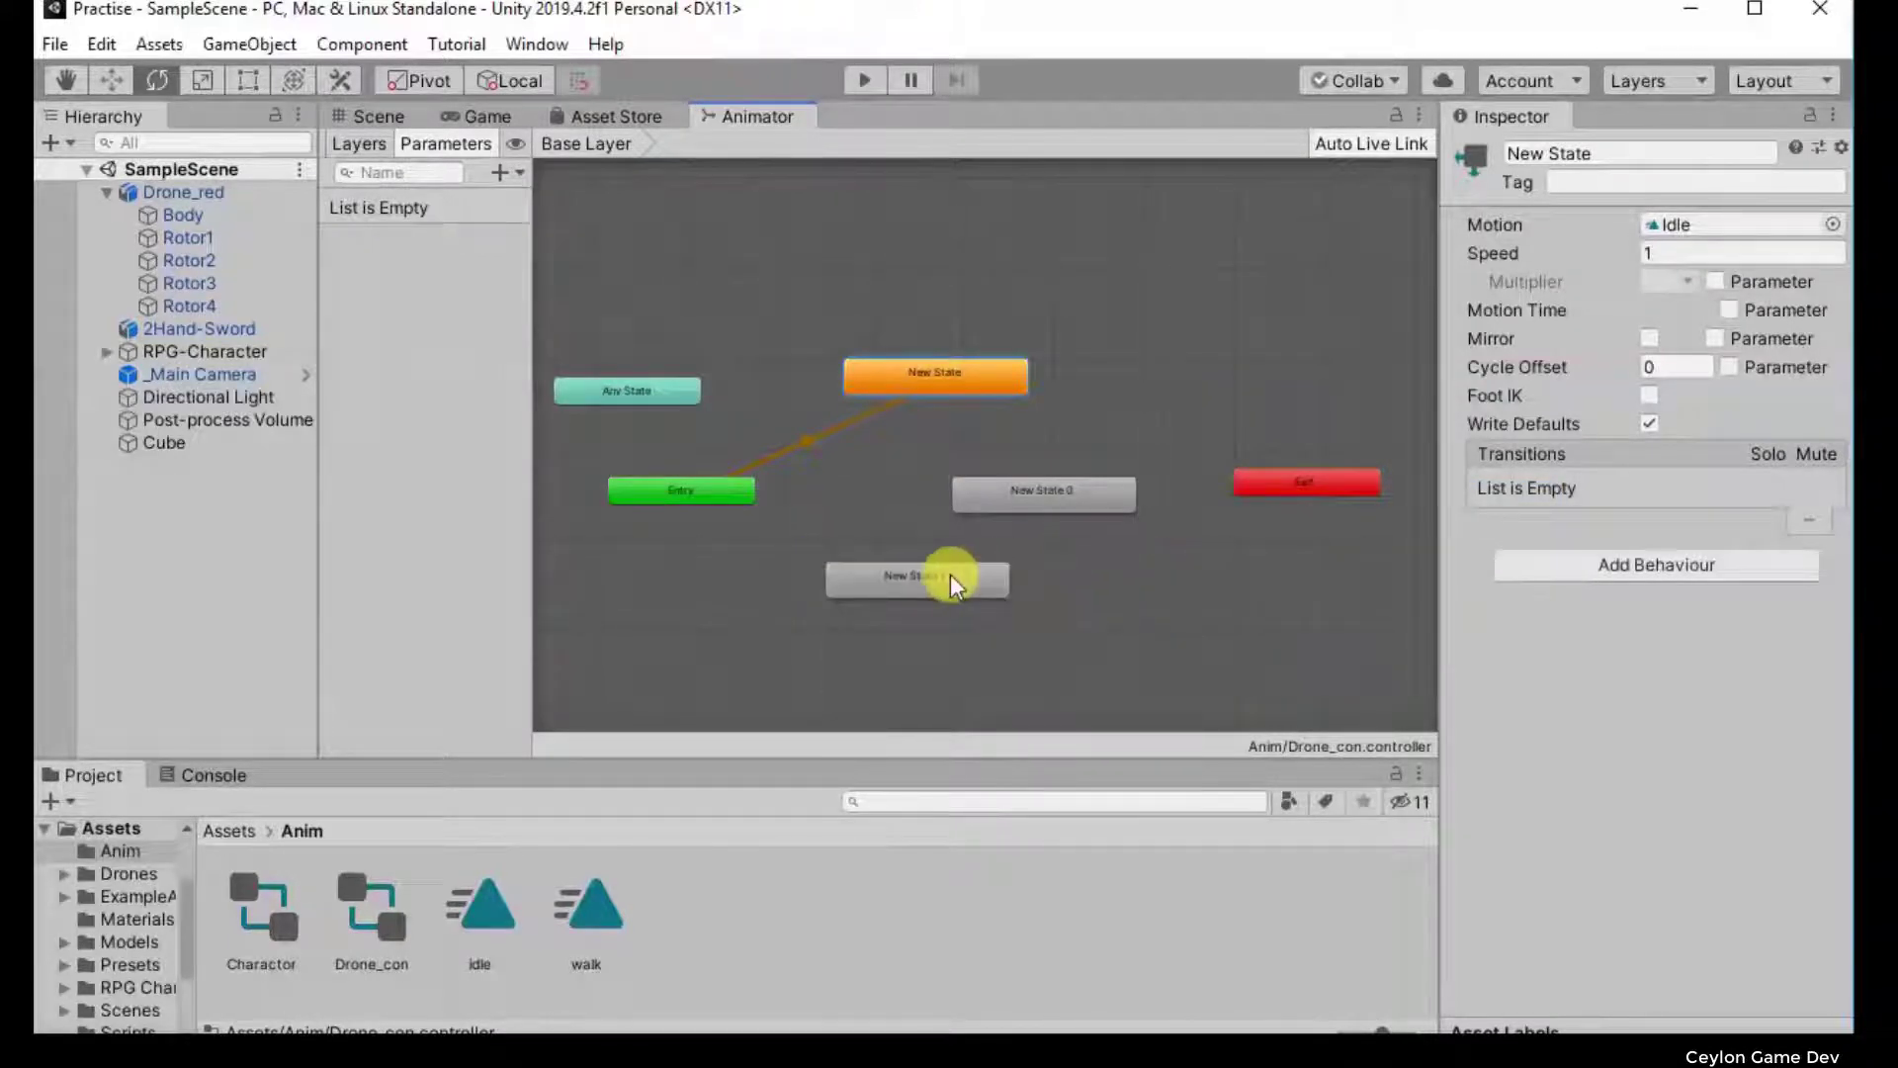
drag(951, 575, 1192, 338)
Step: Select New State 0 and New State 1 singly and by box, then clear the selection
click(1085, 494)
click(1174, 305)
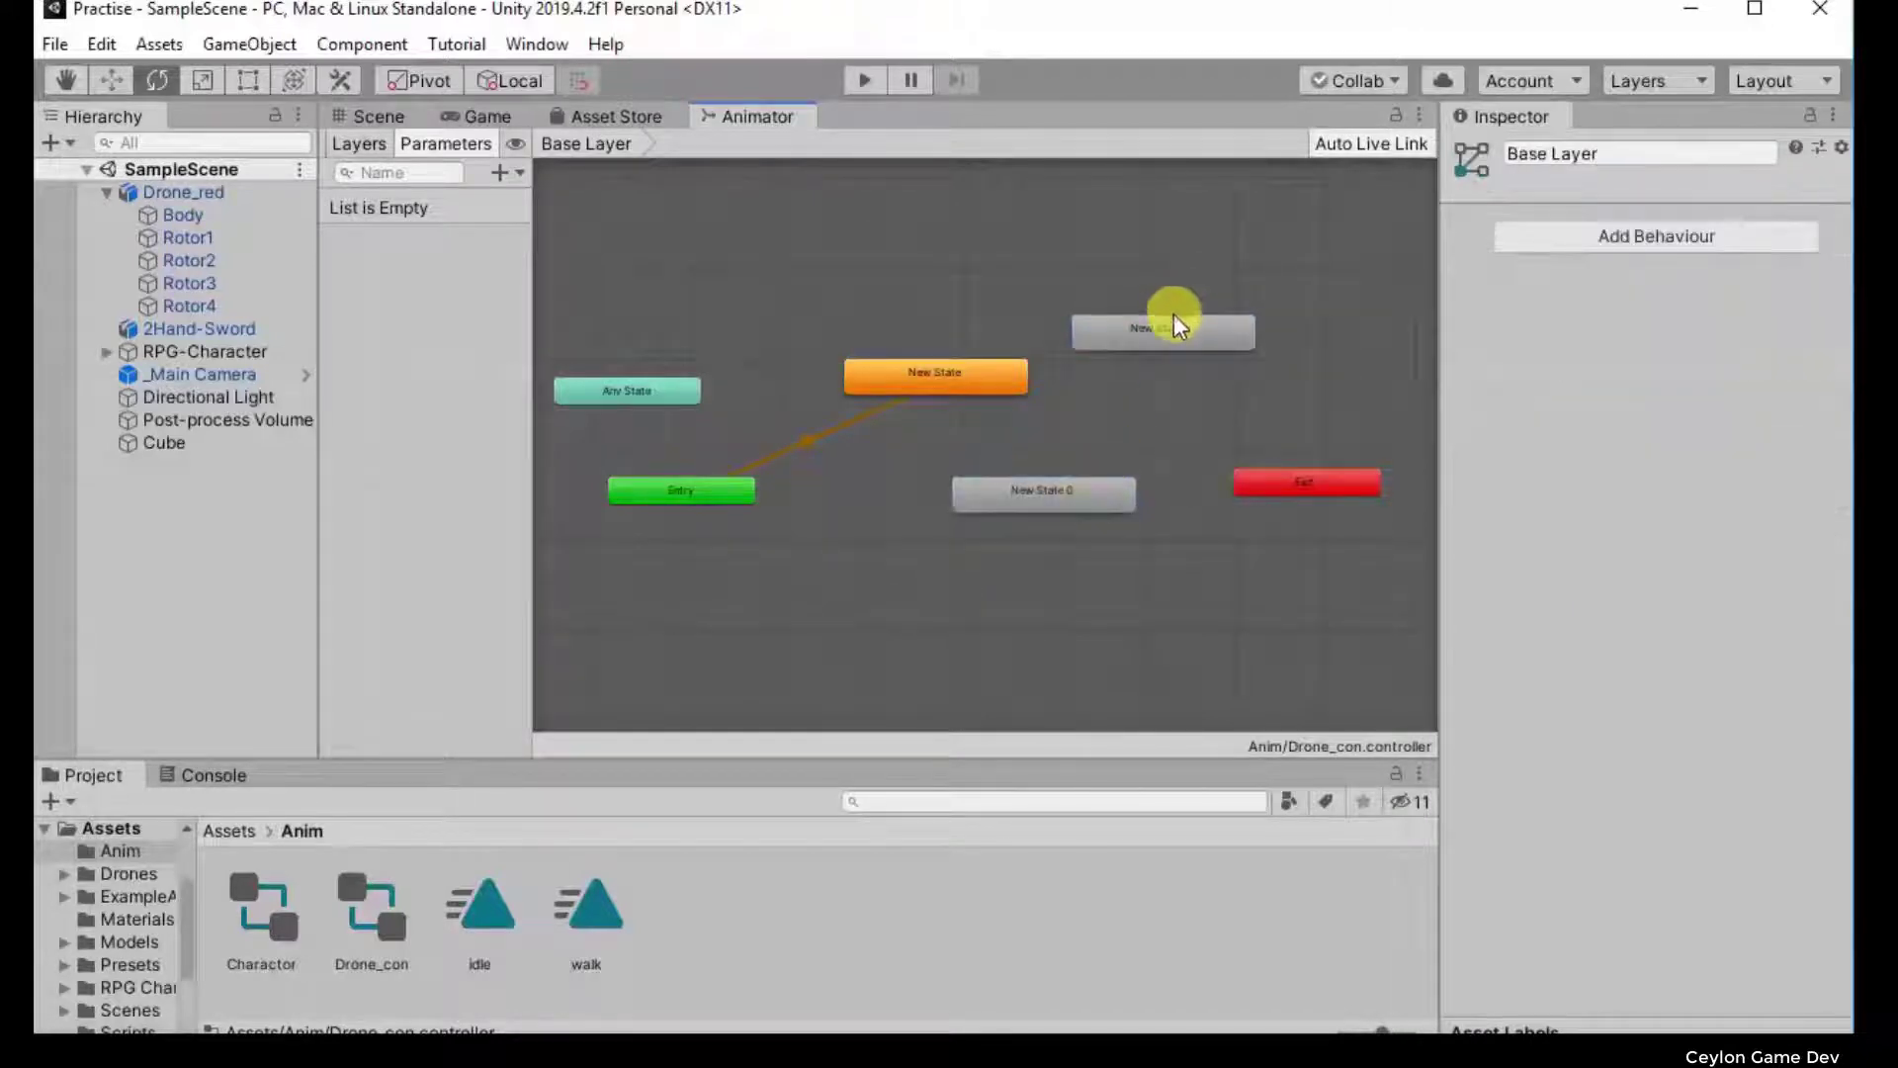
click(1161, 340)
click(1055, 314)
click(1091, 494)
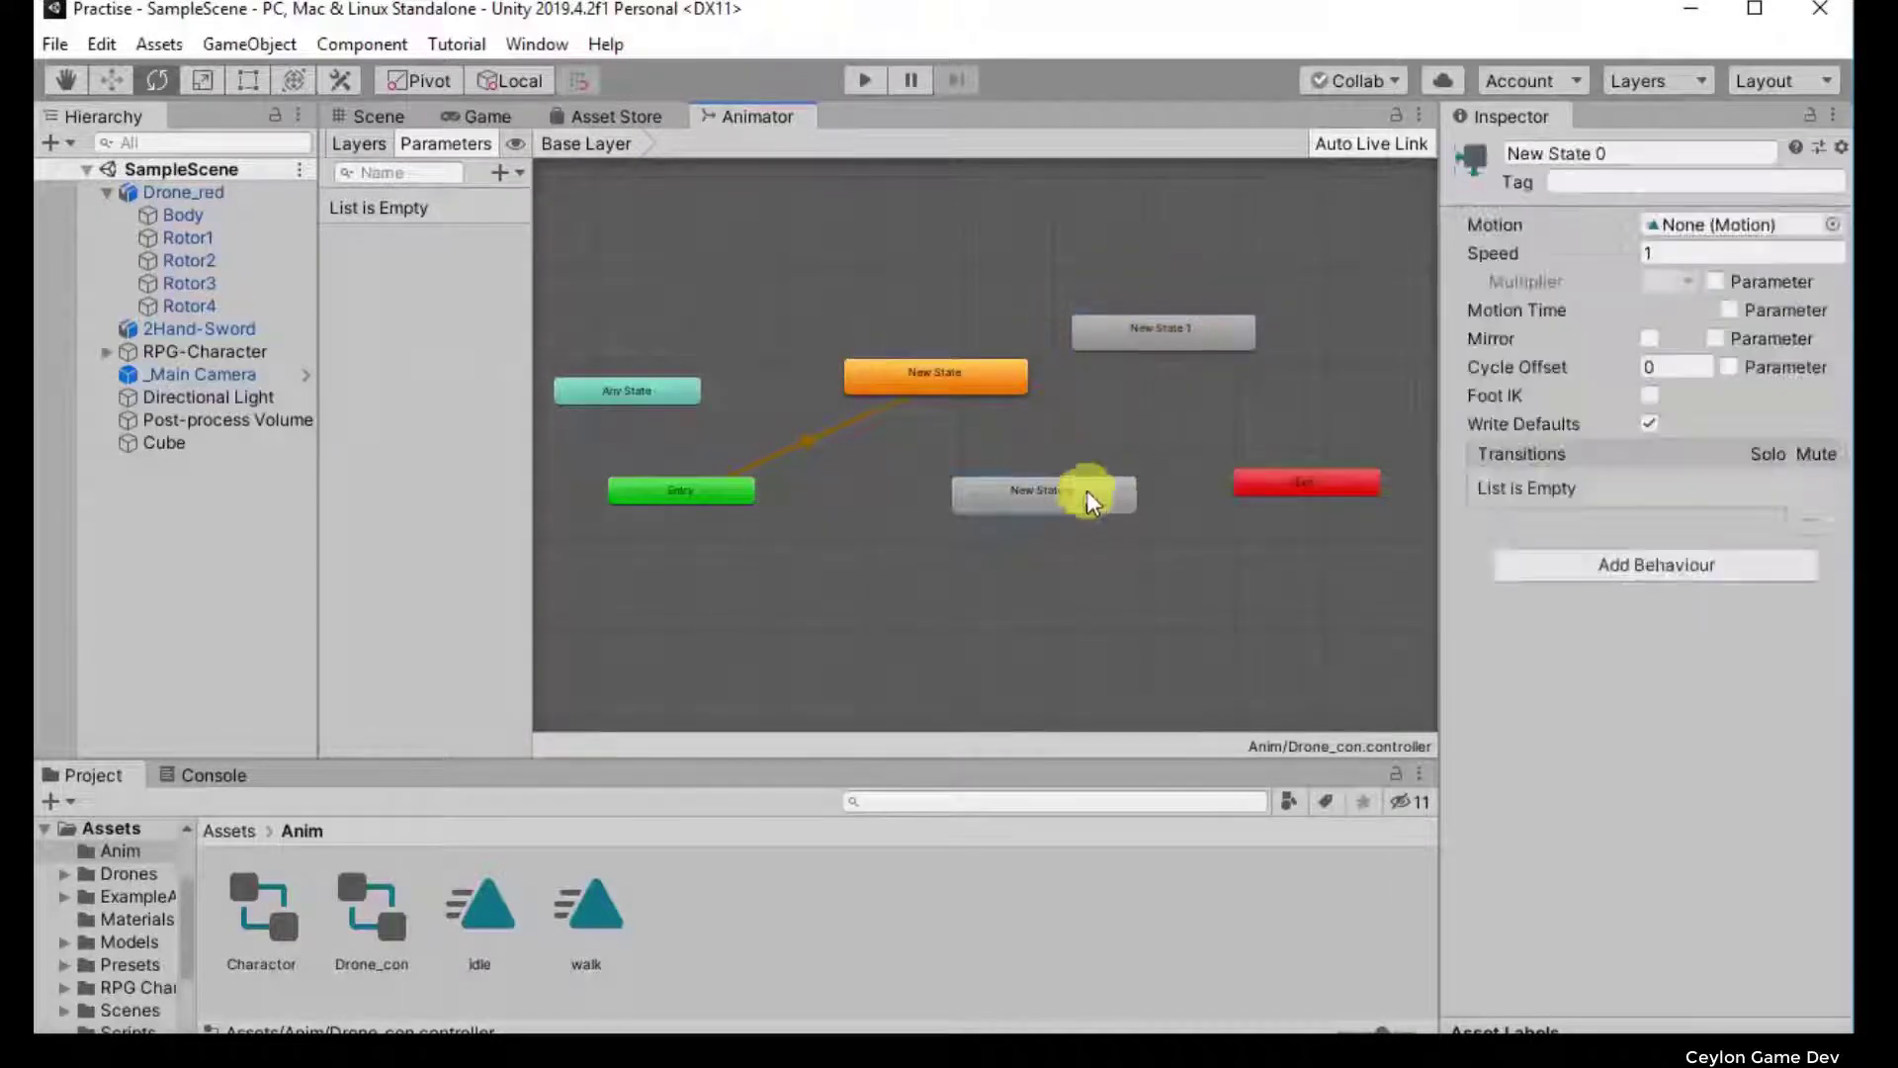
click(1200, 325)
click(1030, 375)
click(1188, 342)
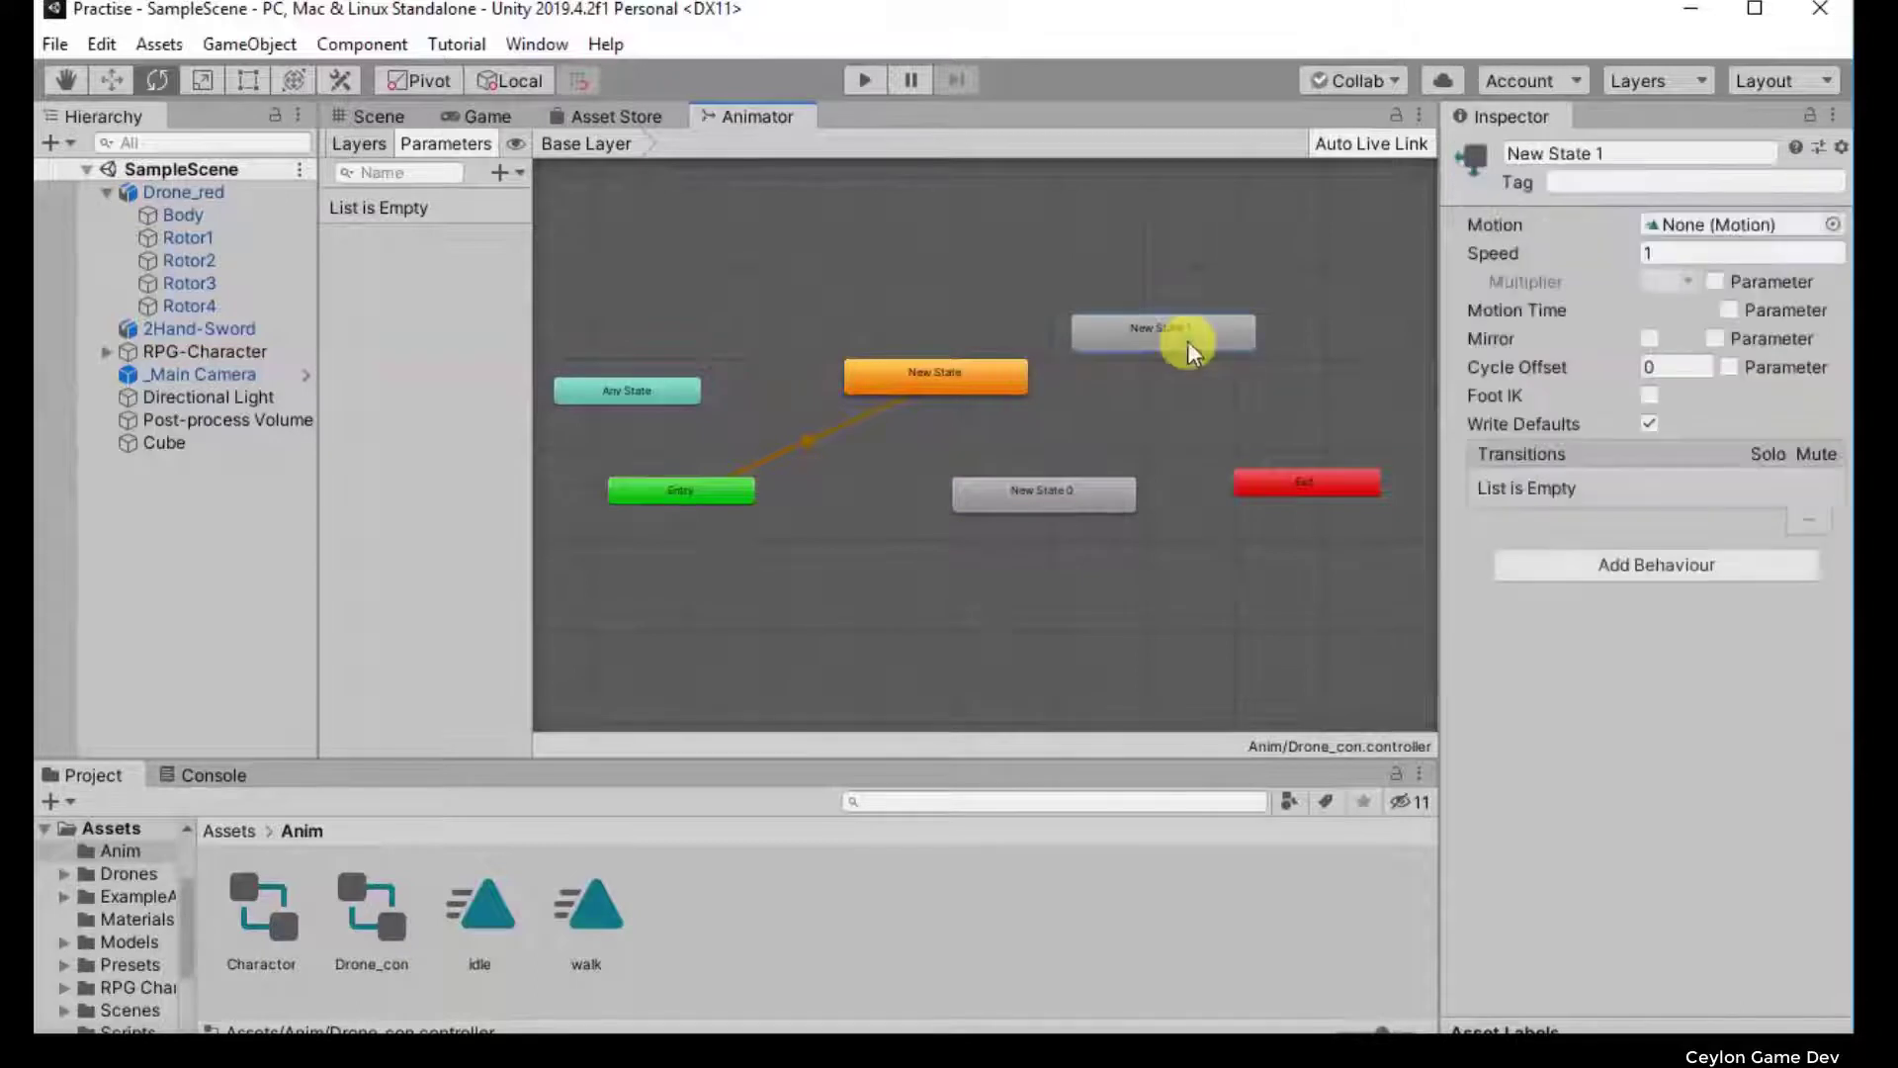
click(1094, 505)
click(1143, 331)
click(1065, 496)
click(1128, 325)
click(977, 284)
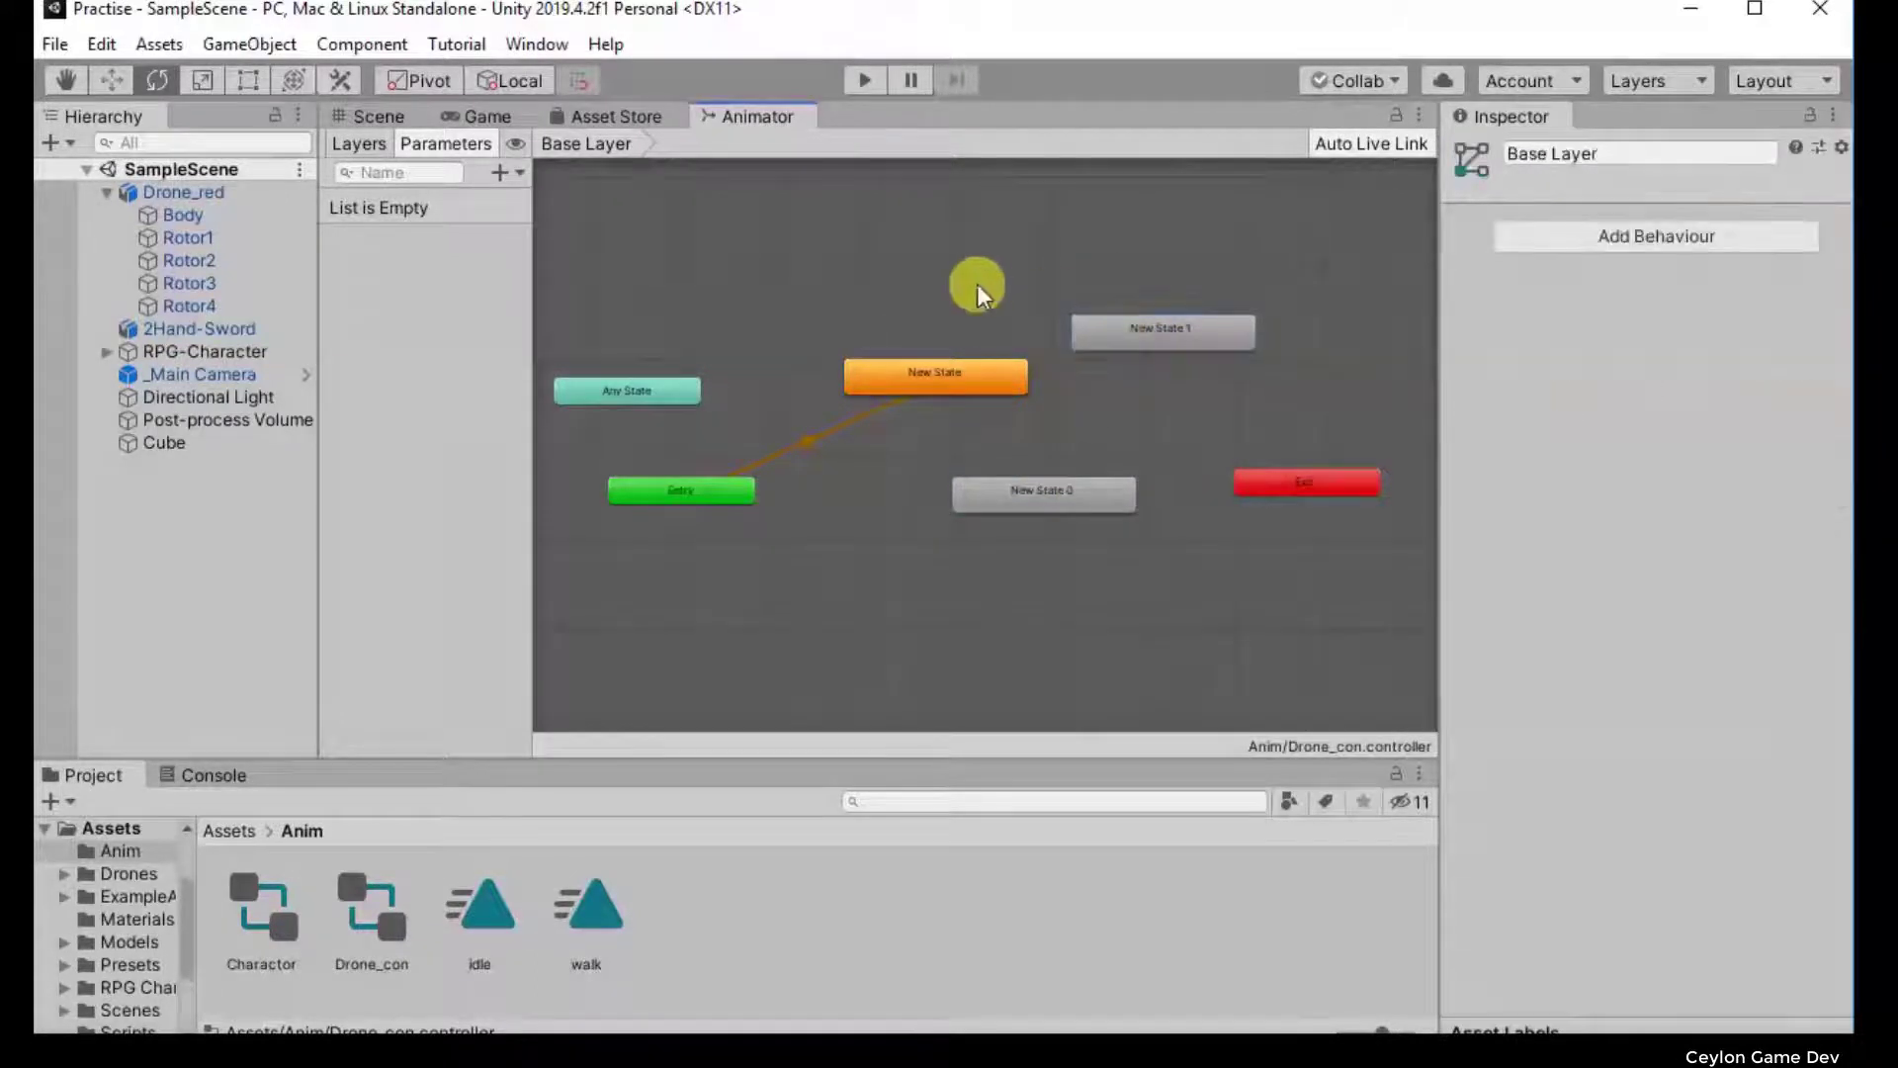
drag(949, 242, 1229, 509)
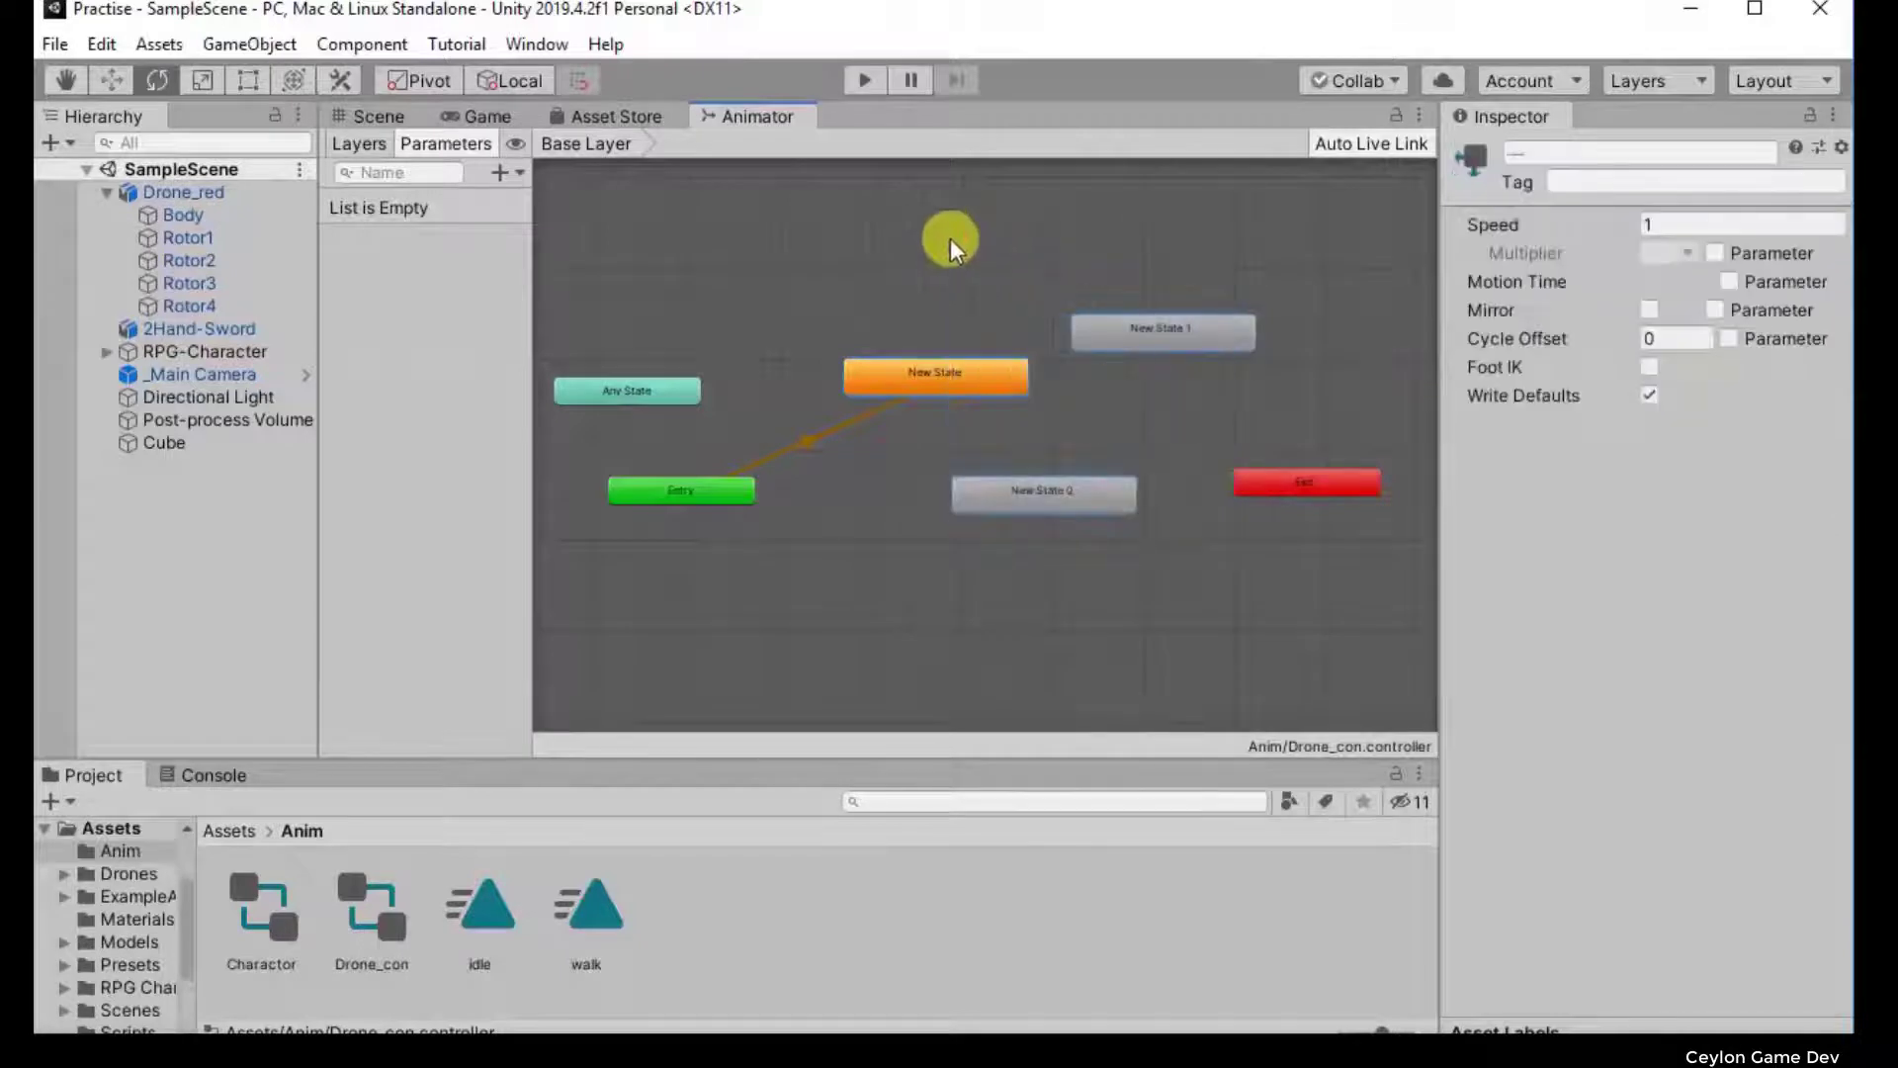
drag(950, 239, 1126, 599)
drag(945, 276, 1118, 565)
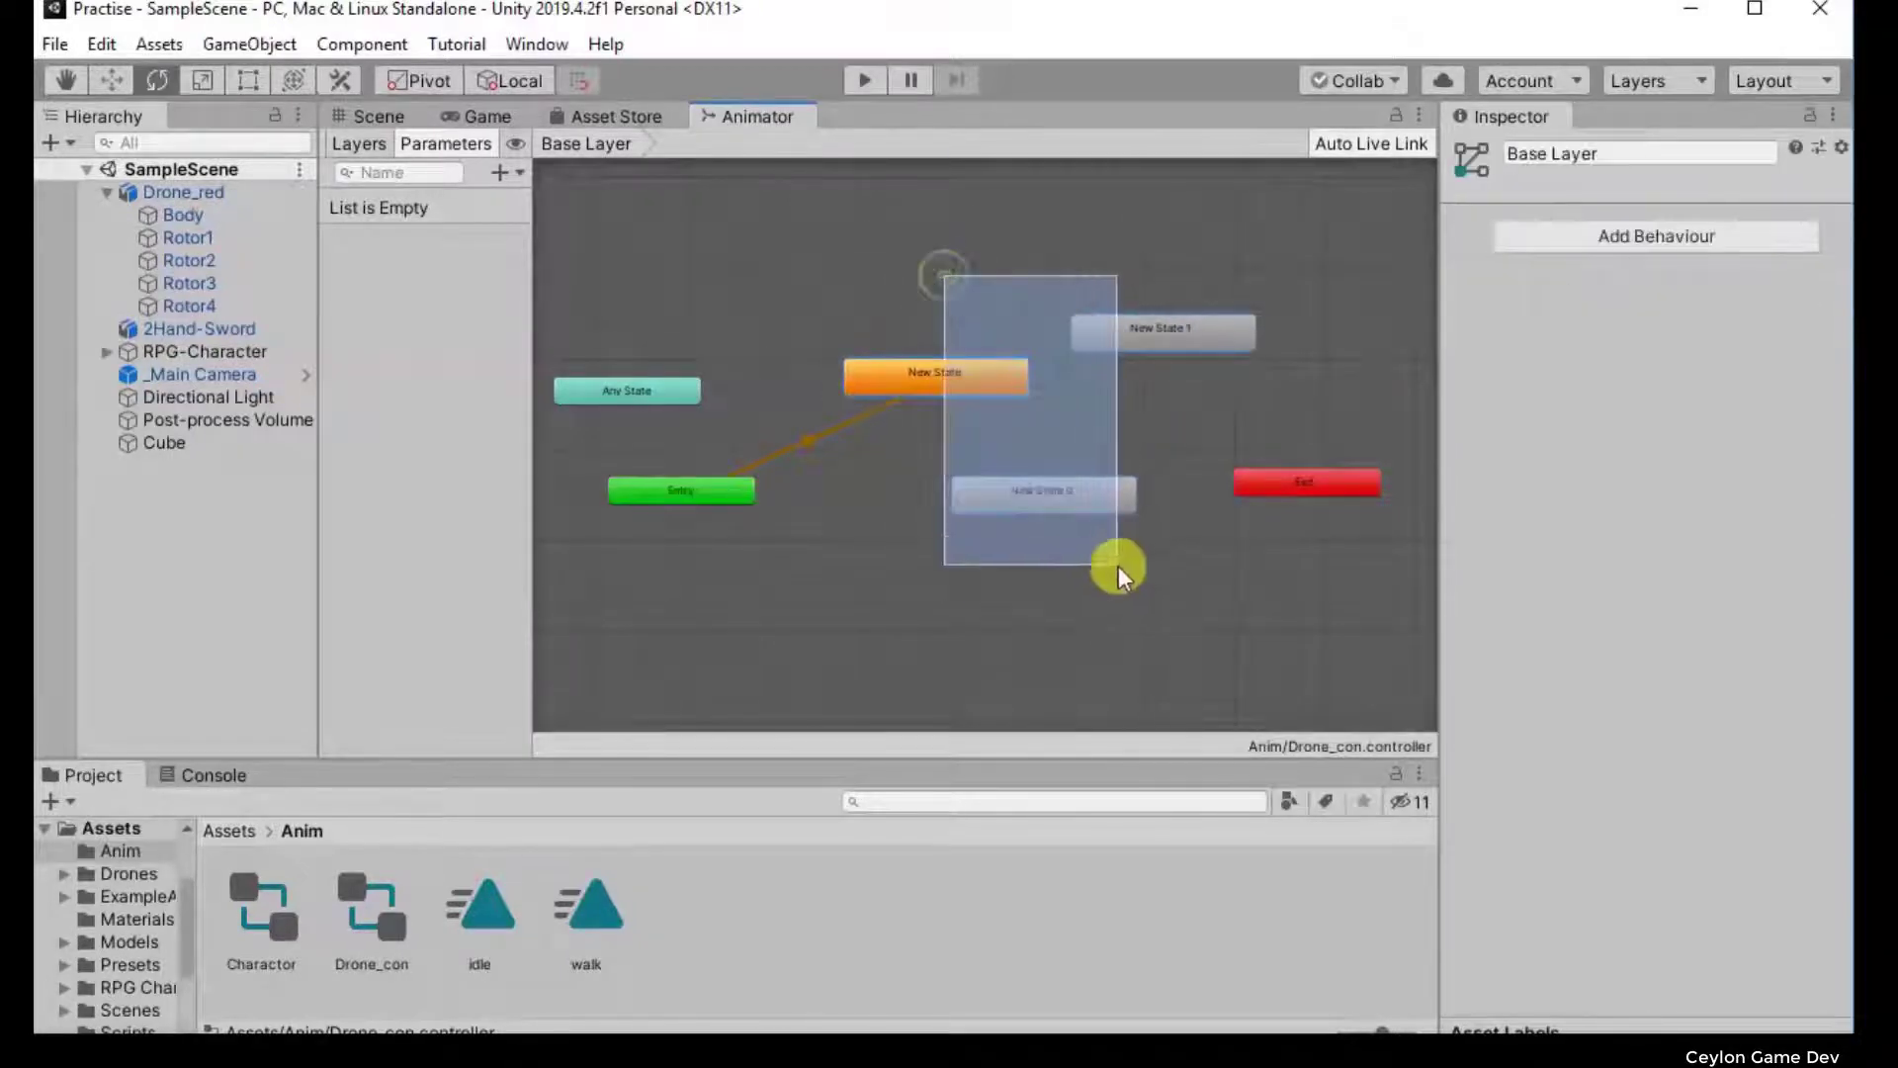
click(934, 181)
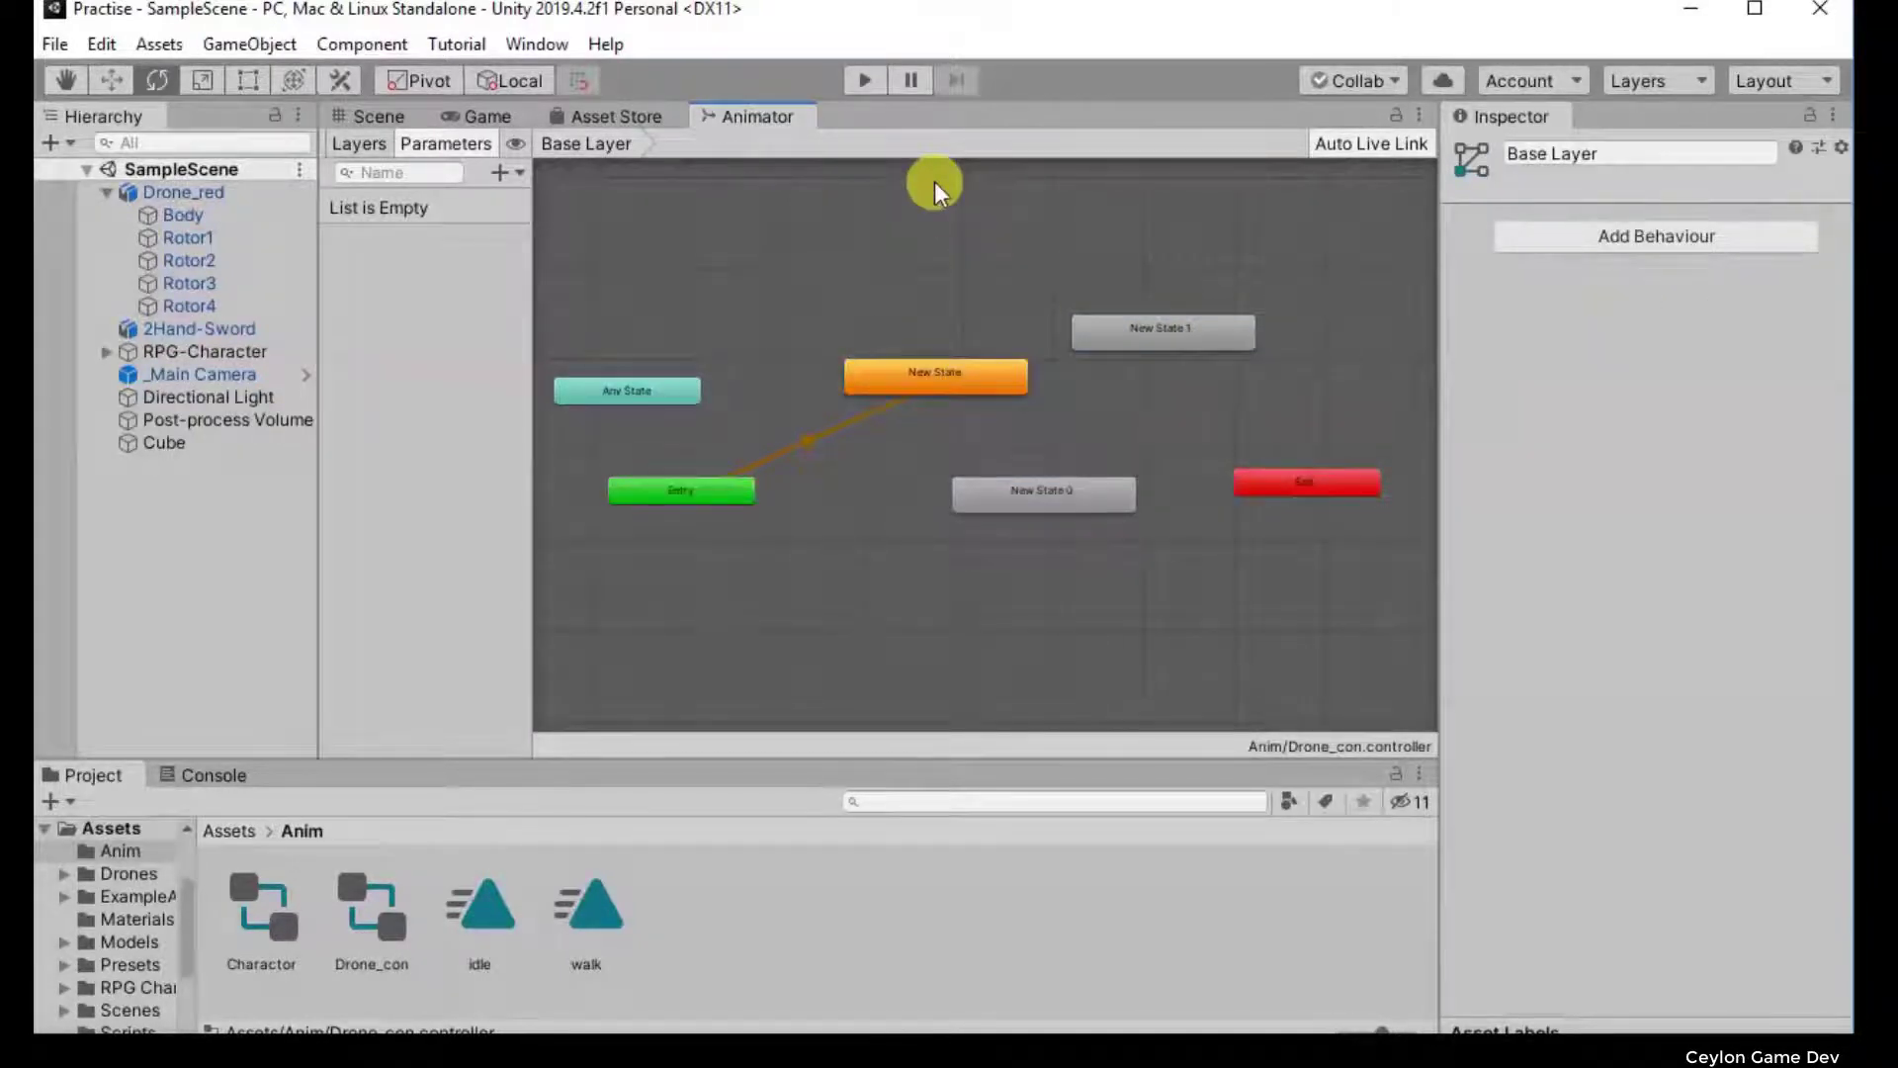
Step: Chain transitions from New State to New State 1, to New State 0, then to Exit
scroll(1031, 384, up, 3)
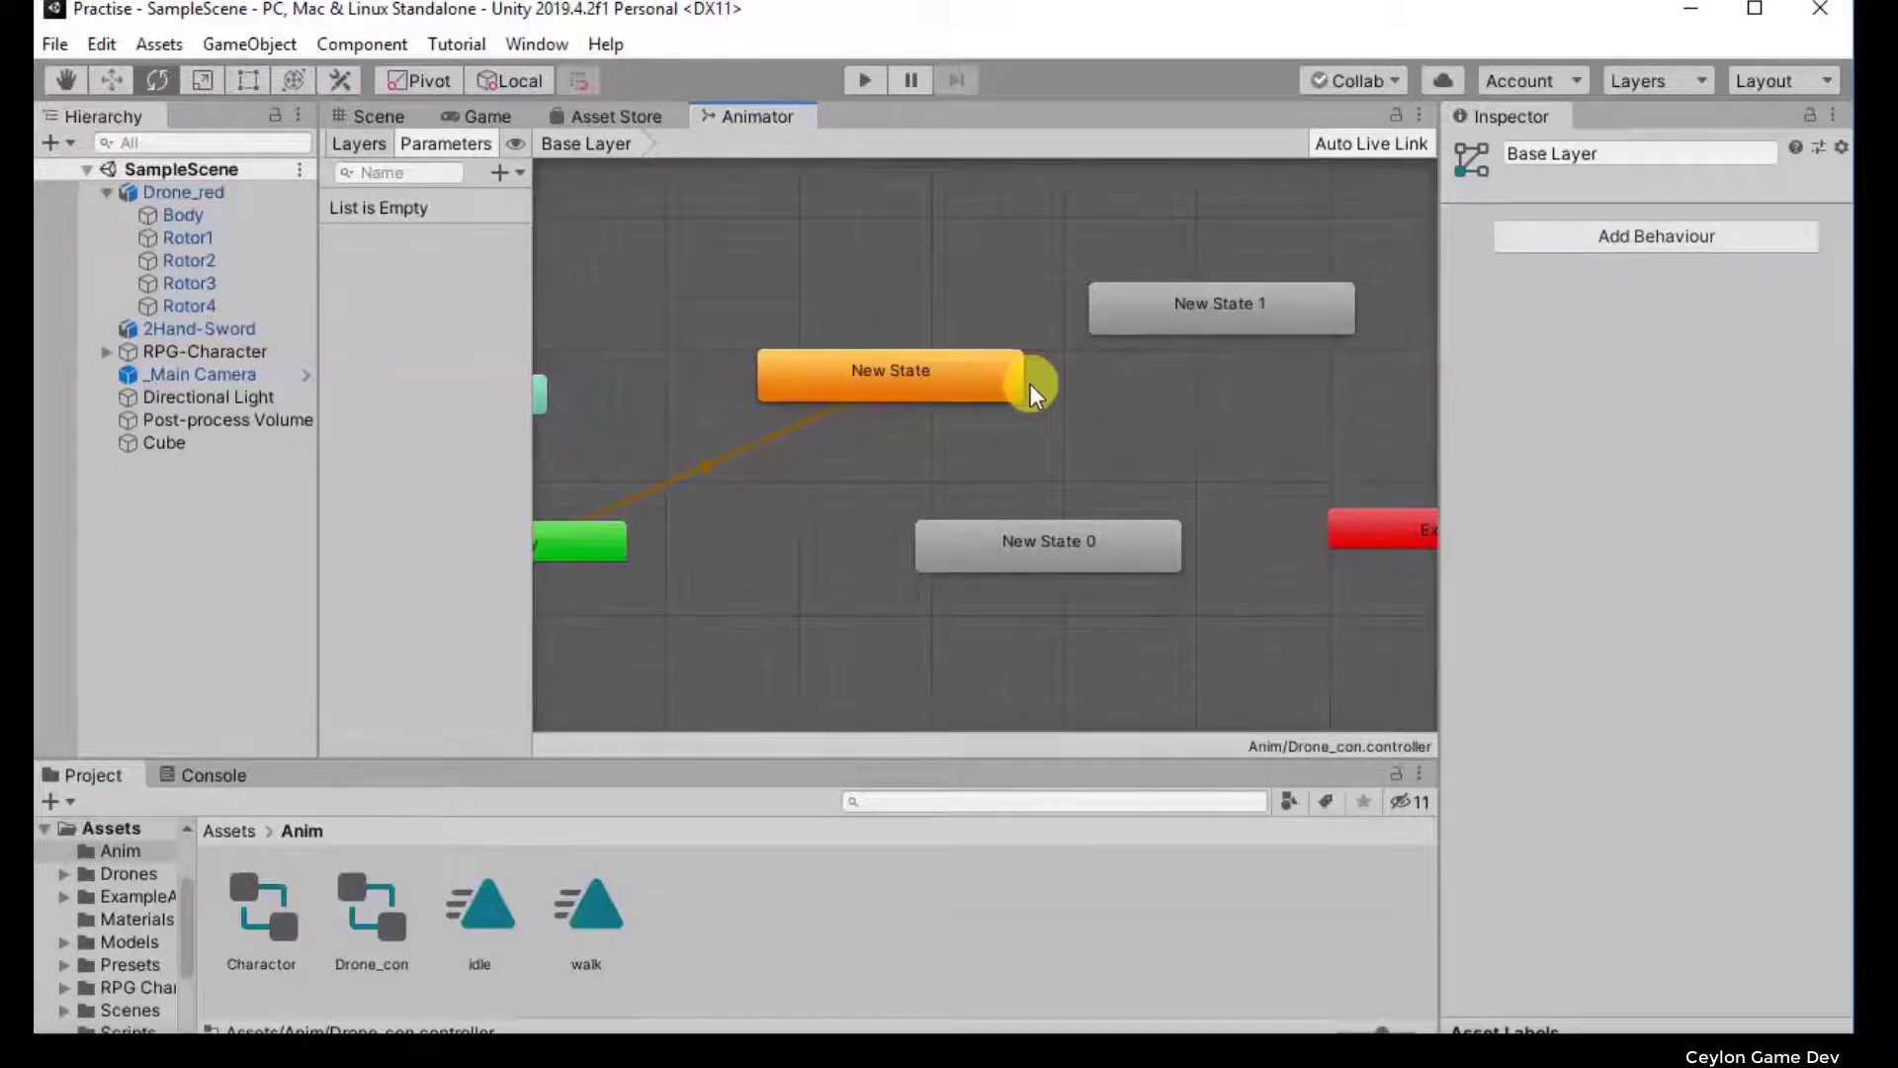
mouse_move(1132, 412)
alt+mouse_down()
mouse_move(1053, 457)
mouse_move(1102, 476)
alt+mouse_up()
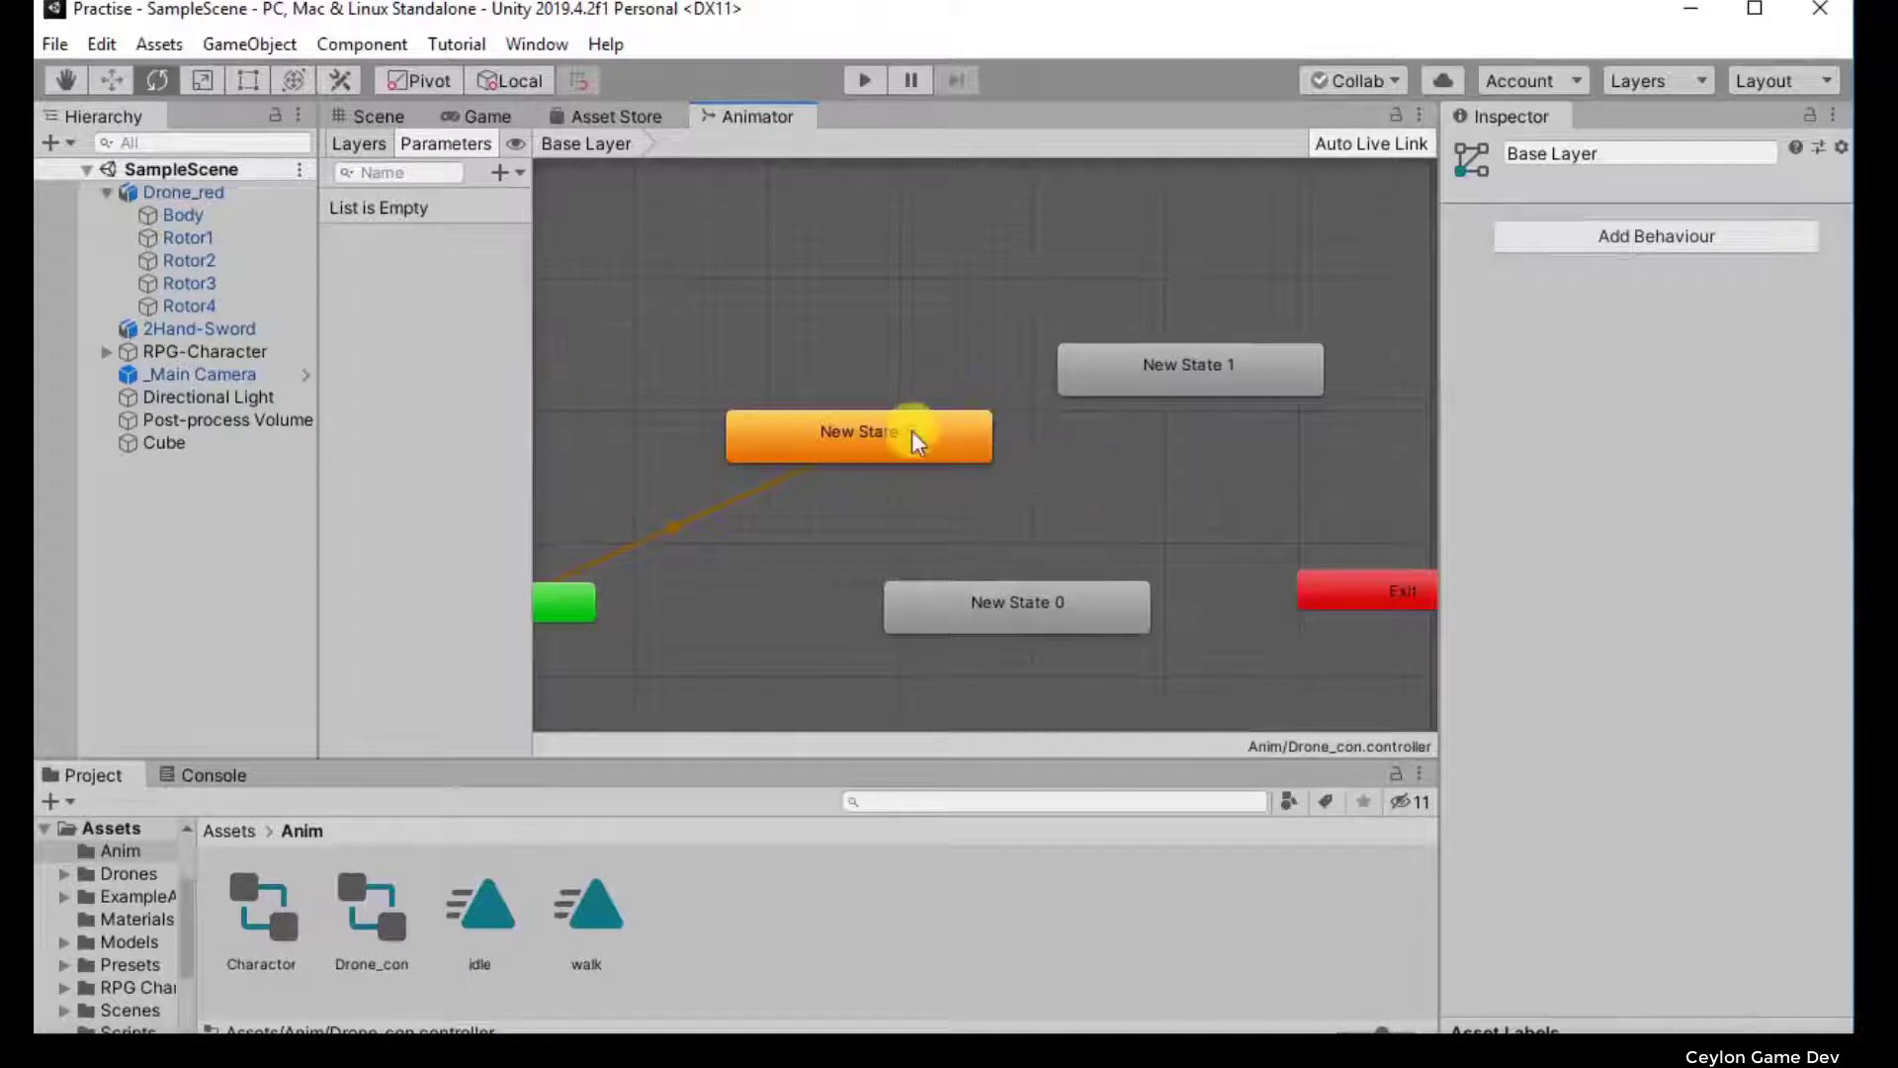
right_click(912, 430)
click(1030, 462)
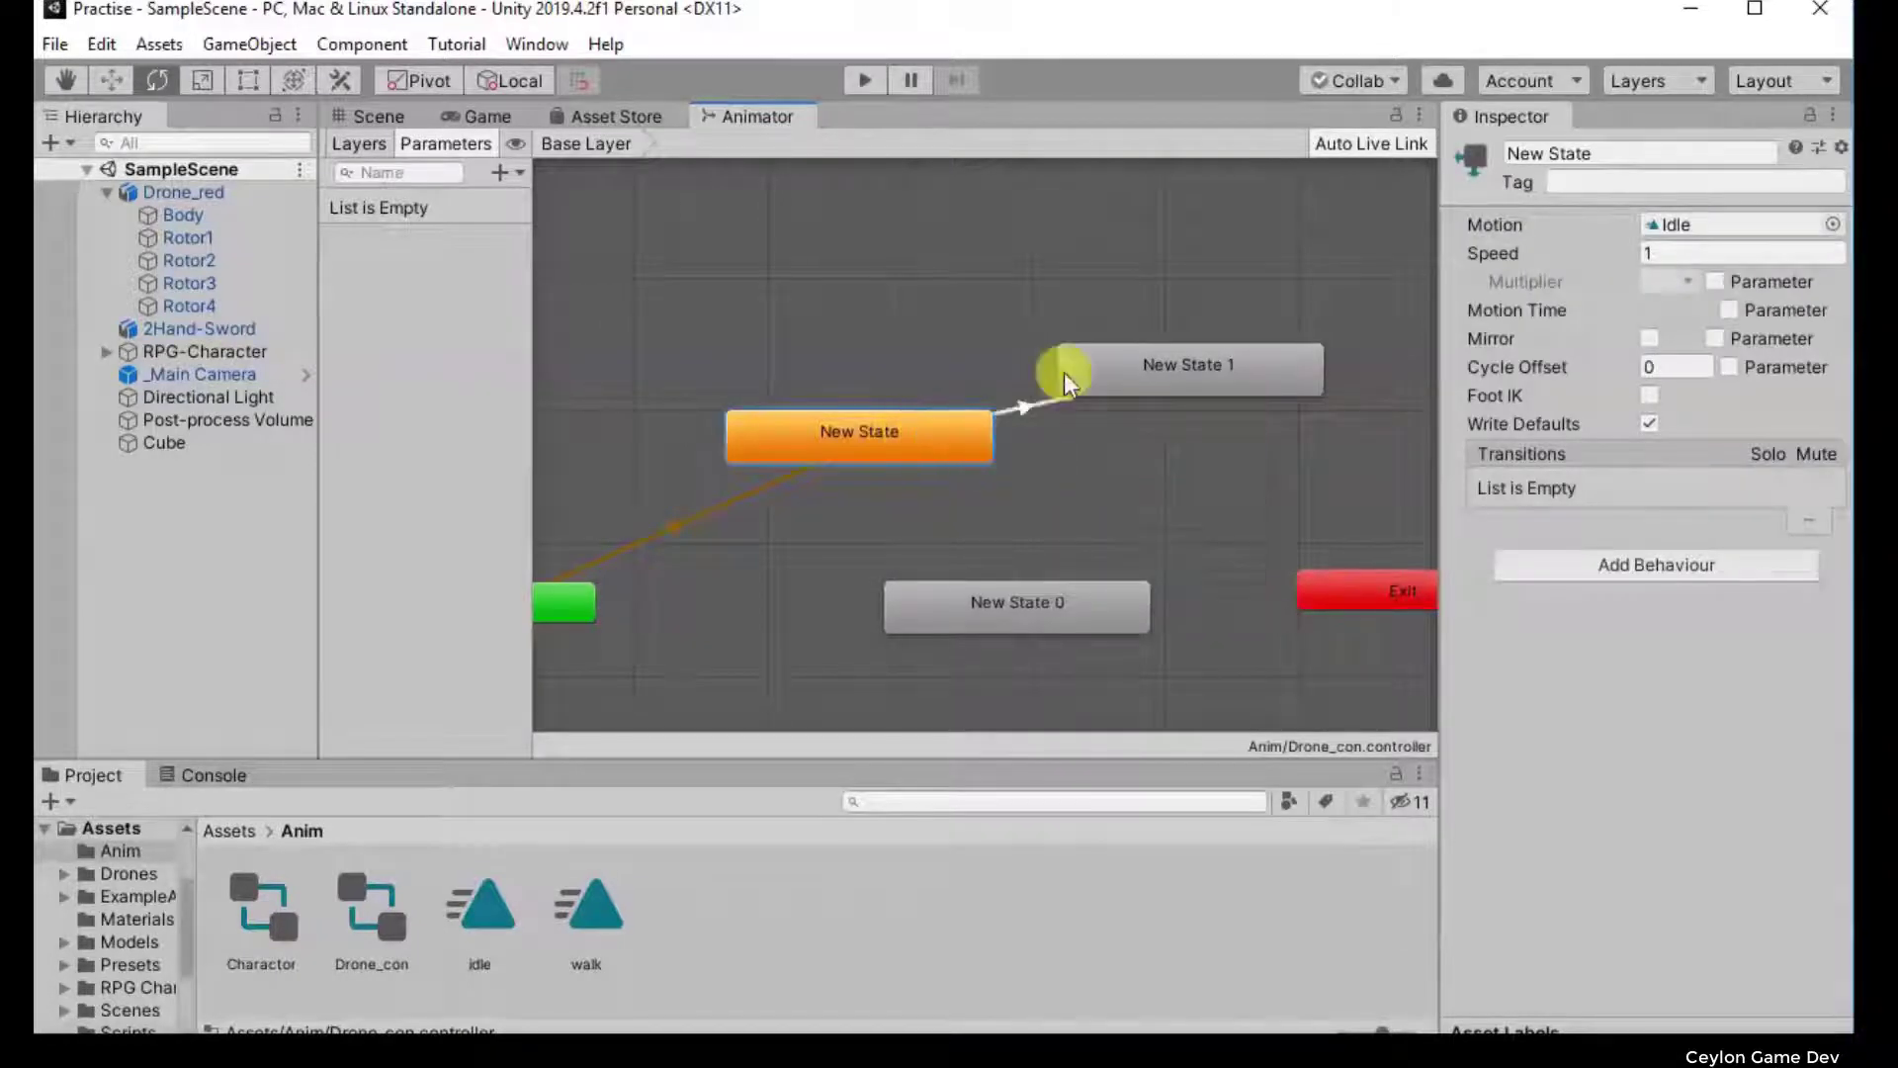
click(1106, 363)
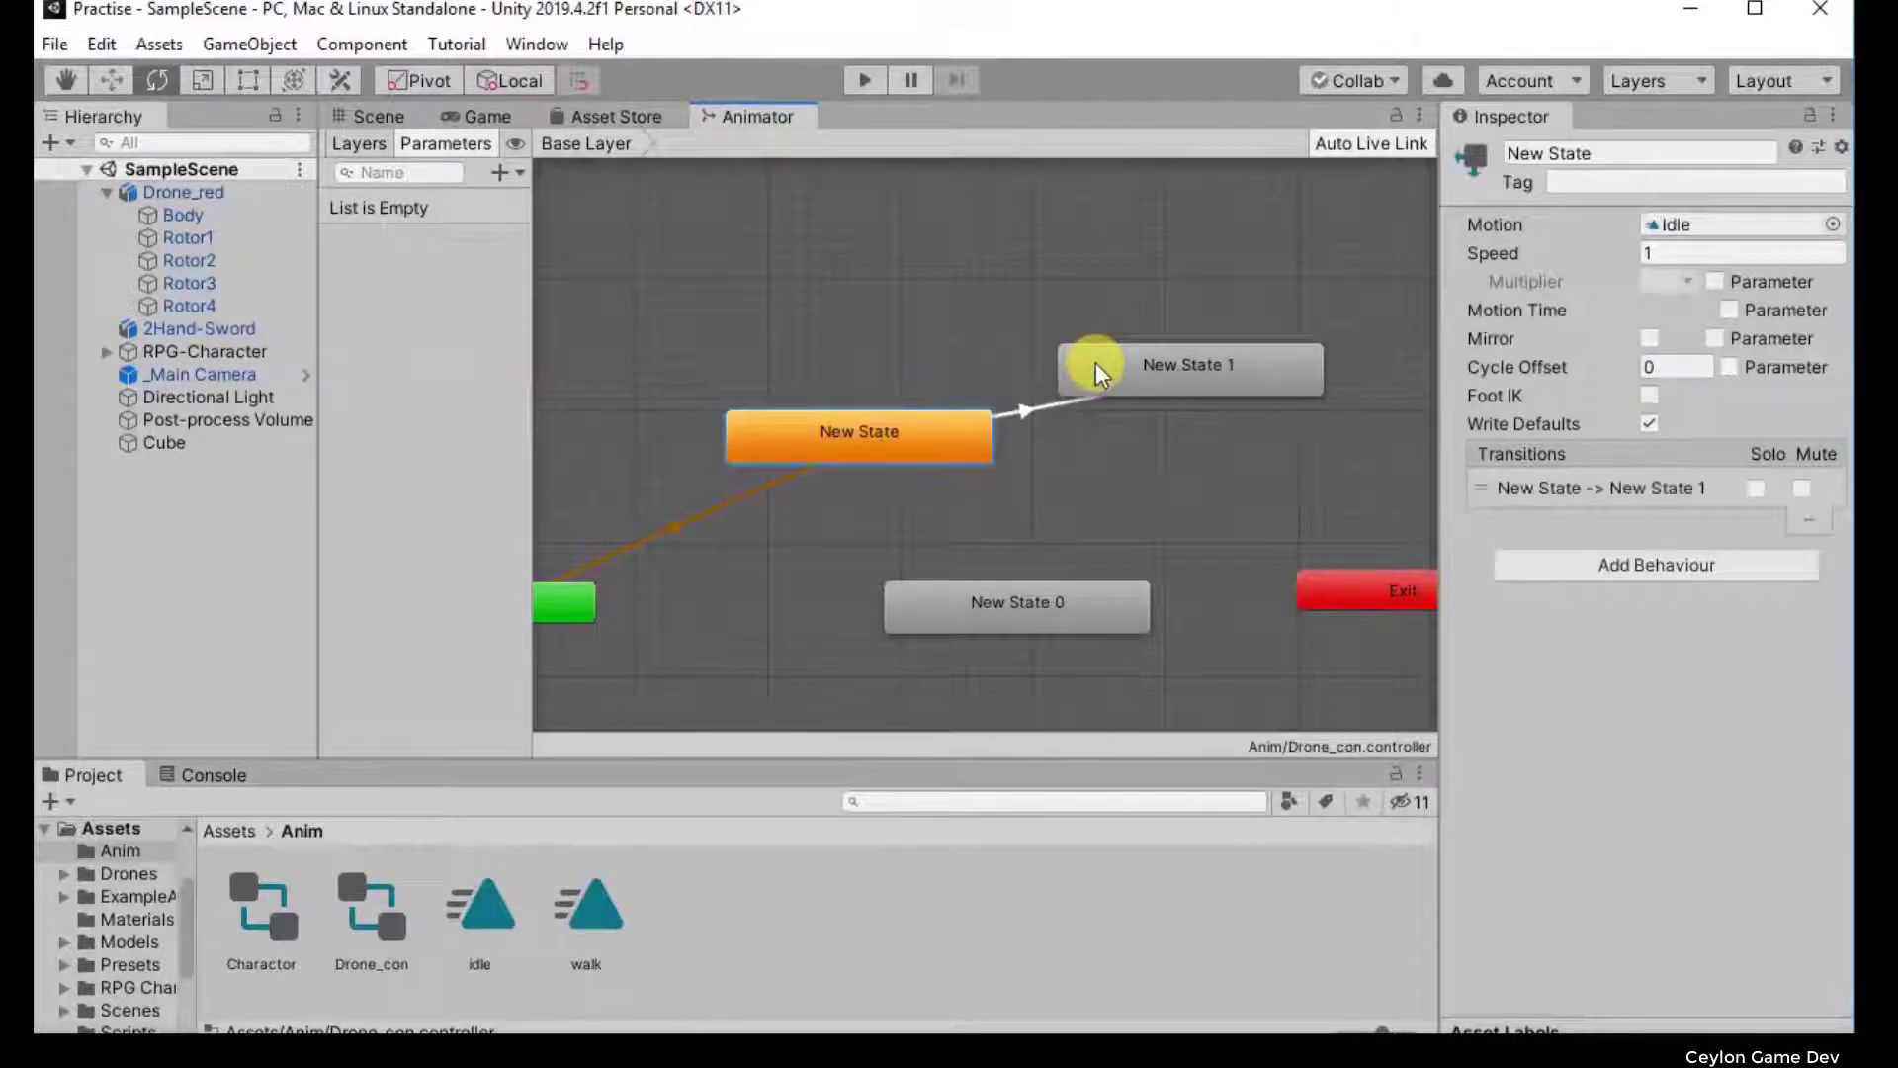
right_click(1150, 368)
click(1203, 387)
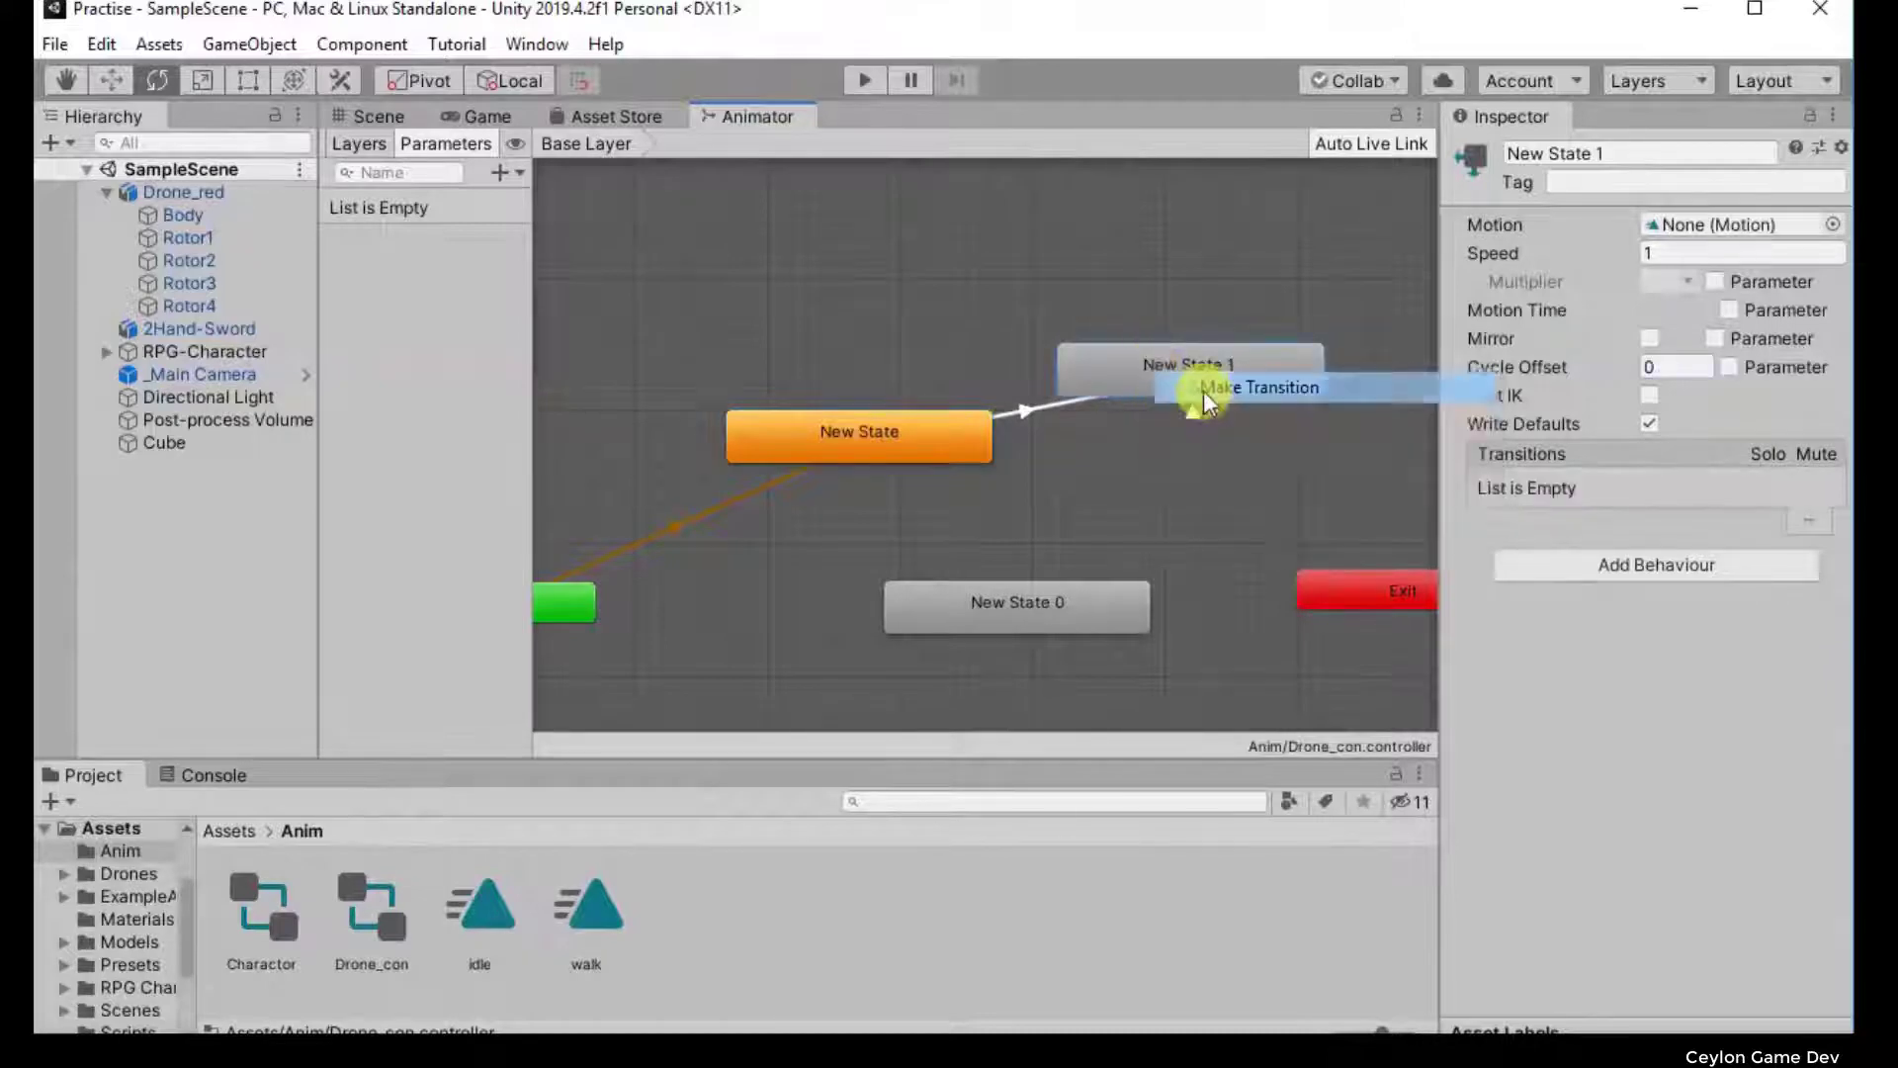
click(1061, 616)
right_click(1133, 595)
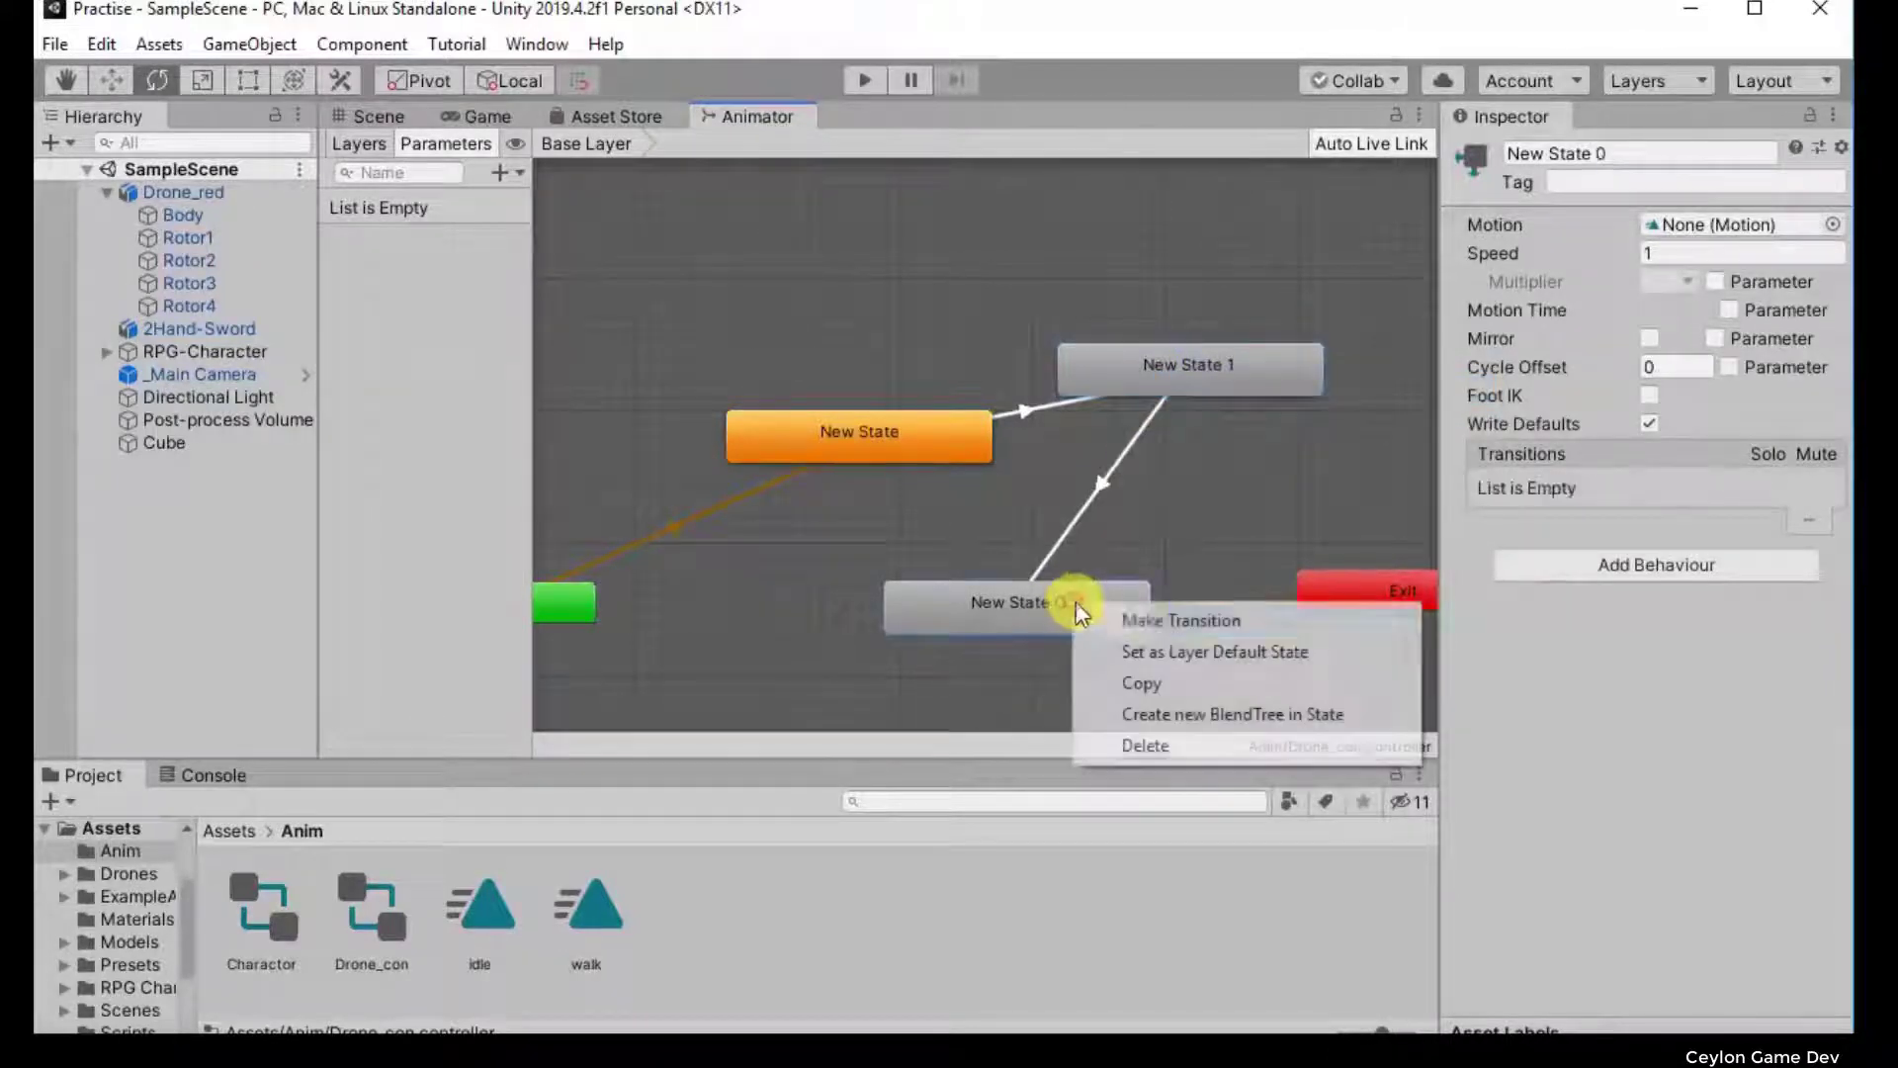
click(1138, 613)
click(1375, 581)
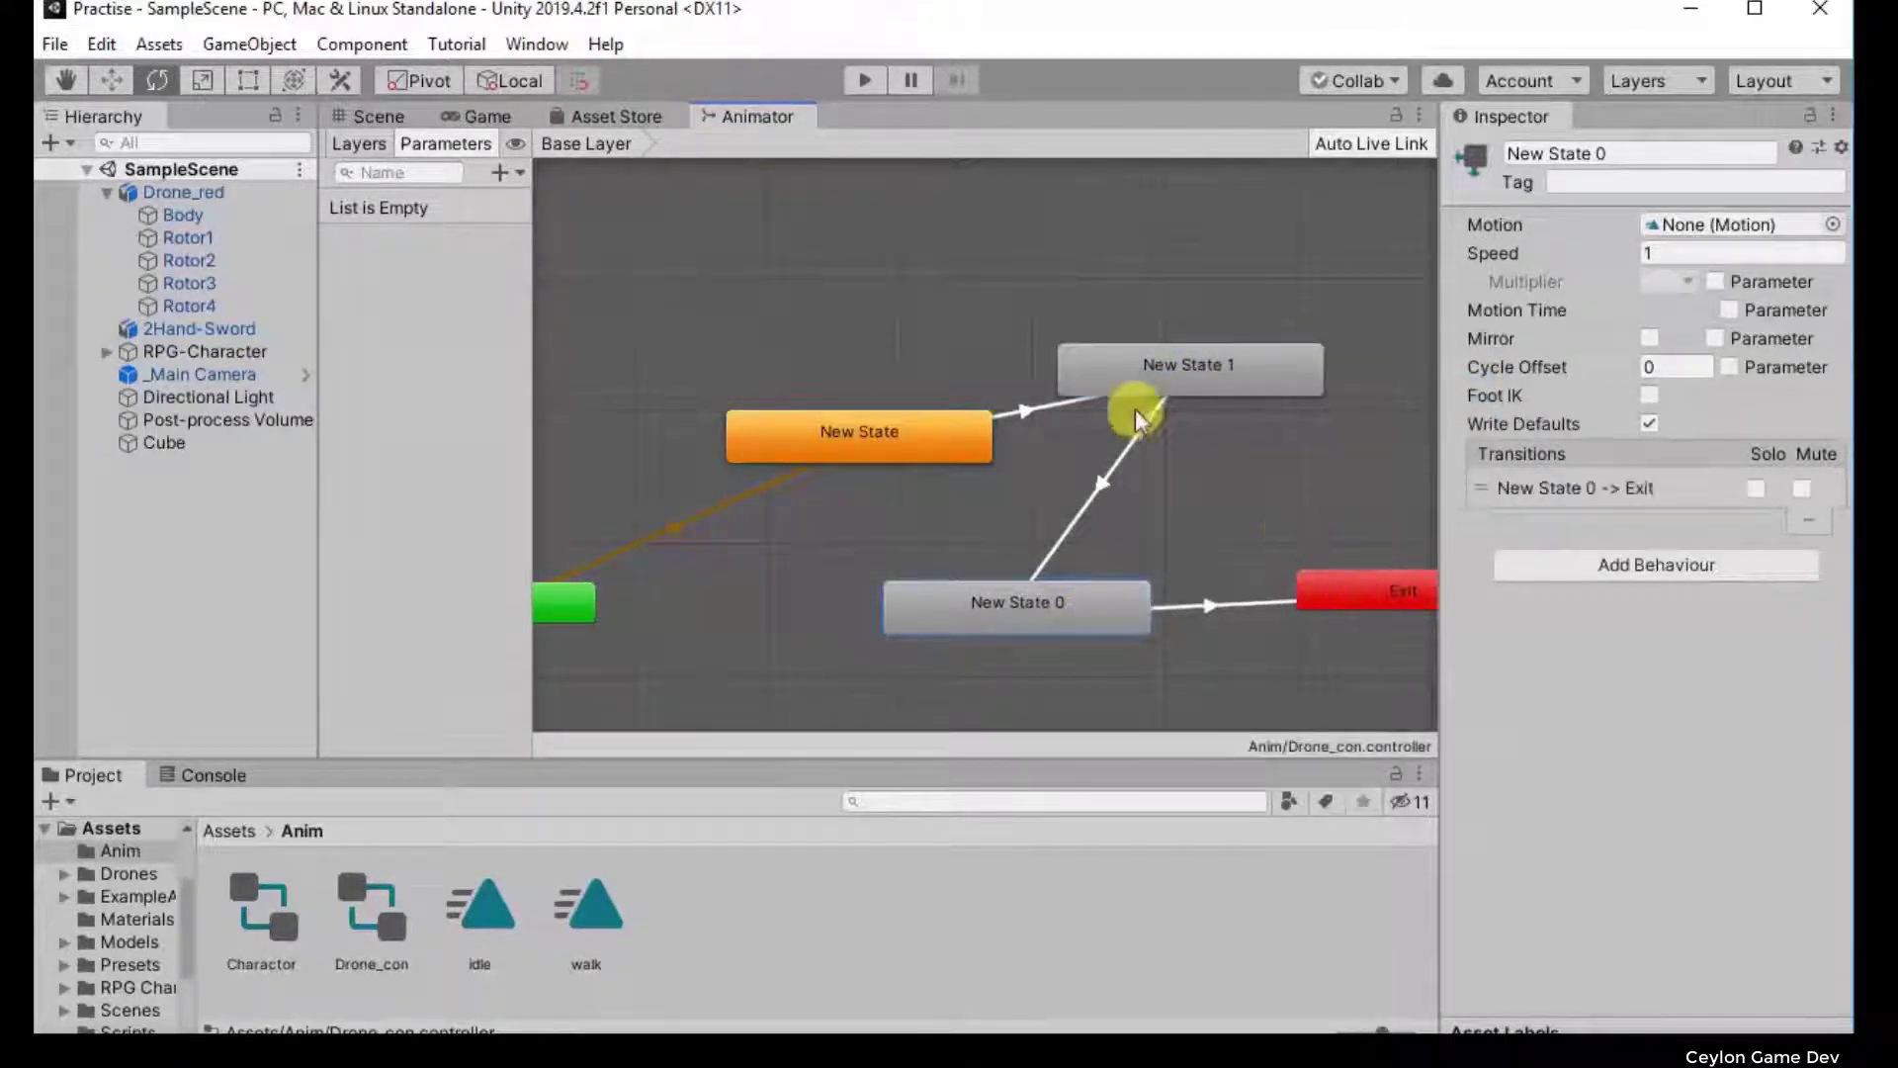
Step: Inspect Entry, each state and the transitions, then select the New State 0 → Exit arrow
scroll(1135, 414, down, 3)
scroll(1024, 398, up, 1)
scroll(1022, 396, up, 1)
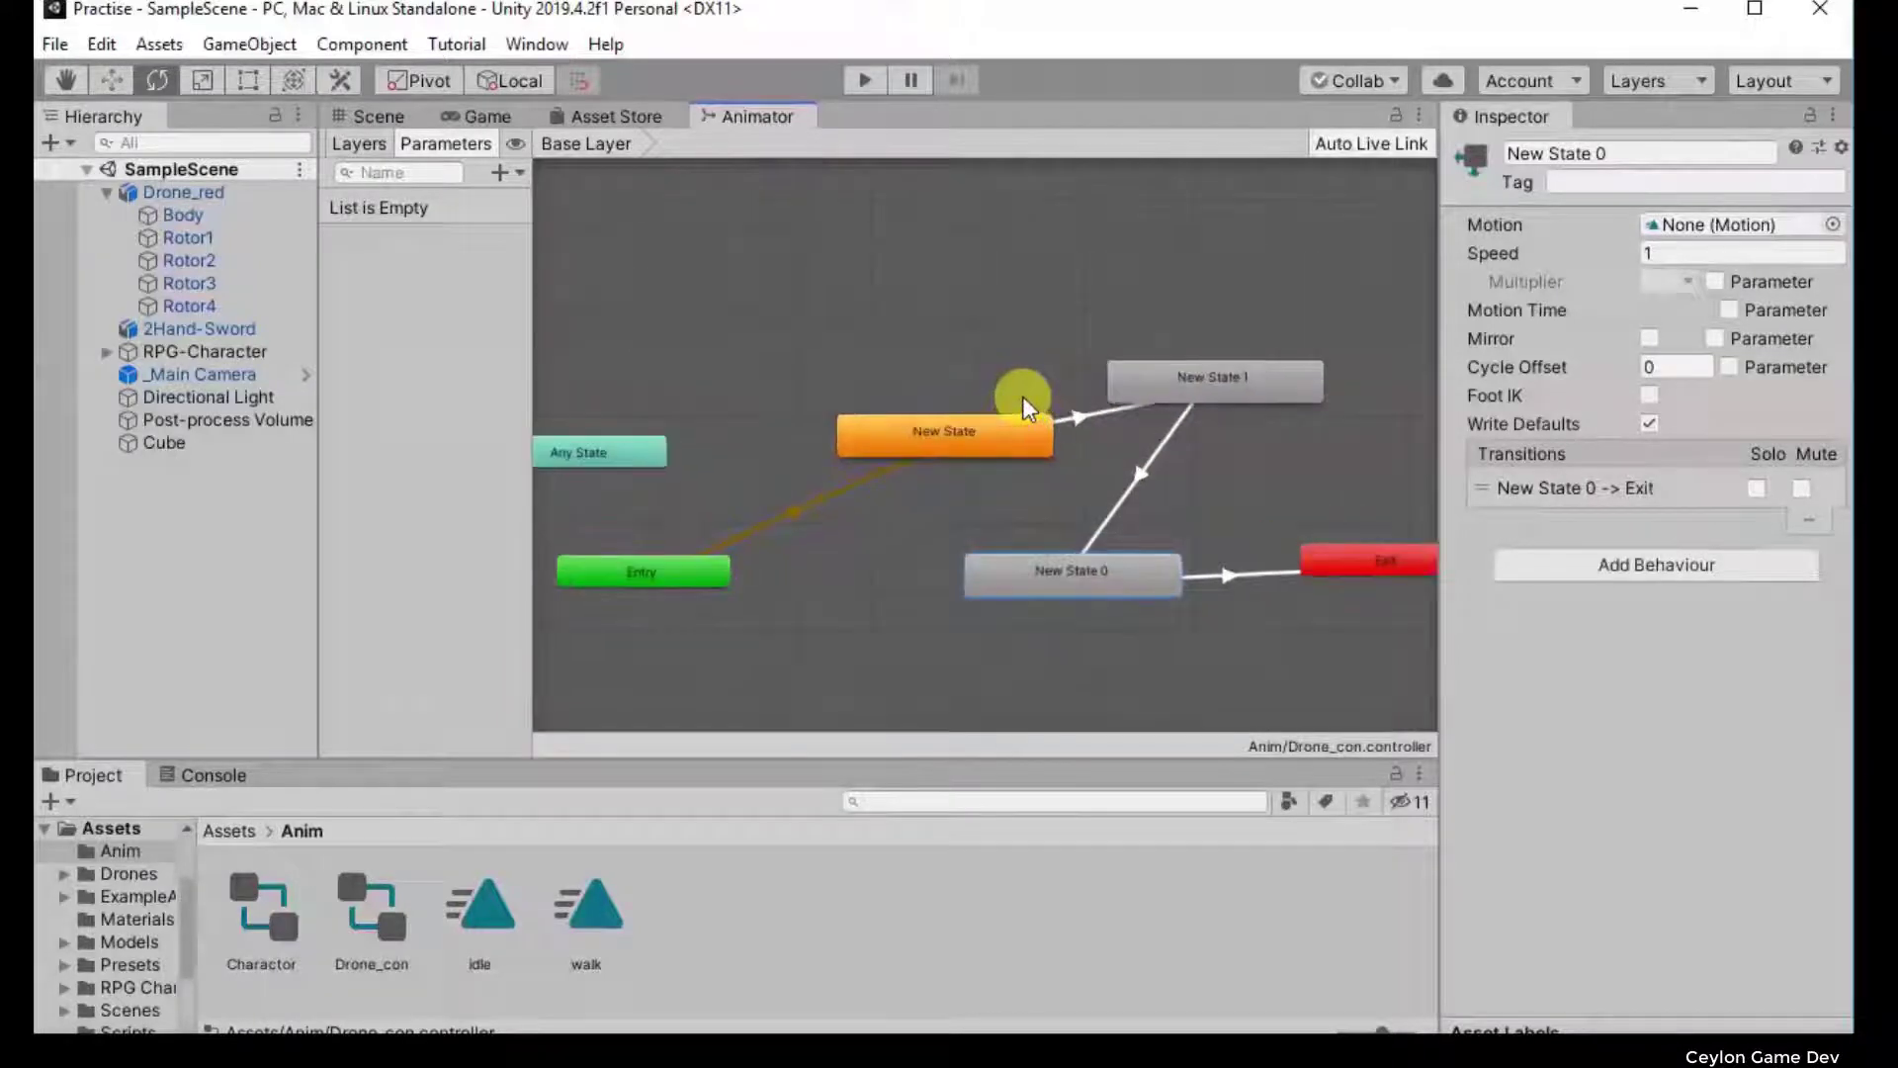
click(660, 579)
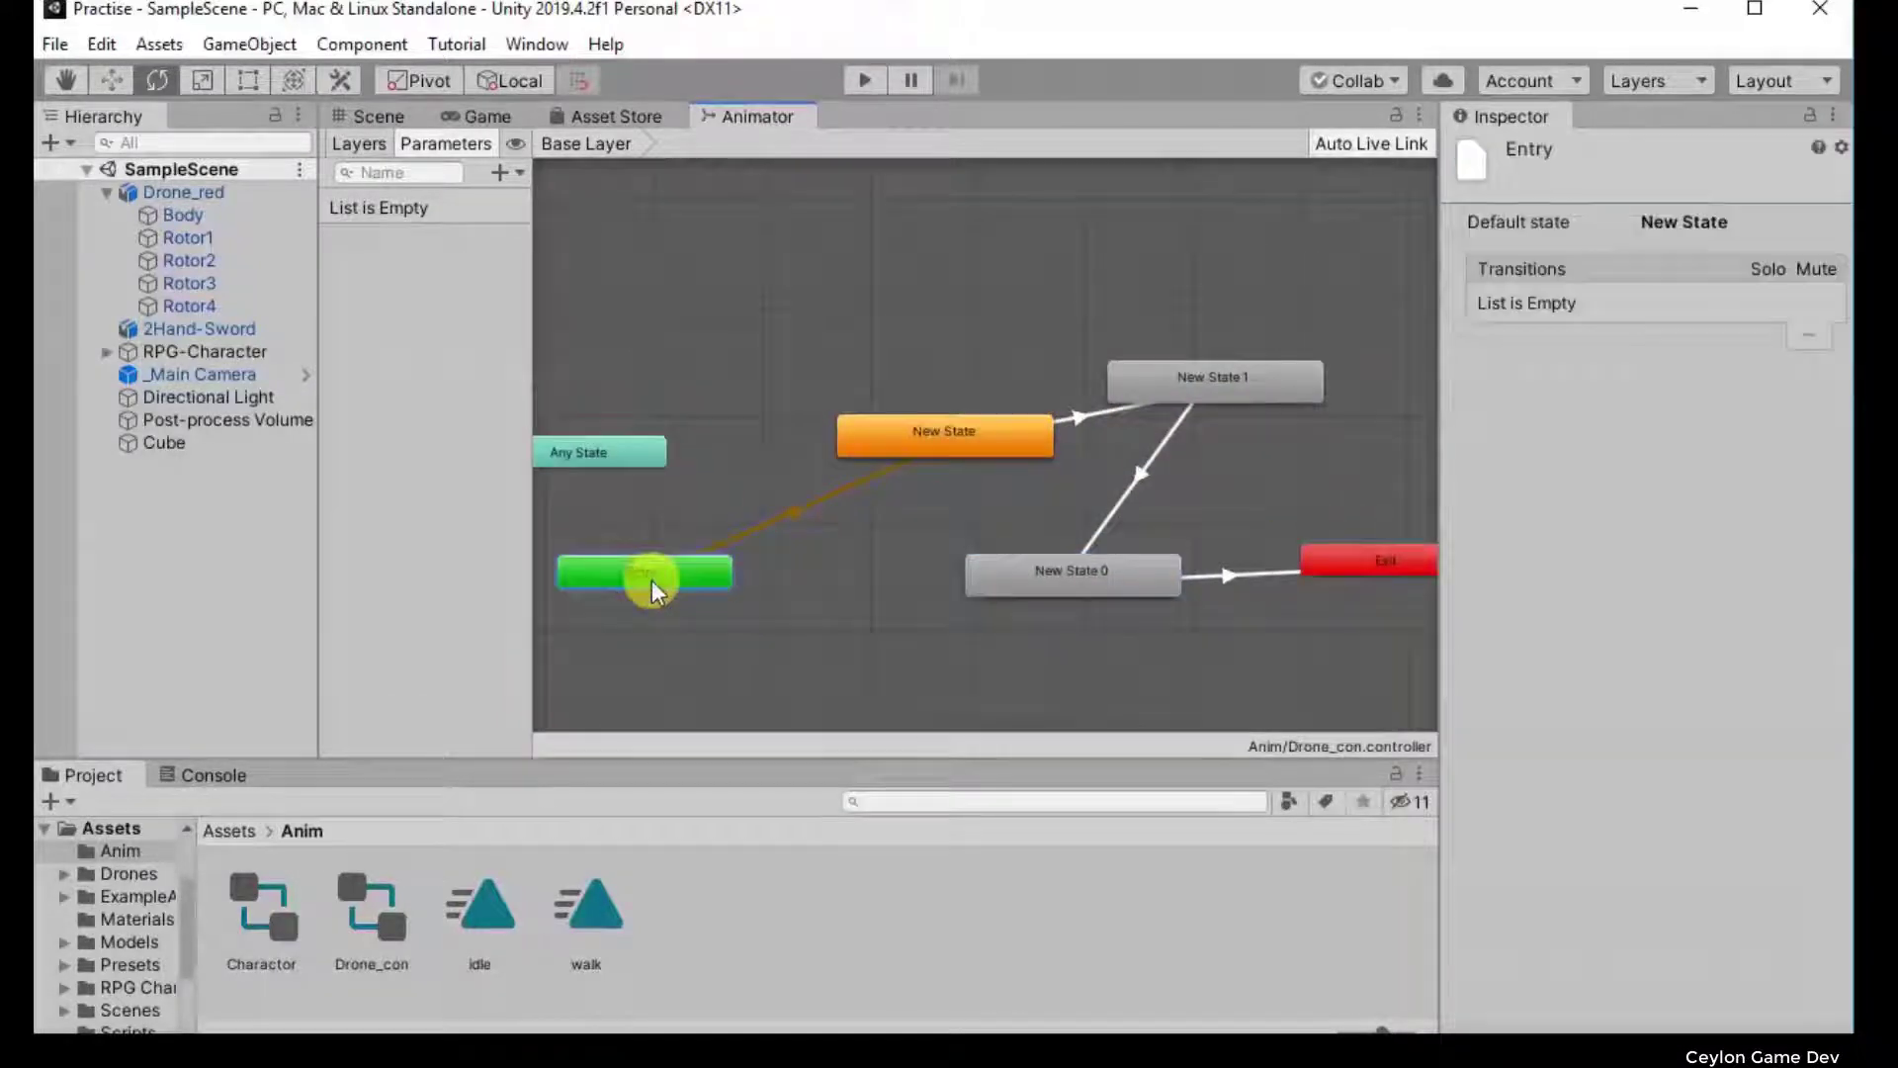
click(941, 434)
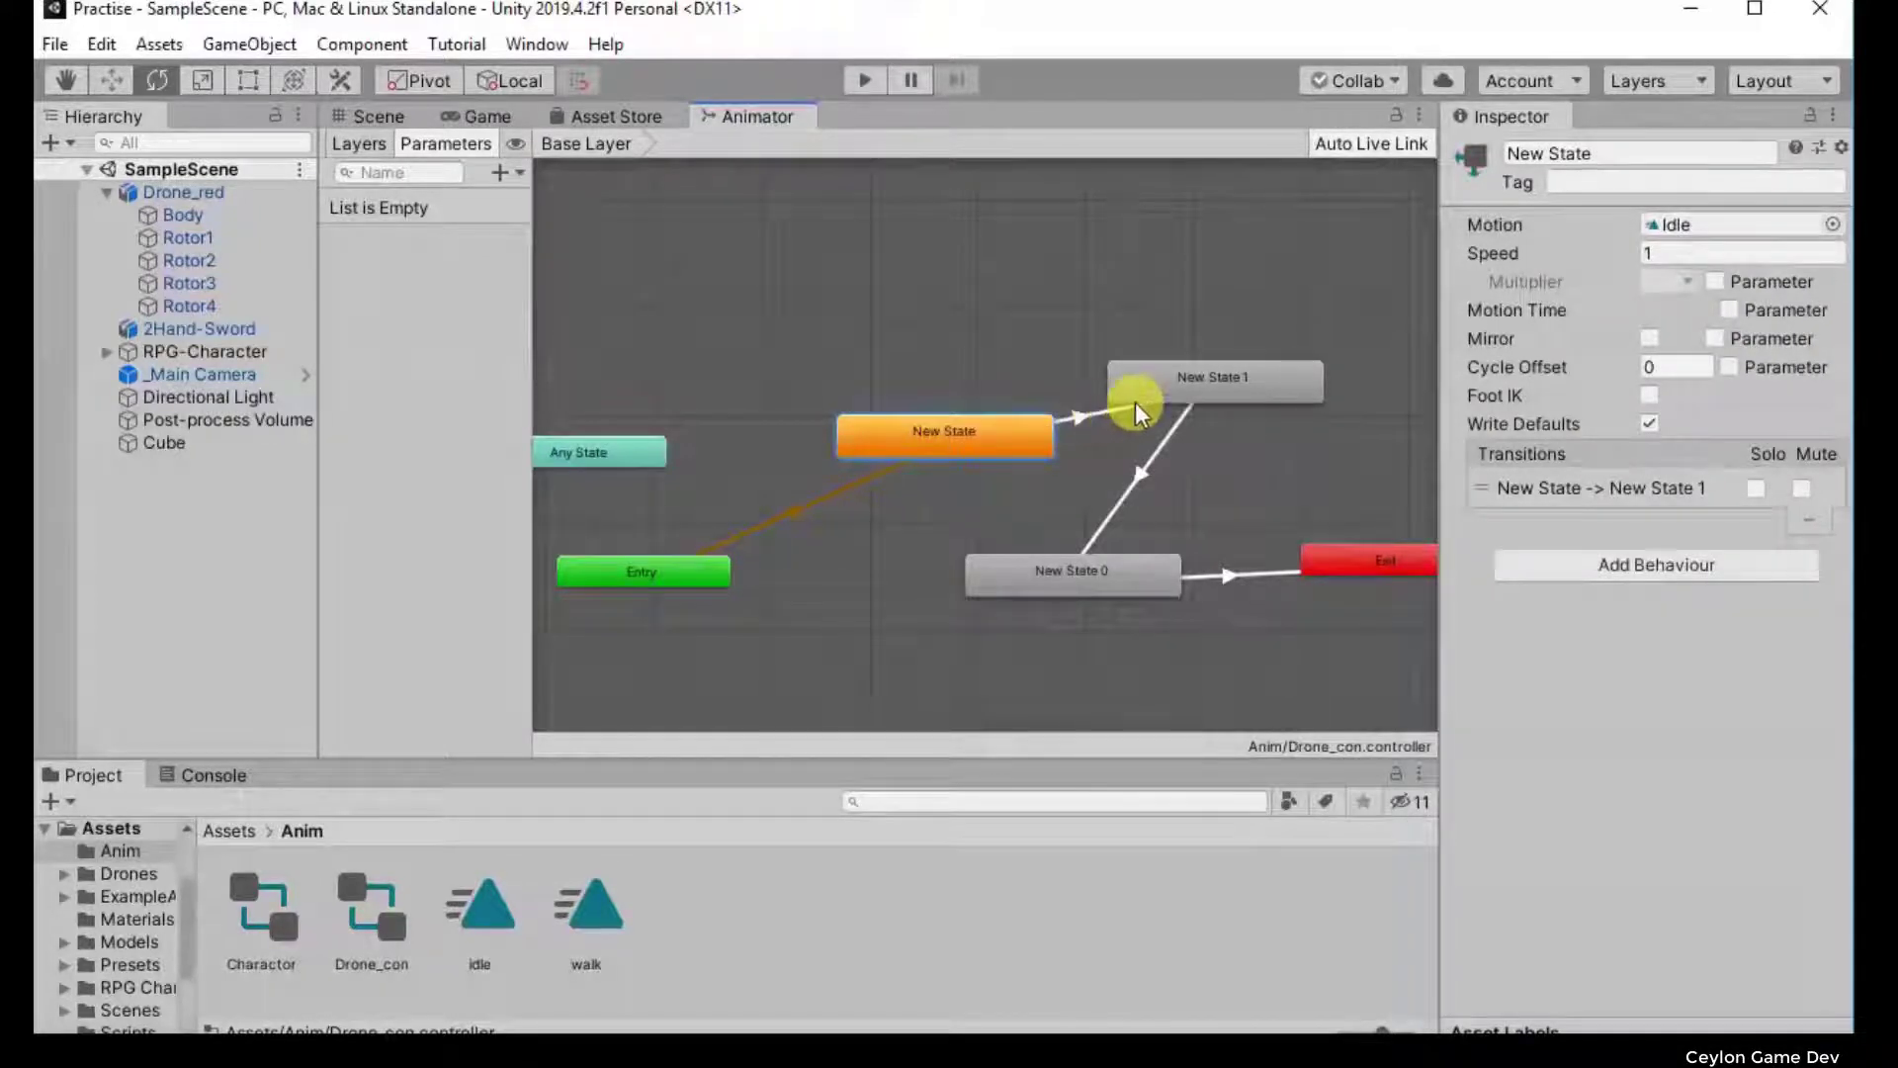
click(1087, 411)
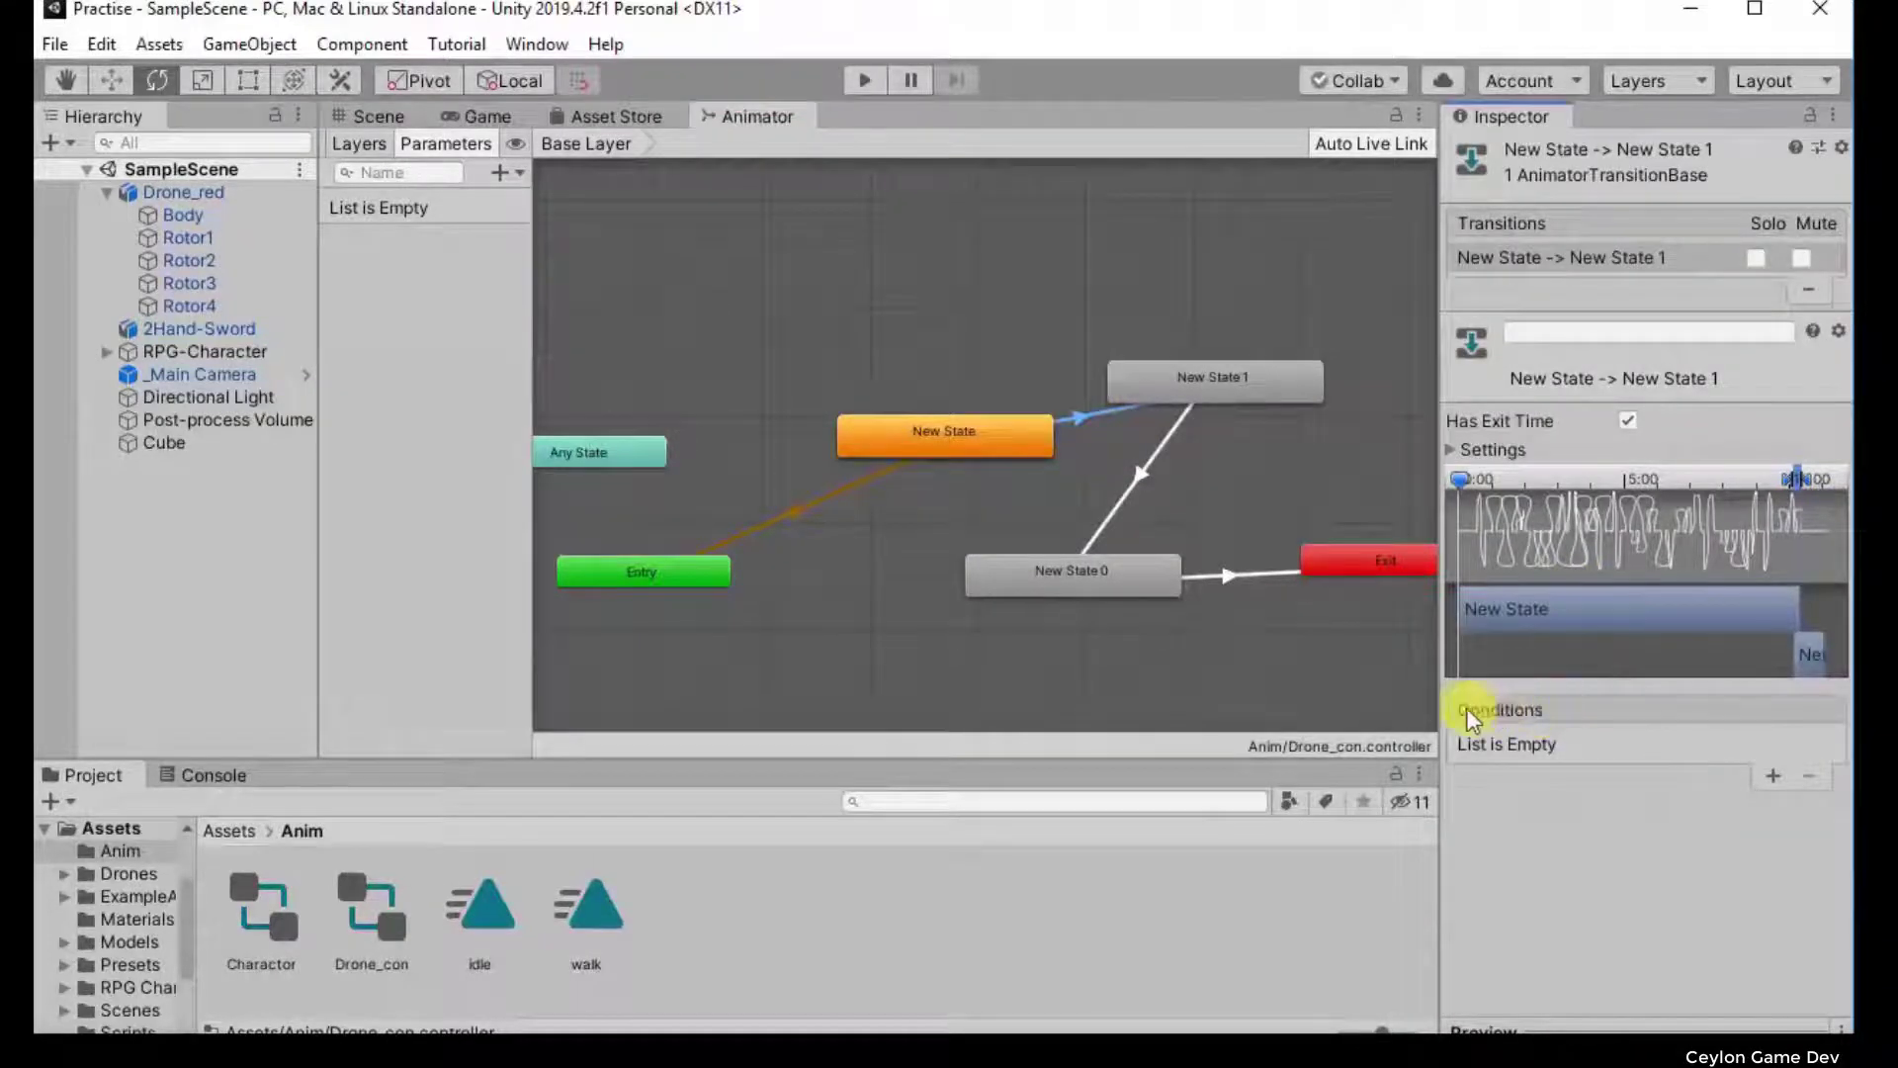
click(1013, 434)
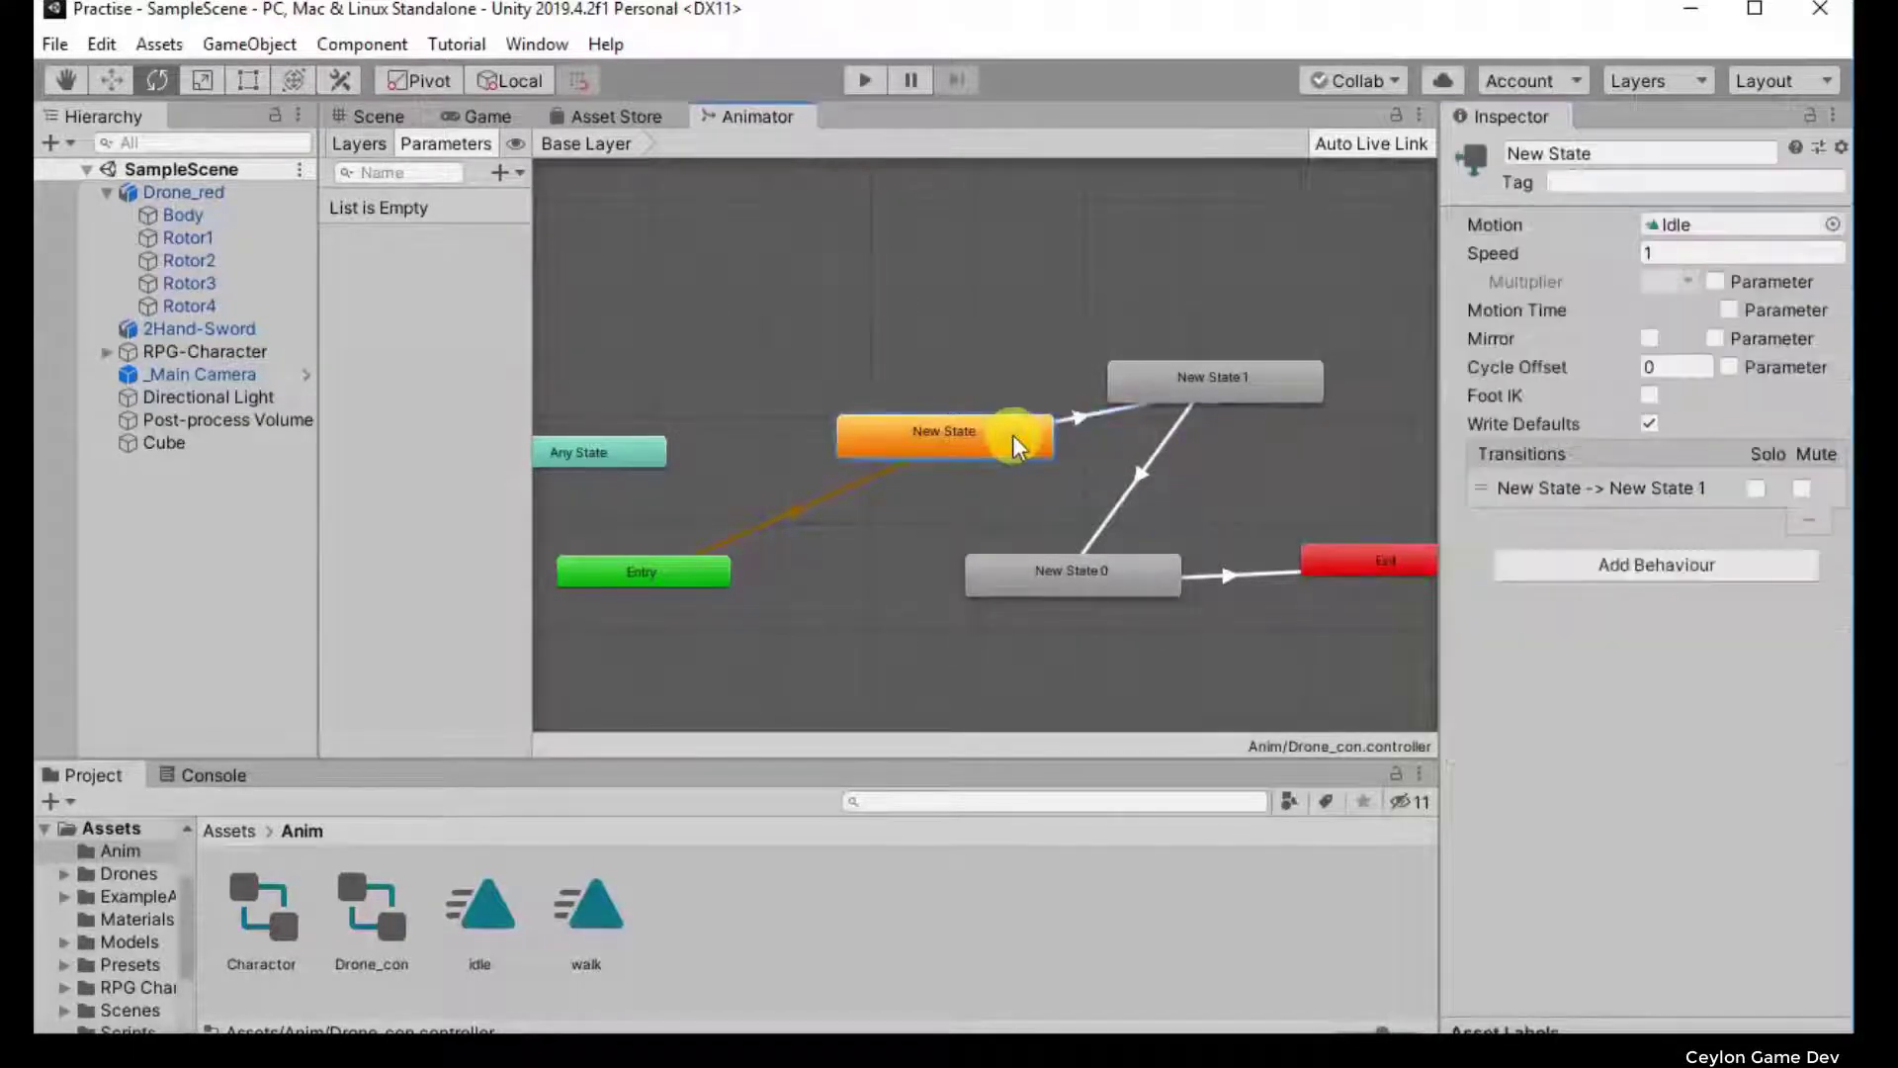
click(1164, 382)
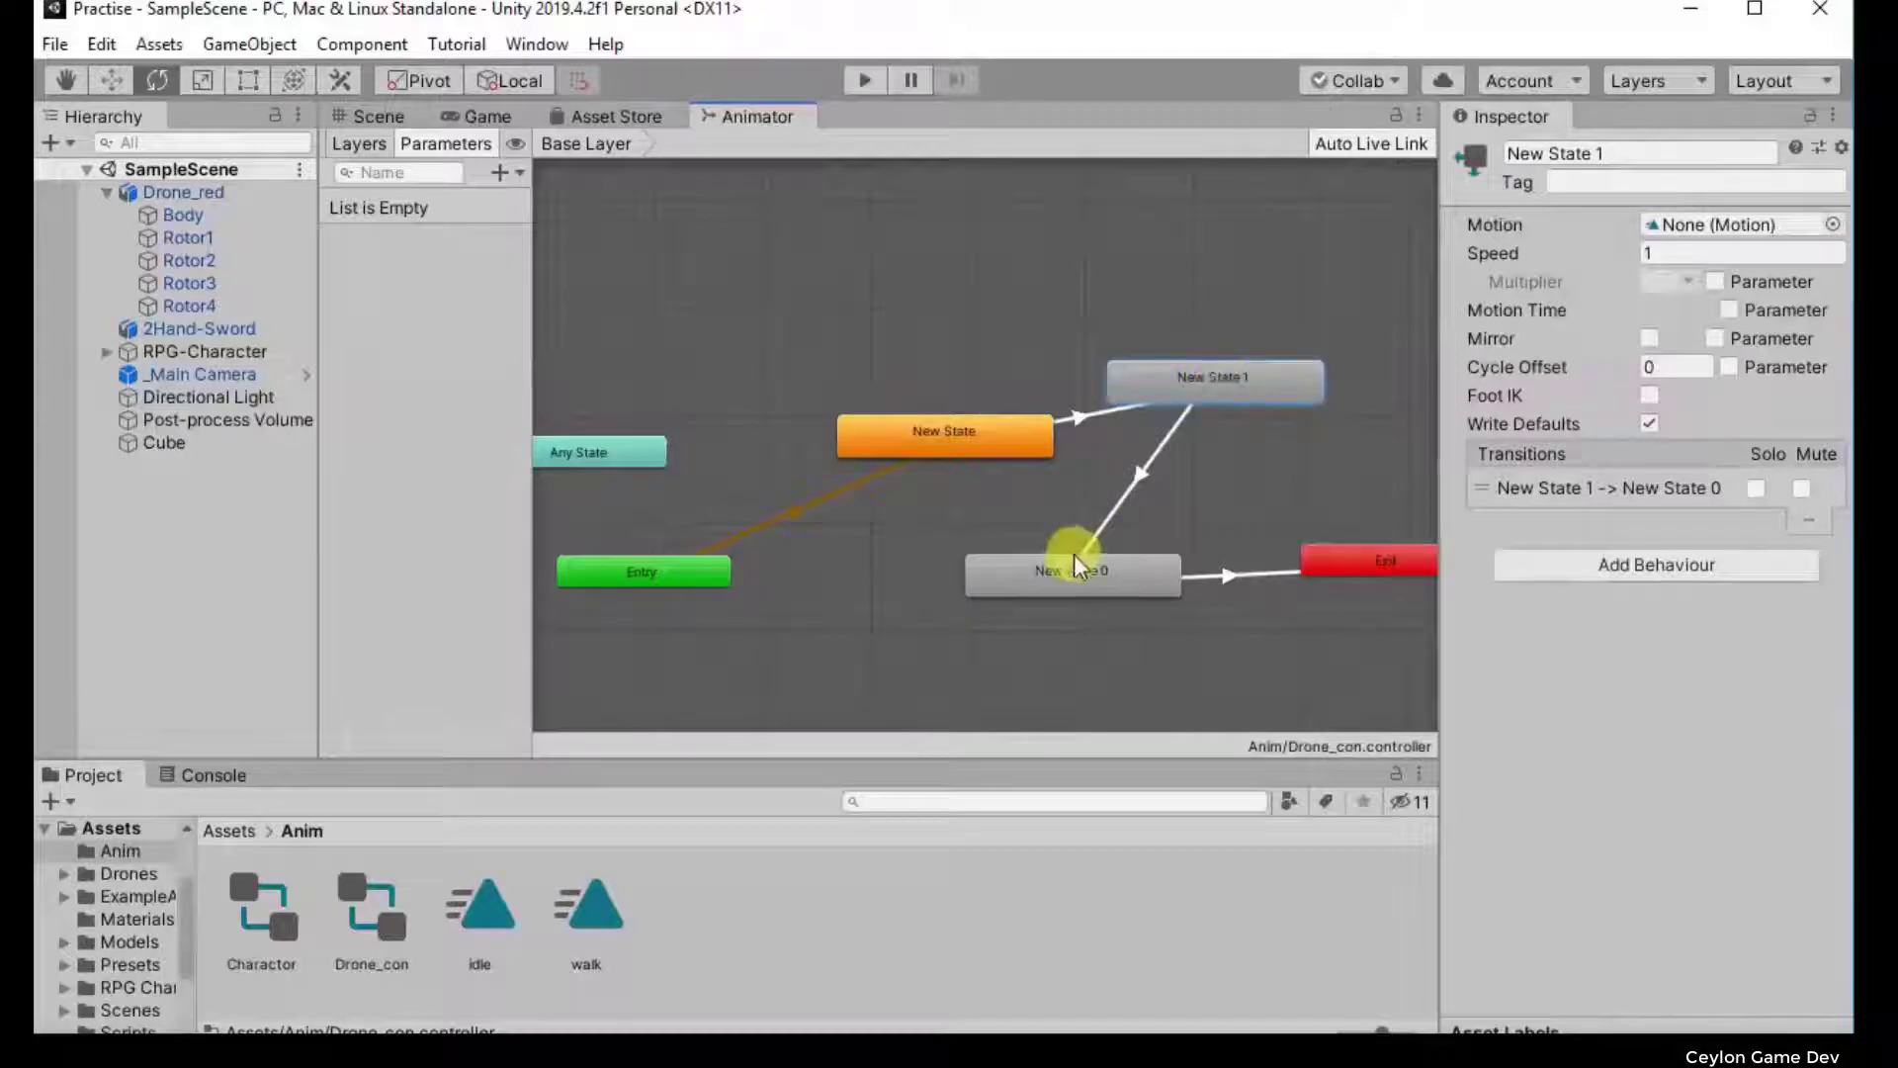
click(1096, 567)
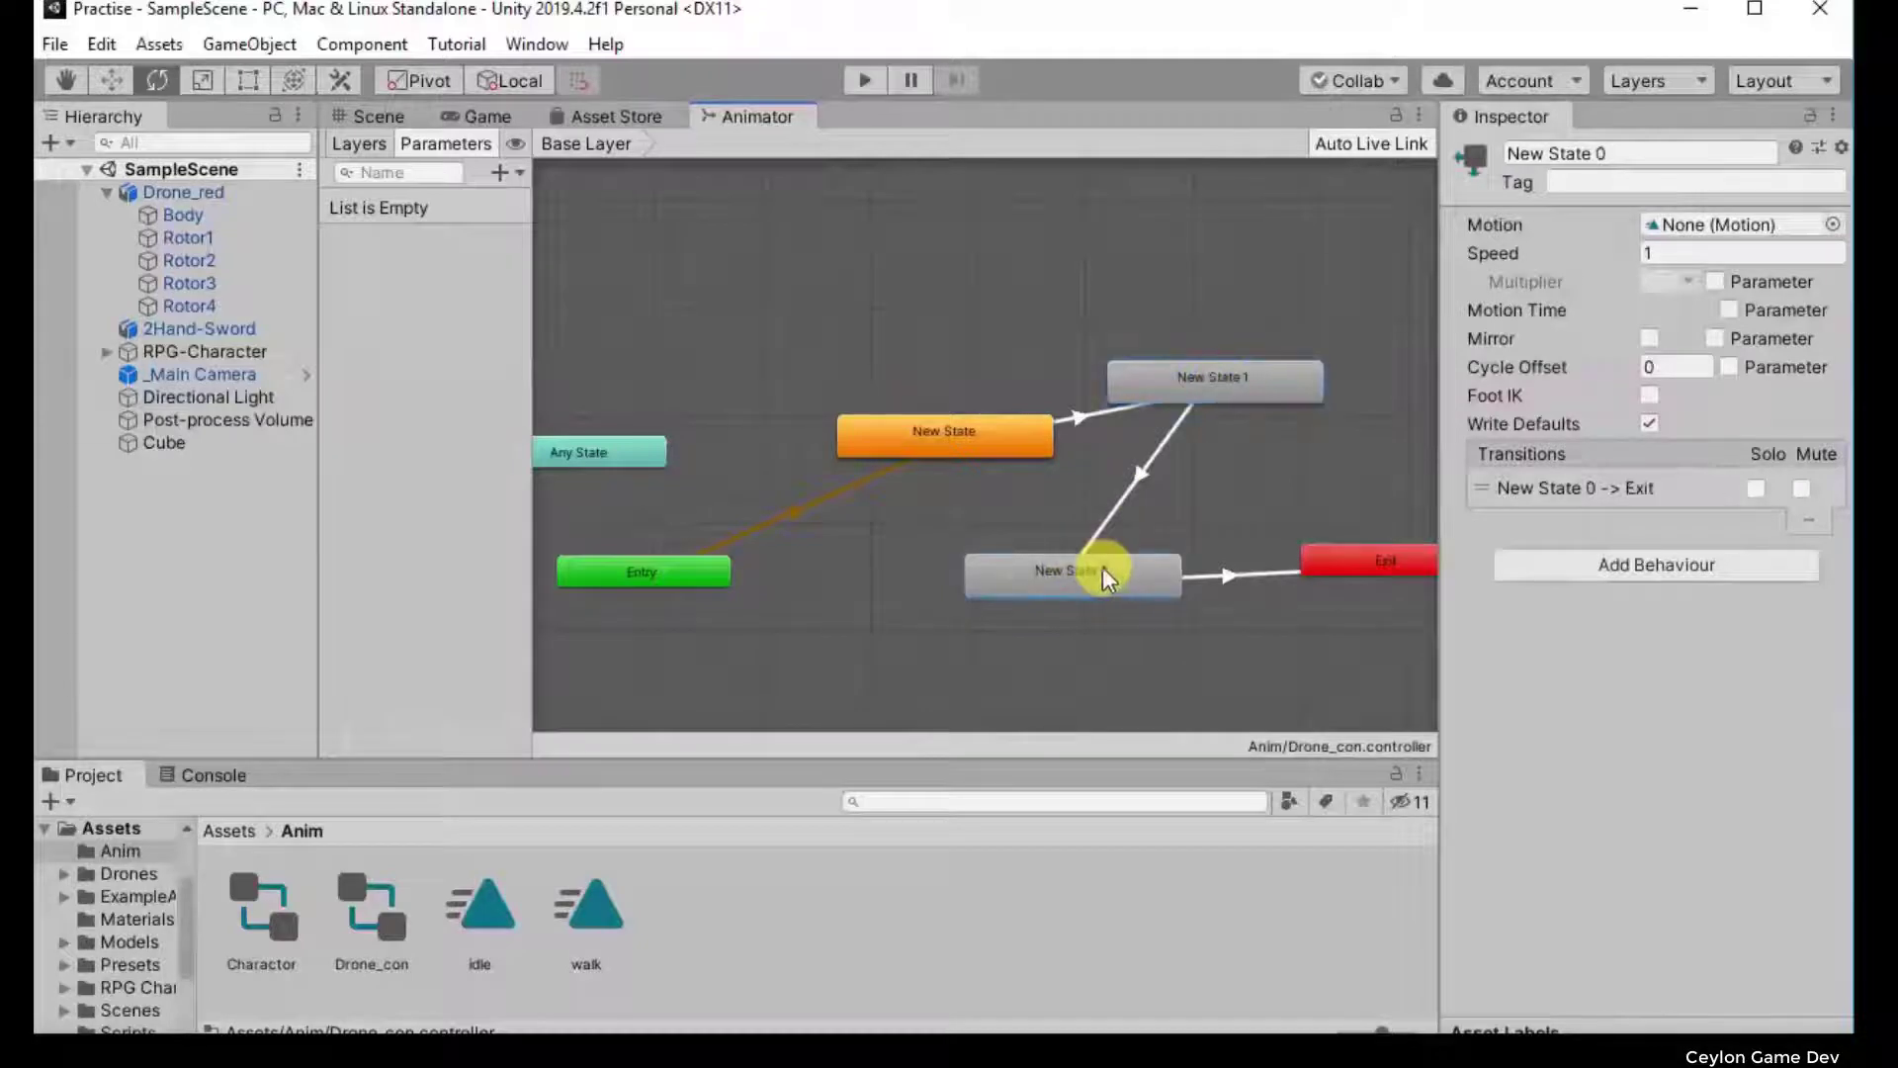
click(1373, 560)
click(1381, 488)
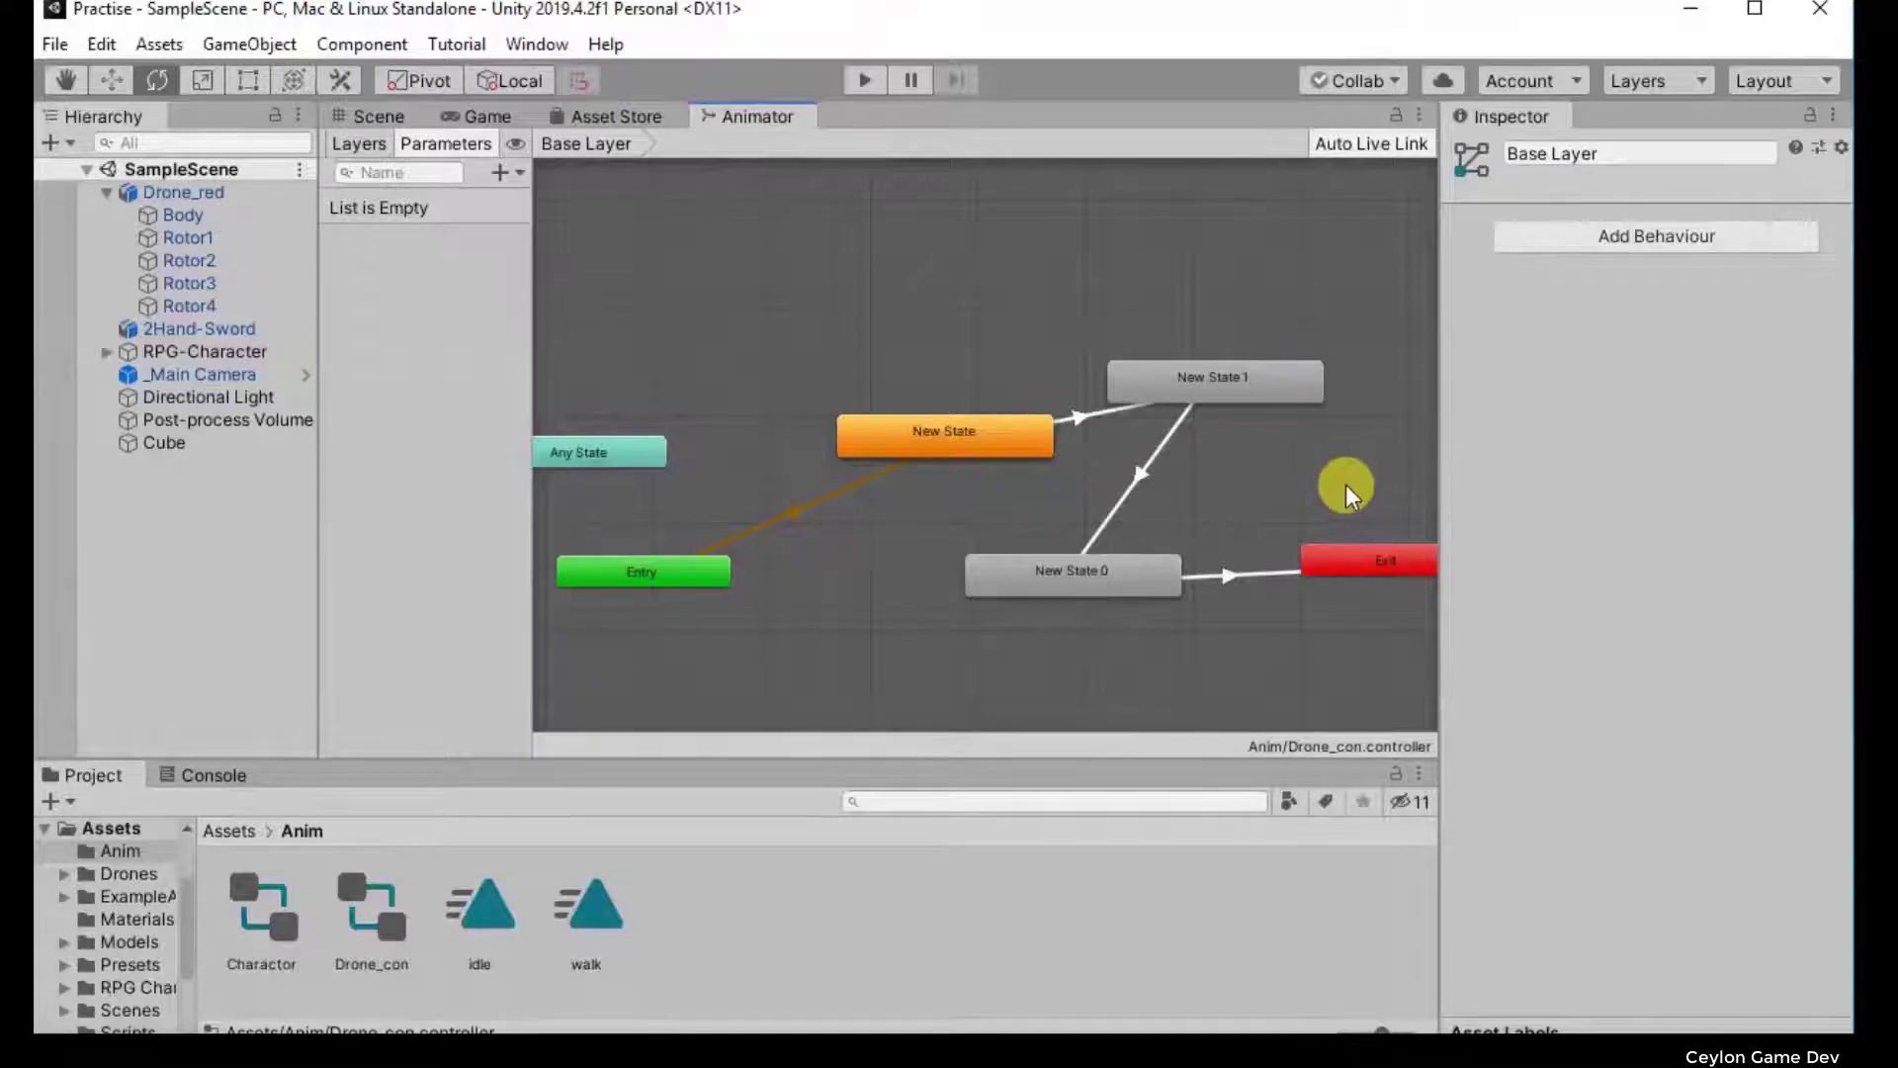
click(1103, 570)
click(1239, 573)
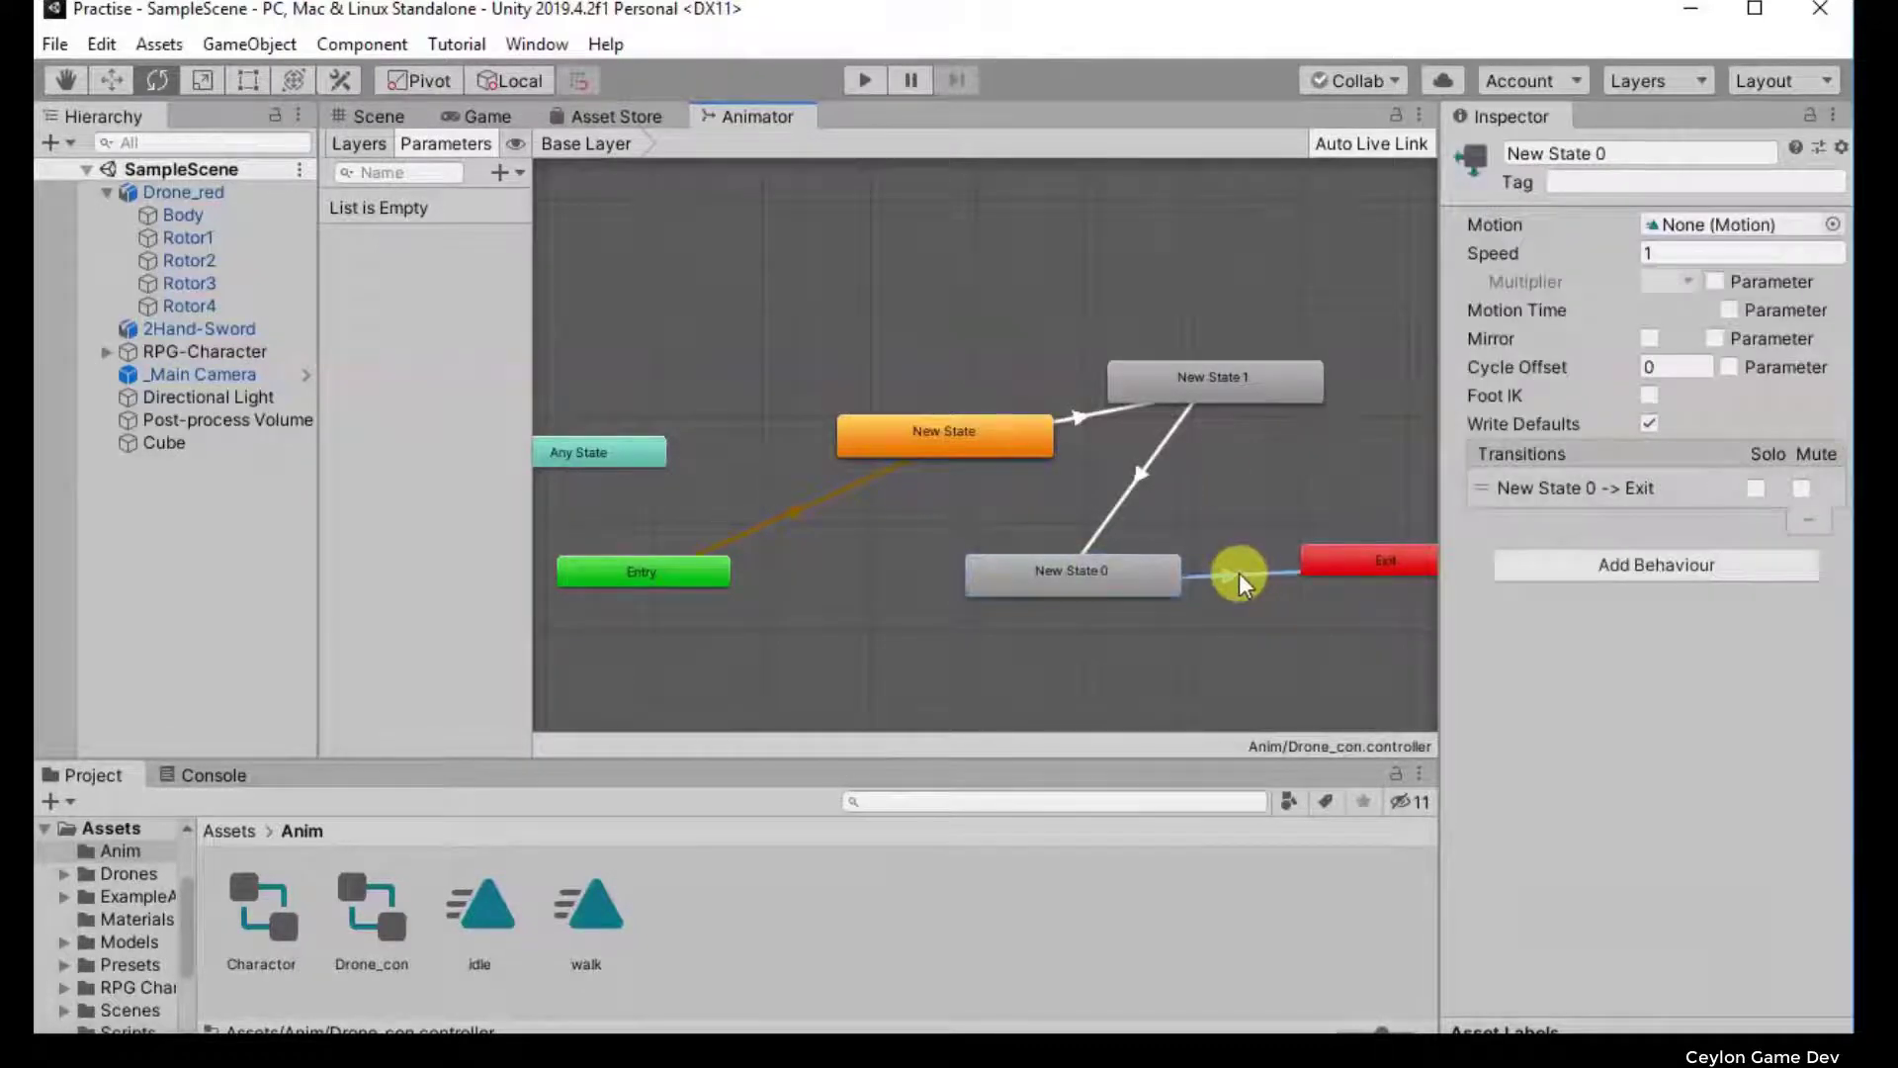
Step: Delete the New State 0 → Exit, New State 1 → New State 0 and New State → New State 1 transitions
key(Delete)
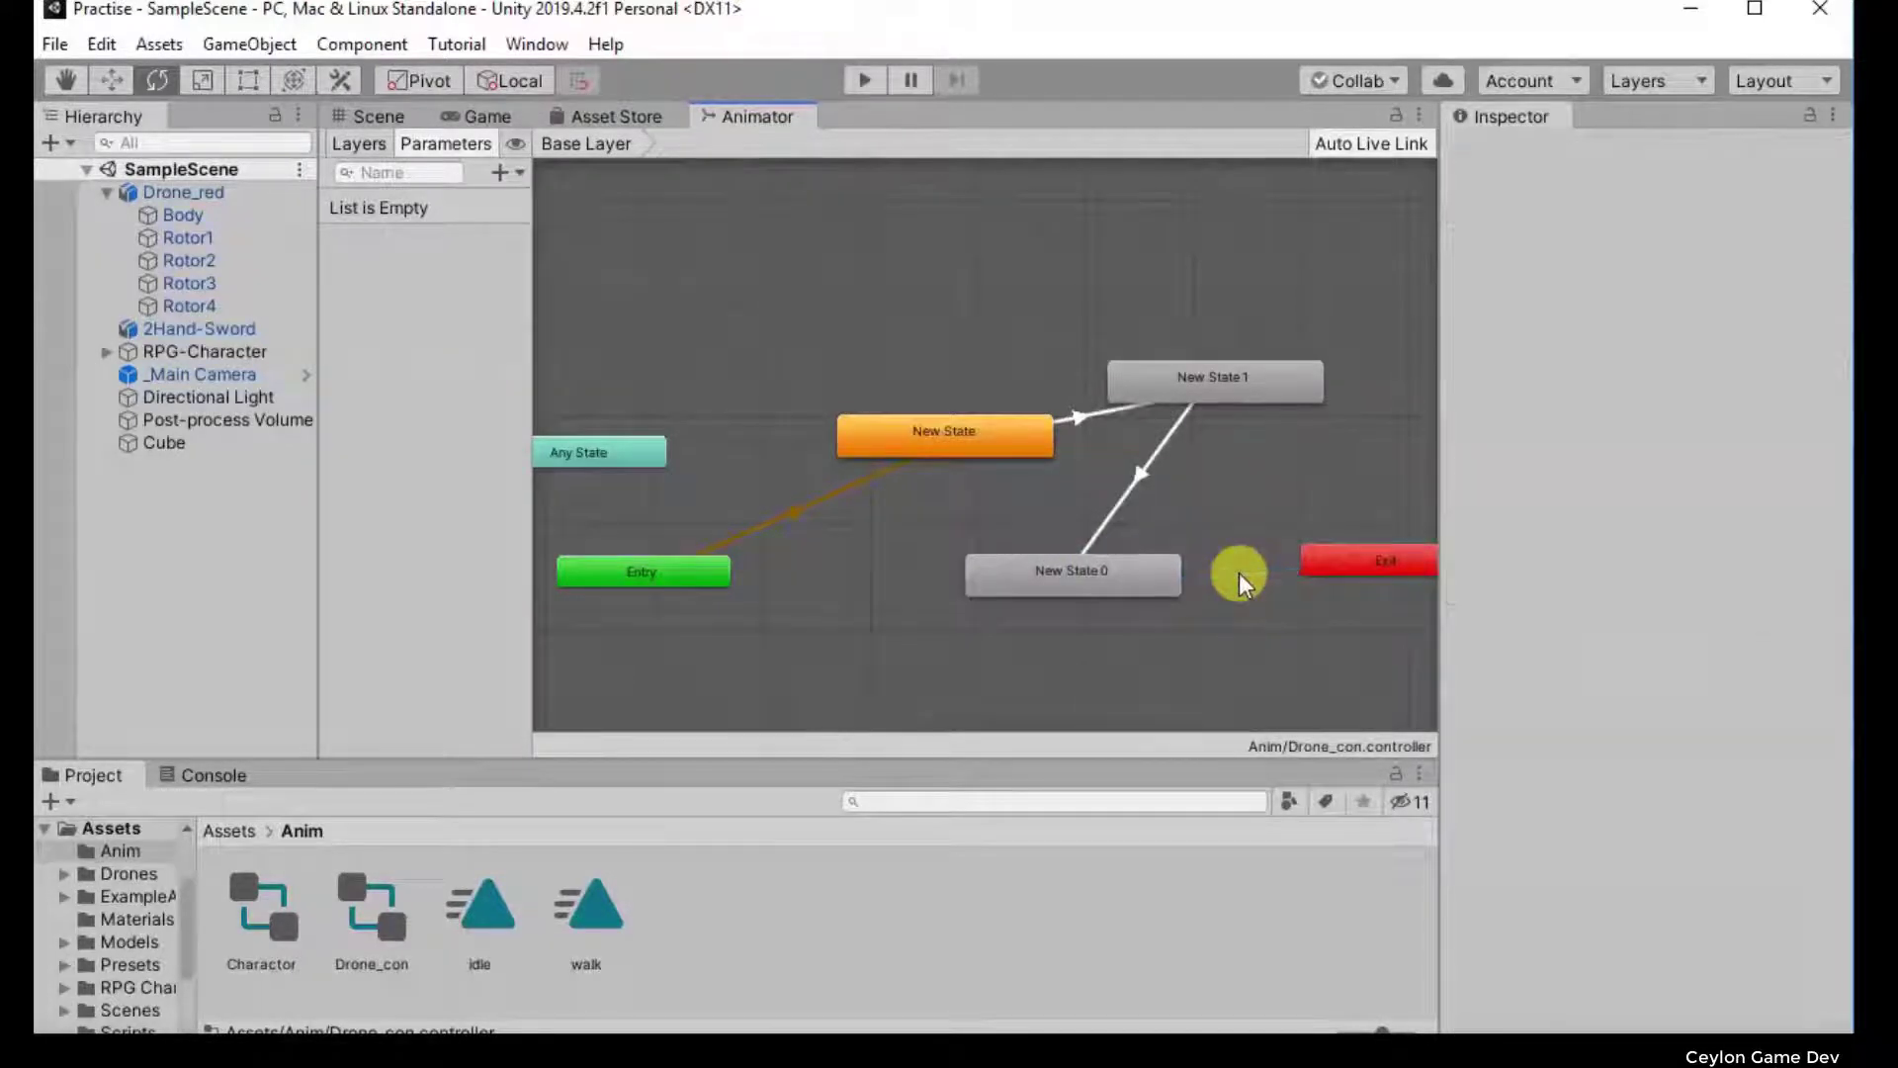
click(1138, 466)
key(Delete)
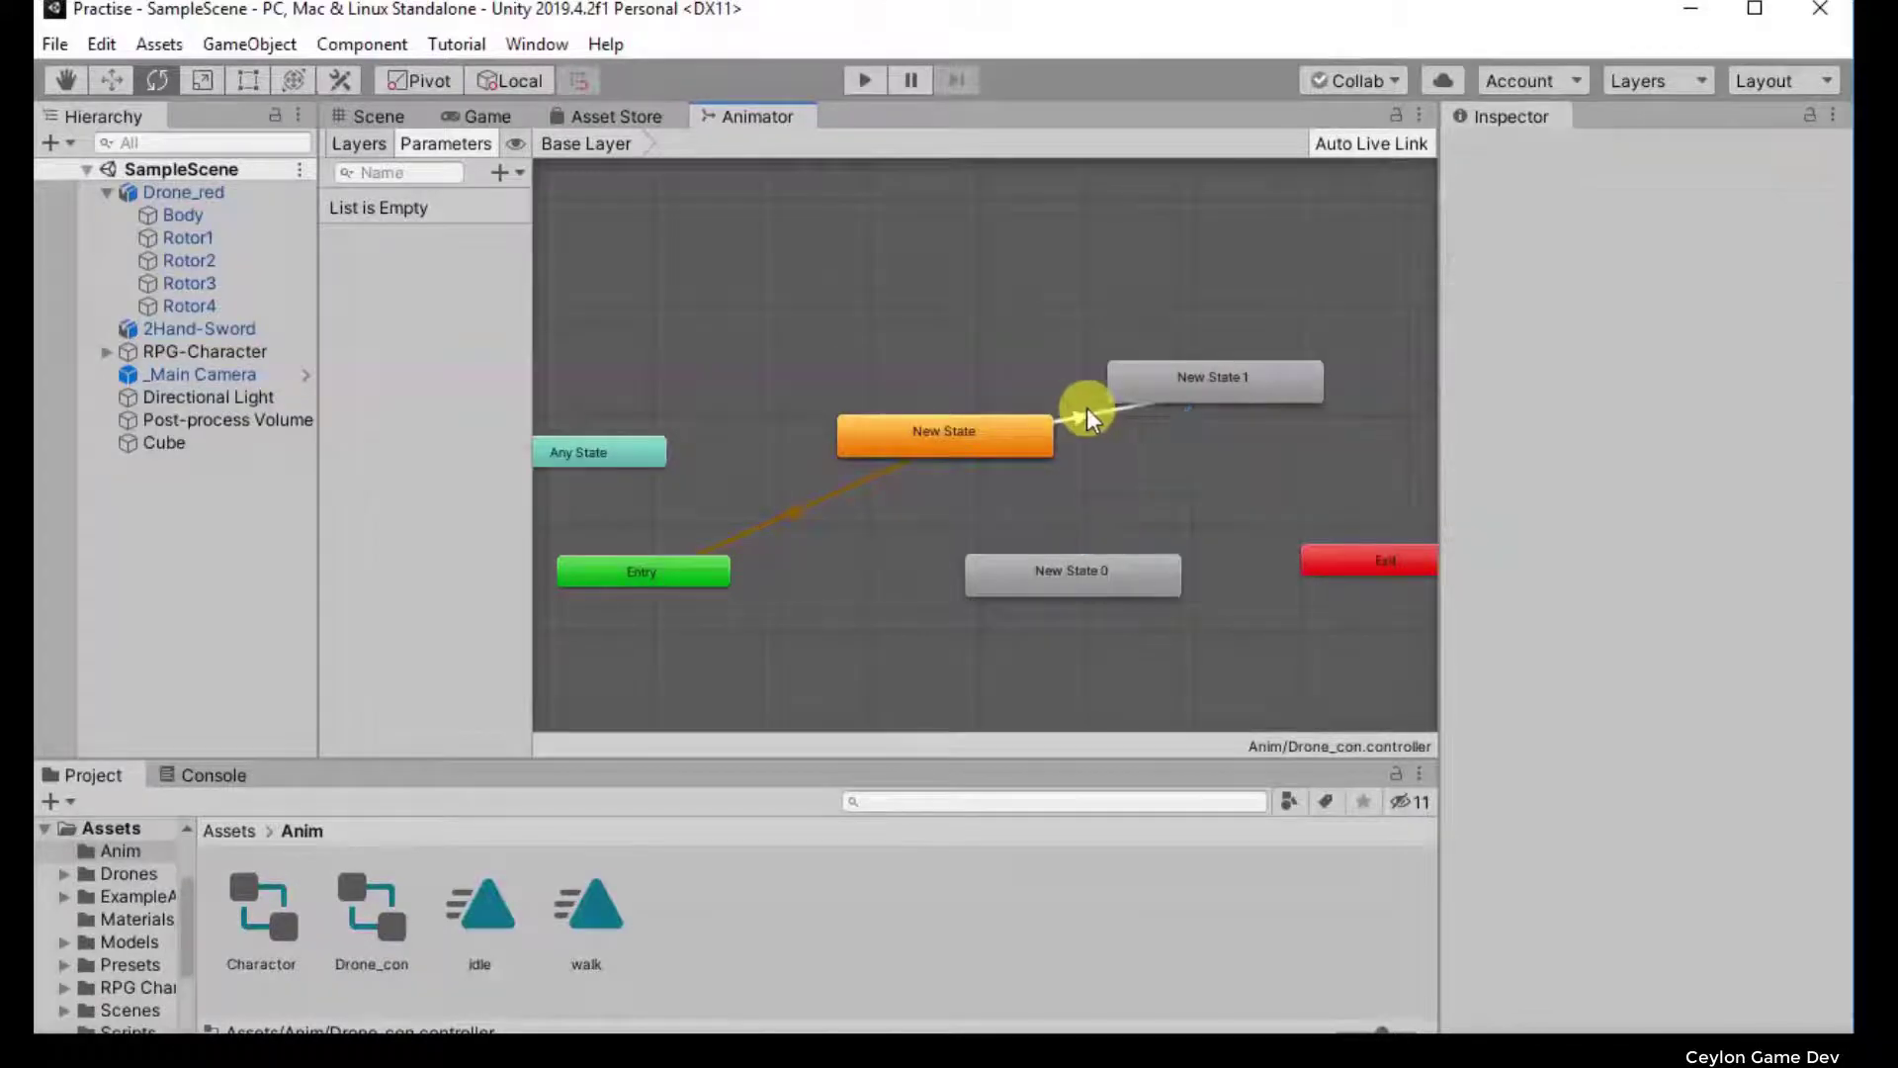
key(Delete)
click(1129, 600)
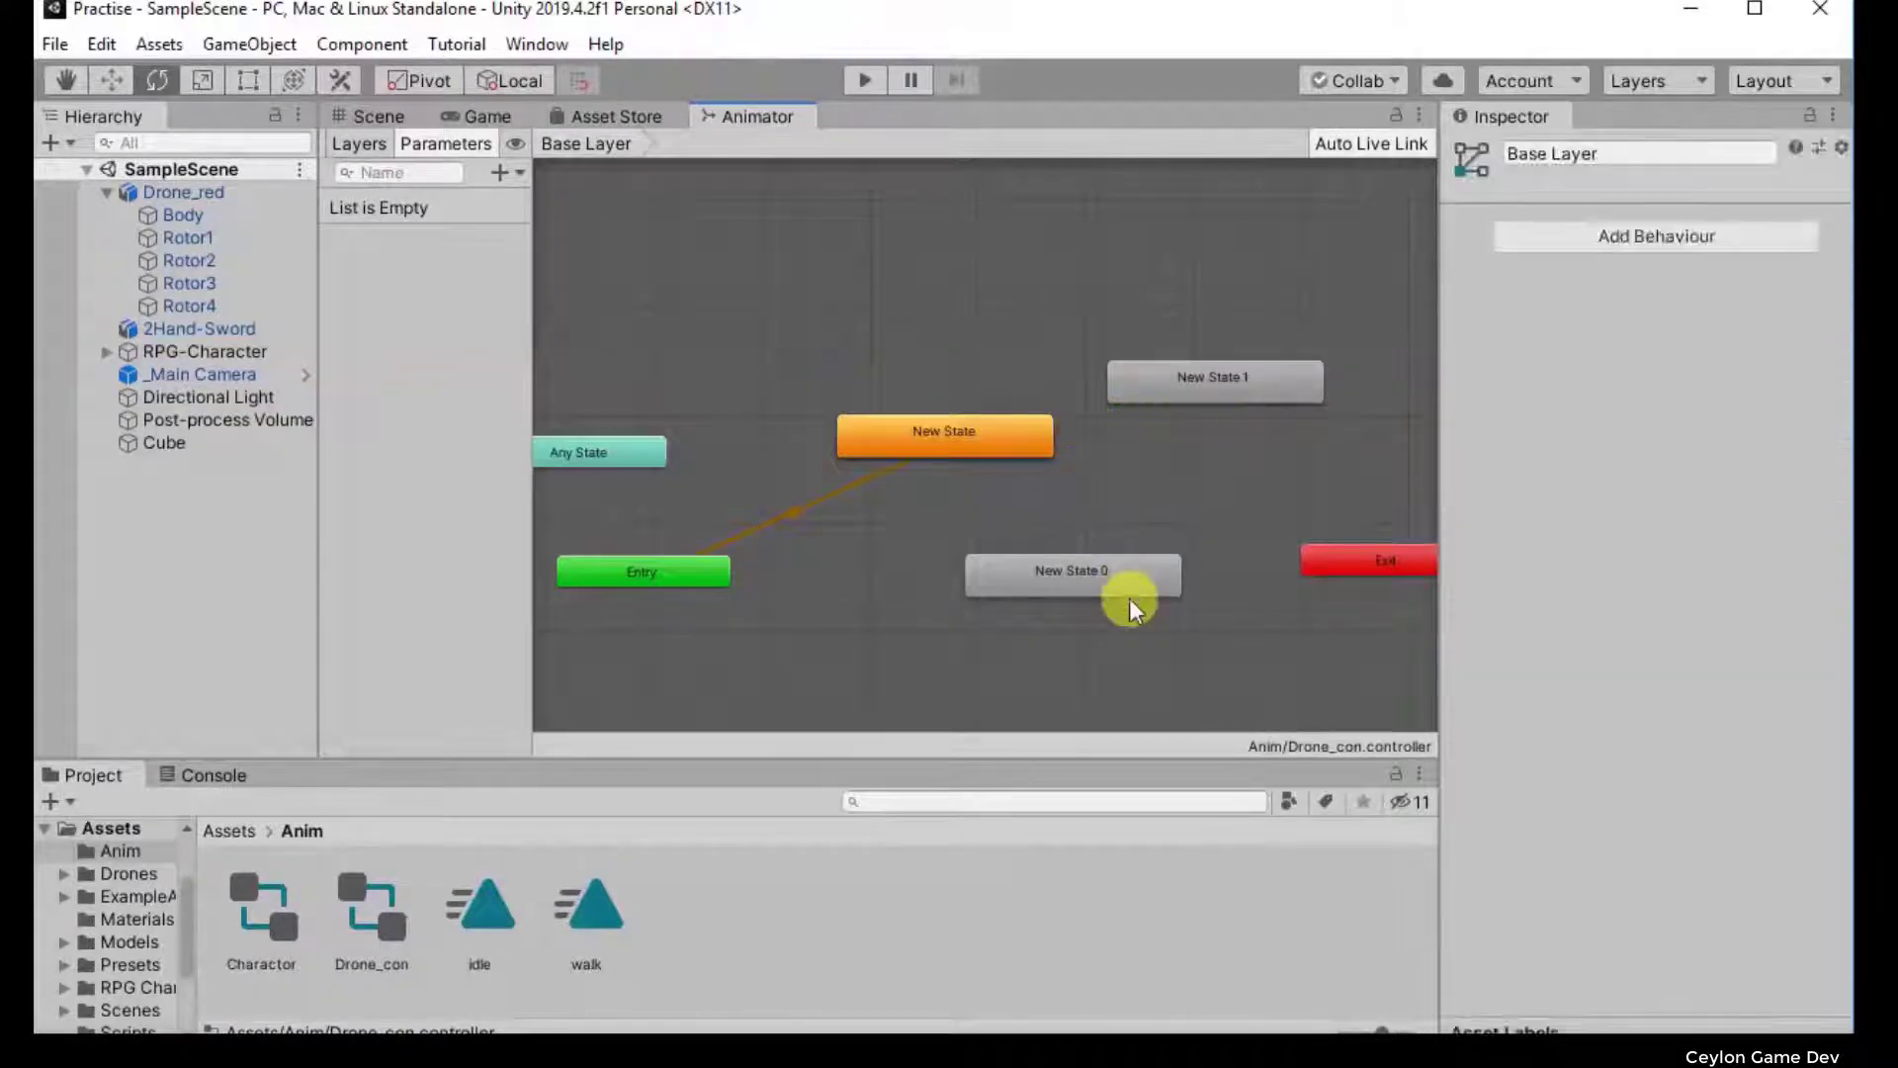
Step: Move New State 1 higher and line New State 0 up beneath it
click(1116, 580)
click(1199, 381)
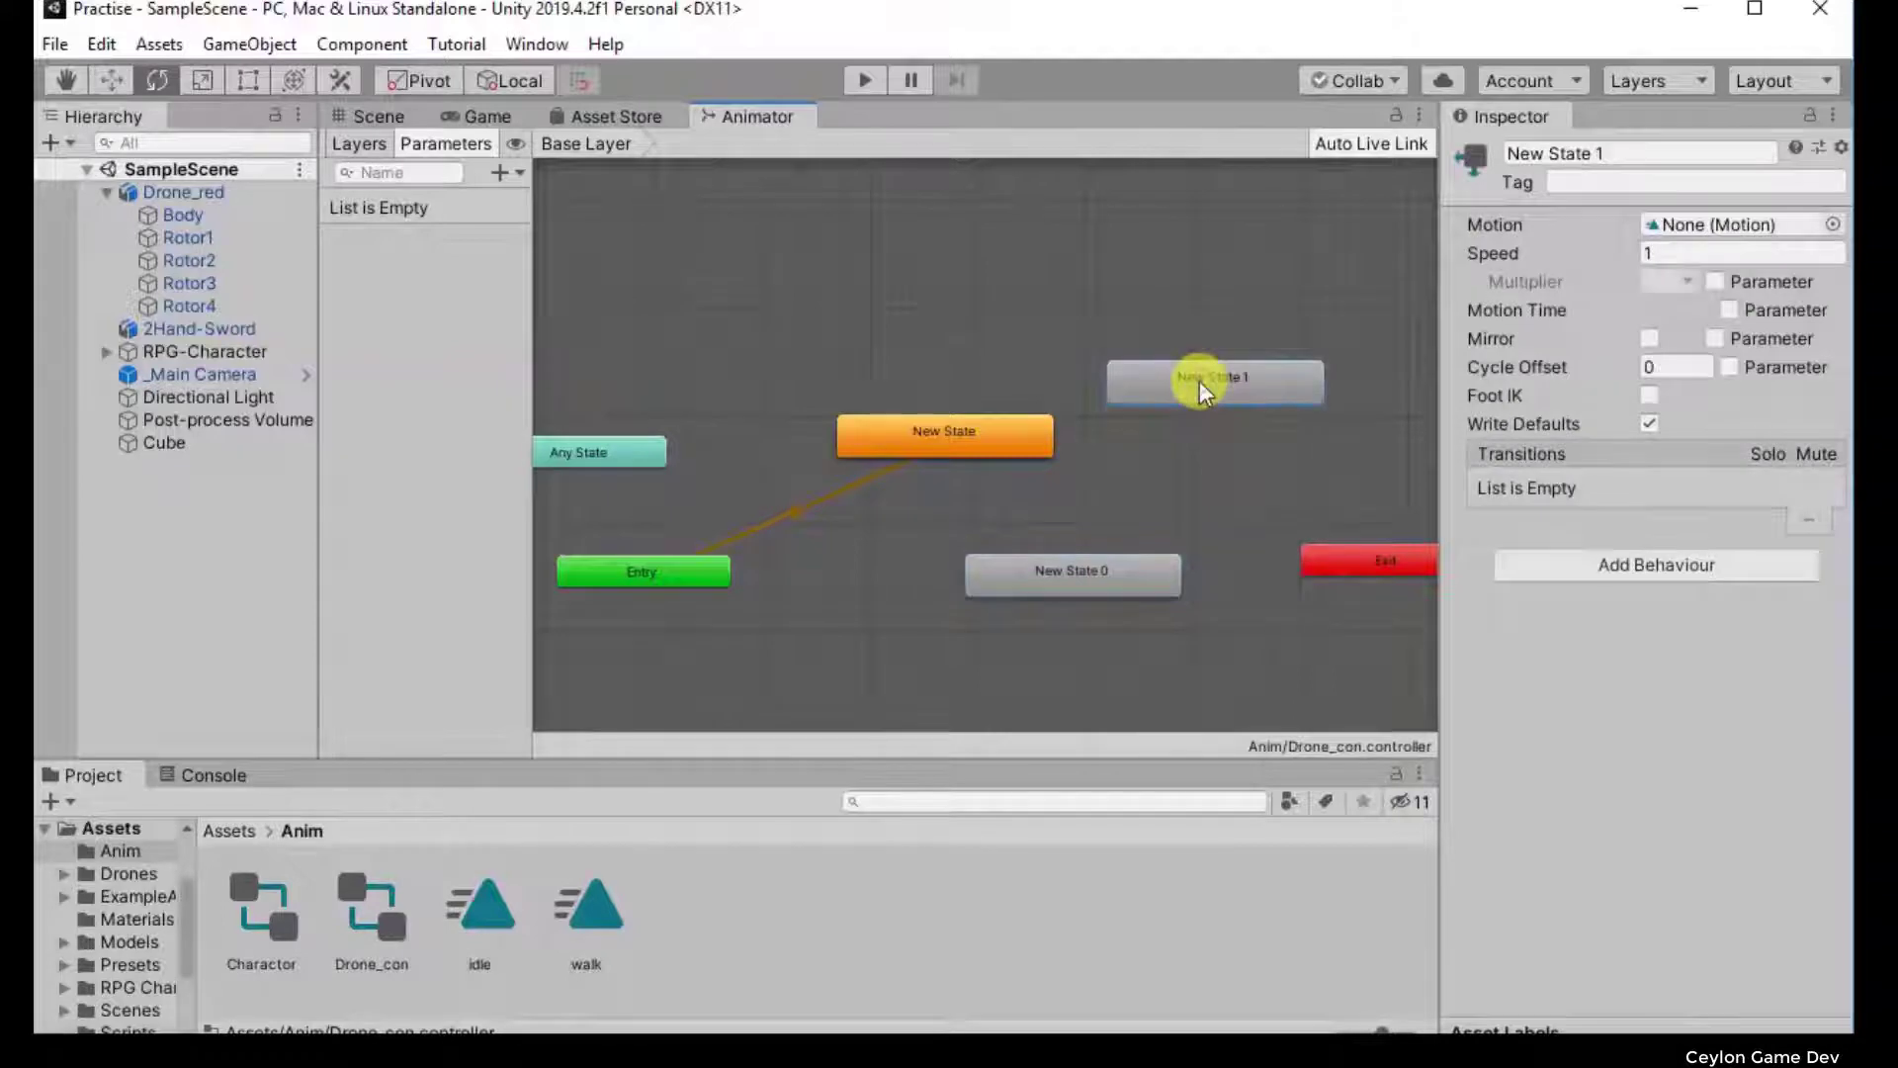
drag(1203, 378, 1076, 286)
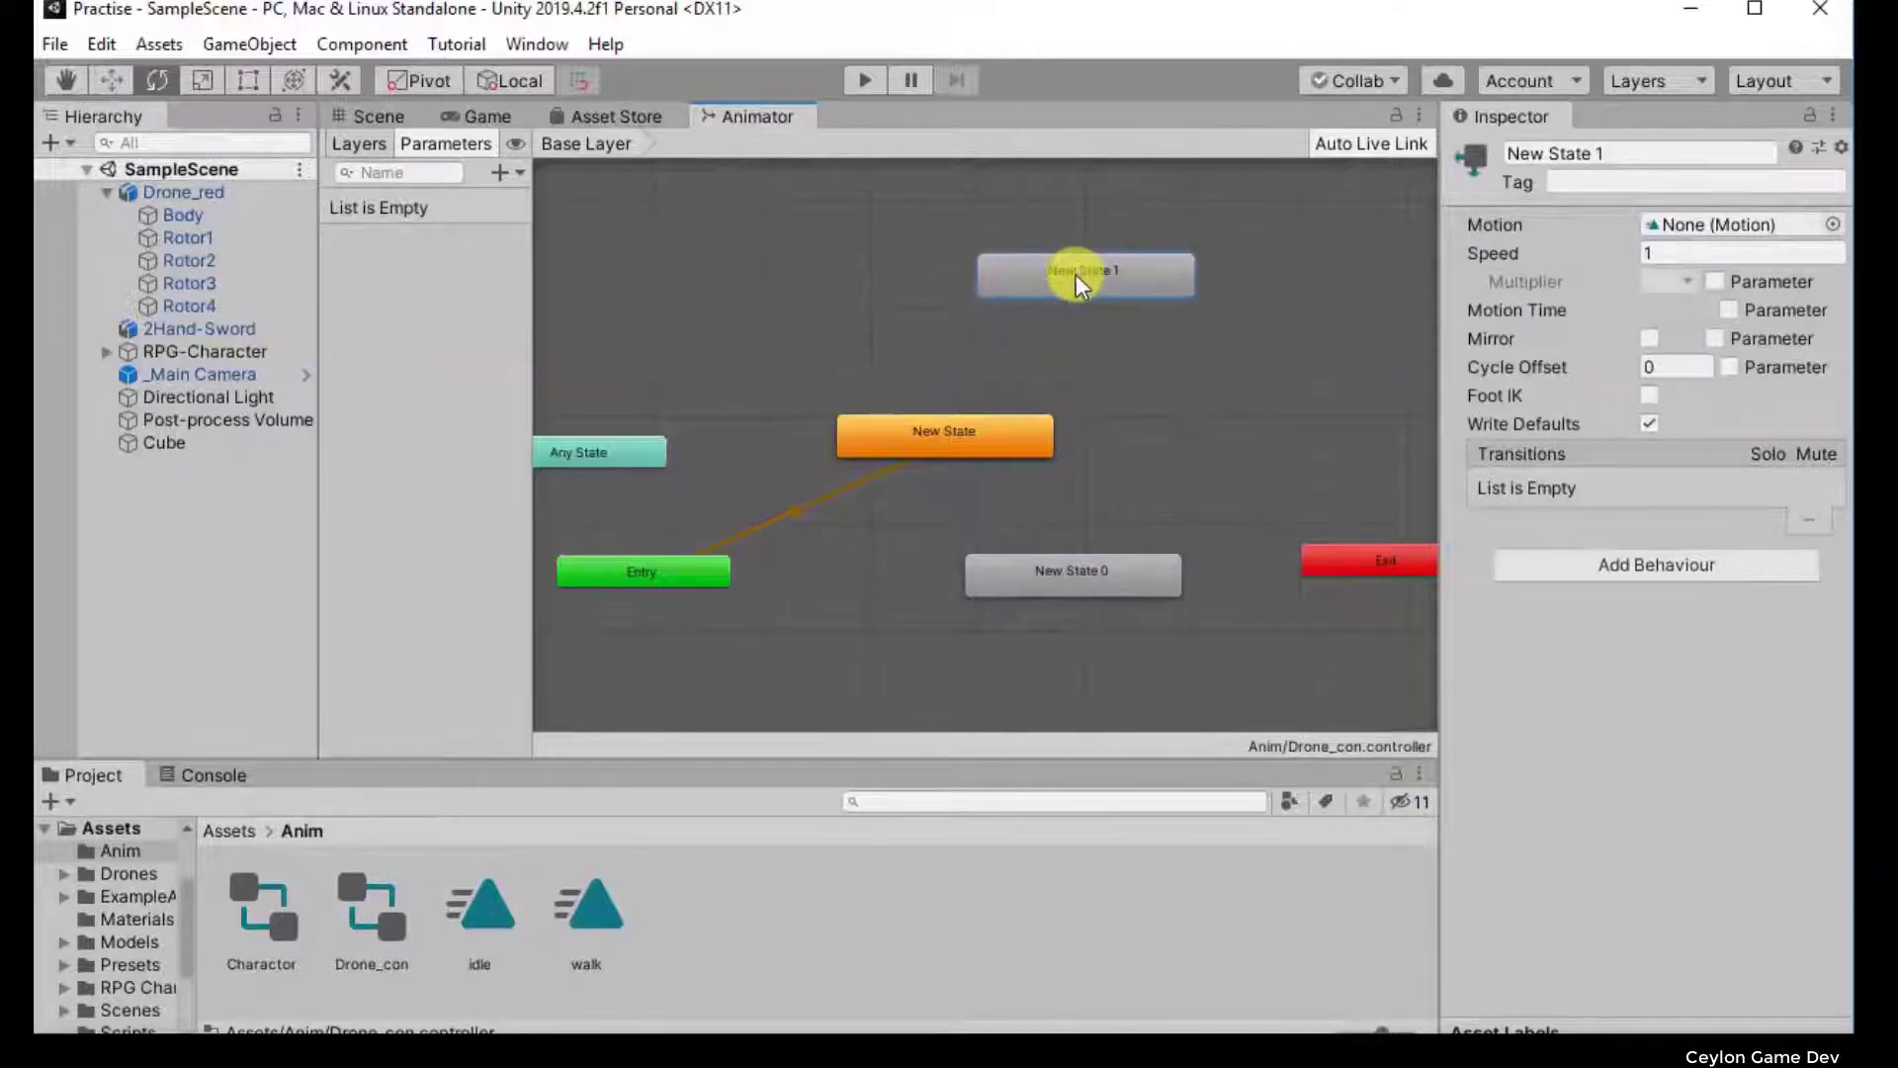
mouse_move(1060, 589)
mouse_down()
mouse_move(1063, 544)
mouse_move(1061, 609)
mouse_up()
Step: Widen the Parameters panel and list the Float, Int, Bool and Trigger parameter types
click(1119, 456)
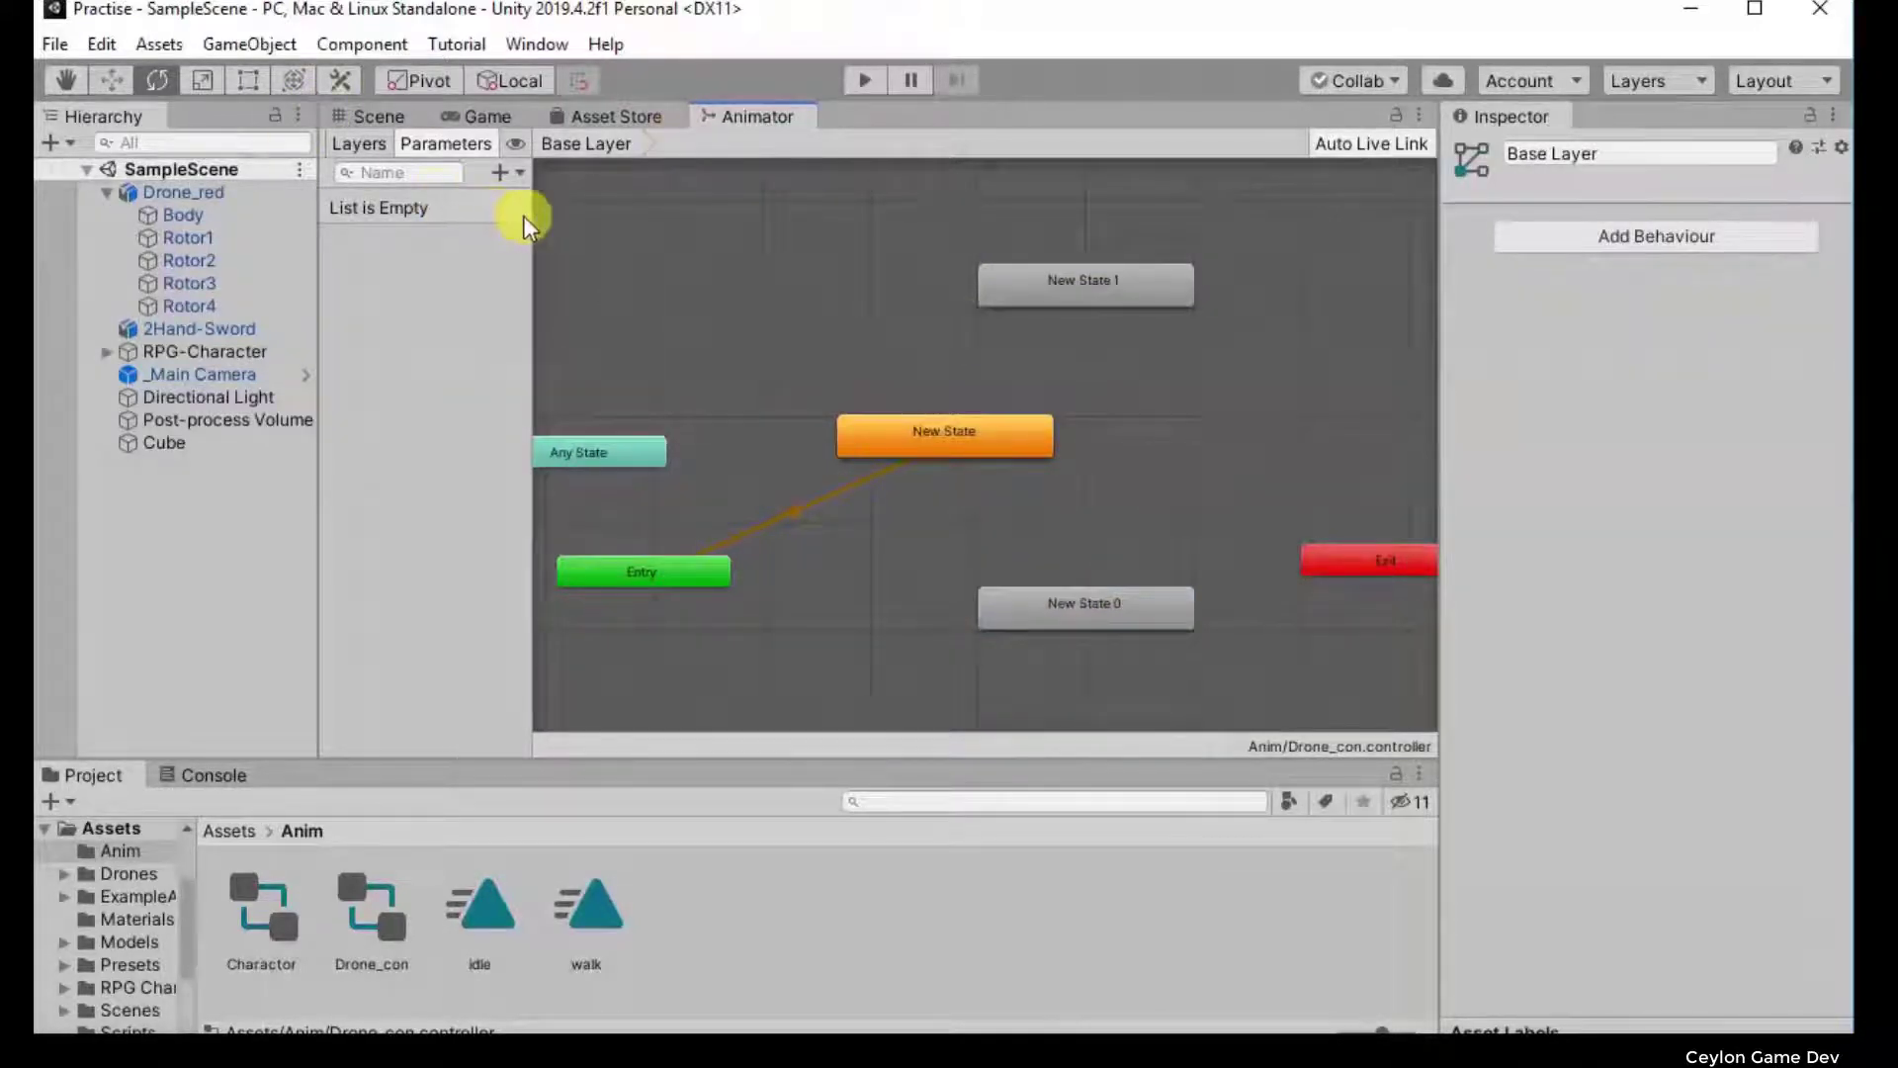
drag(525, 213, 613, 200)
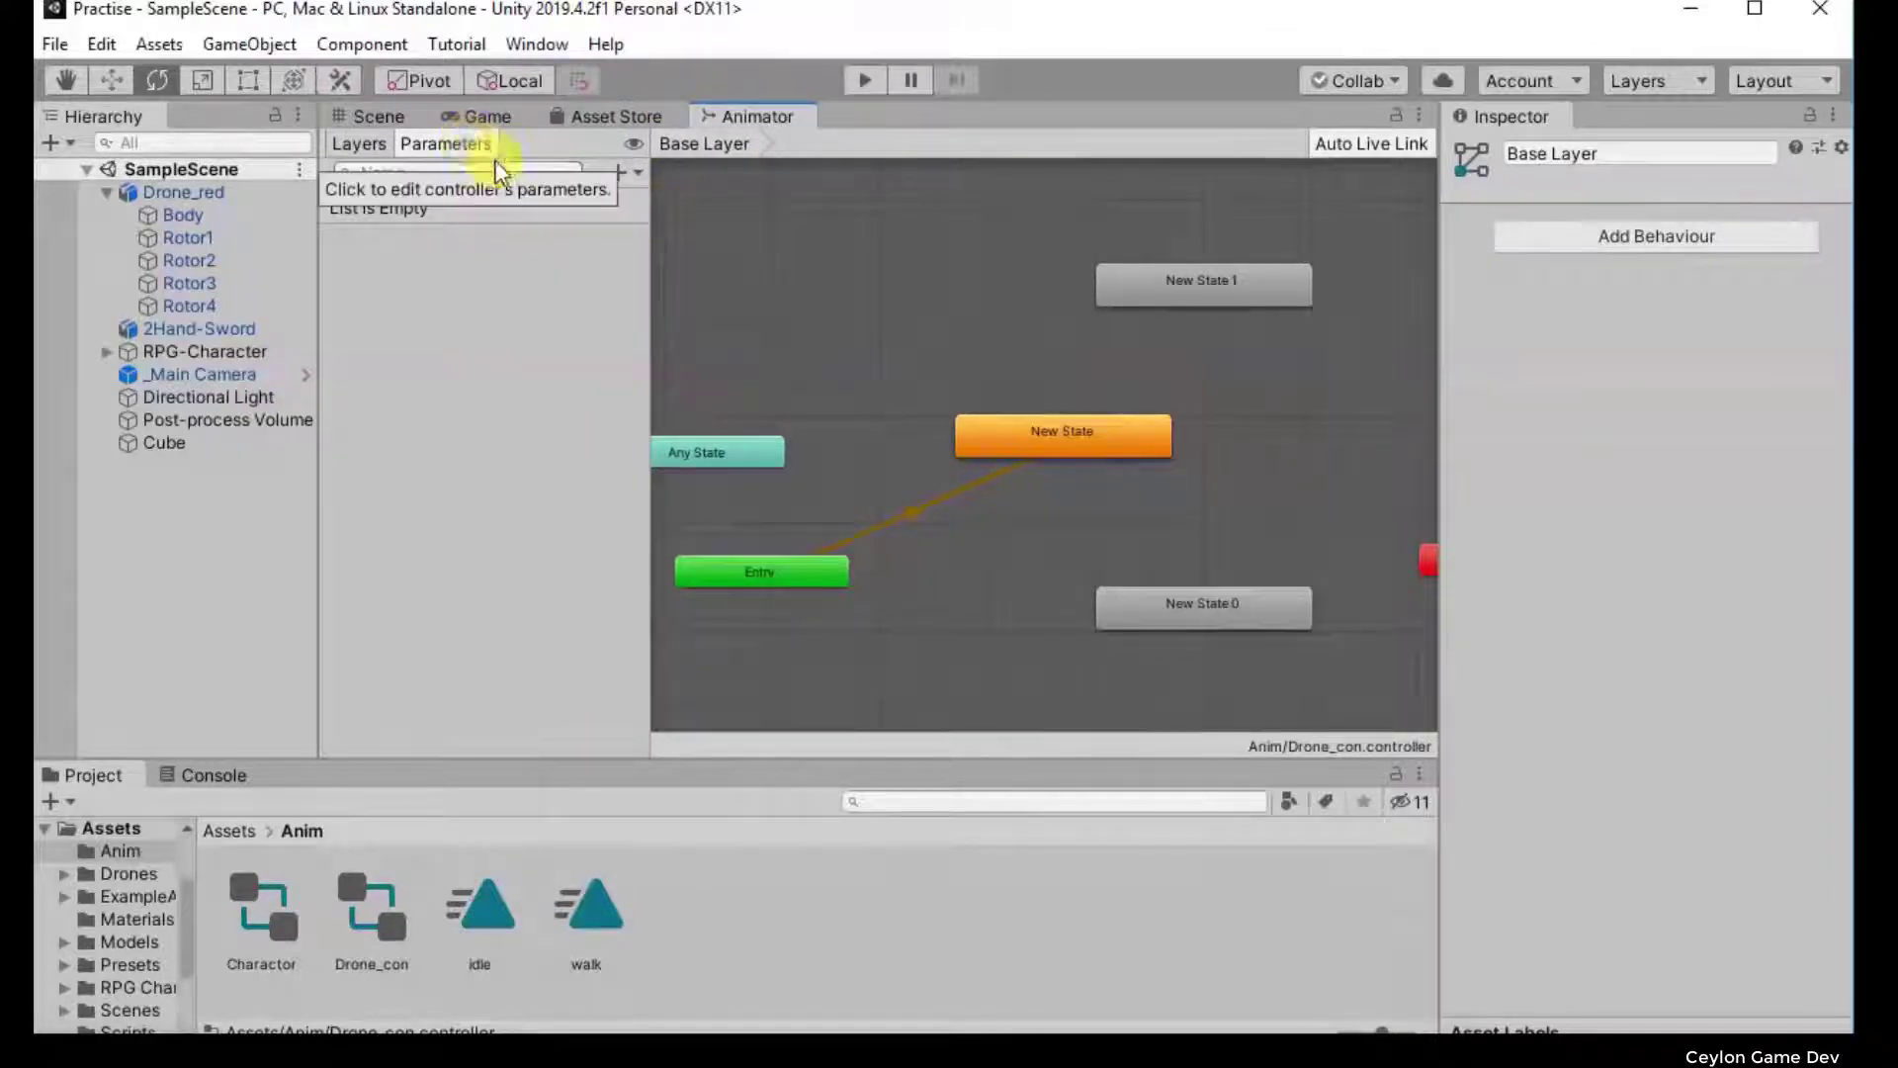
click(618, 174)
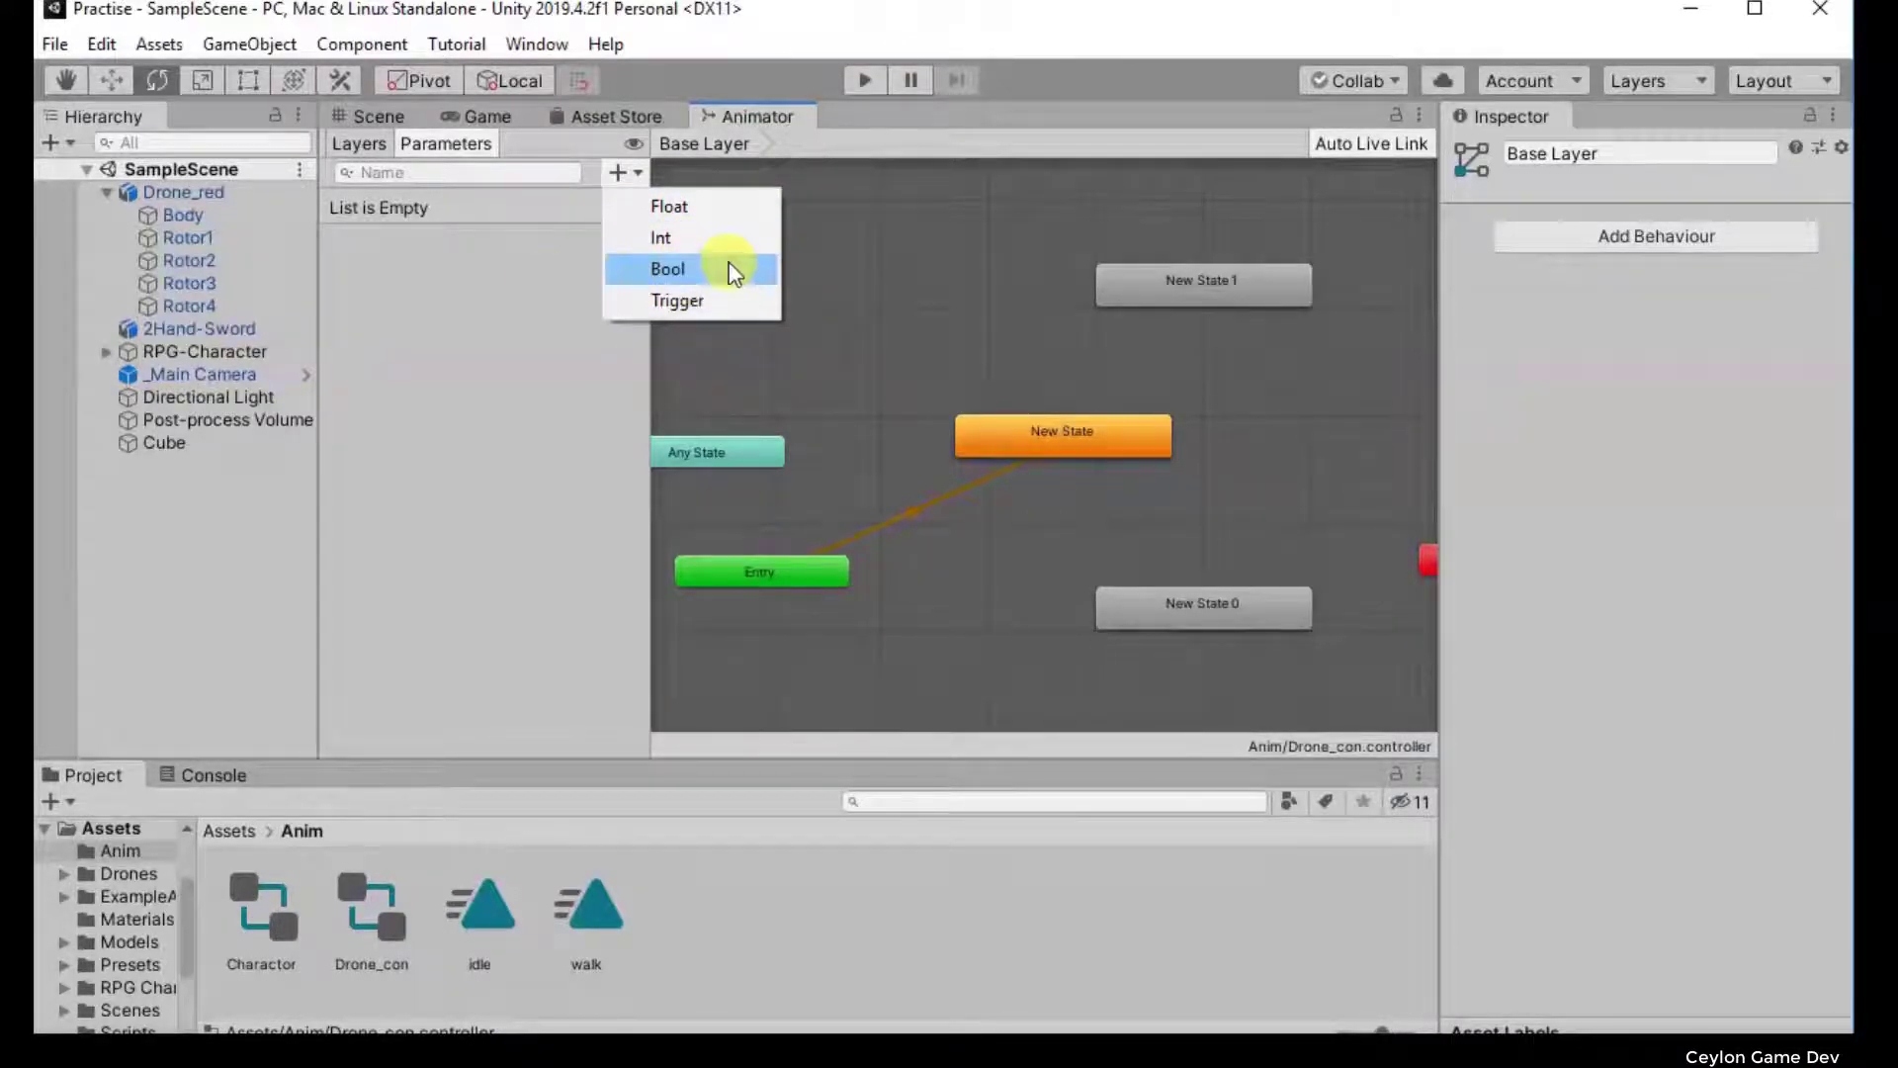
Step: Add a New Bool parameter and delete New State 0 from the graph
click(677, 271)
click(1218, 589)
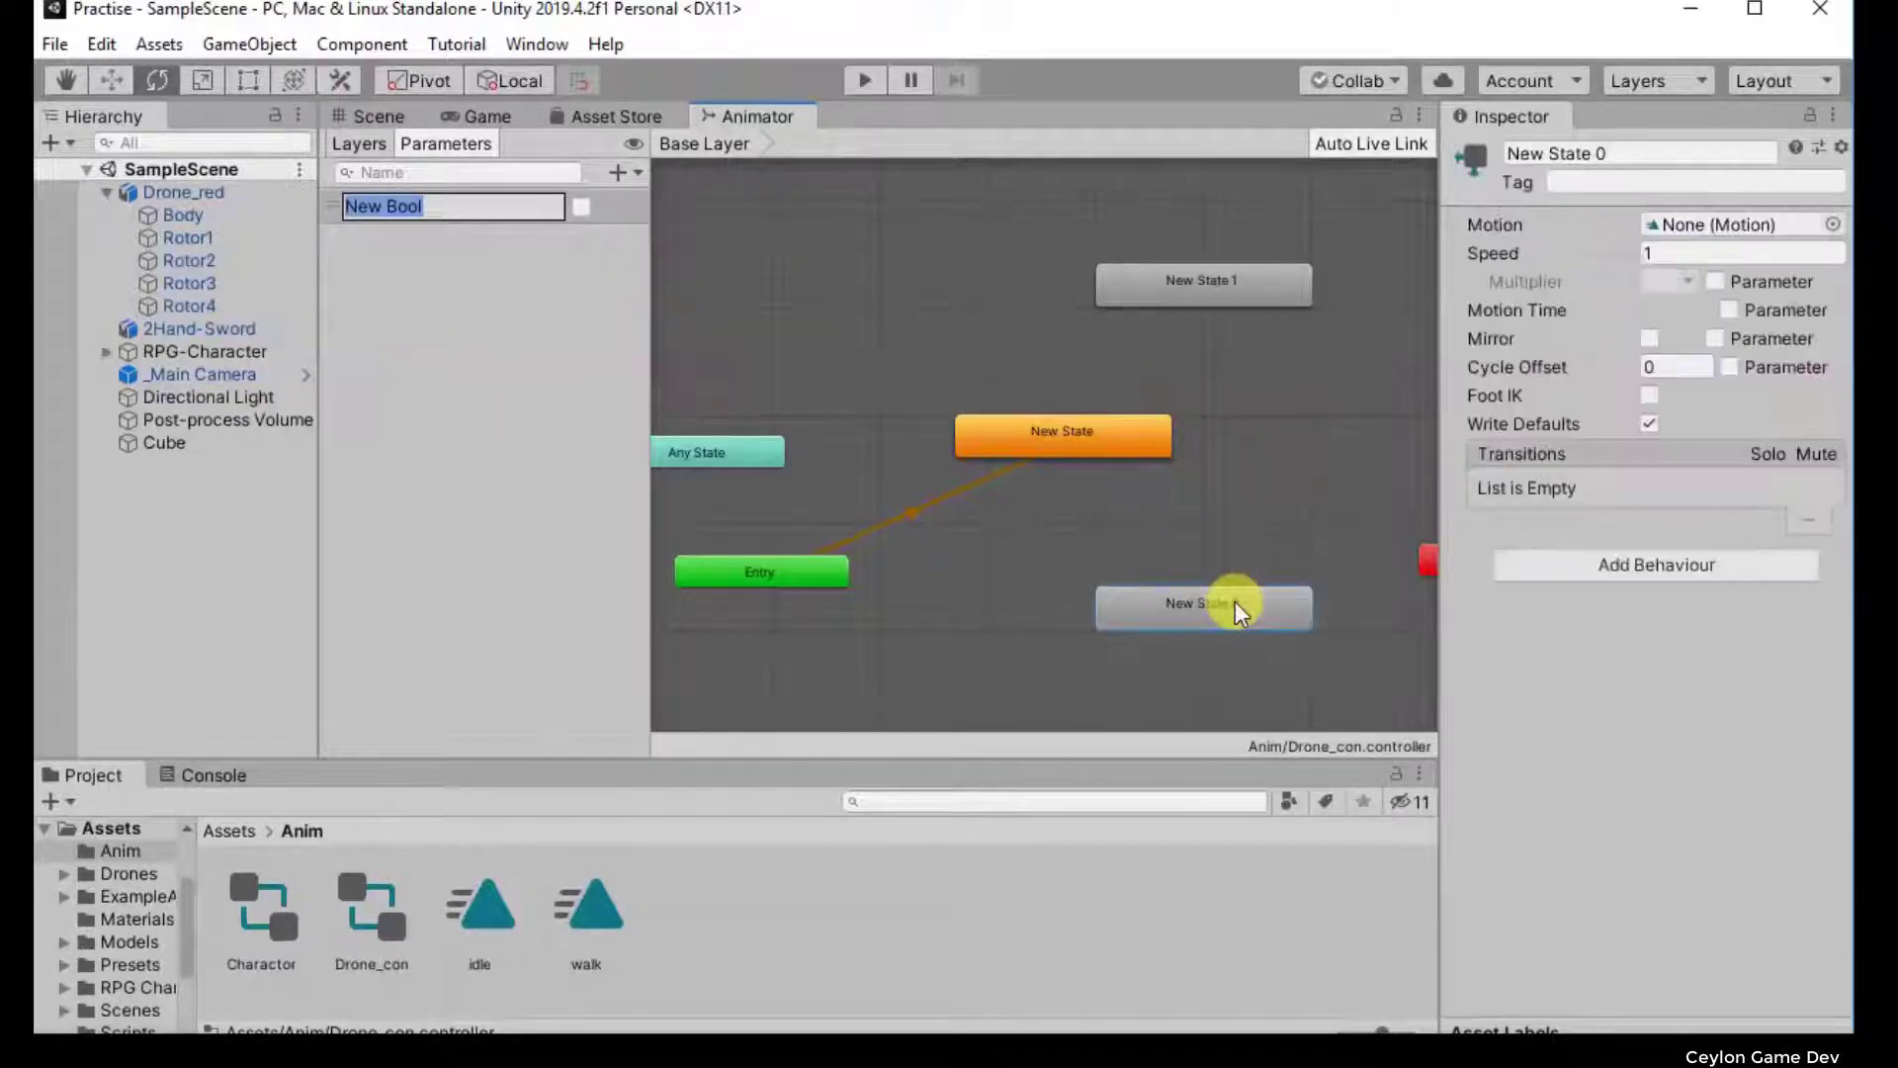
key(BackSpace)
right_click(1235, 603)
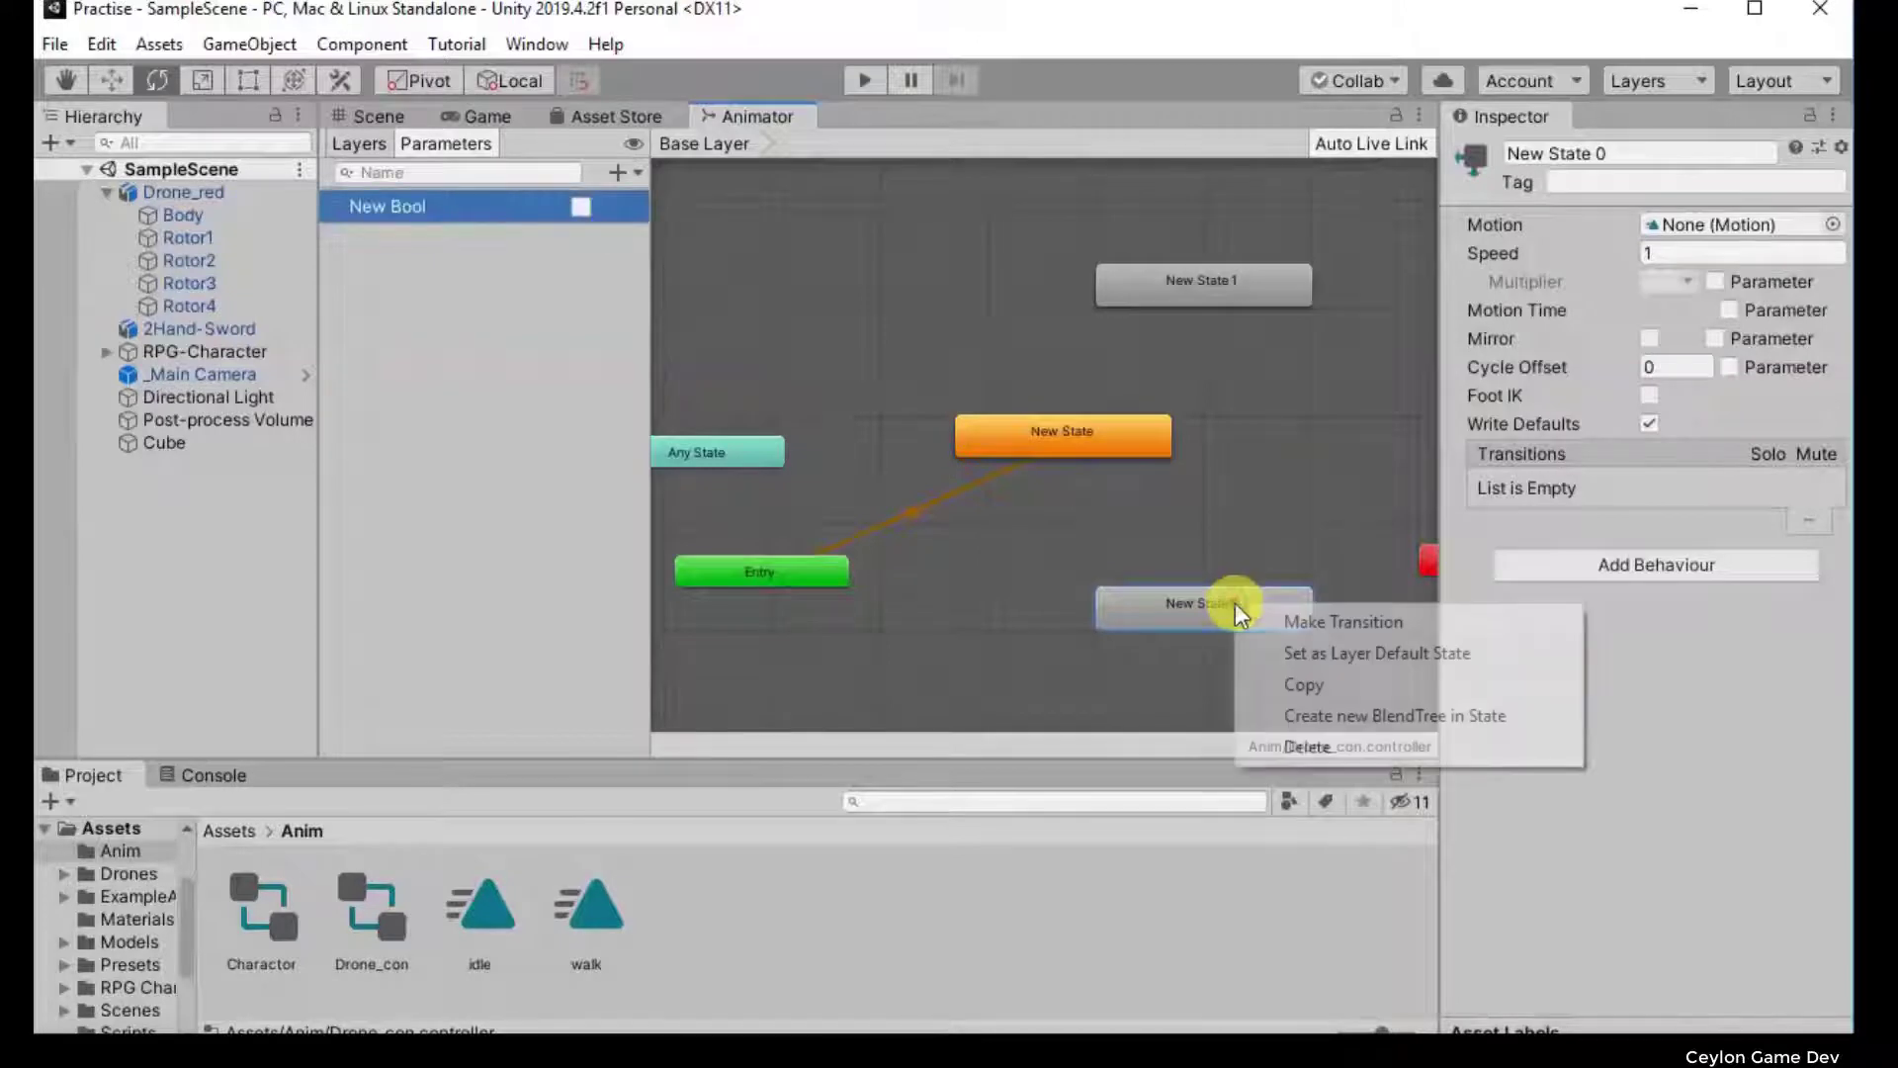
click(1342, 736)
Step: Move New State 1 lower right, link New State to it, and select New Bool
click(1200, 277)
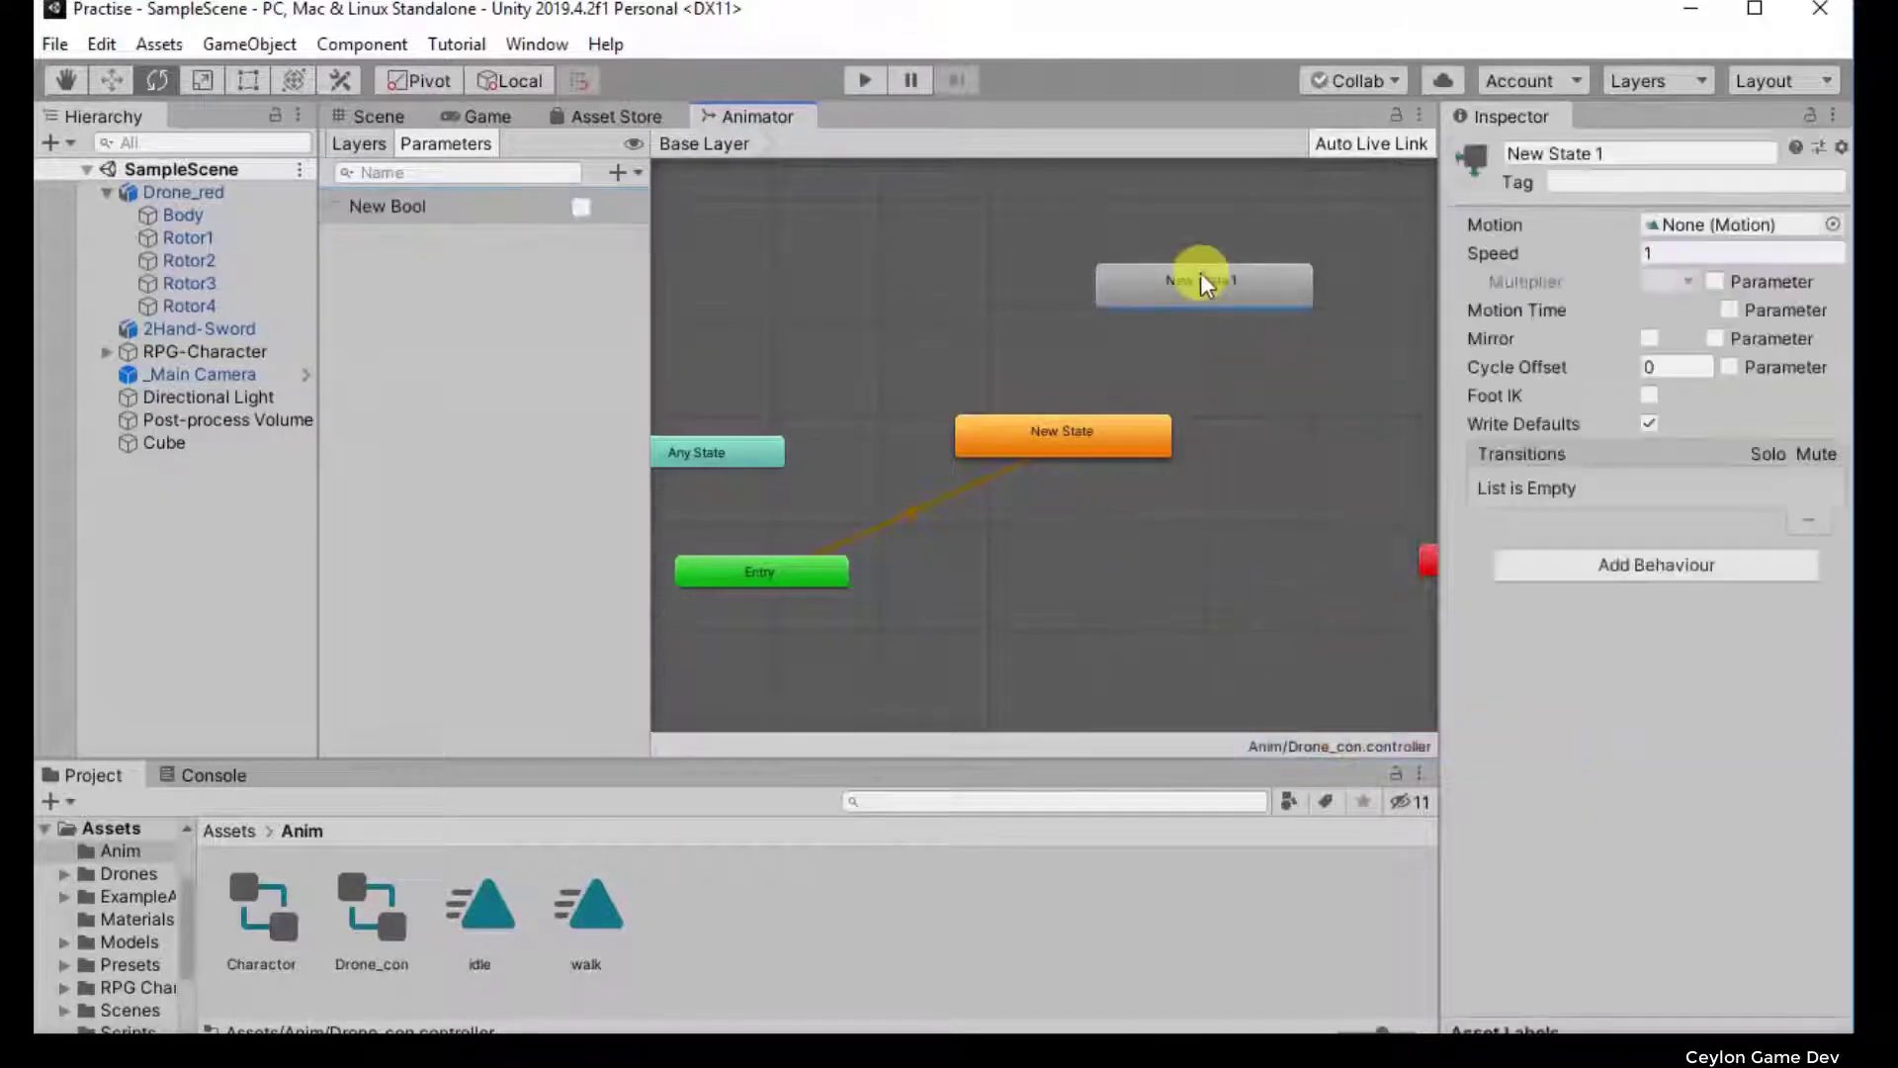
drag(1167, 287, 1221, 615)
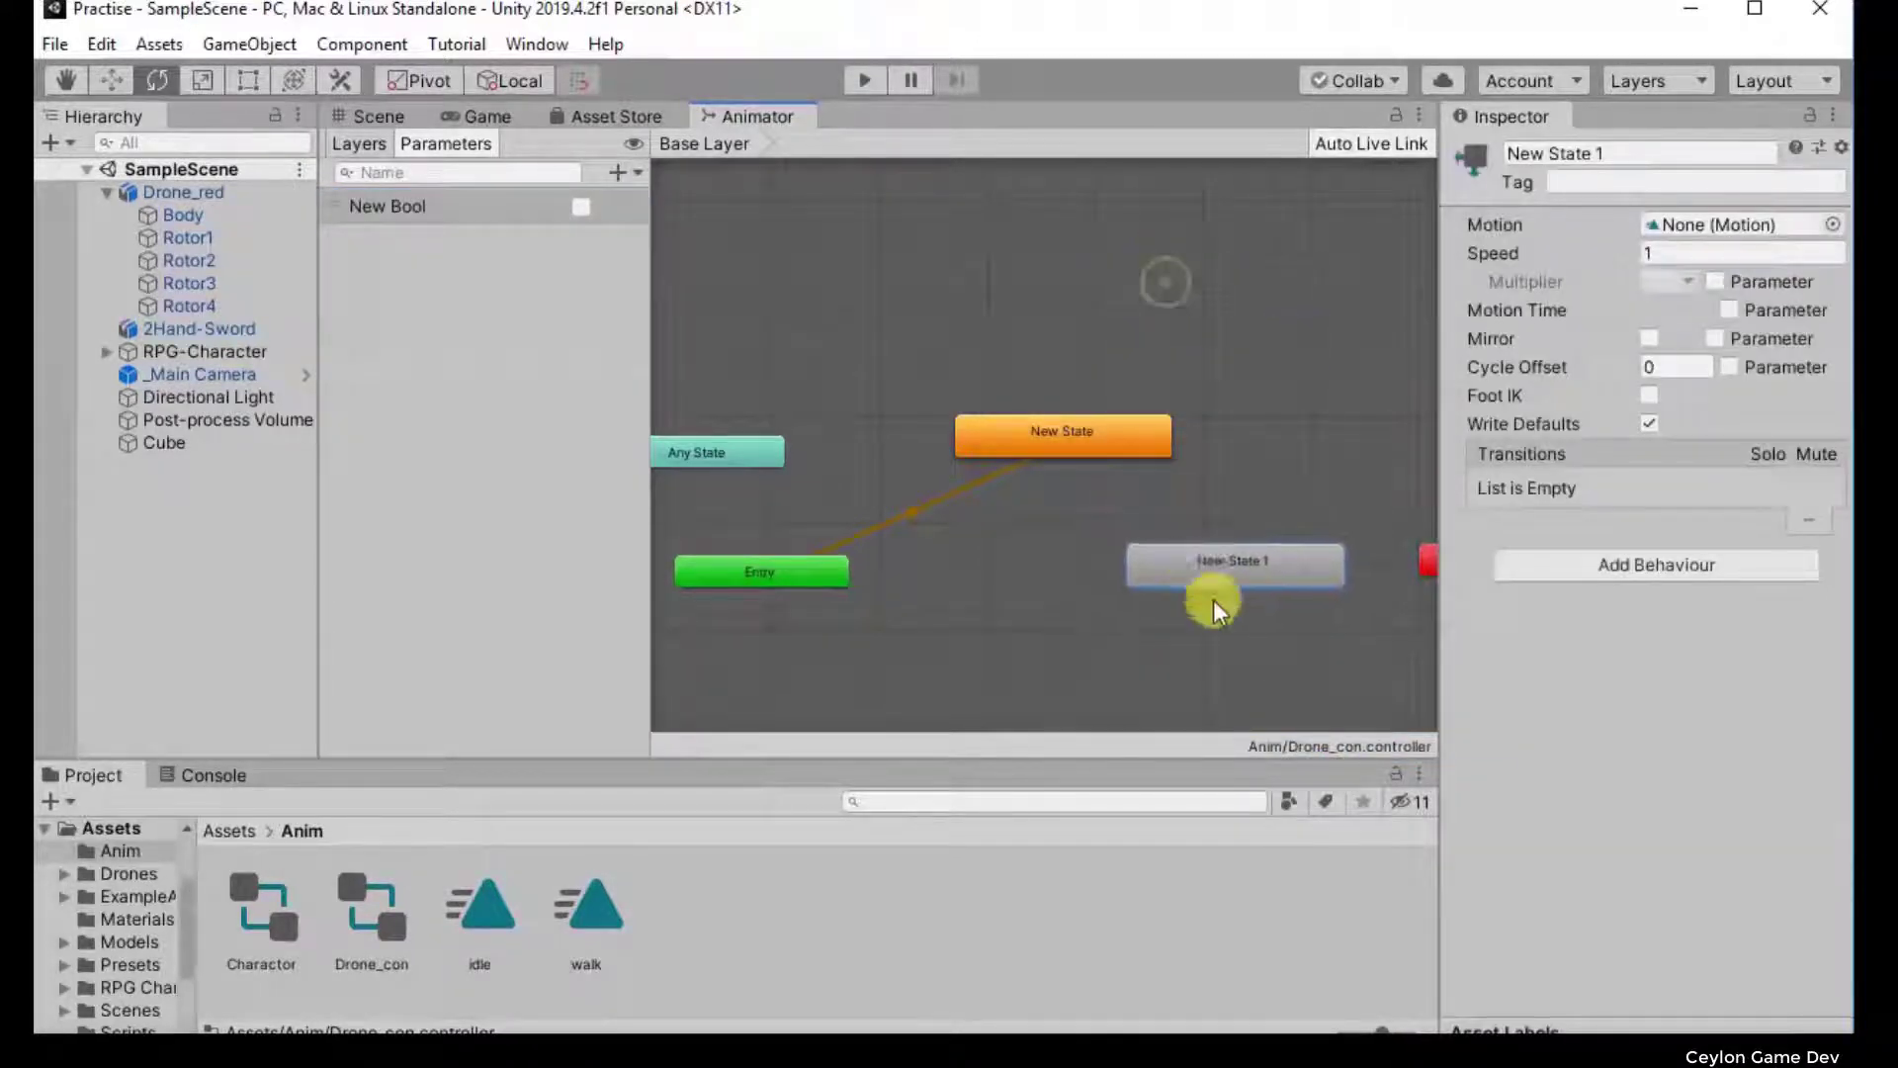
right_click(1116, 434)
click(1167, 452)
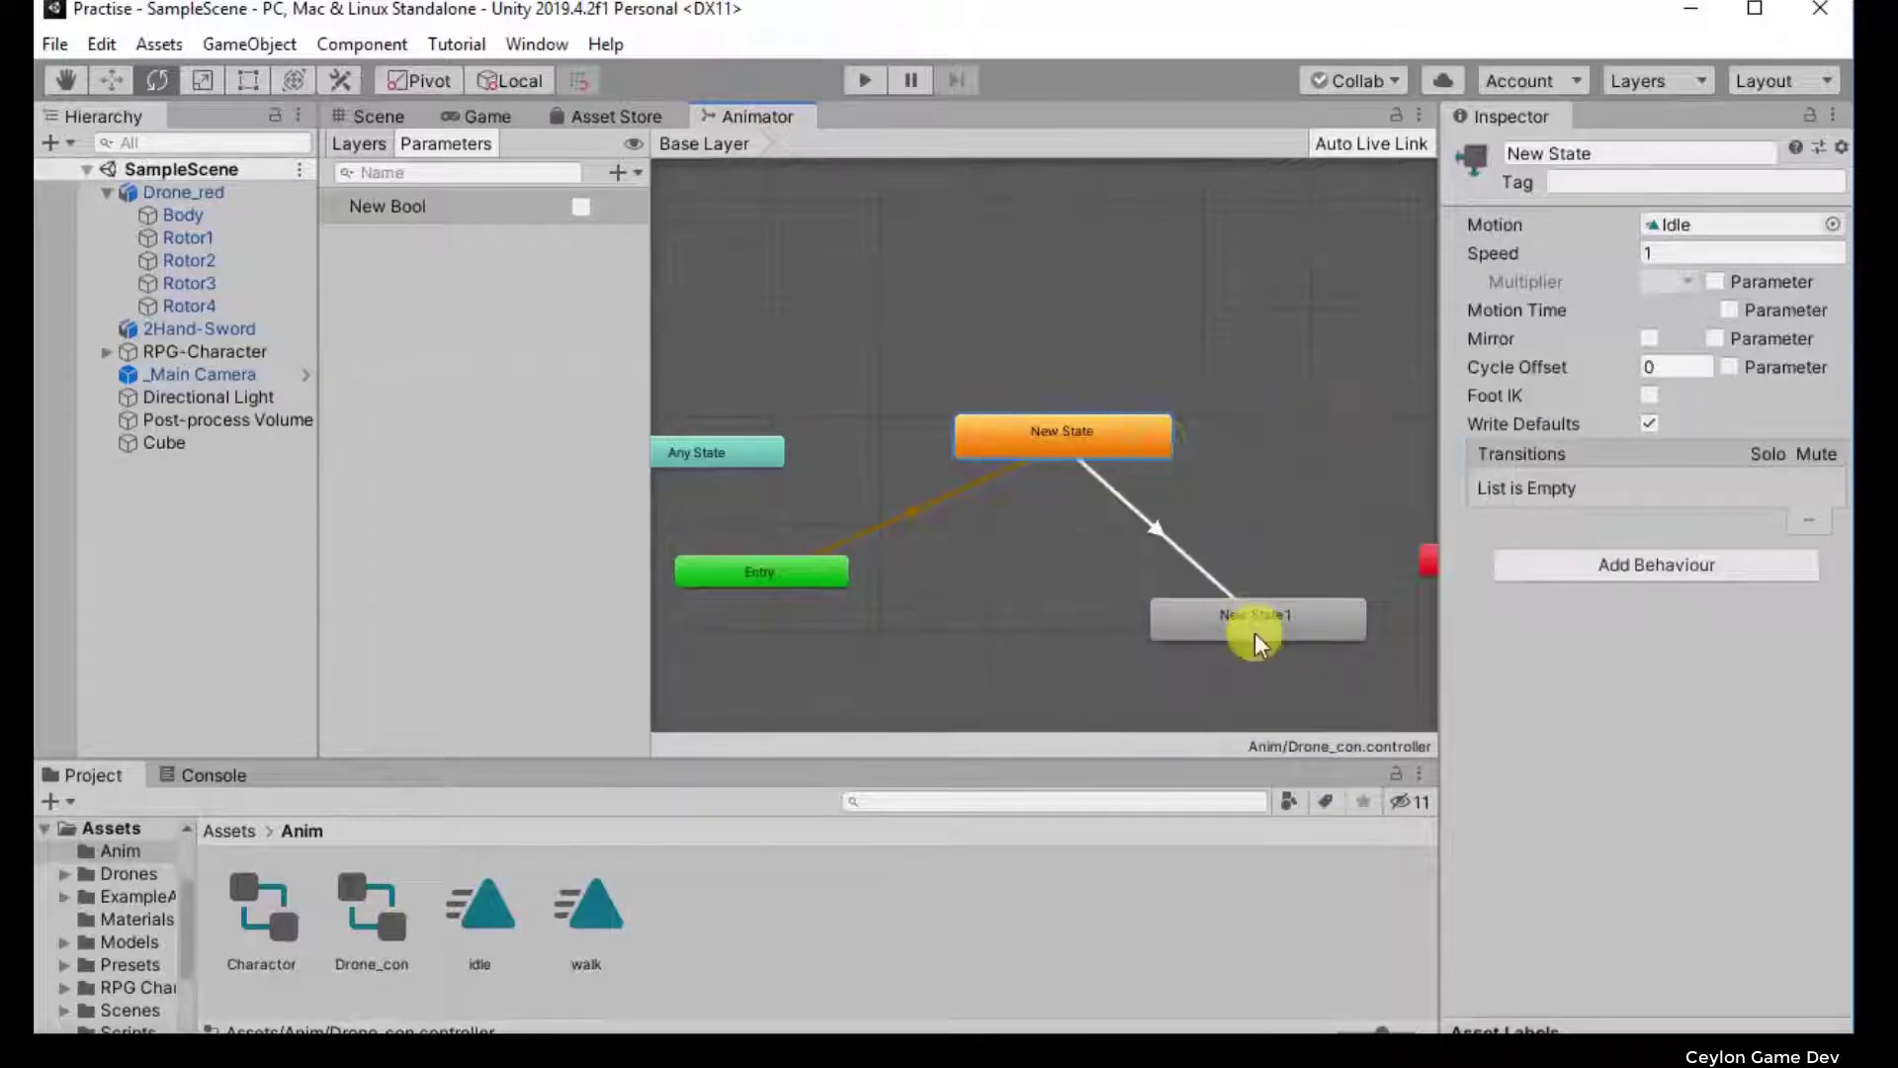
click(1255, 634)
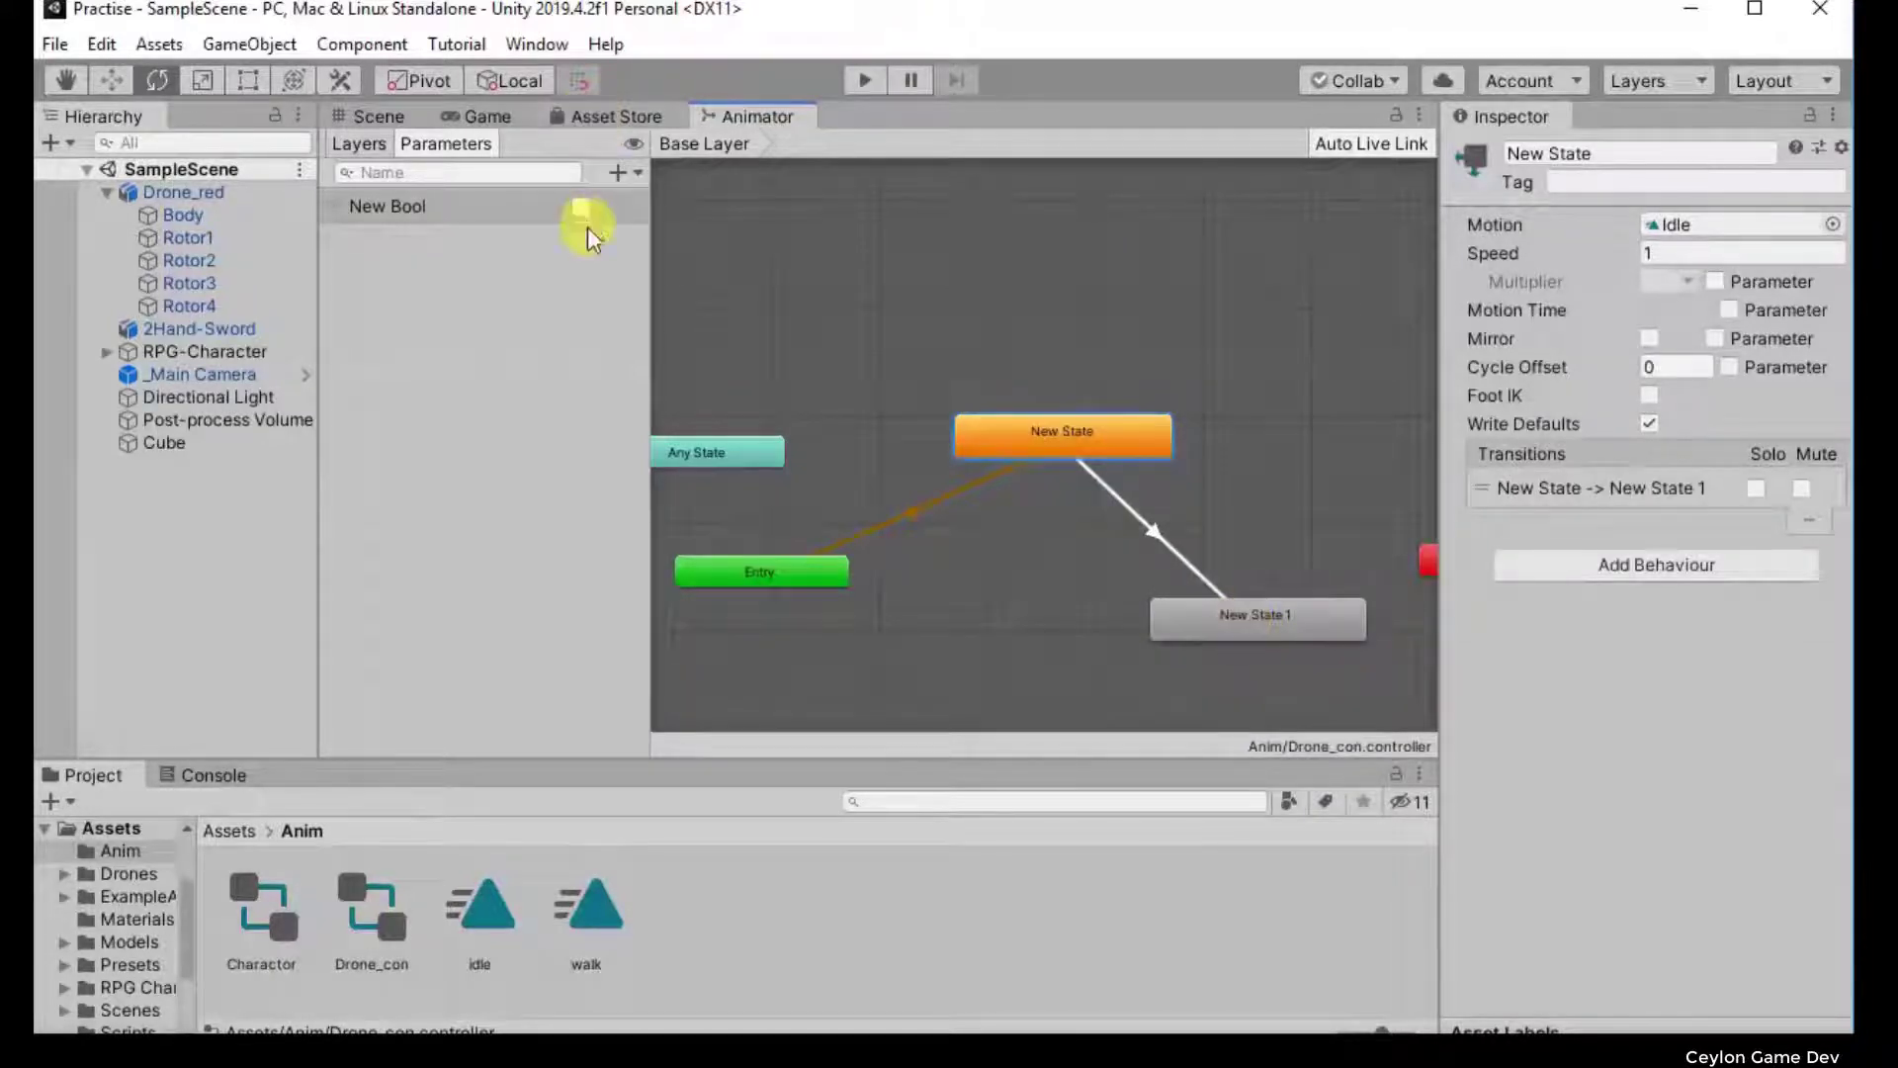
click(504, 207)
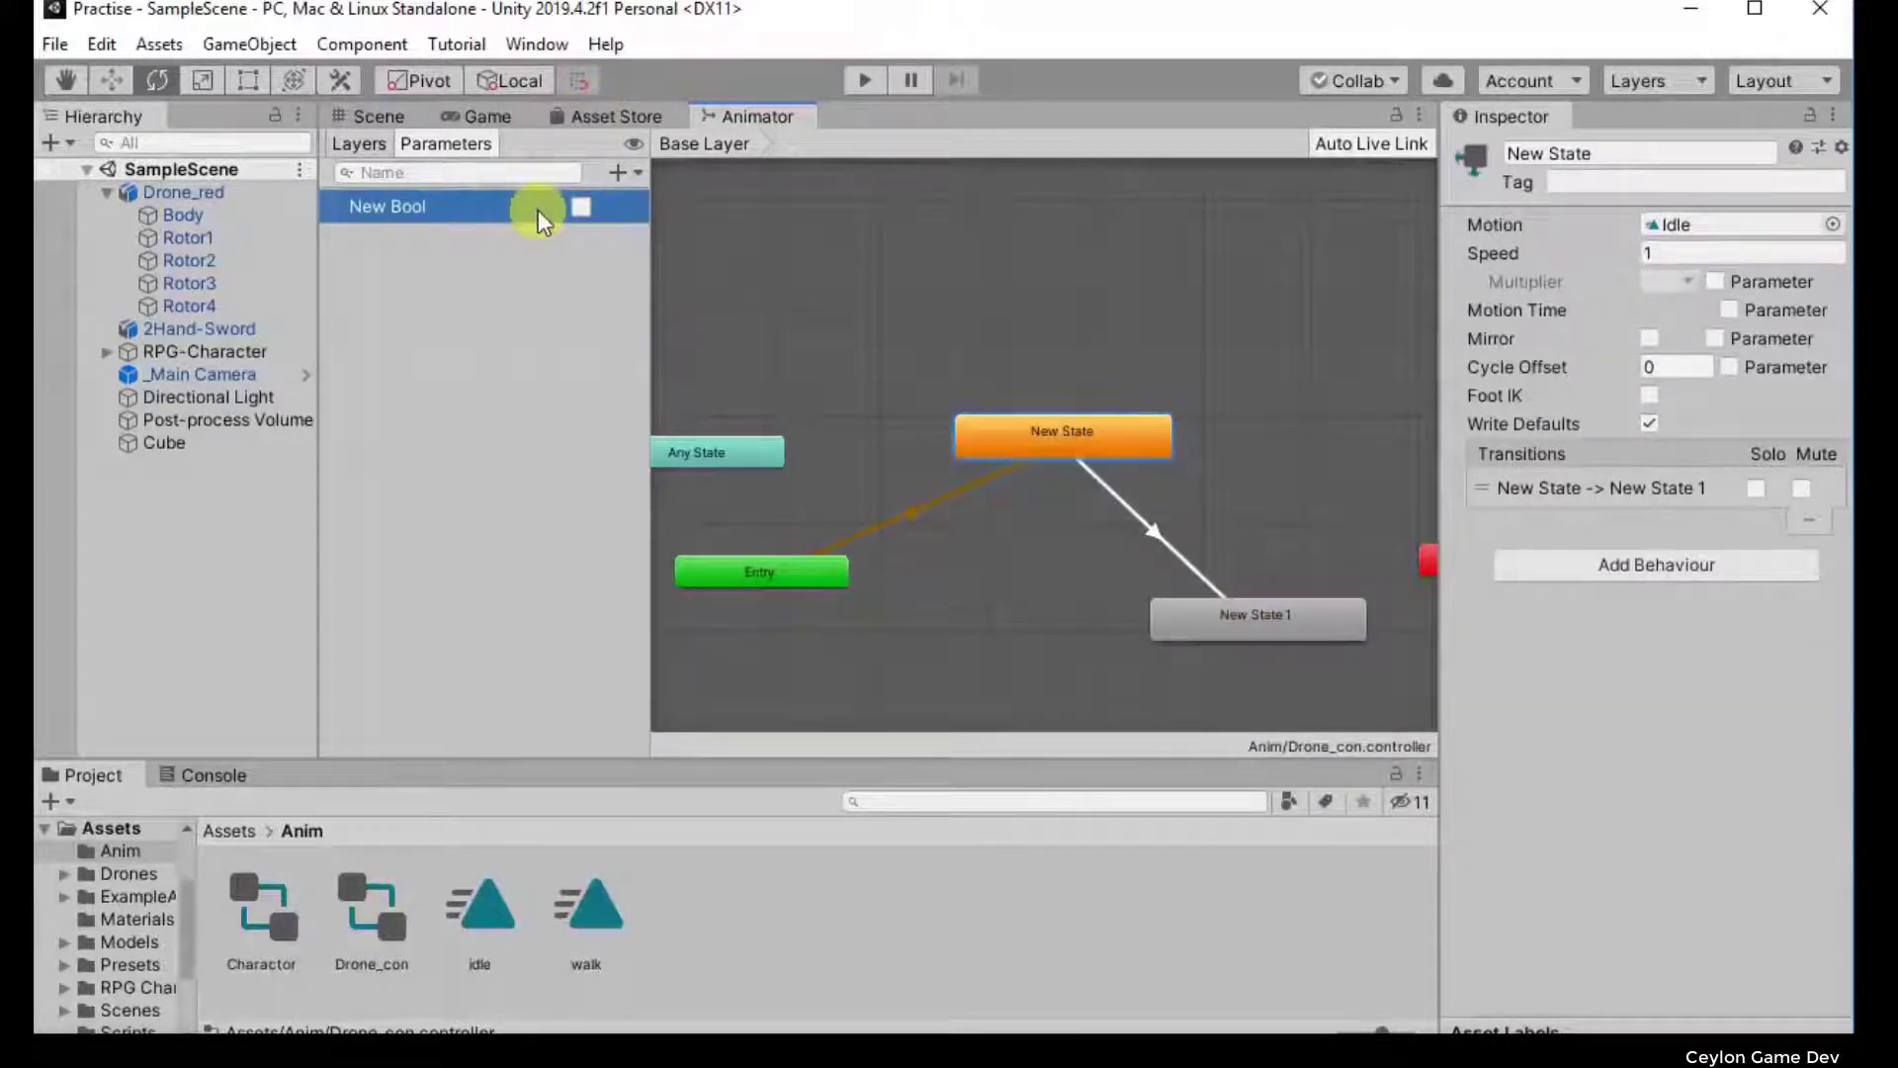
Step: Rename the New Bool parameter to IsActive and select the New State to New State 1 transition
double_click(454, 204)
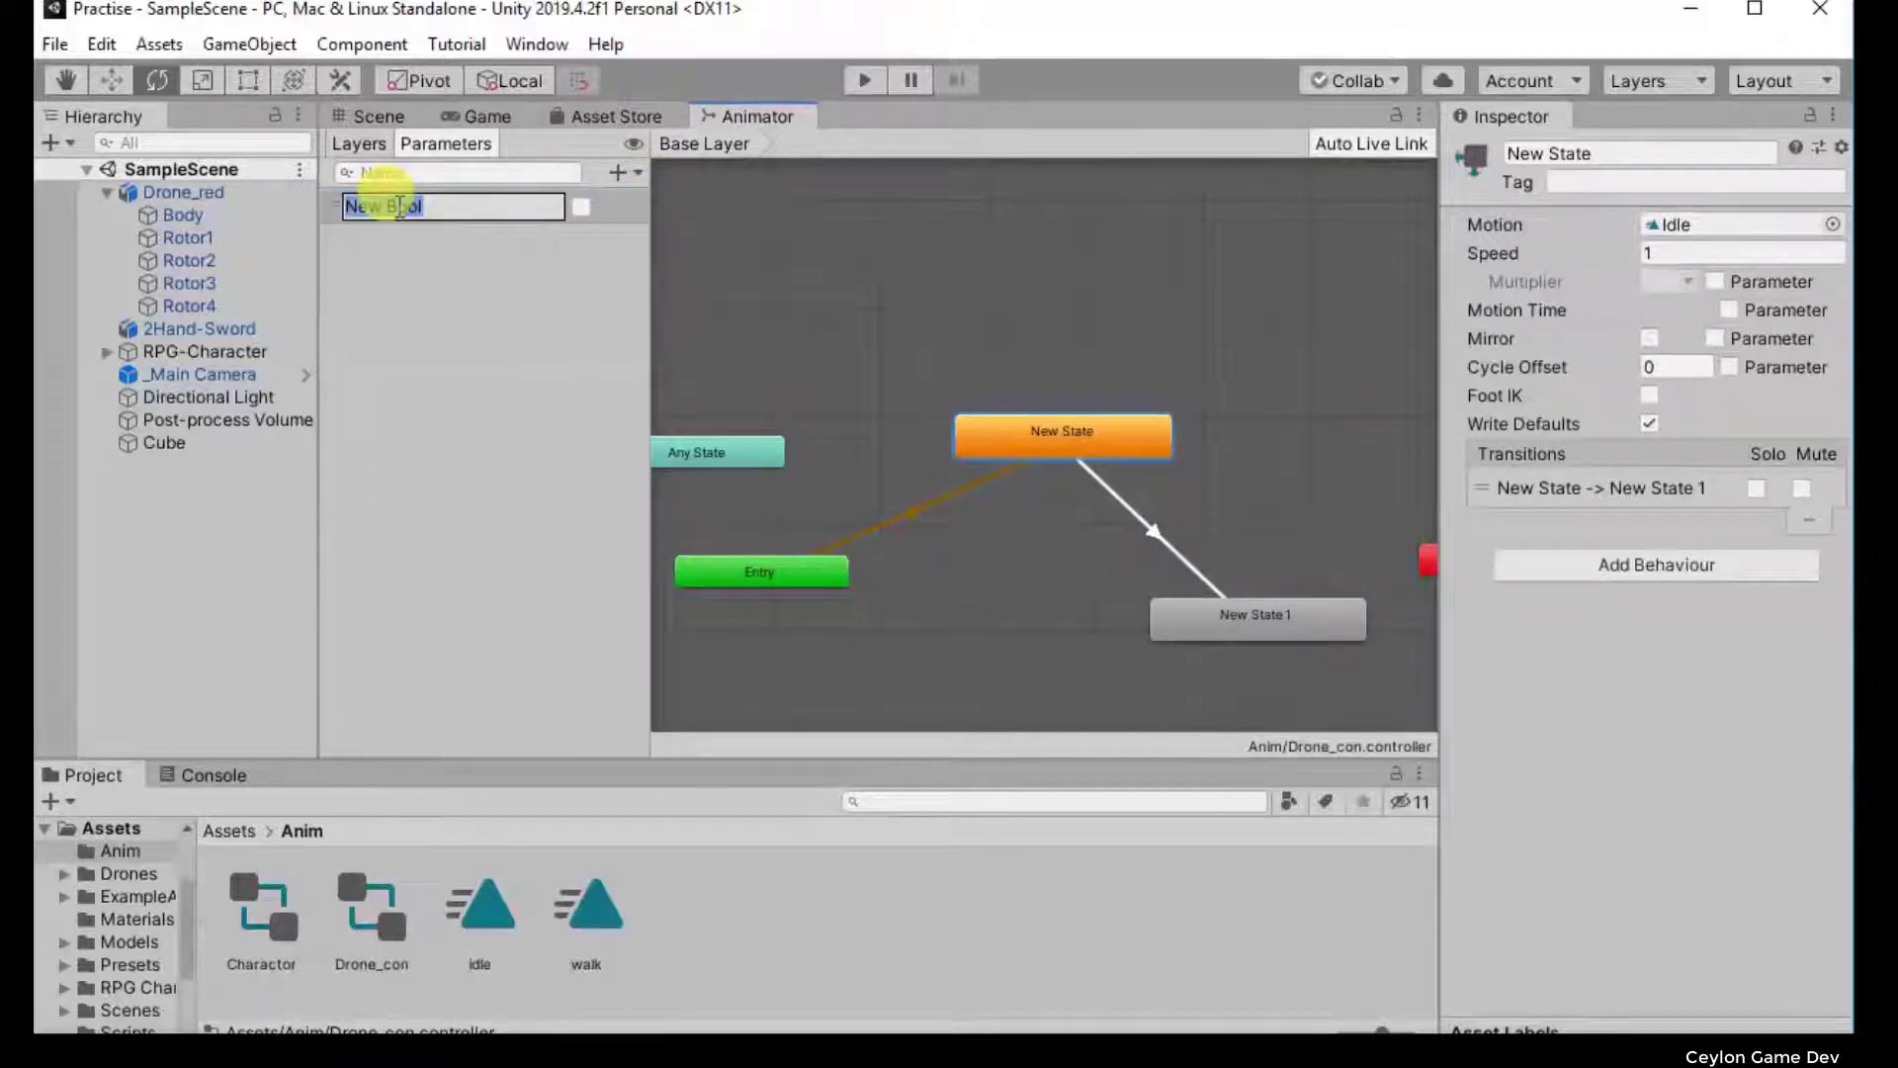
text(te)
key(BackSpace)
key(BackSpace)
text(Is)
text(Active)
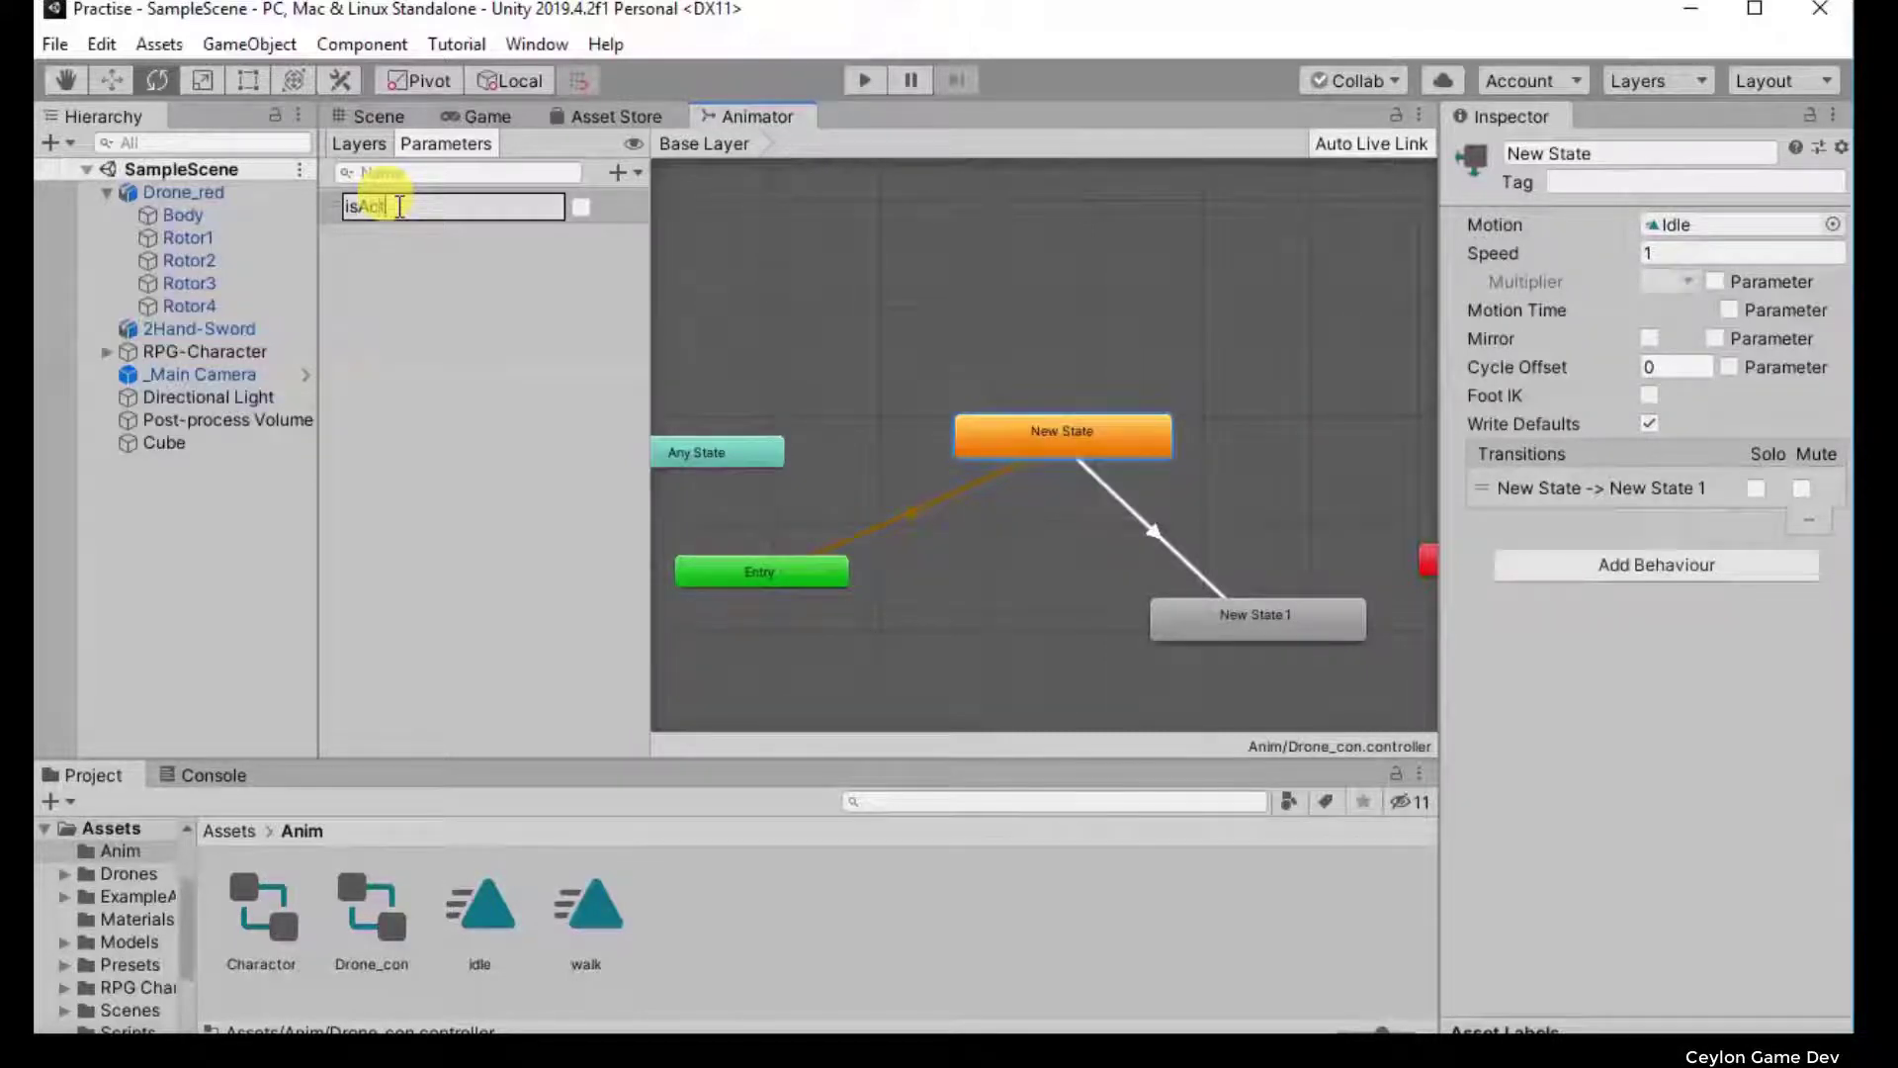
key(Return)
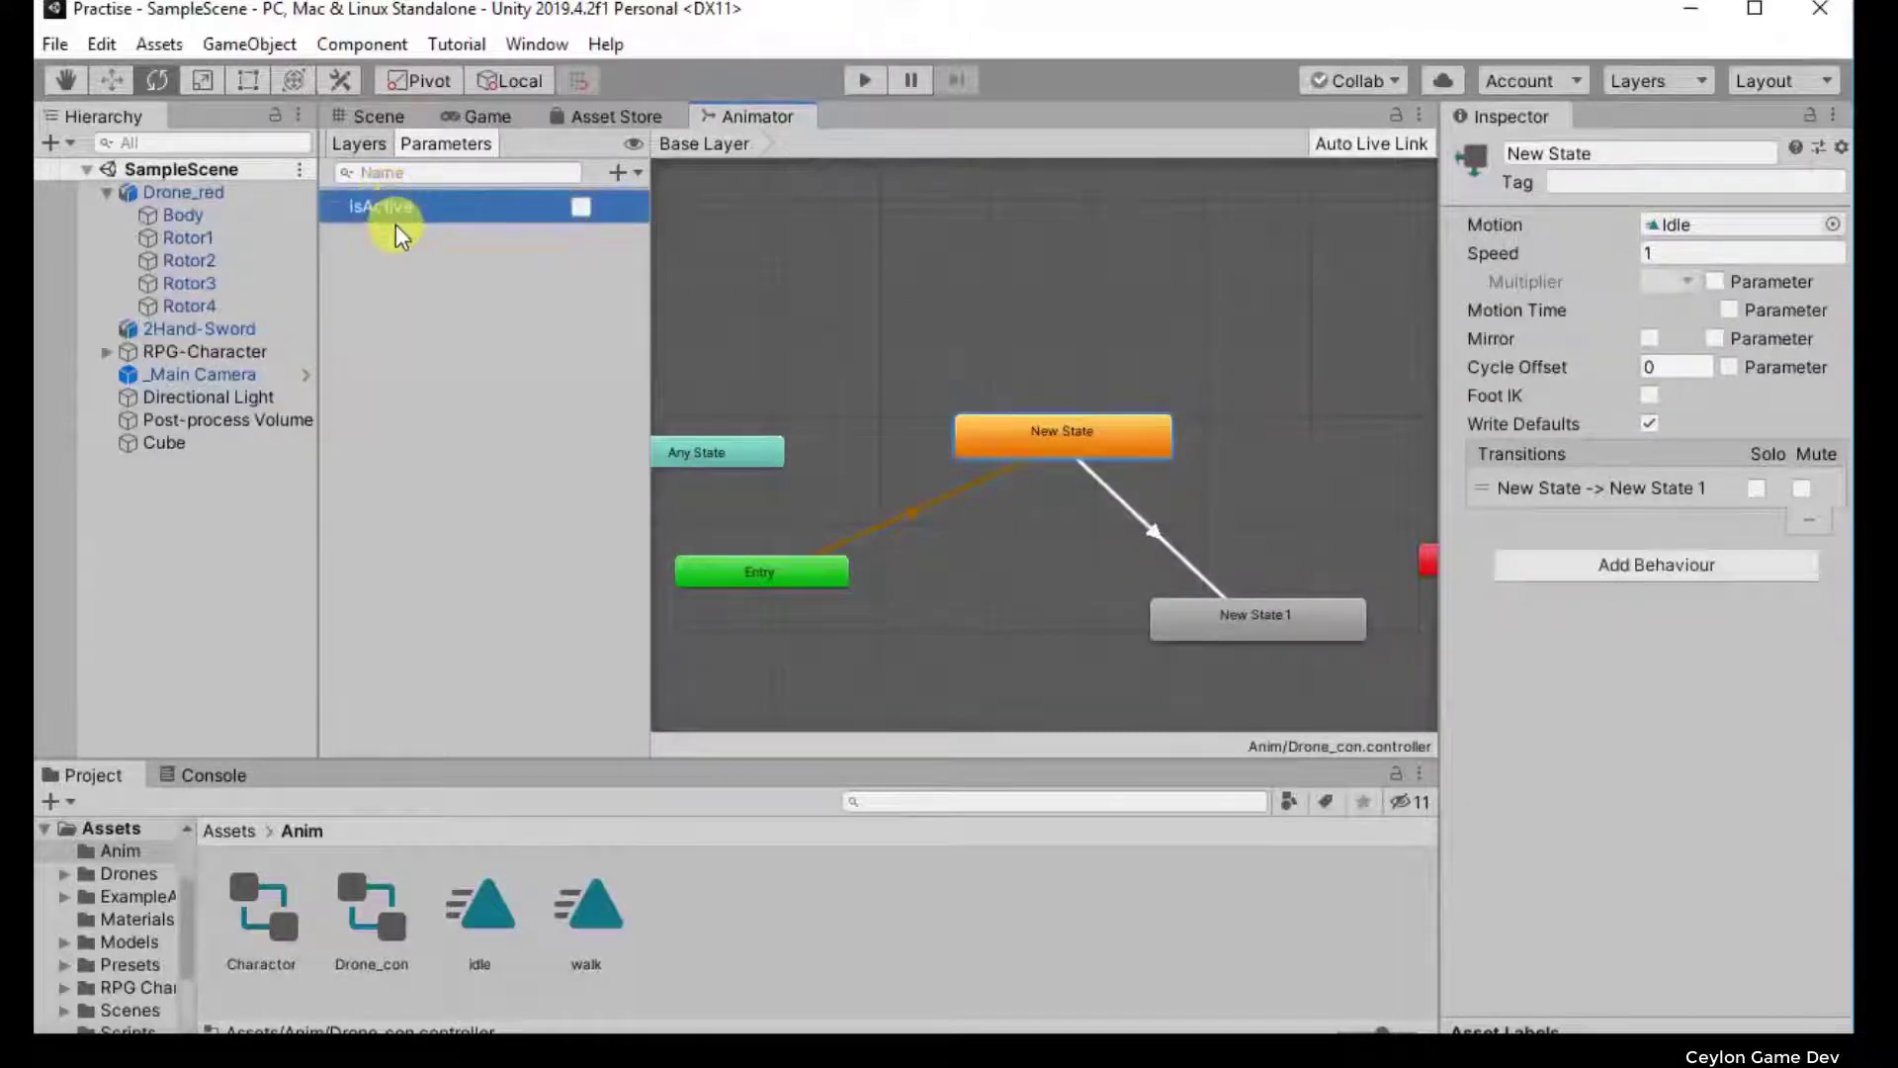
click(1155, 535)
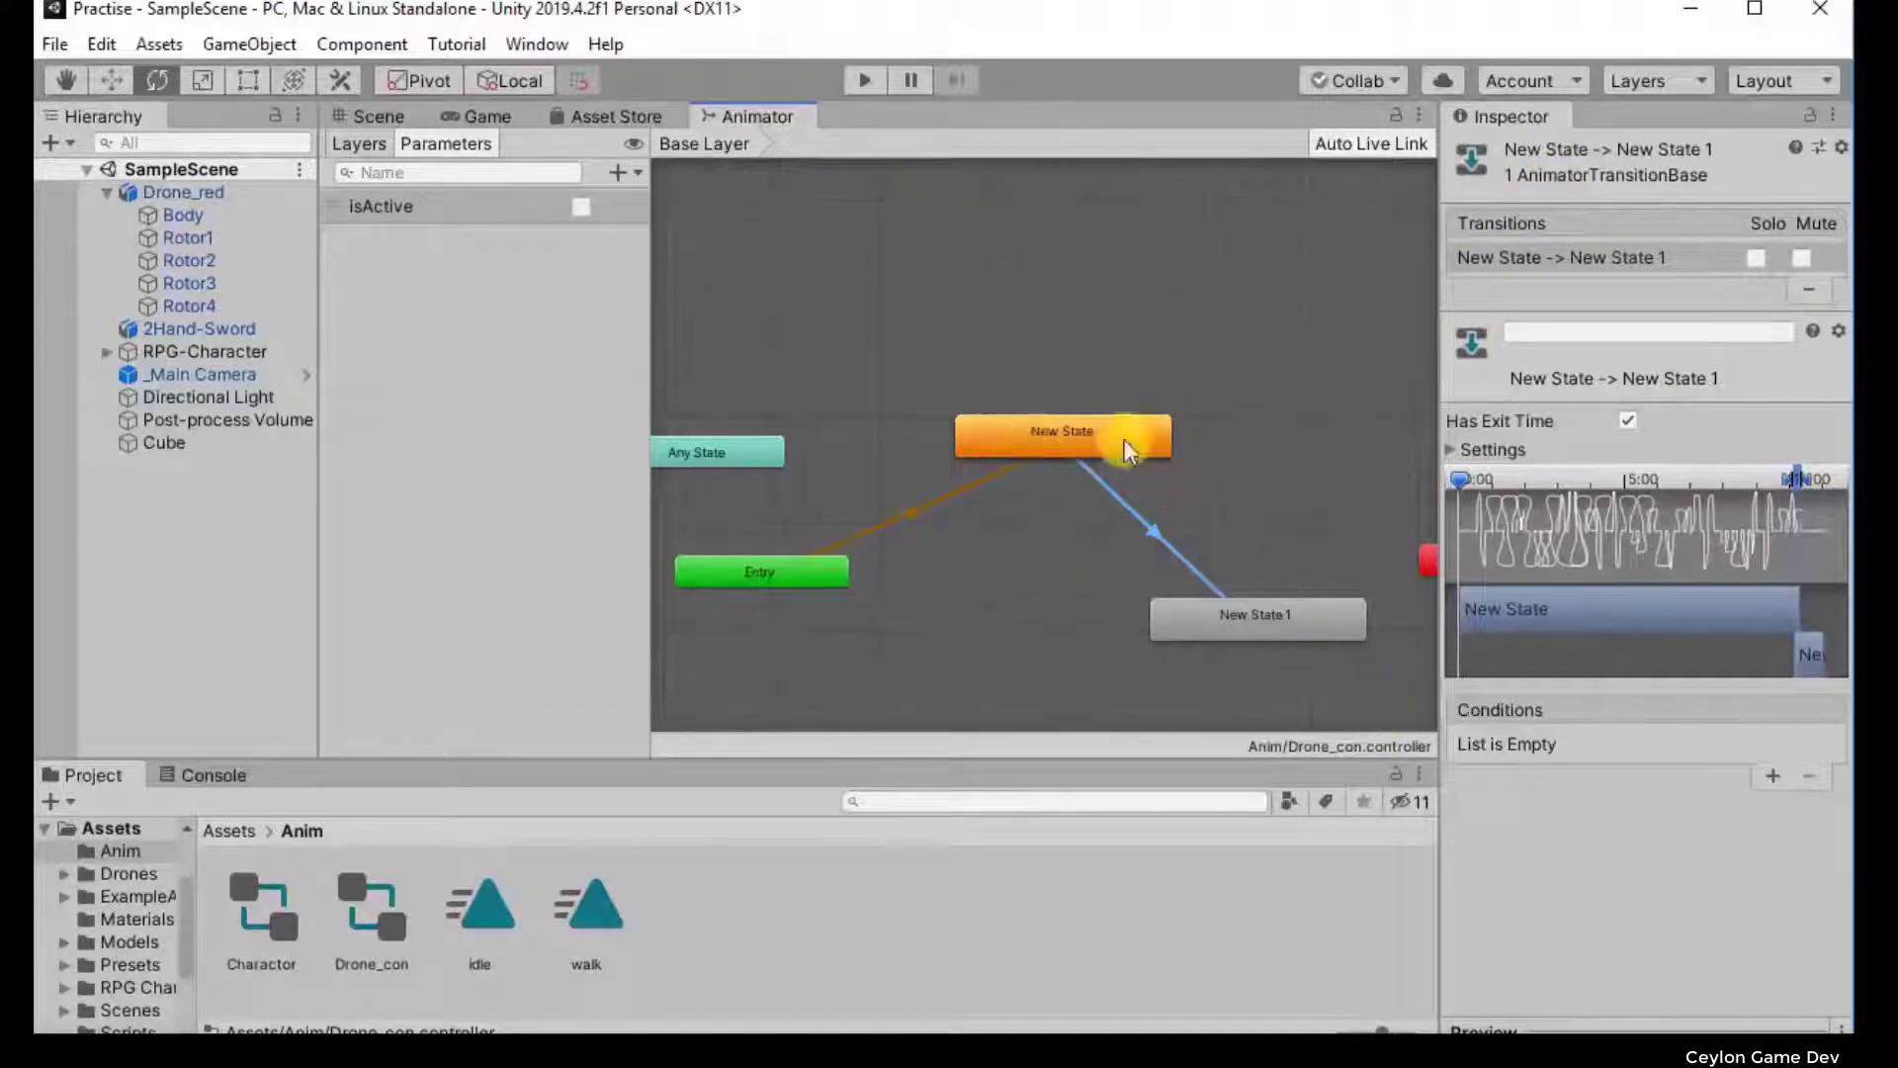
click(1771, 775)
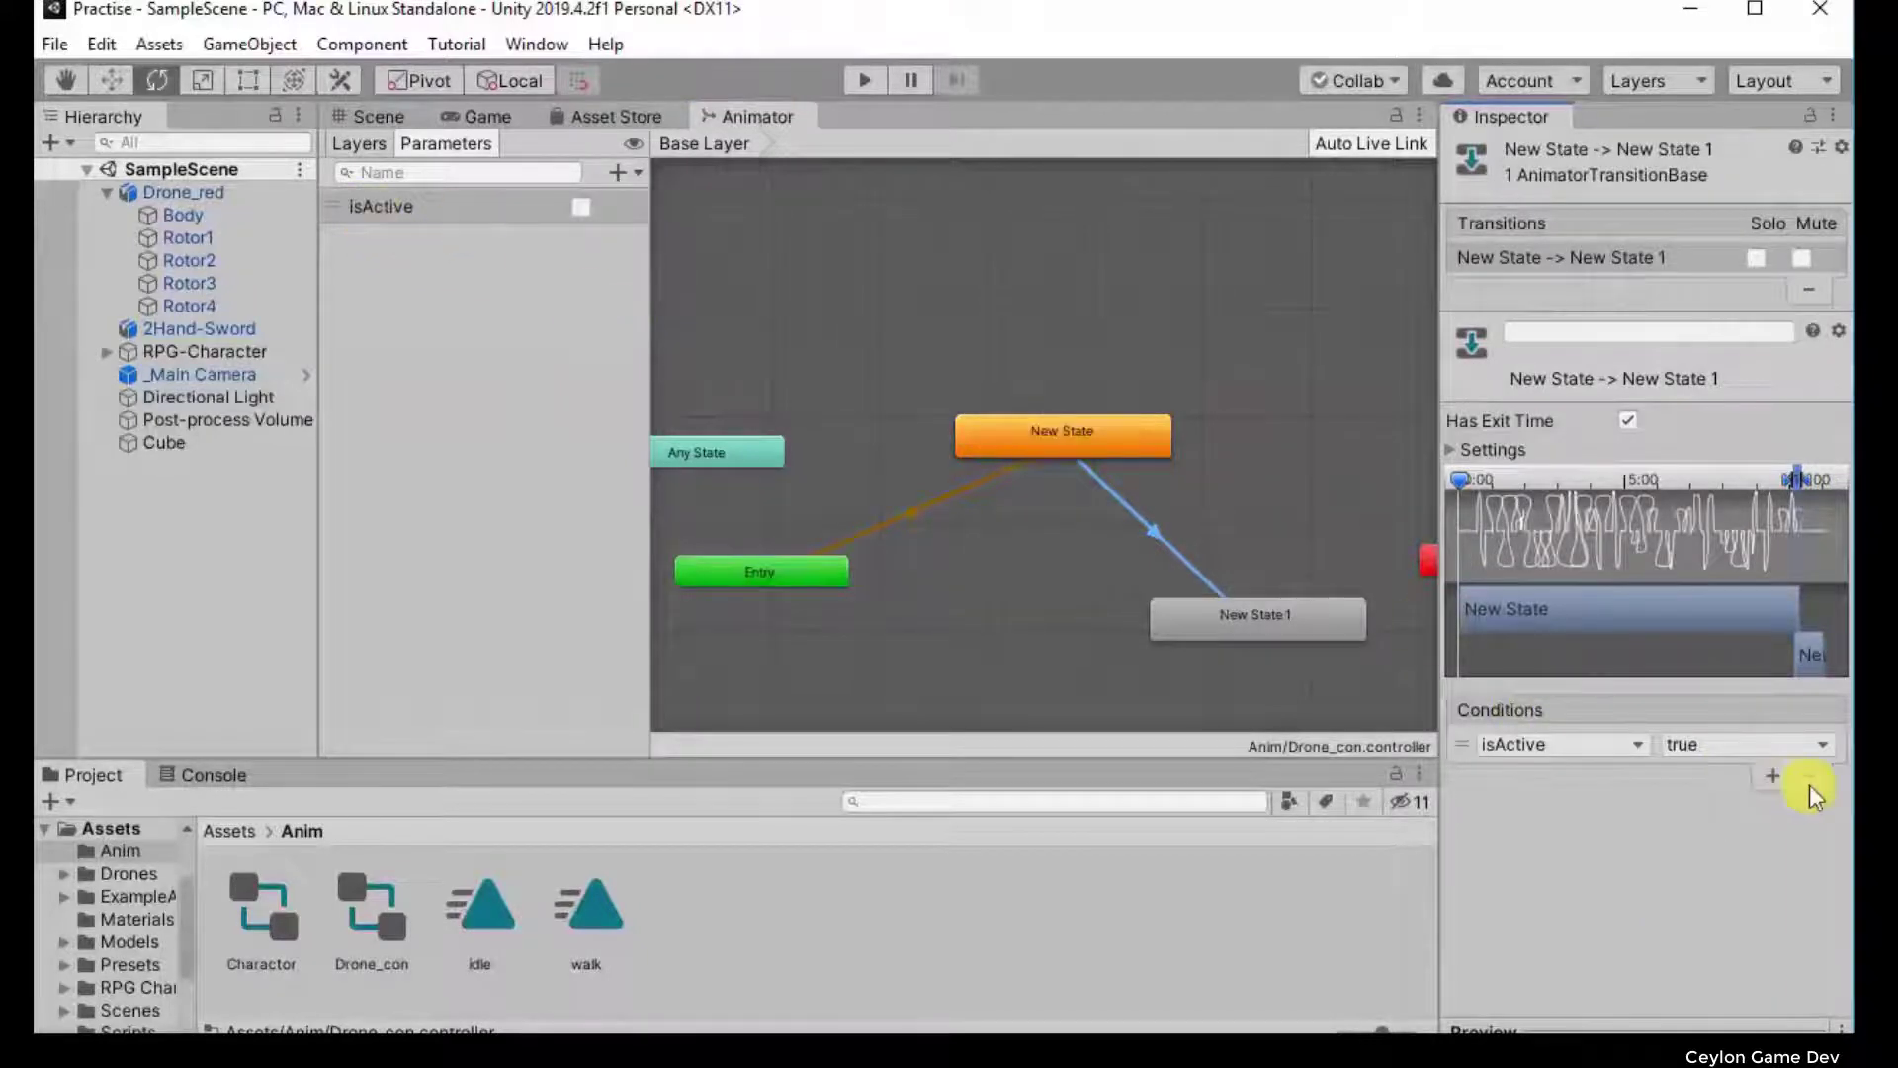
click(1515, 749)
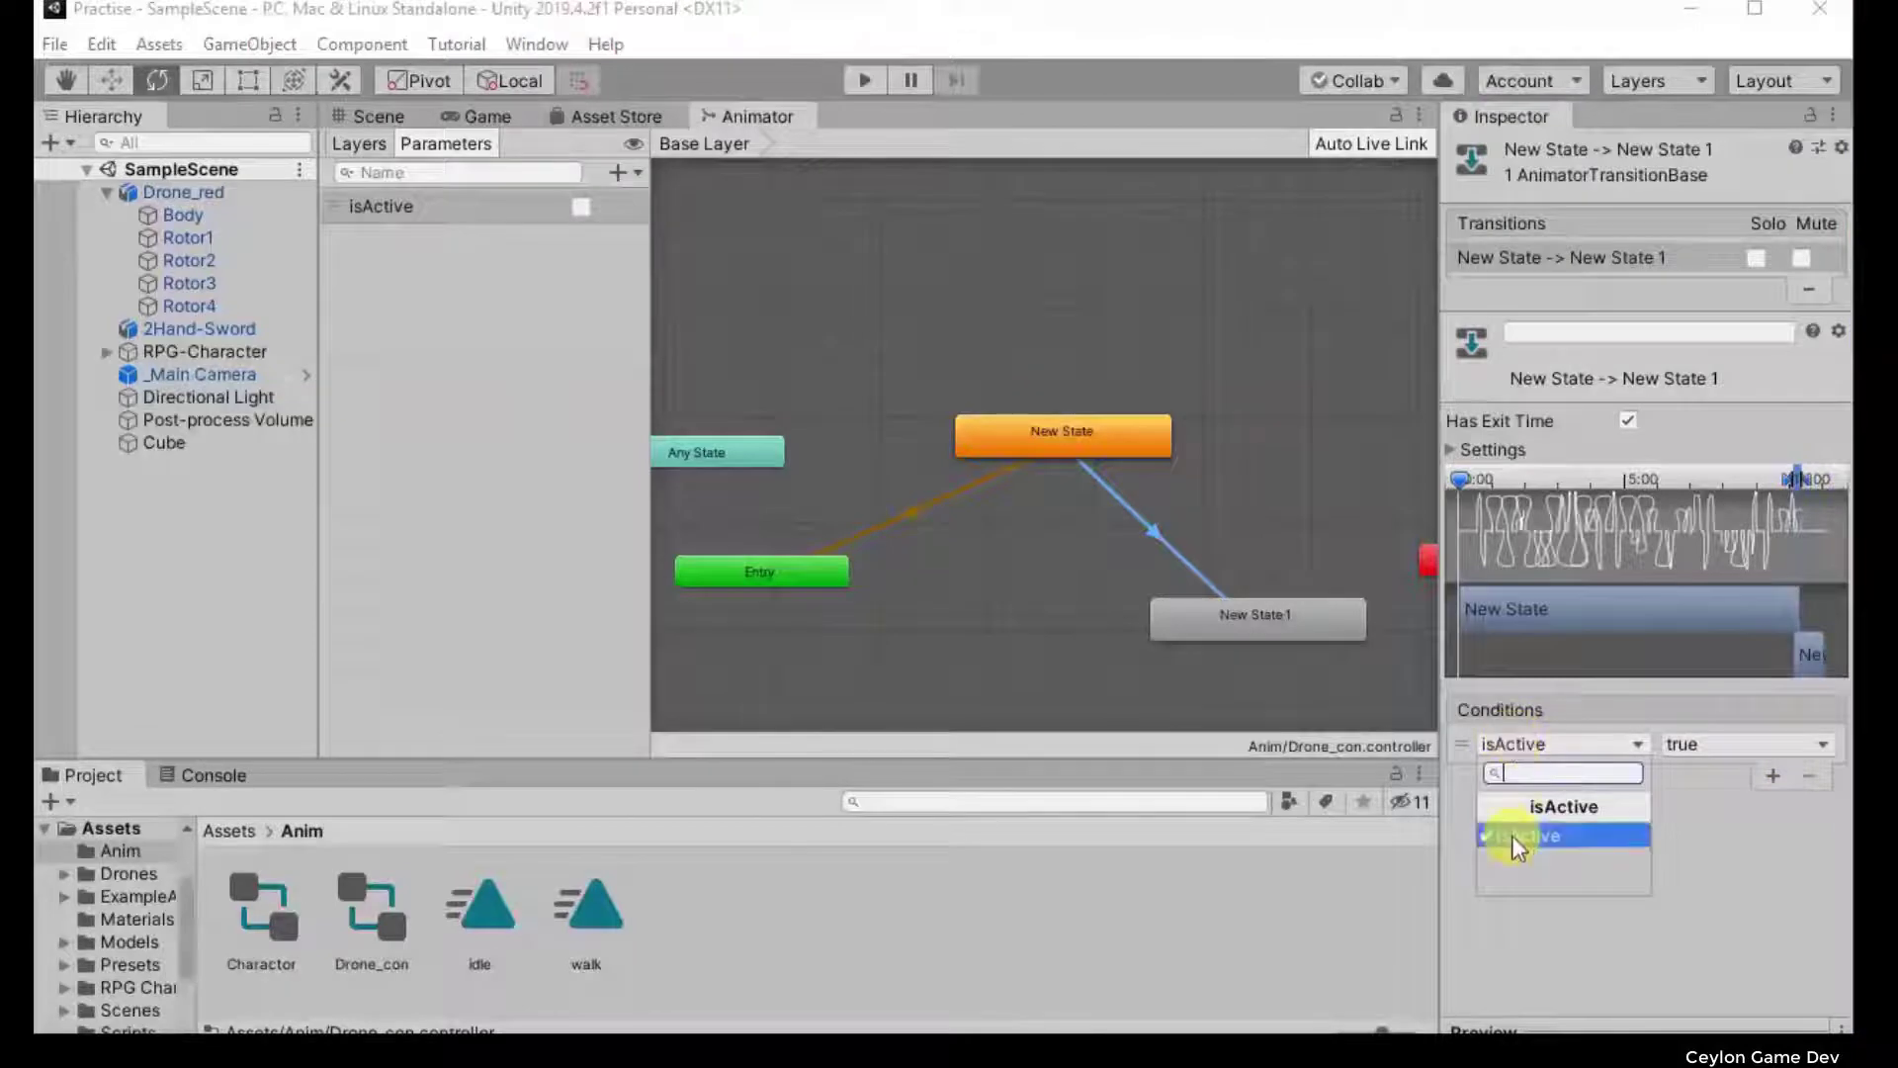
click(1514, 835)
click(1543, 747)
click(1568, 836)
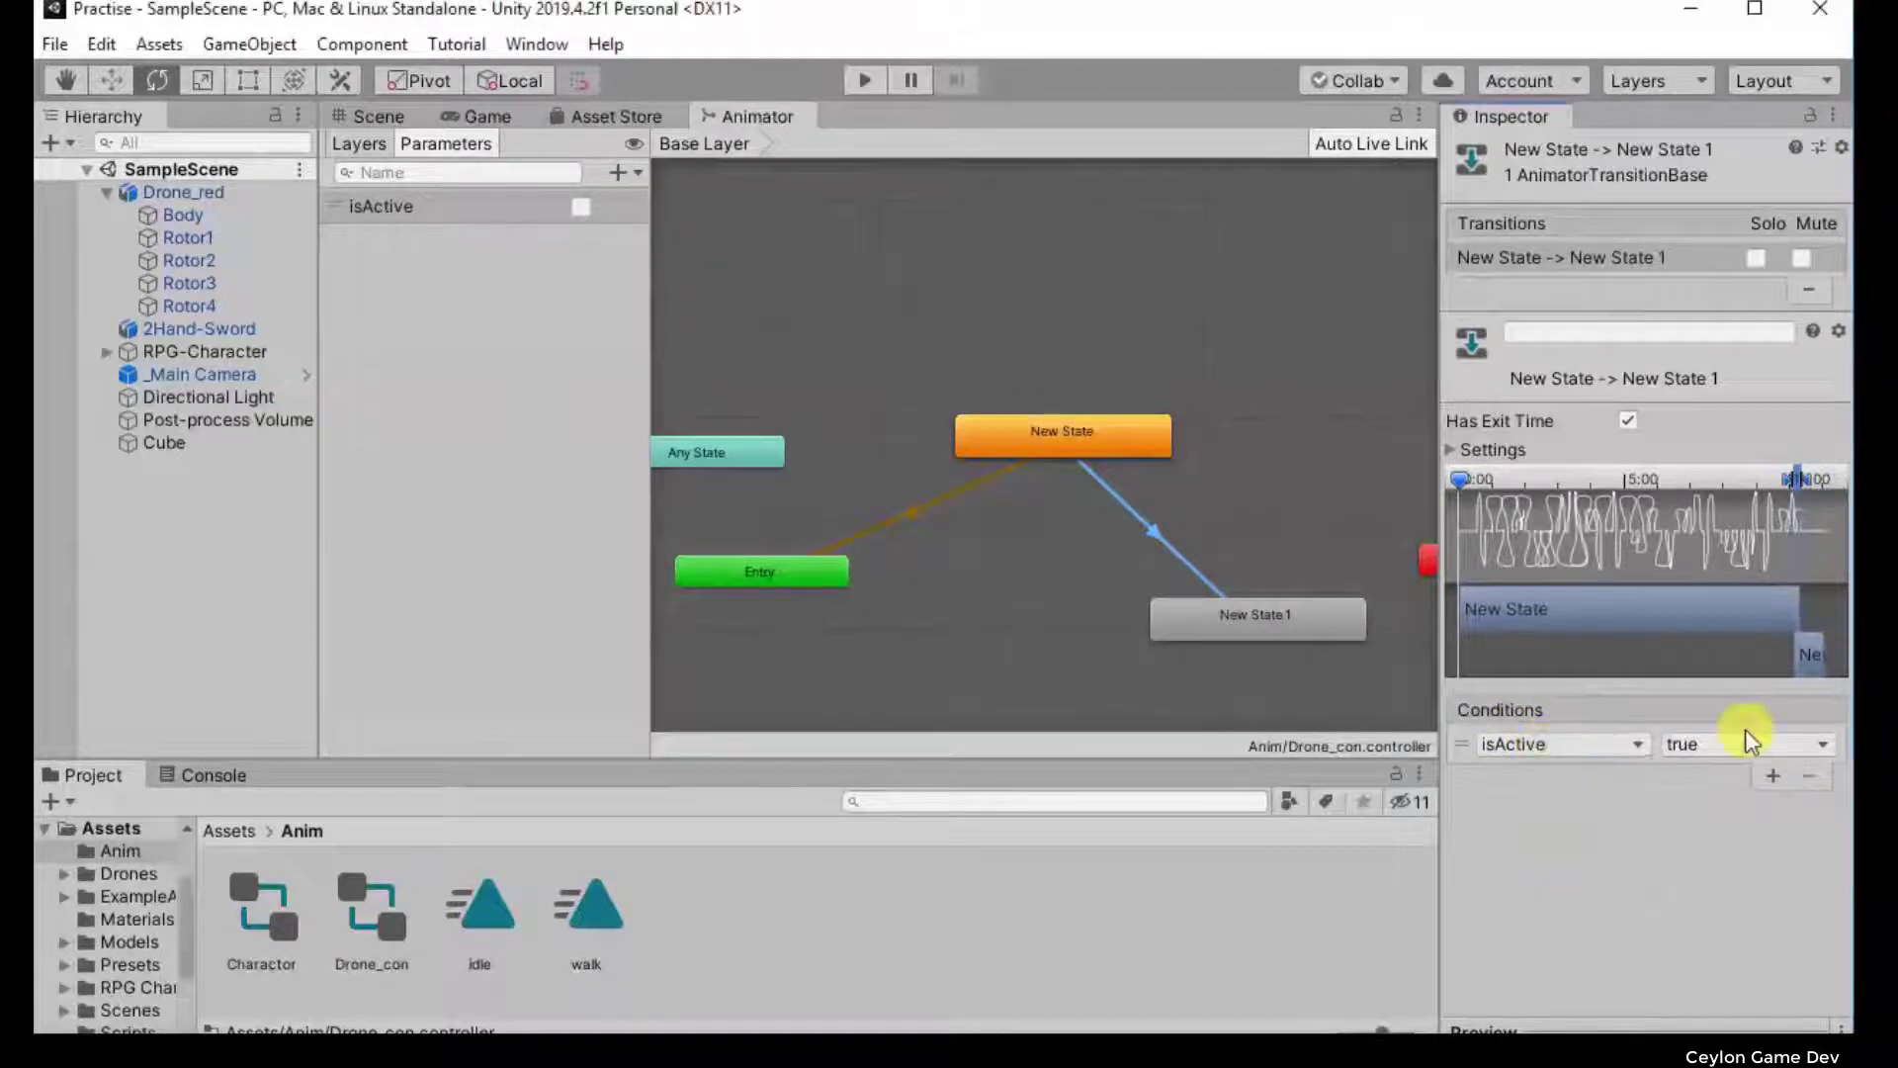
click(1695, 744)
click(1698, 773)
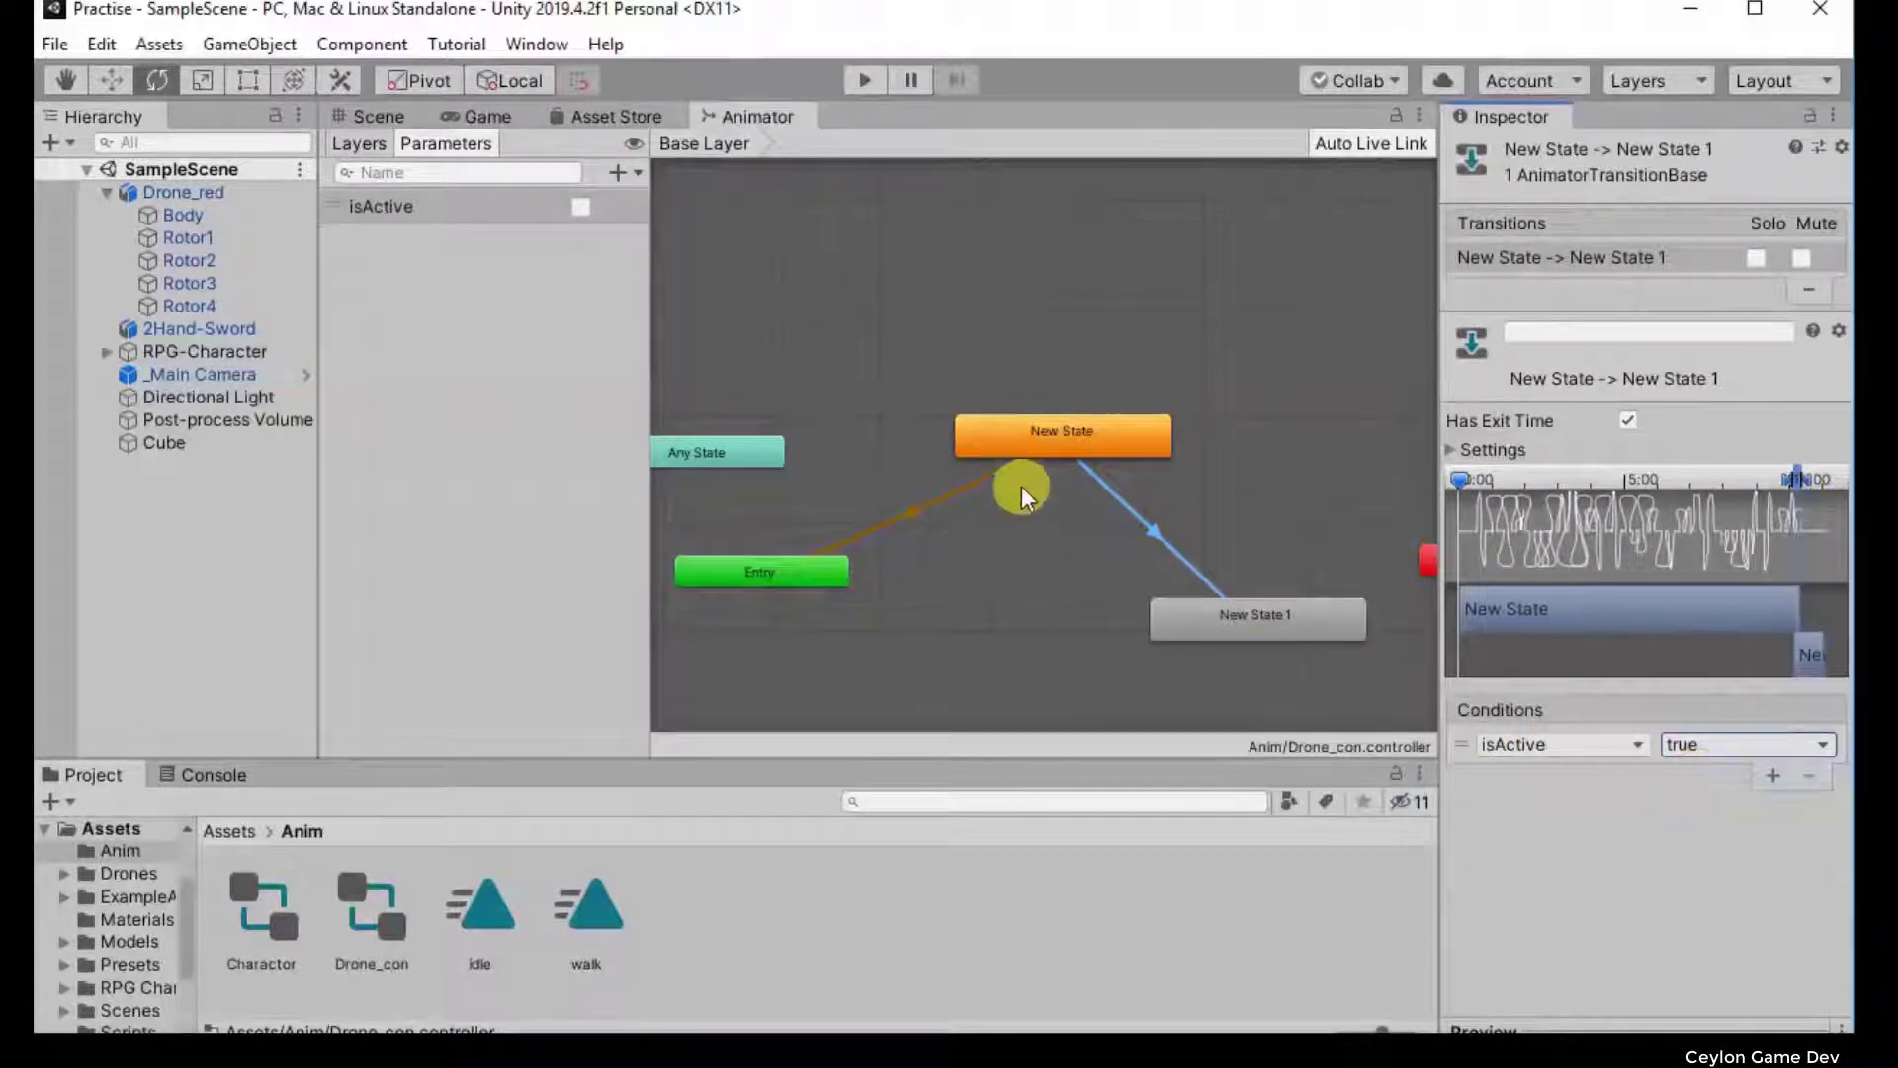
click(1021, 455)
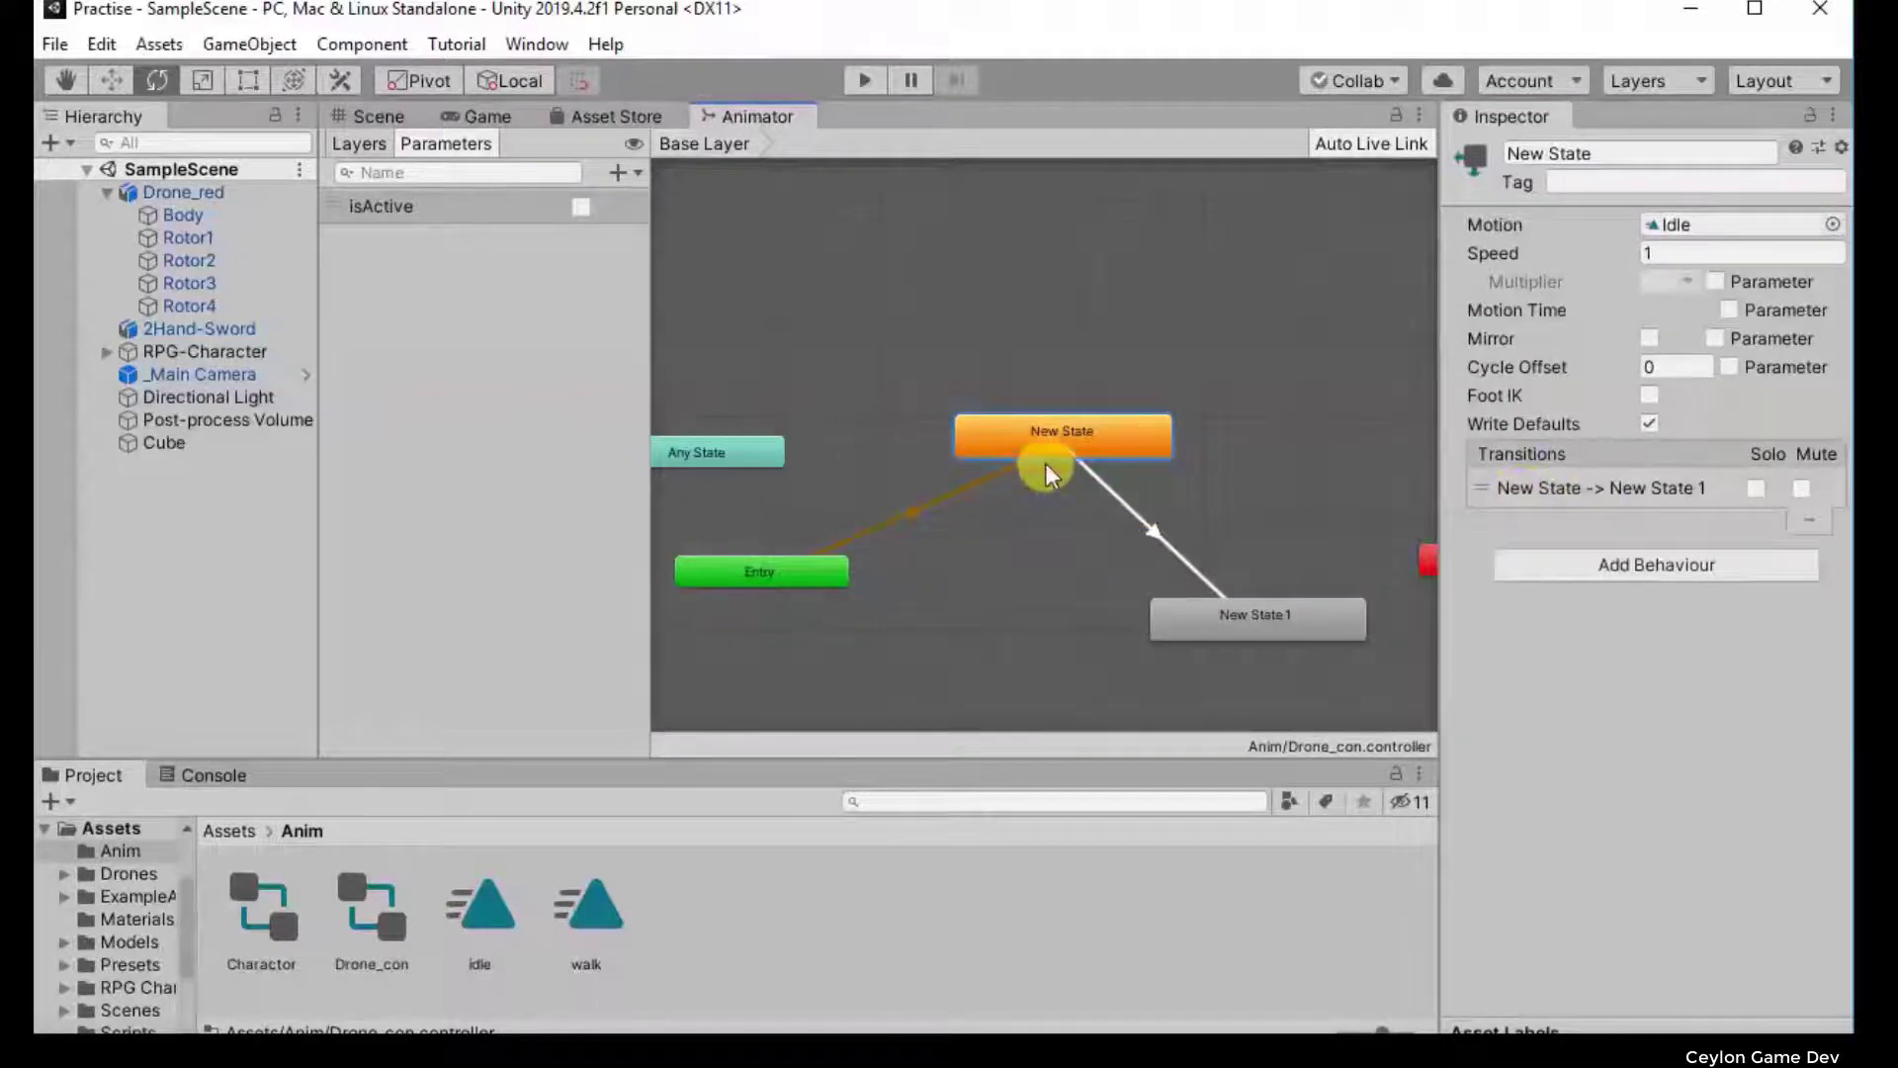
click(1092, 476)
click(1253, 609)
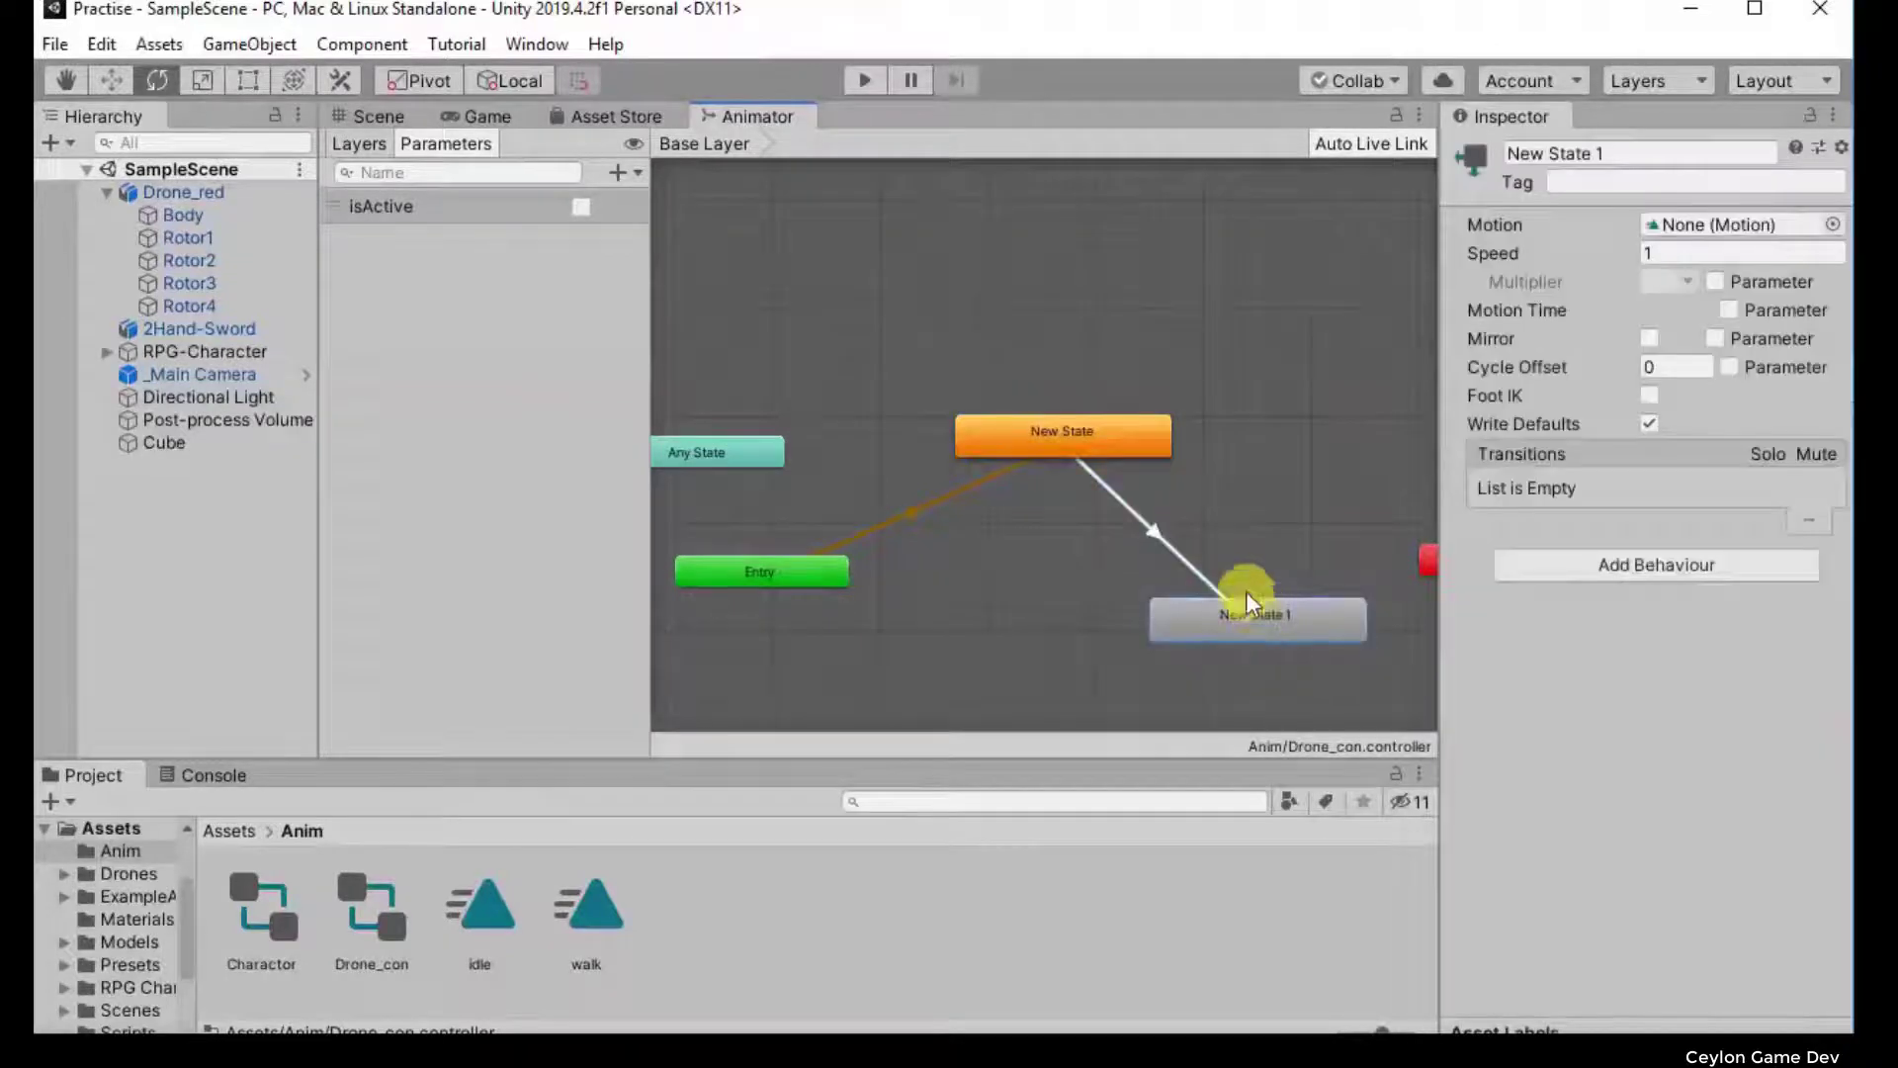
click(1022, 424)
click(776, 563)
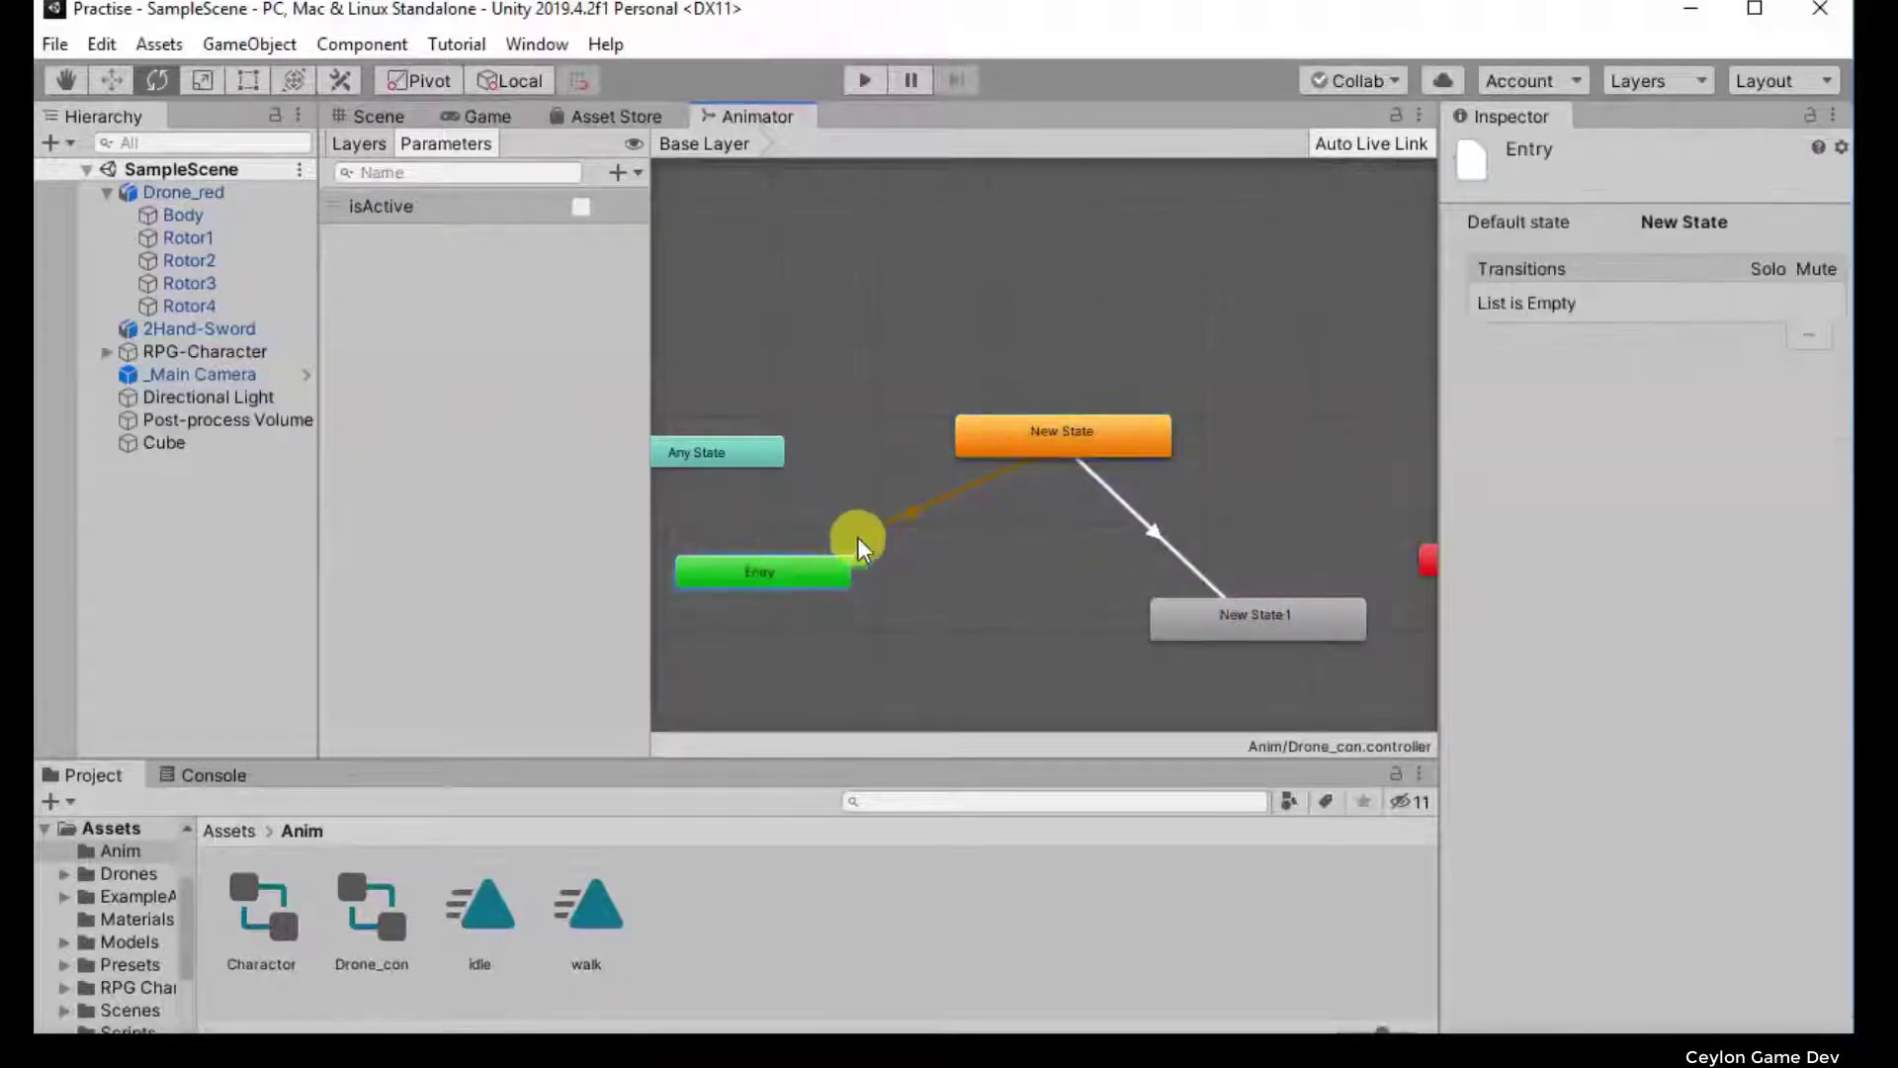
click(1054, 438)
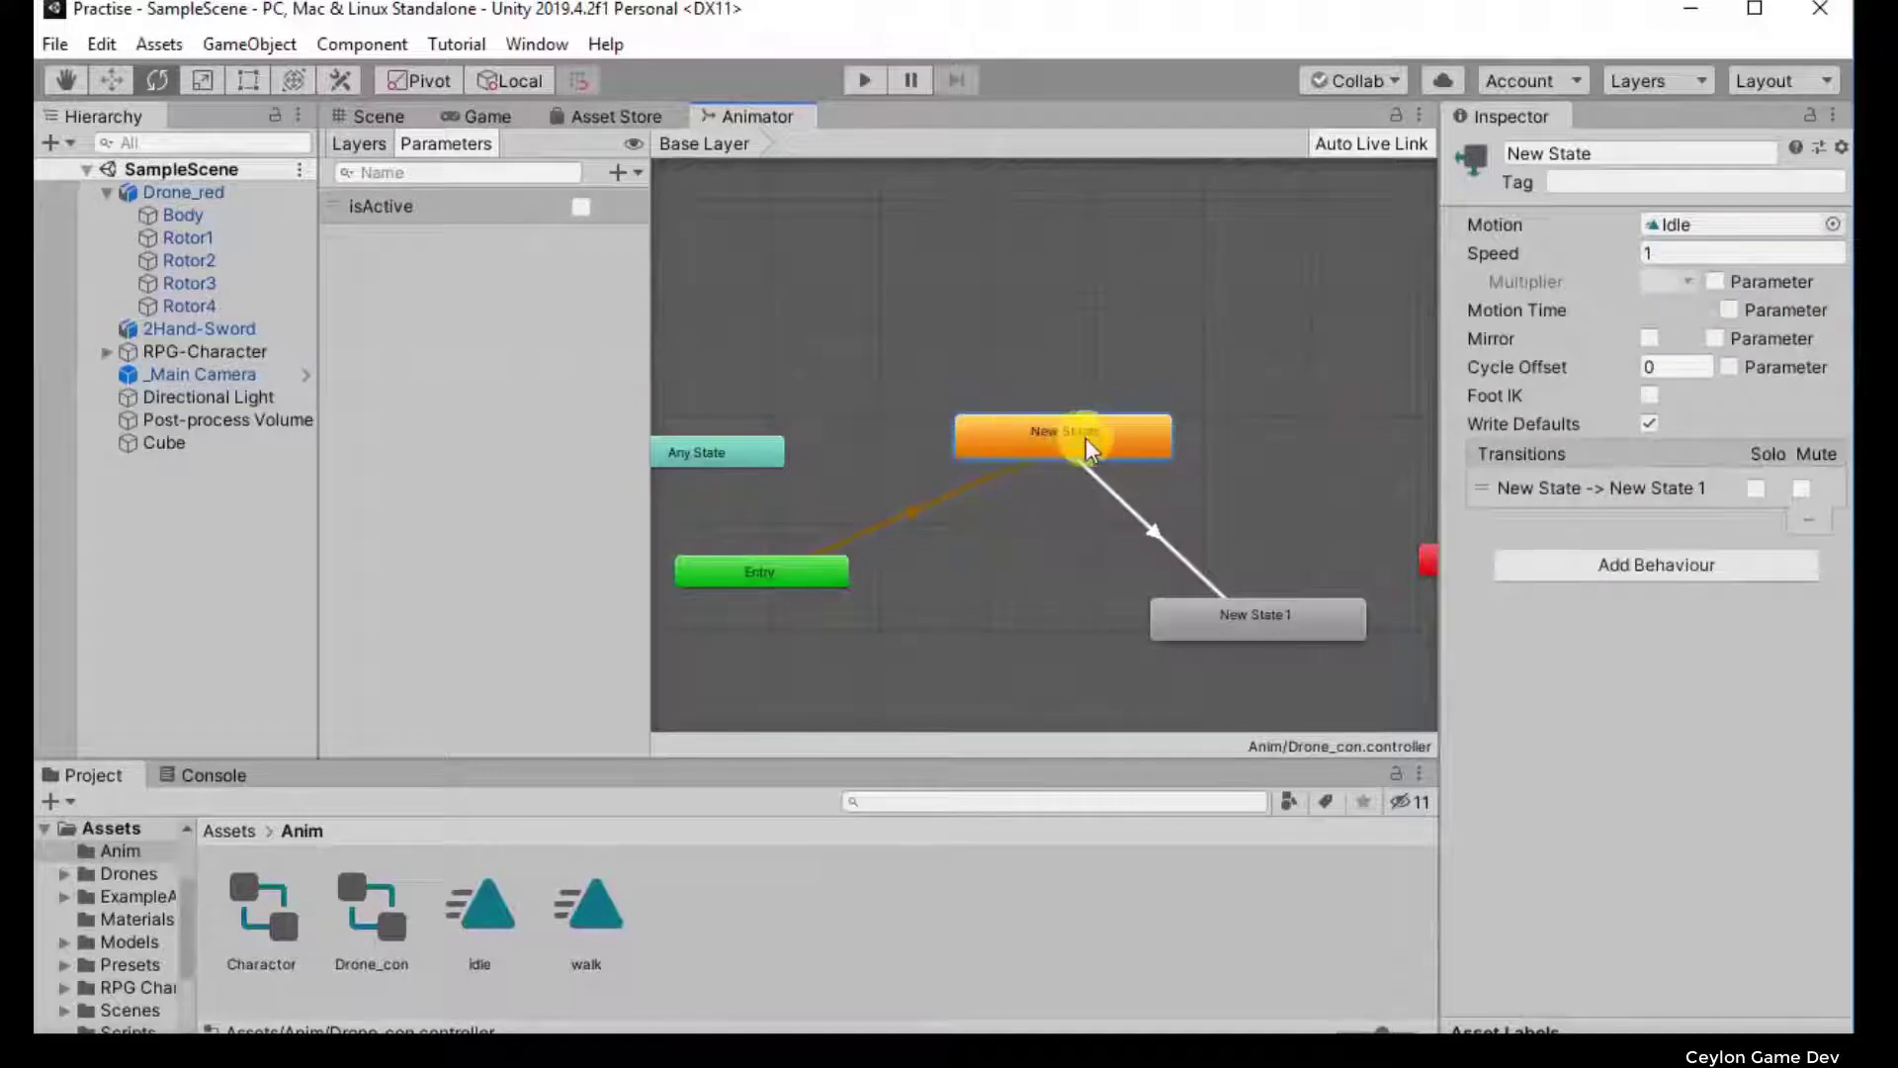
click(1102, 483)
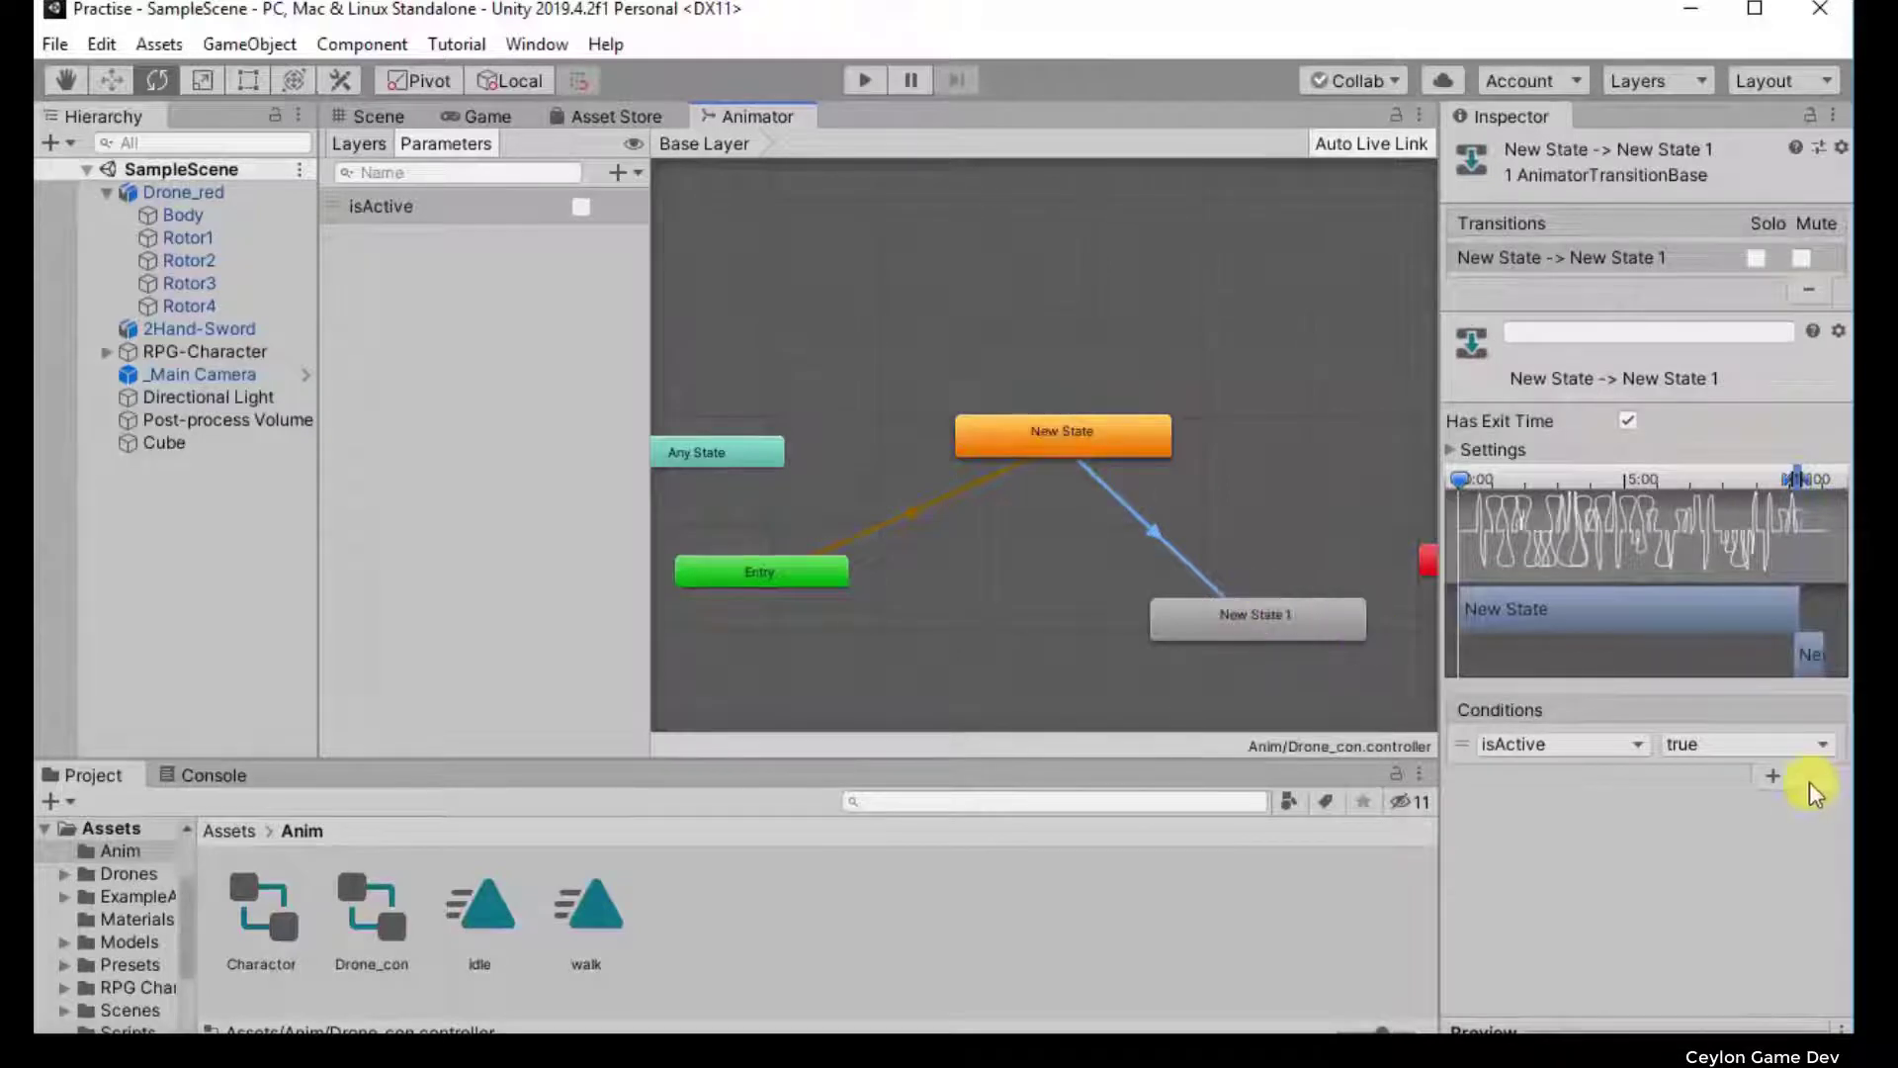
click(1583, 743)
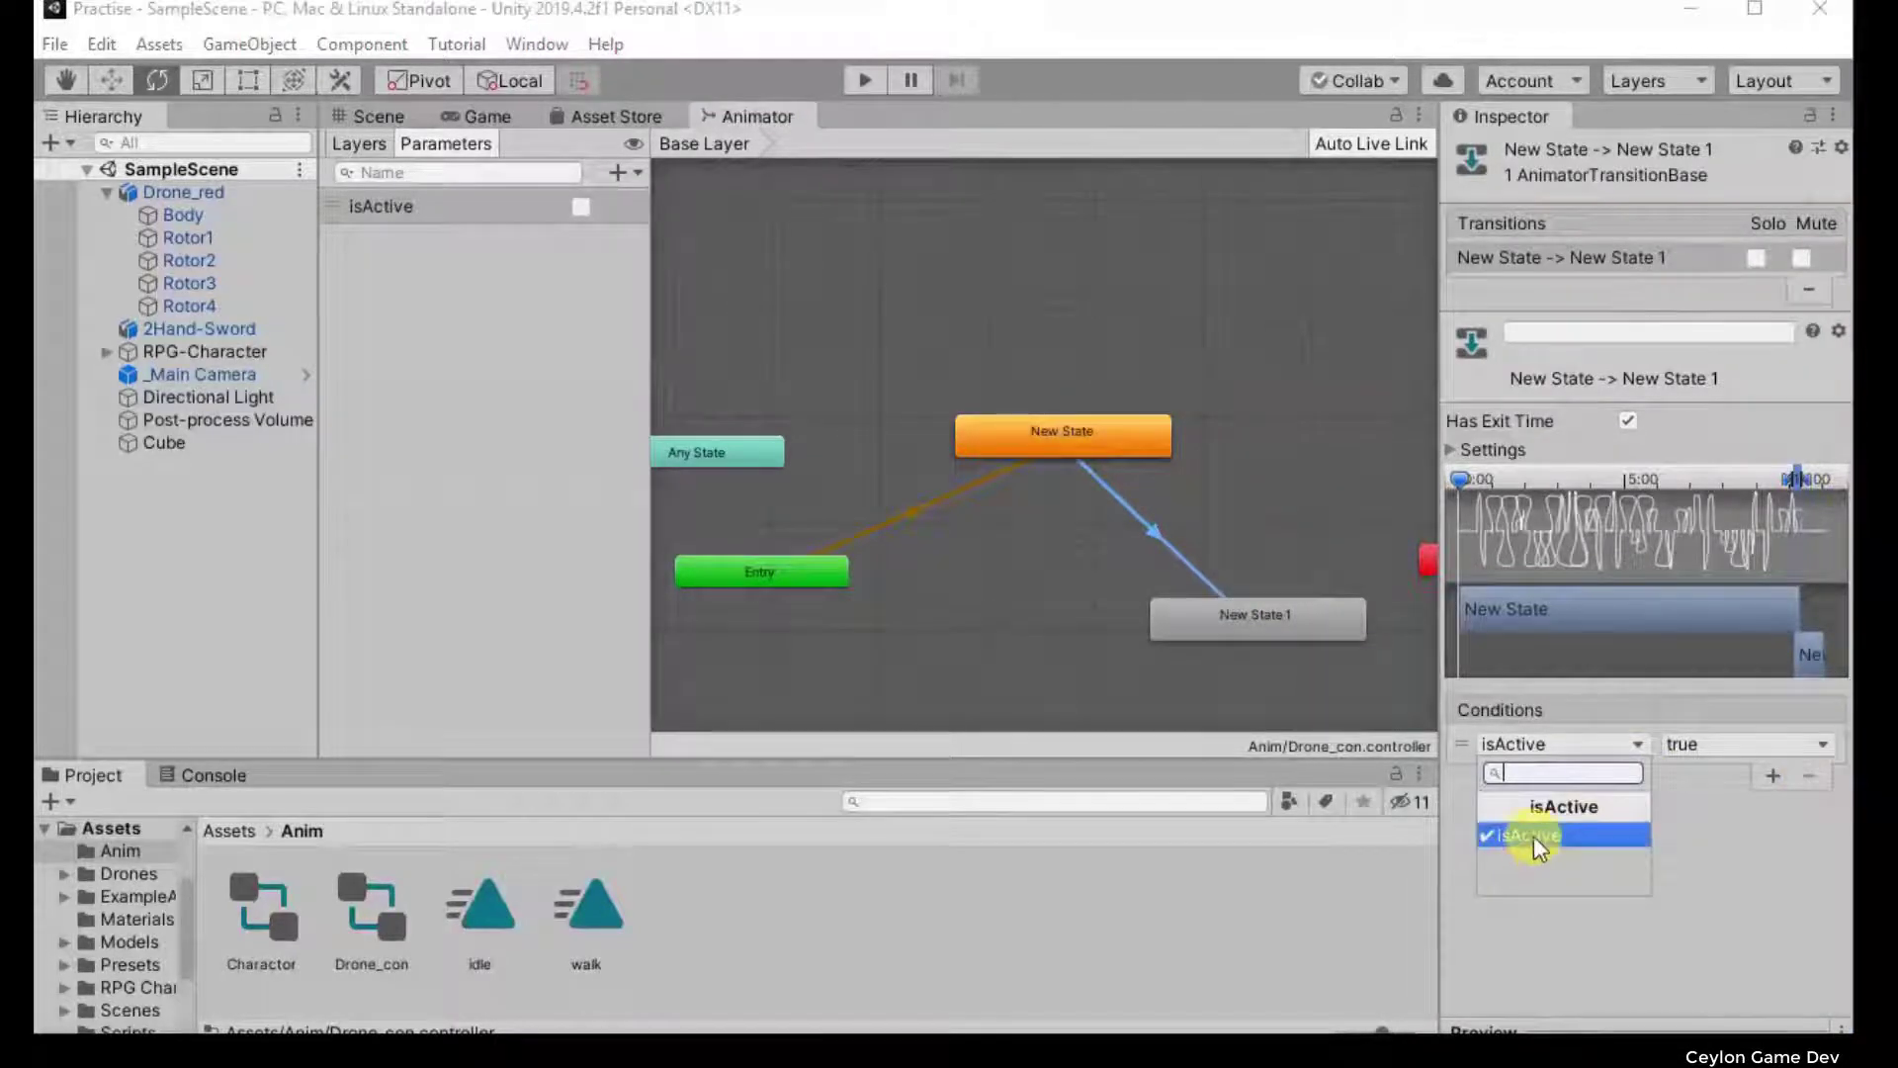
click(1533, 836)
click(1550, 742)
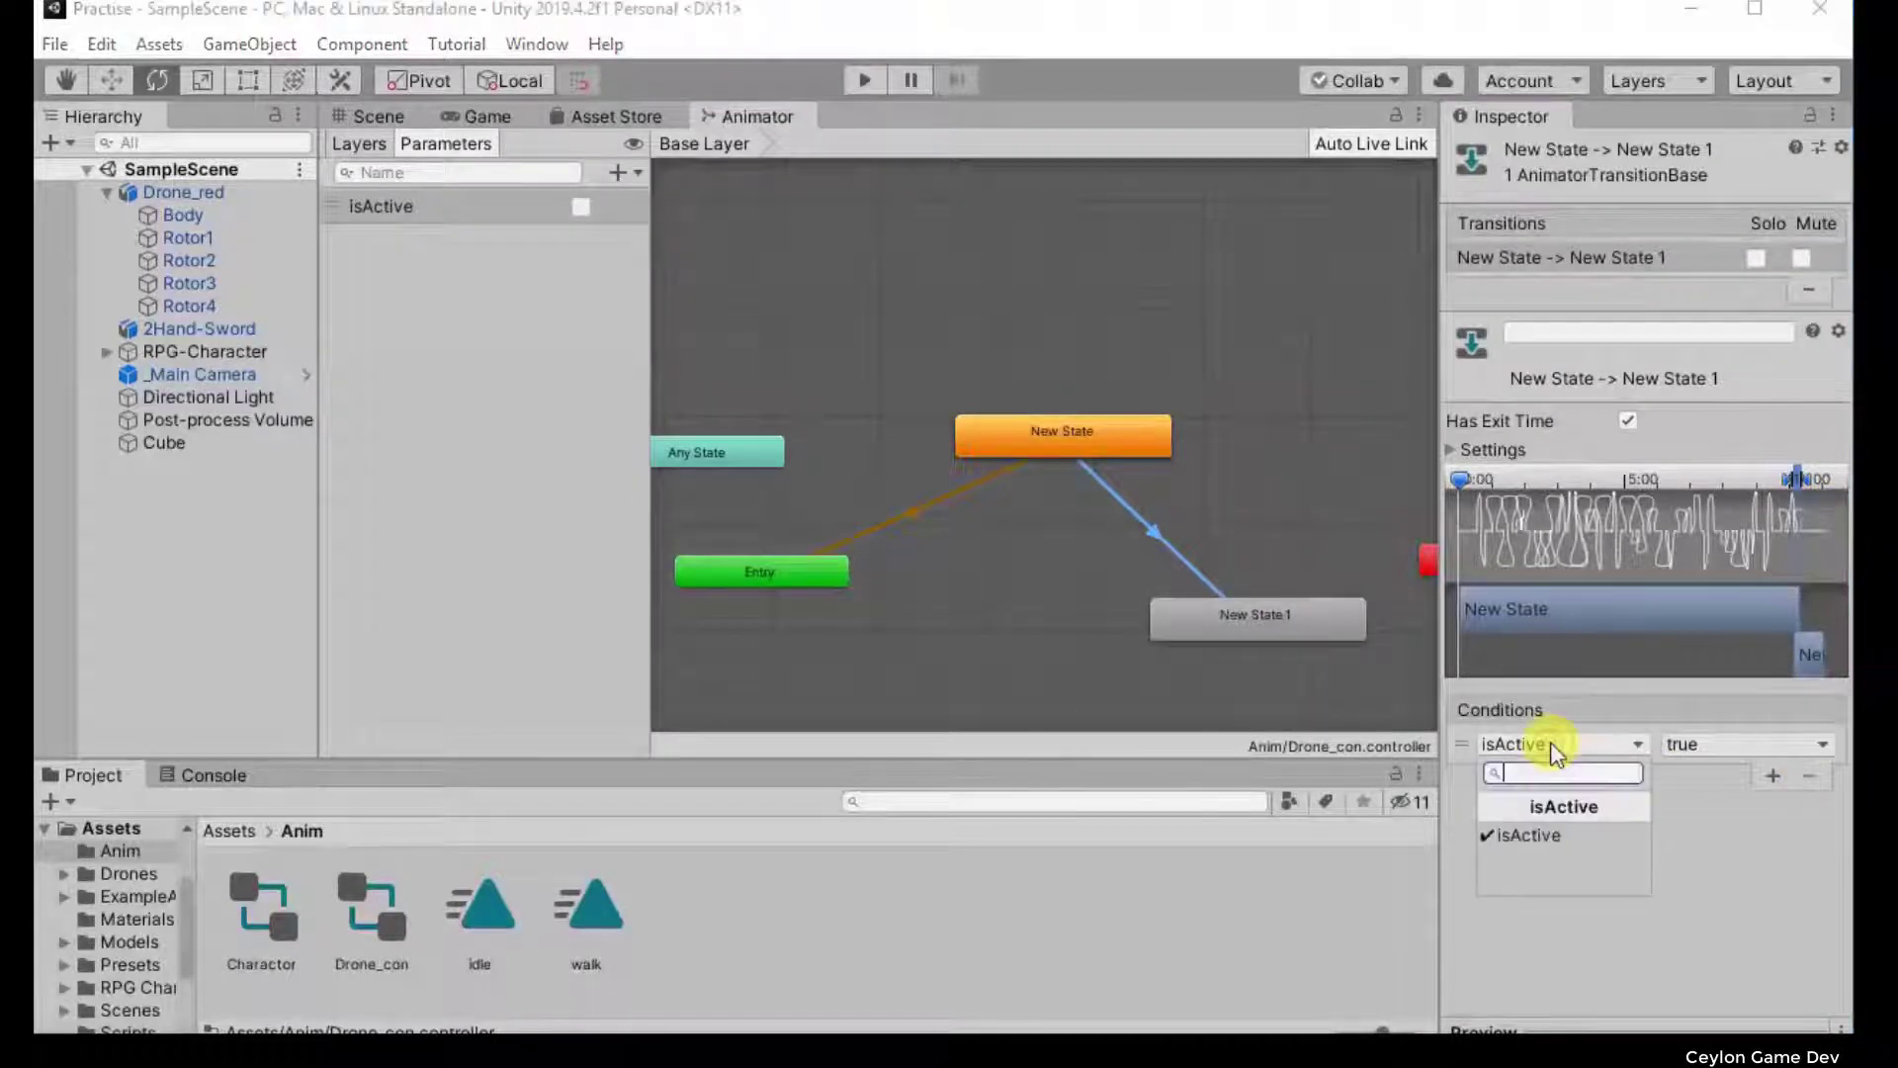
click(1520, 840)
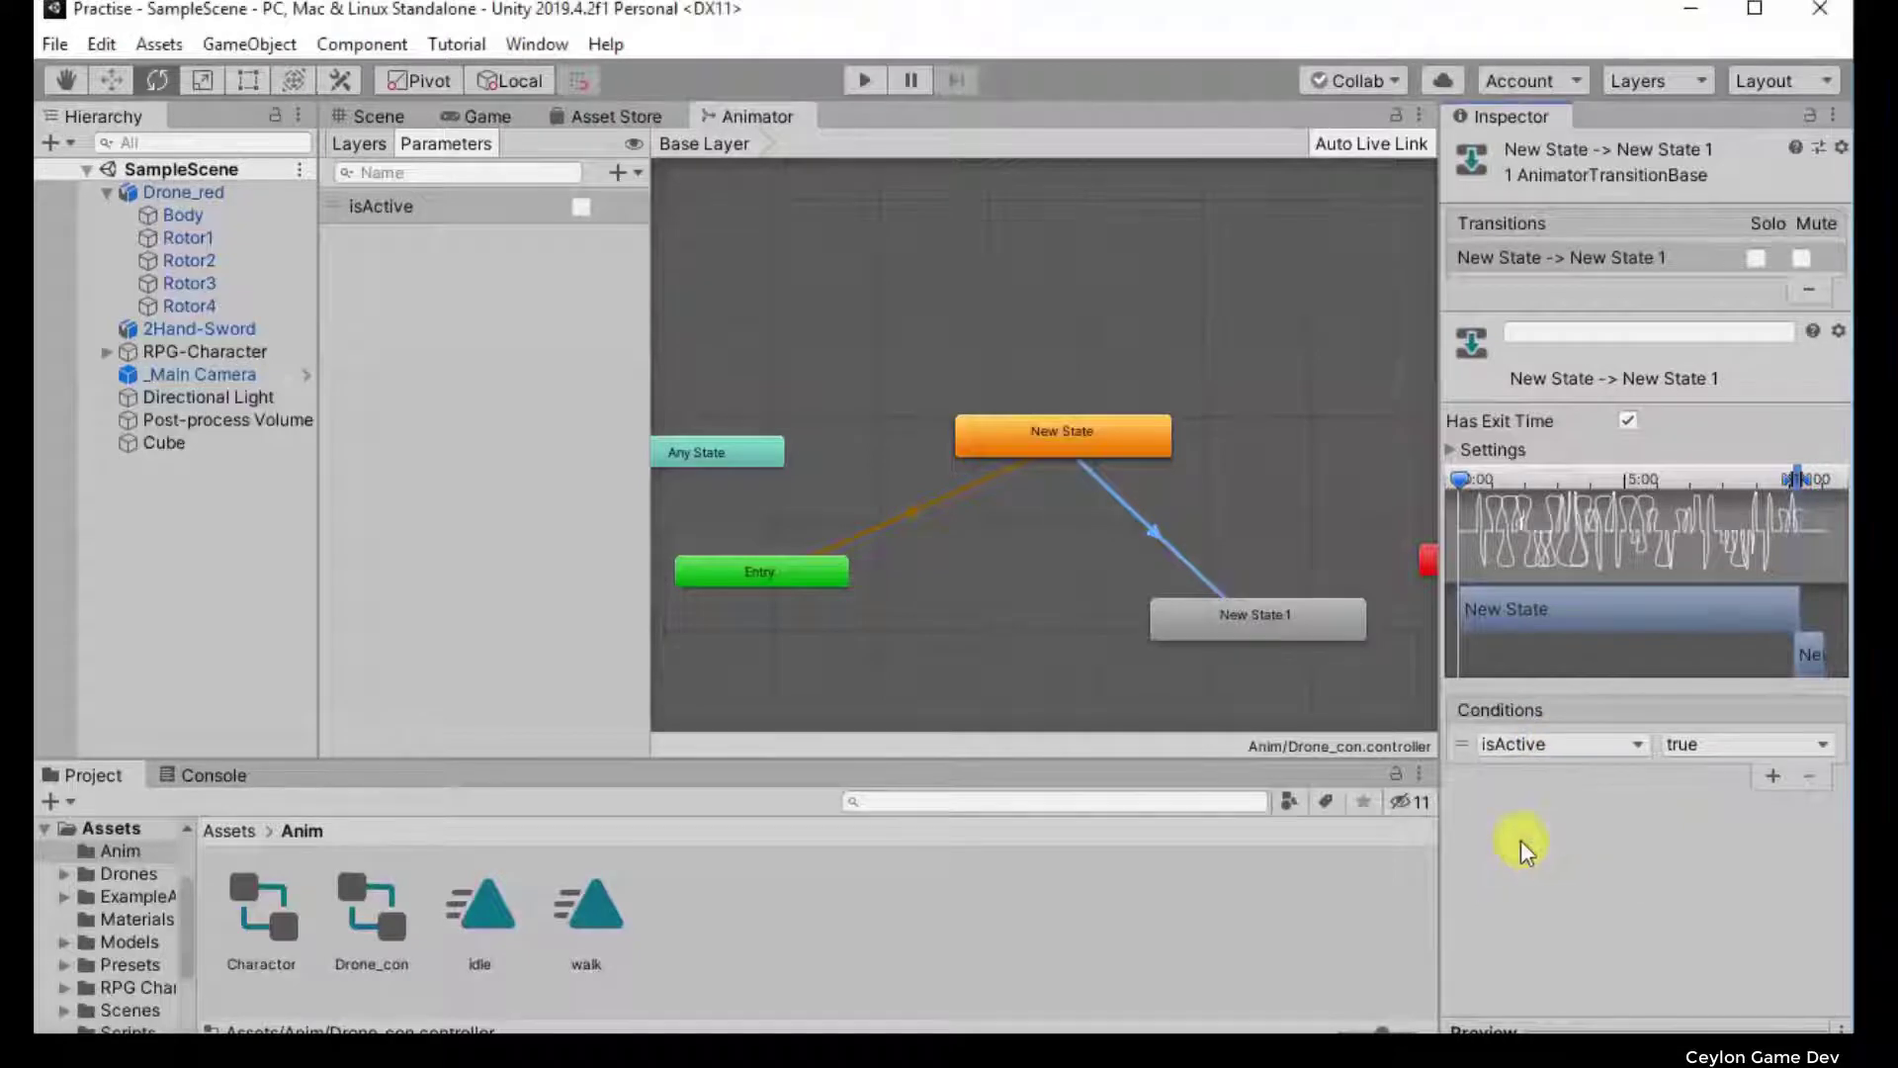
click(1556, 741)
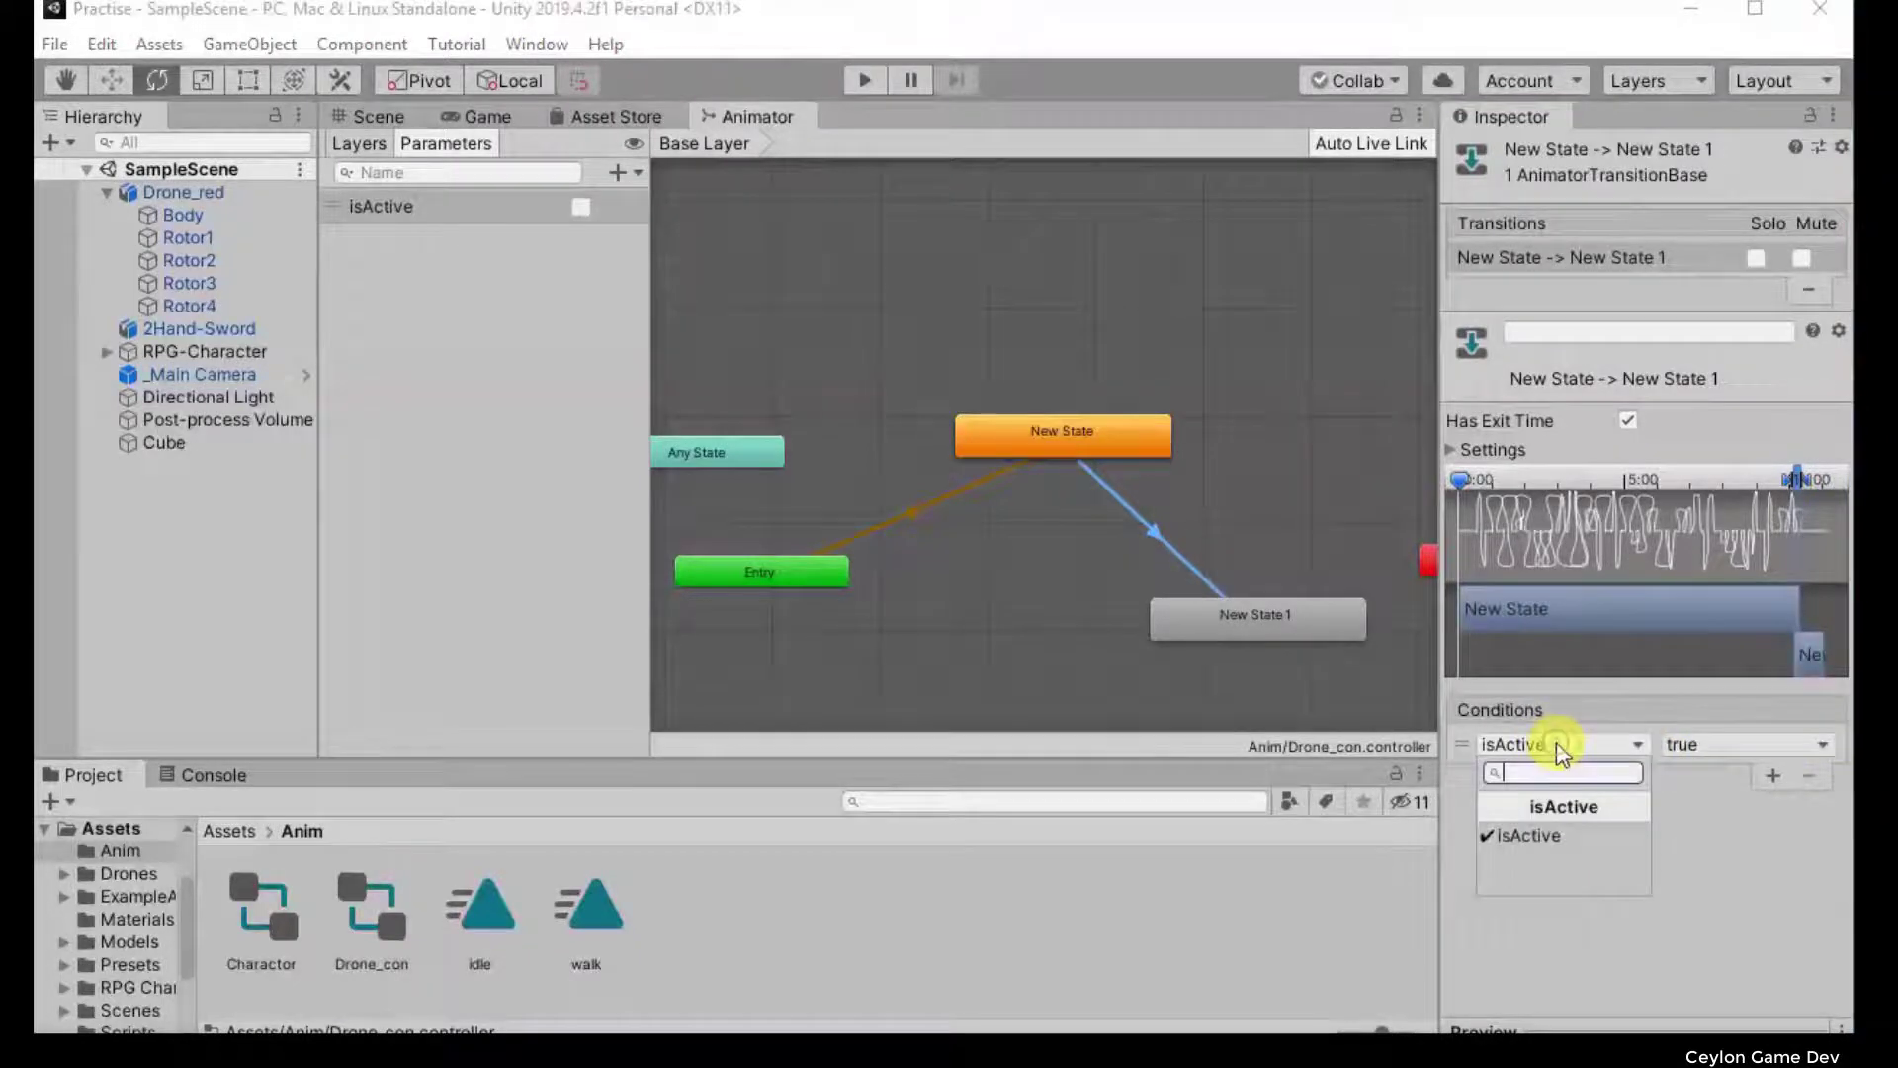
click(1553, 832)
click(1236, 614)
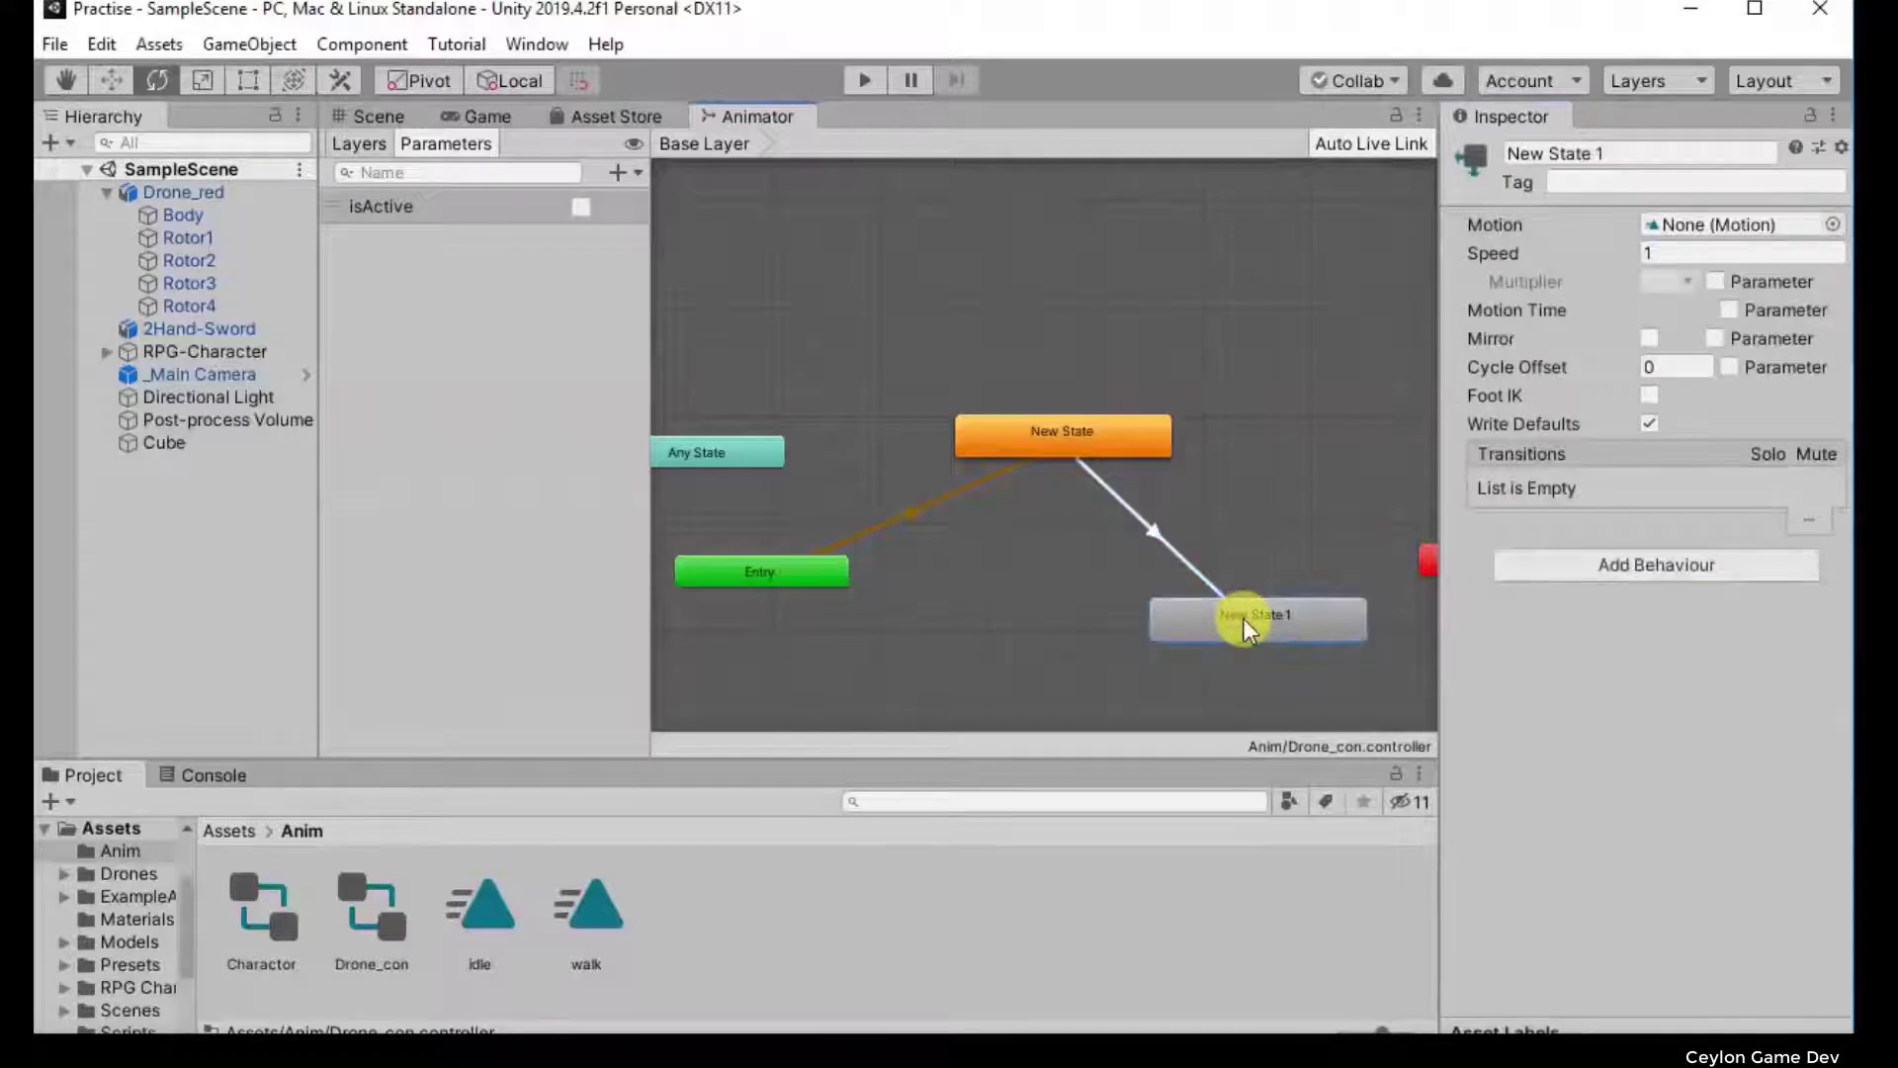
click(1002, 434)
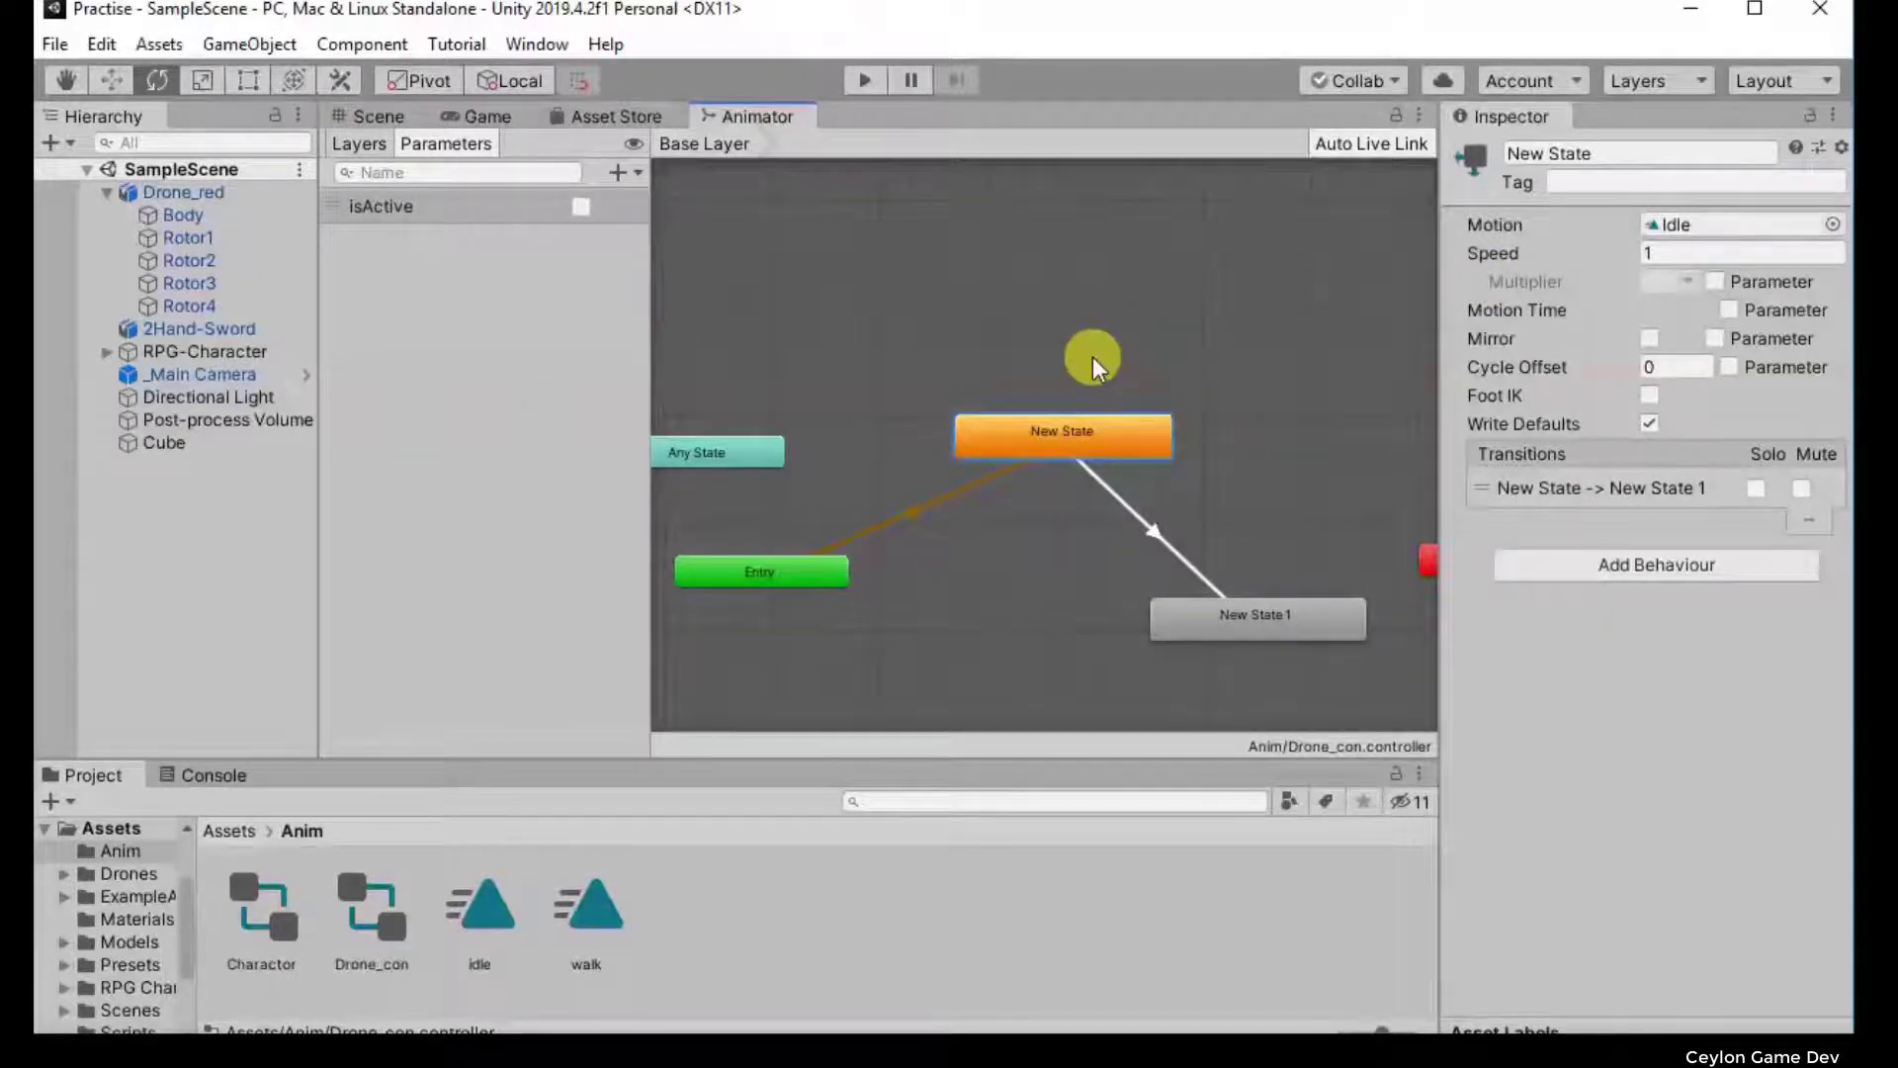
Step: Keep the New State to New State 1 transition's isActive condition at true
click(1216, 618)
click(1075, 463)
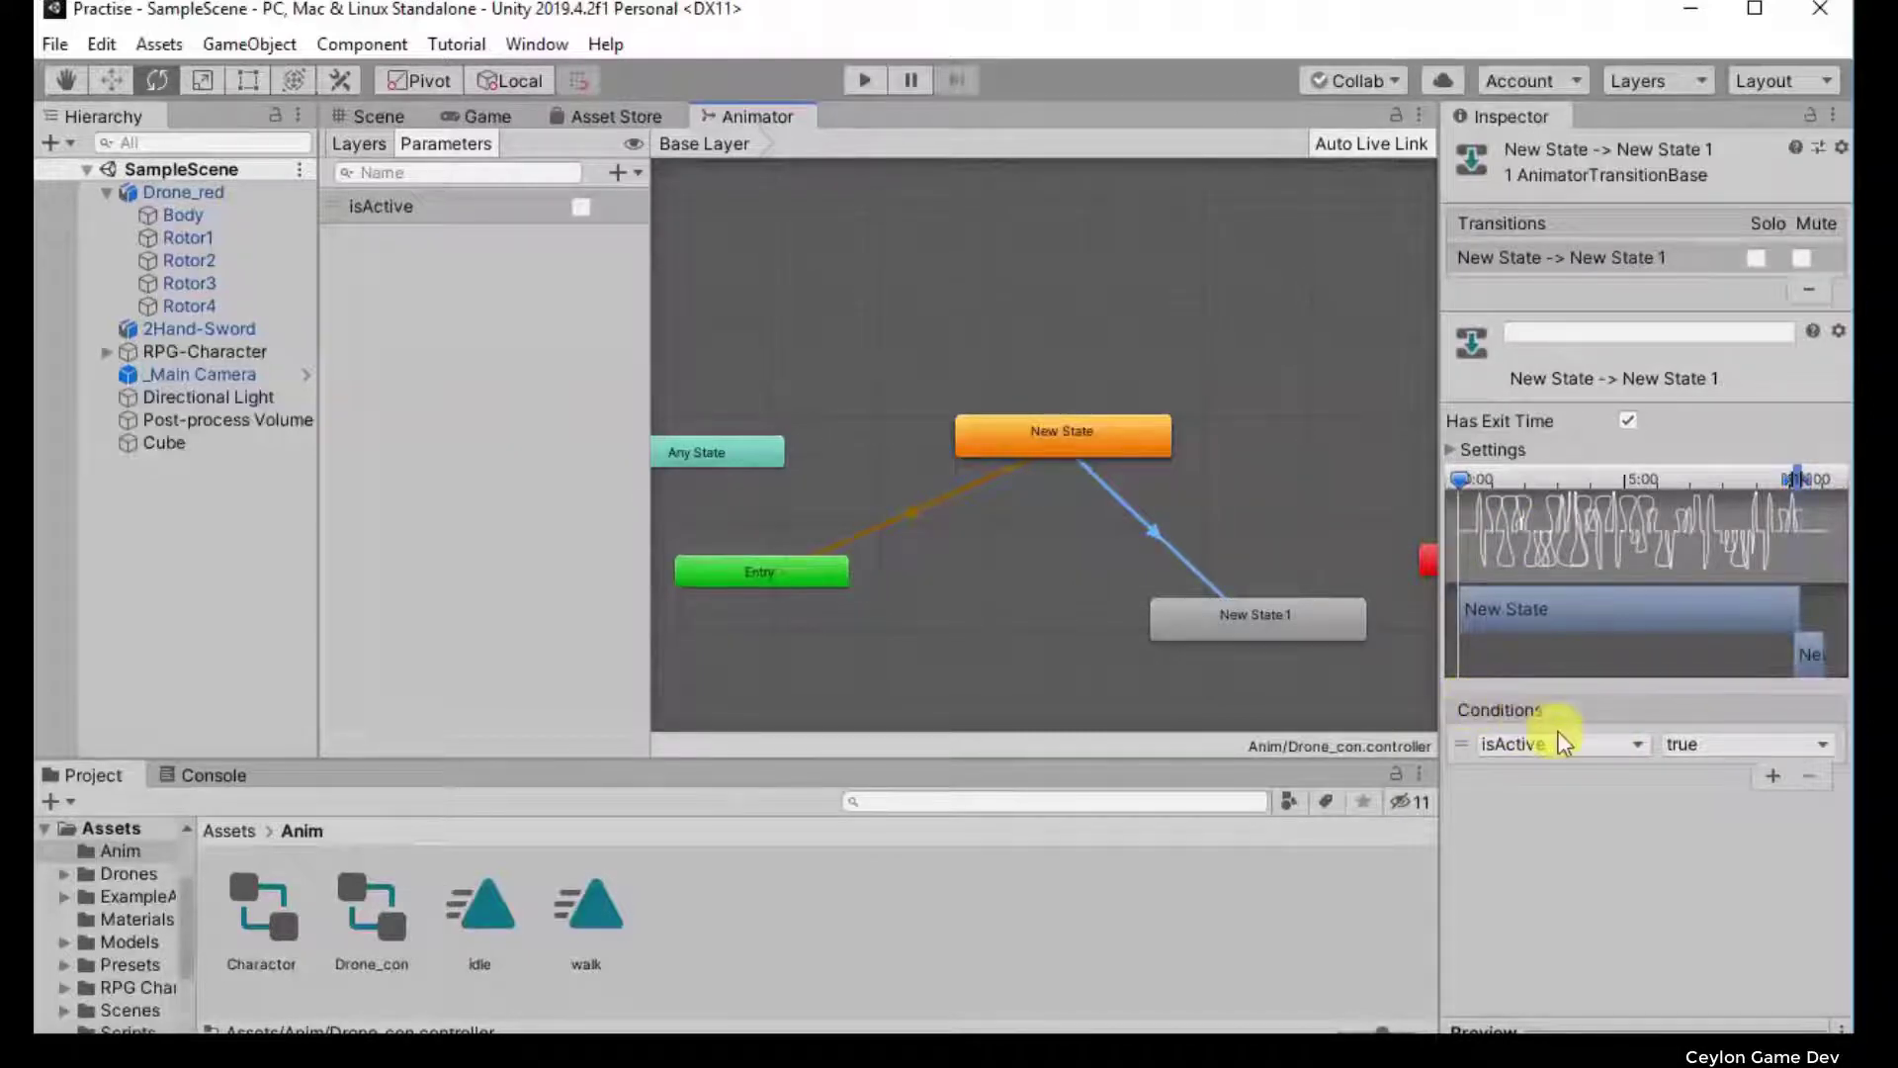
click(1580, 738)
click(1705, 743)
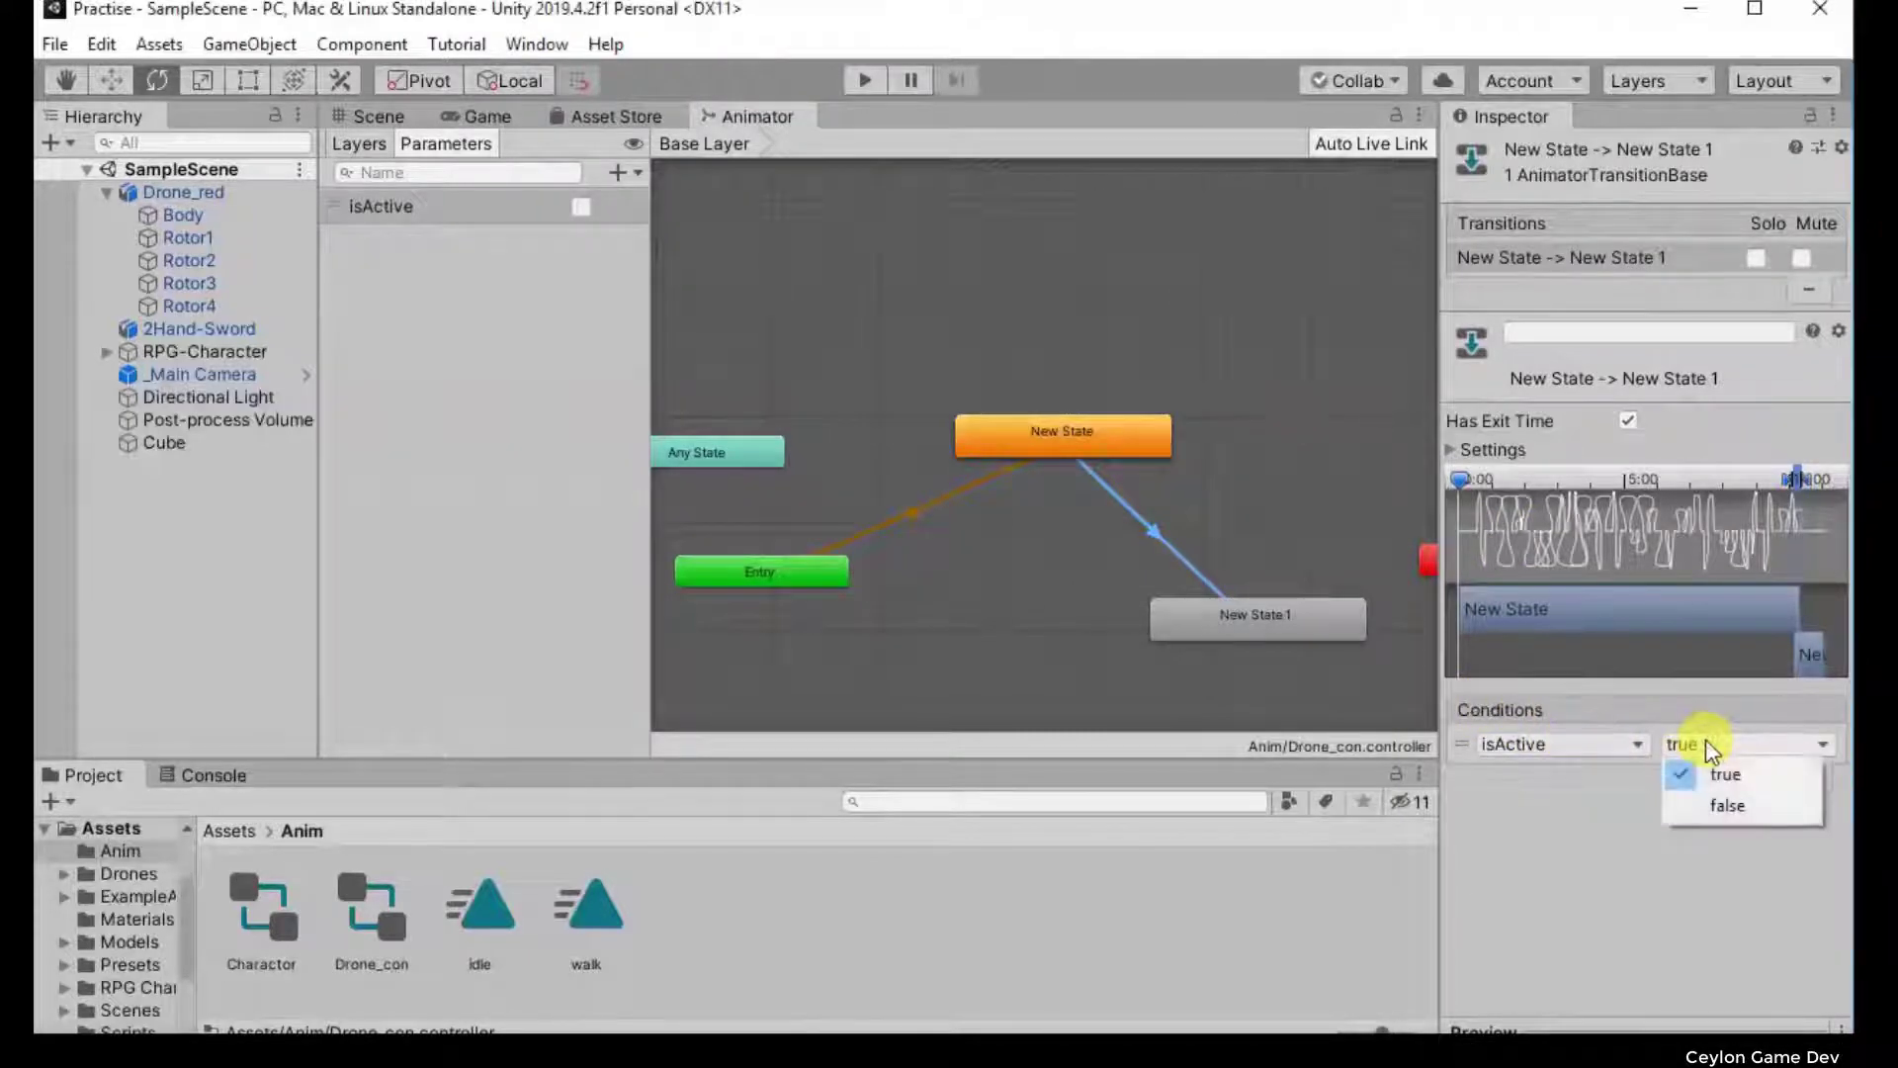
click(1728, 805)
click(1720, 742)
click(1726, 805)
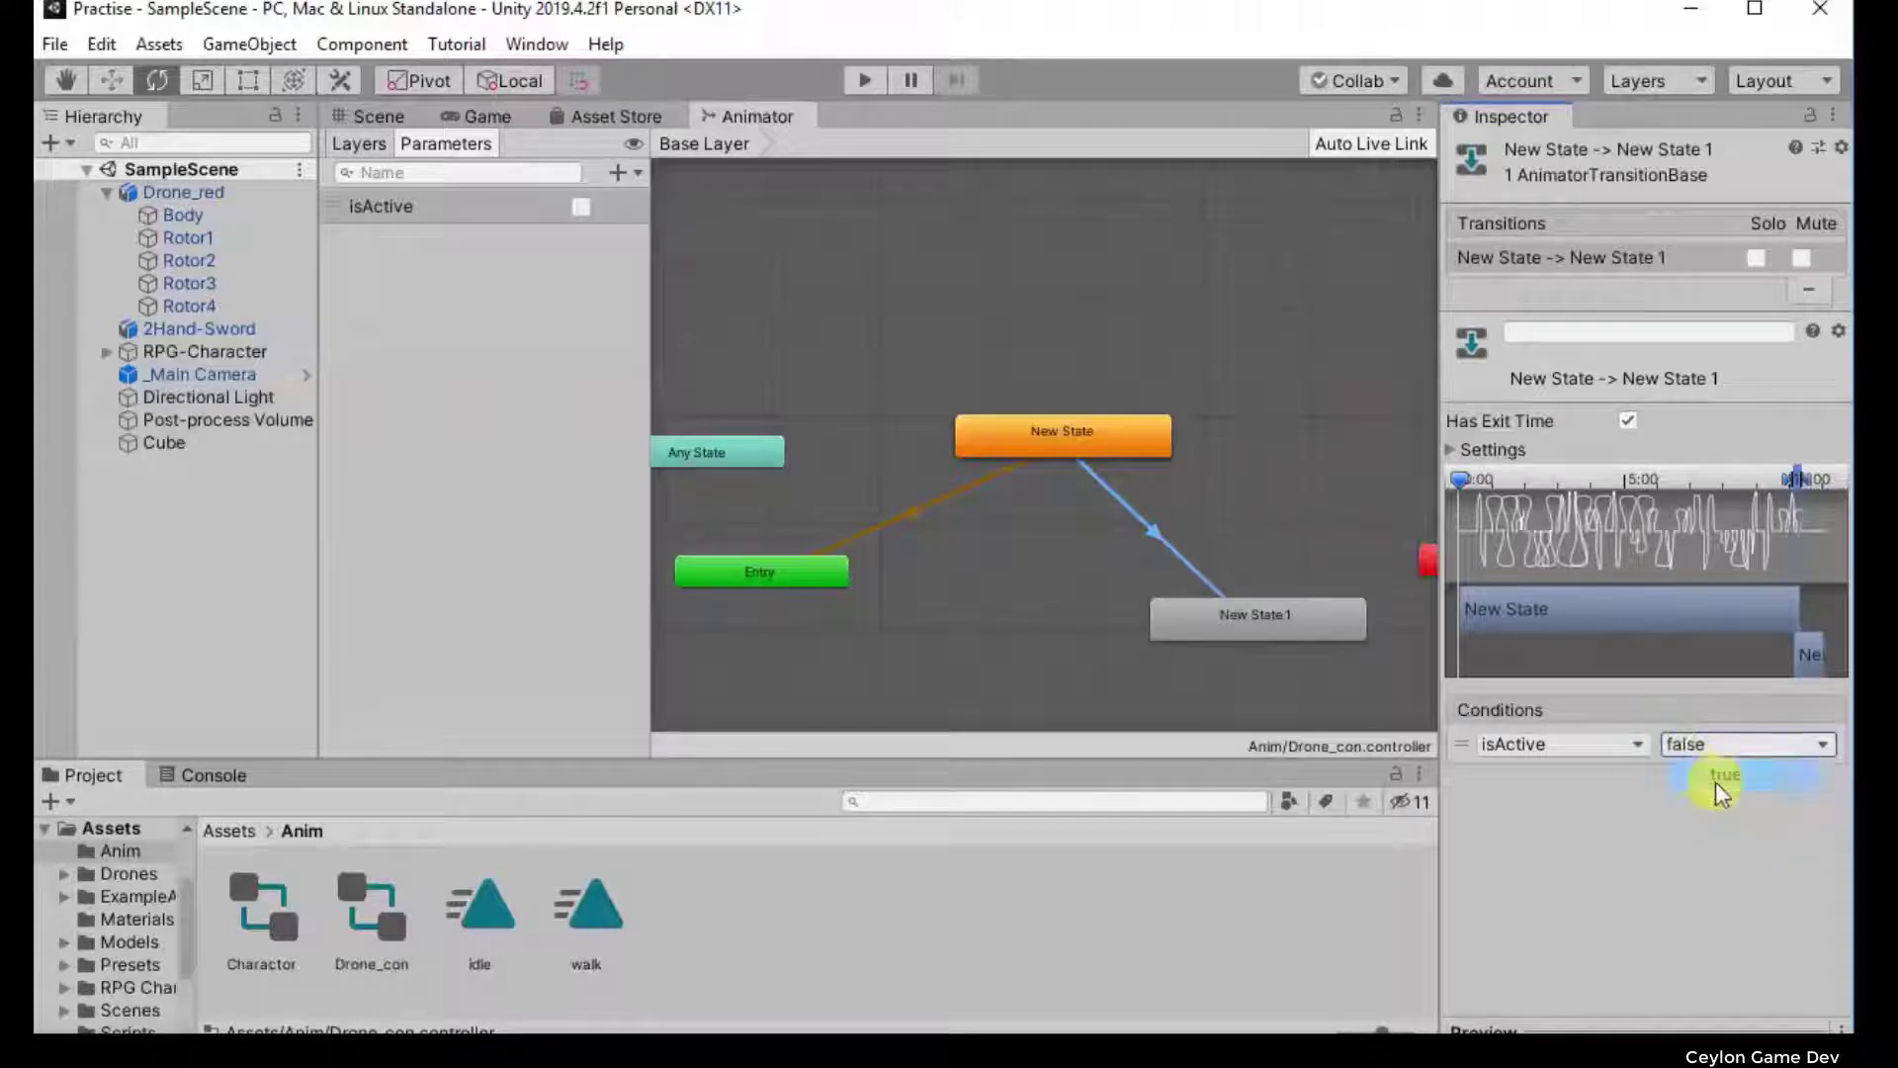
click(1720, 746)
click(1720, 775)
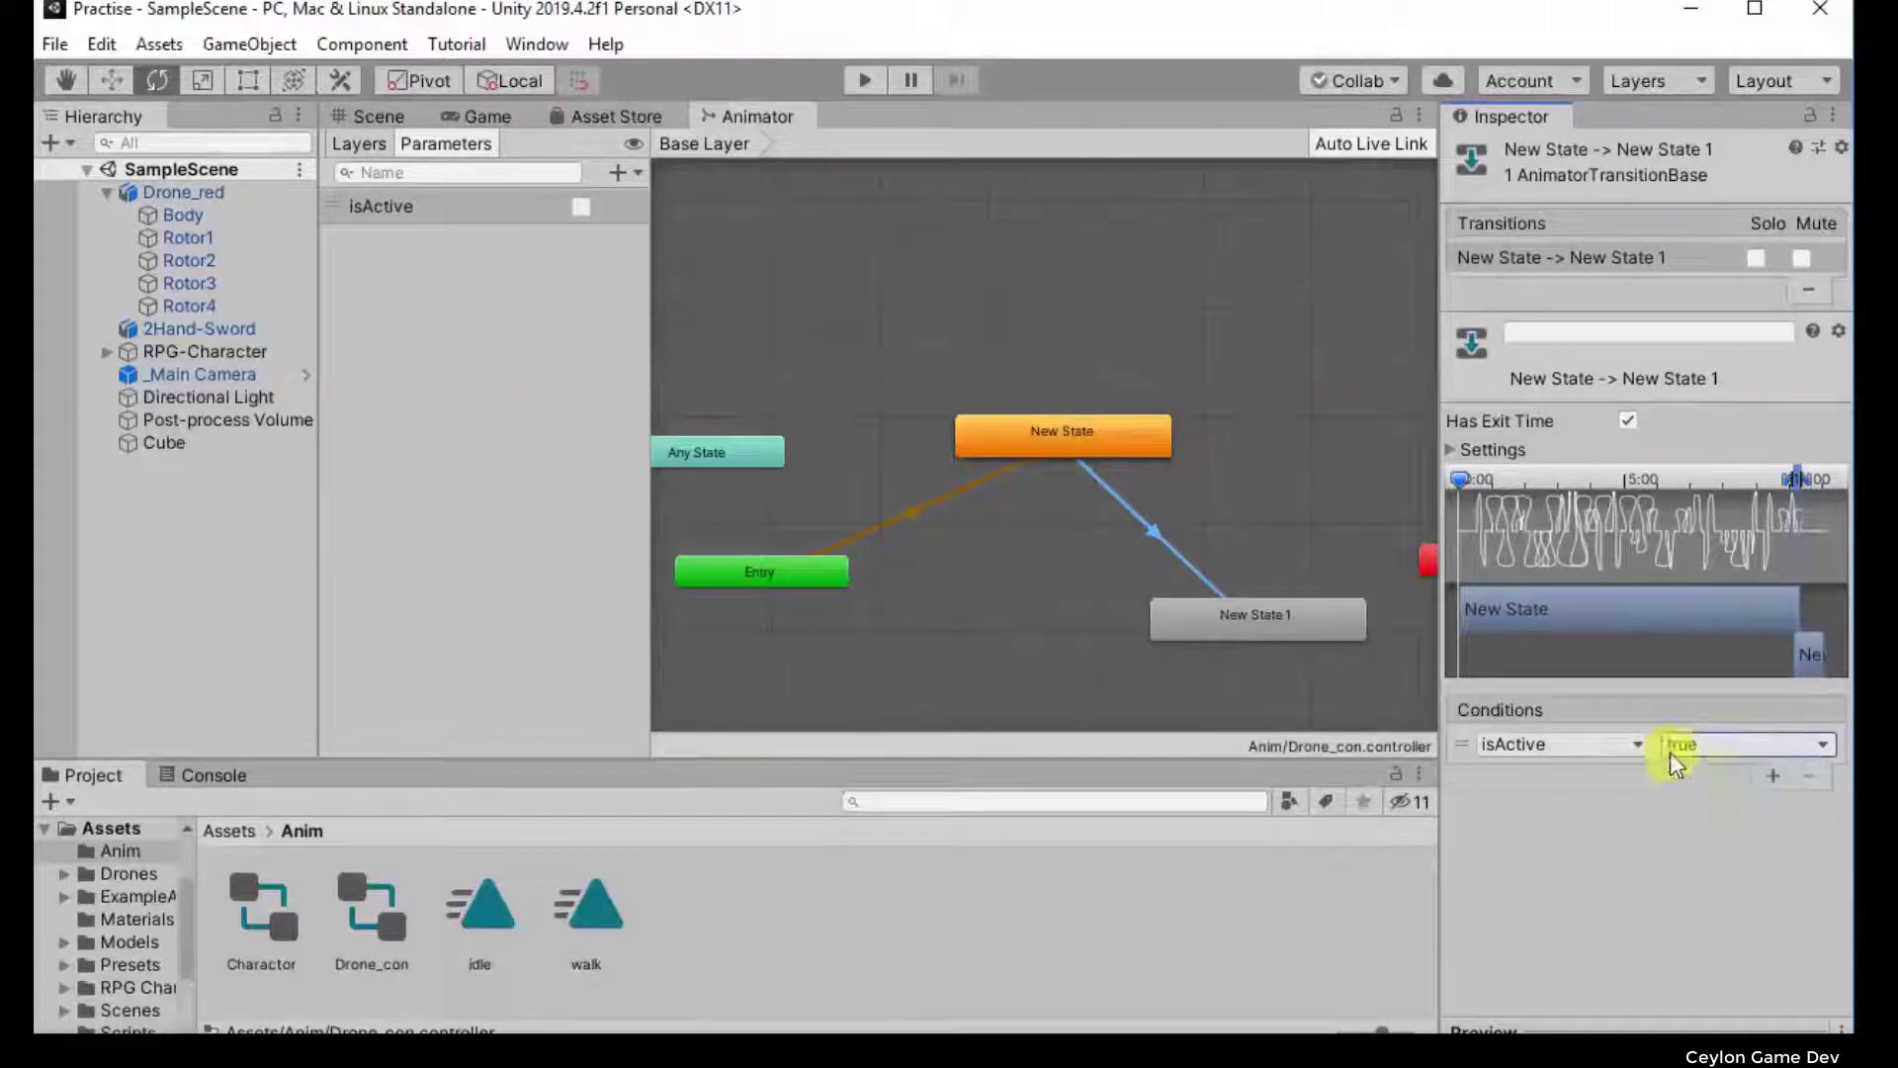
Step: Make a transition from New State 1 back to New State
right_click(1321, 628)
click(1364, 649)
click(1096, 437)
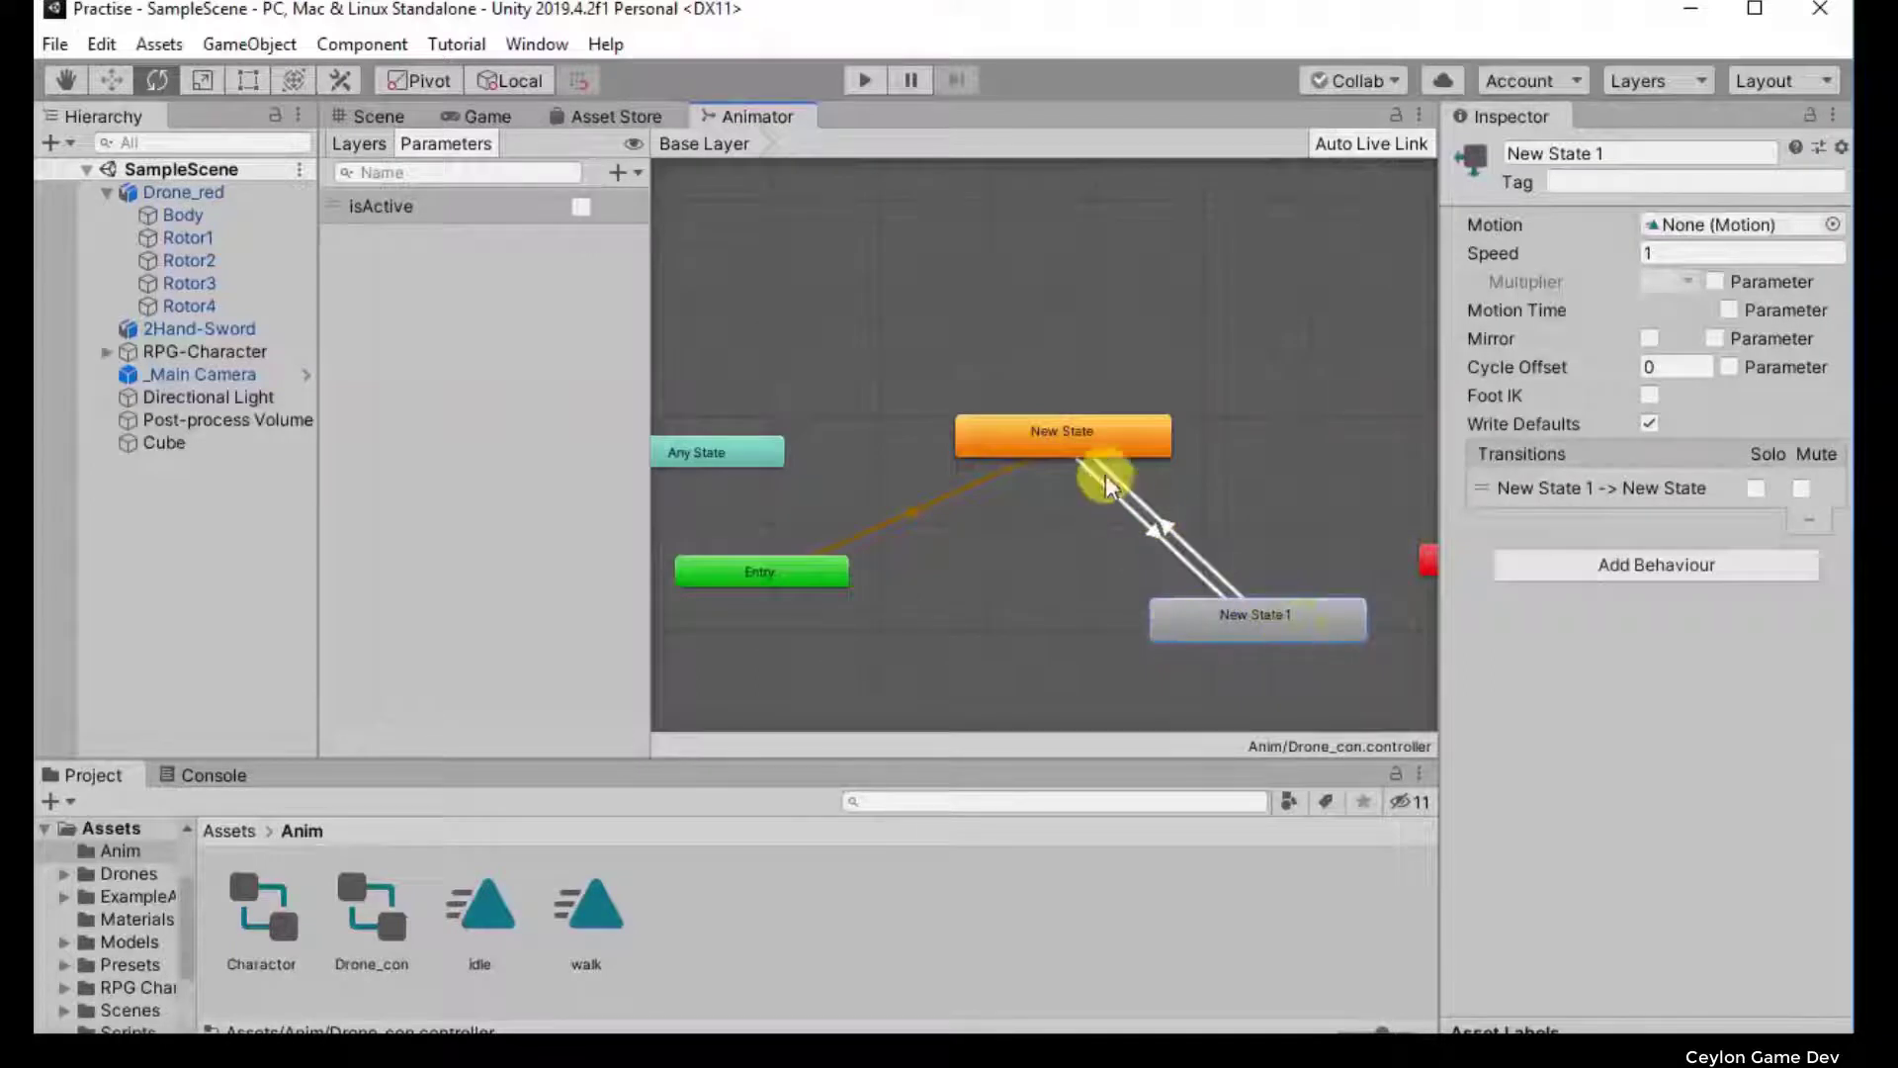
Step: Give the New State 1 to New State transition an isActive = false condition
click(1079, 440)
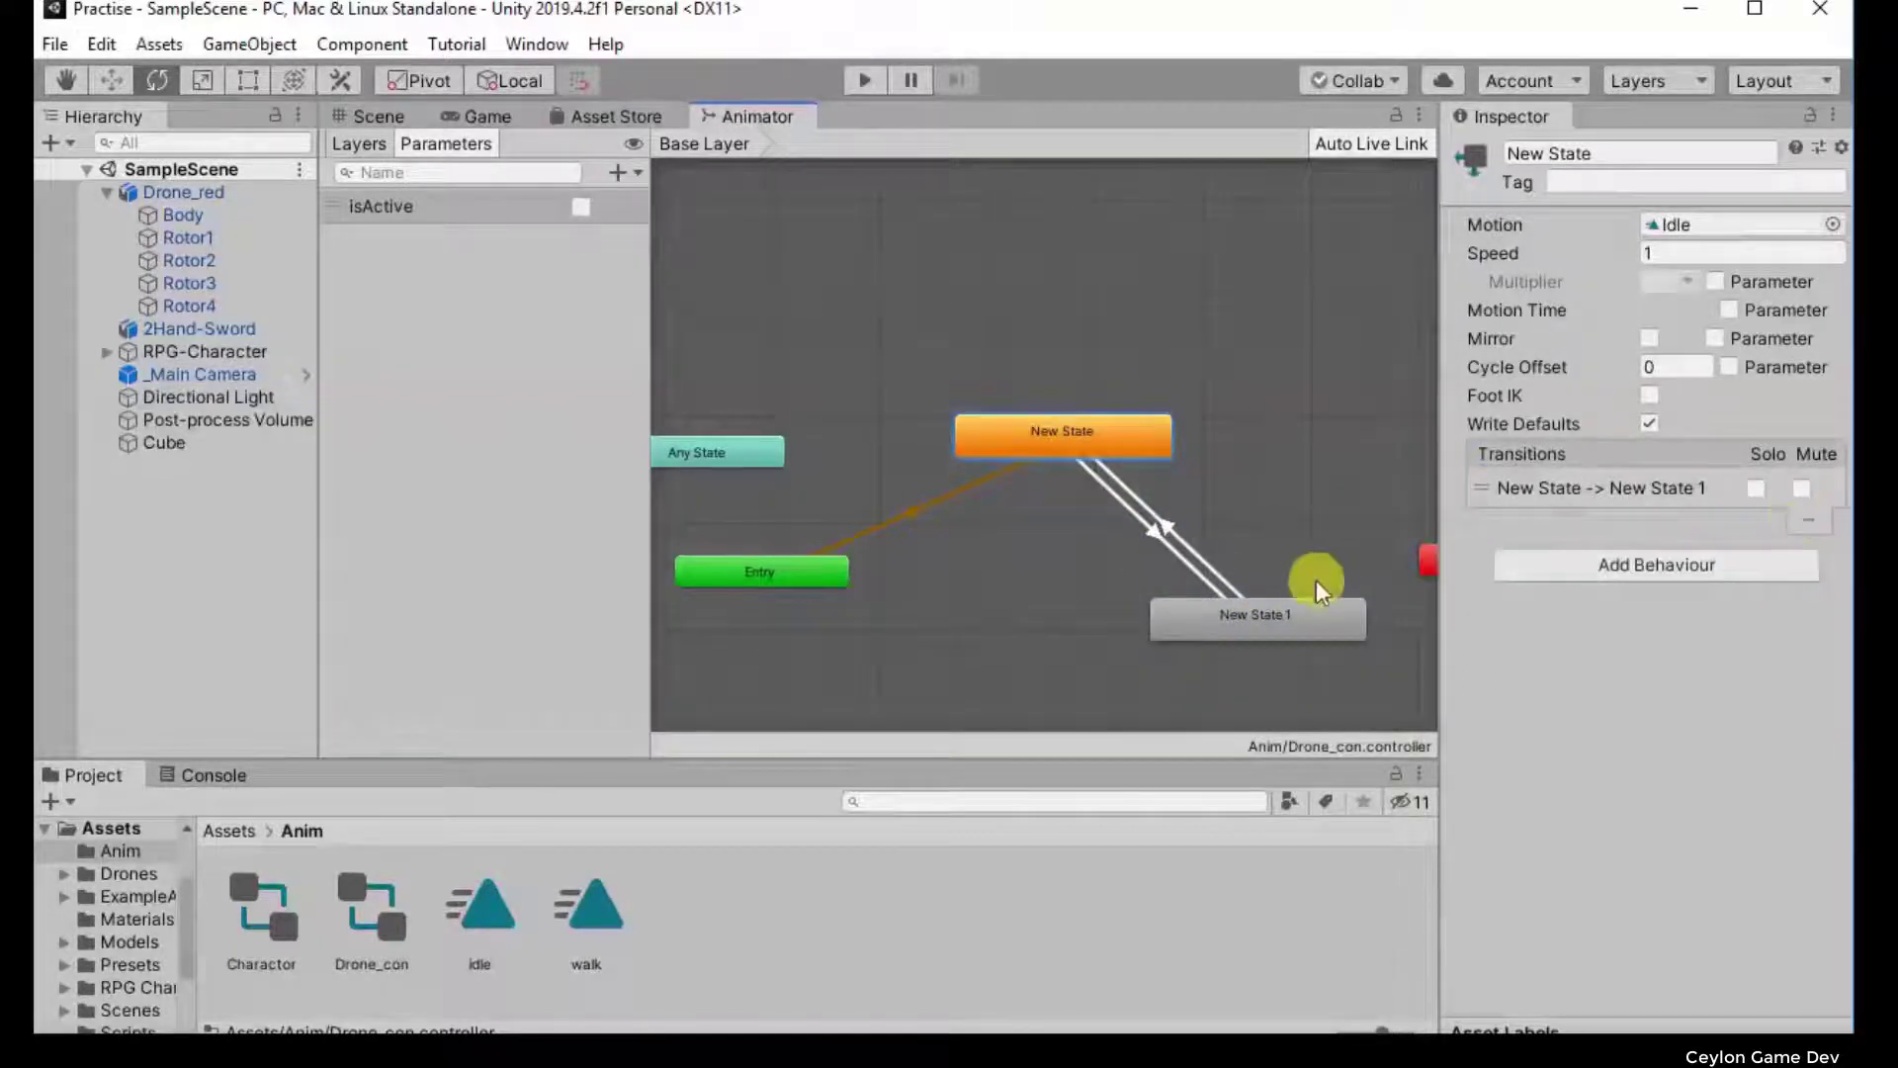
click(1172, 527)
click(1766, 619)
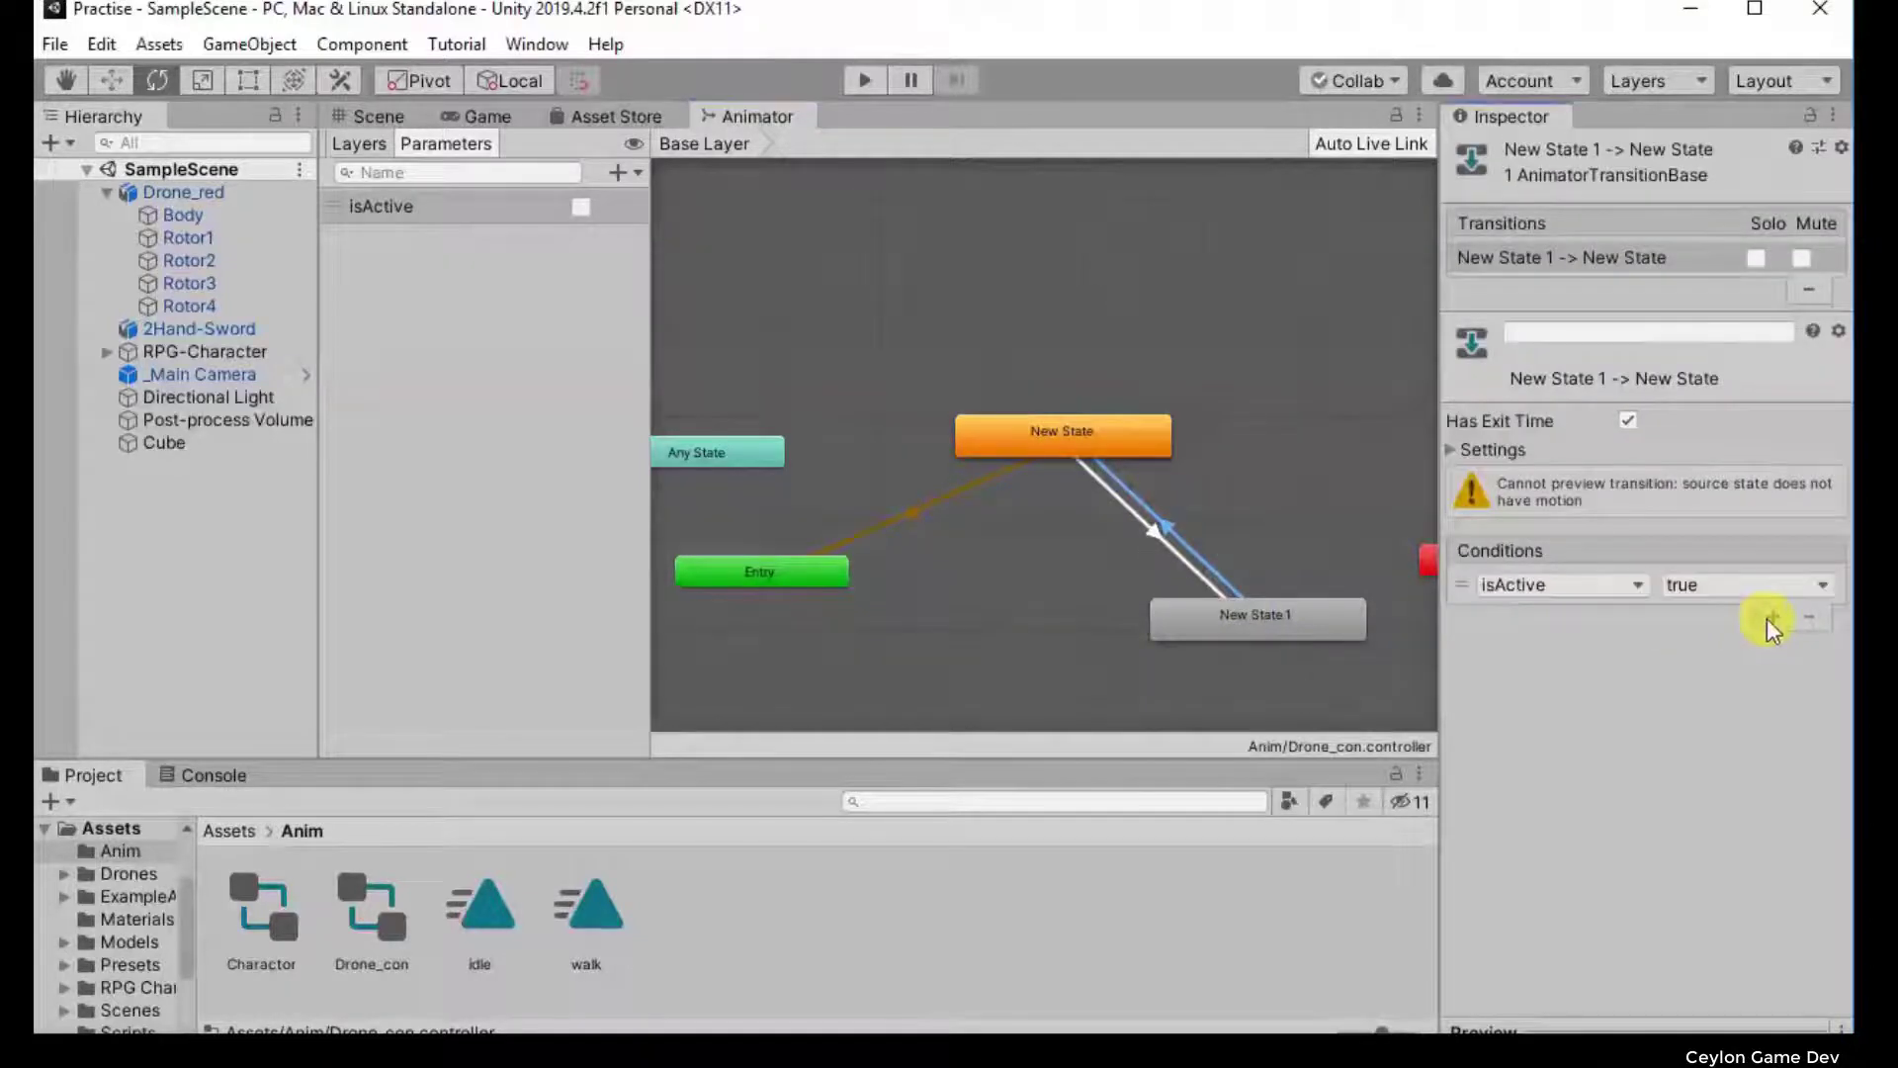
click(1565, 594)
click(1719, 586)
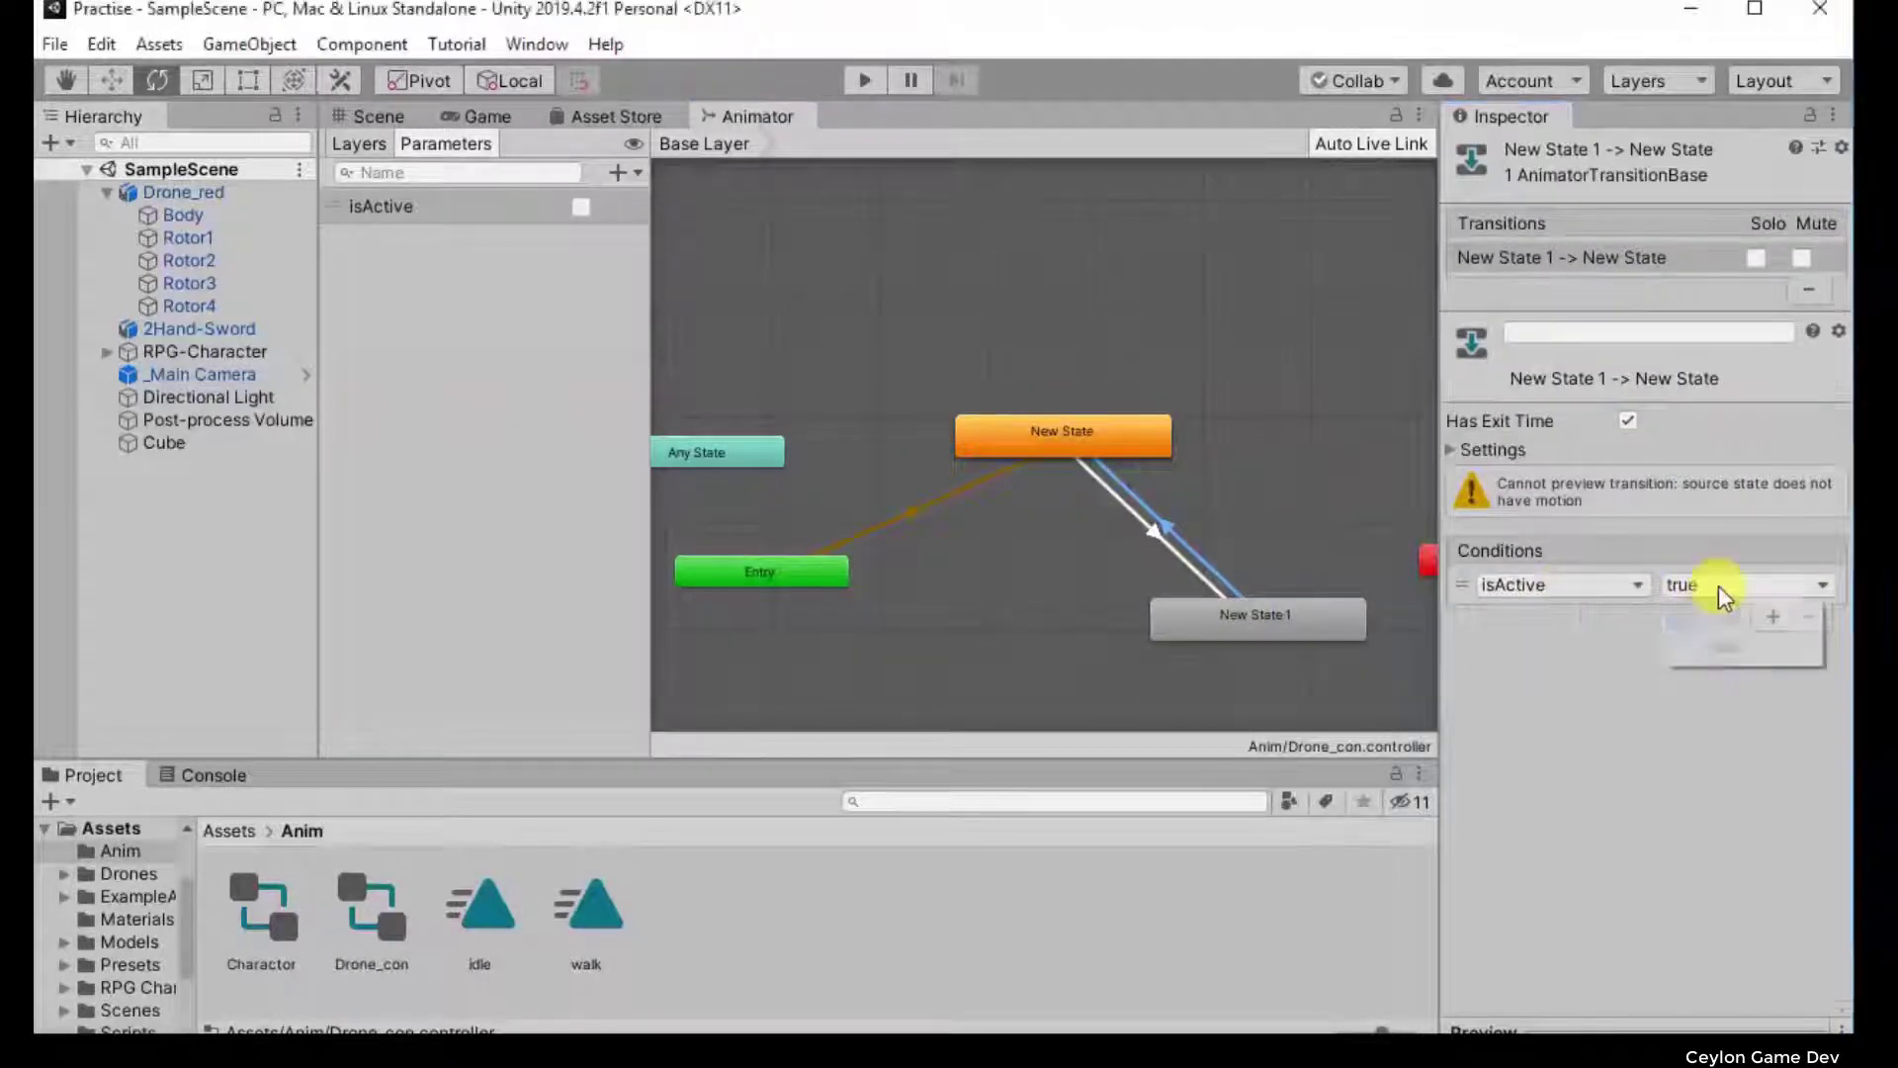
click(1739, 647)
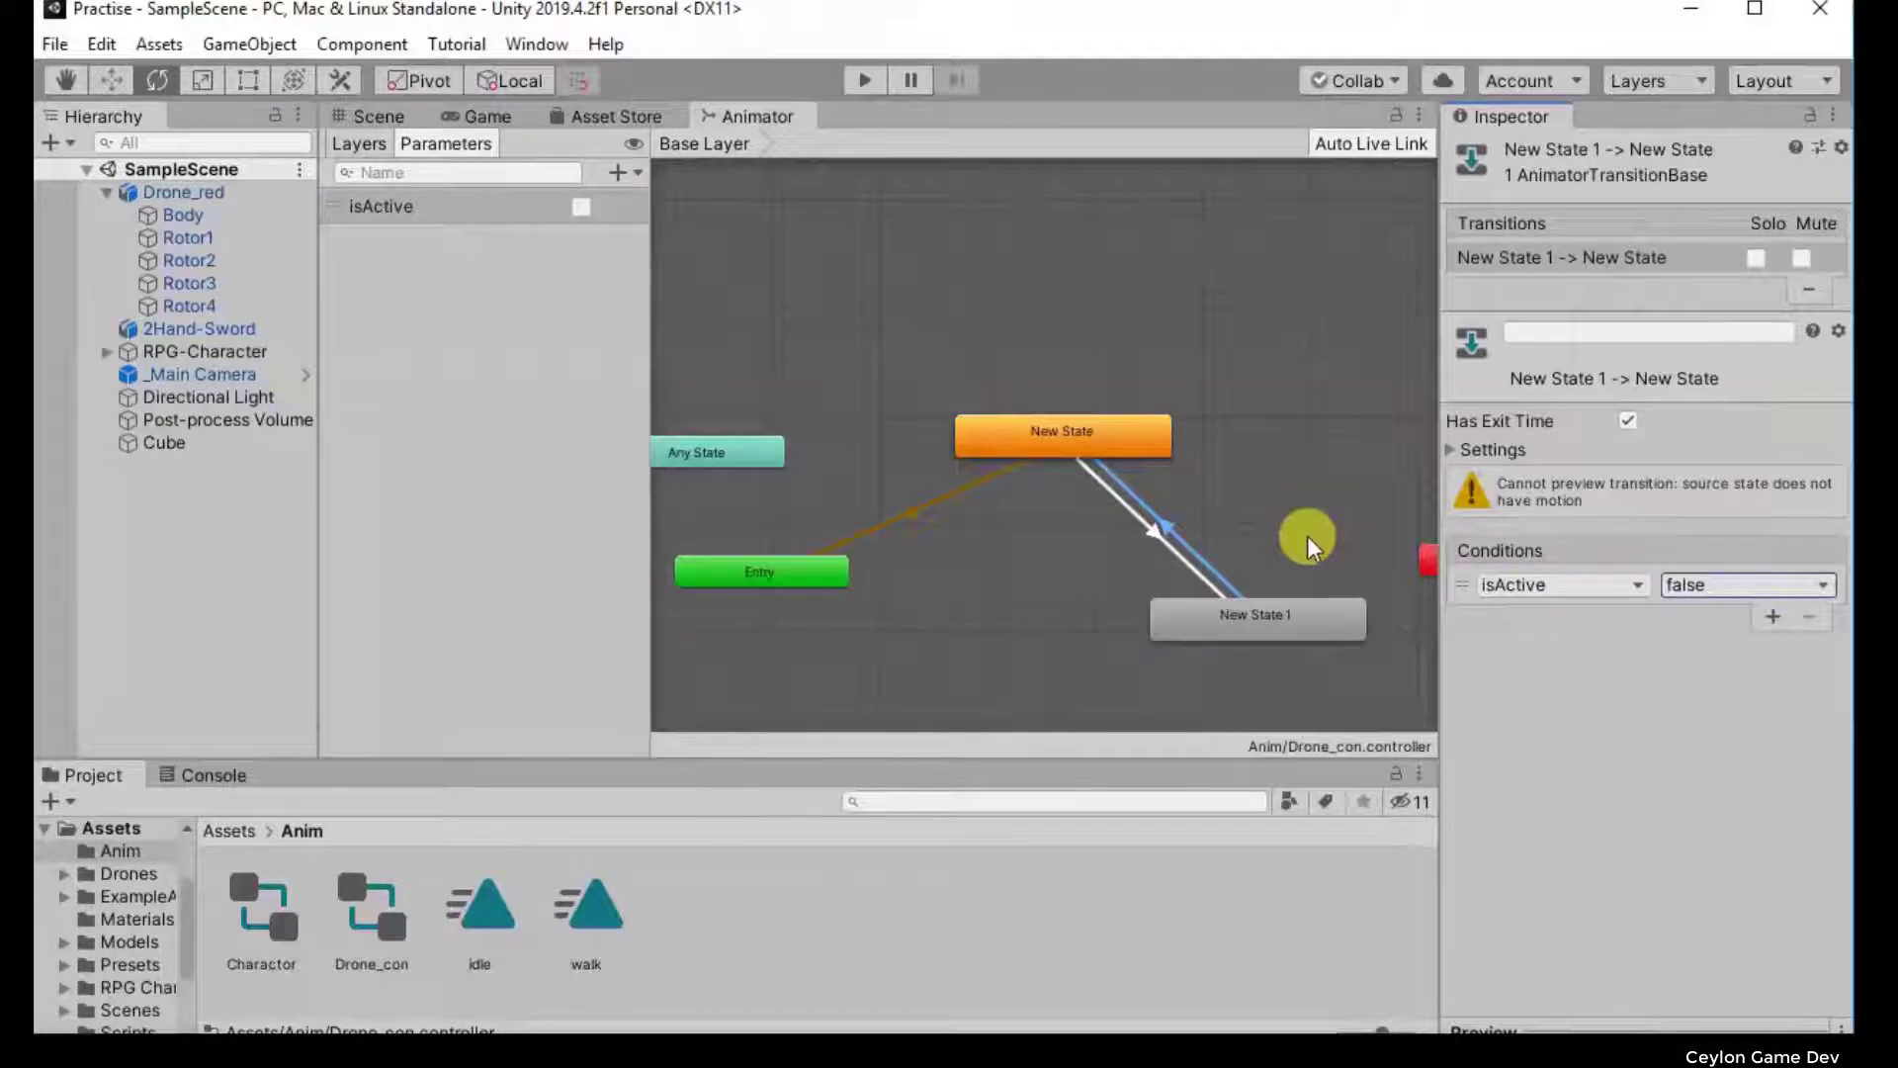
click(1051, 437)
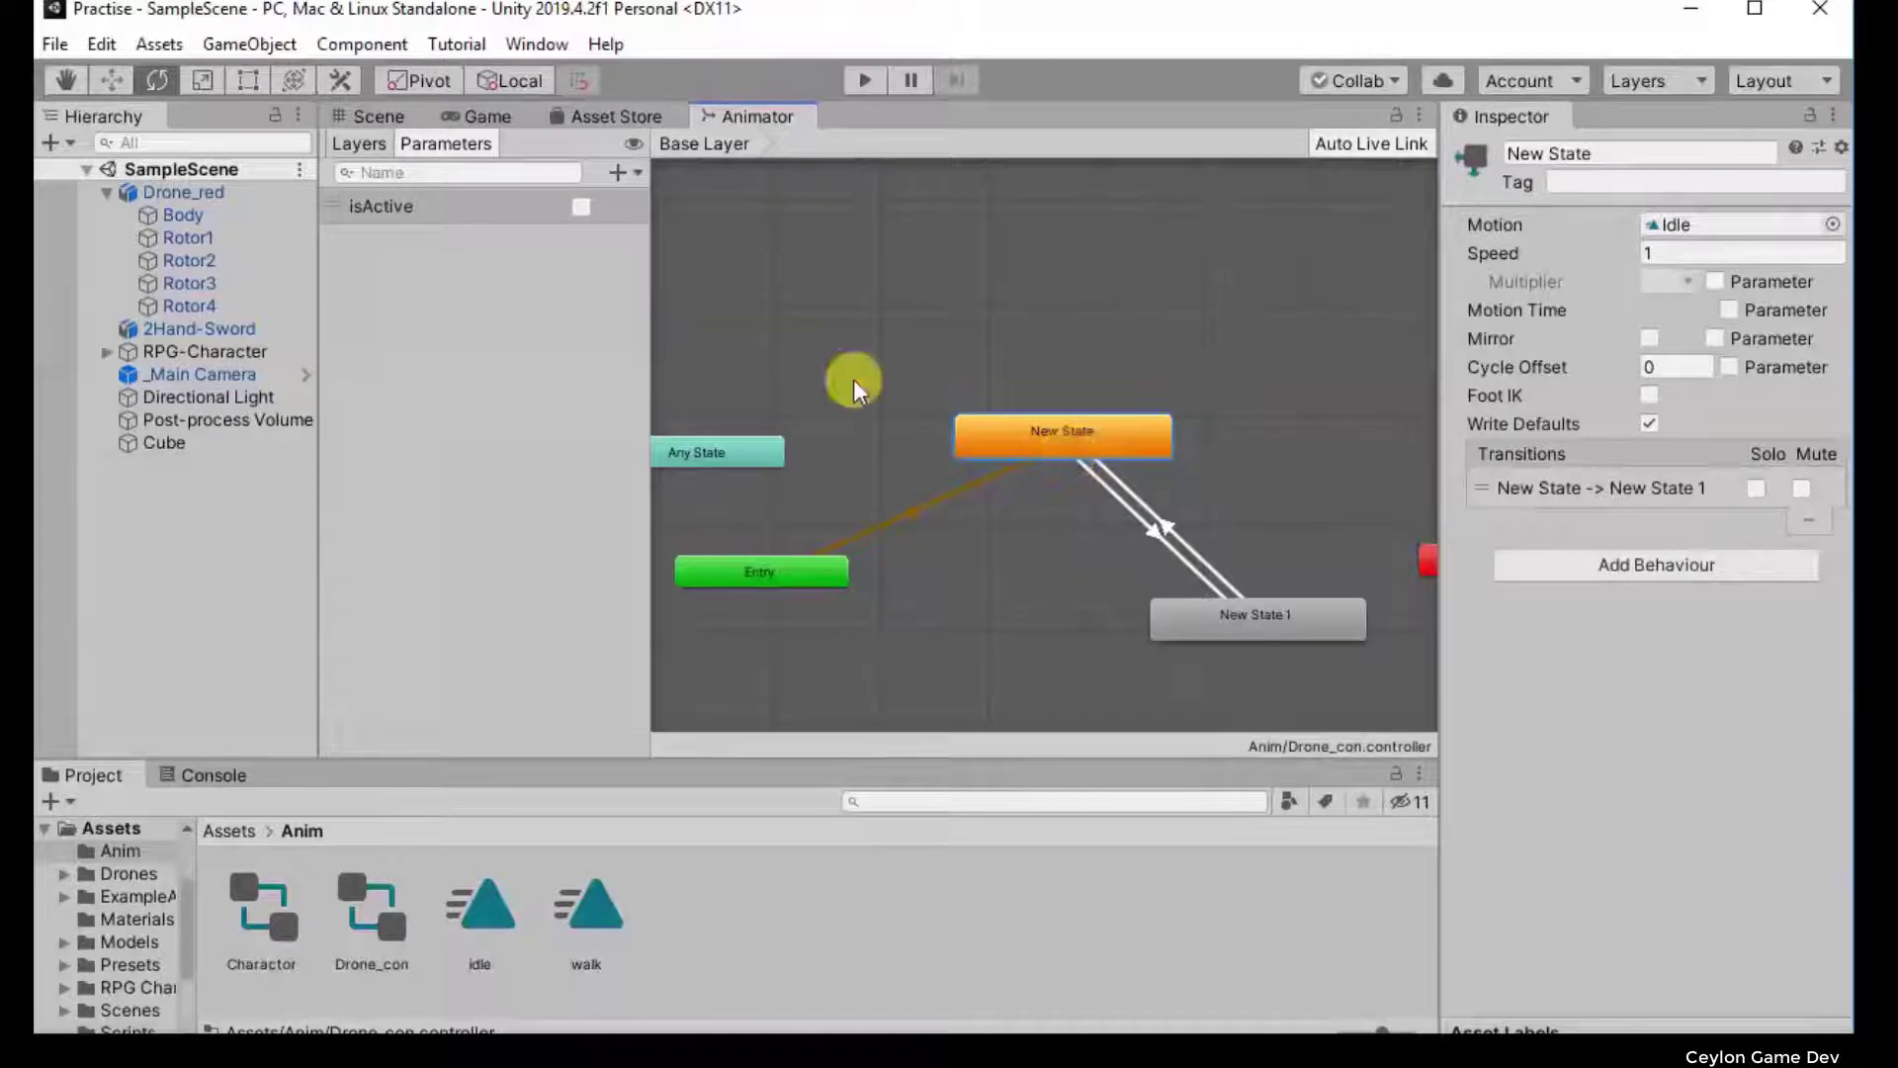
click(390, 202)
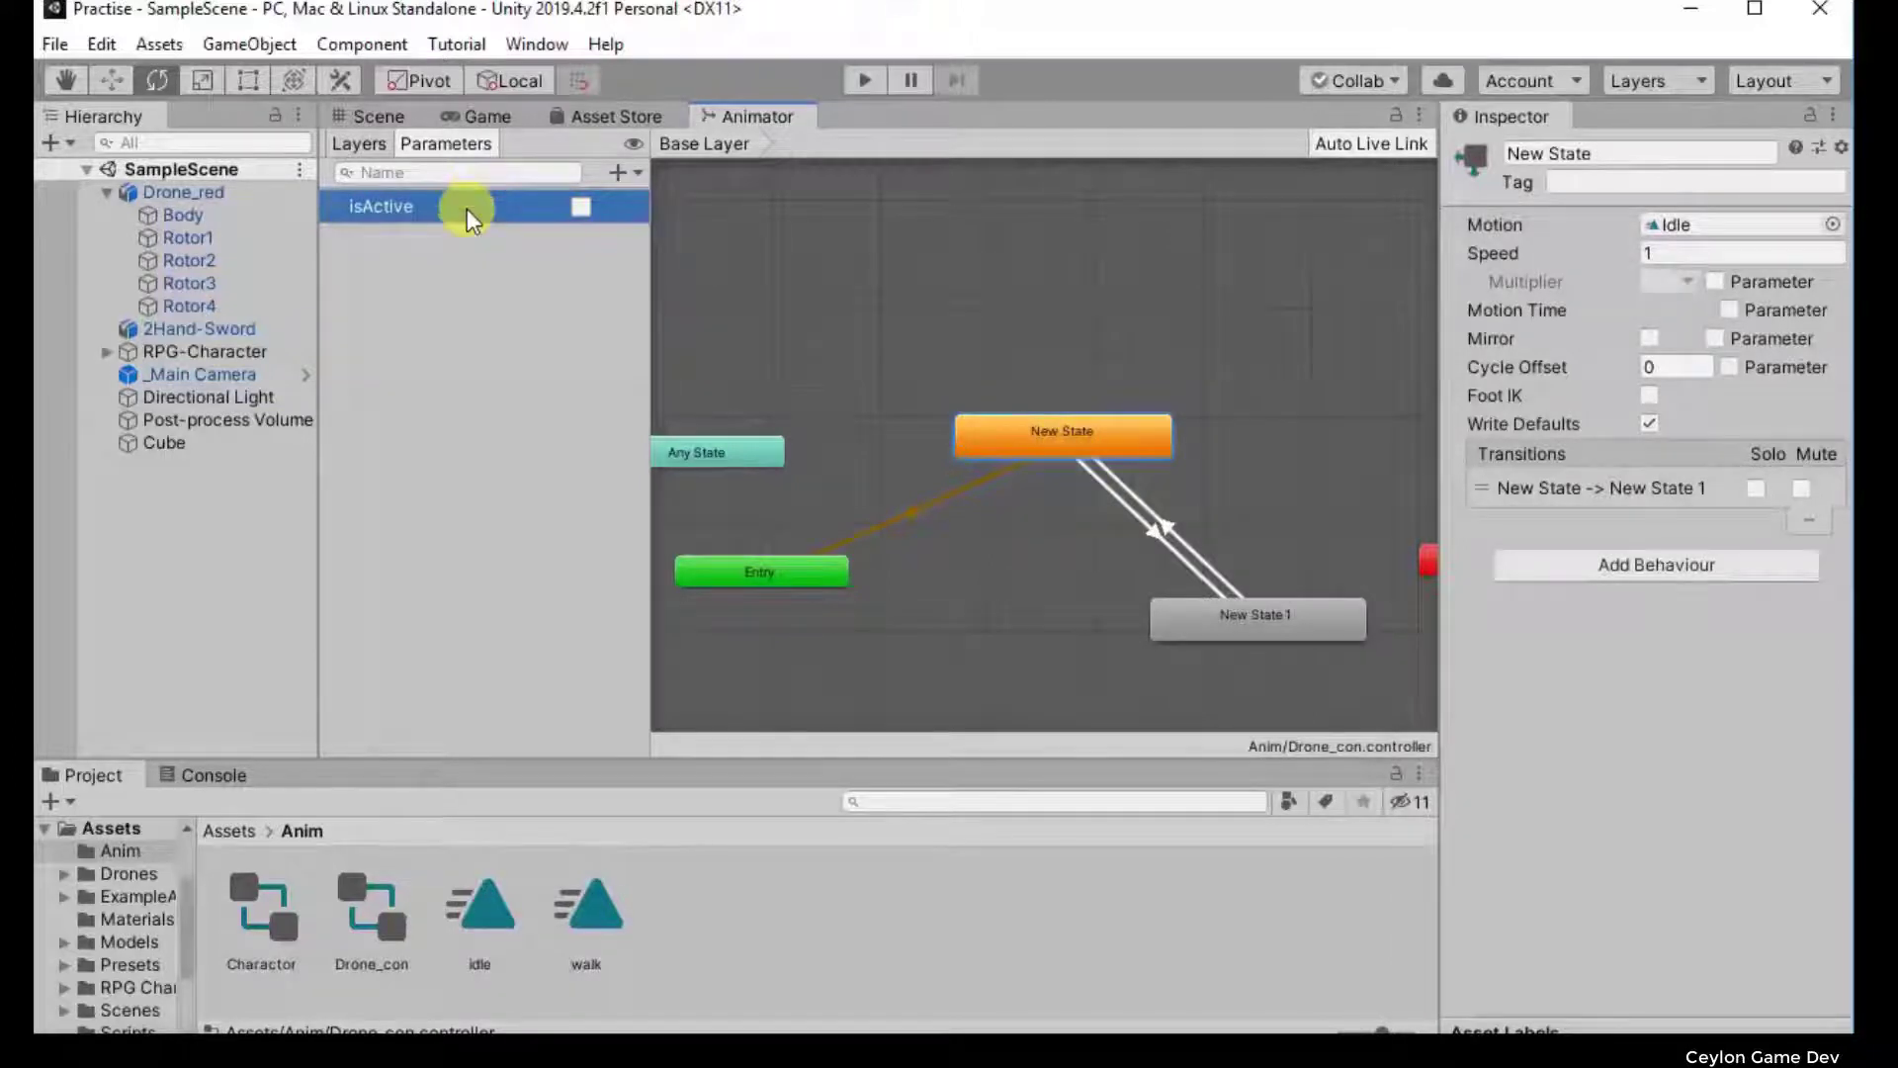
click(1153, 529)
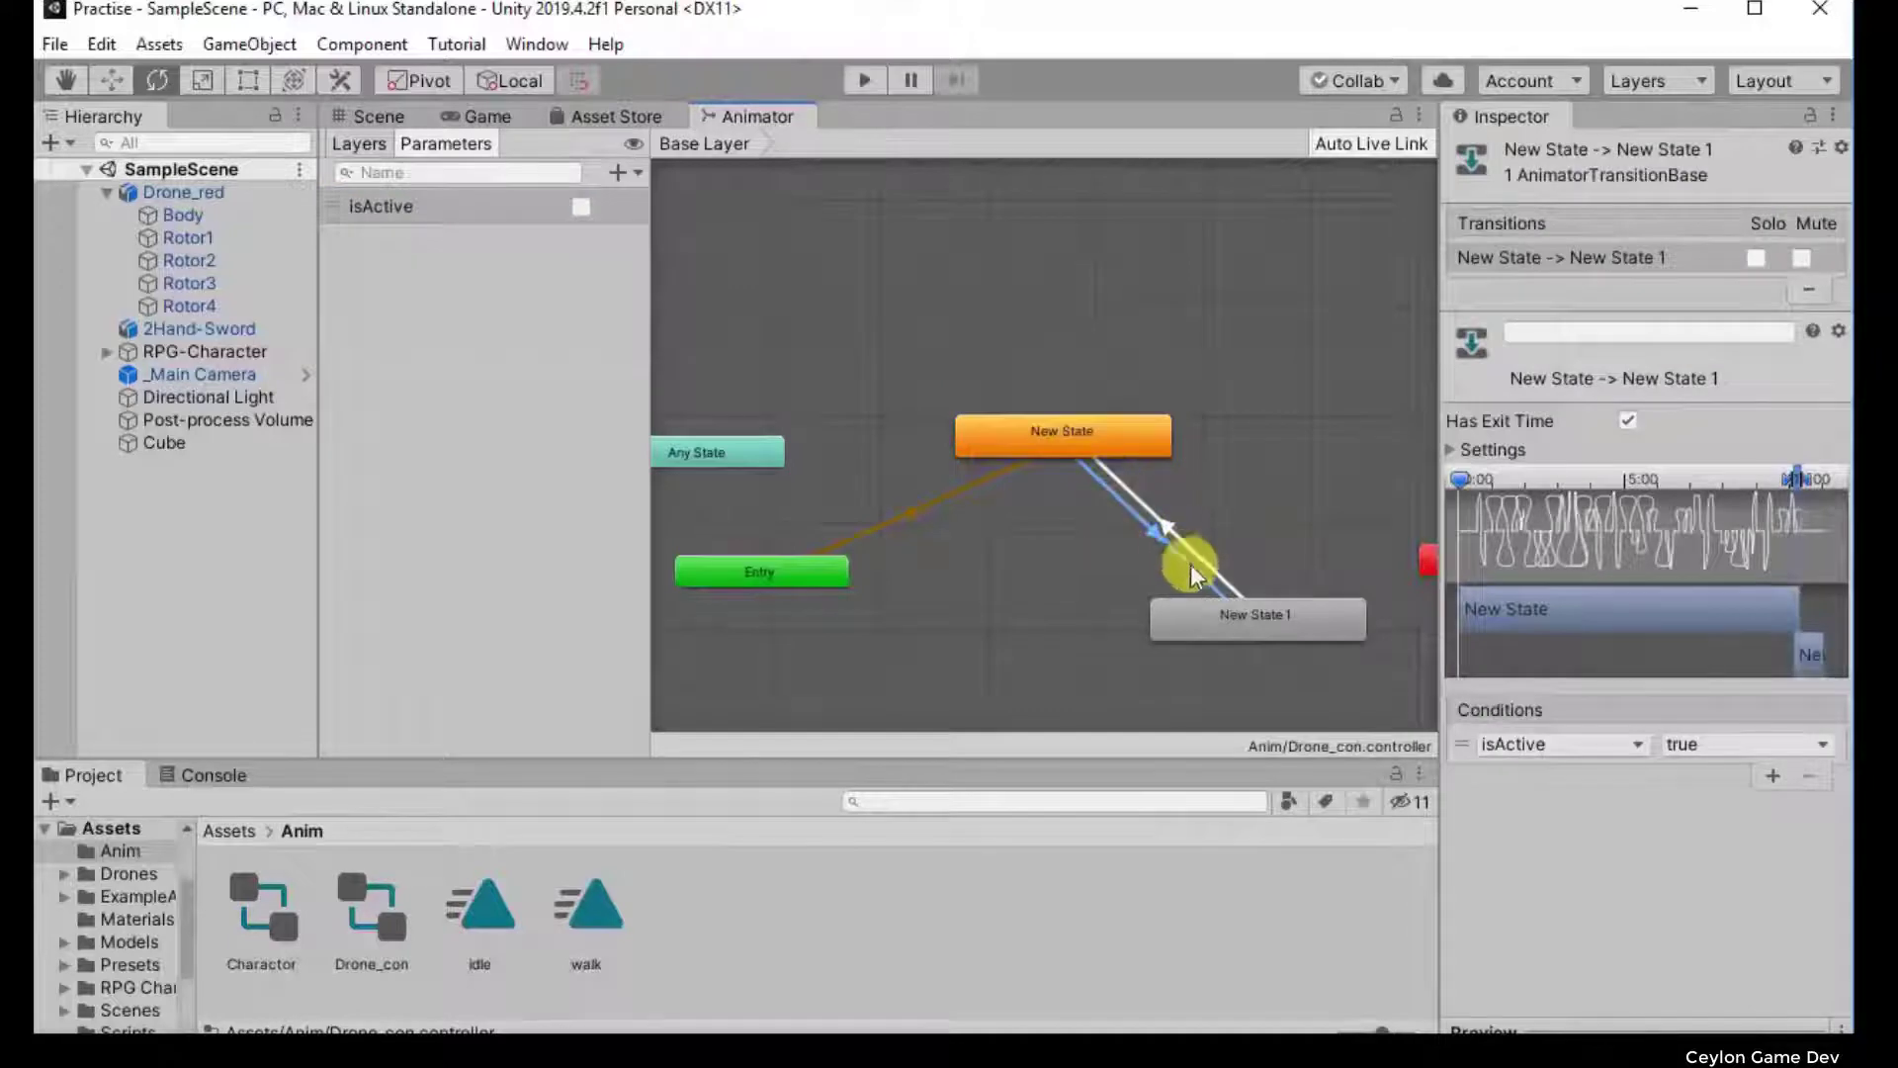
click(1239, 611)
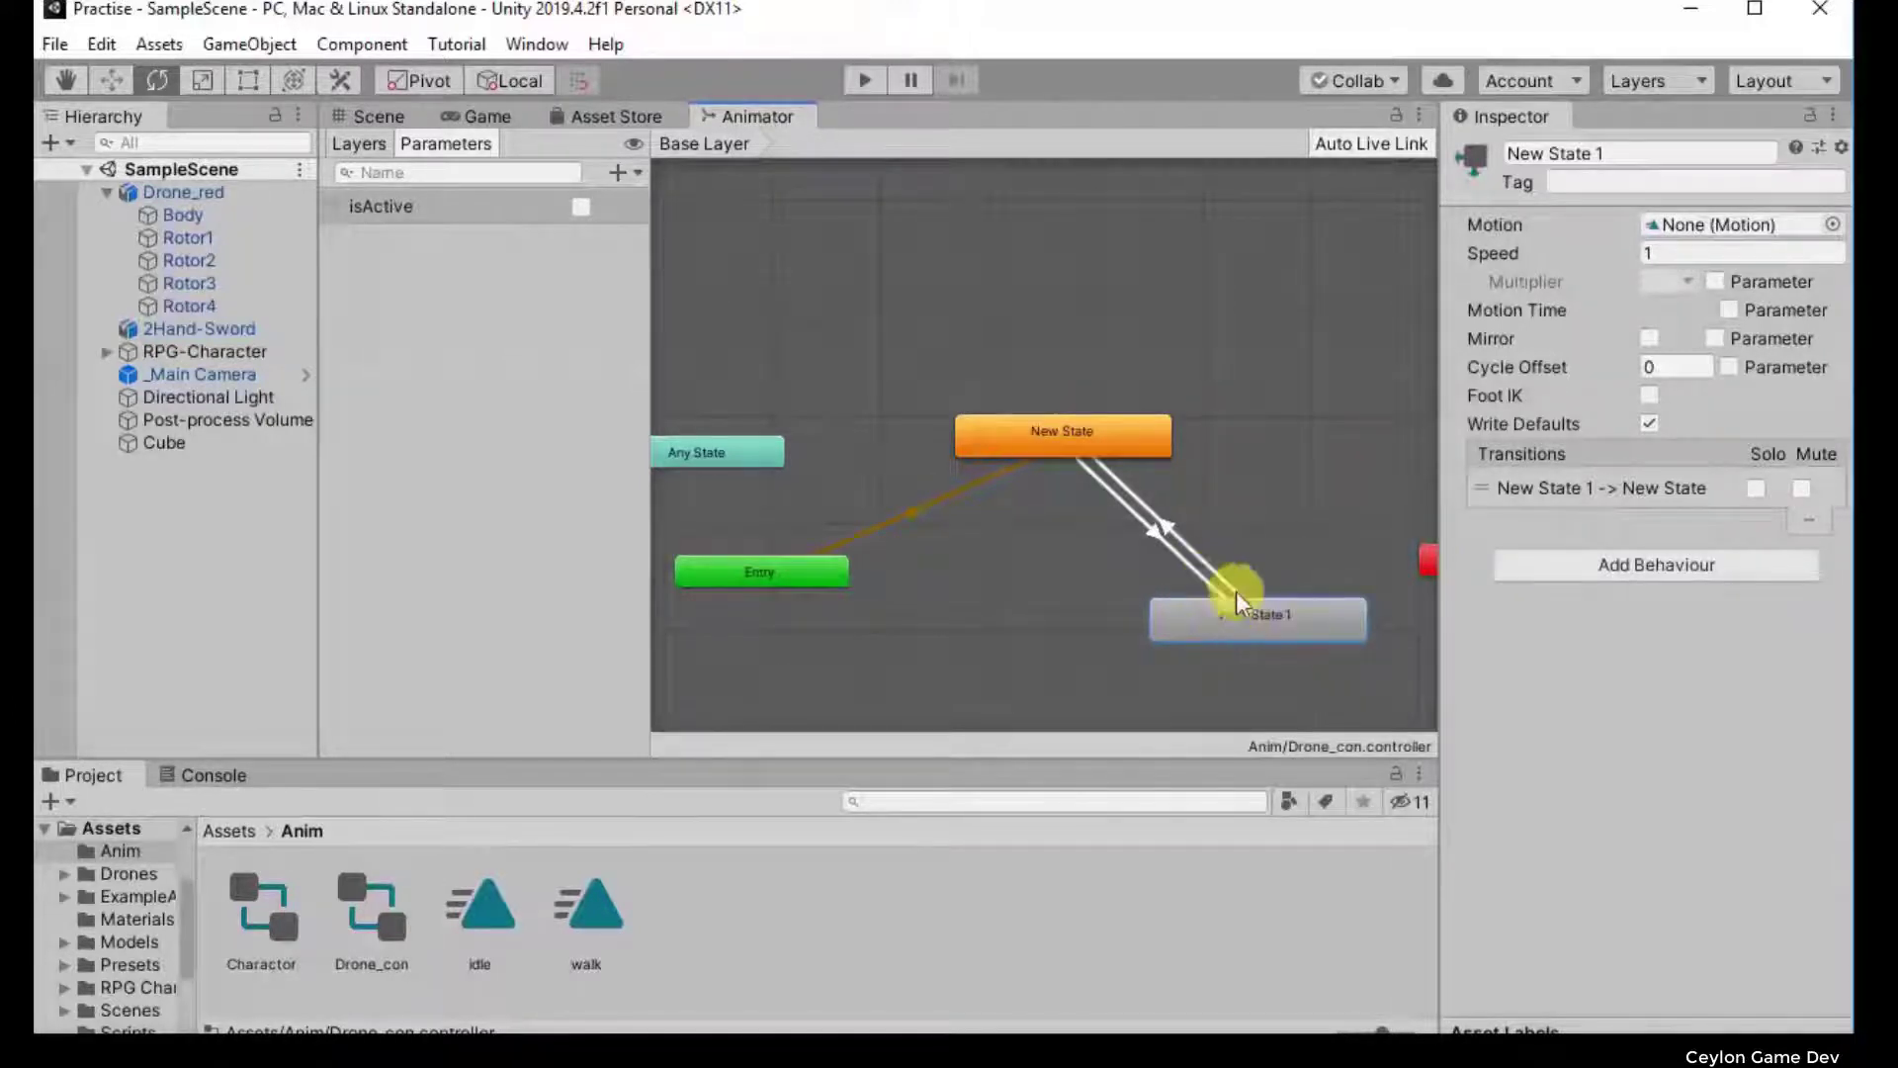
click(1194, 551)
click(1730, 589)
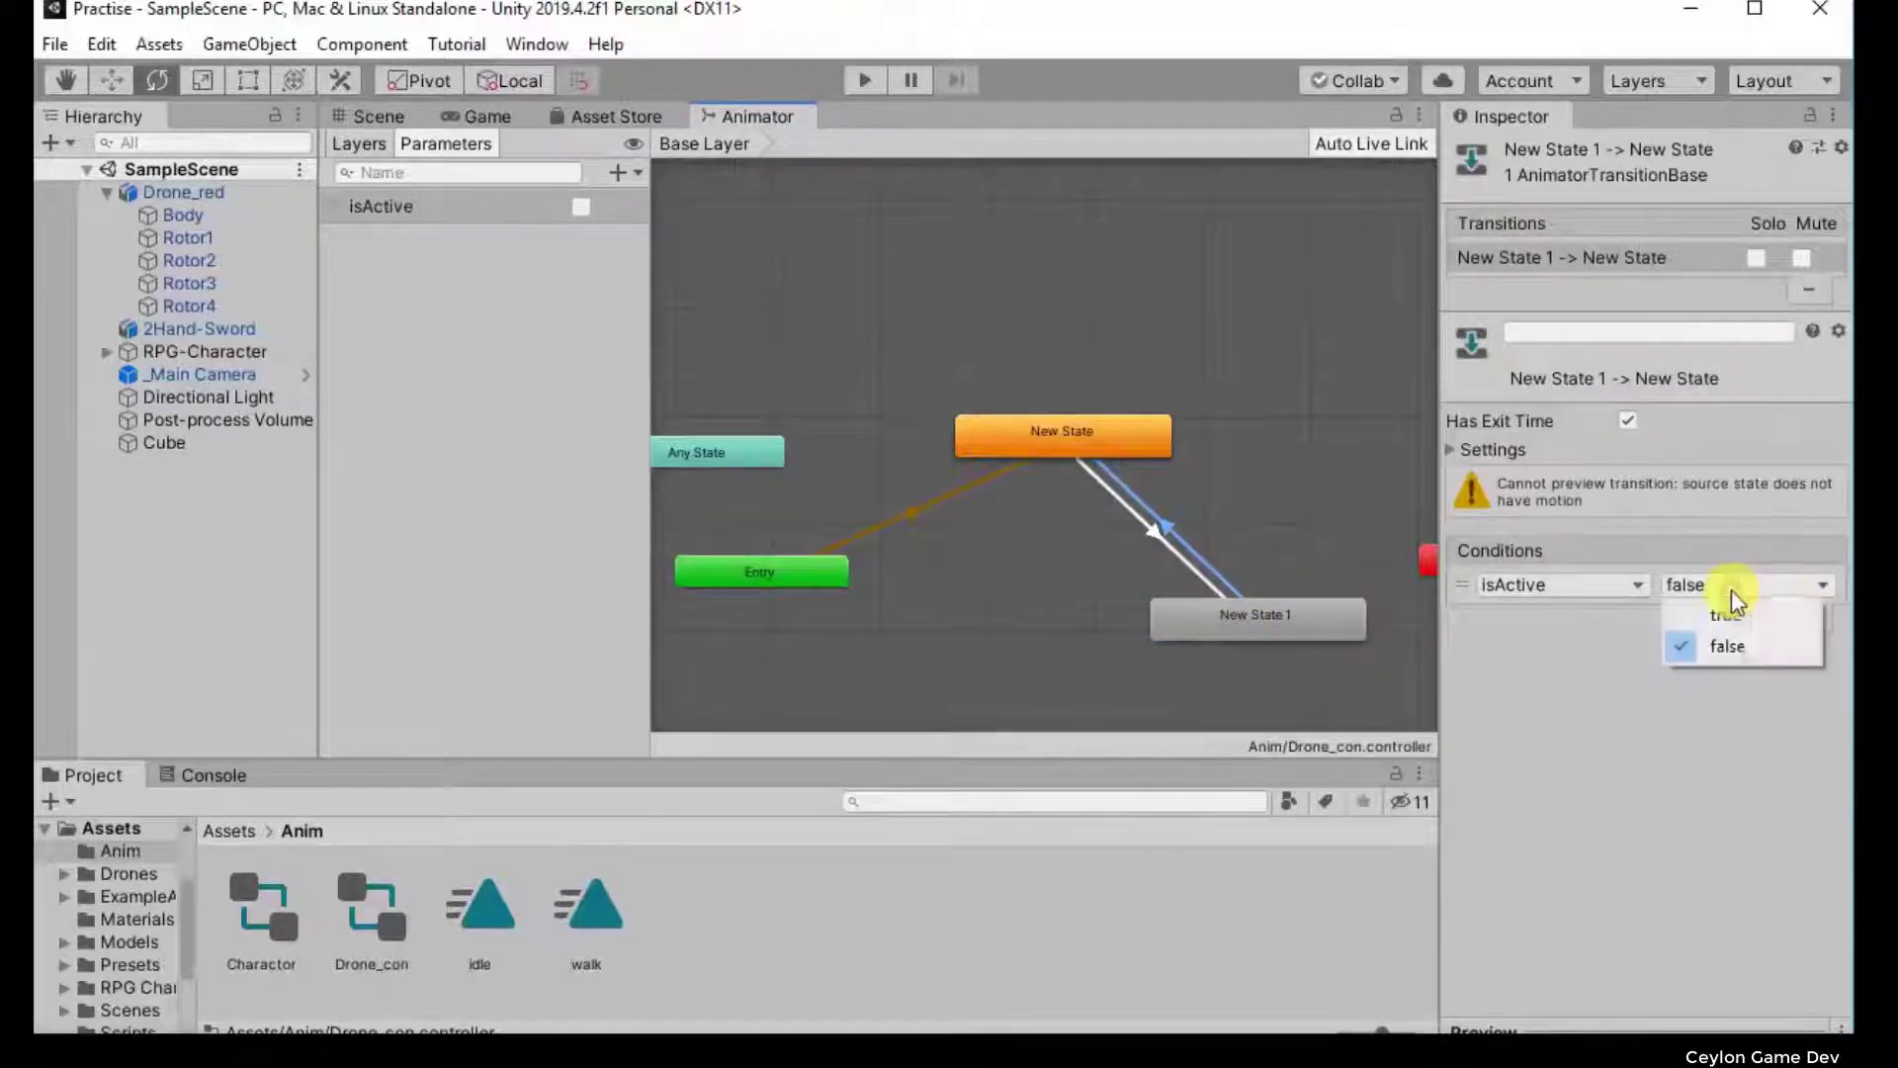
click(1730, 643)
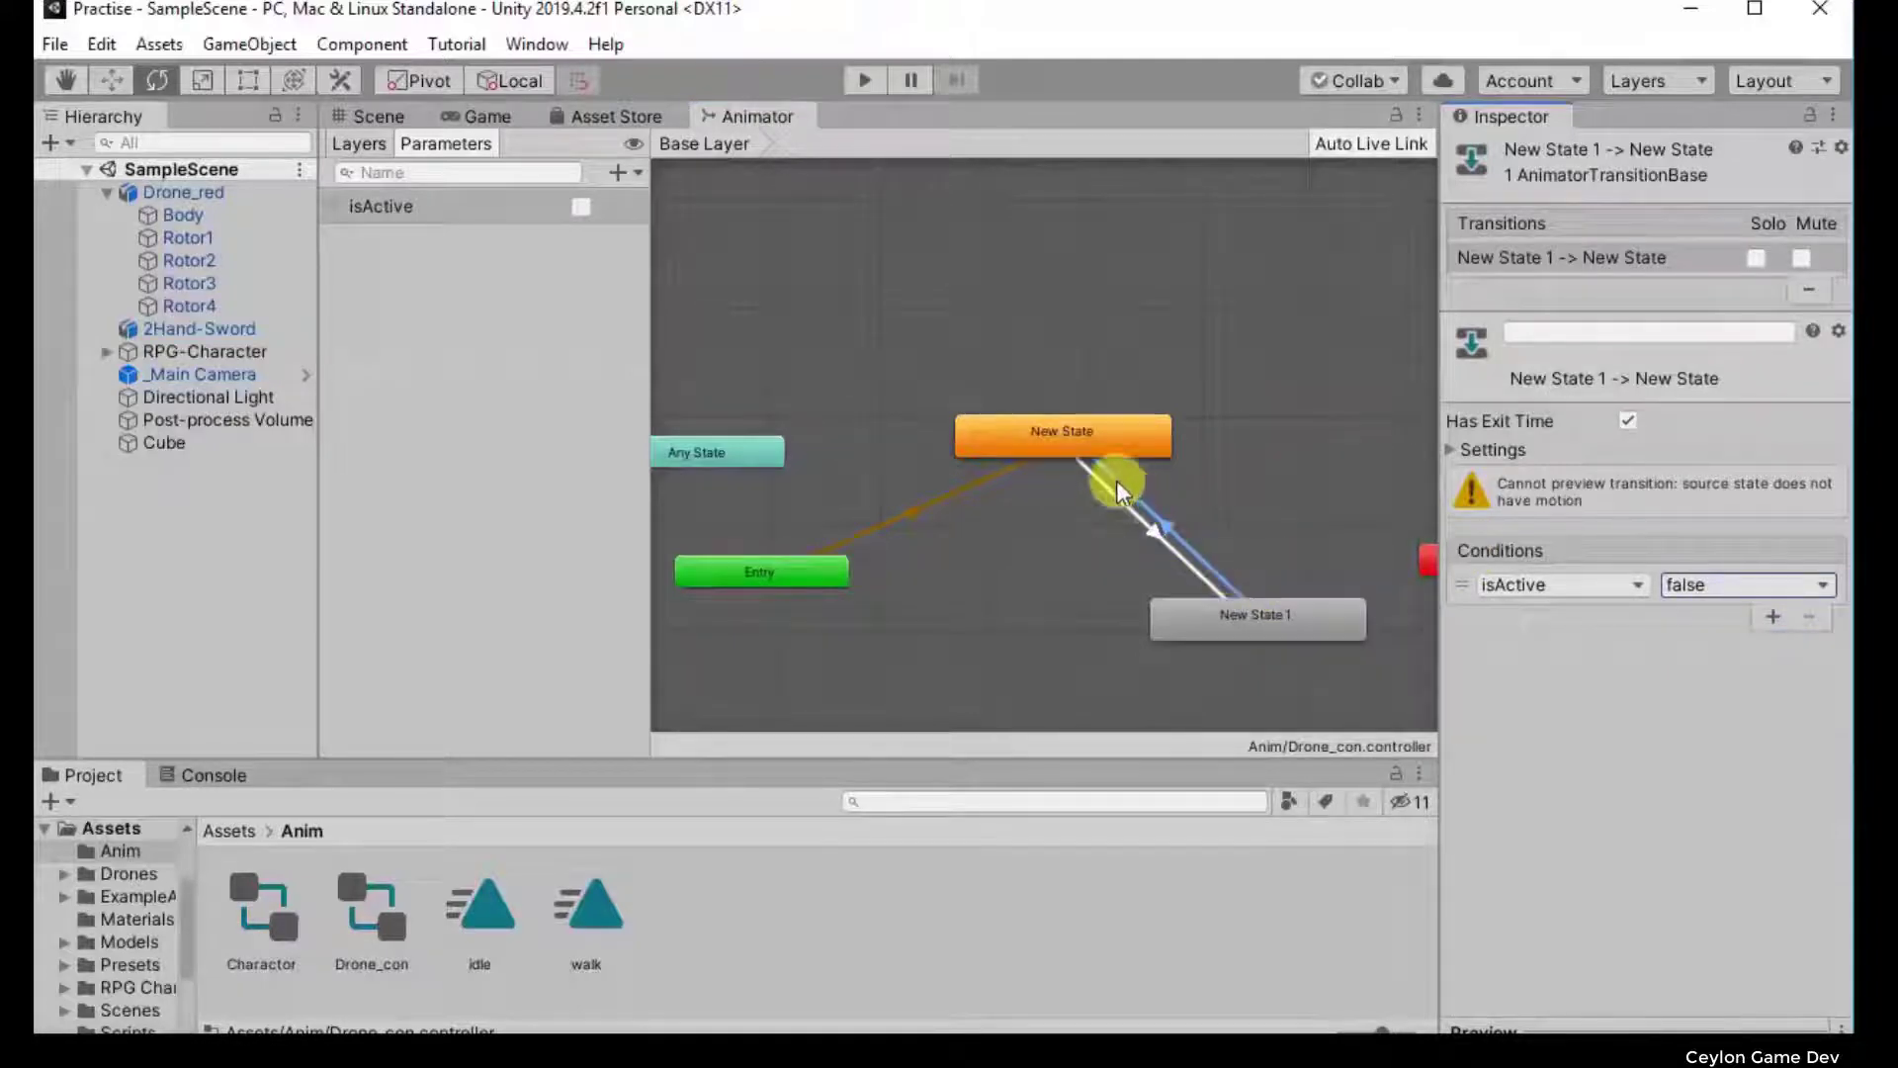
click(1027, 438)
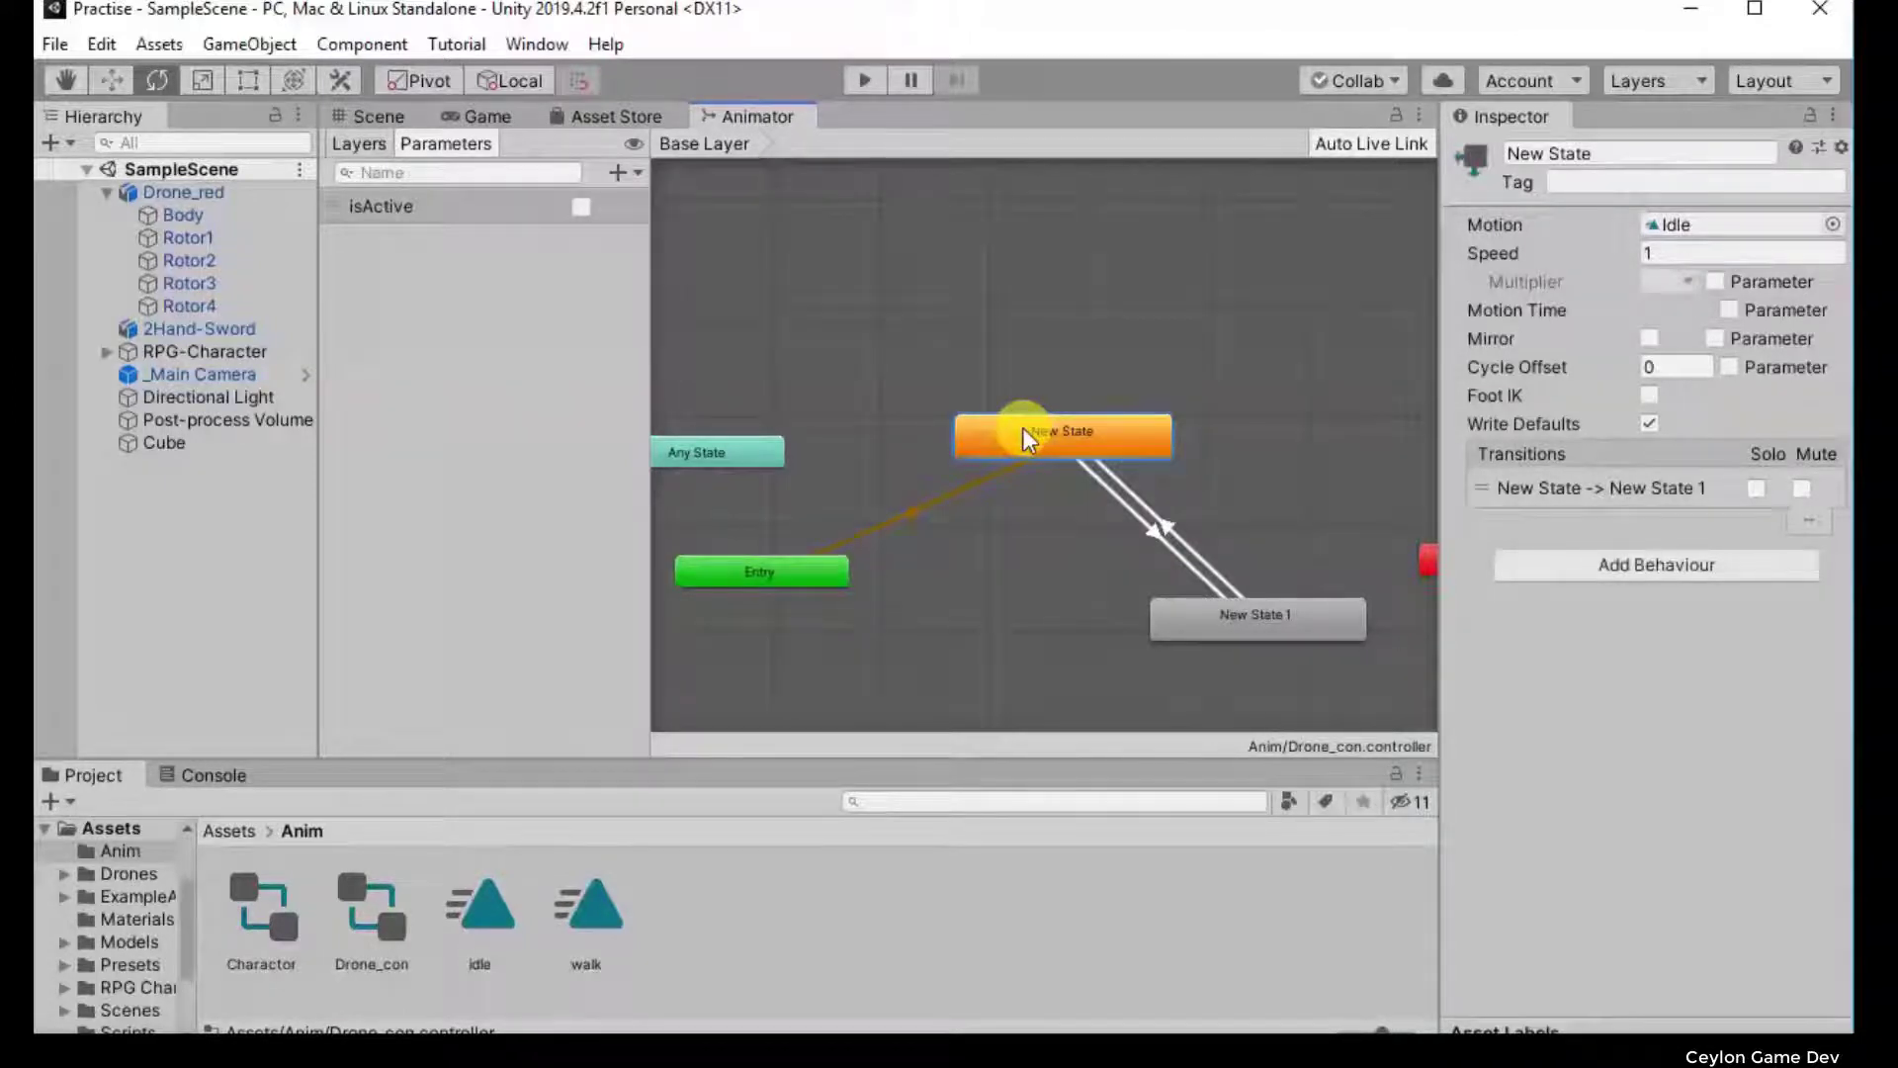
click(484, 210)
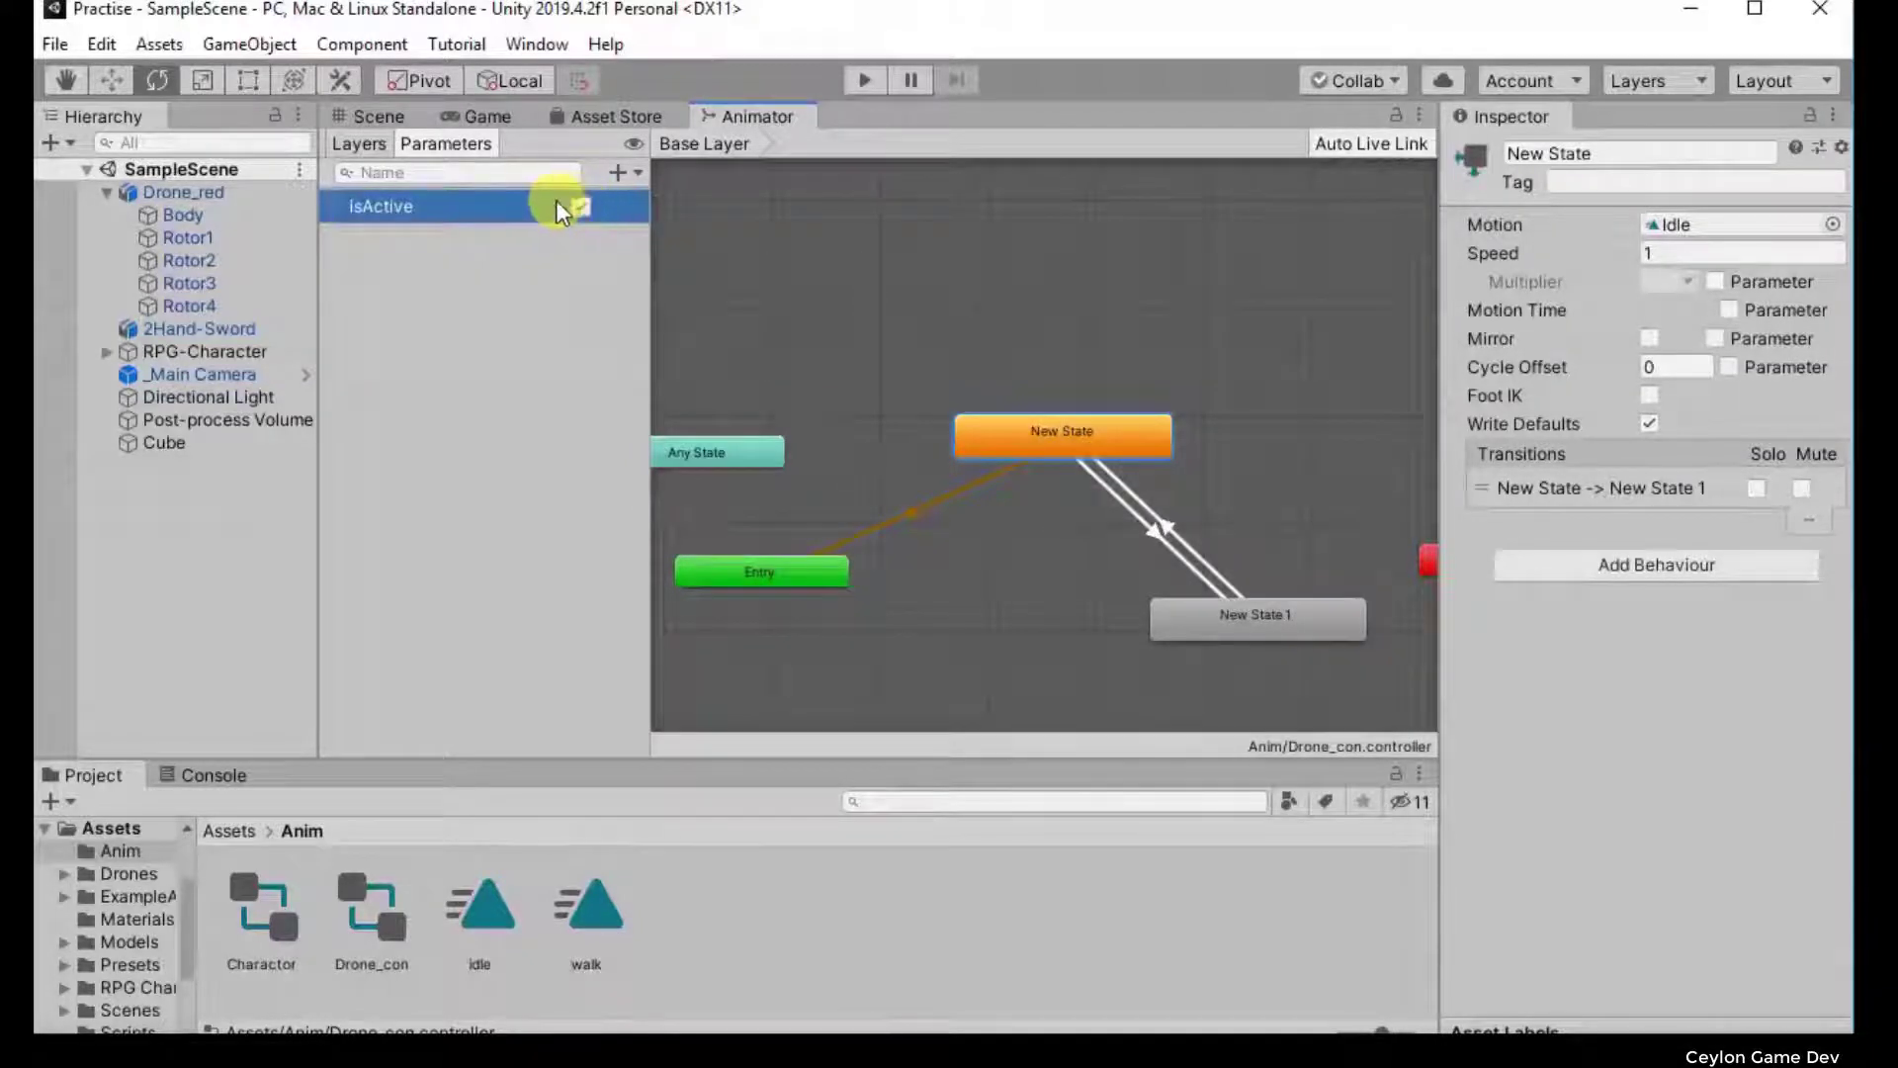
click(583, 207)
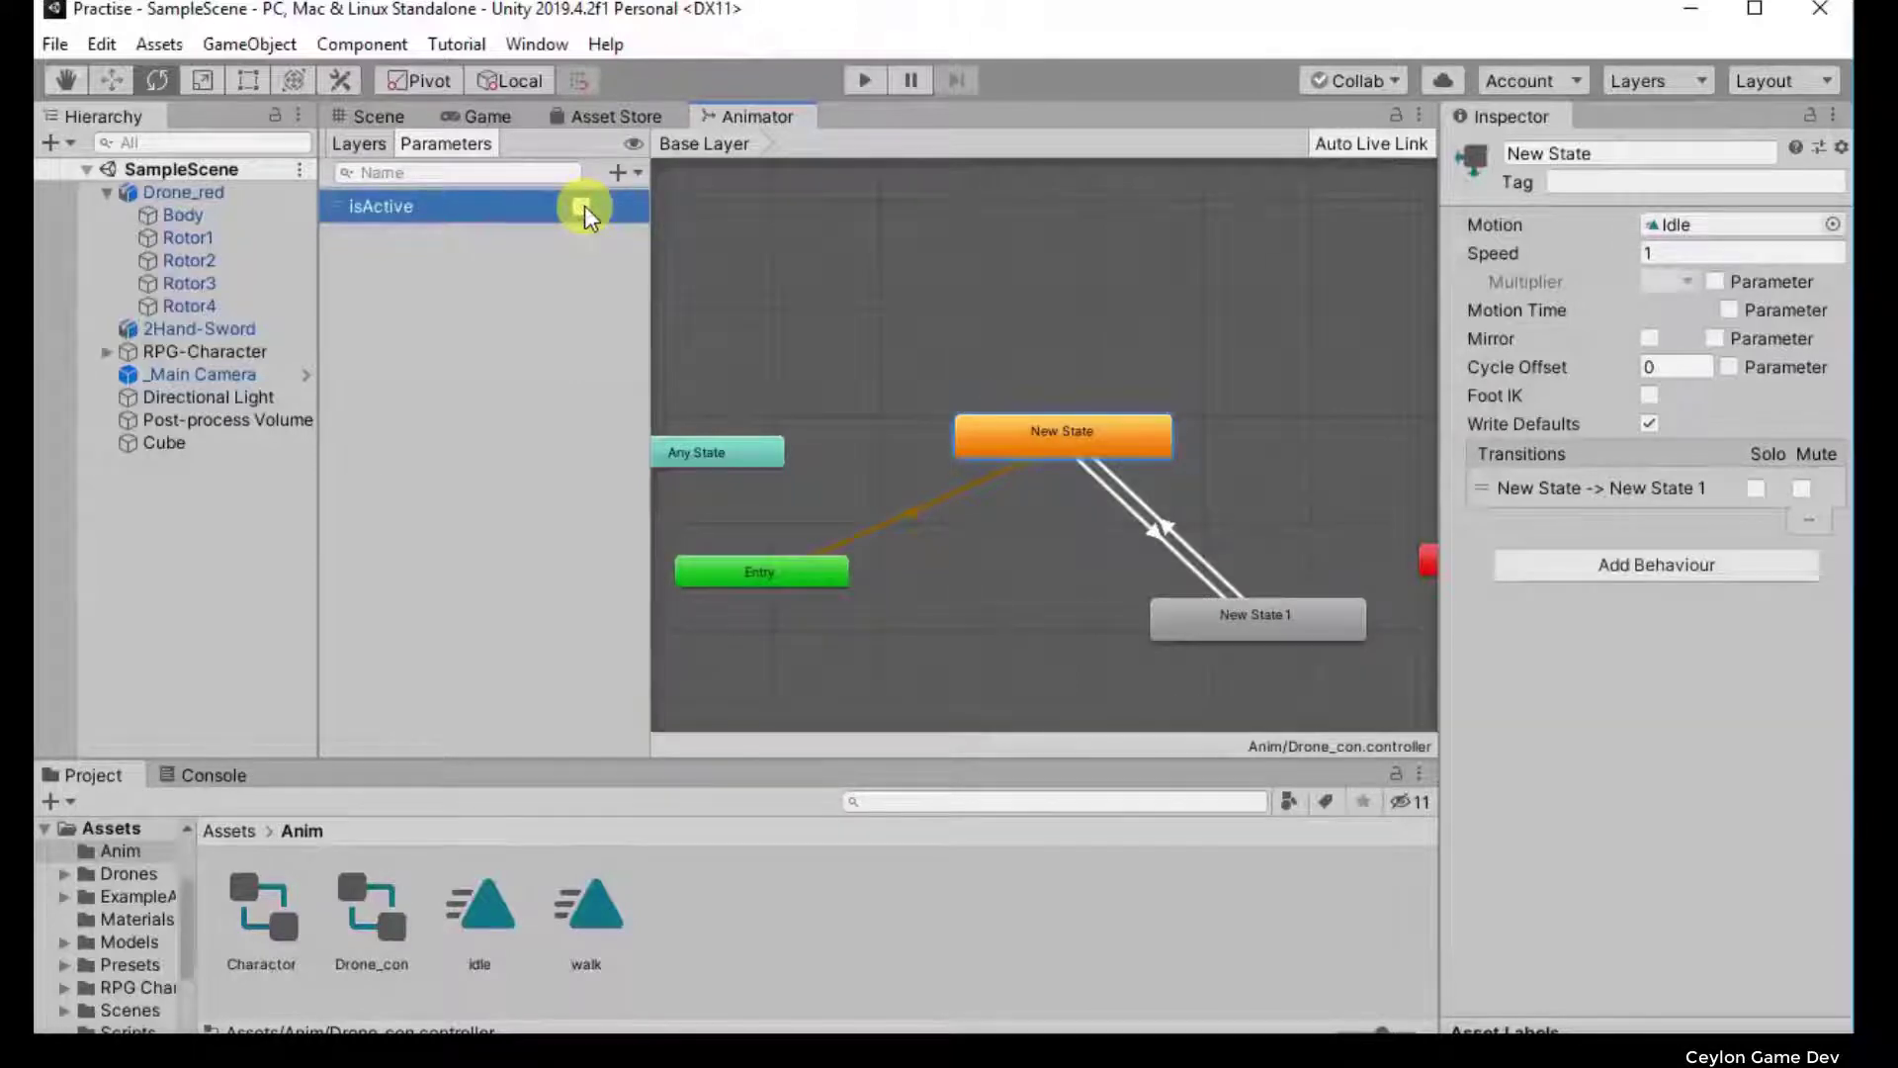
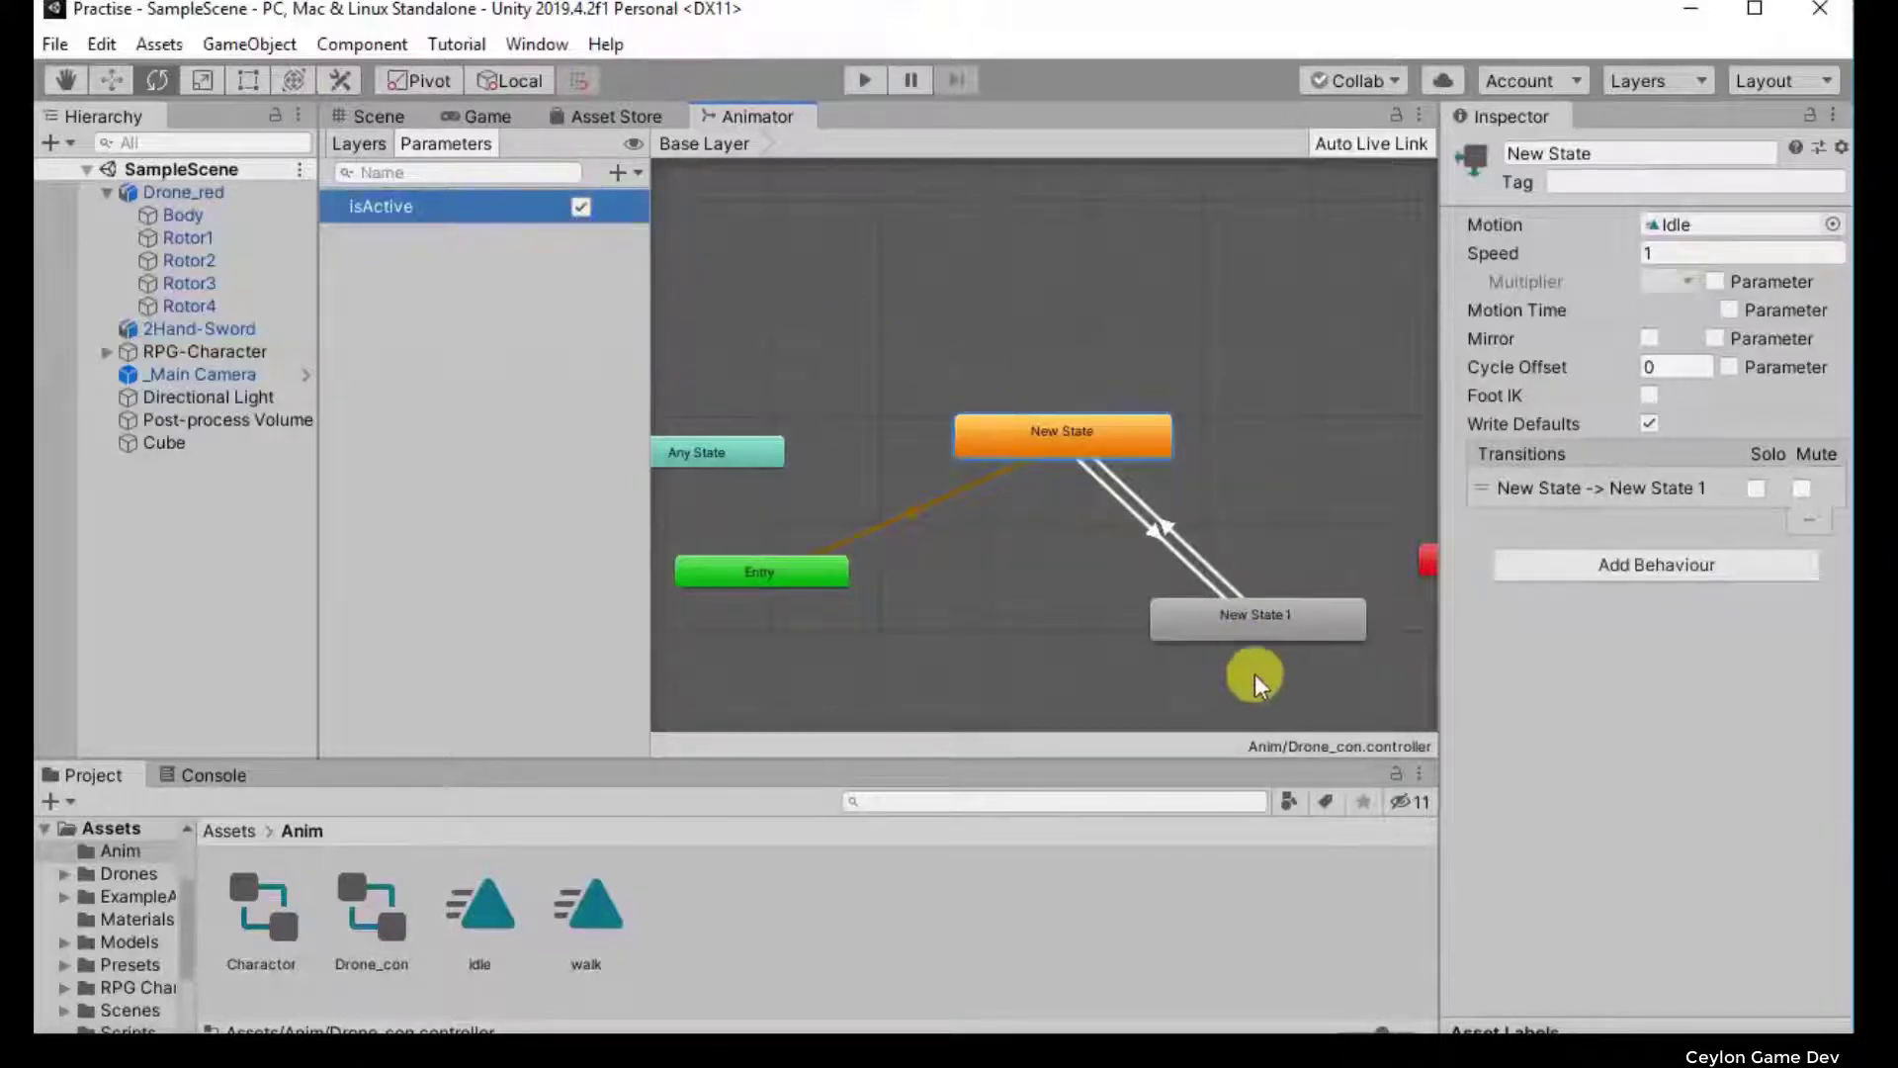
Step: Select New State 1 and check which motion is assigned to it
click(1242, 634)
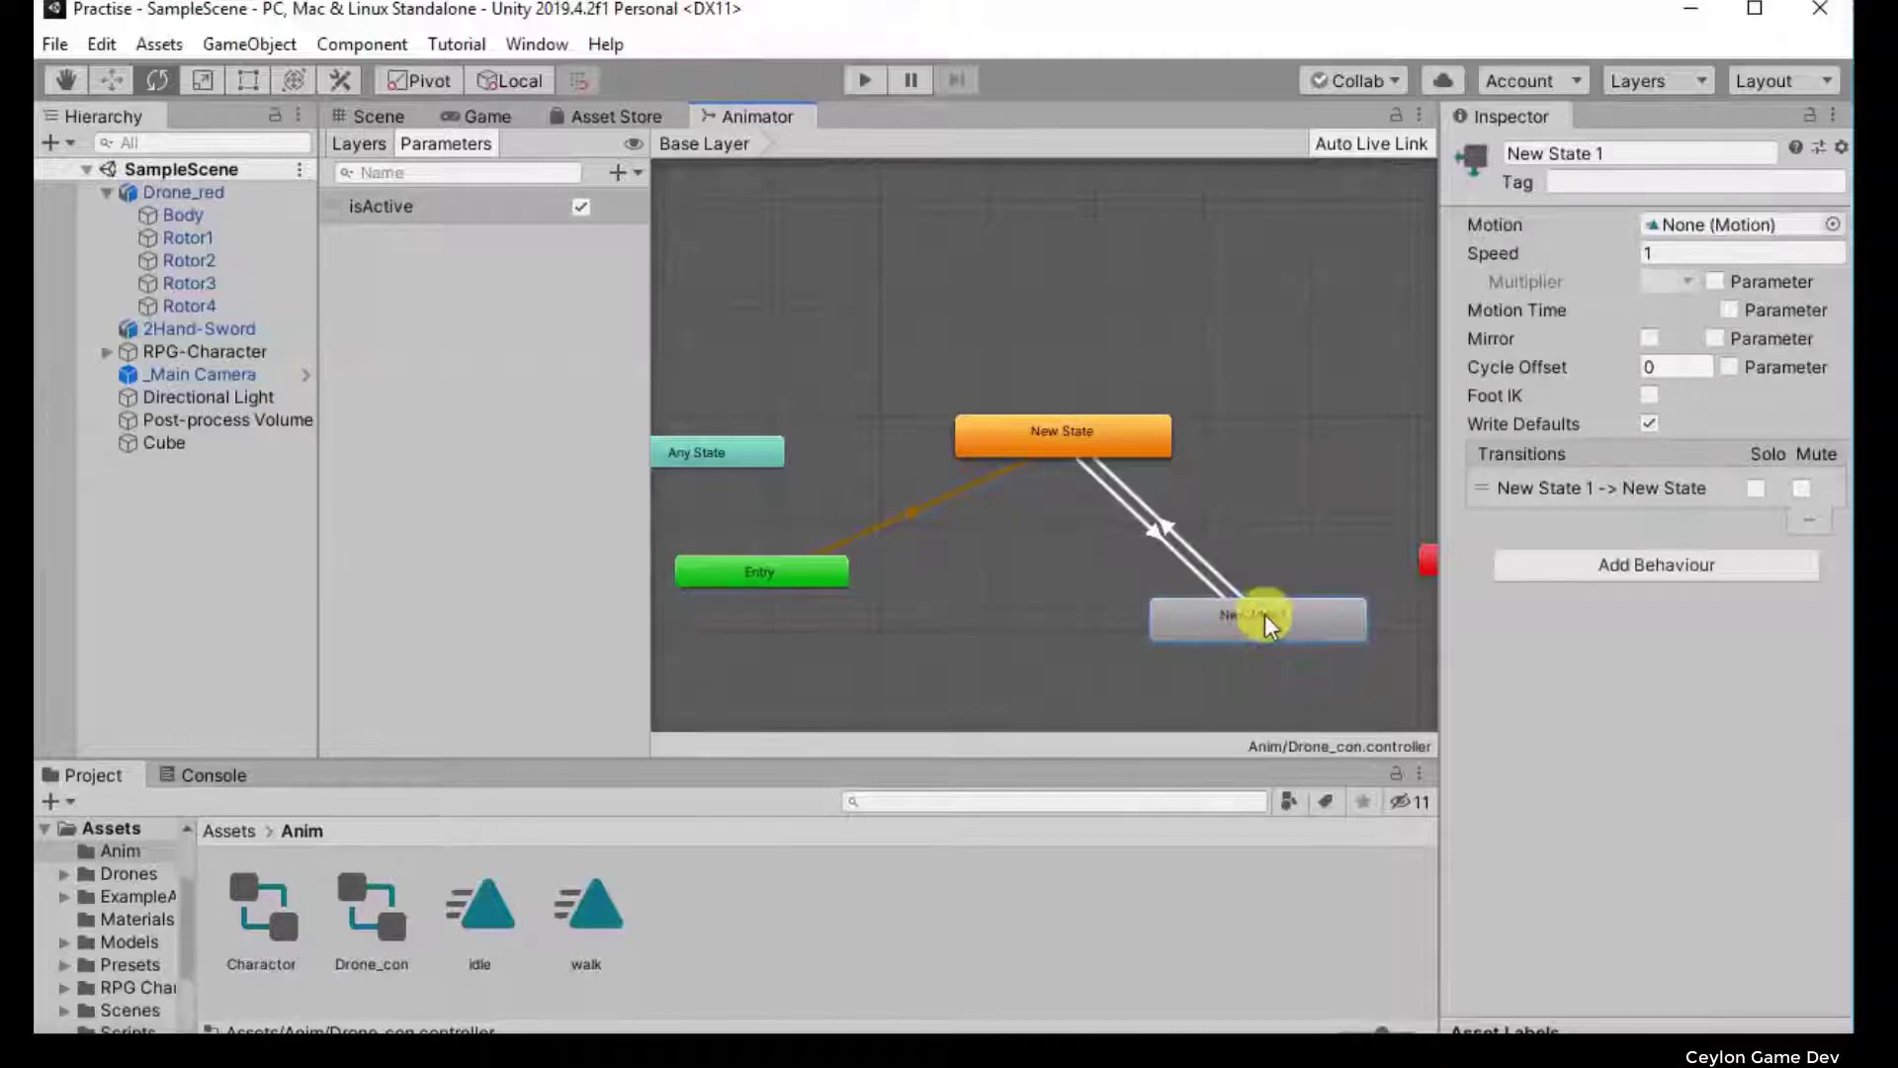
click(1702, 221)
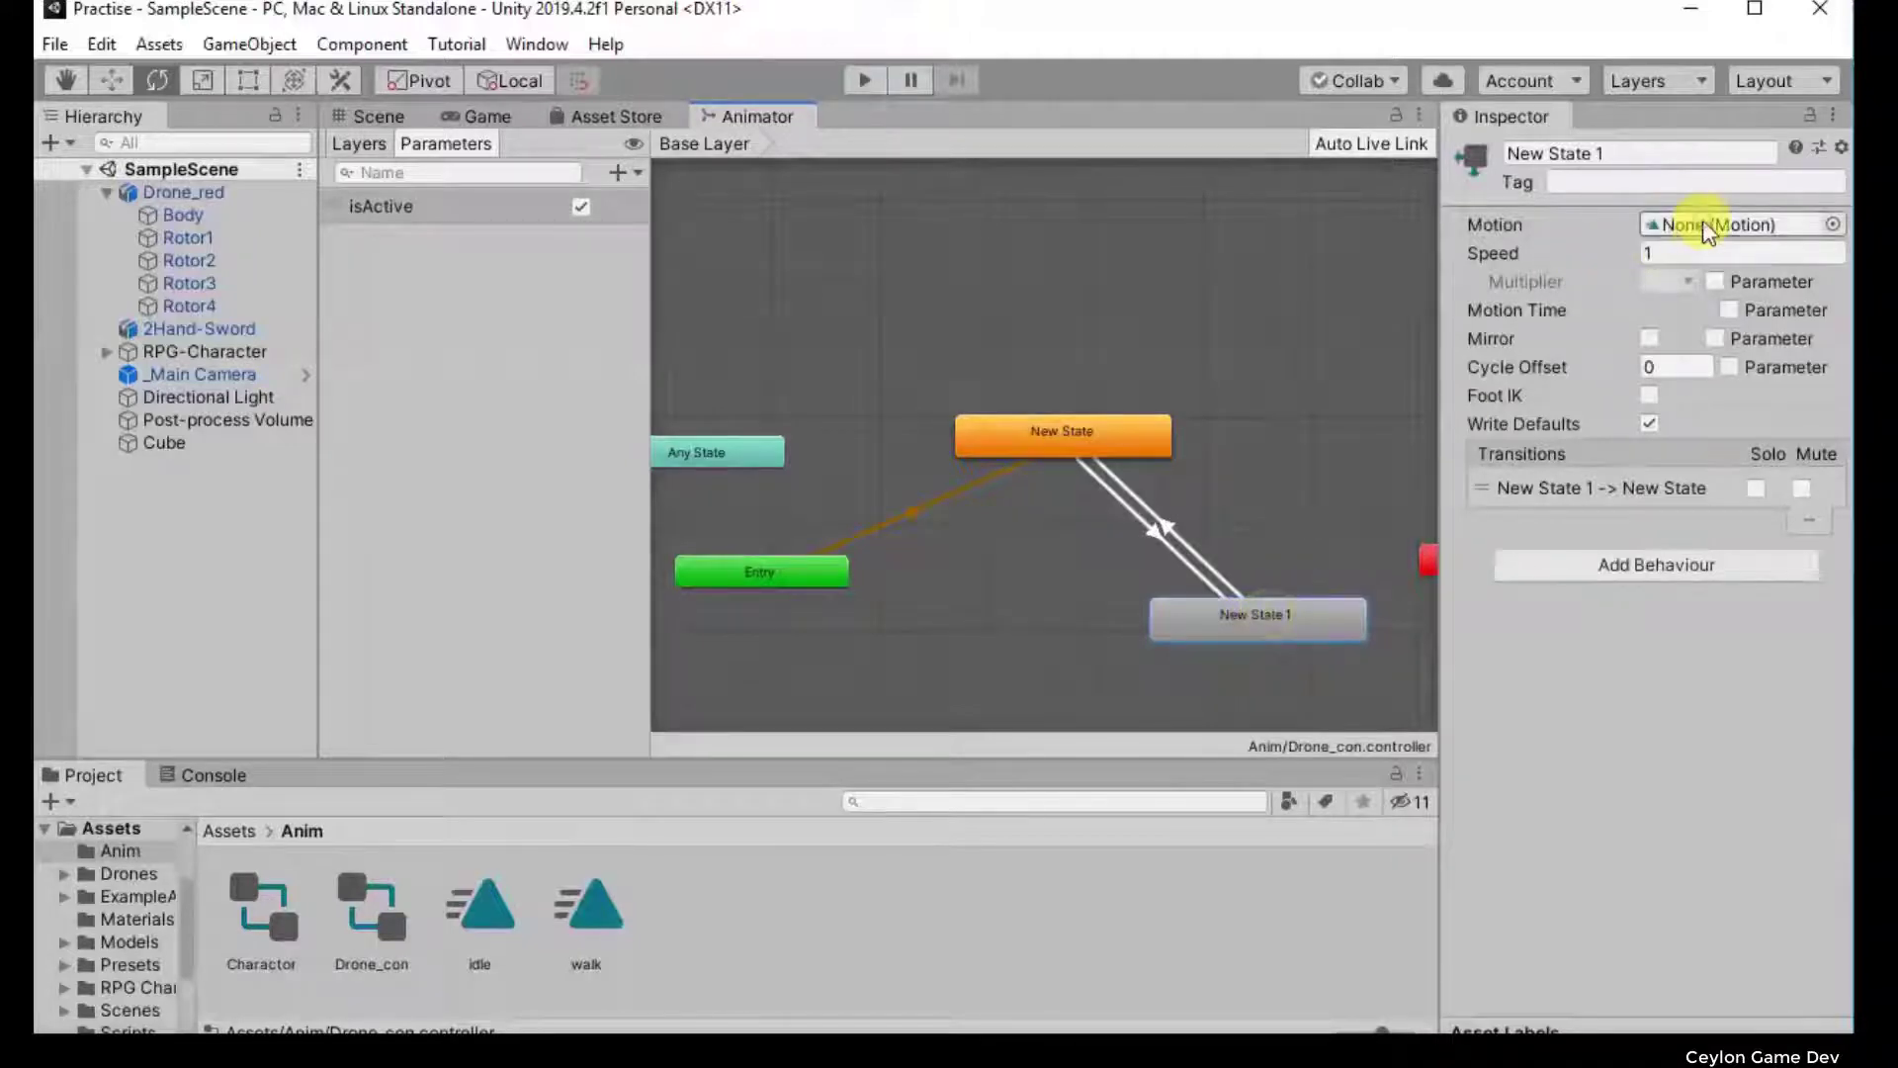
click(1265, 598)
click(1247, 622)
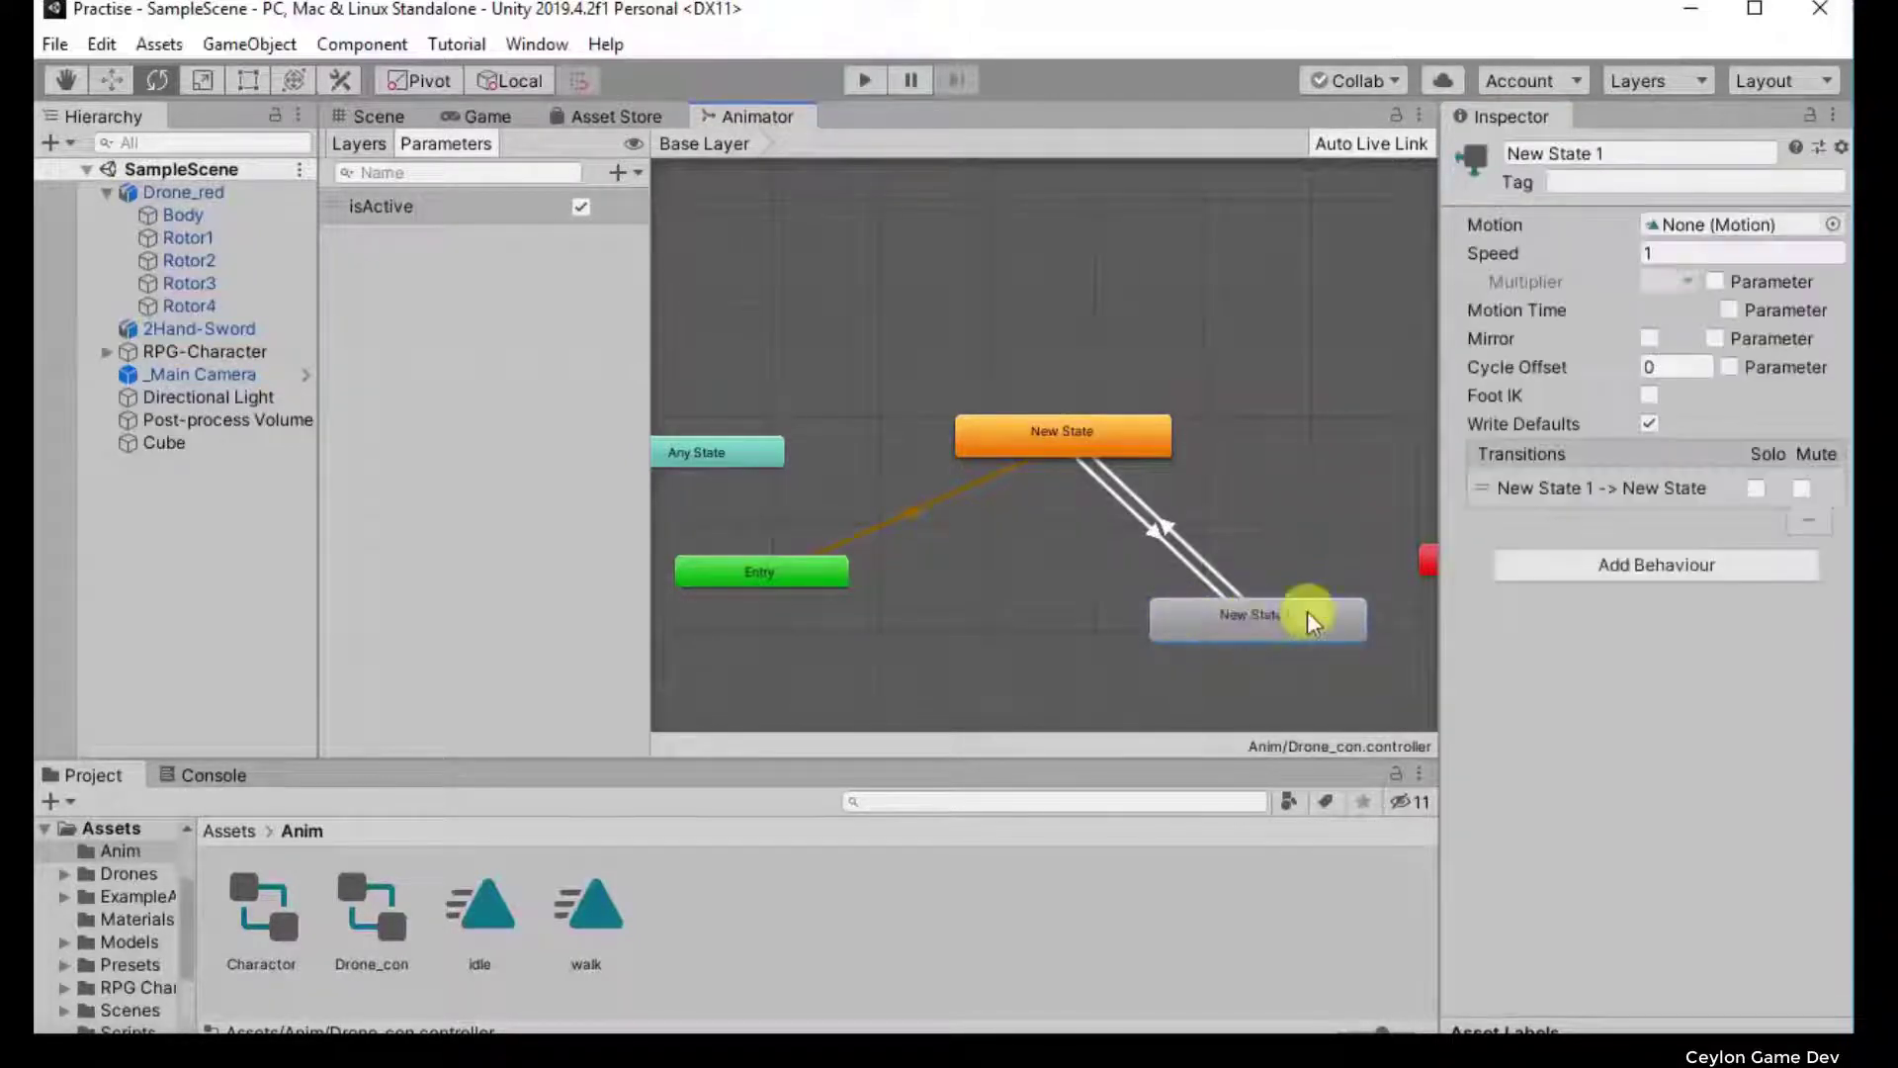
click(1724, 230)
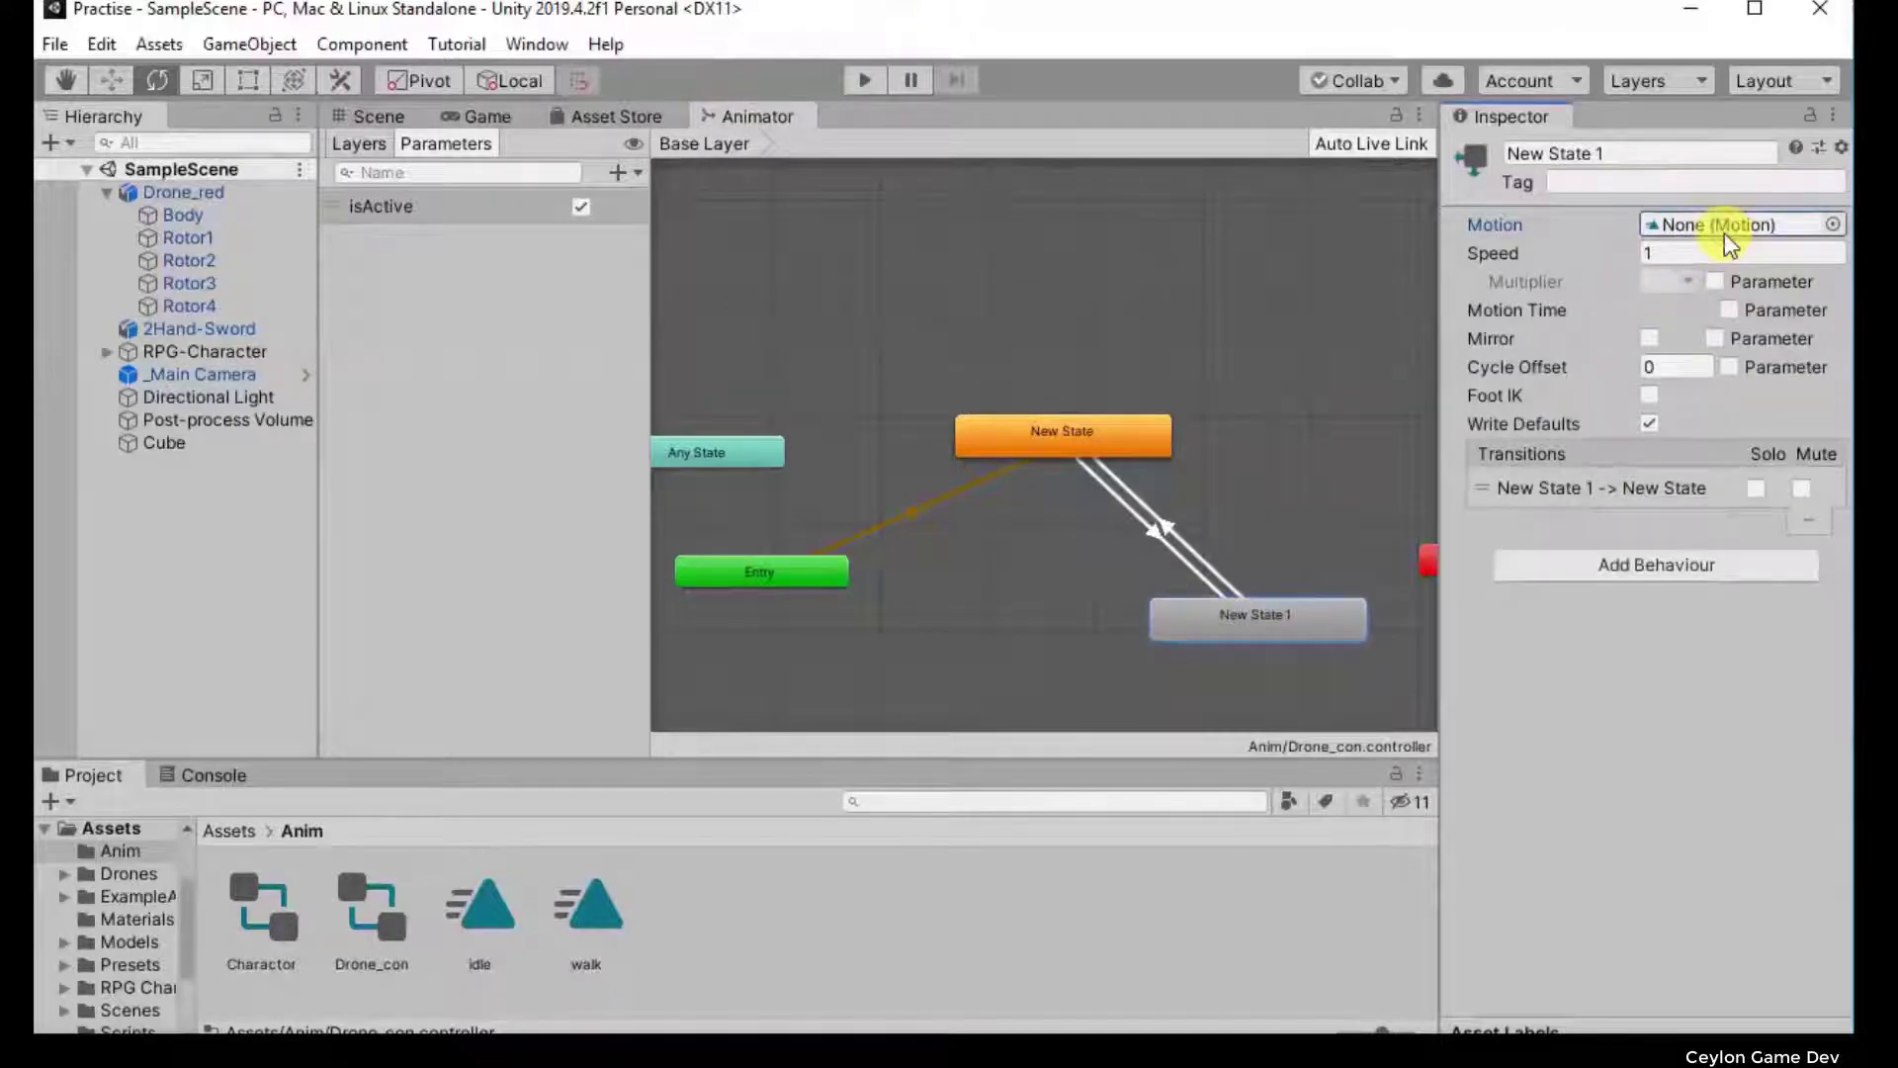
click(1245, 618)
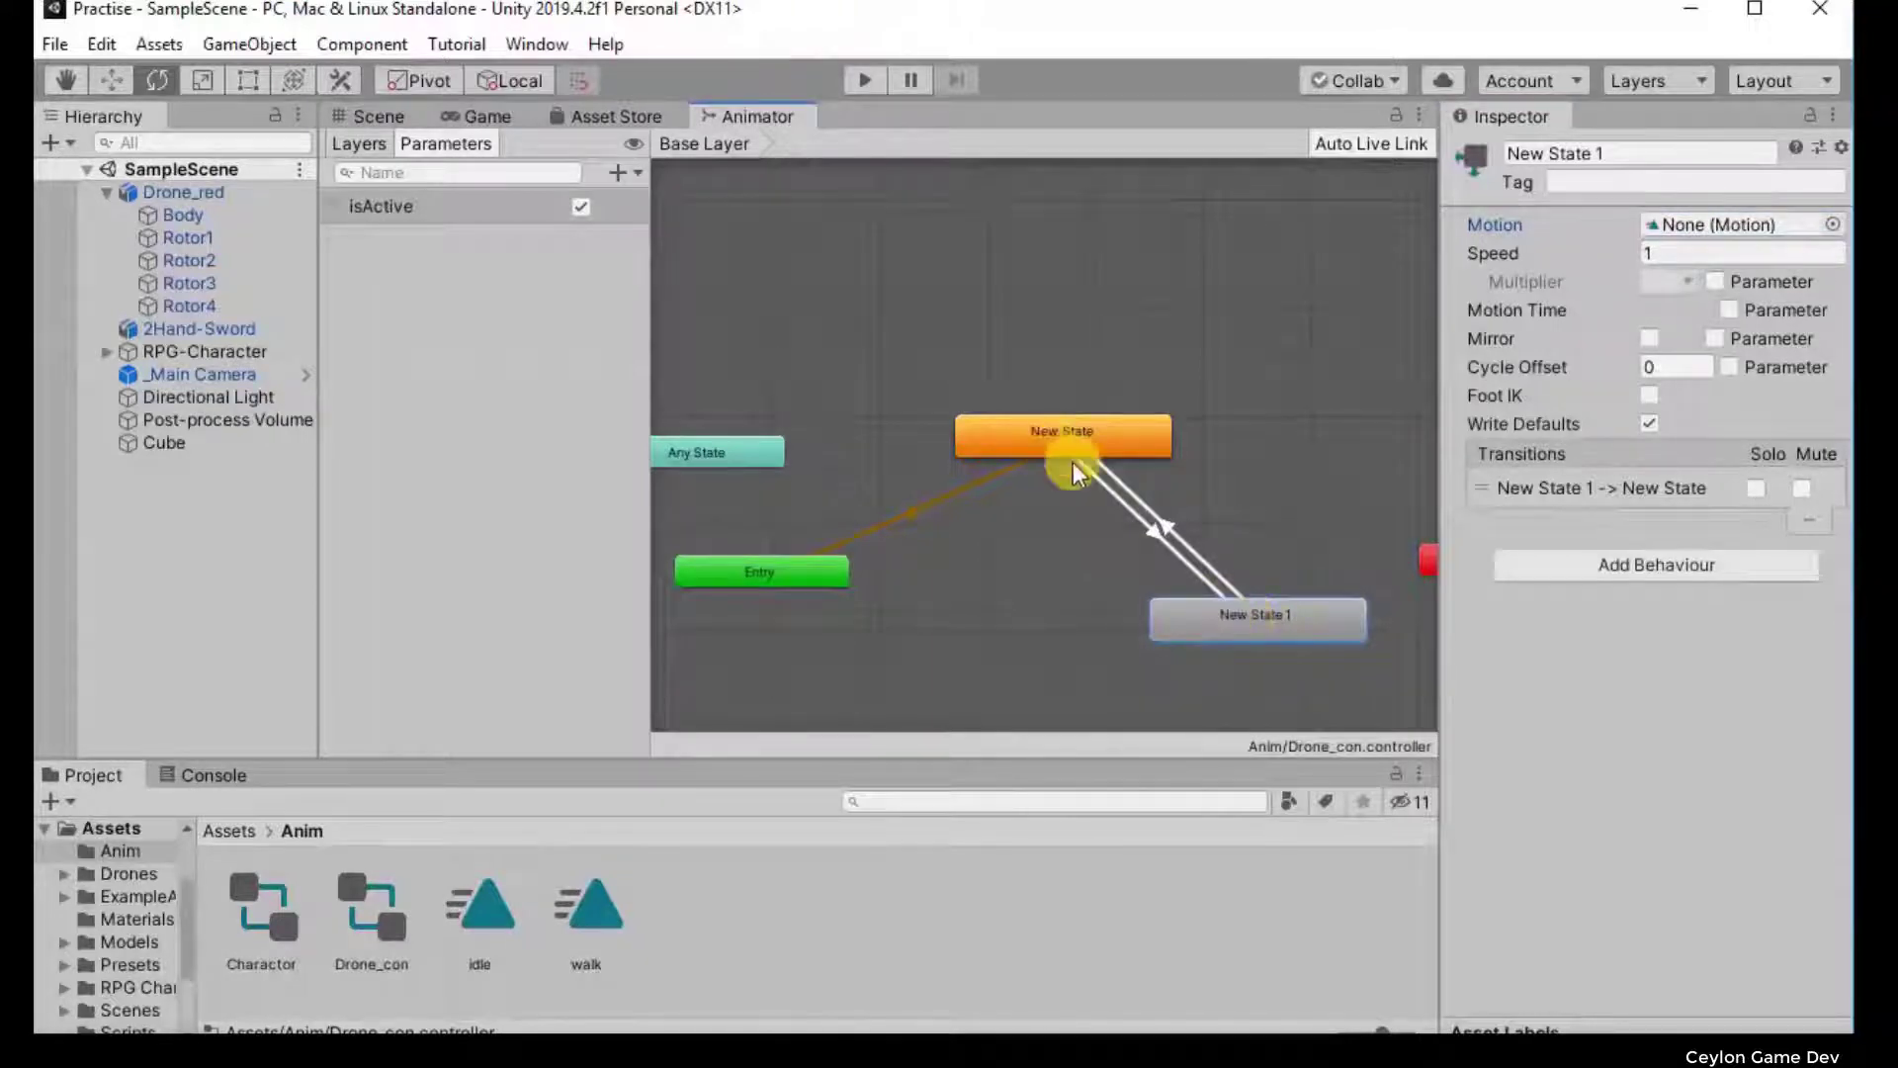
Step: View the New State → New State 1 transition and toggle isActive on and off
click(1148, 536)
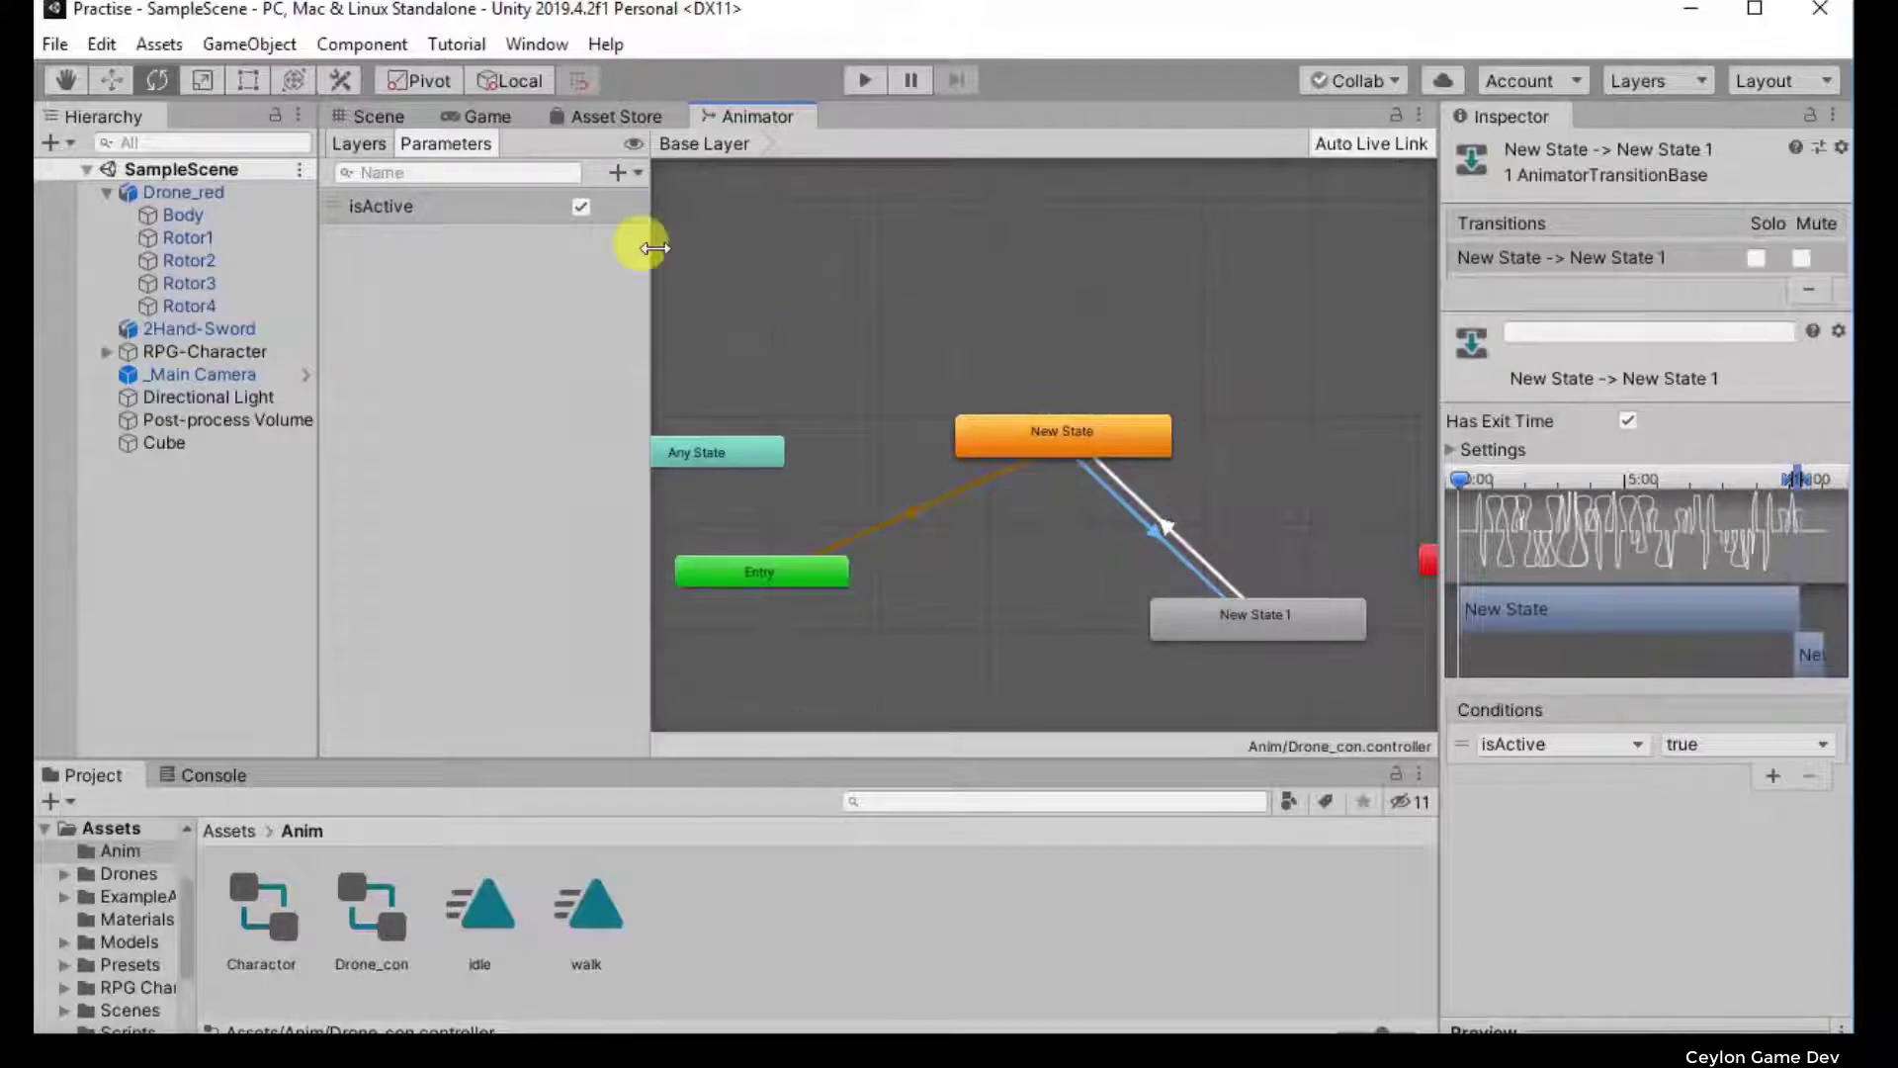
click(580, 209)
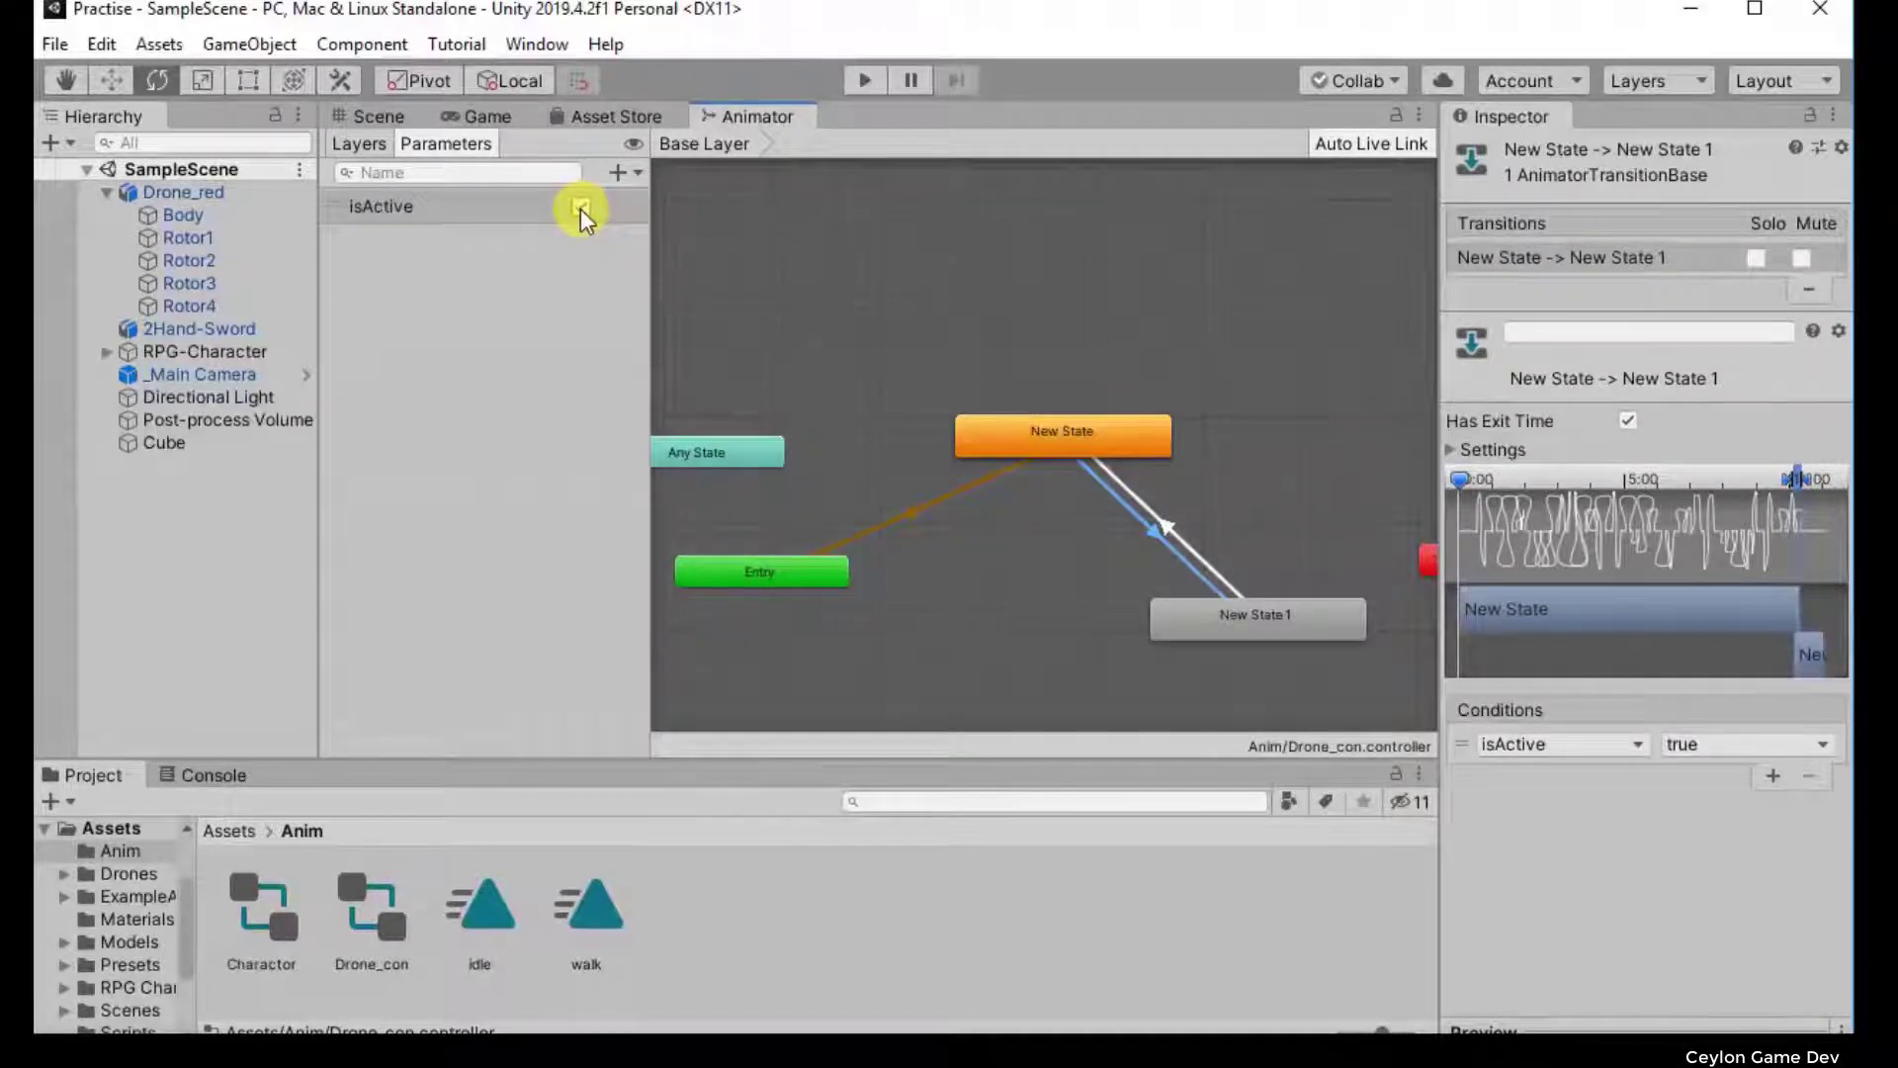
click(579, 208)
Step: Toggle the isActive parameter and select New State 1, which has no motion assigned
click(581, 207)
click(1245, 620)
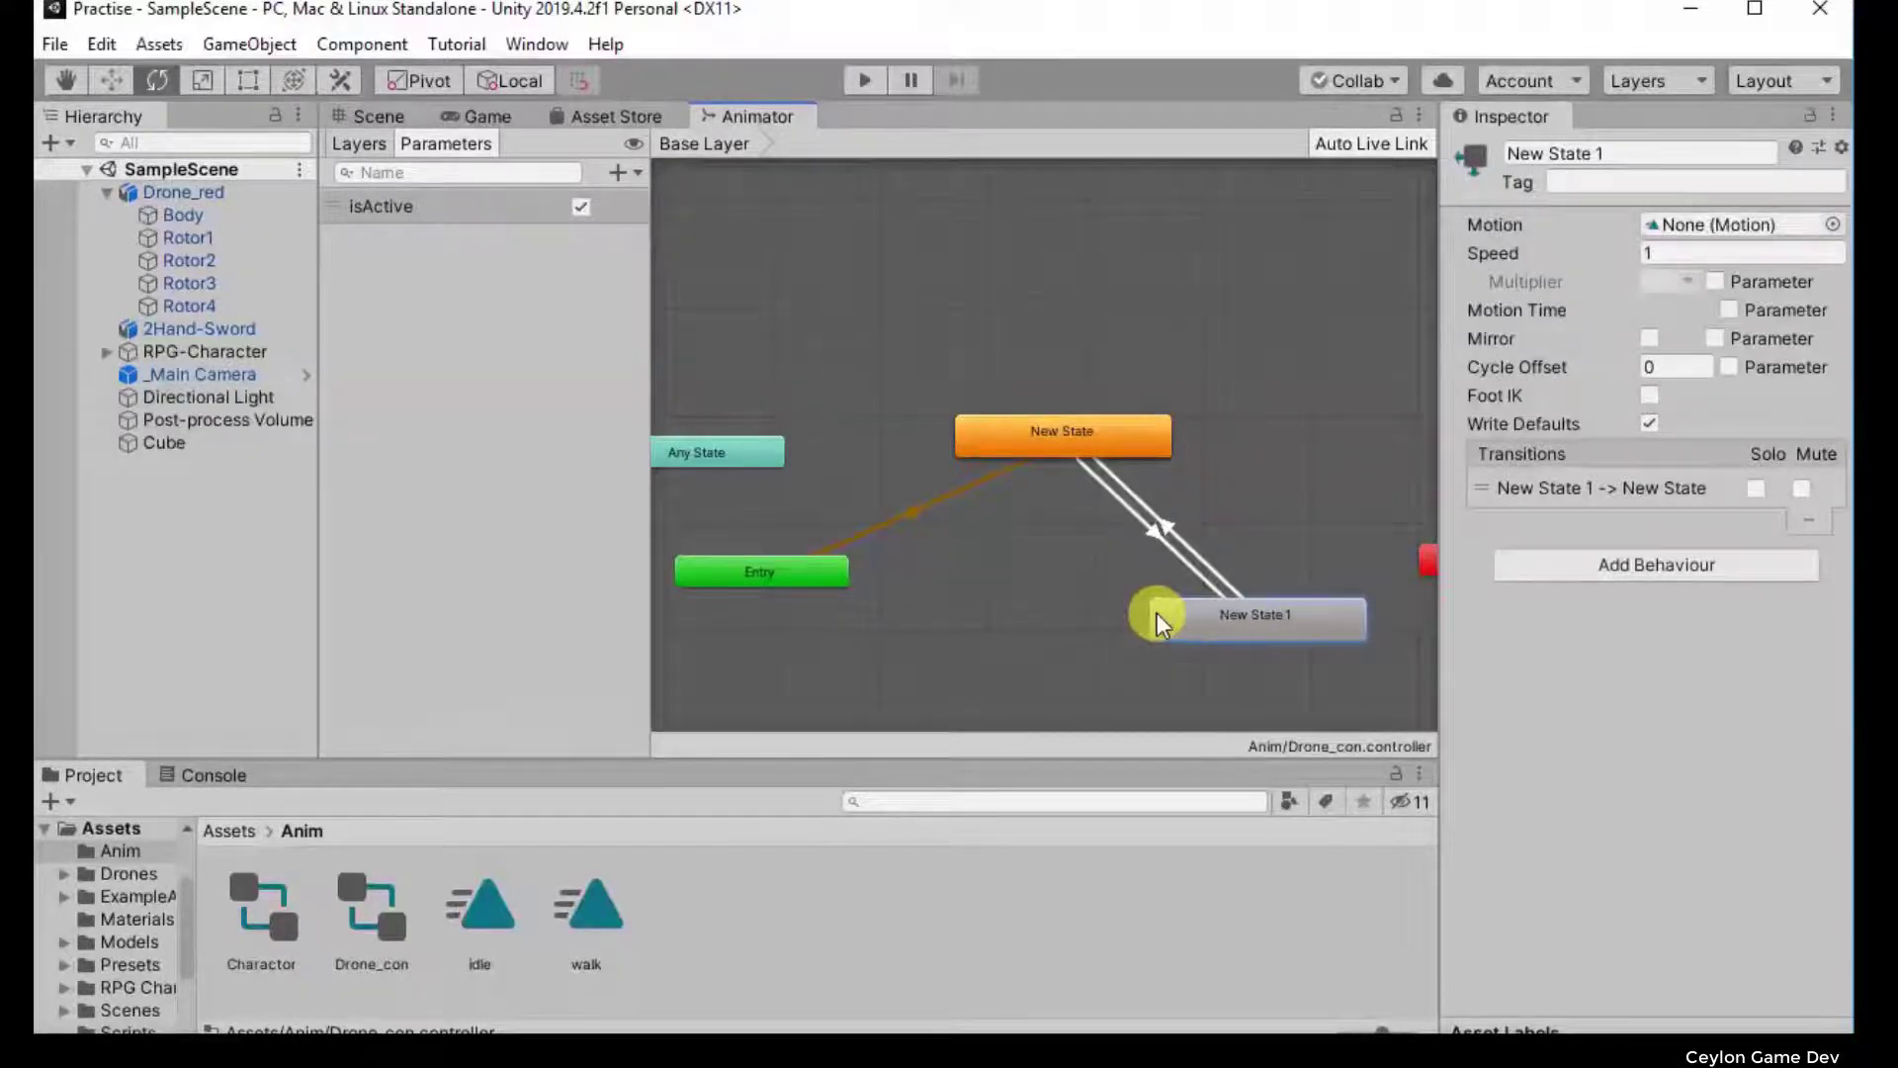
Step: Uncheck isActive and delete the New State → New State 1 transition
click(577, 208)
click(1167, 526)
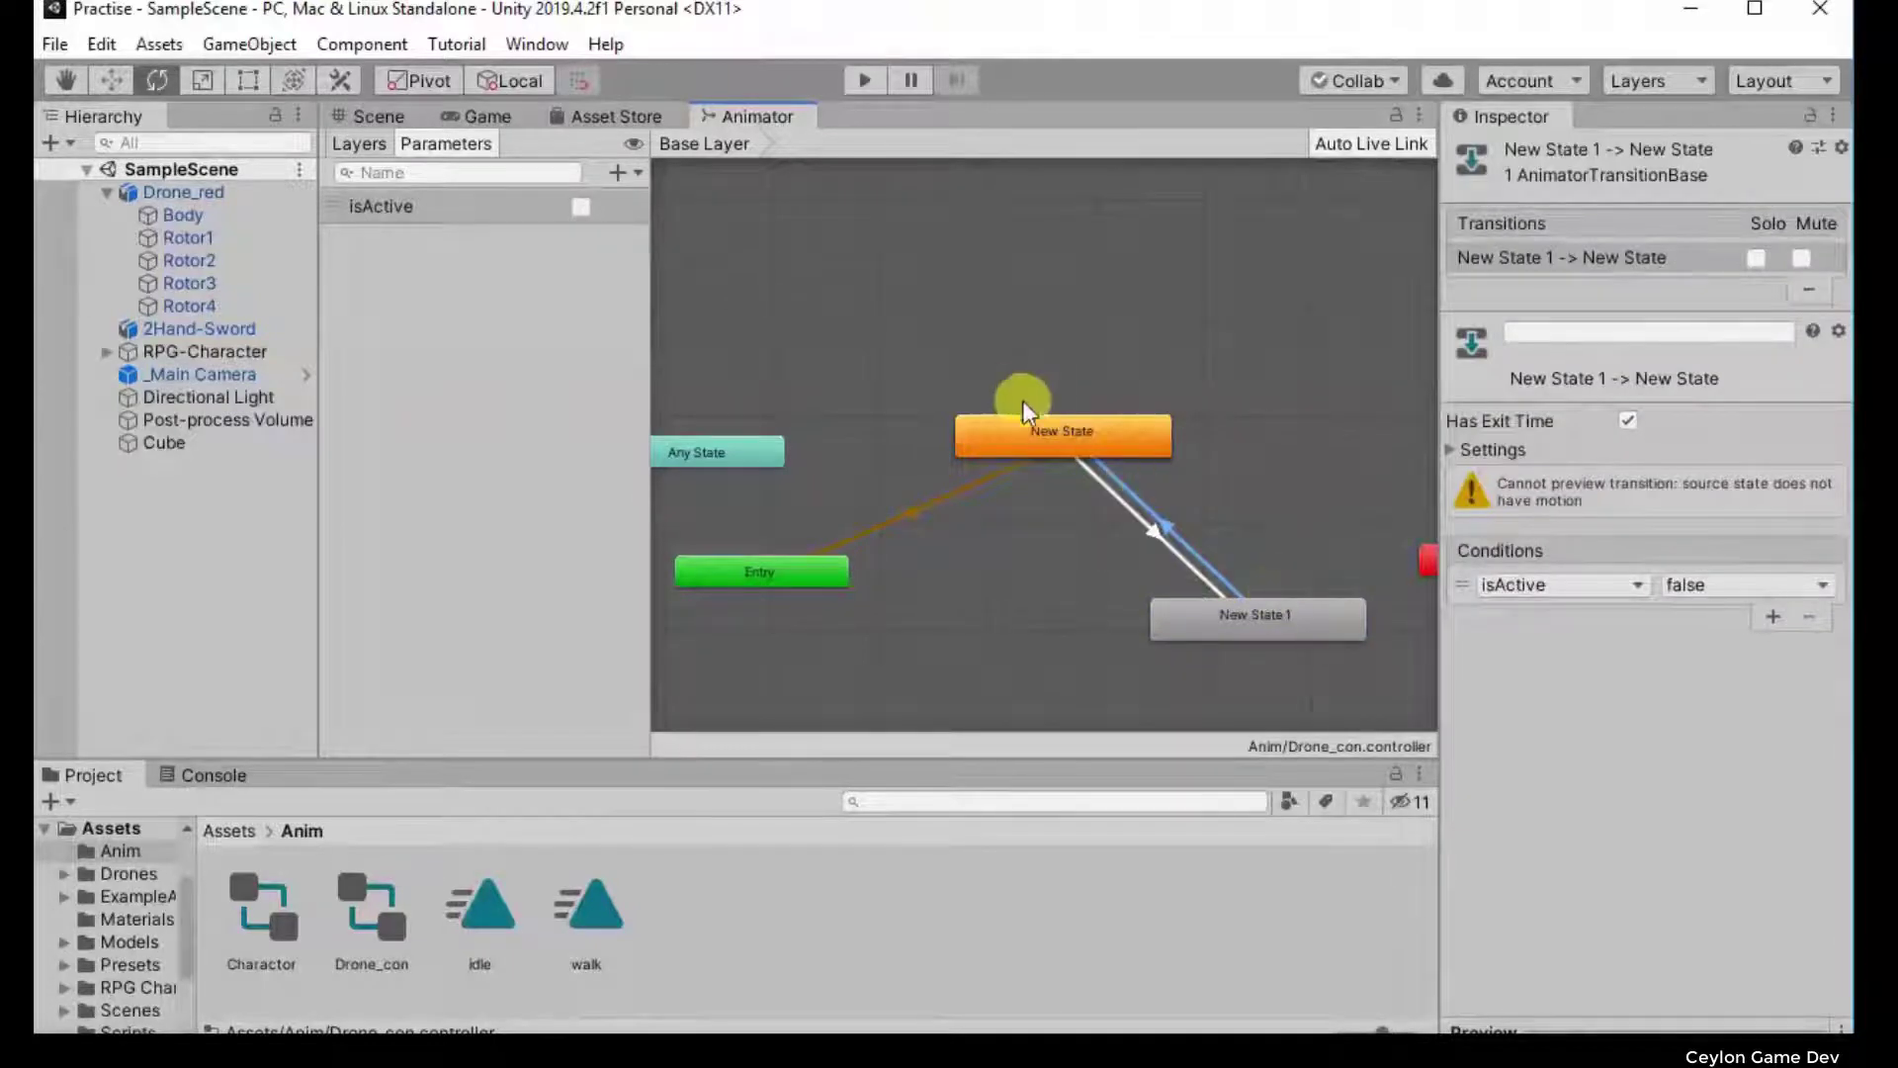
click(1269, 618)
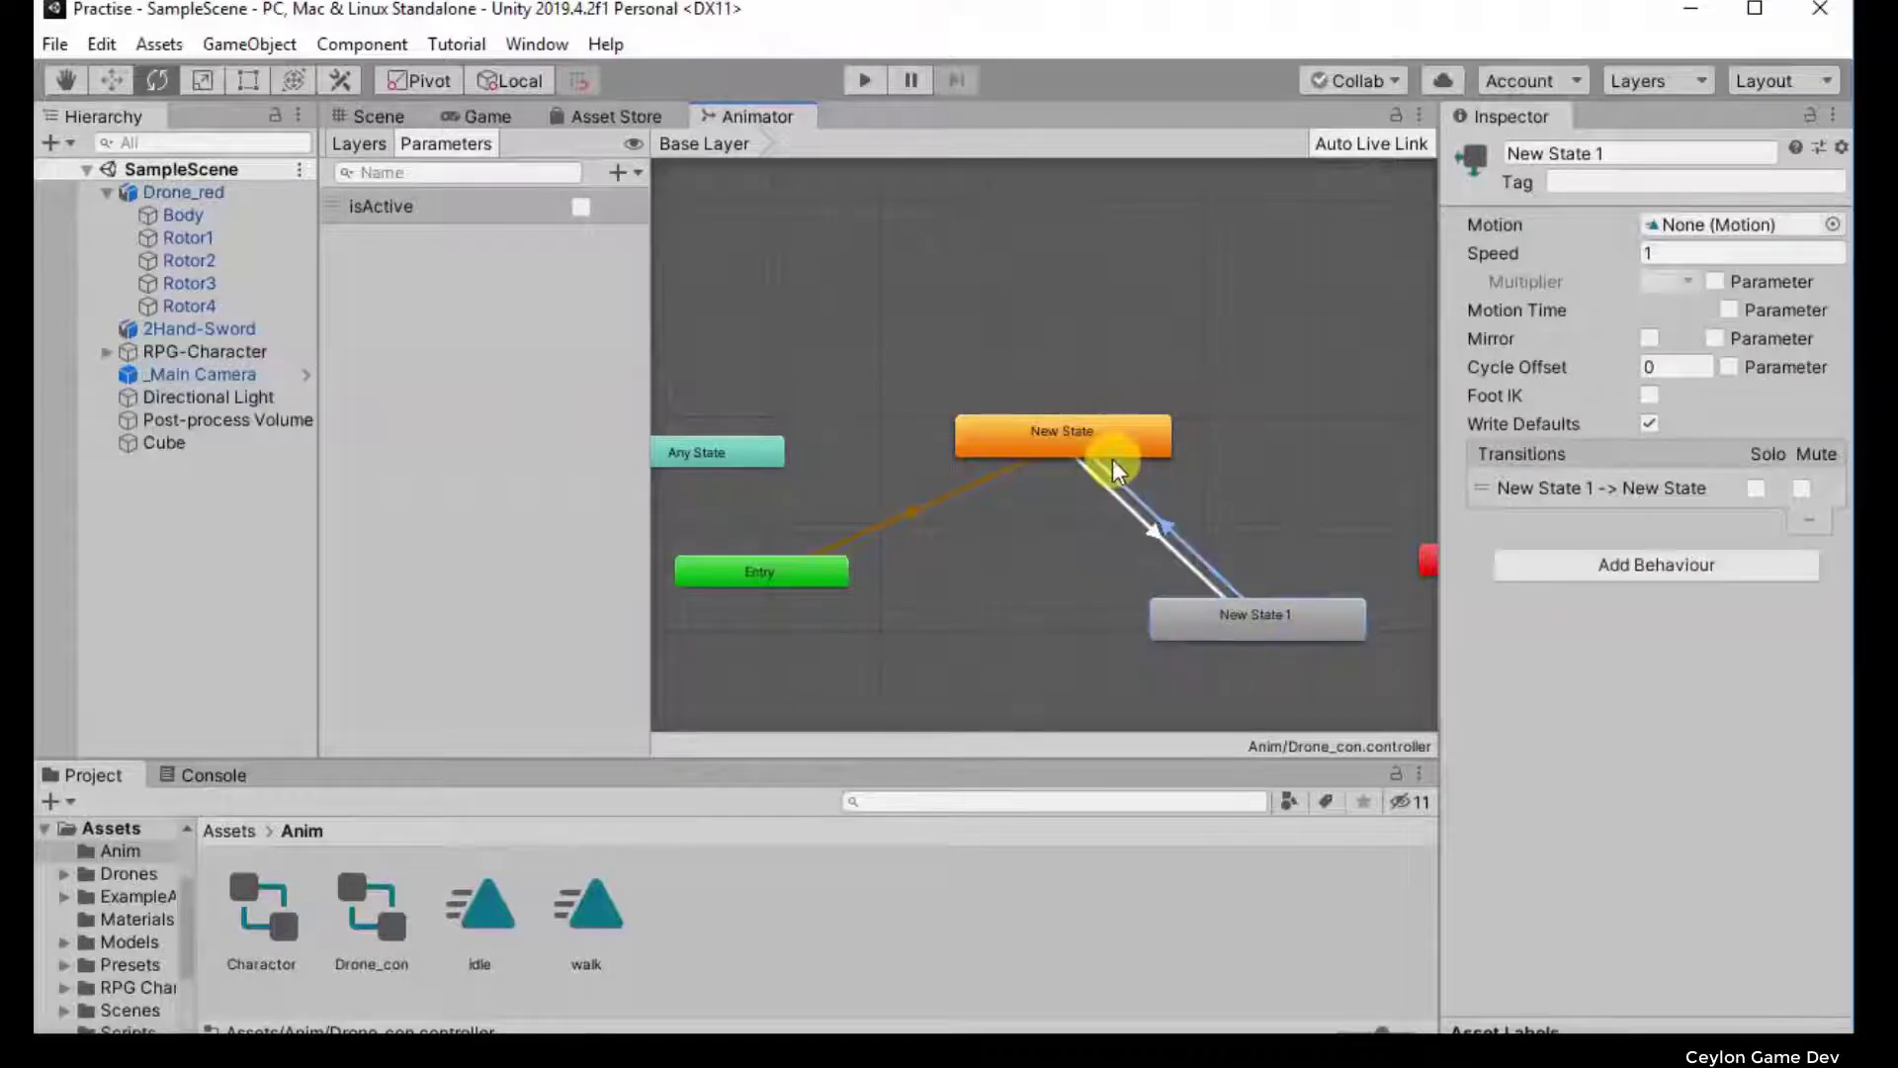
click(1098, 438)
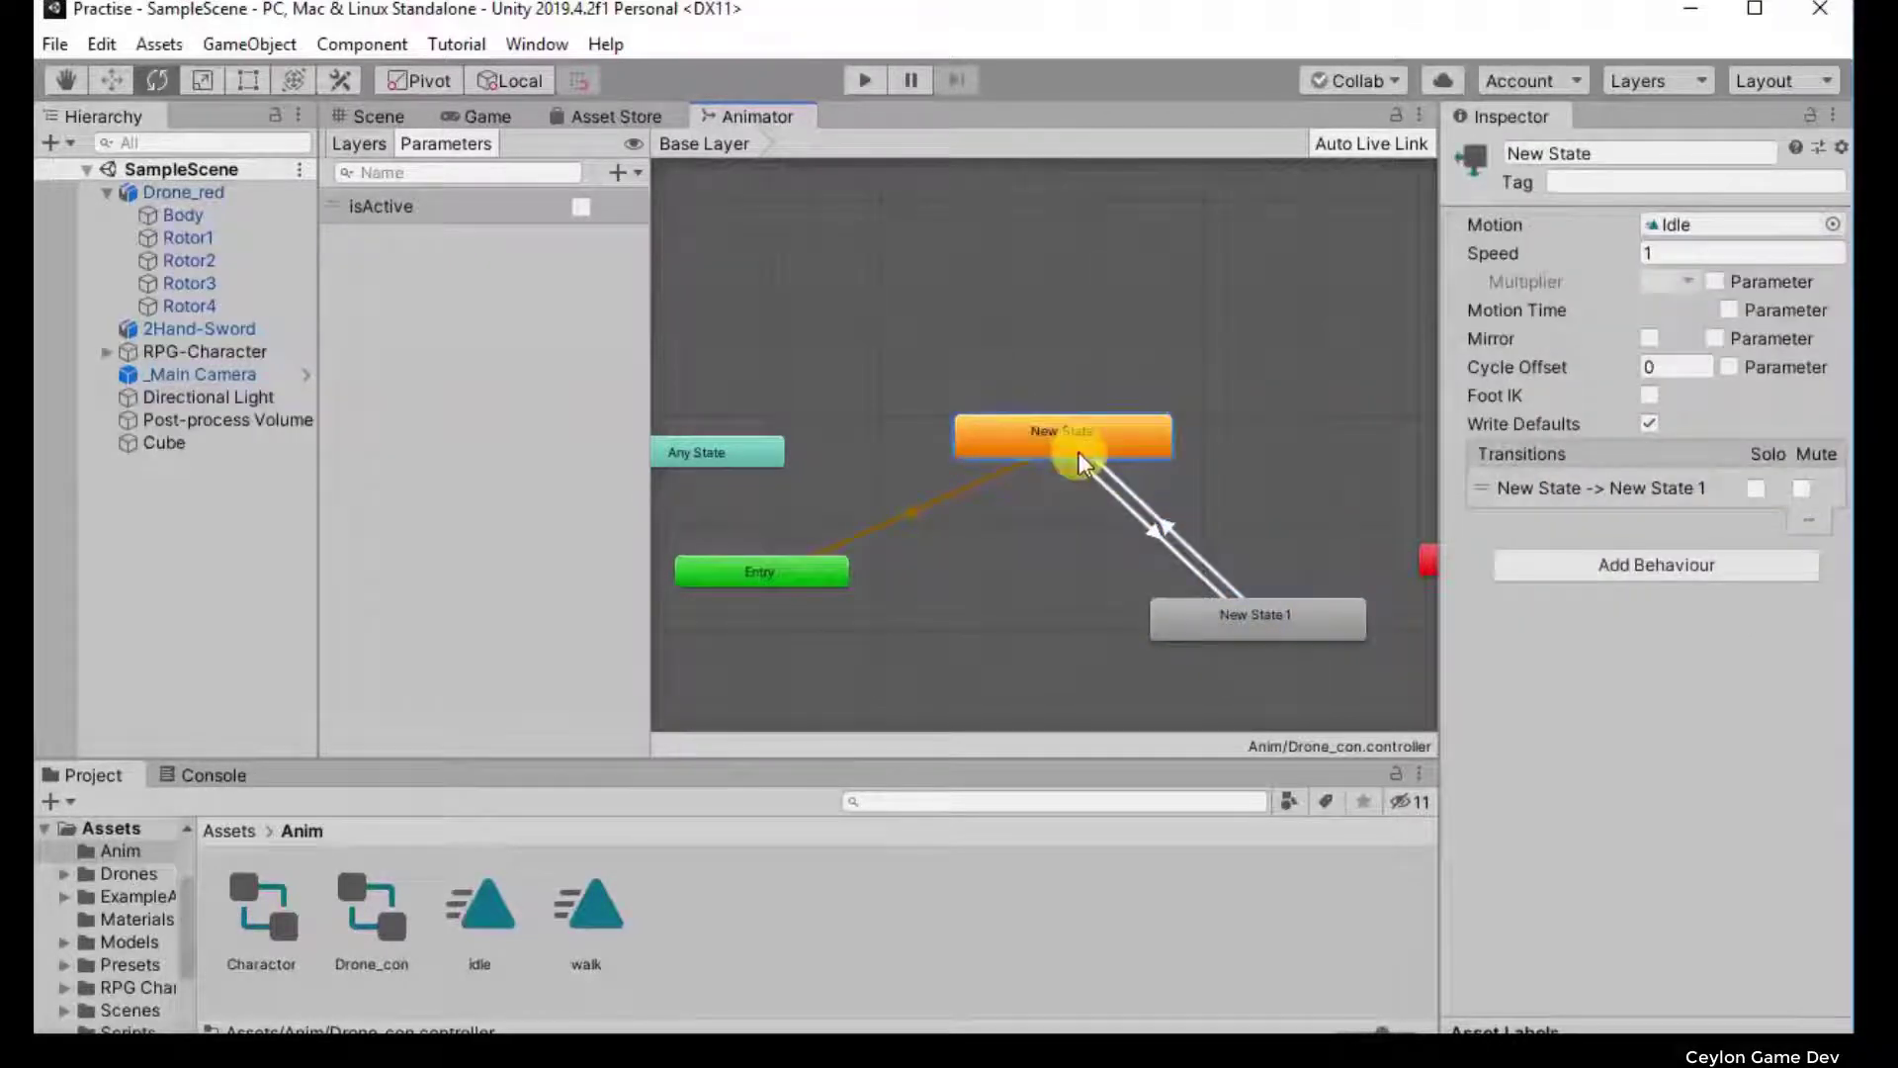
click(1157, 545)
click(1163, 533)
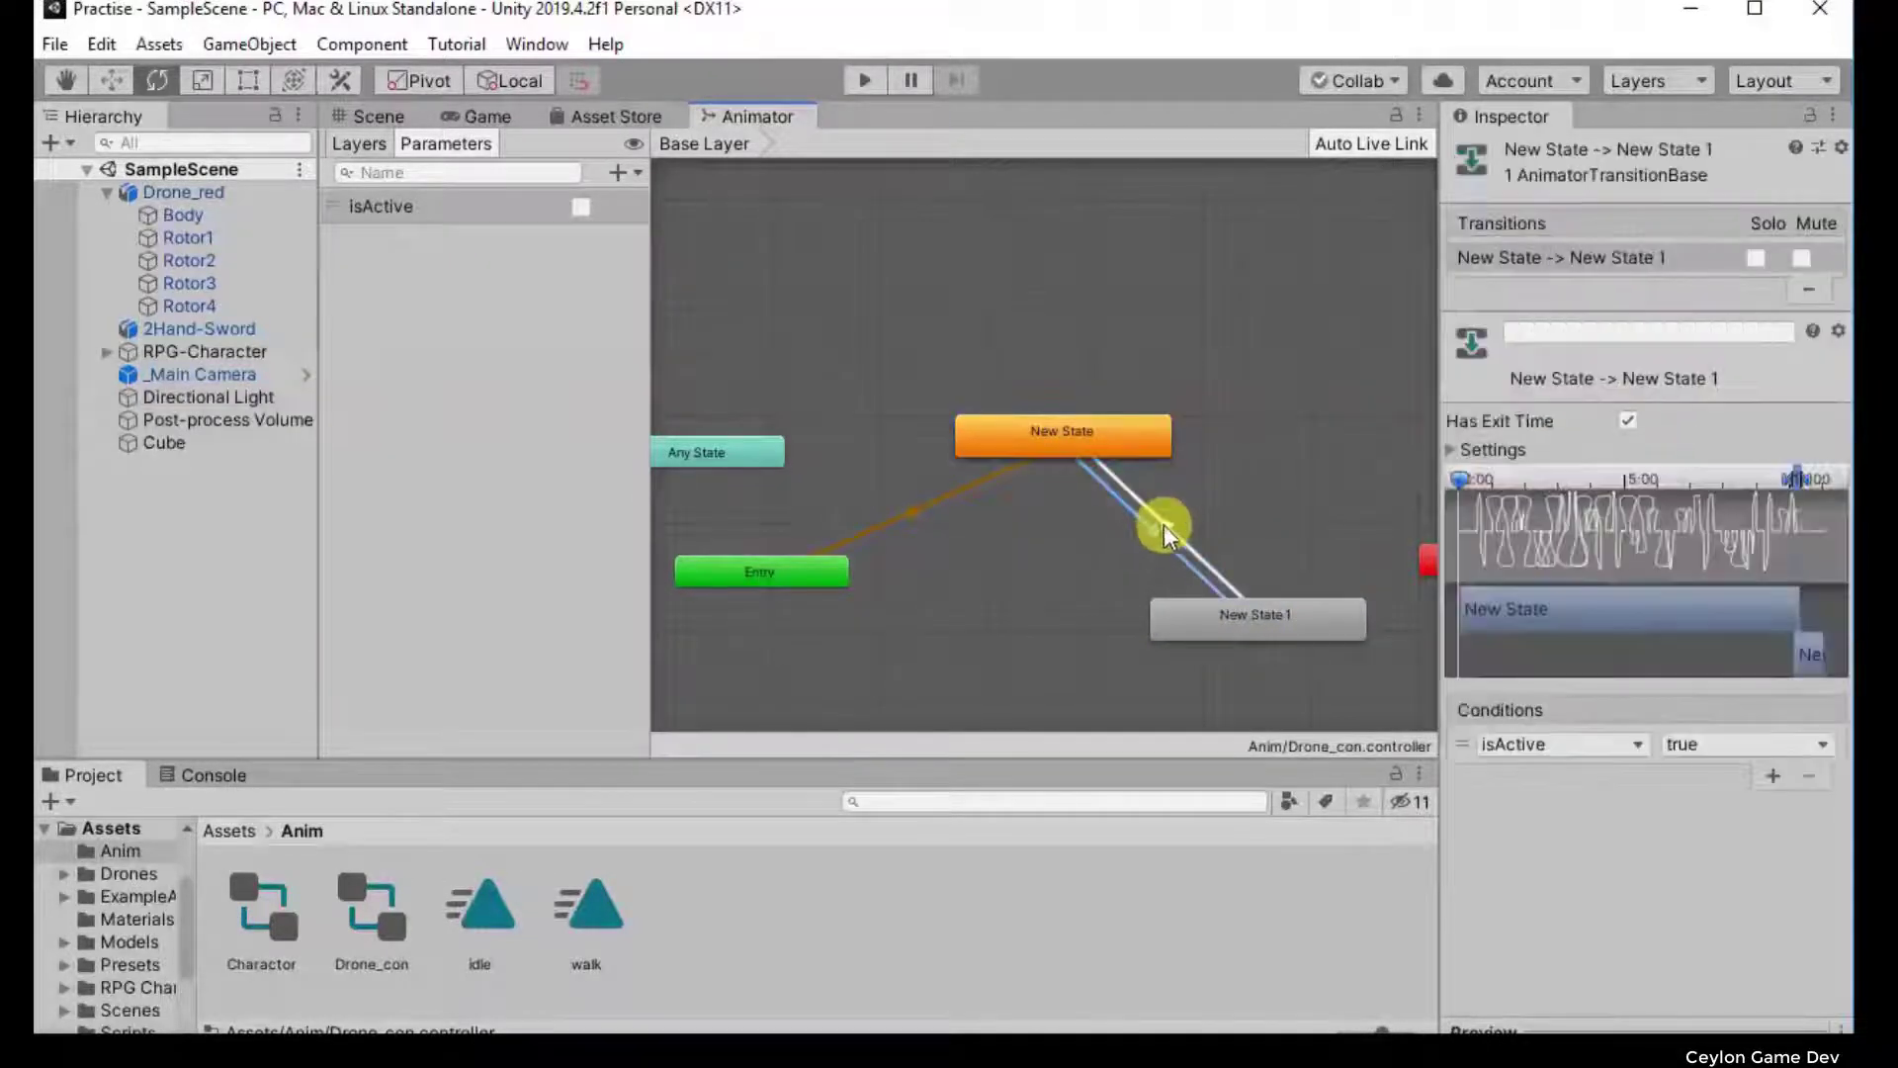
click(1164, 526)
click(1153, 531)
click(1153, 530)
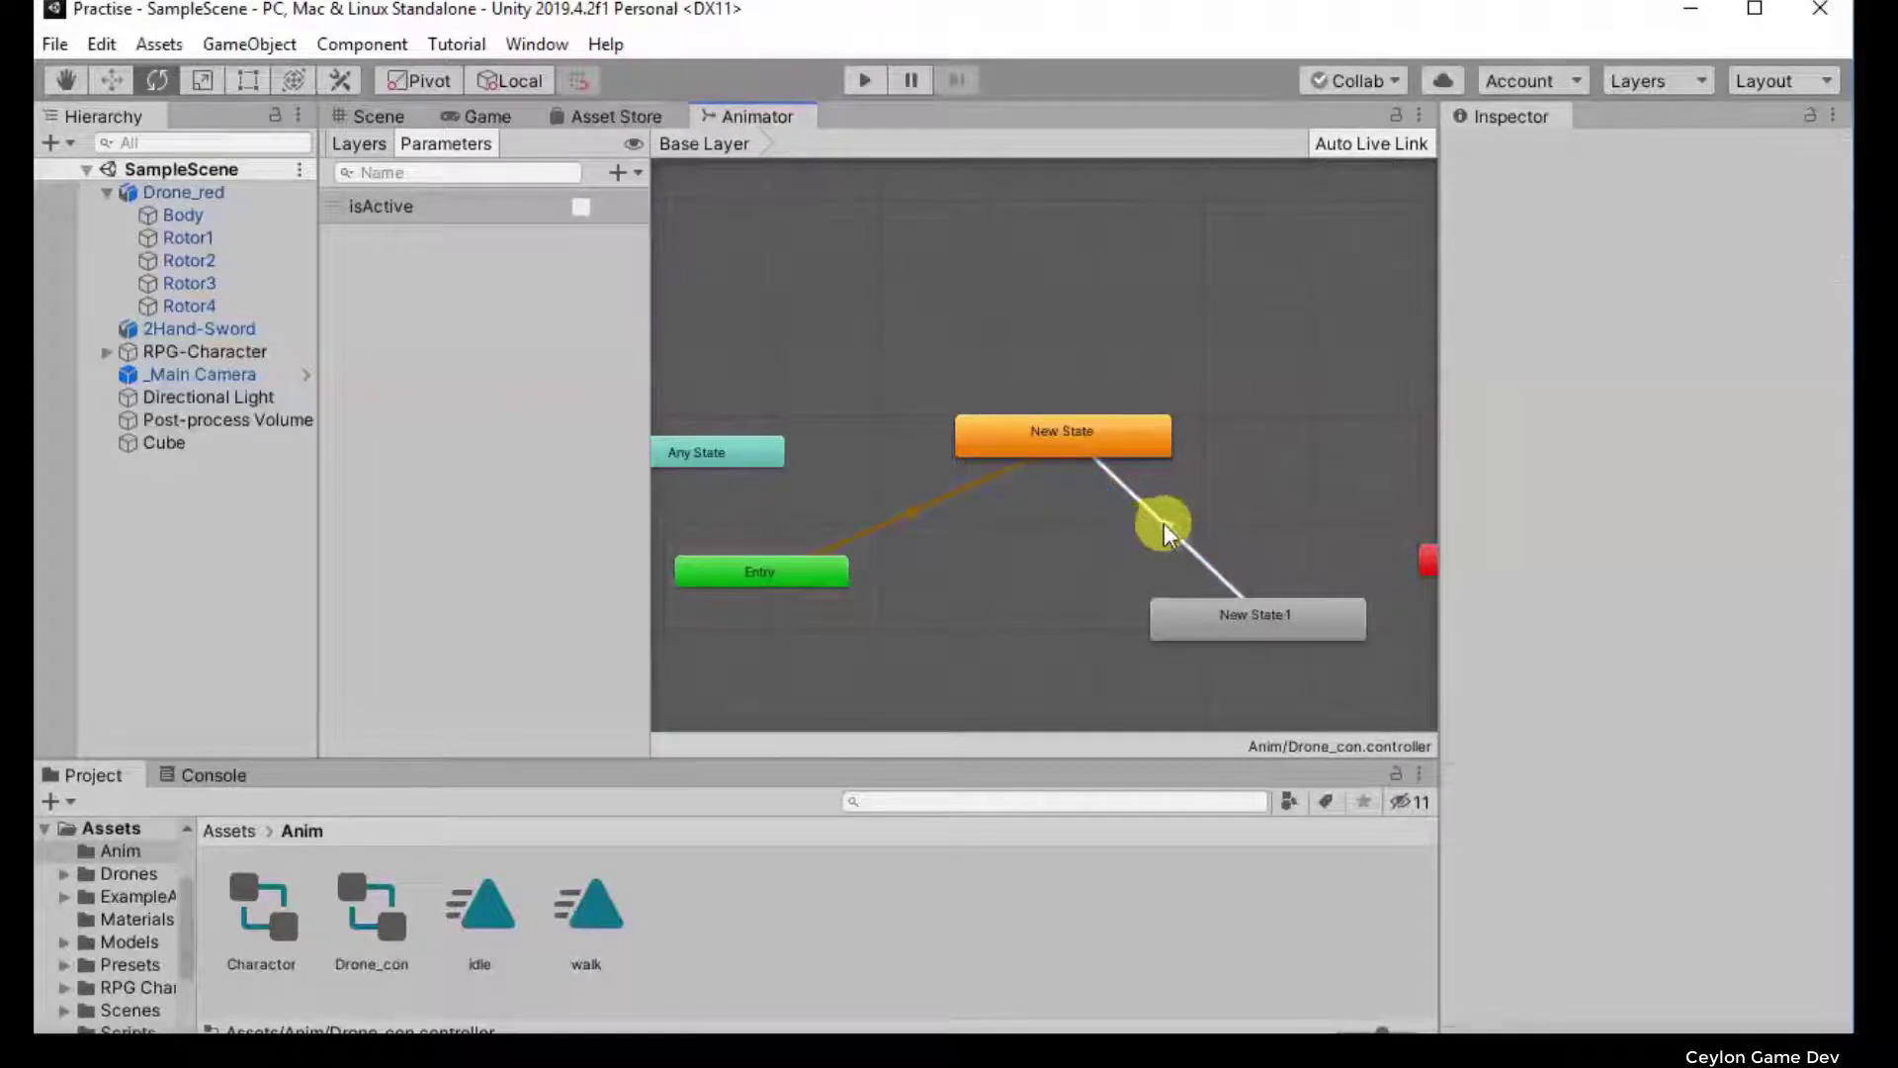
click(1170, 524)
key(Delete)
Step: Delete the New State 1 state and move New State lower in the graph
click(1232, 616)
key(Delete)
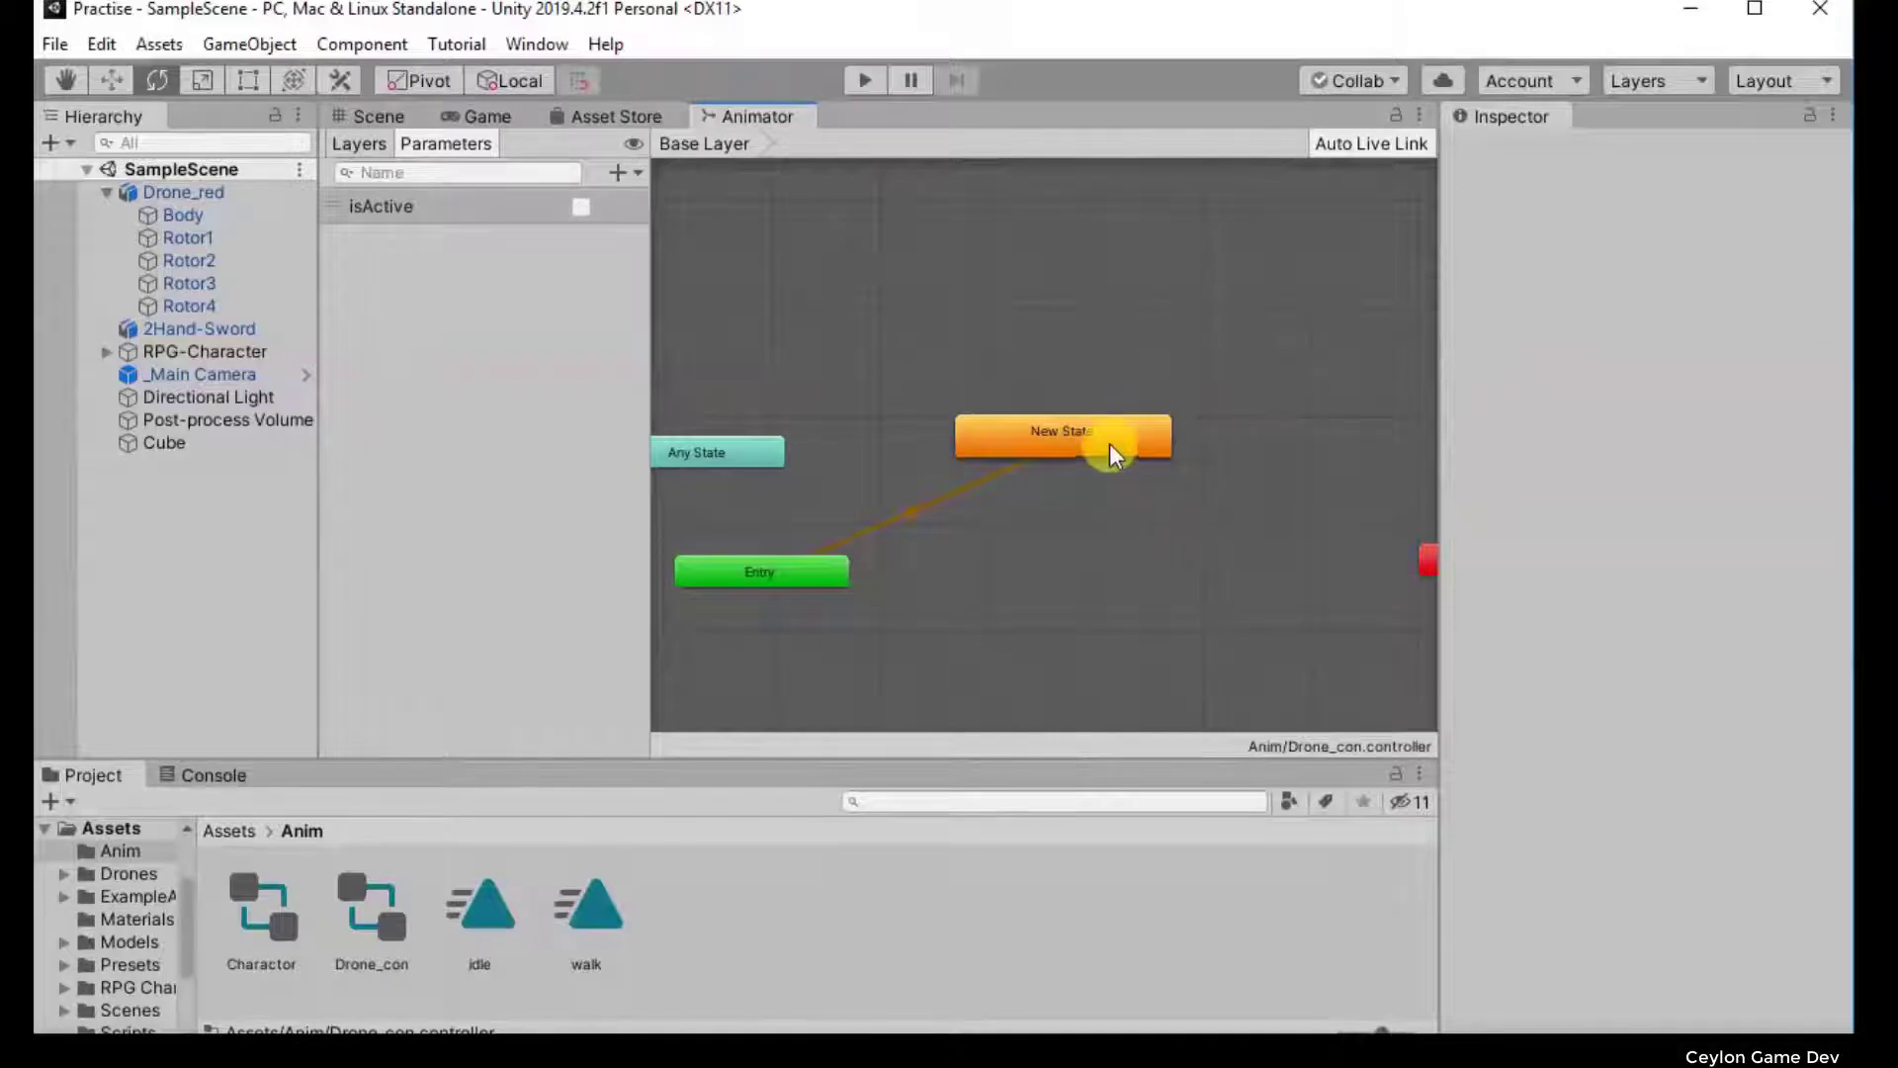
drag(1110, 444, 1084, 524)
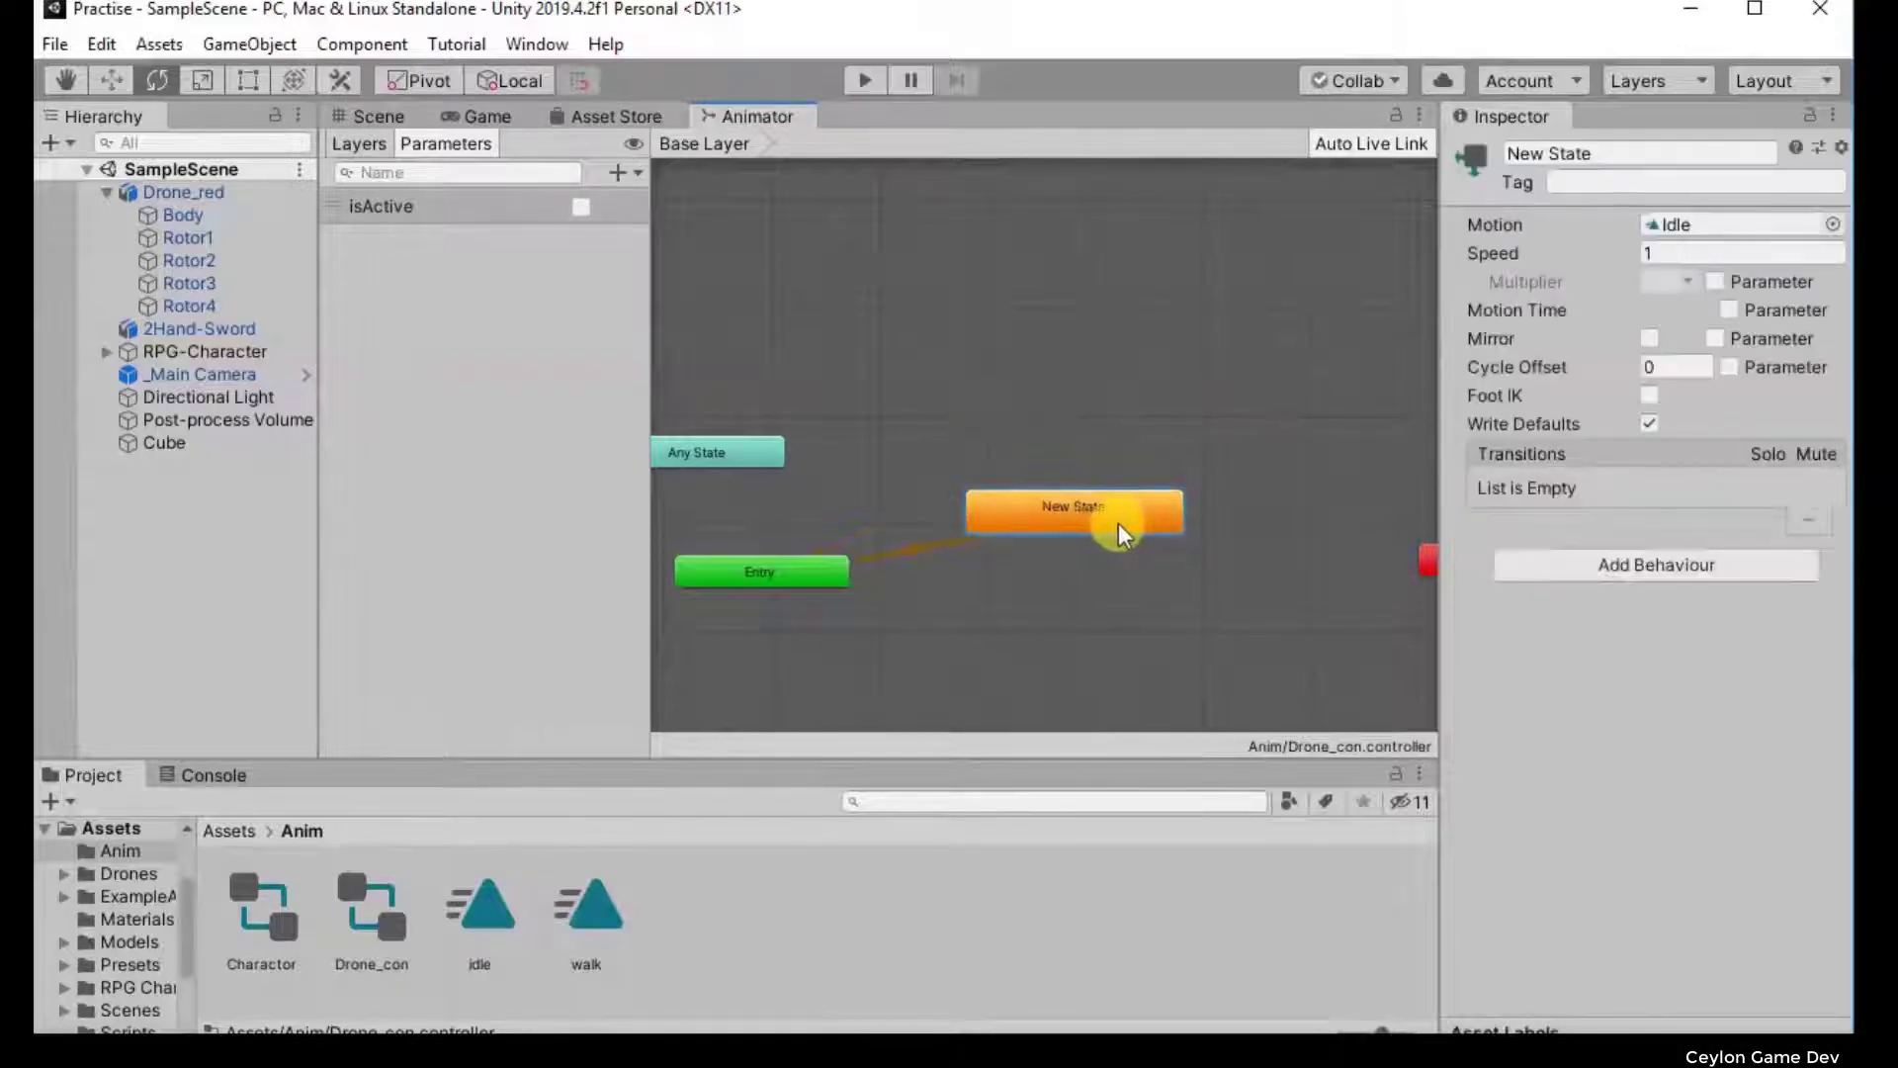
Step: Add an empty New State 0, then restore New State as the layer default
right_click(1102, 593)
mouse_move(1236, 610)
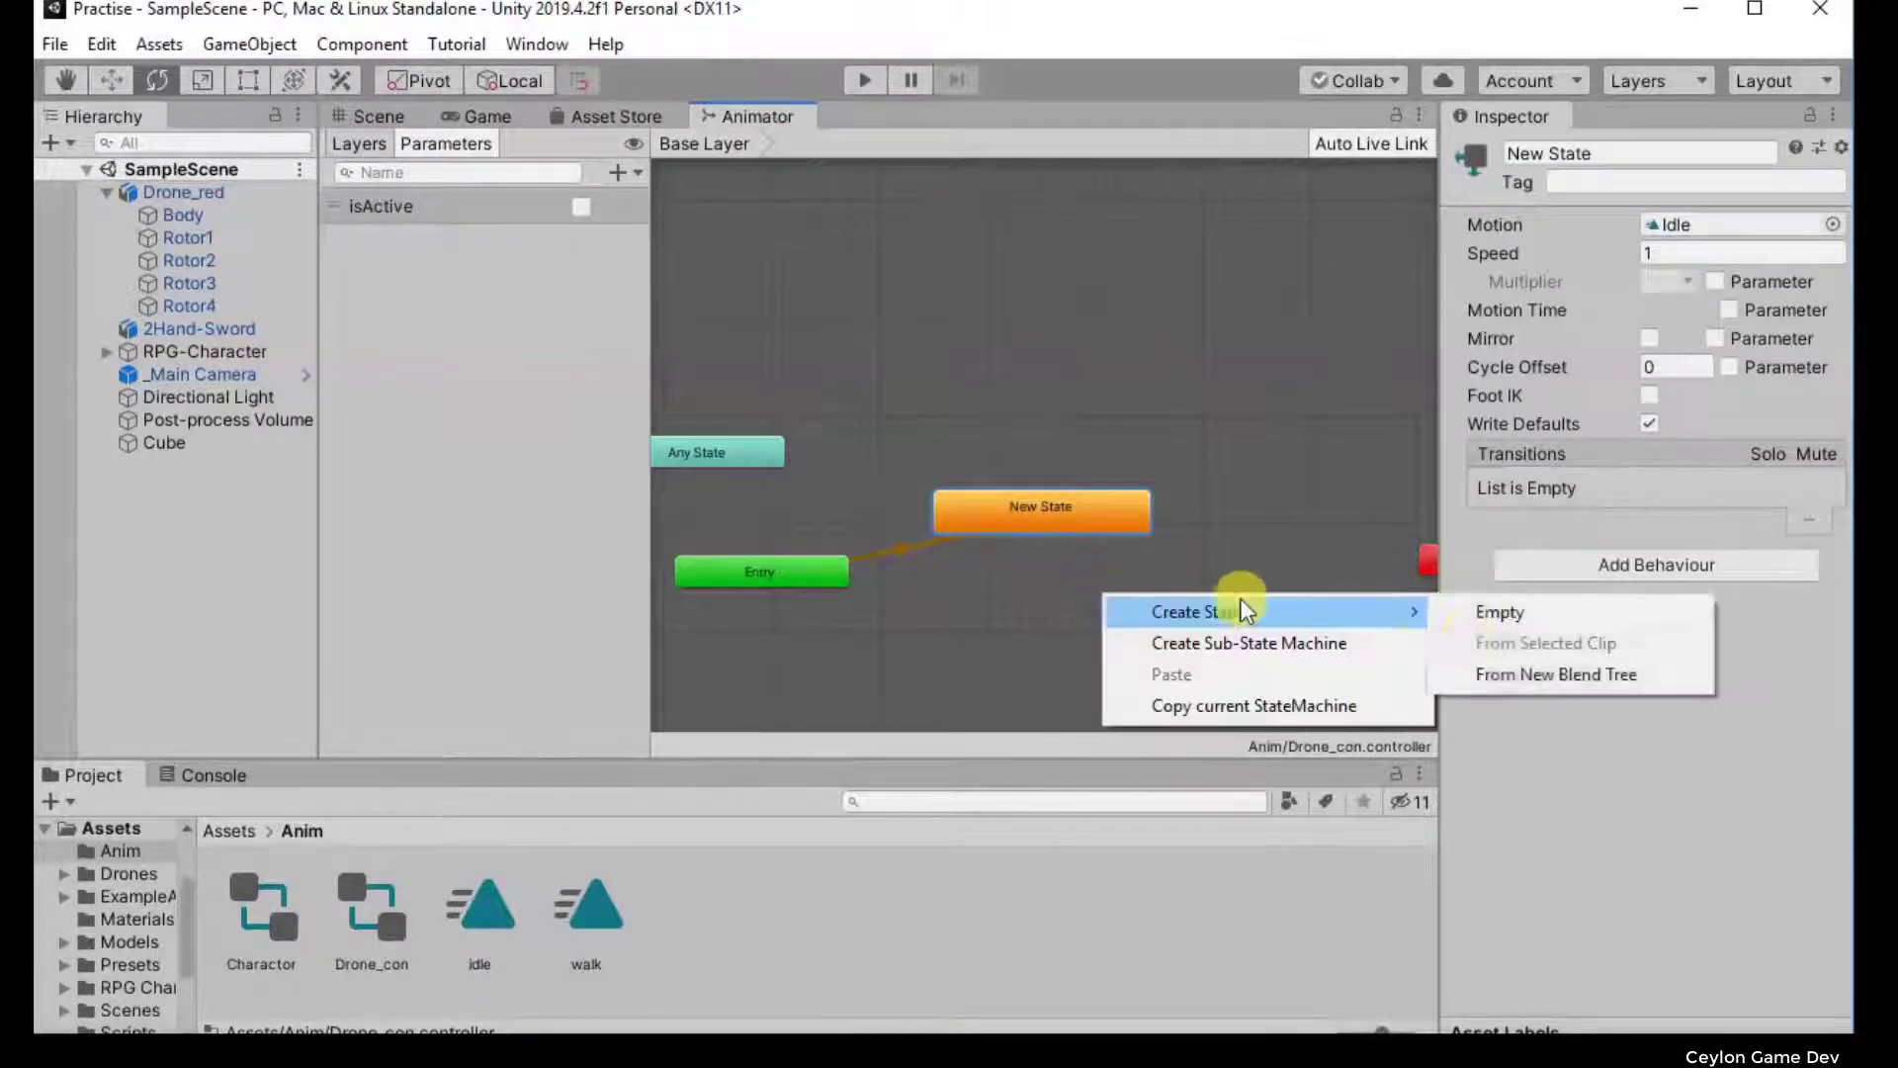
click(1517, 618)
right_click(1186, 614)
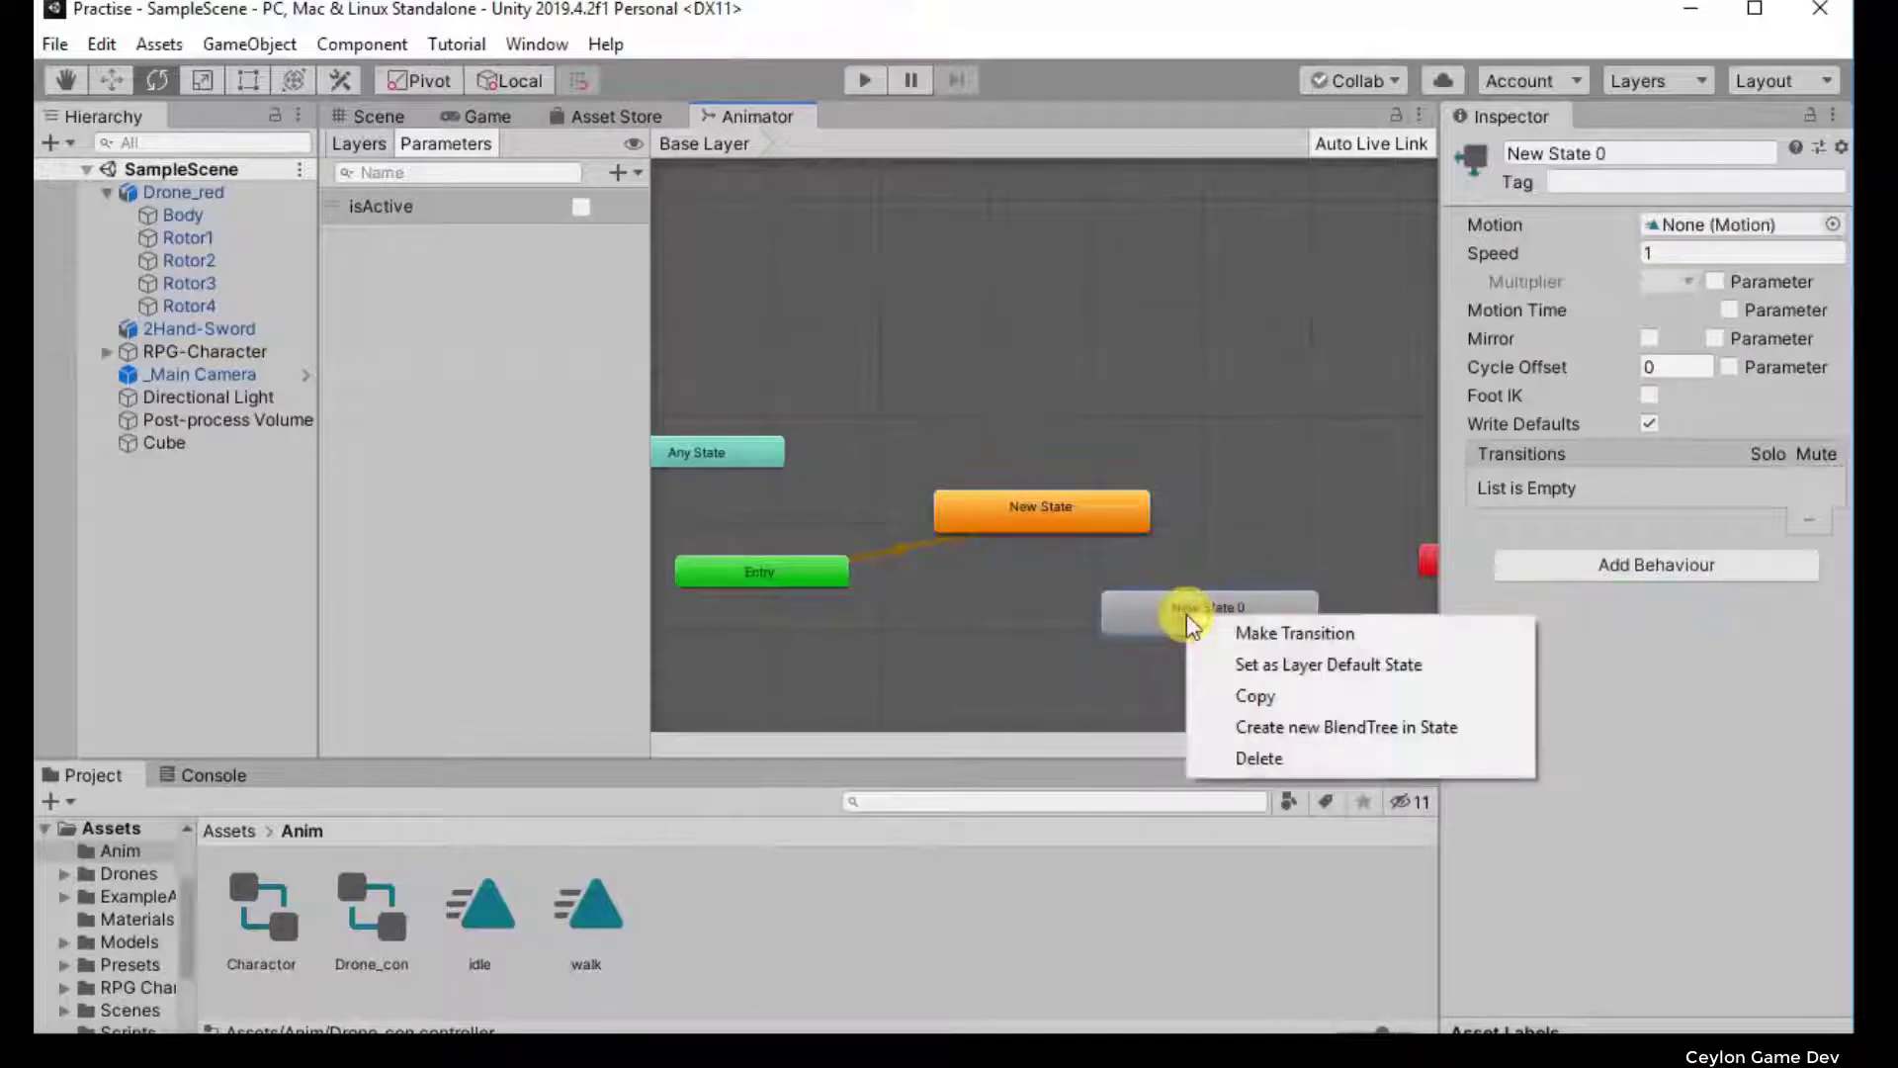
click(1381, 664)
right_click(1070, 510)
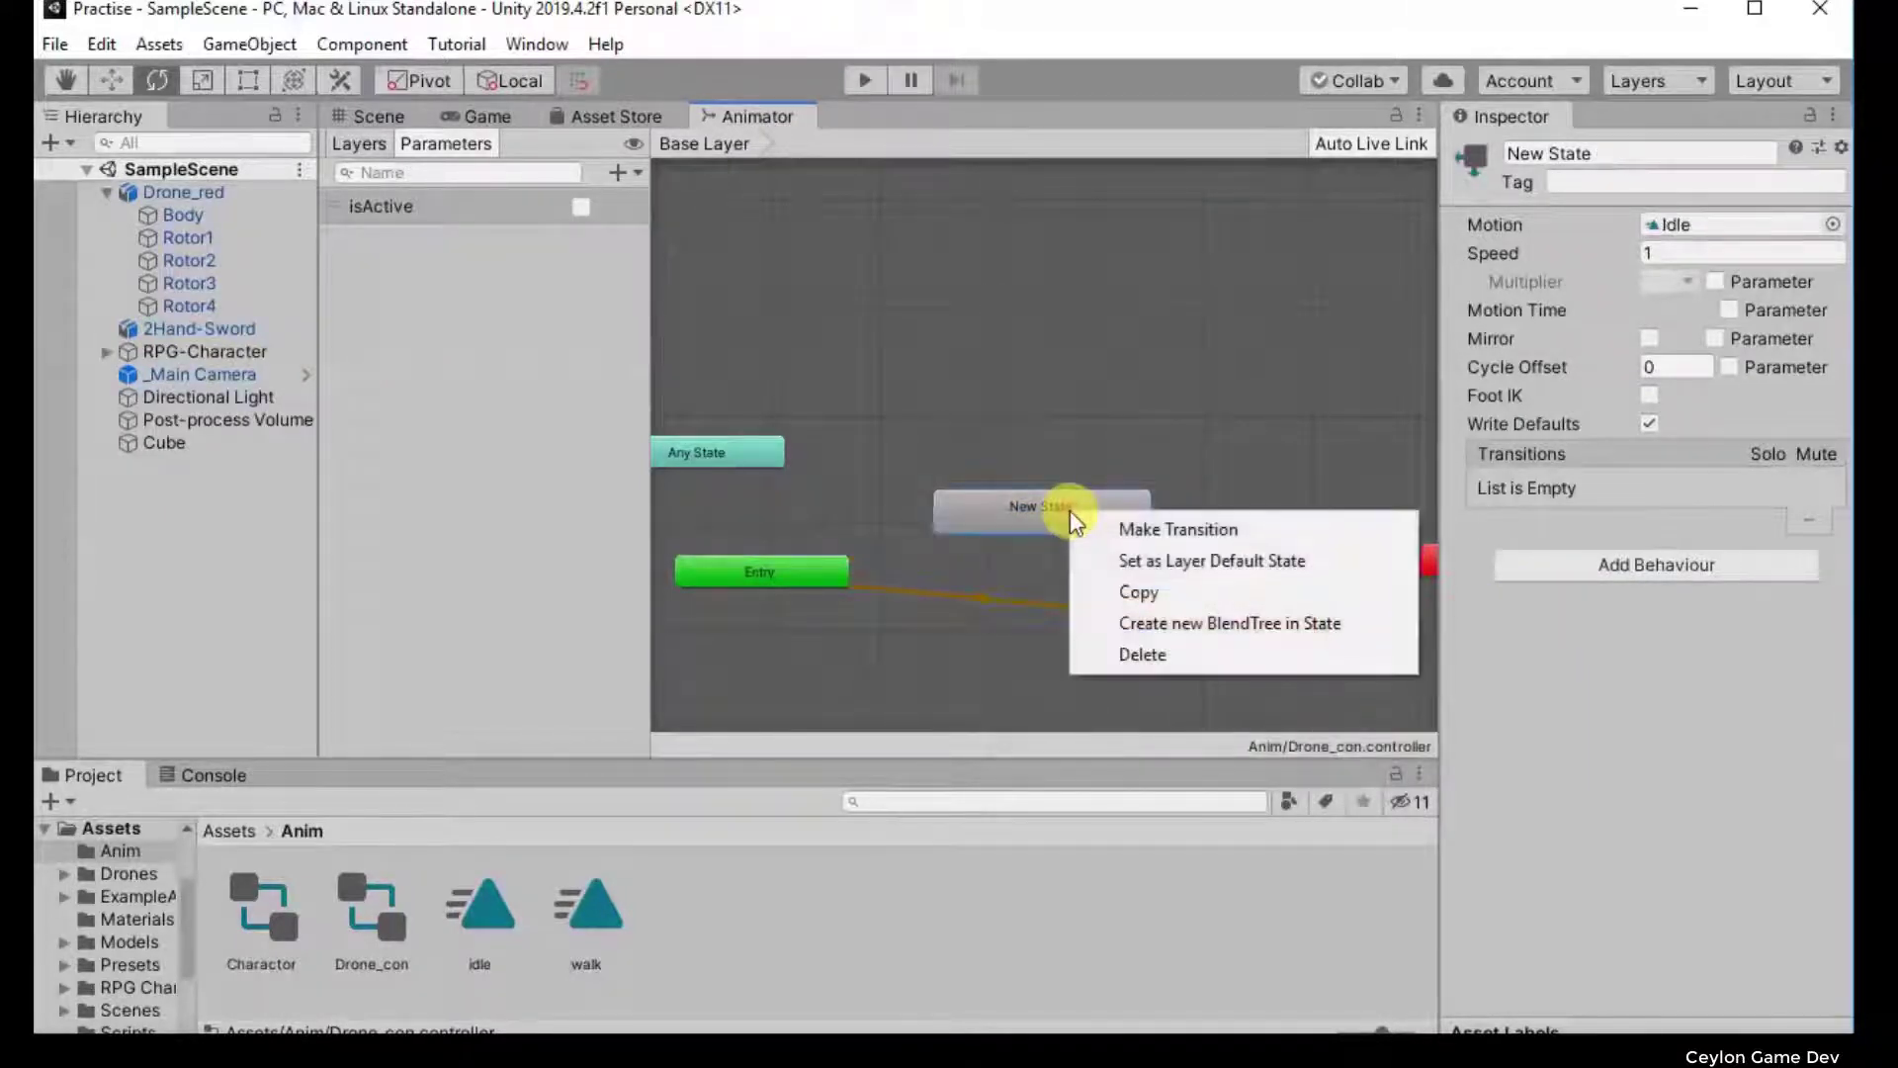
click(1155, 558)
right_click(1073, 514)
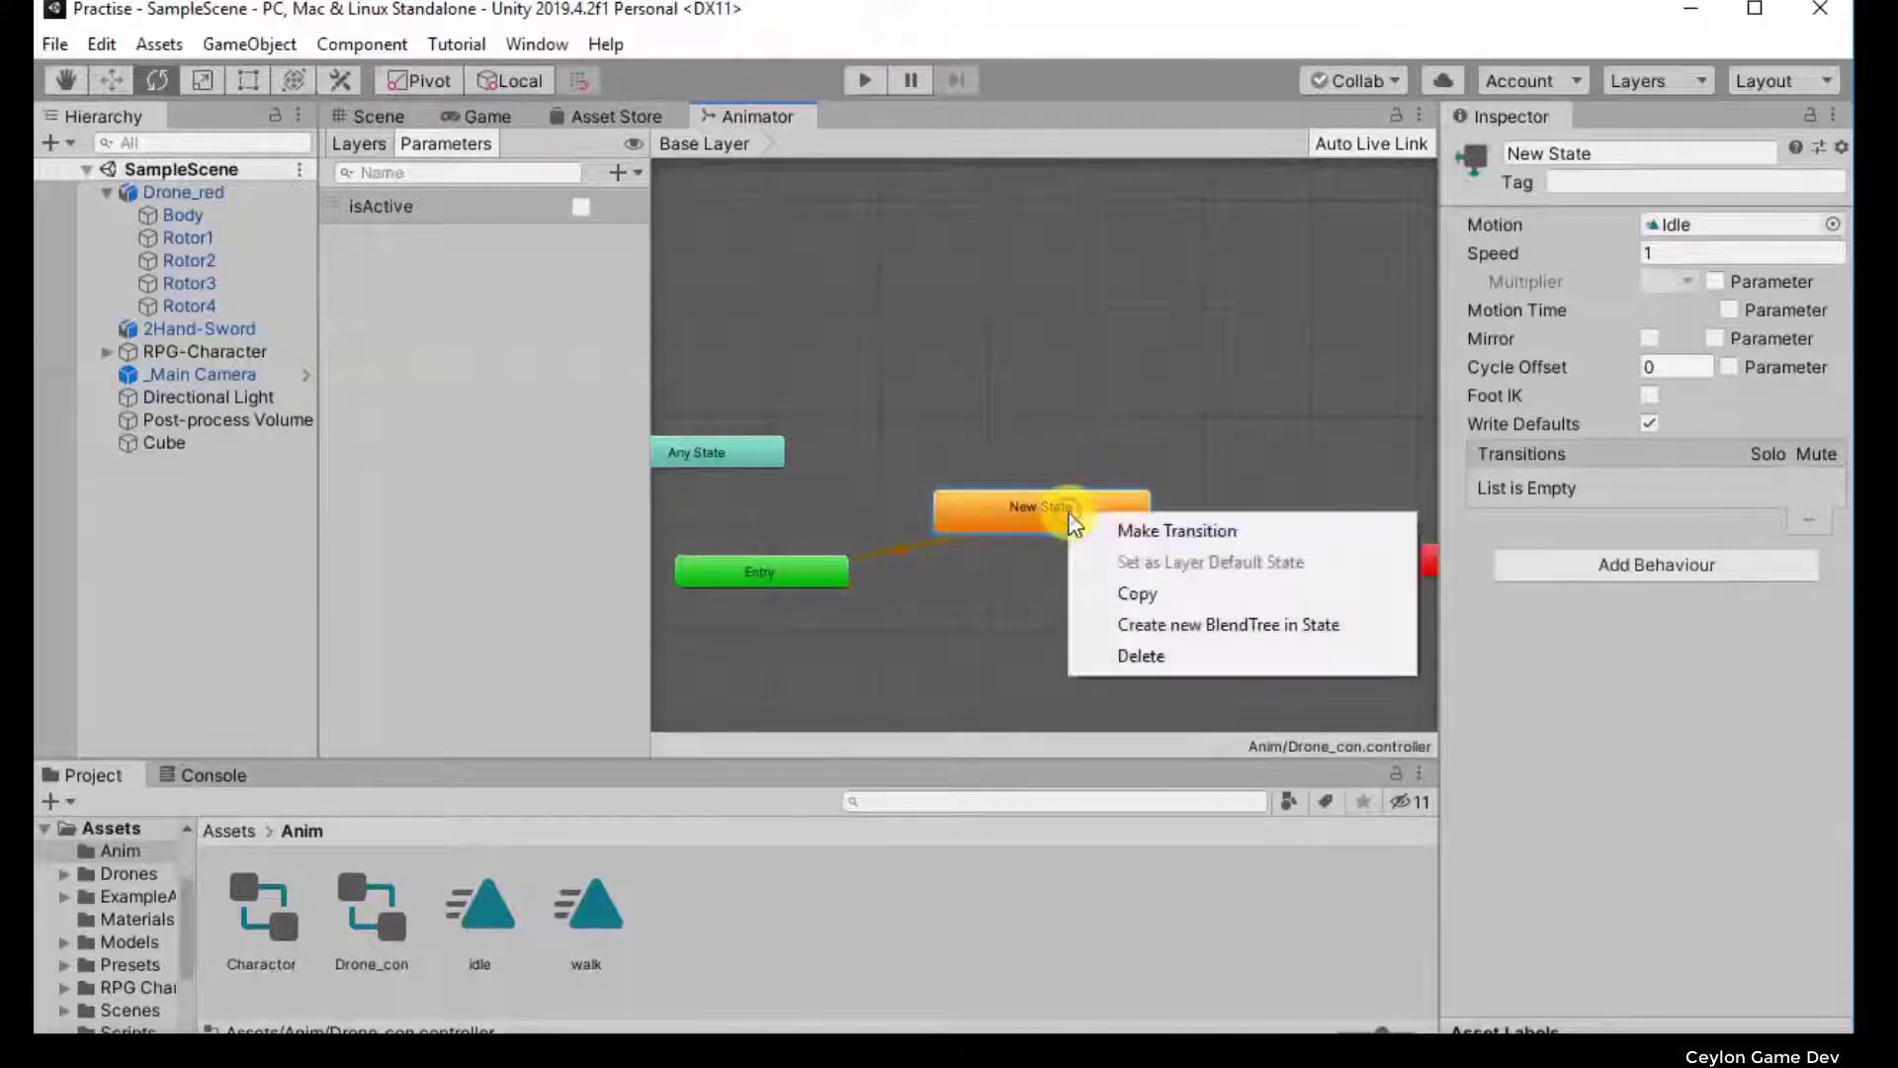
click(1013, 574)
Step: Move New State 0 to the left, below New State
click(1176, 619)
right_click(1178, 621)
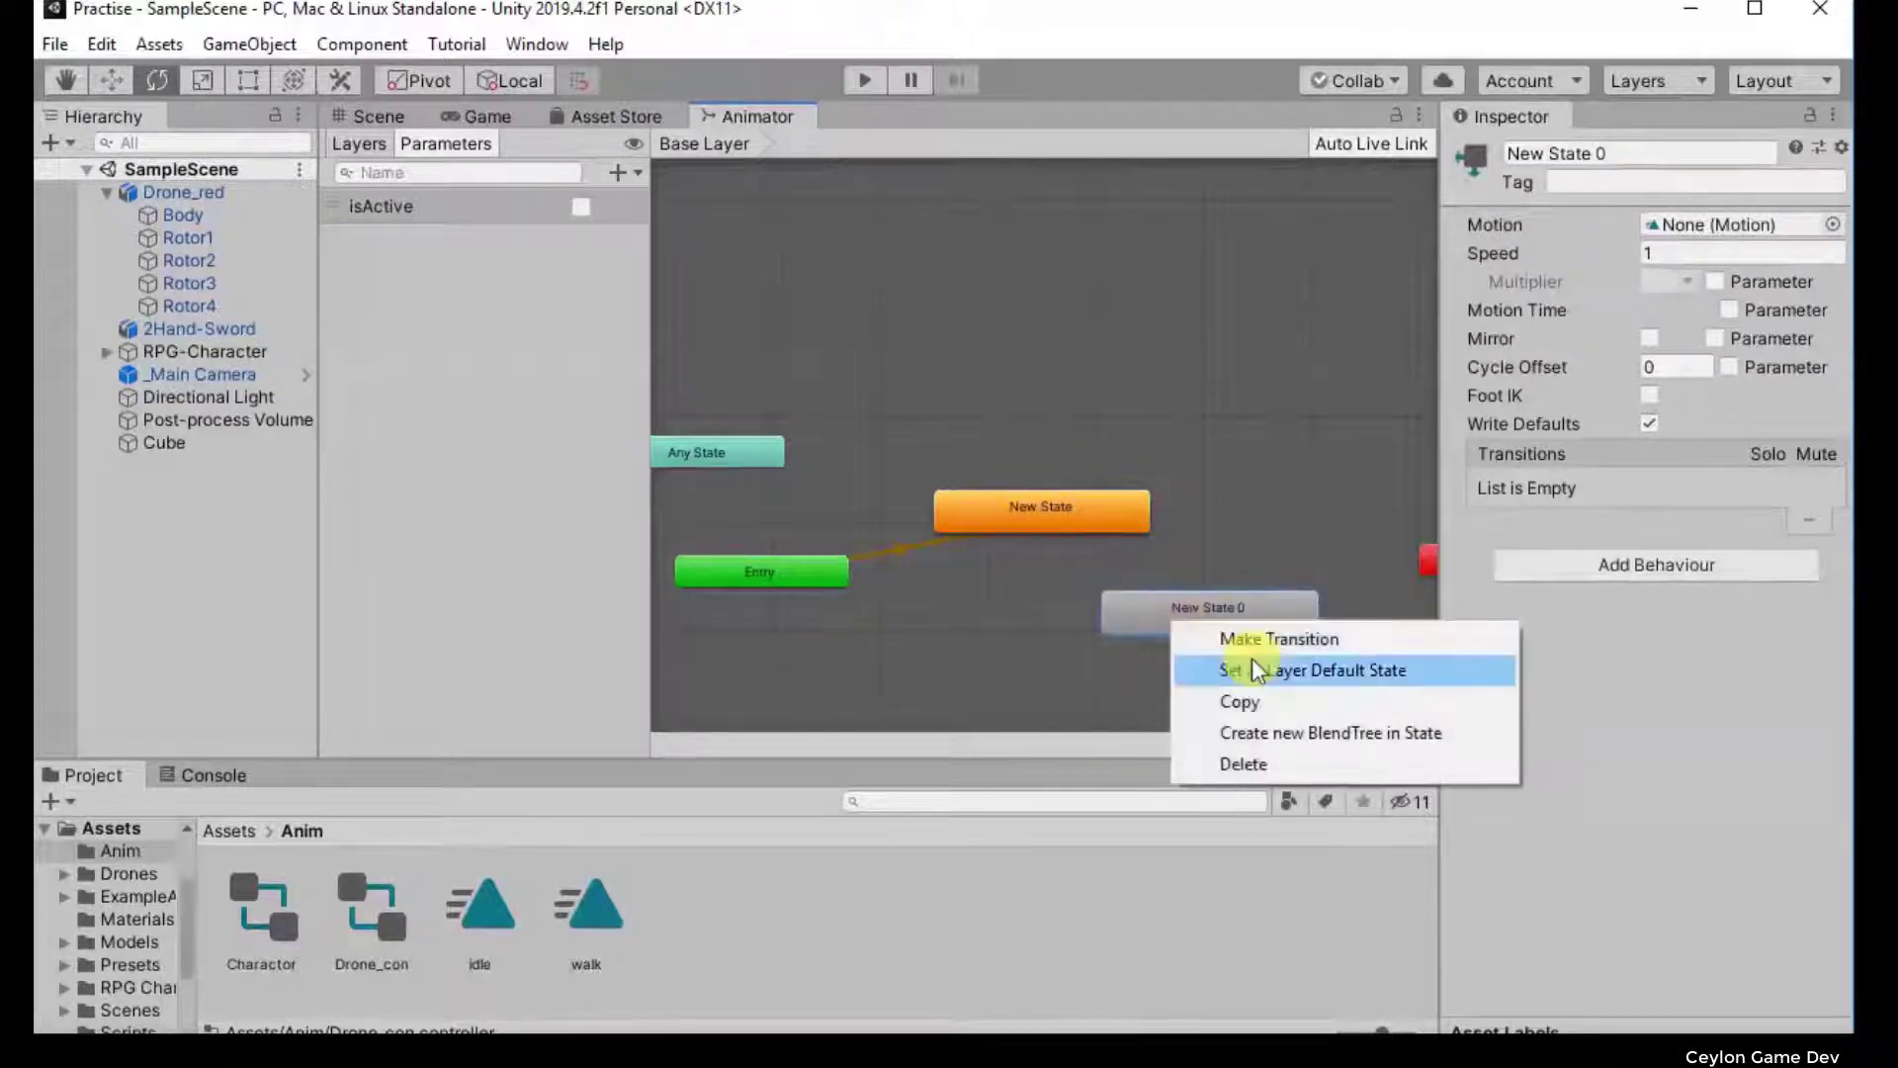
click(1124, 595)
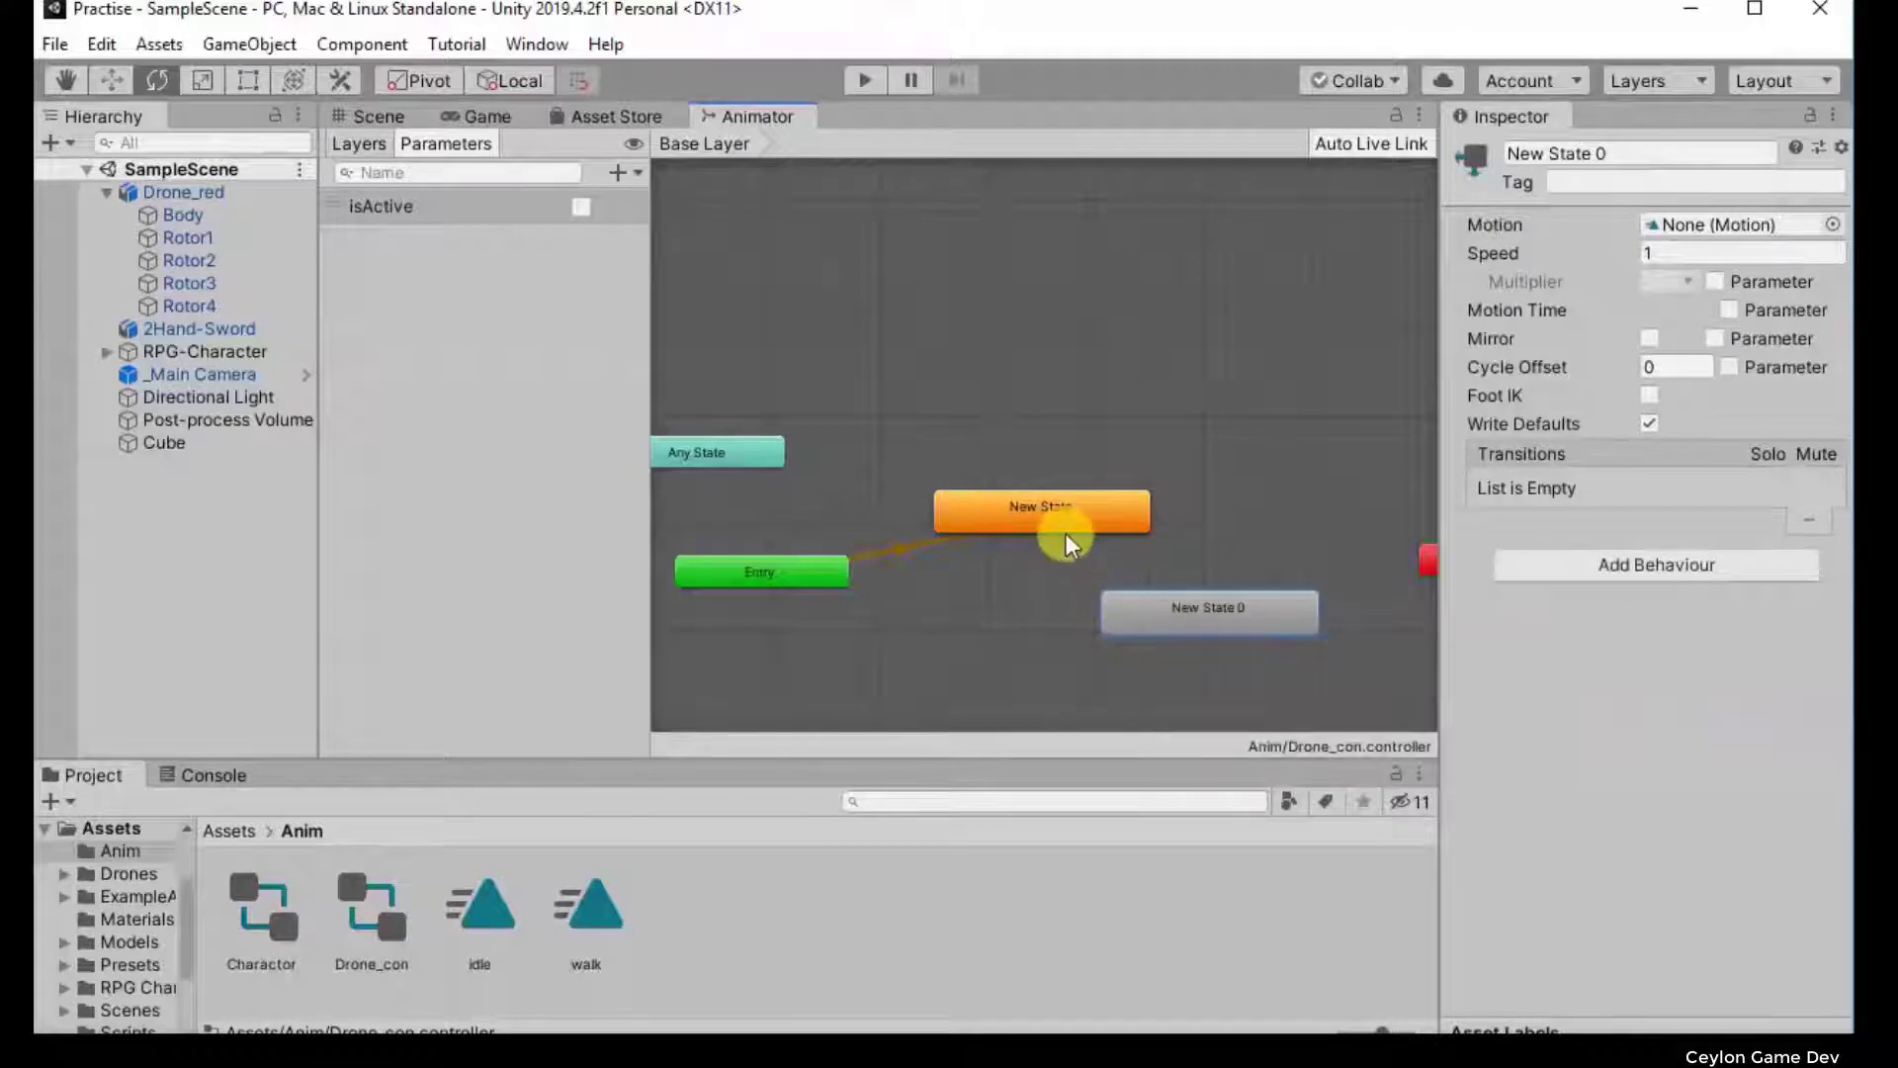
click(1062, 523)
click(787, 570)
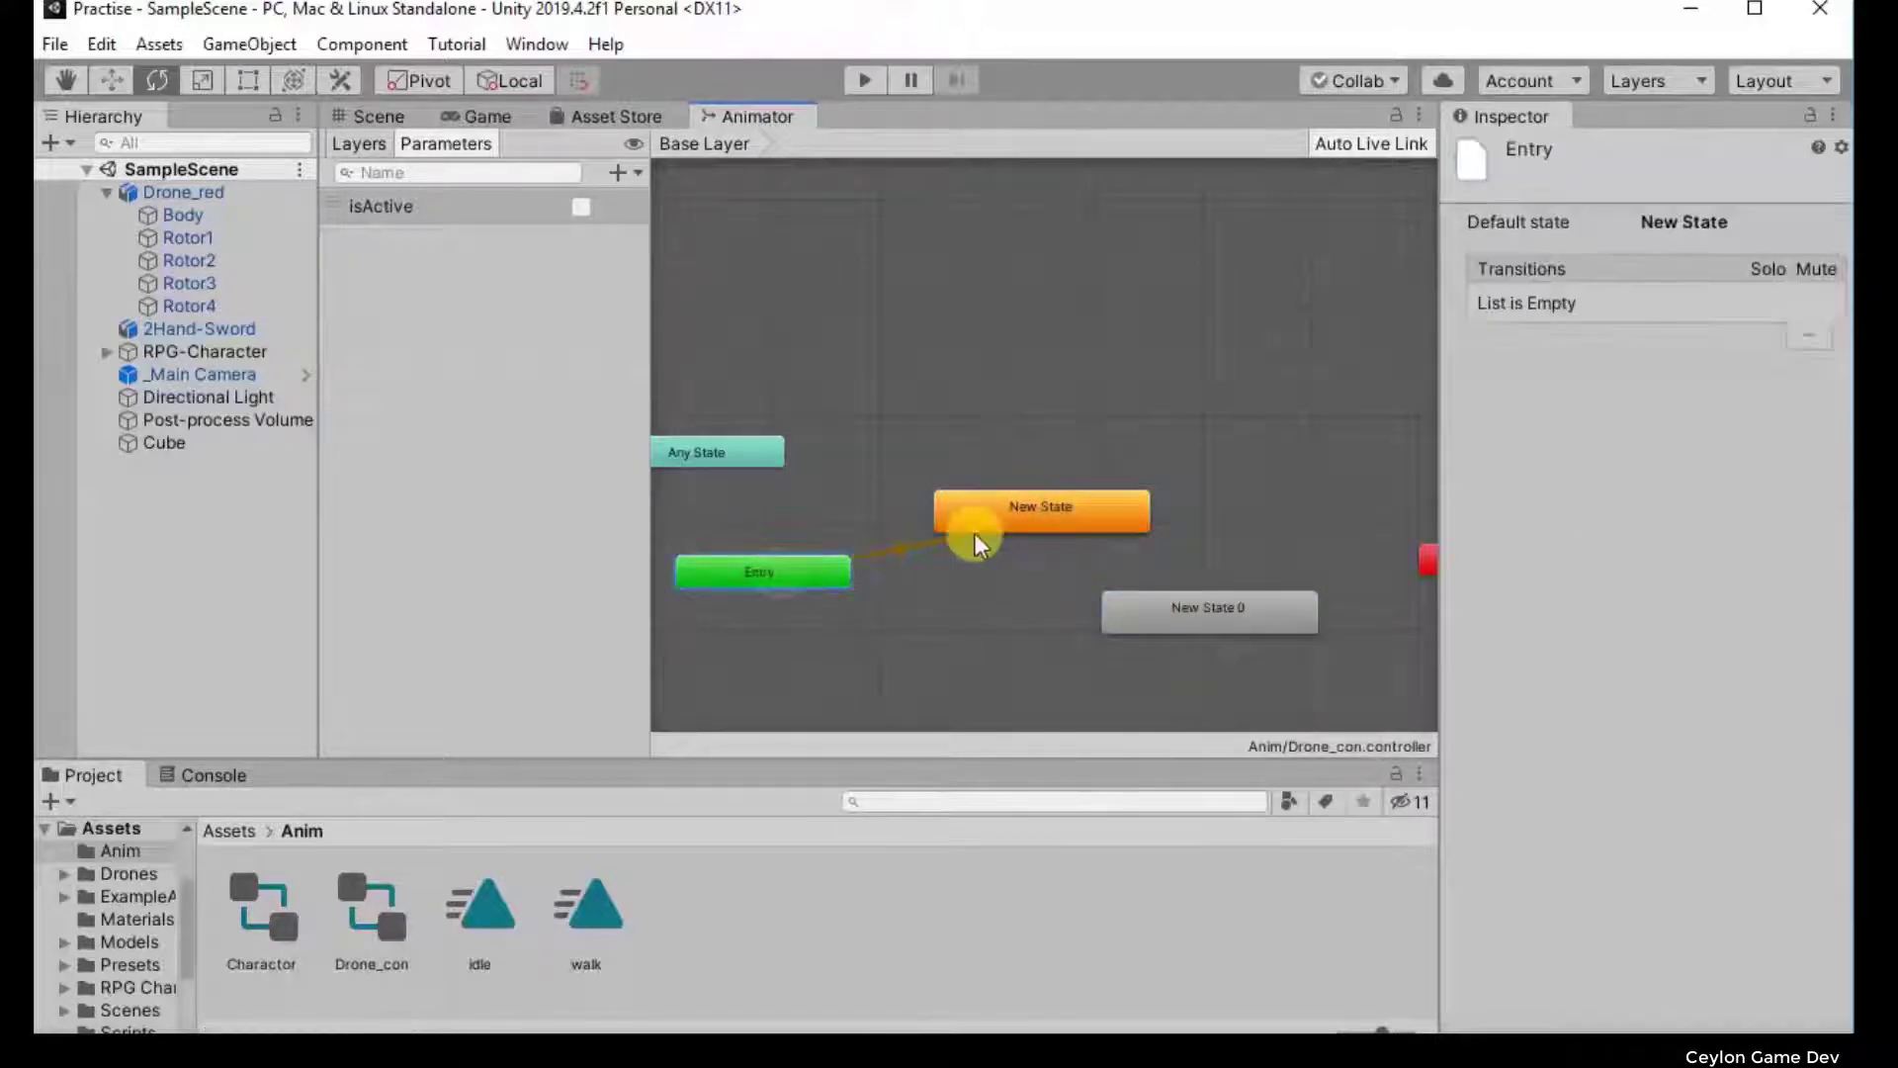
click(999, 526)
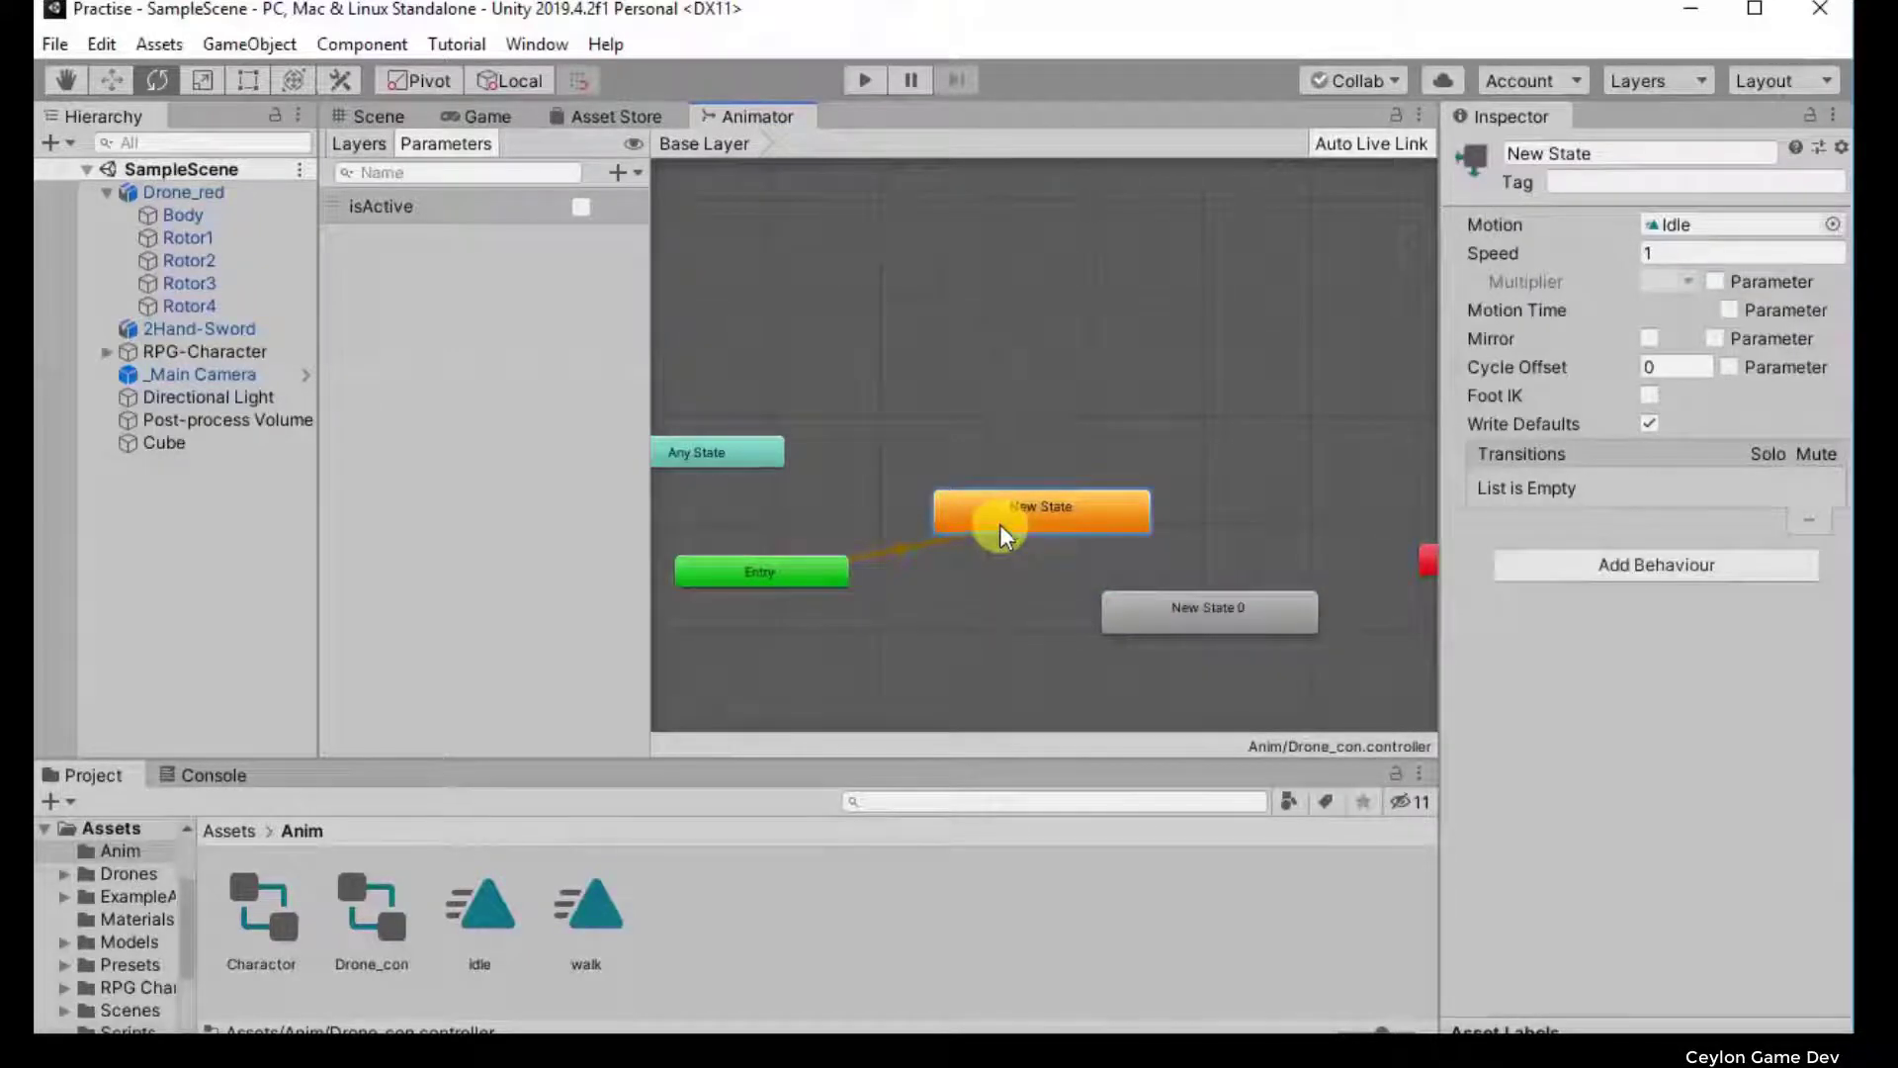
drag(1152, 609, 997, 630)
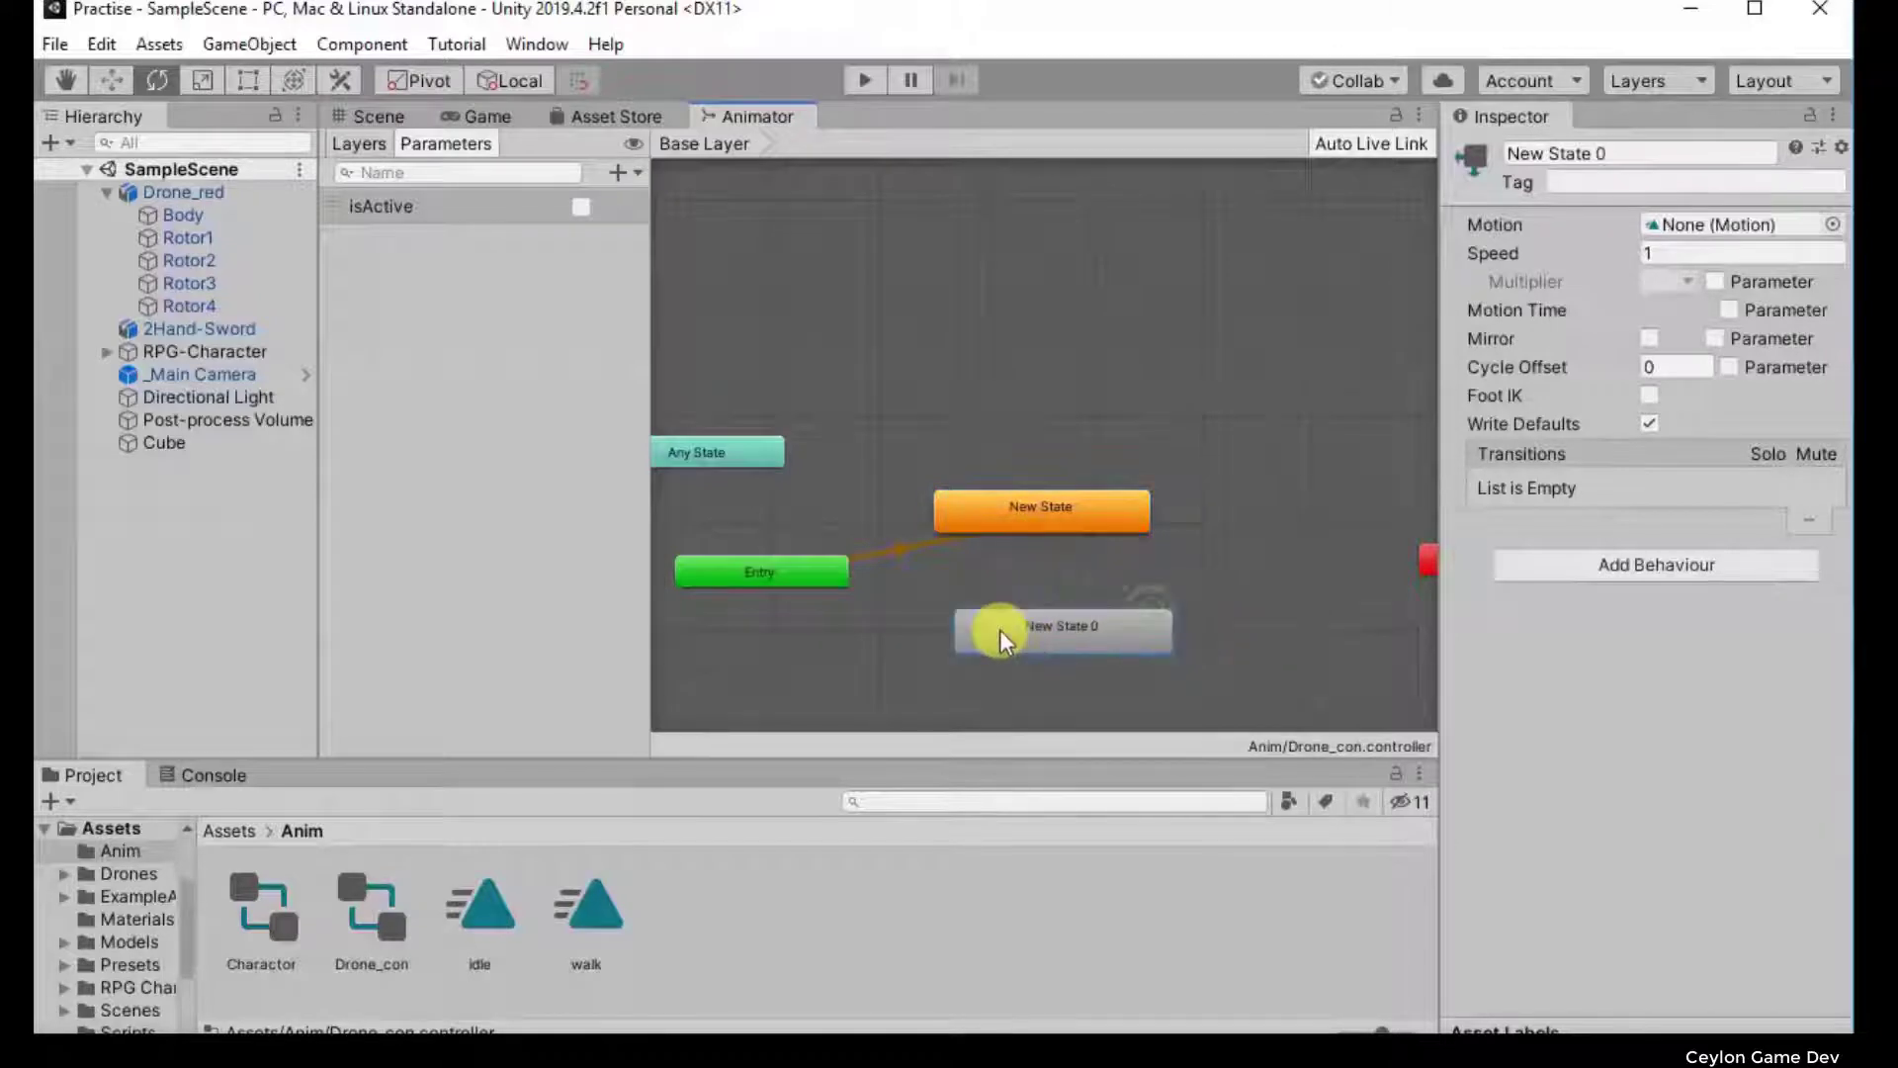
Step: Add empty New State 1 above New State and New State 2 to its right
right_click(987, 347)
mouse_move(1256, 363)
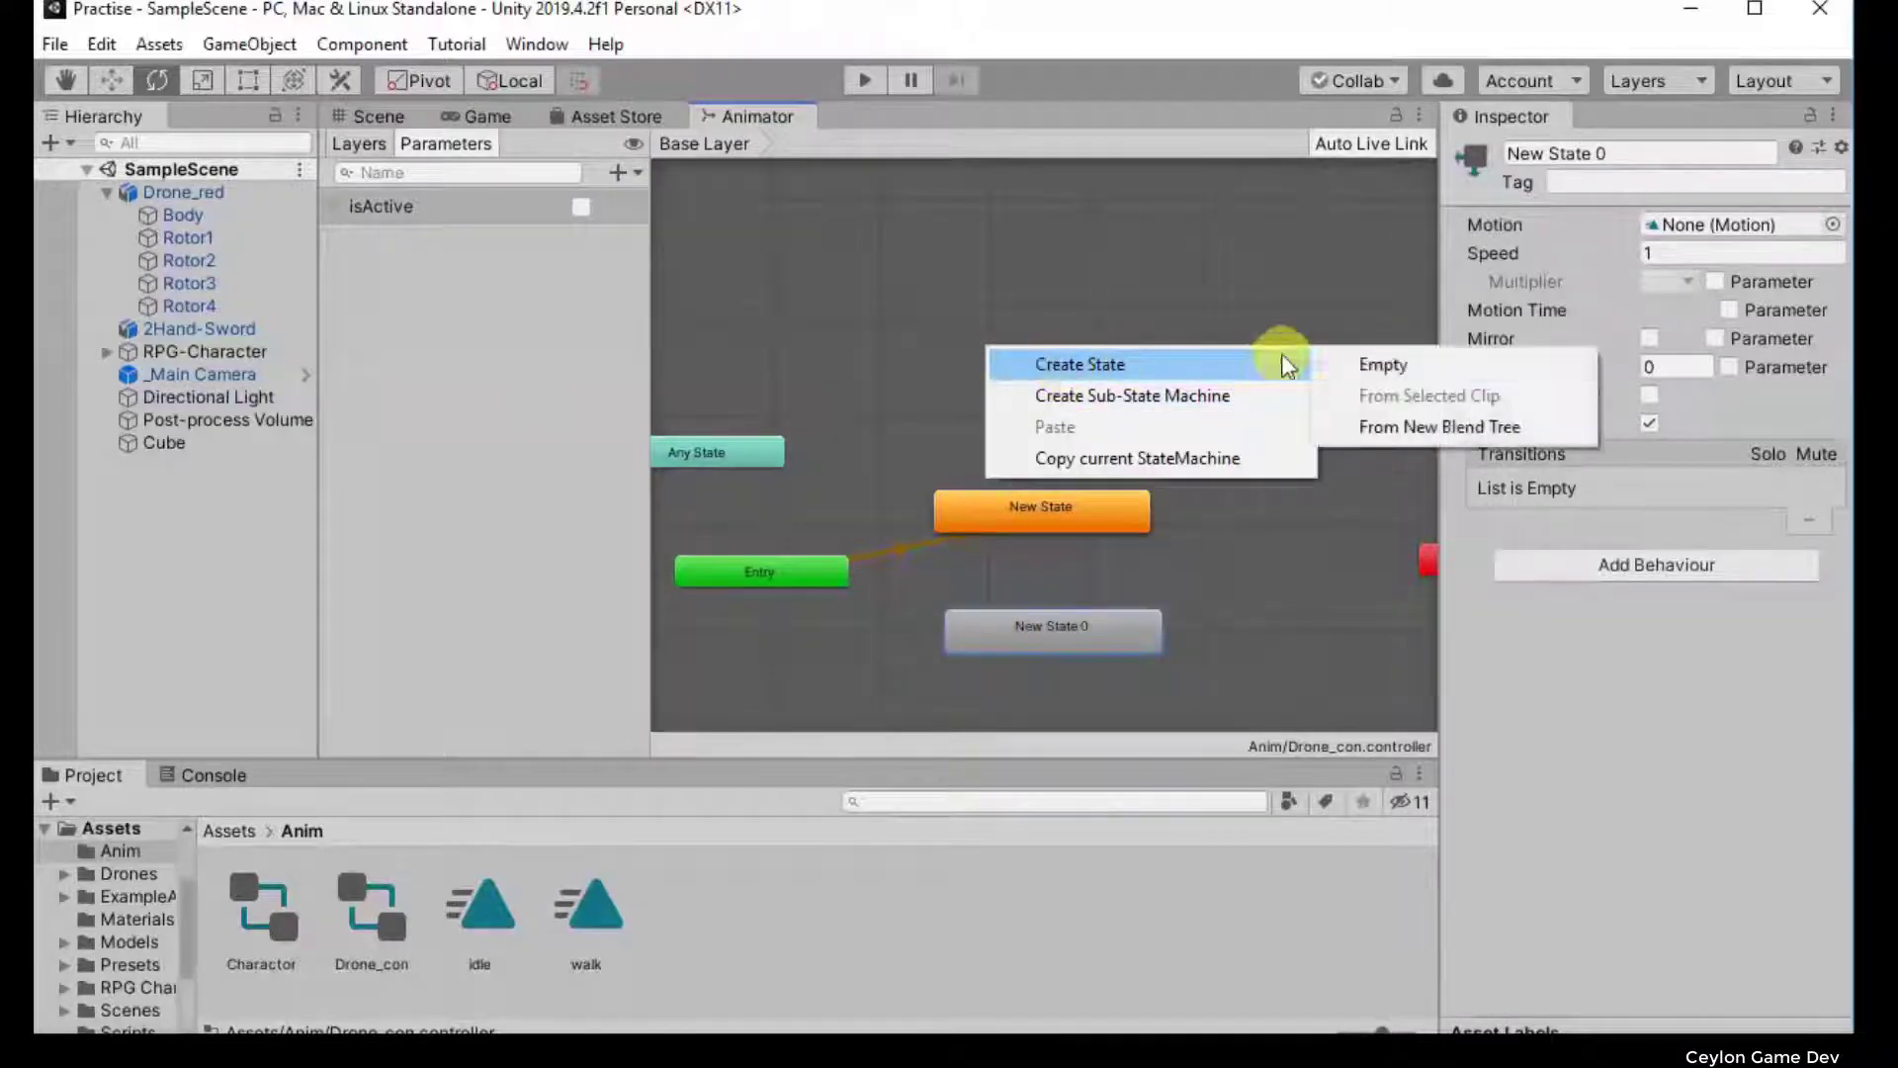
click(1353, 363)
drag(1074, 360, 1031, 381)
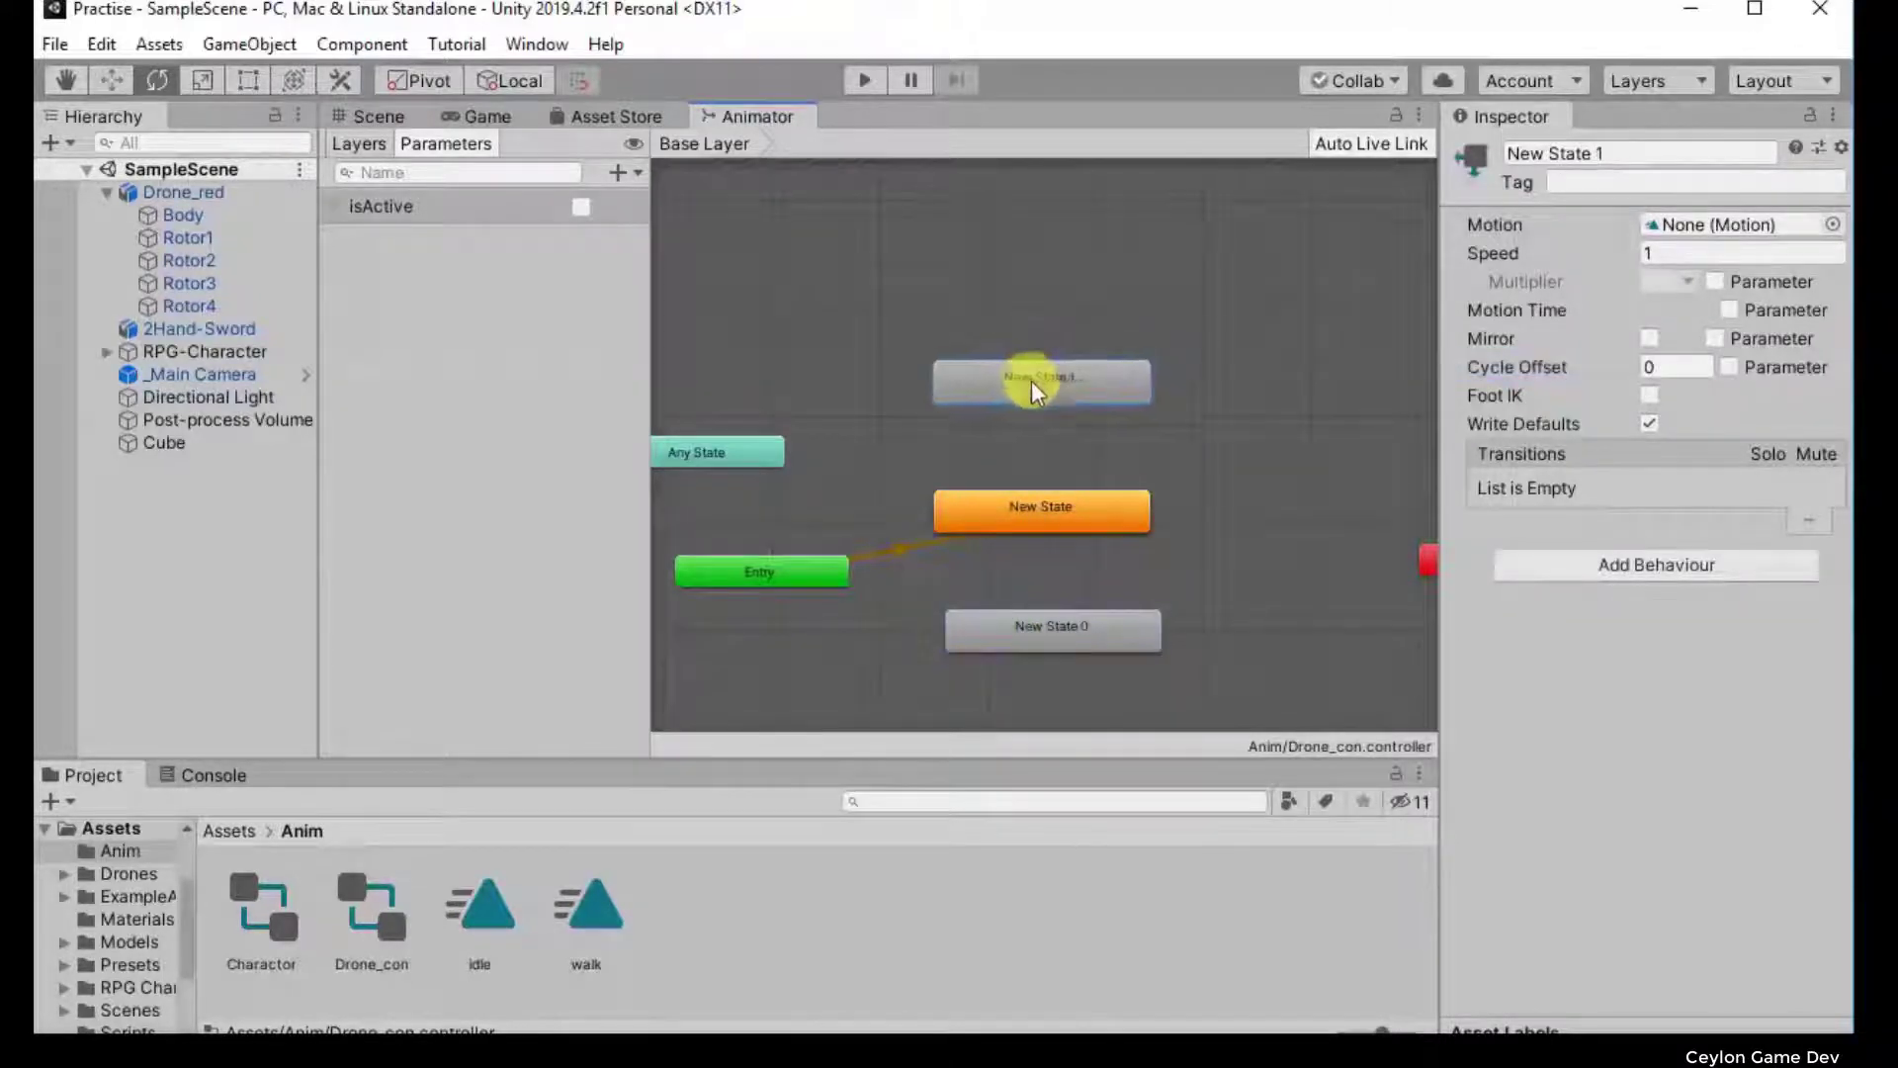
right_click(1211, 525)
mouse_move(1293, 556)
click(1591, 544)
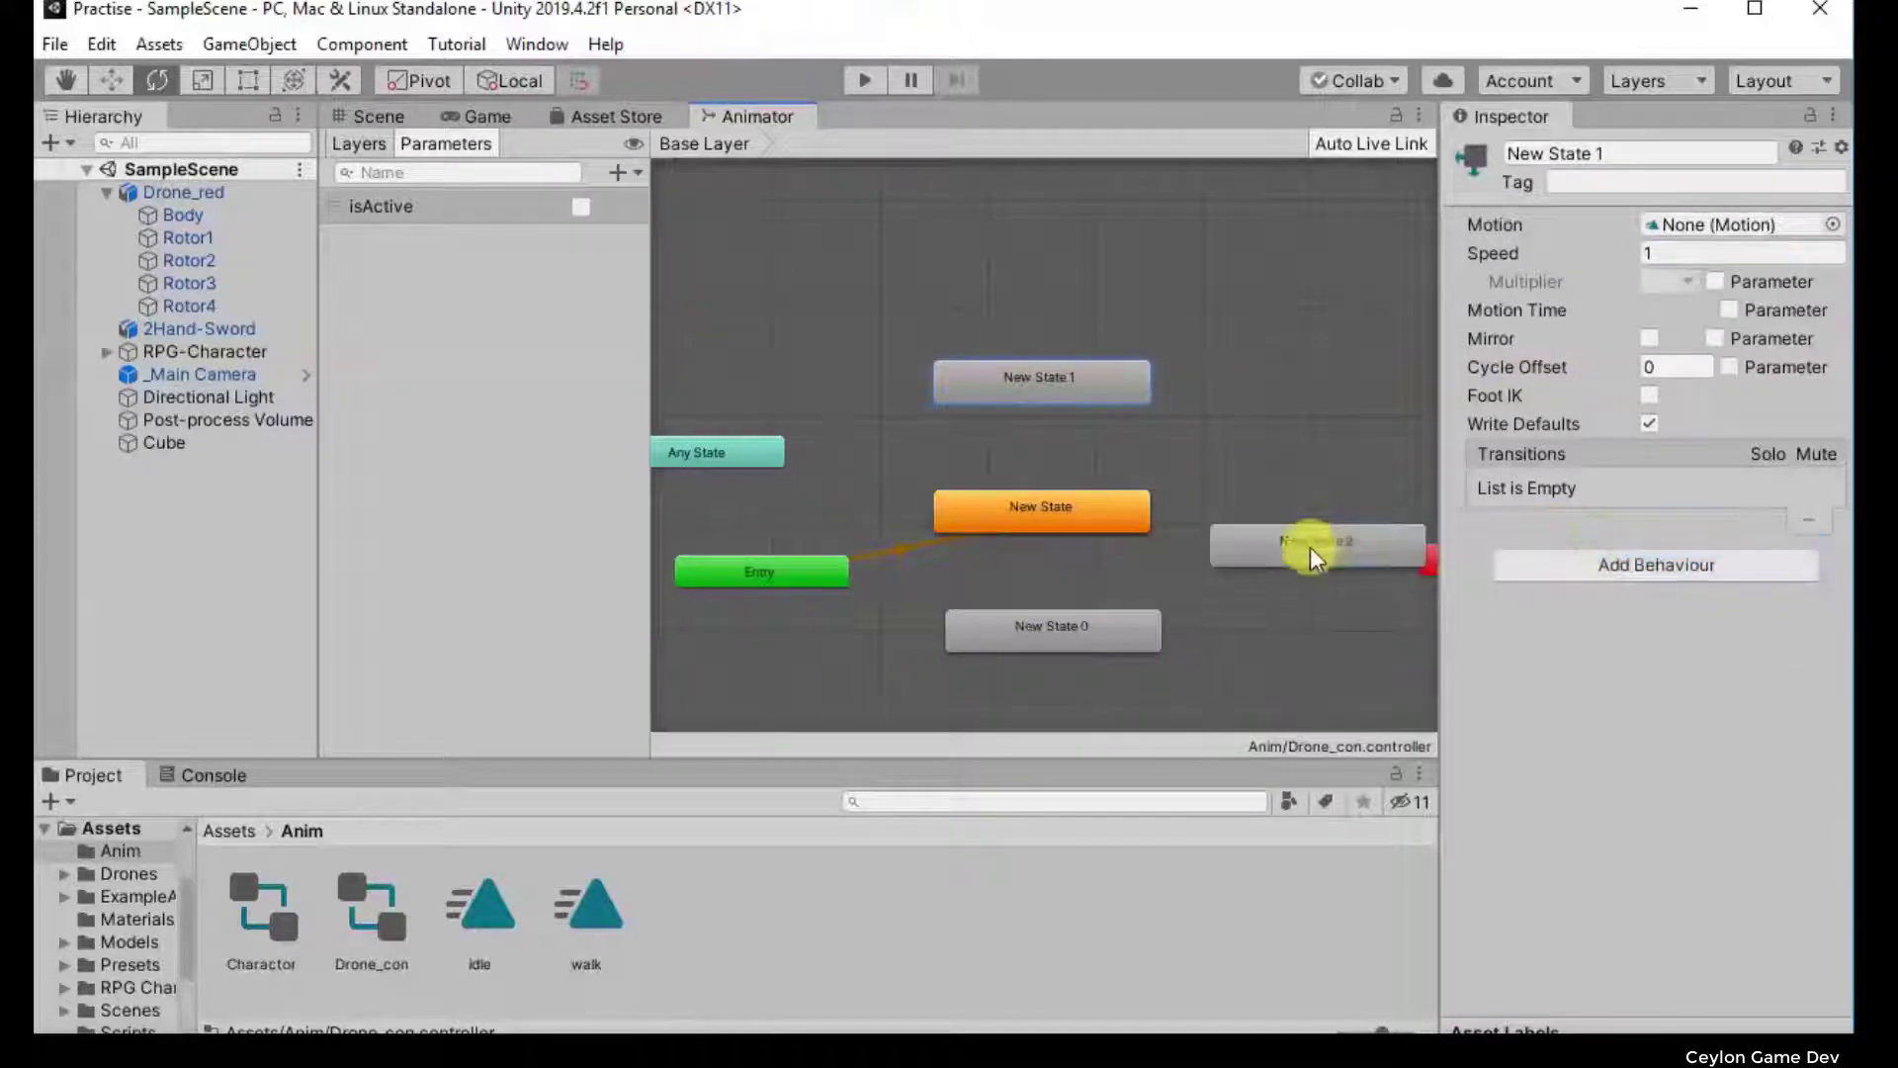
drag(1310, 547, 1278, 510)
drag(1068, 639, 1065, 616)
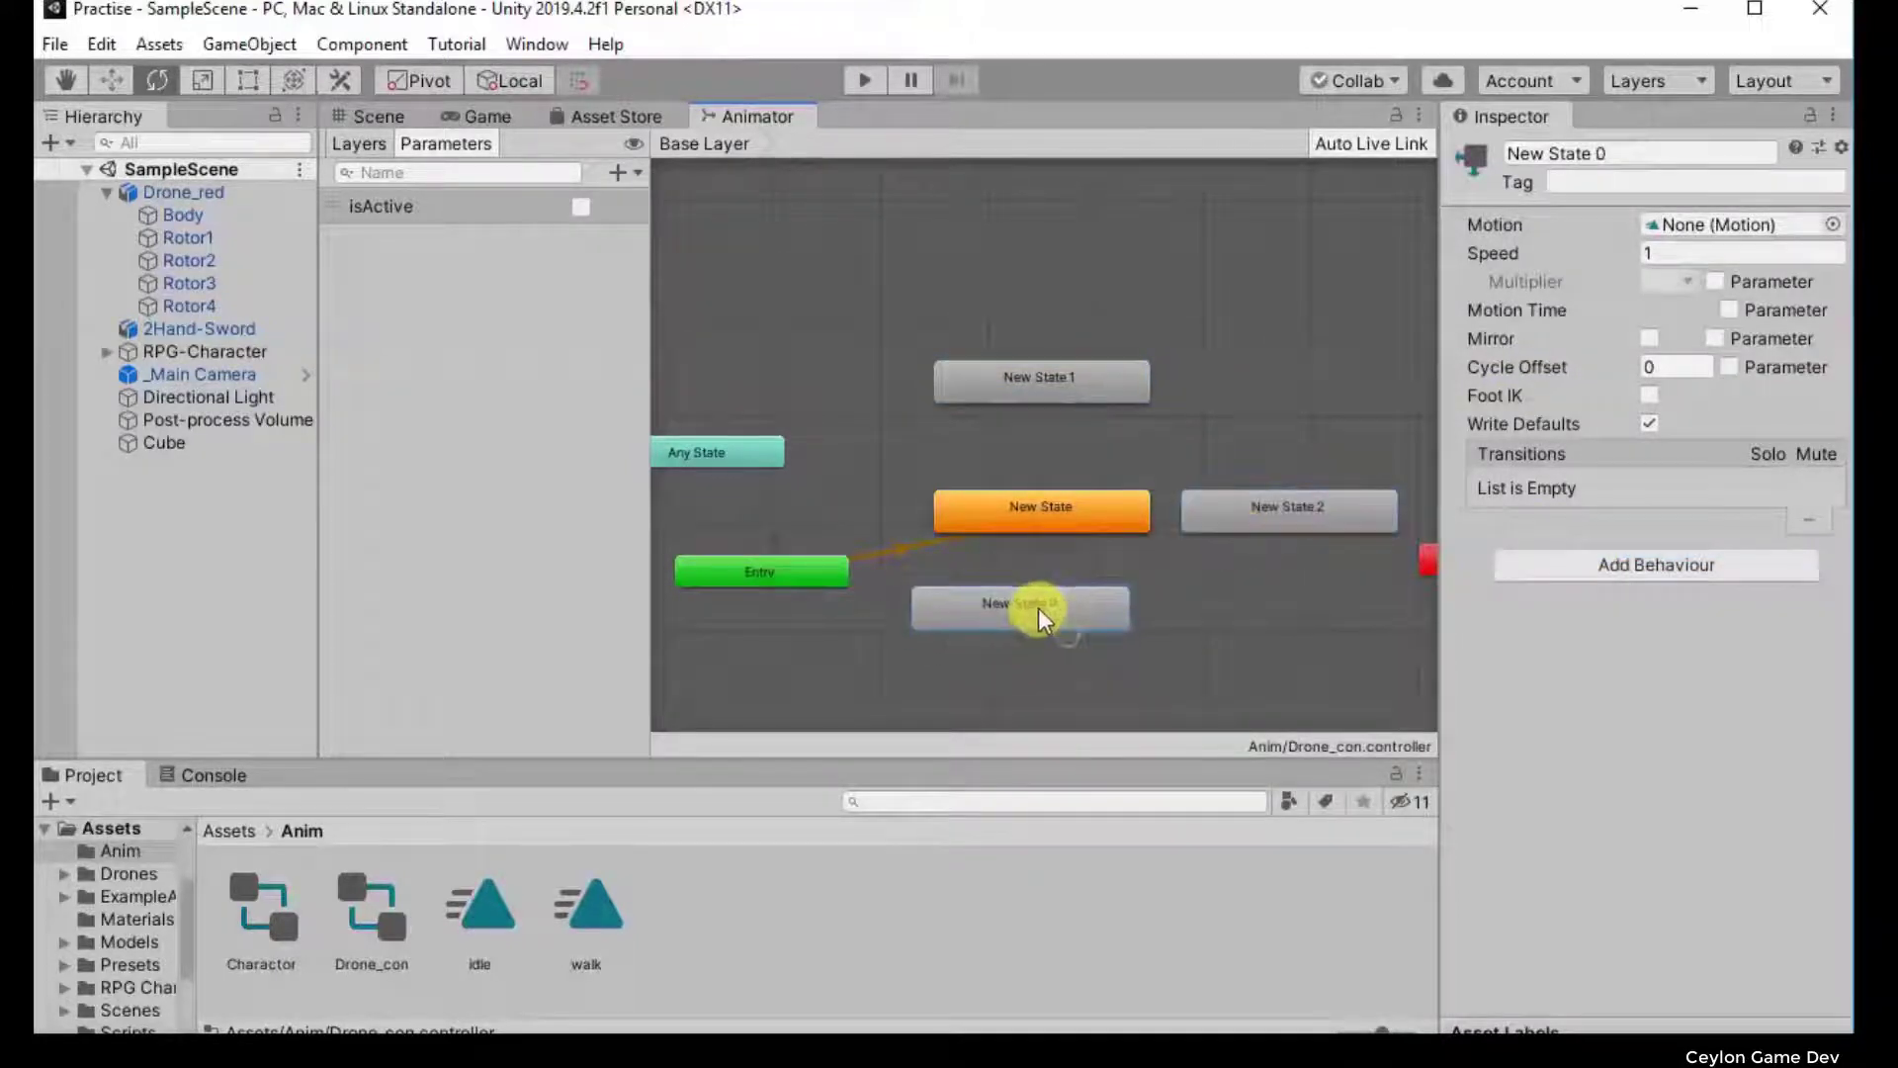
Step: Set New State as the layer default state
click(1057, 499)
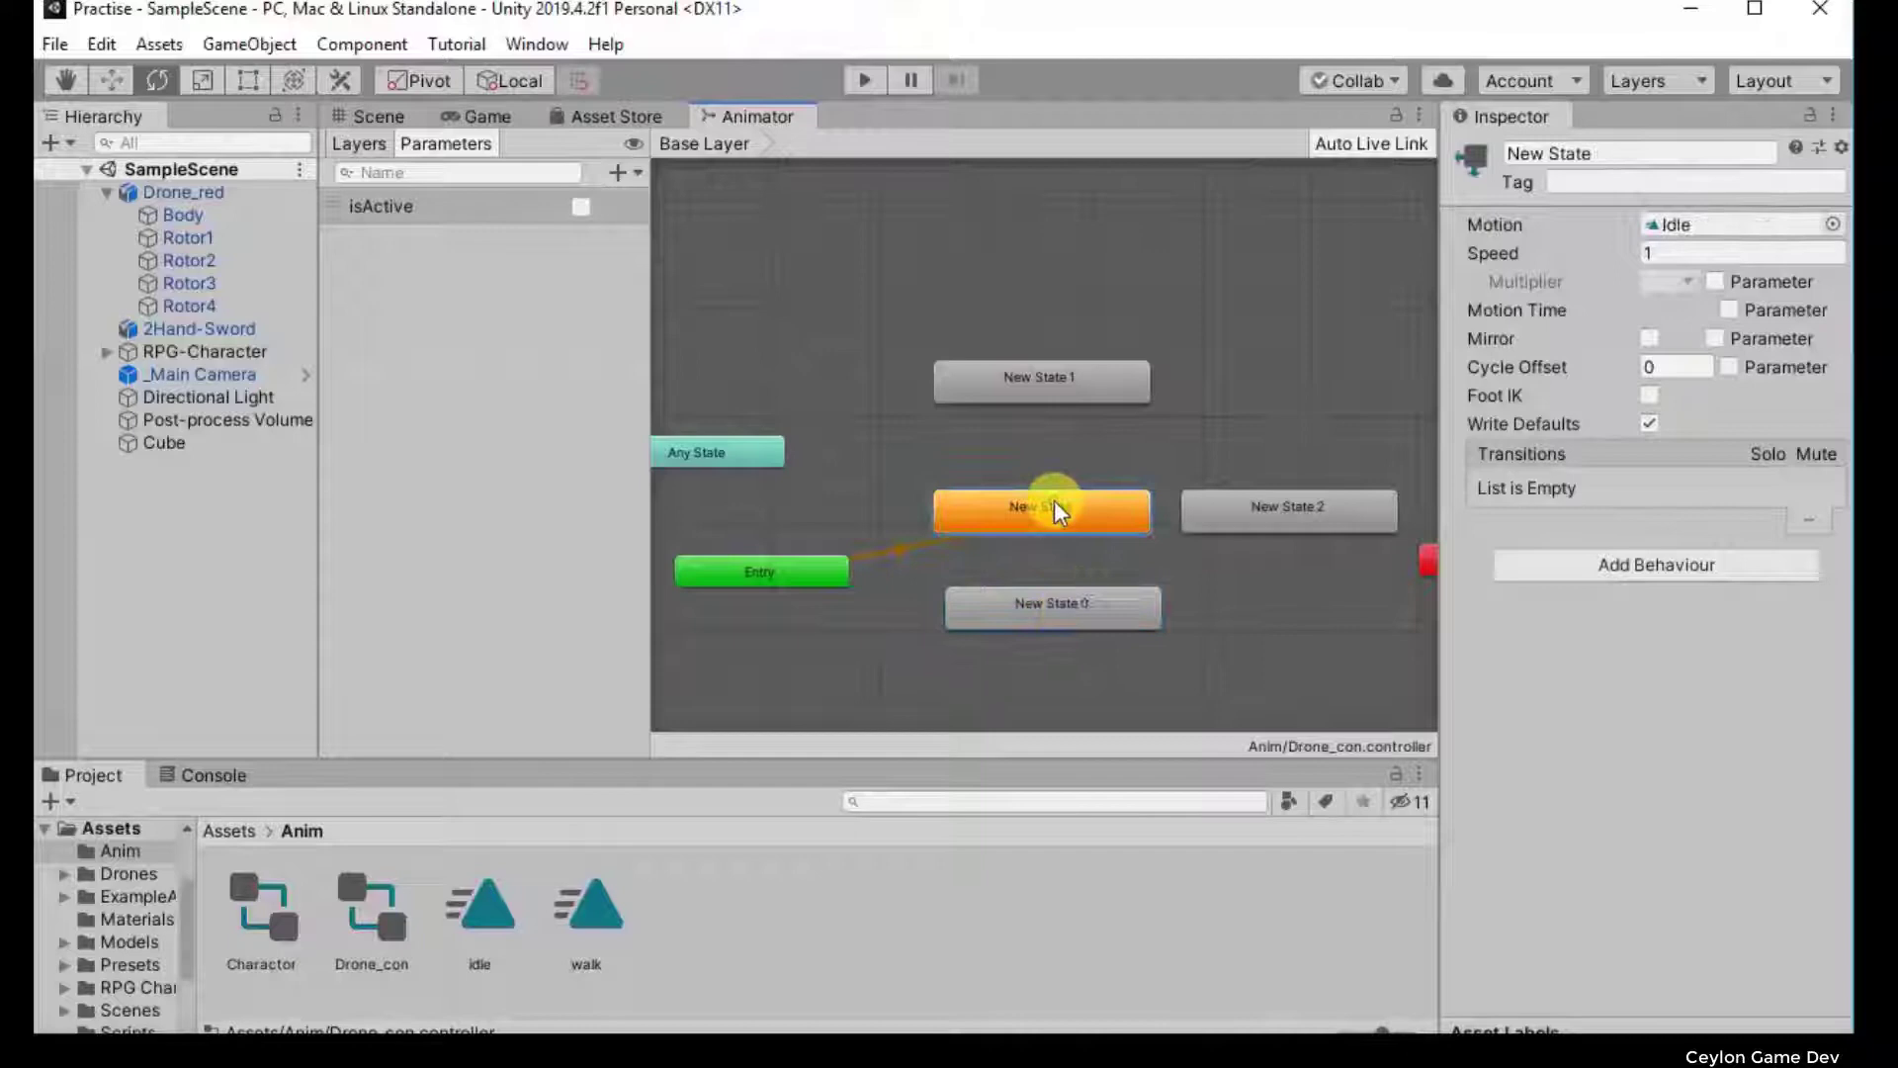
right_click(1060, 607)
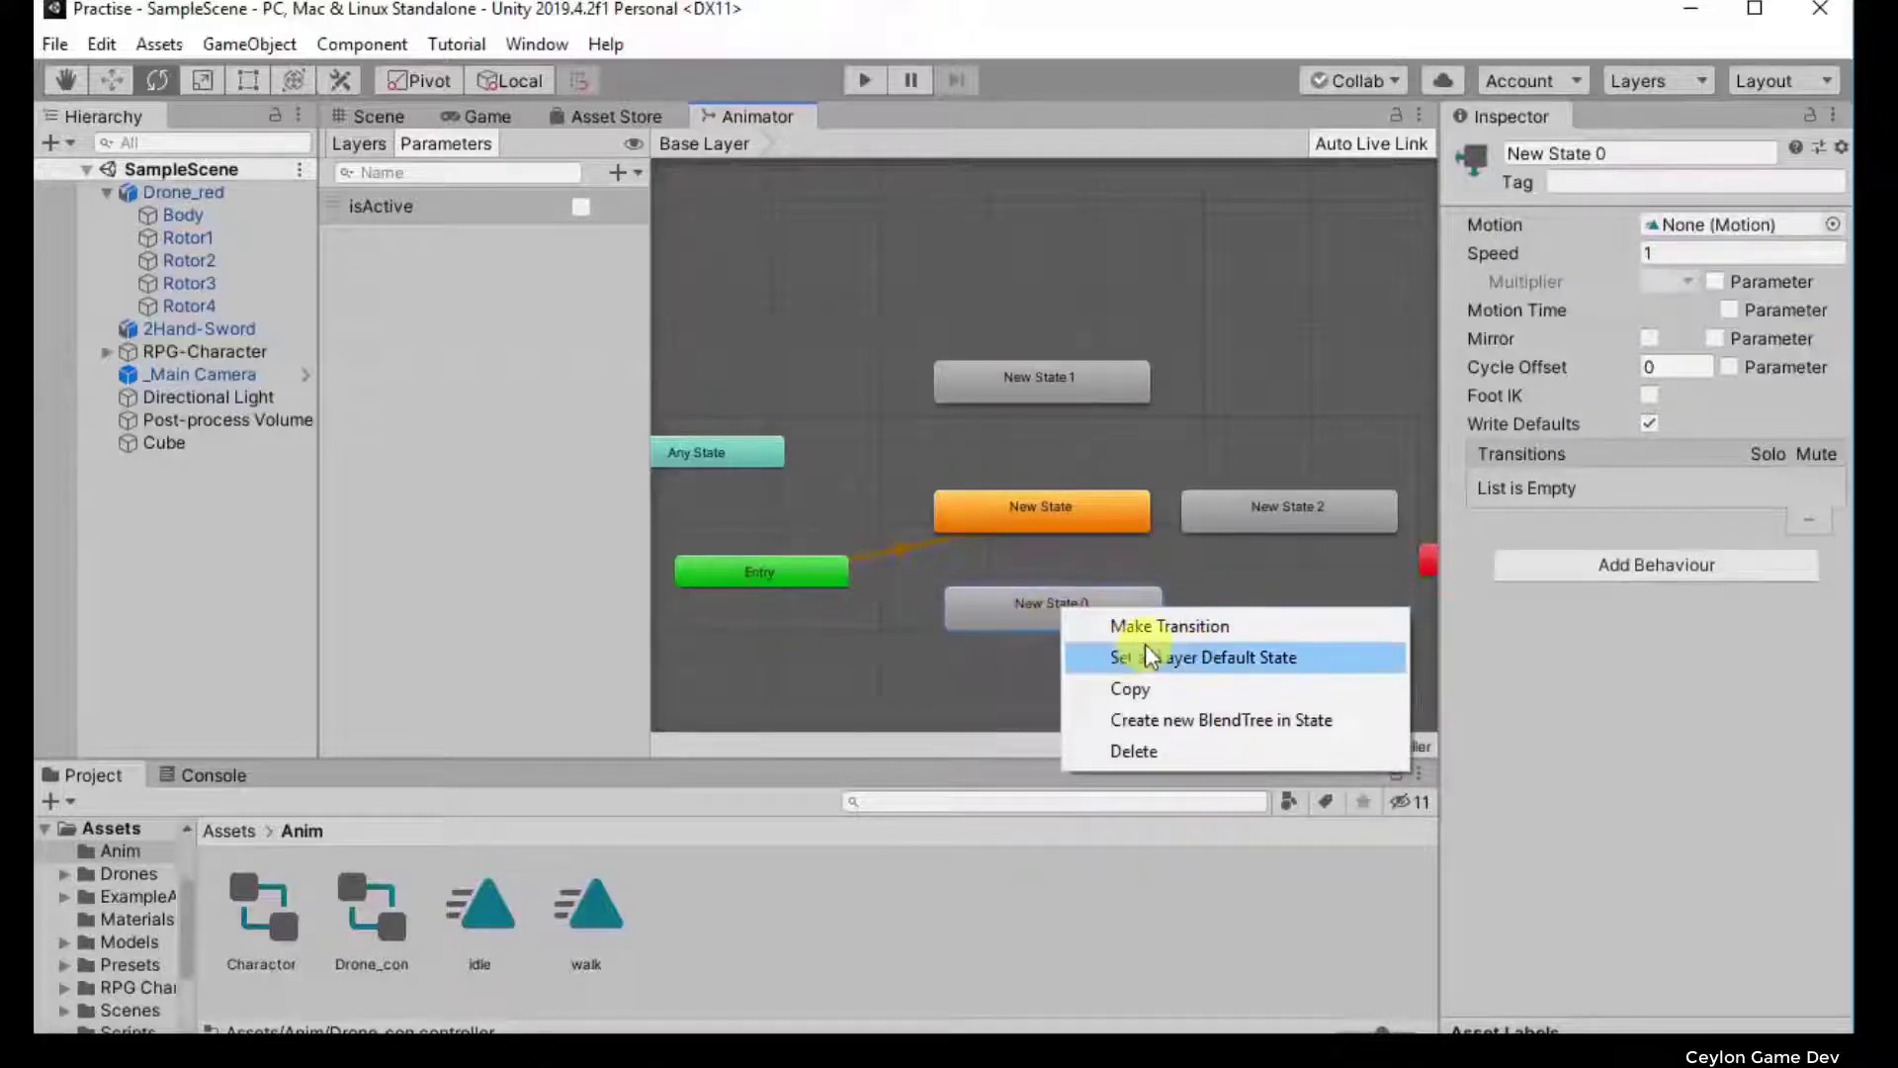
click(1264, 658)
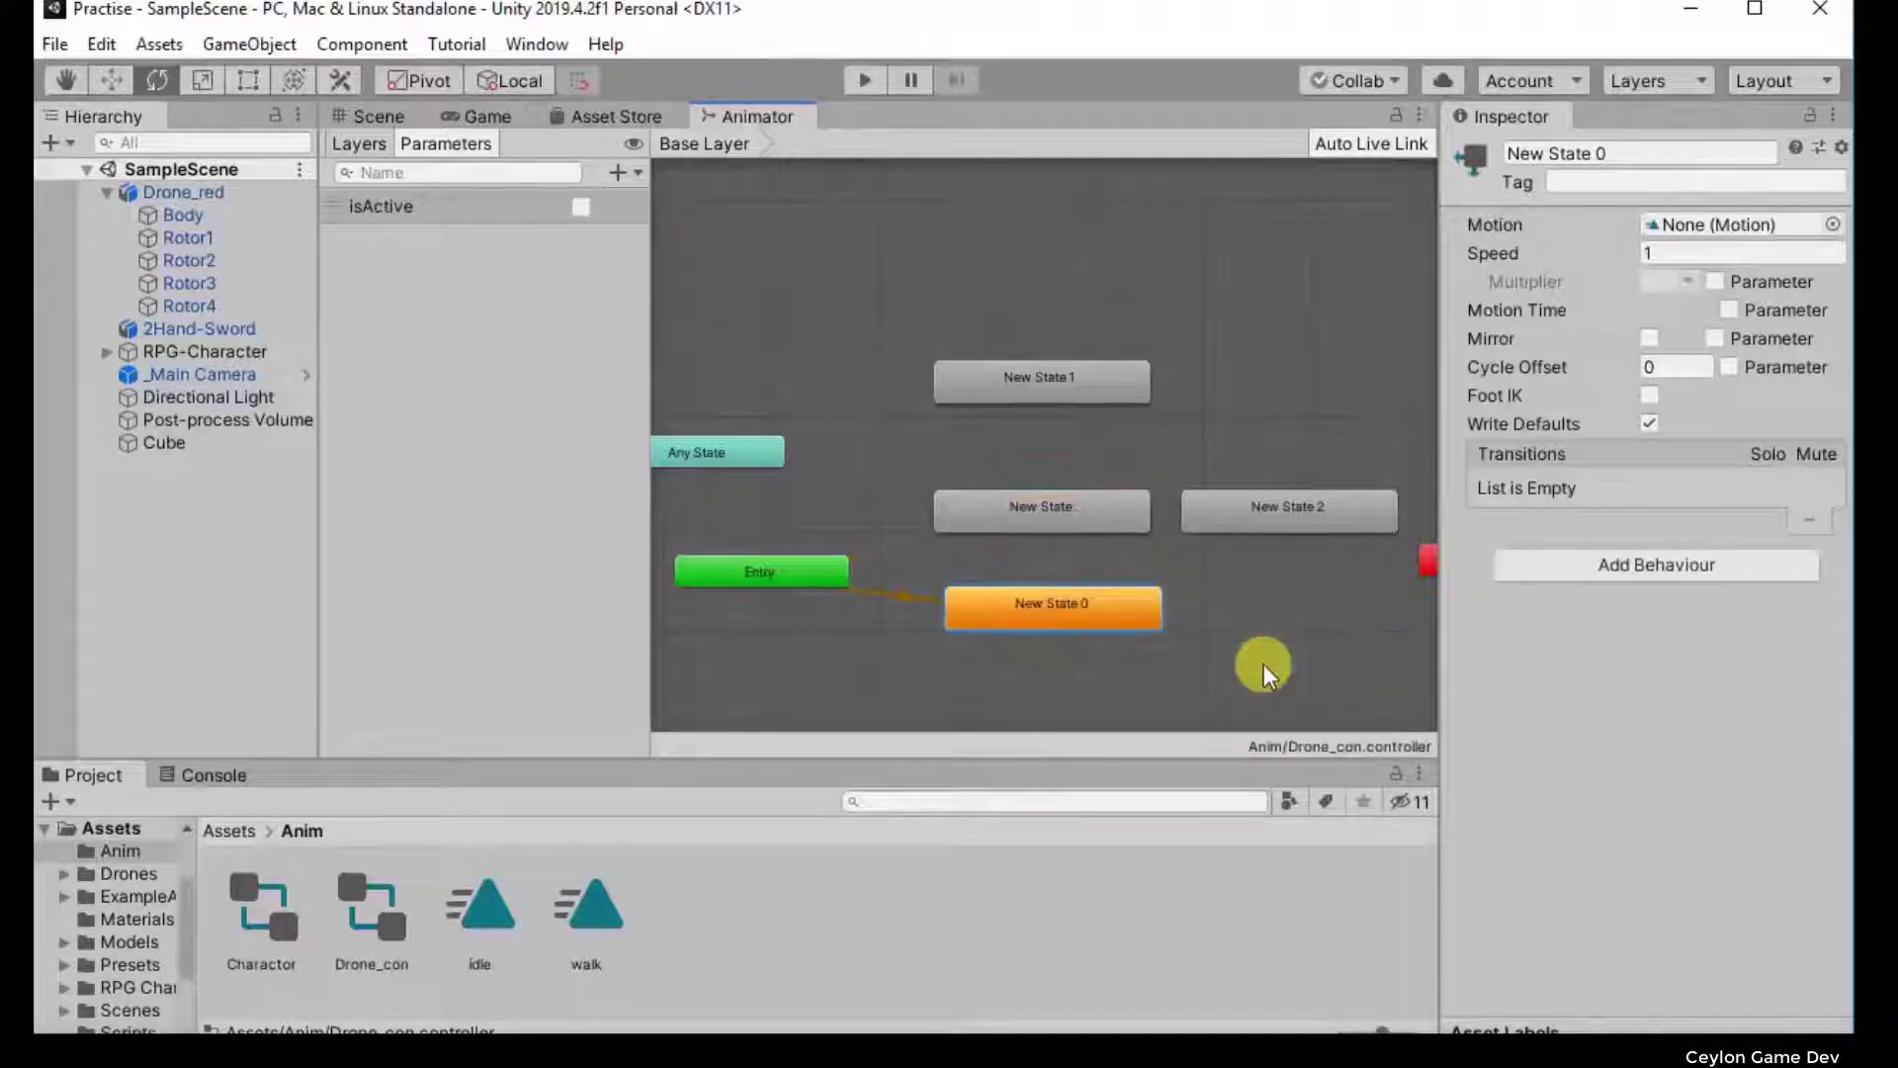
right_click(1056, 501)
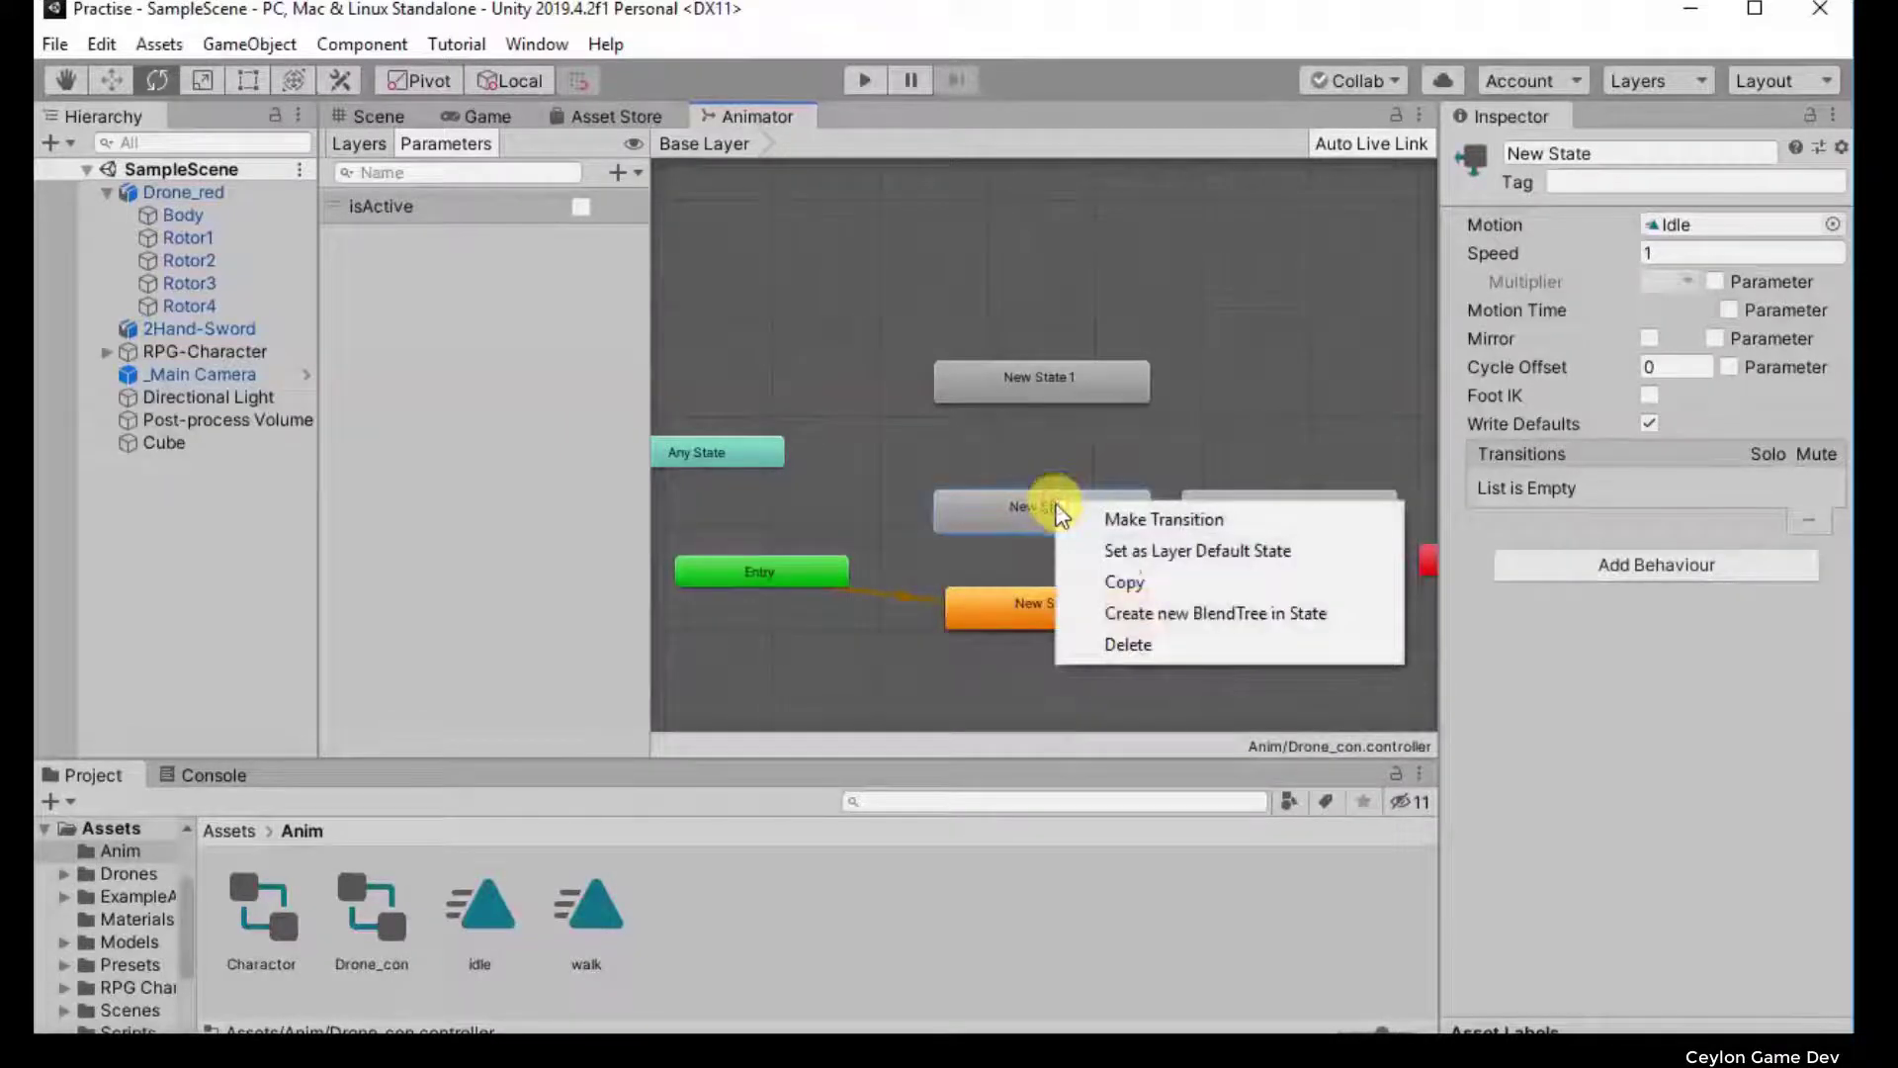
click(1128, 549)
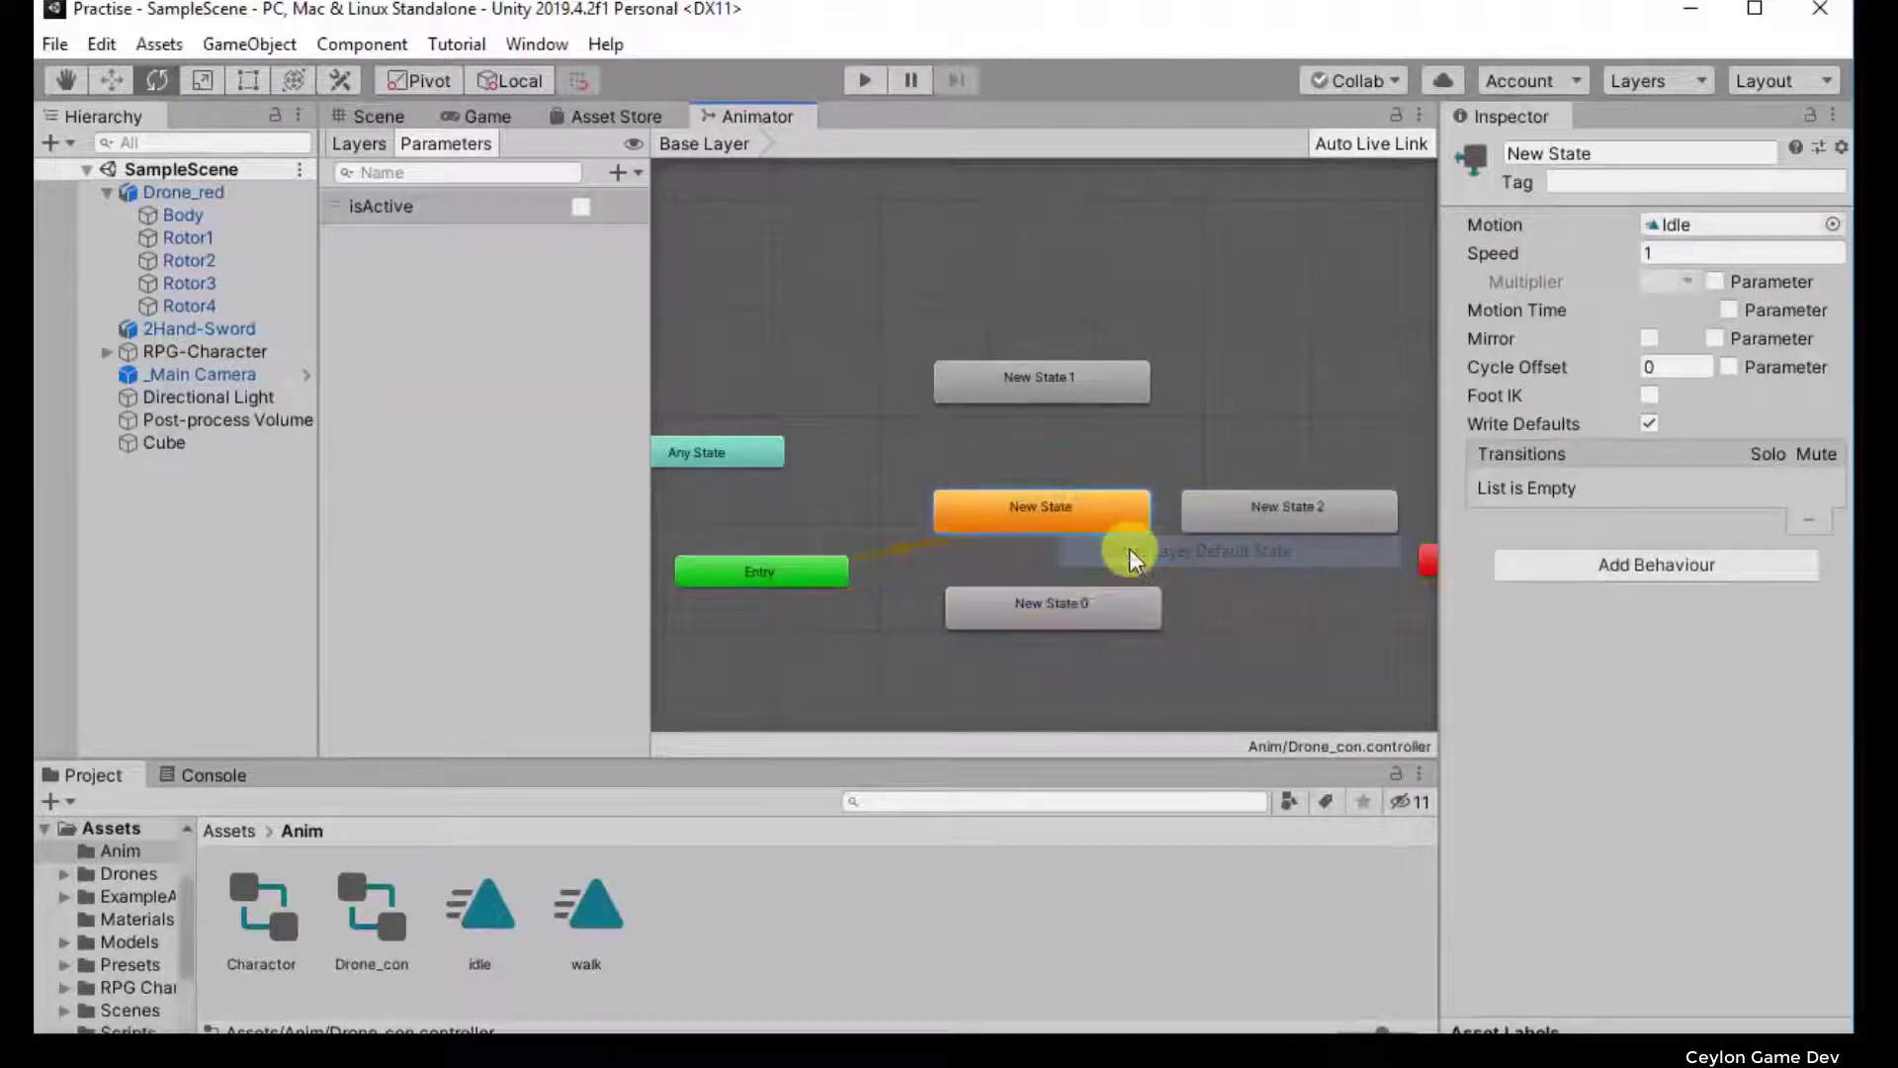
Step: Delete the unused New State 0, New State 2 and New State 1
click(1124, 591)
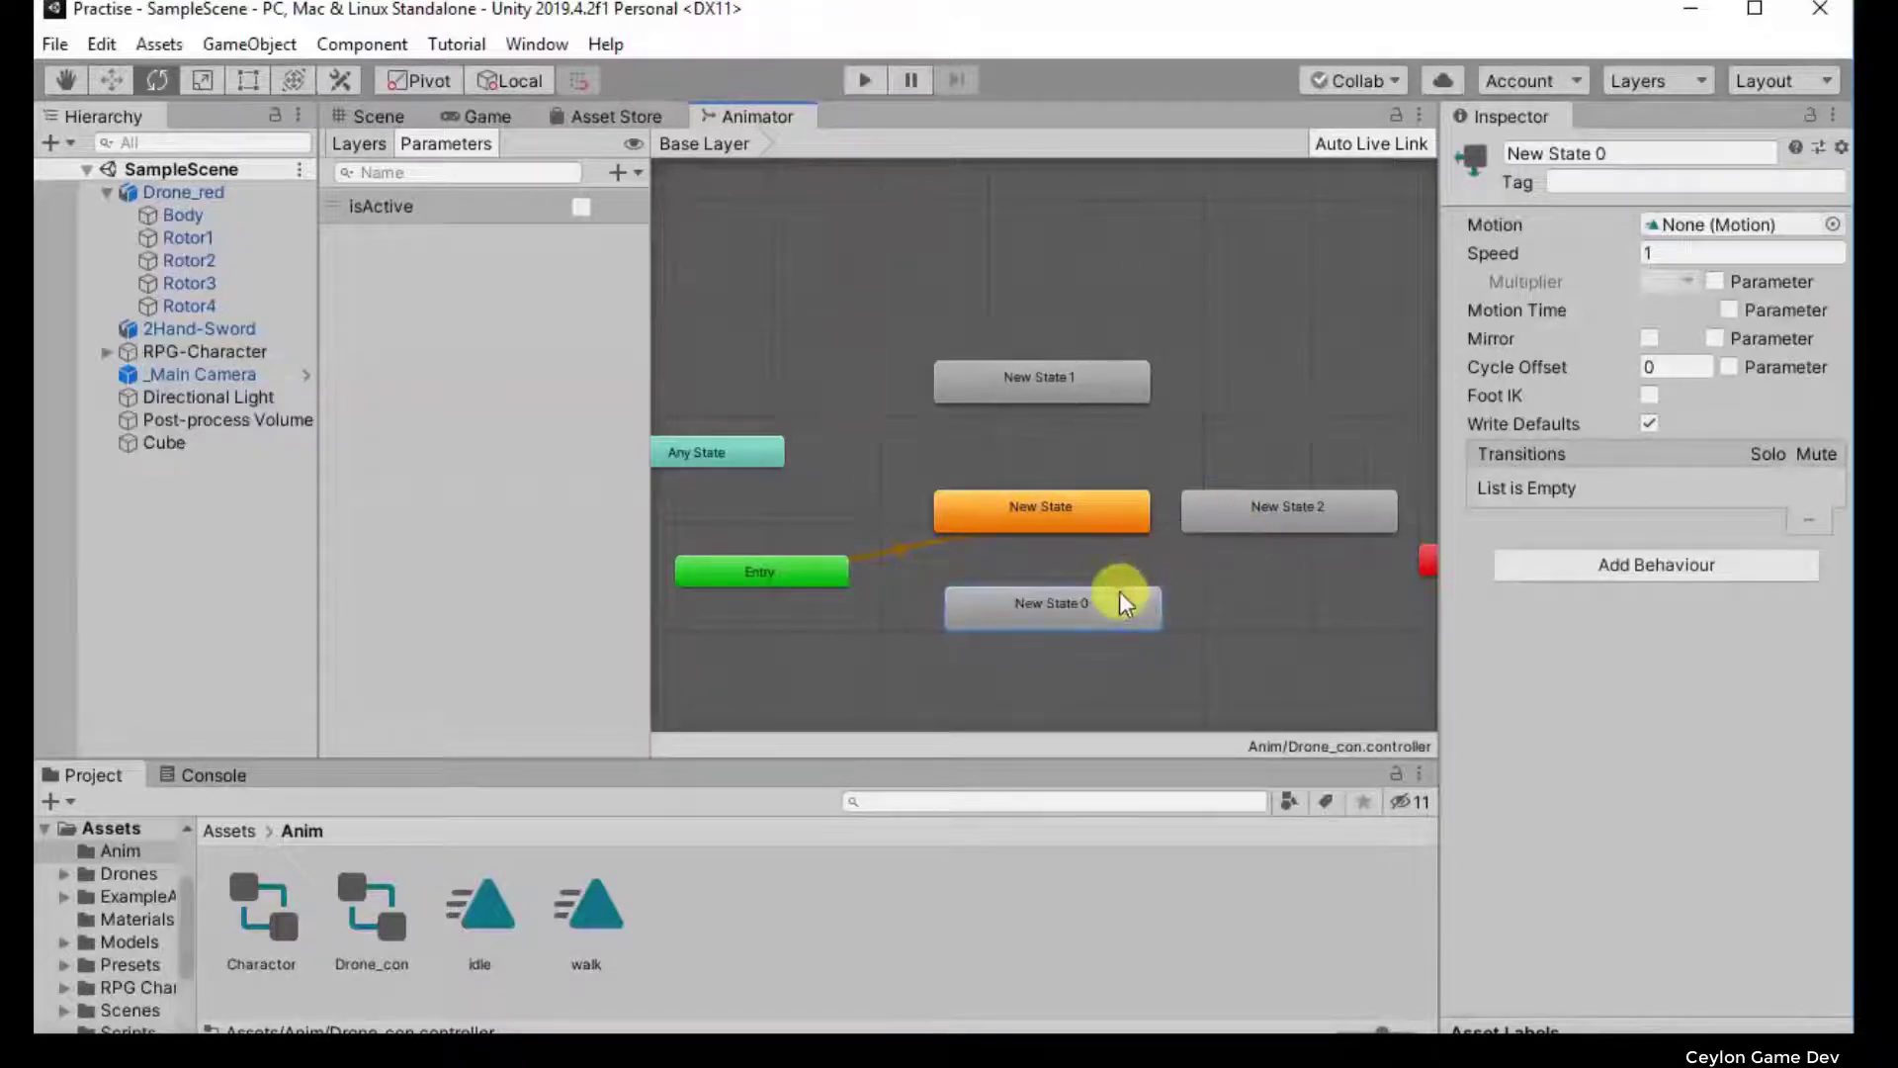
key(Delete)
click(1208, 508)
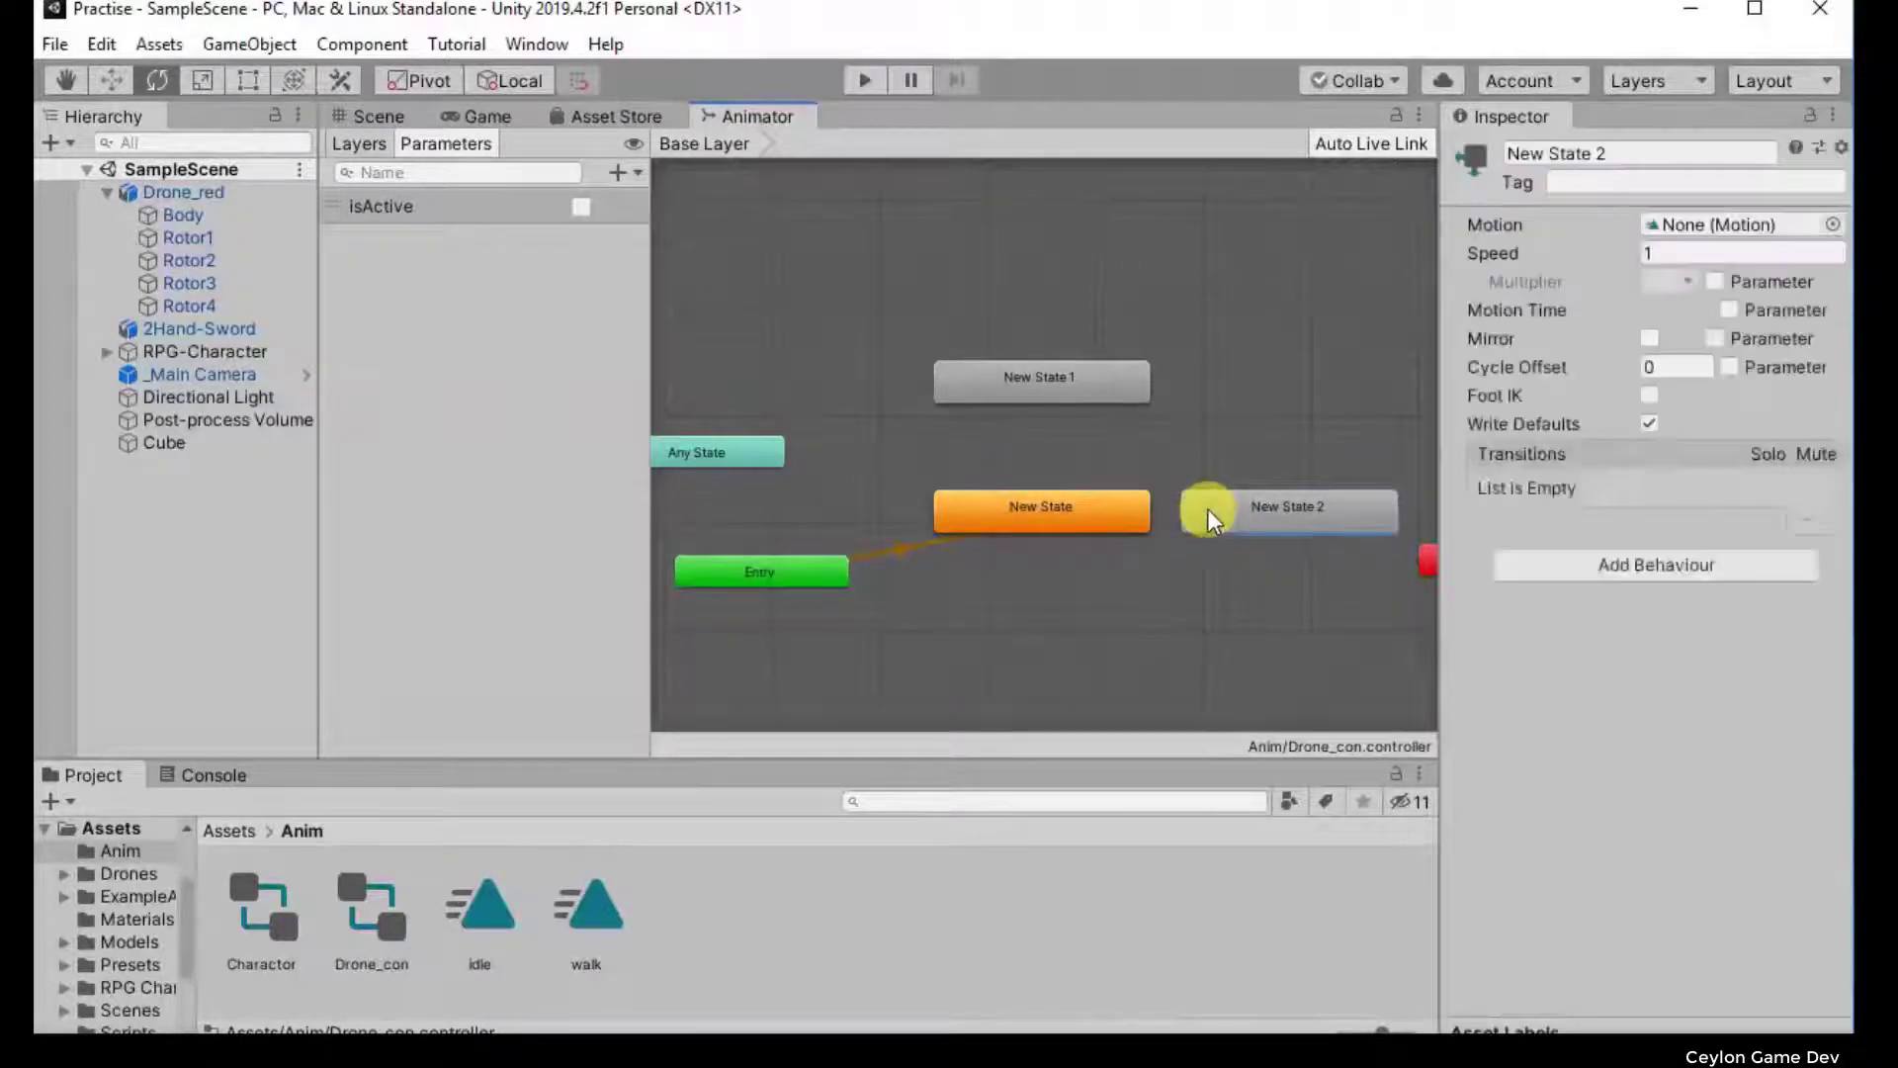
key(Delete)
click(1061, 375)
key(Delete)
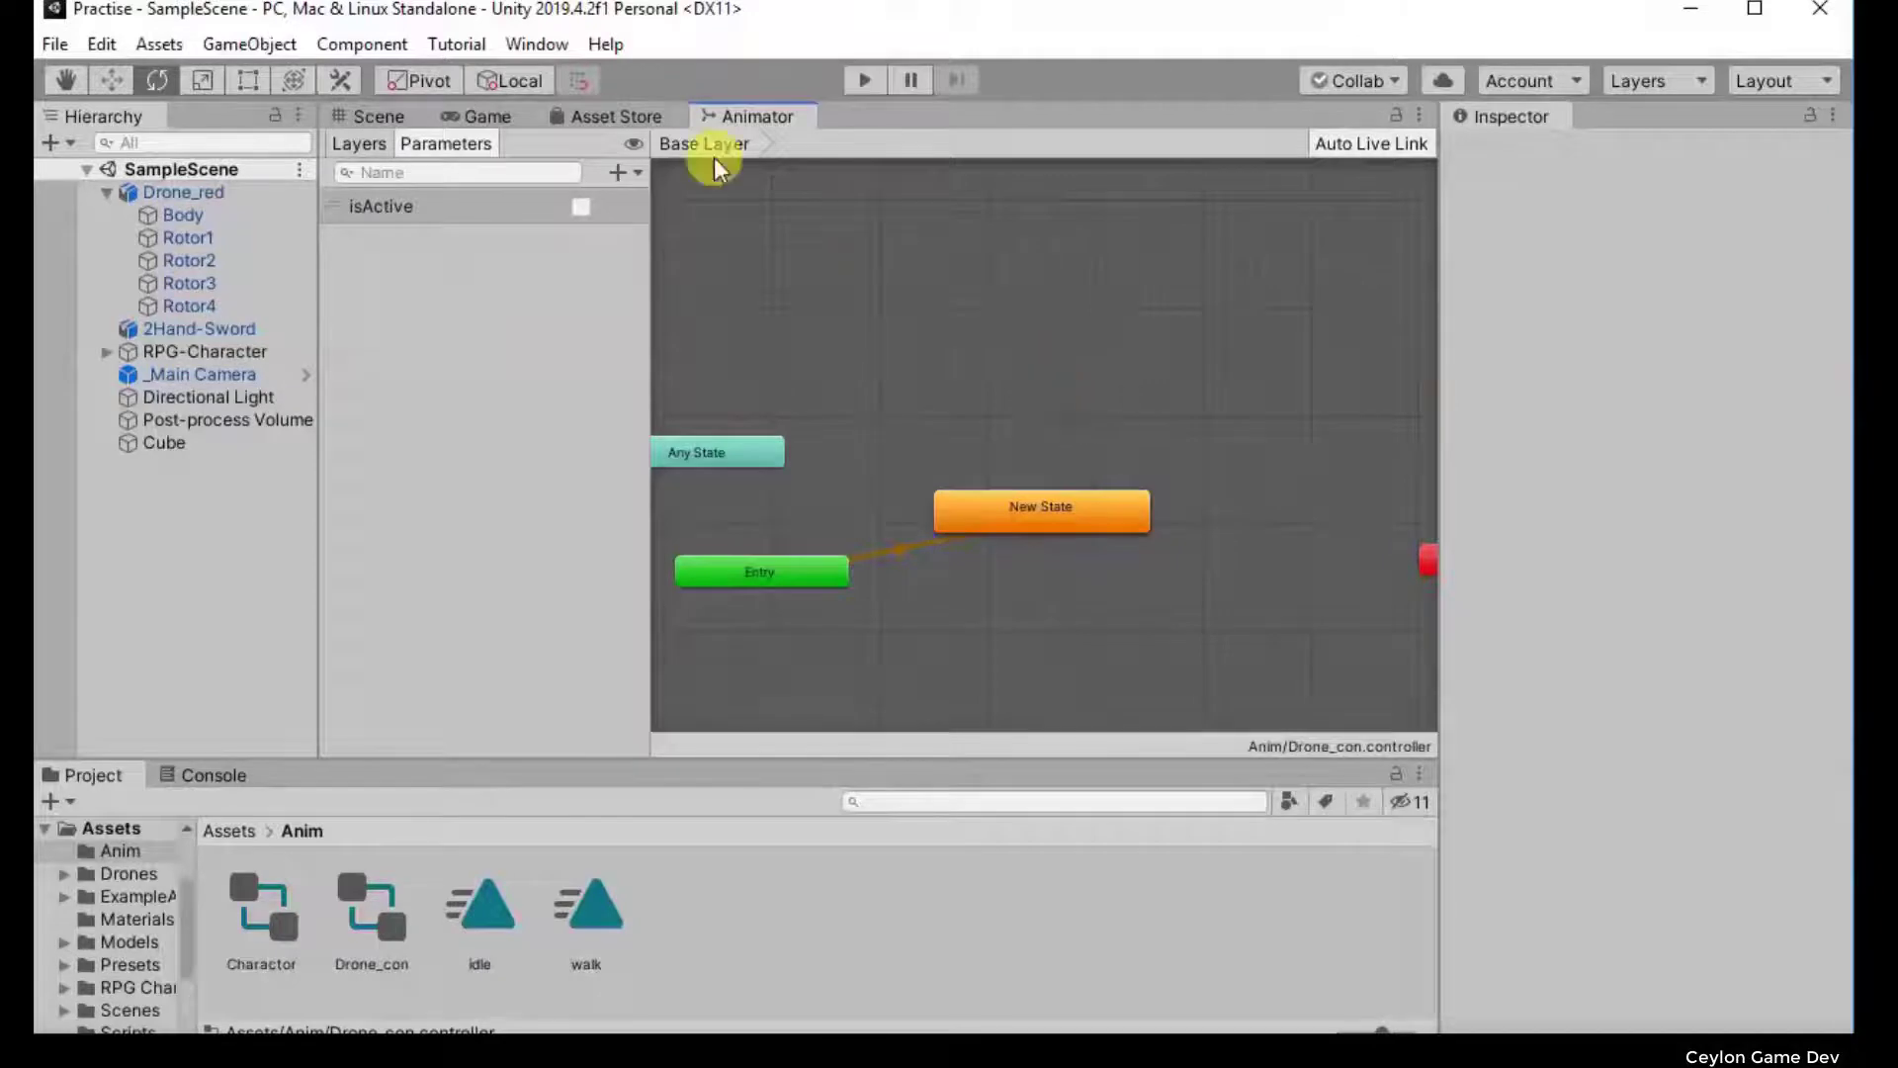
Step: Return to the Scene view, orbit around the drone and select Drone_red
click(376, 115)
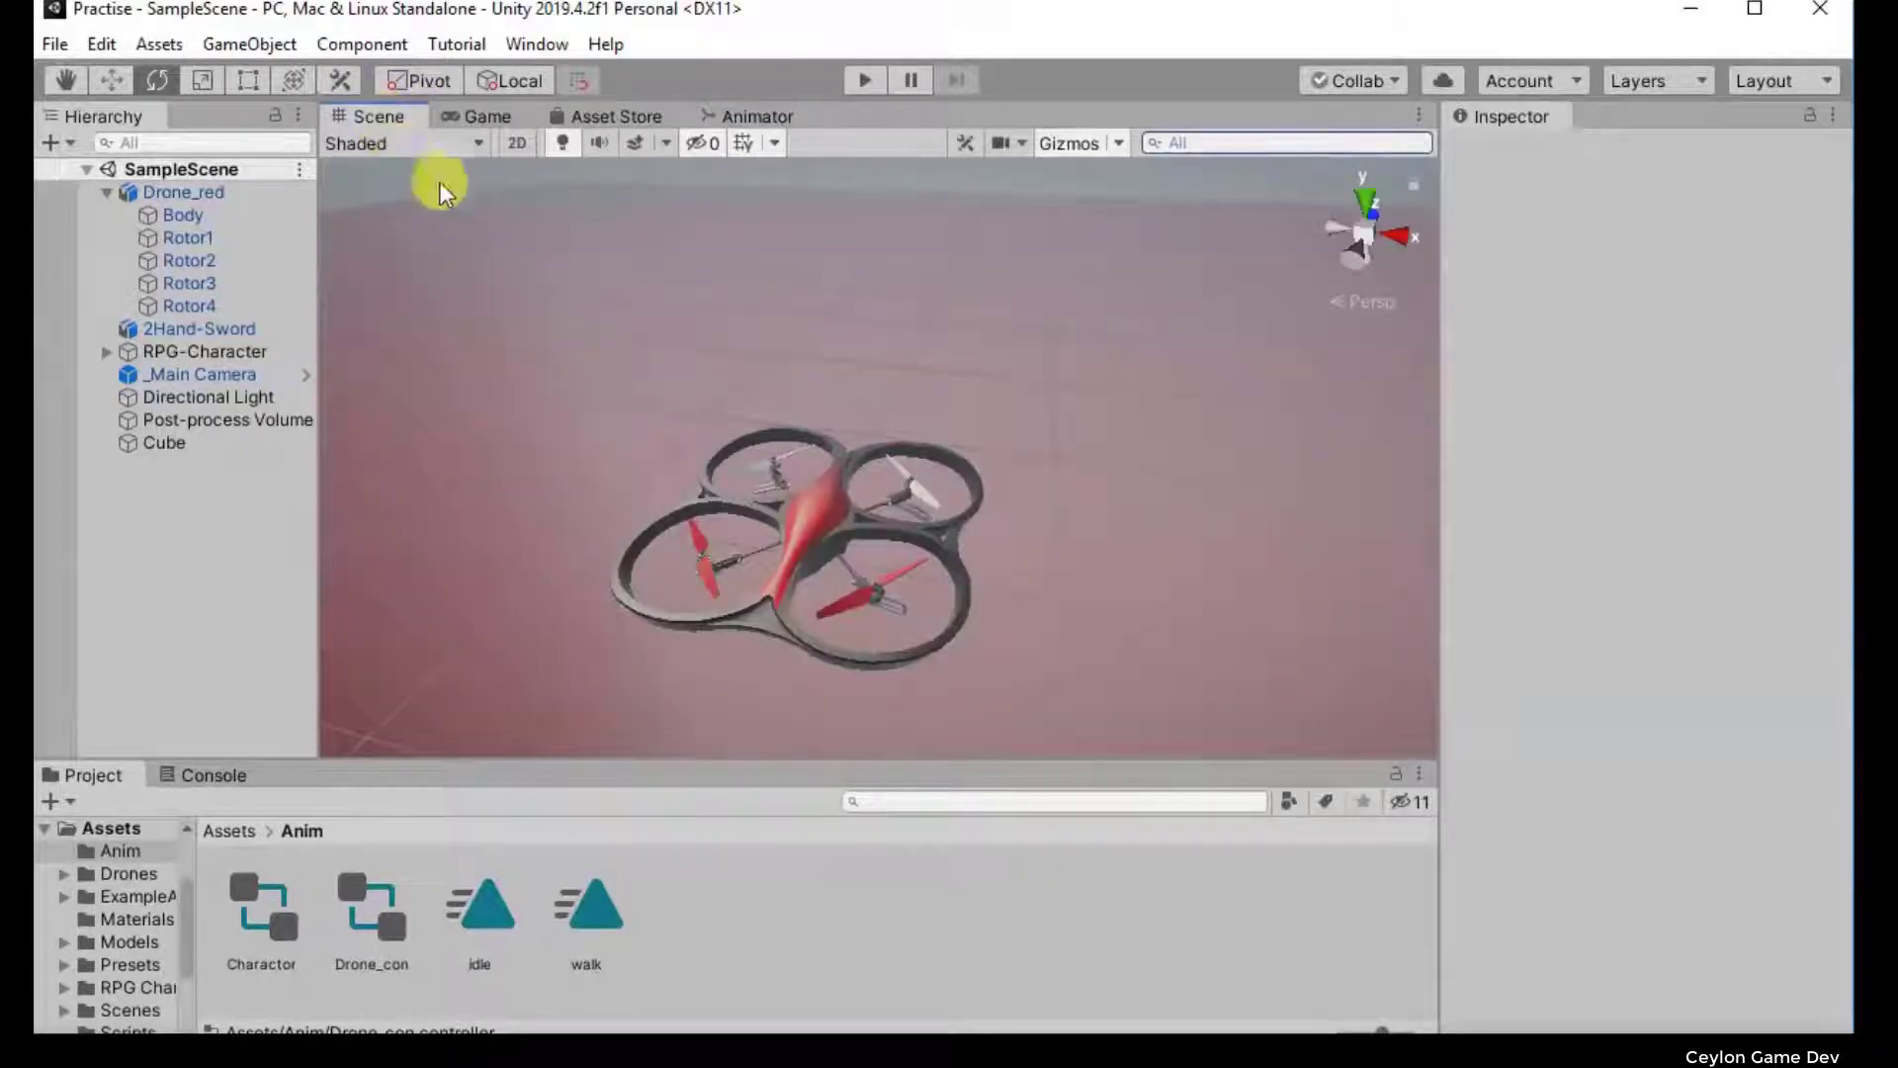
mouse_move(506, 420)
right_down()
mouse_move(682, 459)
mouse_move(637, 518)
right_up()
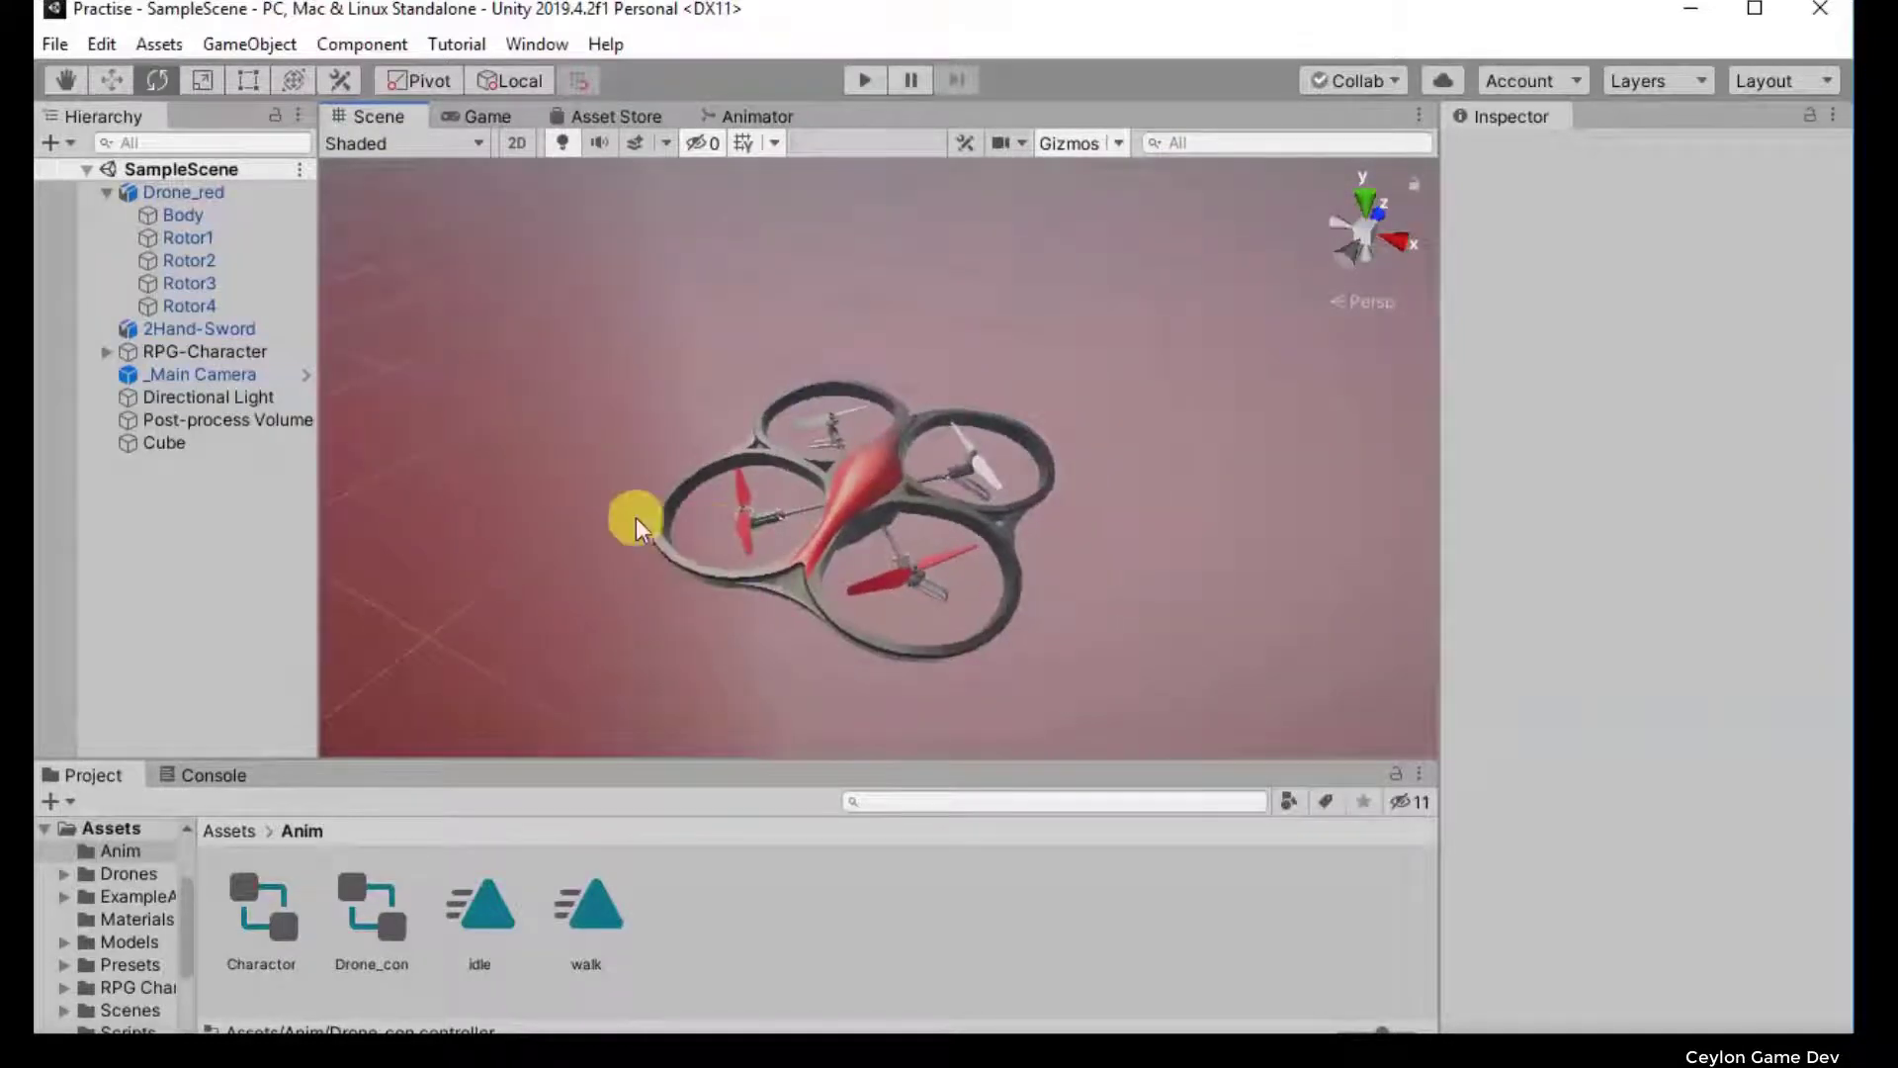
click(744, 540)
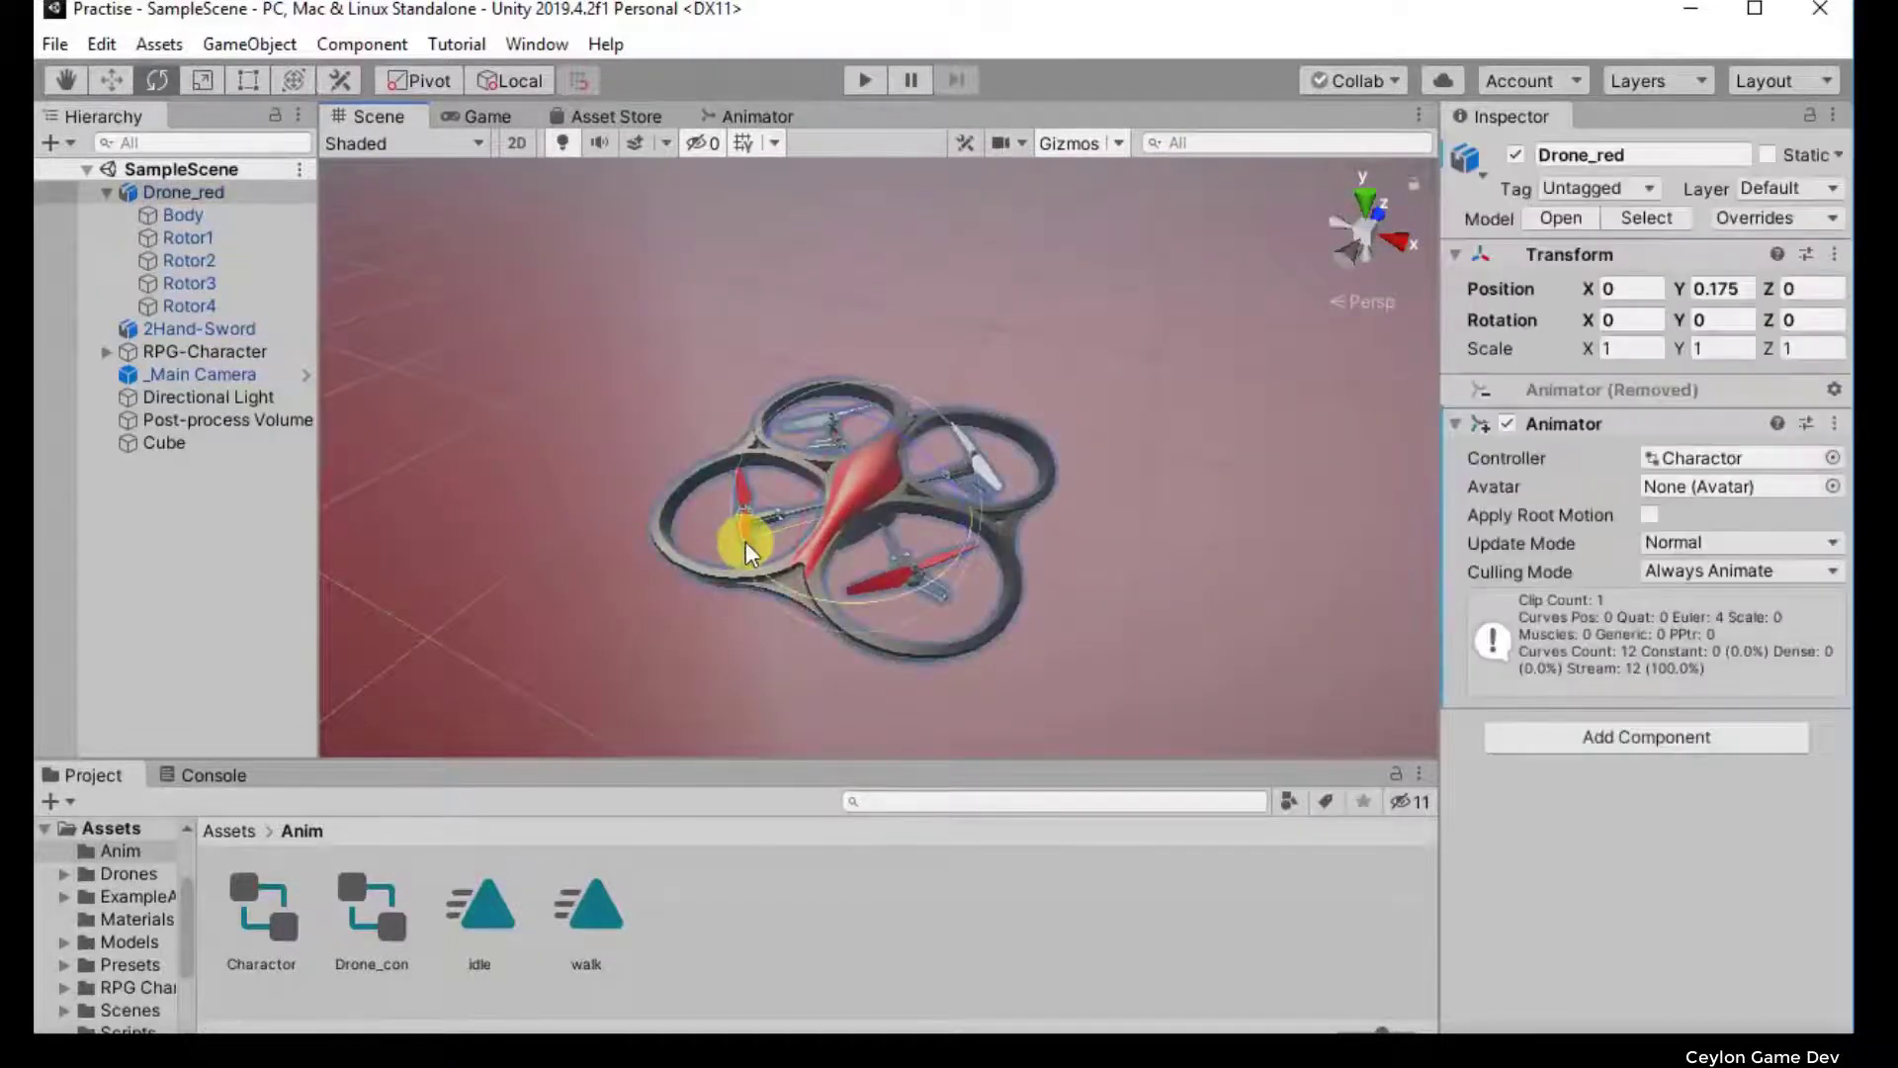
click(743, 494)
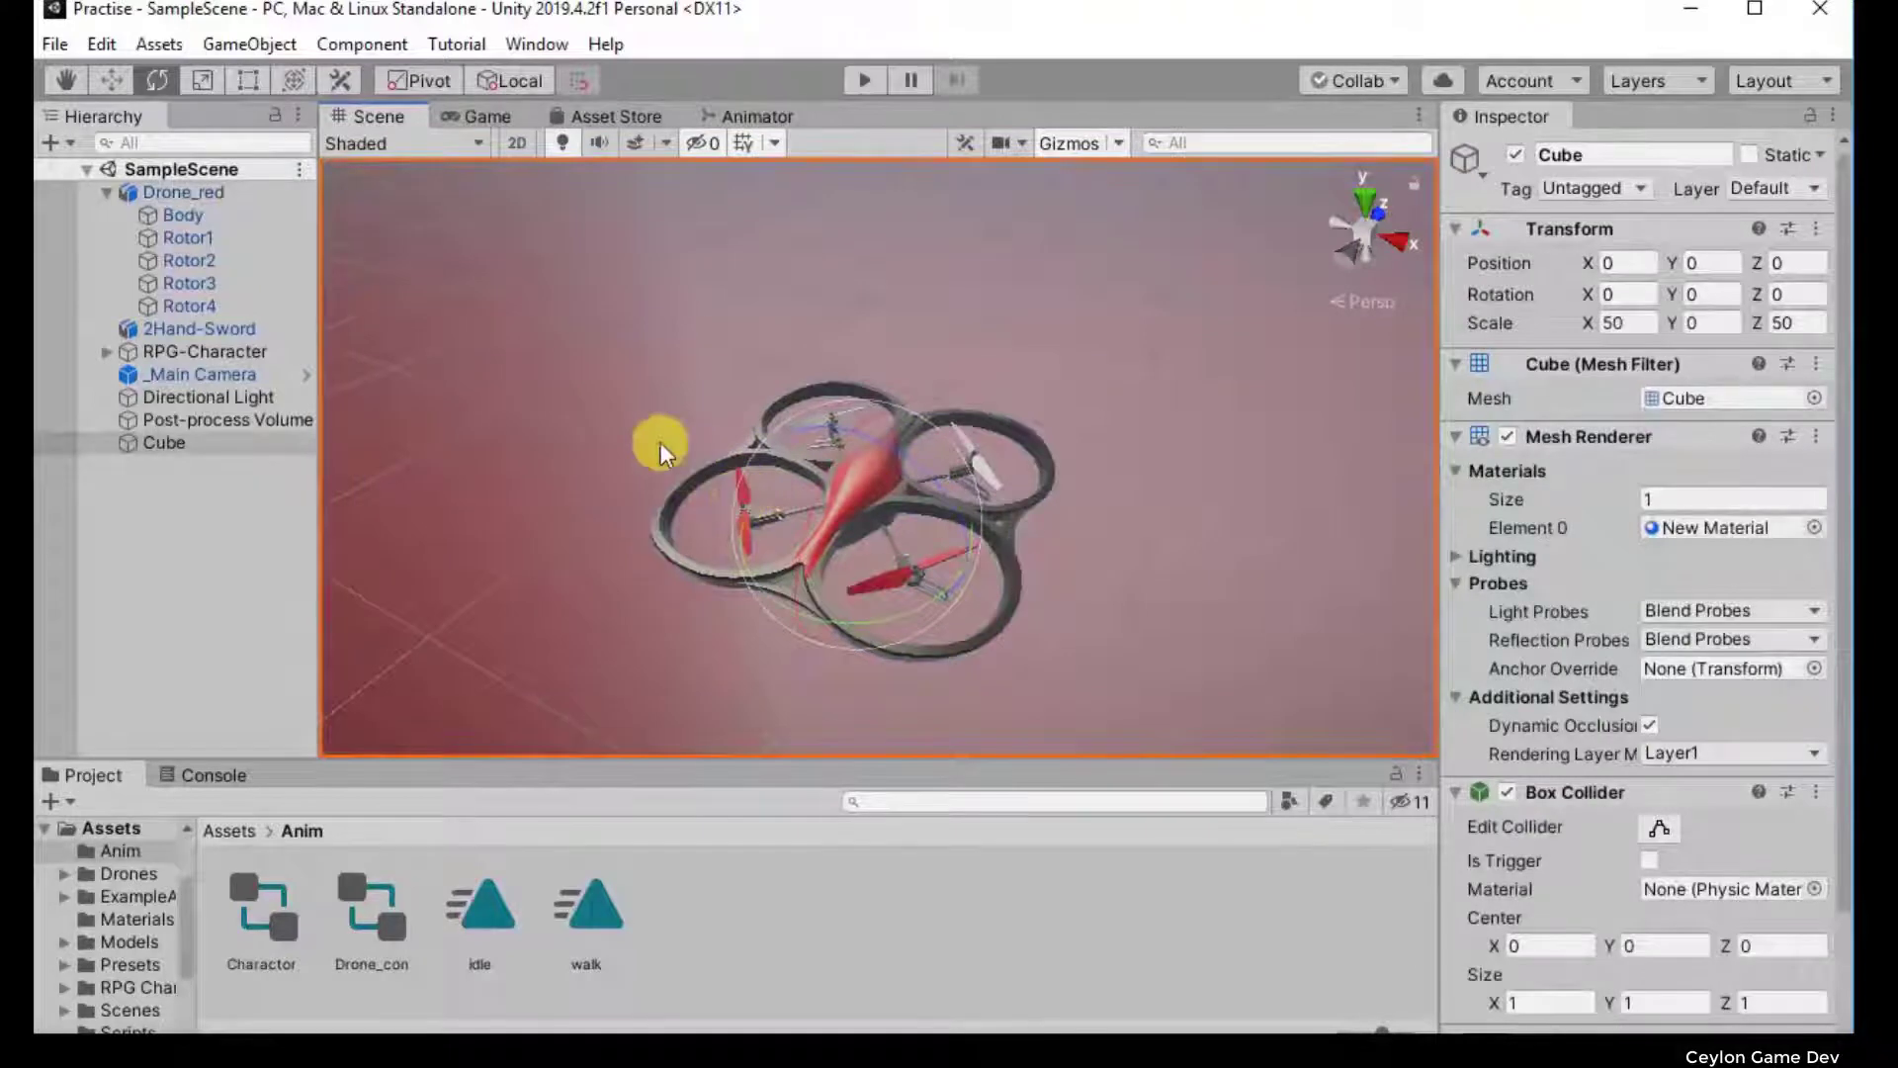
key(w)
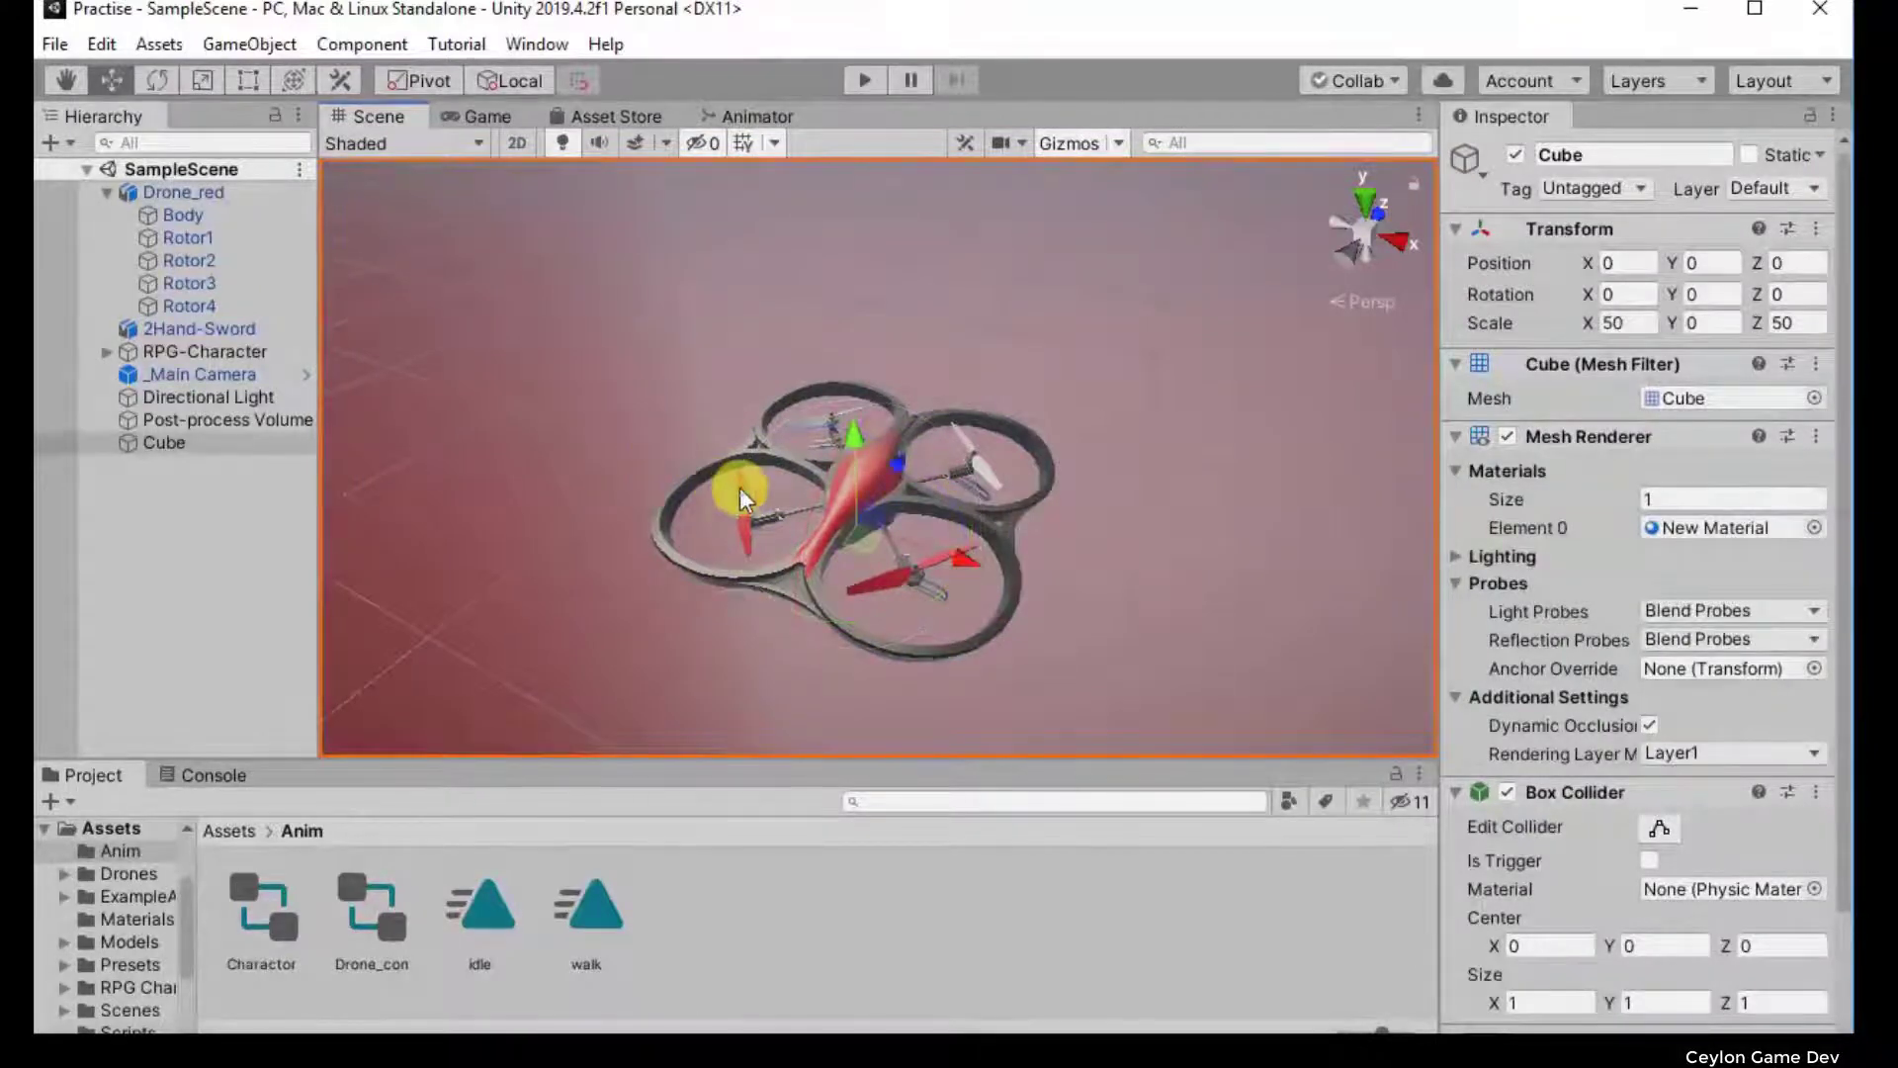
click(740, 487)
Step: Trial-rotate Rotor3 around its Z axis, undo it, and orbit back to the drone
click(740, 487)
key(e)
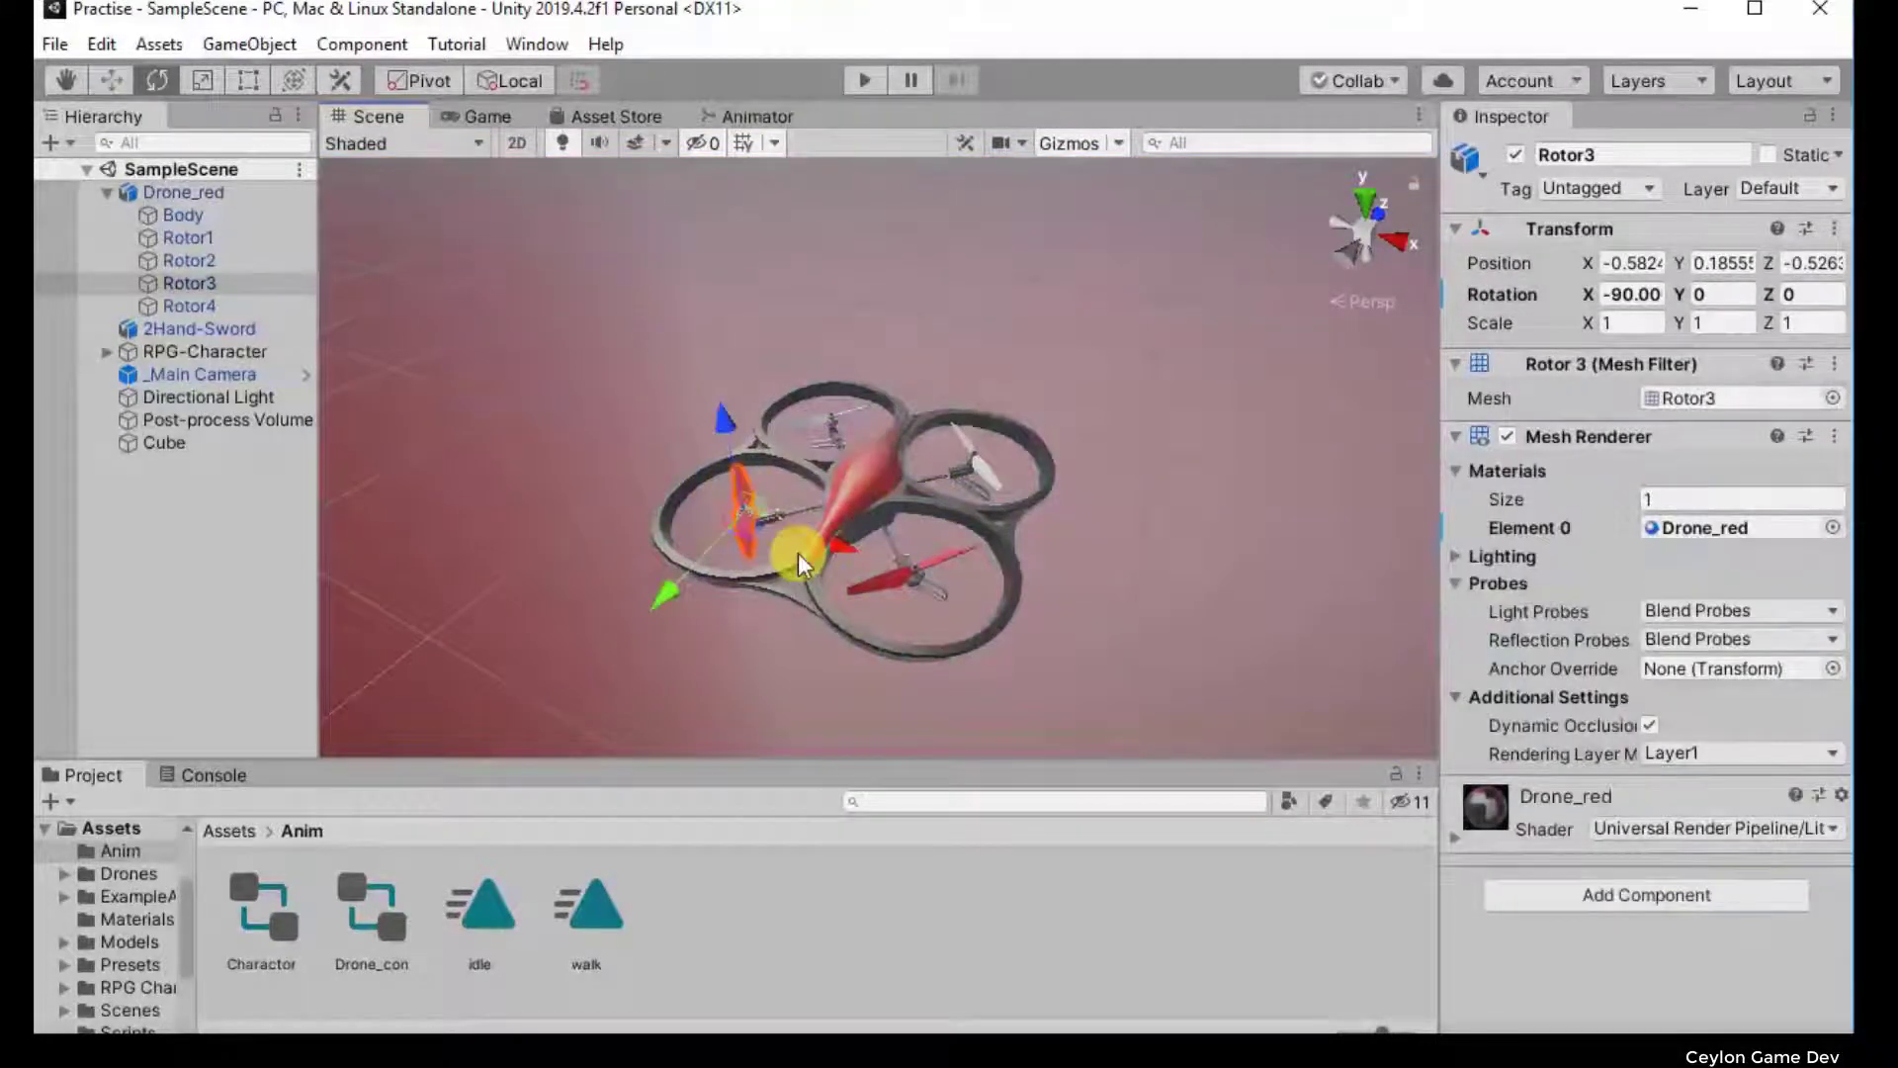
mouse_move(813, 570)
mouse_down()
mouse_move(1806, 620)
mouse_move(1246, 655)
mouse_move(1638, 646)
mouse_up()
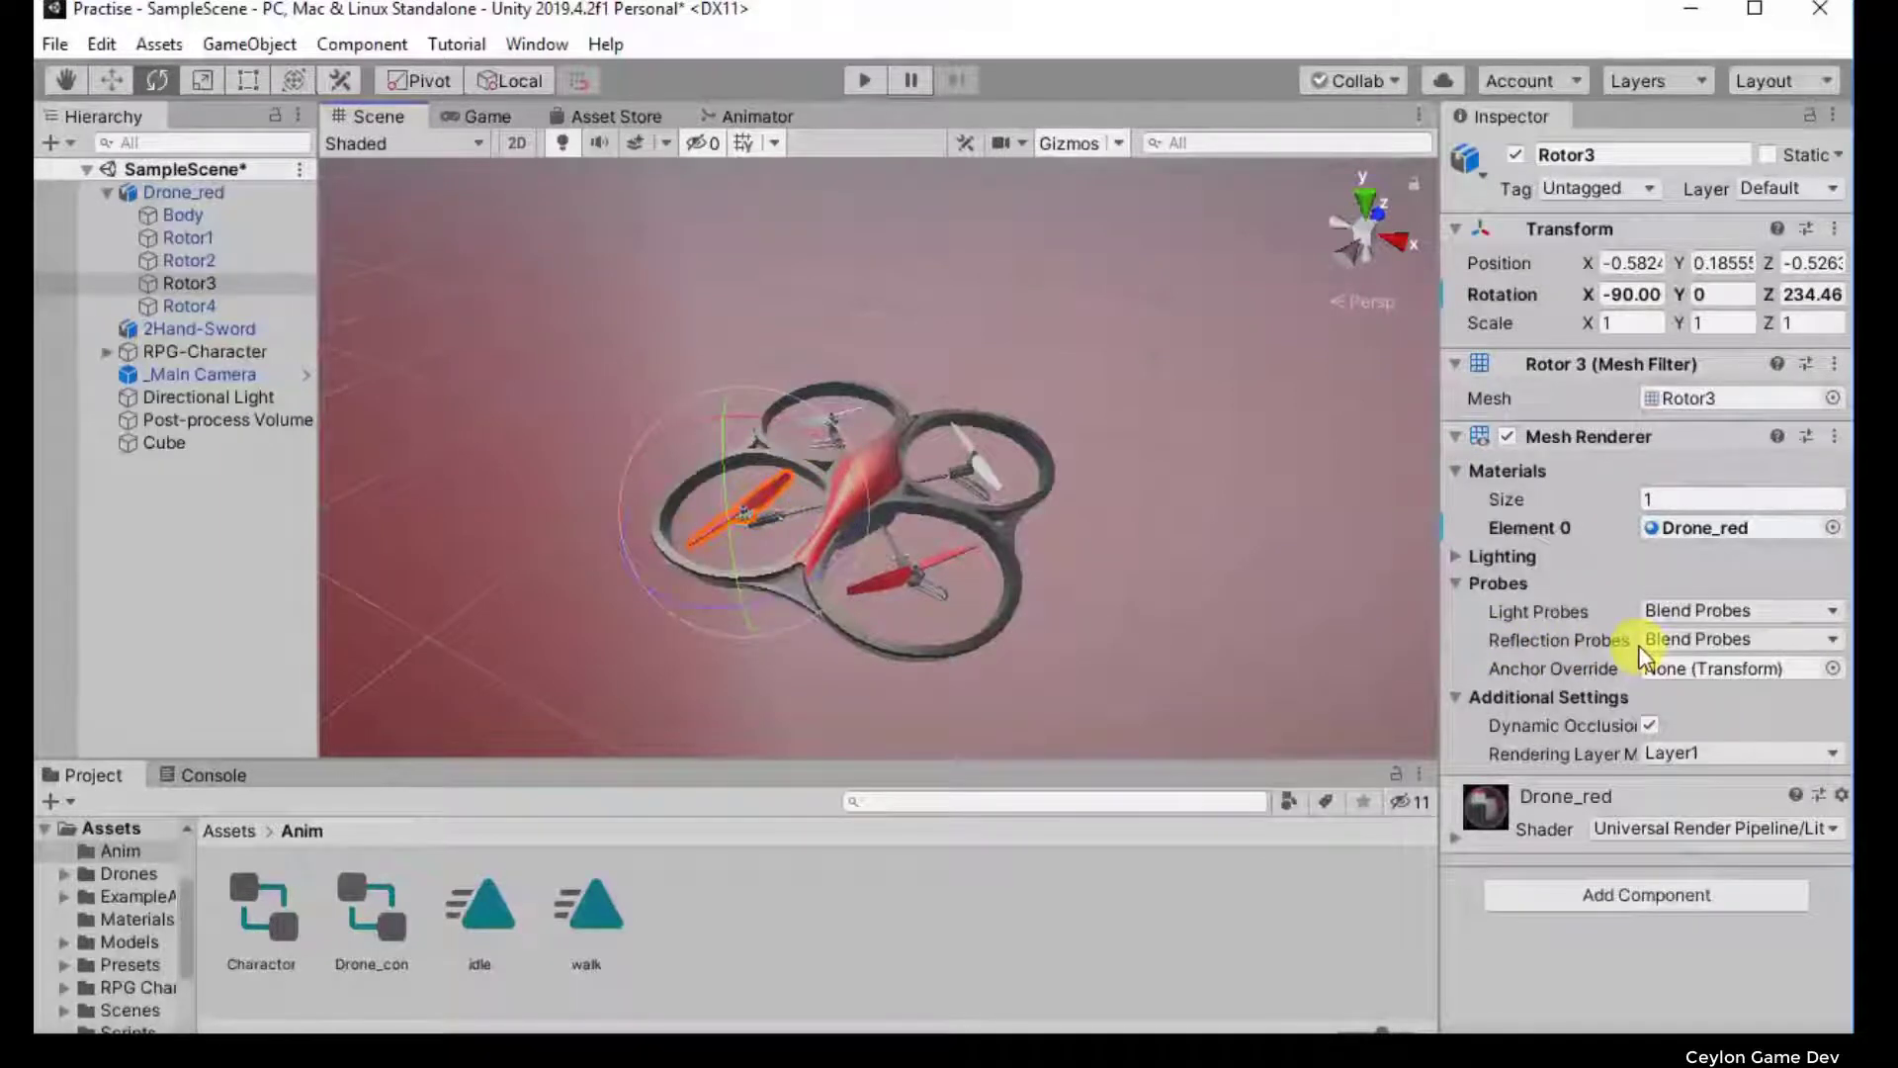
key(ctrl+z)
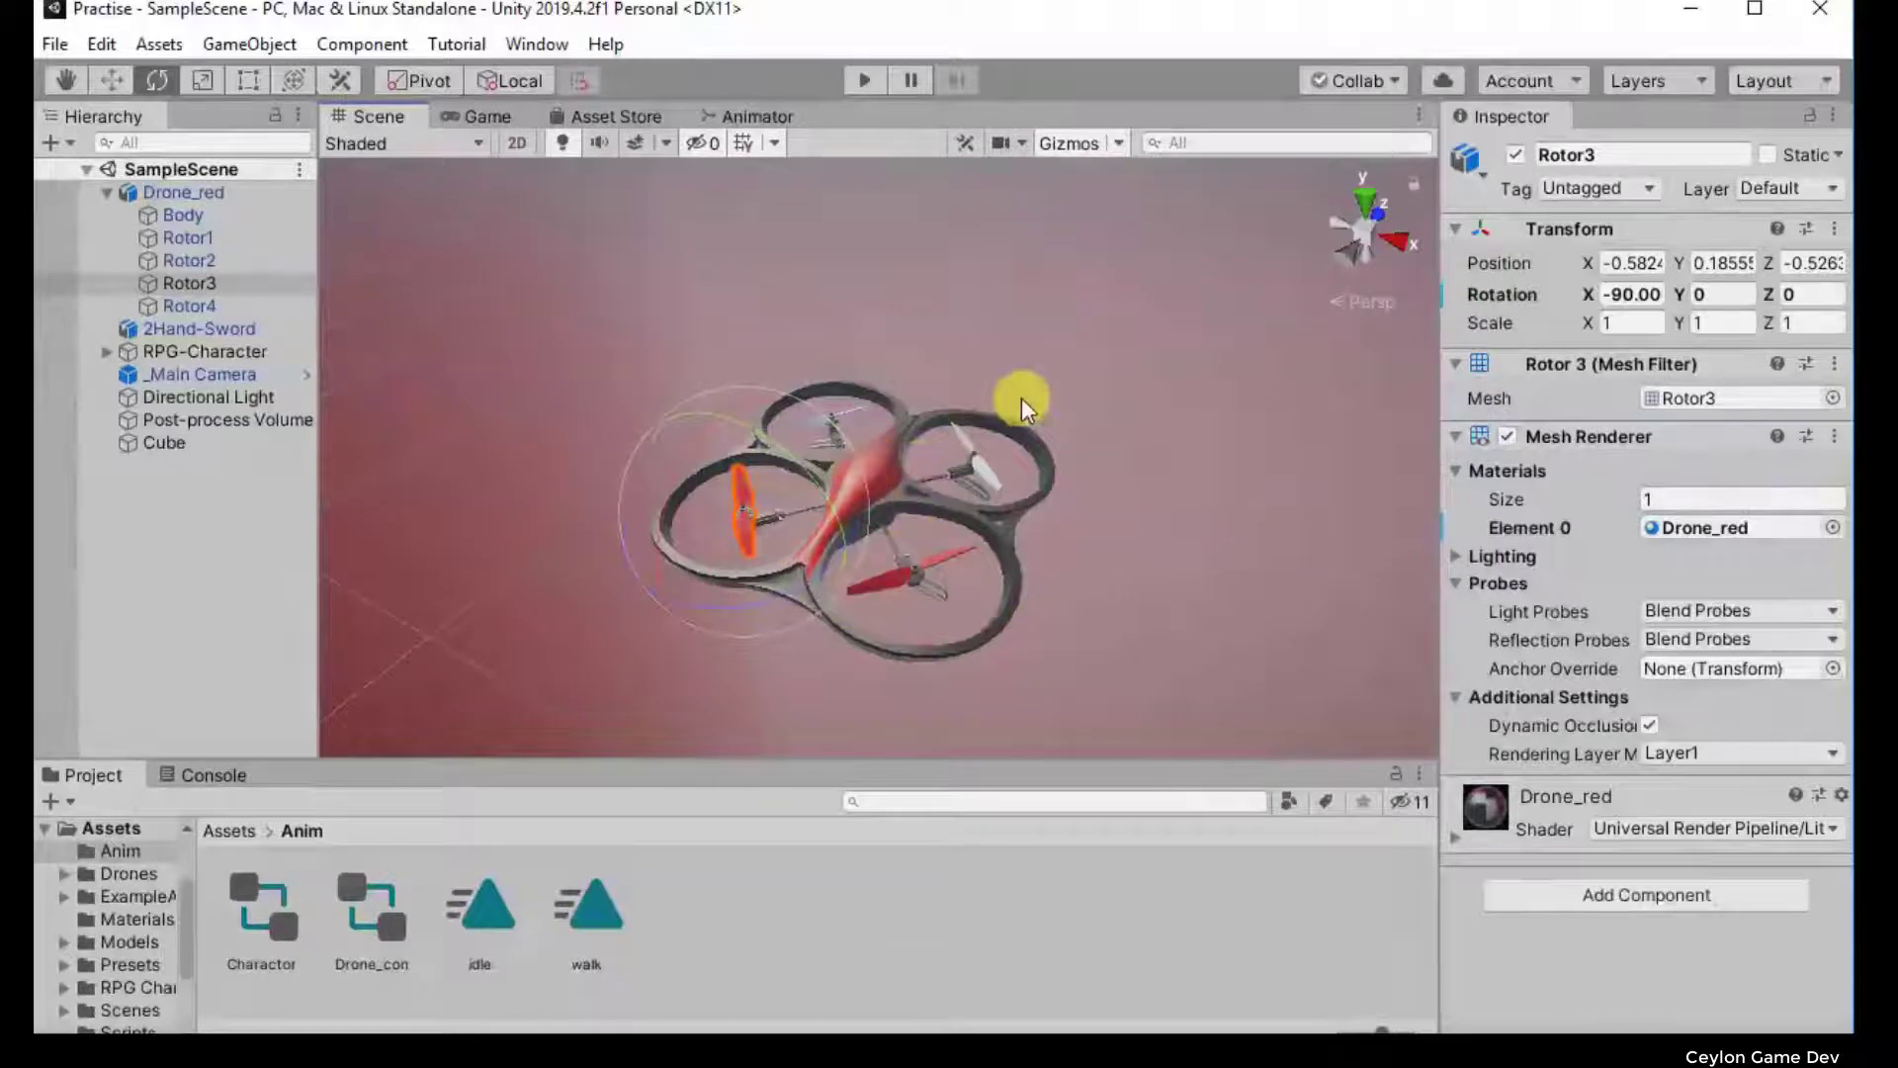
click(1061, 306)
alt+drag(1196, 410, 1265, 215)
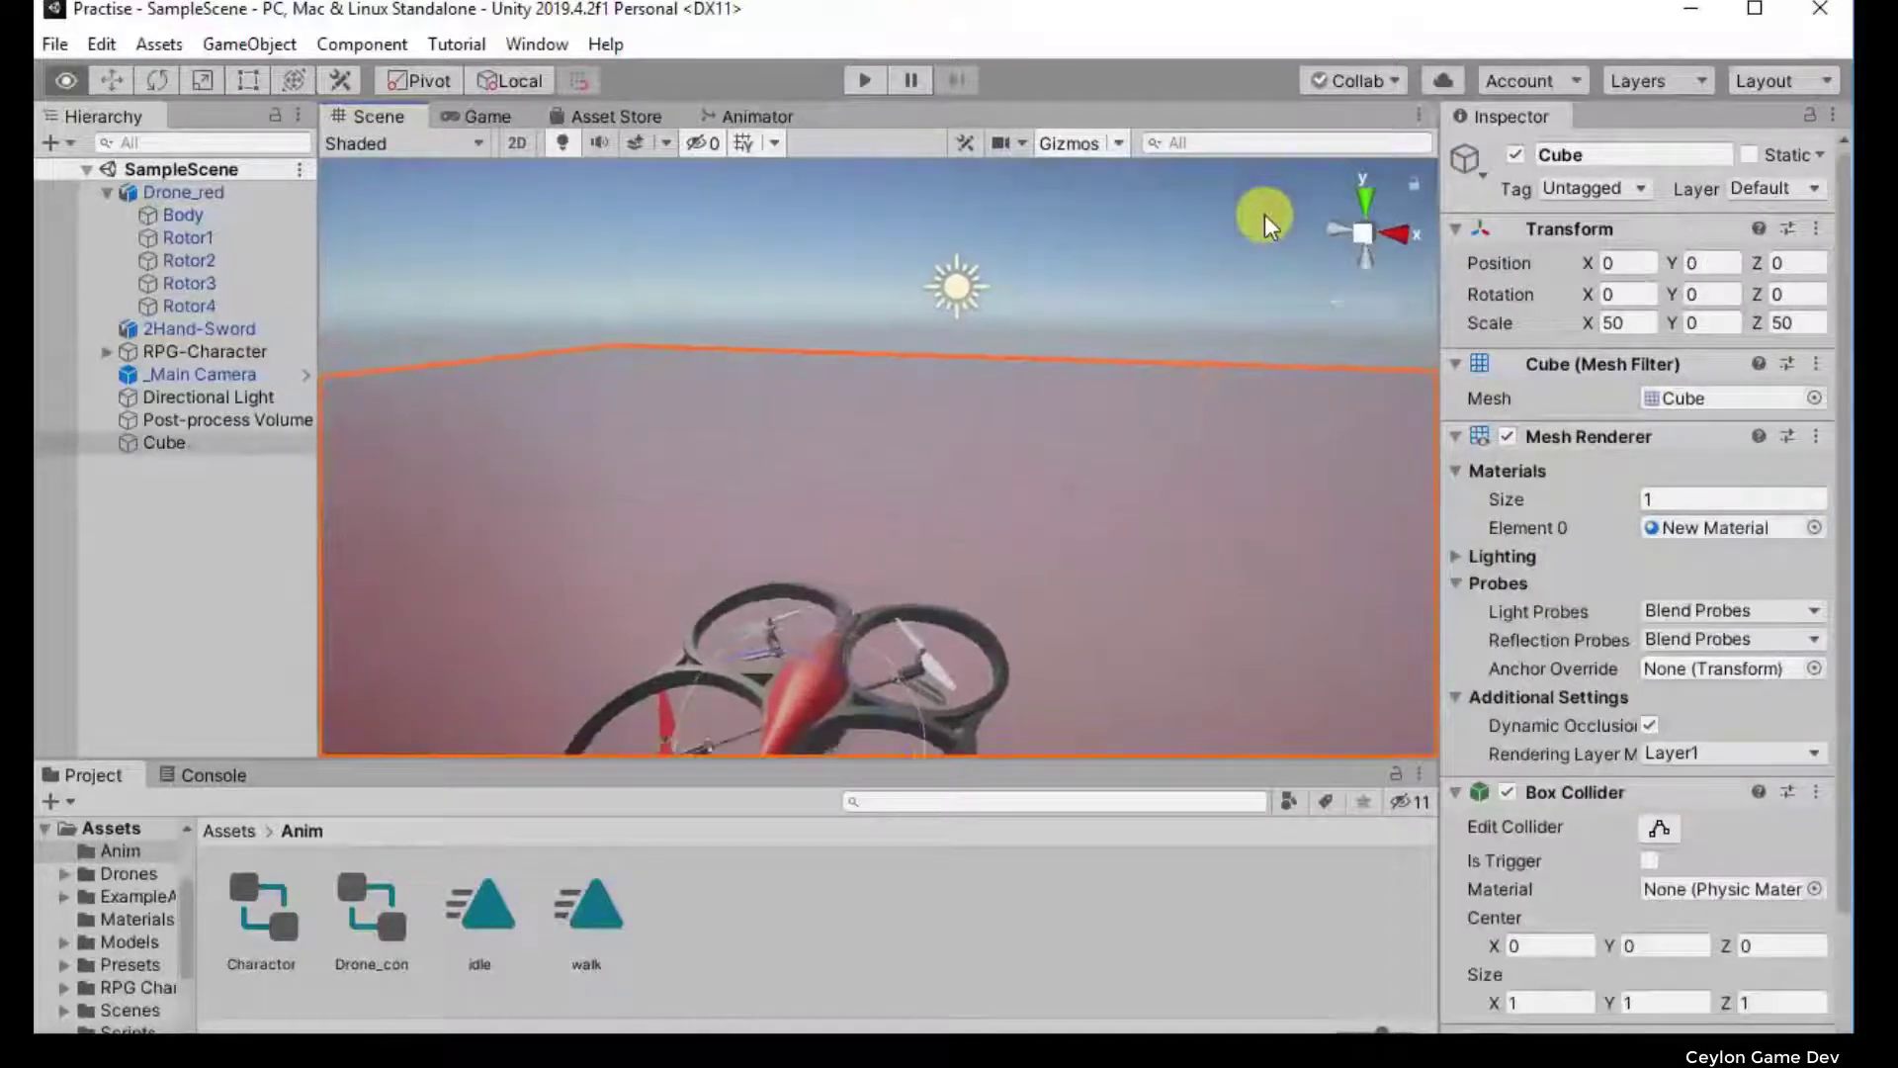
click(1225, 238)
mouse_move(1143, 429)
alt+mouse_down()
mouse_move(1145, 407)
mouse_move(1104, 486)
alt+mouse_up()
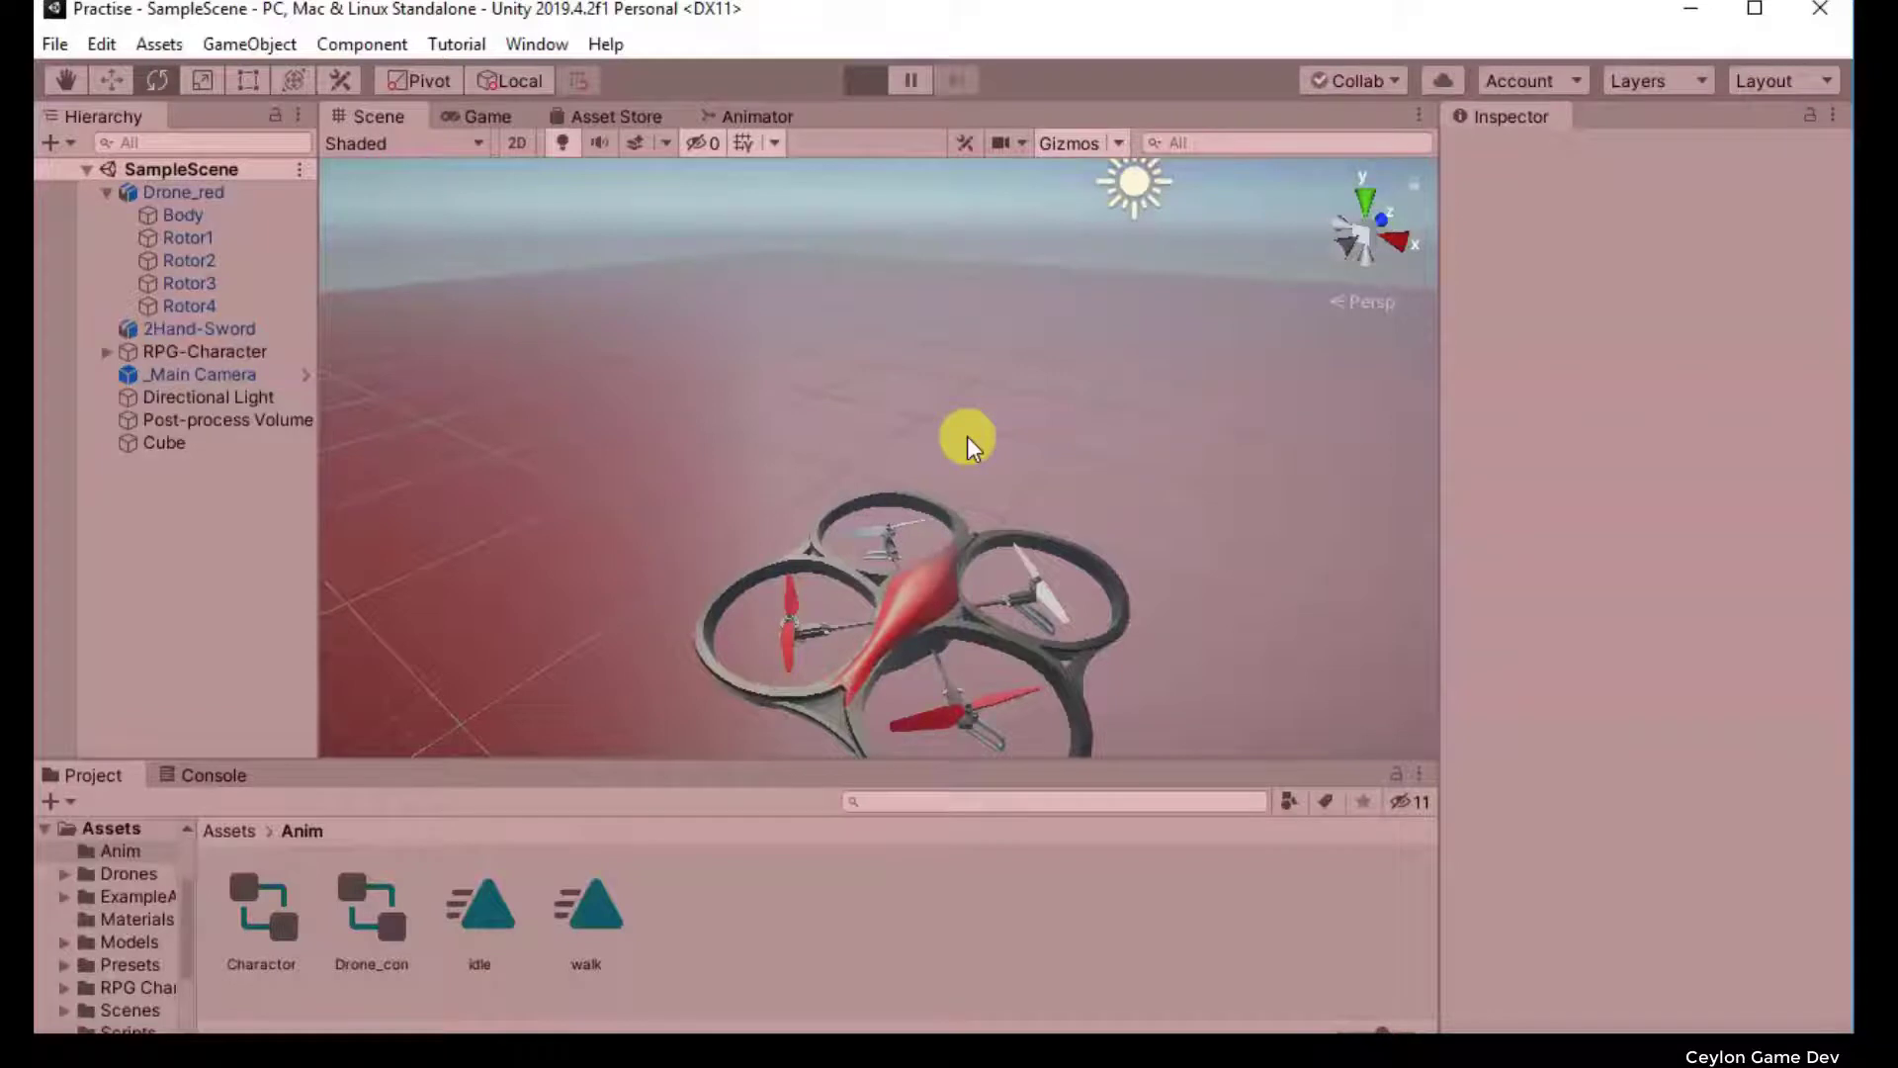
Step: Enter Play mode, frame the drone in the Scene, and select the idle clip (length 2.000, looping)
key(ctrl+p)
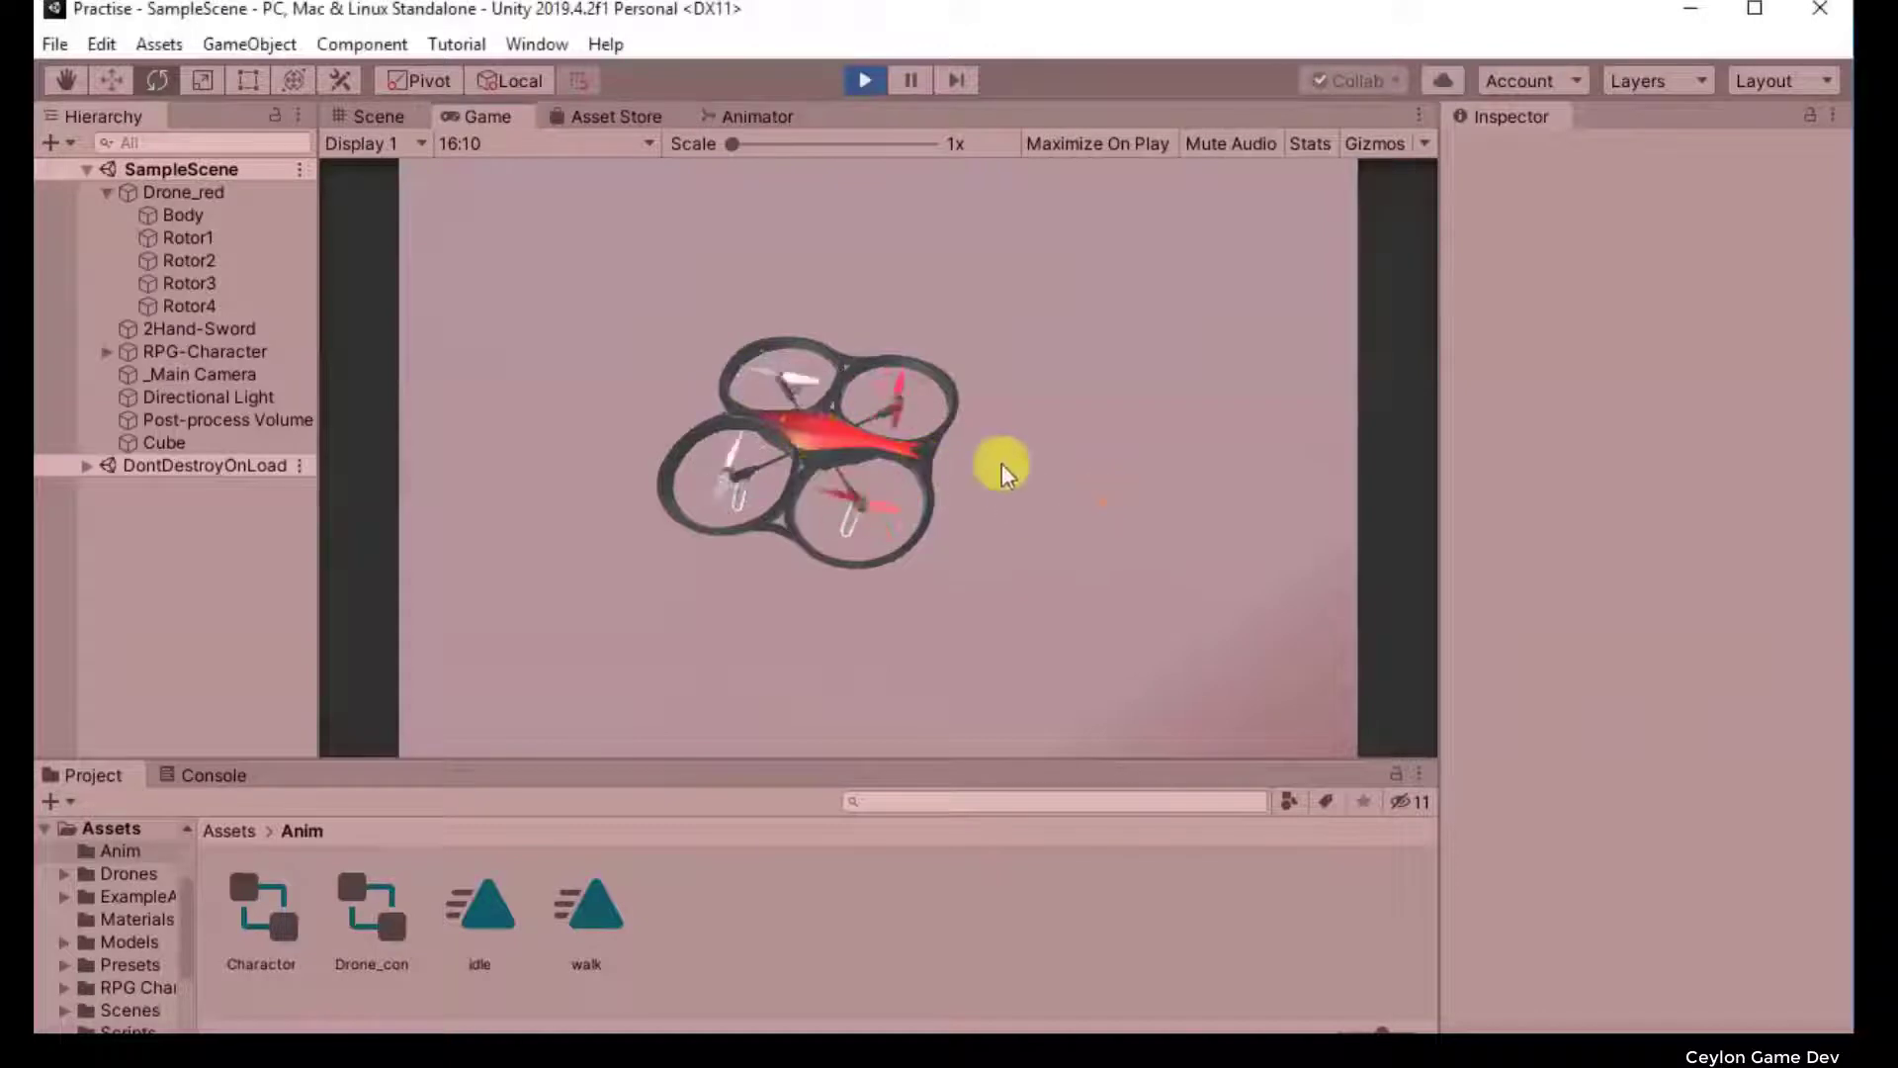
click(392, 117)
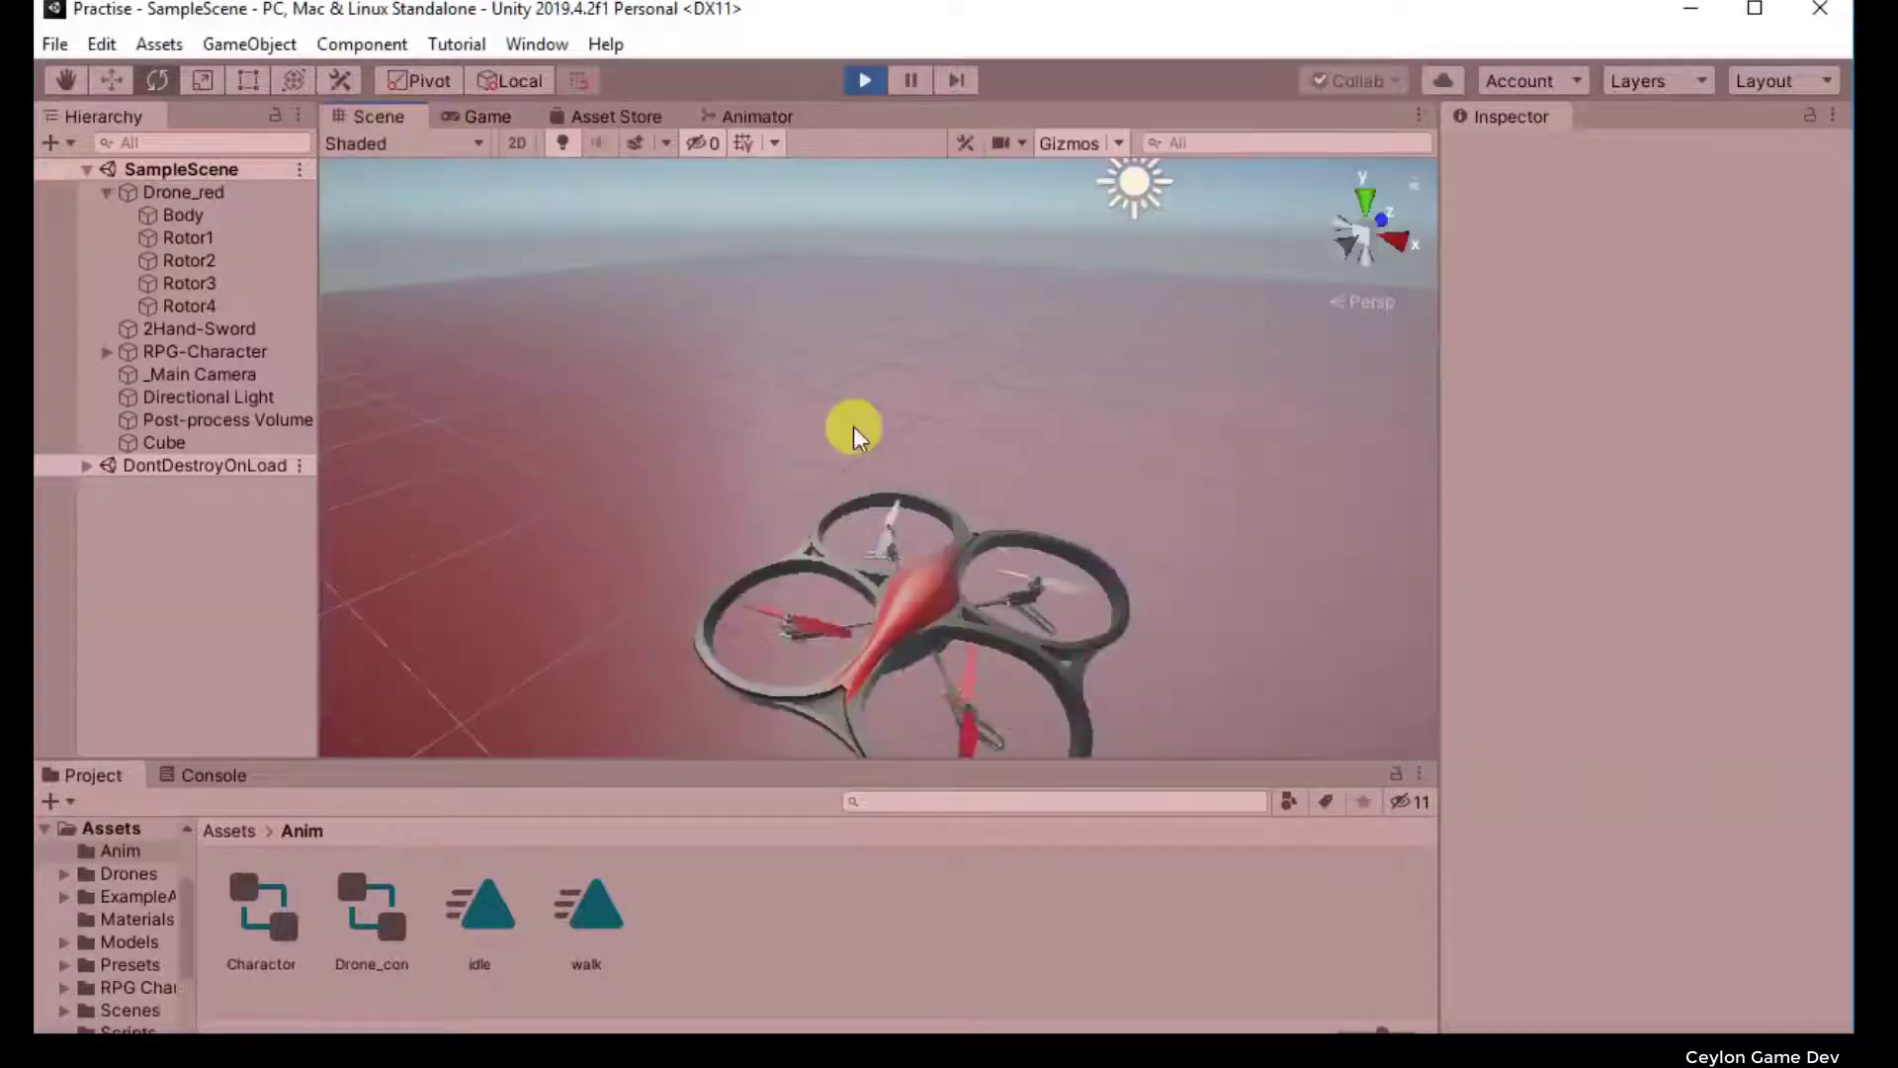
mouse_move(700, 429)
right_down()
mouse_move(623, 482)
mouse_move(598, 459)
right_up()
key(s)
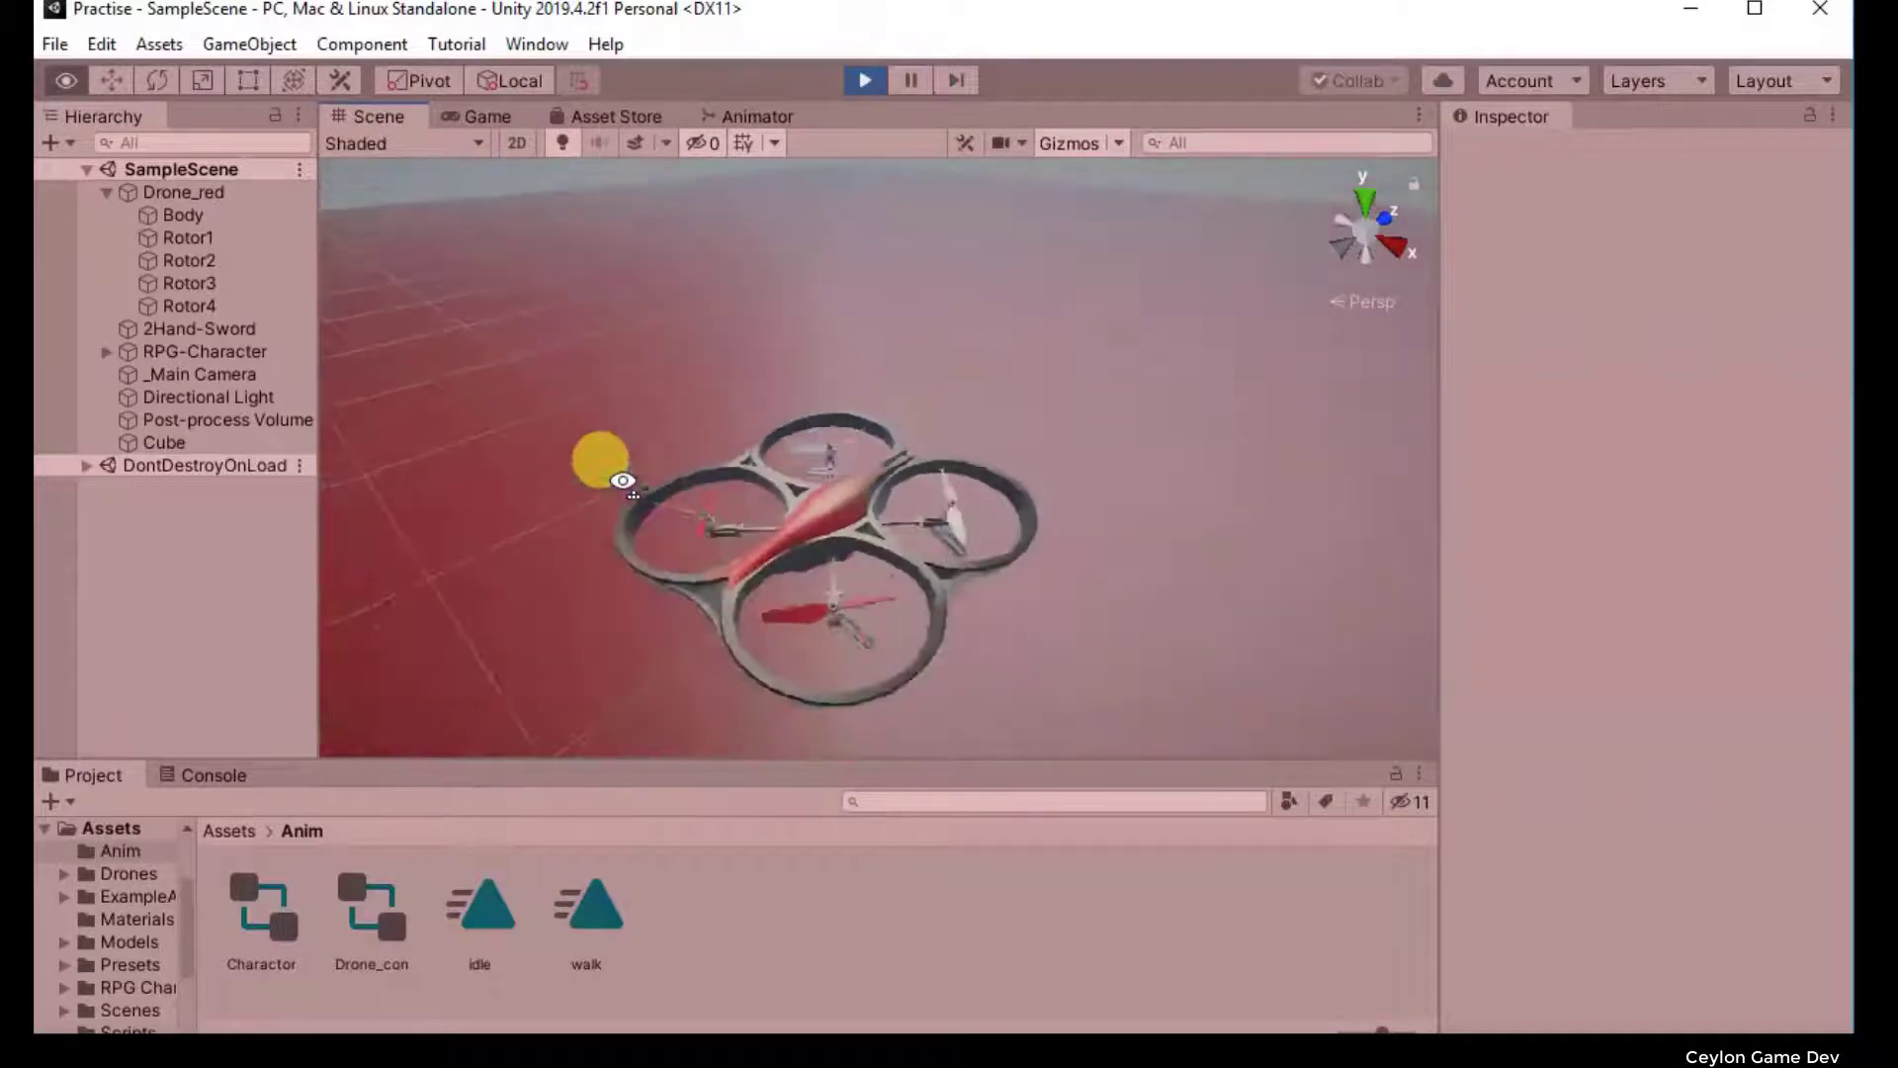
click(483, 914)
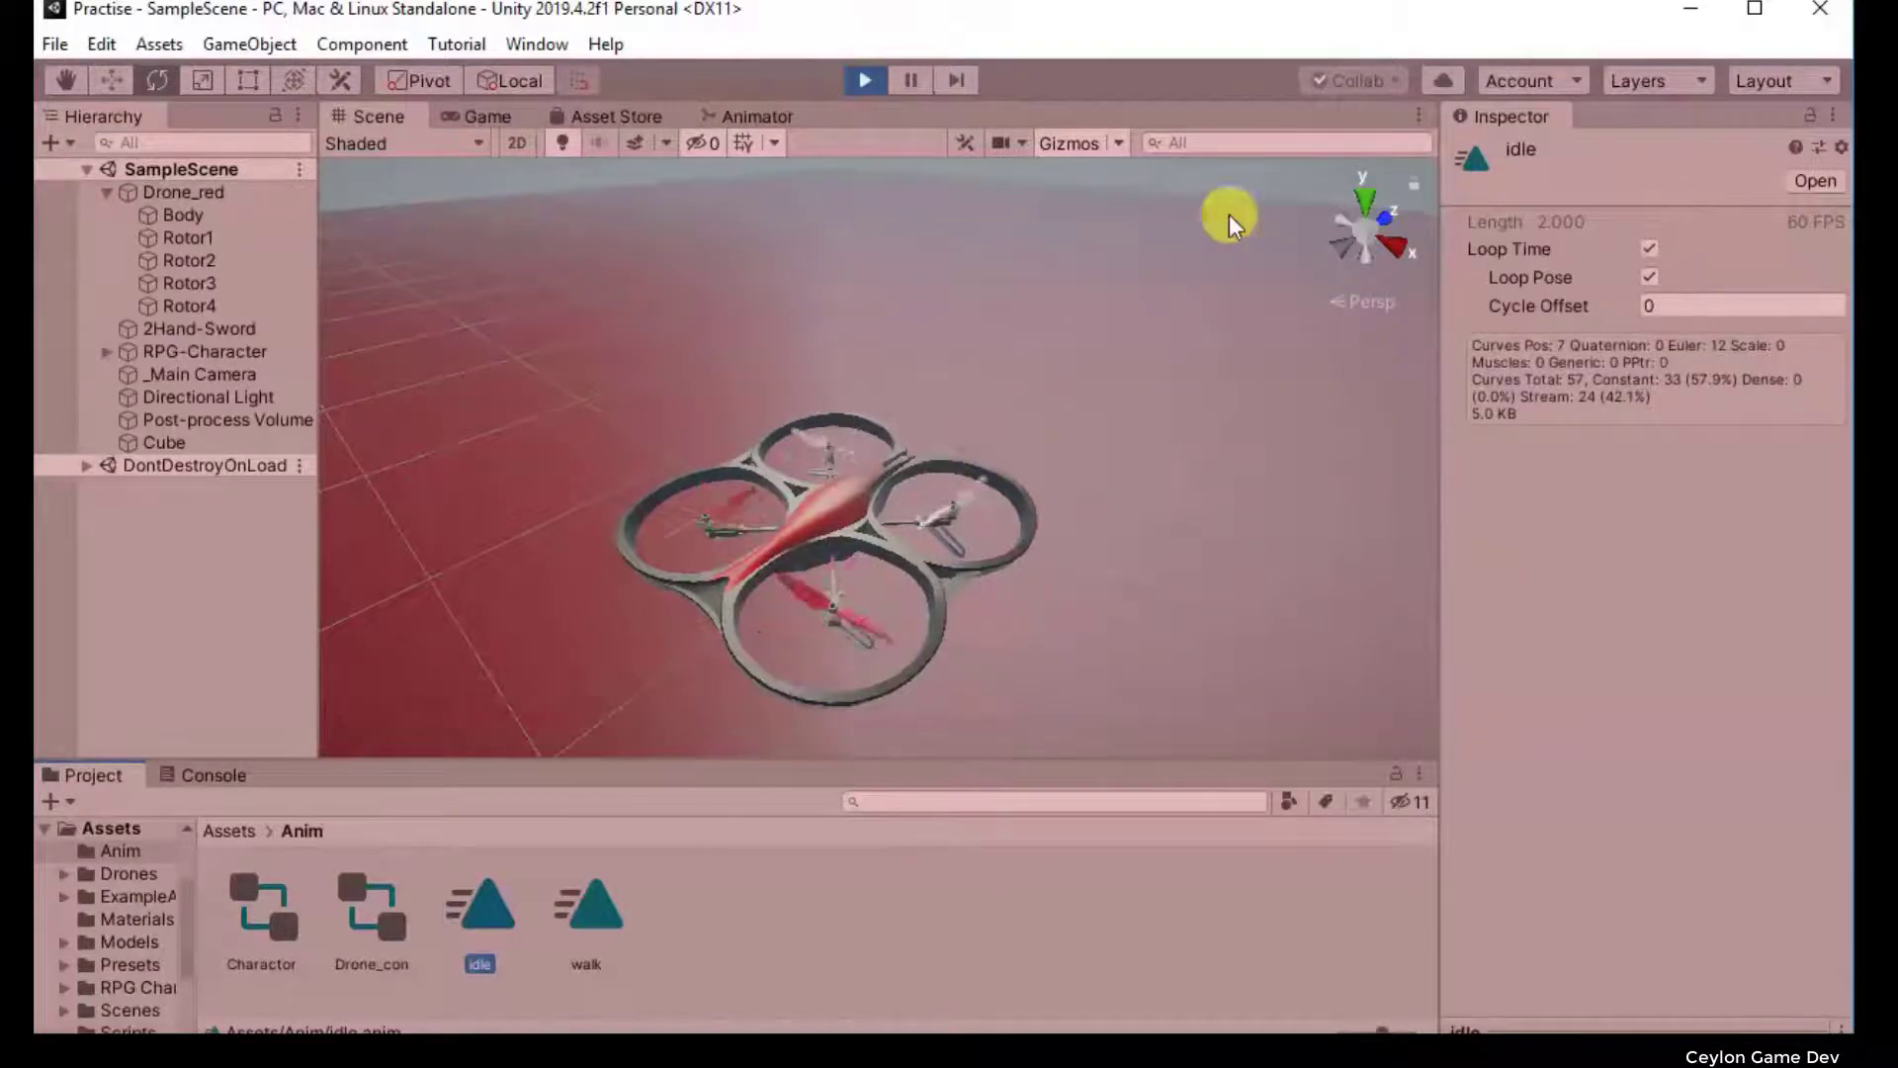
Step: Set the Charactor controller's Blend Tree speed to 1.51 and watch the drone in the Scene
click(746, 119)
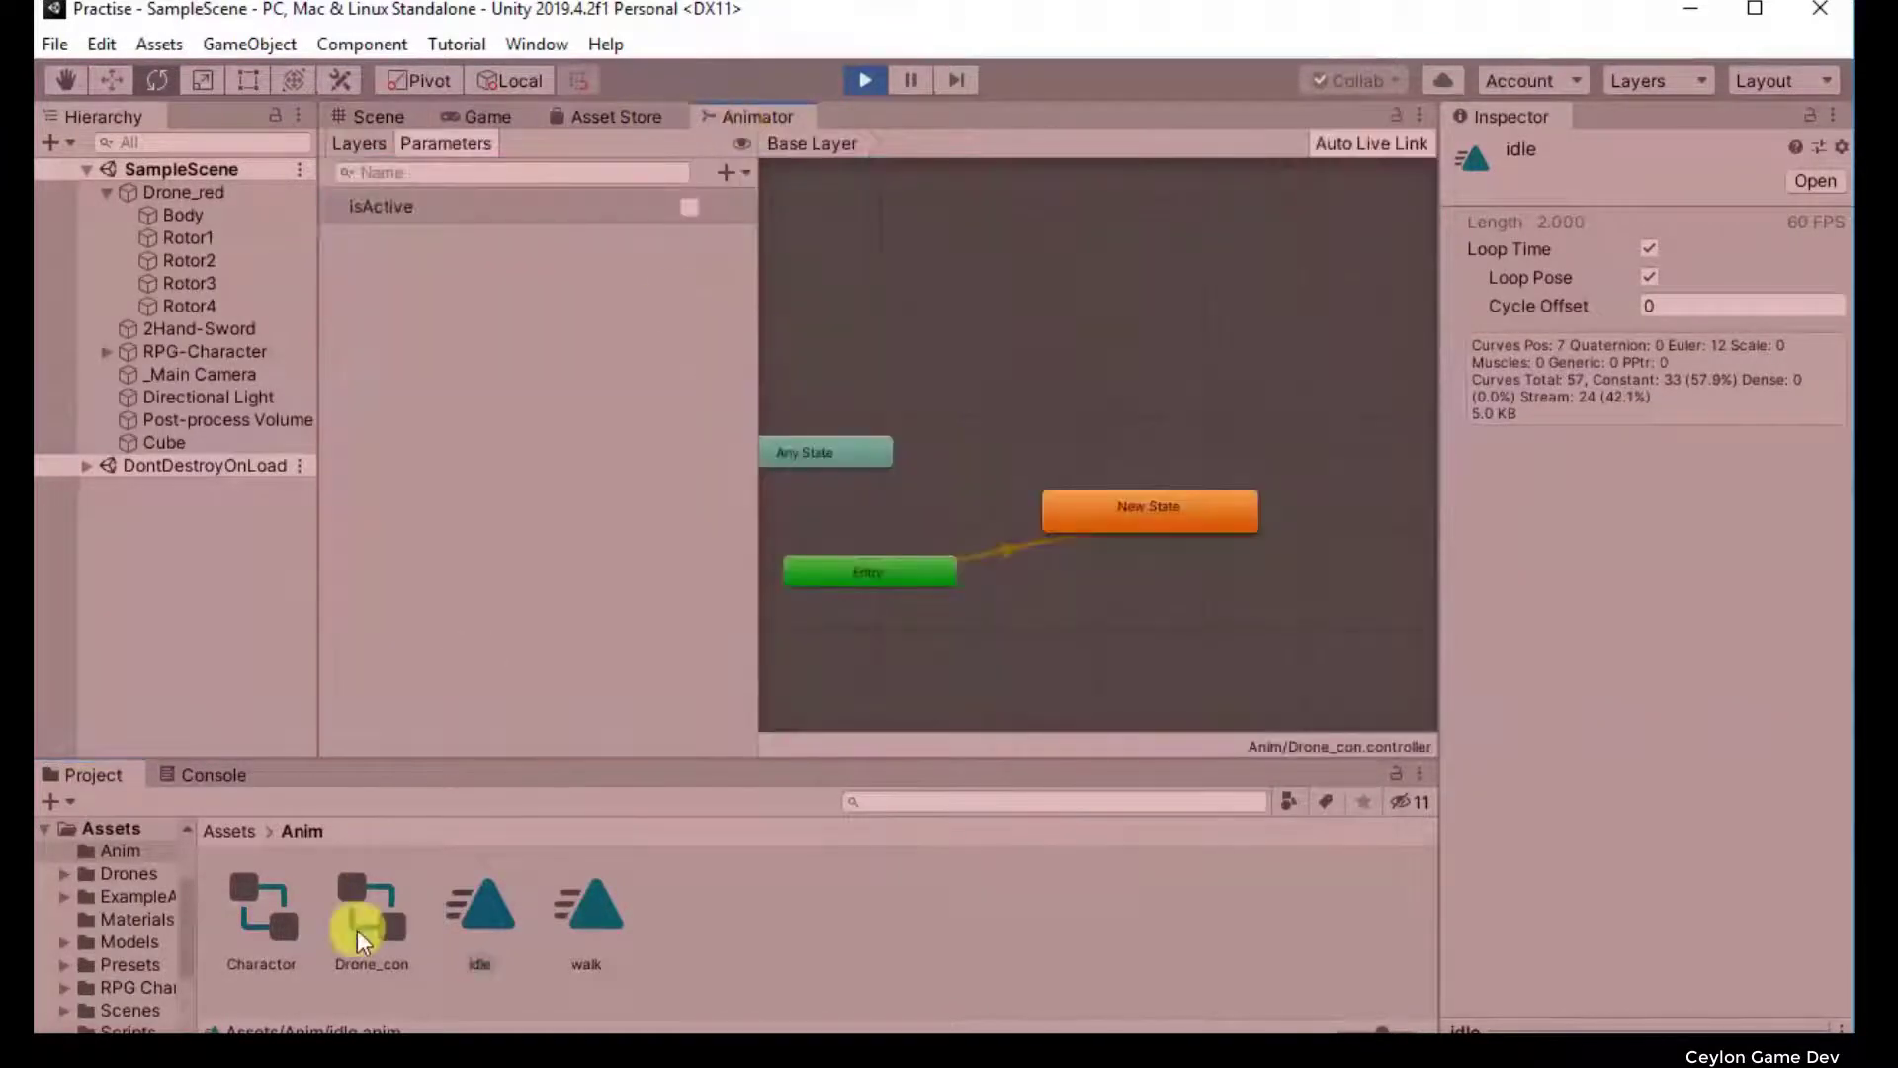
click(260, 905)
click(1181, 481)
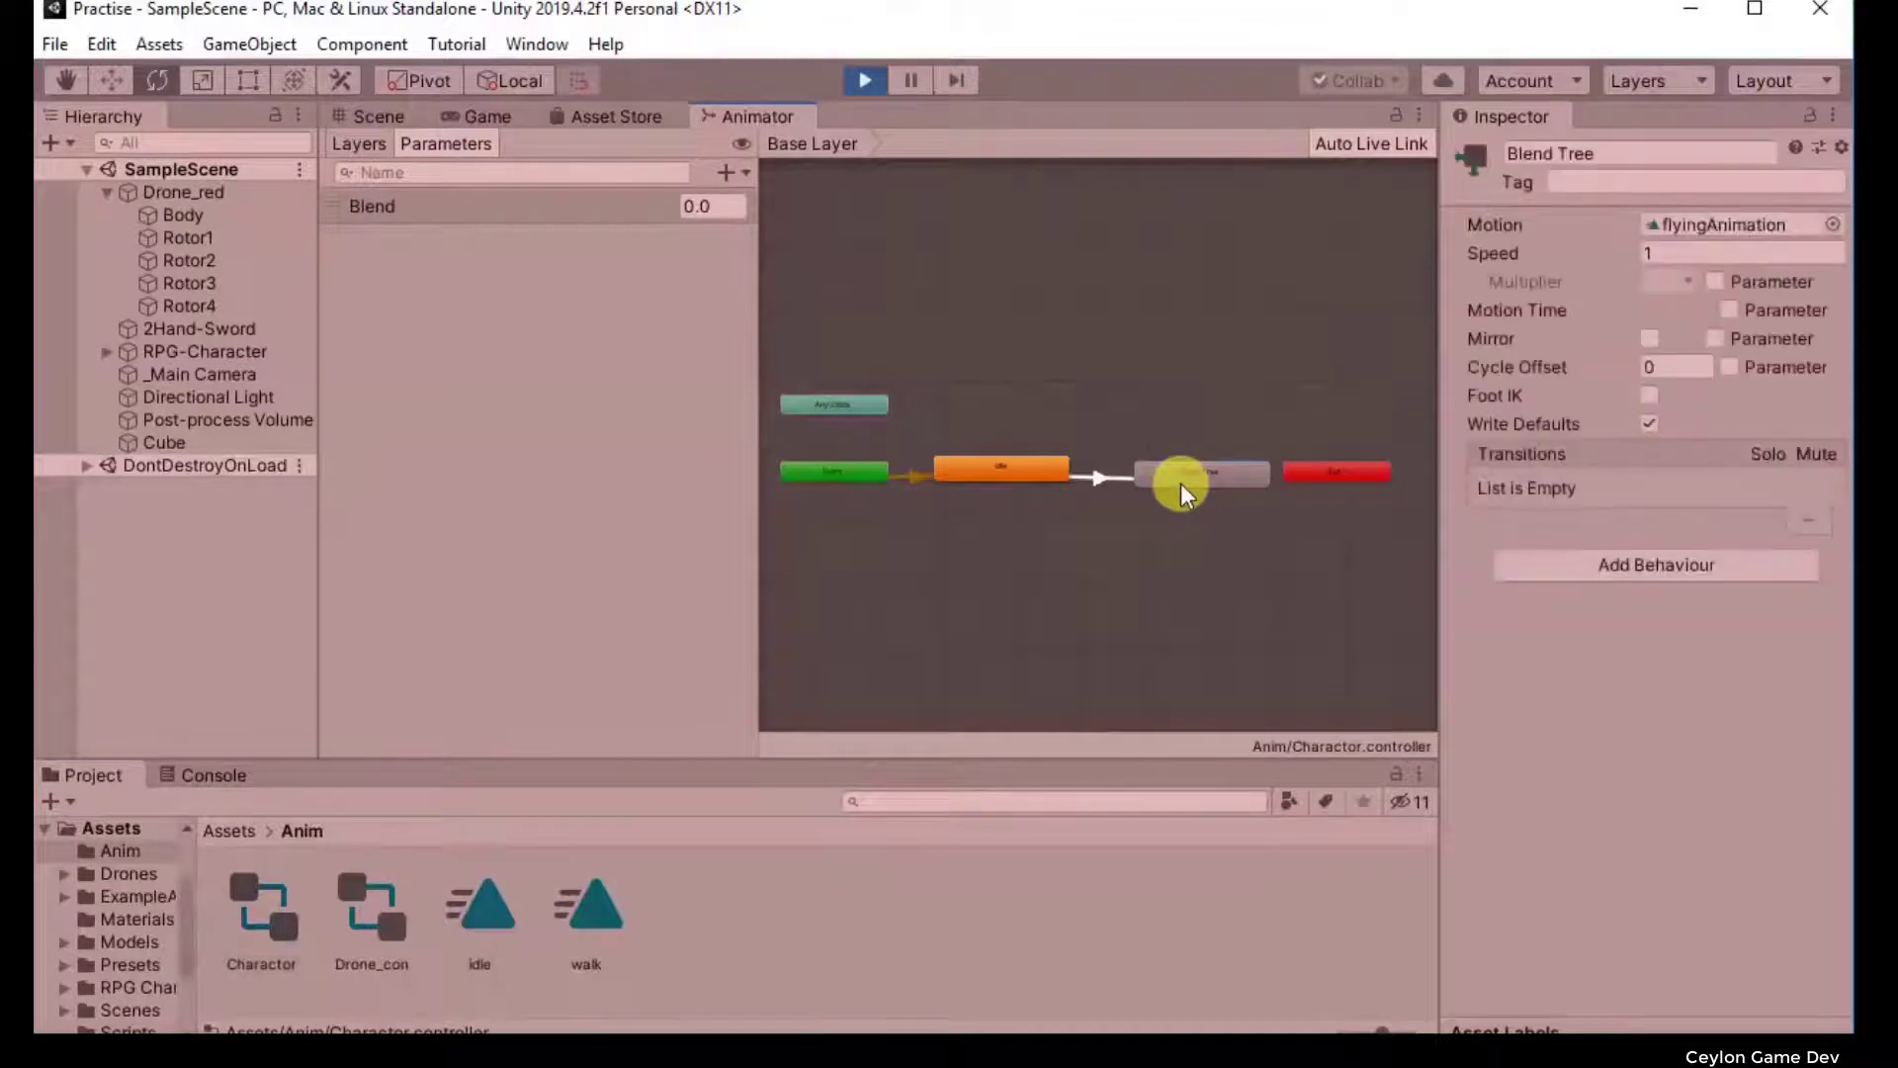
drag(1627, 250, 1649, 254)
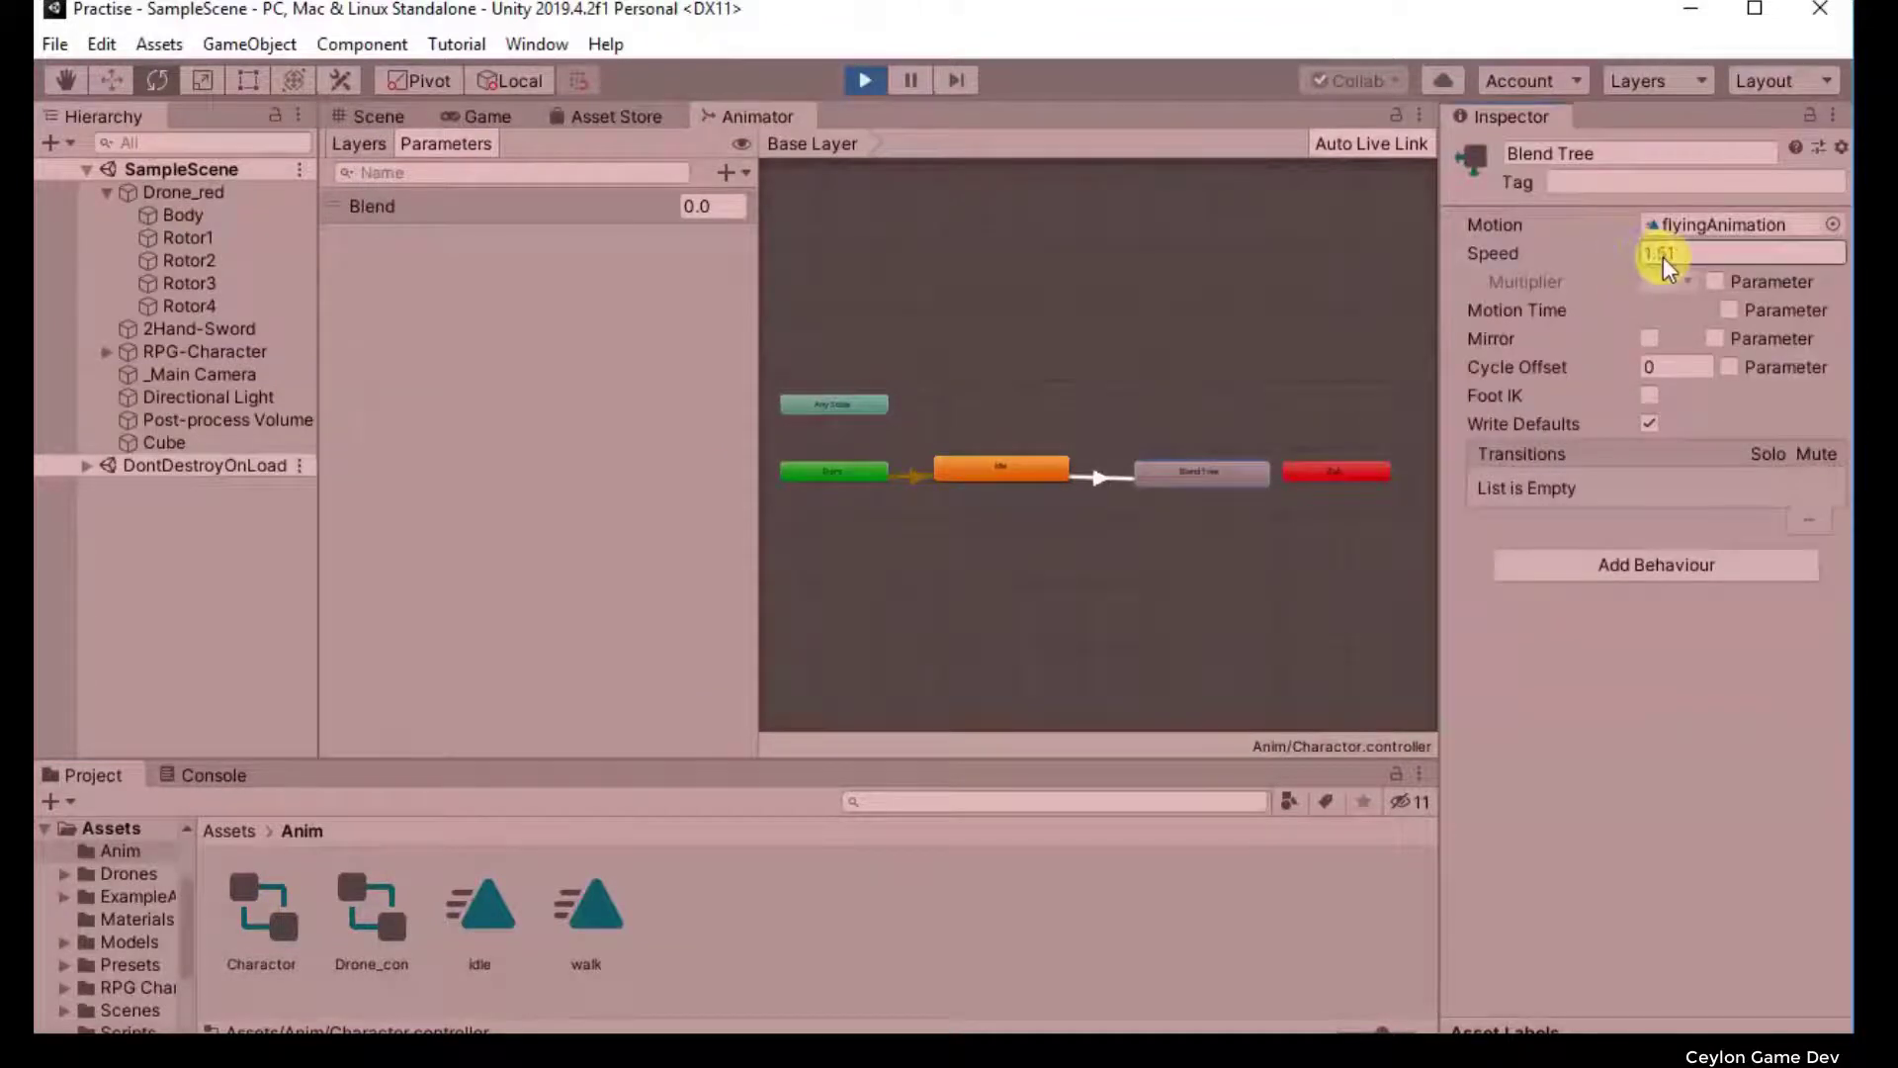
click(407, 116)
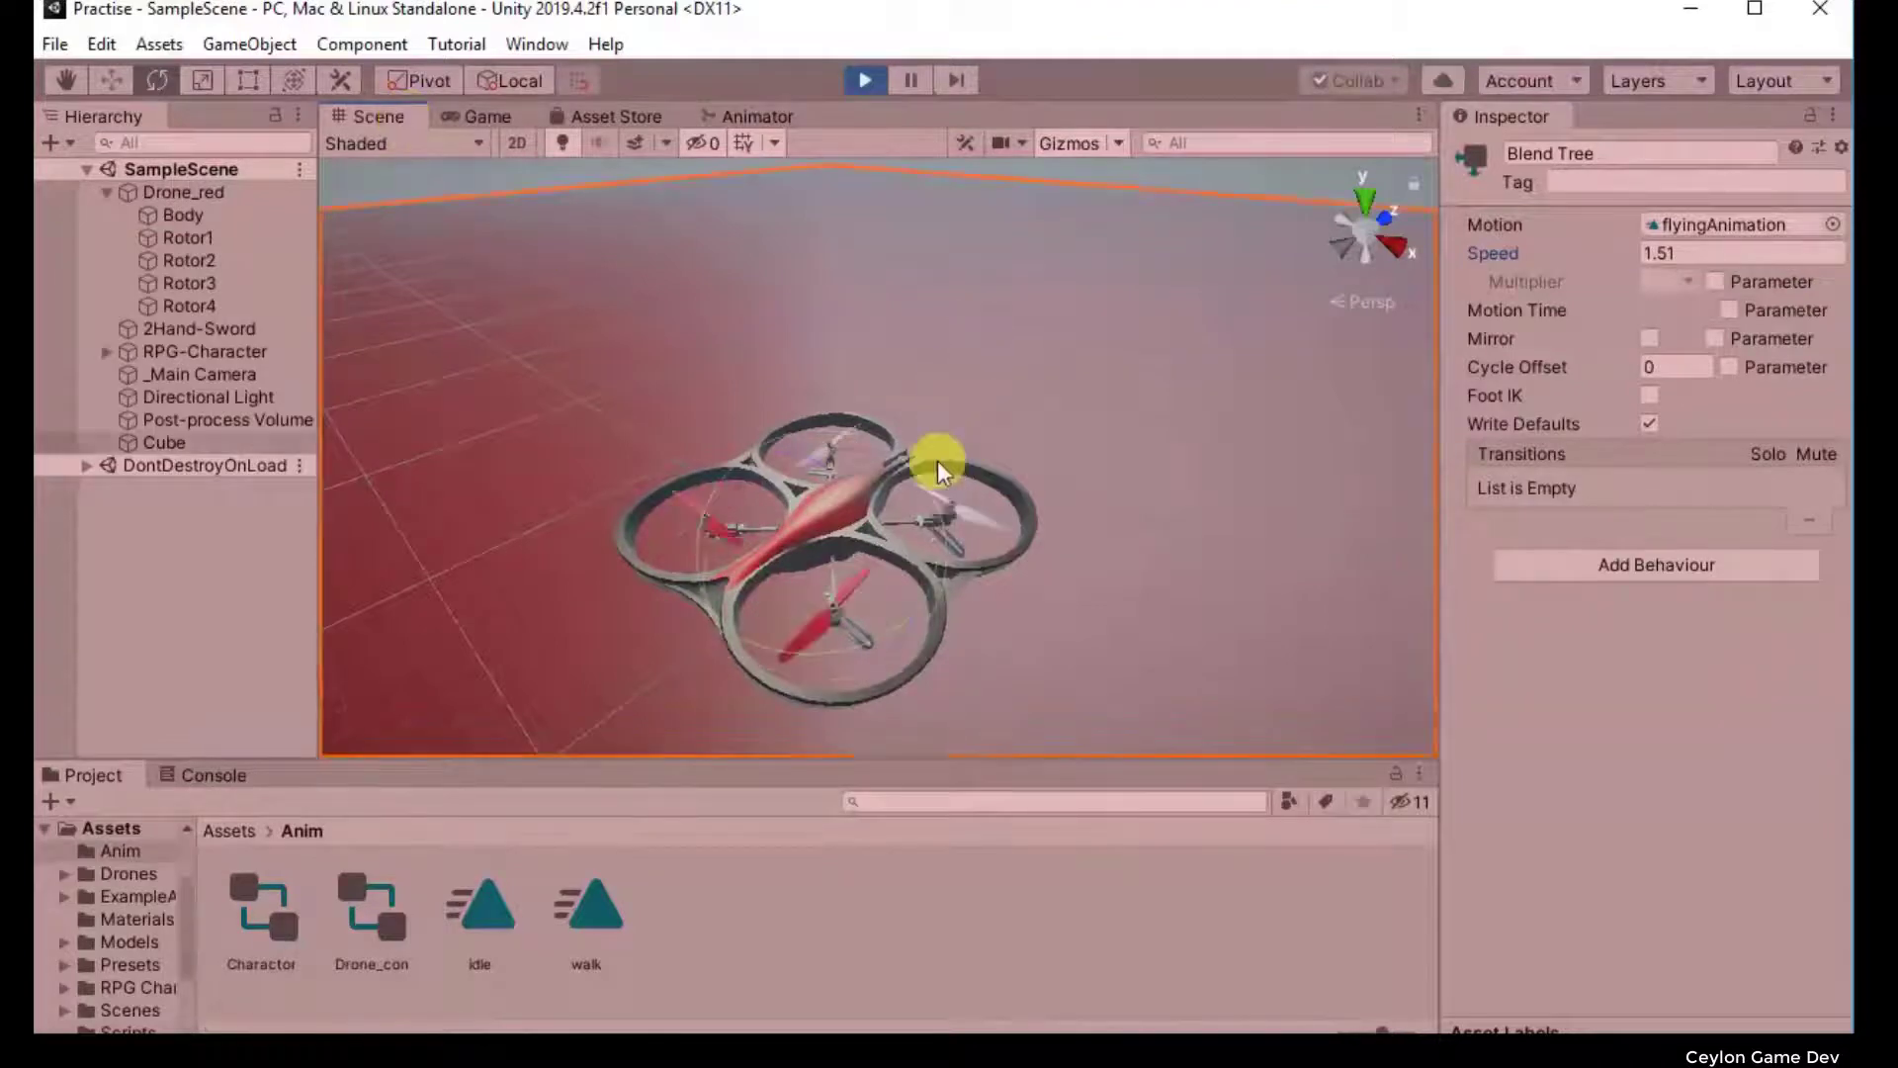
click(791, 448)
click(1287, 180)
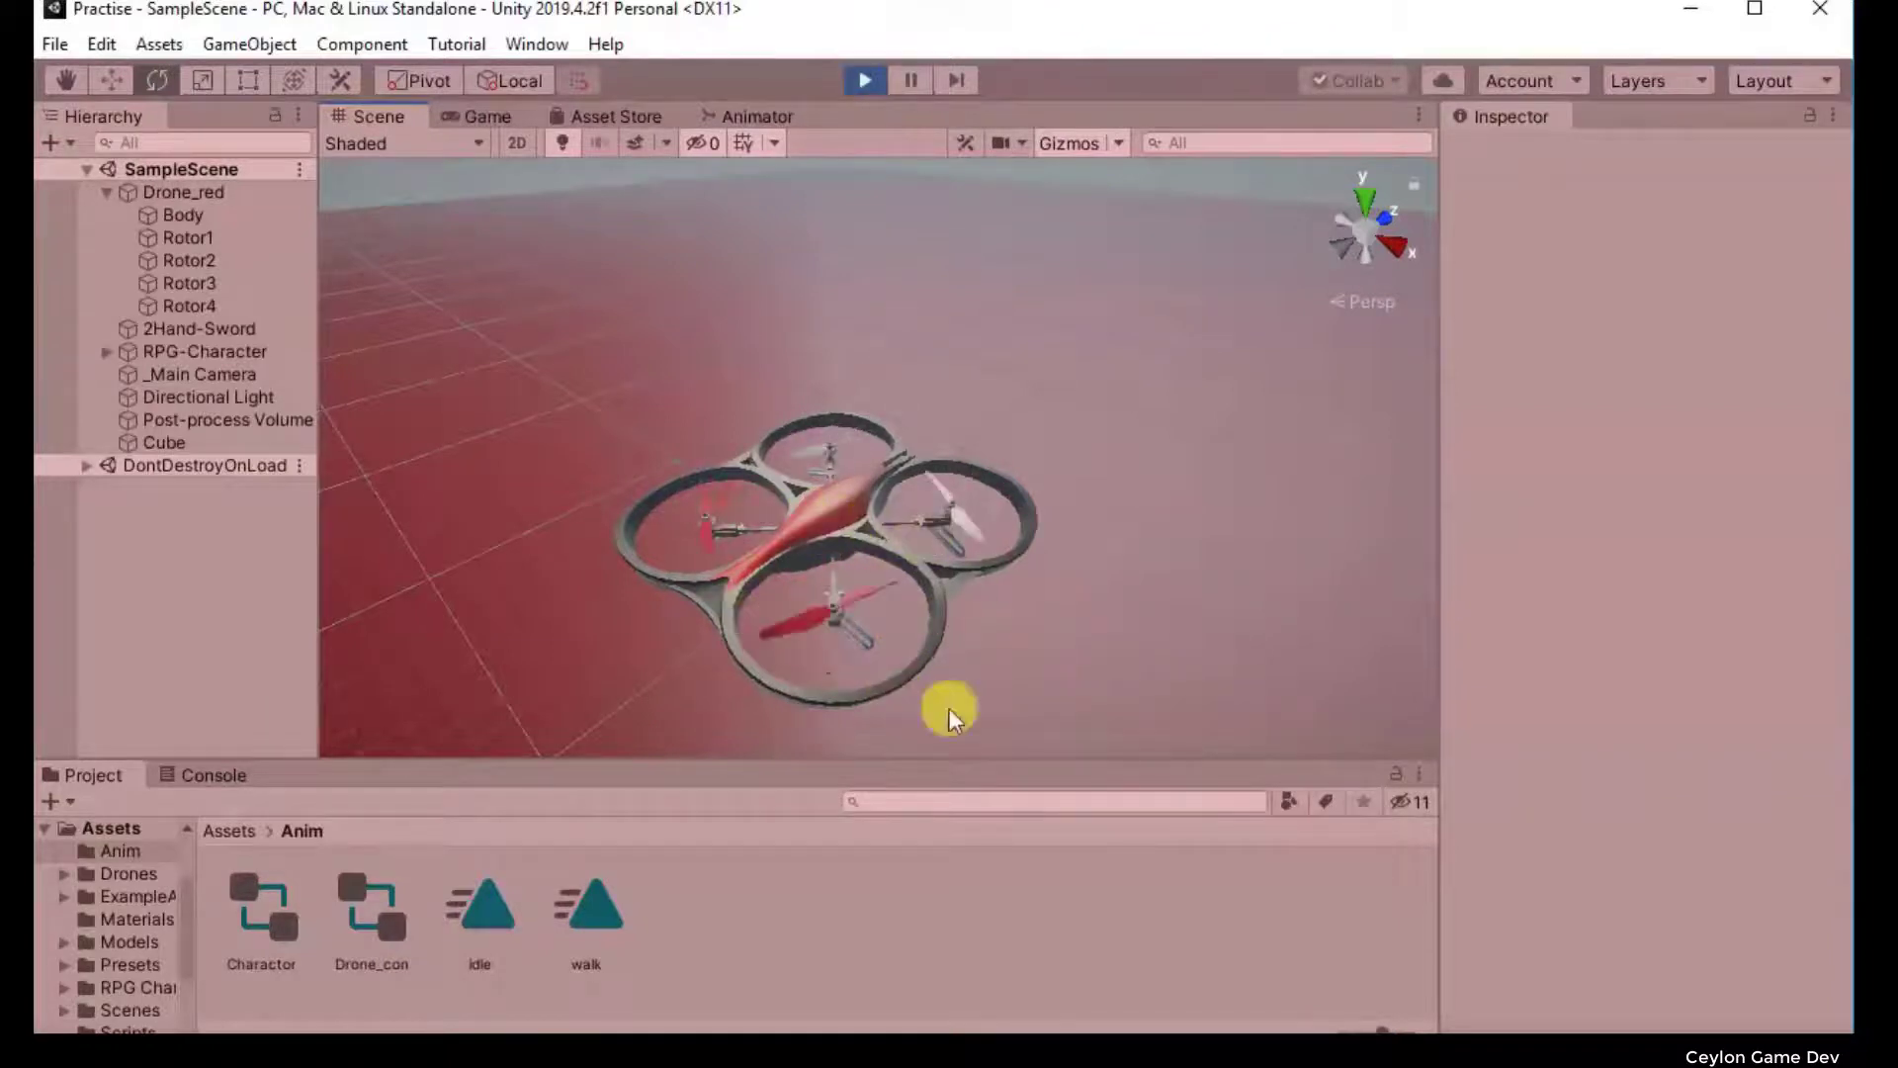
Step: Stop Play mode and go back to the Scene view
click(868, 71)
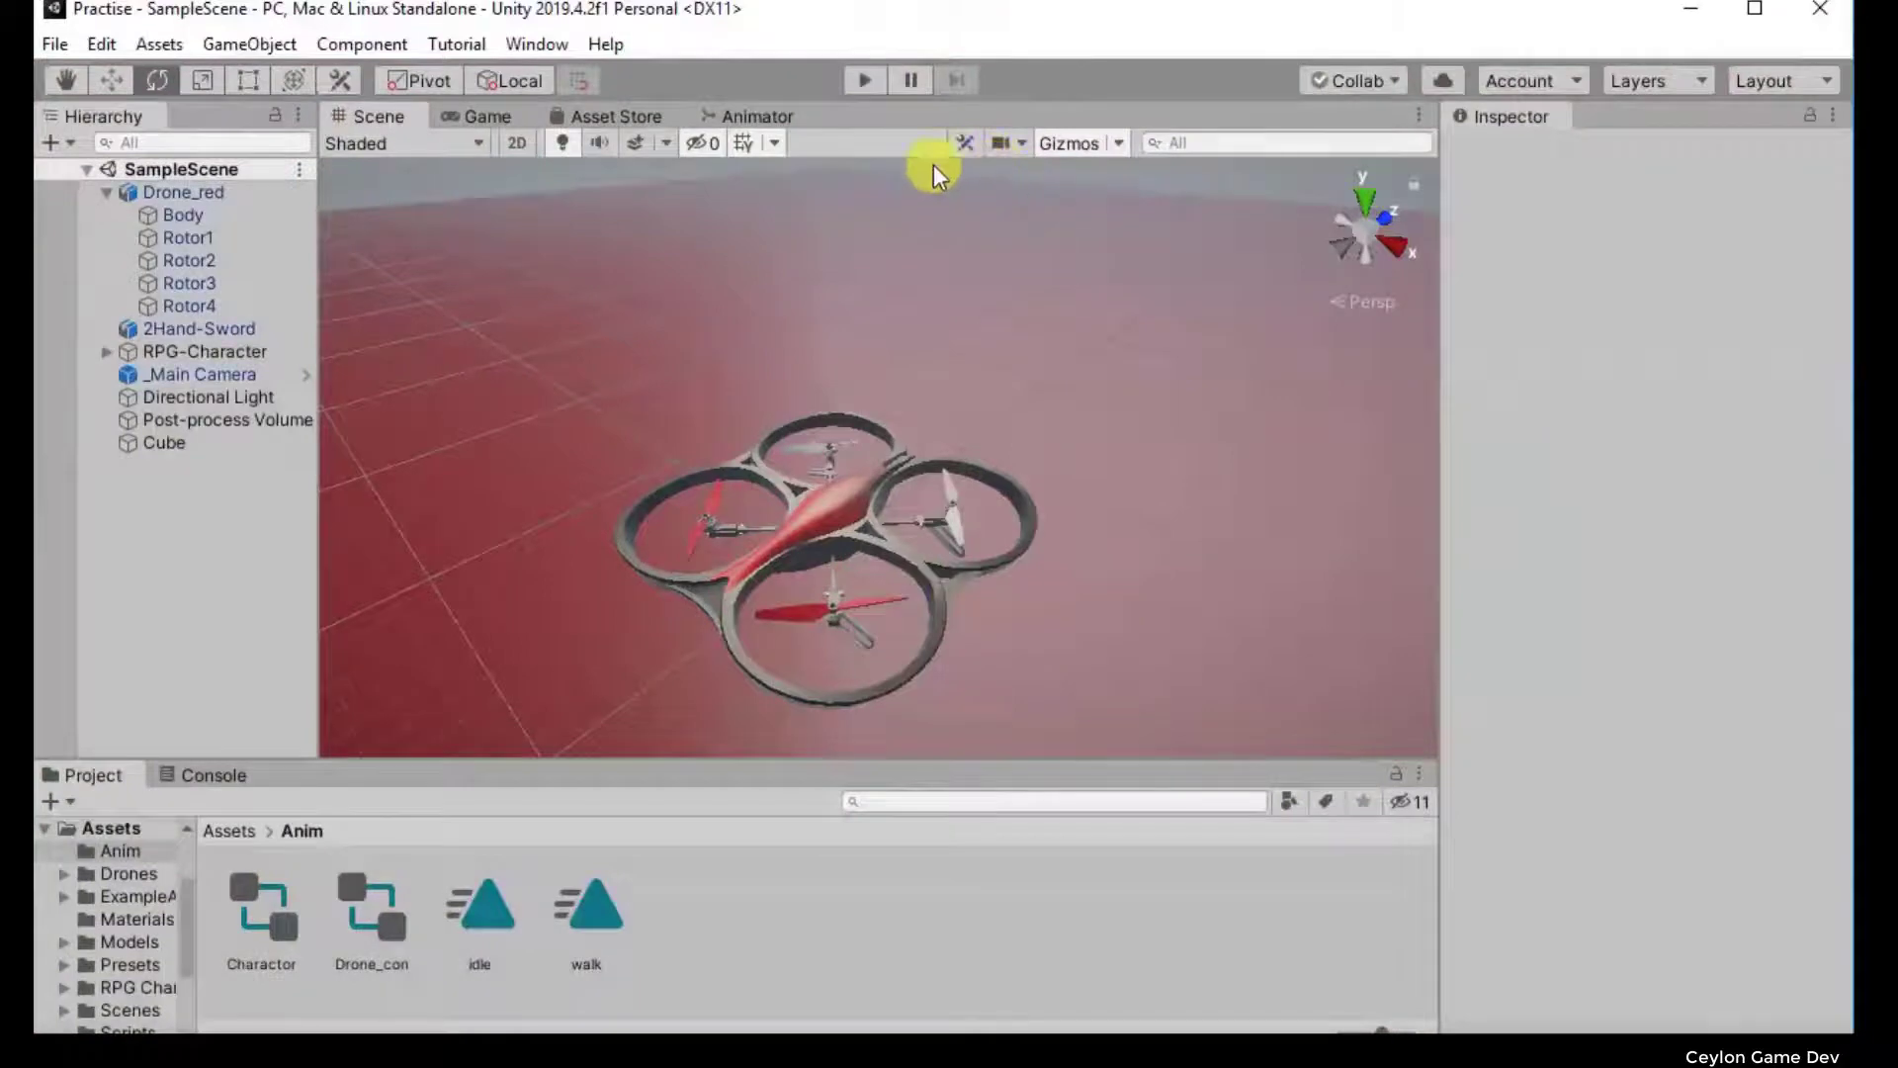
click(743, 115)
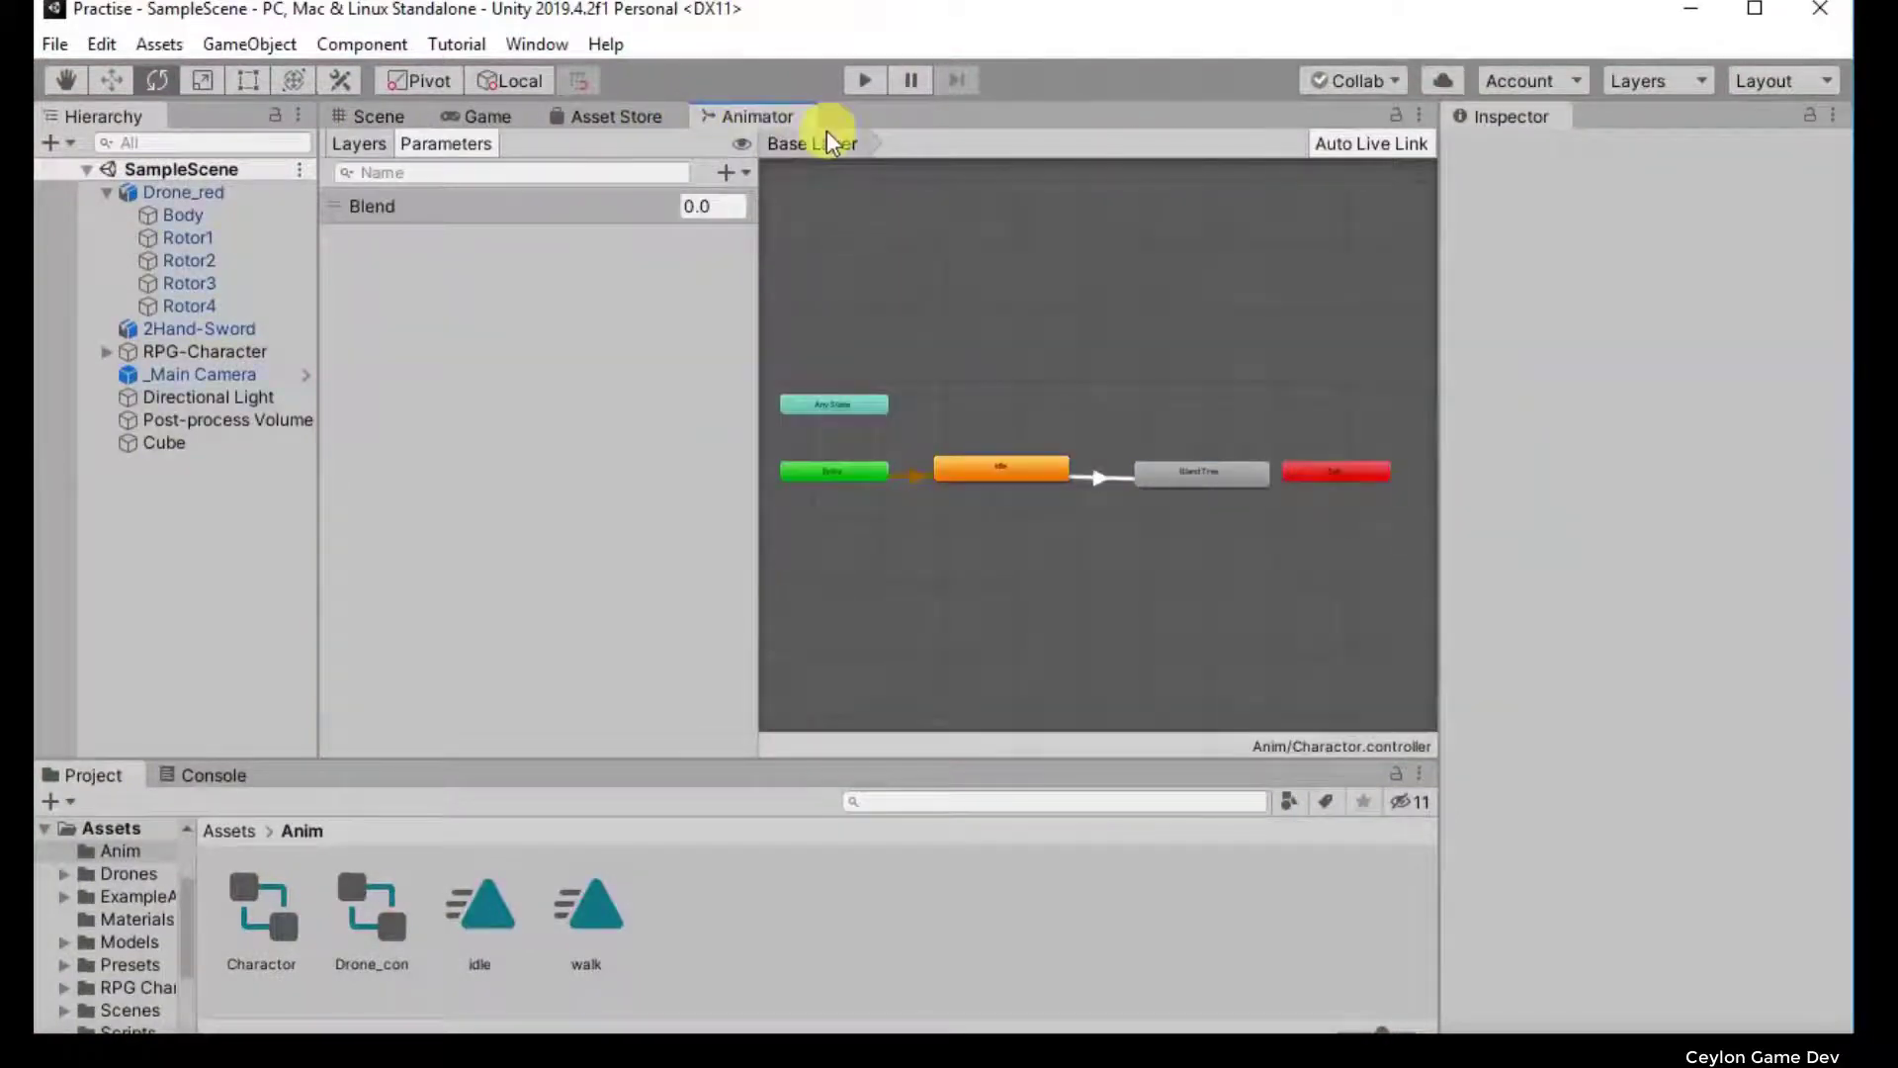
click(364, 115)
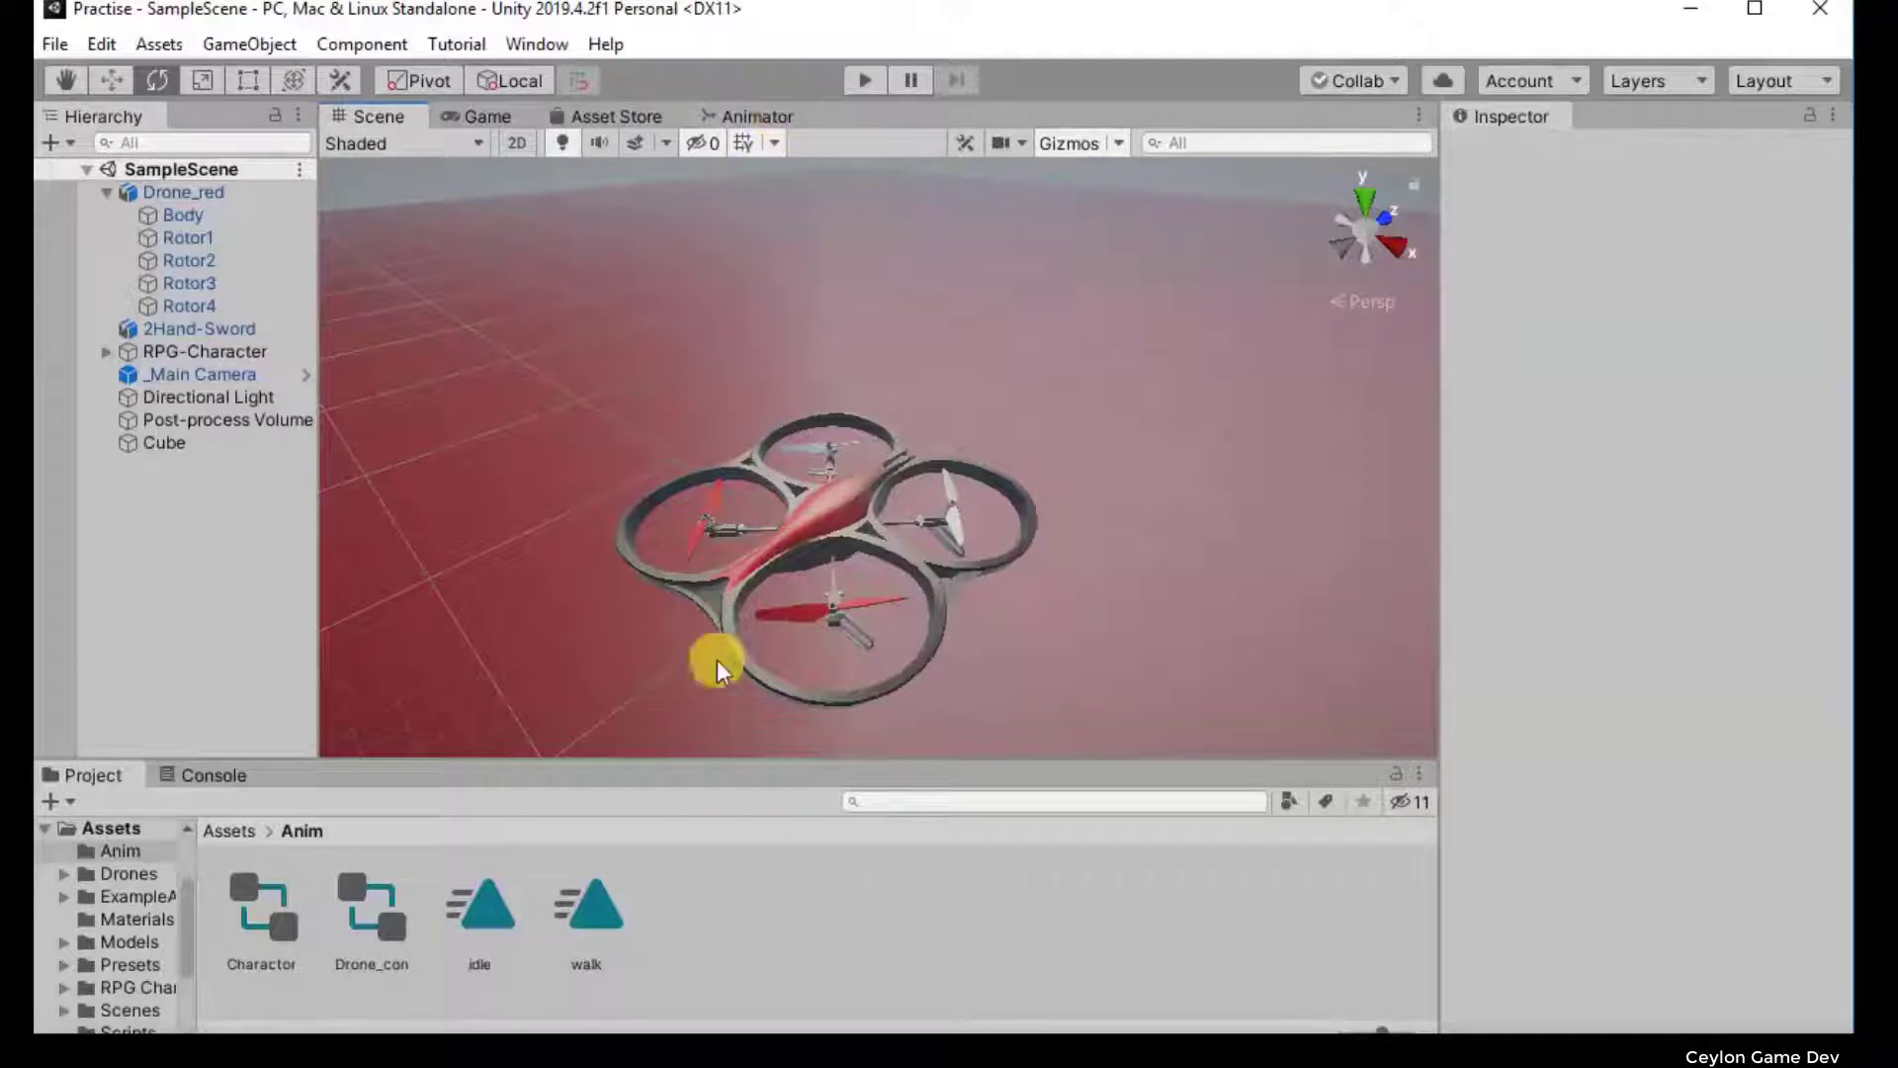
Step: Browse the Anim folder's context menu without choosing anything, then select Drone_red
right_click(723, 925)
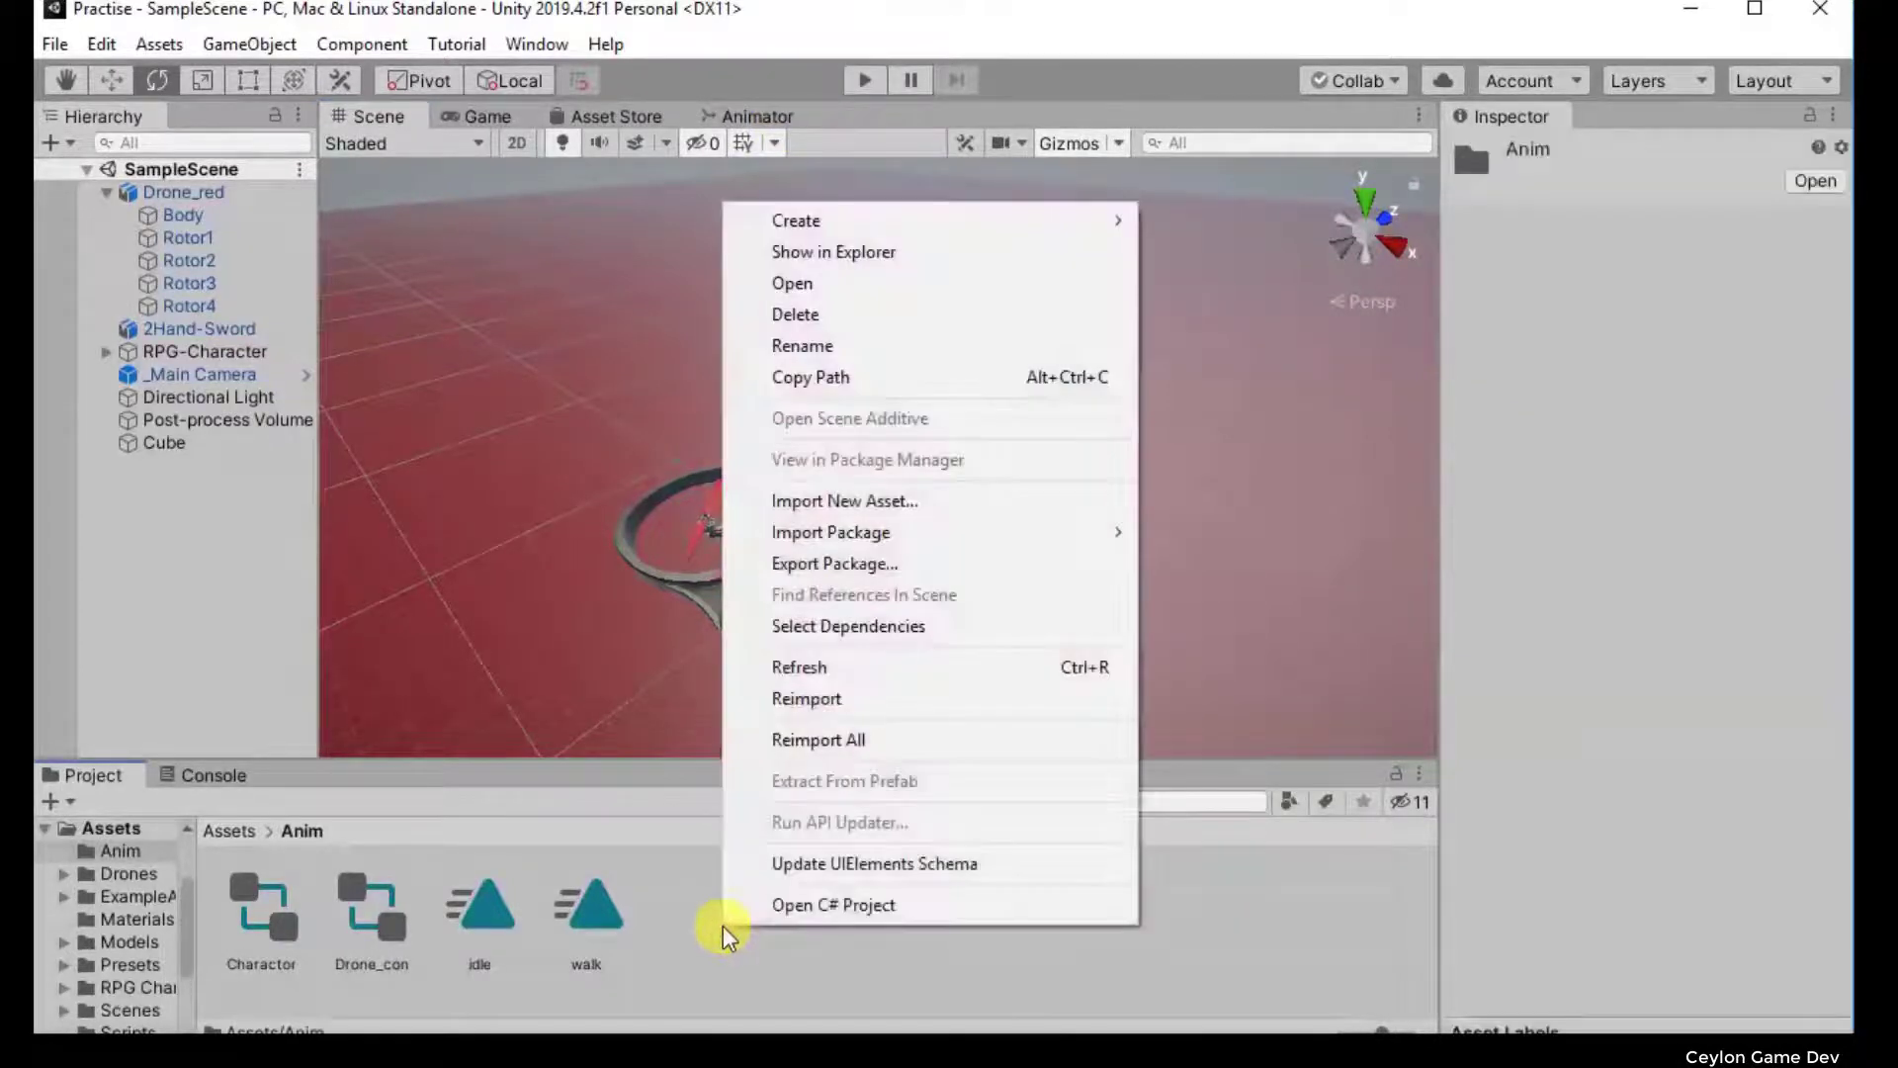
click(704, 933)
right_click(698, 947)
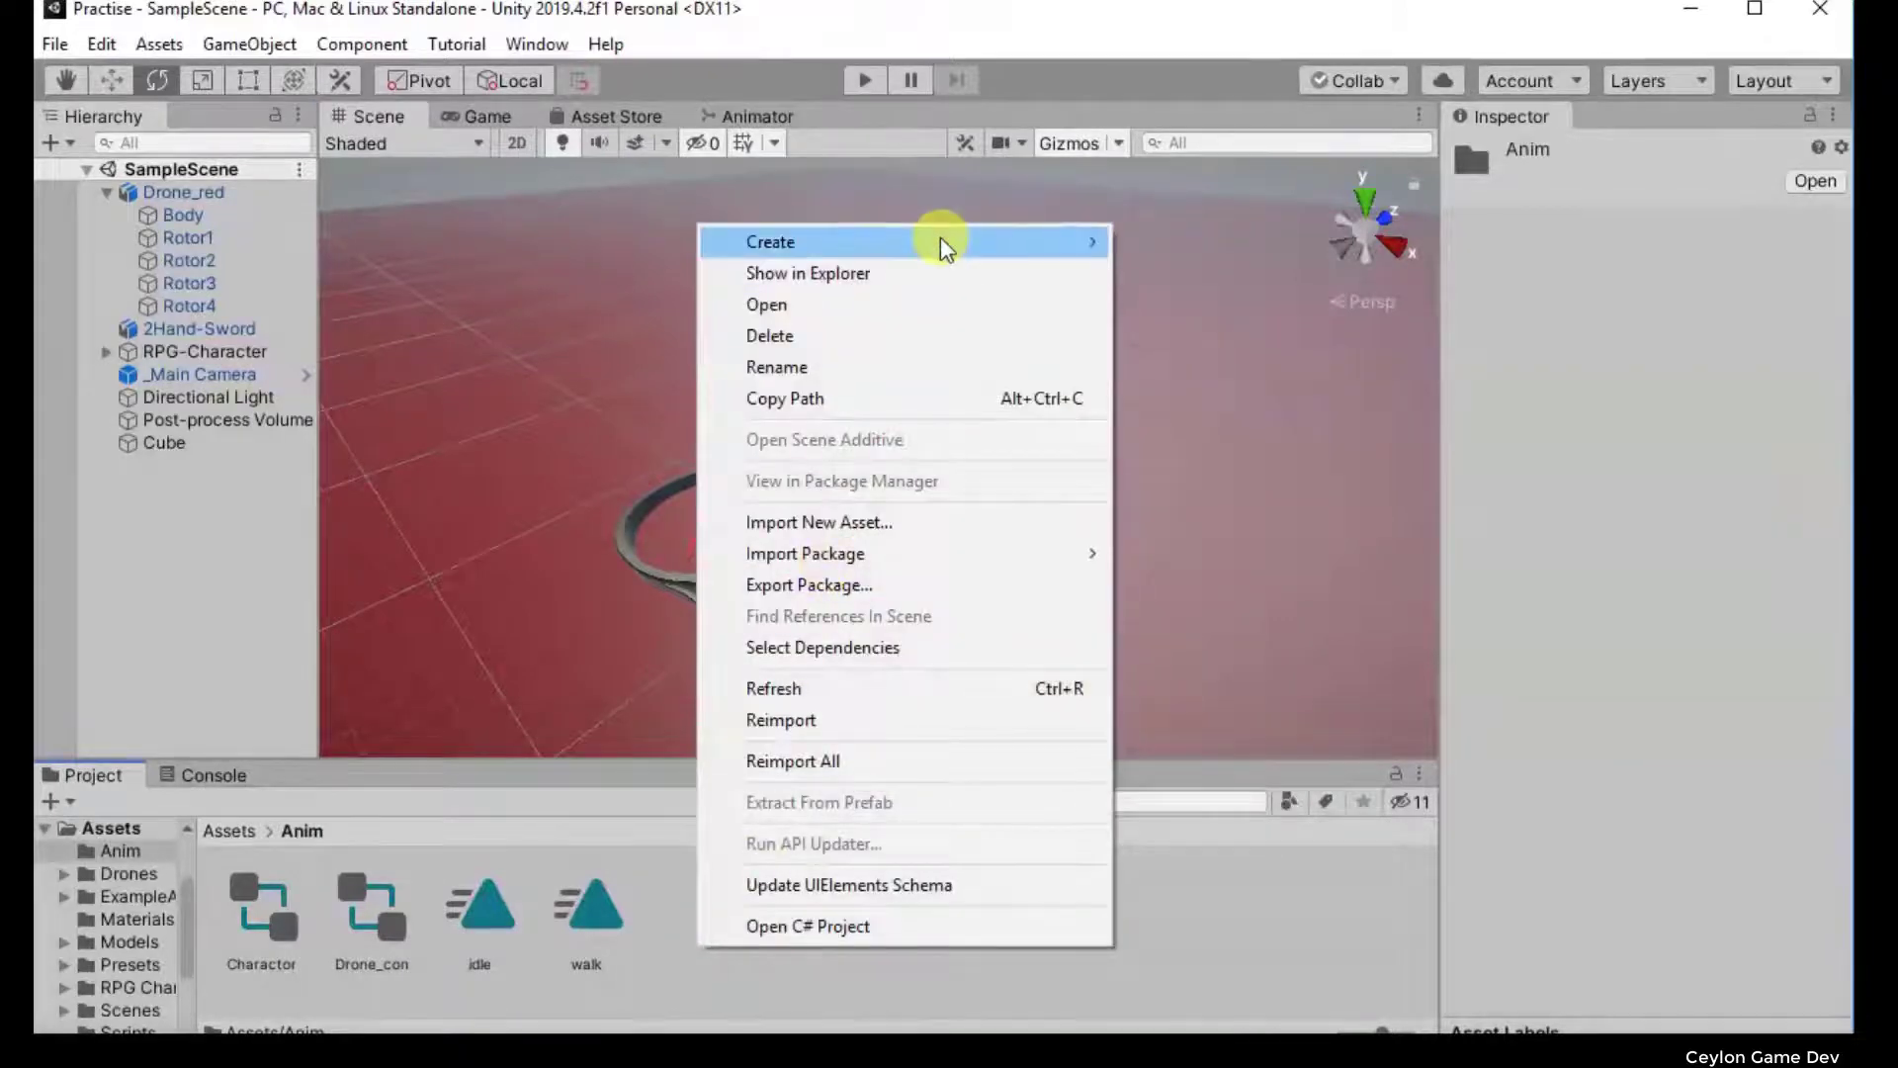
mouse_move(940, 239)
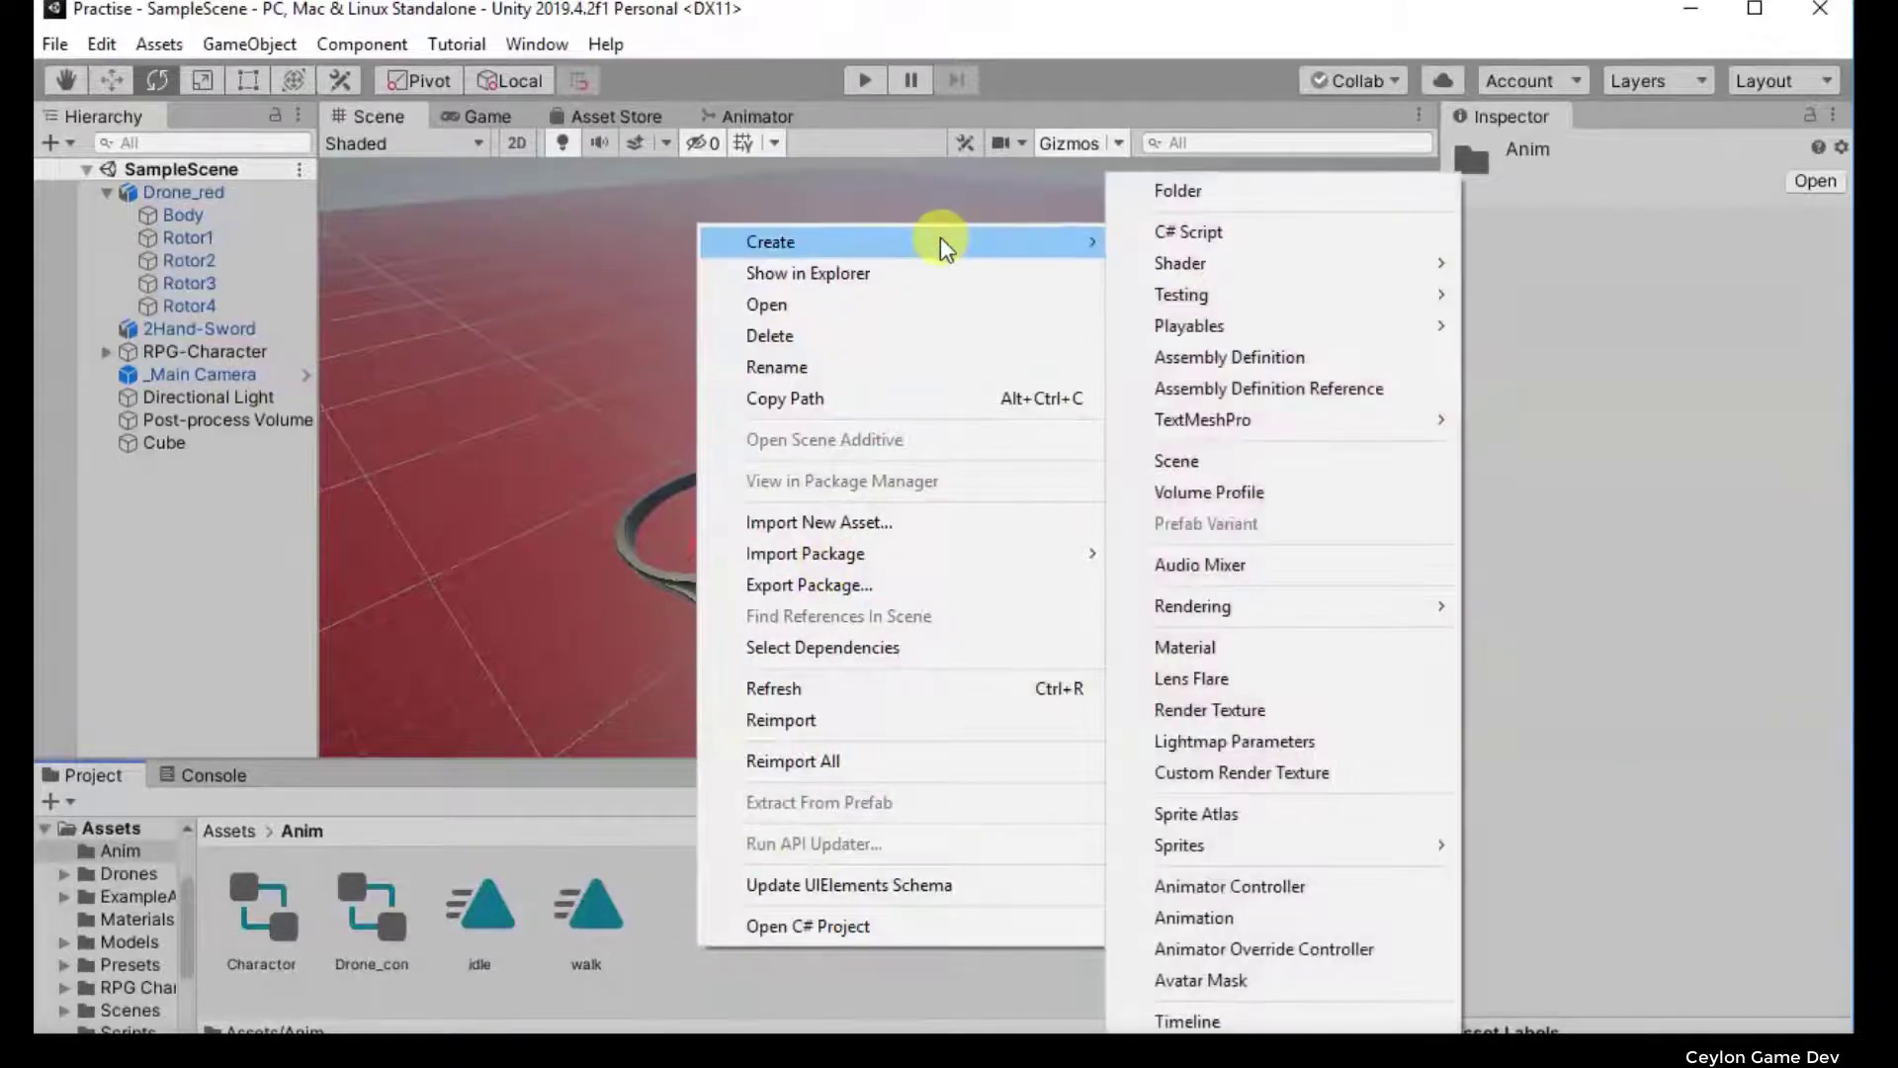
click(678, 825)
right_click(715, 925)
click(702, 965)
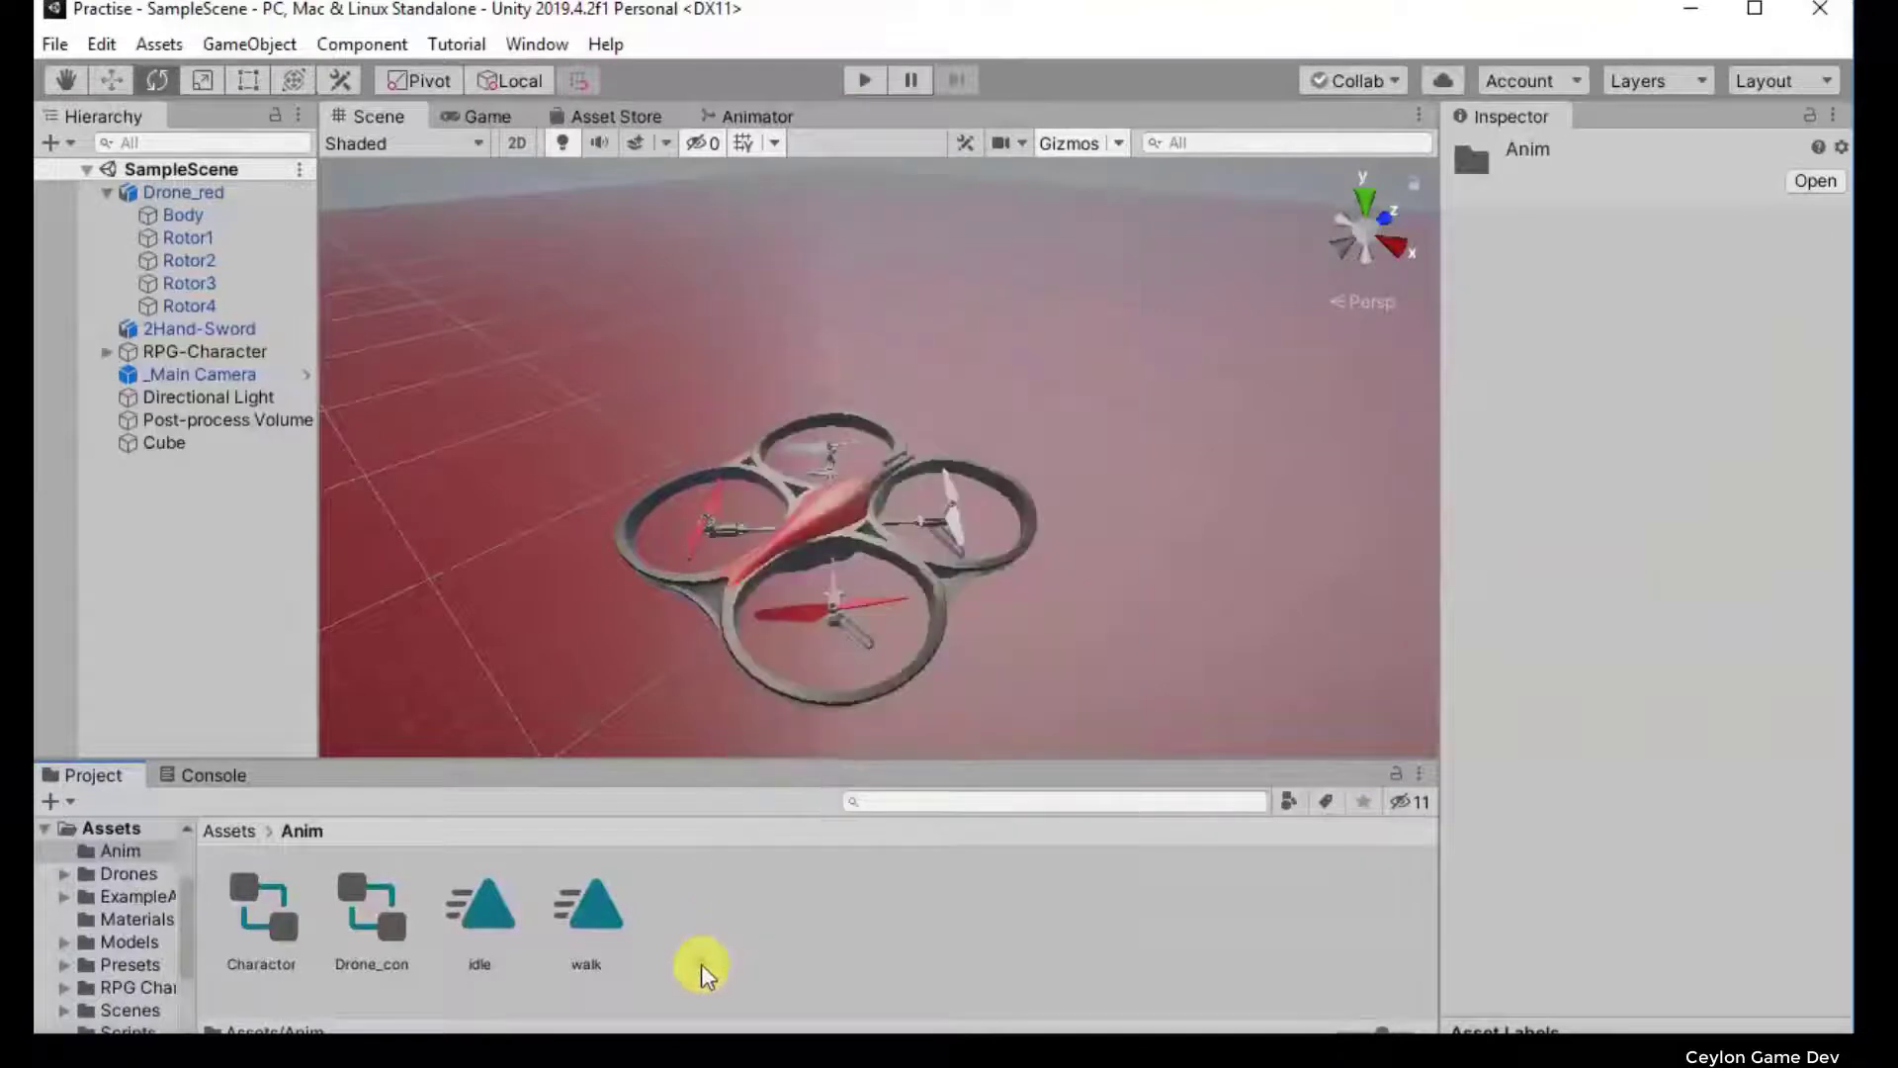
click(830, 542)
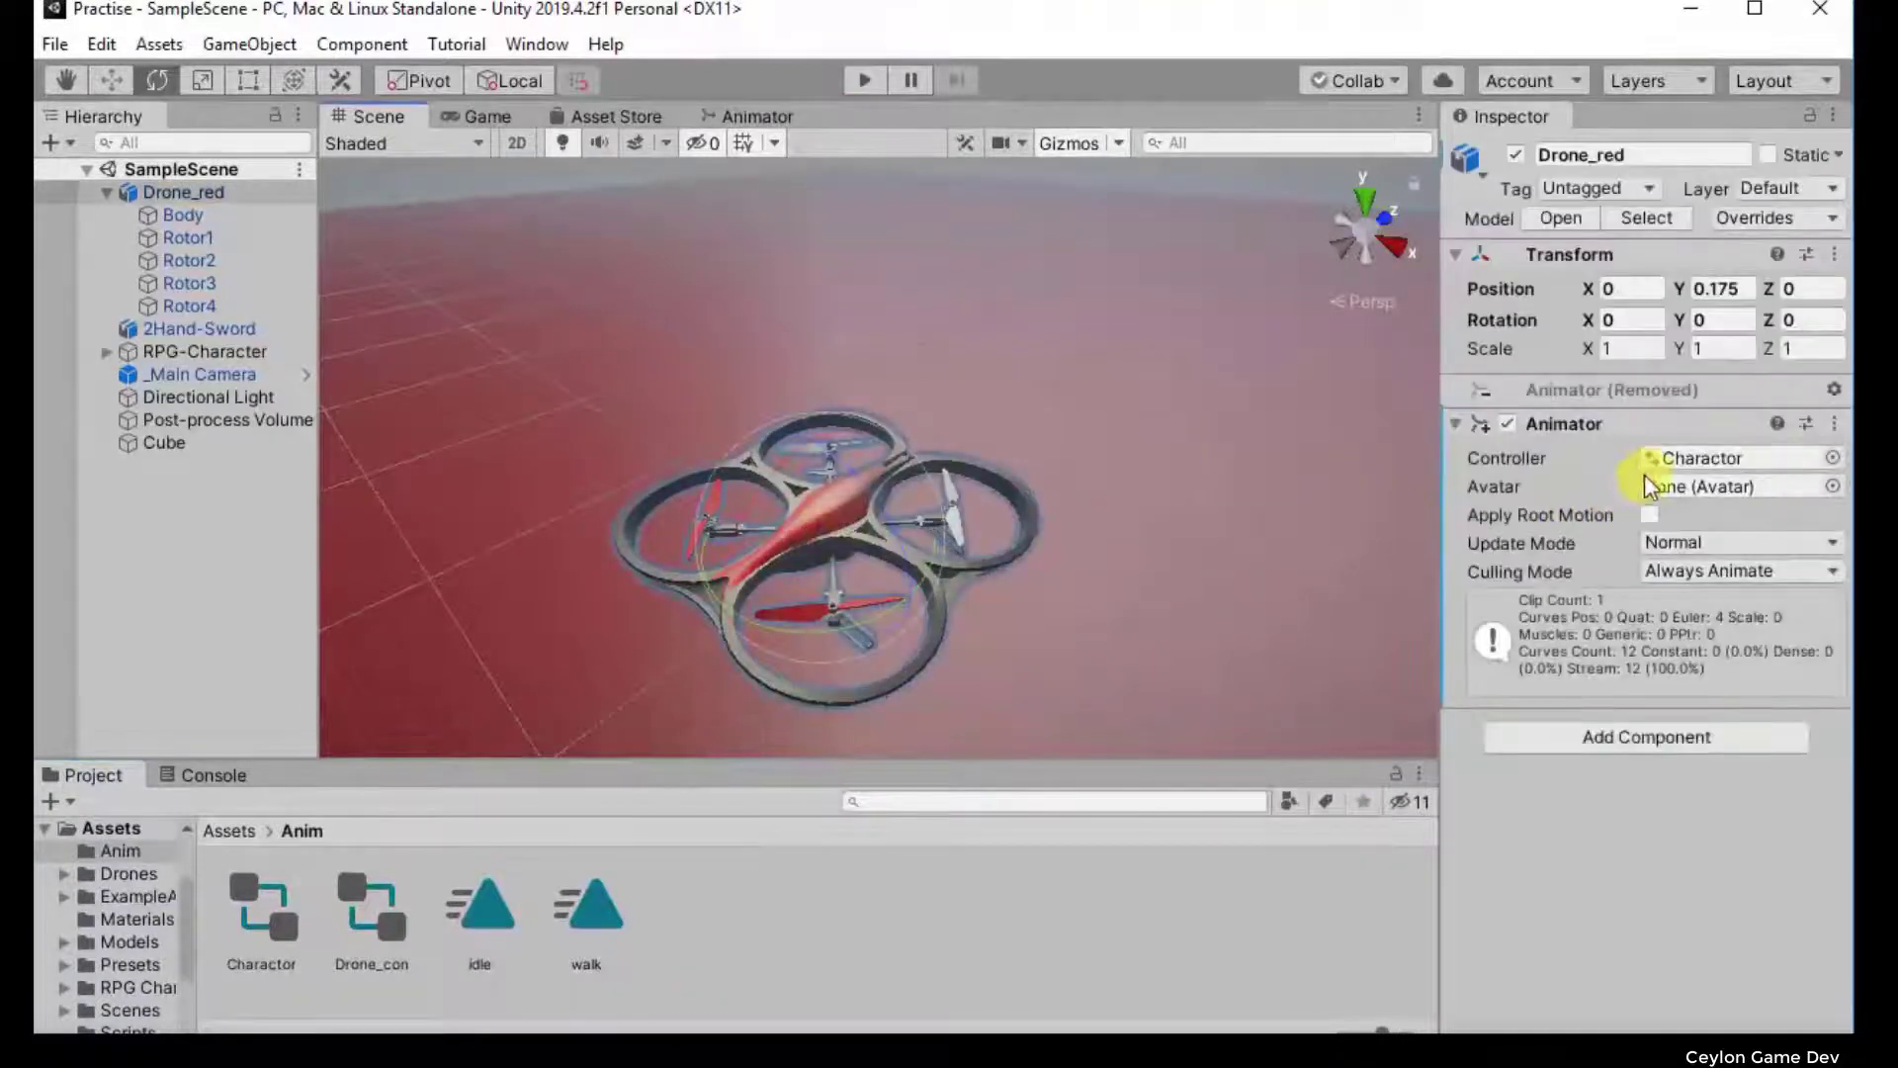
Step: Assign Drone_con as Drone_red's Animator controller
double_click(1656, 466)
click(393, 119)
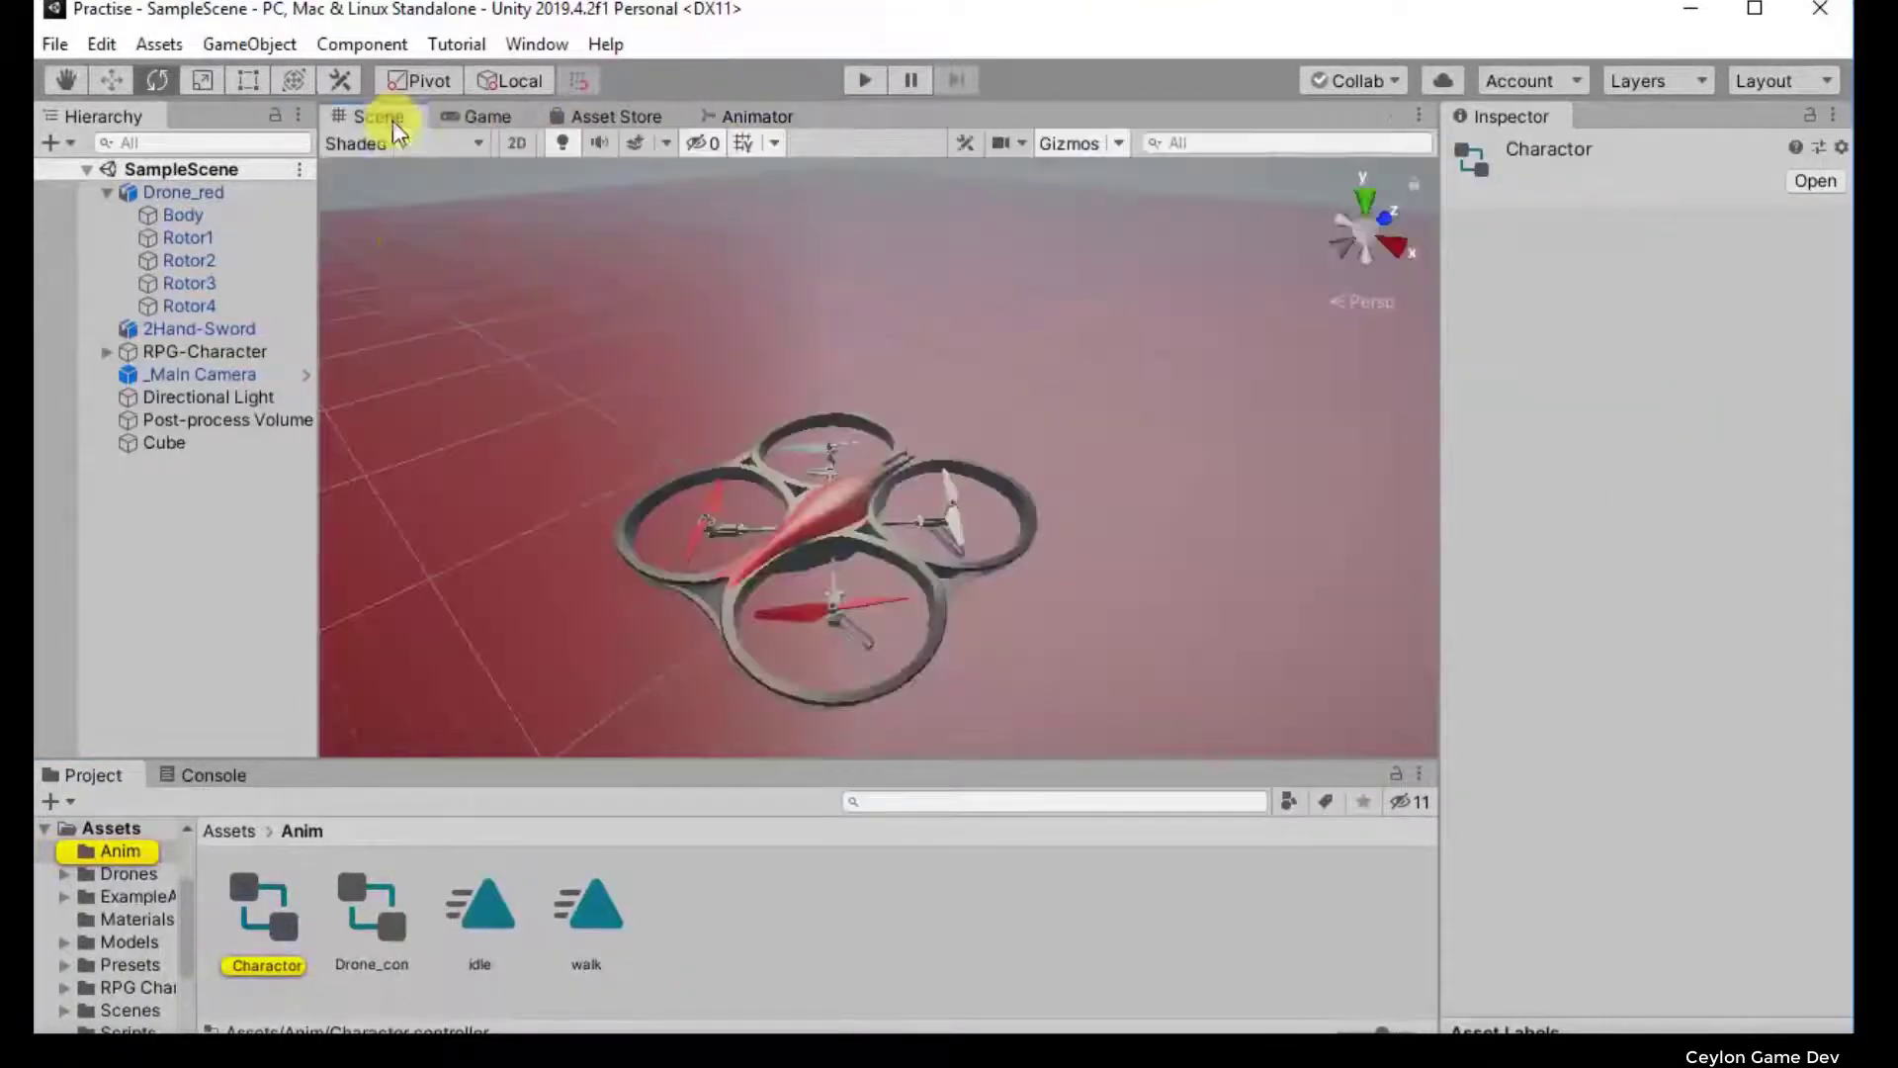
drag(393, 942, 845, 516)
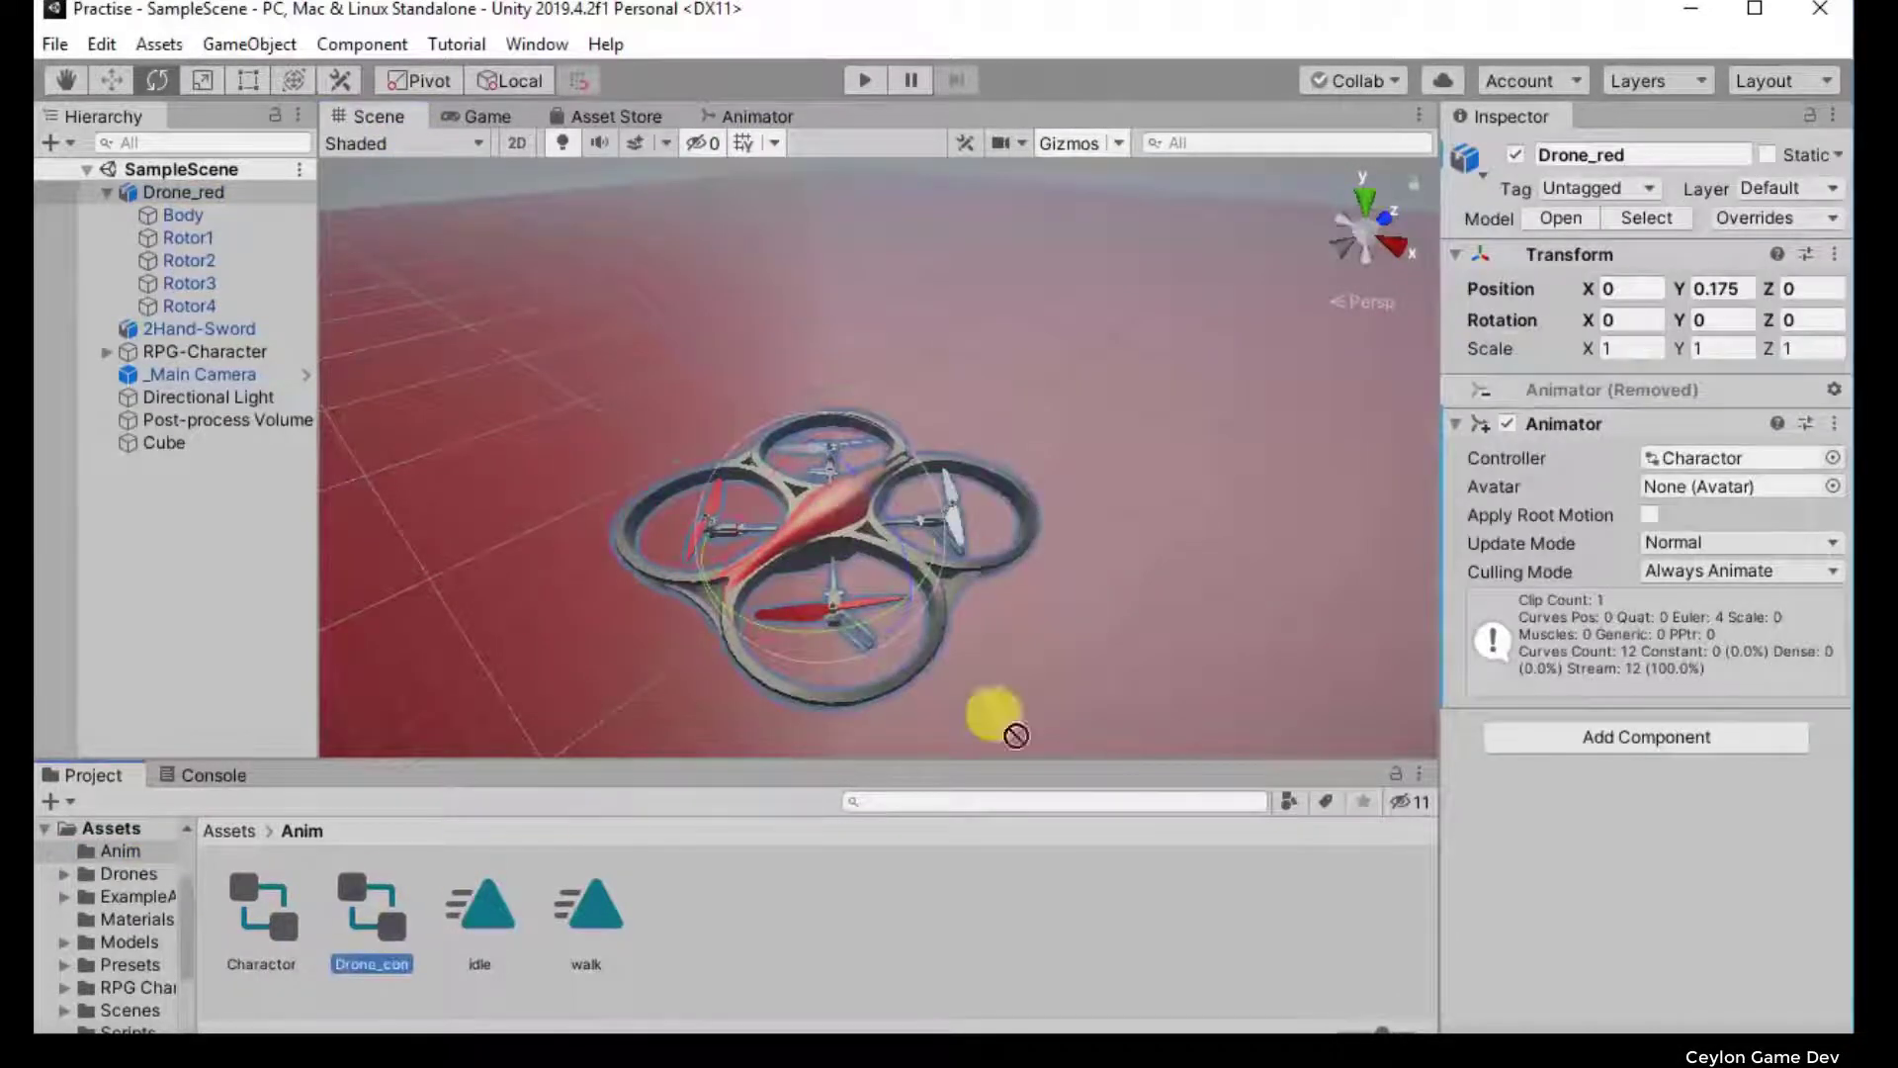
mouse_move(405, 904)
mouse_down()
mouse_move(1660, 464)
mouse_move(1738, 456)
mouse_up()
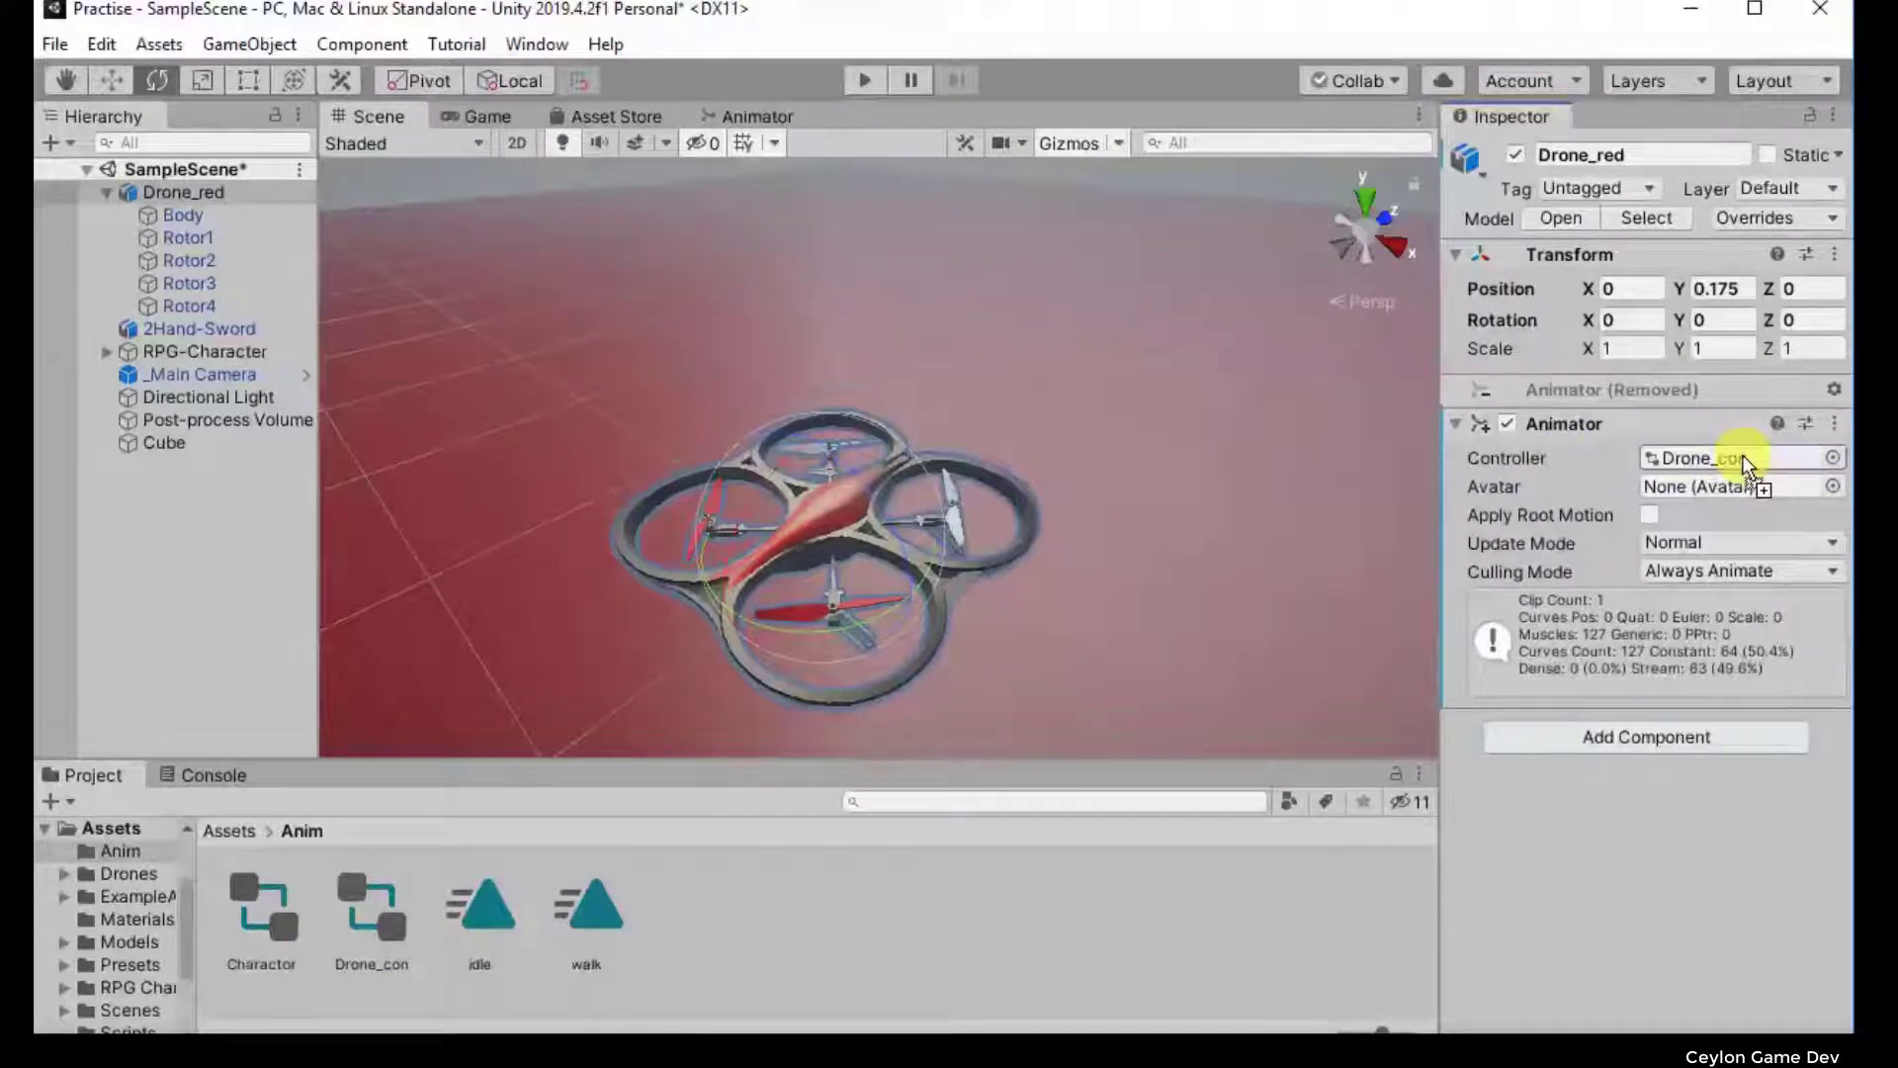
click(392, 931)
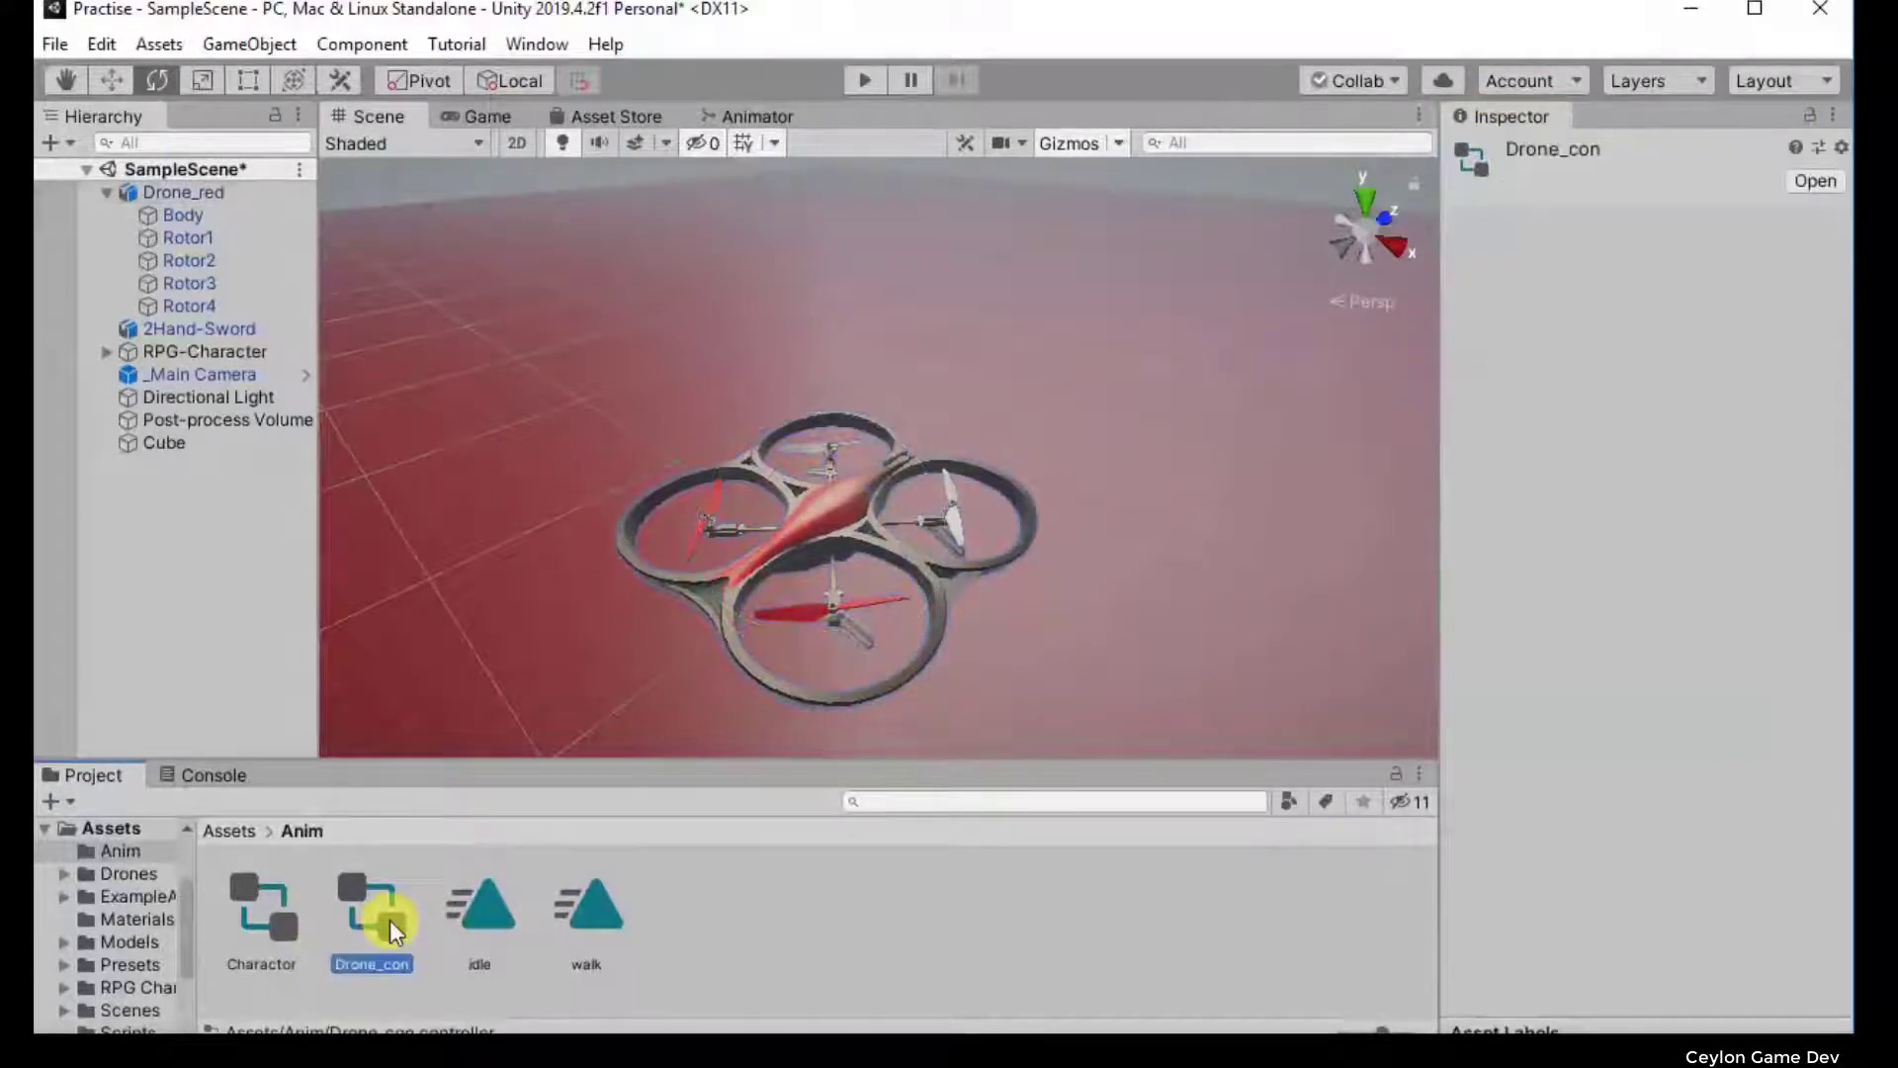
click(755, 927)
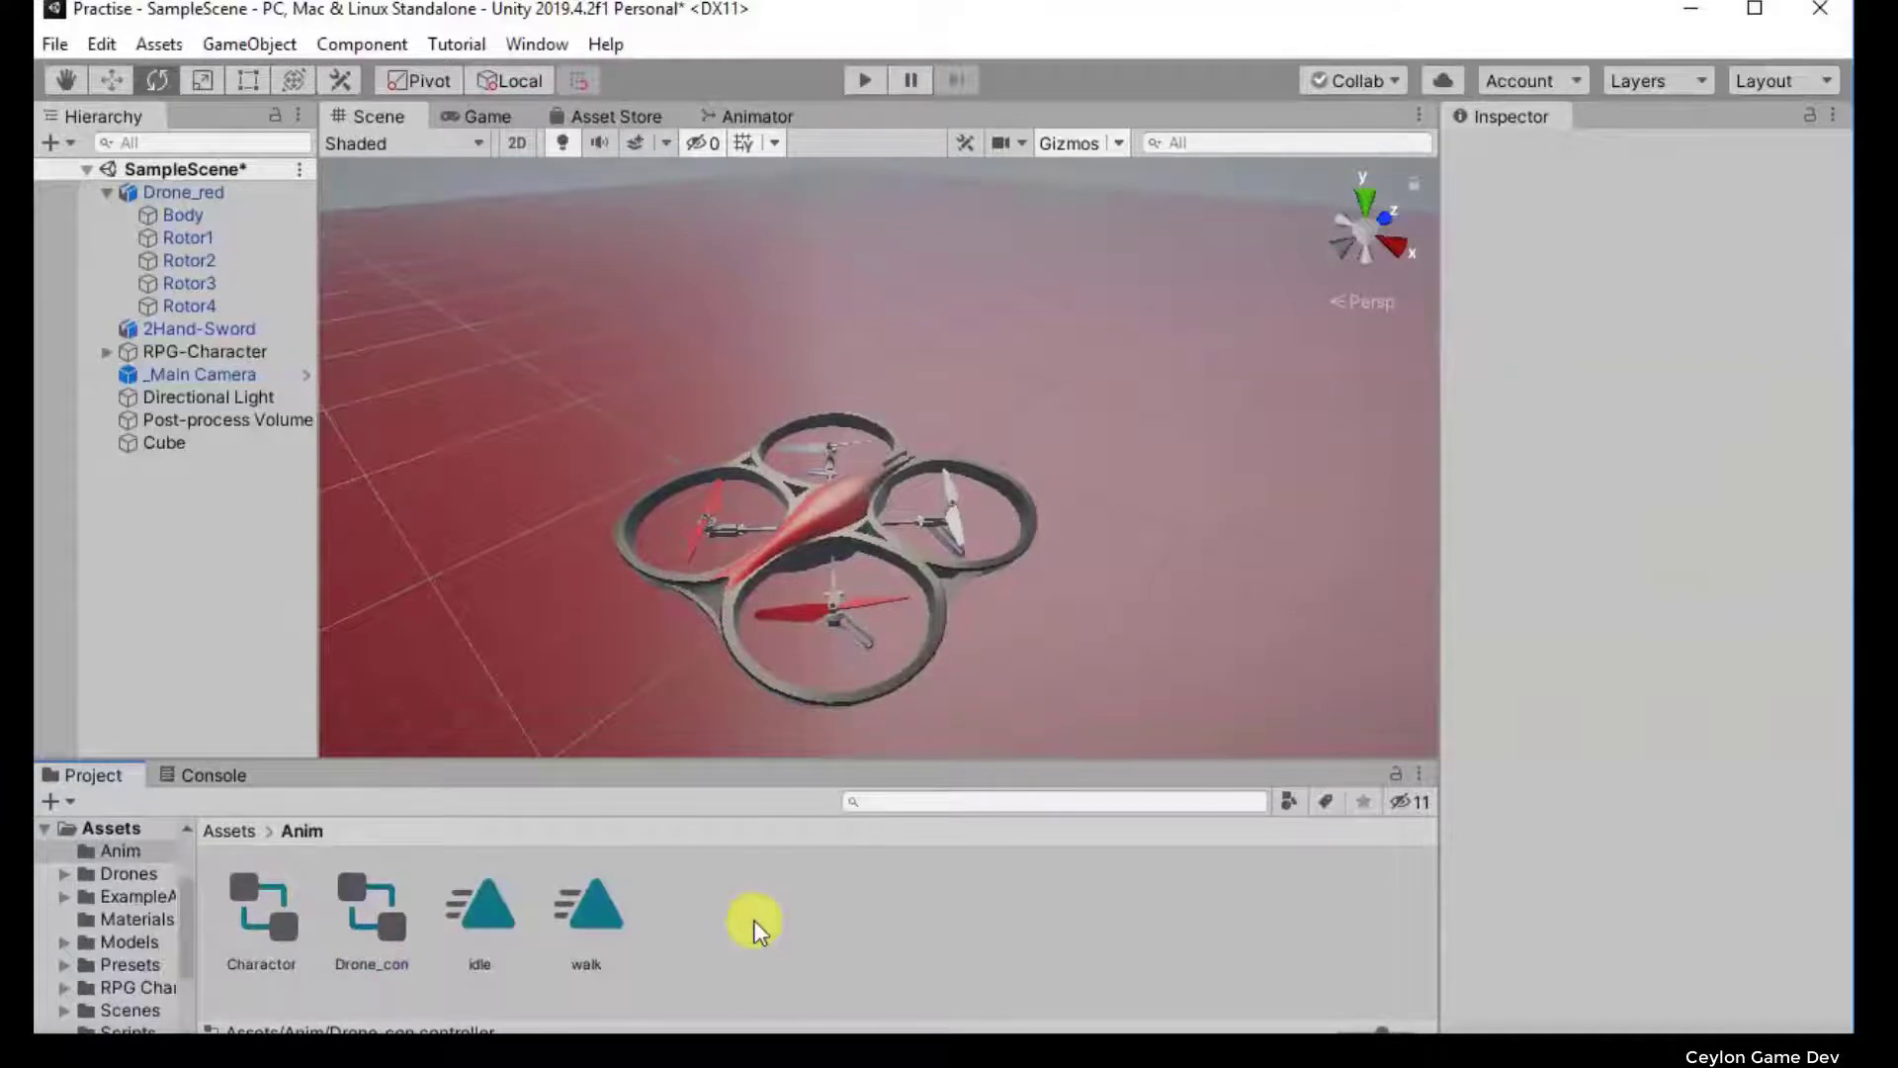
alt+drag(1053, 568, 1016, 500)
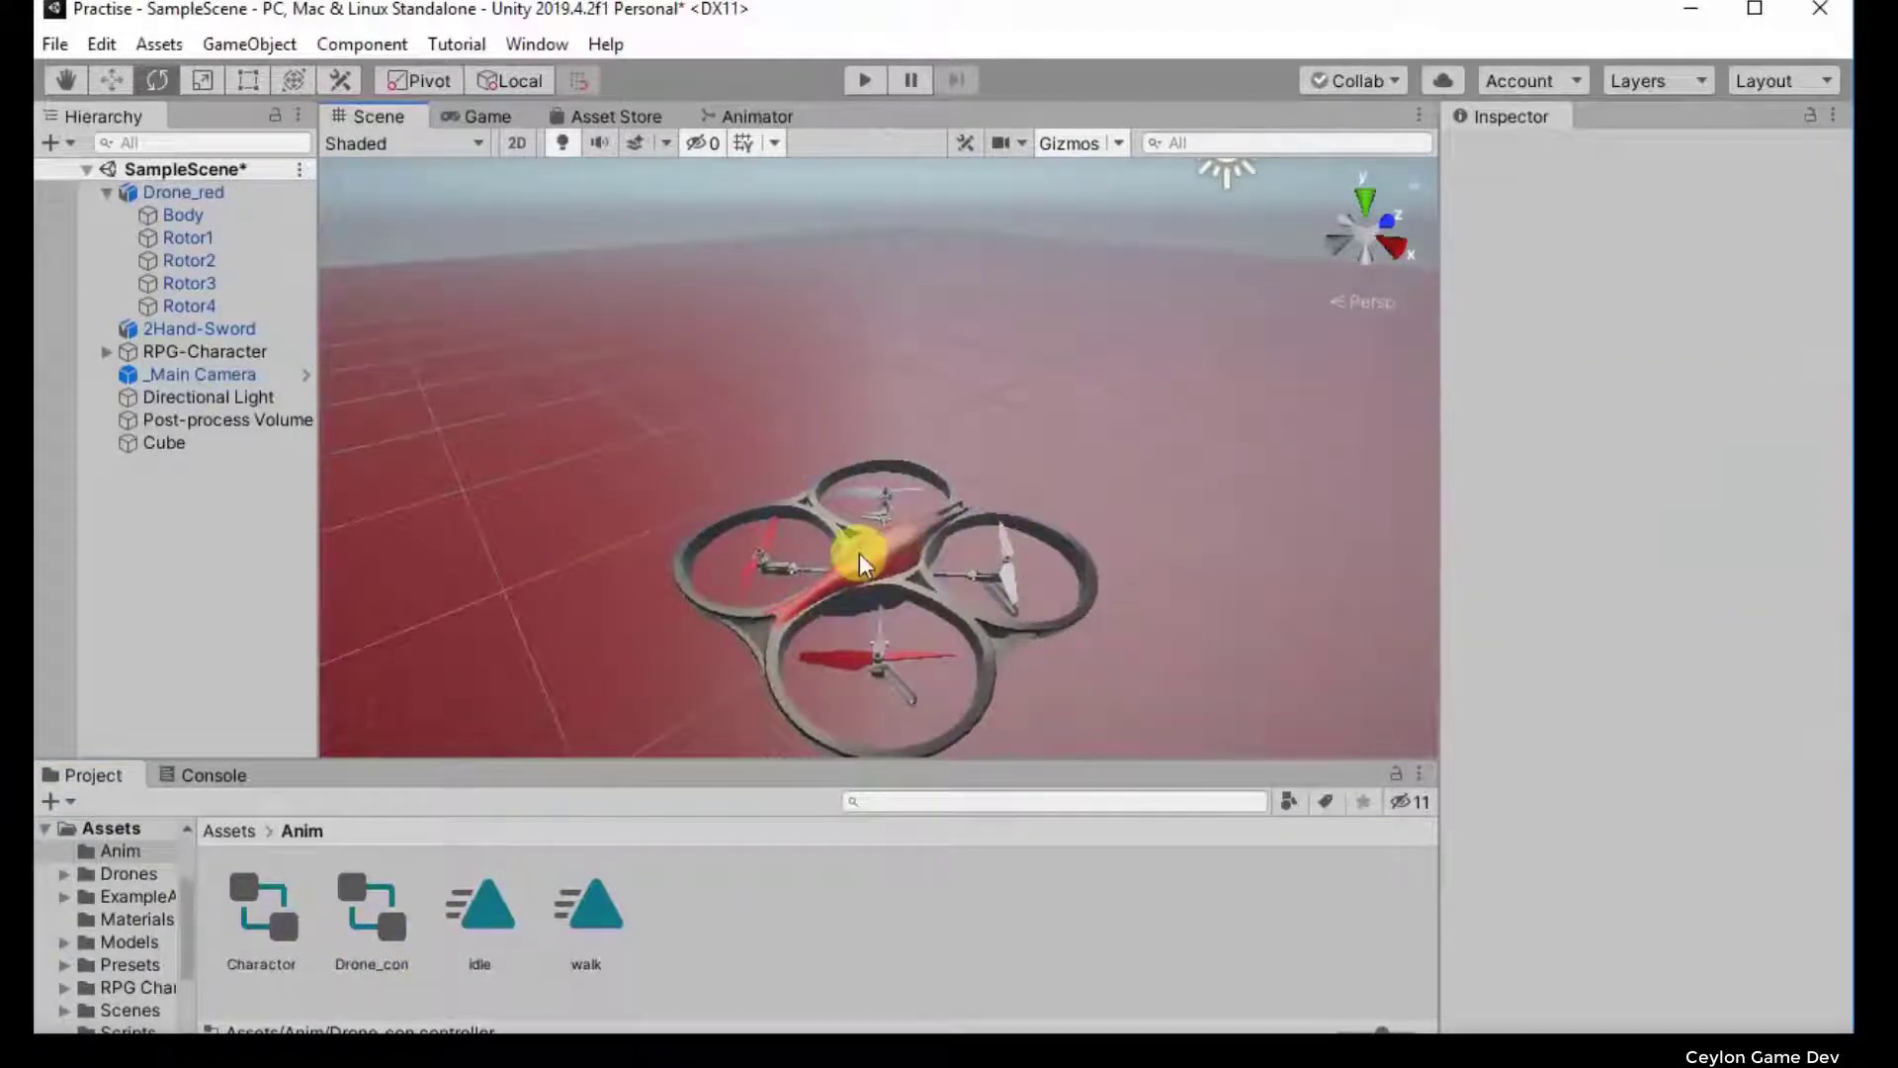
click(859, 553)
Step: Open Drone_con and set its New State's Motion to None
double_click(1702, 458)
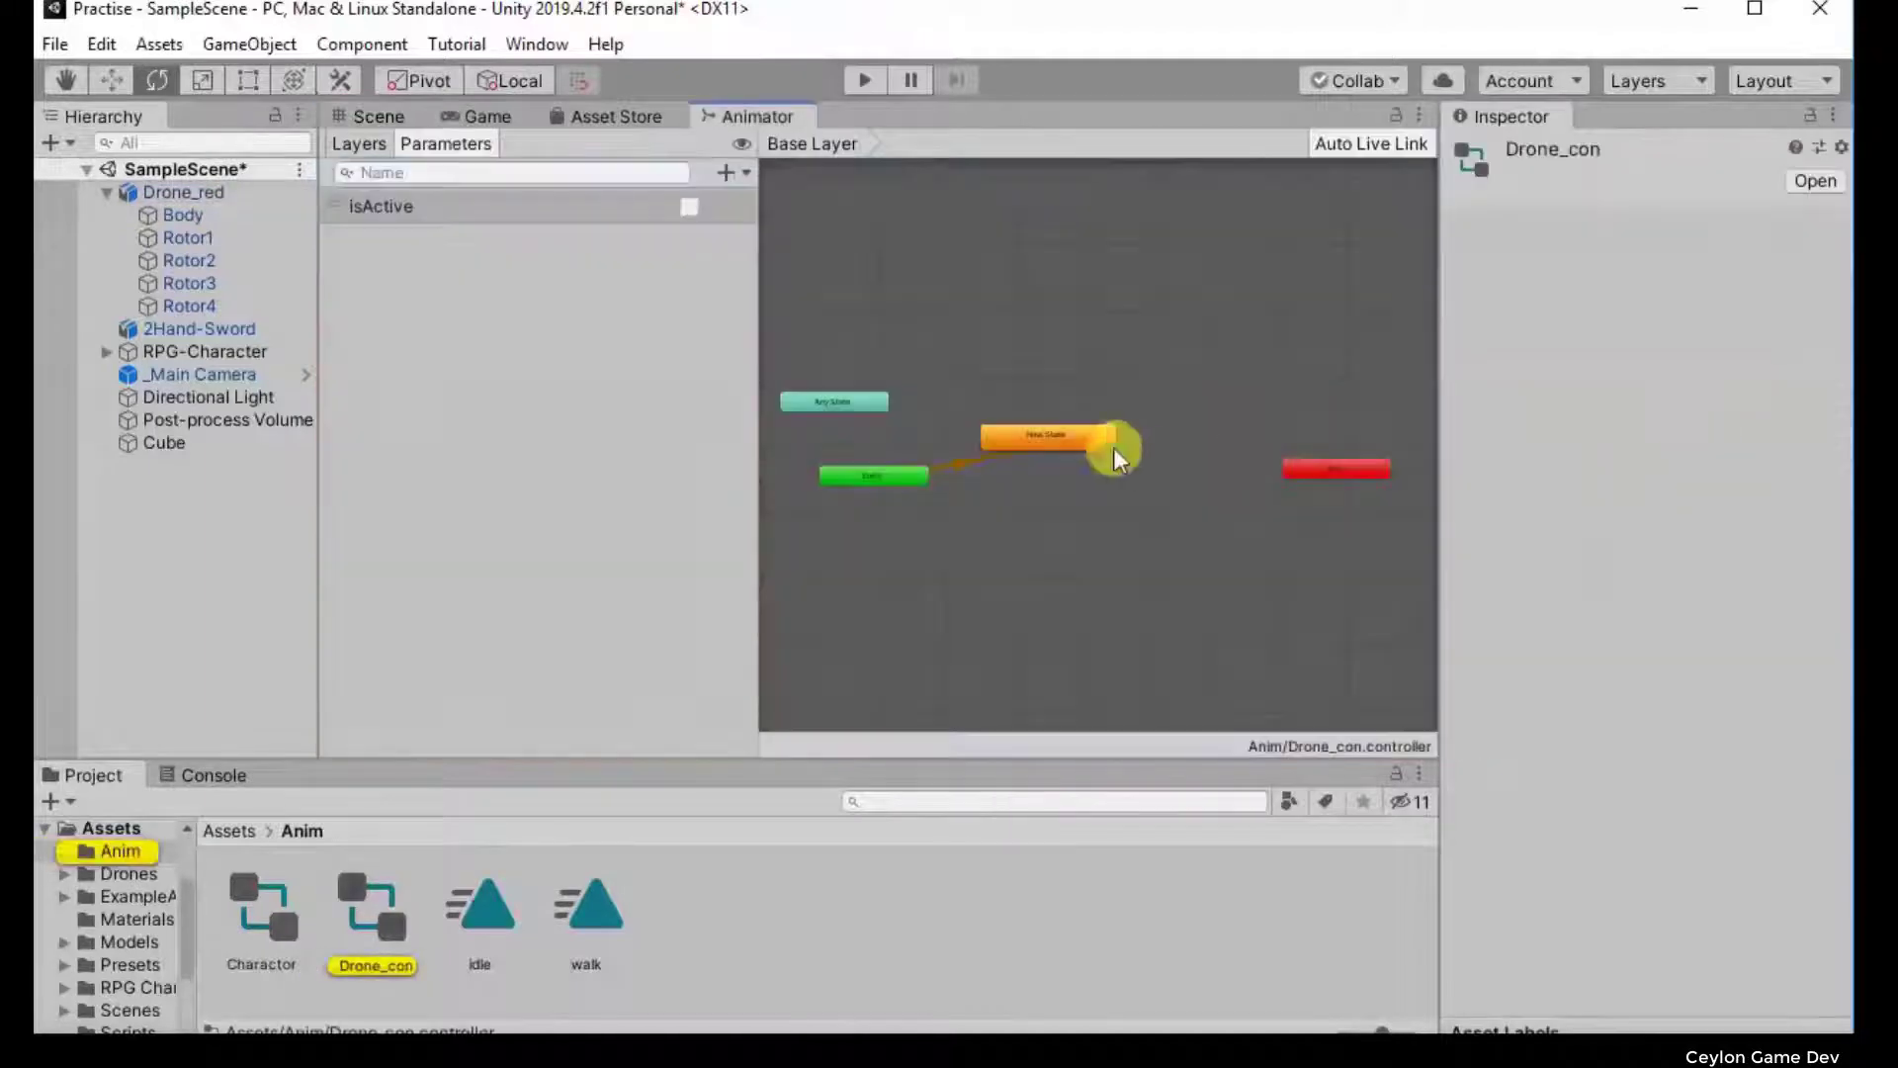
click(1072, 455)
drag(1063, 444, 1077, 478)
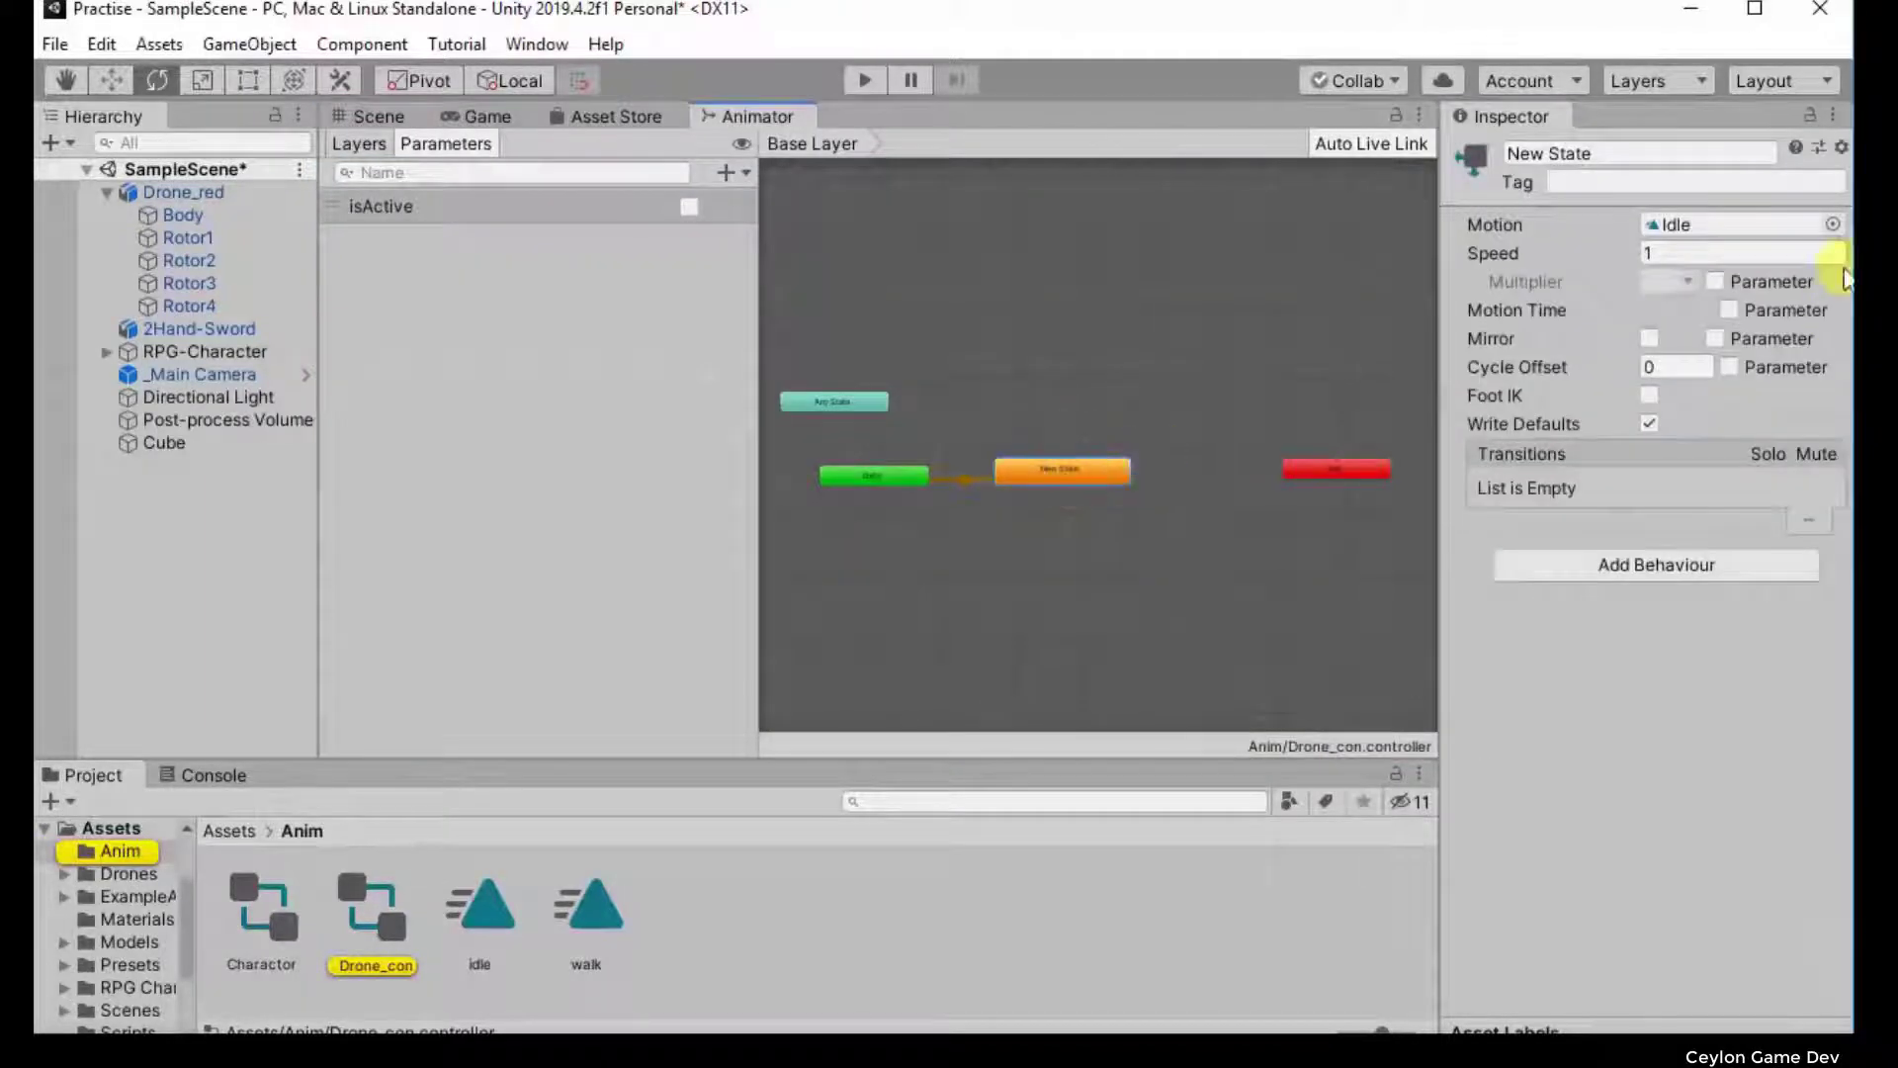
click(1831, 225)
scroll(1236, 725, up, 2)
scroll(1235, 726, up, 5)
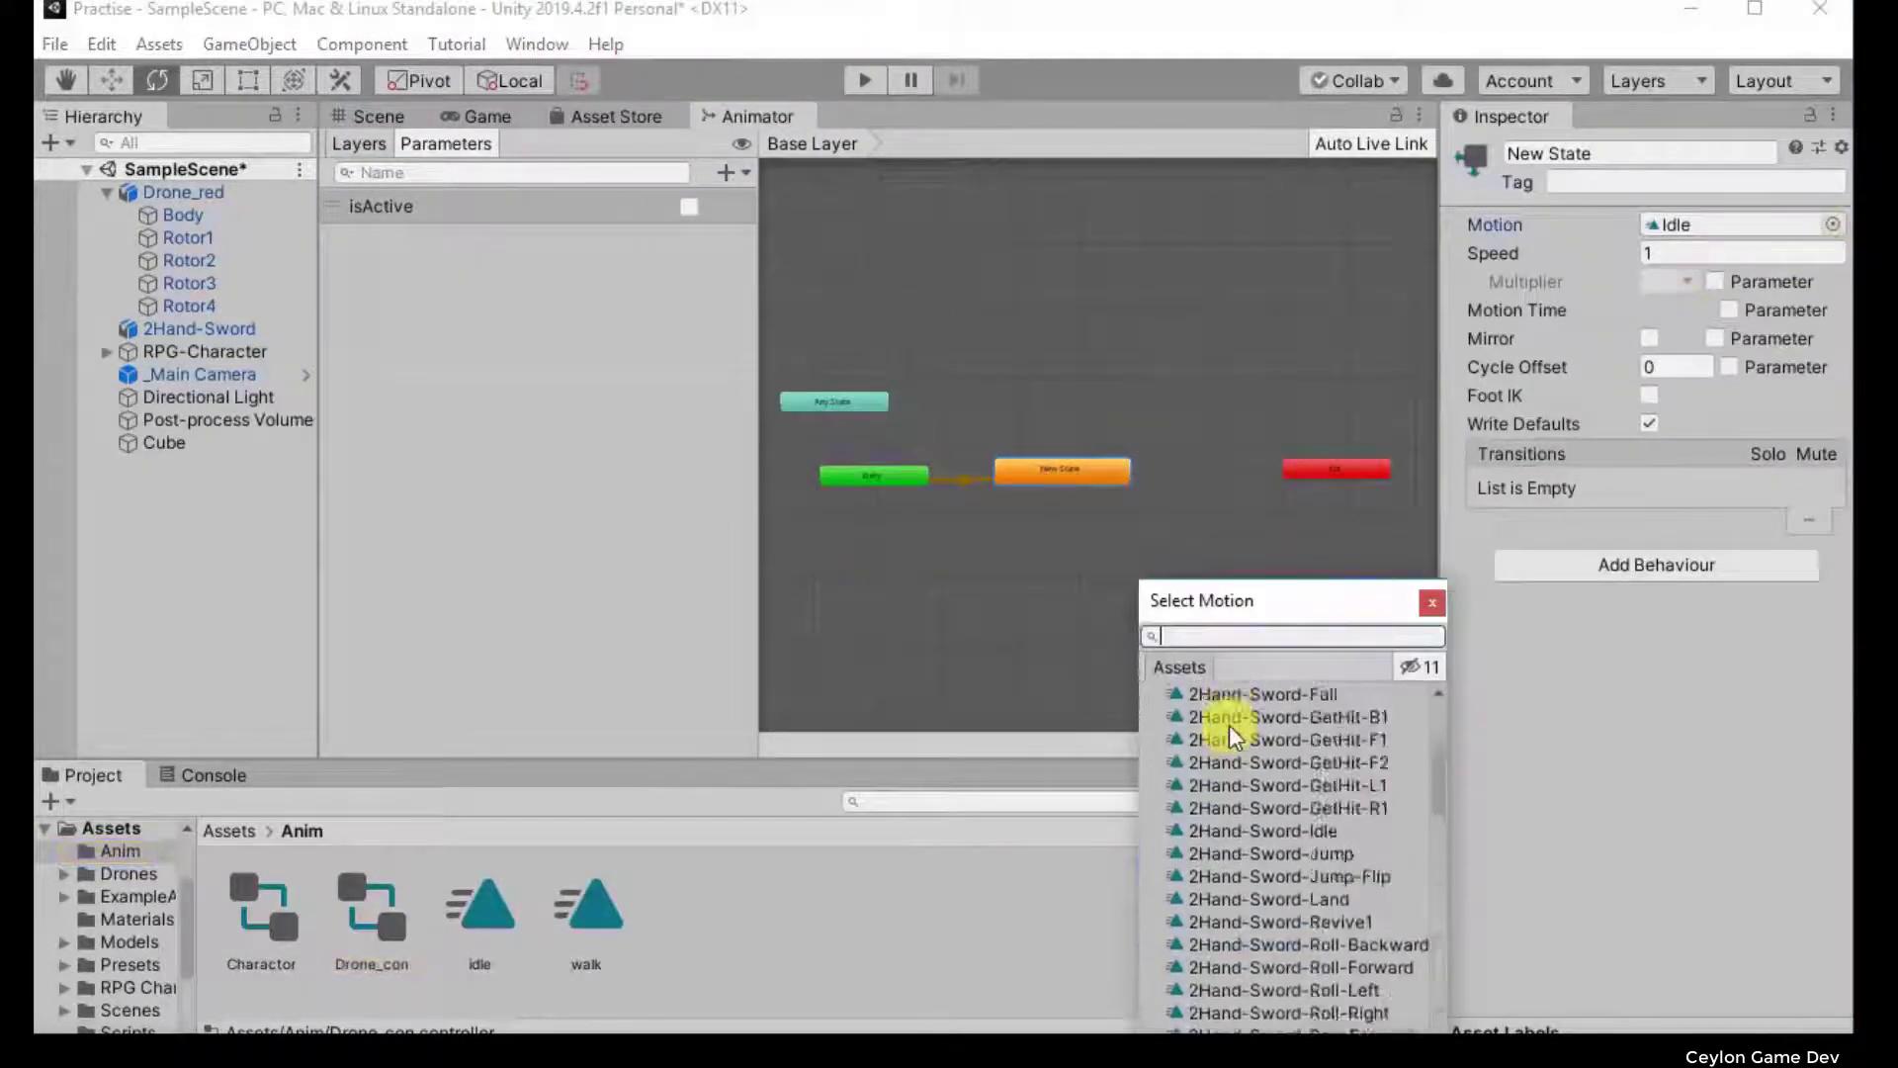
scroll(1230, 724, up, 5)
click(1205, 693)
double_click(1206, 691)
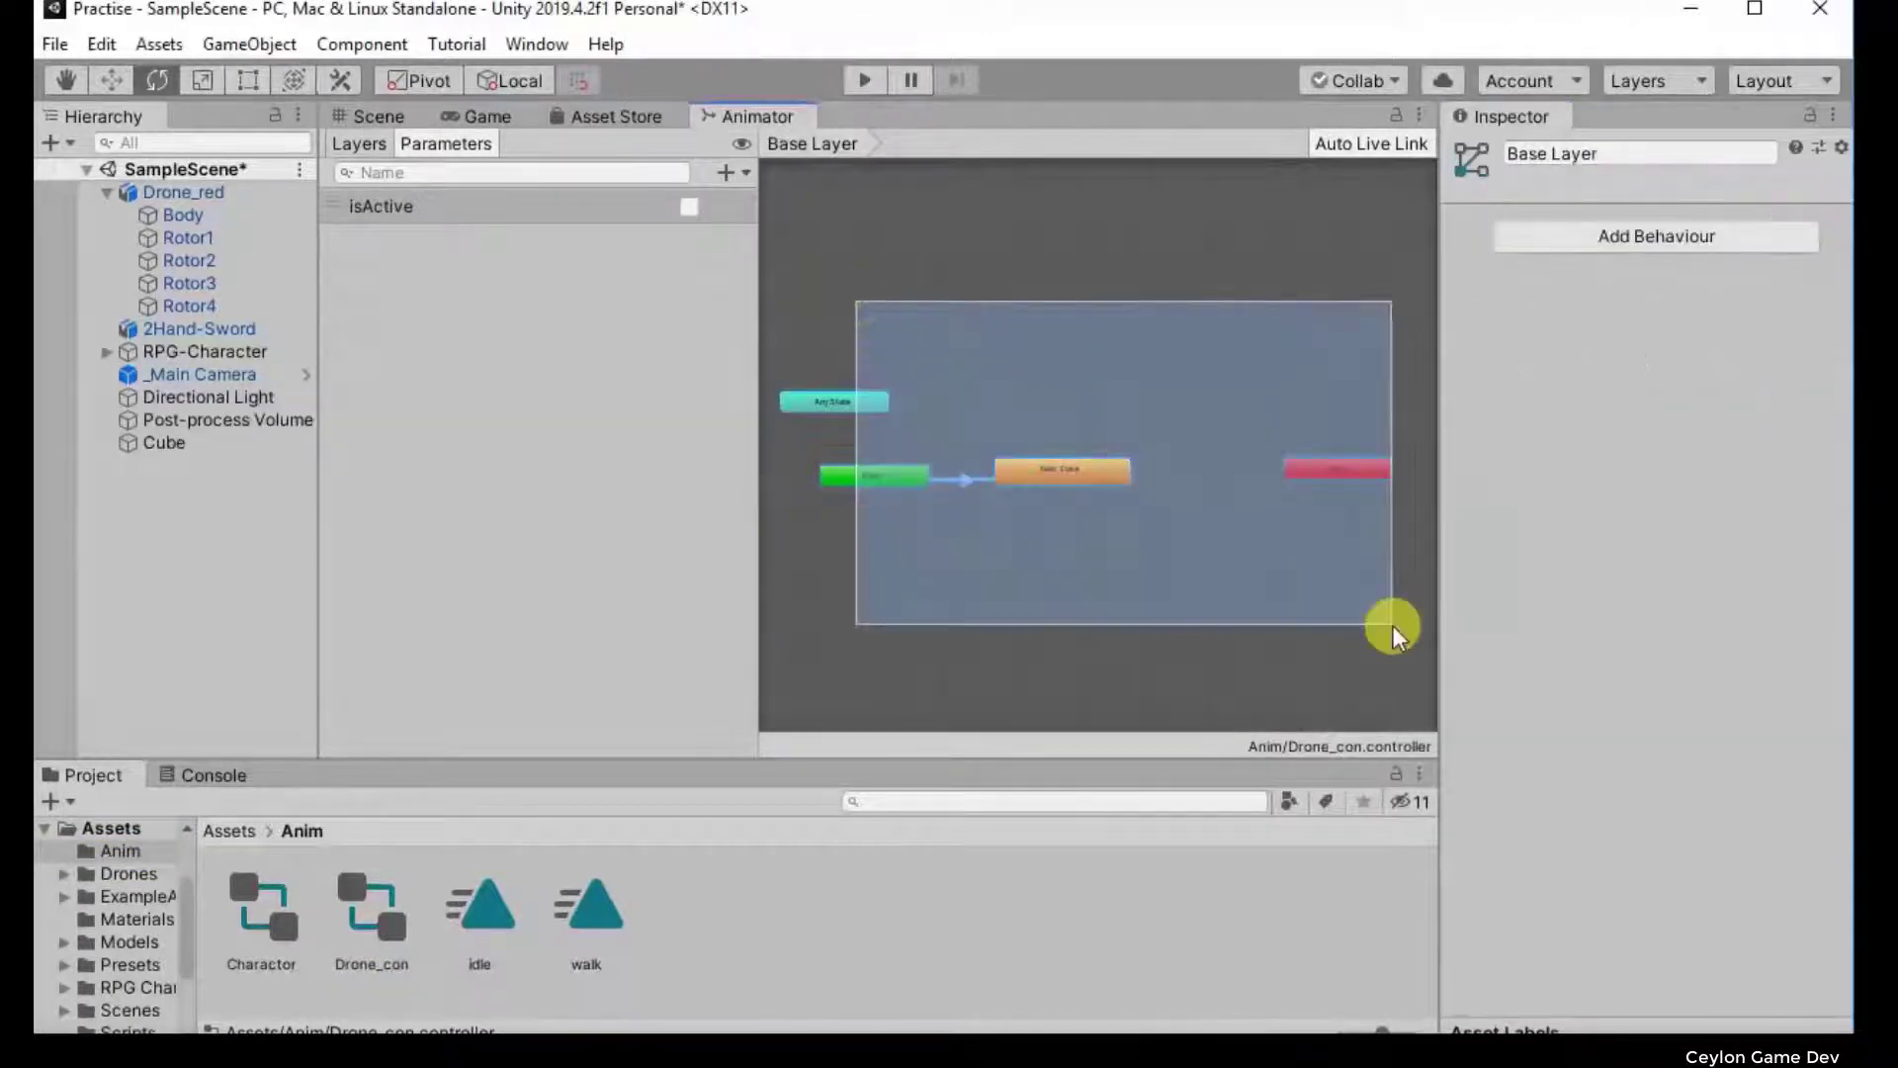
drag(856, 302, 869, 234)
click(1103, 462)
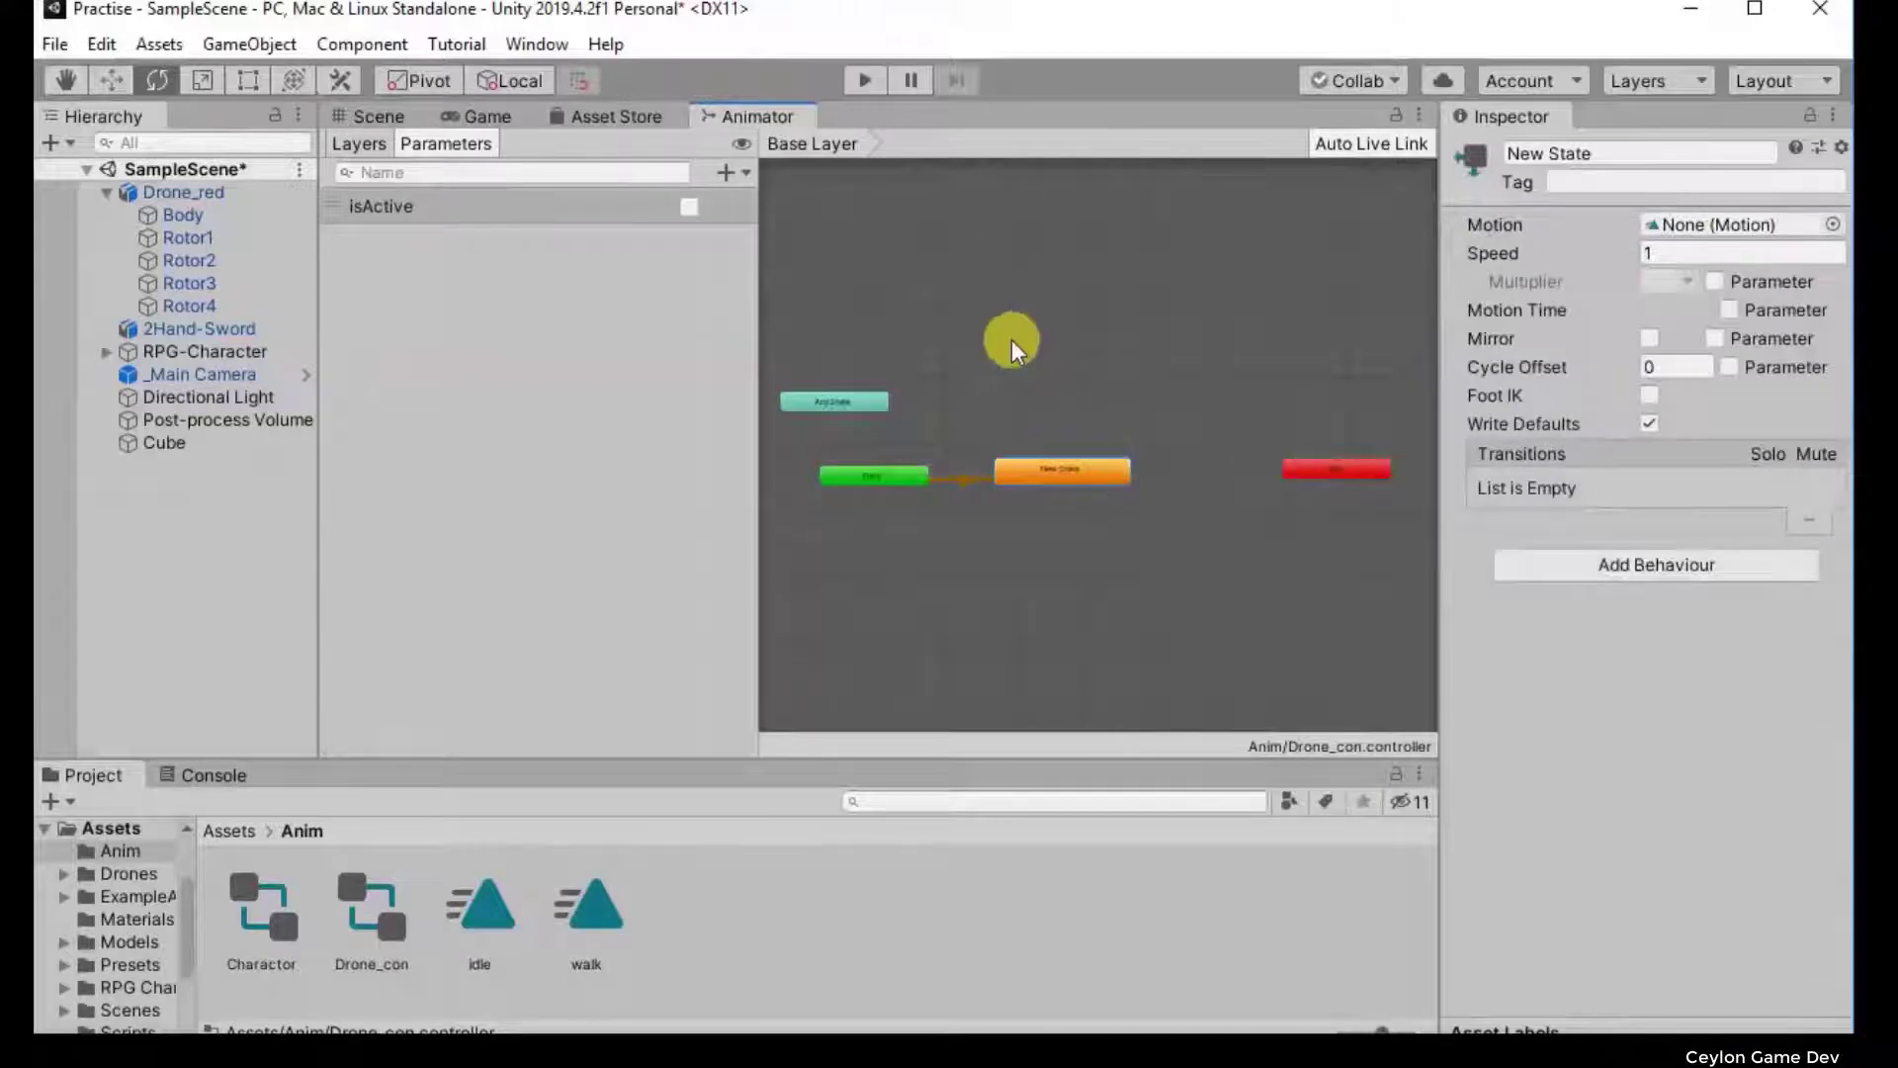
click(372, 117)
click(740, 950)
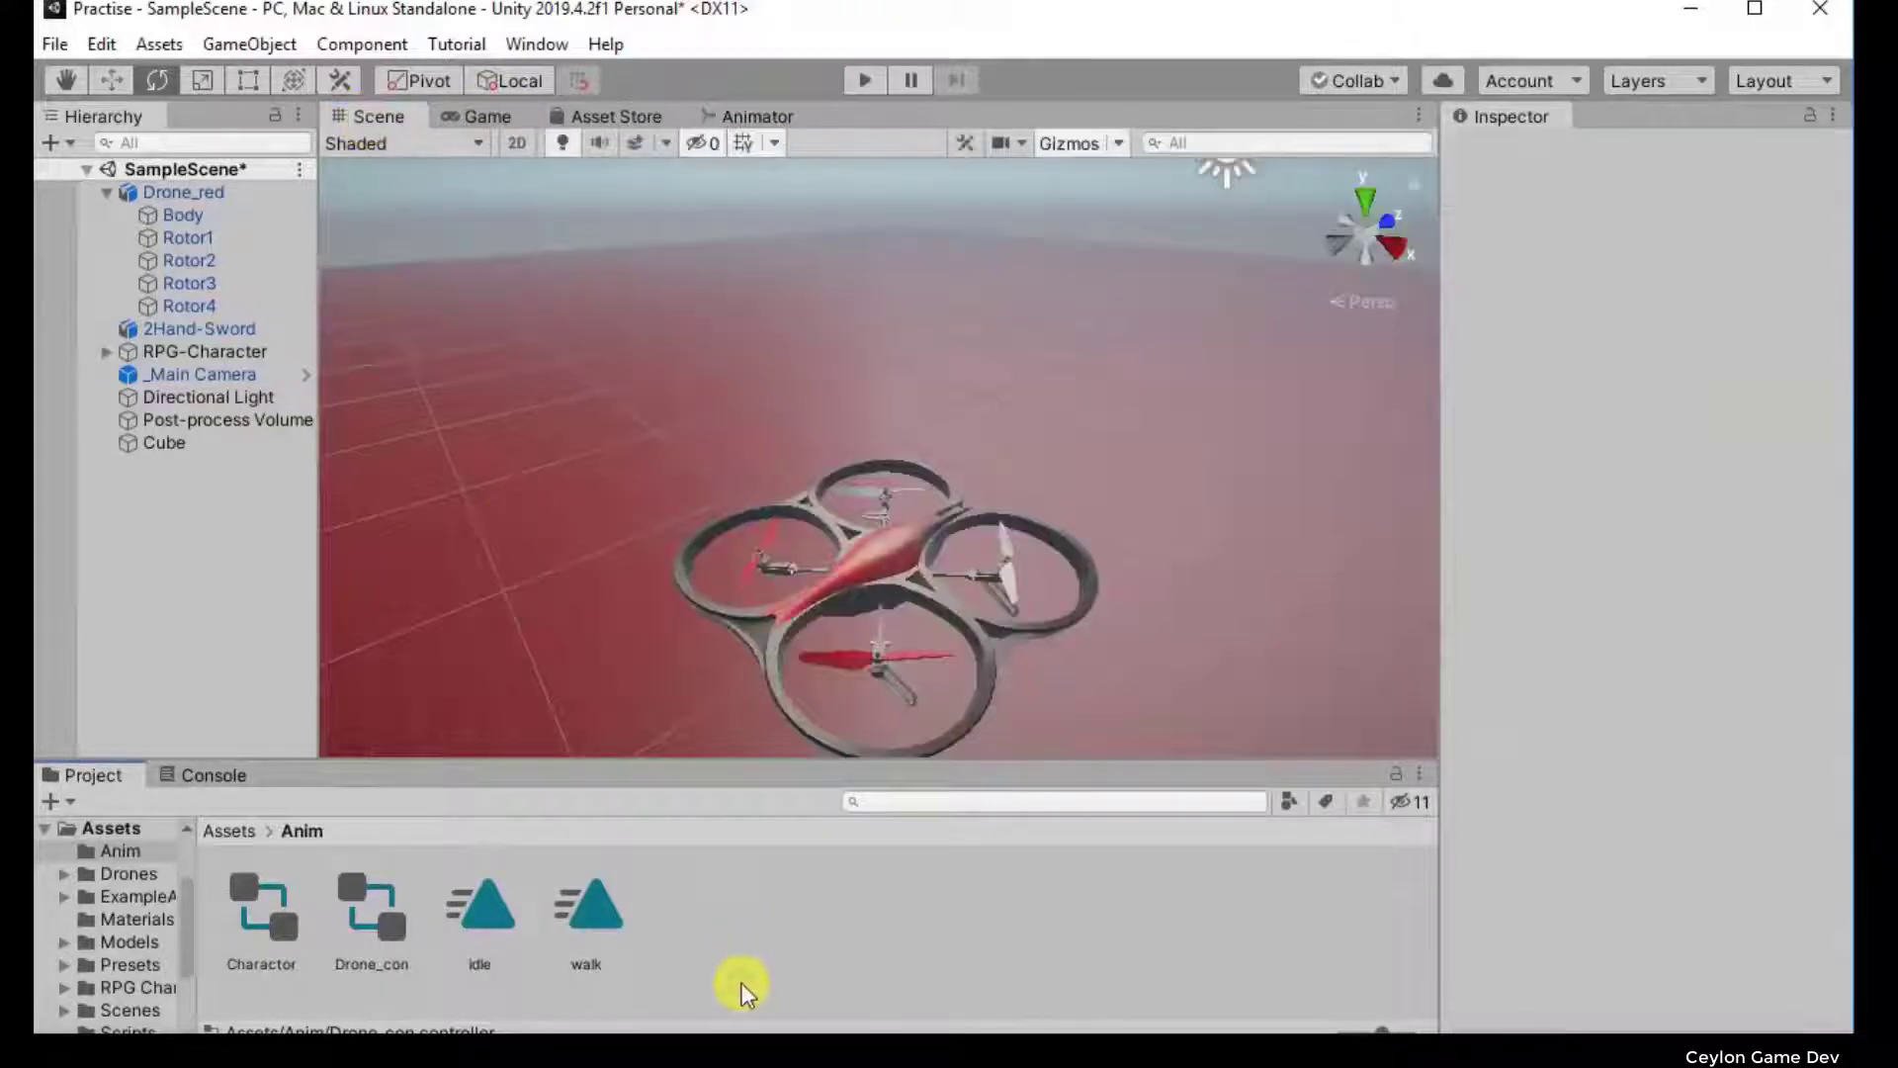
Step: Open the Project panel's Create menu and close it without adding an asset
right_click(733, 939)
mouse_move(1028, 238)
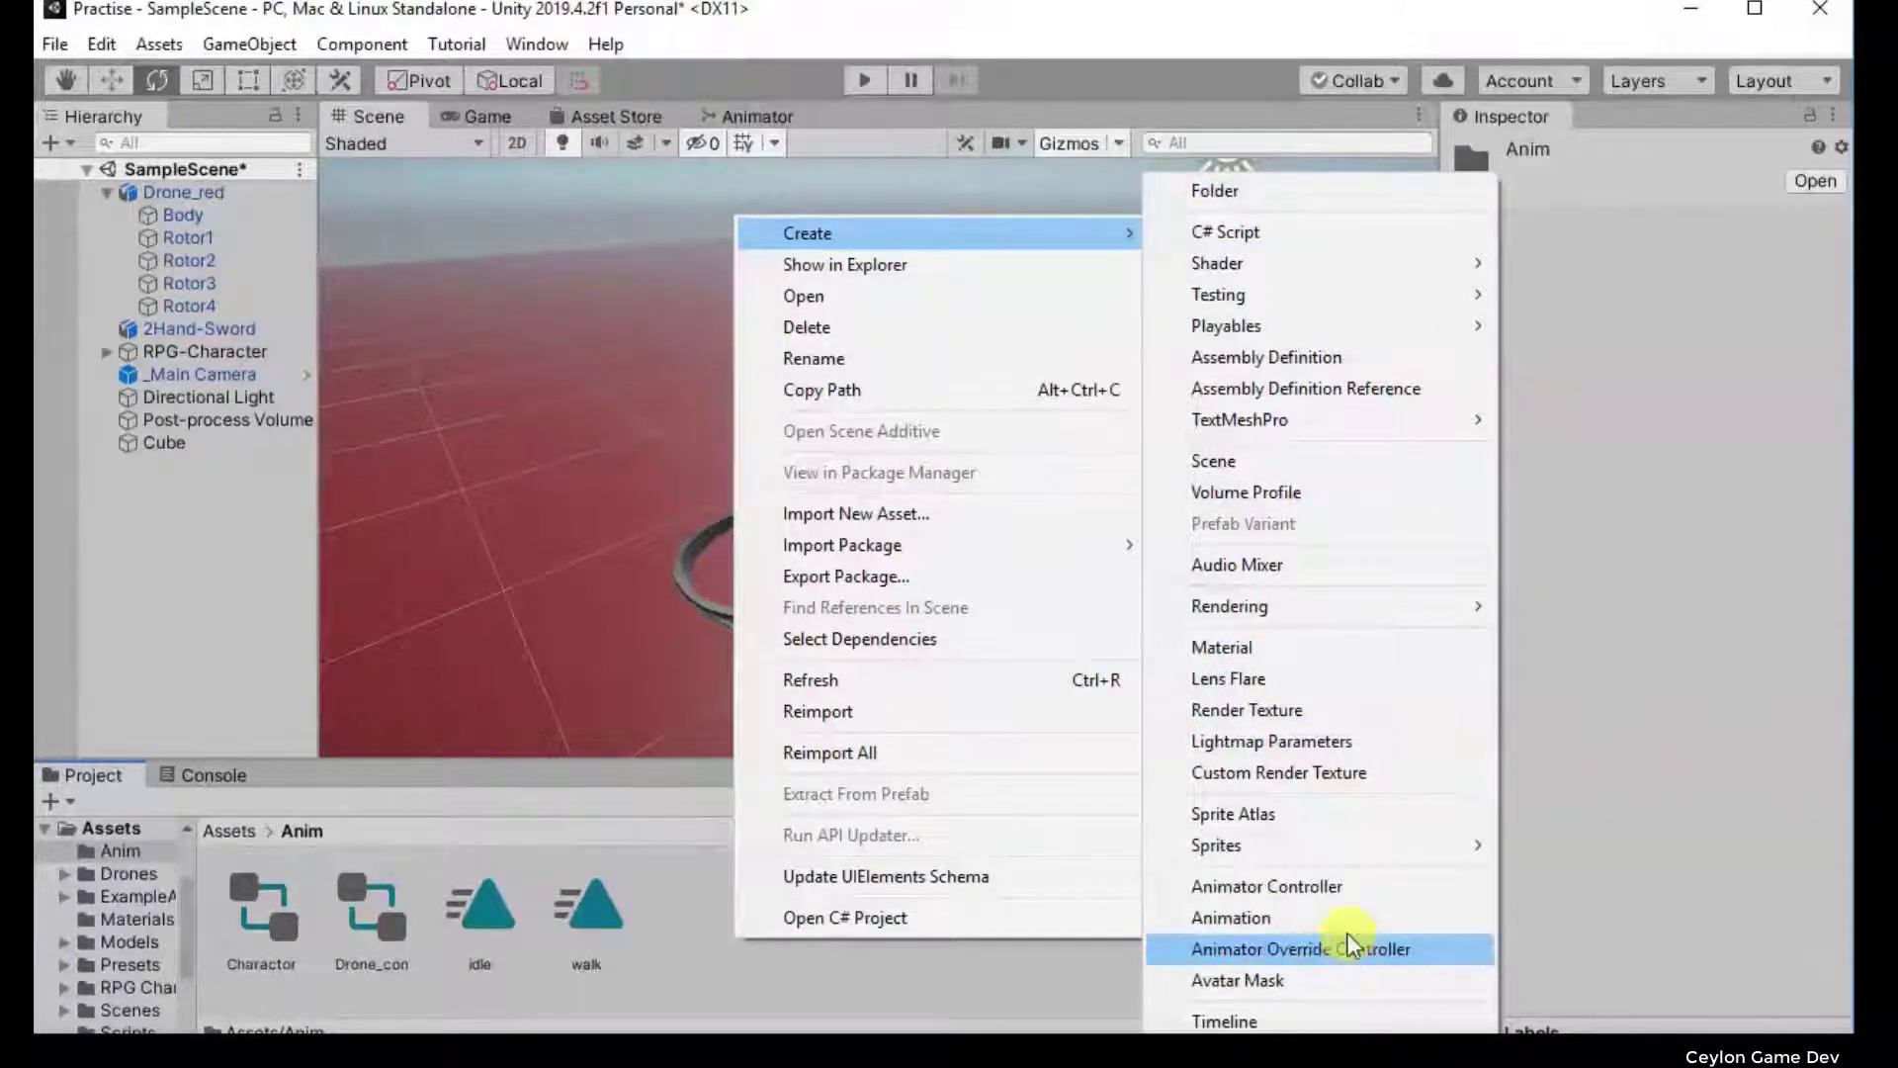
click(811, 980)
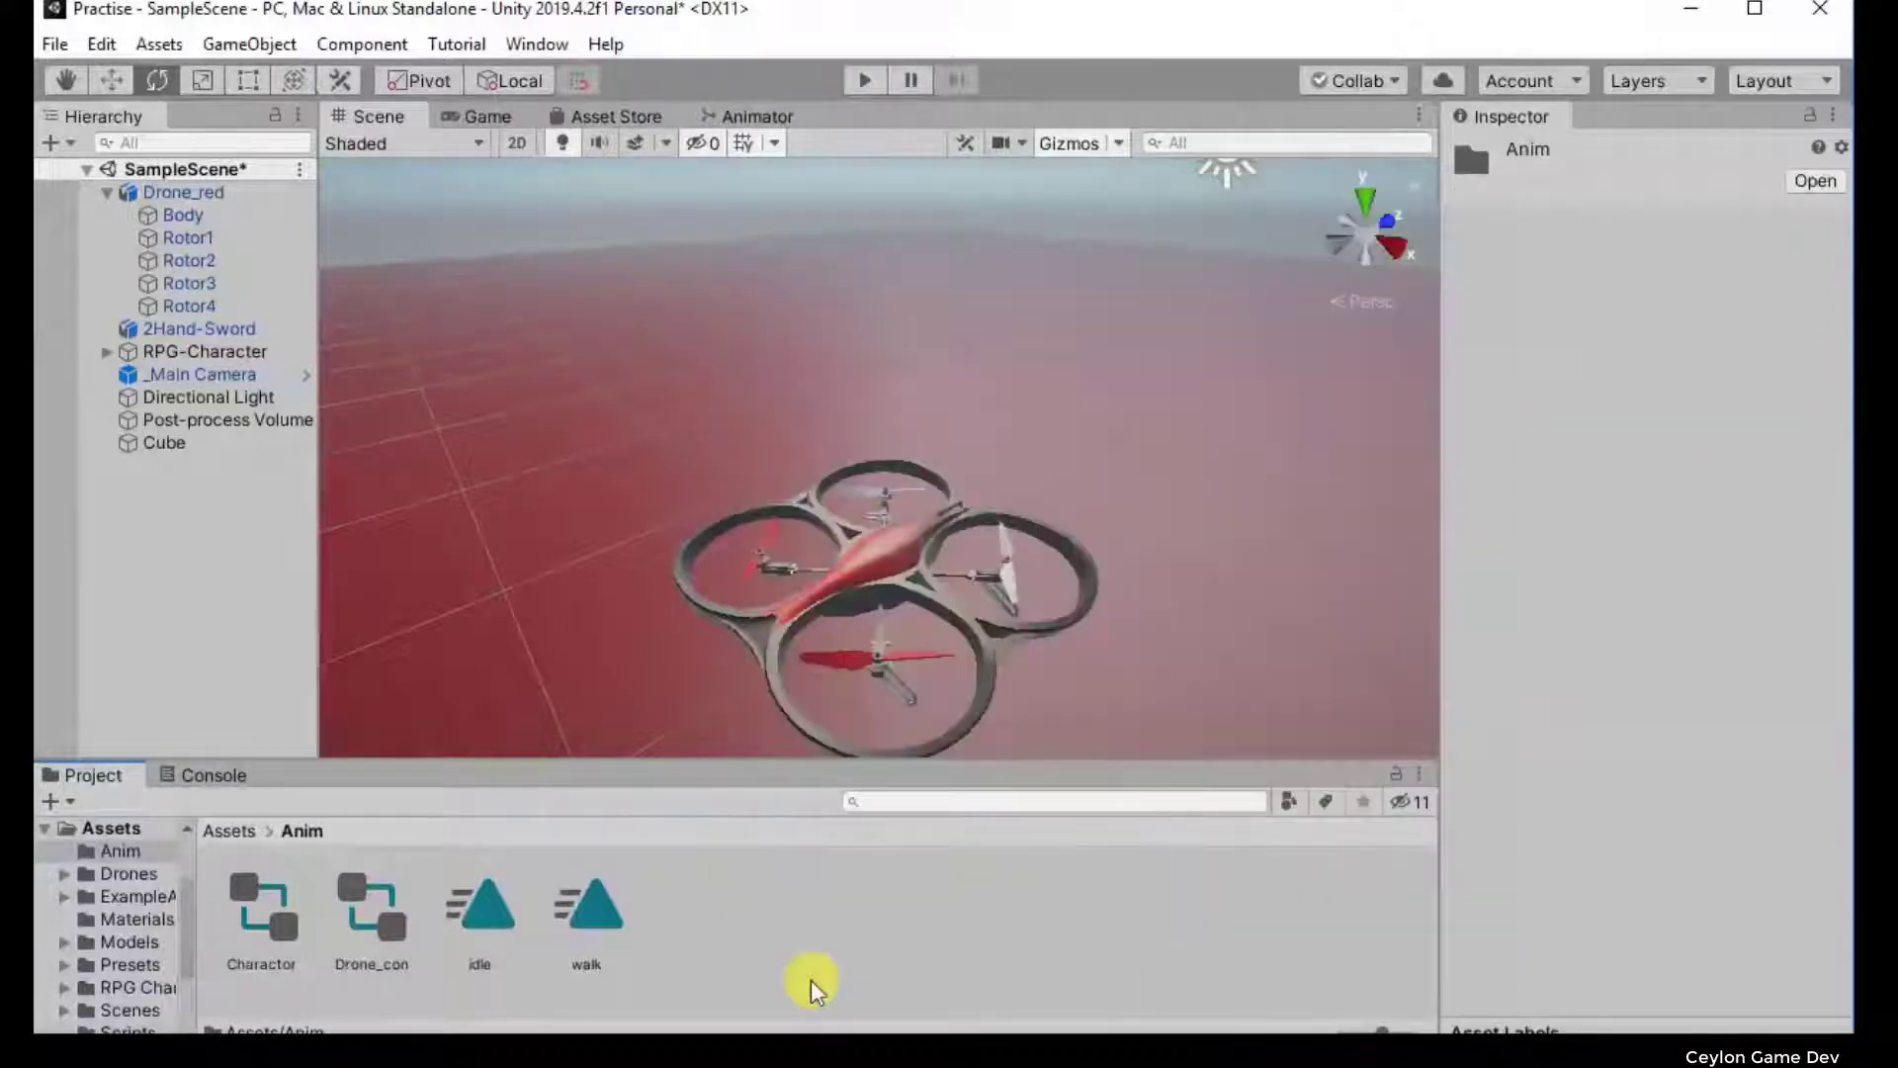
Step: Open the Animation window with Ctrl+6, dock it in the bottom panel, and select Drone_red
key(ctrl+6)
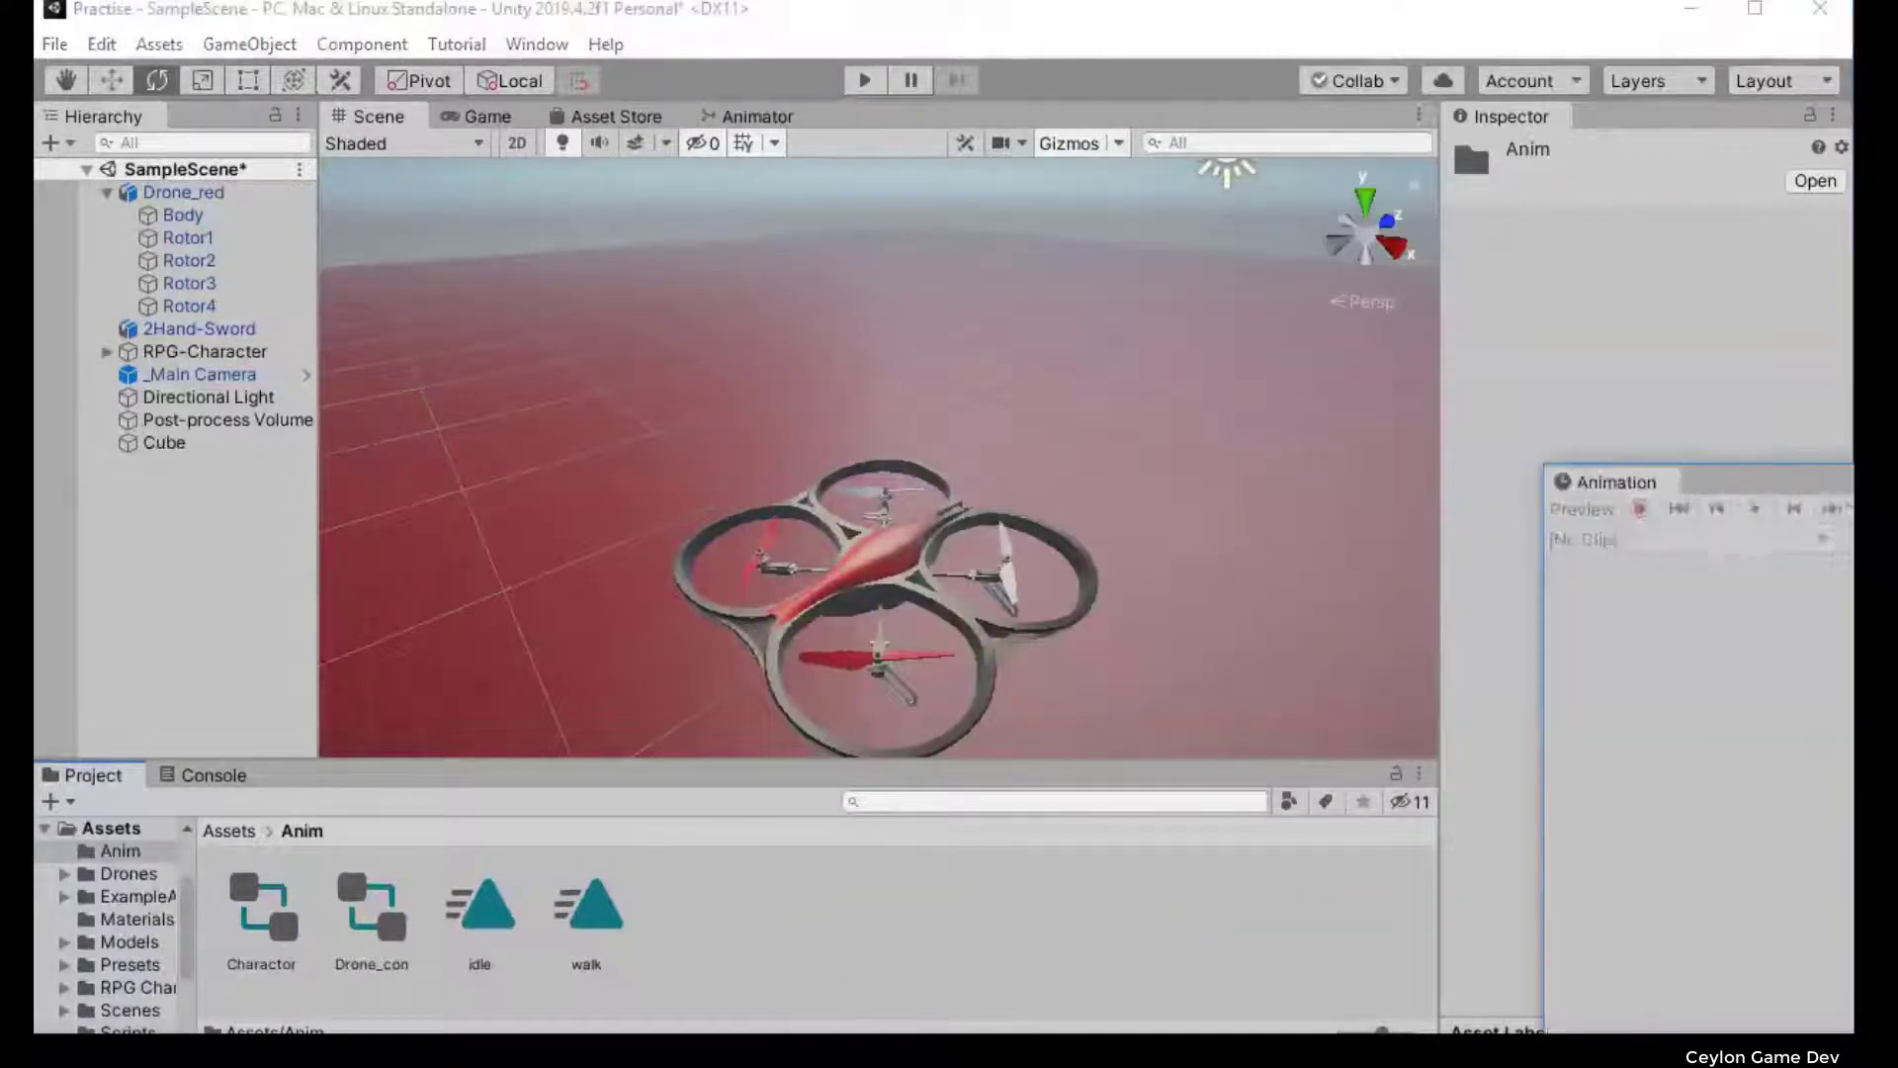
drag(970, 465, 652, 477)
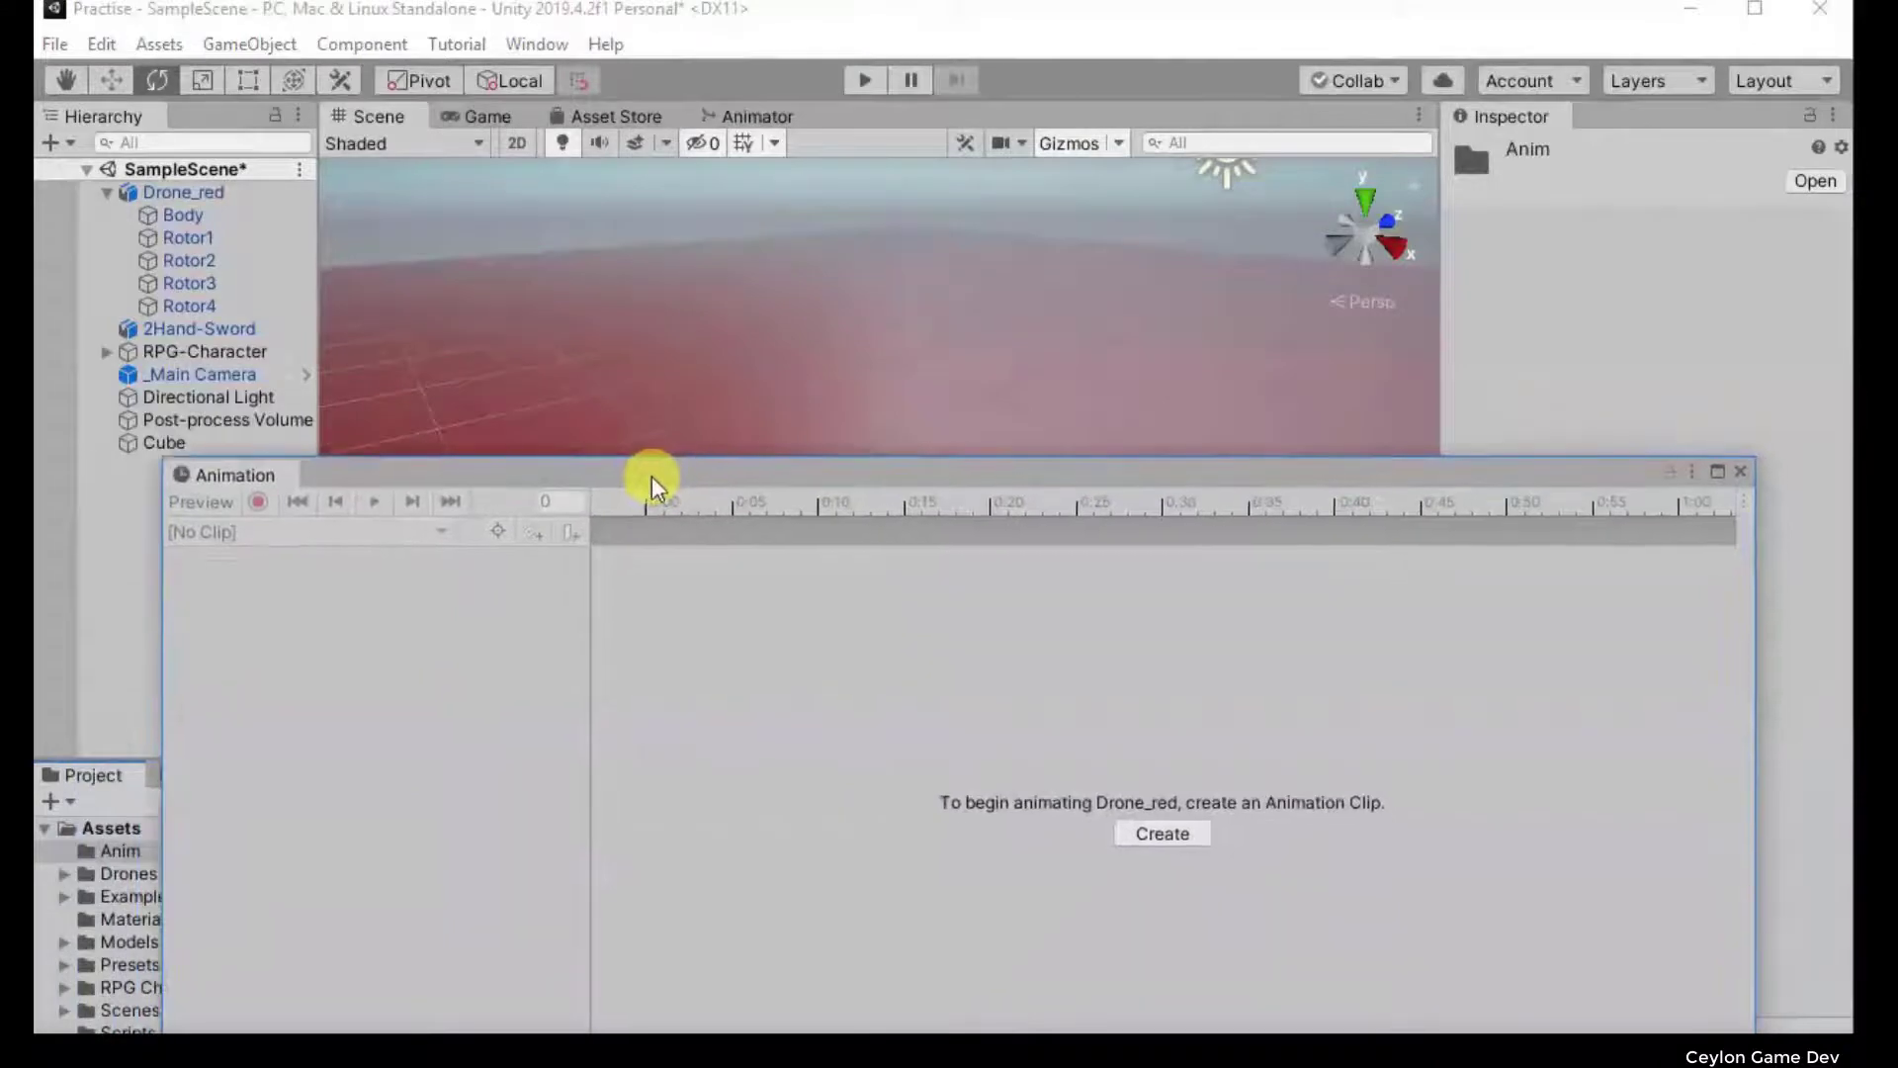
mouse_move(287, 474)
mouse_down()
mouse_move(426, 655)
mouse_move(440, 755)
mouse_move(725, 597)
mouse_up()
drag(692, 488, 1230, 454)
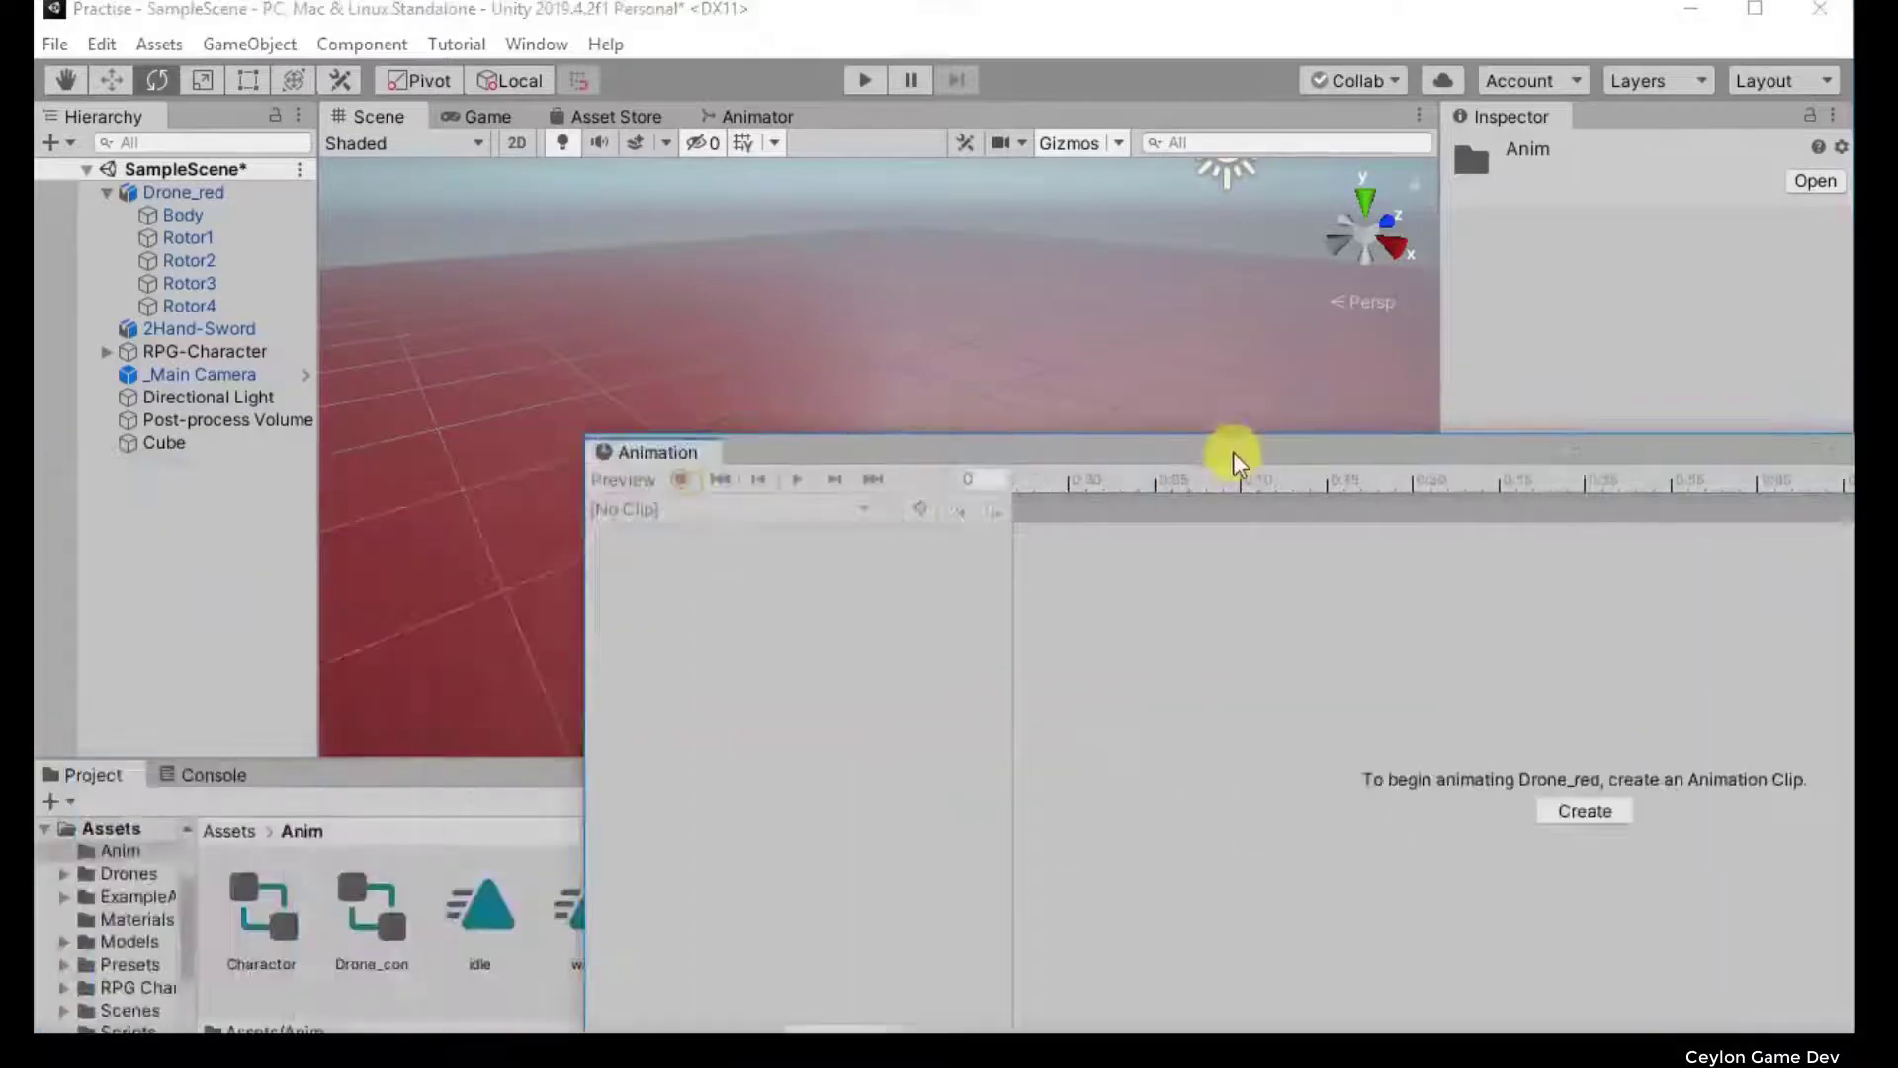
mouse_move(691, 457)
mouse_down()
mouse_move(426, 782)
mouse_move(562, 606)
mouse_up()
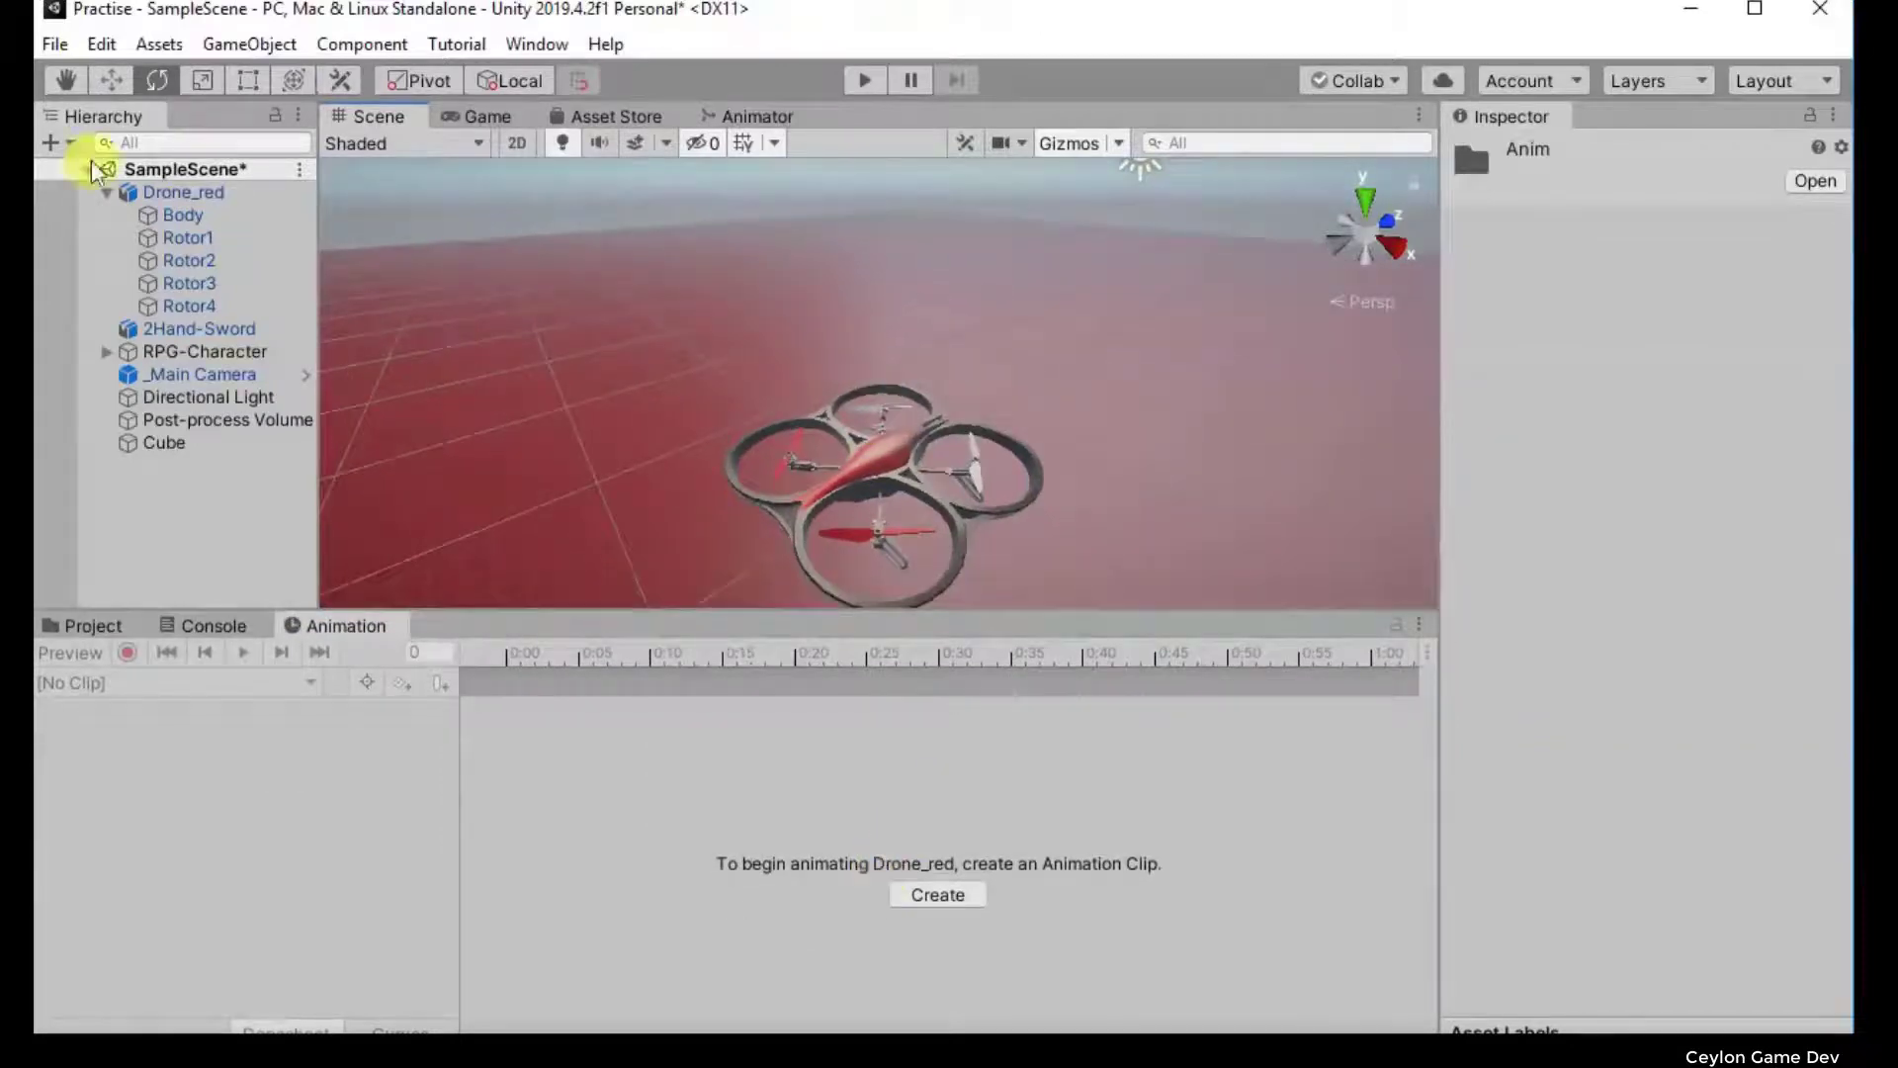
click(160, 195)
key(w)
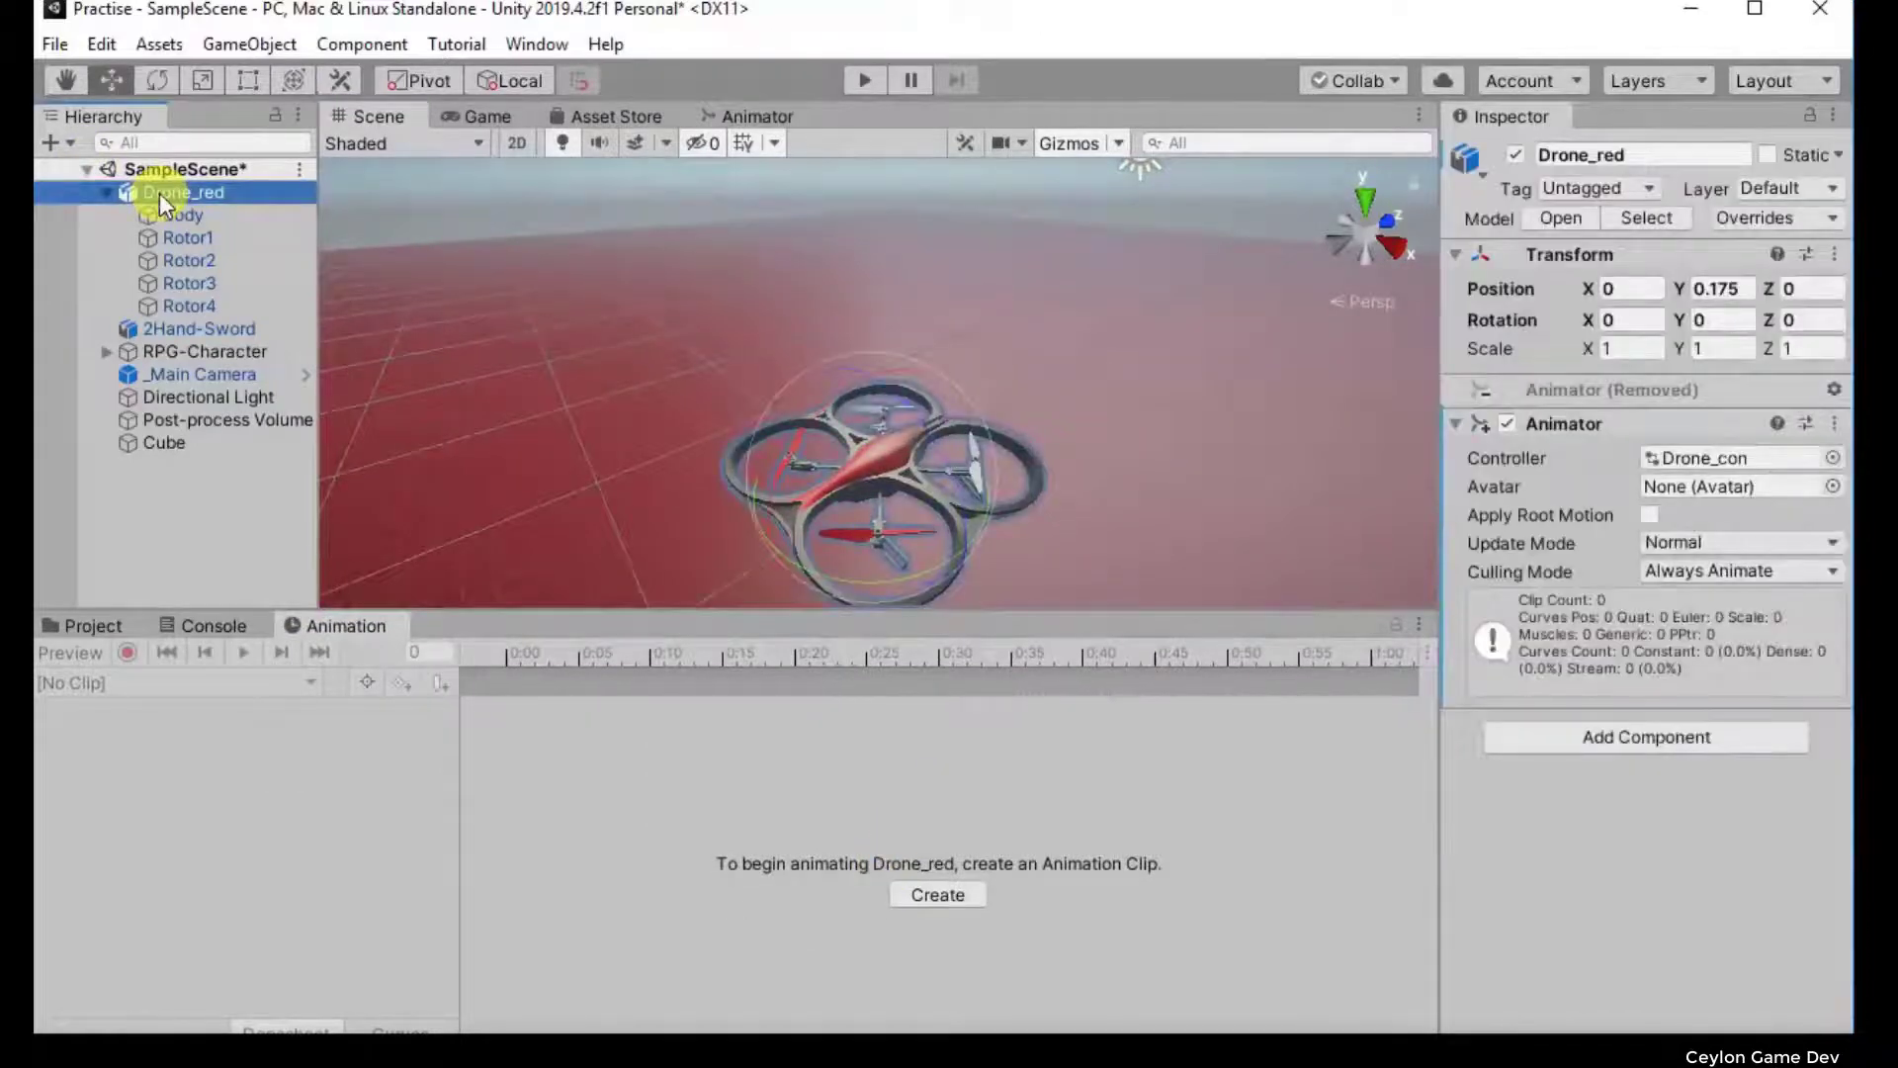
Step: Create a new Drone_red clip in the Anim folder, renaming the file to DroneIdleAnim
click(921, 892)
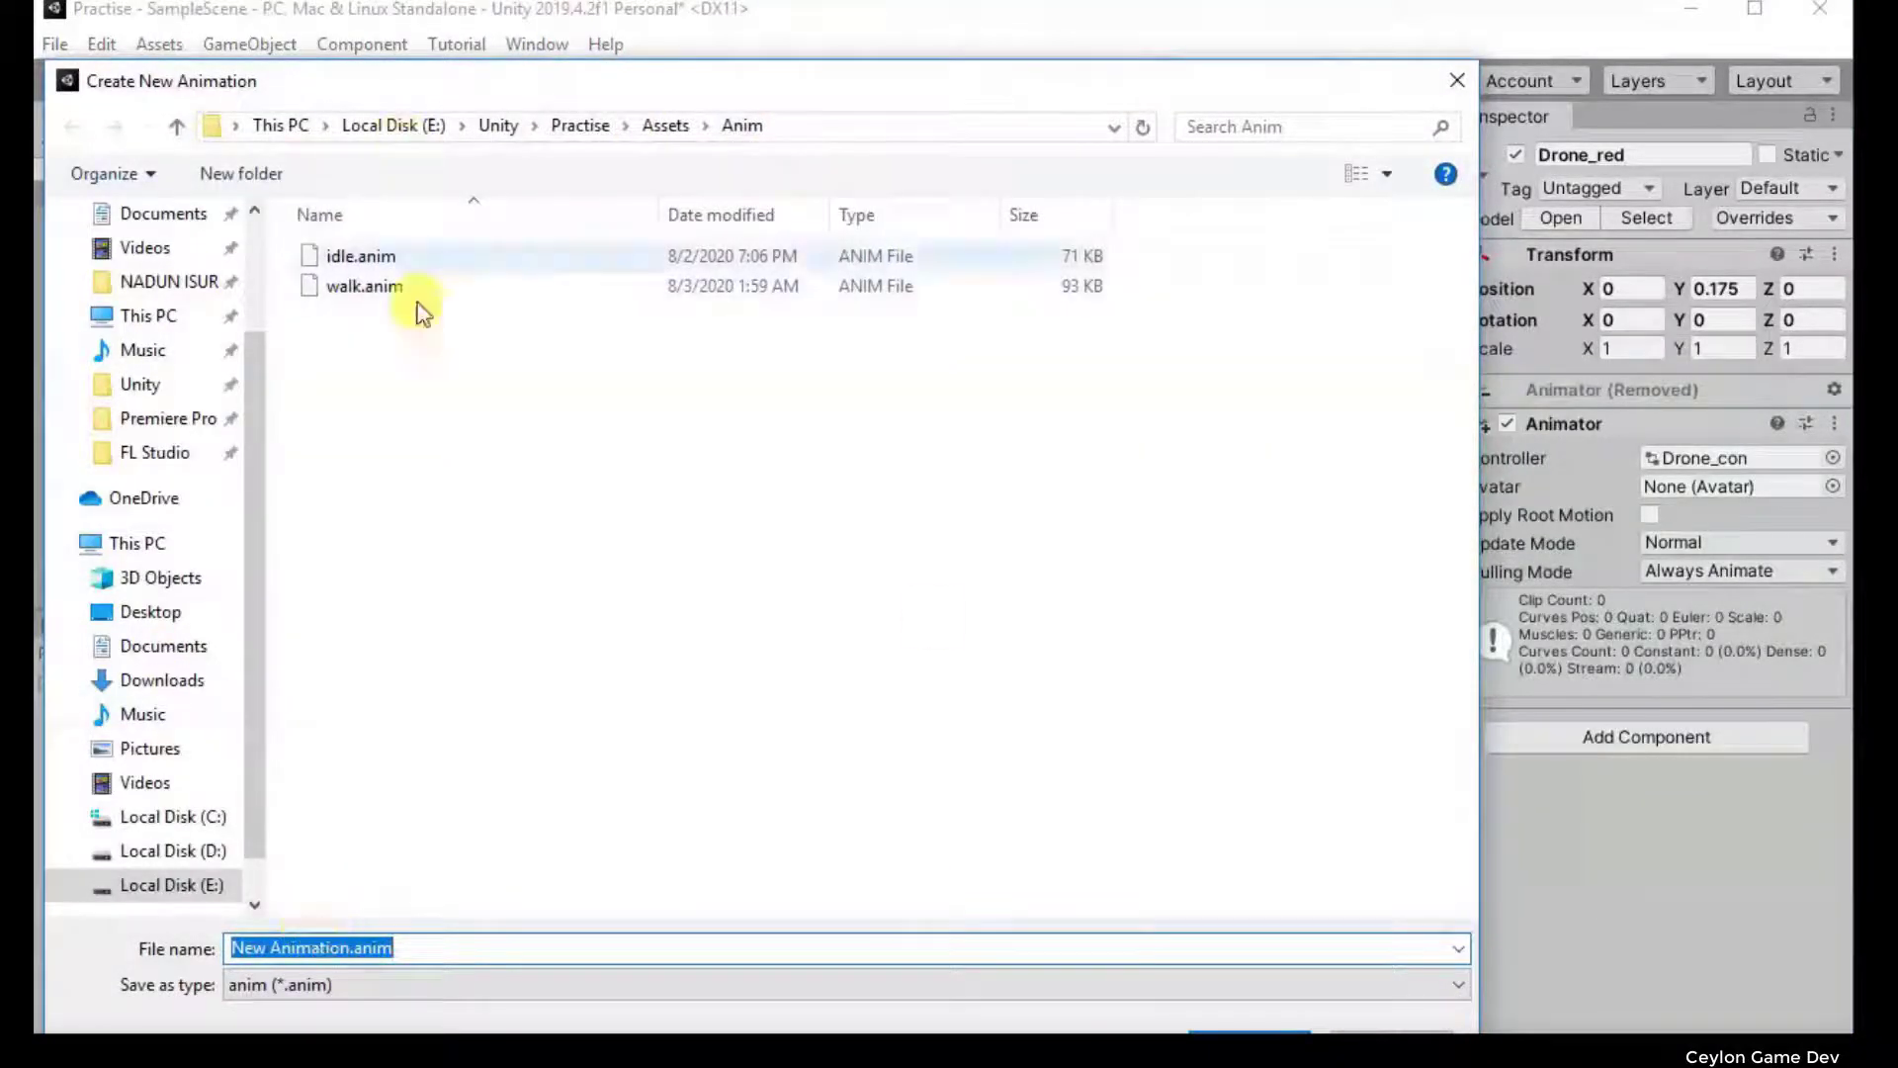
double_click(250, 948)
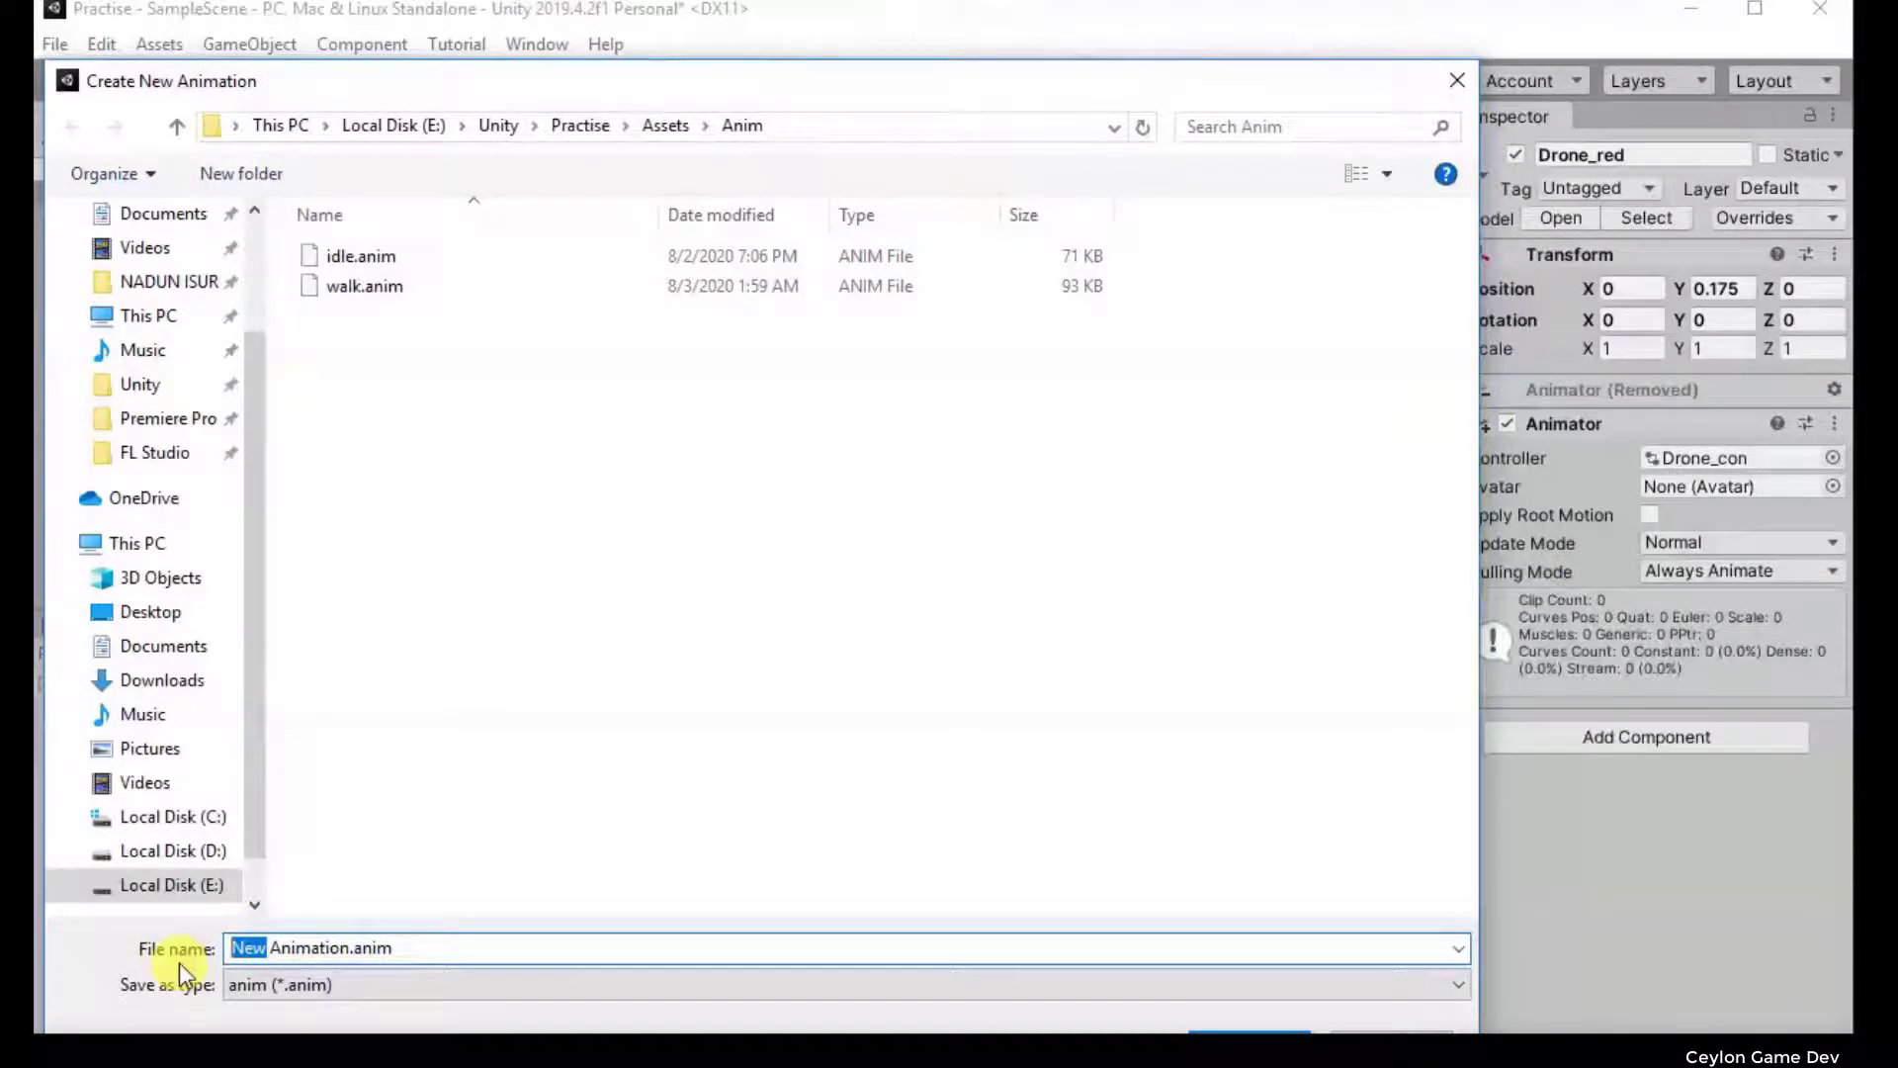
text(Dro)
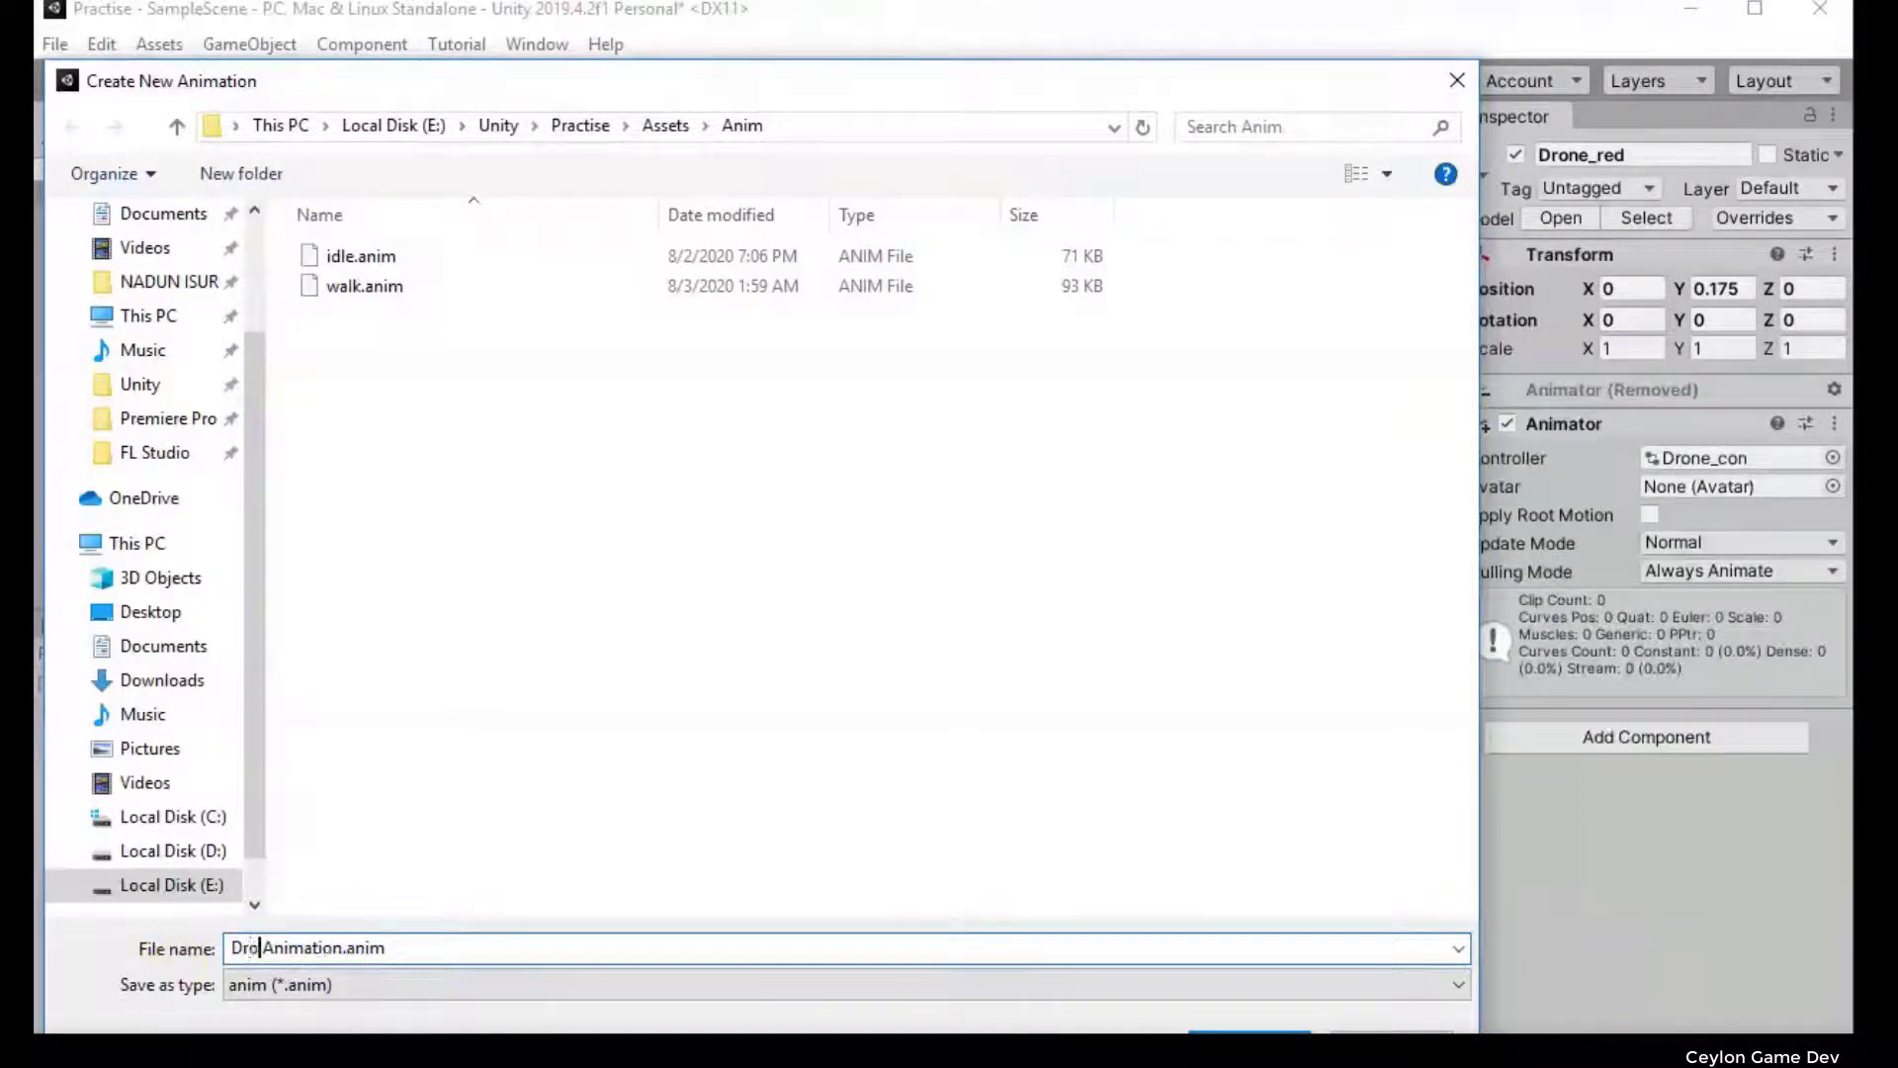
text(neI)
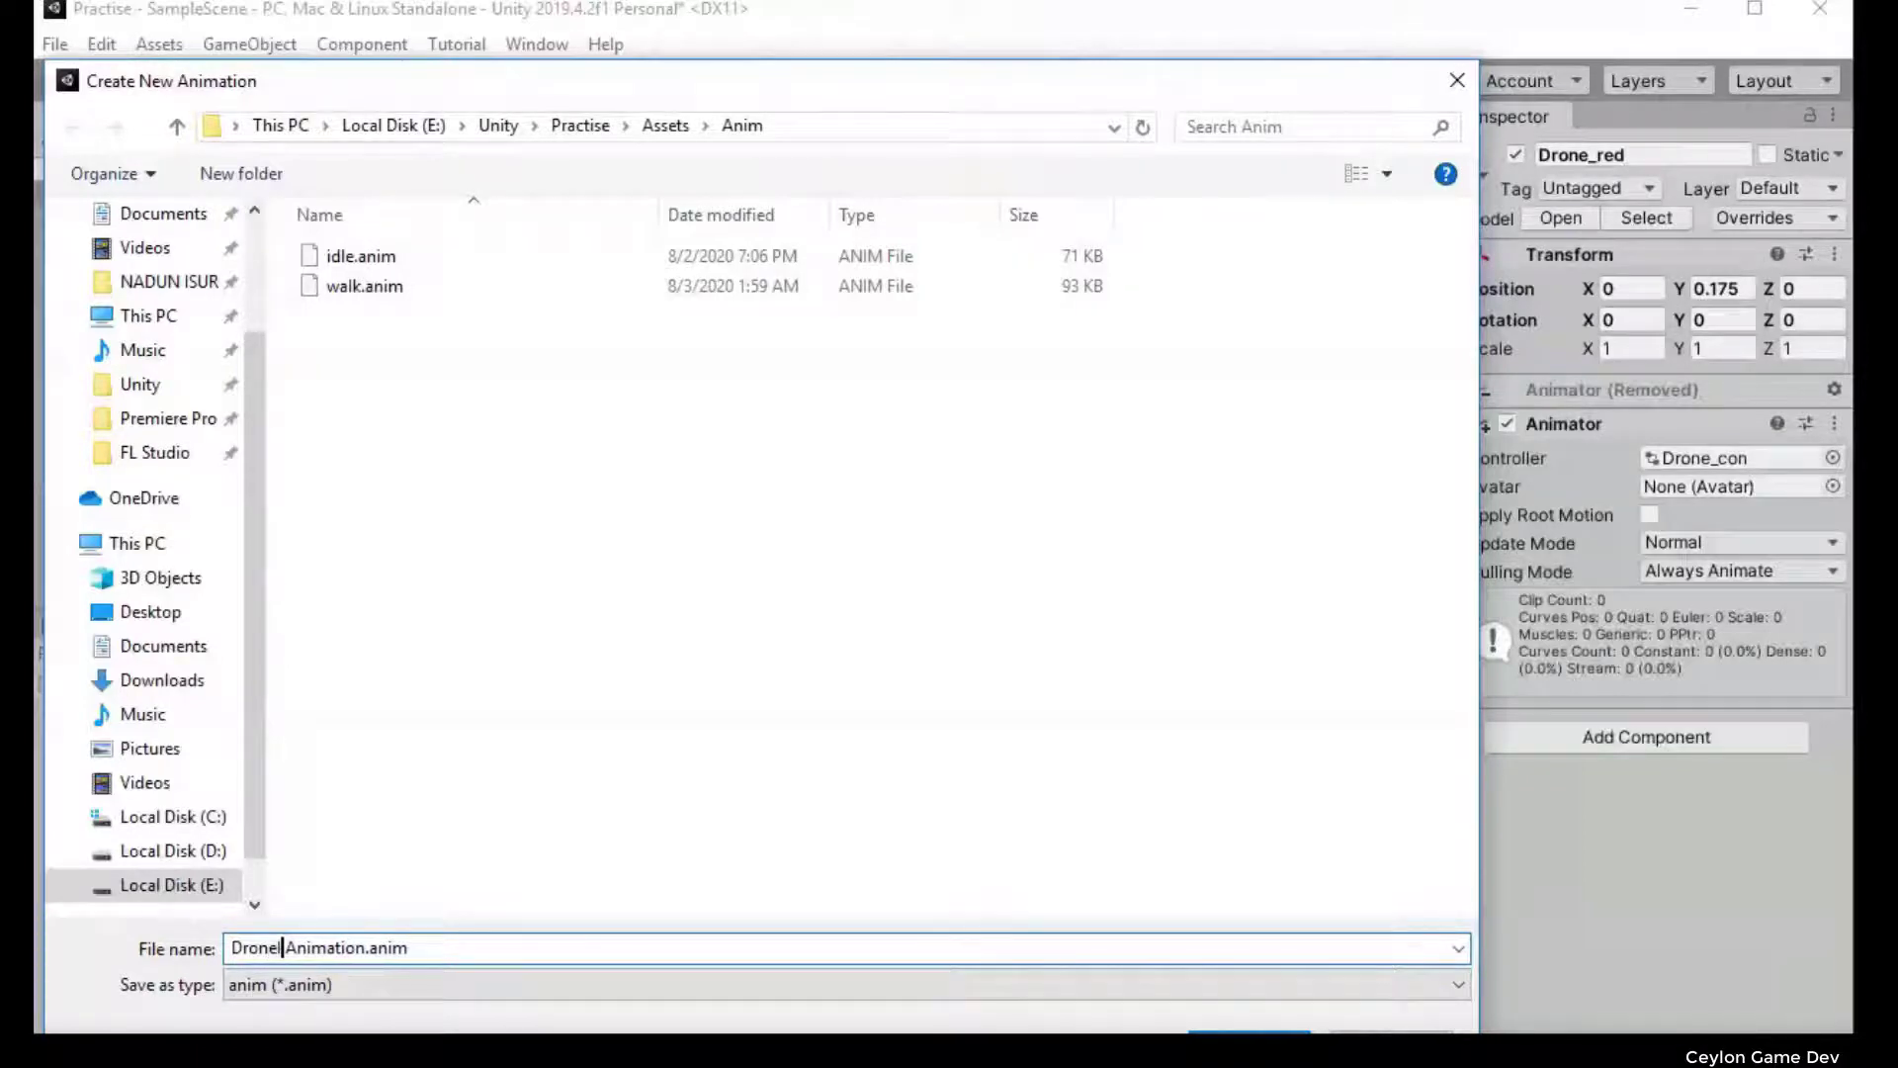
text(dle)
key(BackSpace)
click(384, 947)
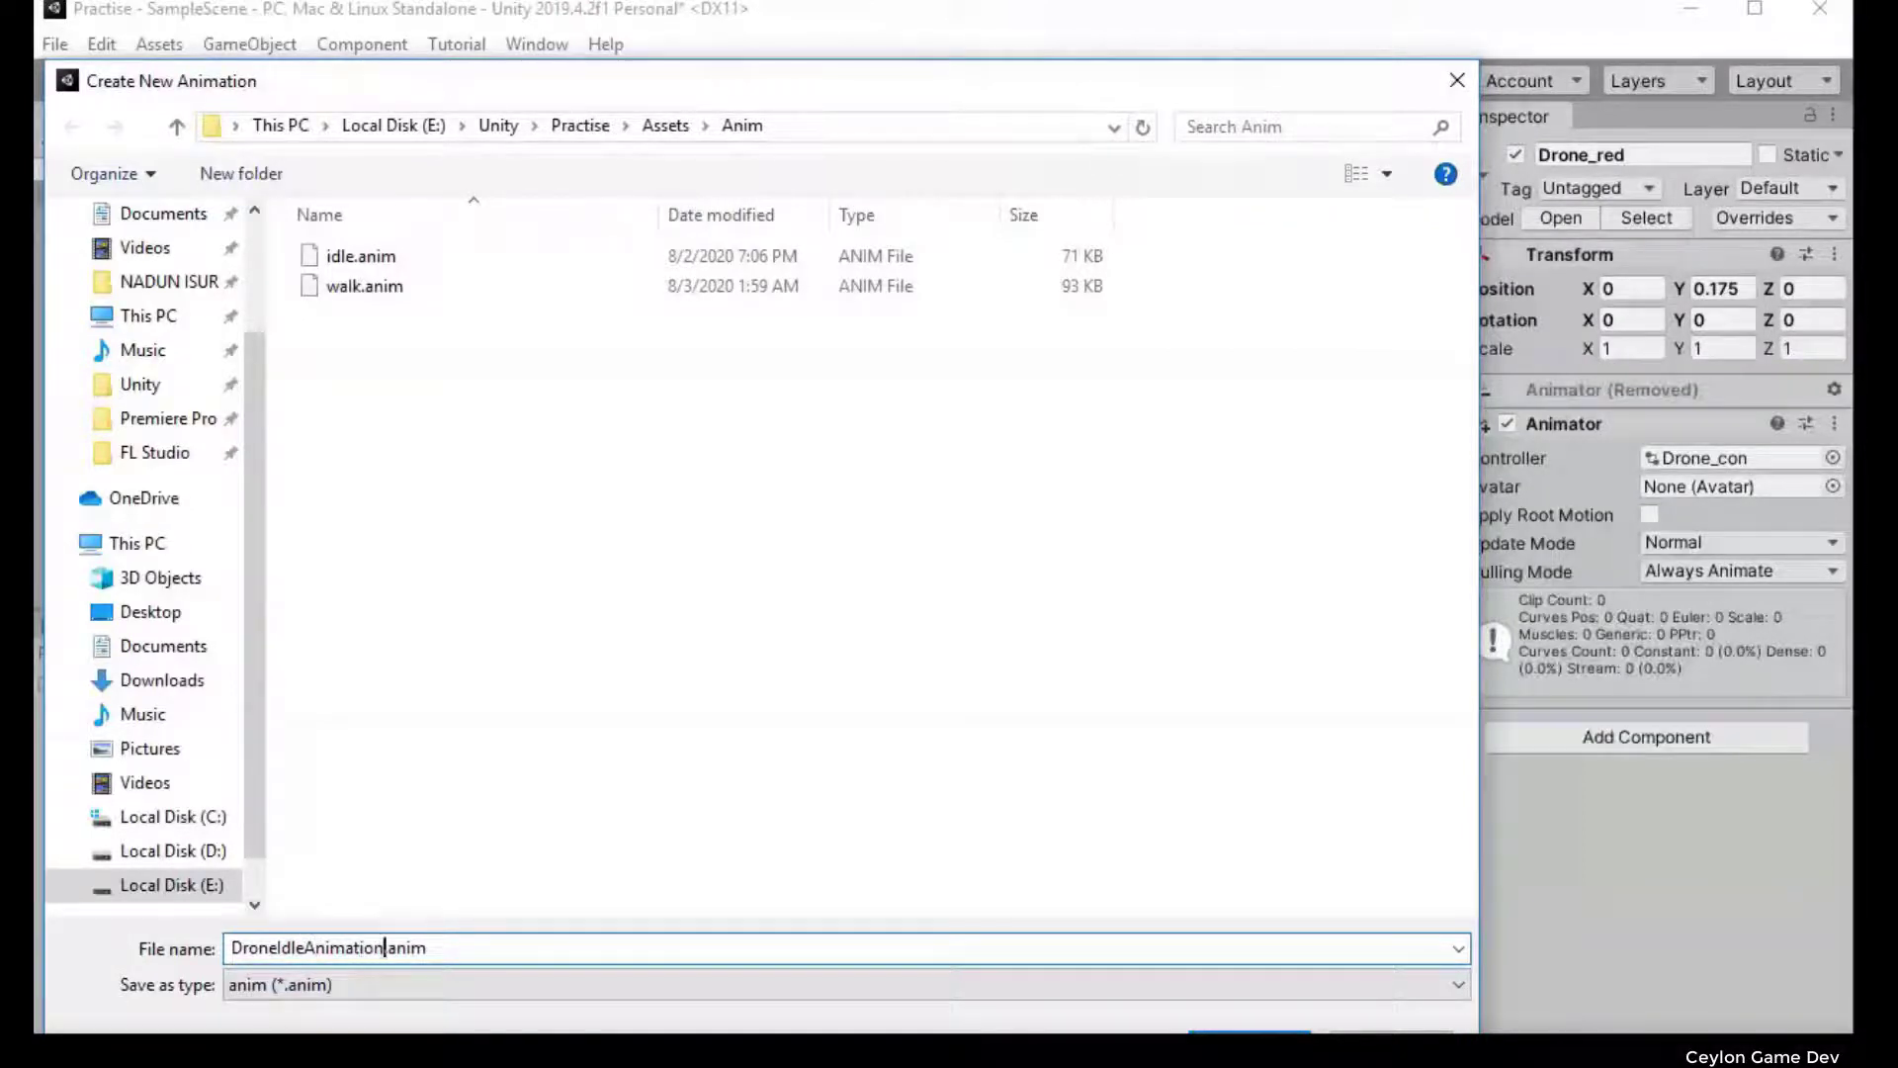
key(BackSpace)
key(BackSpace)
key(BackSpace)
key(BackSpace)
key(BackSpace)
key(BackSpace)
Step: Save the DroneIdleAnim clip, turn on record mode, and select Rotor2 with the rotate tool
key(Return)
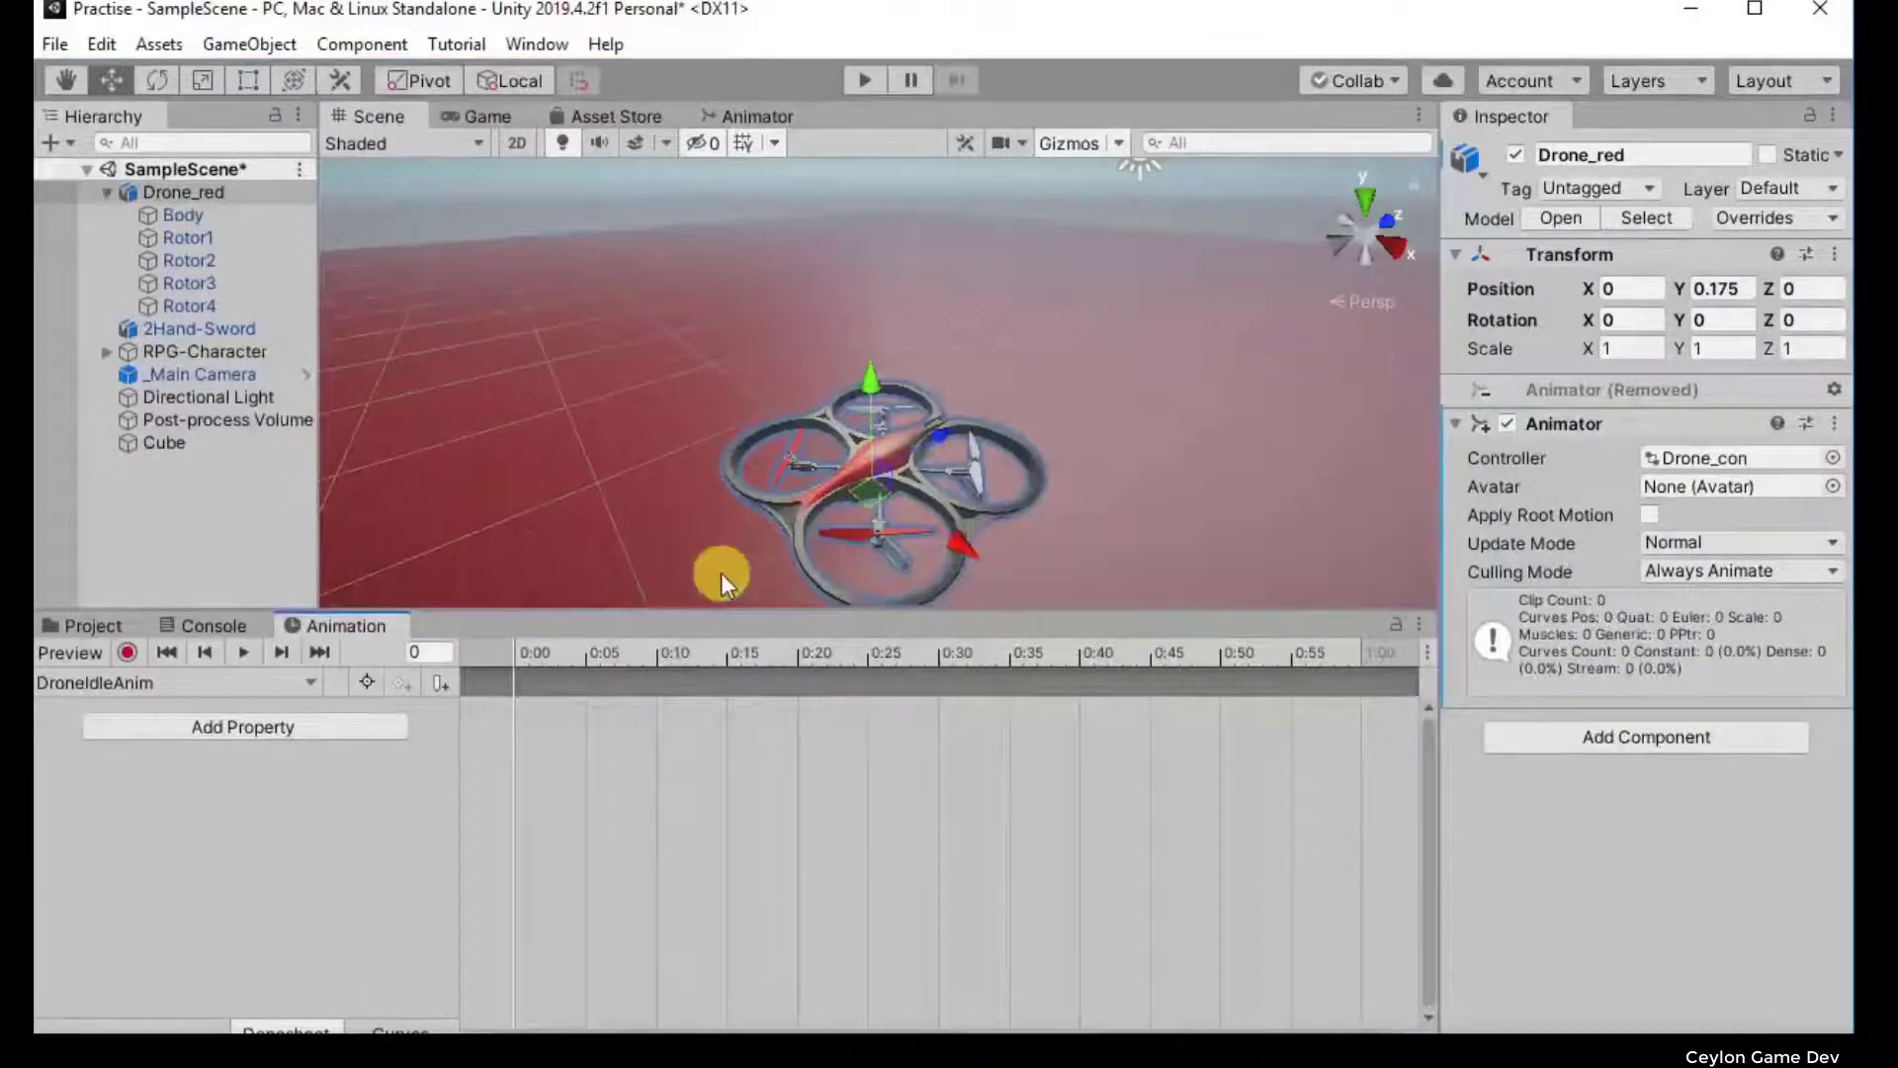
click(712, 180)
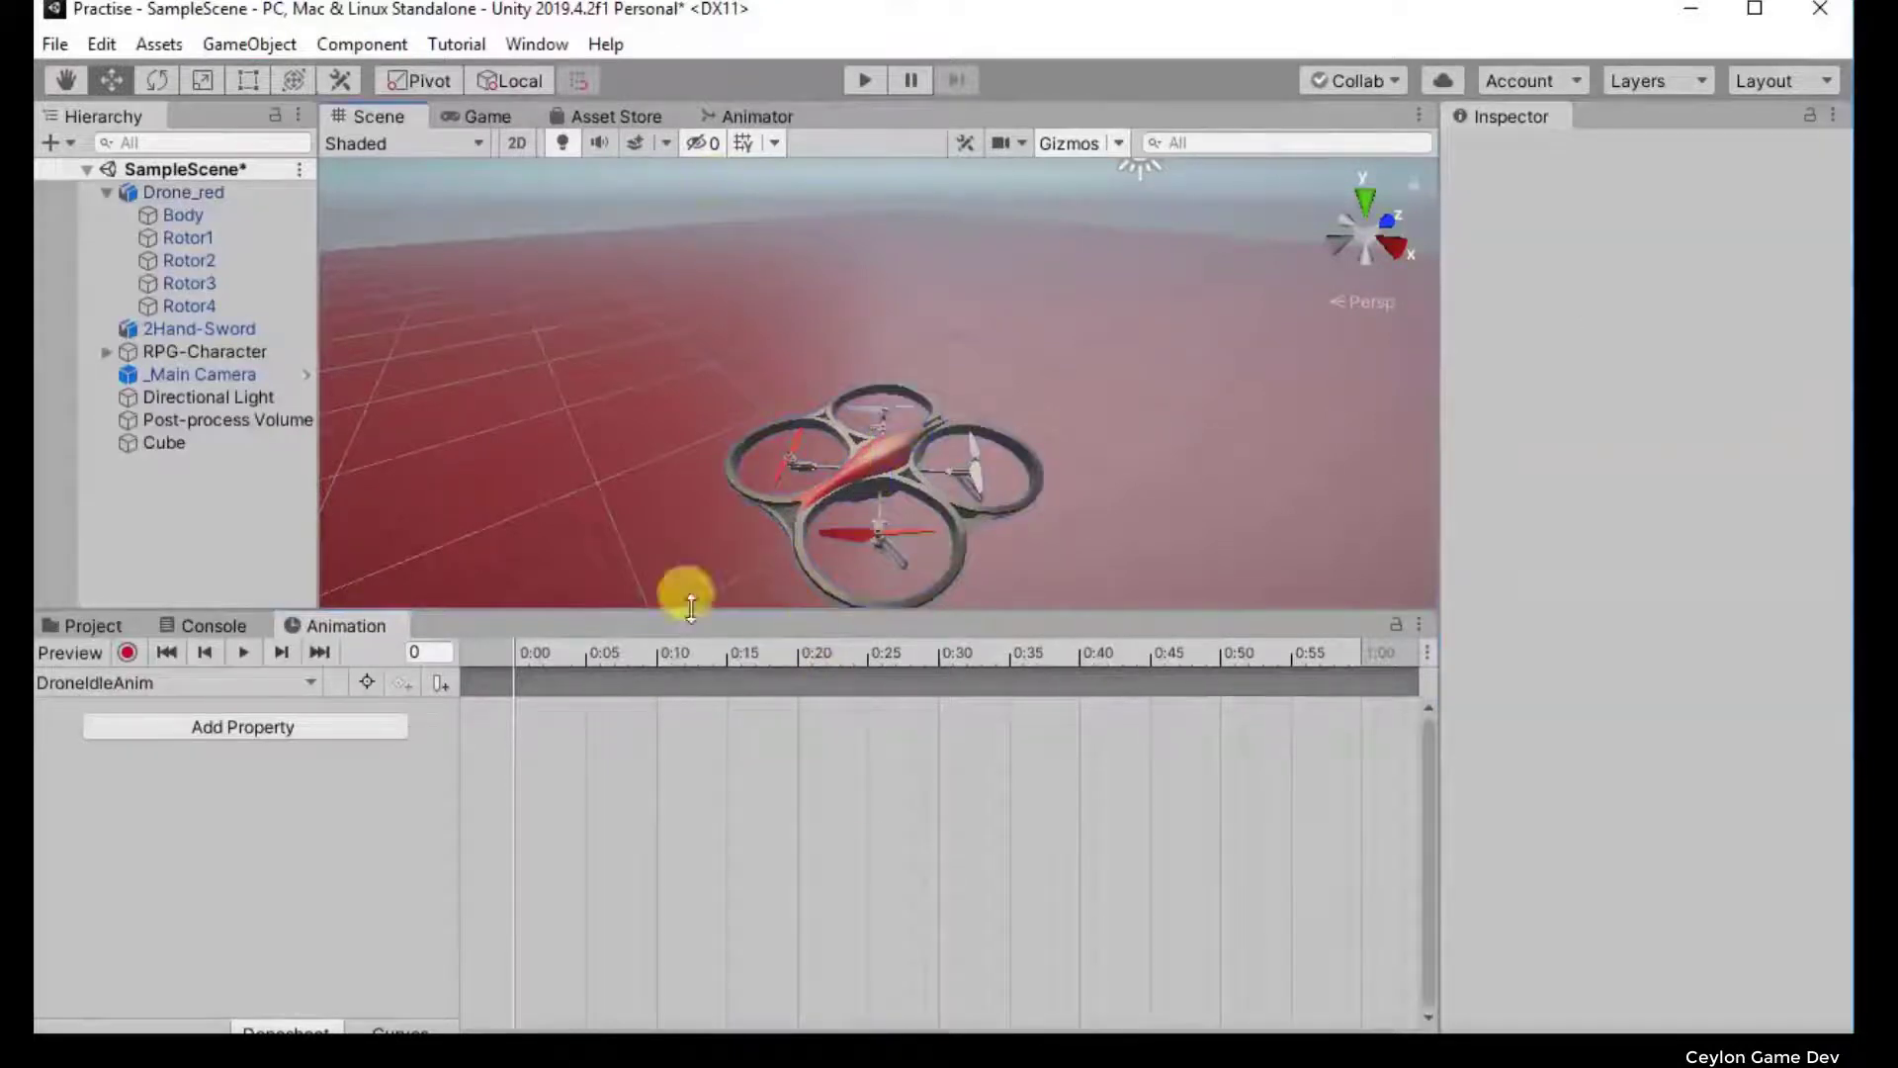
mouse_move(667, 370)
right_down()
mouse_move(837, 456)
mouse_move(743, 381)
right_up()
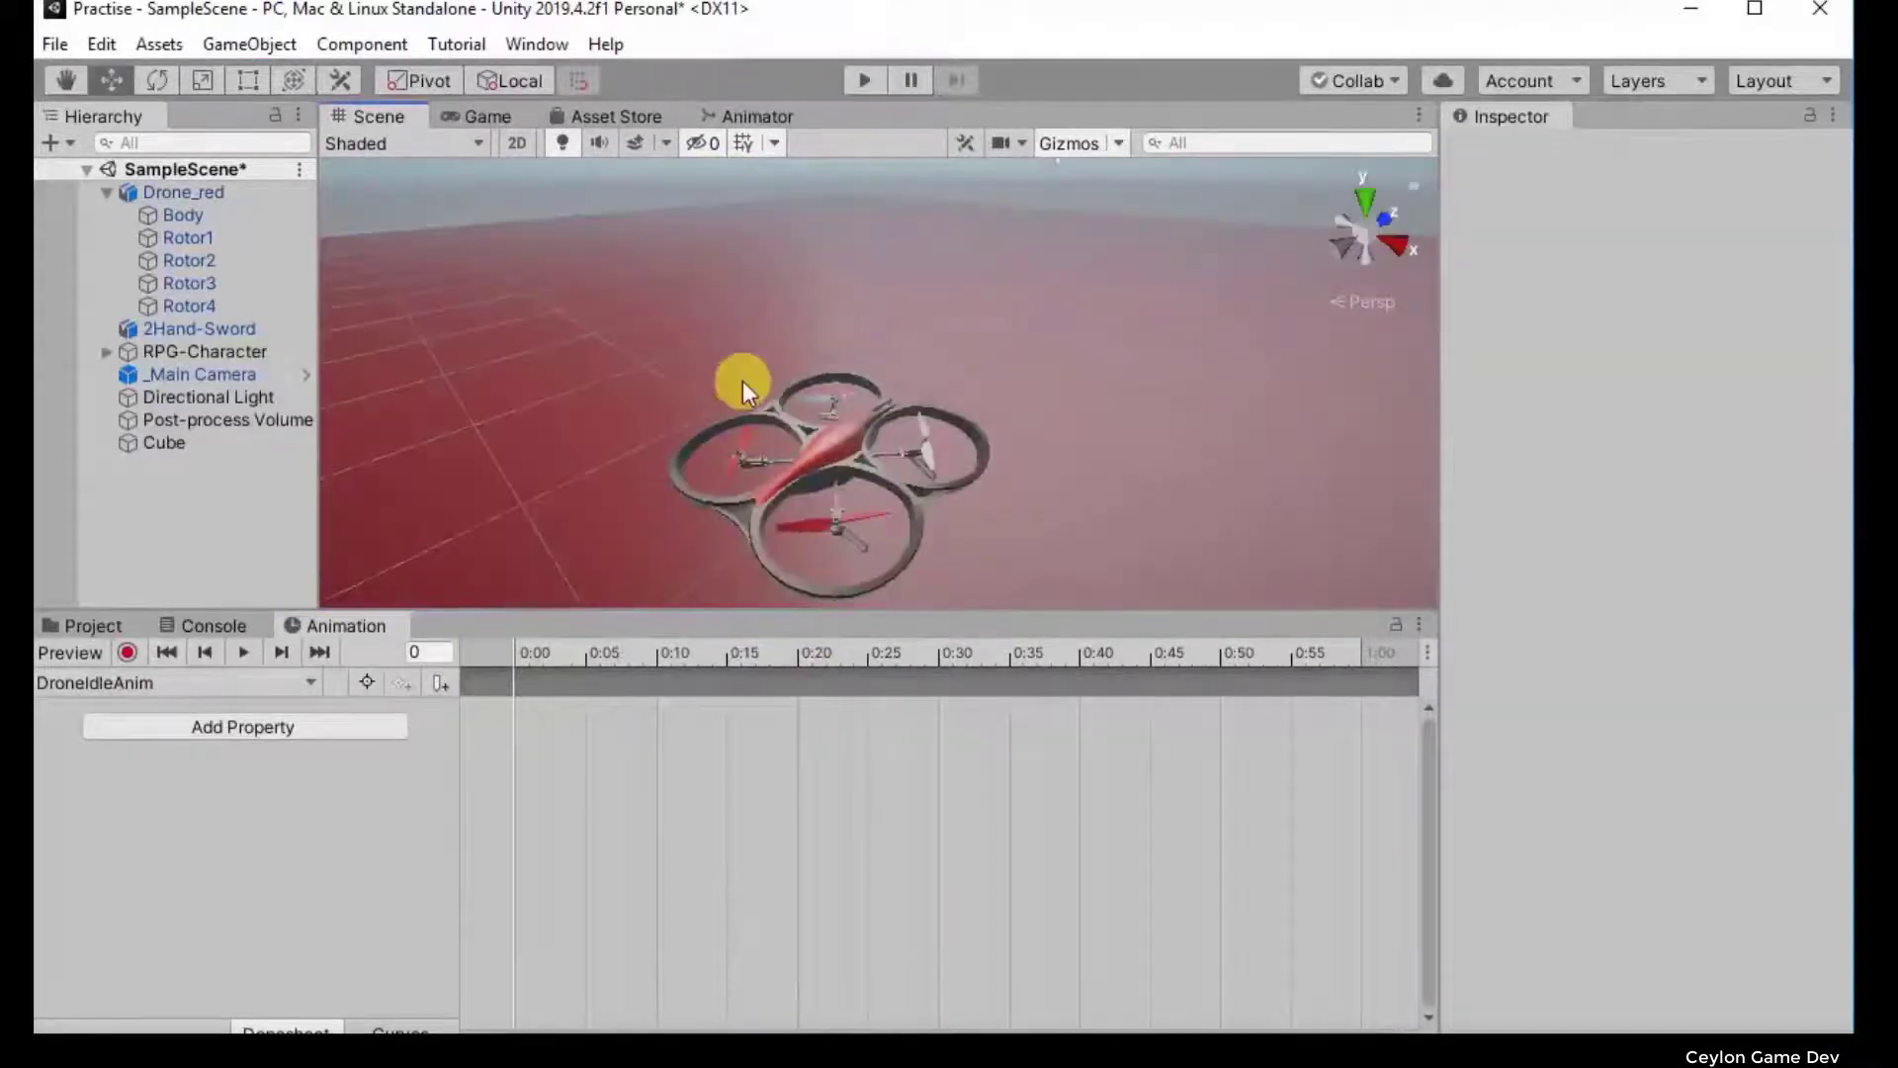
click(138, 652)
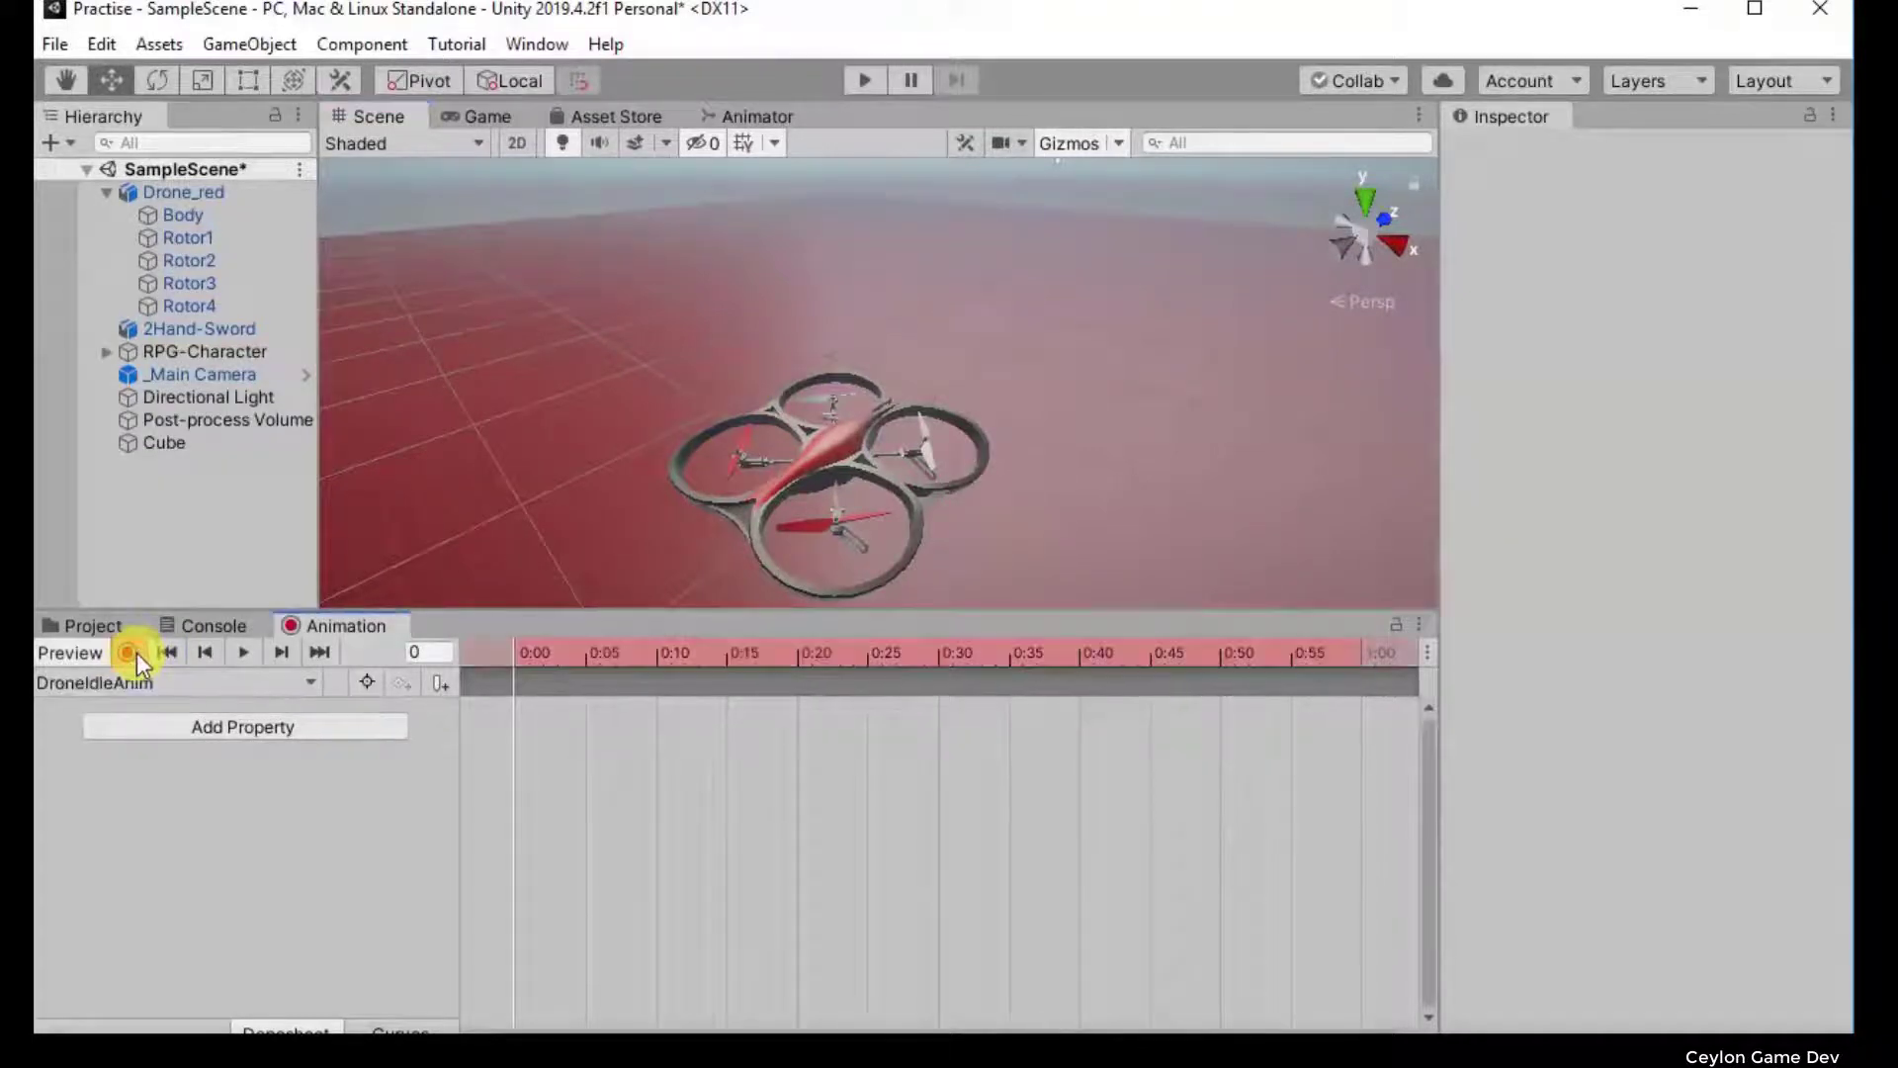
click(789, 527)
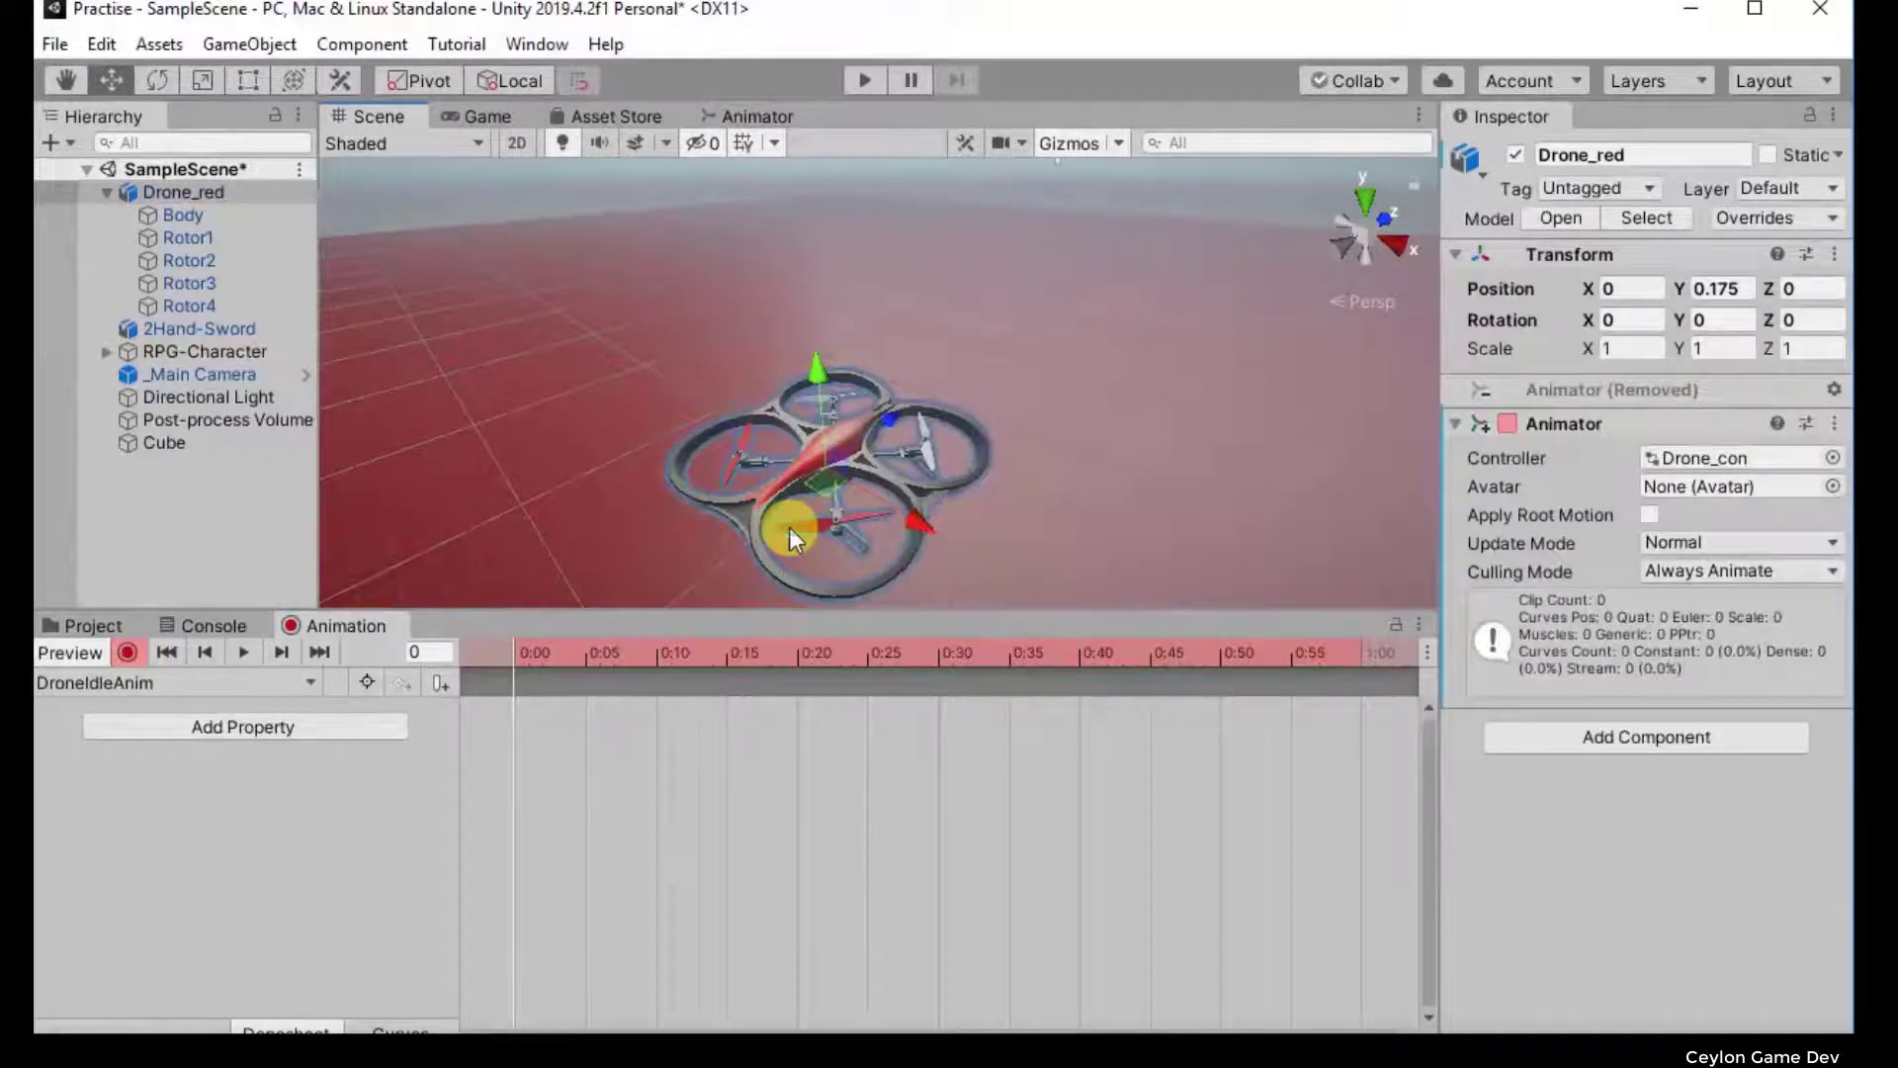
click(789, 526)
key(e)
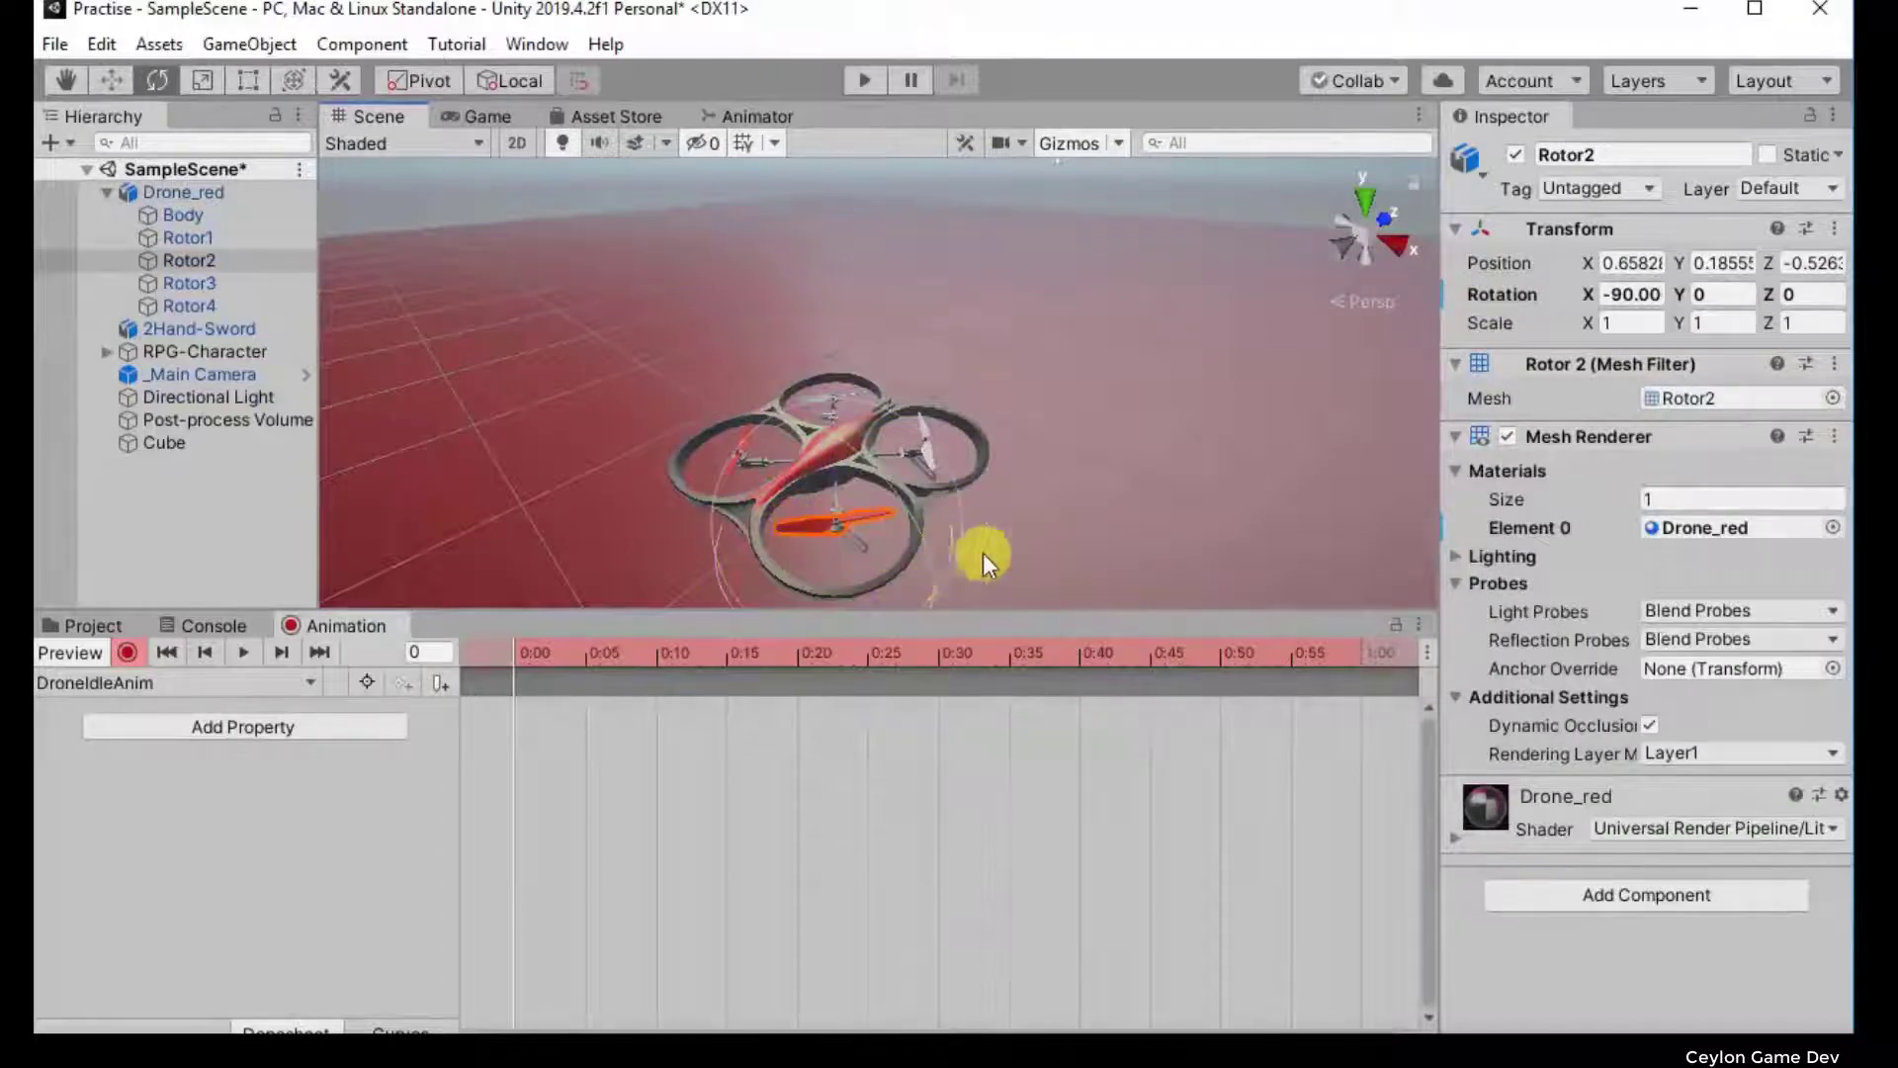
Step: Record a Rotor2 rotation and a drone-body rotation key at frame 20
mouse_move(983, 554)
alt+mouse_down()
mouse_move(528, 590)
mouse_move(724, 462)
alt+mouse_up()
drag(918, 471, 542, 488)
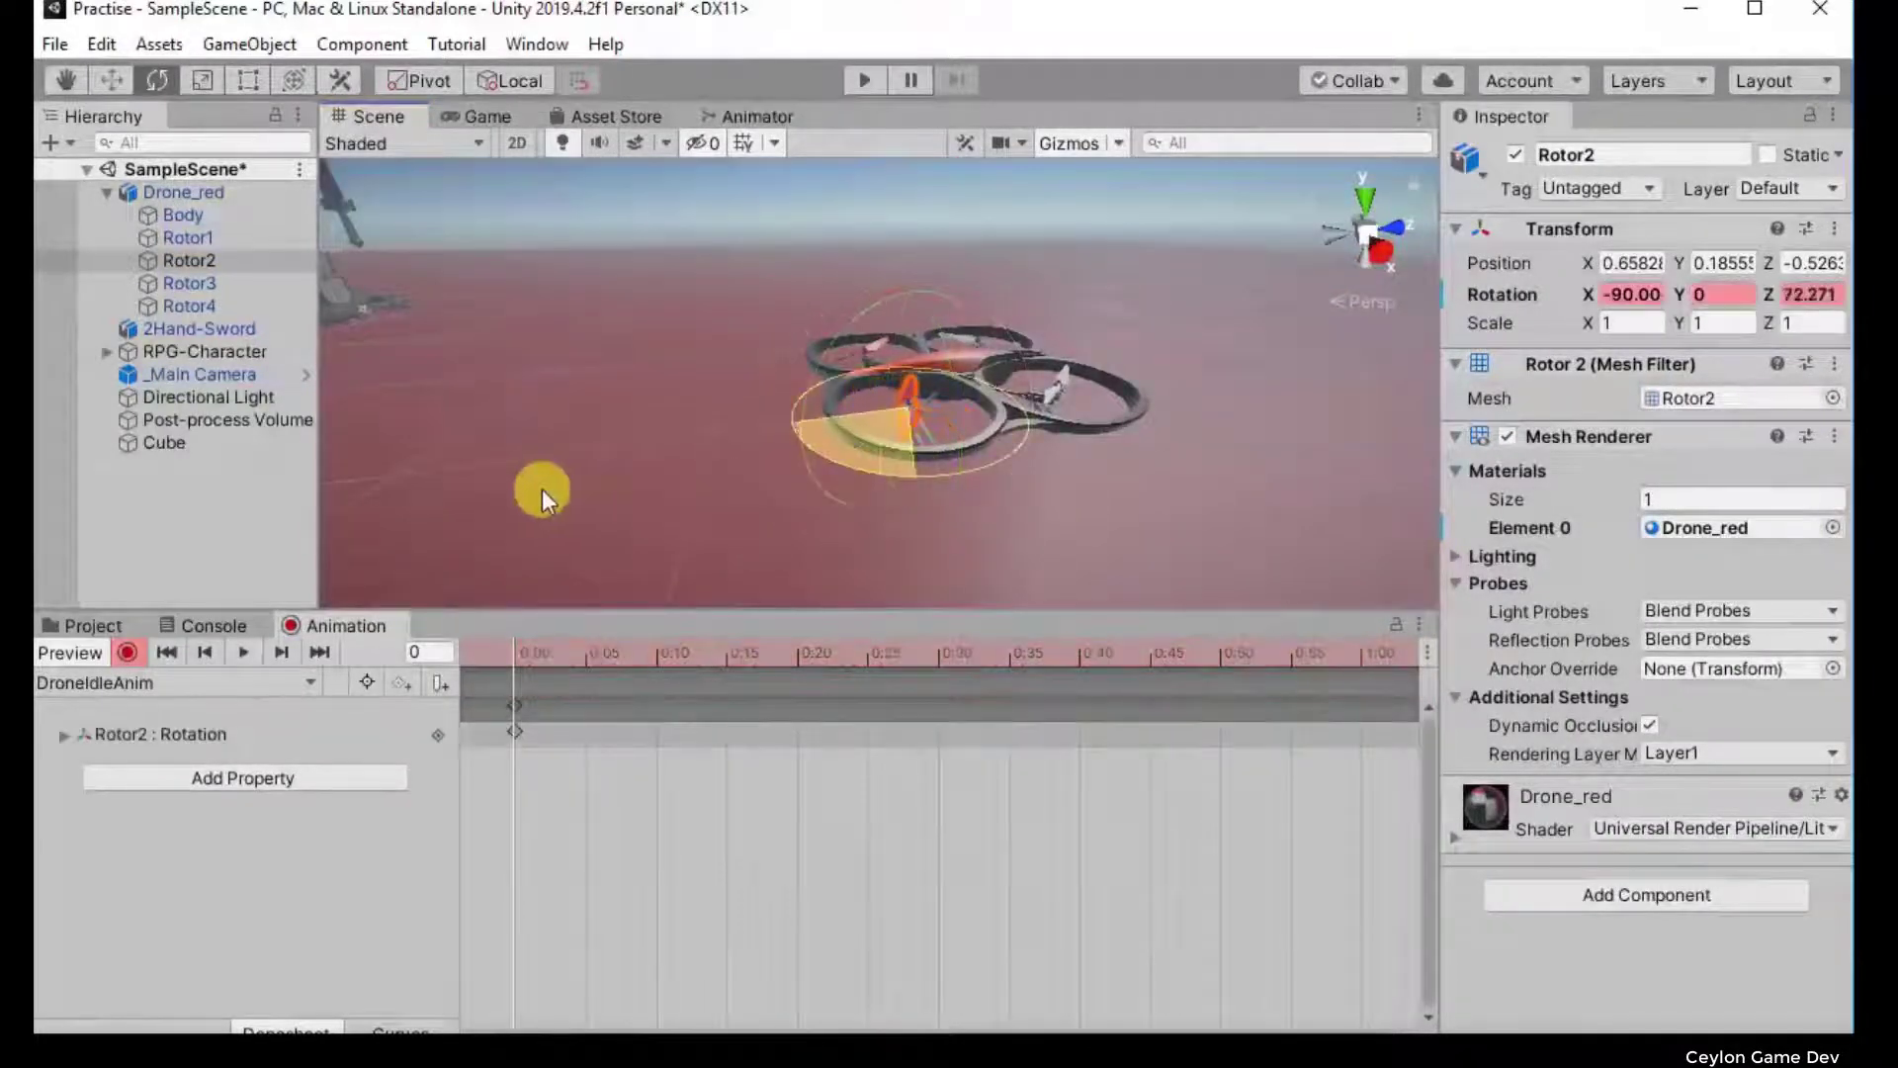
click(800, 706)
click(802, 660)
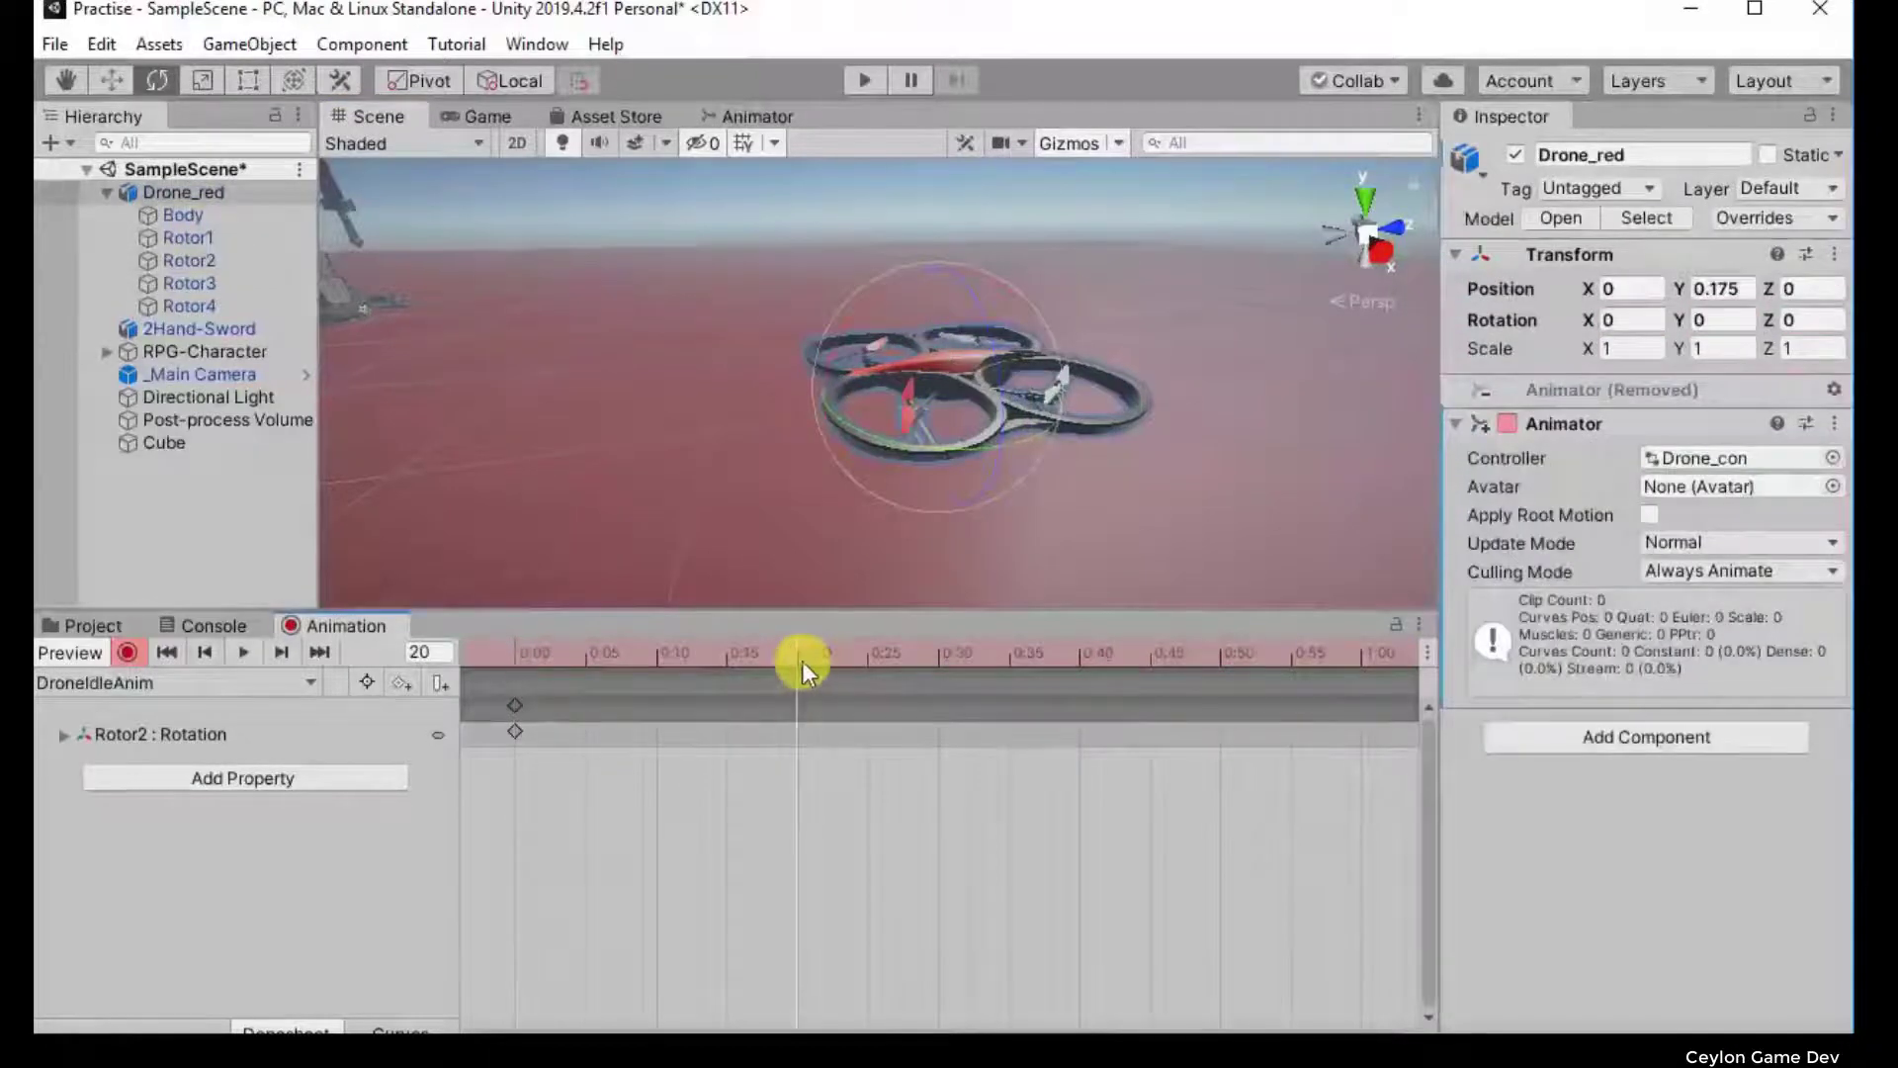
drag(972, 453, 595, 463)
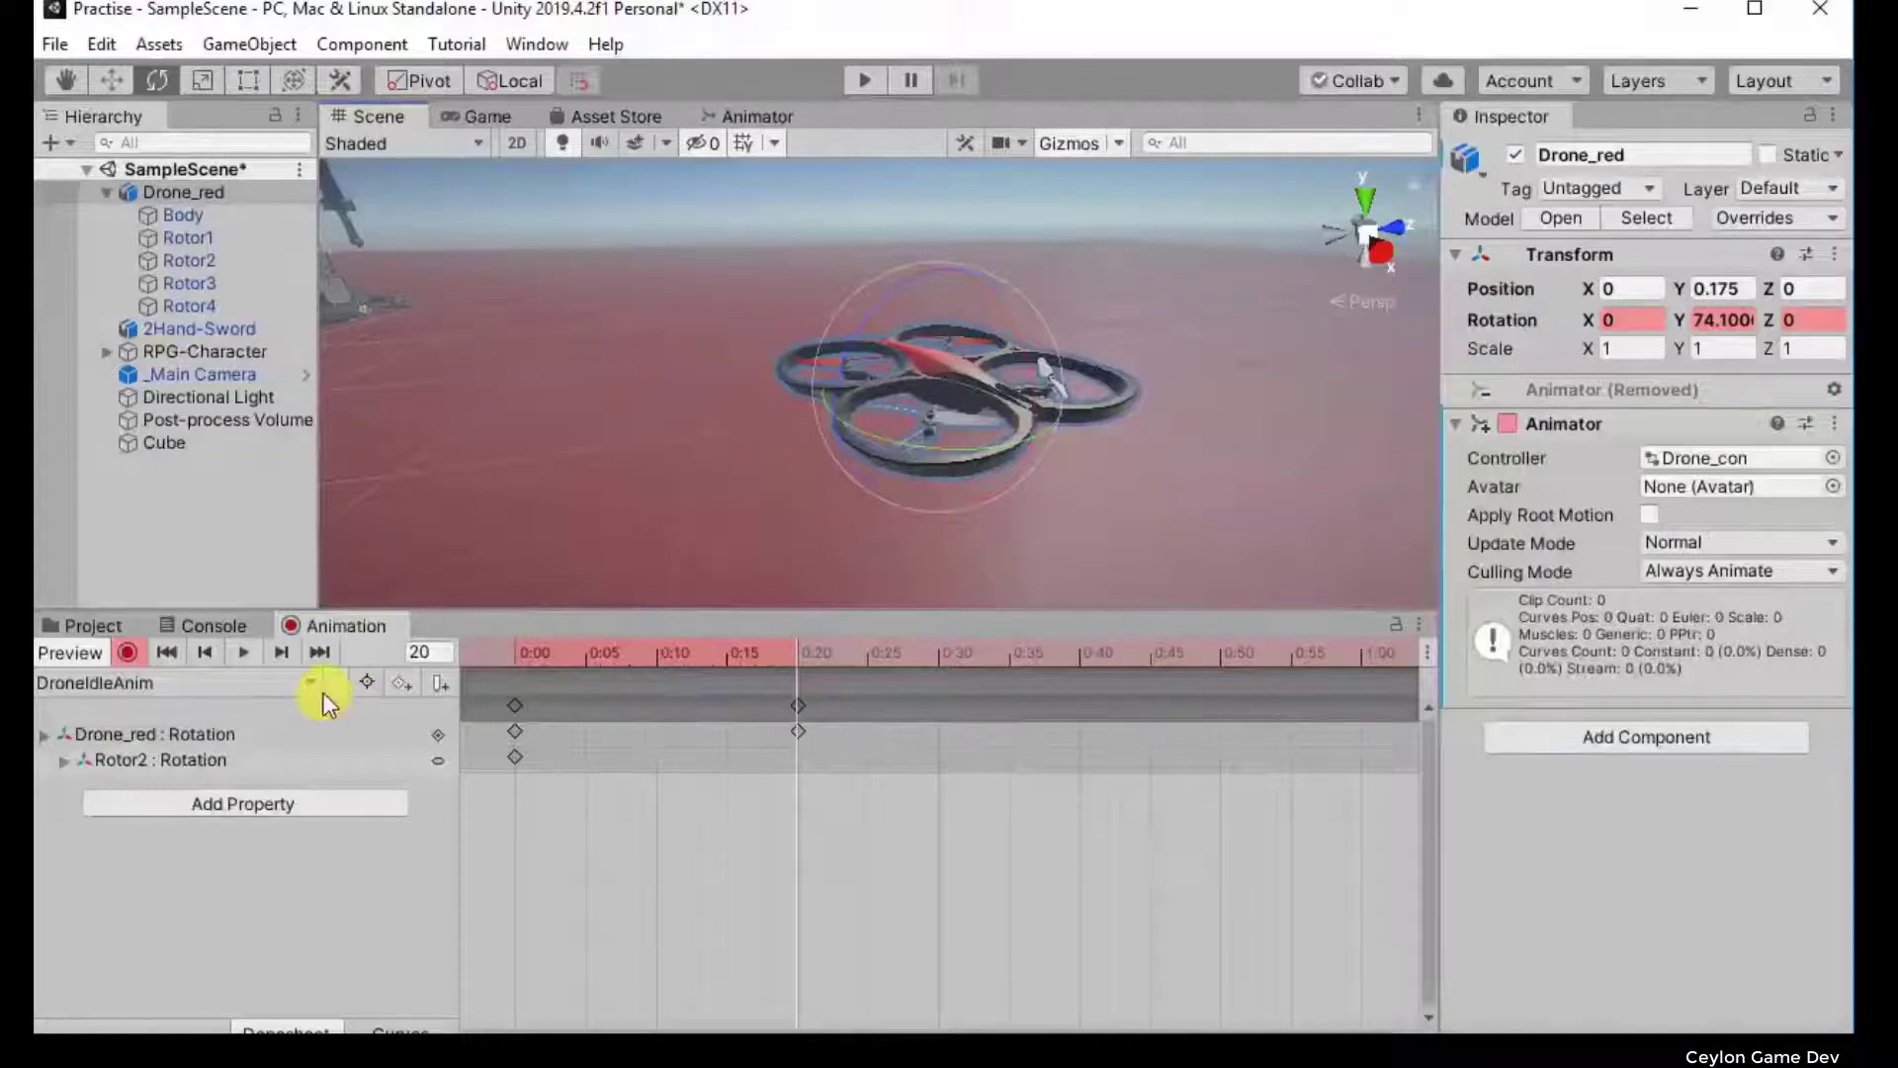
Step: Preview playback, turn recording off, and select the 0:20 keyframe along with Rotor2
click(249, 651)
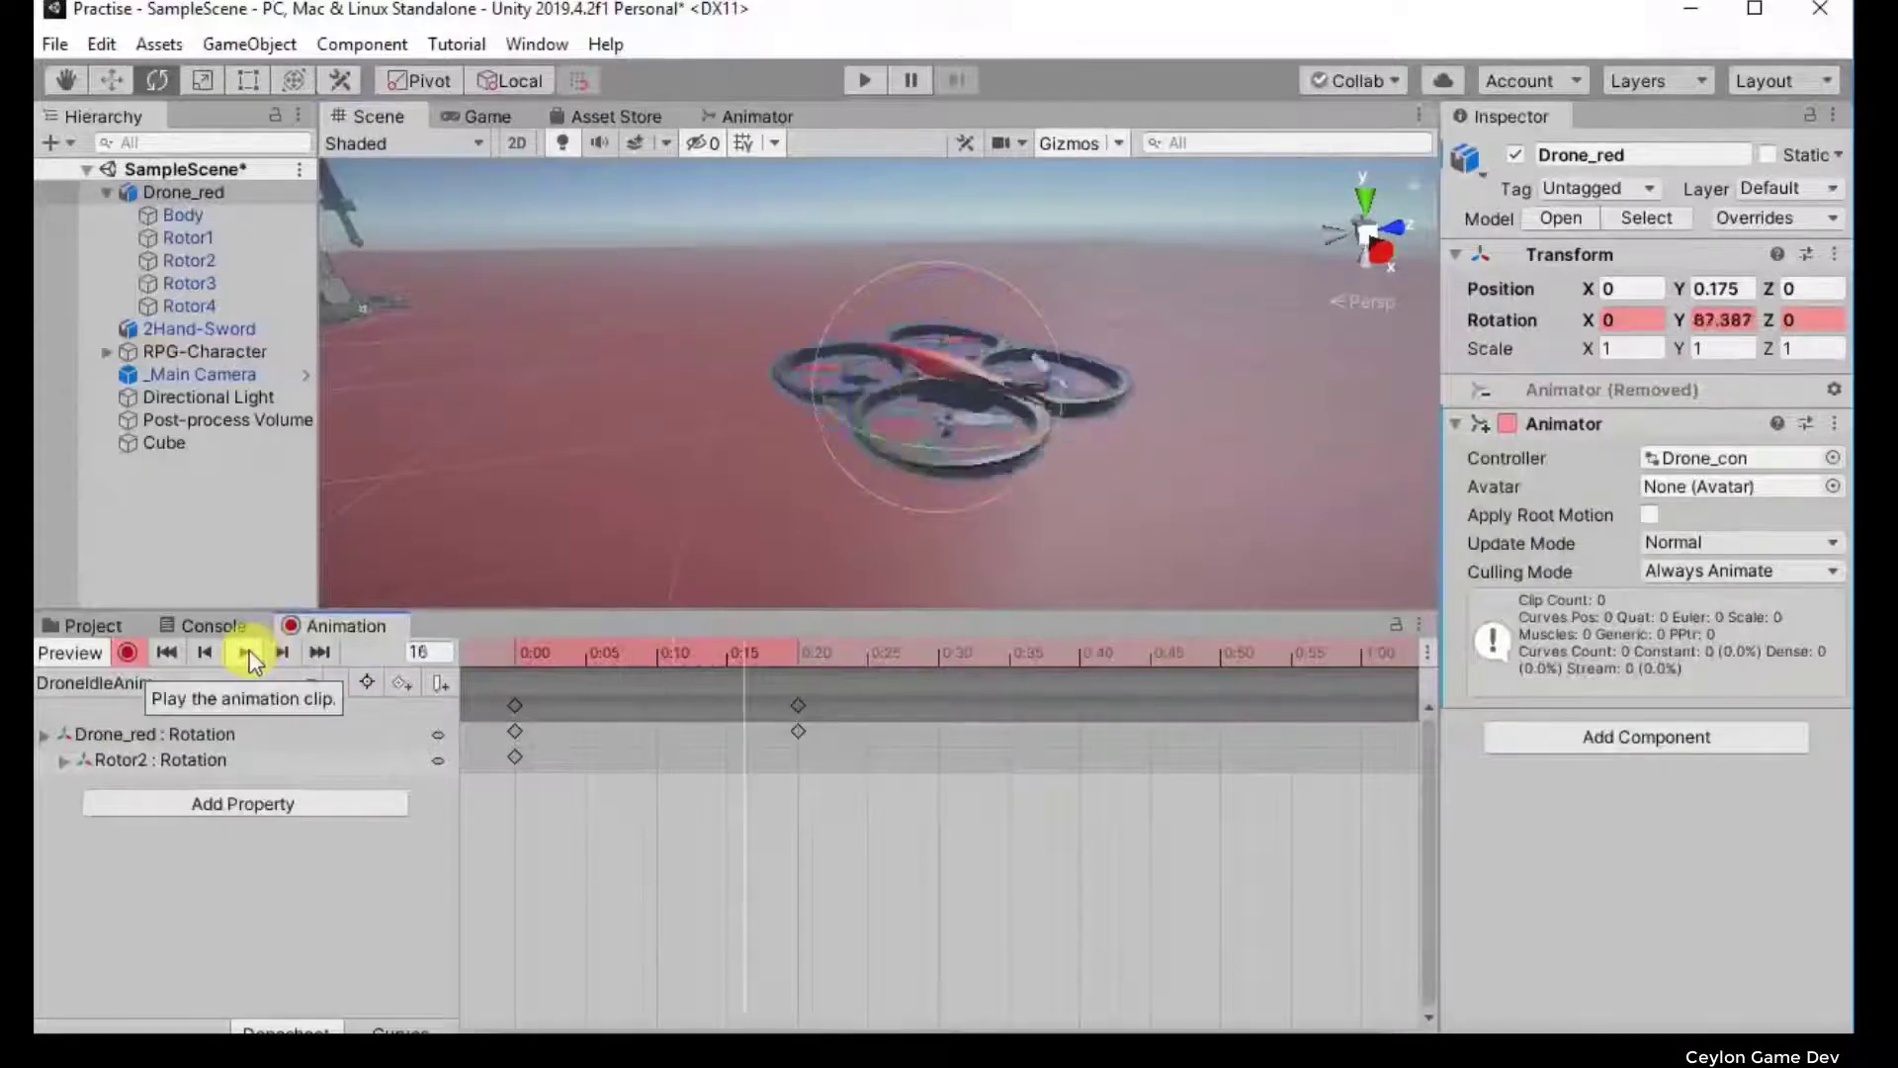
click(126, 651)
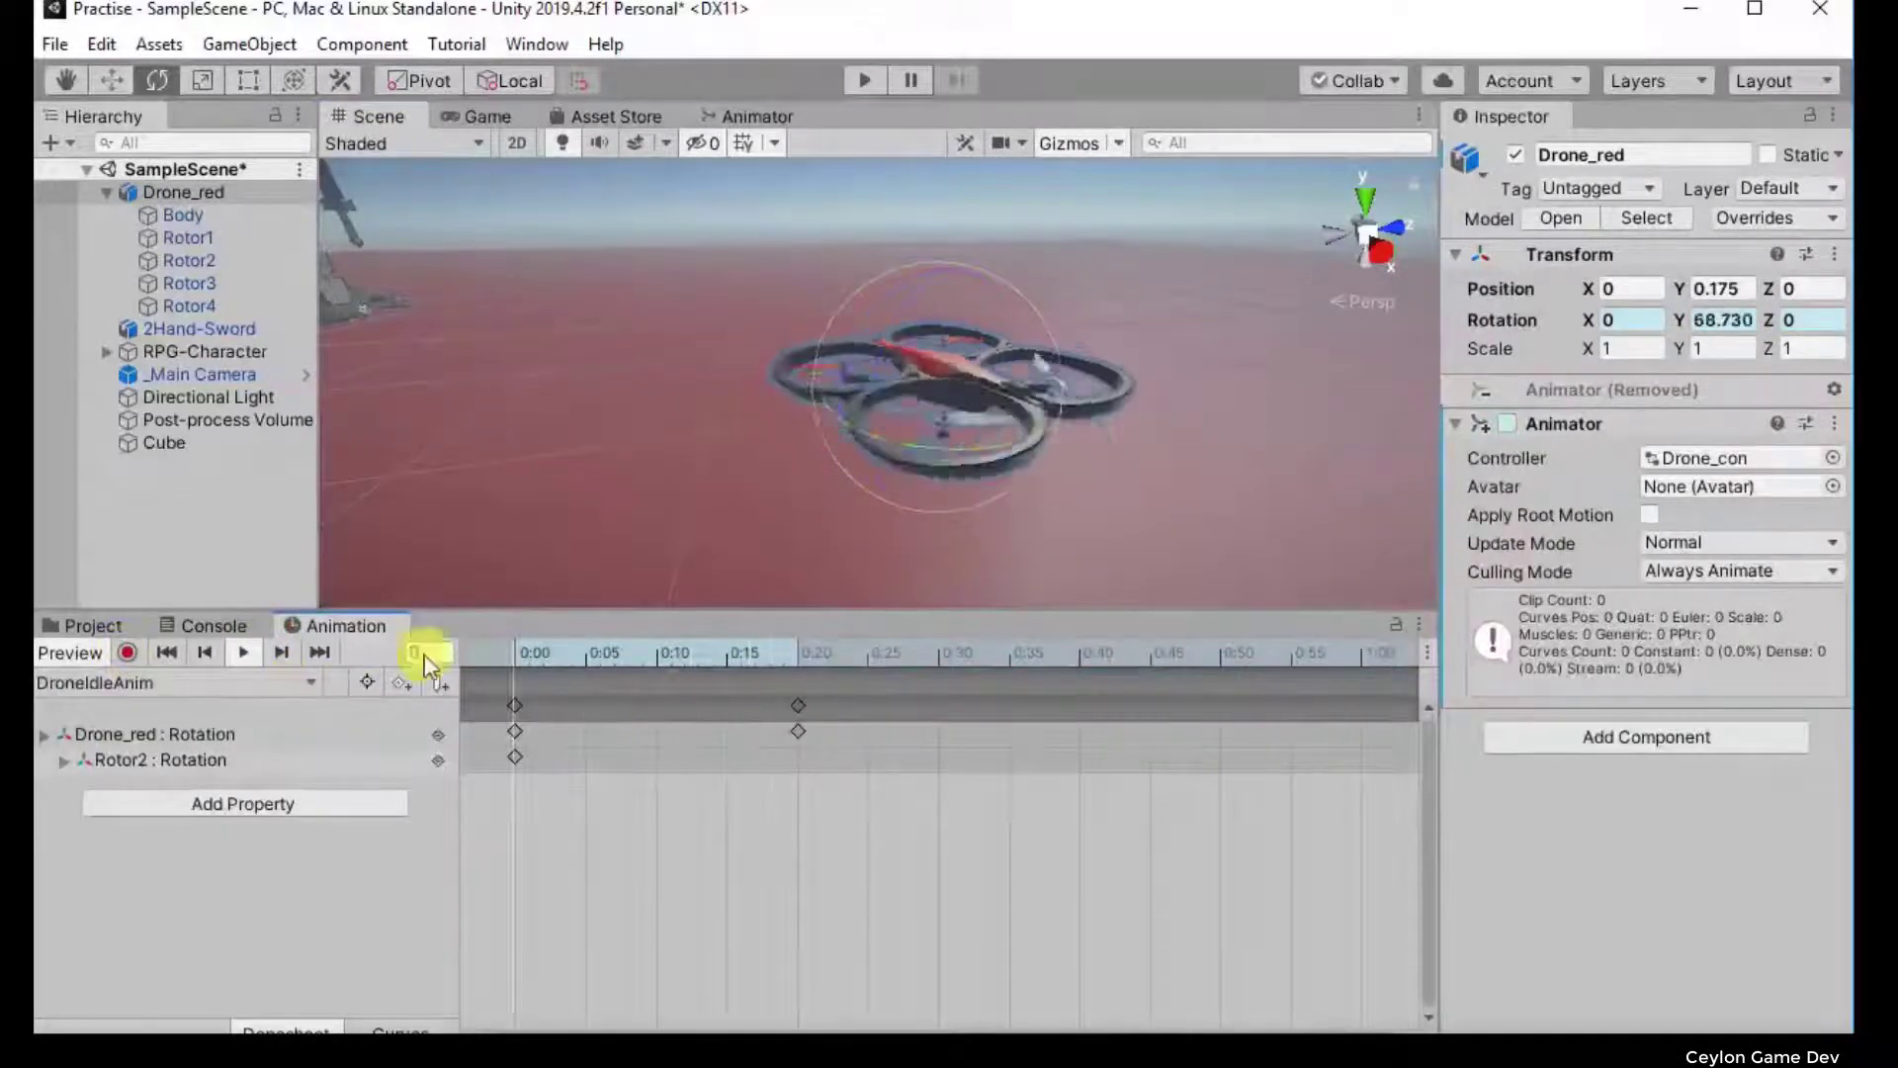
click(256, 654)
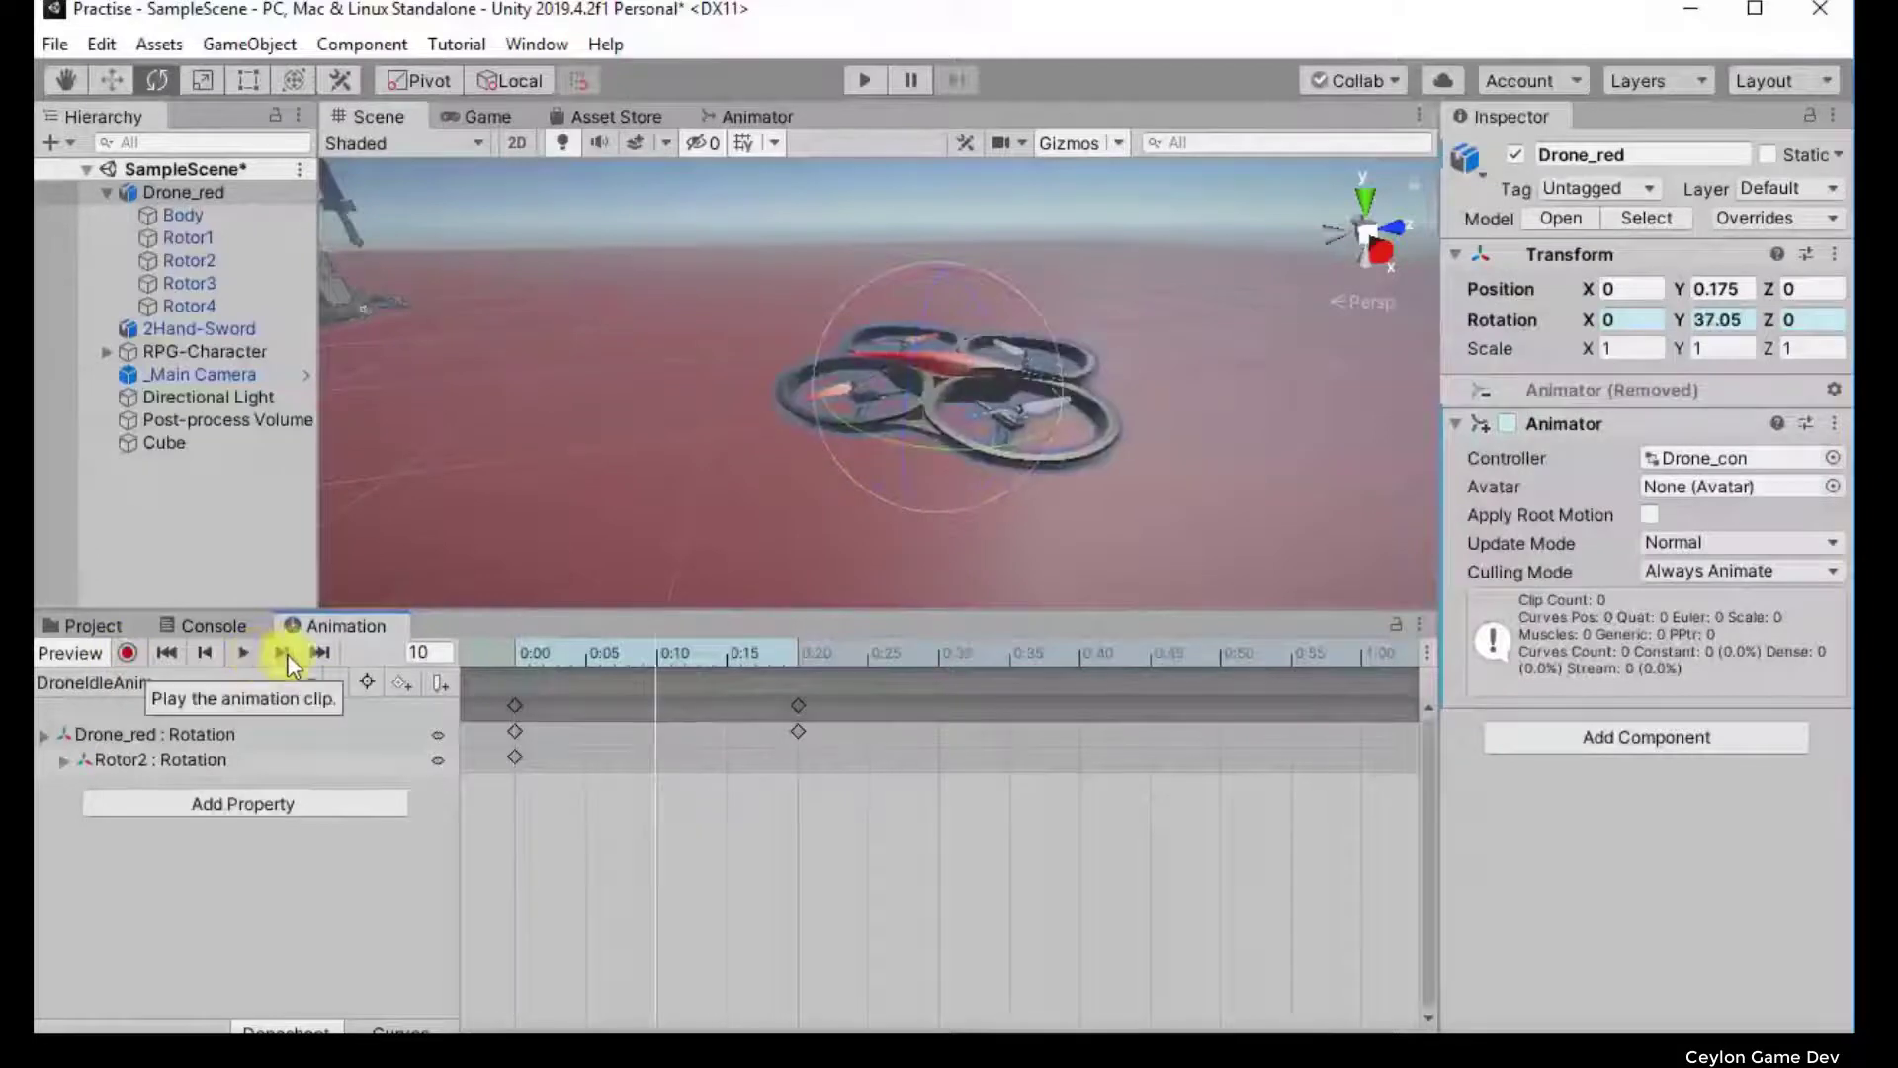
click(798, 705)
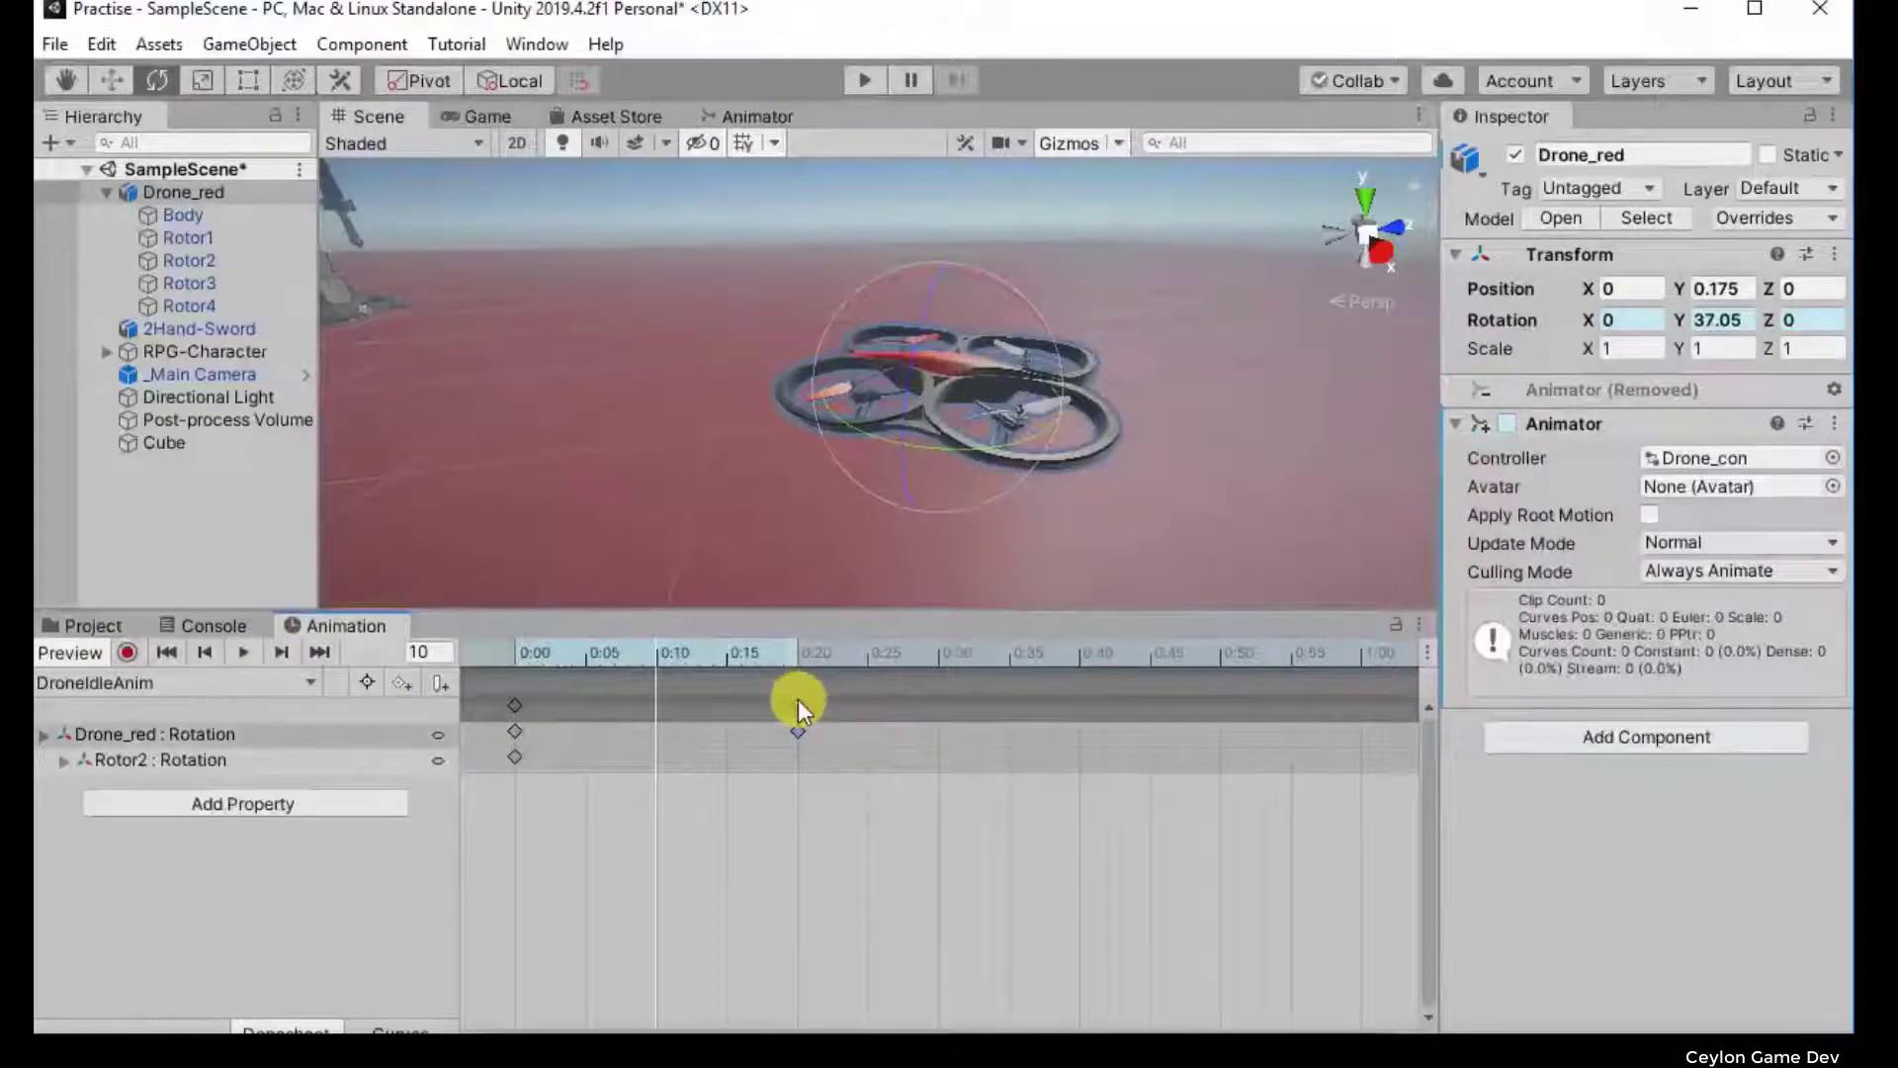
click(514, 706)
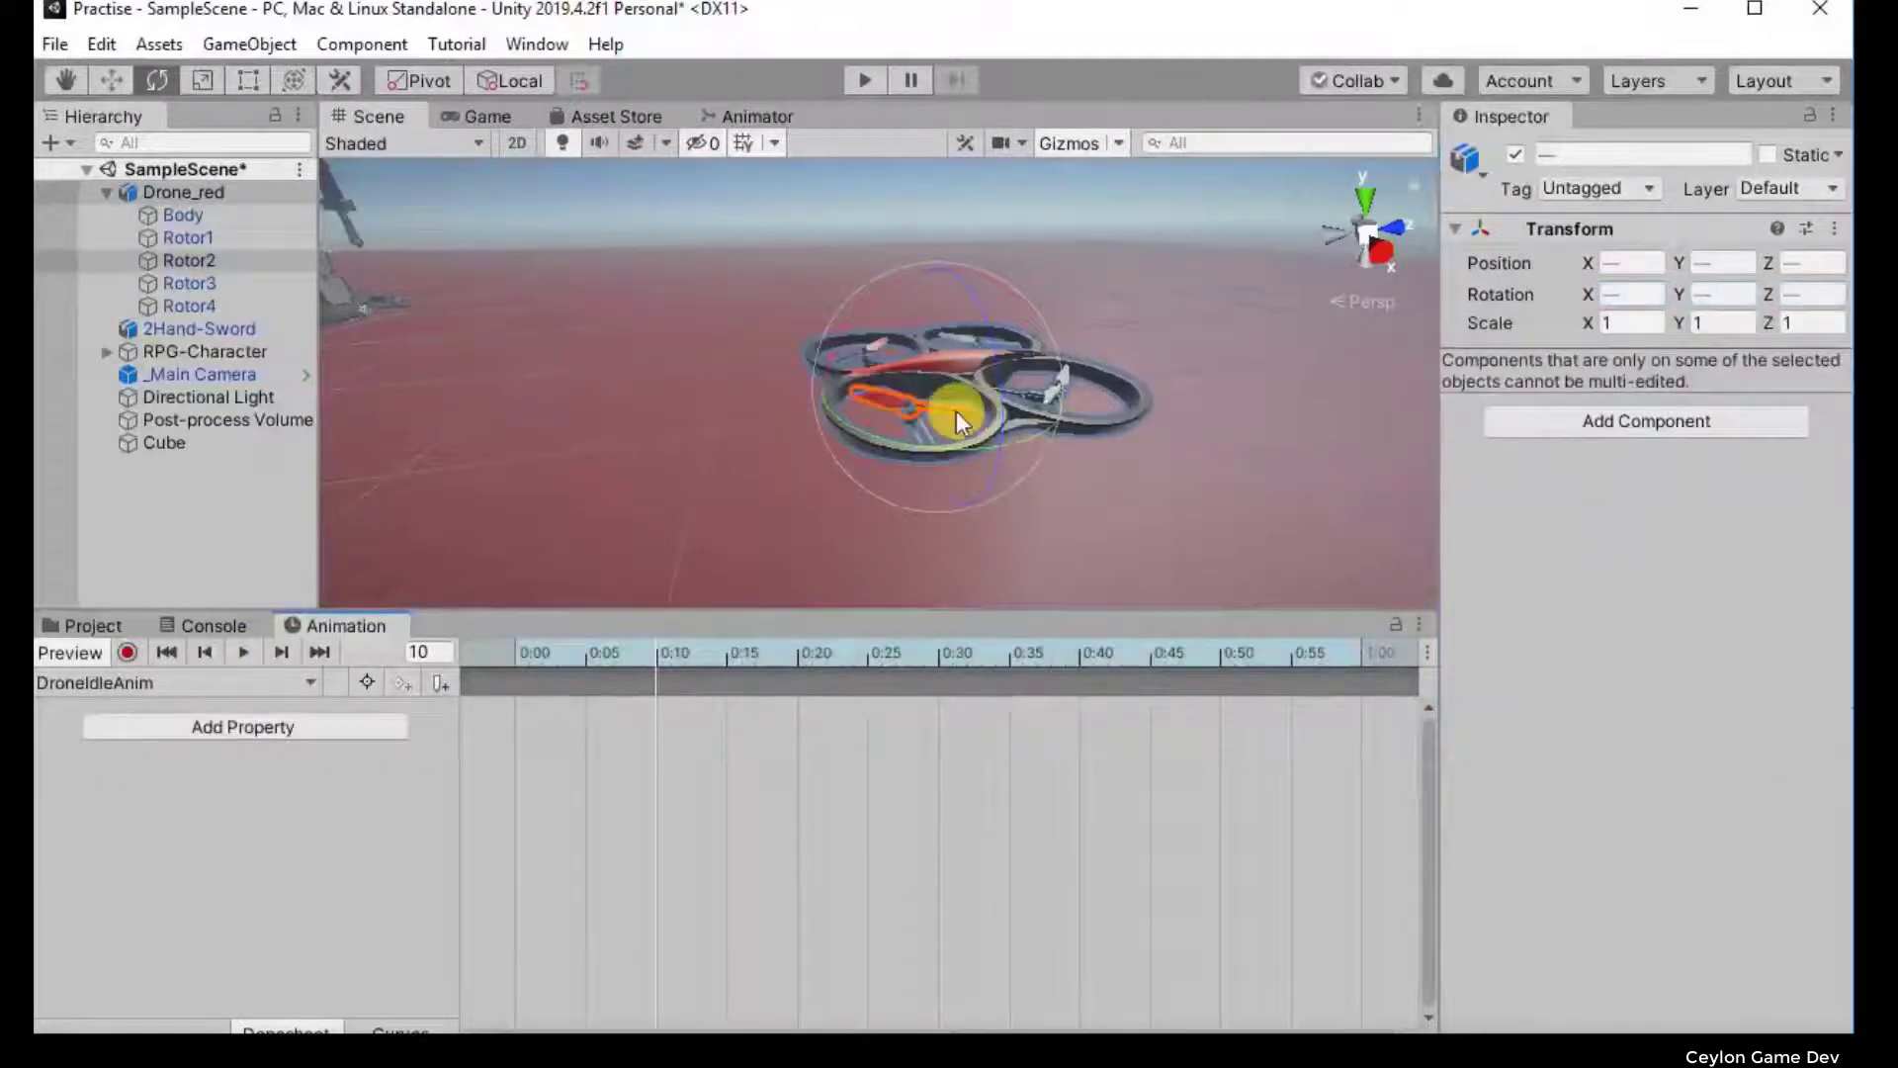
Step: Orbit under the drone and select the right and top rotors, then only the Cube
mouse_move(681, 328)
alt+mouse_down()
mouse_move(757, 227)
mouse_move(828, 482)
mouse_move(840, 469)
alt+mouse_up()
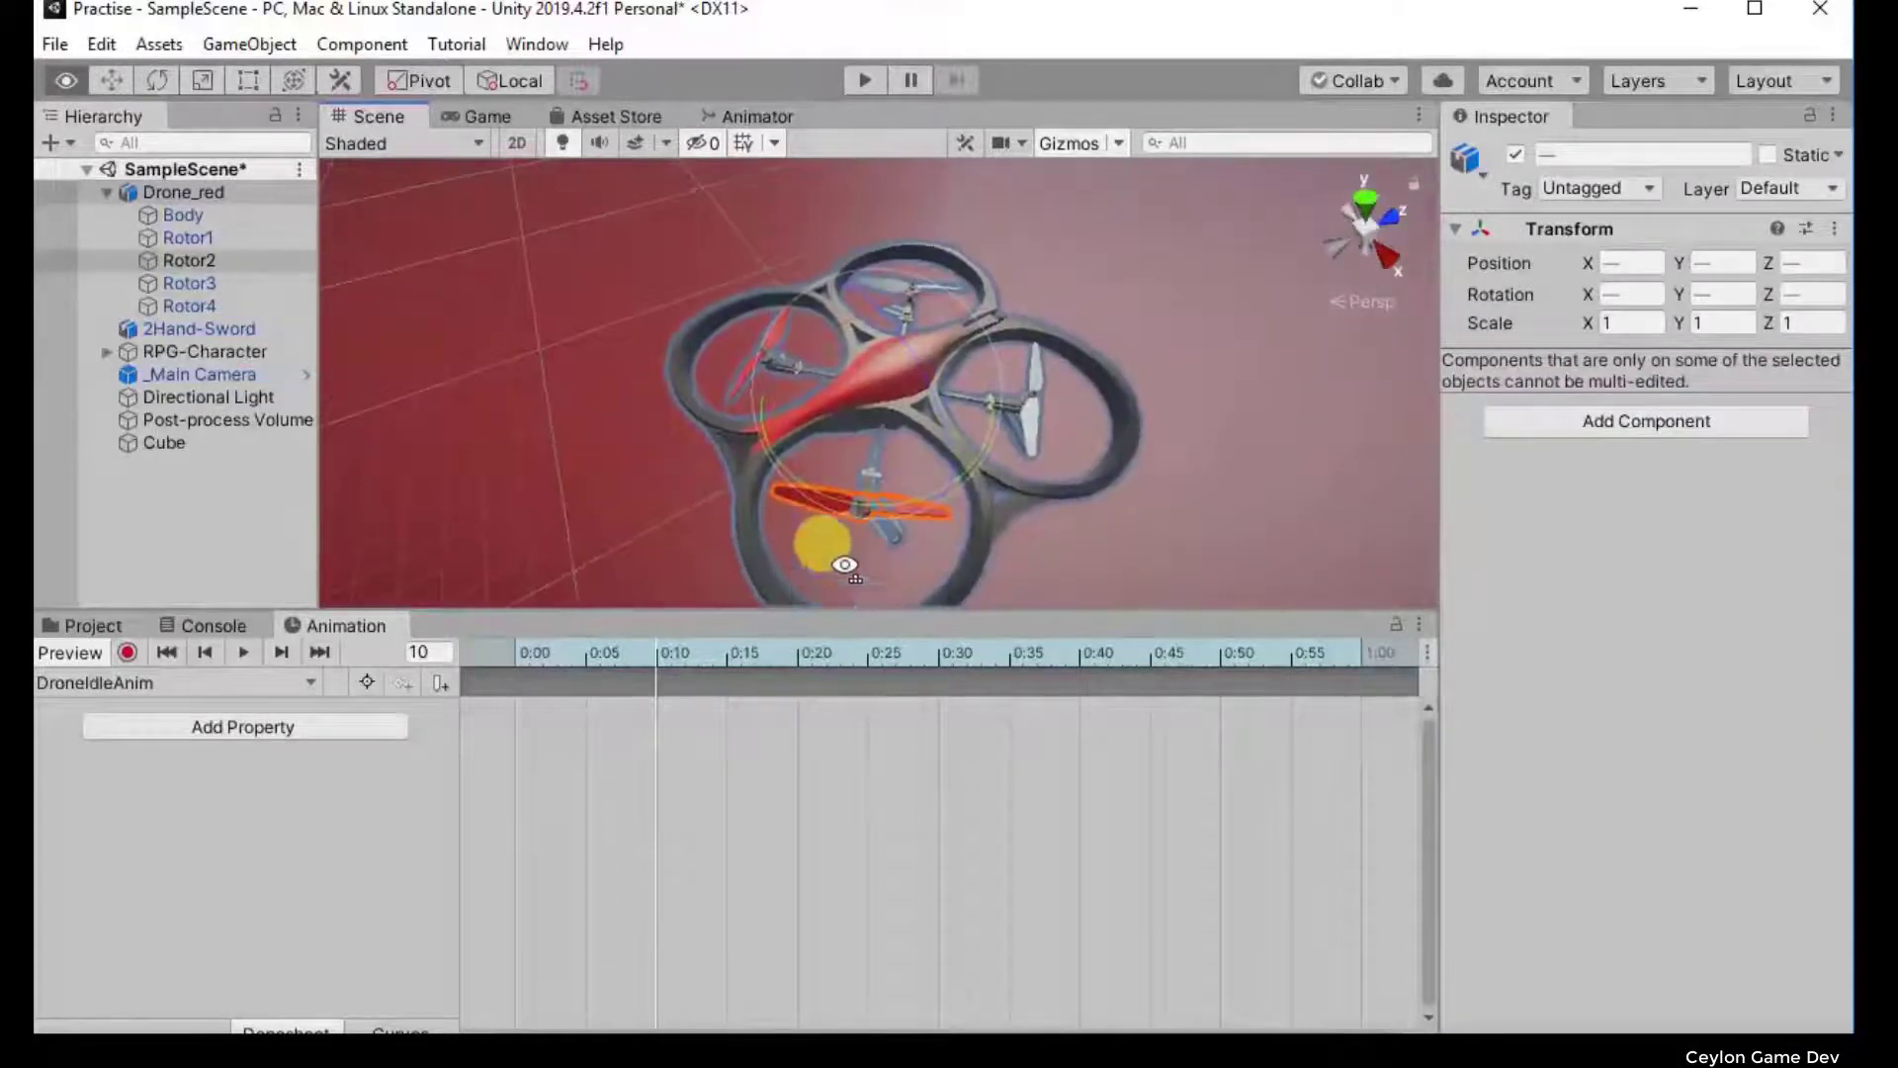
alt+drag(841, 468, 1061, 485)
key(e)
ctrl+click(1040, 472)
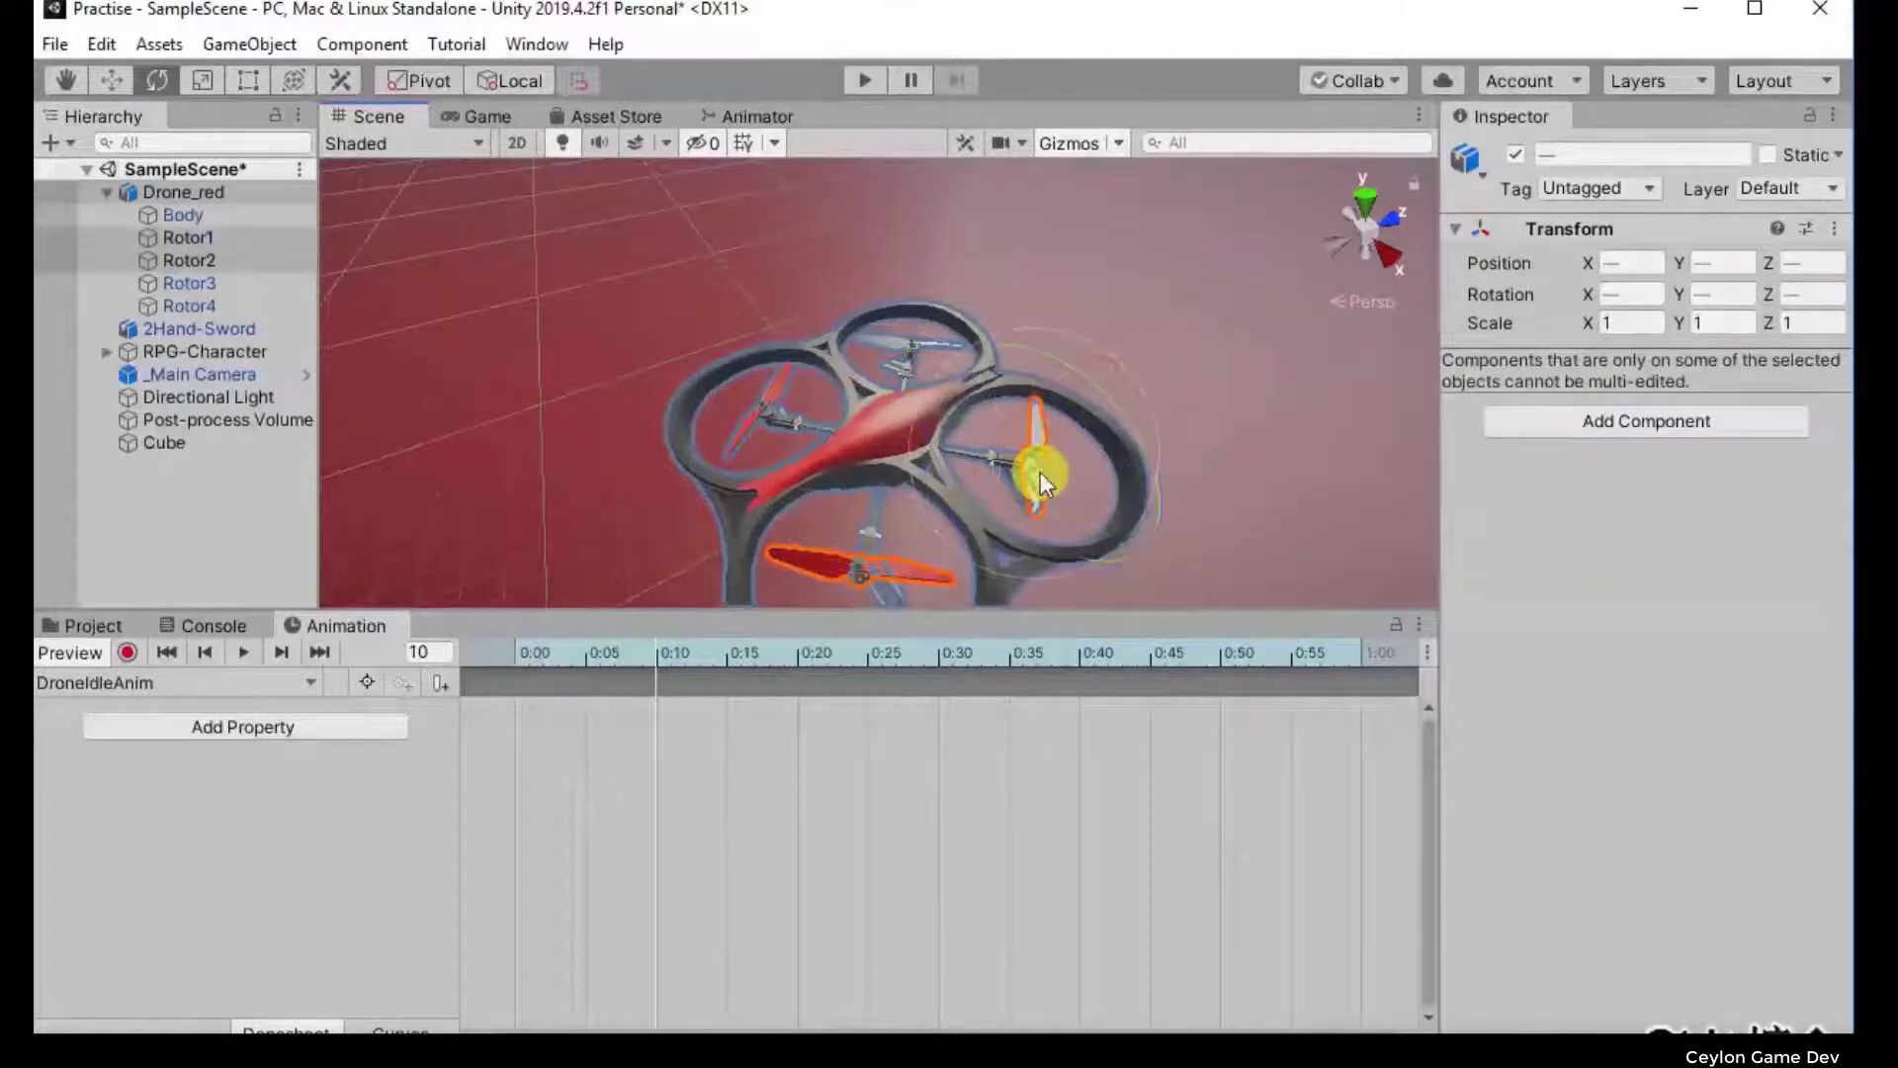
ctrl+click(882, 339)
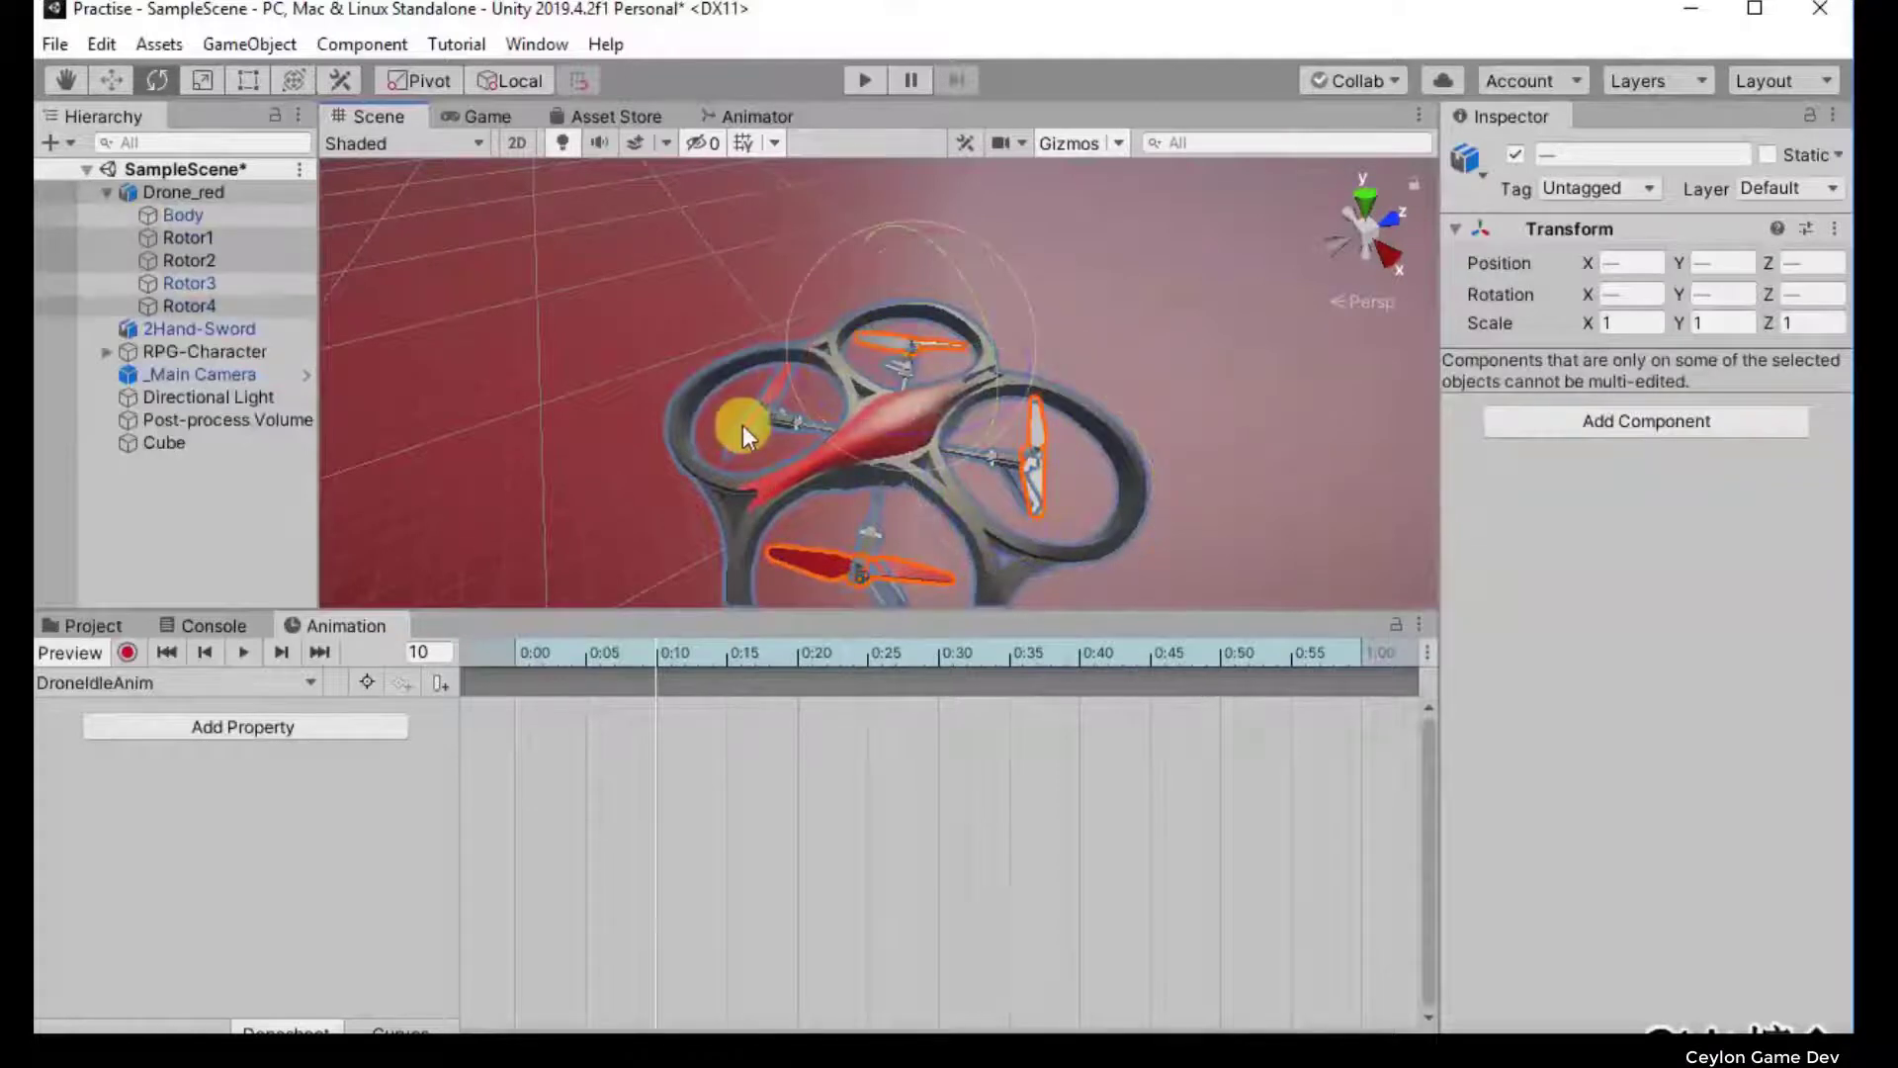
ctrl+click(744, 428)
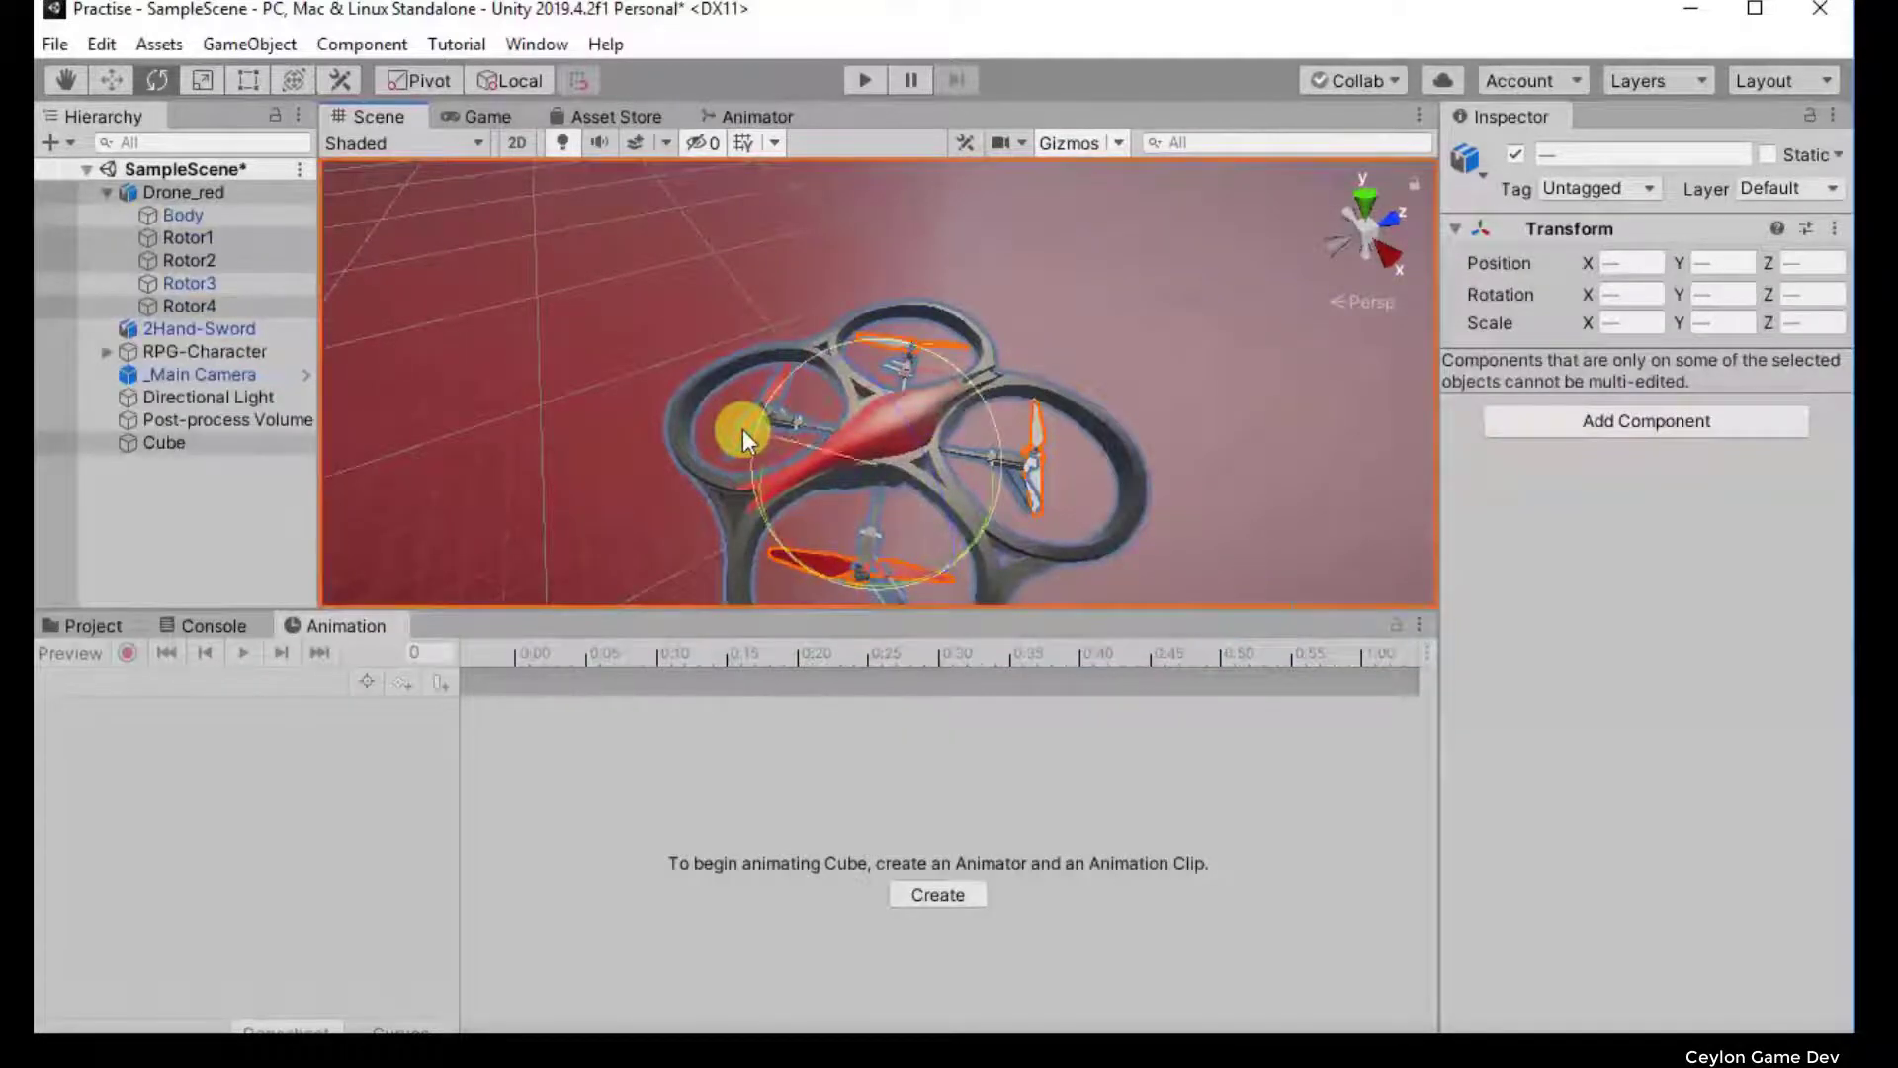
click(611, 376)
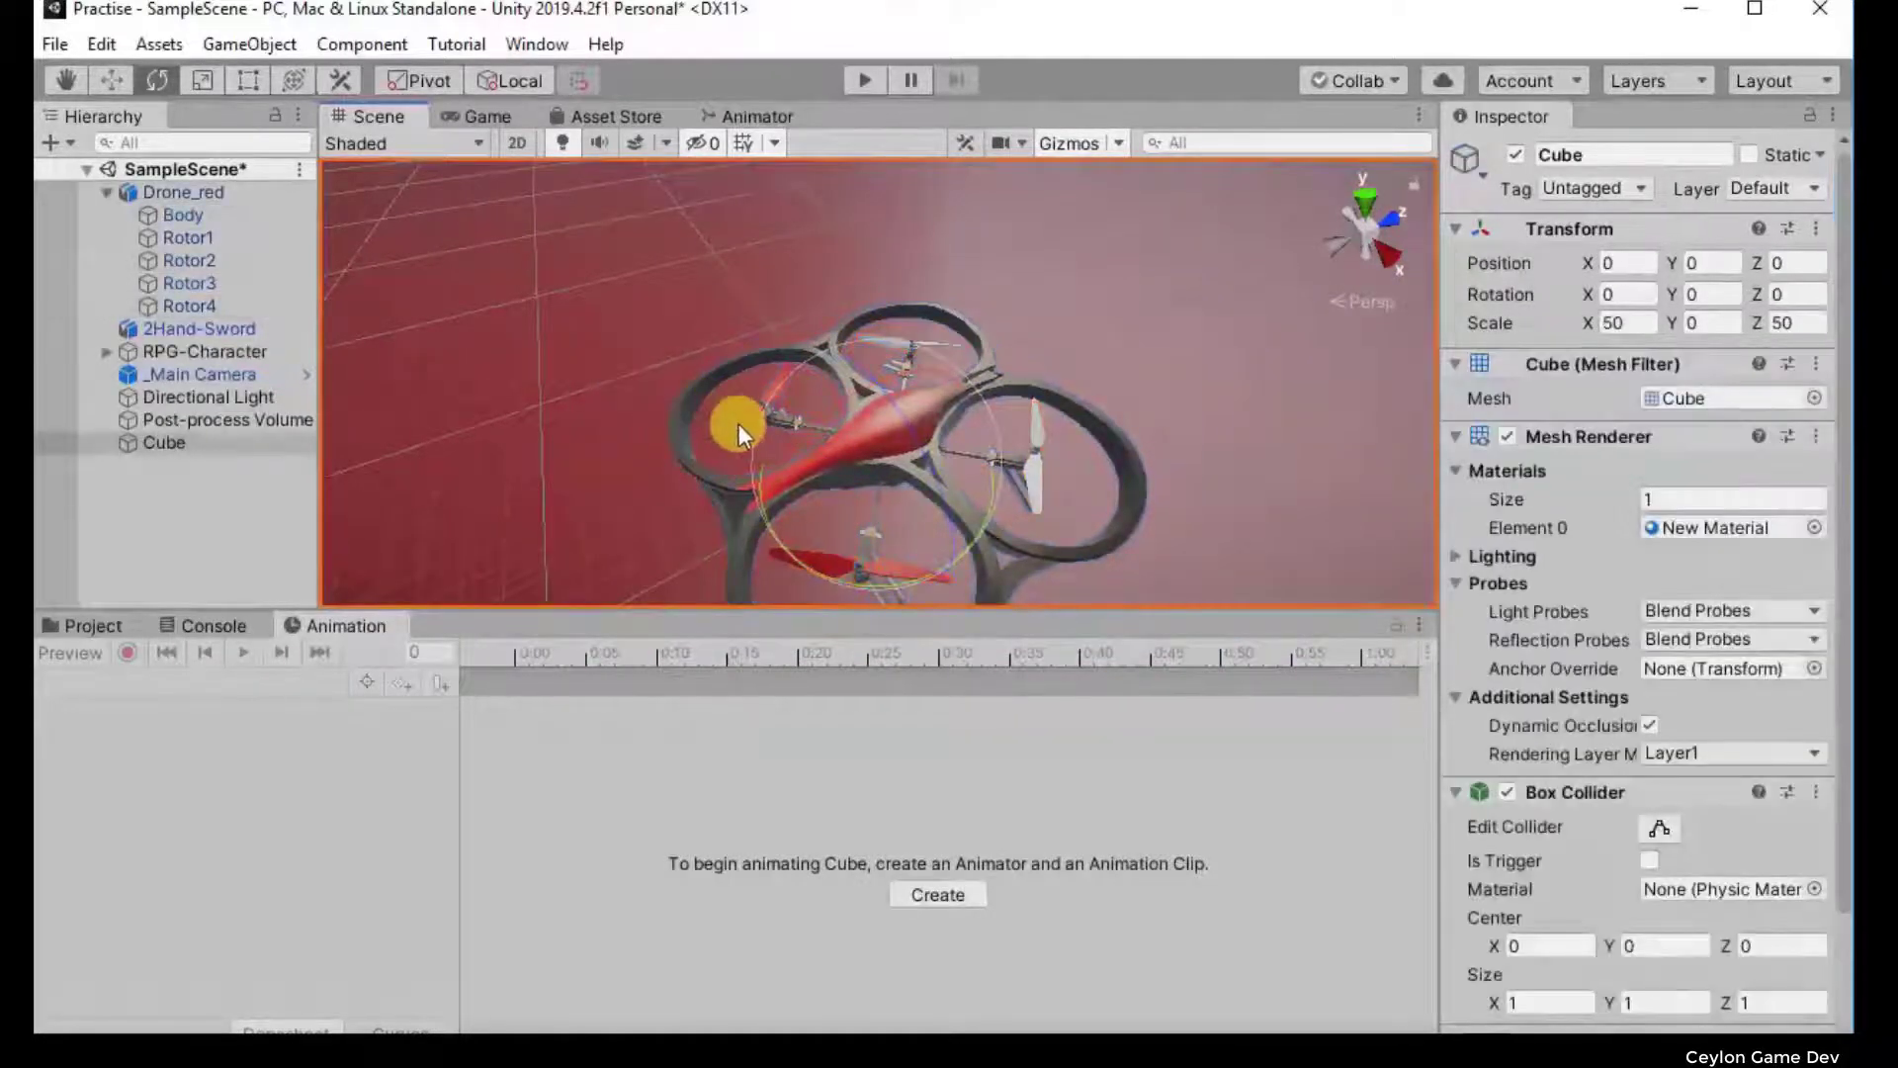
Step: Nudge the Cube, then reselect Drone_red and open its Add Property list
drag(738, 423, 744, 429)
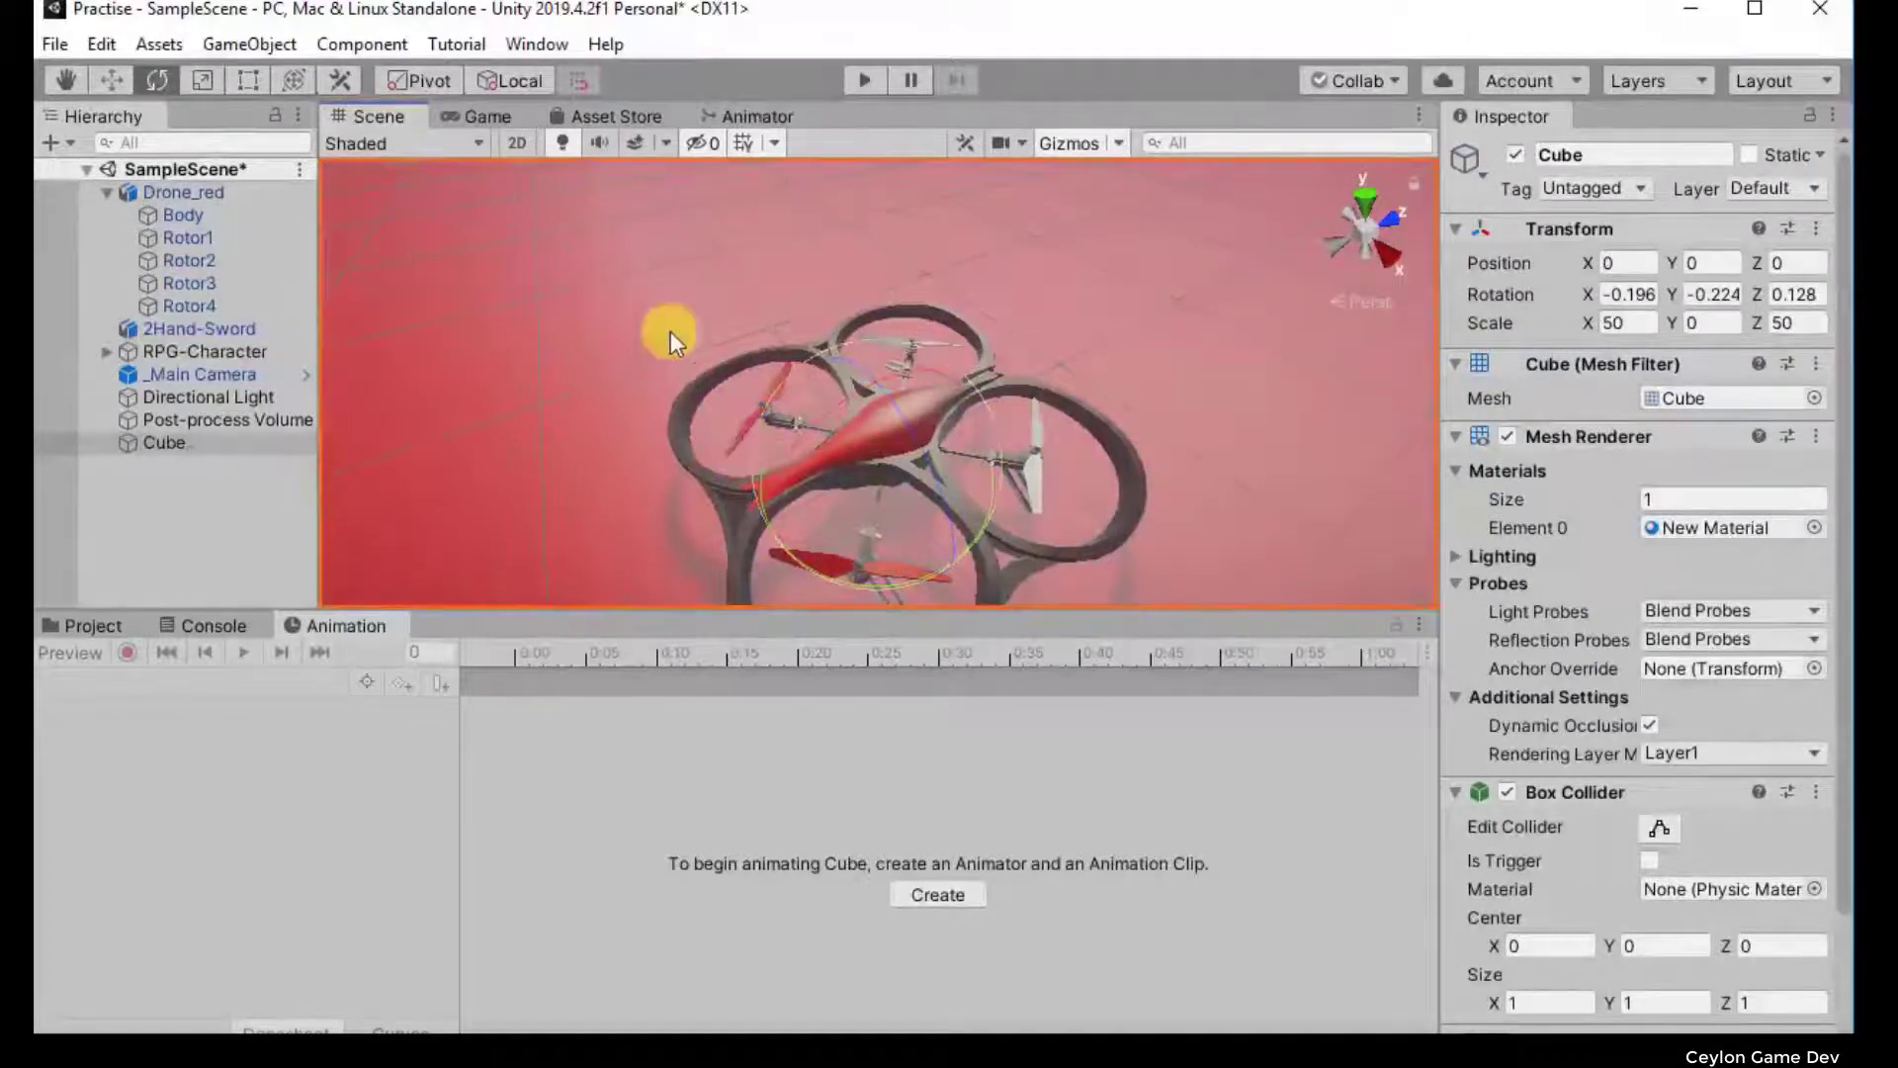
right_drag(671, 331, 885, 173)
click(885, 174)
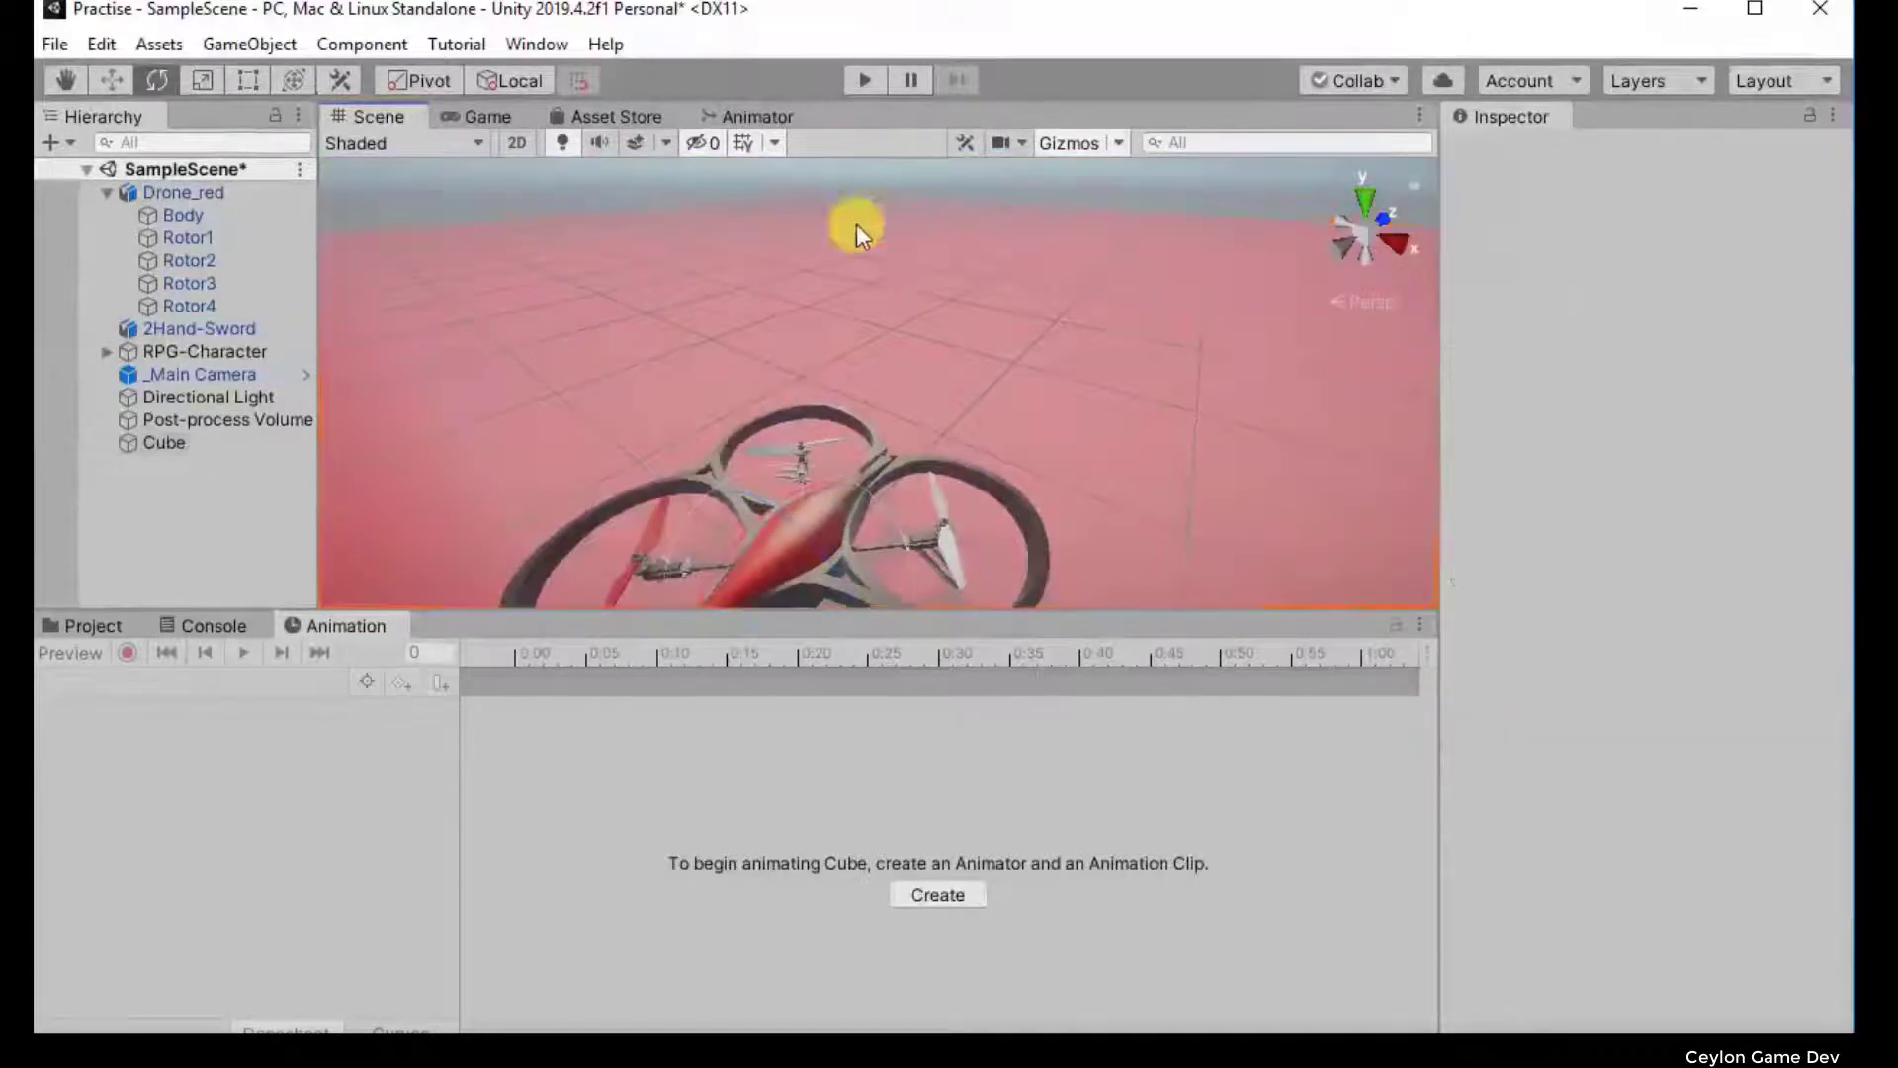
click(774, 453)
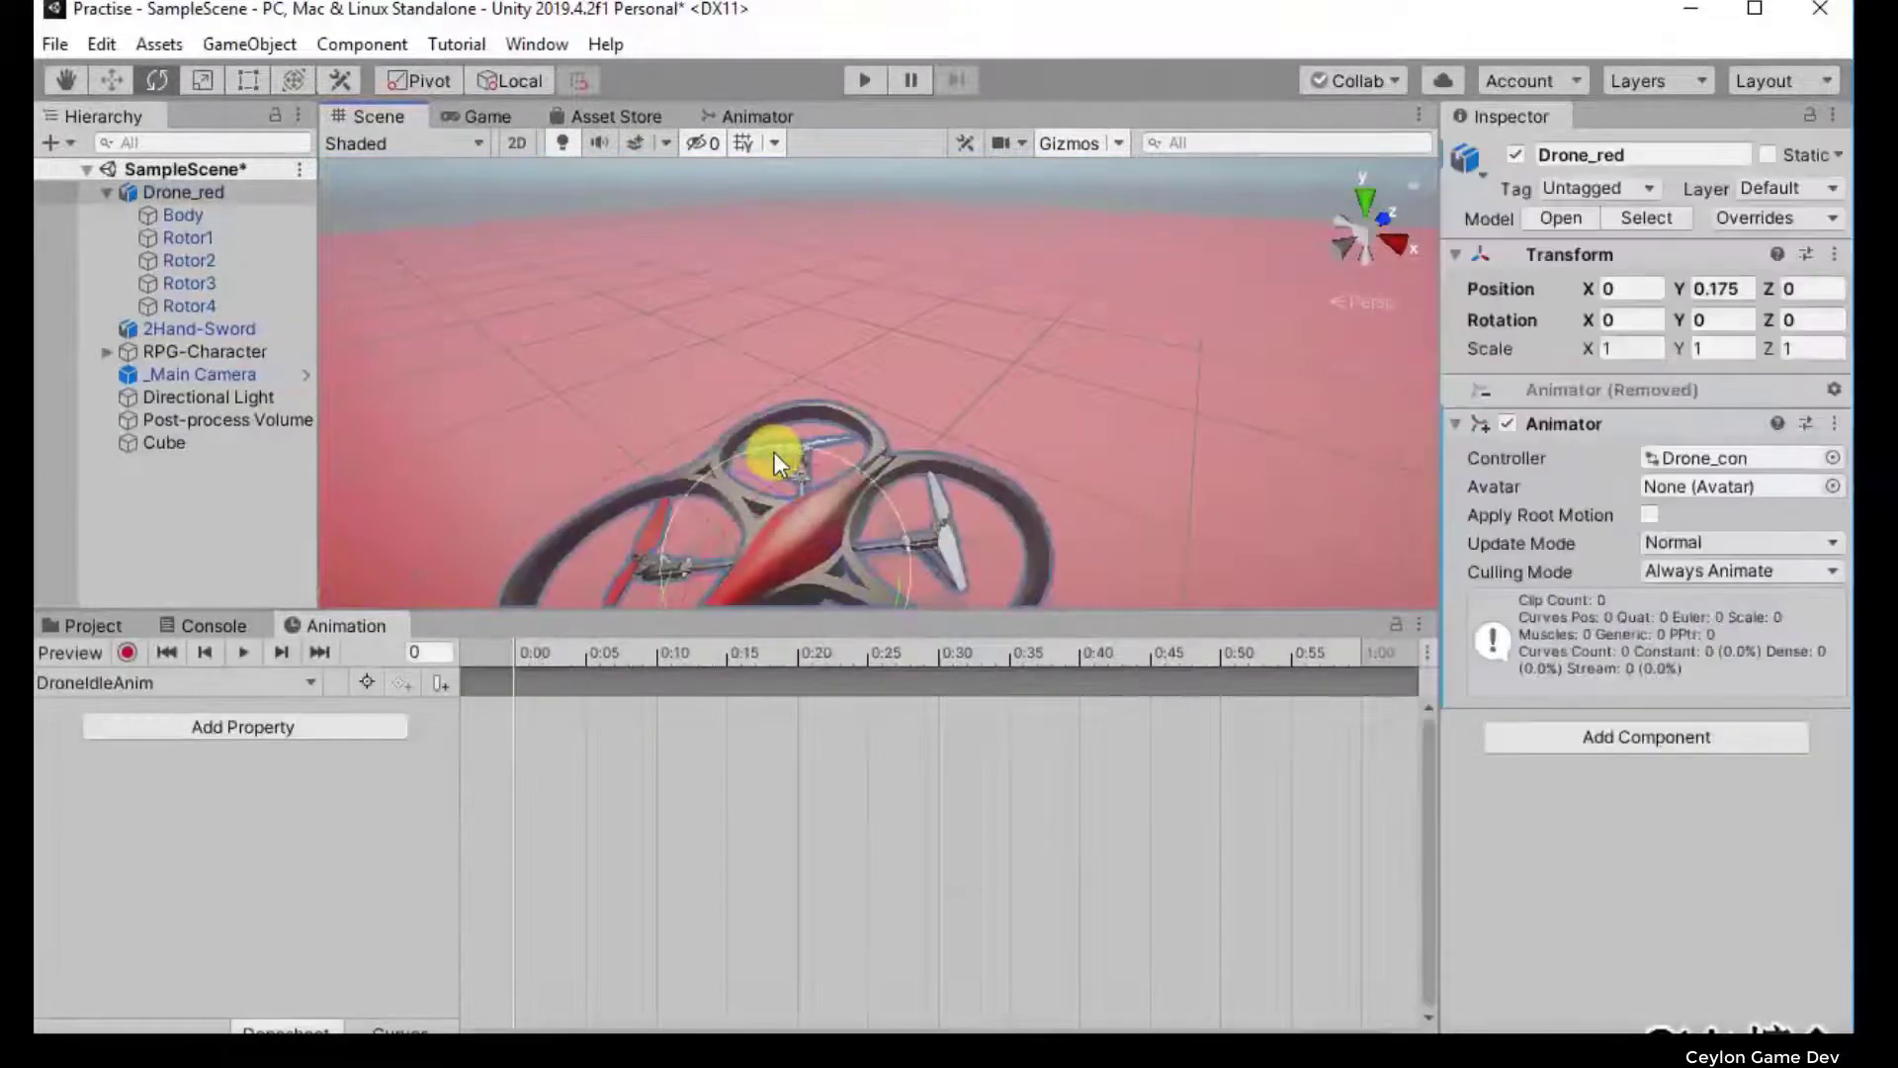
click(588, 181)
click(294, 724)
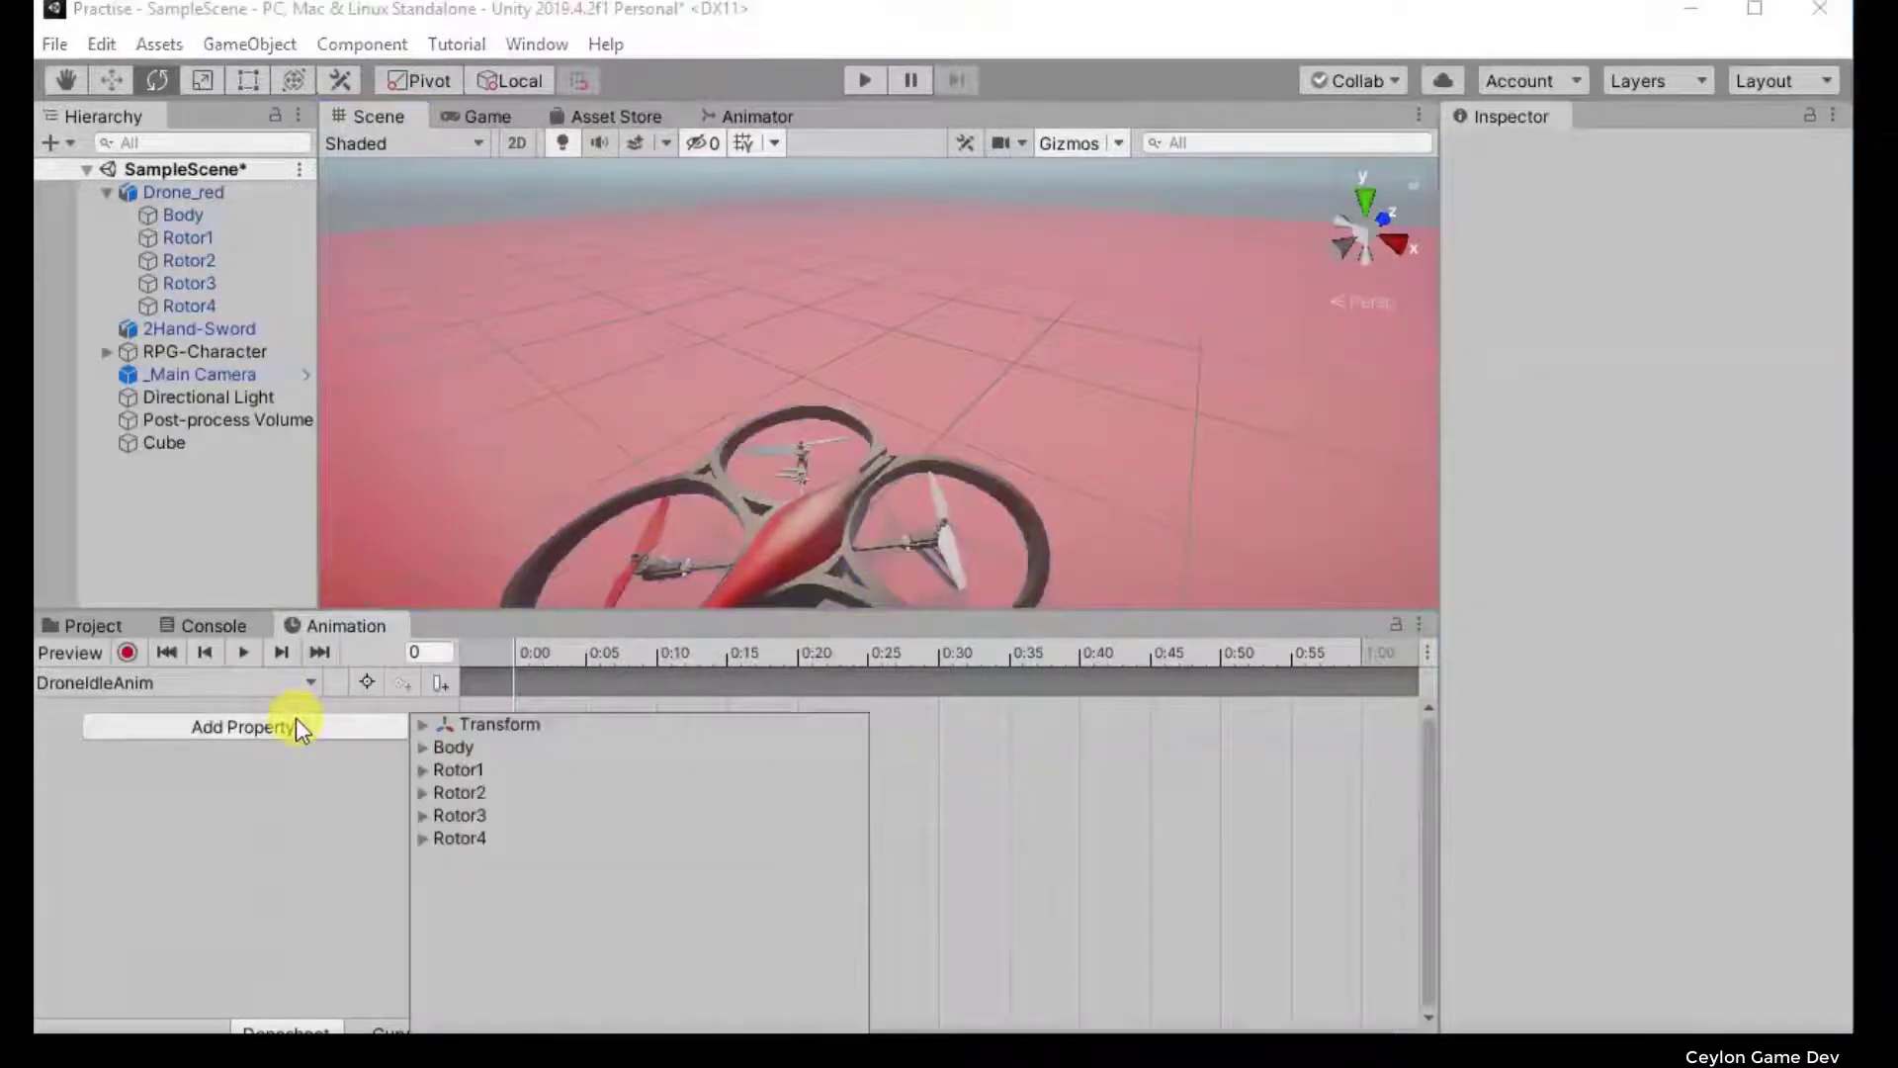
Step: Add a Rotor1 : Rotation track to DroneIdleAnim
click(423, 769)
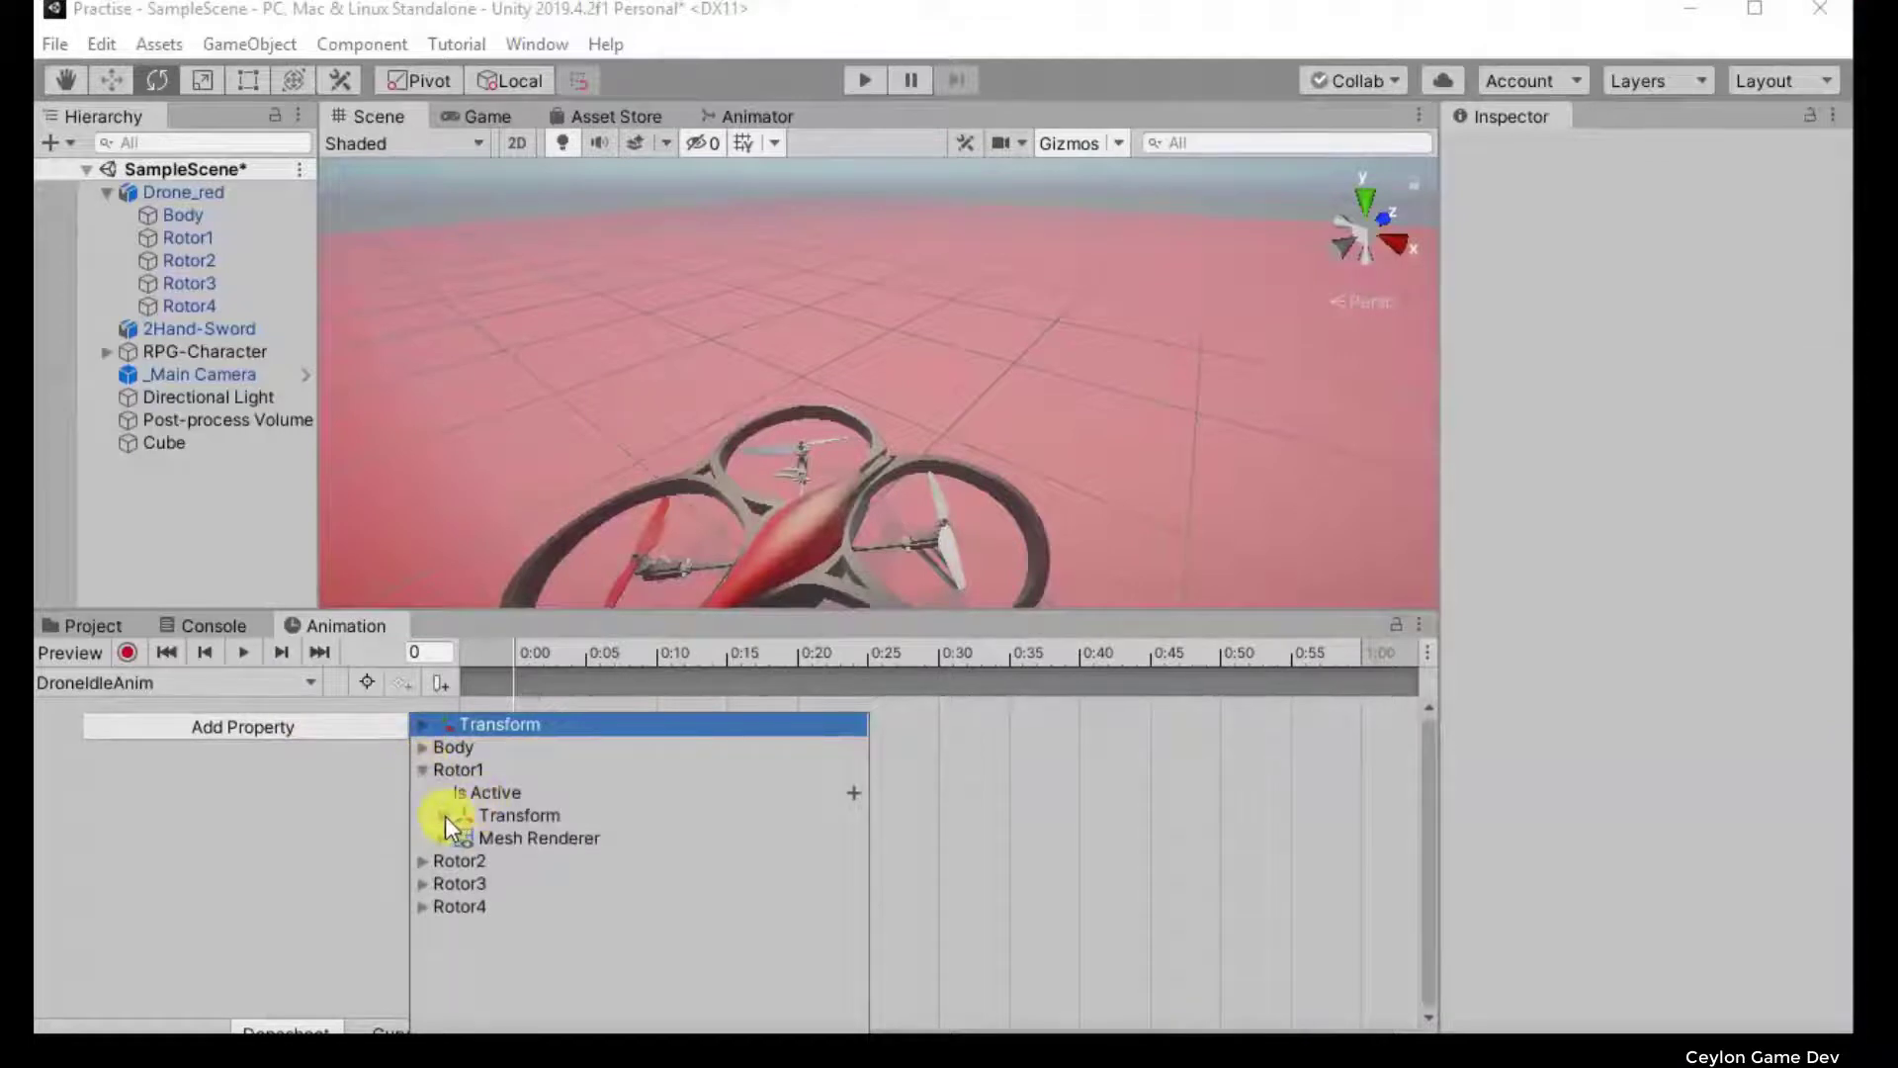
click(442, 815)
click(571, 864)
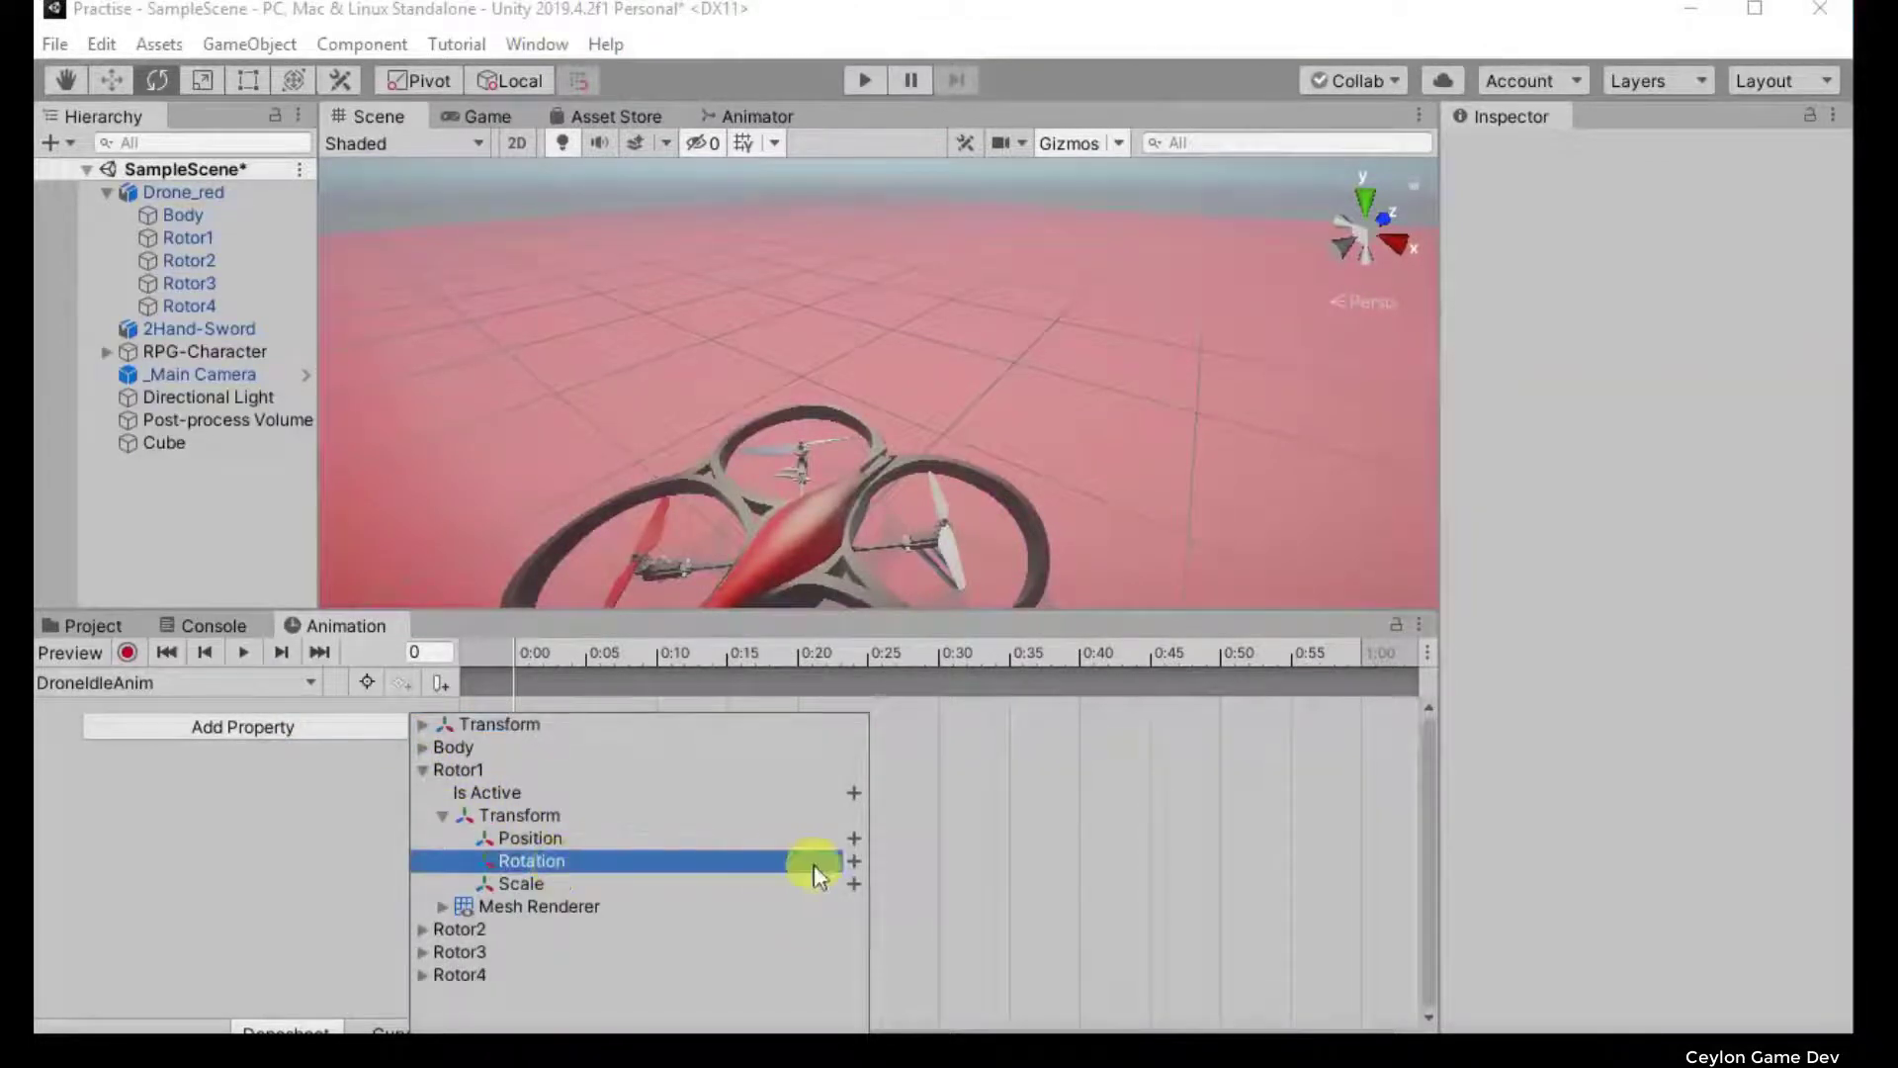
click(856, 860)
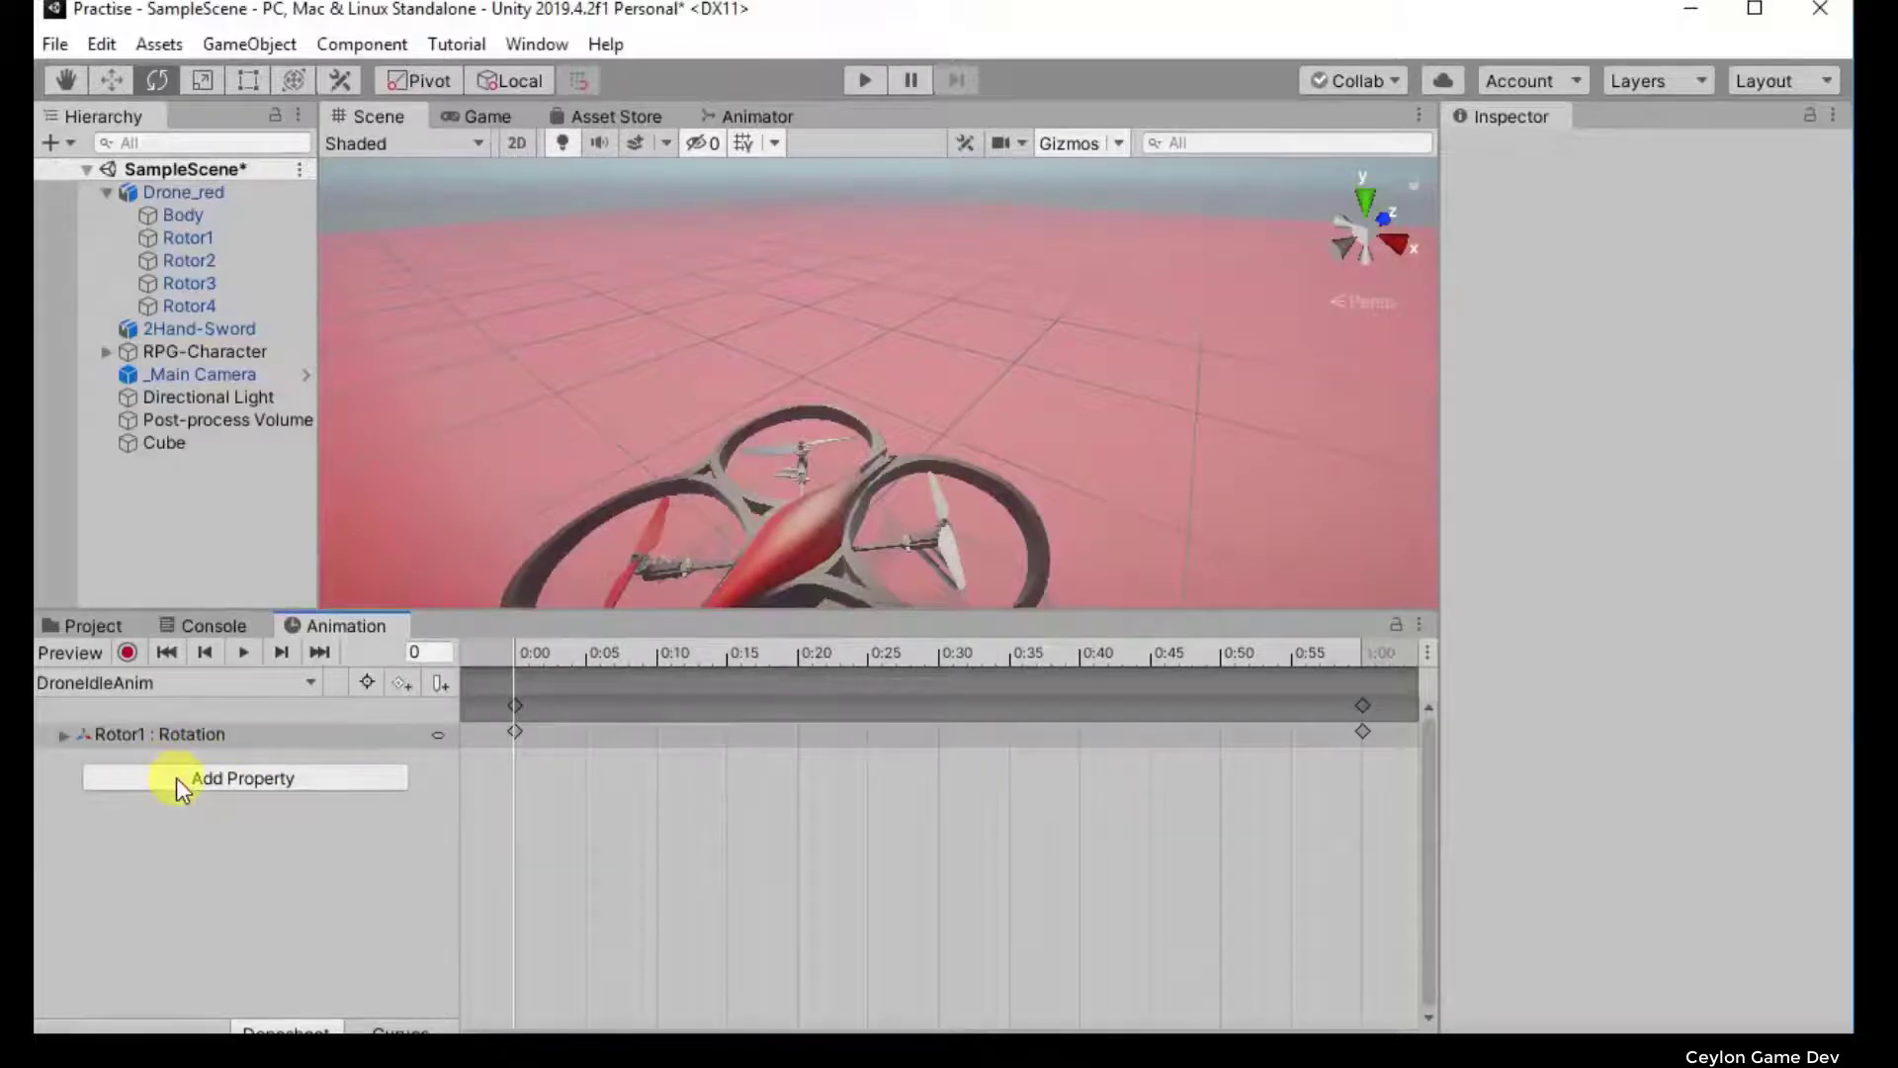
Step: Select the rotors in the Hierarchy and add a Rotor2 : Rotation track
click(209, 237)
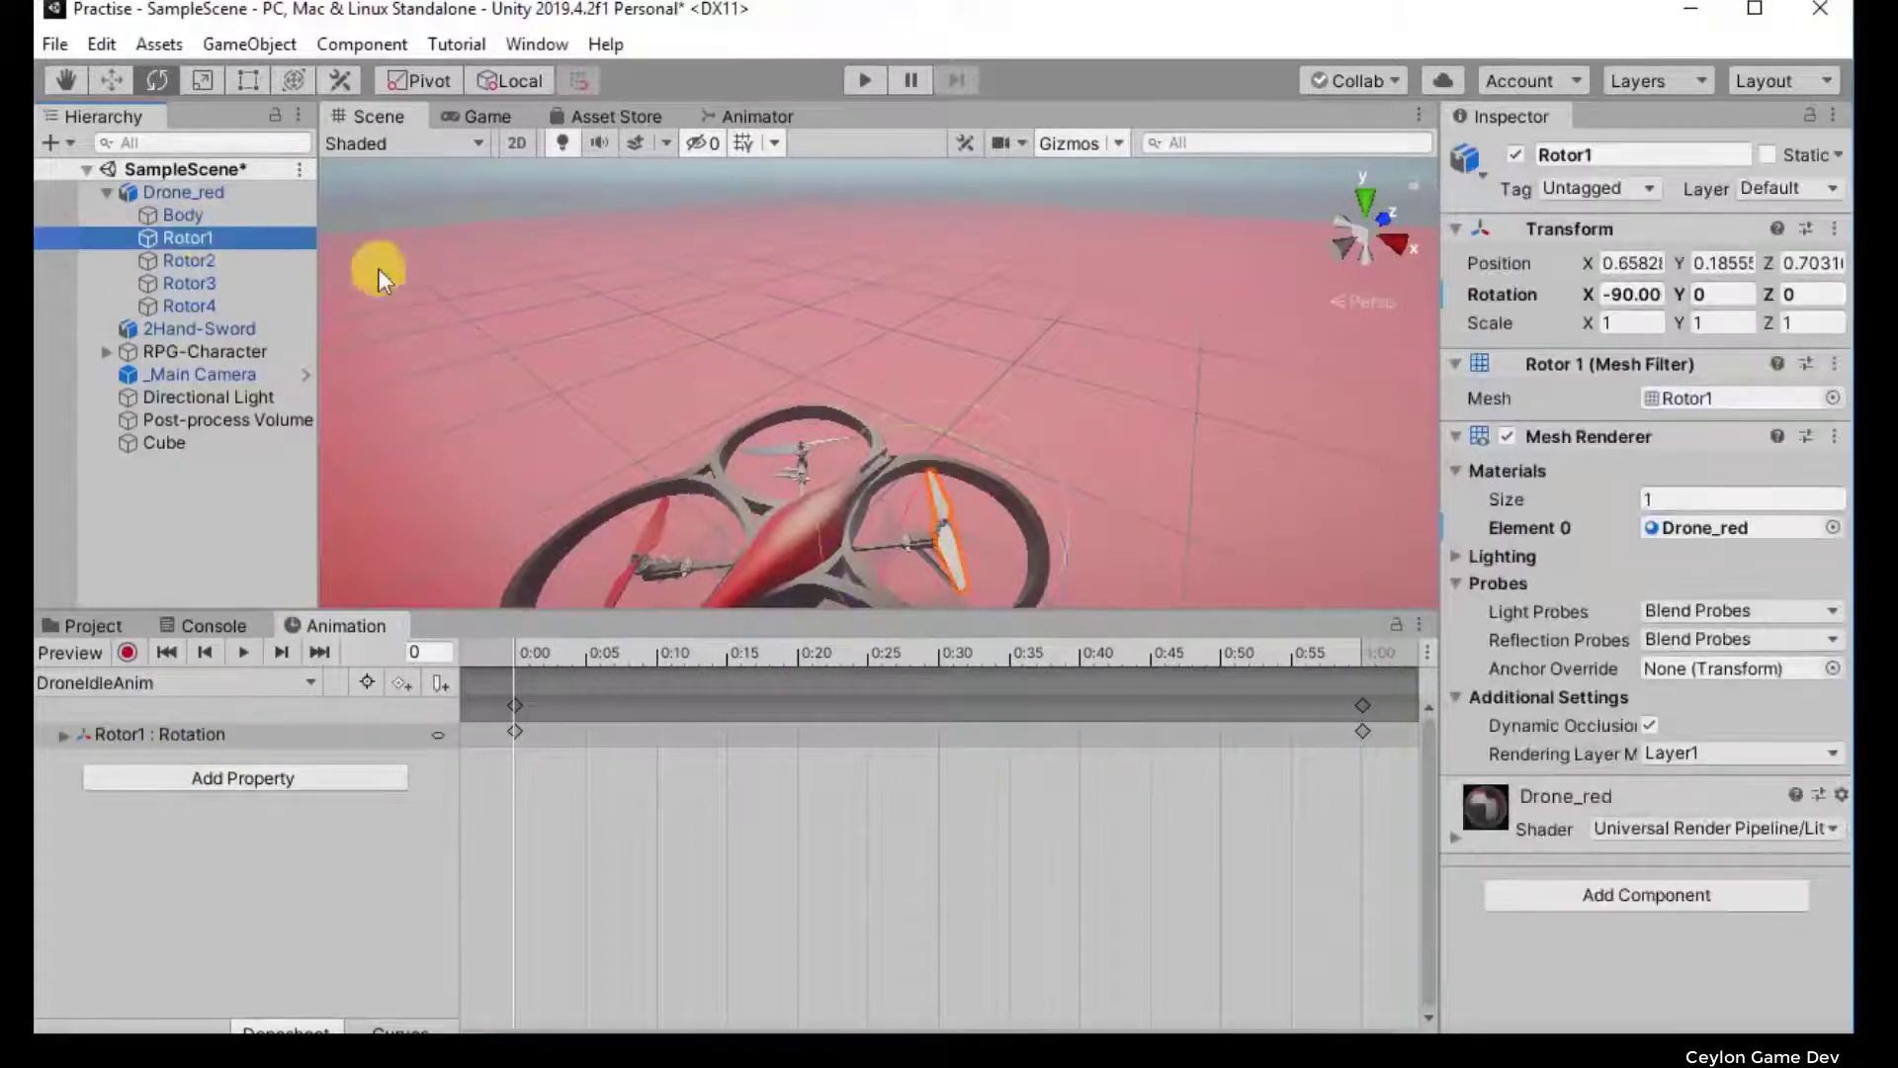
scroll(500, 233, down, 6)
alt+drag(488, 245, 483, 251)
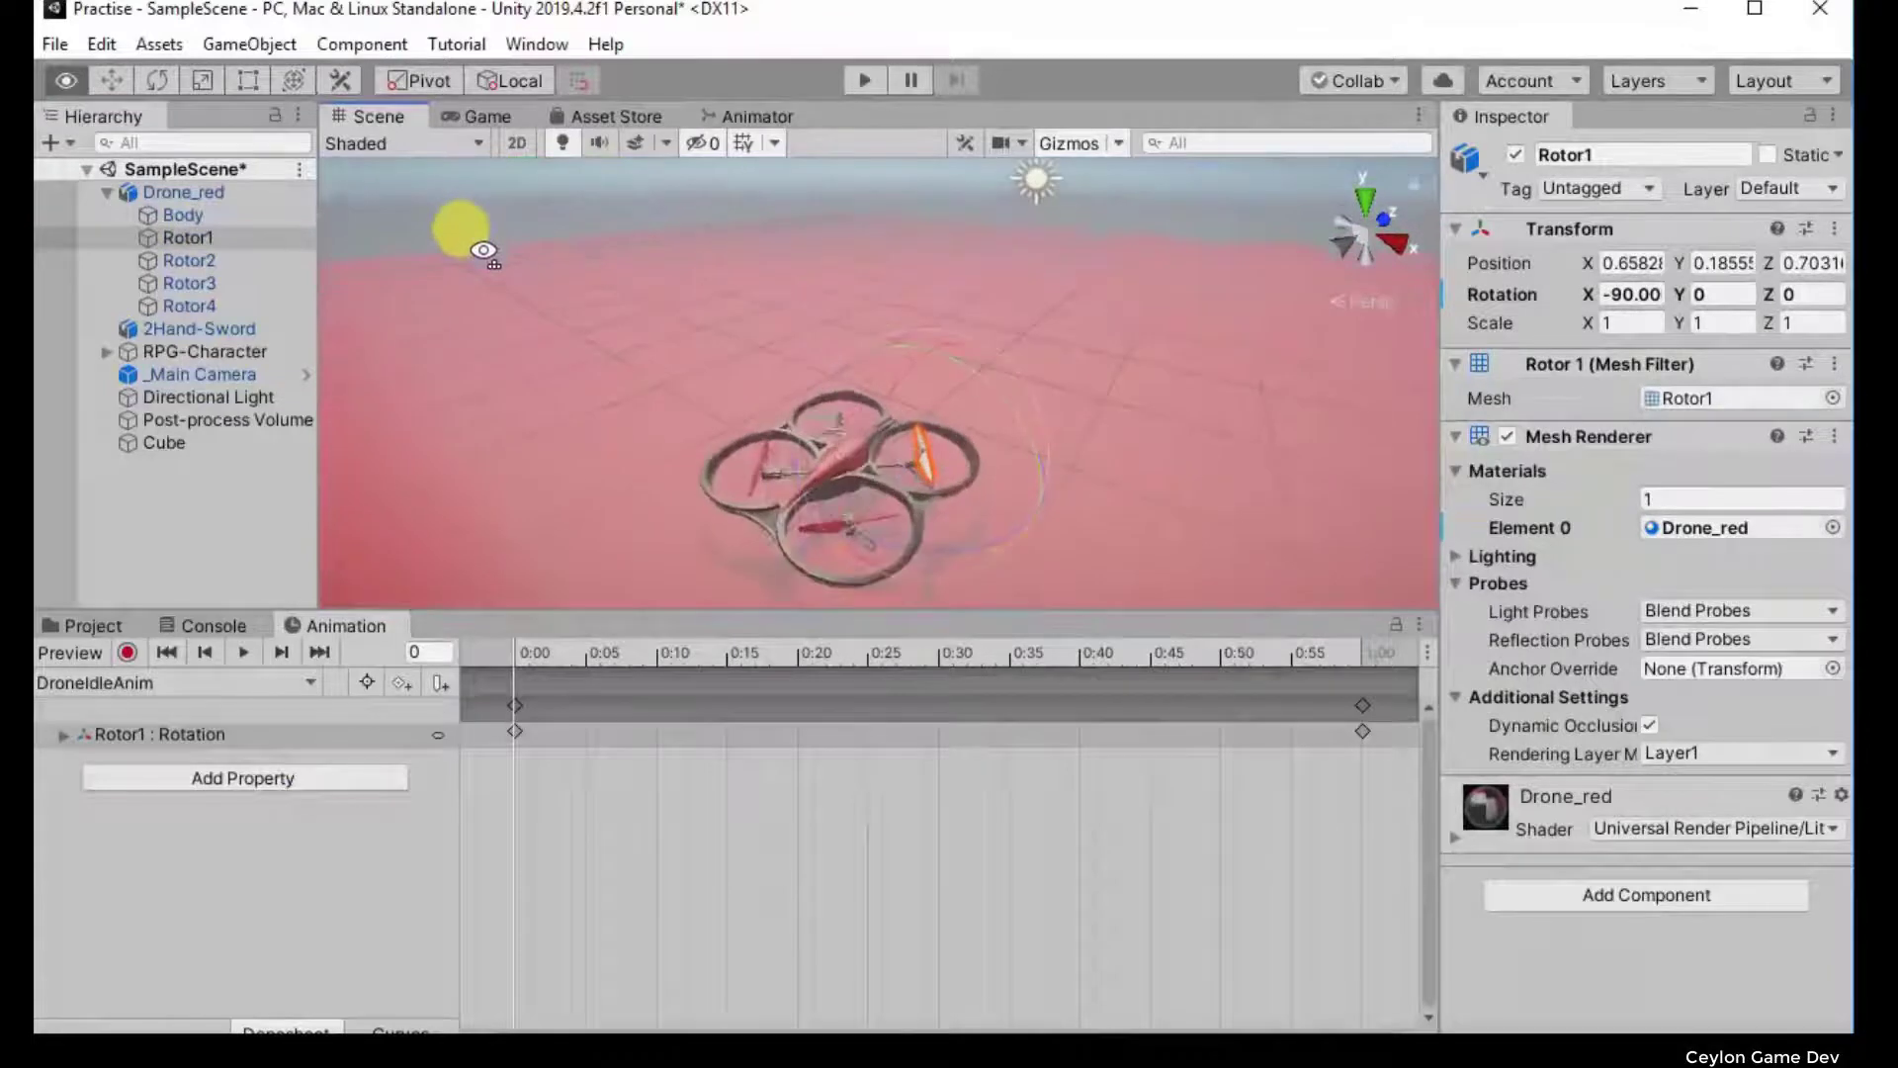
click(180, 255)
click(189, 283)
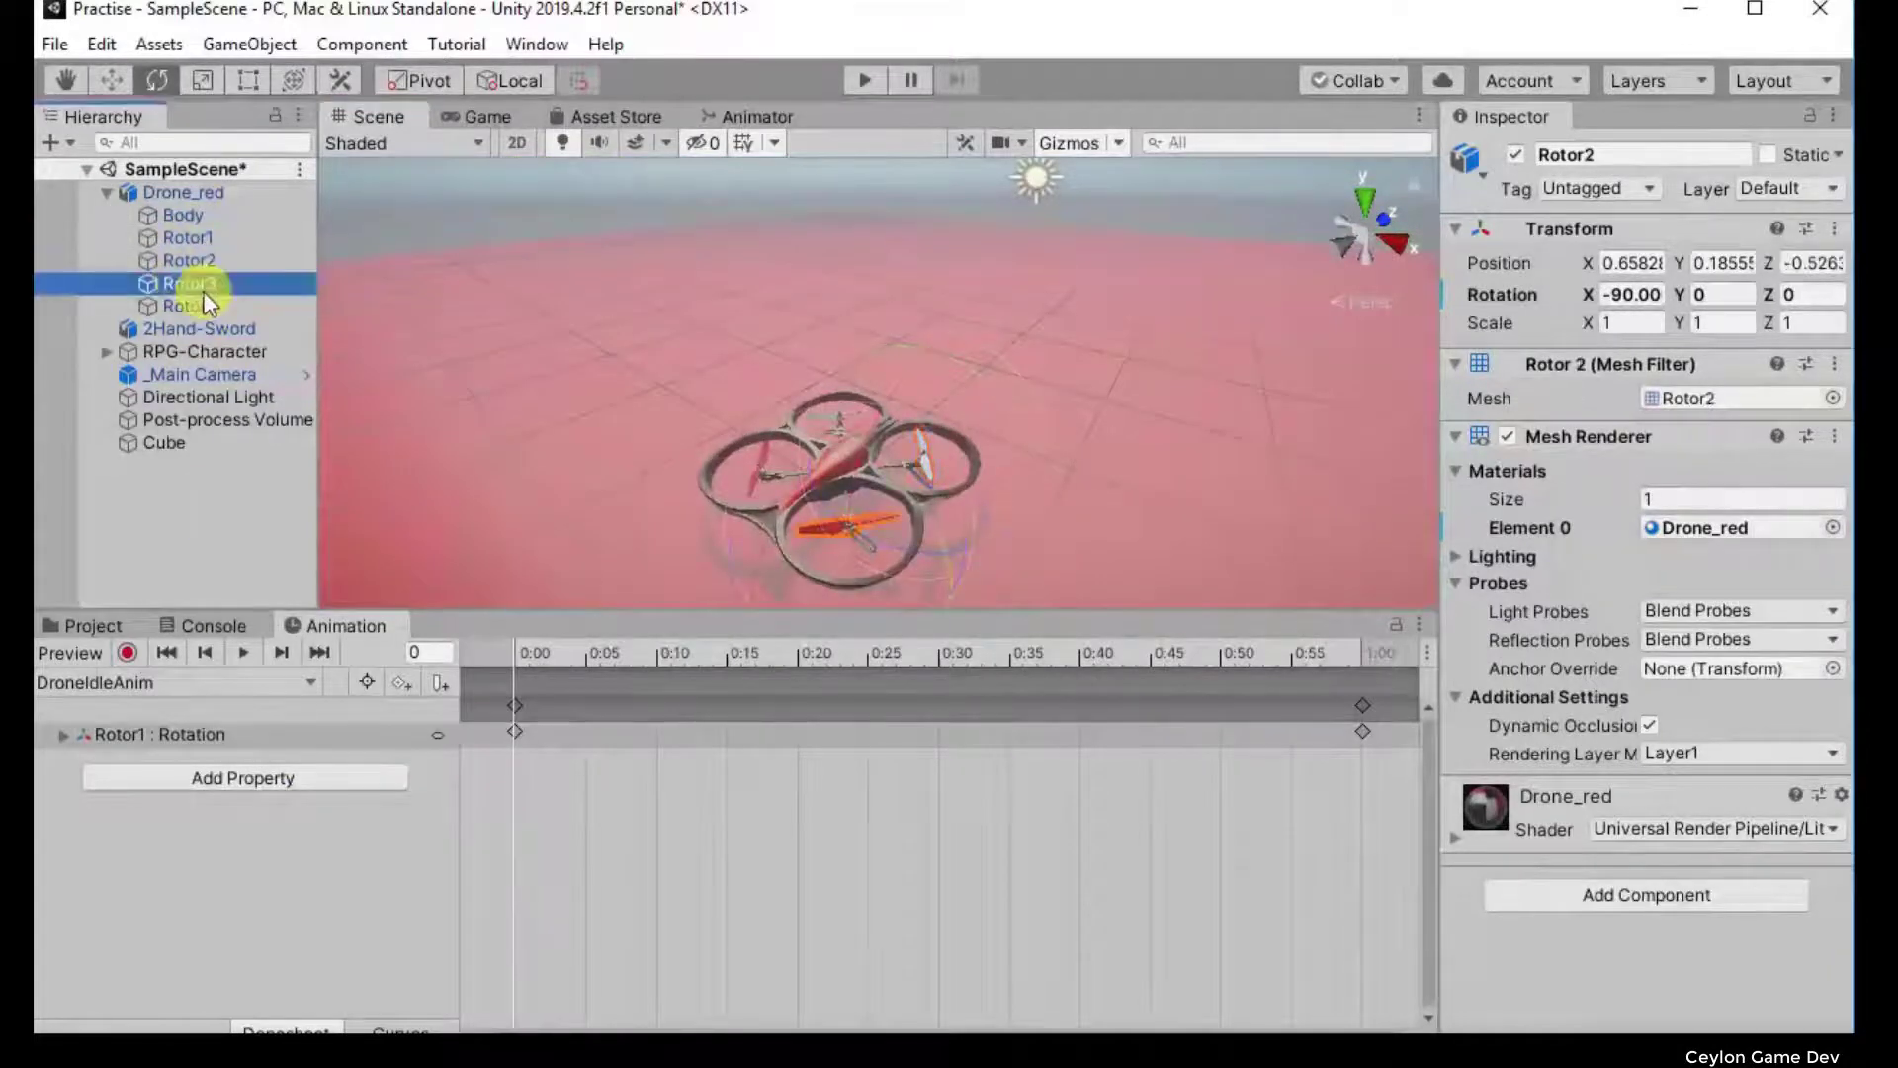
click(207, 300)
click(271, 777)
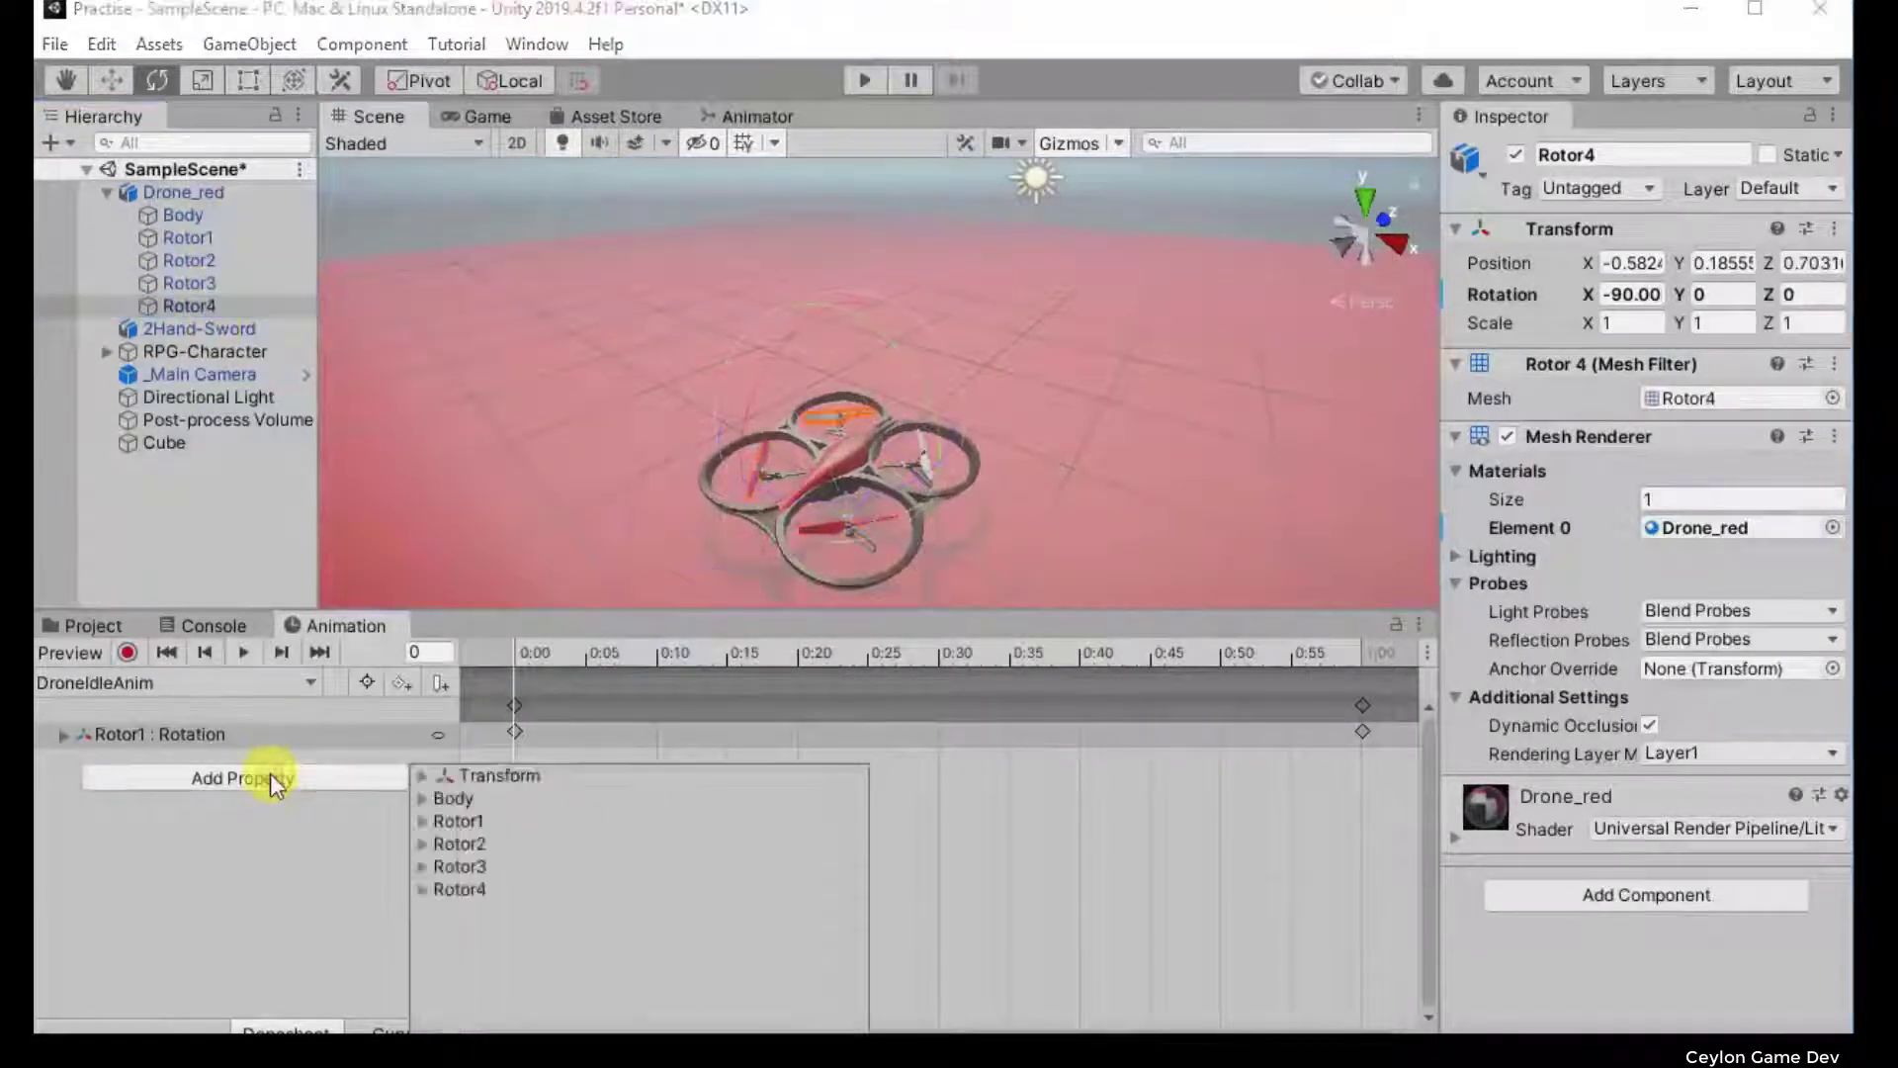
click(426, 844)
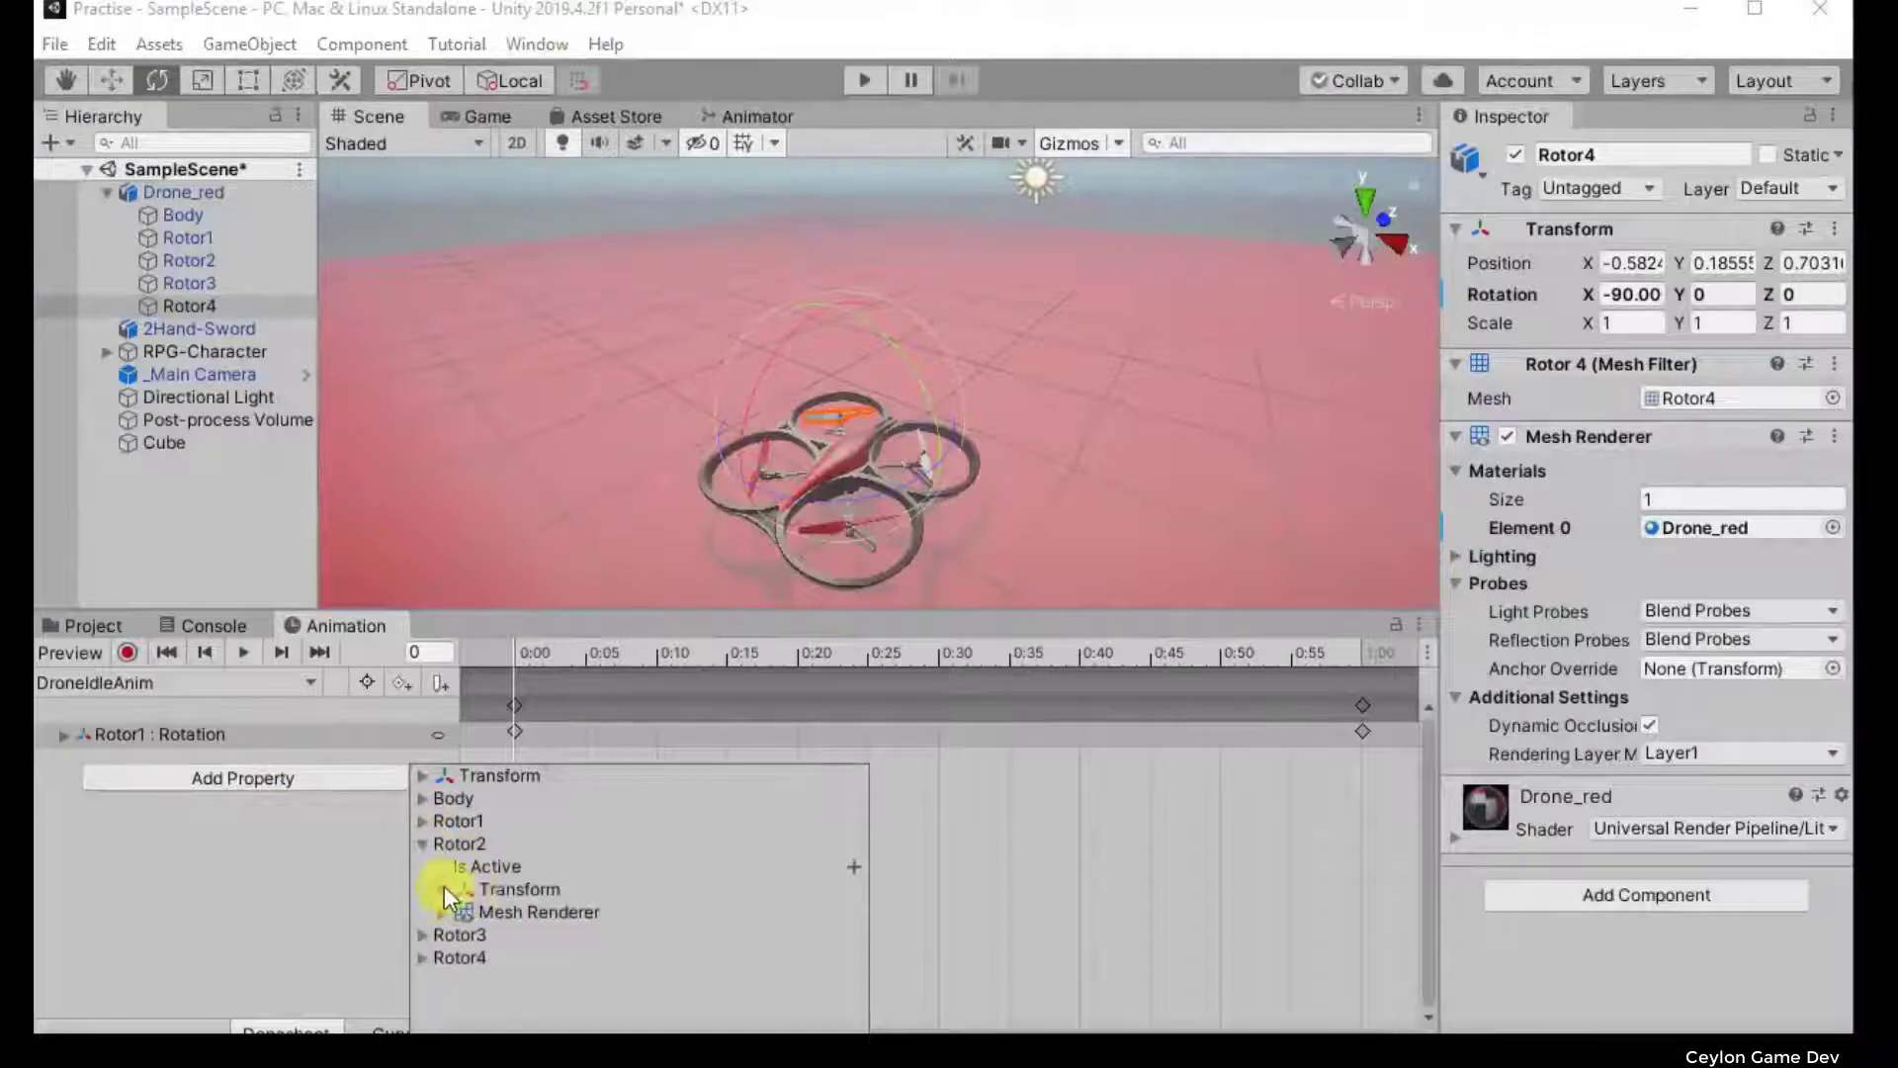
click(855, 936)
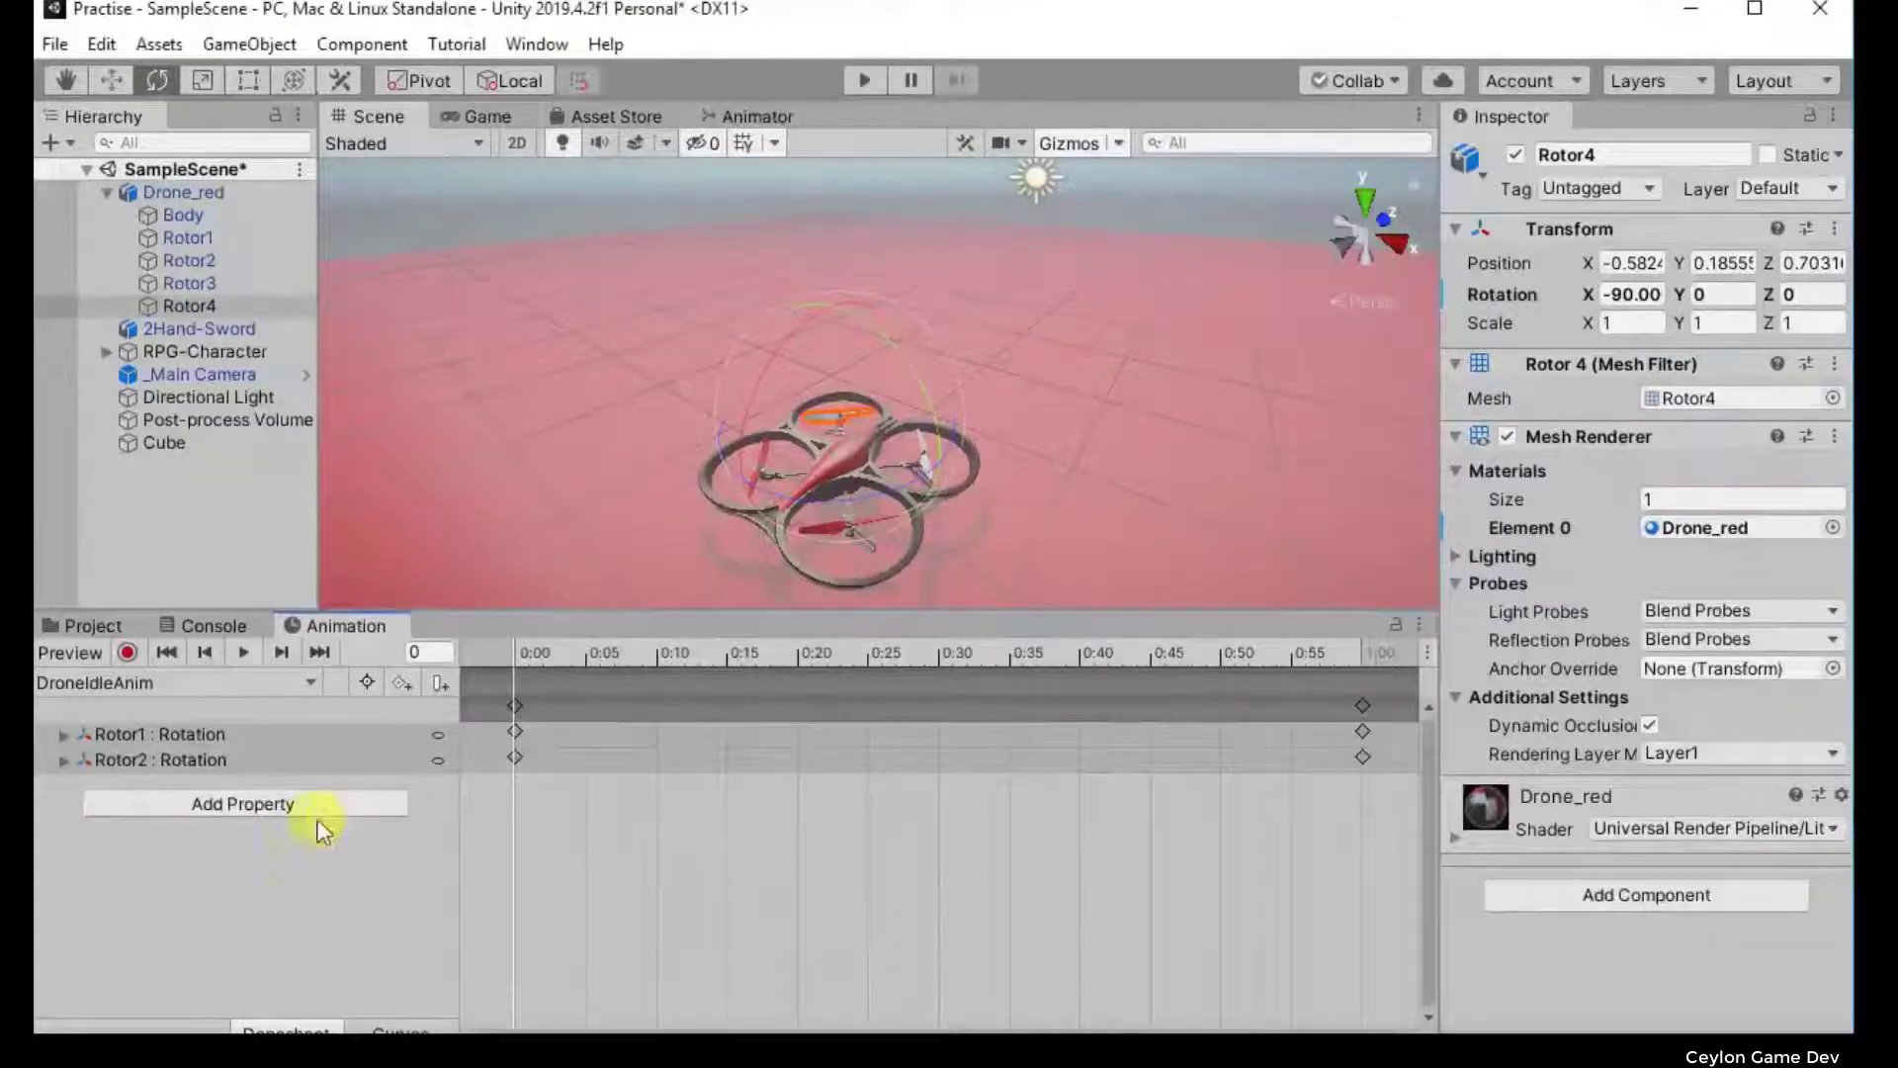
Step: Add Rotor3 : Rotation and Rotor4 : Rotation tracks to the clip
click(247, 794)
click(422, 892)
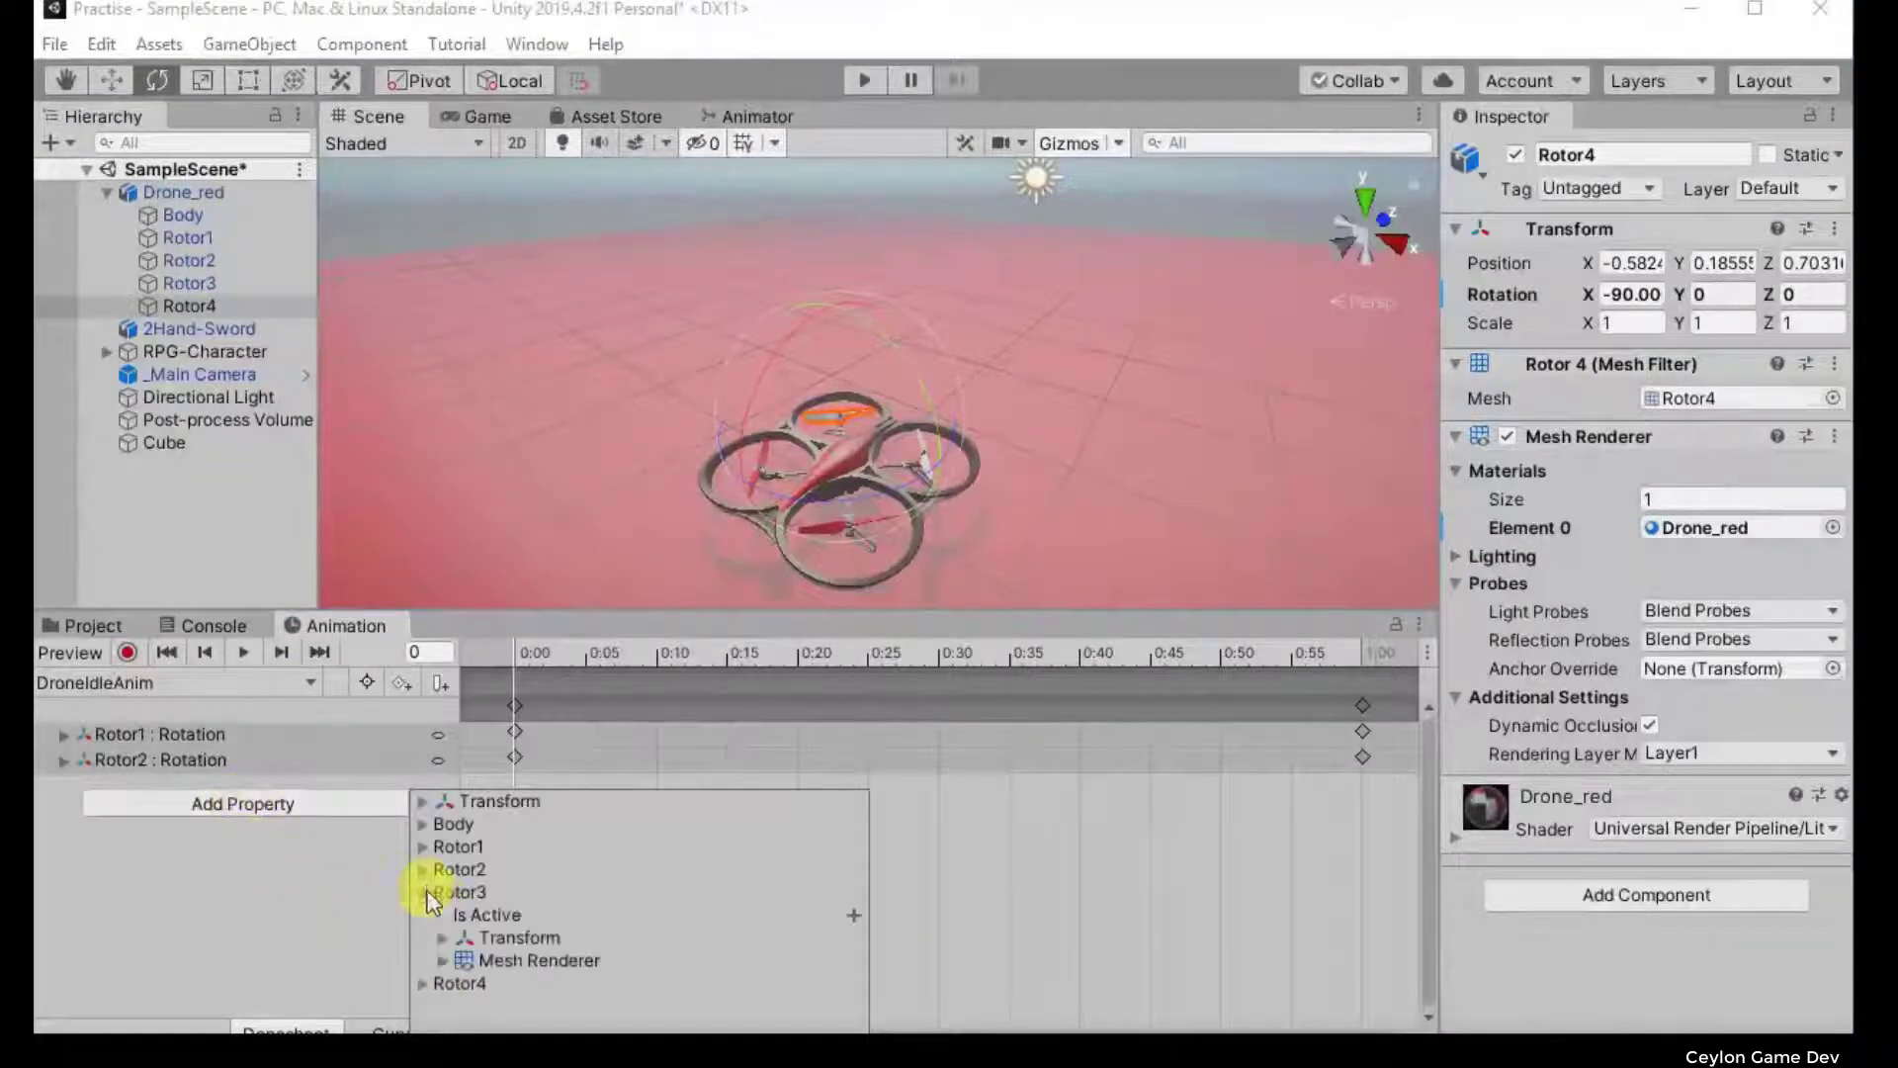
click(439, 939)
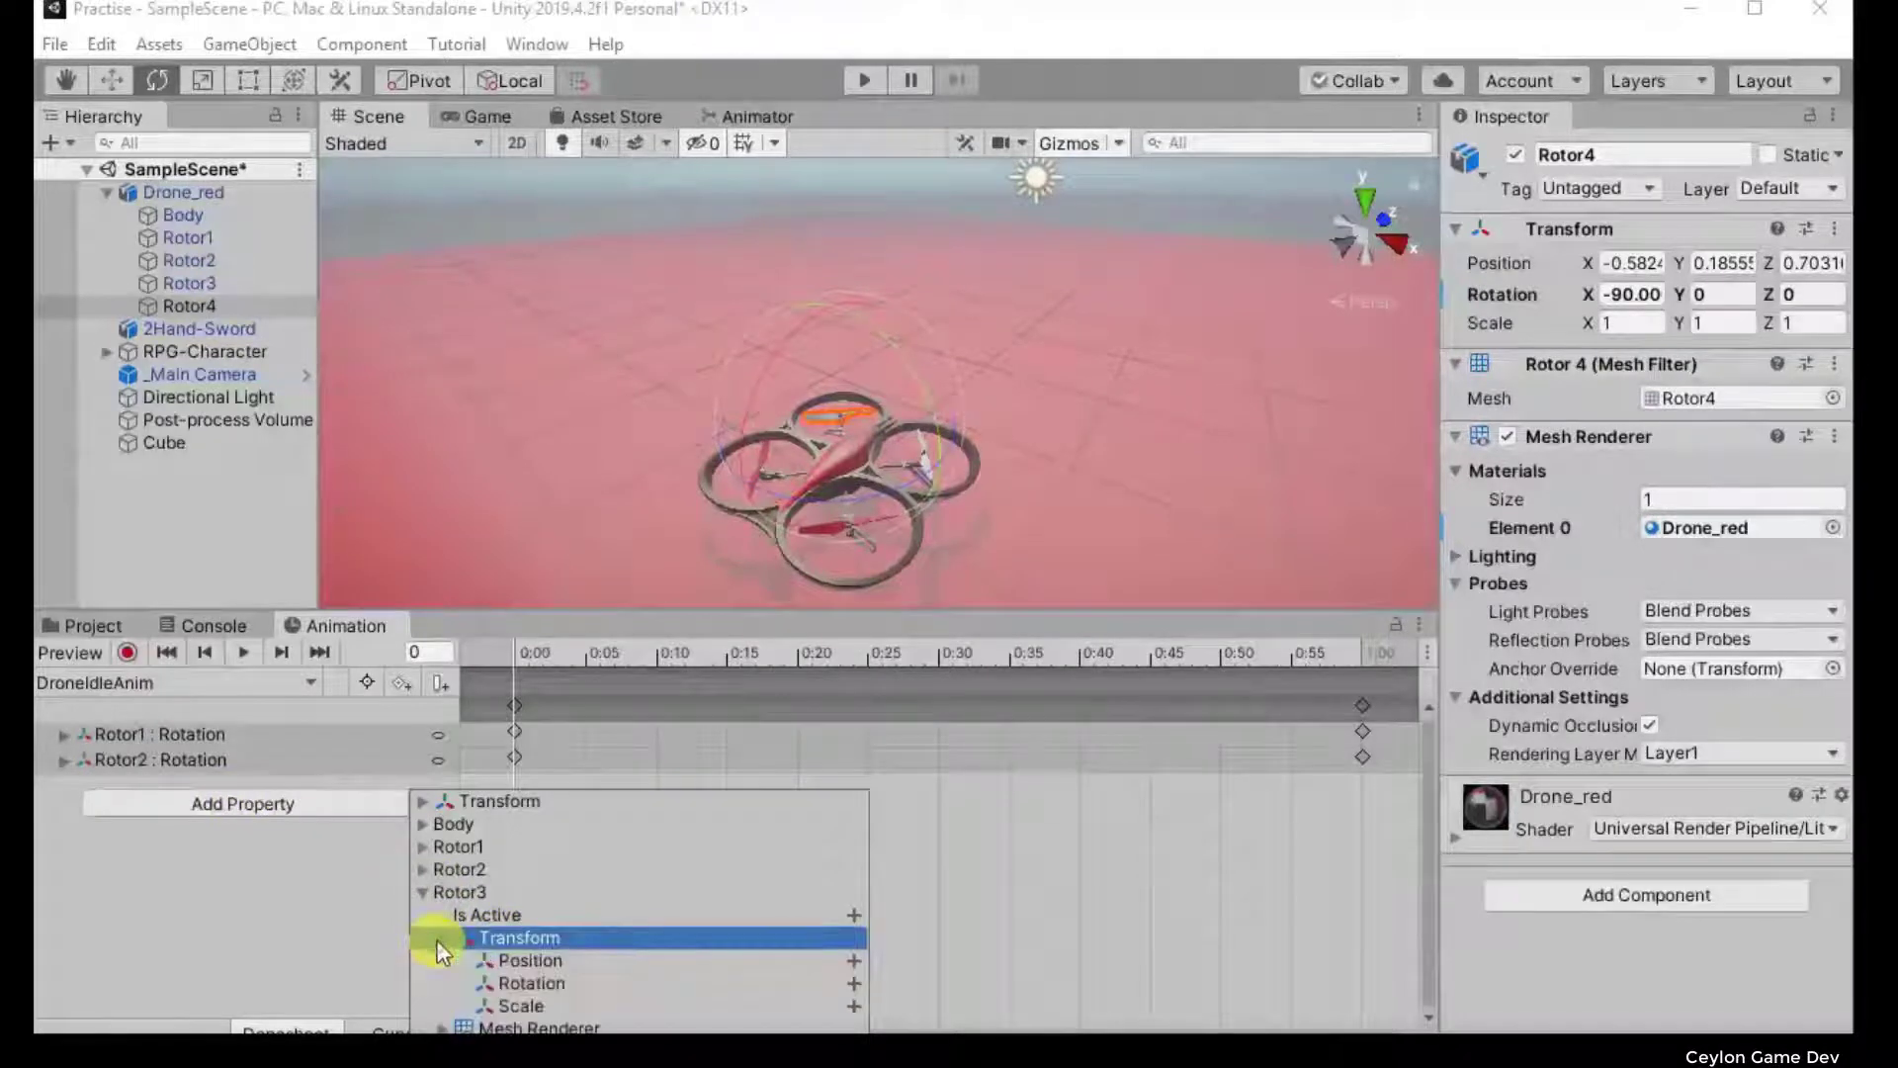
click(854, 983)
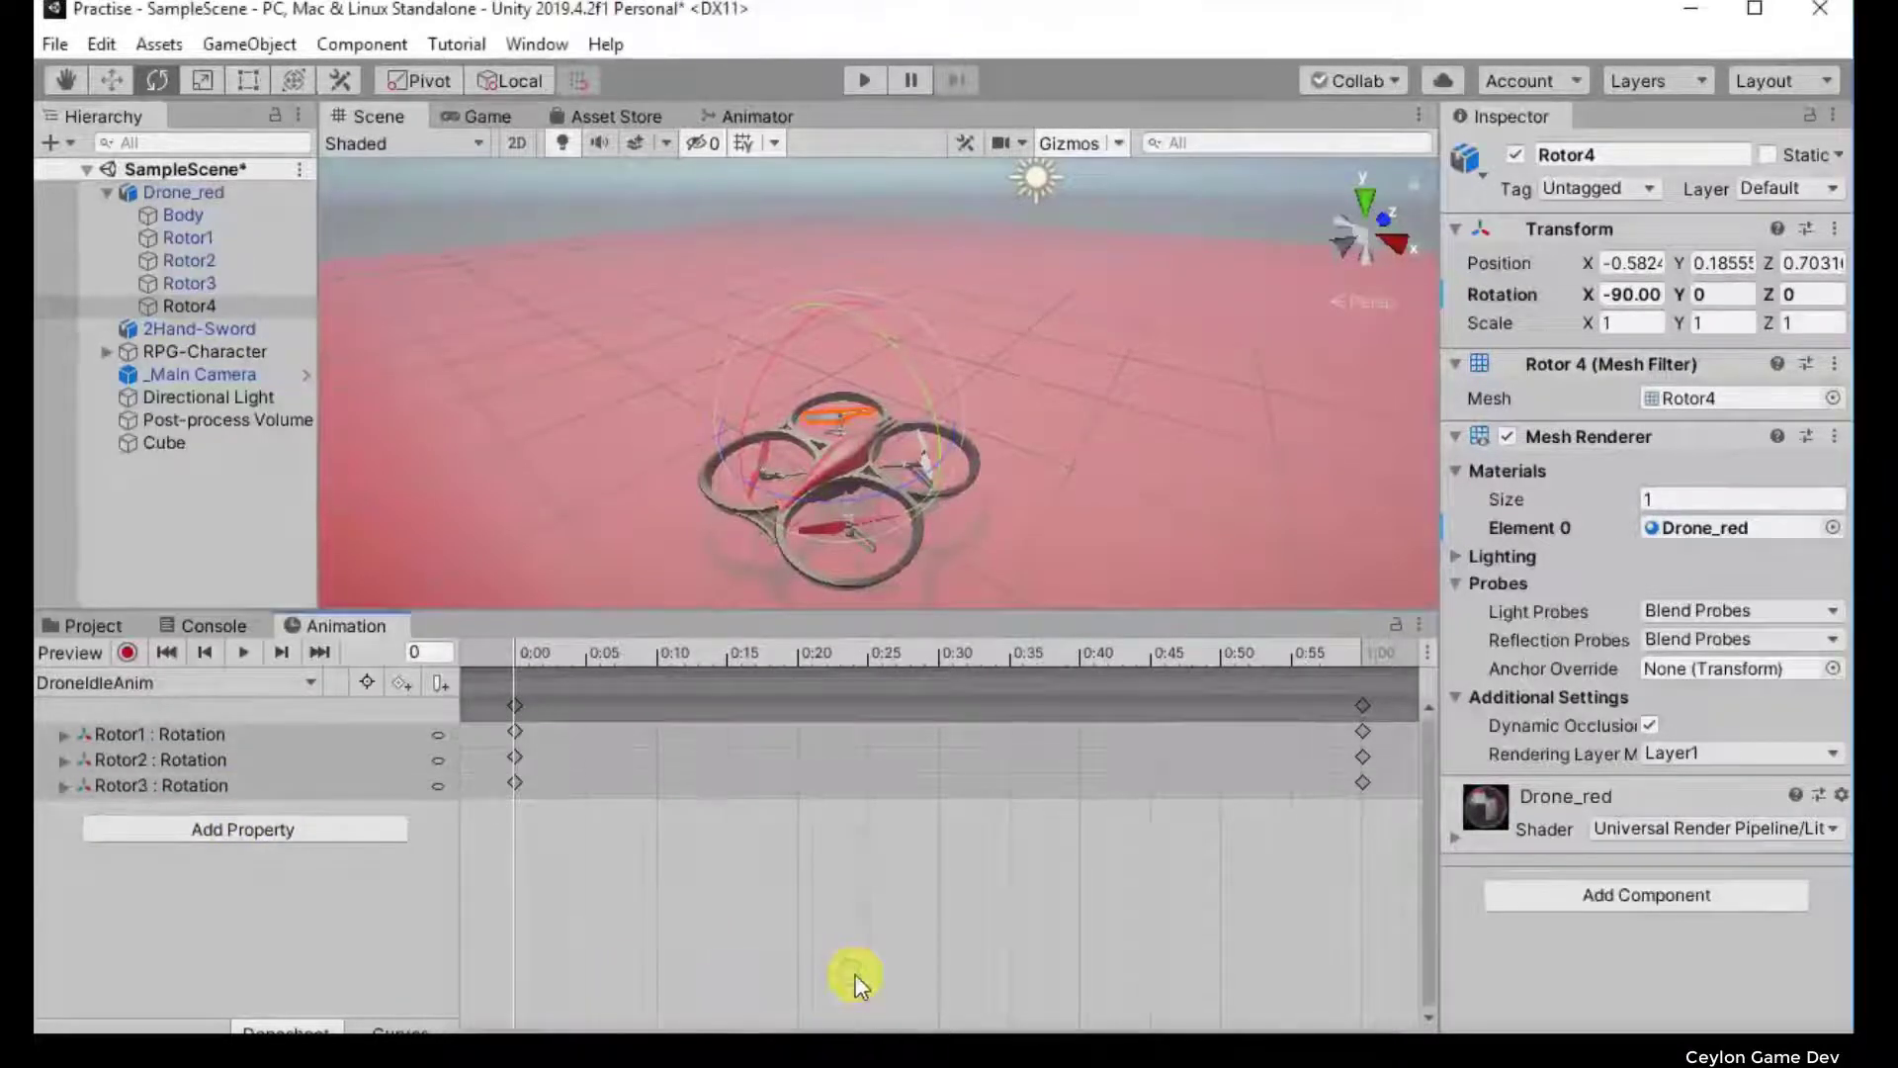
click(328, 836)
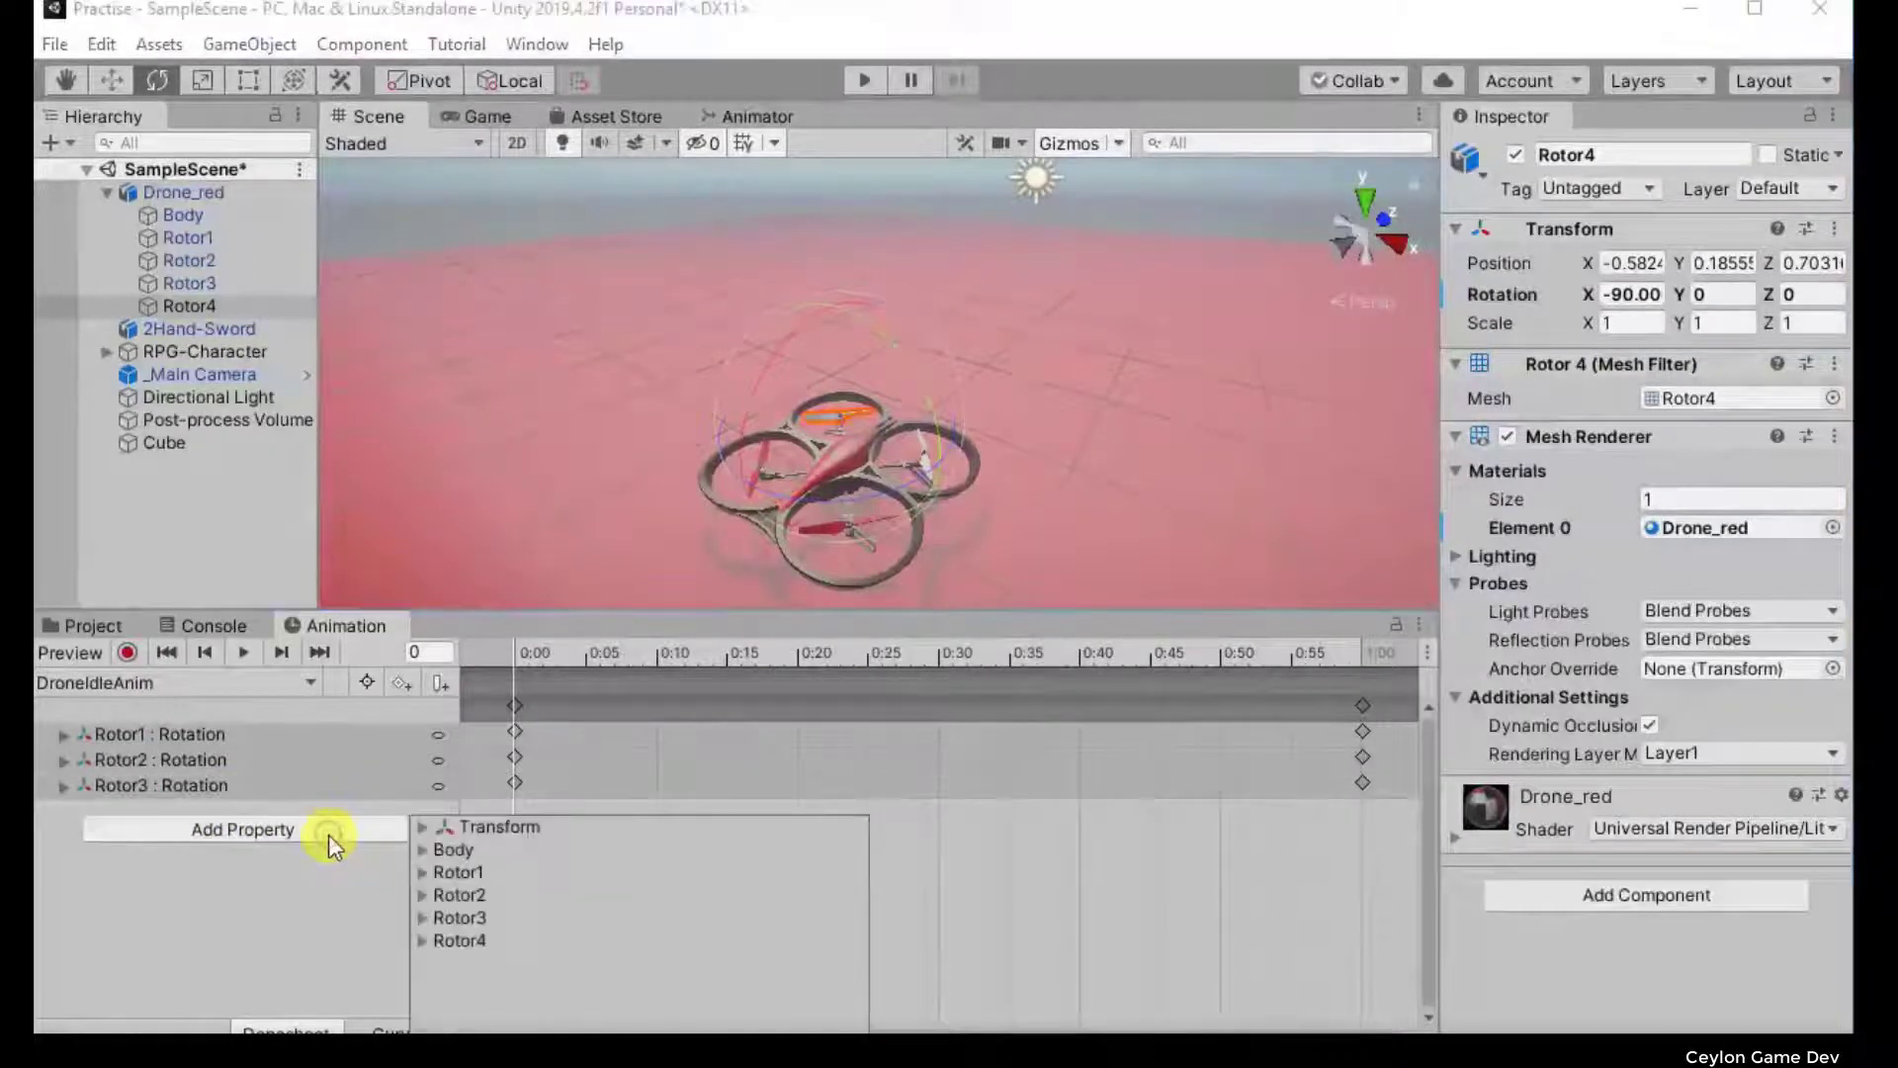
click(419, 942)
click(440, 985)
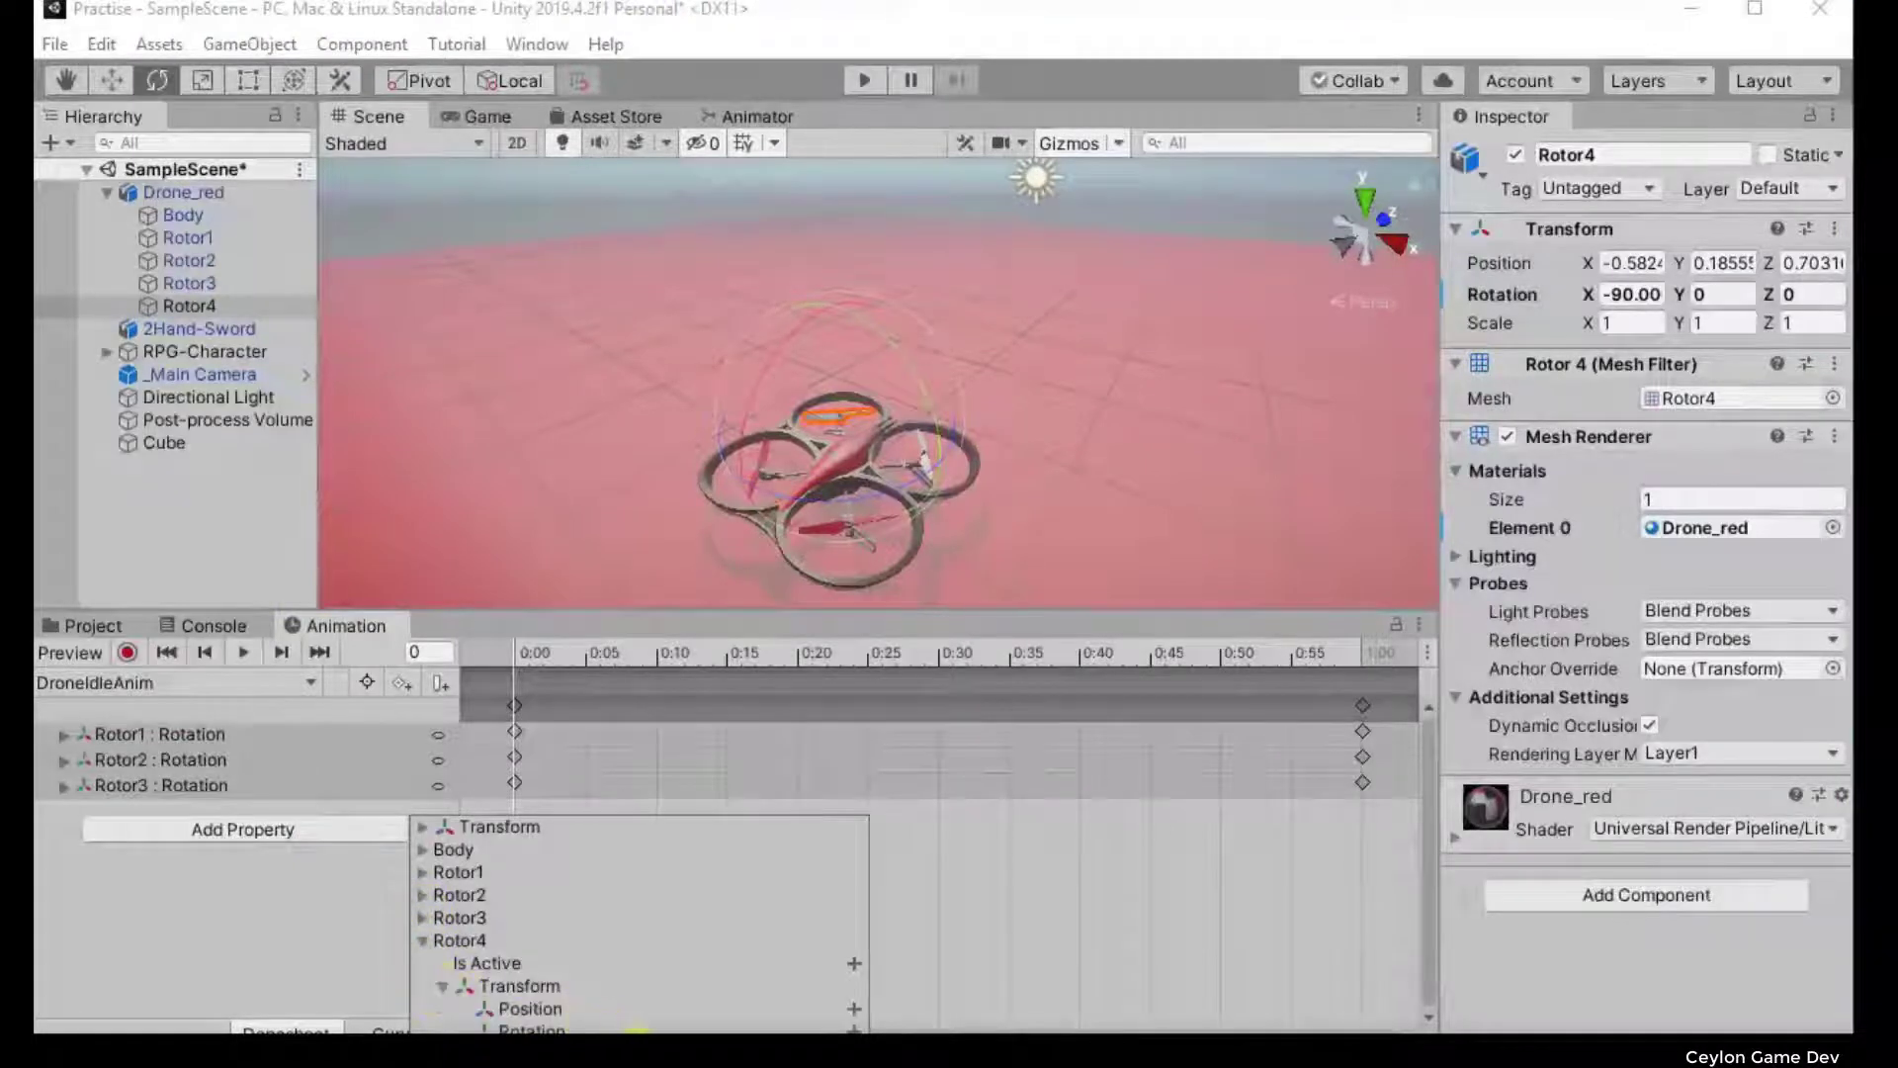
click(853, 1029)
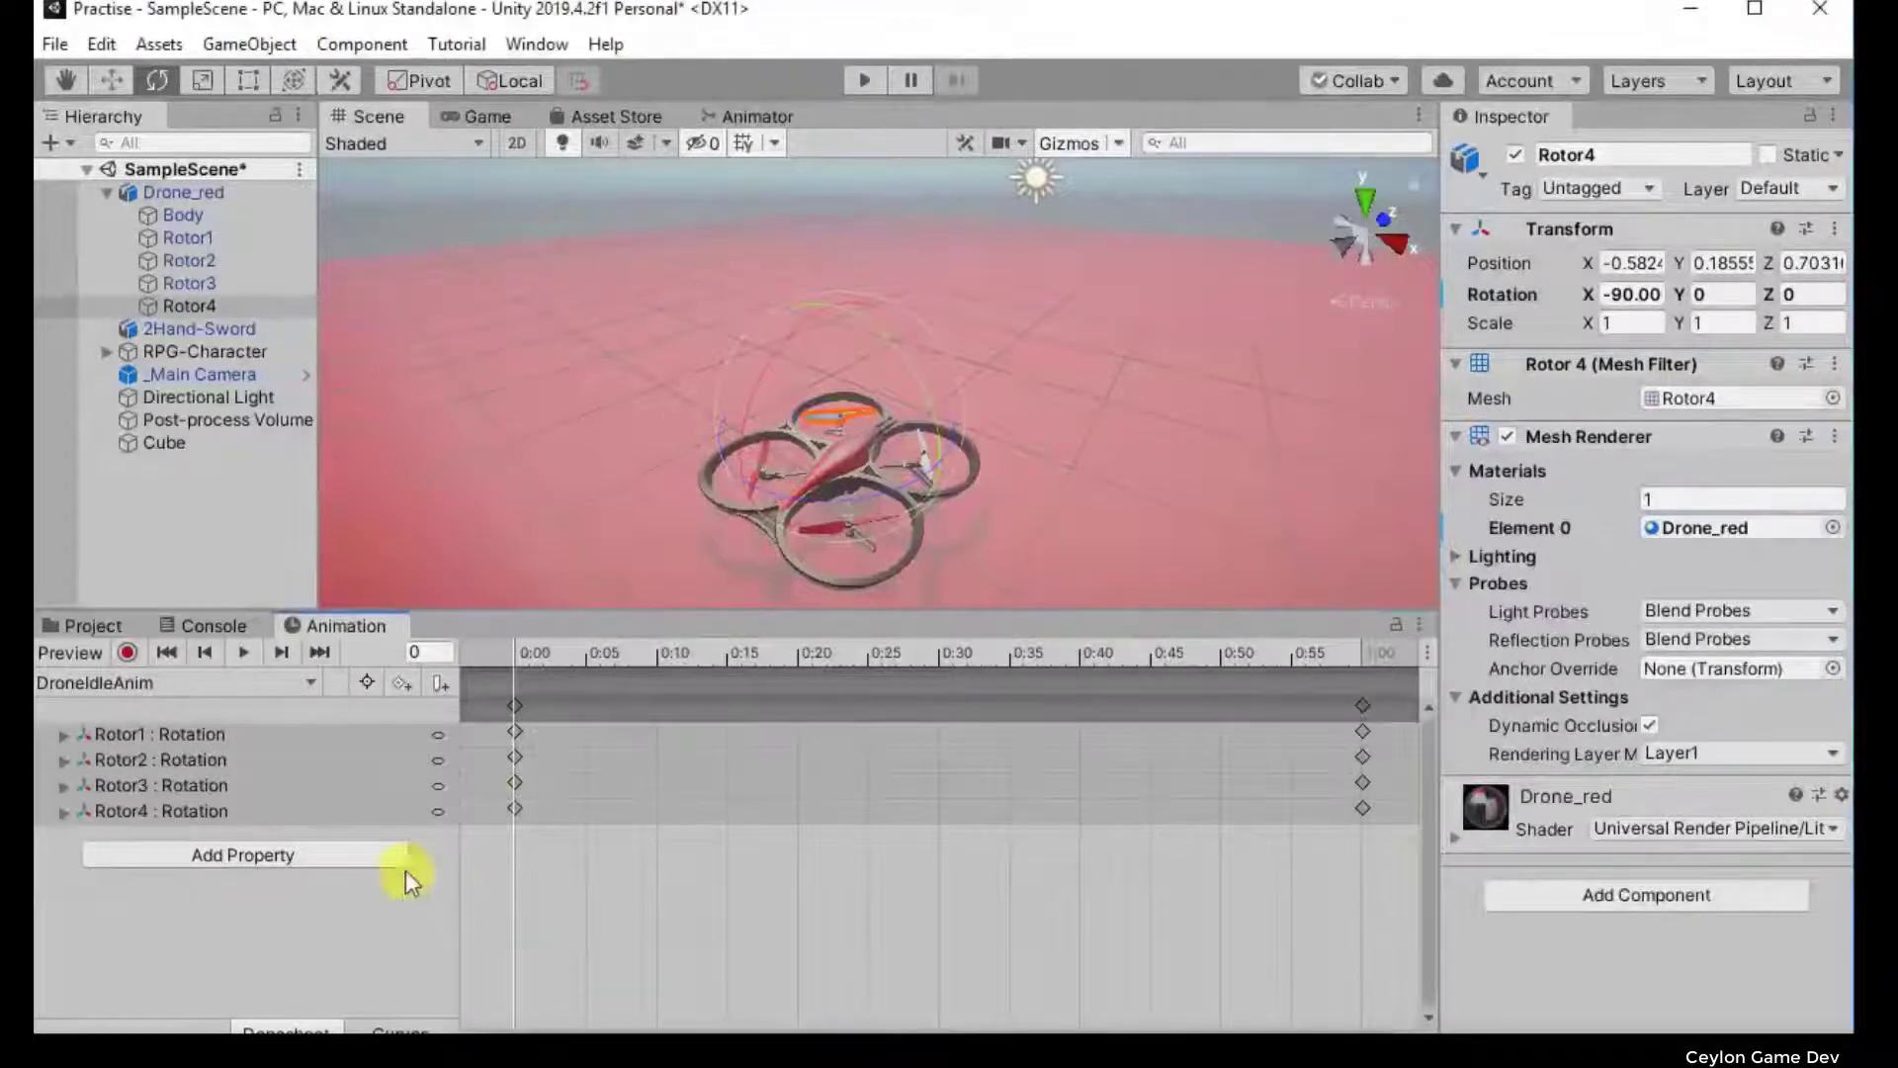
Step: Delete the 1:00 rotor keys, undoing an accidental removal of the 0:00 keys
click(1361, 705)
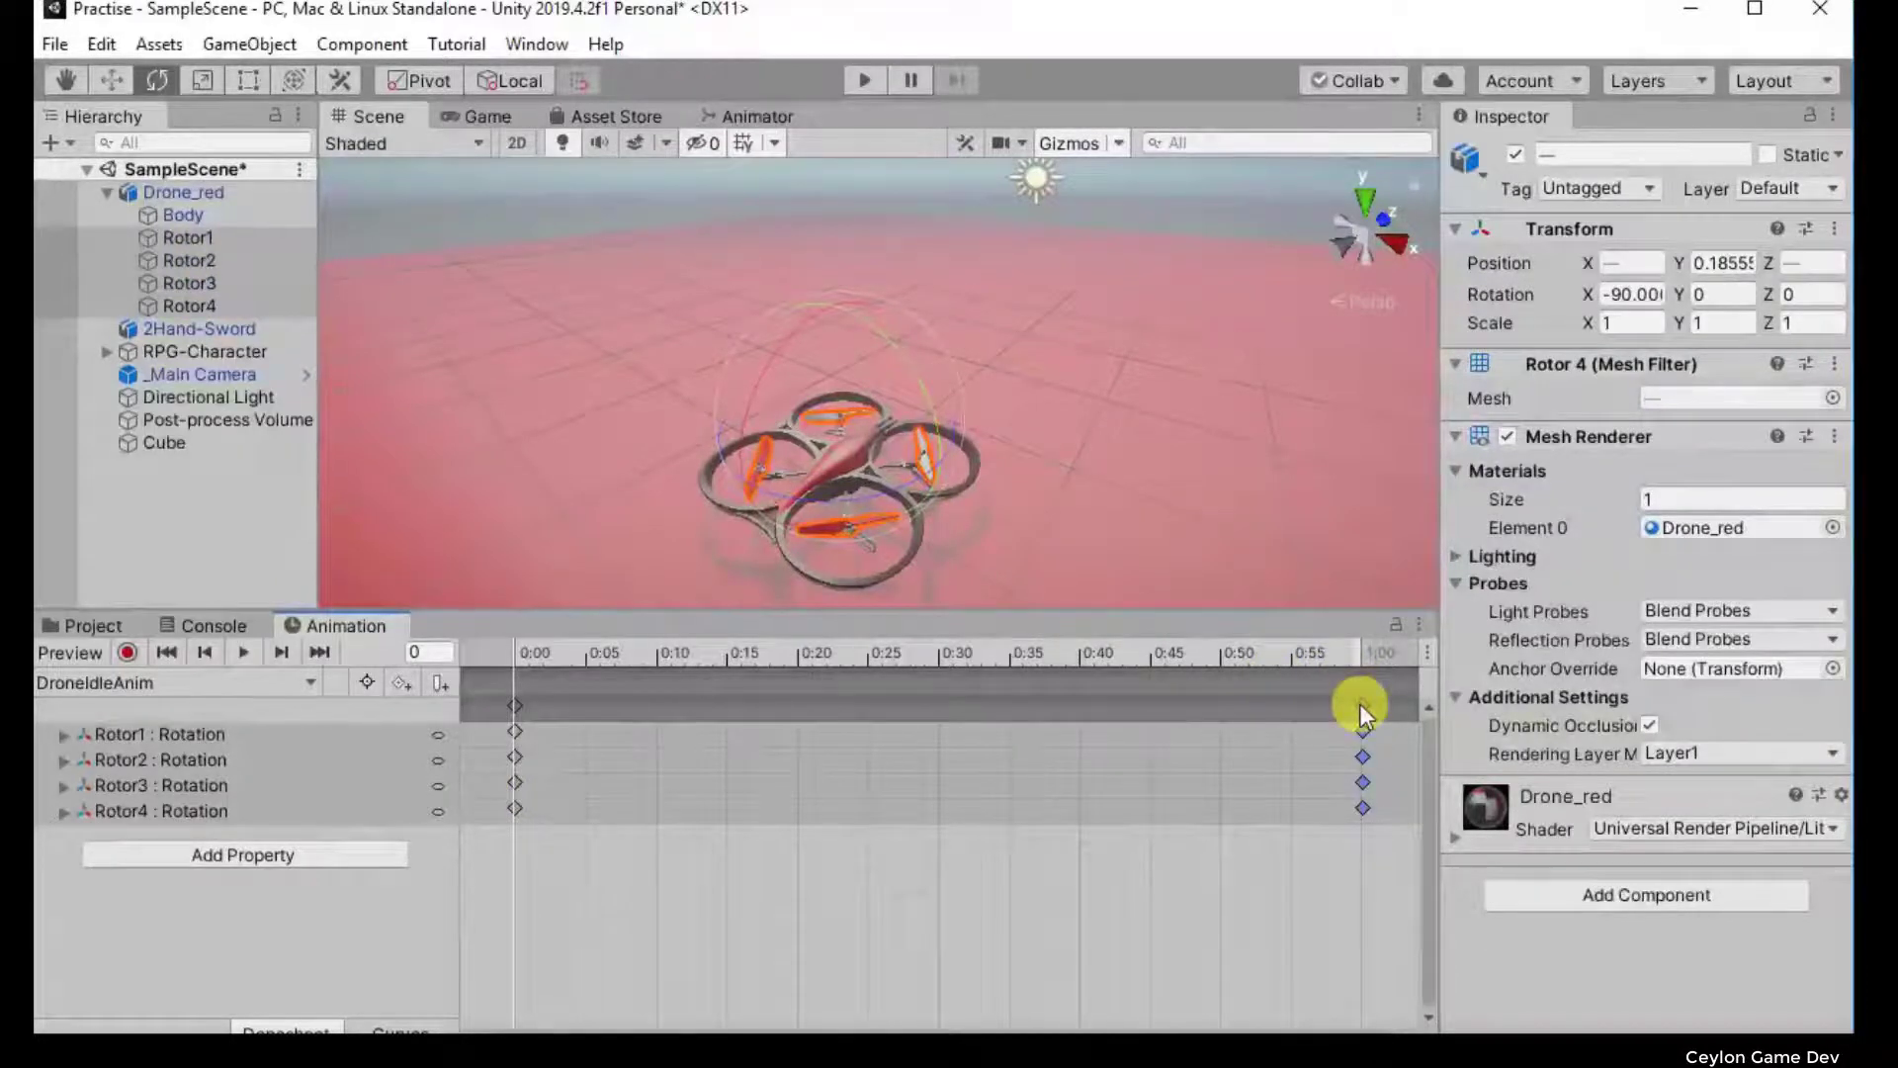
shift+click(514, 704)
click(1266, 181)
click(1364, 706)
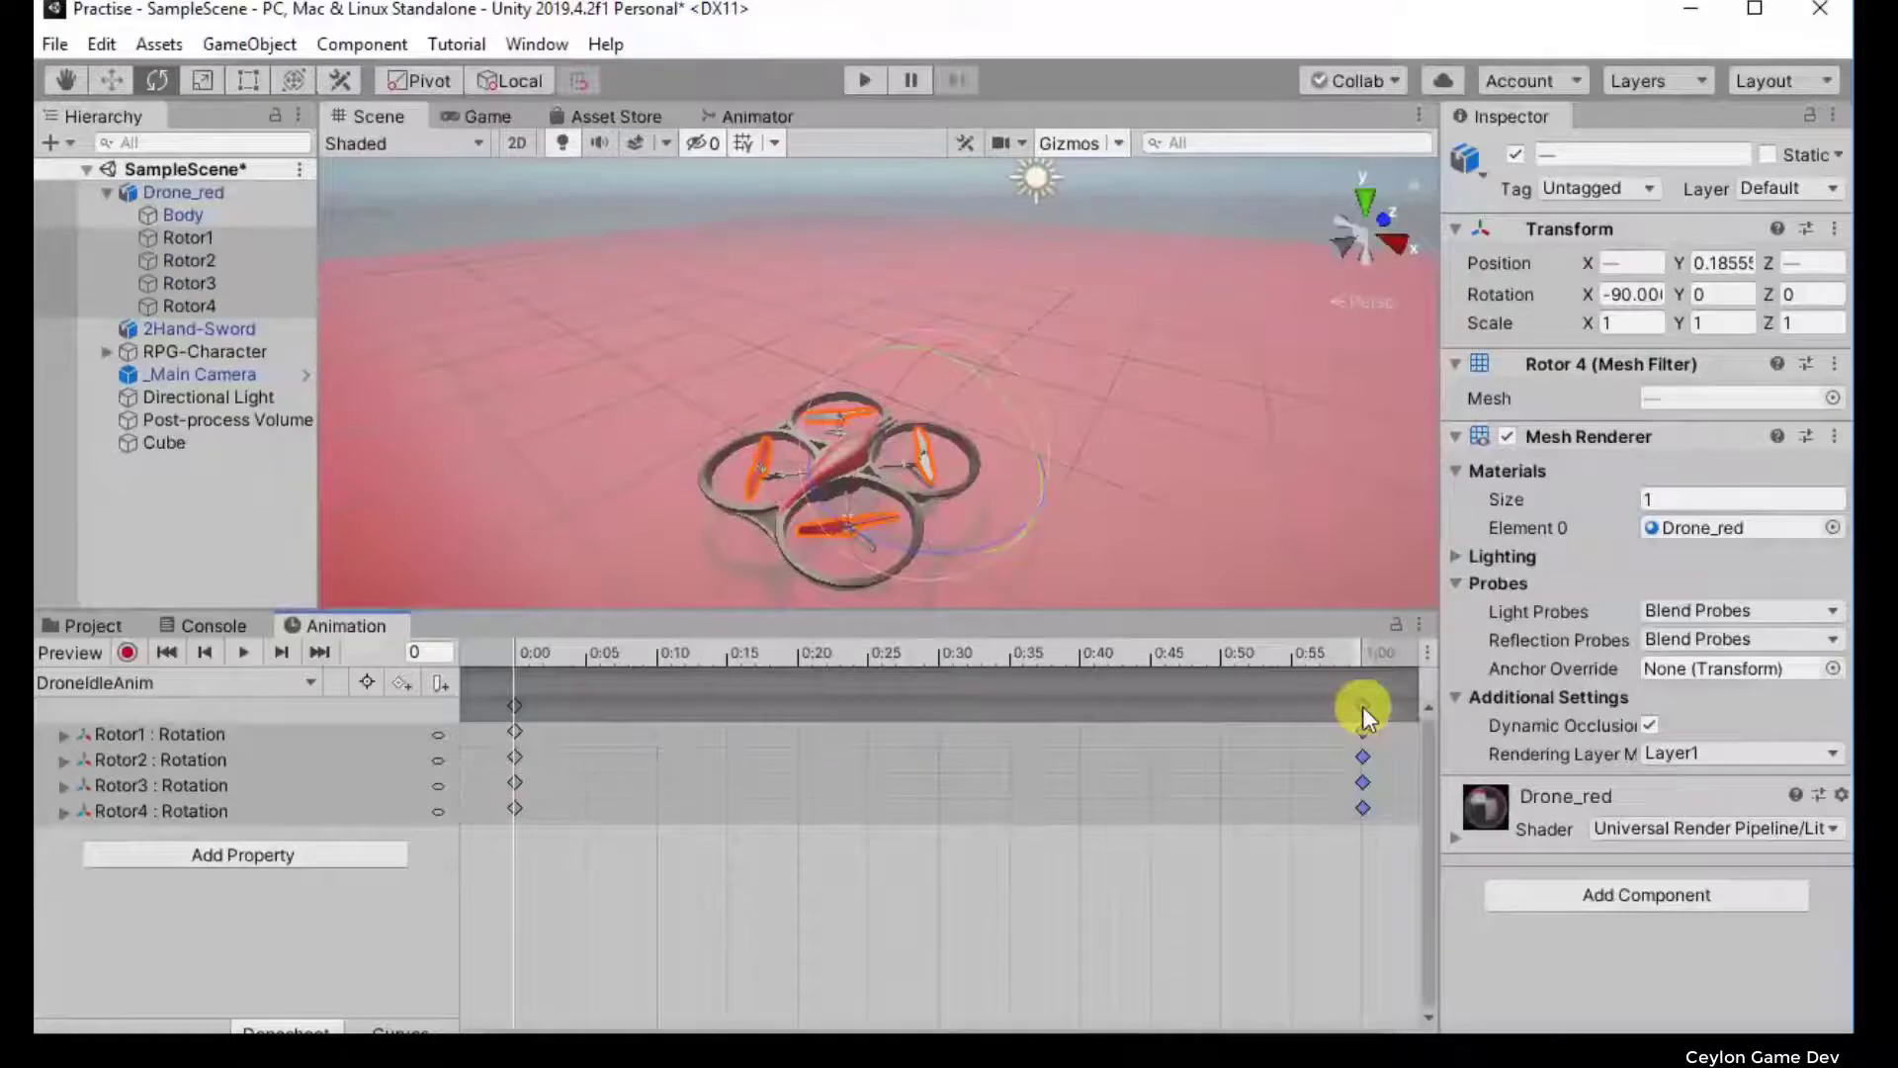
key(Delete)
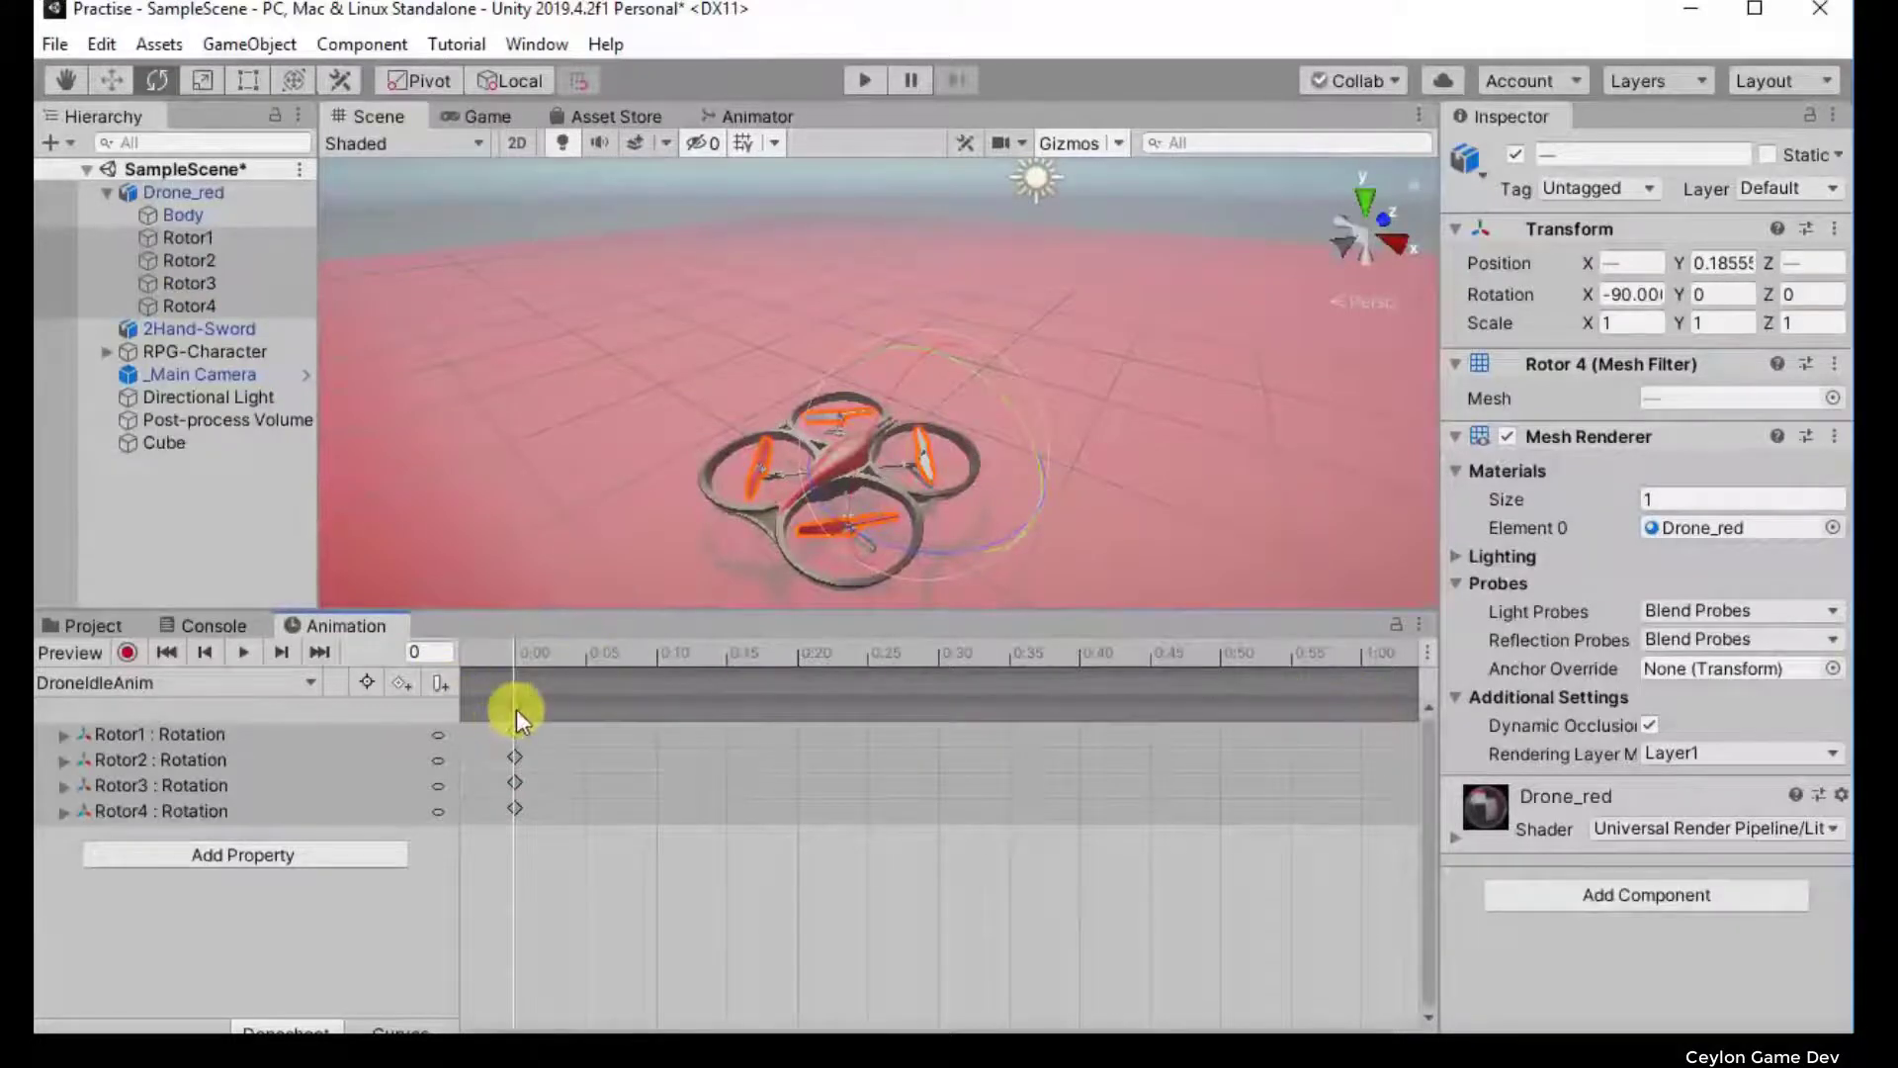
click(515, 708)
key(Delete)
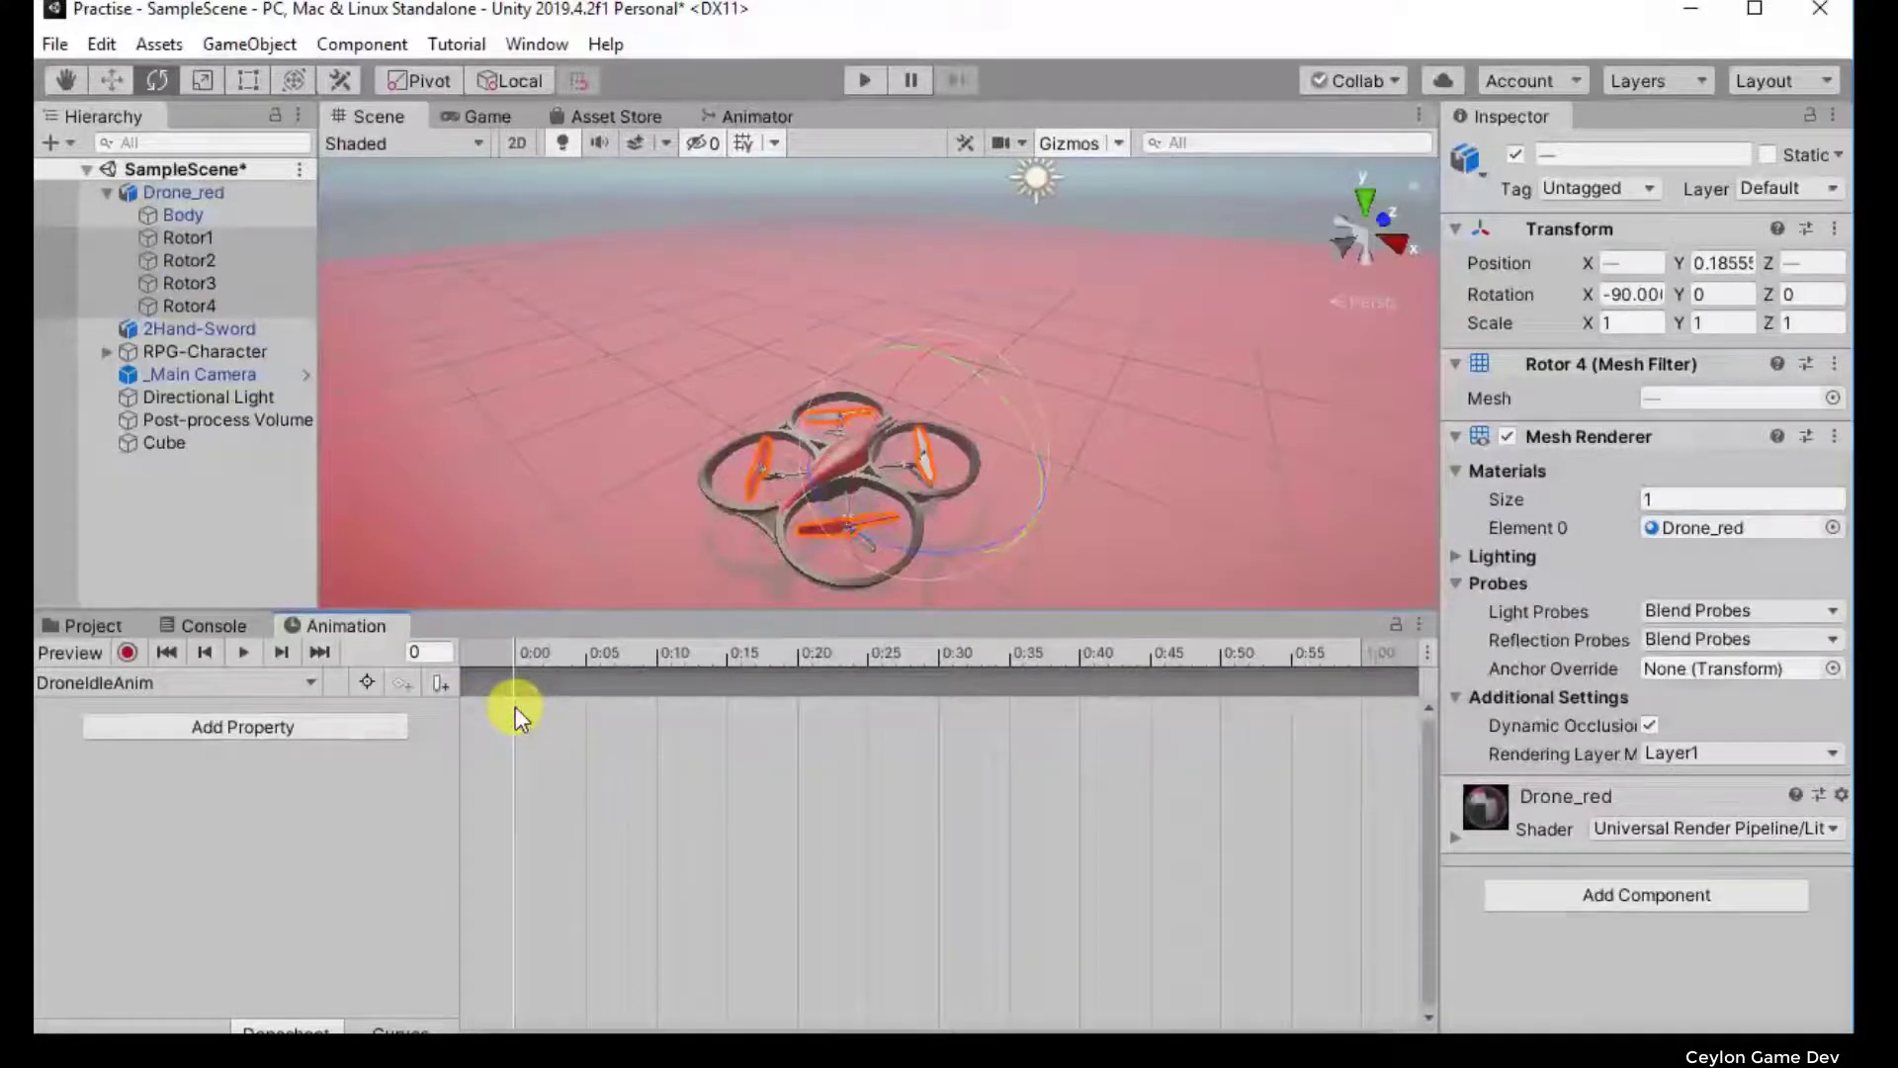
key(ctrl+z)
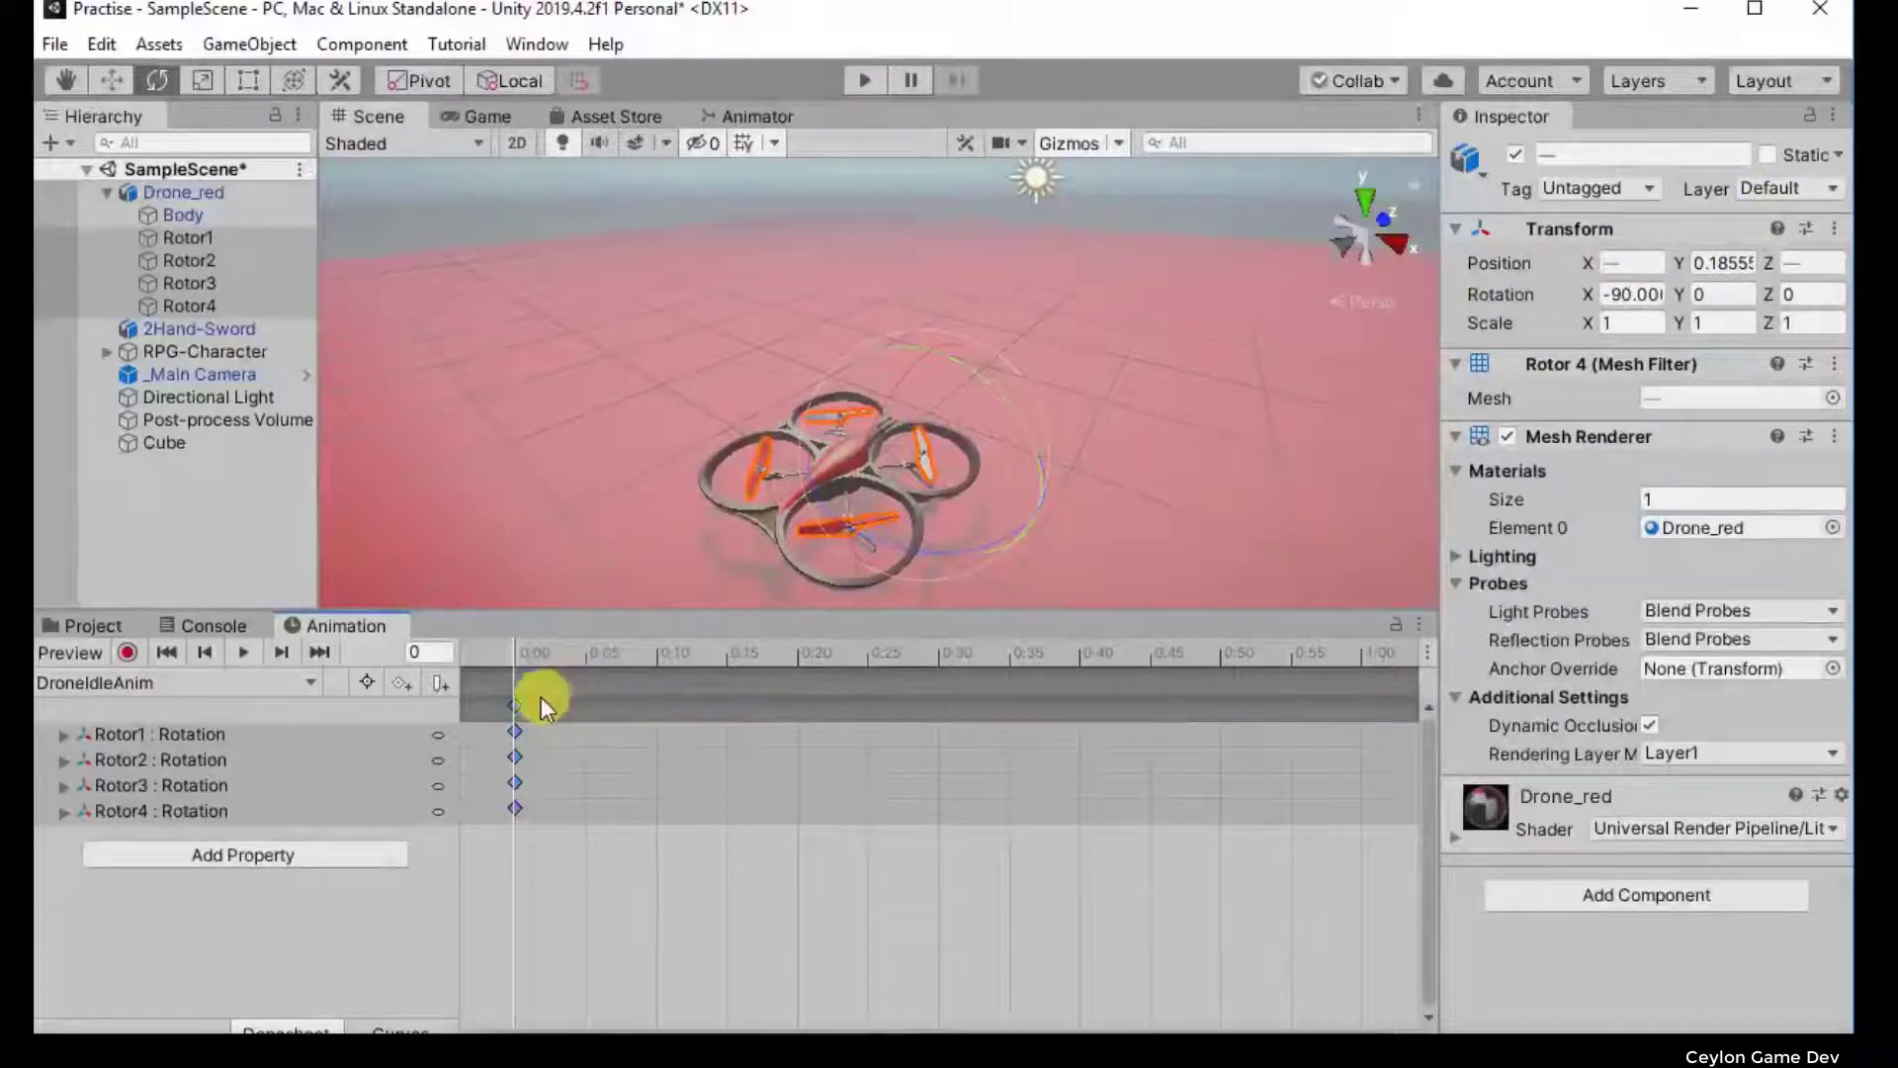
Step: Move the playhead to frame 30 and inspect the rotors' X and Z rotation fields
click(941, 663)
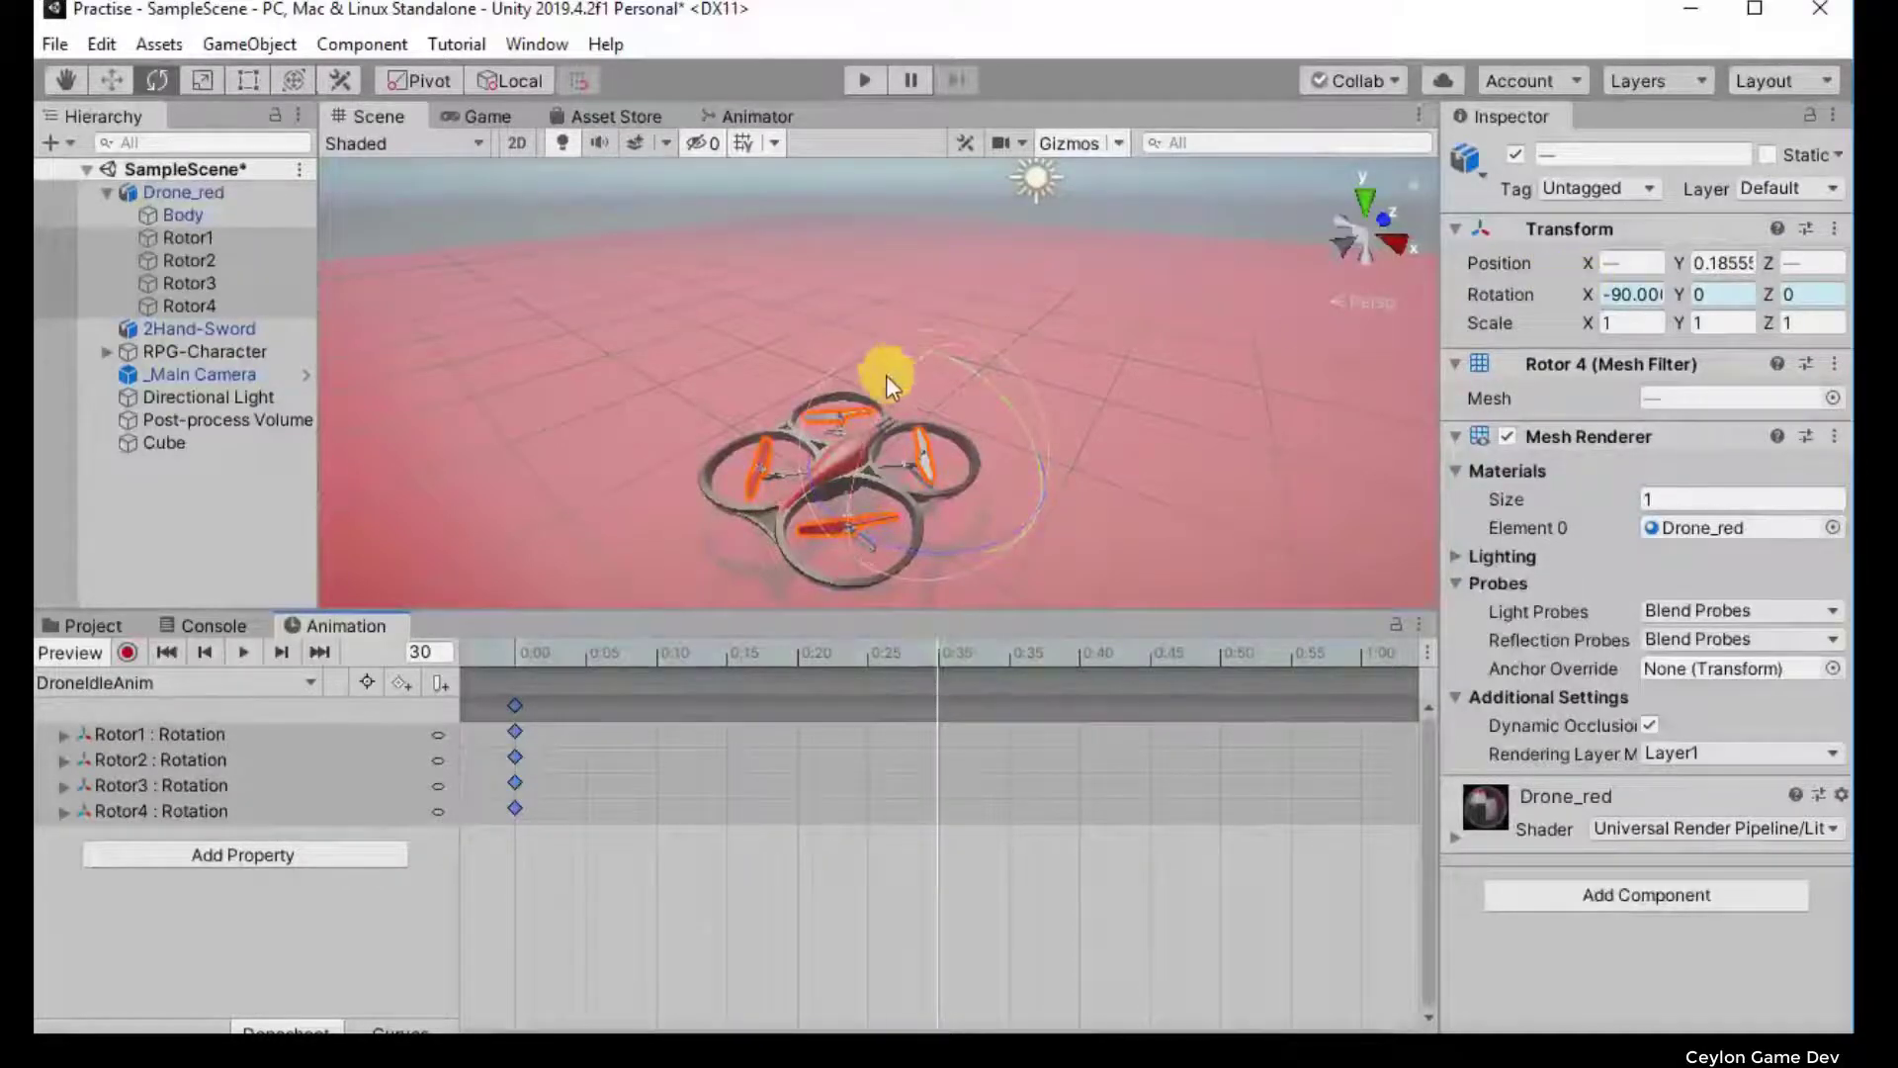
mouse_move(883, 369)
alt+mouse_down()
mouse_move(700, 435)
mouse_move(678, 411)
alt+mouse_up()
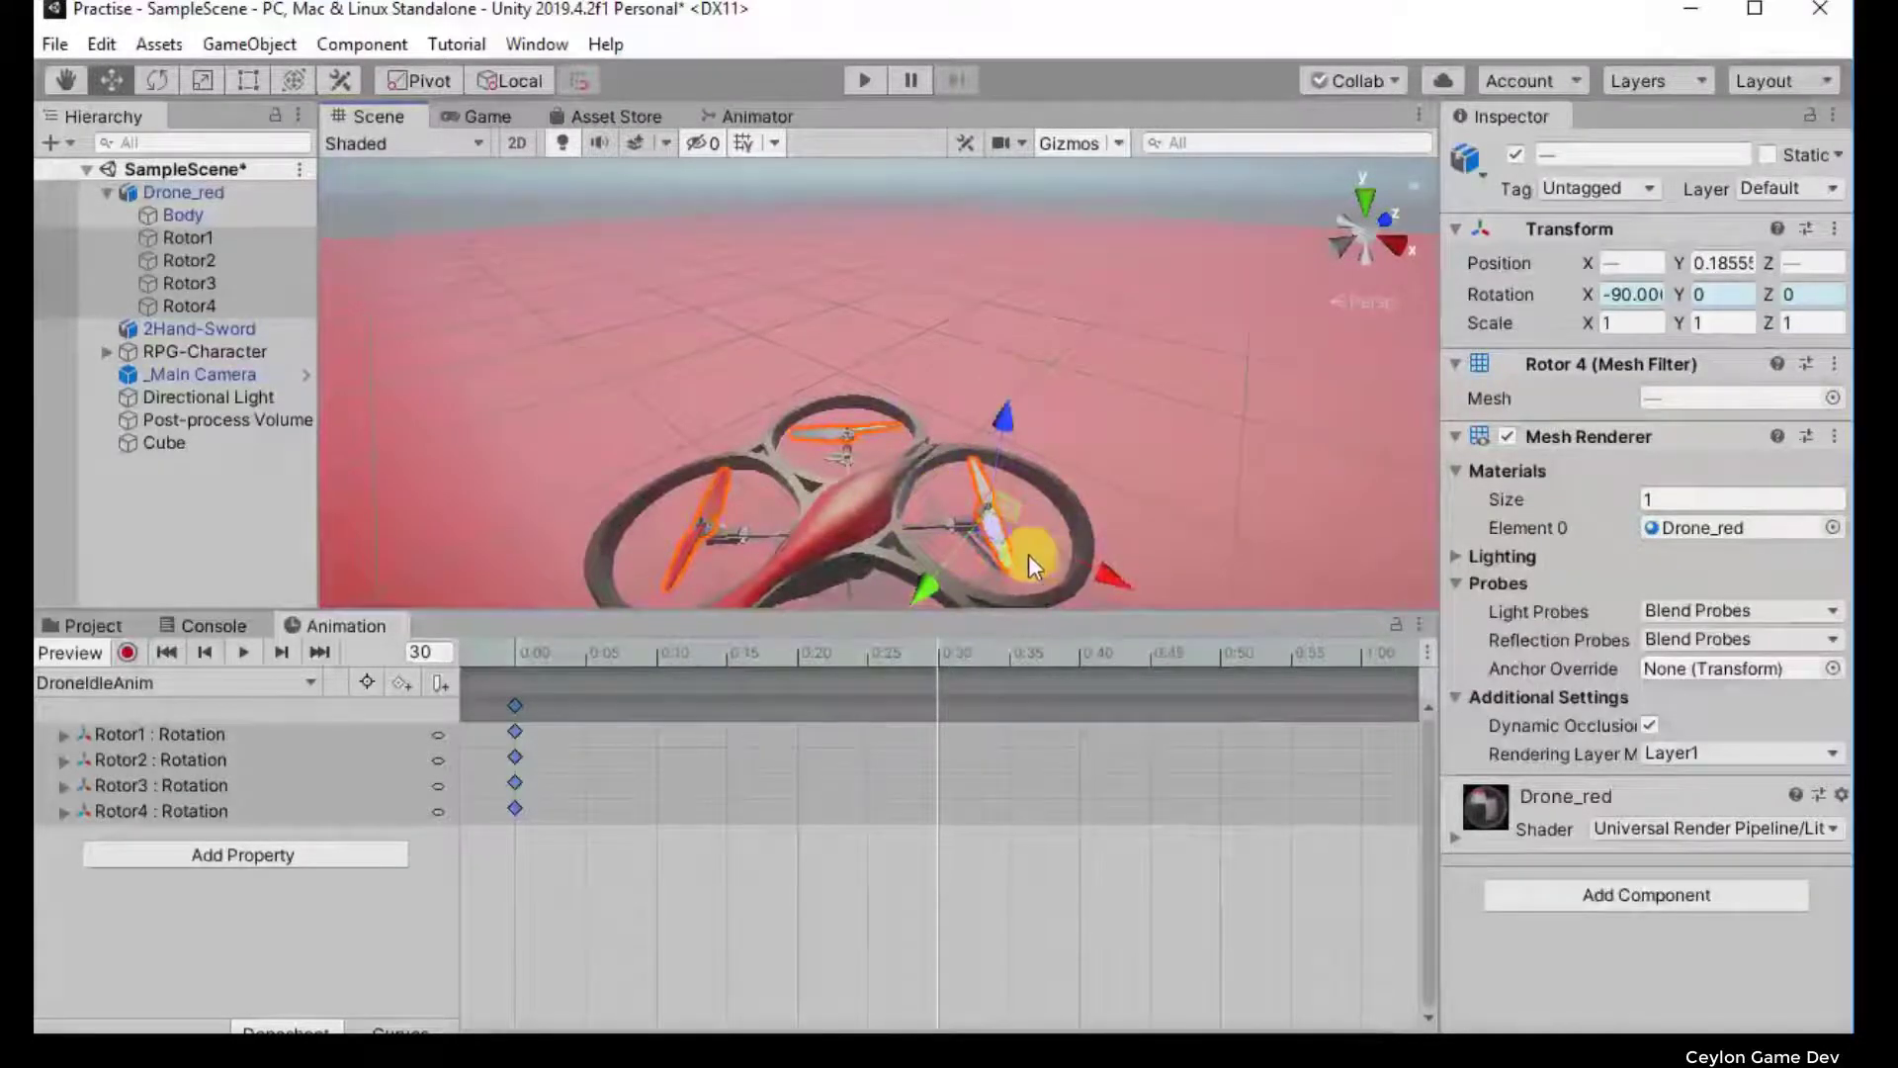
mouse_move(1028, 554)
alt+mouse_down()
mouse_move(1283, 580)
mouse_move(766, 517)
mouse_move(1779, 477)
mouse_move(1162, 473)
mouse_move(1185, 477)
alt+mouse_up()
key(e)
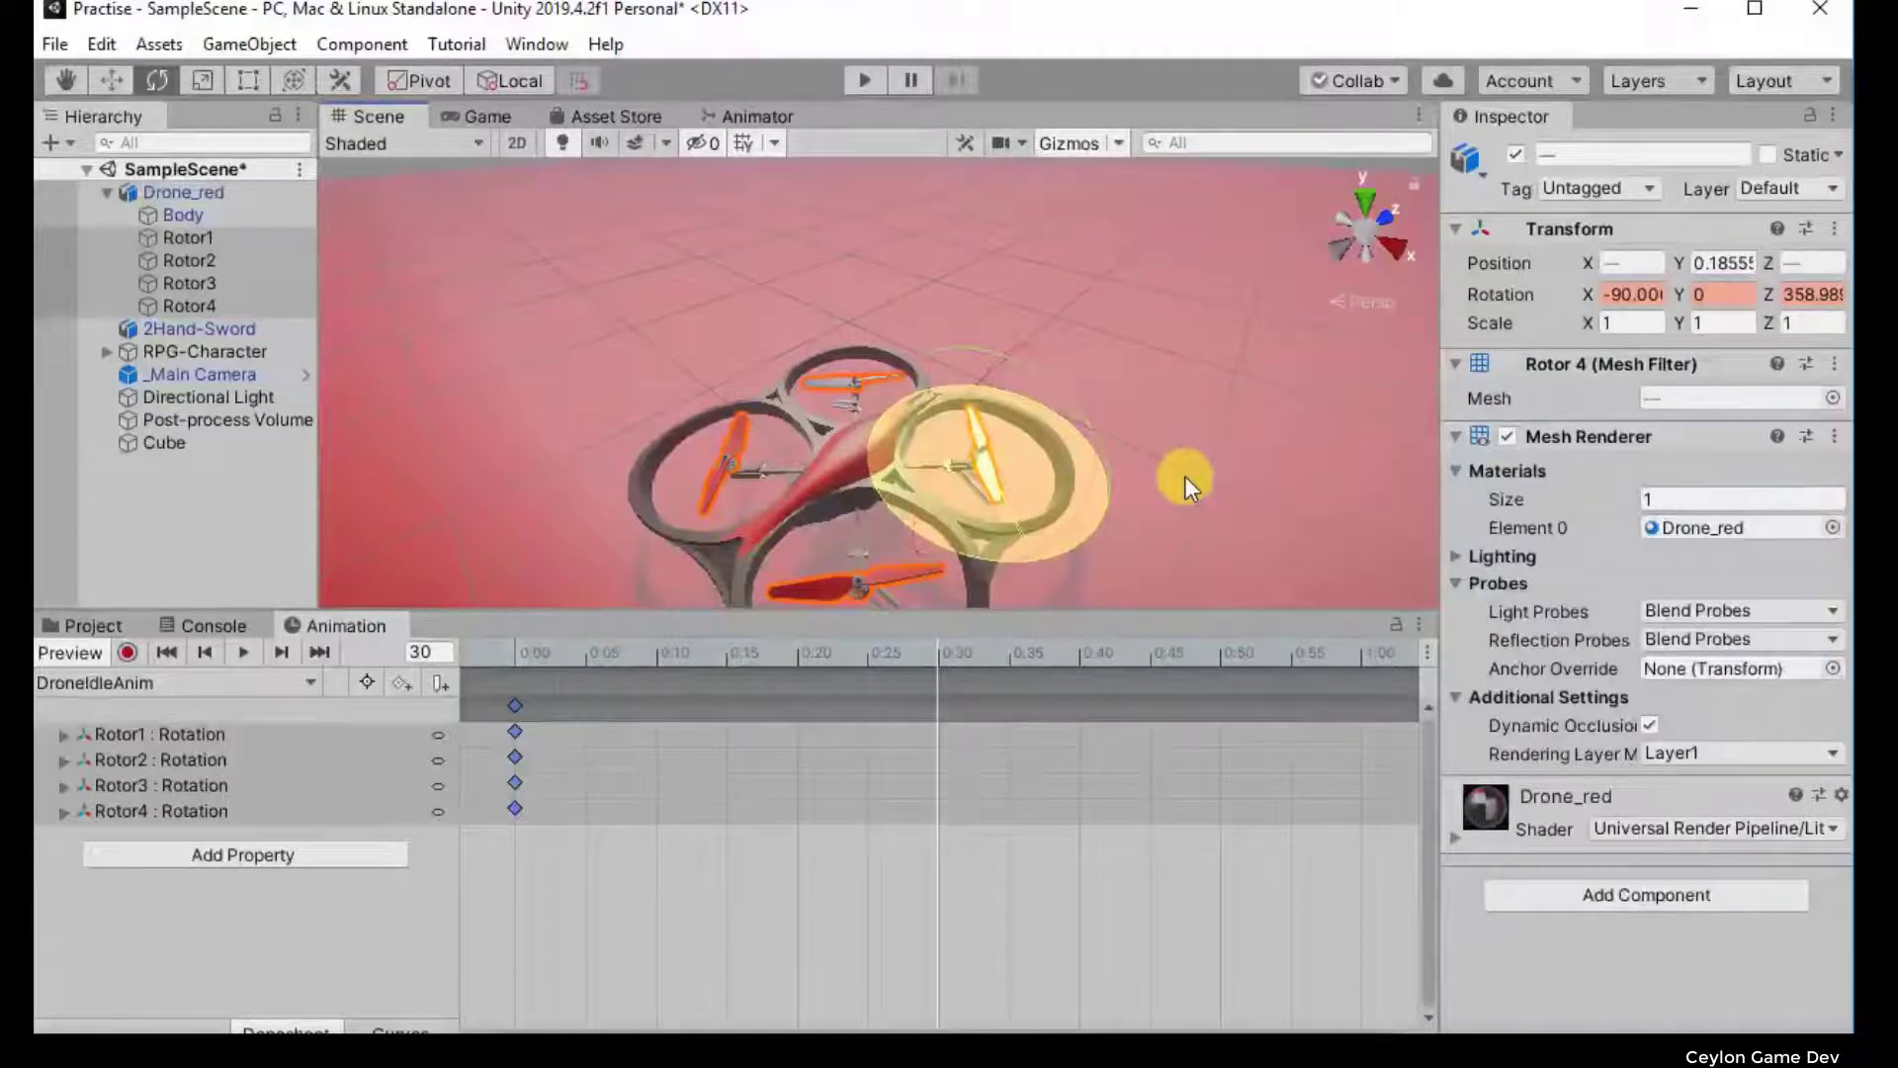
click(1618, 296)
click(1627, 296)
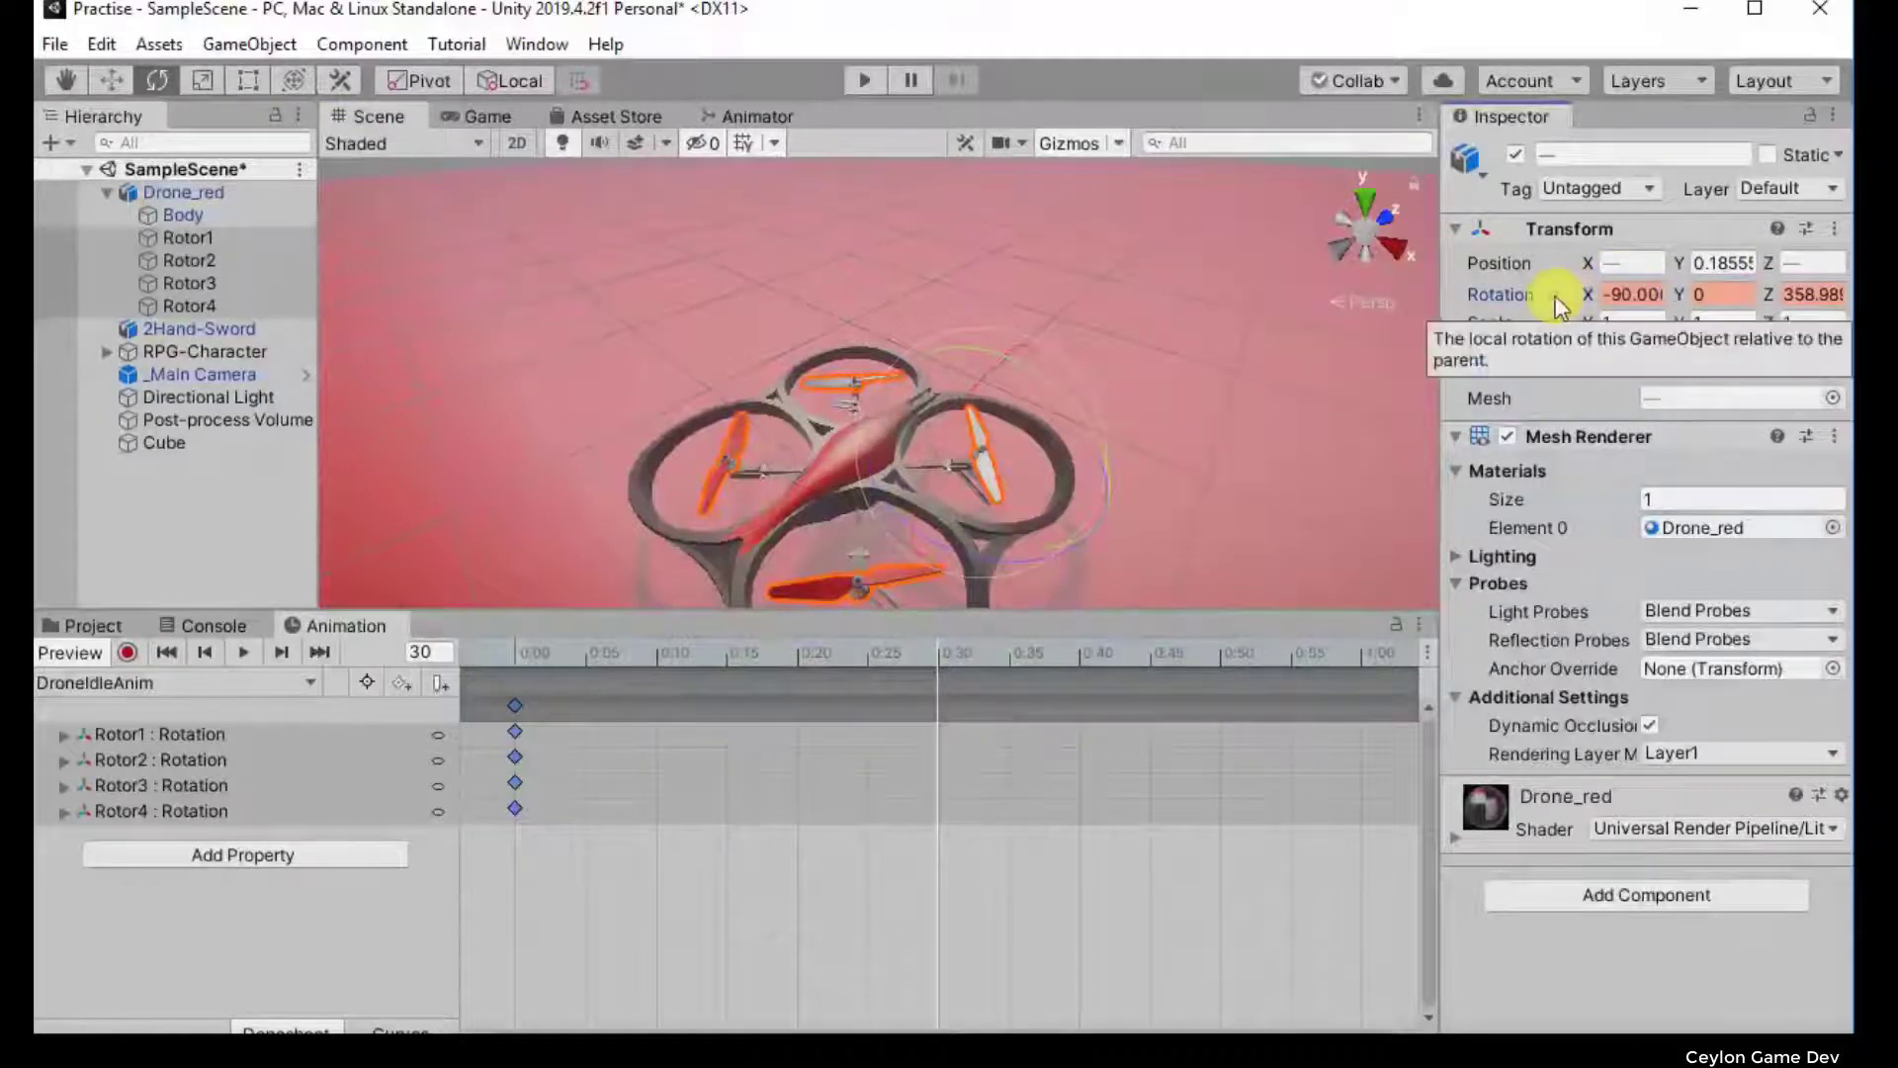
click(1612, 294)
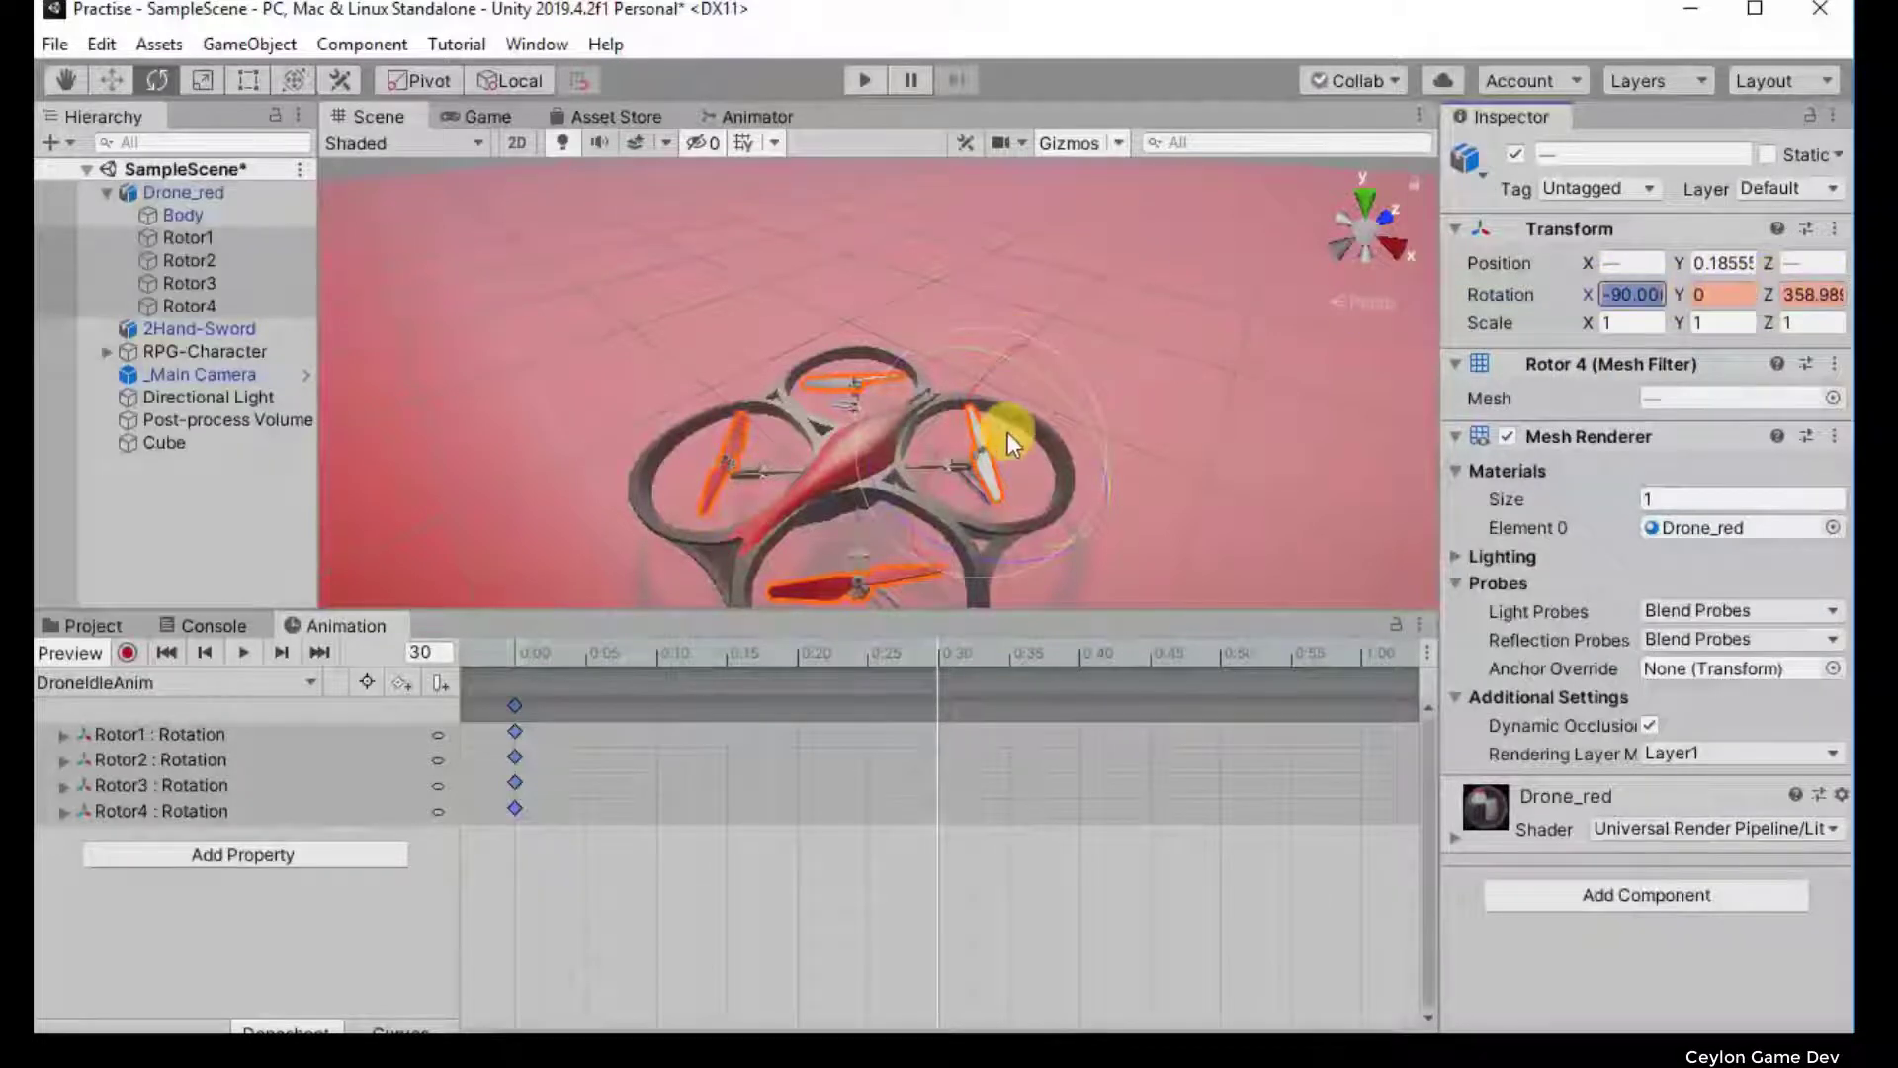
click(1809, 295)
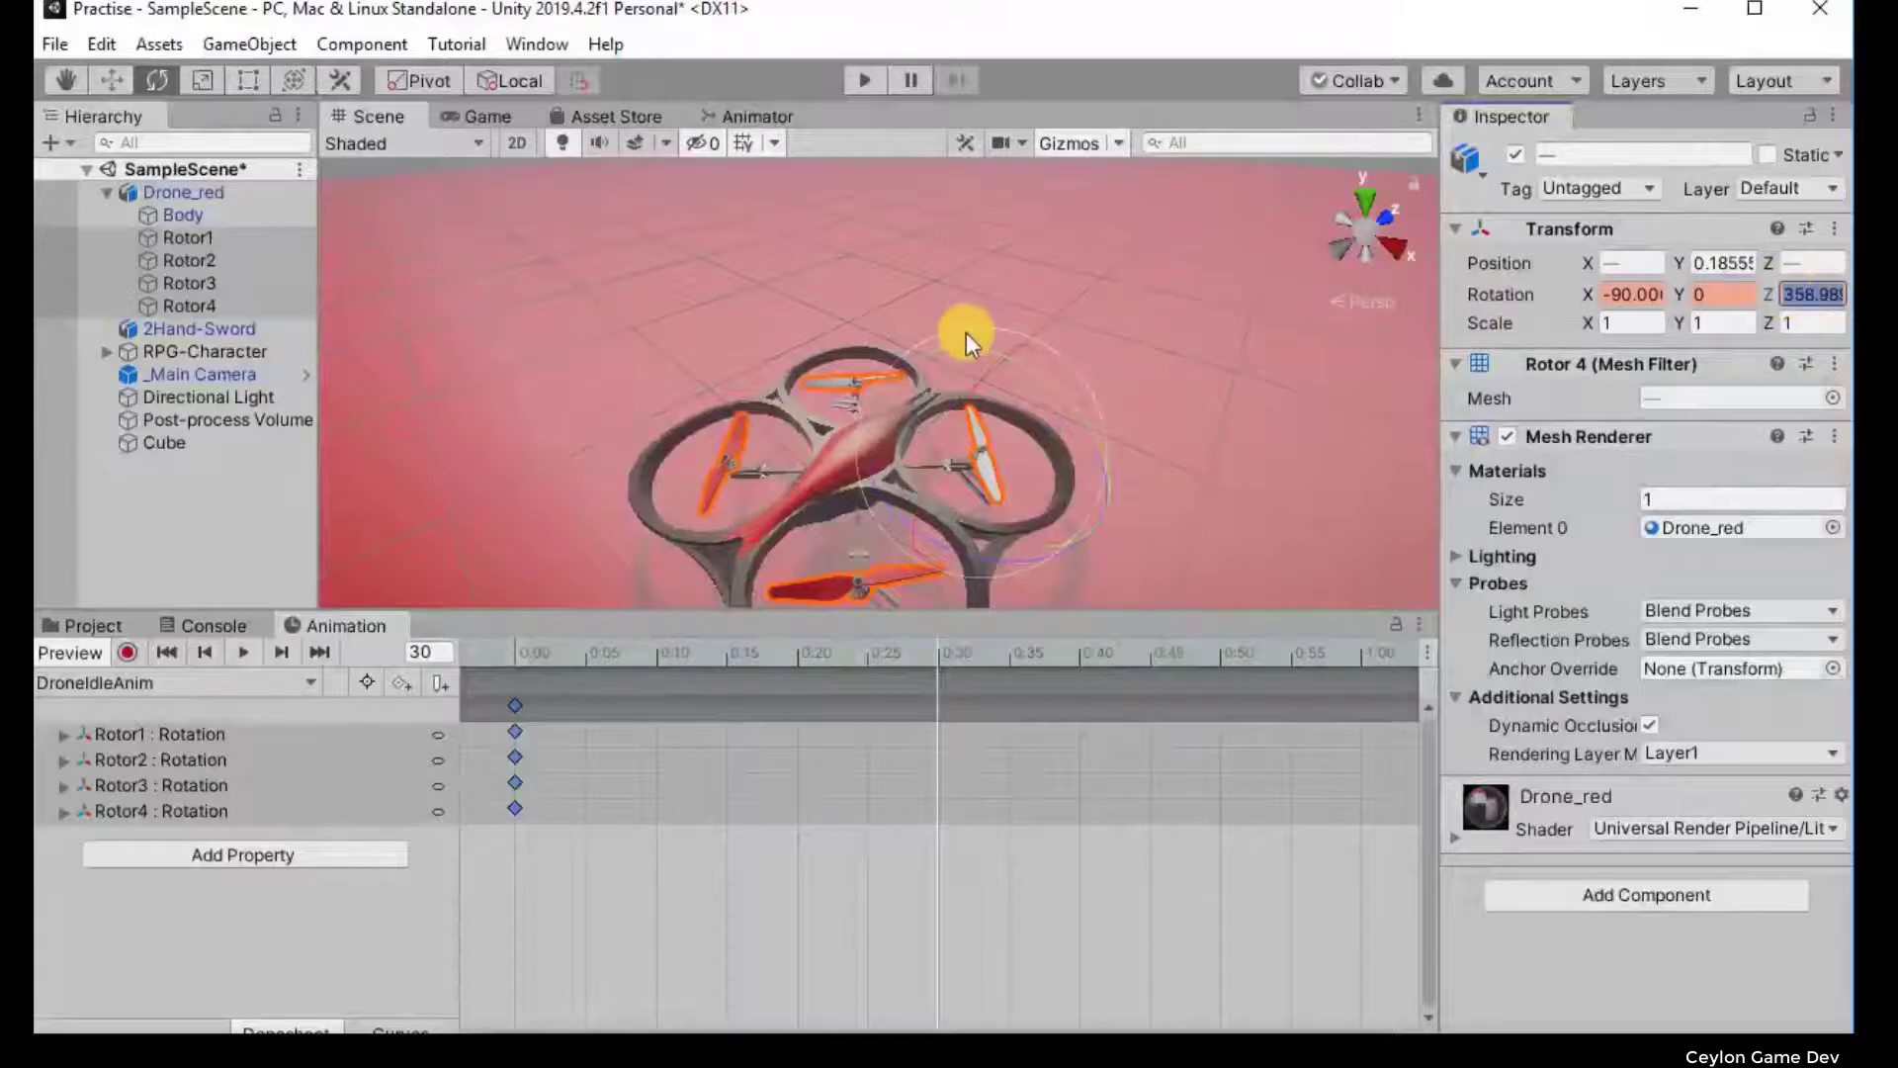
Step: Delete the 1:00 rotor keyframes again, leaving only the 0:00 keys
key(Return)
click(982, 315)
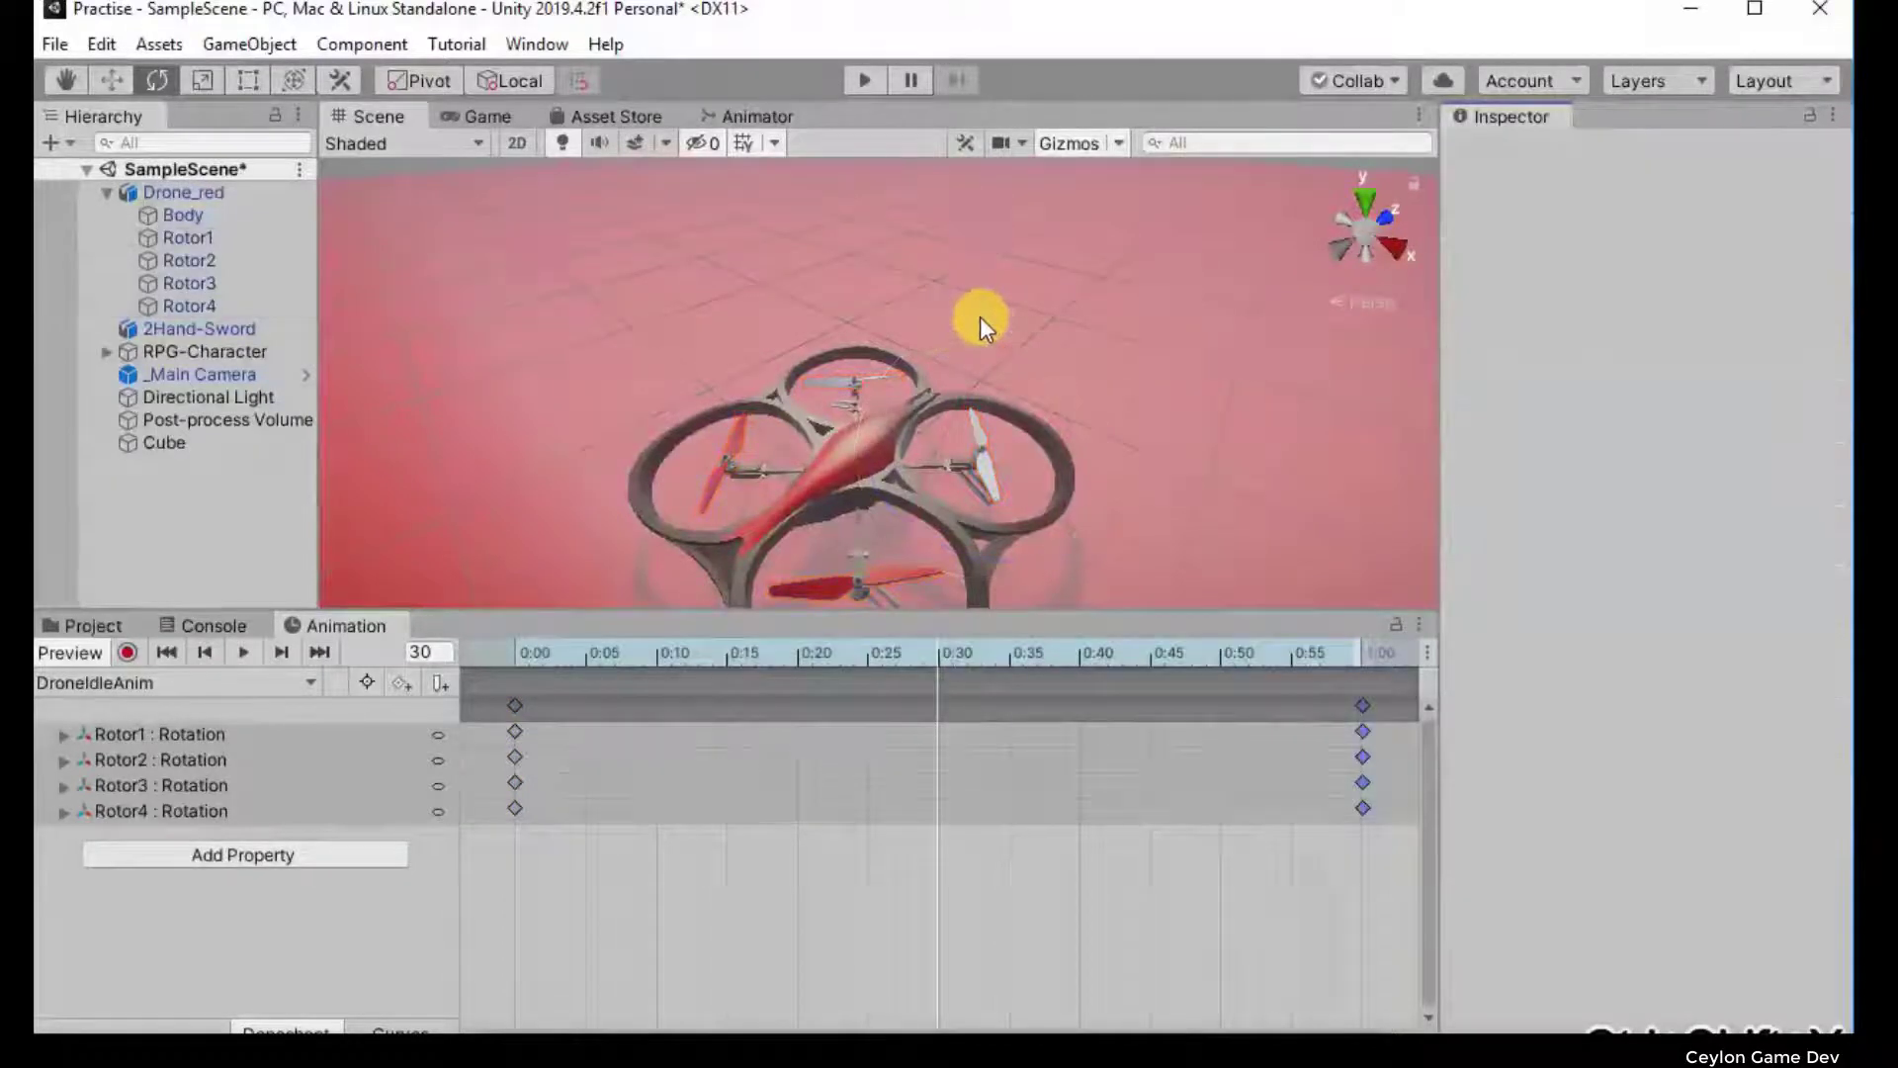
click(1363, 707)
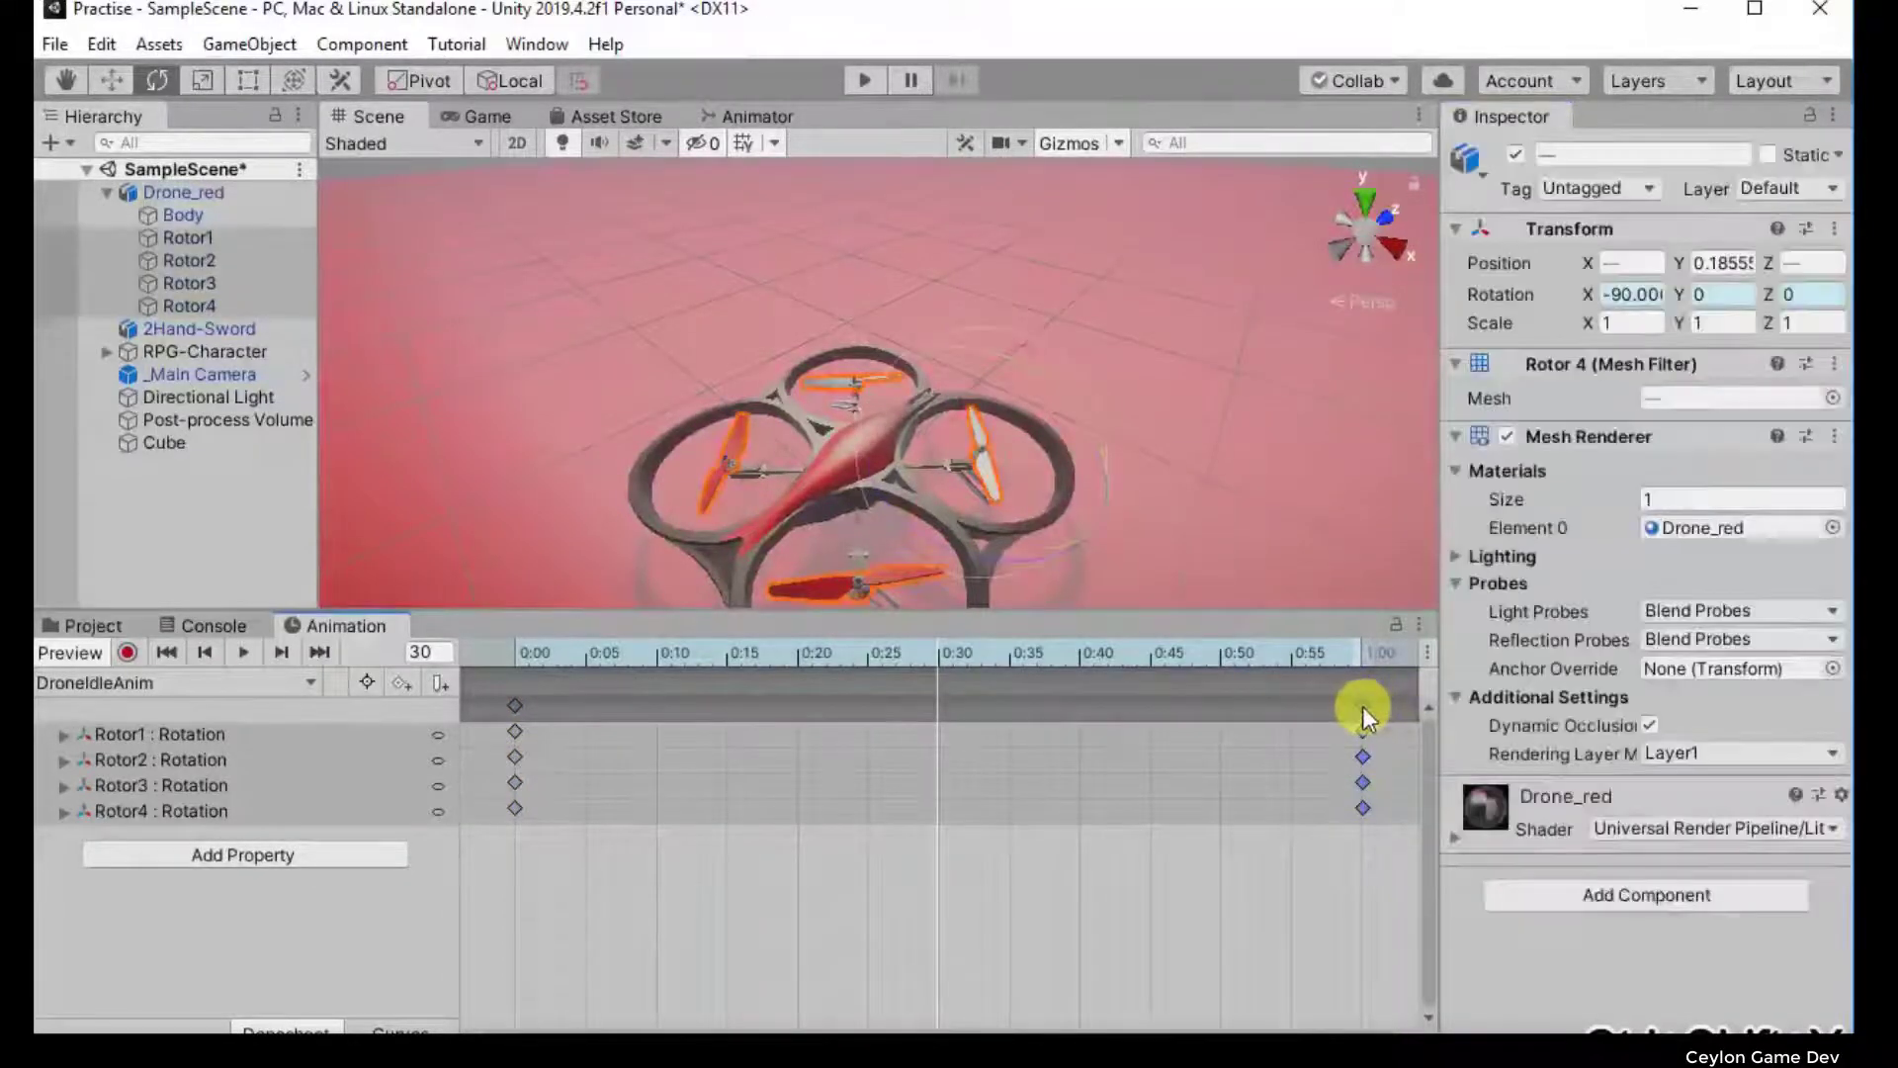
key(Delete)
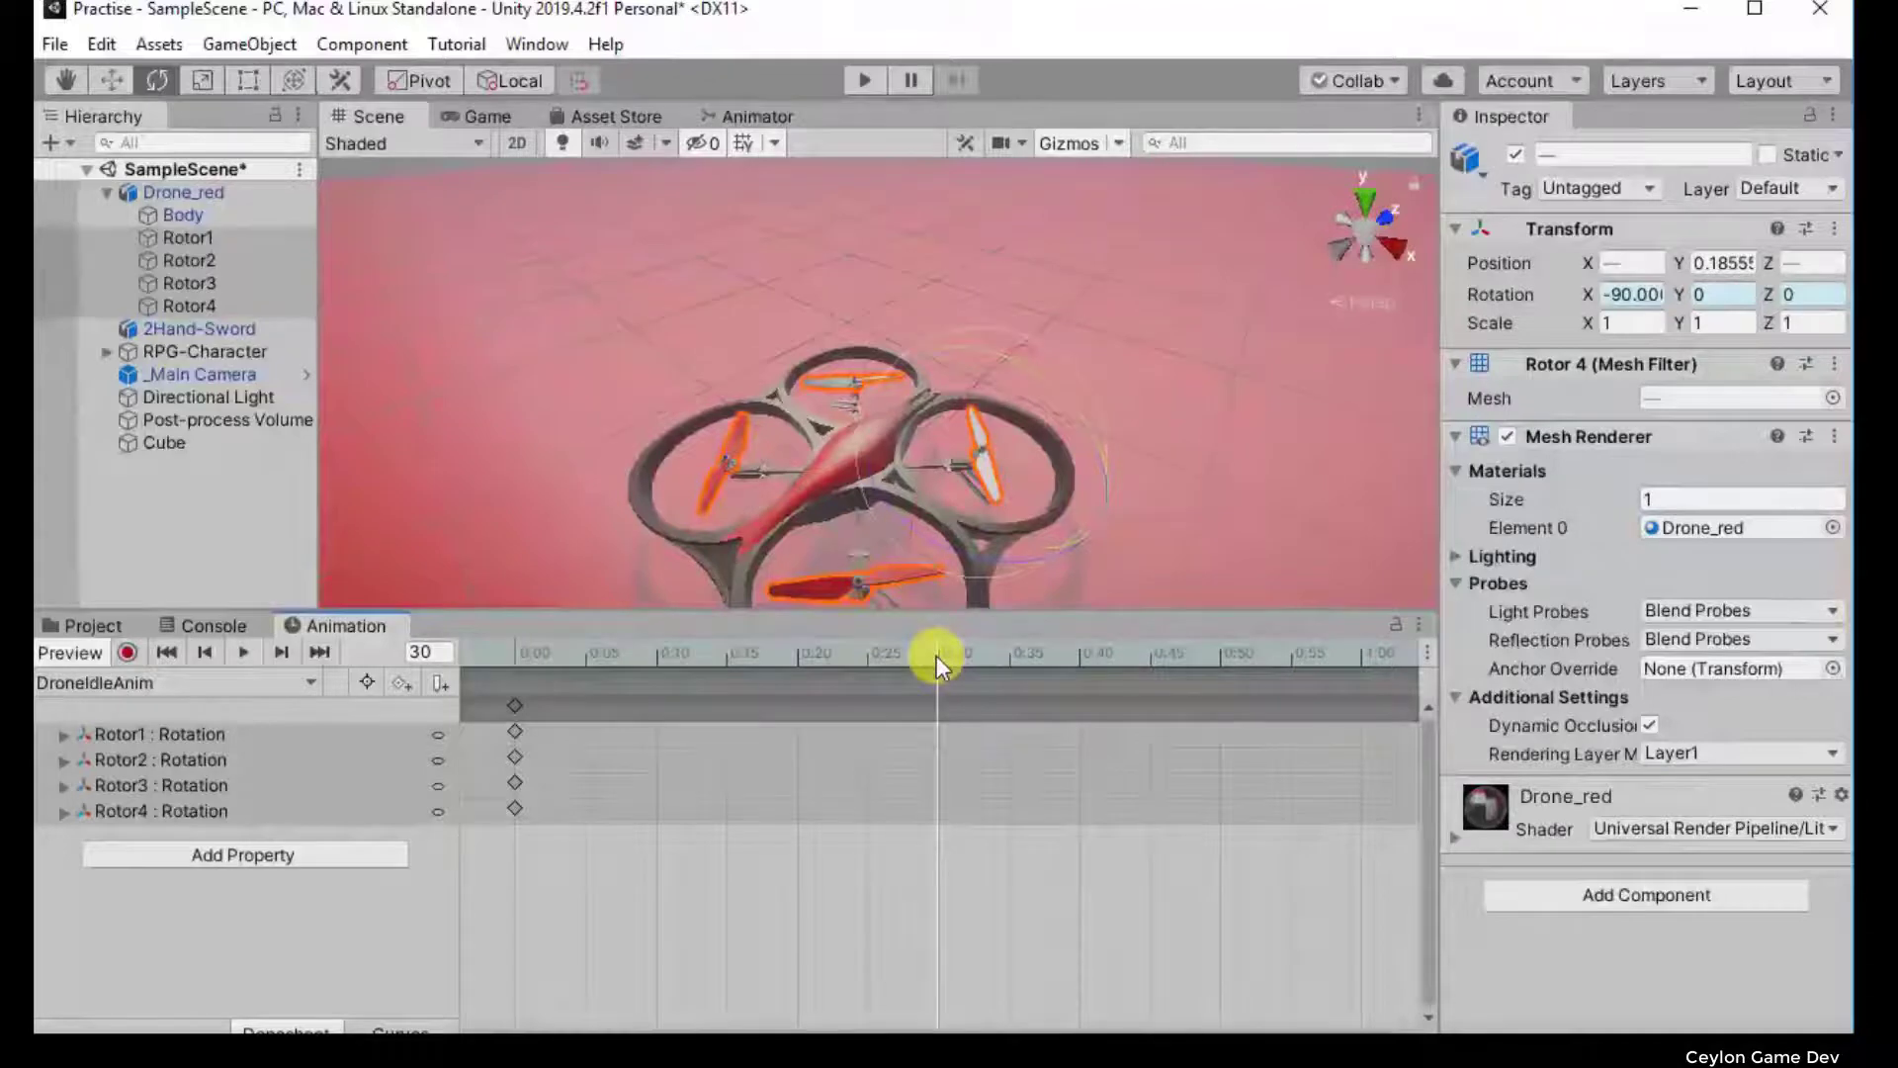
Step: Set the rotors' Rotation Z to 360, add keyframes at frame 30, and play the clip
key(w)
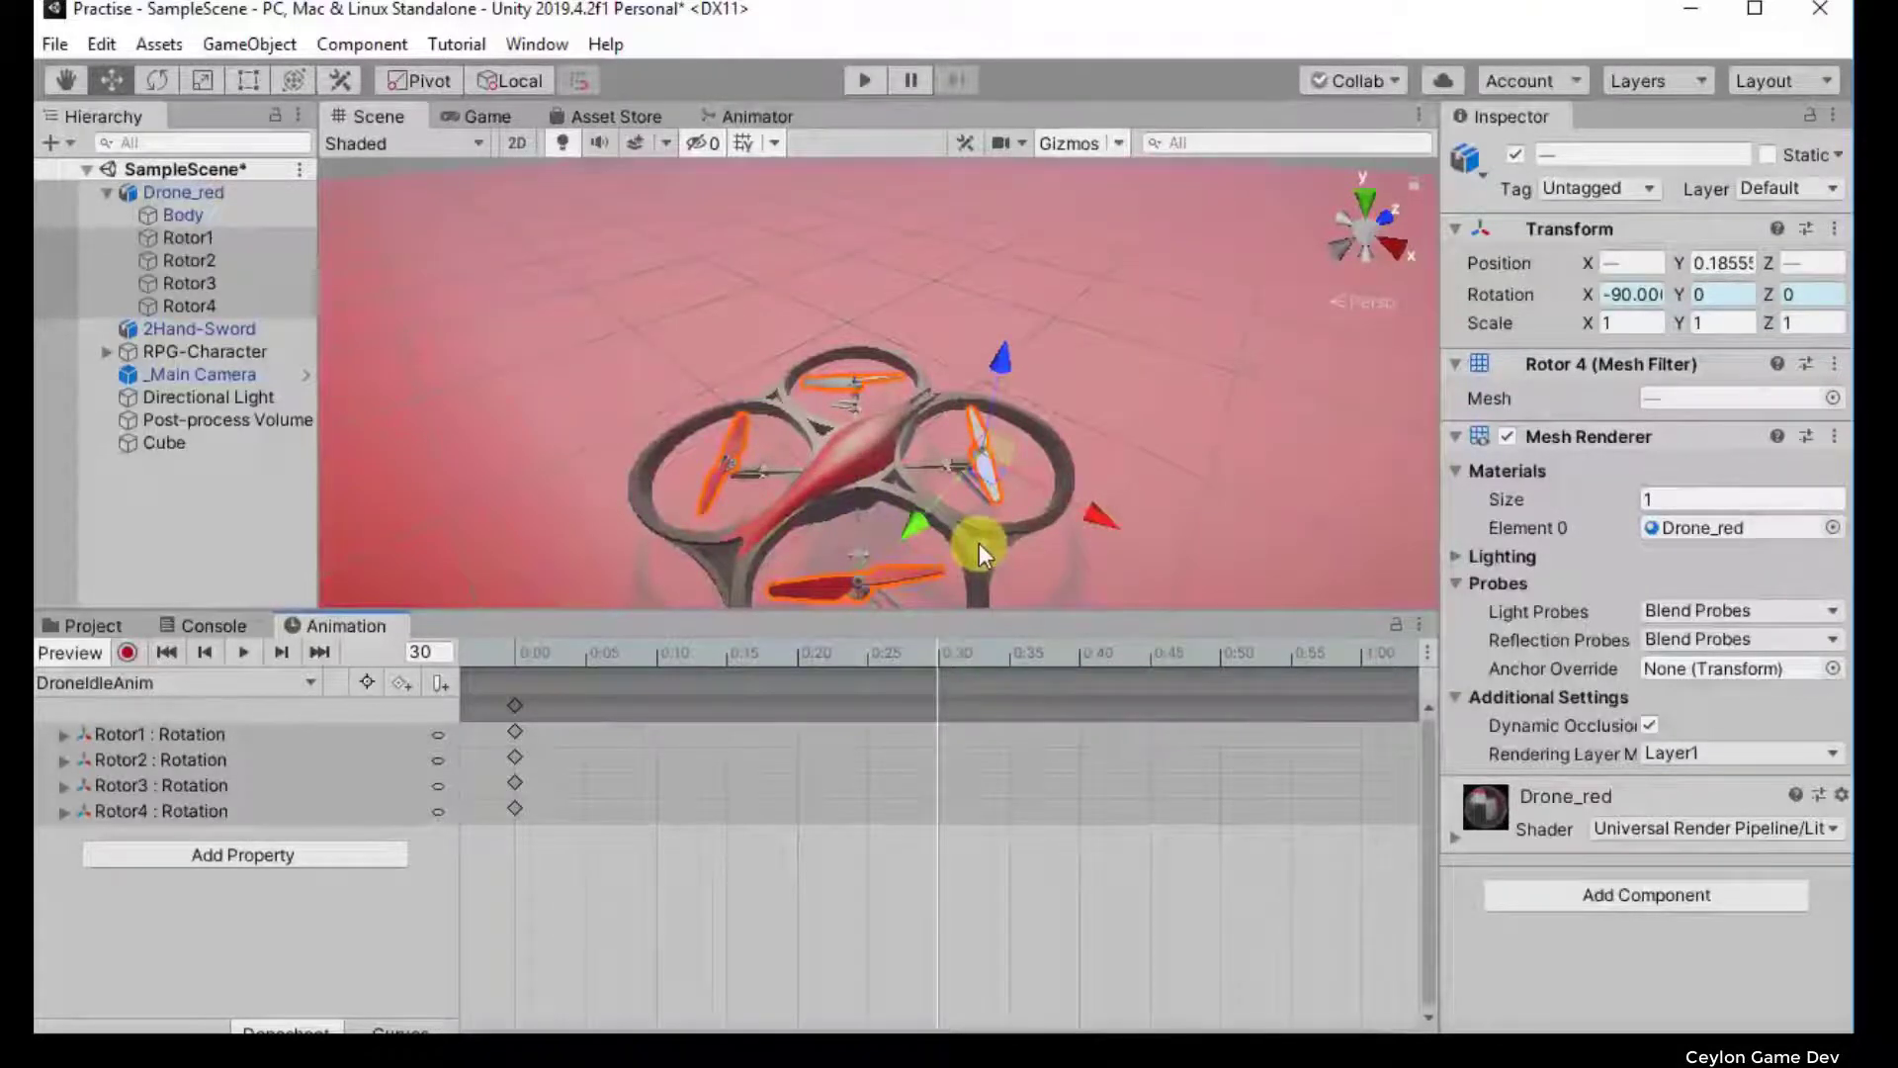
click(1825, 297)
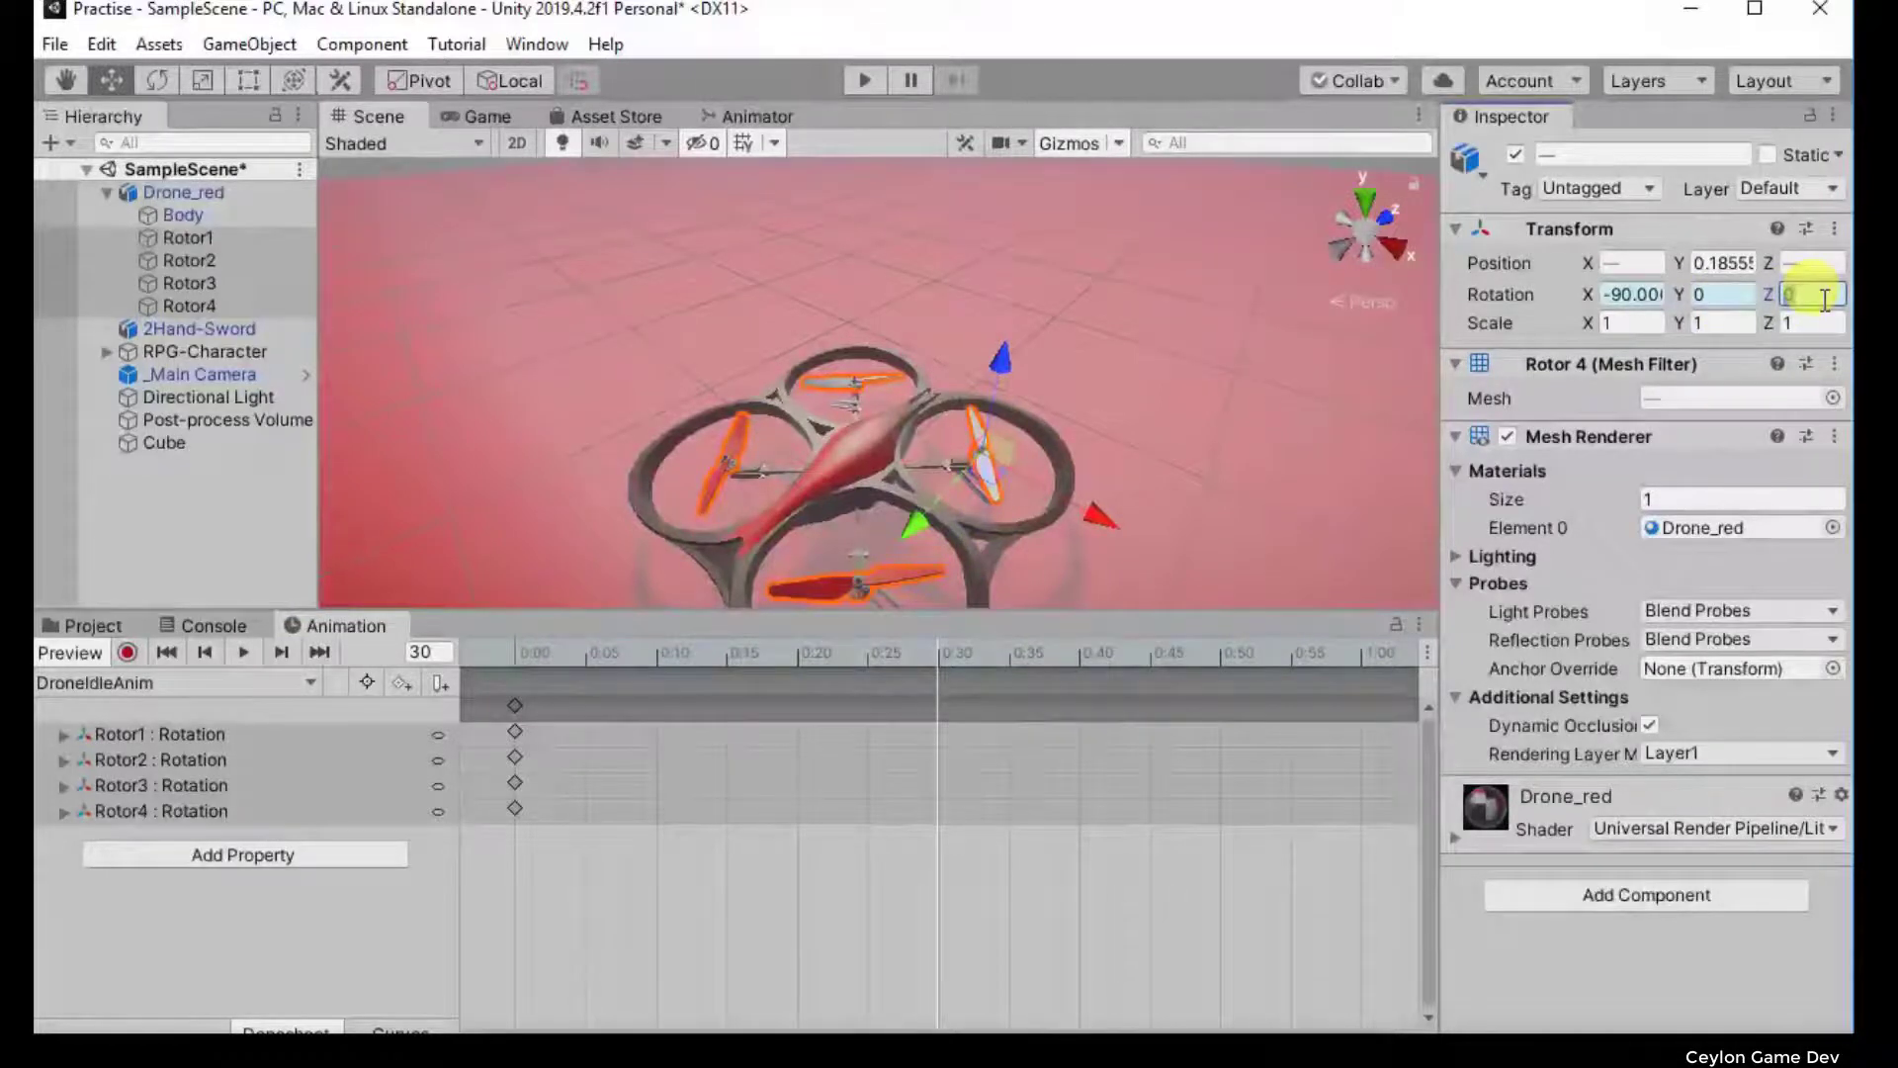
text(360)
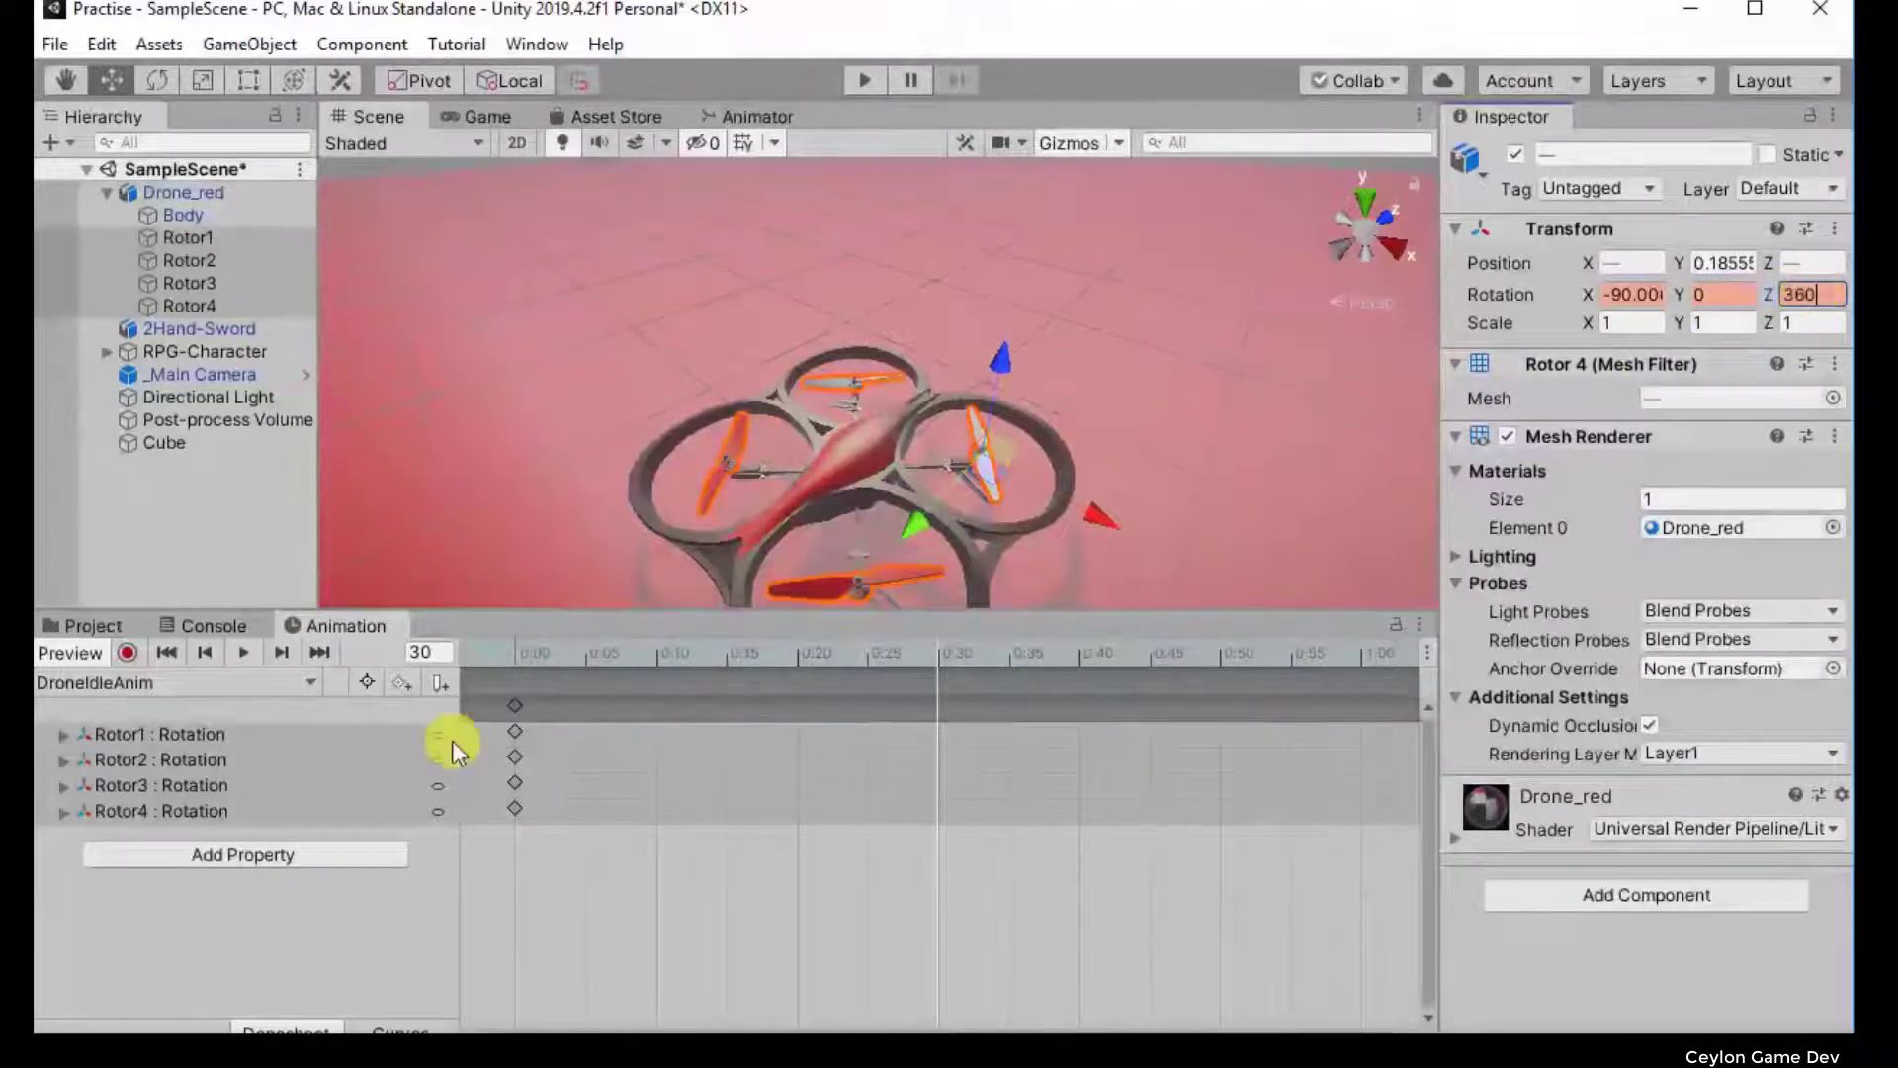
click(392, 685)
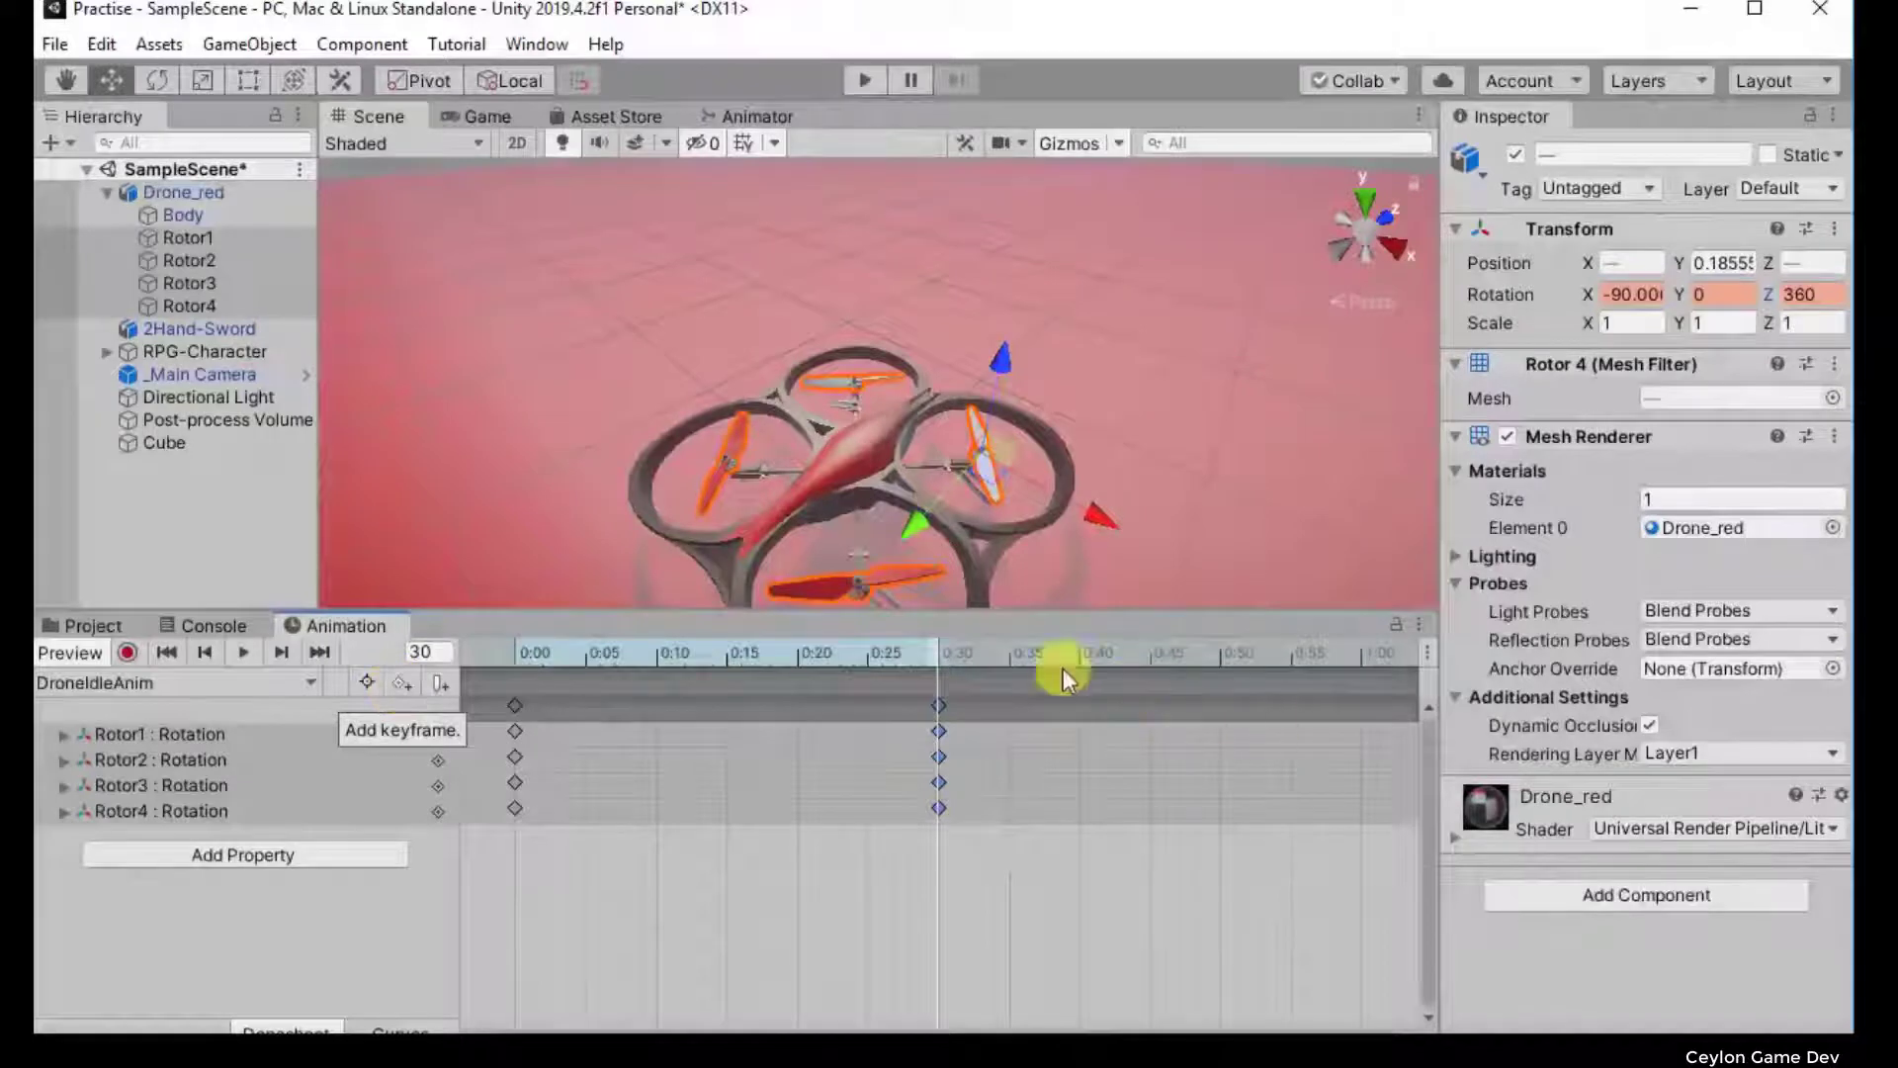
click(242, 654)
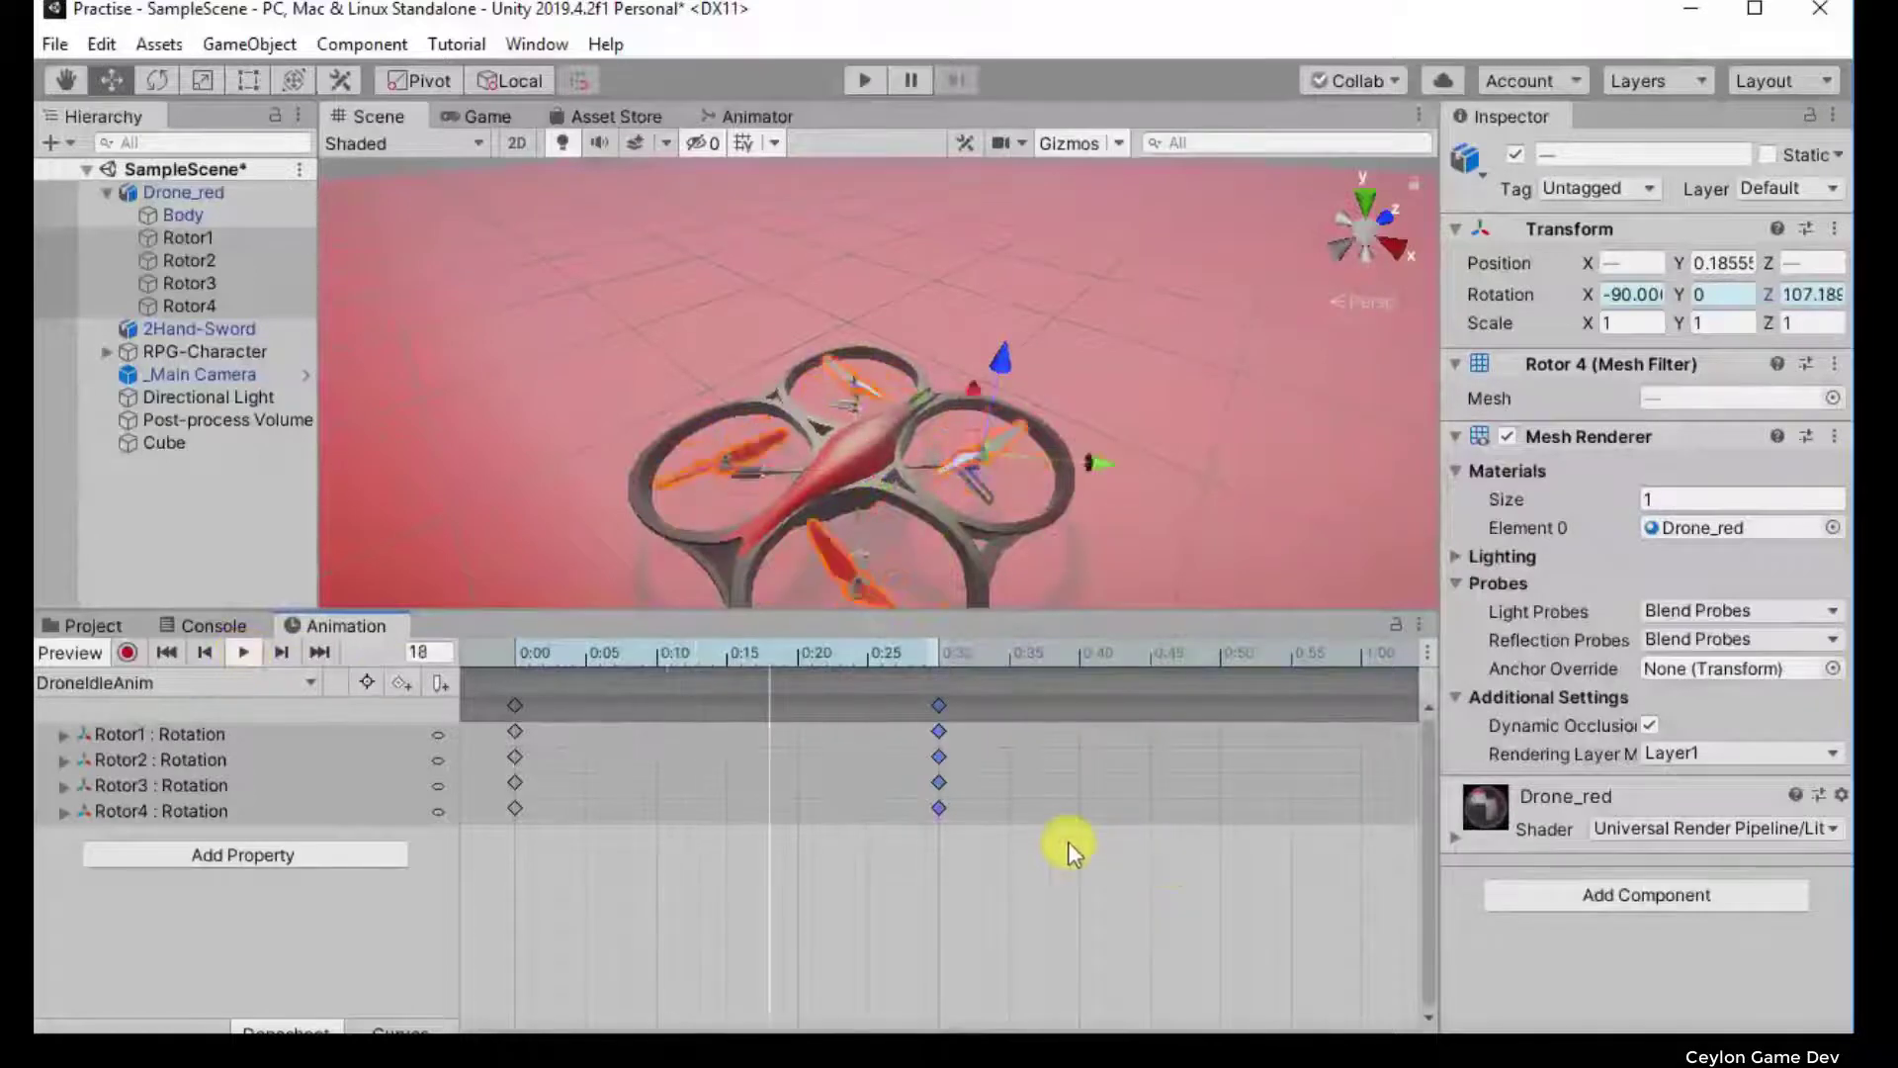
Step: Drag the 0:30 rotor keys out to 1:00, then zoom the Scene view back out
scroll(1053, 834, down, 3)
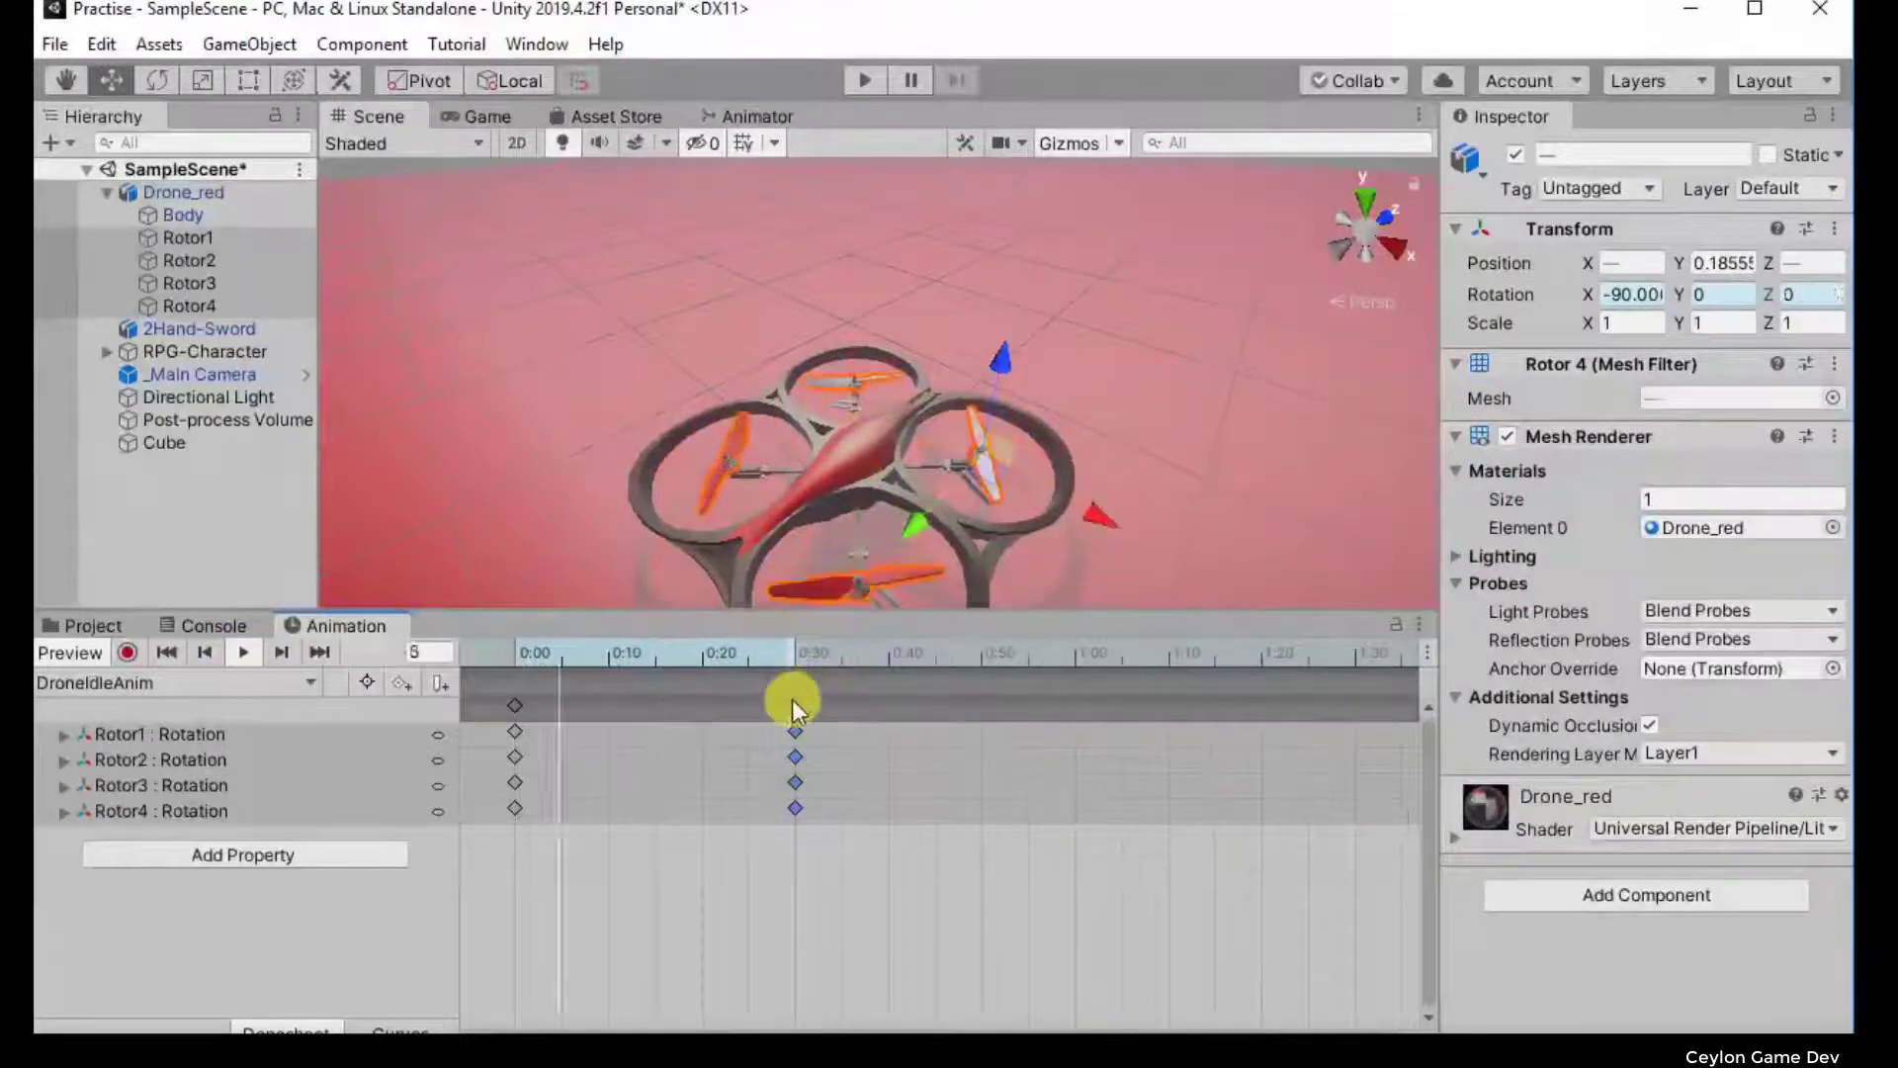
drag(793, 698, 1110, 700)
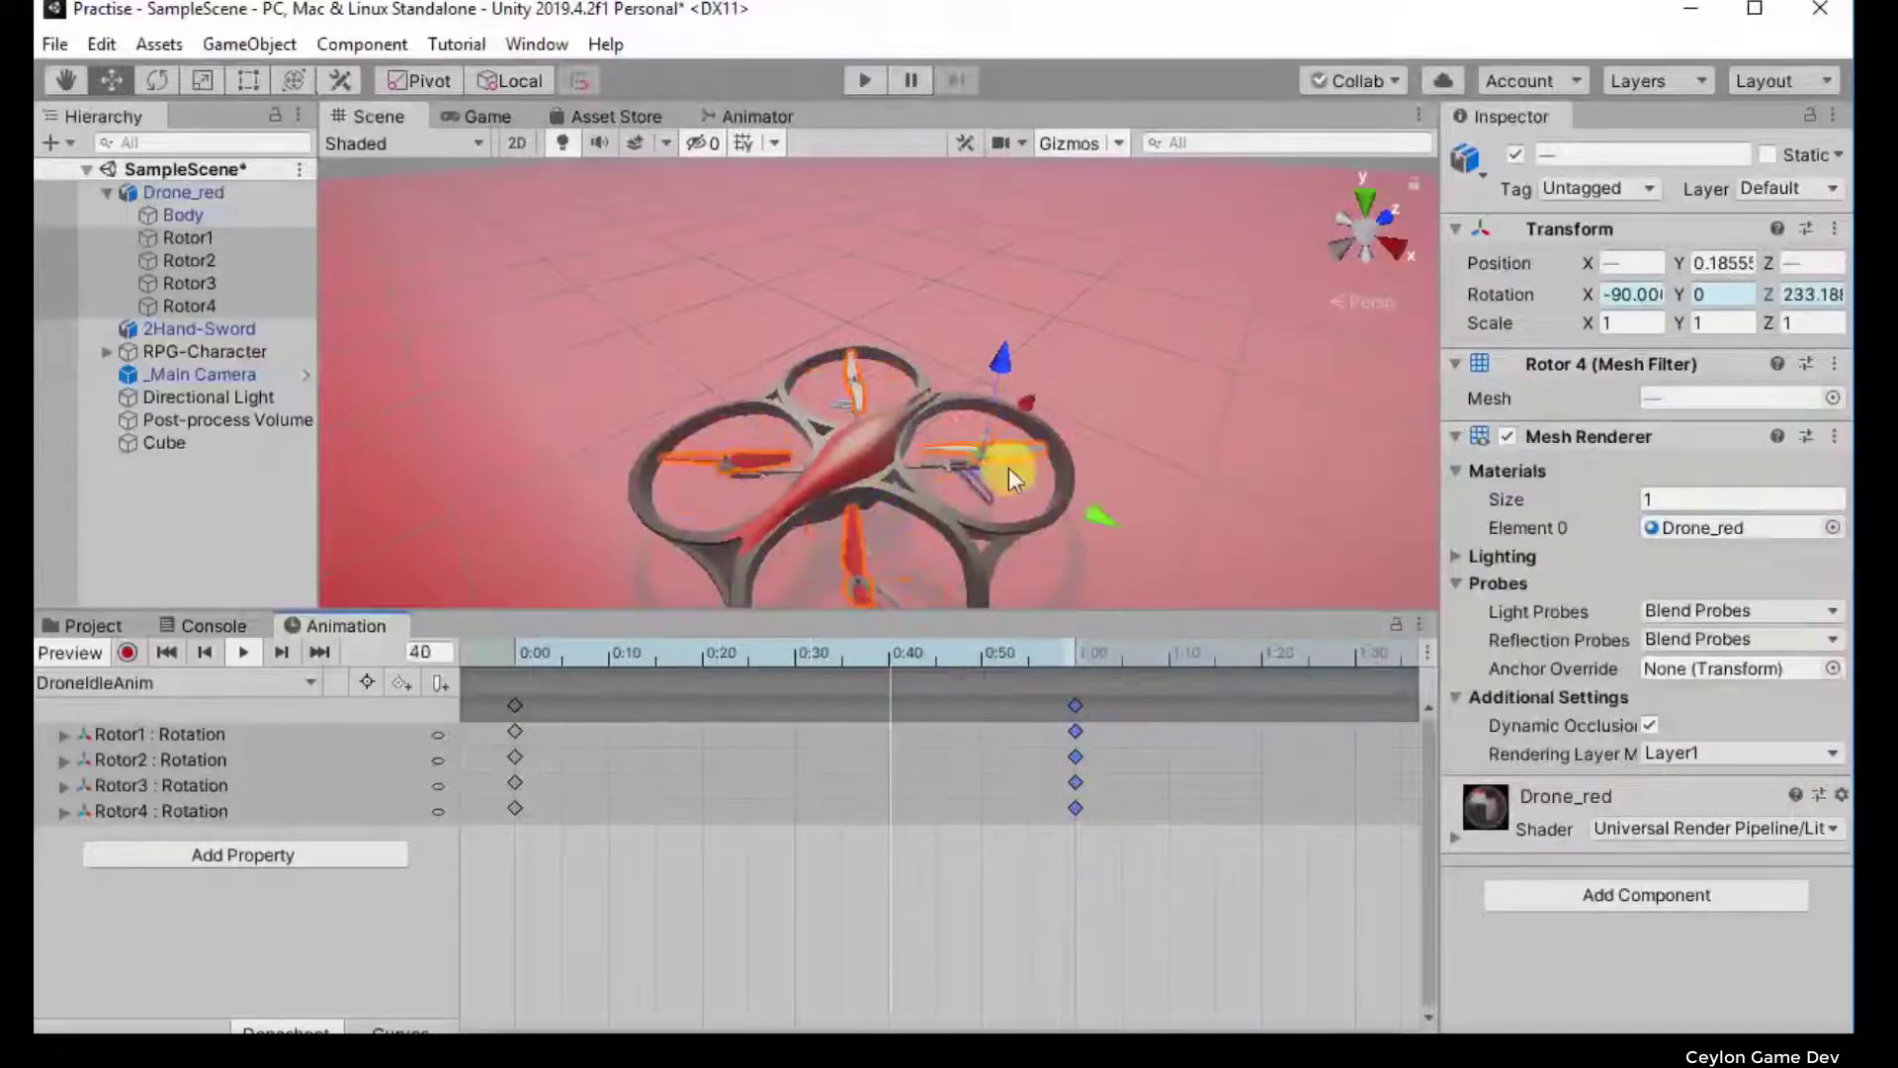
alt+drag(1246, 390, 1199, 437)
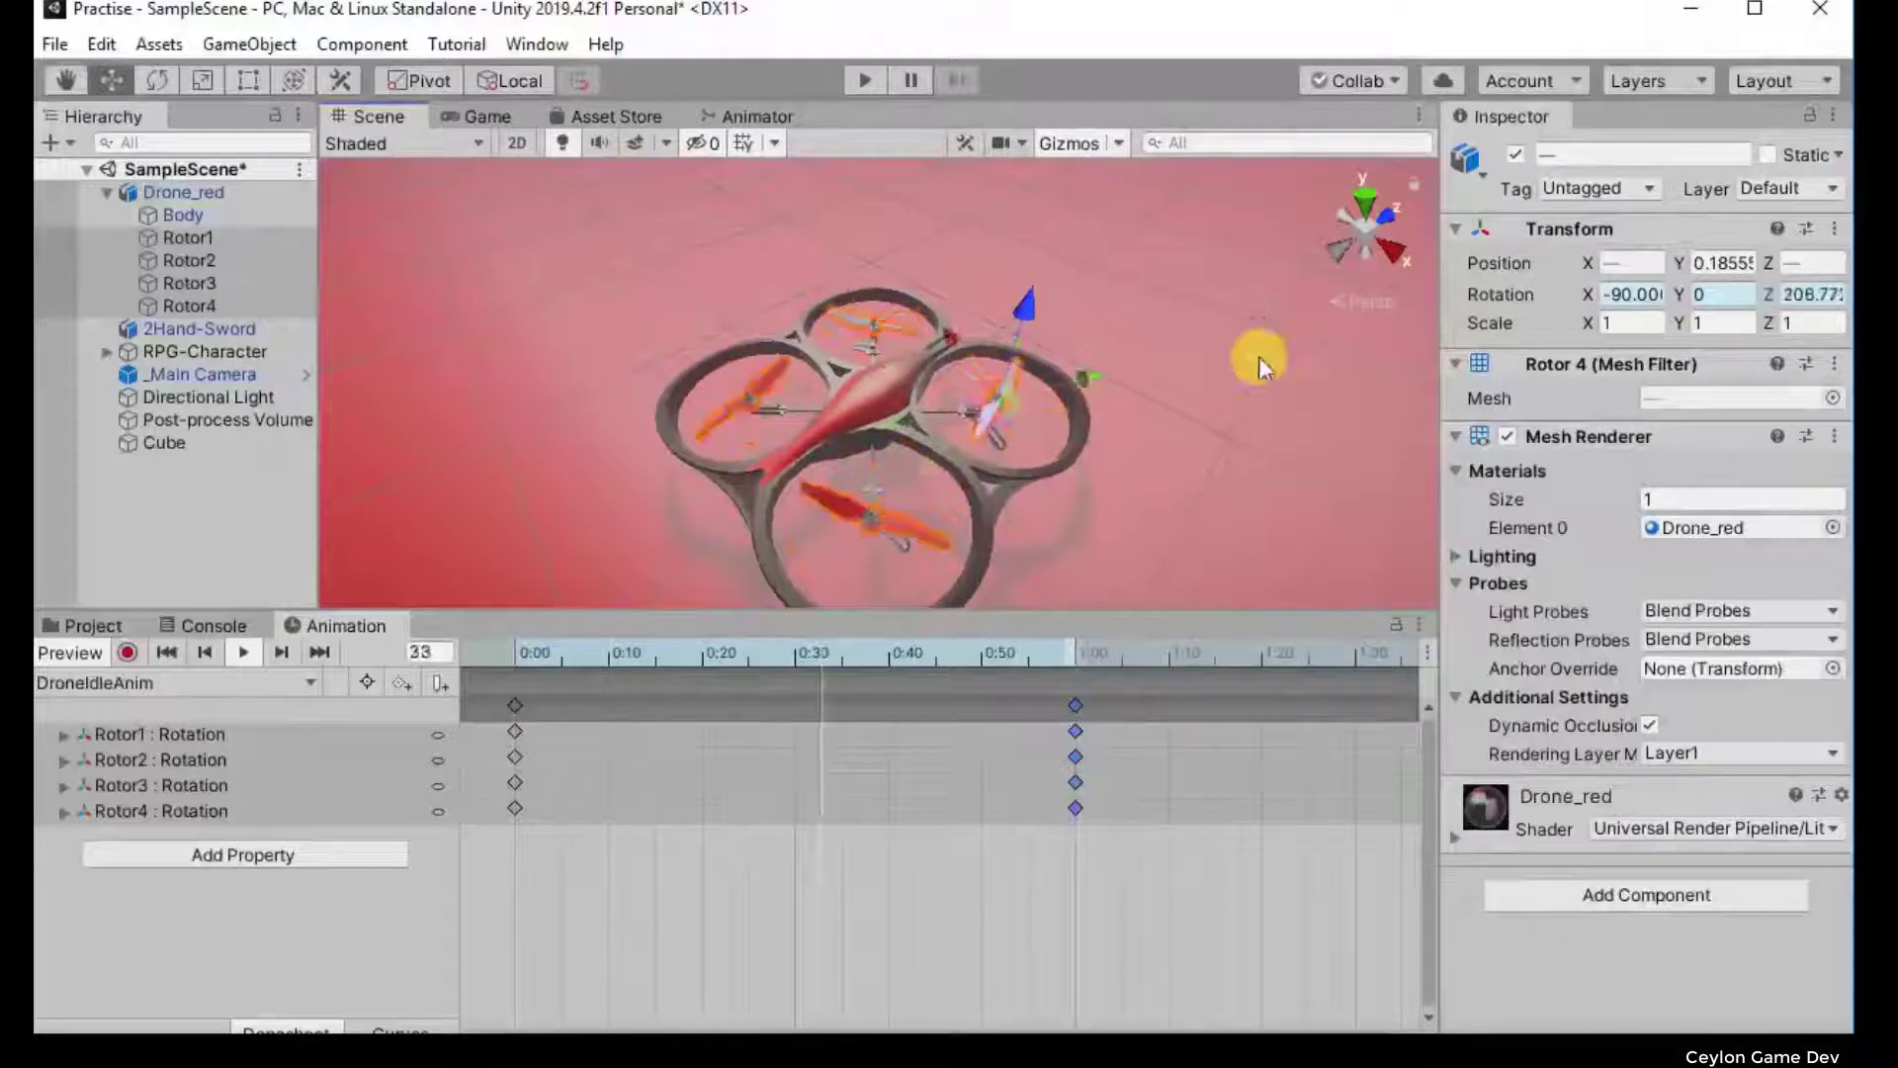
alt+drag(1258, 357, 1331, 351)
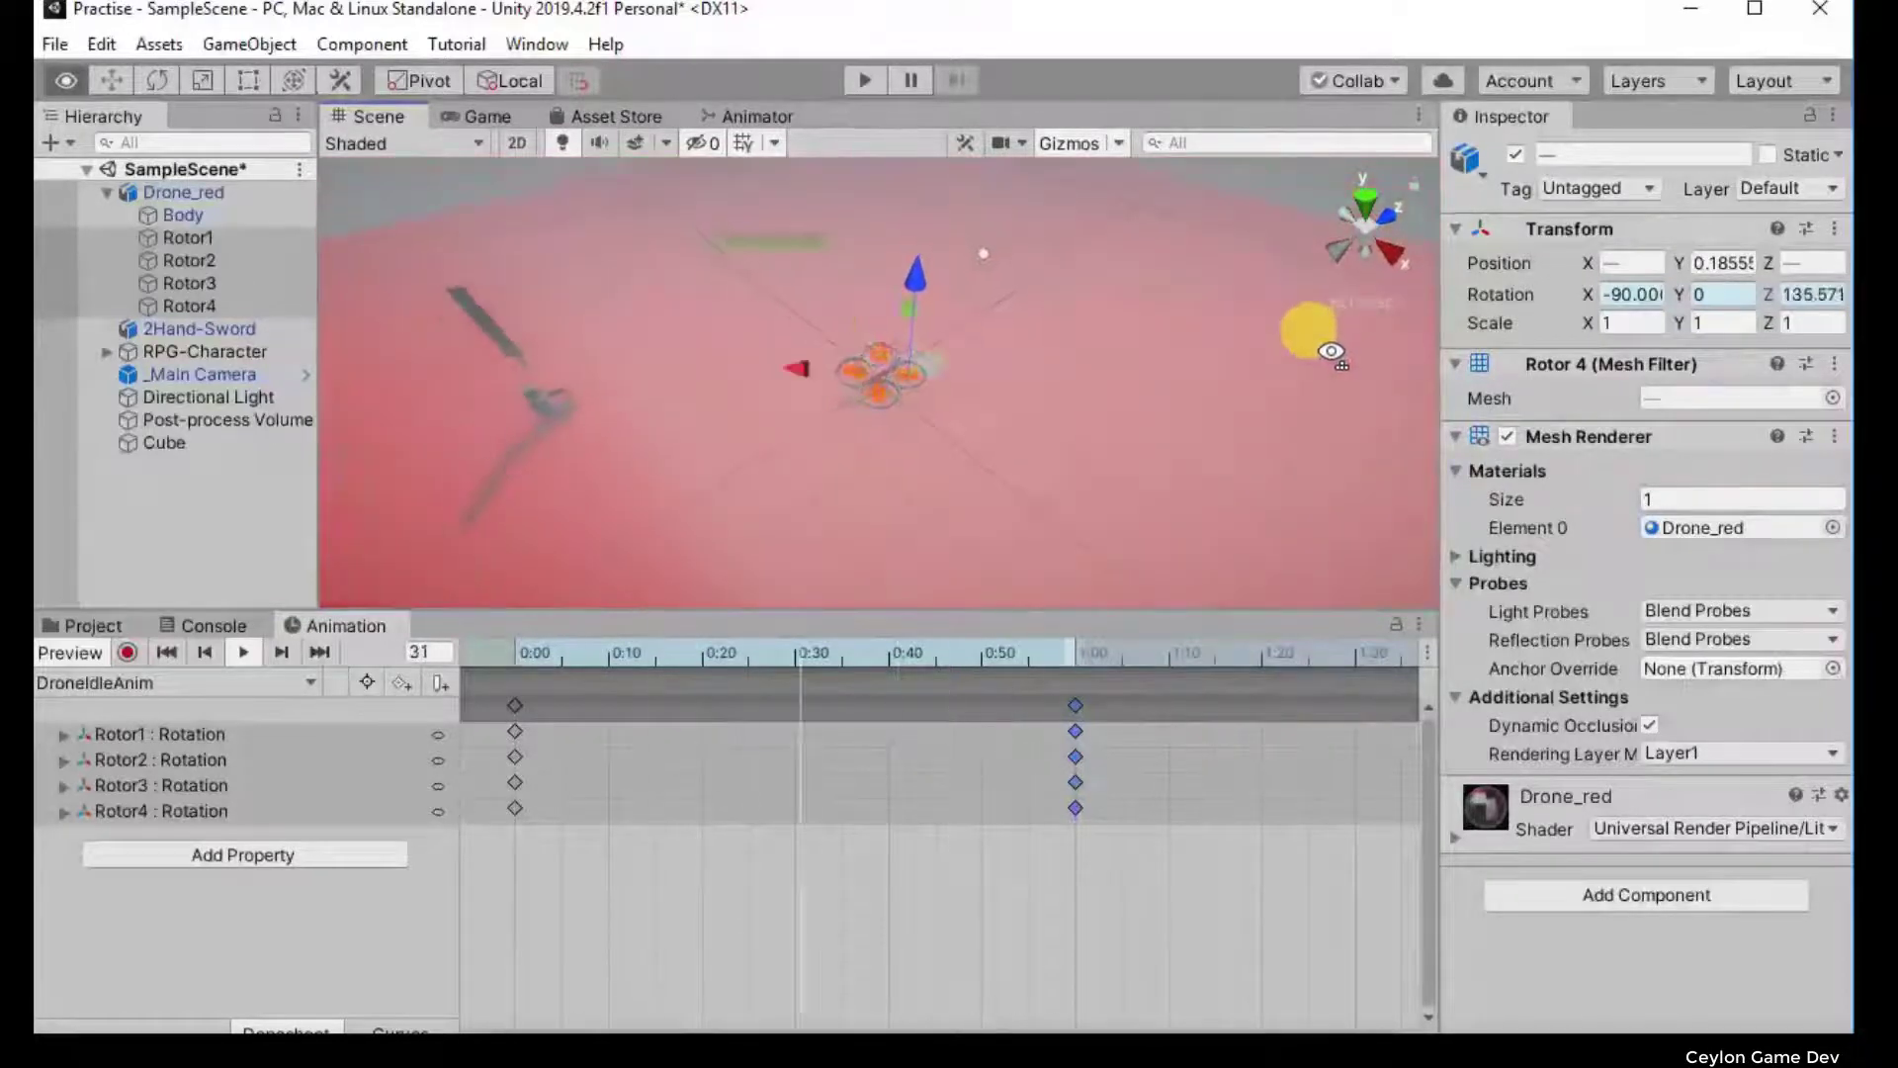
scroll(1331, 352, up, 5)
scroll(1325, 354, up, 3)
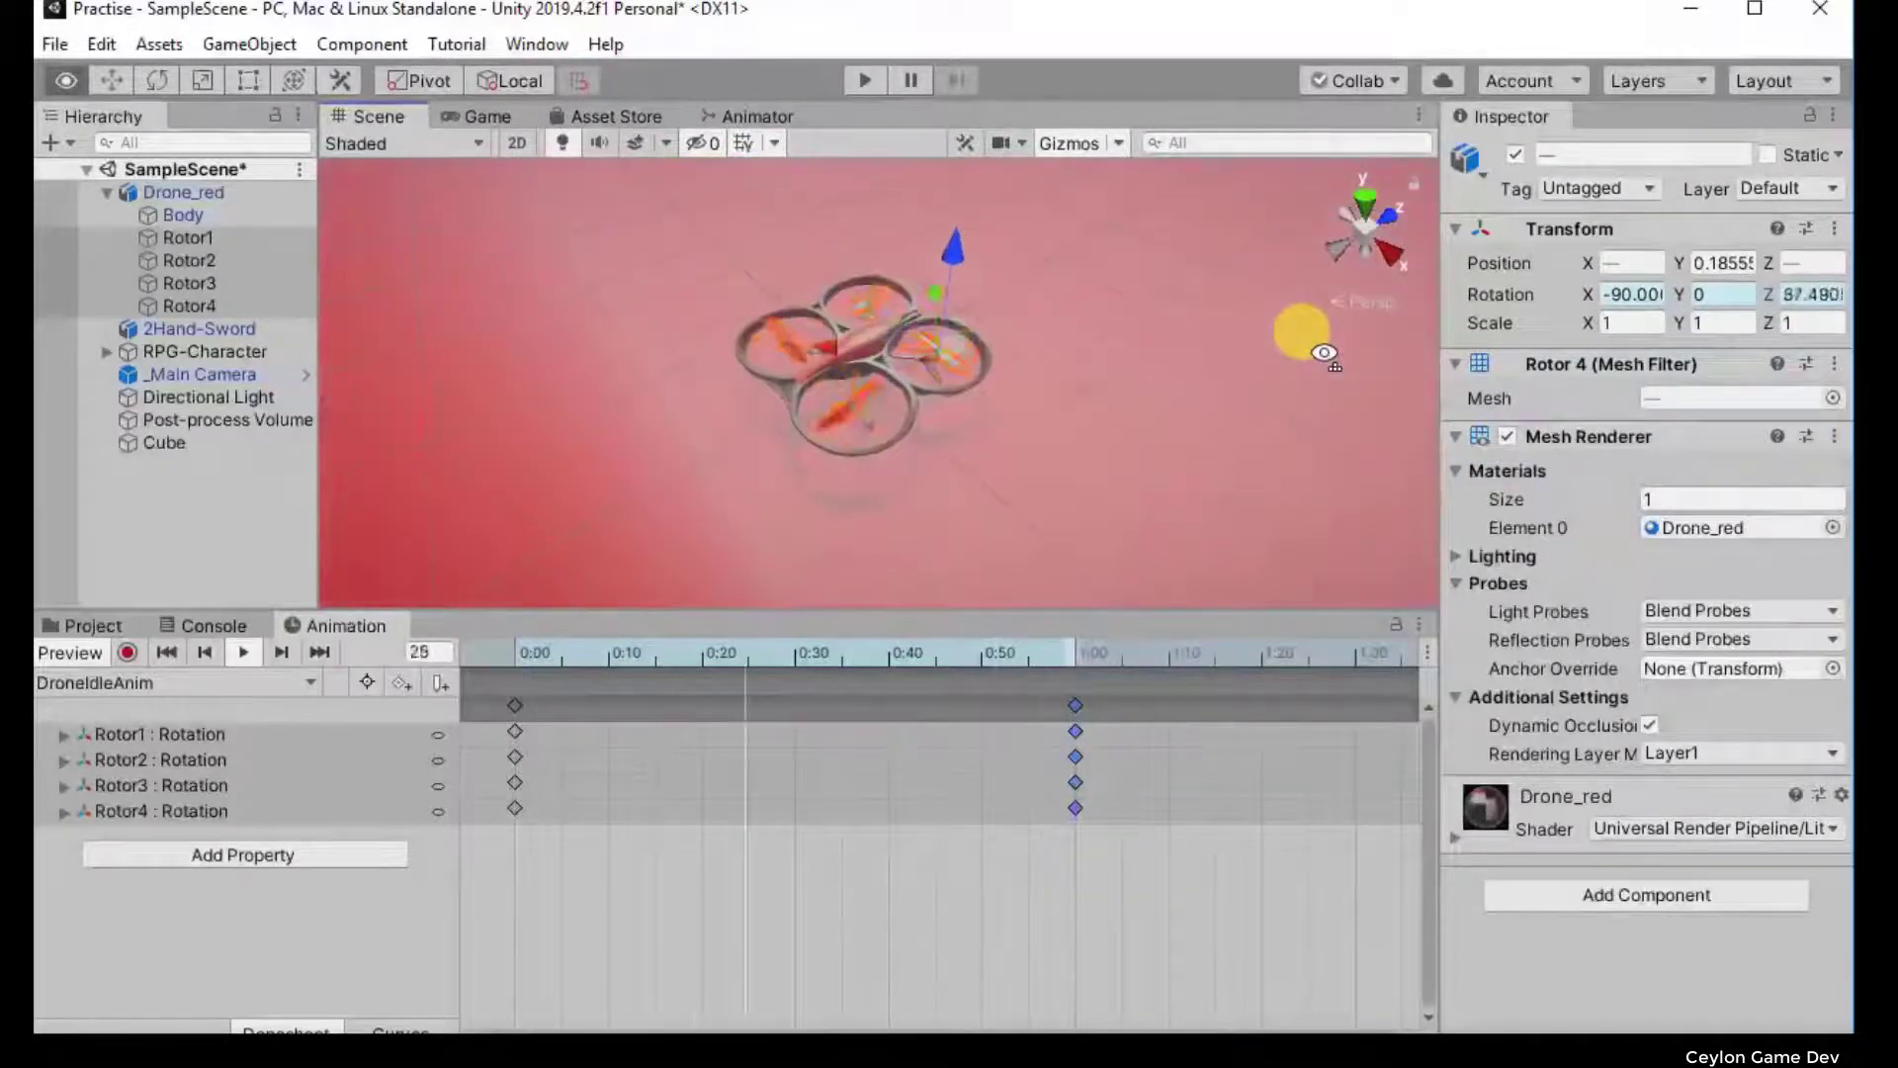
scroll(1324, 345, up, 4)
scroll(1325, 328, up, 3)
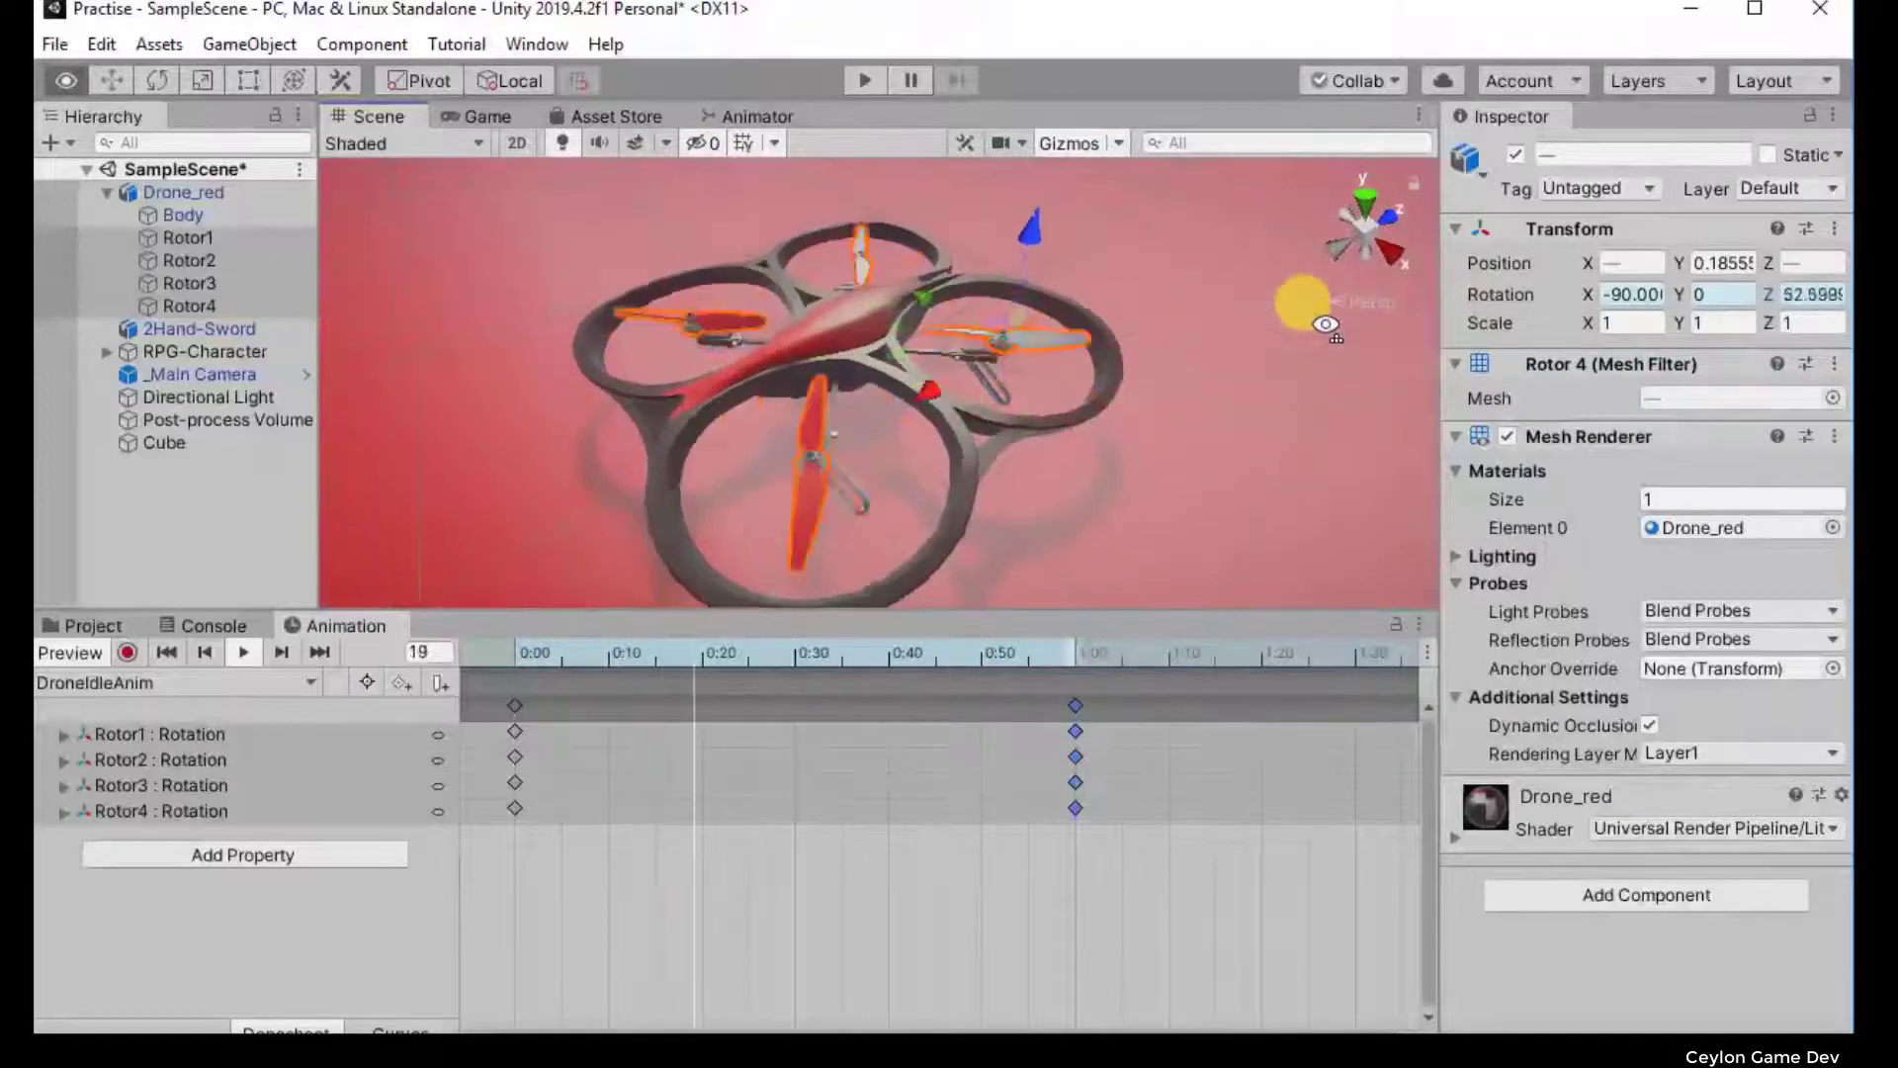
click(1326, 324)
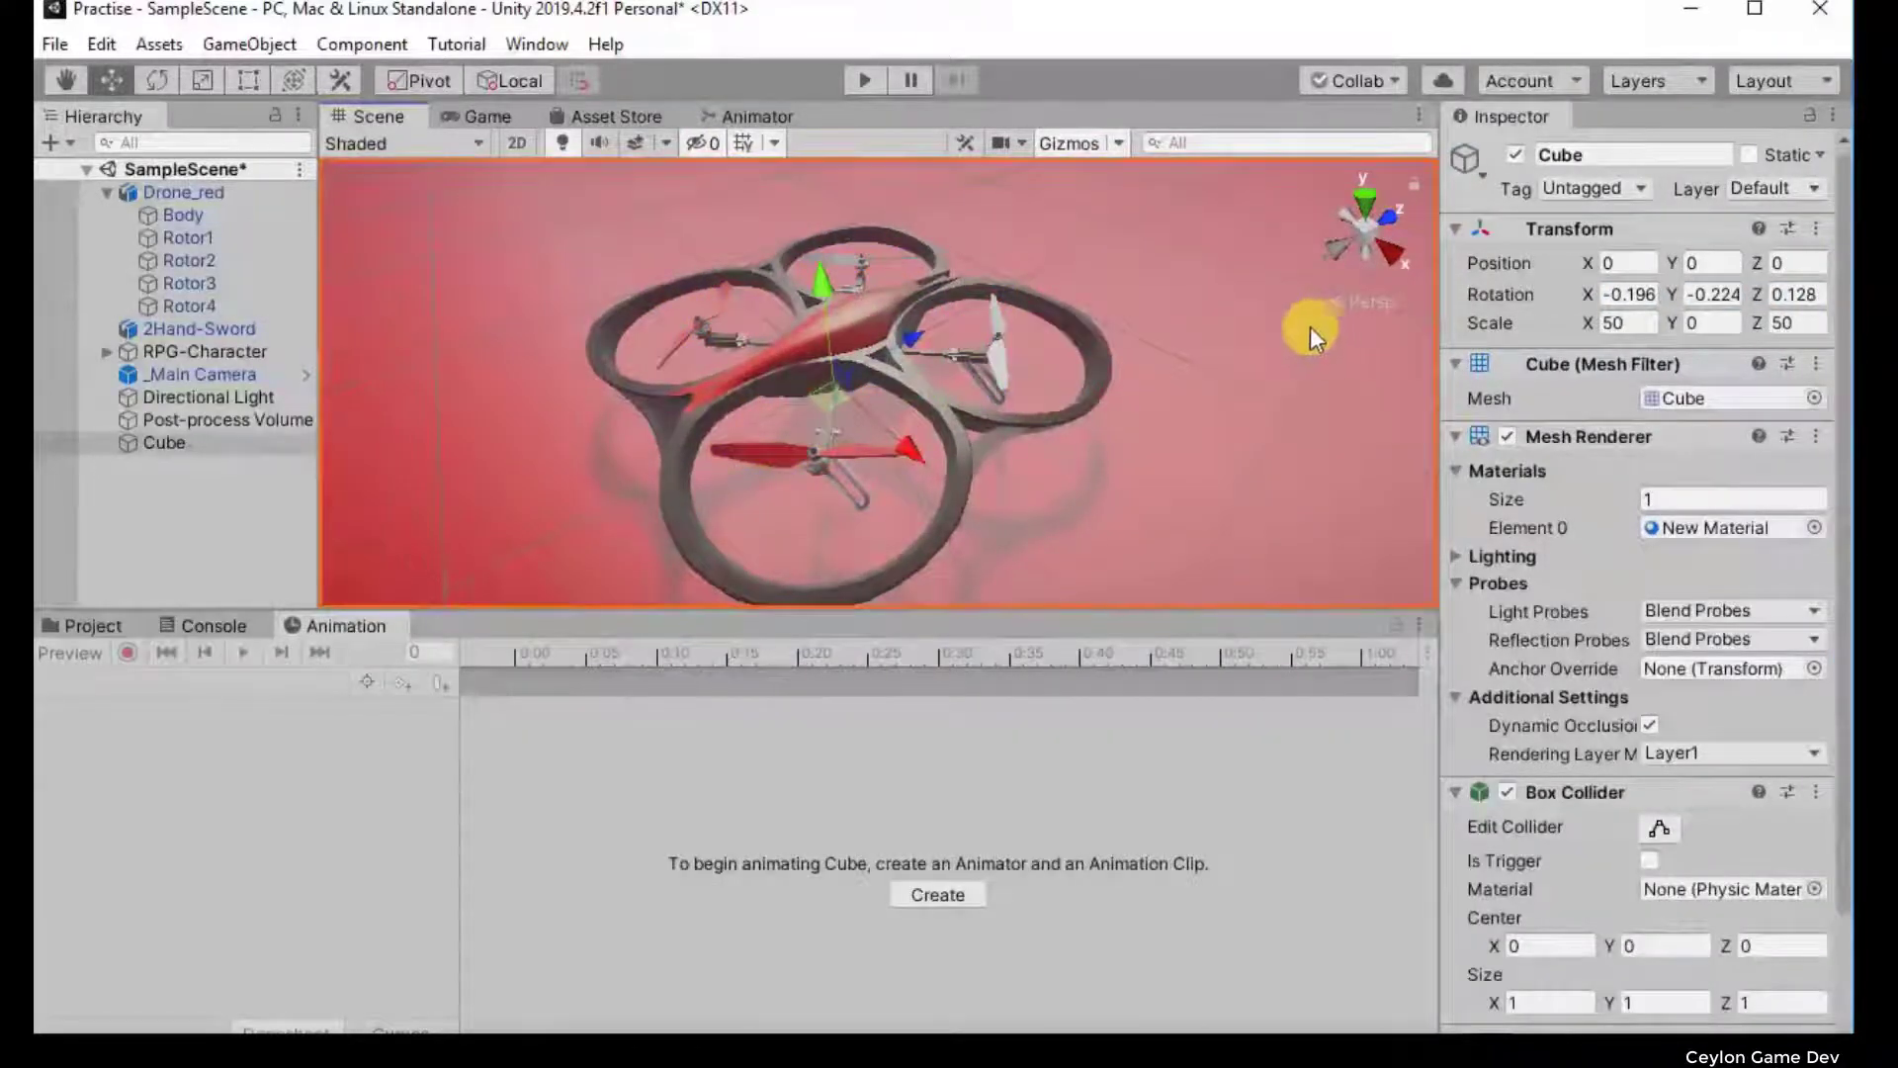
Step: Reselect Drone_red and play the DroneIdleAnim preview
click(179, 195)
click(237, 658)
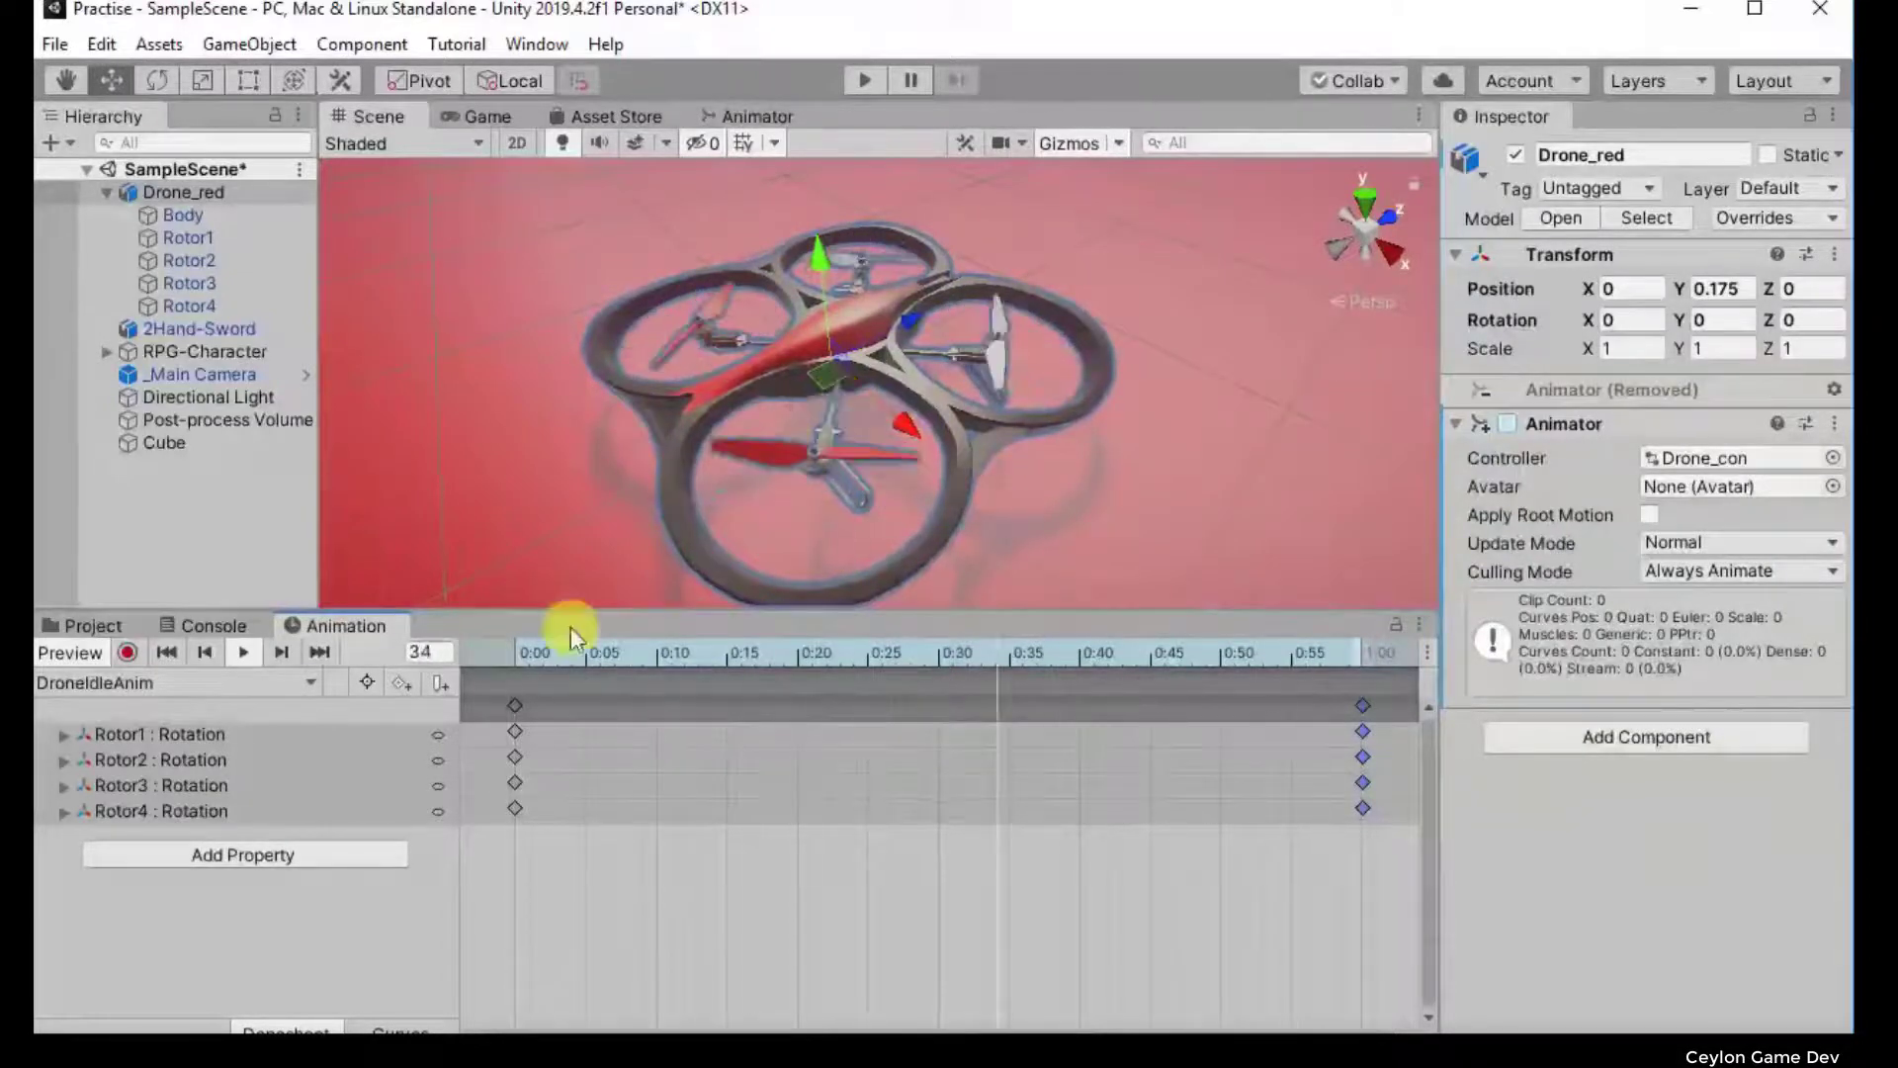
Step: Switch to Curves view, frame the rotation curves, and check the clip list
click(401, 1026)
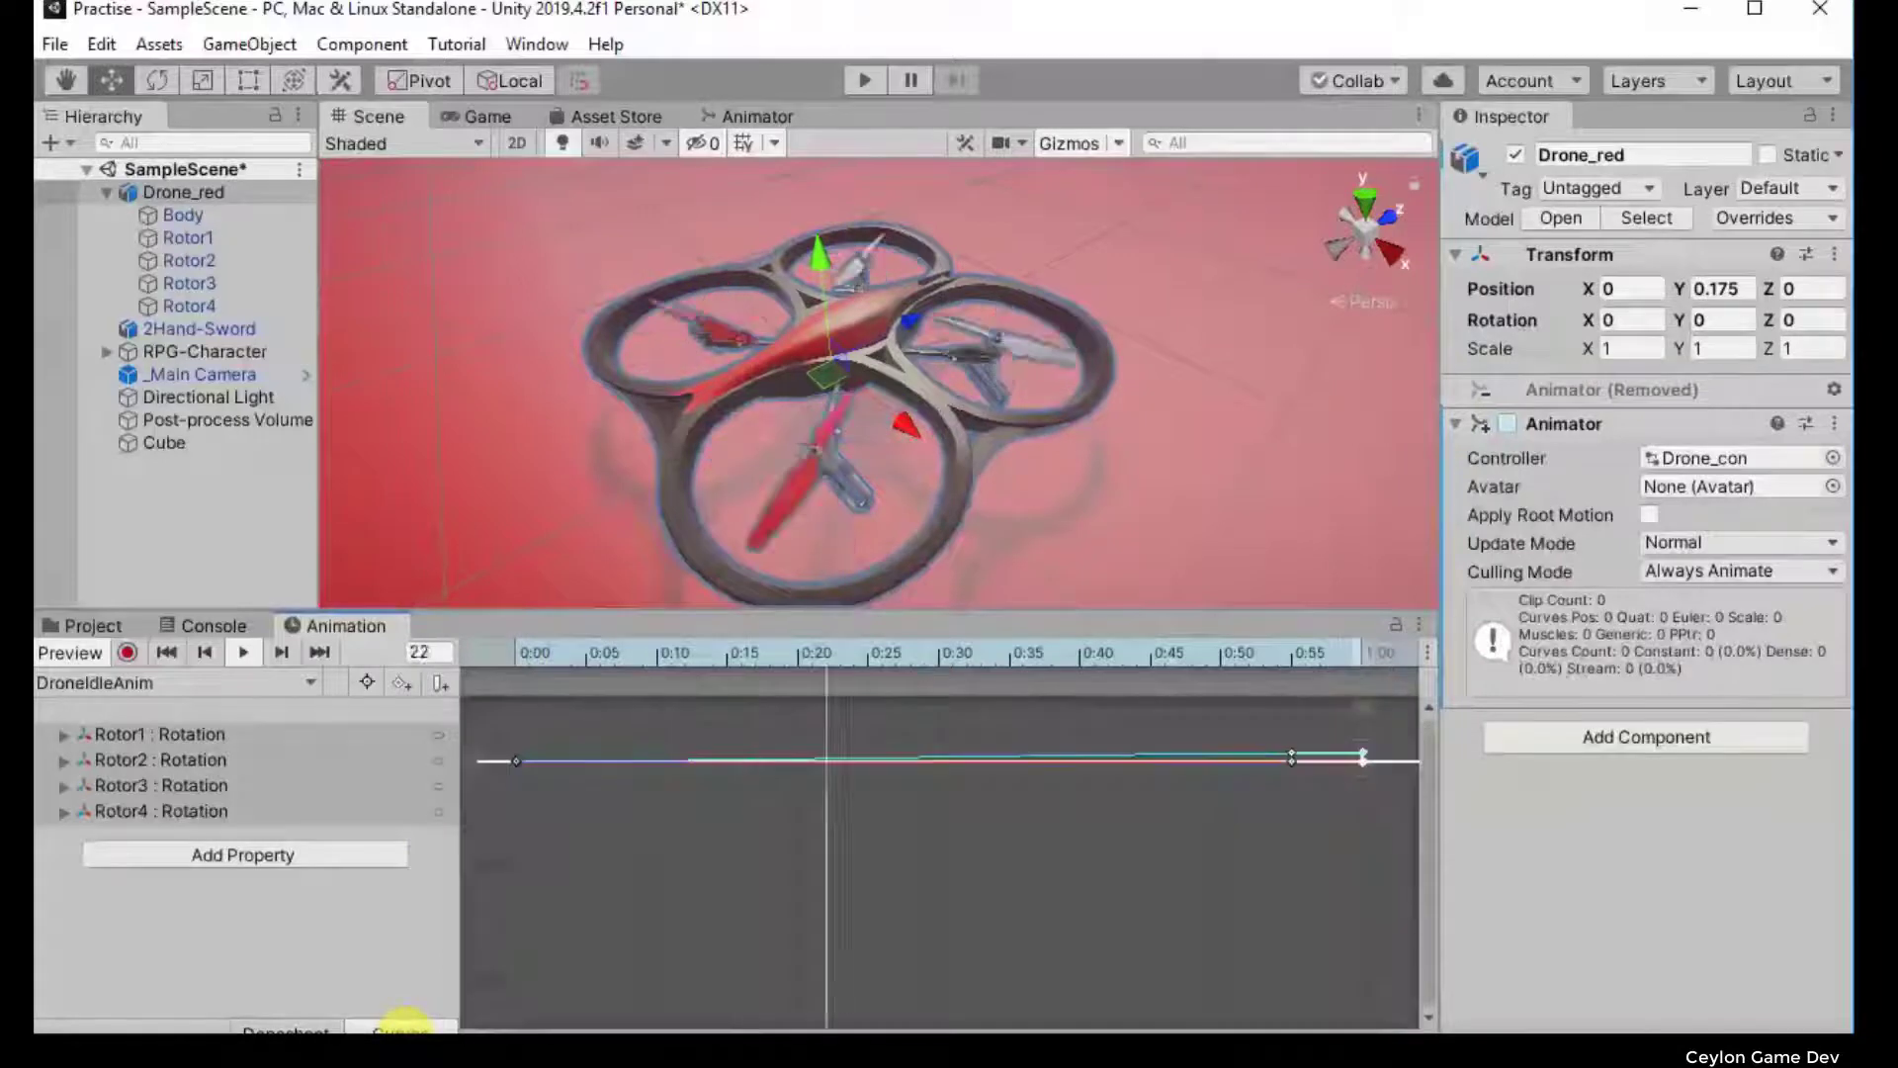
key(f)
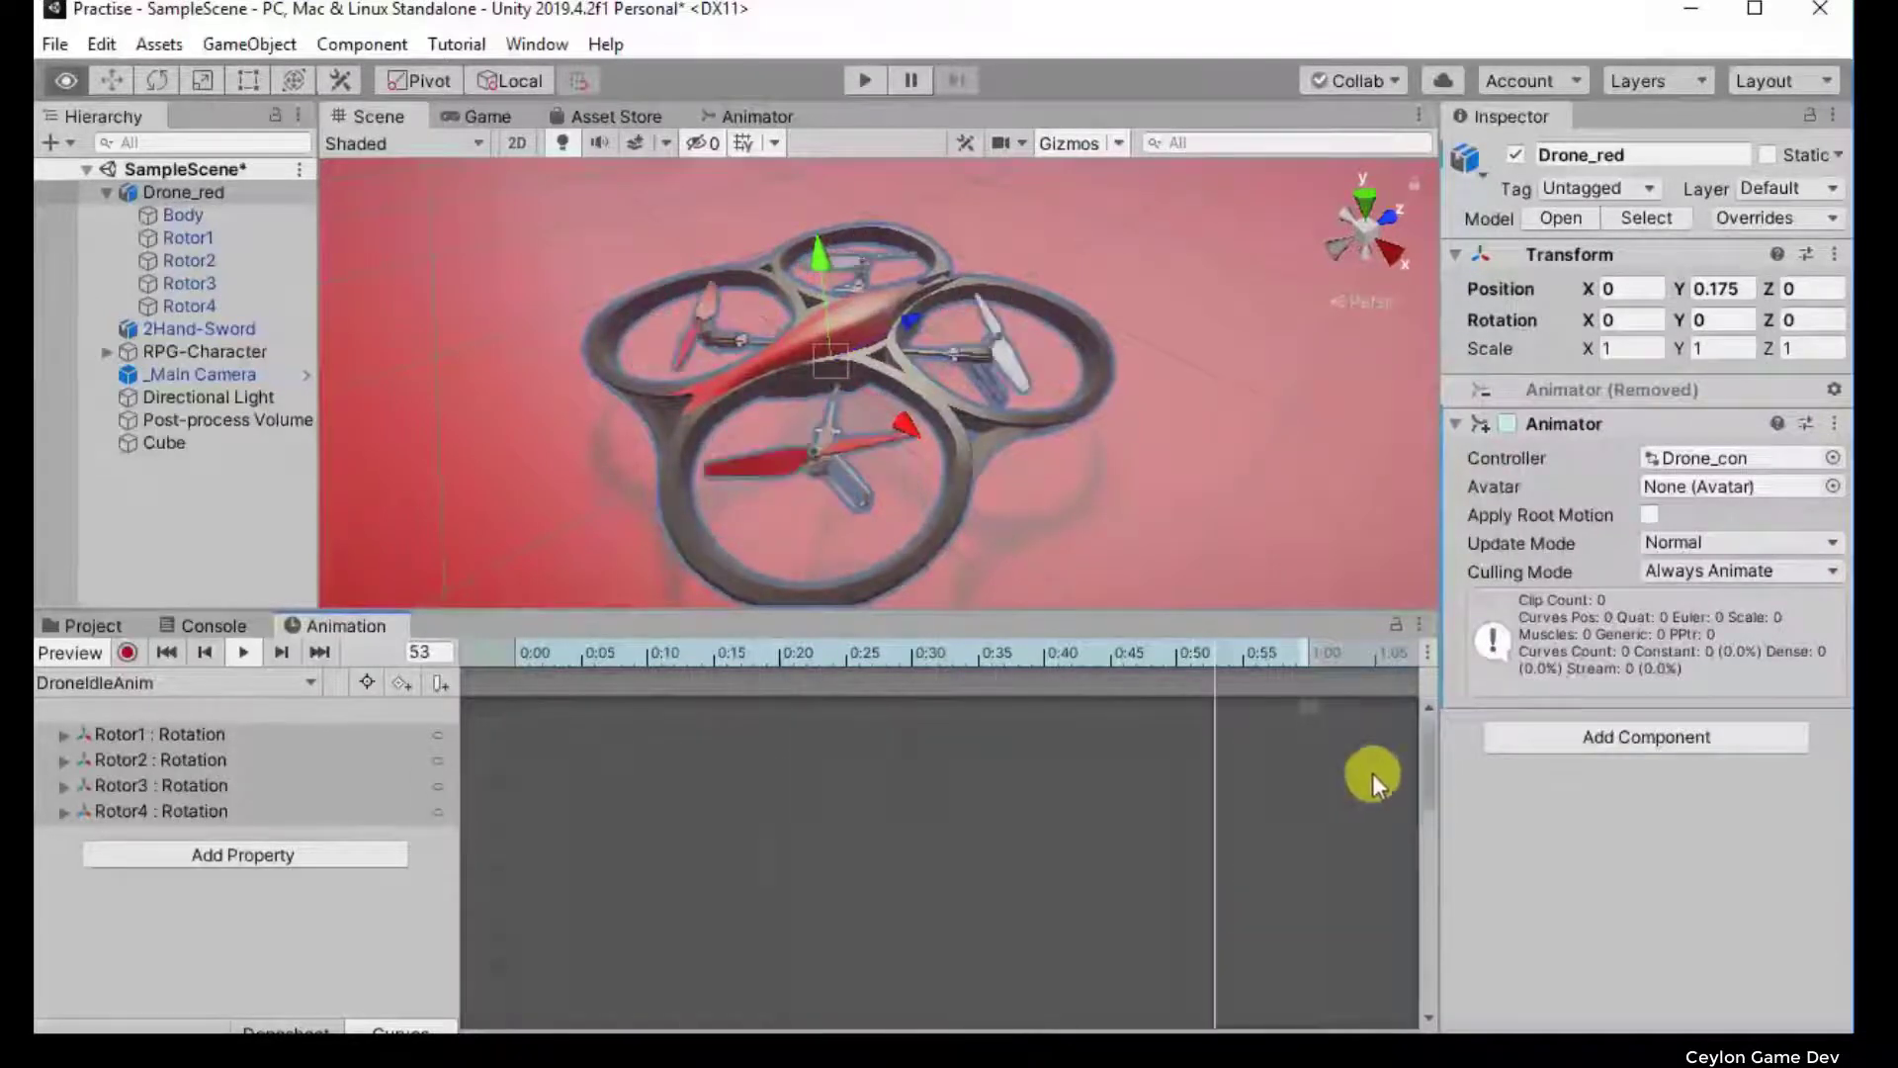
click(250, 669)
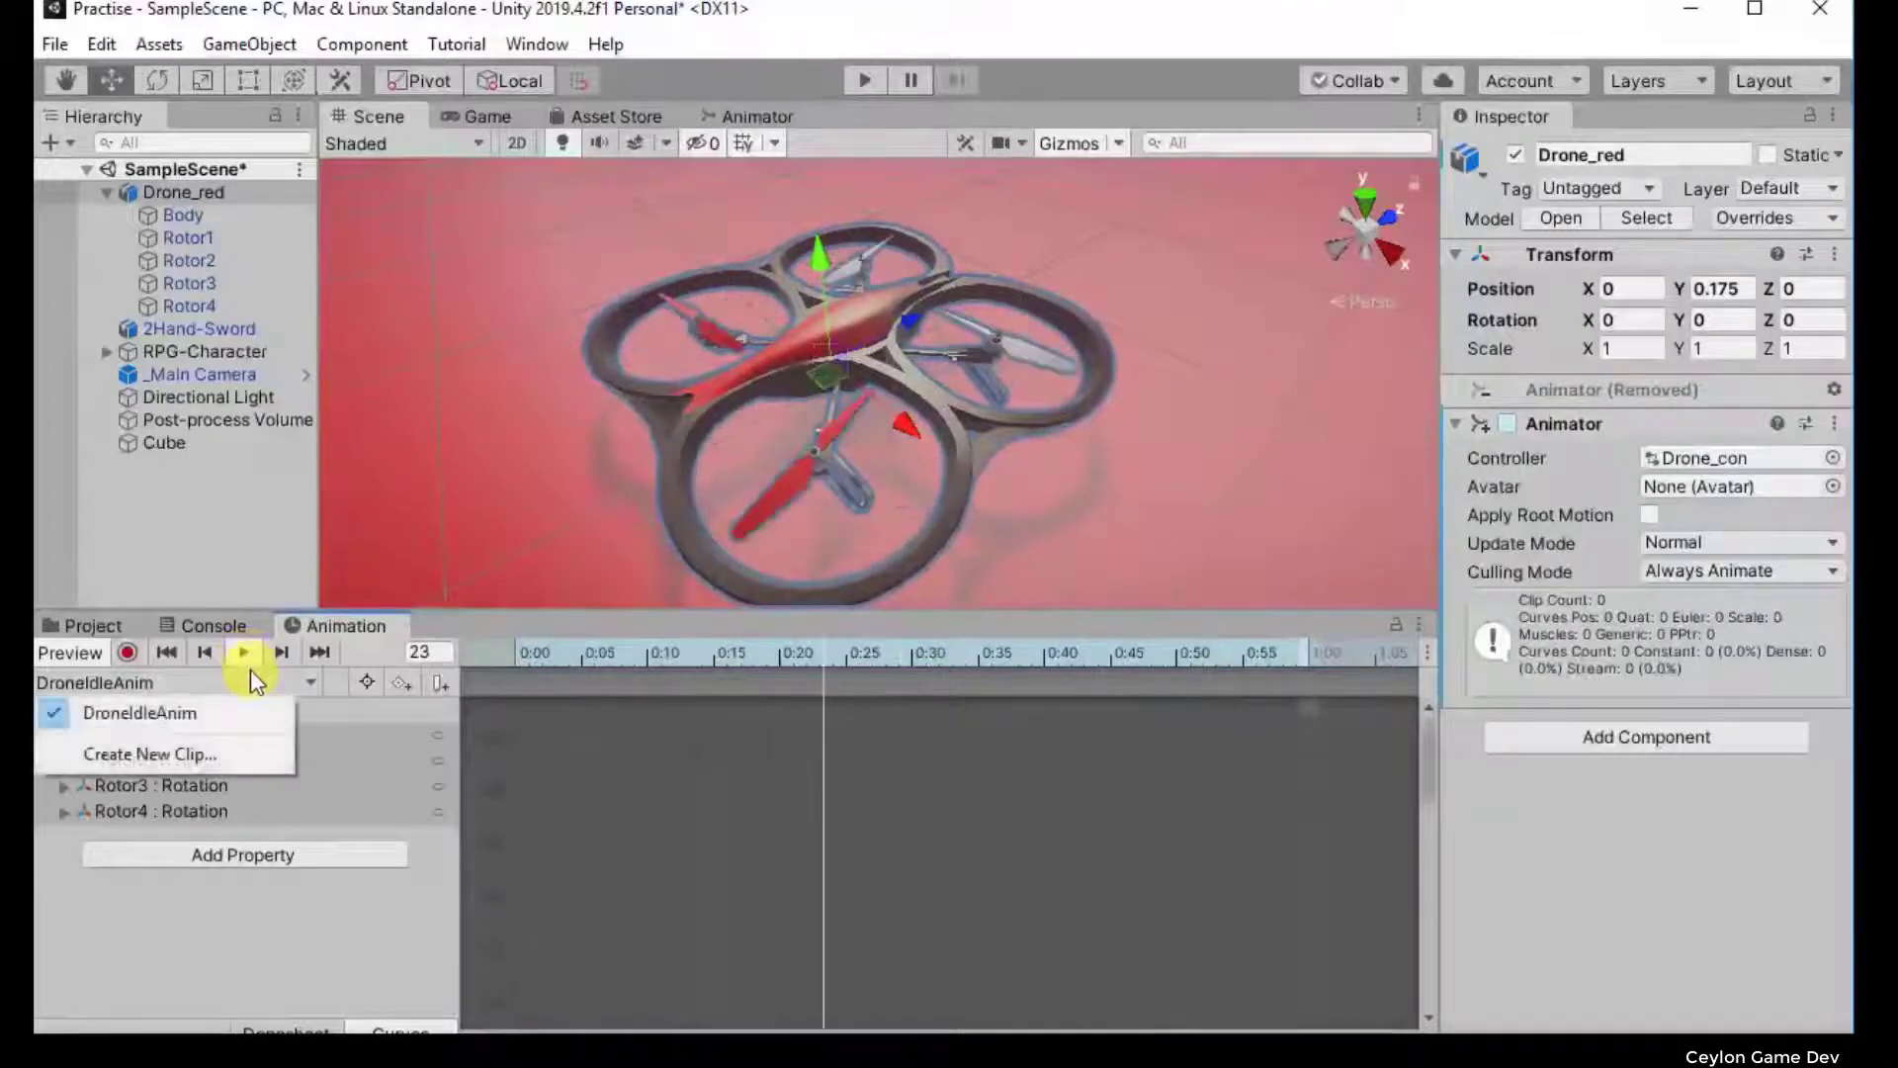
click(251, 656)
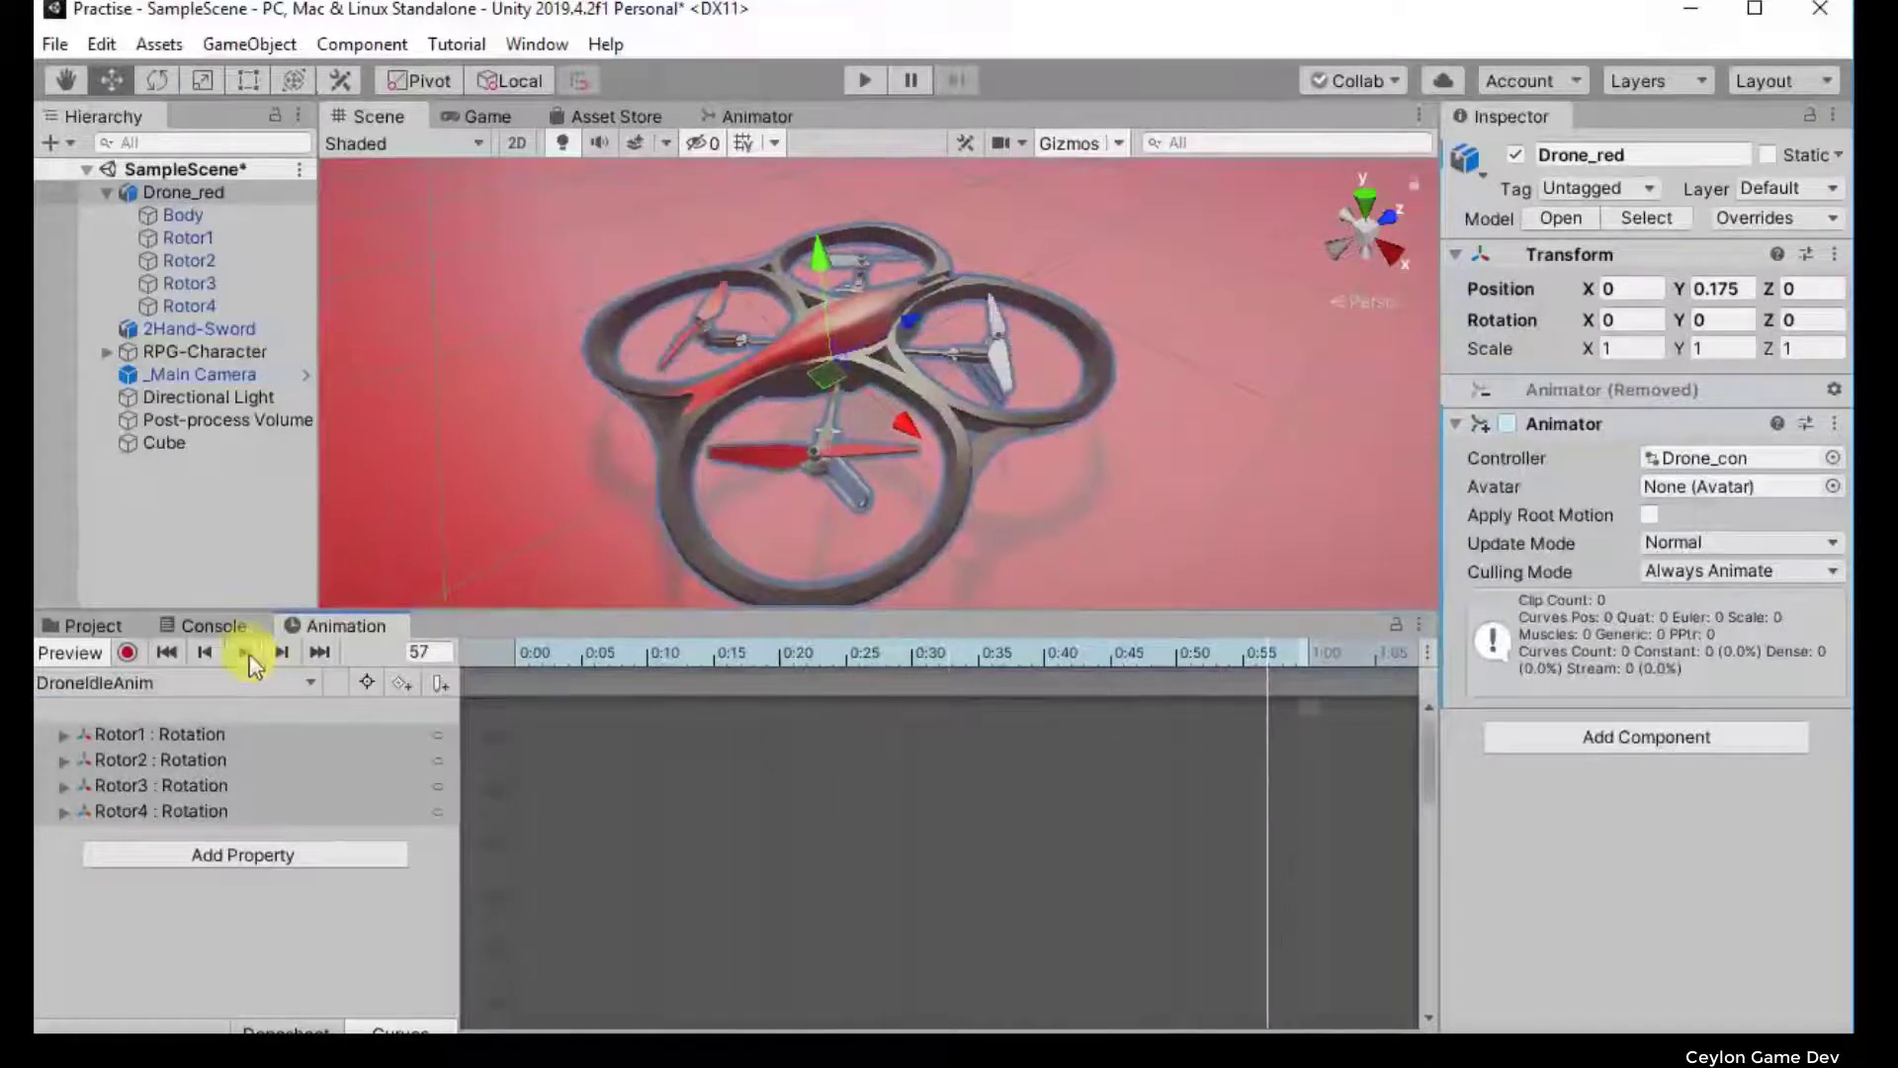
scroll(1256, 824, down, 2)
scroll(1051, 909, down, 1)
scroll(964, 909, down, 1)
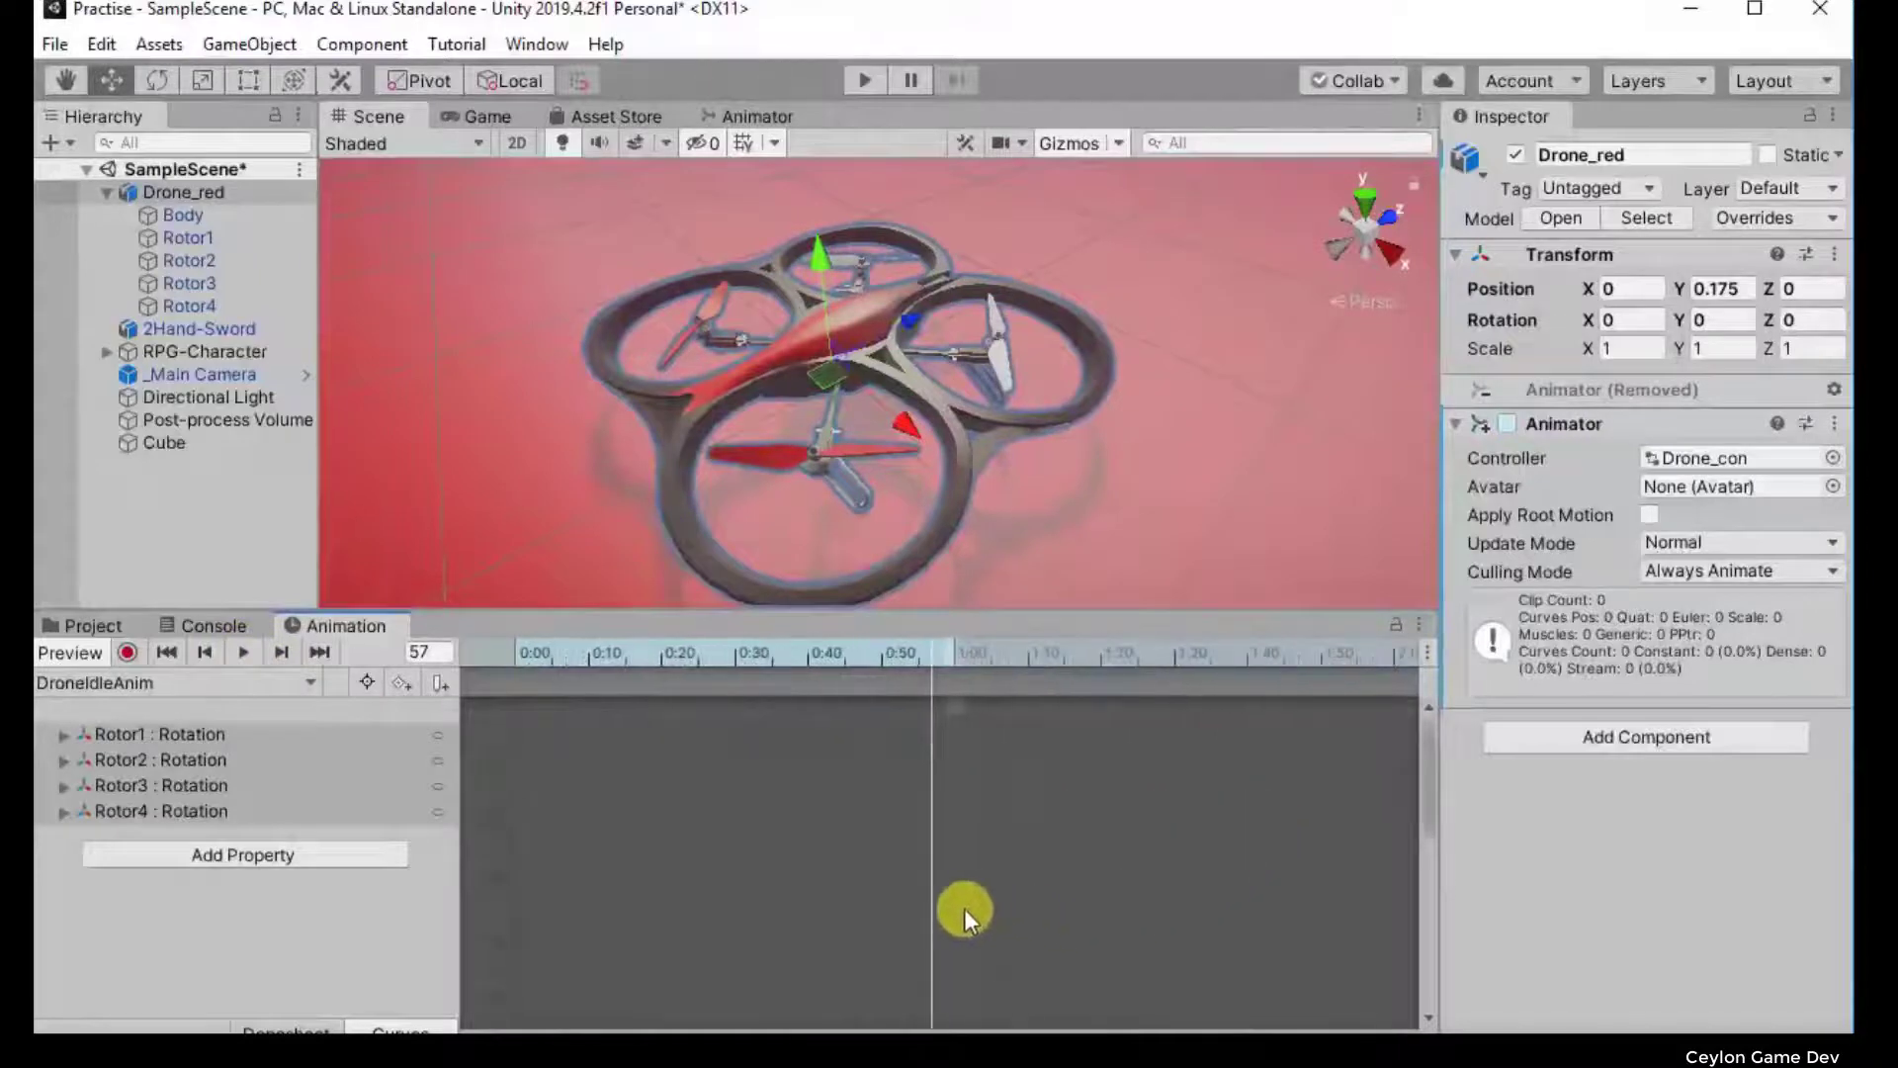
scroll(870, 897, down, 1)
Step: Pan the rotor rotation curves into view and float the Animation window out of the dock
key(c)
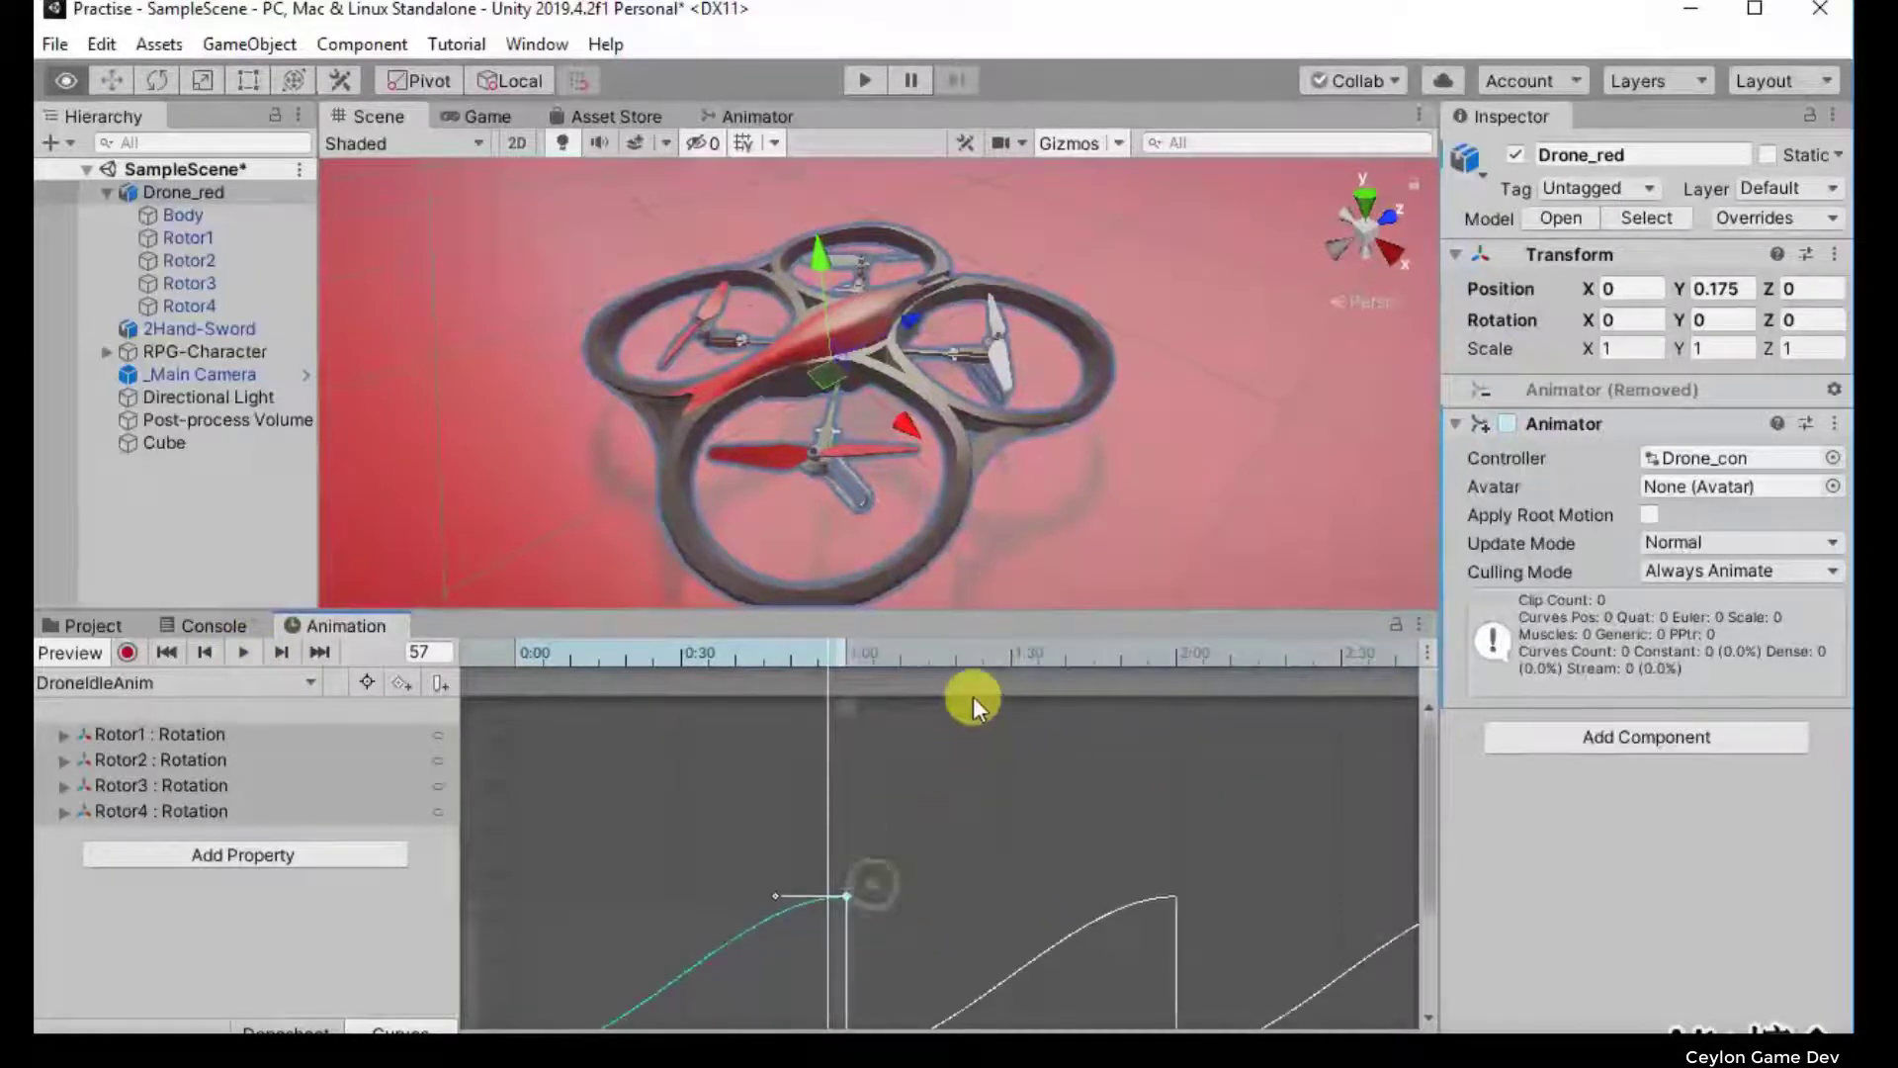
alt+drag(924, 788, 942, 816)
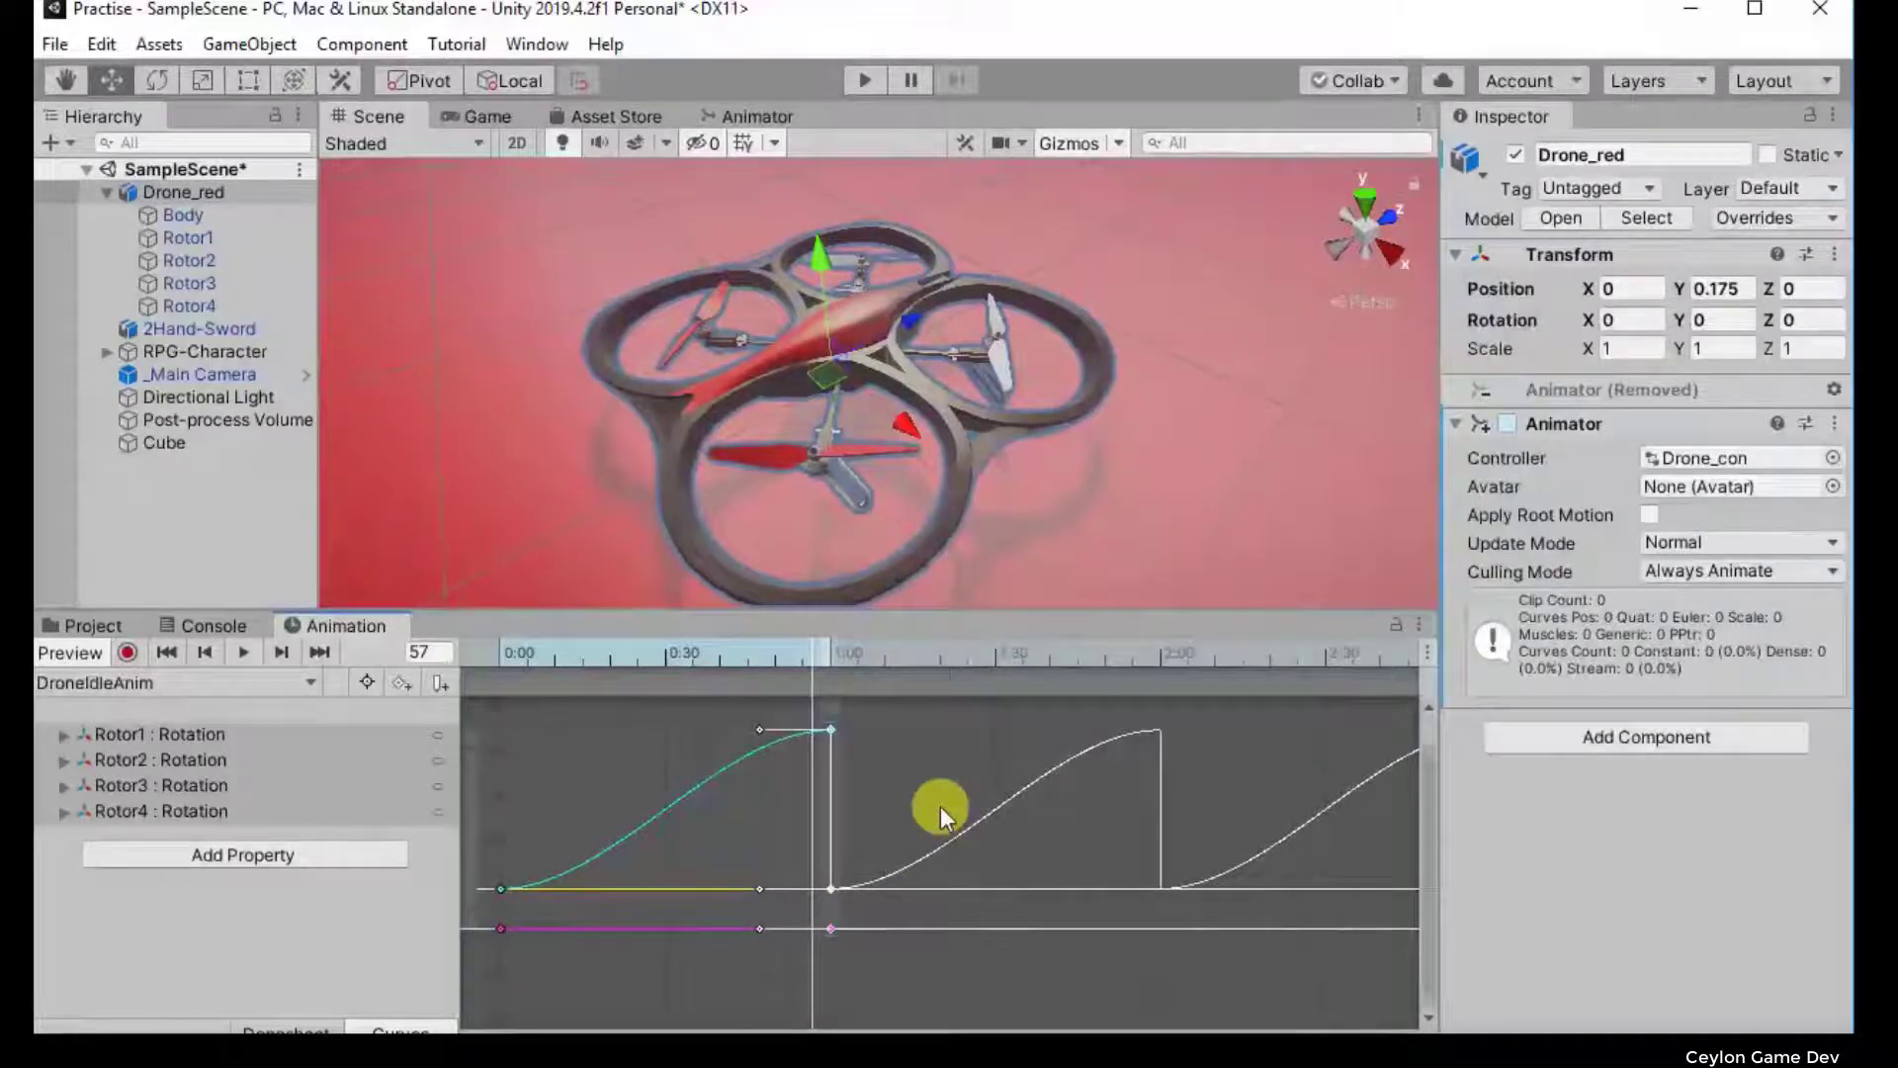
key(alt)
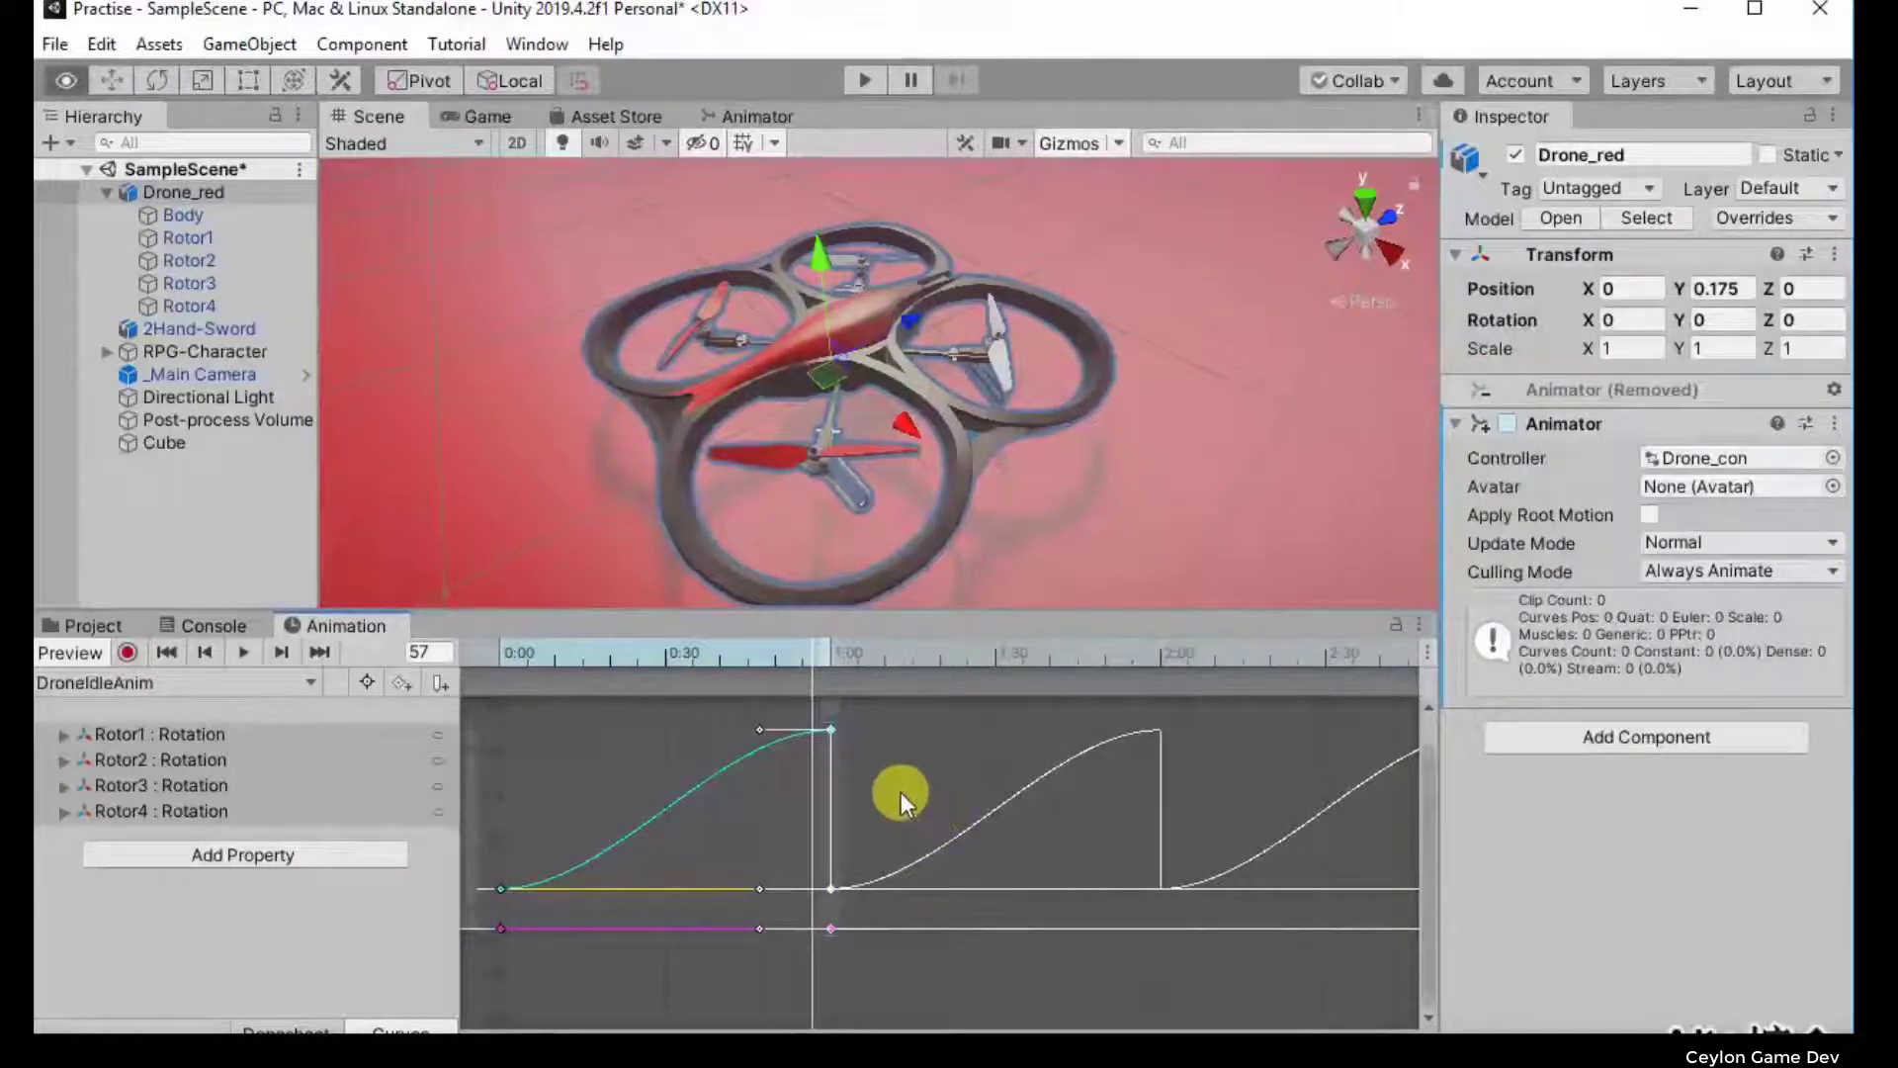
alt+drag(868, 770, 1093, 800)
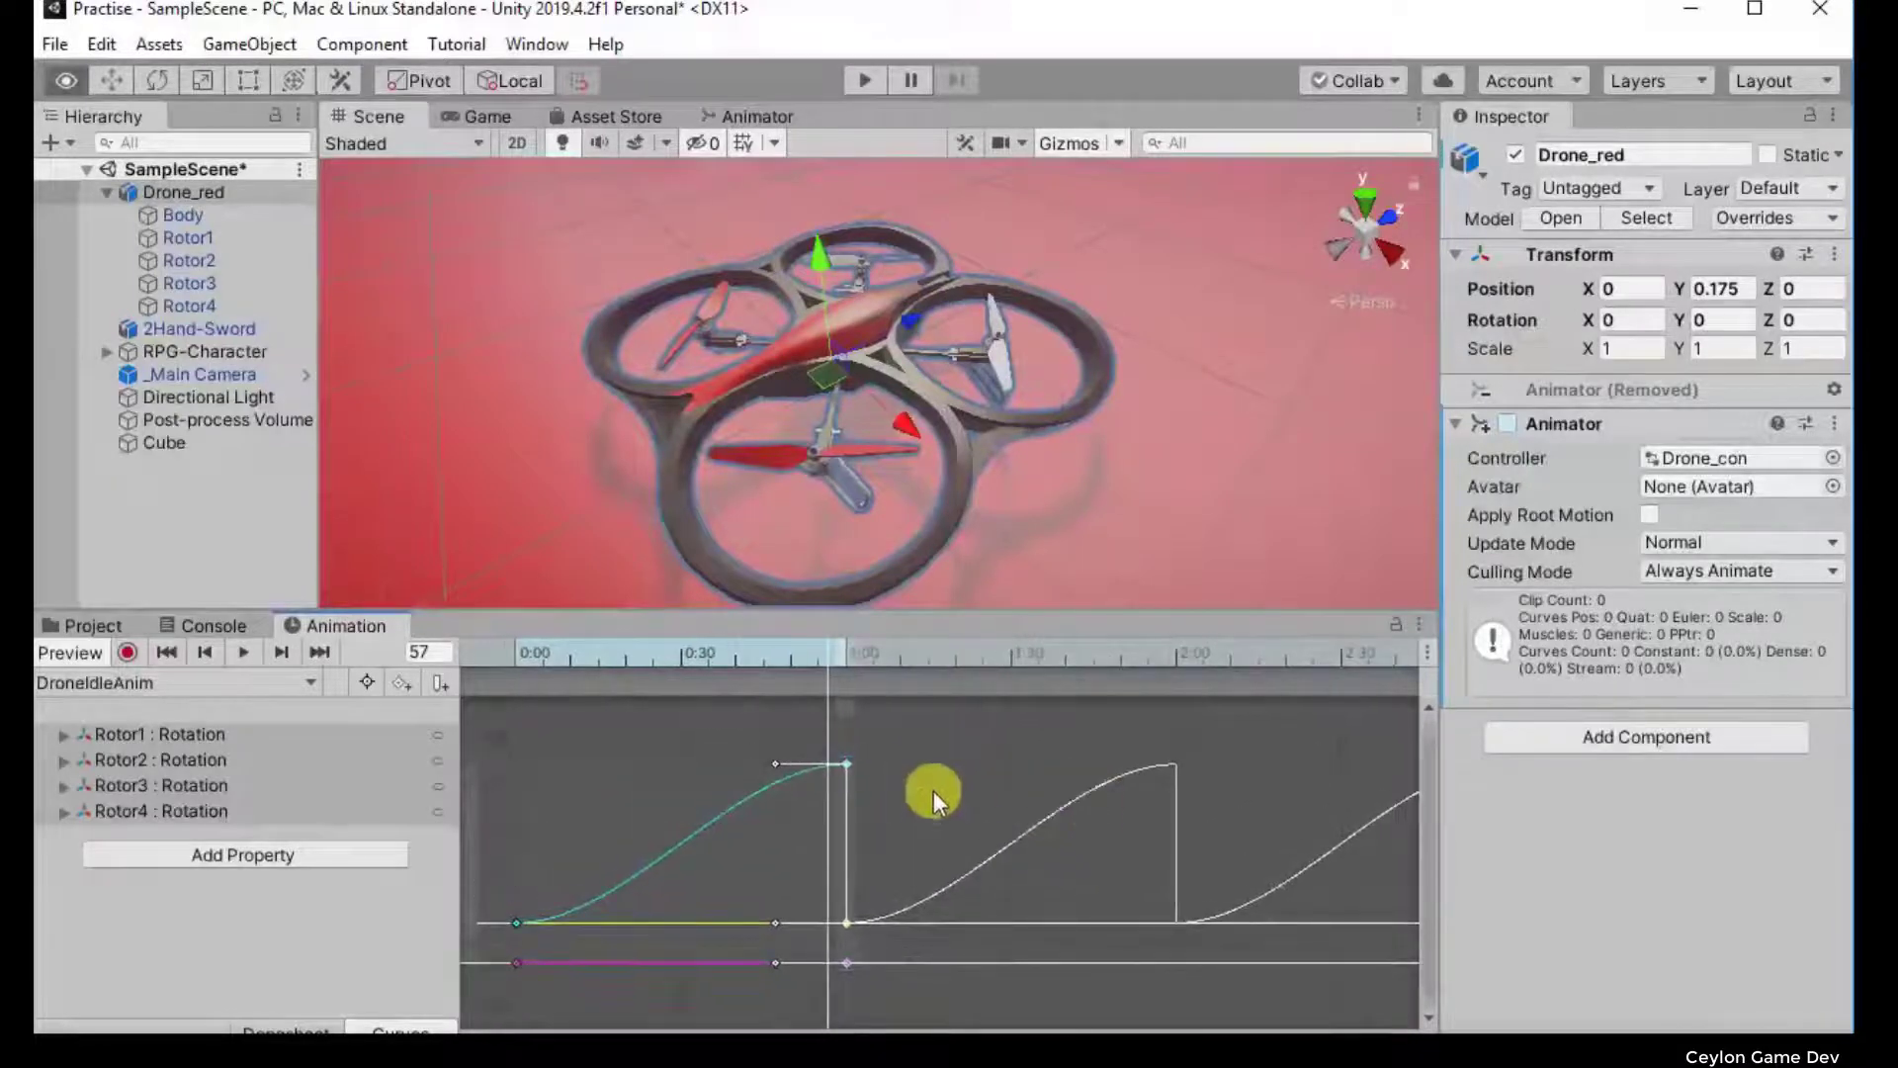
mouse_move(932, 790)
alt+mouse_down()
mouse_move(1050, 752)
mouse_move(1039, 738)
mouse_move(836, 842)
mouse_move(850, 912)
mouse_move(800, 816)
mouse_move(1015, 758)
mouse_move(1045, 832)
mouse_move(1221, 767)
mouse_move(906, 791)
mouse_move(841, 847)
mouse_move(1370, 858)
mouse_move(999, 828)
alt+mouse_up()
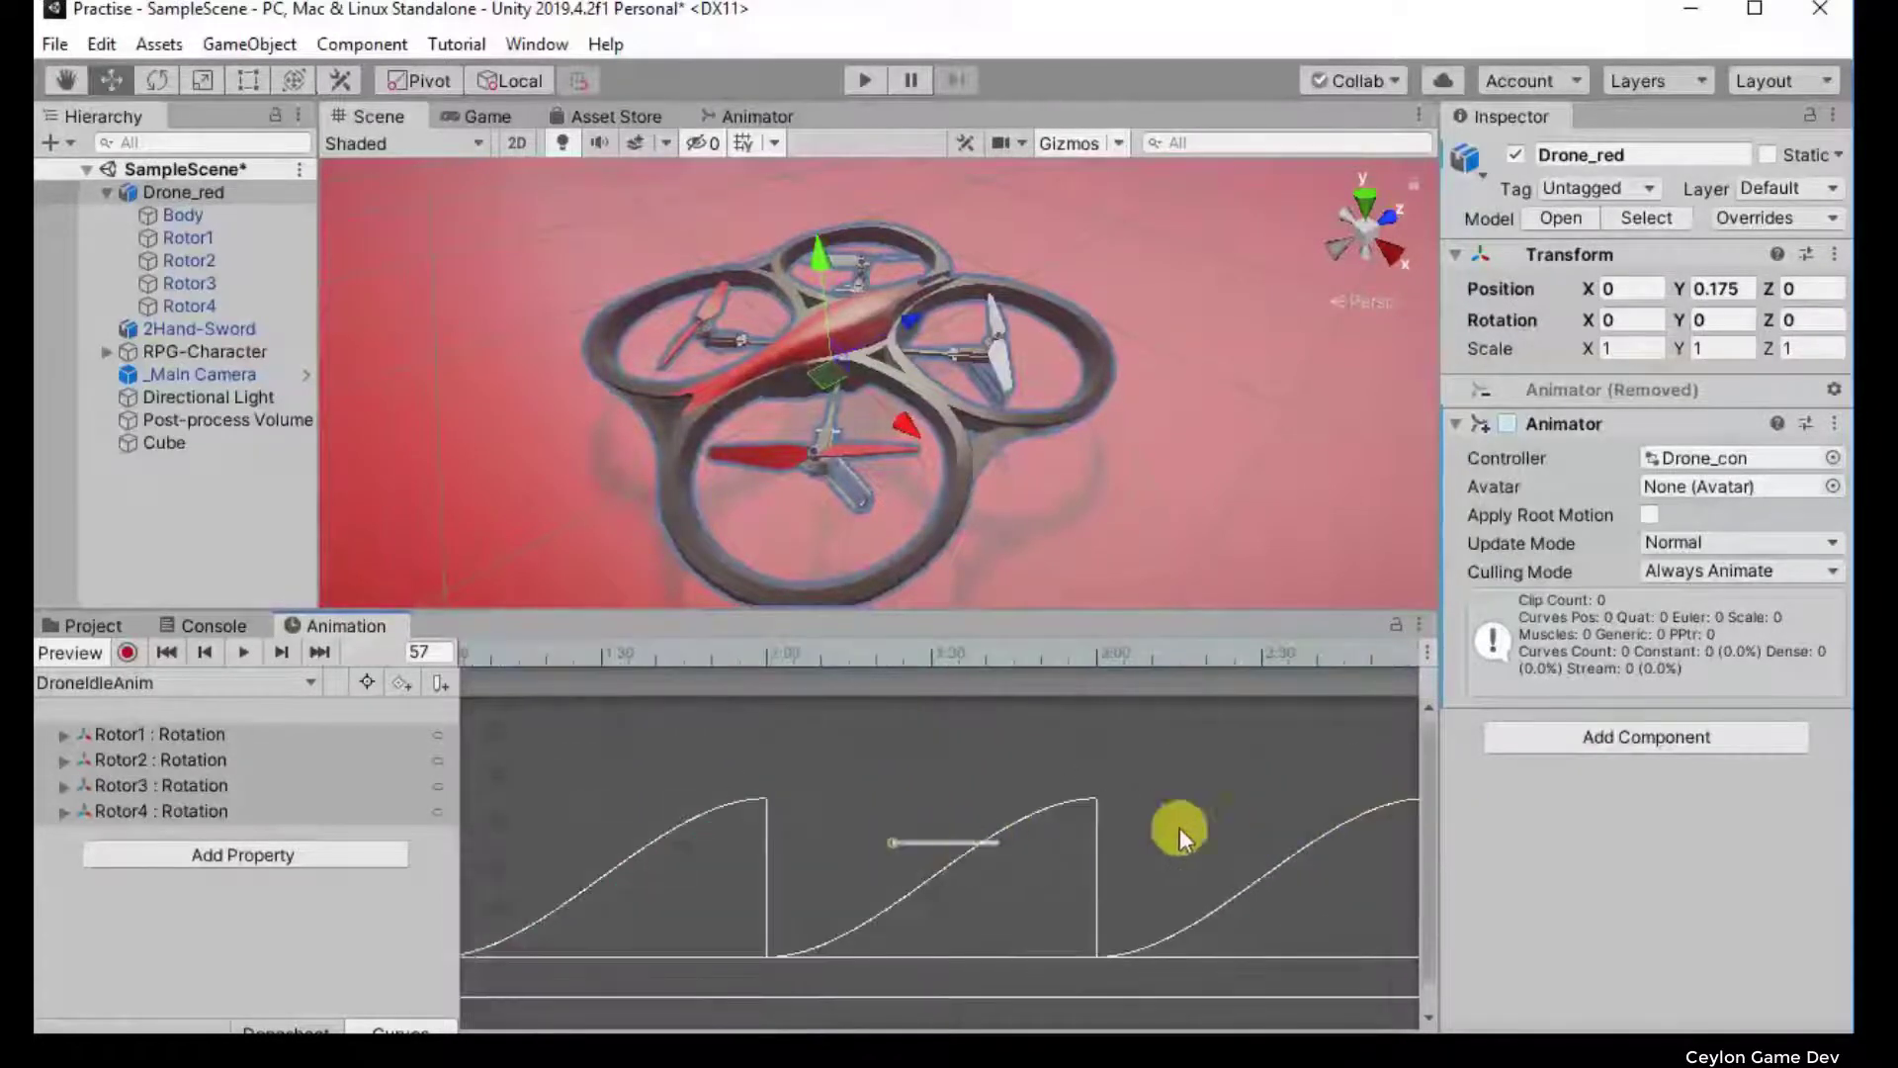
mouse_move(1180, 827)
alt+mouse_down()
mouse_move(915, 811)
mouse_move(1260, 717)
mouse_move(1107, 734)
alt+mouse_up()
click(656, 796)
drag(346, 626, 900, 423)
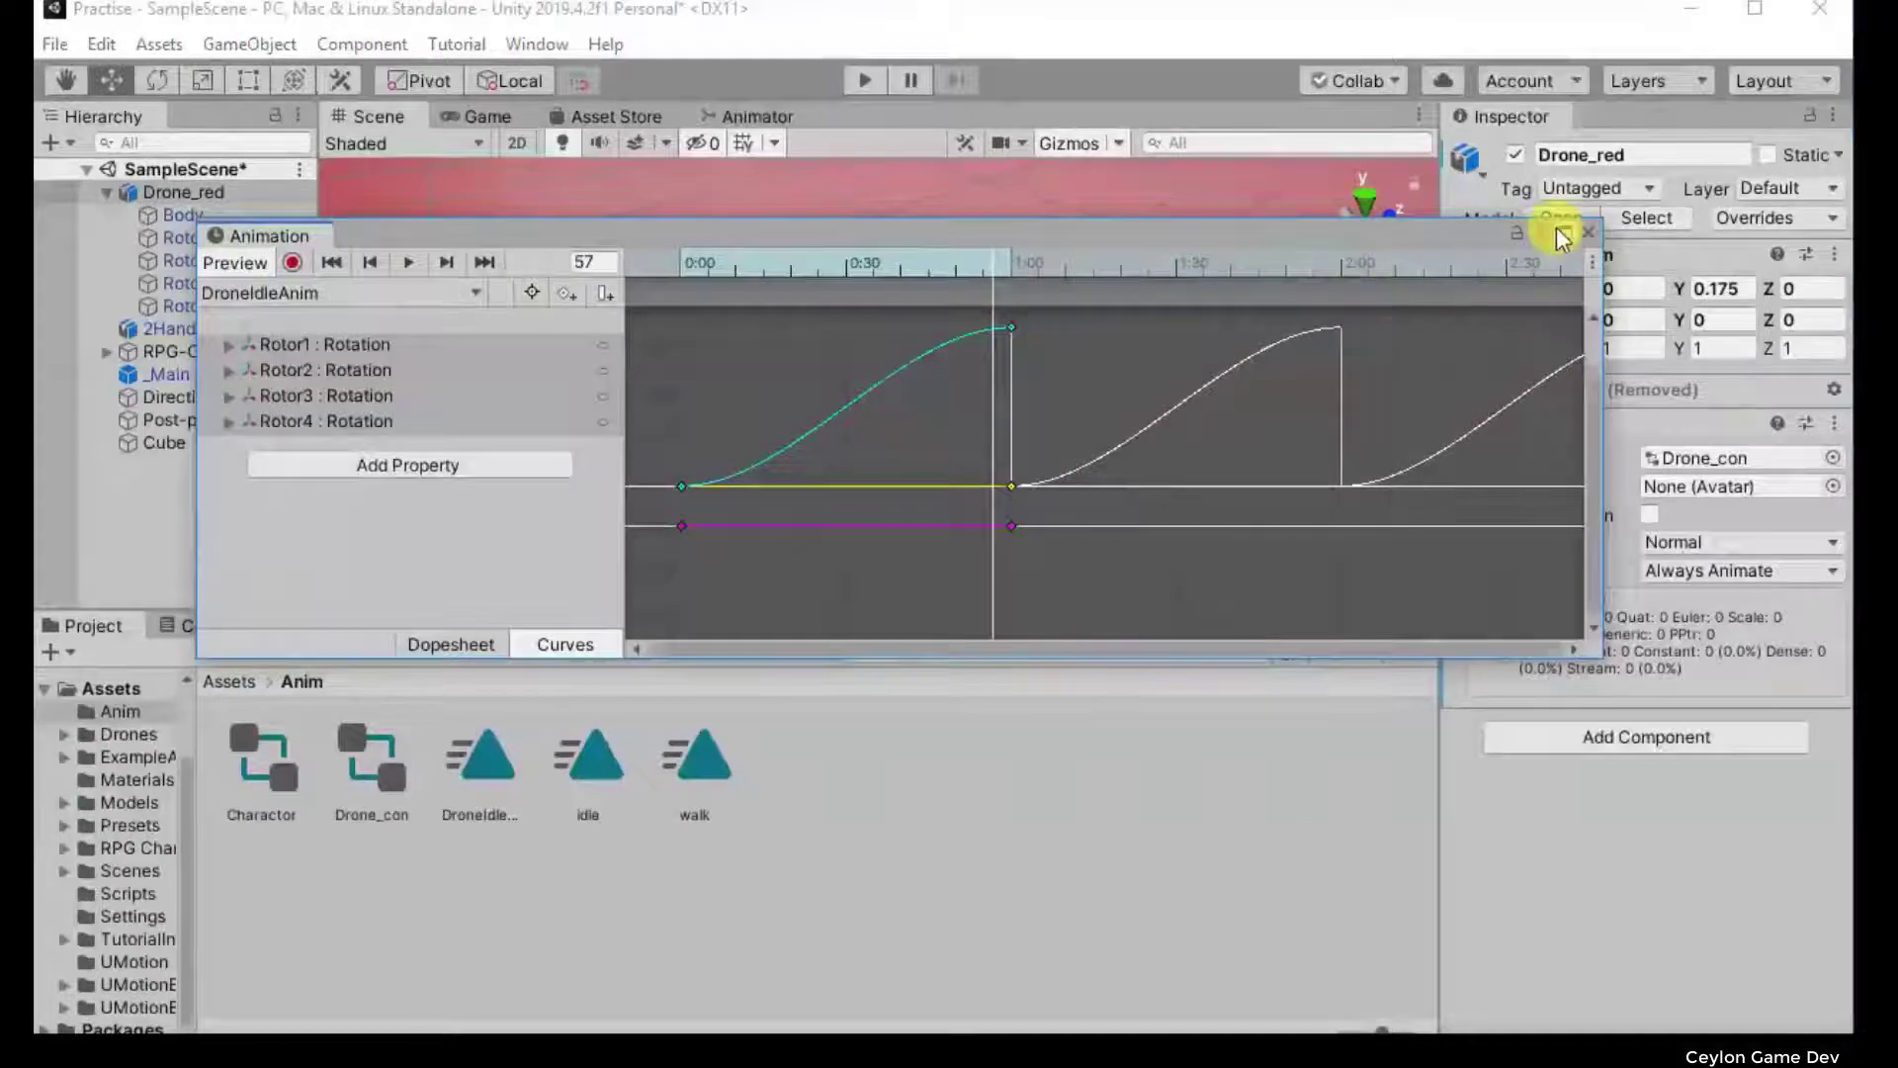
Step: Maximize the floating Animation window and frame all rotor curves
click(1560, 233)
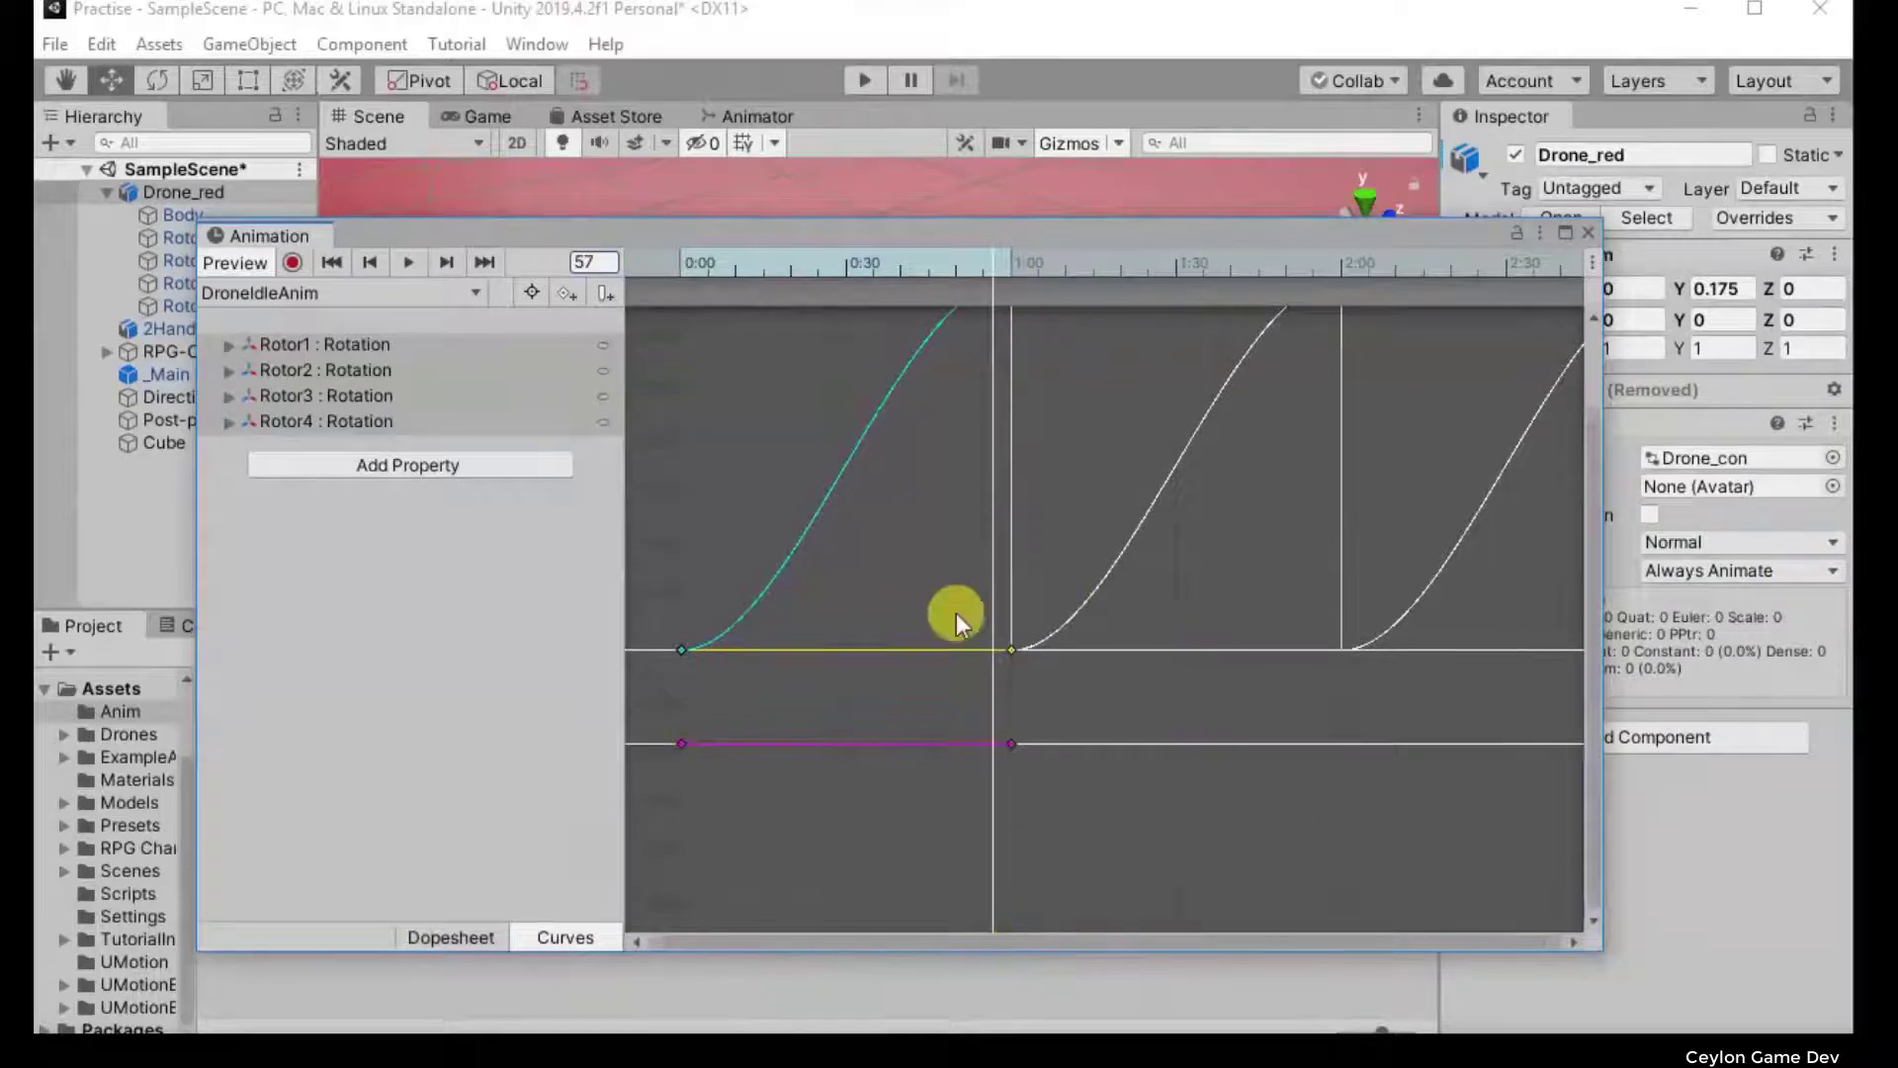
key(f)
shift+scroll(956, 617, down, 2)
shift+scroll(957, 616, down, 2)
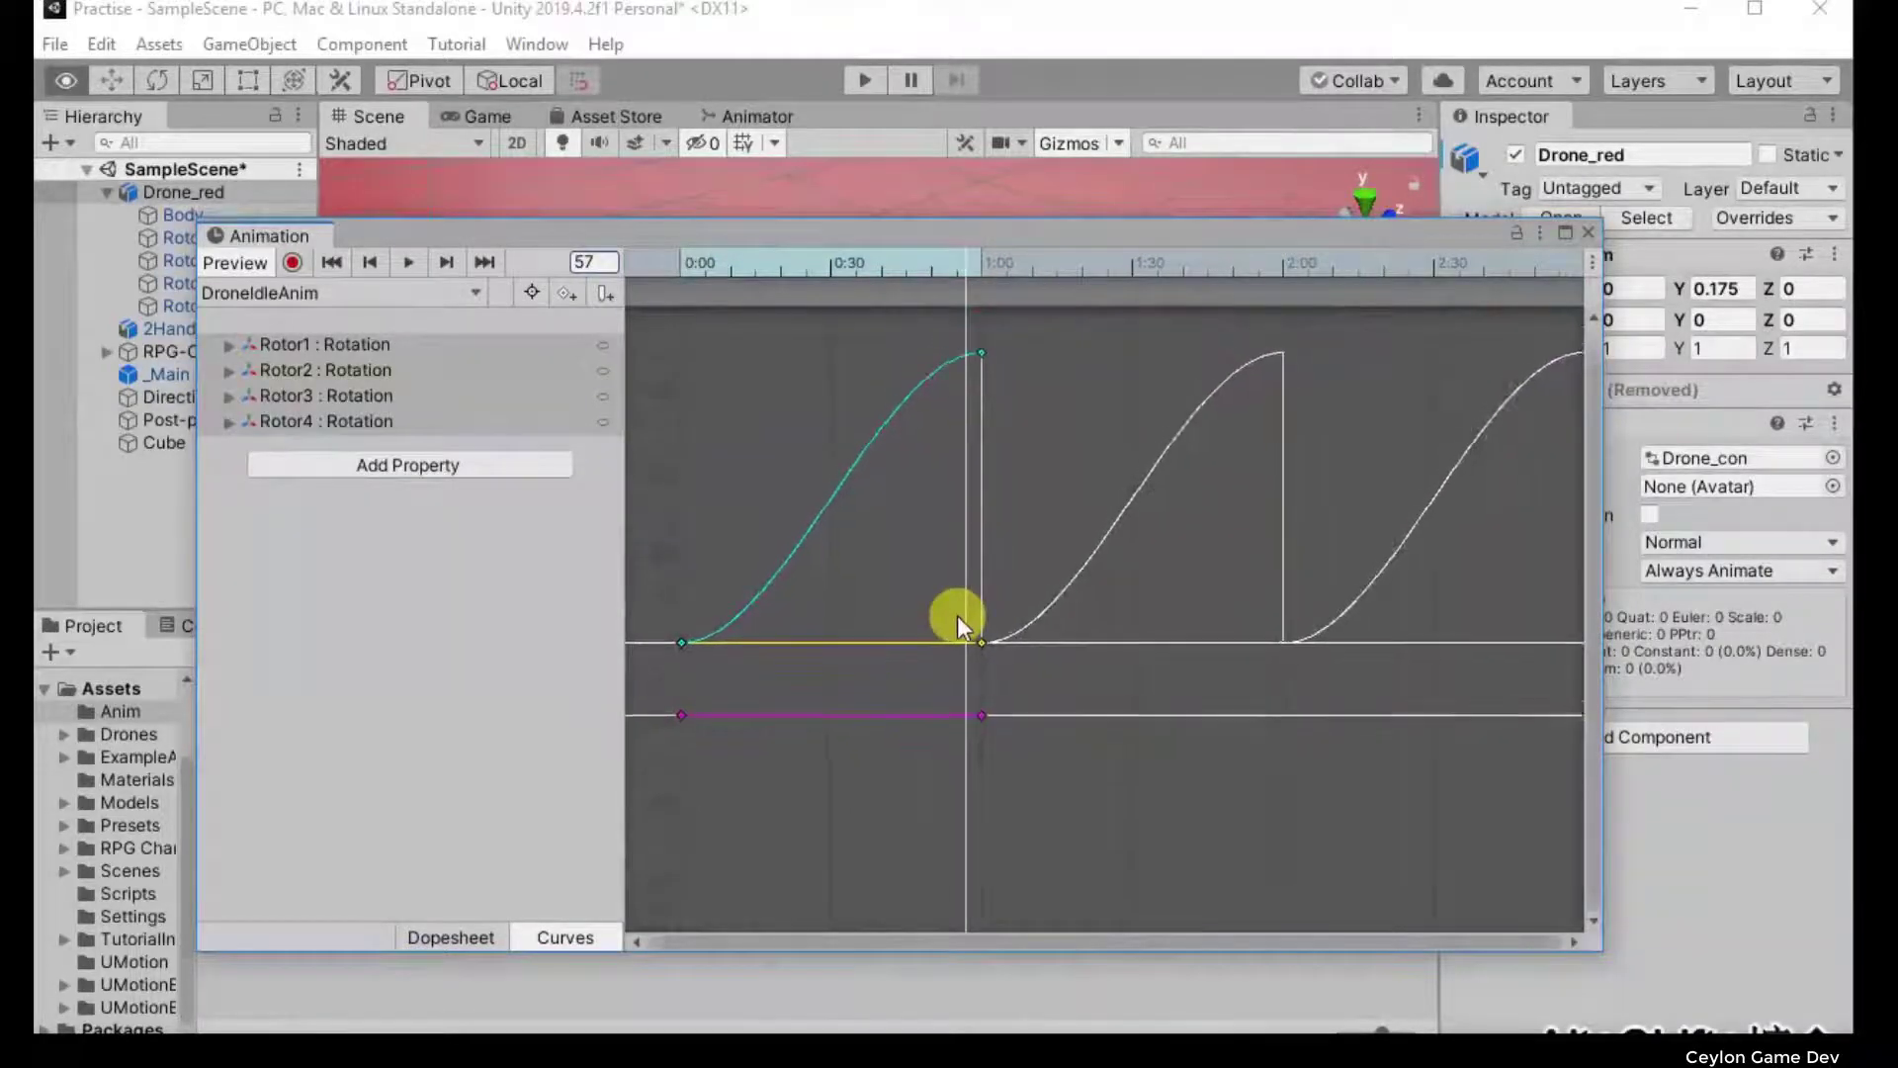
shift+scroll(957, 616, down, 2)
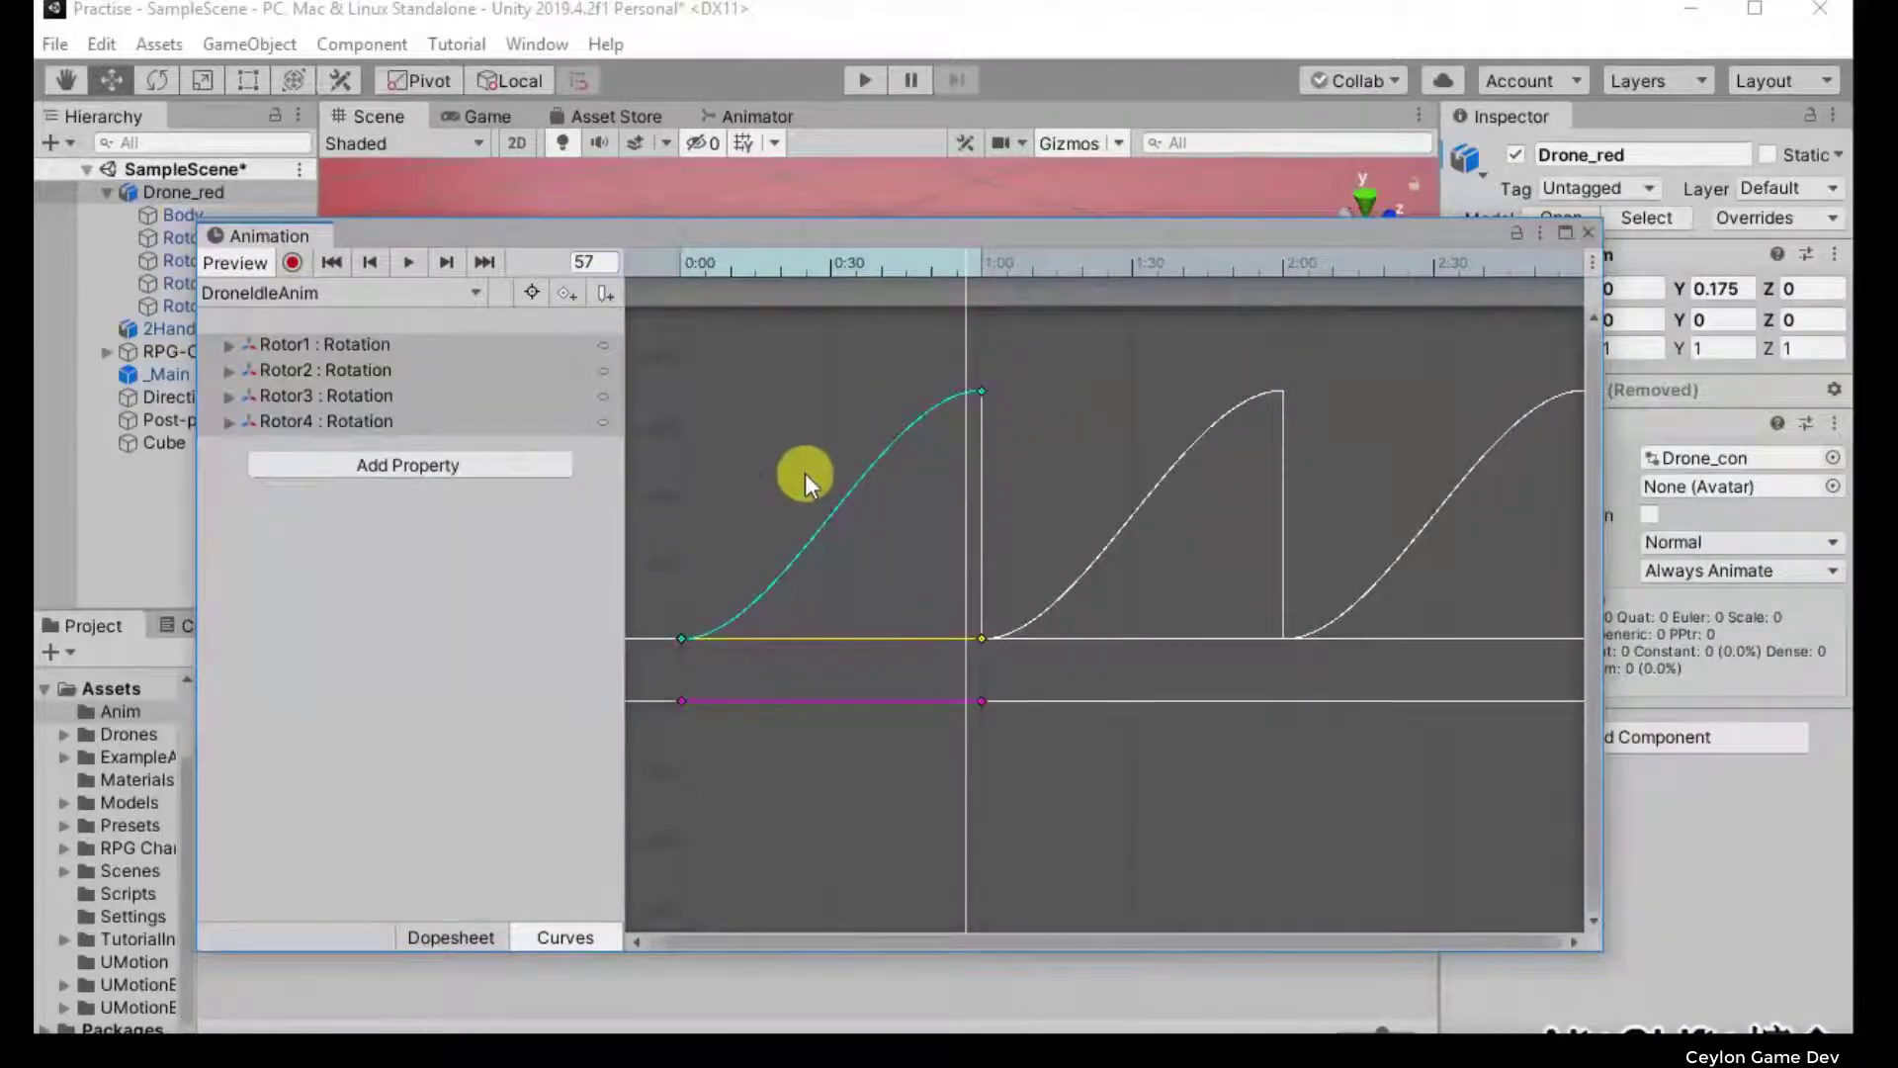
Step: Try moving the cyan curve's start key, then dock the window beside the Animator tab
click(681, 638)
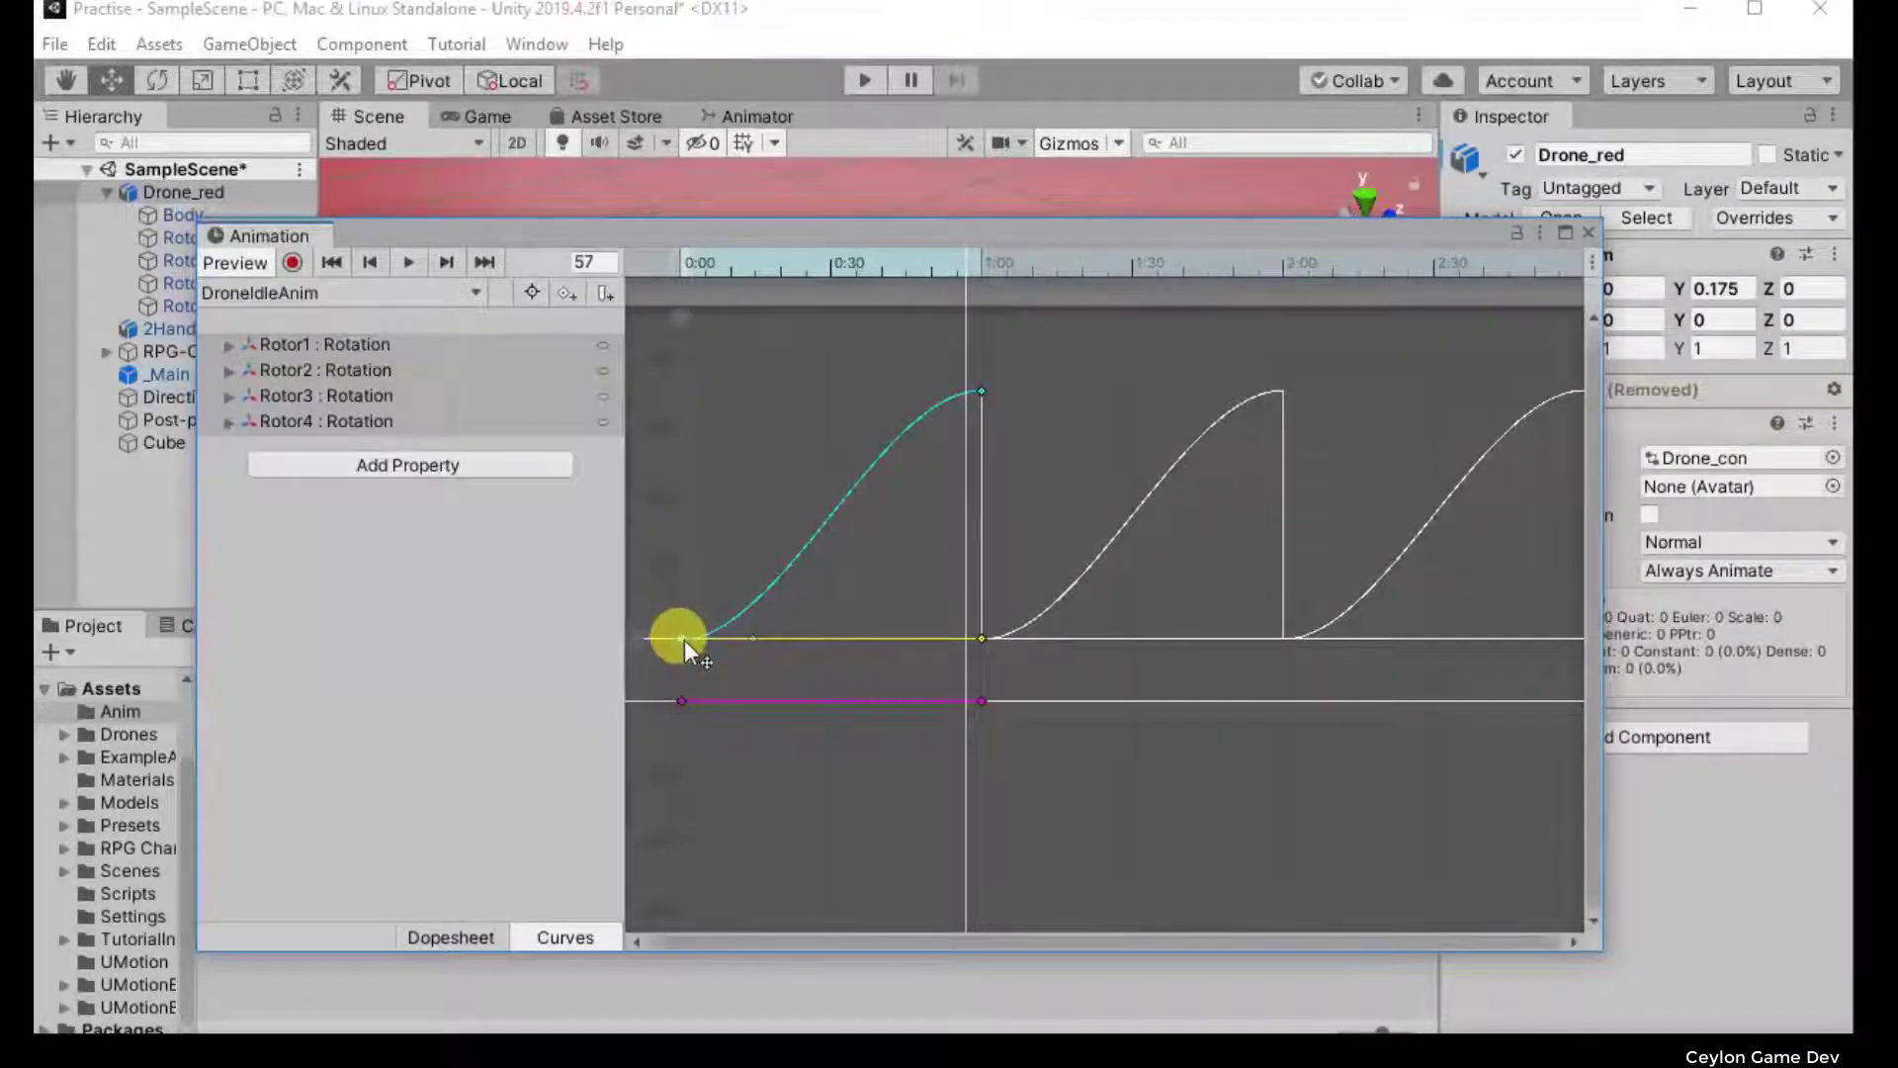
drag(681, 637, 705, 633)
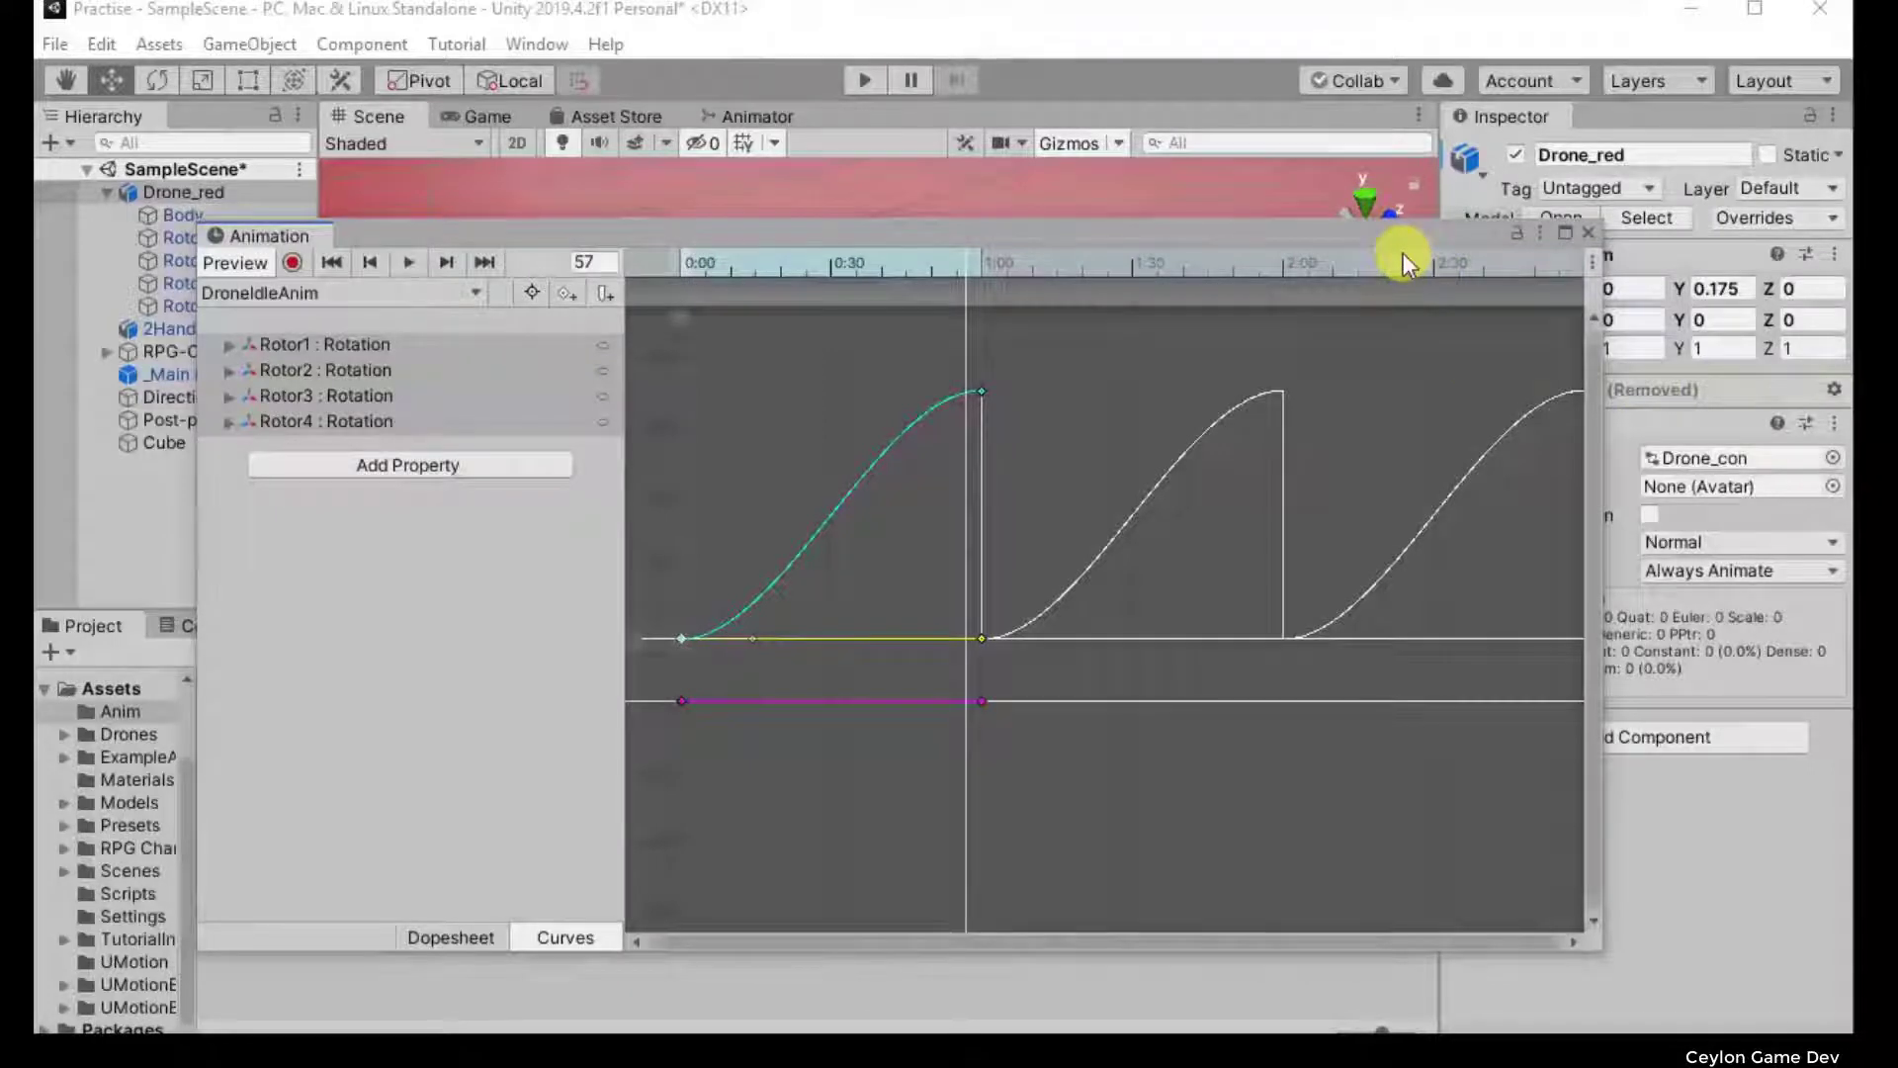
mouse_move(1212, 229)
mouse_down()
mouse_move(1280, 171)
mouse_move(1202, 196)
mouse_up()
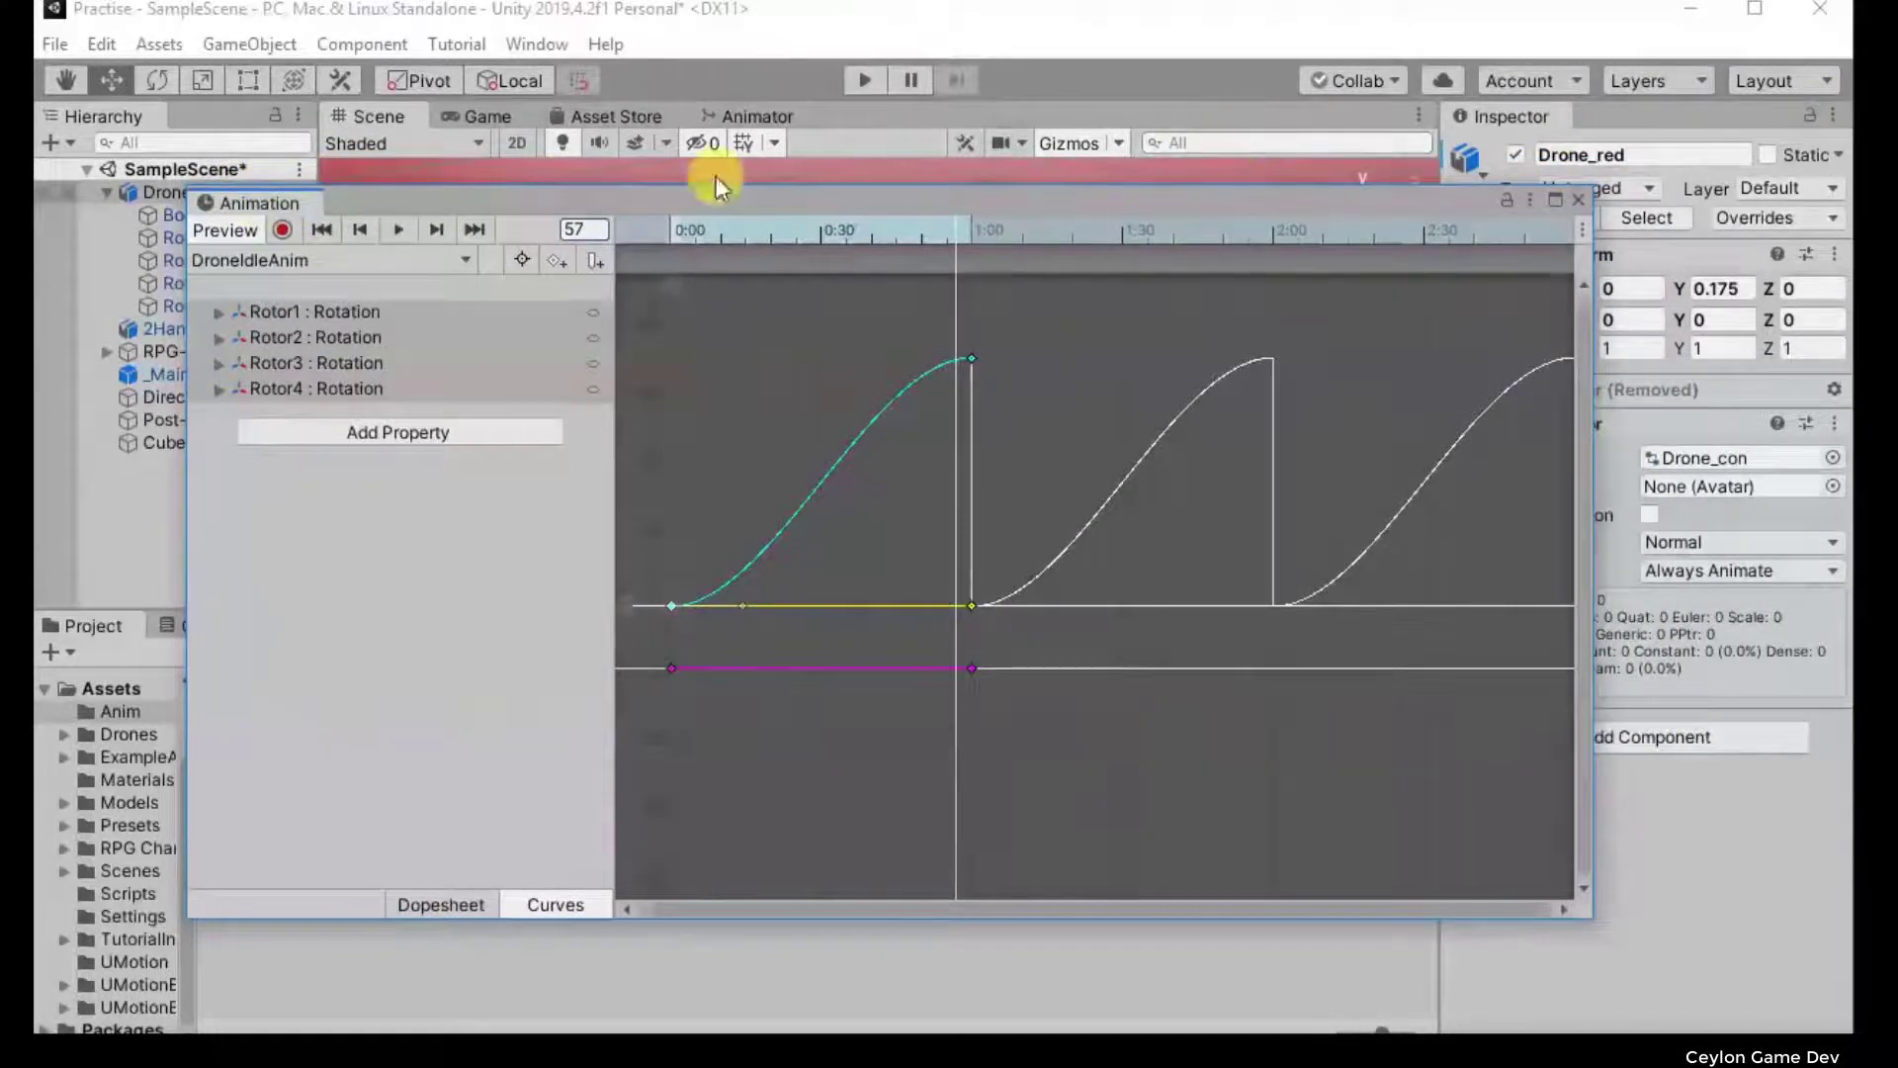
drag(268, 204, 746, 135)
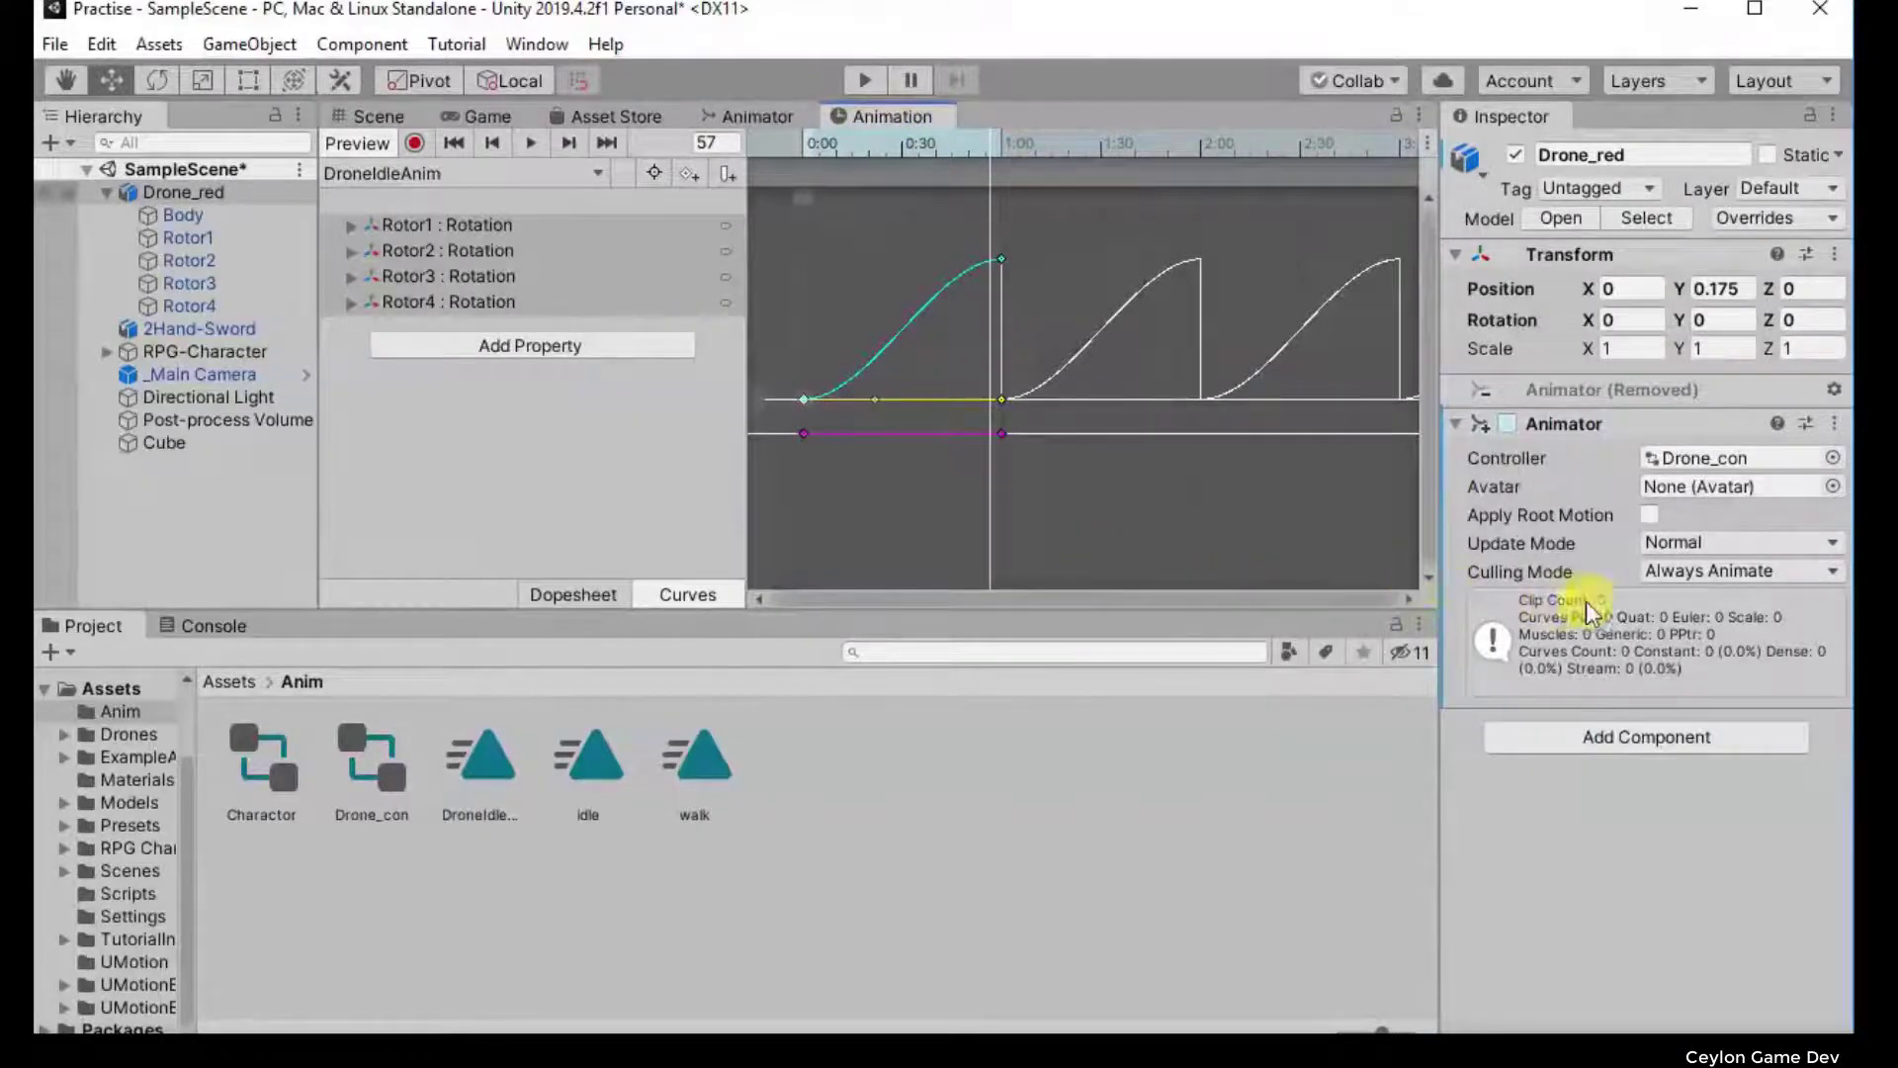
Step: Dock the Animation window at the bottom, then make the panel and its curve graph larger
mouse_move(894, 116)
mouse_down()
mouse_move(589, 616)
mouse_move(517, 631)
mouse_up()
drag(834, 586, 840, 417)
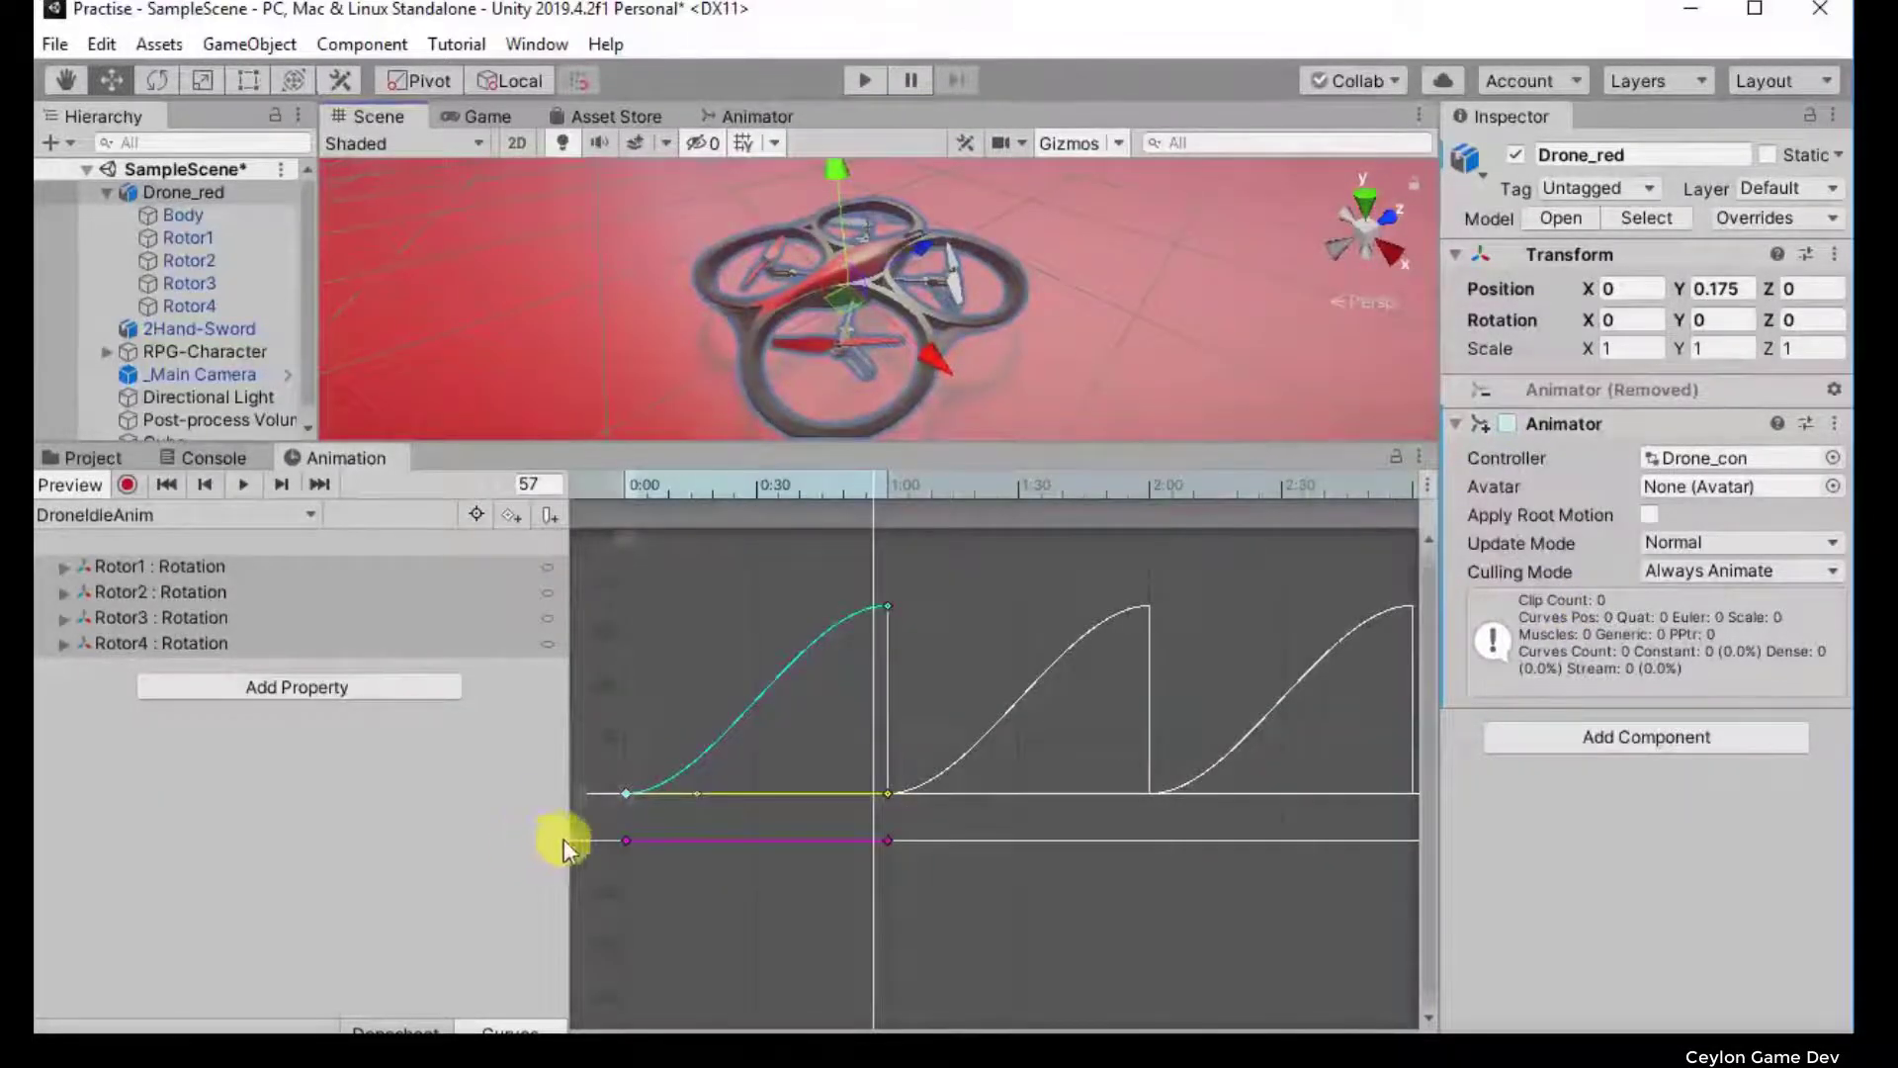
drag(564, 837, 460, 836)
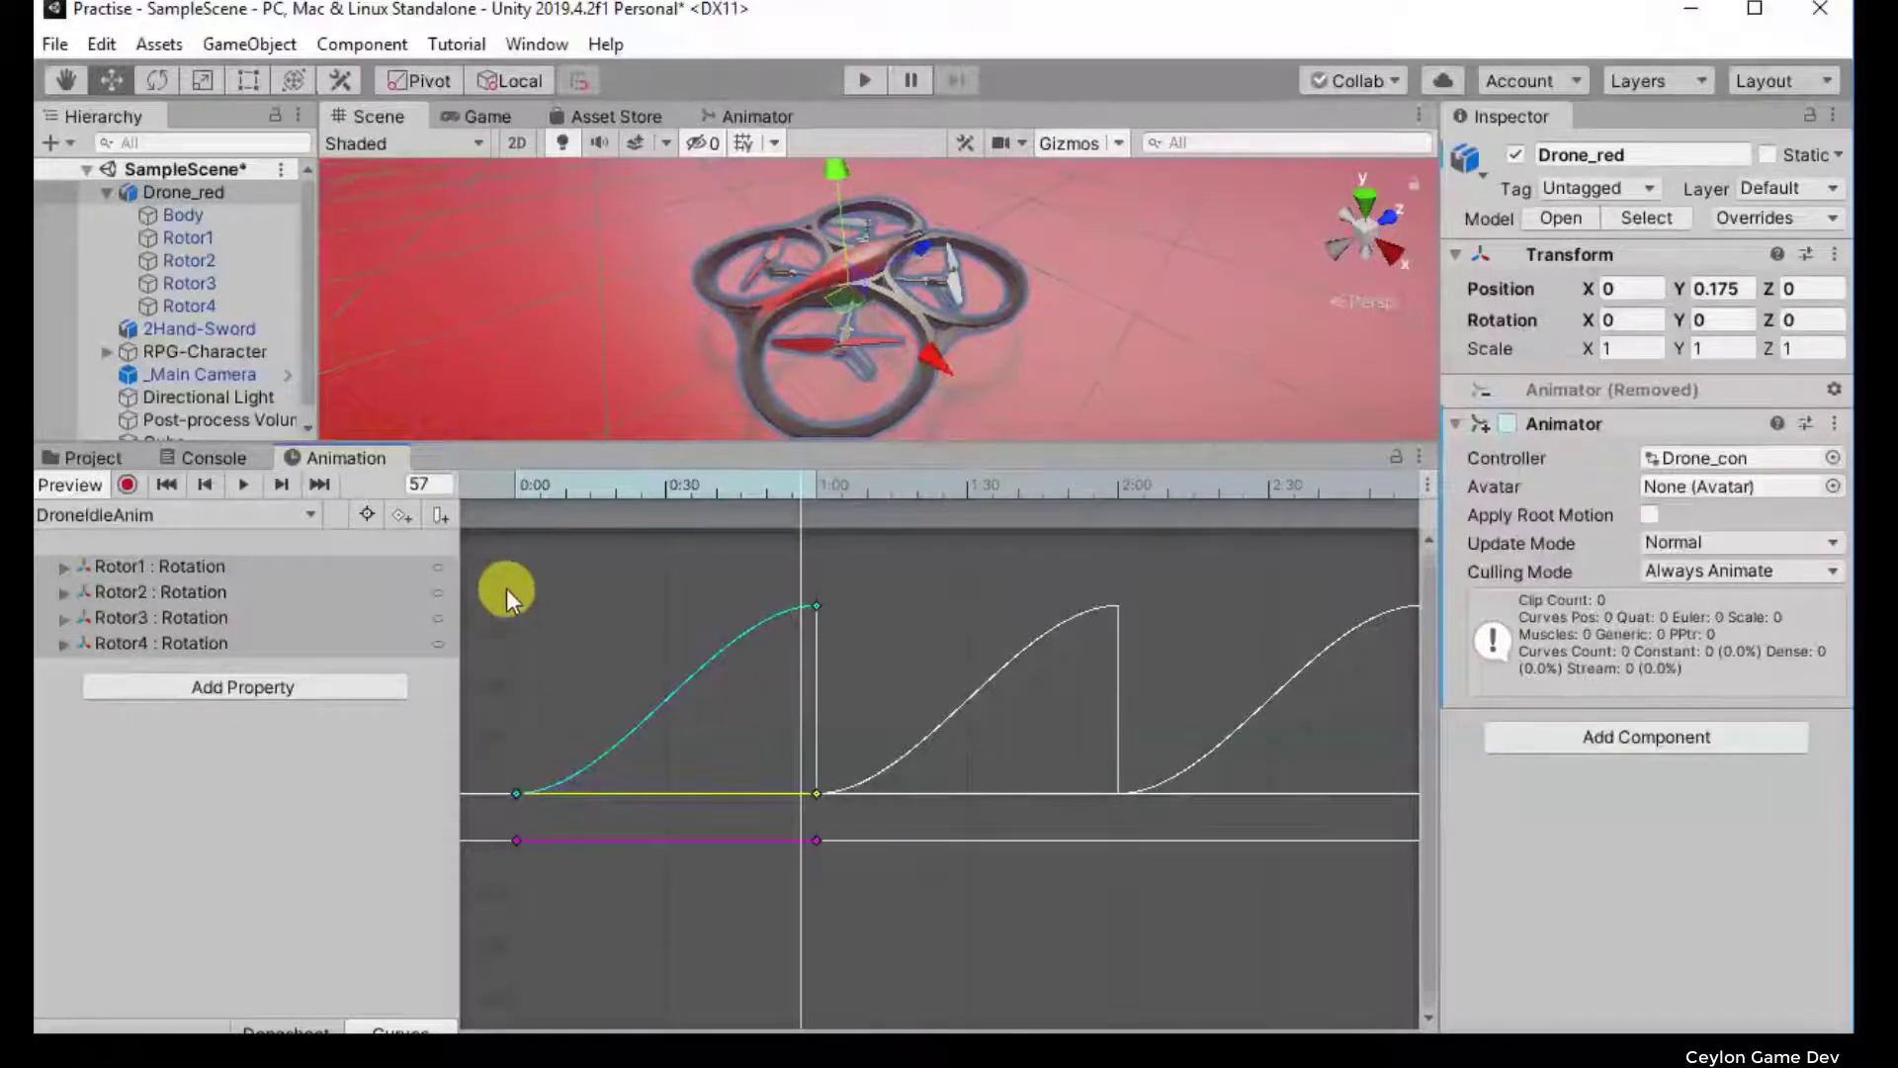
Step: Inspect the start and peak keys of the yellow and cyan rotor curves, then reselect the drone
click(517, 793)
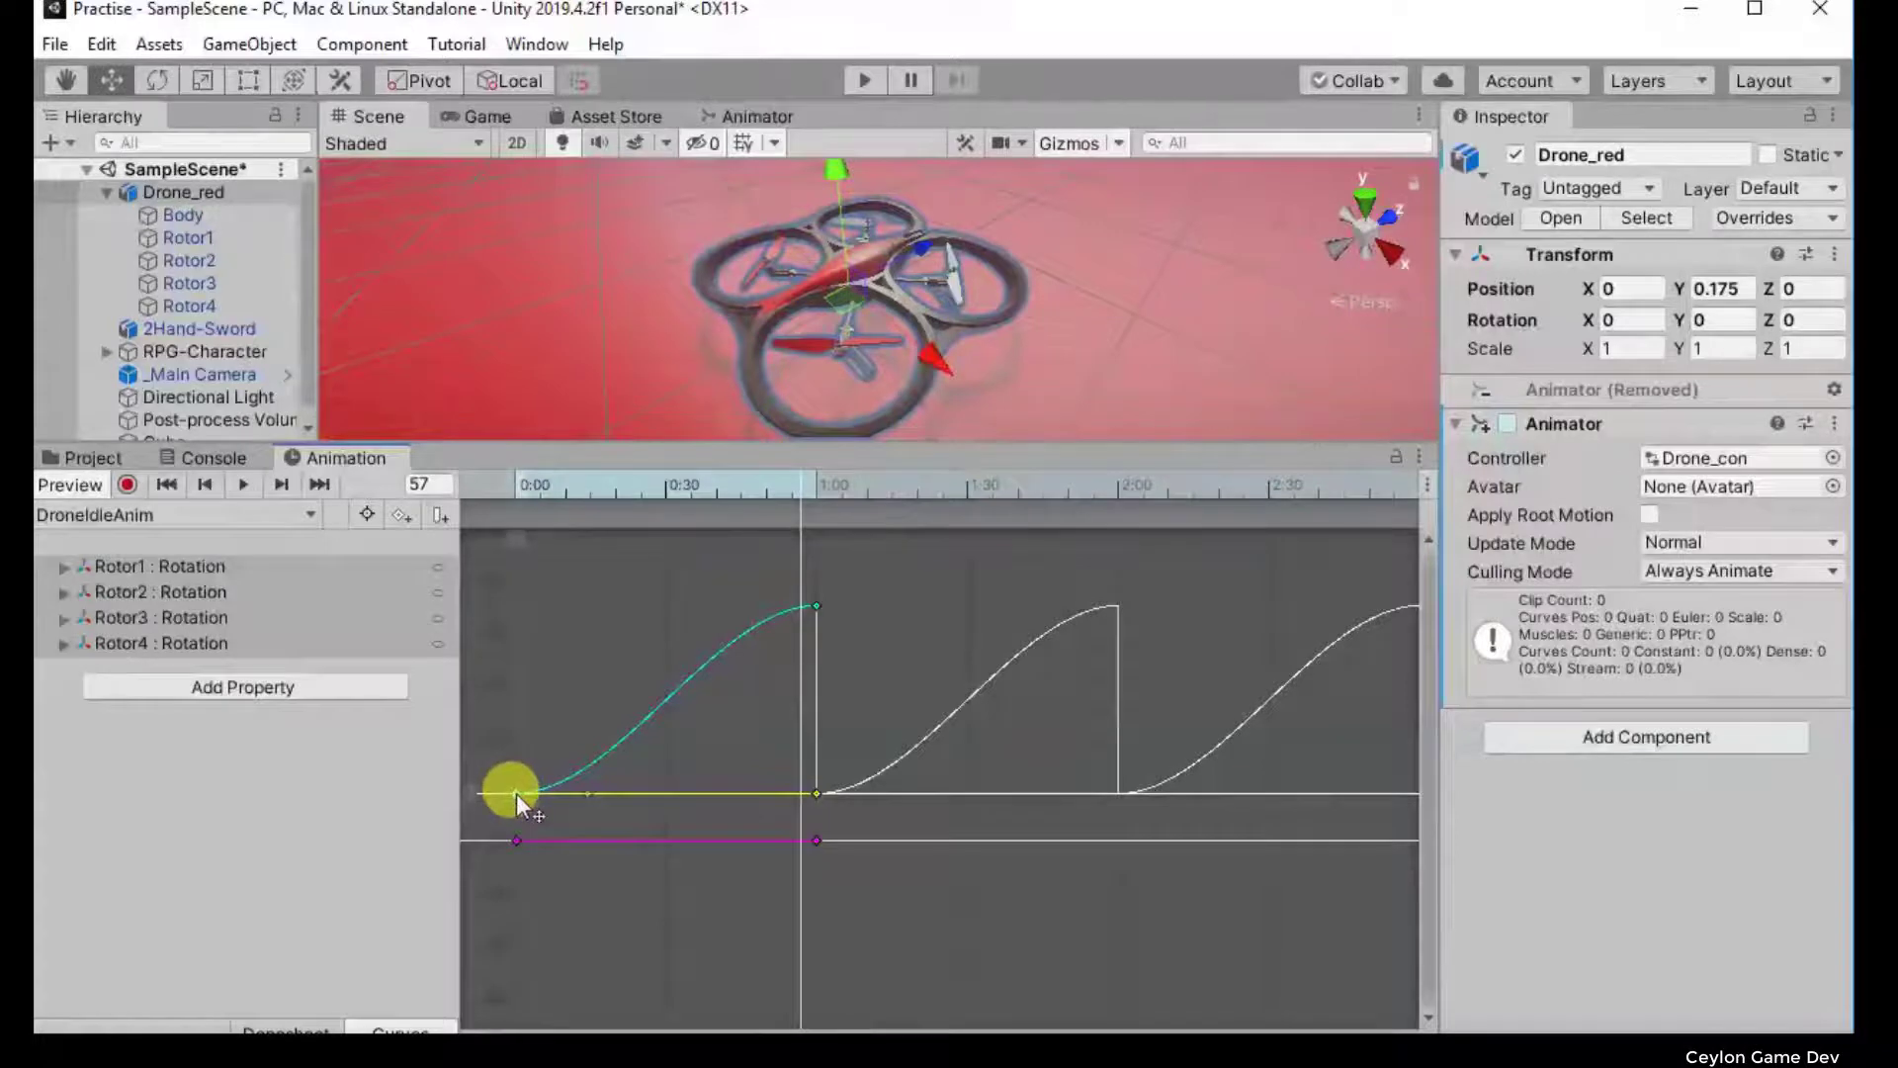
click(817, 604)
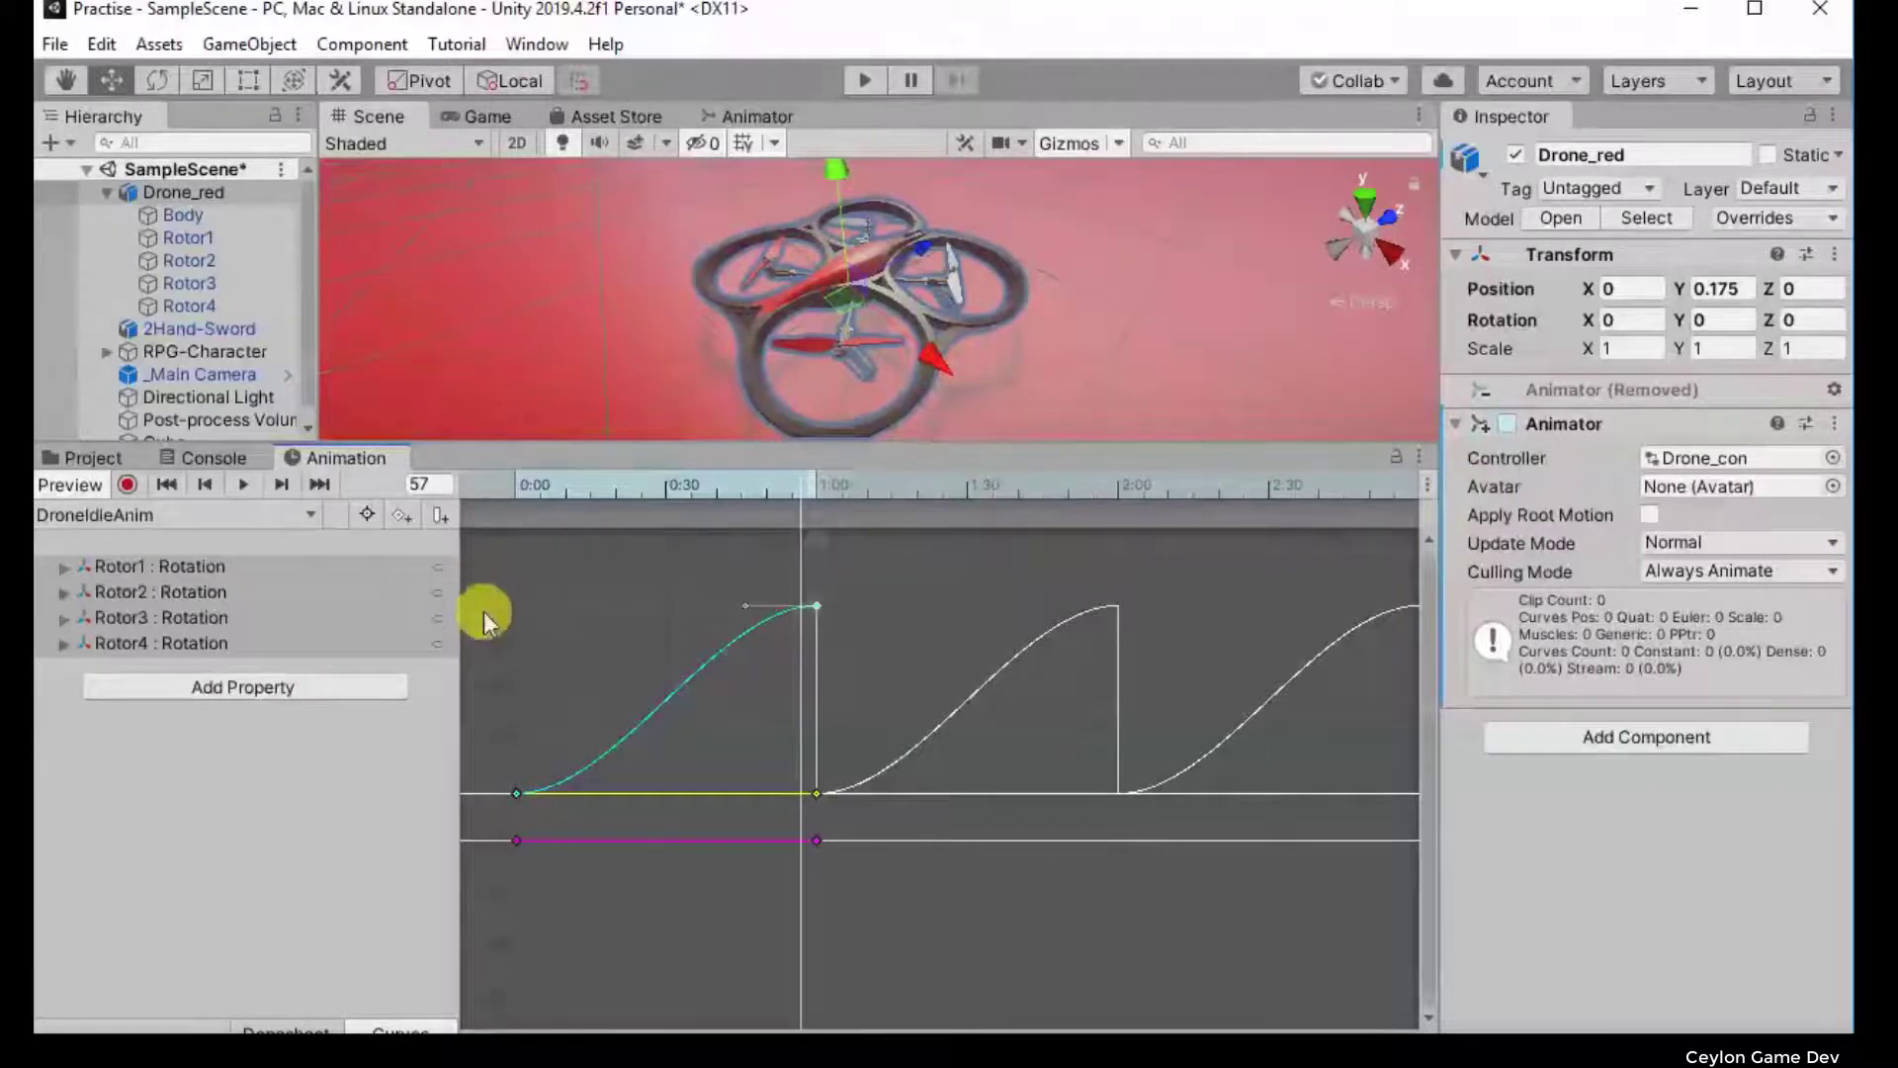
click(817, 604)
click(515, 794)
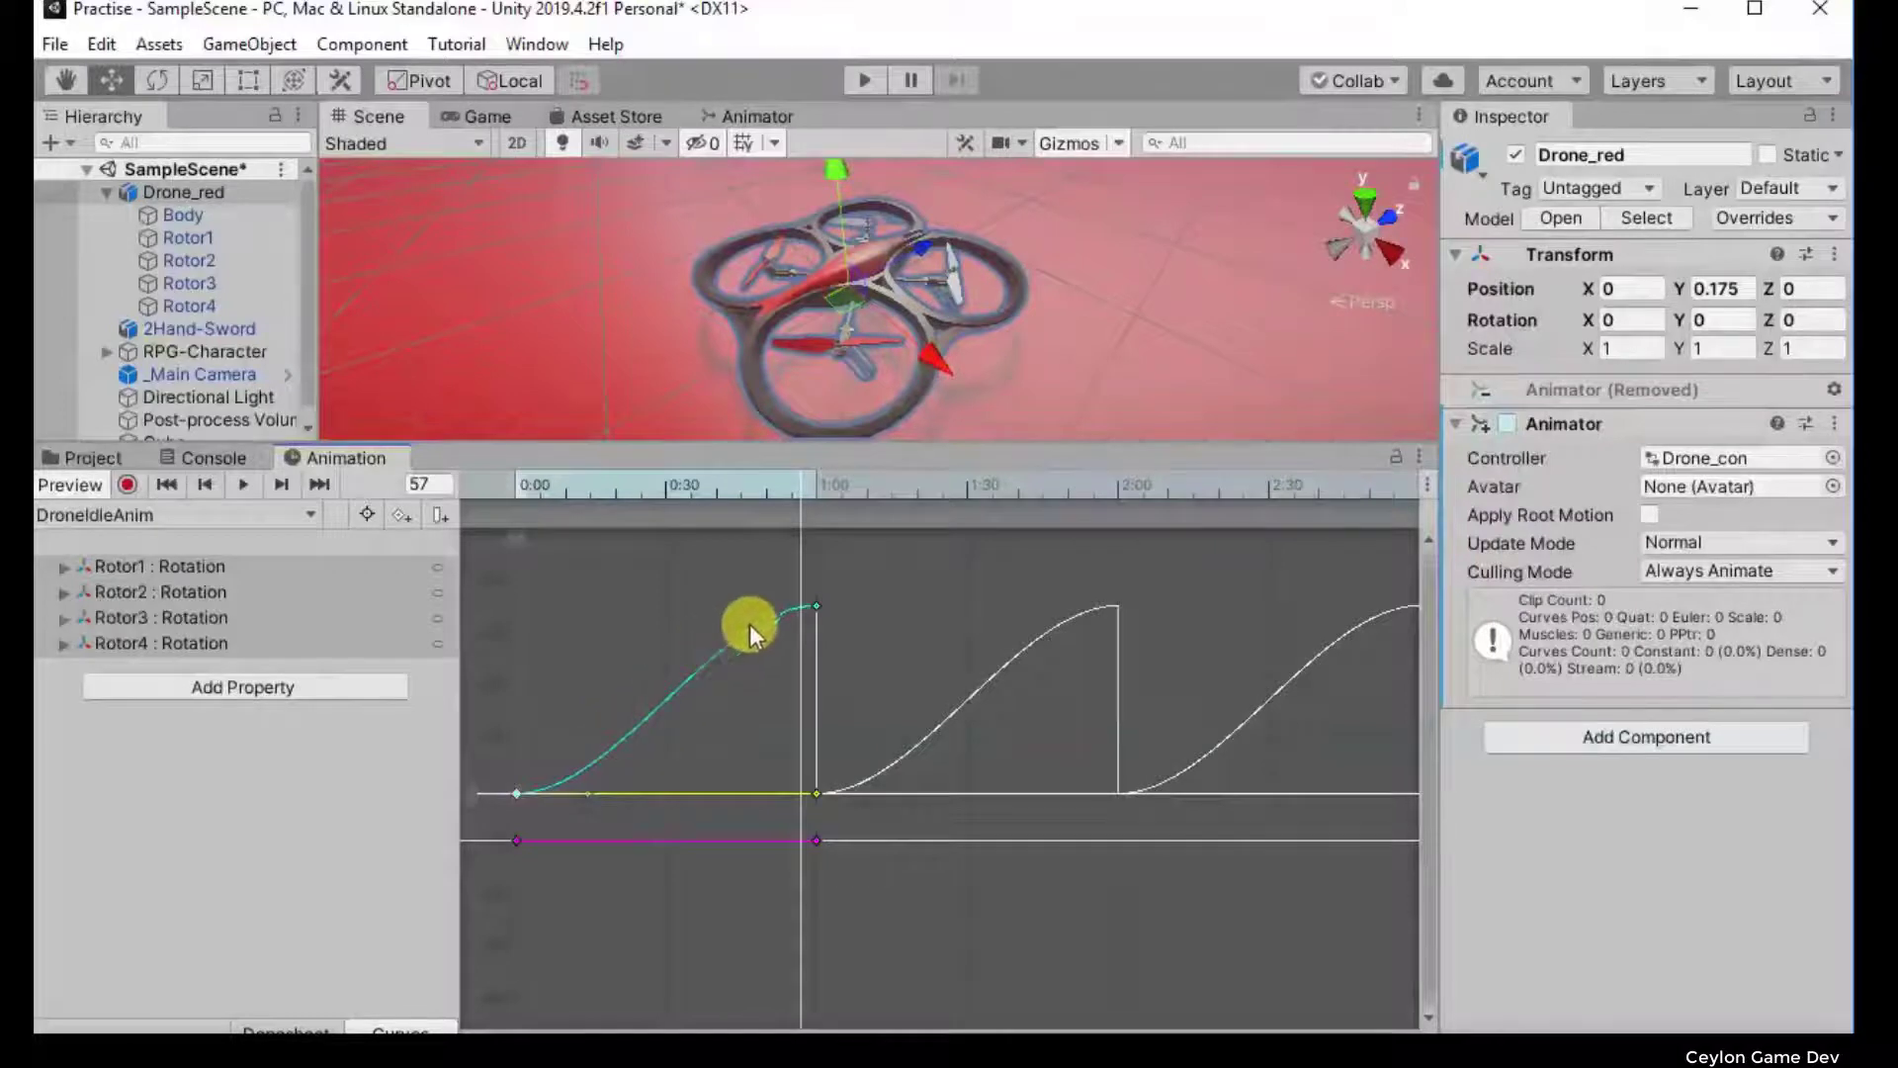
click(818, 604)
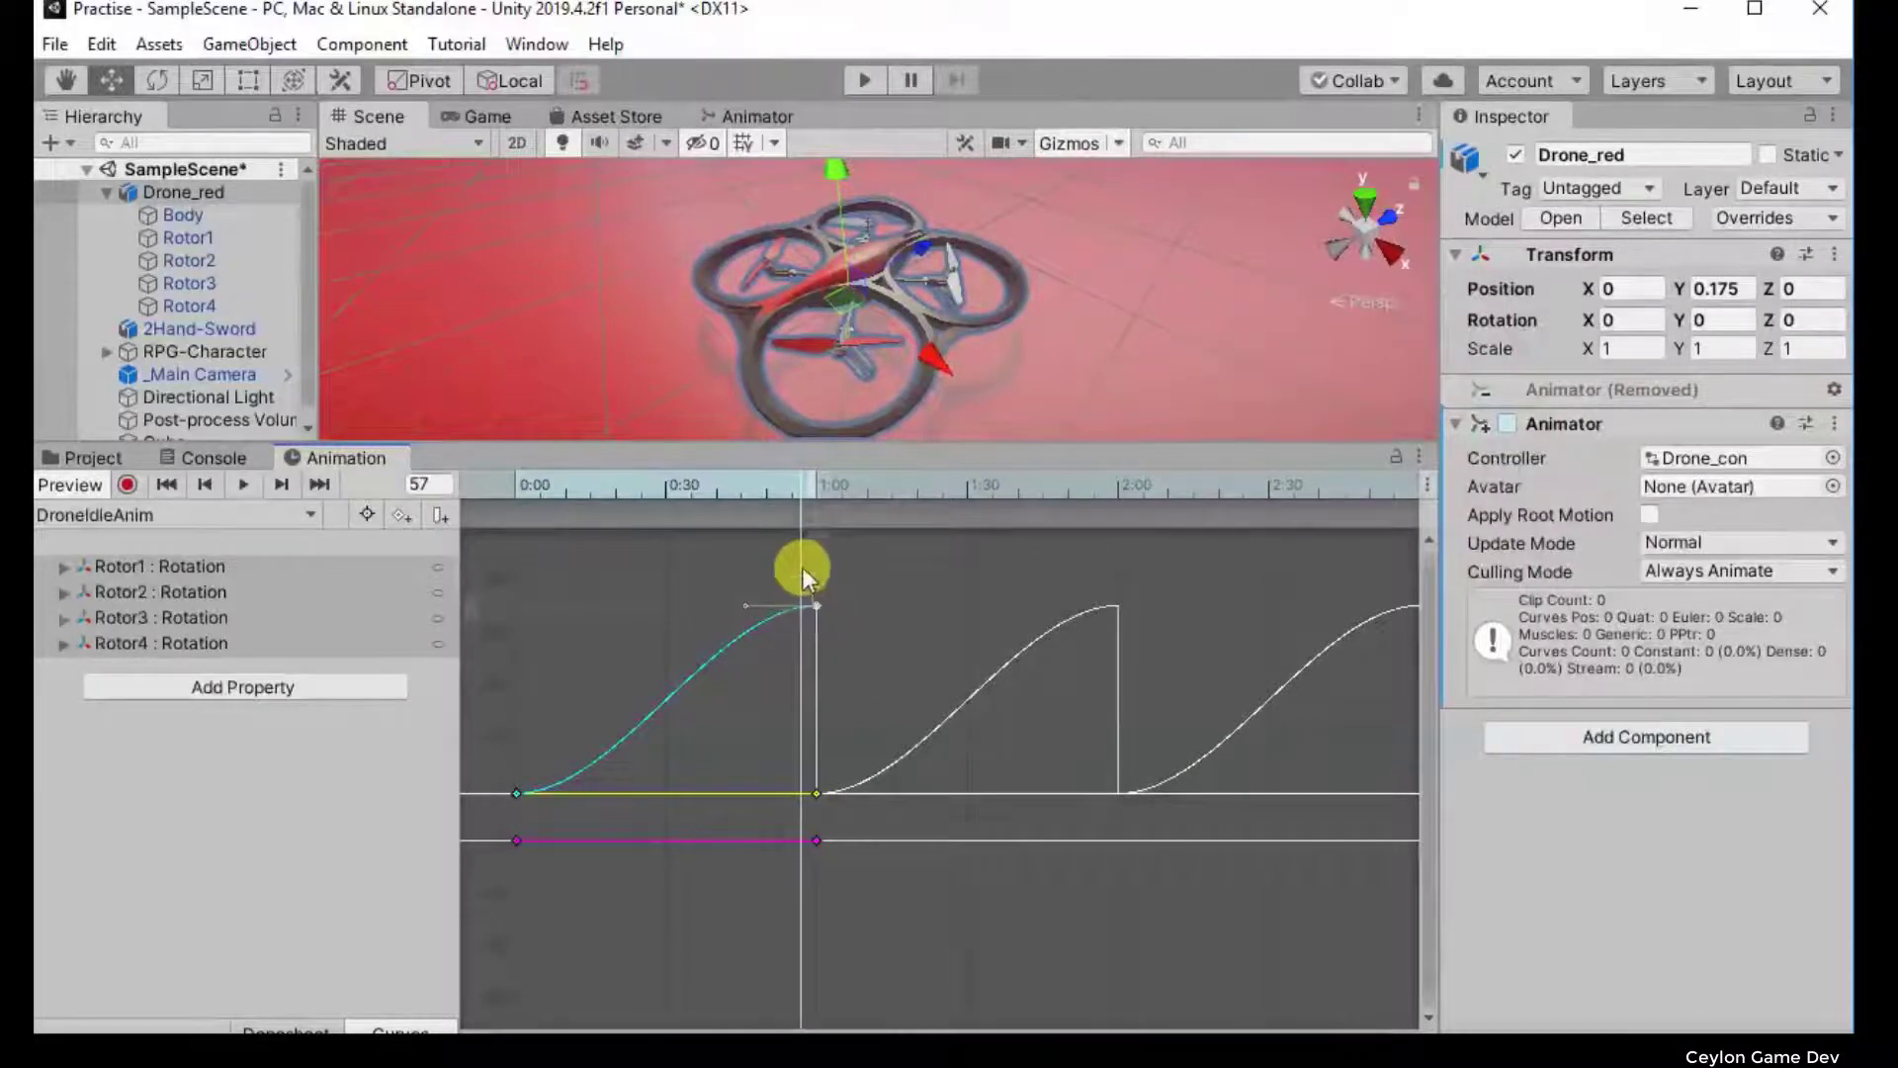
click(582, 218)
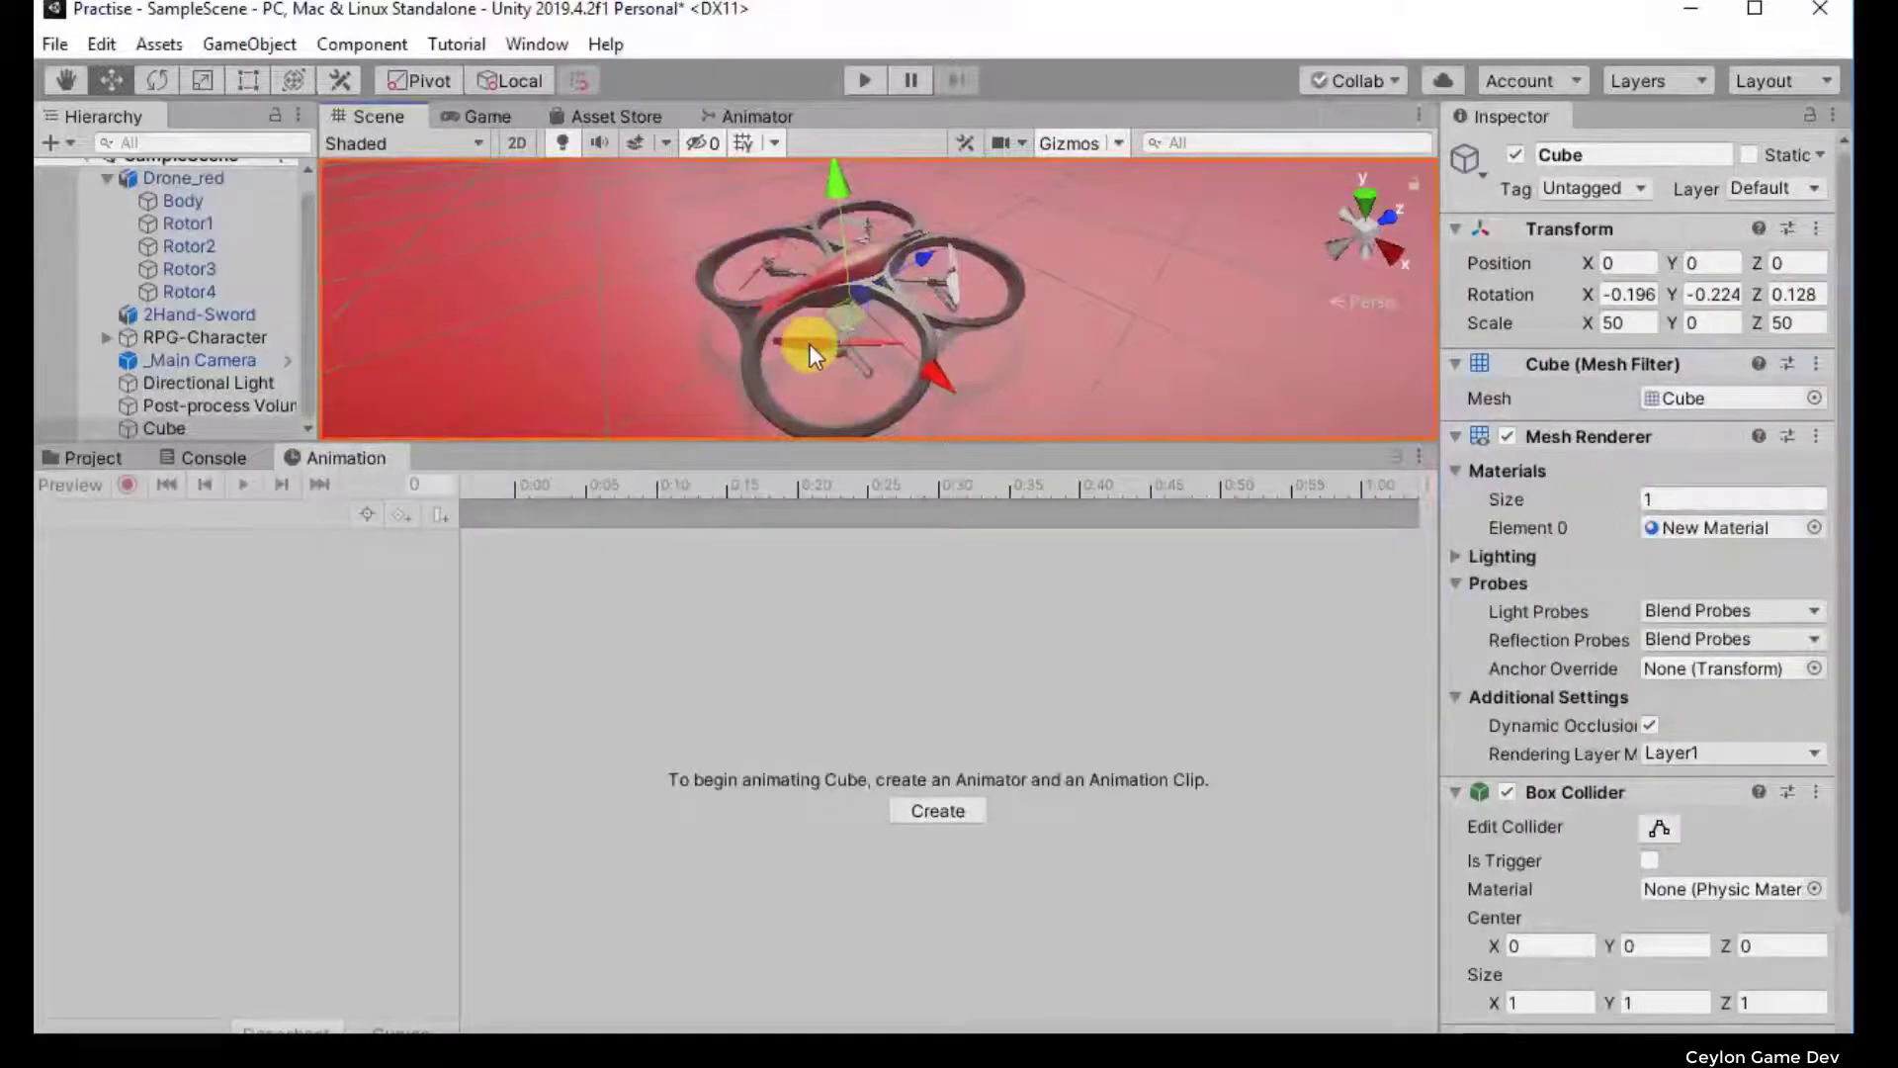
click(810, 344)
Step: Show Rotor2's rotation in the Curves view and select its 0:00 and 1:00 keys
click(810, 344)
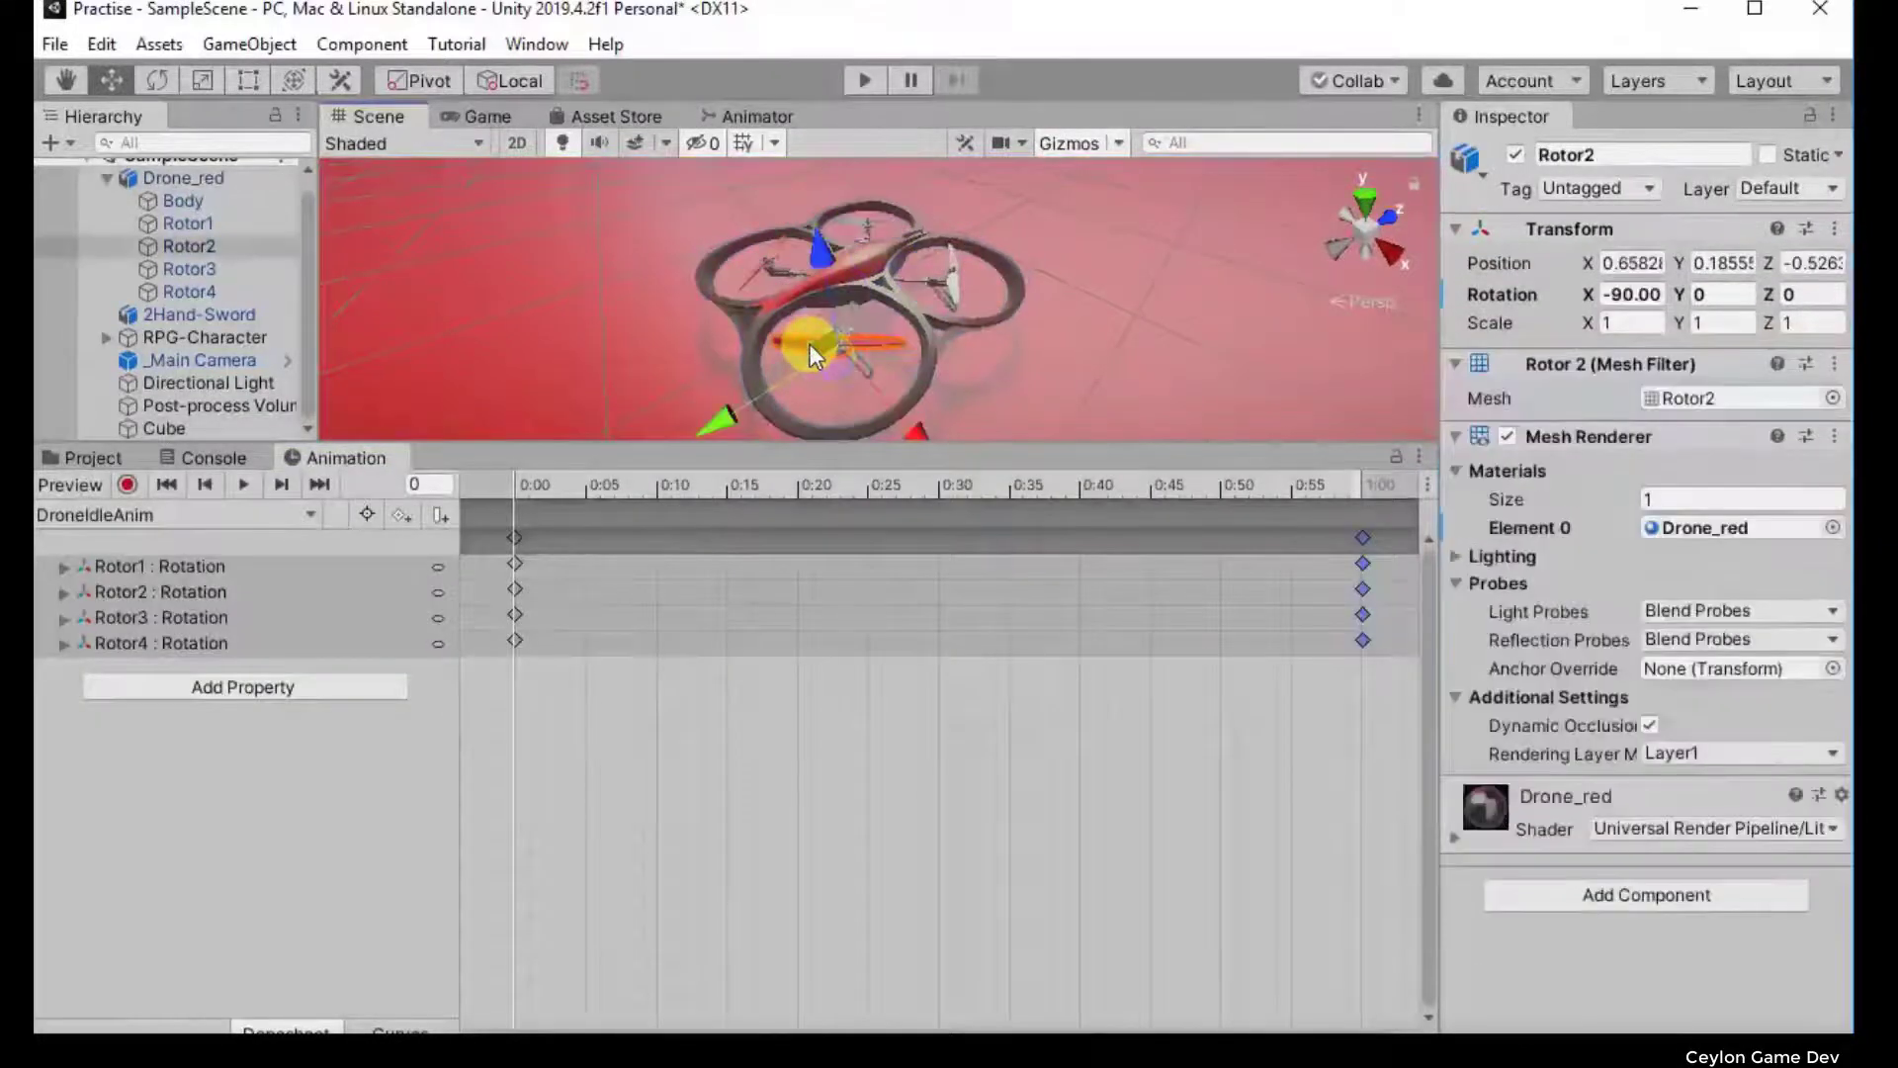
click(416, 1028)
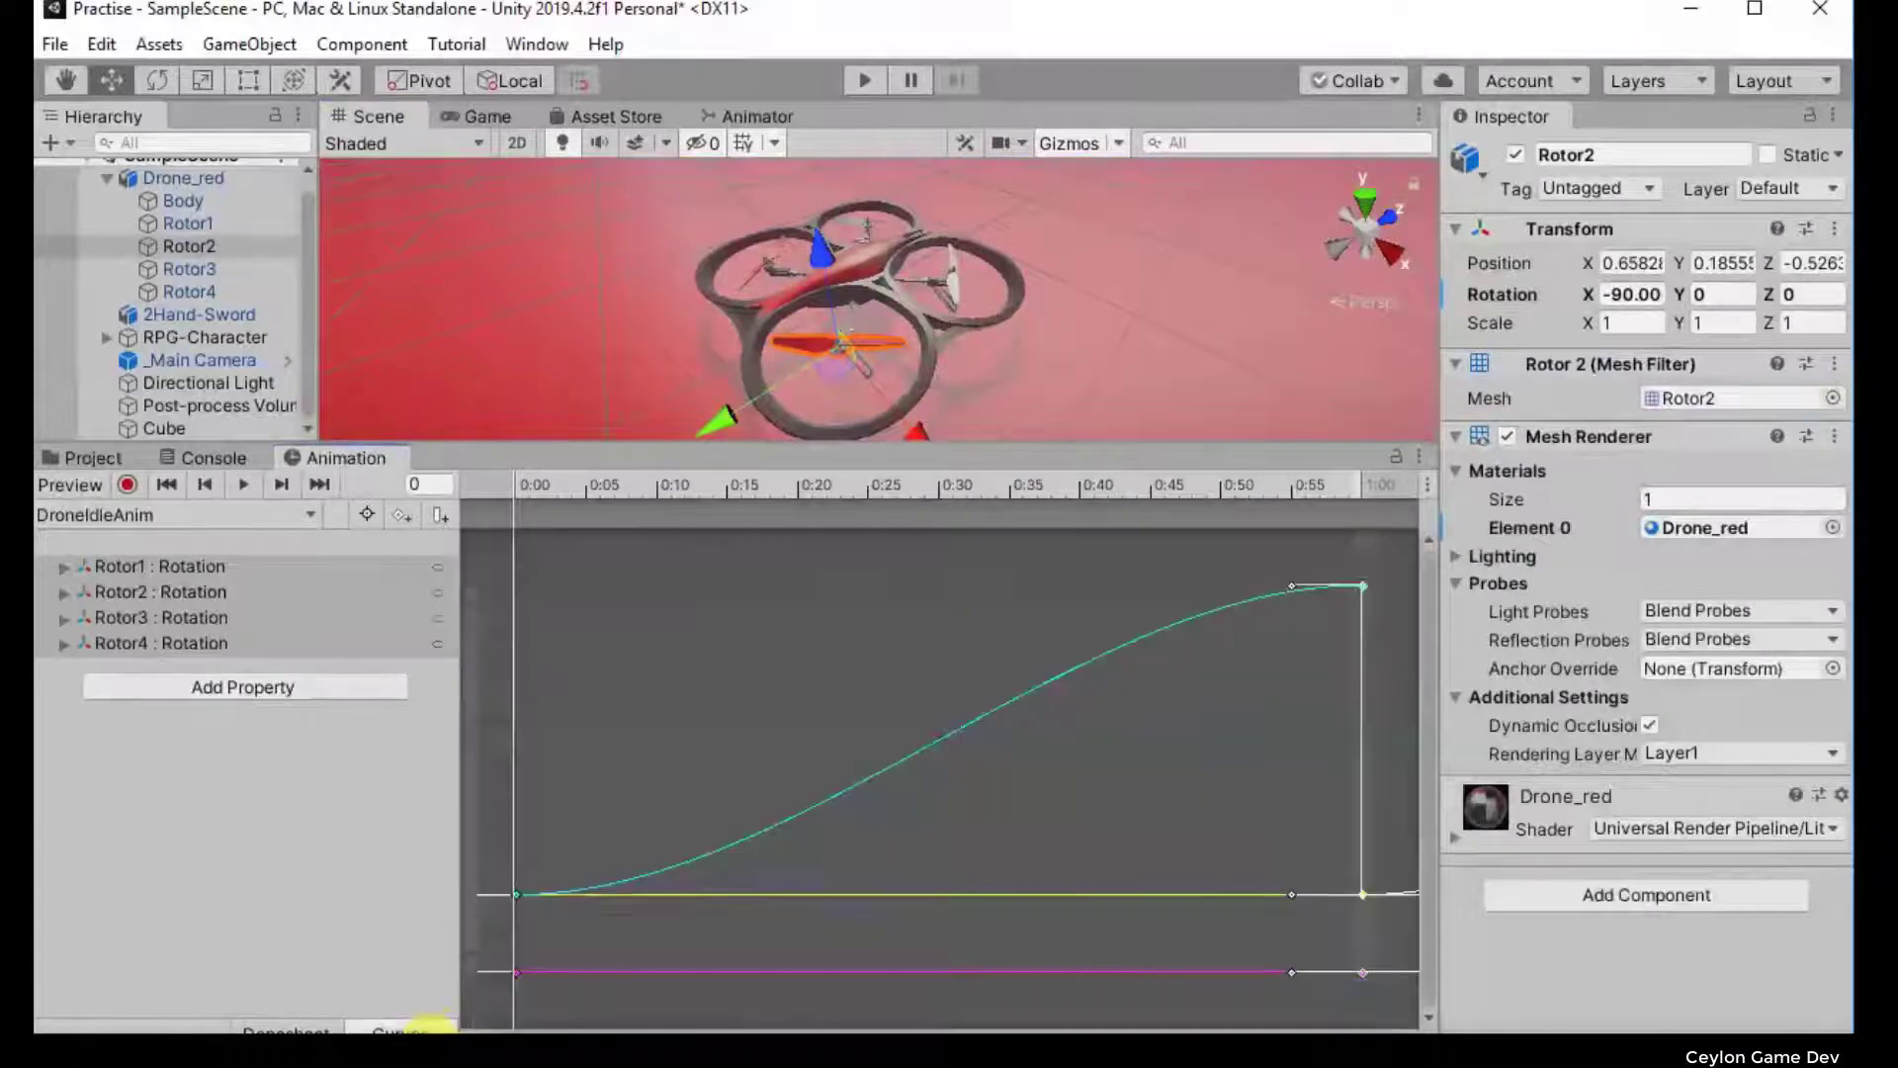
click(1362, 586)
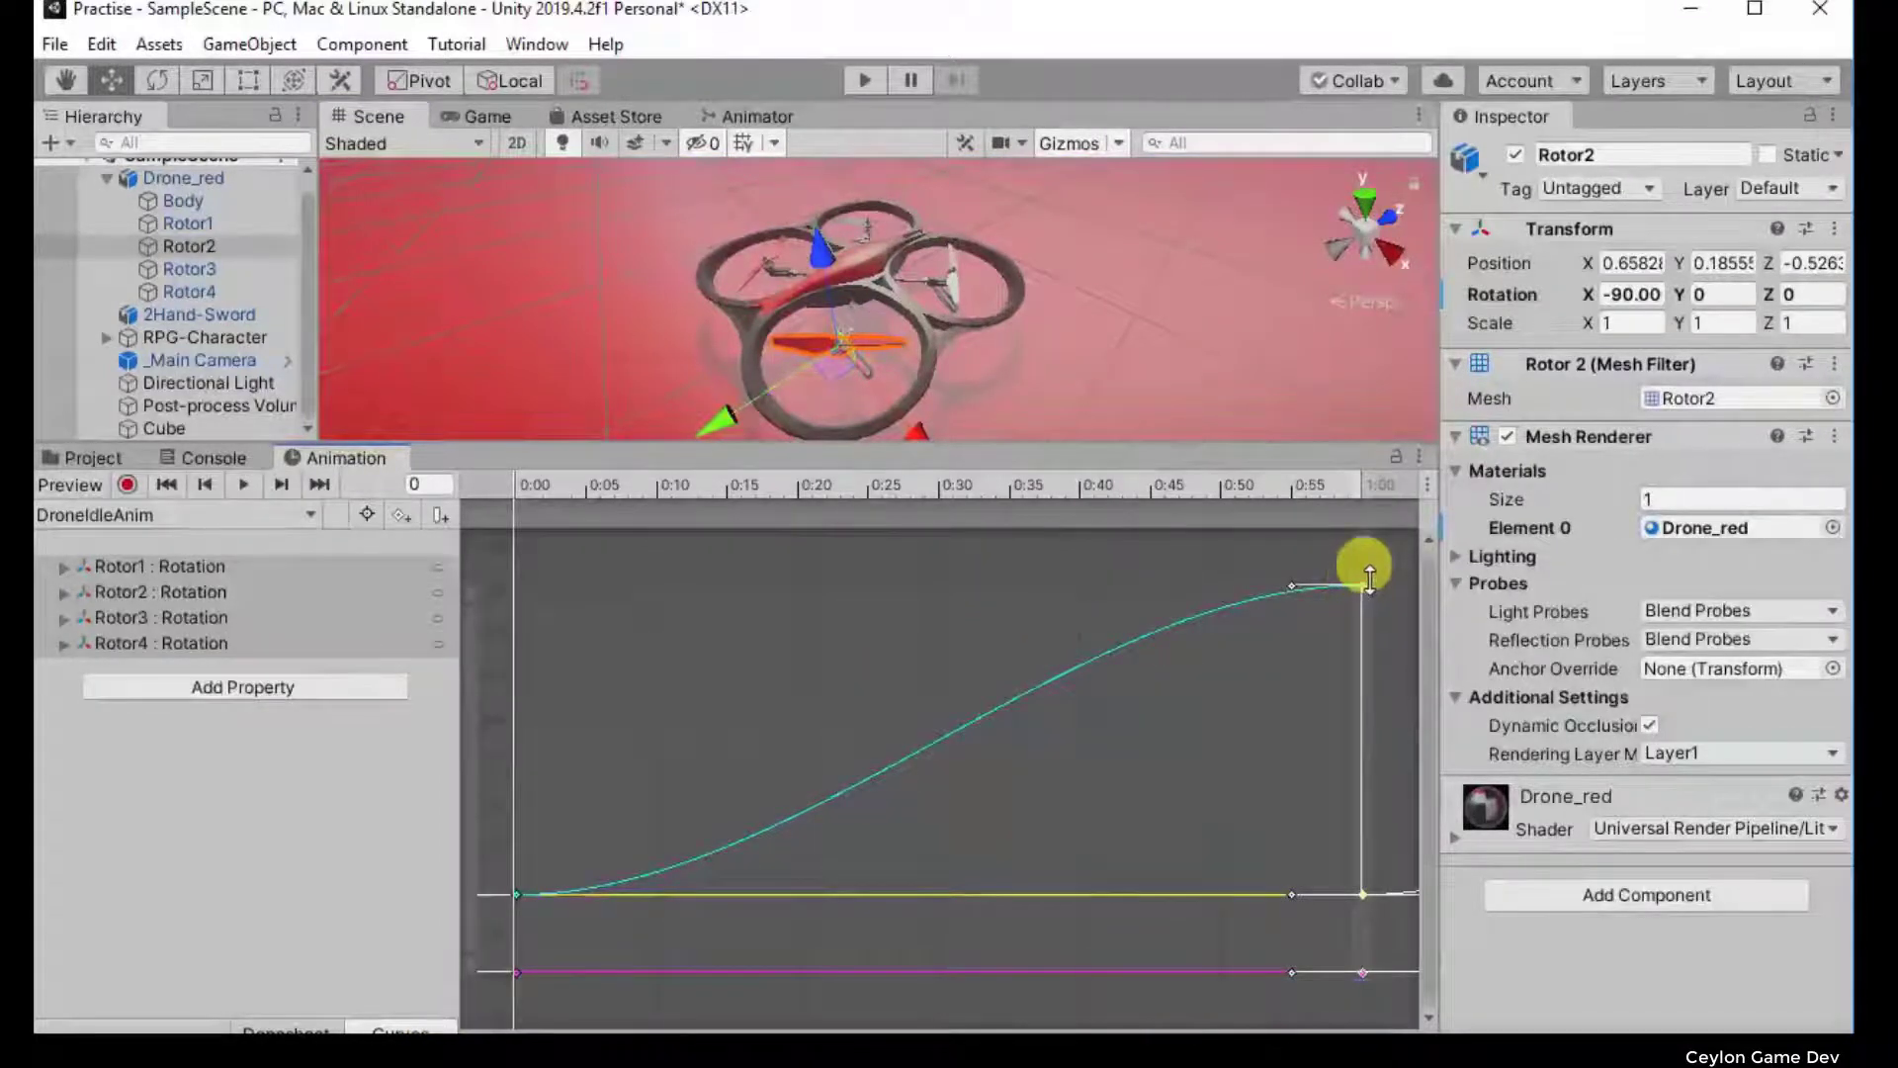
click(517, 894)
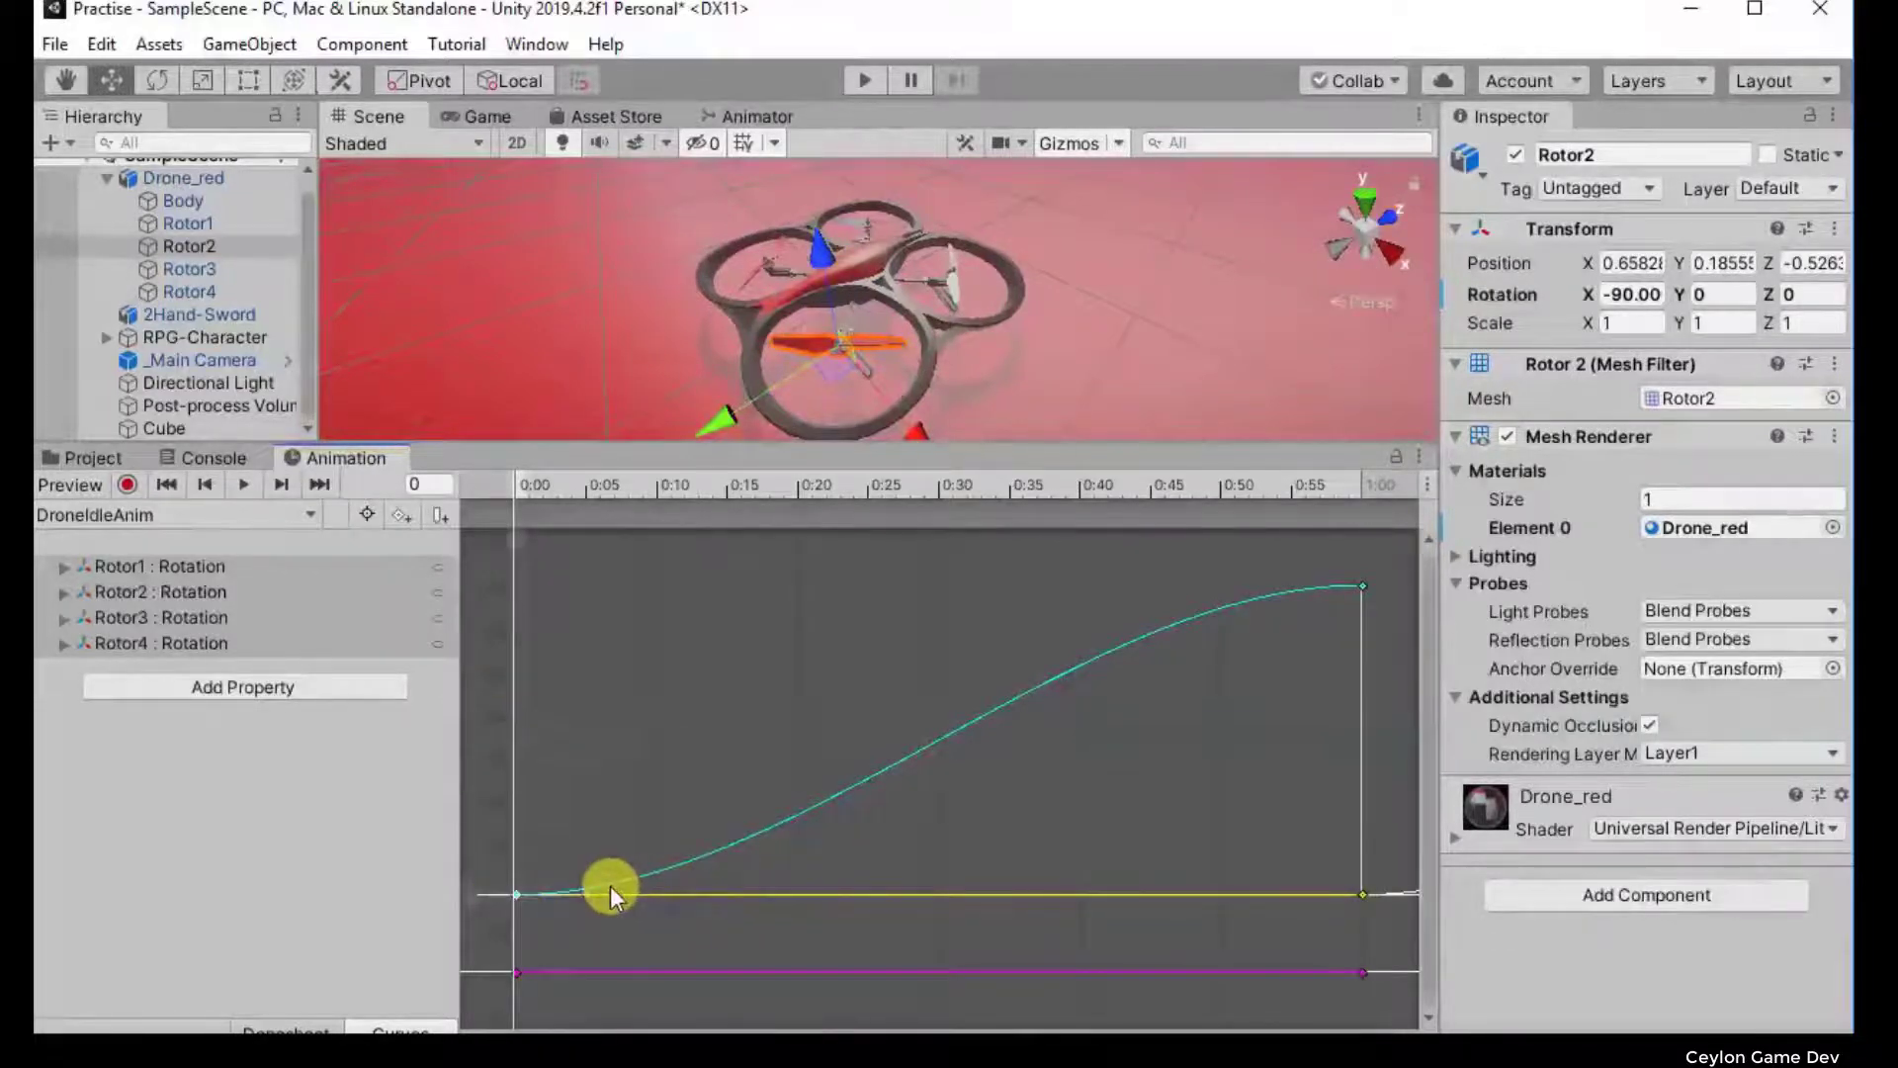
Step: Add a key on the cyan rotation curve, replacing a first misplaced one
double_click(661, 870)
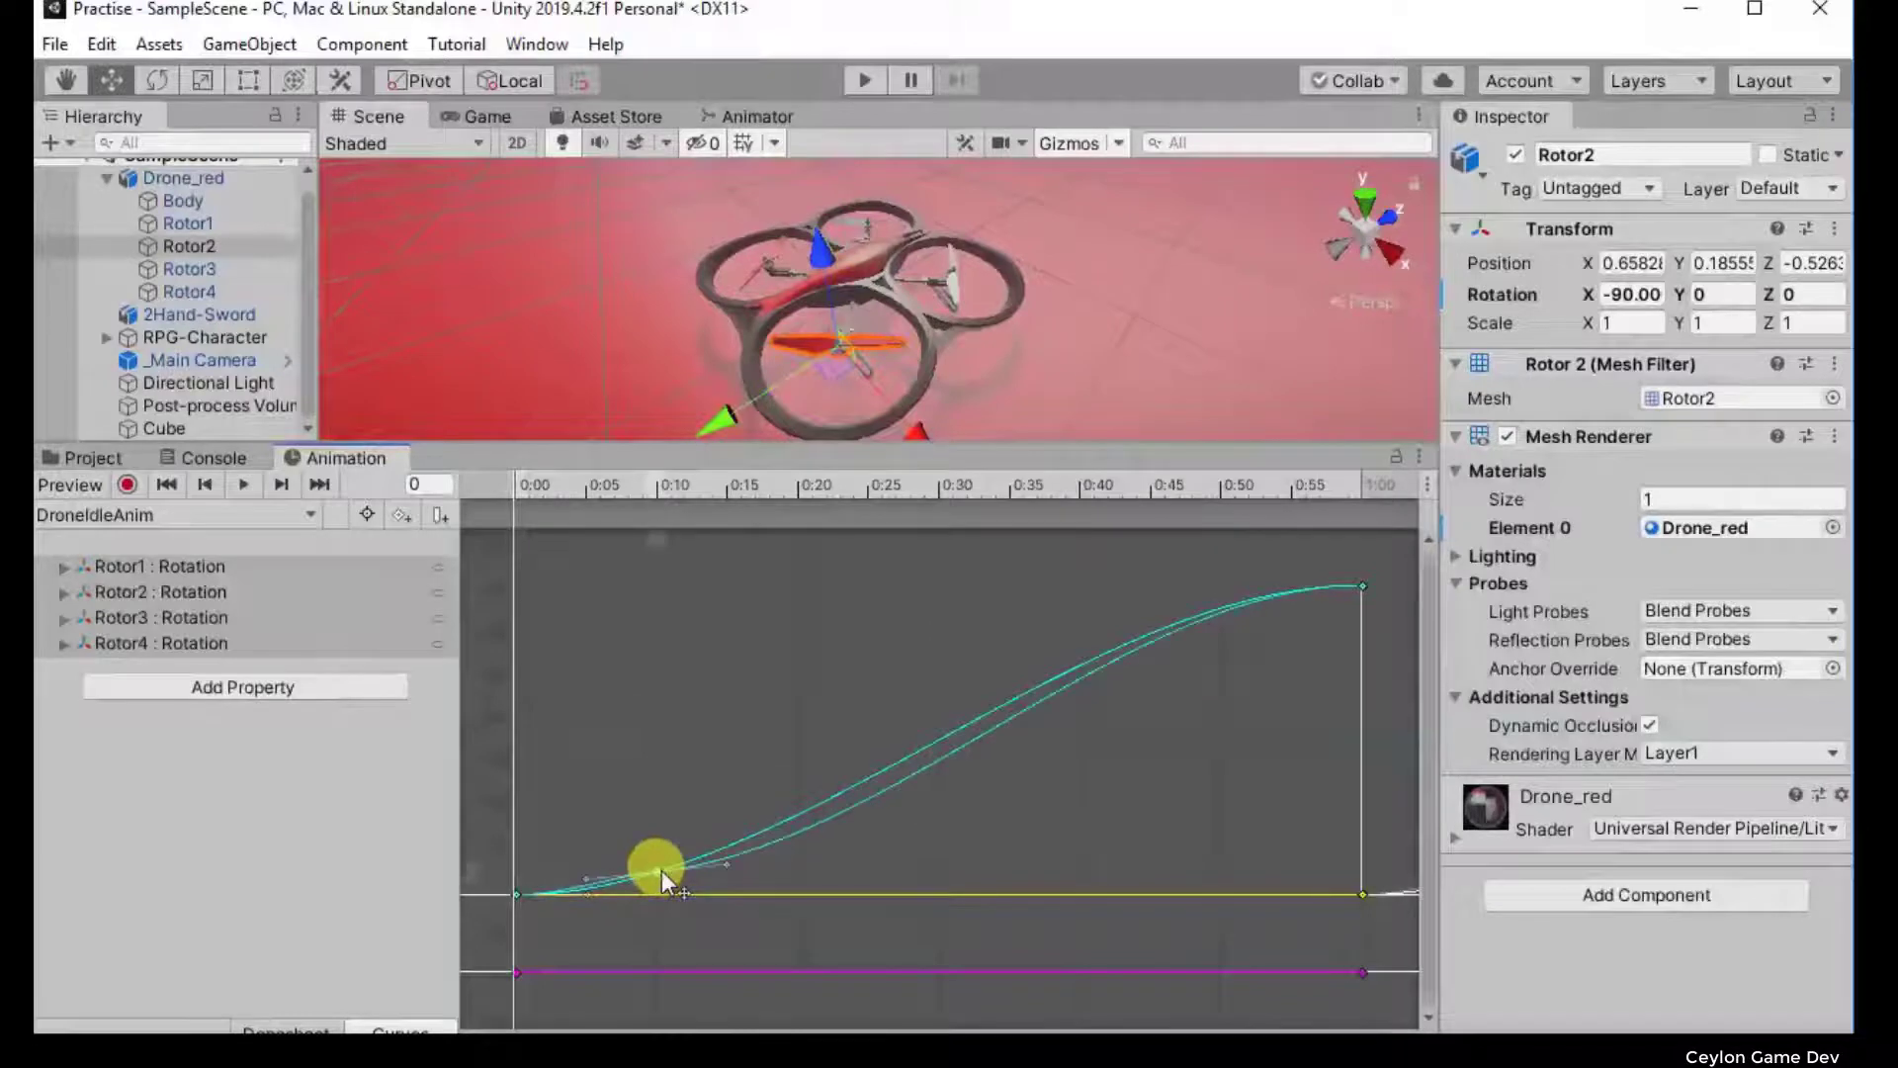
key(Delete)
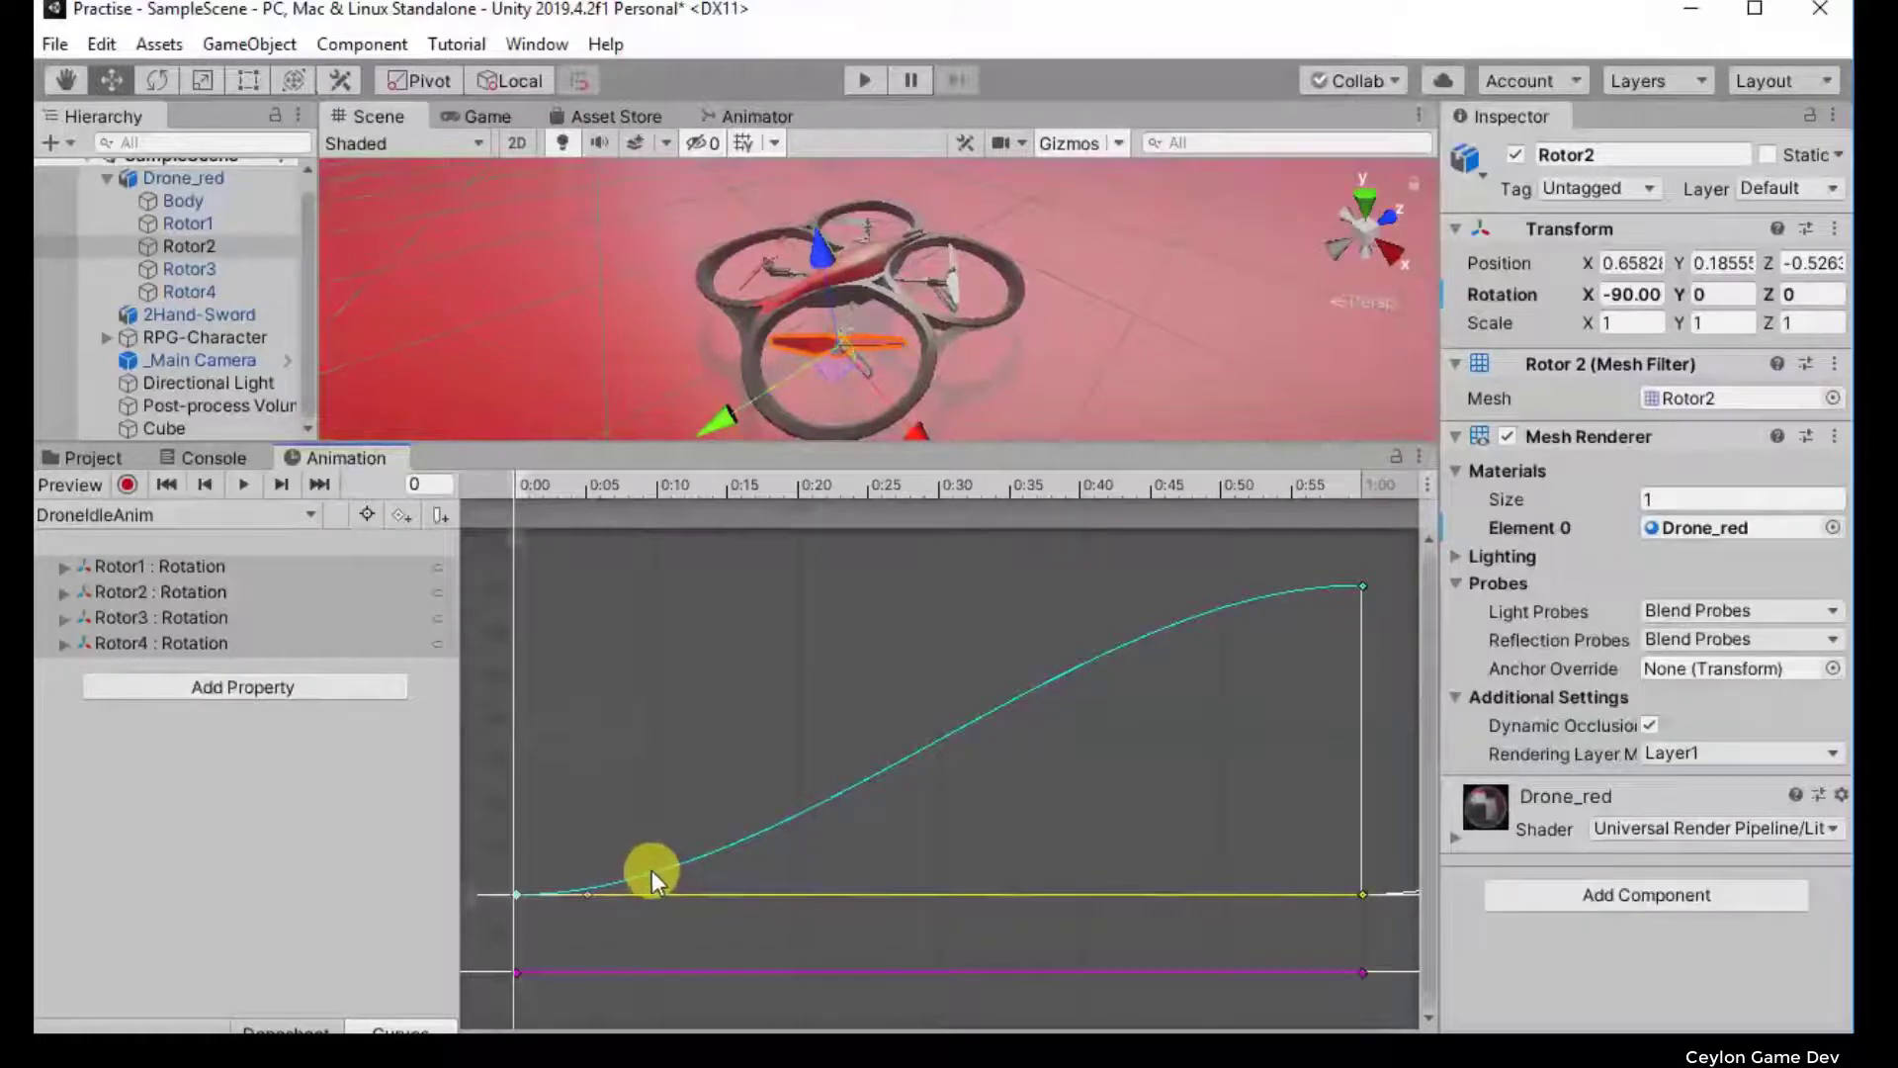
double_click(802, 823)
click(1363, 585)
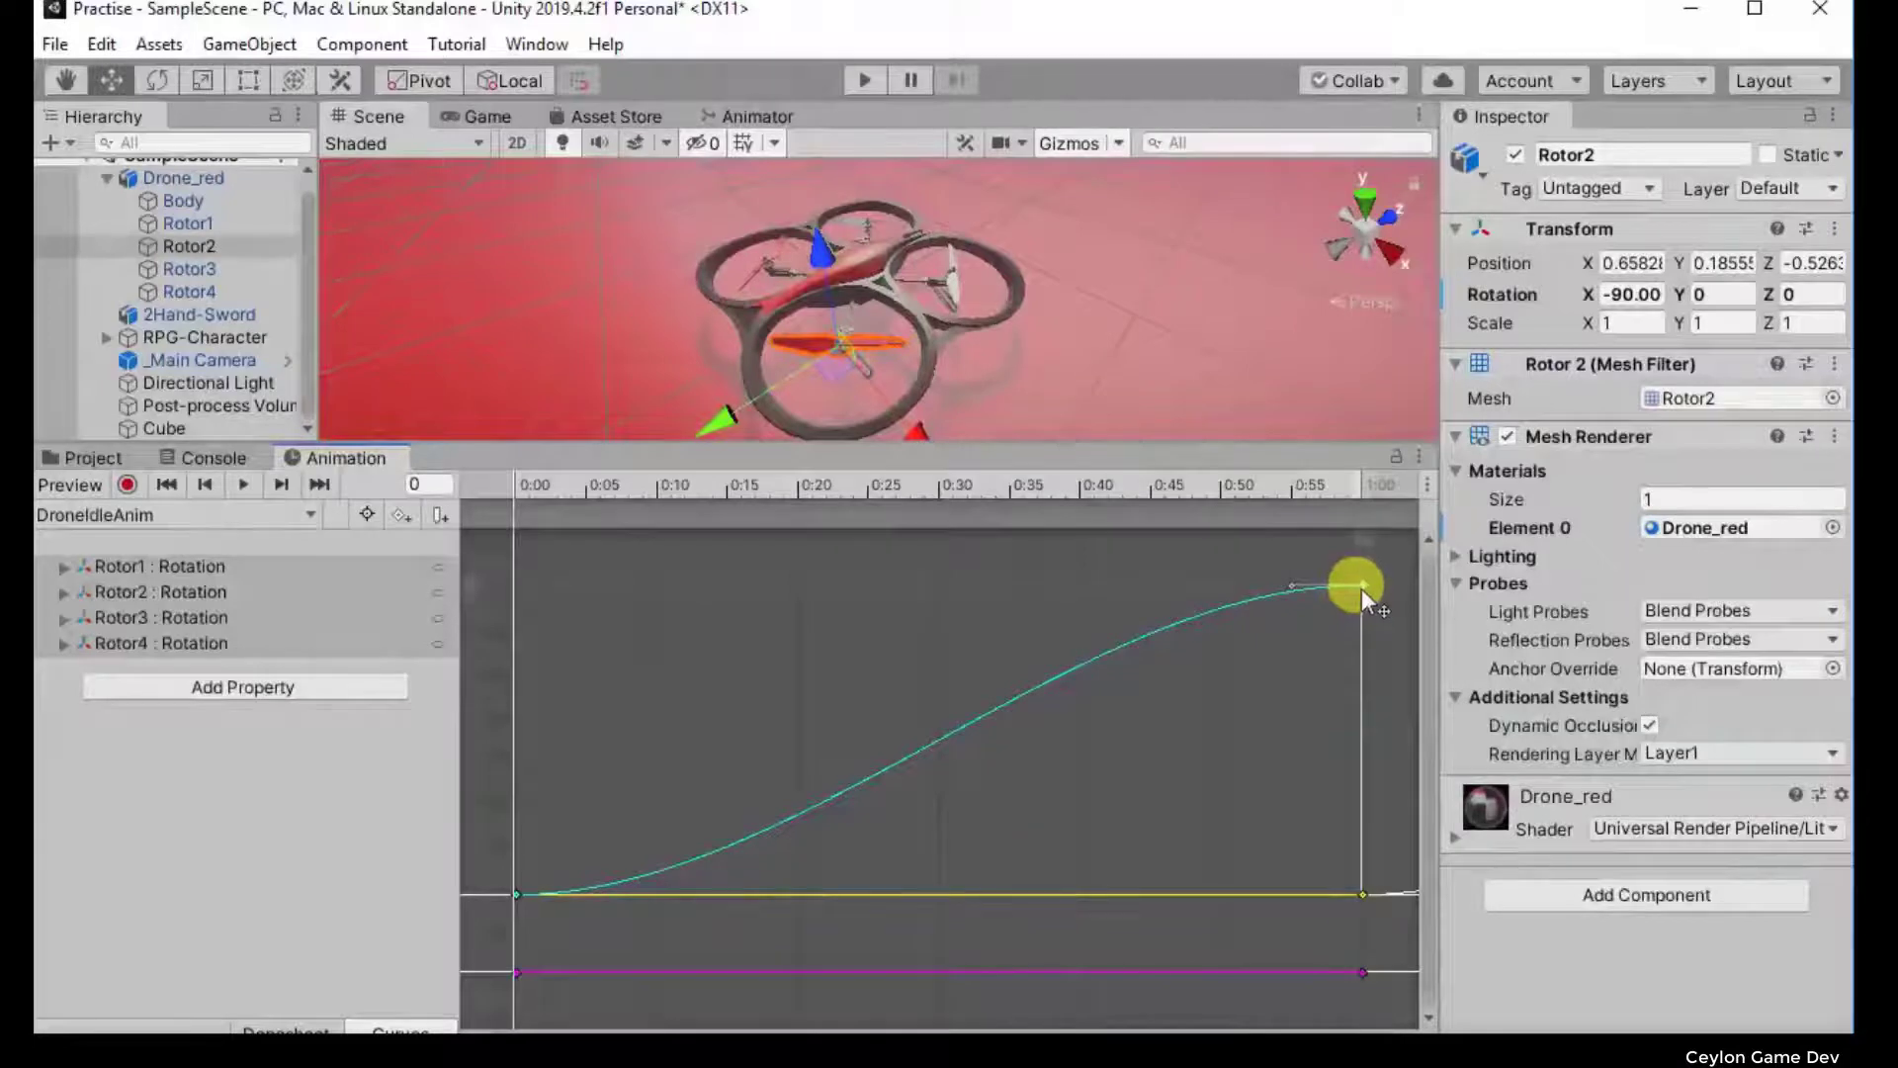
Step: Set both tangents of the 1:00 rotation key to Free
right_click(1361, 586)
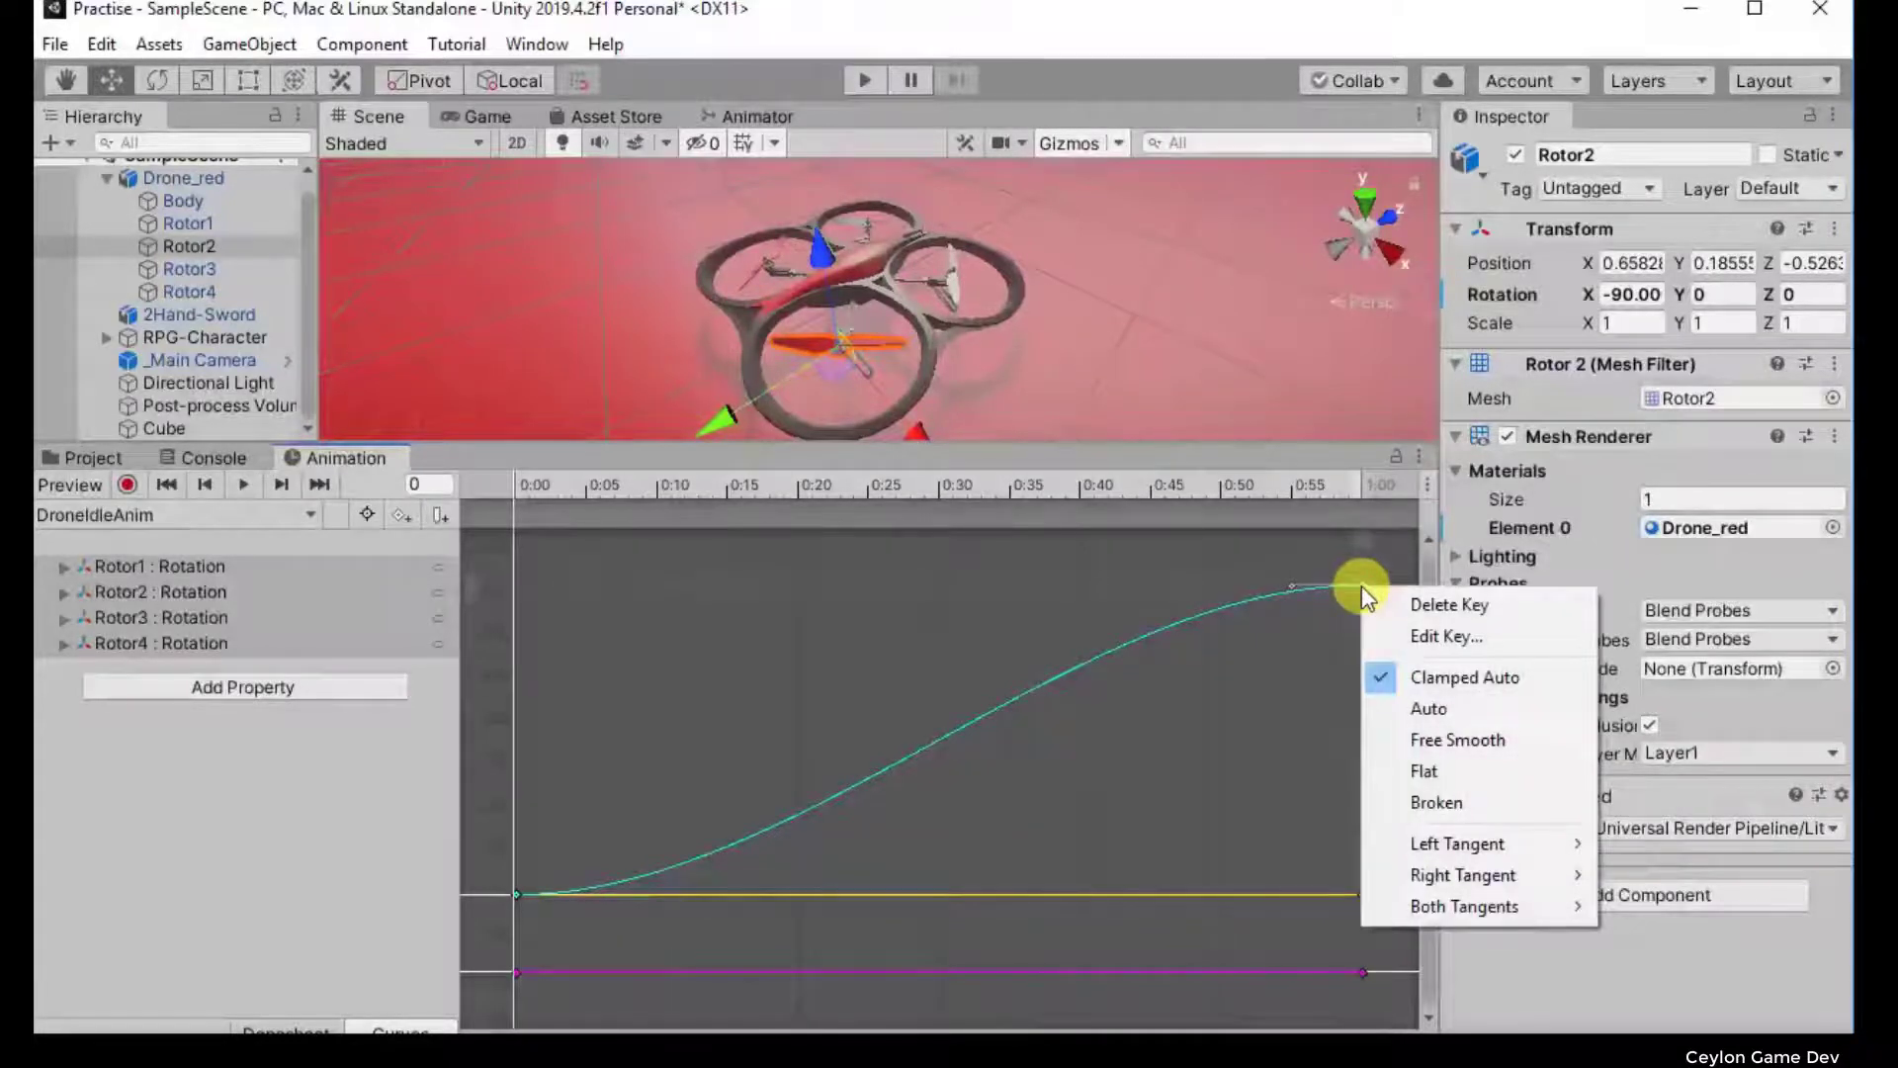
click(1359, 586)
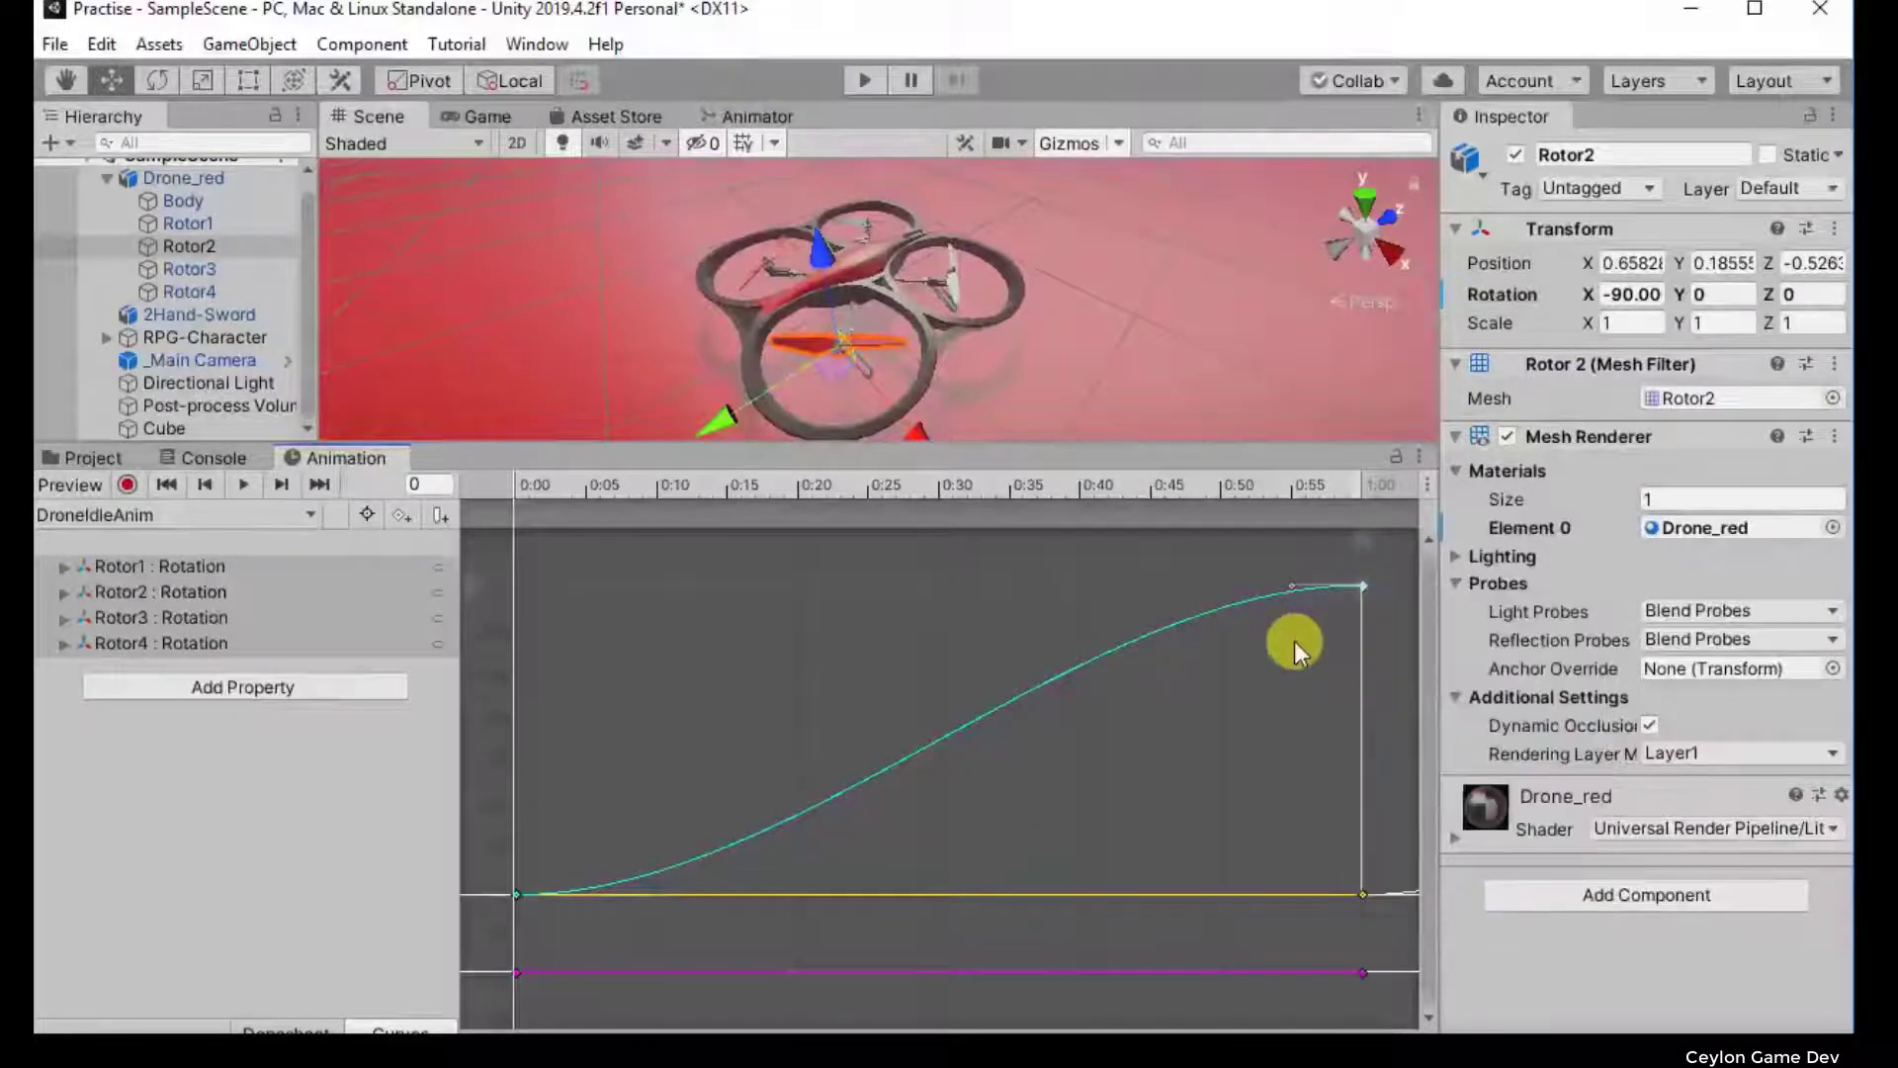
right_click(1362, 588)
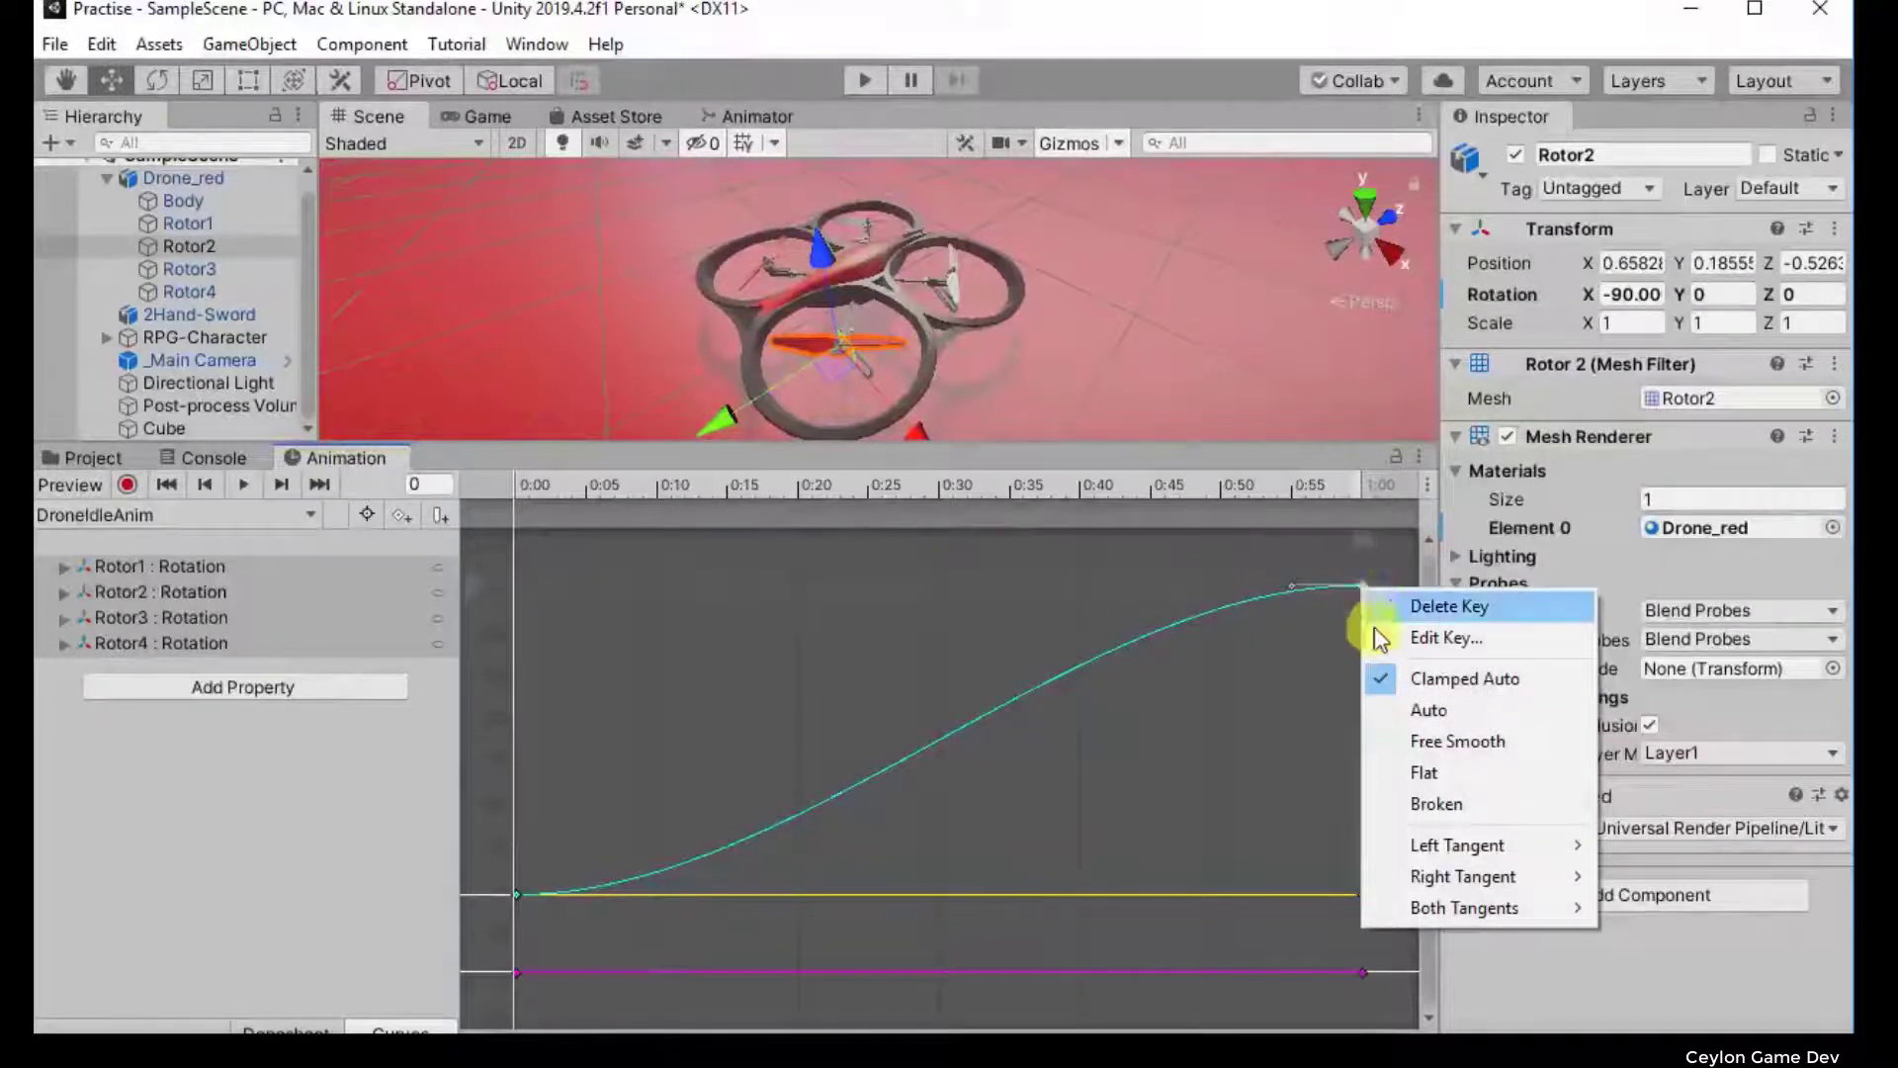
mouse_move(1455, 908)
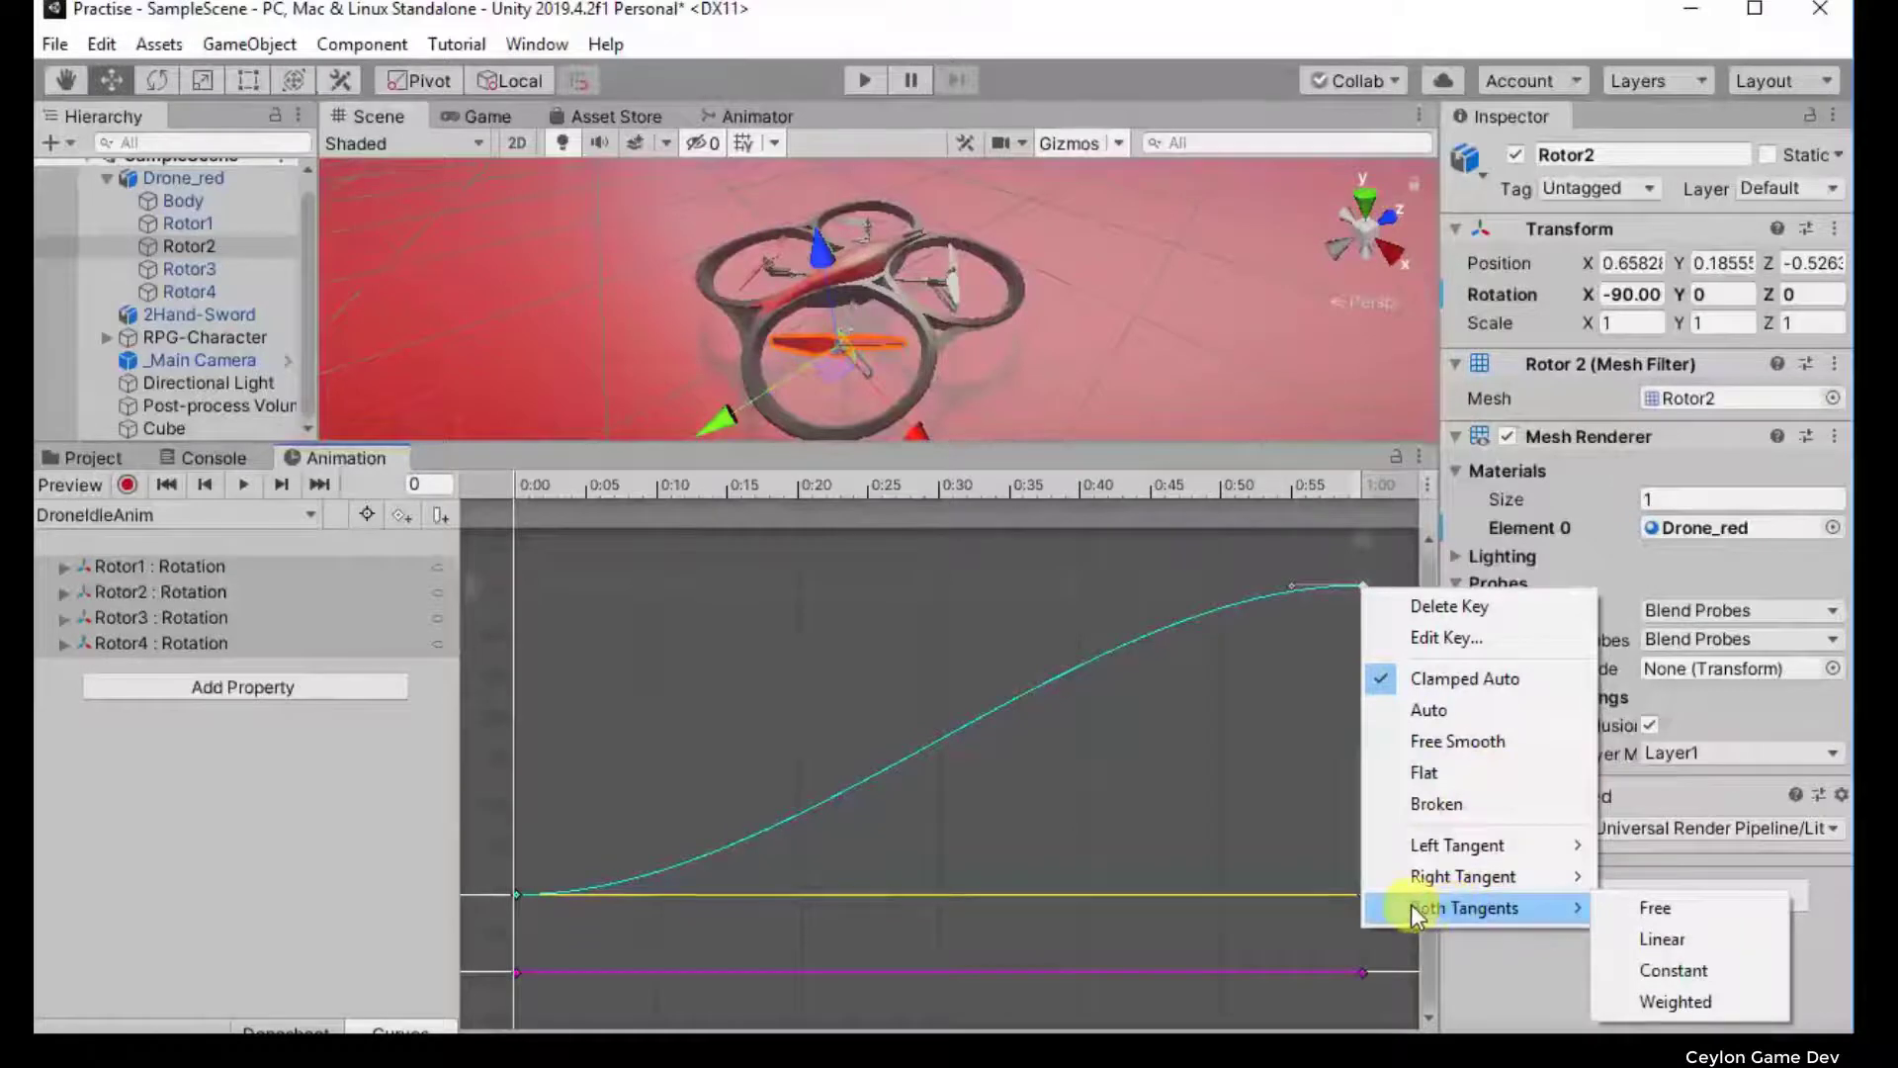
click(1679, 911)
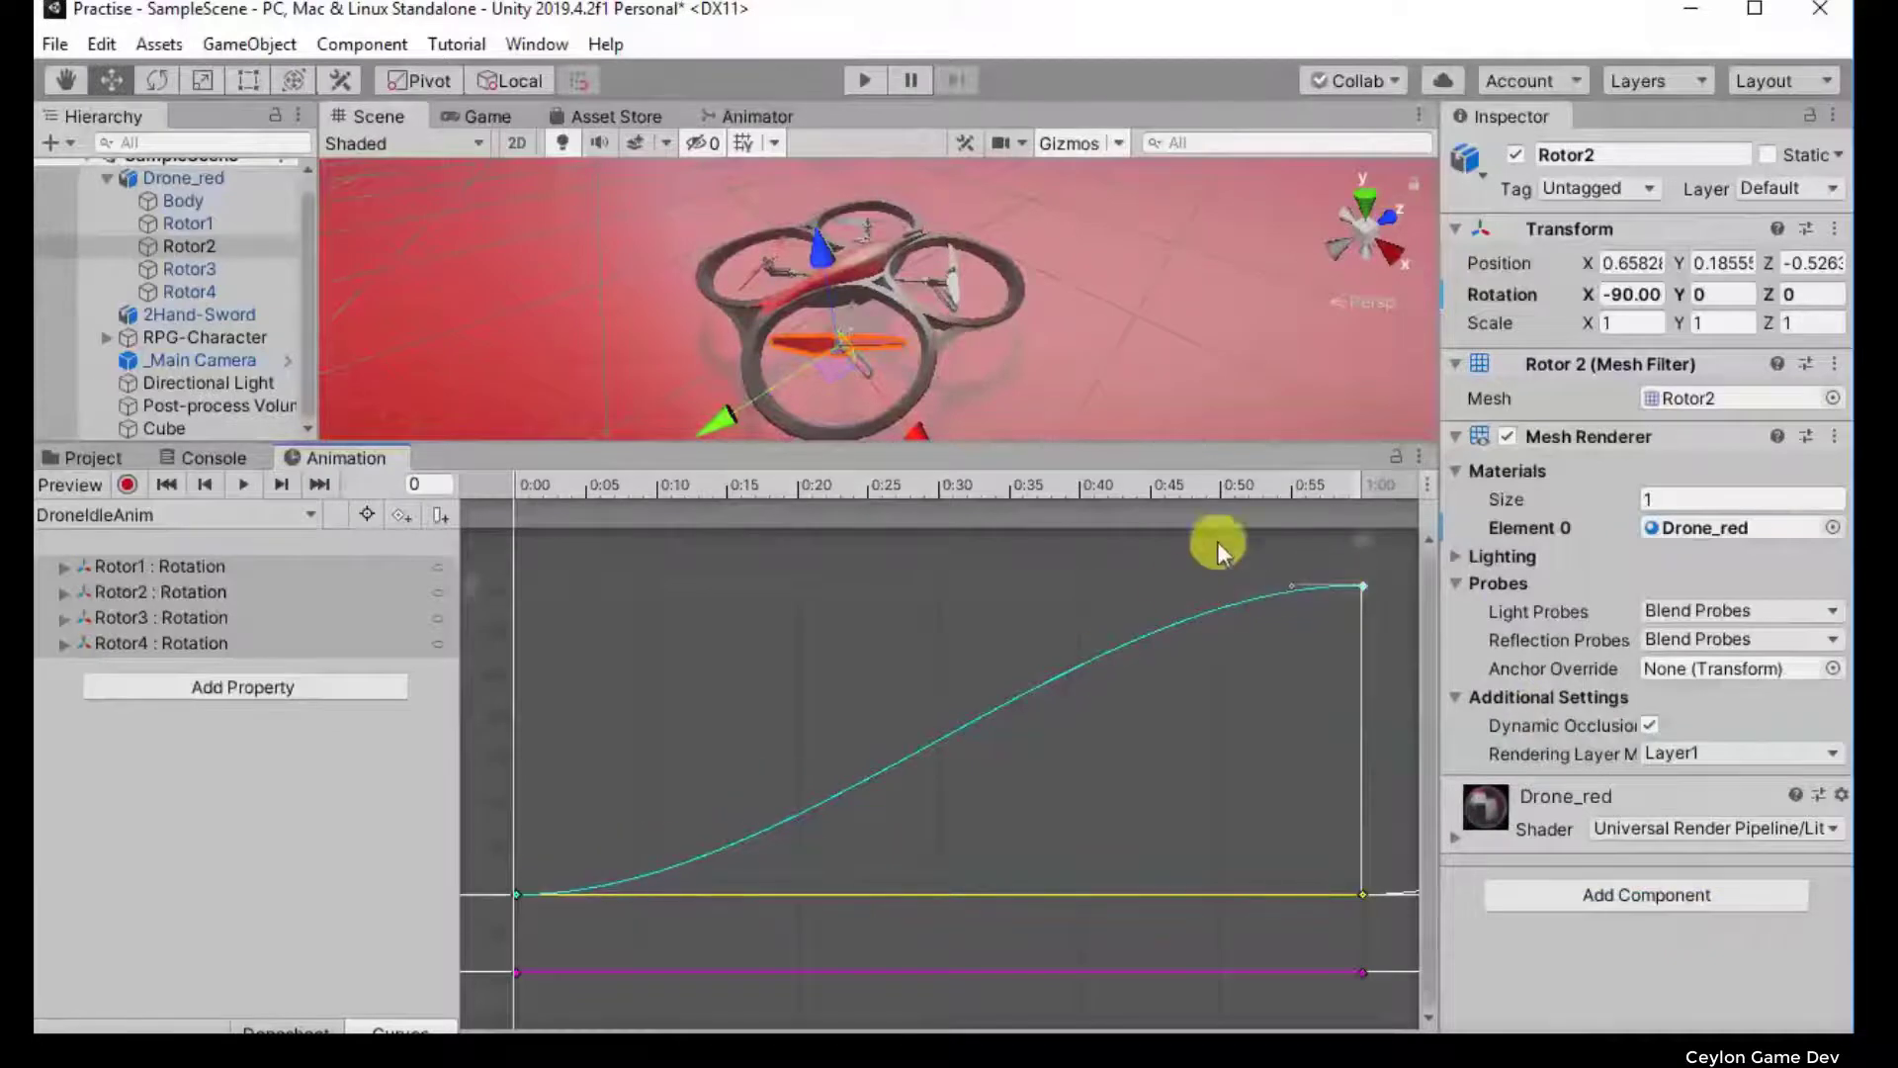
Step: Undo an accidental drag of the rotation curve near the last key
right_click(1362, 585)
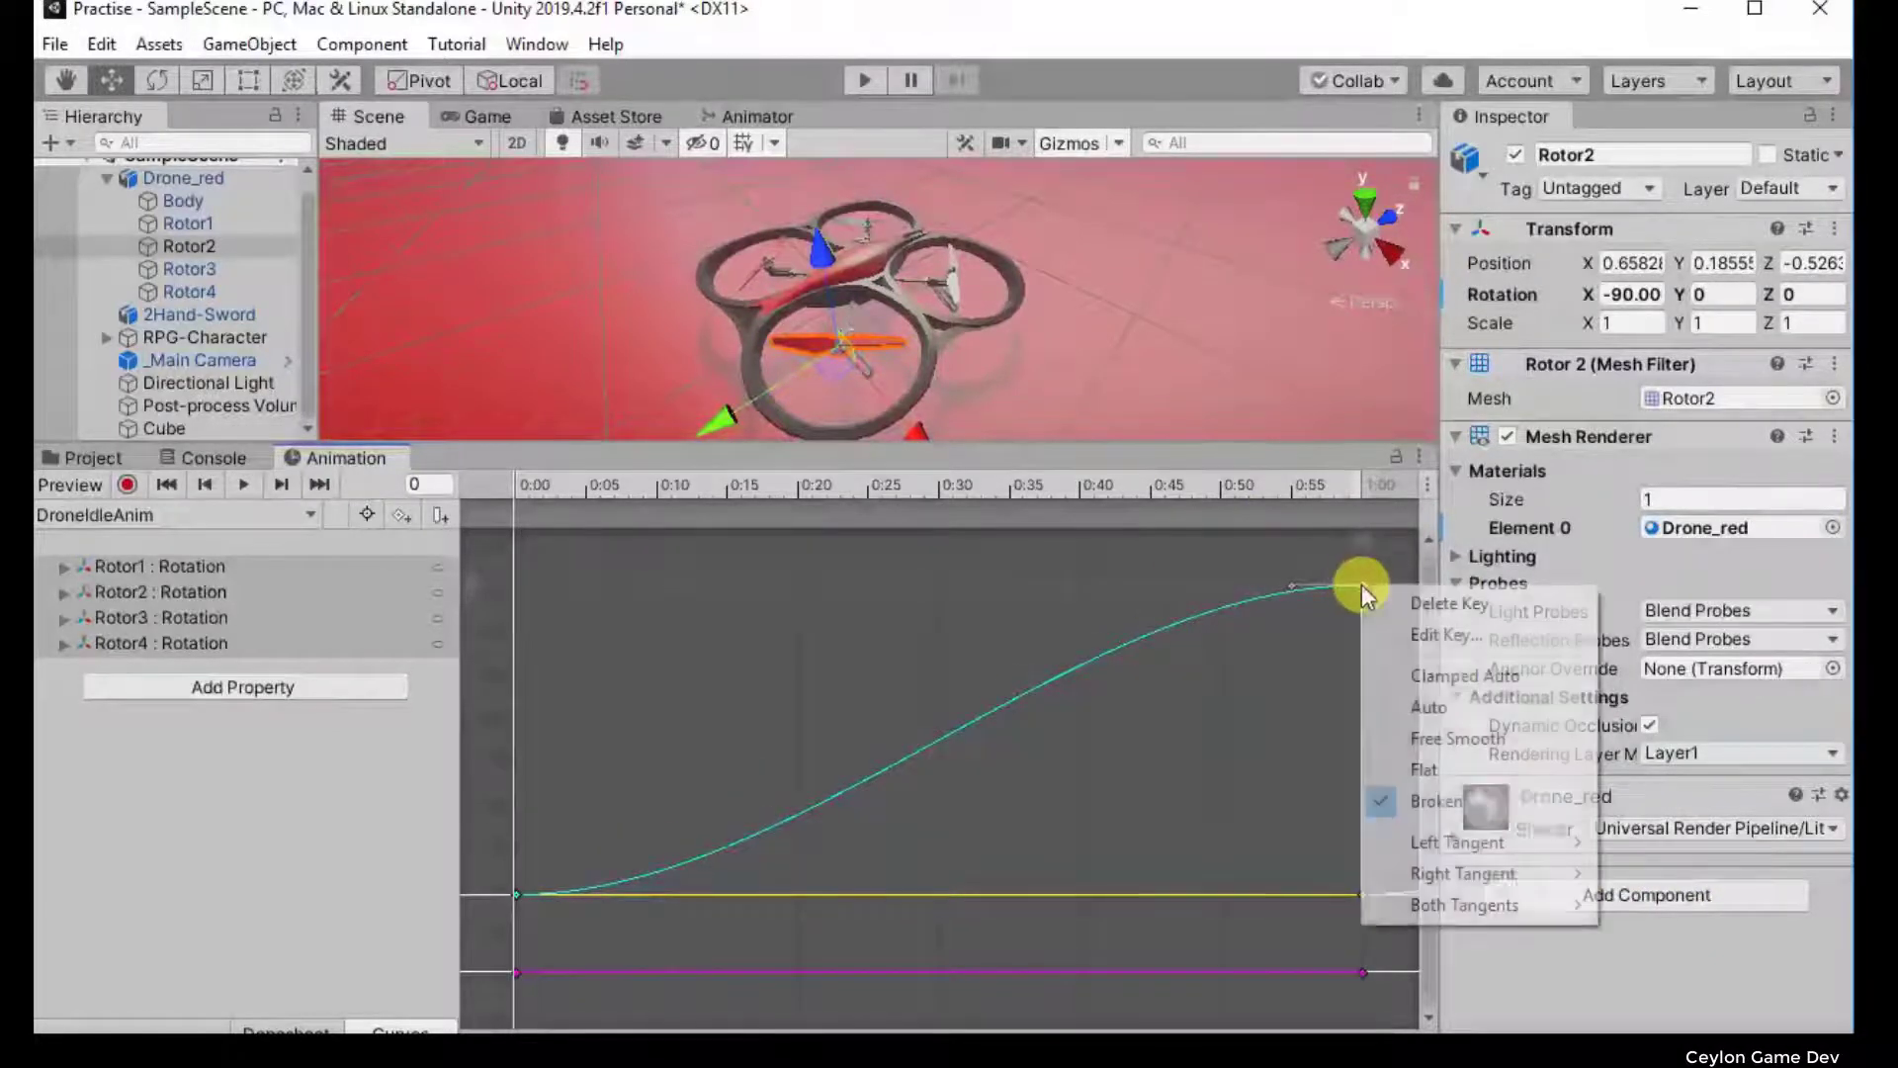
click(1287, 585)
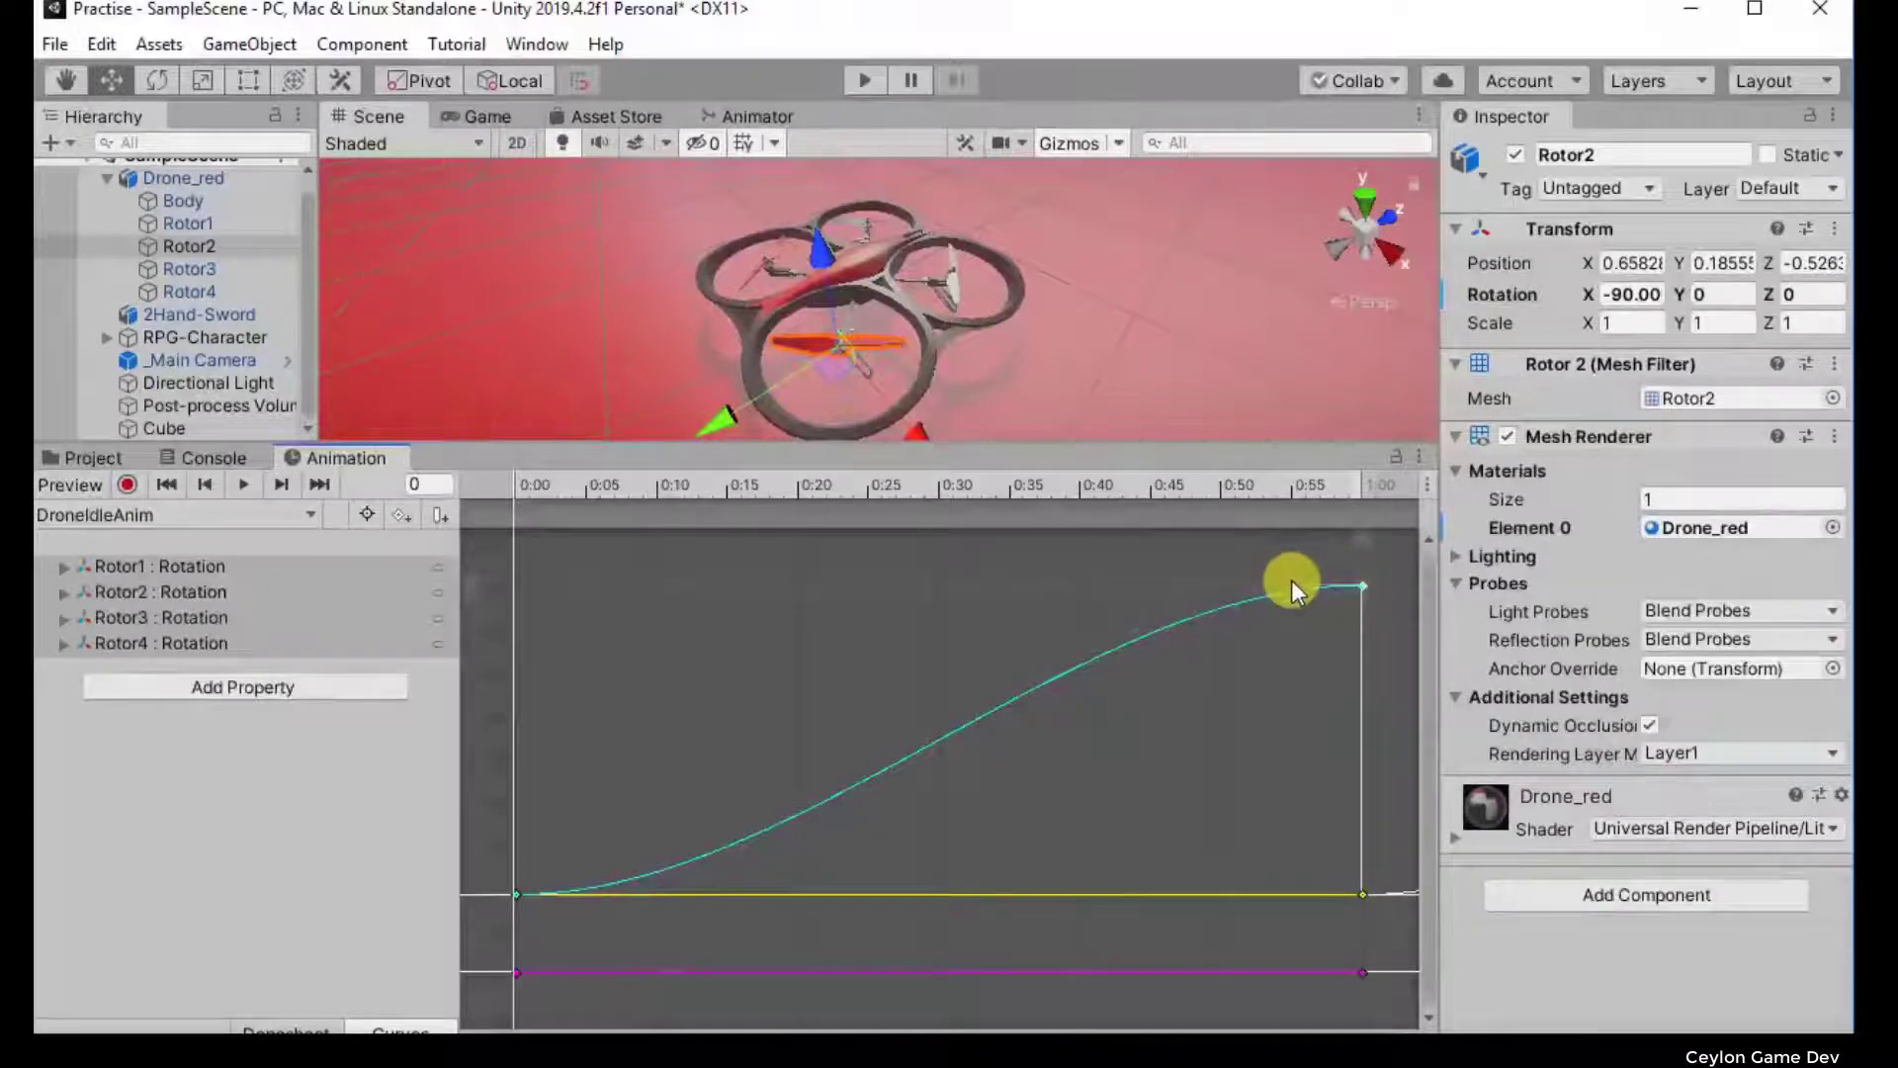
drag(1290, 580, 1291, 577)
key(ctrl+z)
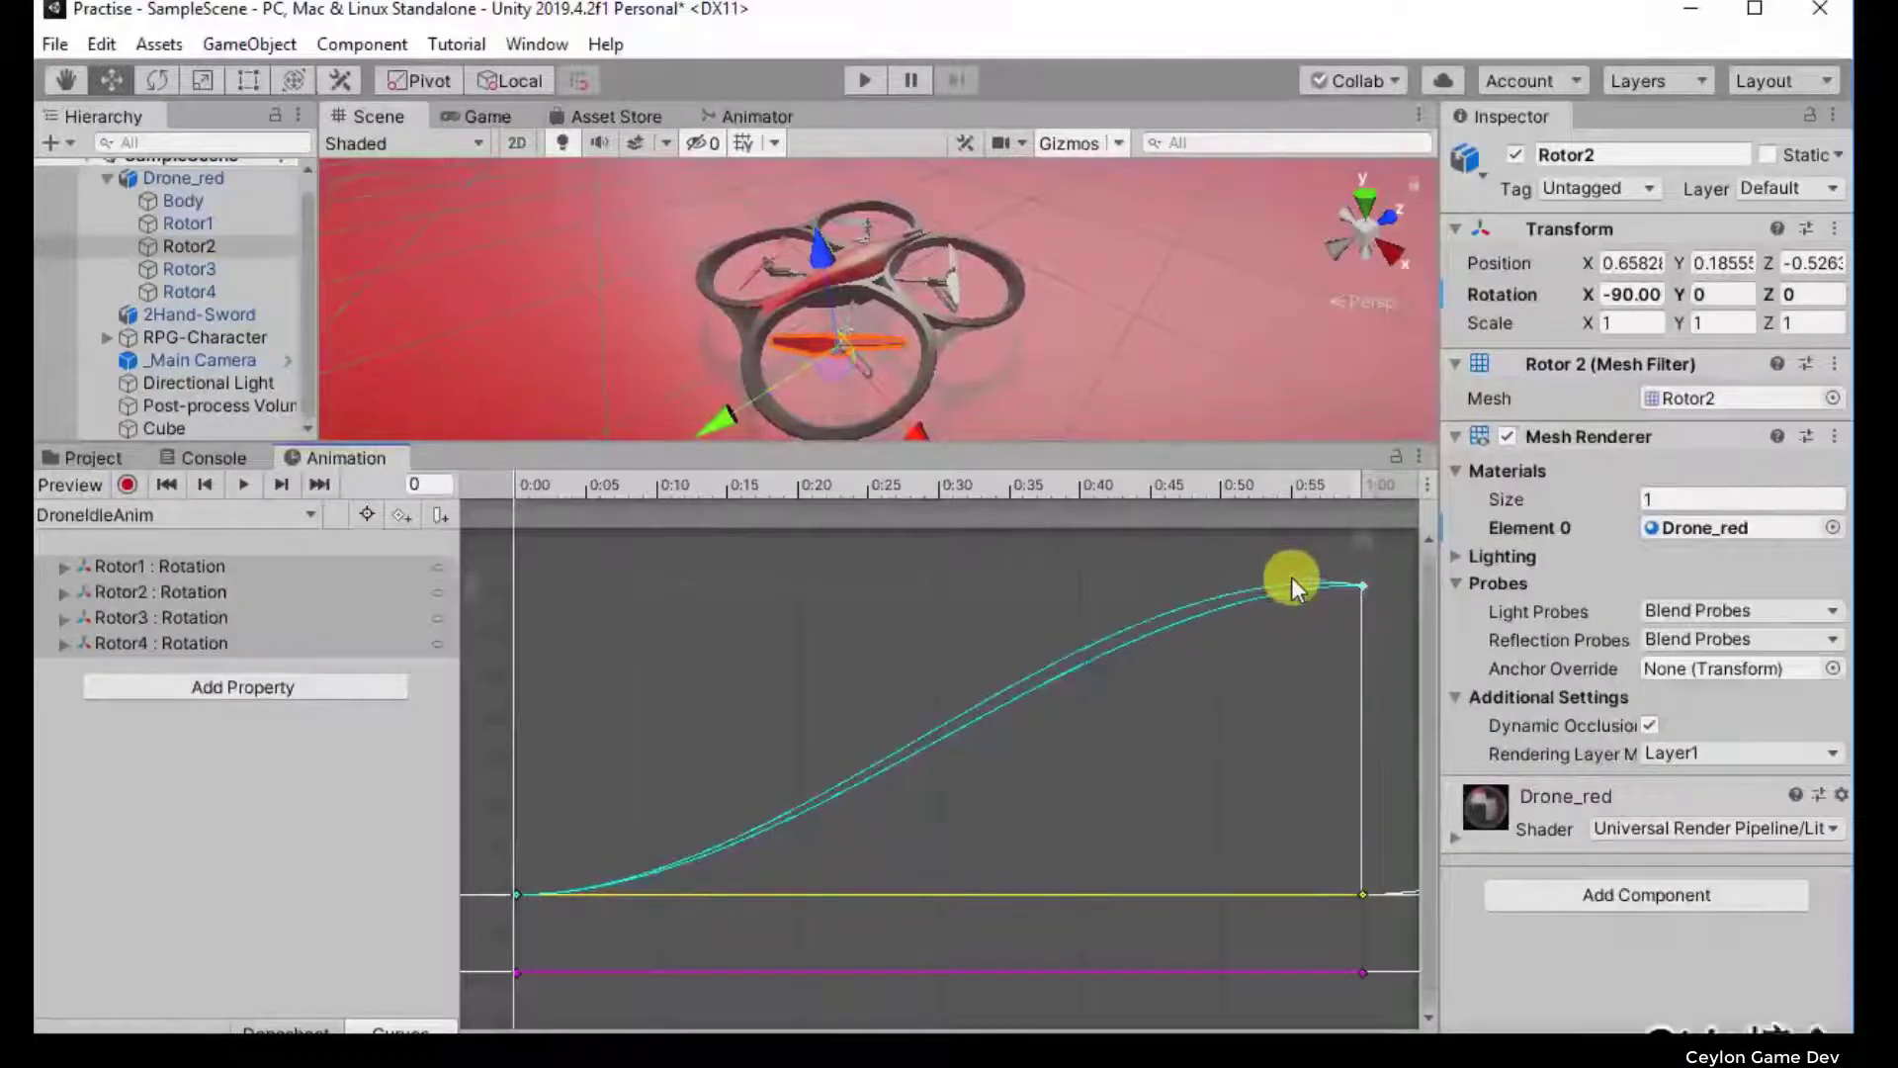
Step: Set both tangents of the 1:00 end key to Linear
right_click(1362, 583)
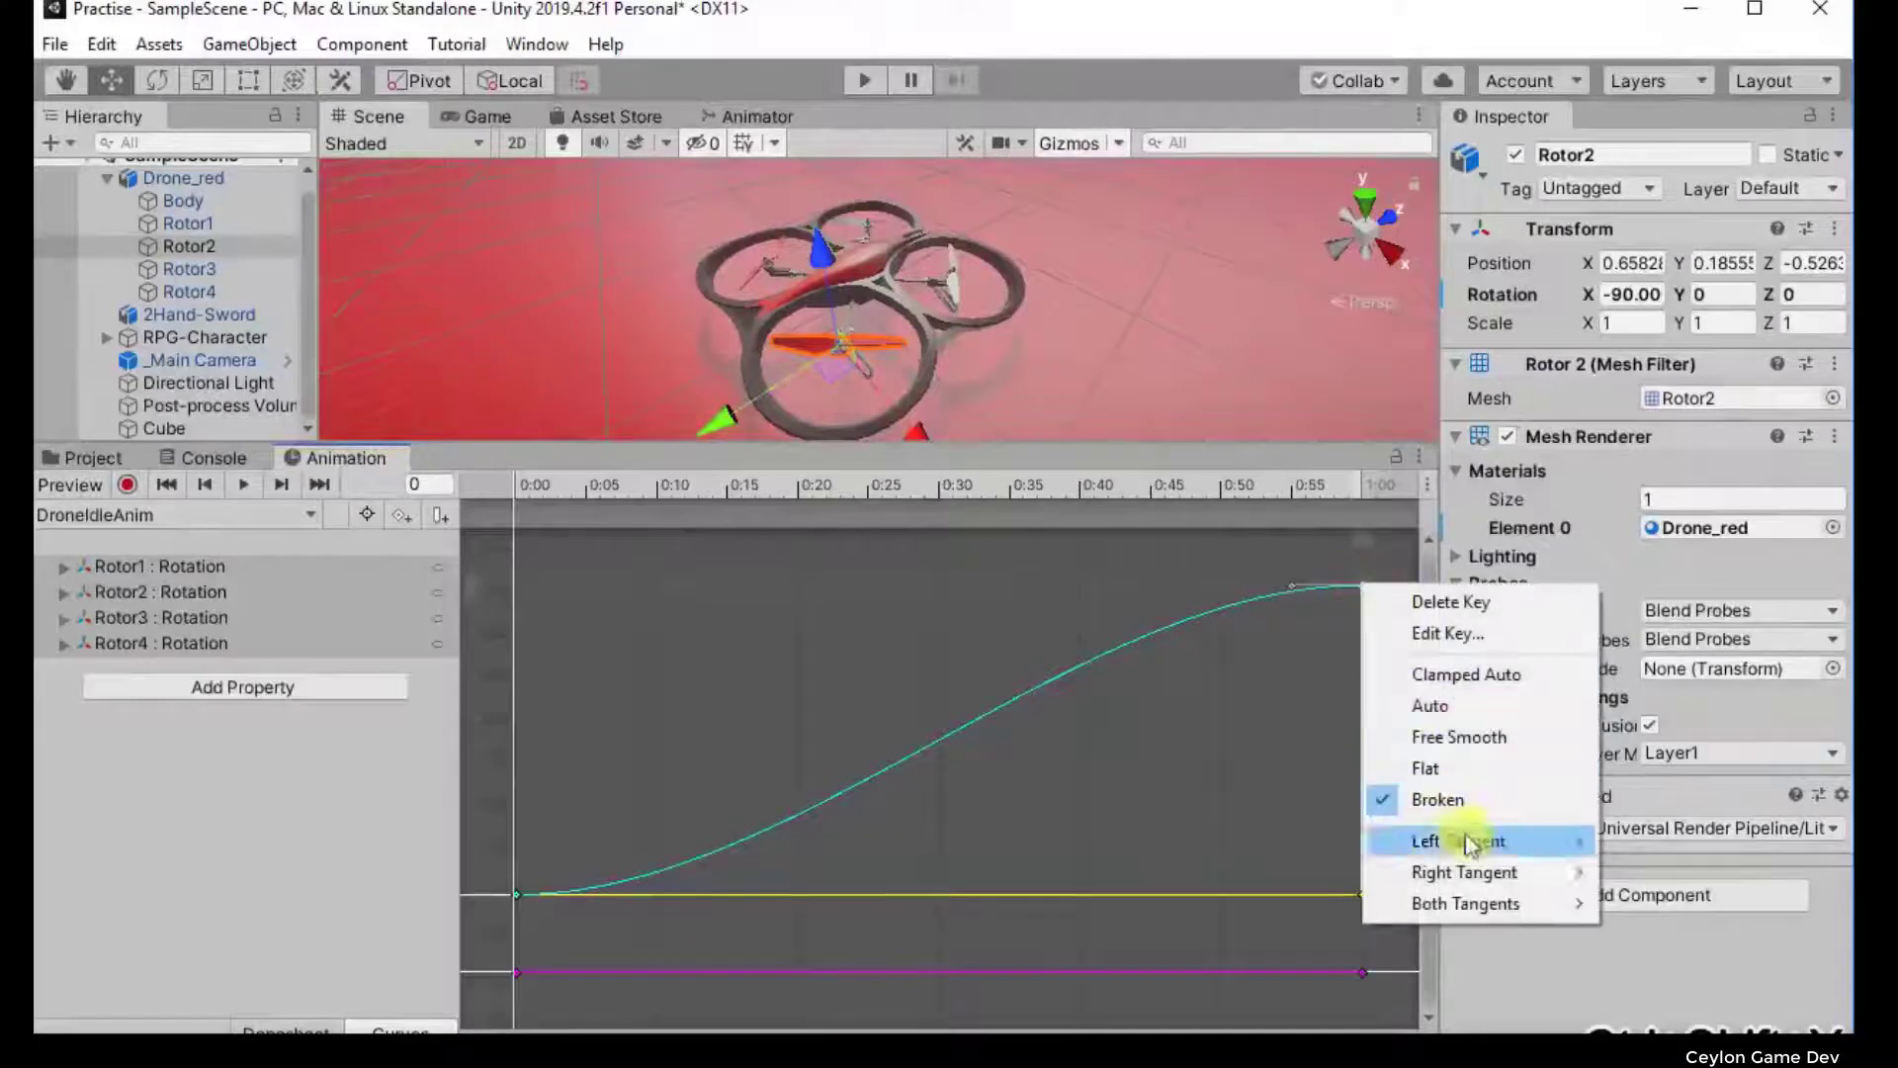
mouse_move(1505, 917)
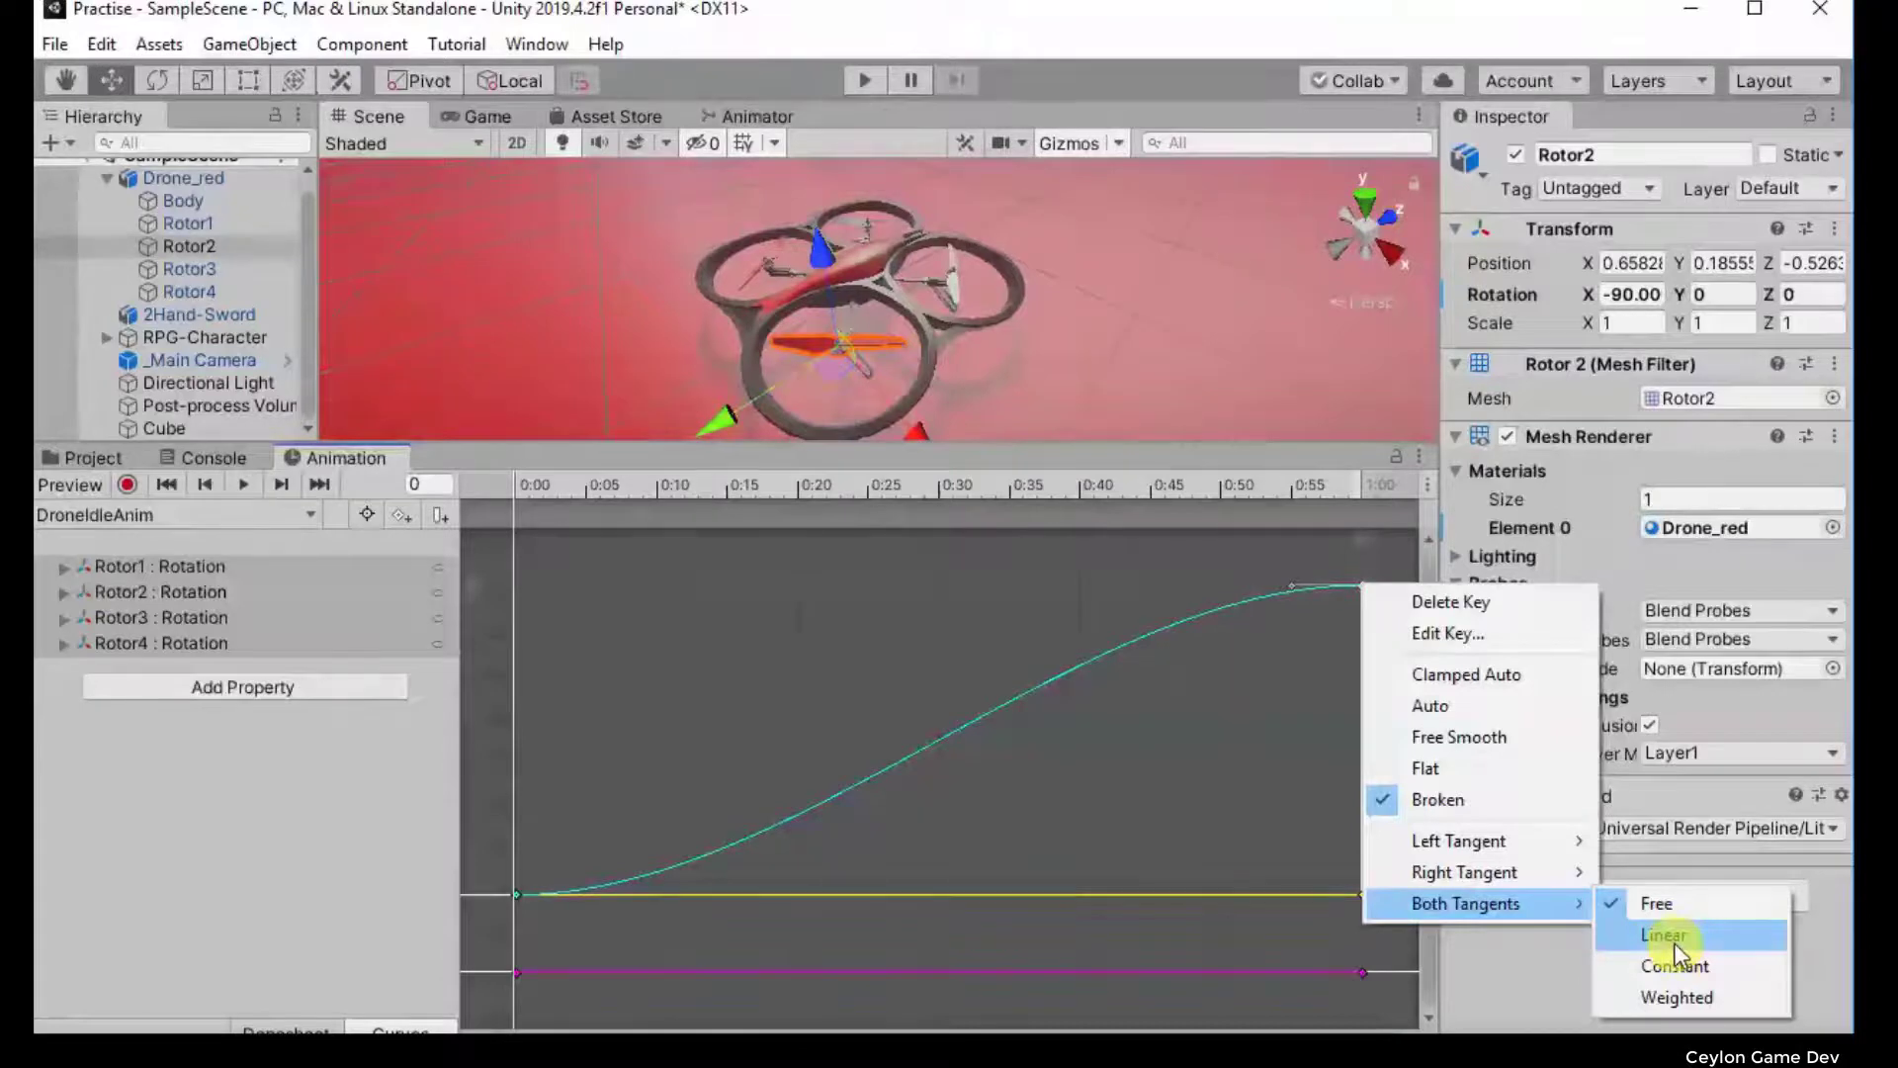
click(1675, 939)
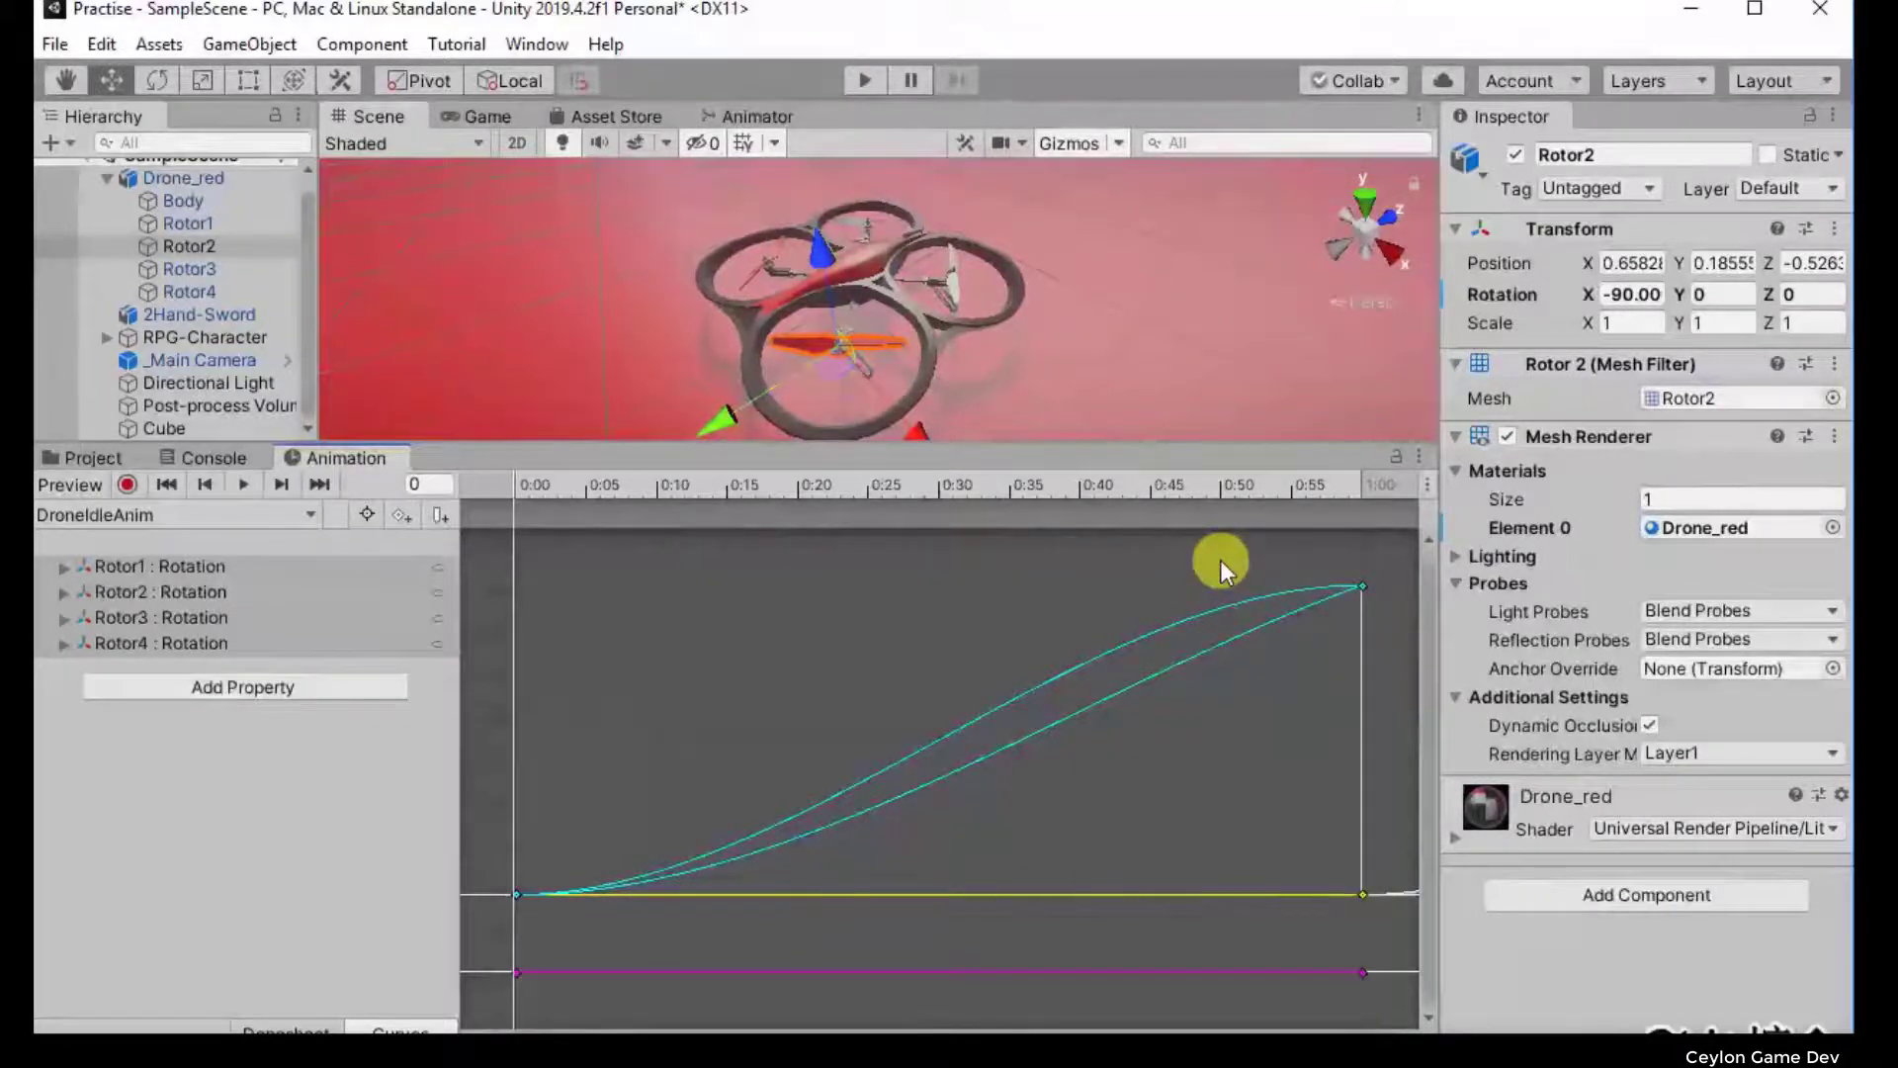
Step: Box-select all keys on the rotation curves and give them Linear tangents
click(1254, 575)
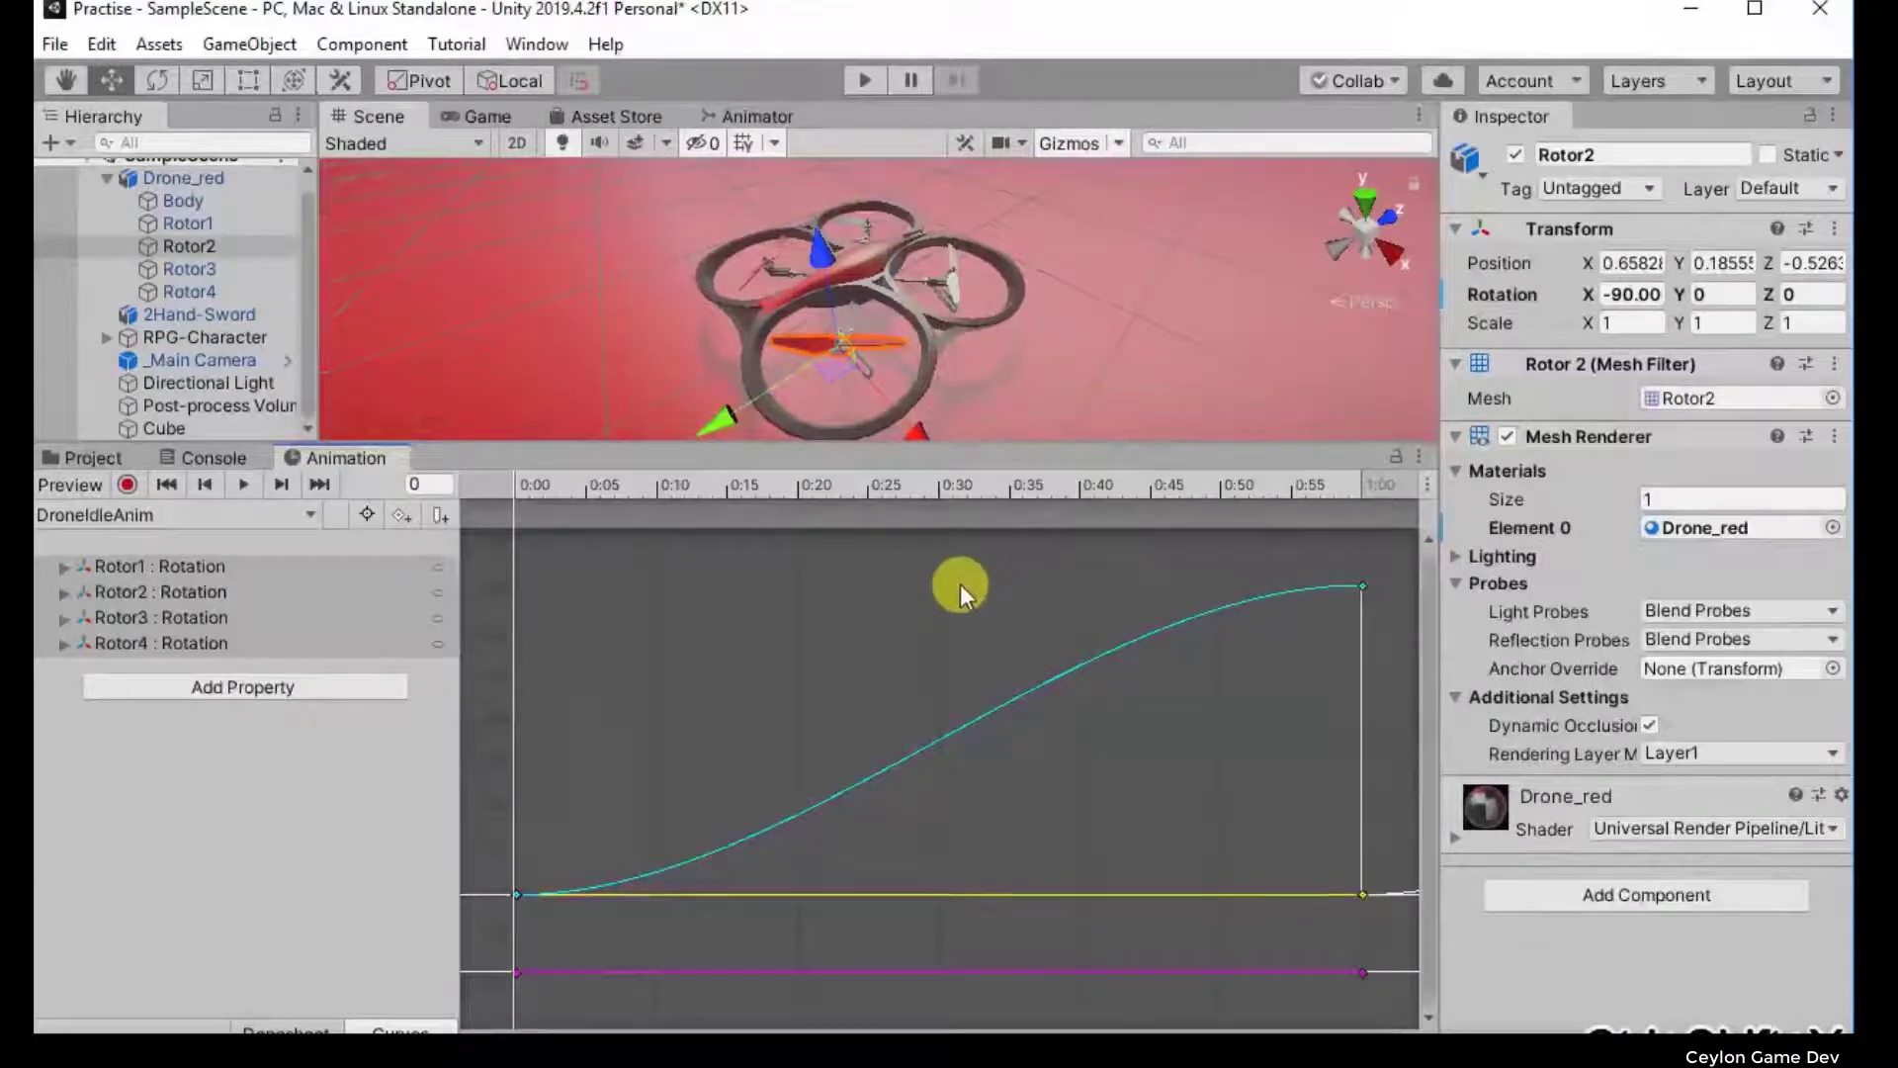
drag(680, 591, 1414, 982)
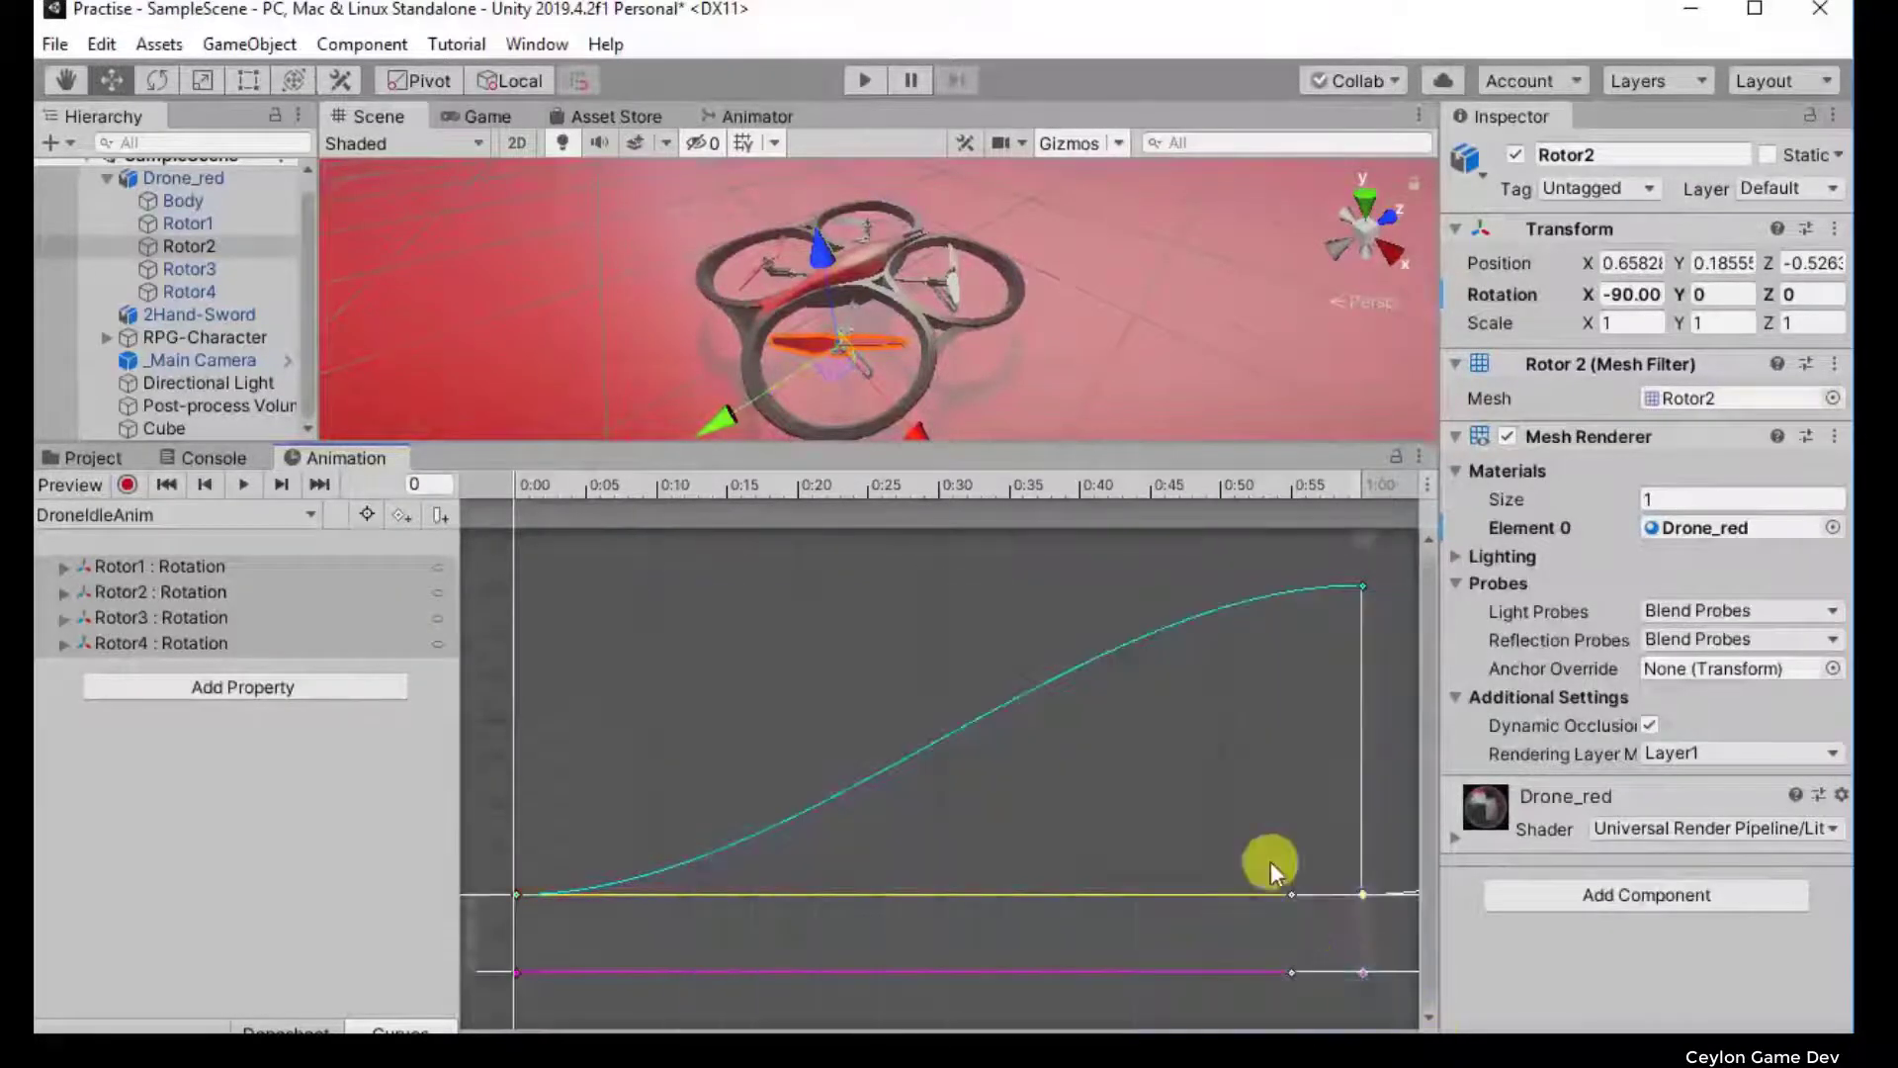
mouse_move(1395, 559)
mouse_down()
mouse_move(618, 1028)
mouse_move(475, 1027)
mouse_up()
click(1182, 637)
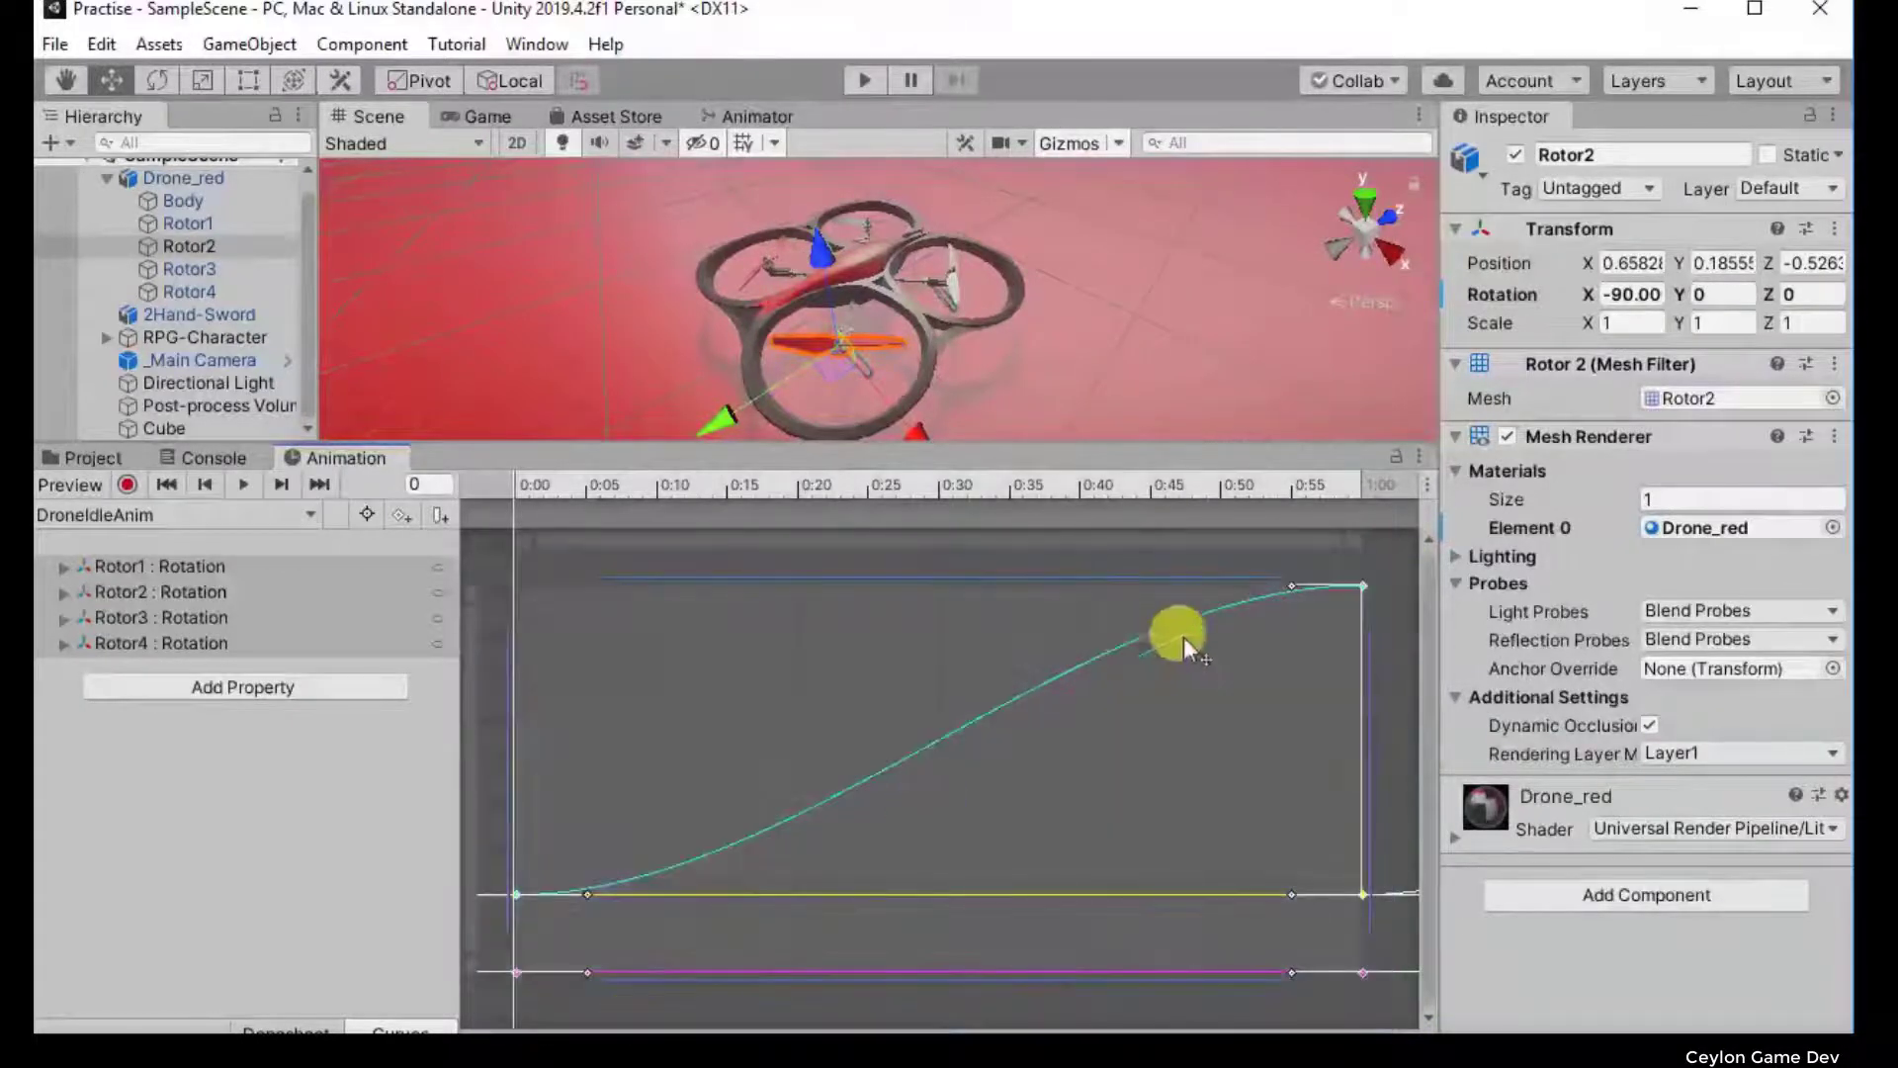
right_click(1365, 584)
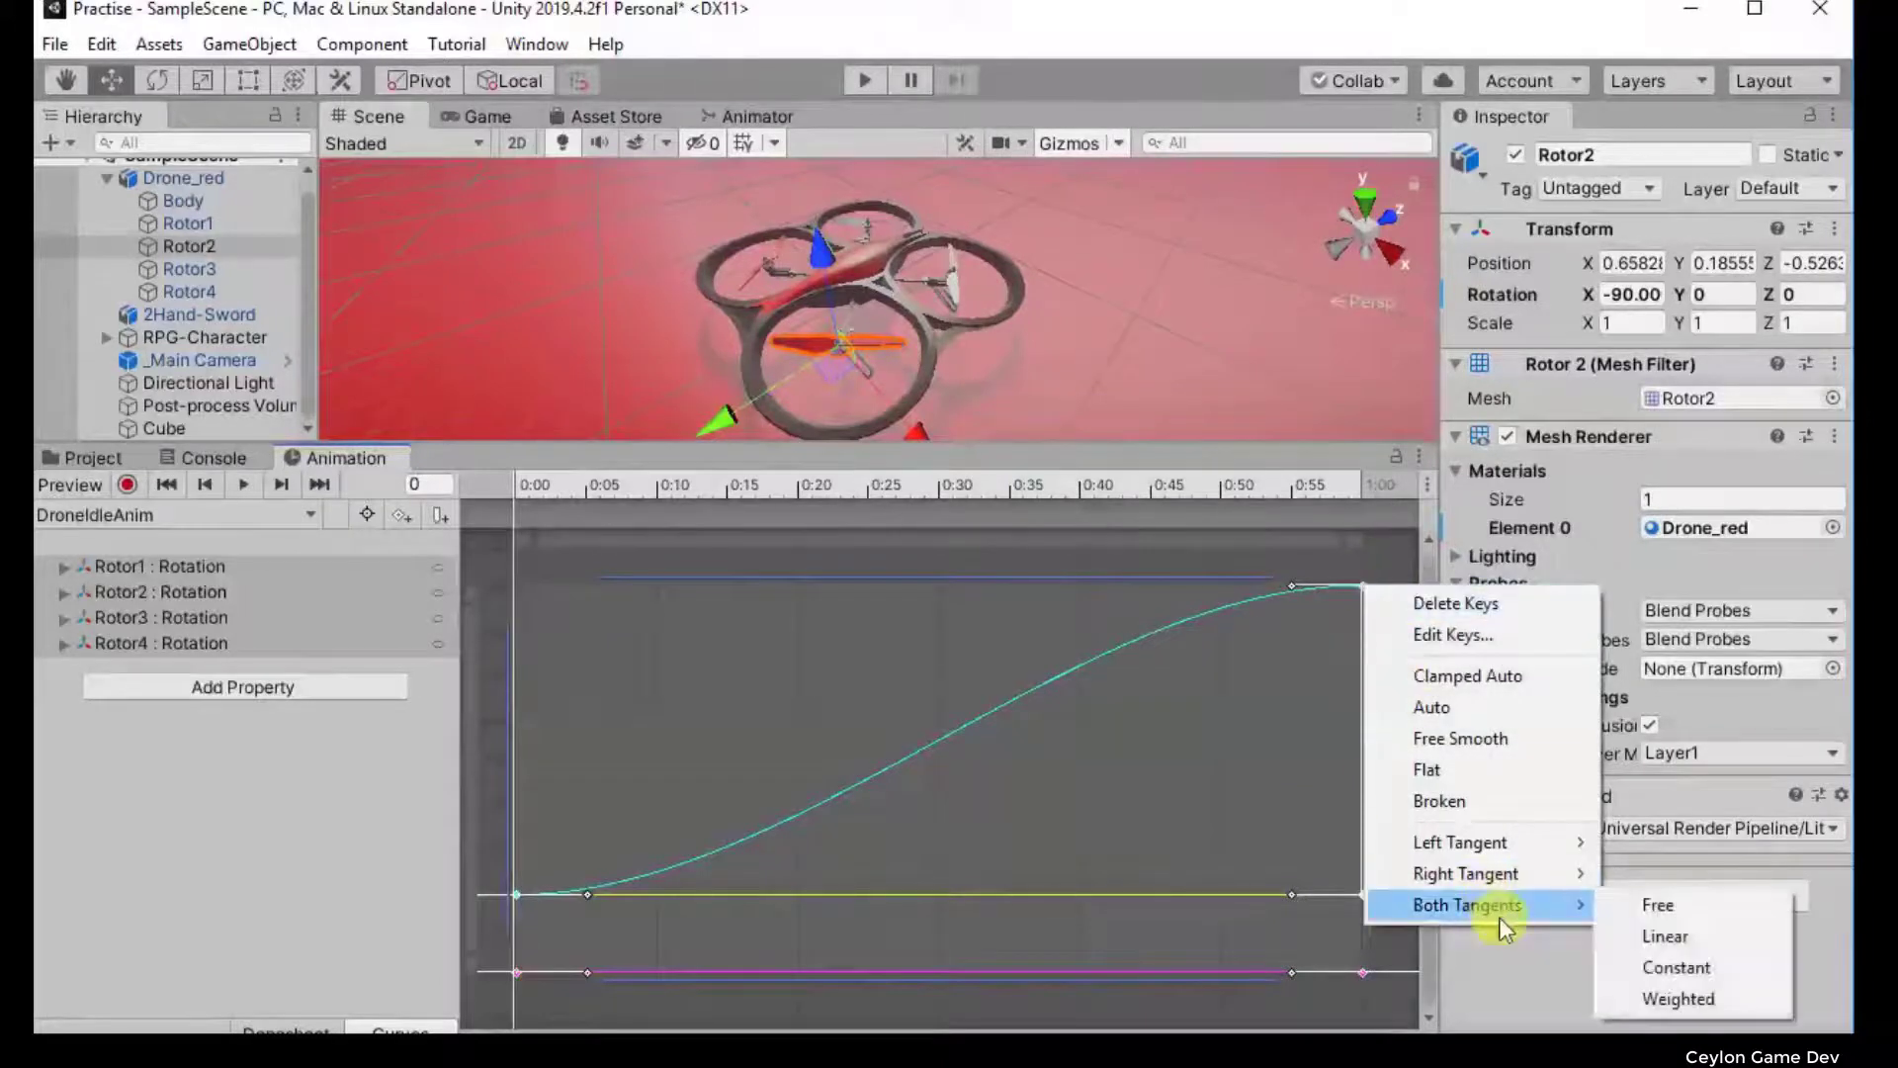
click(1662, 949)
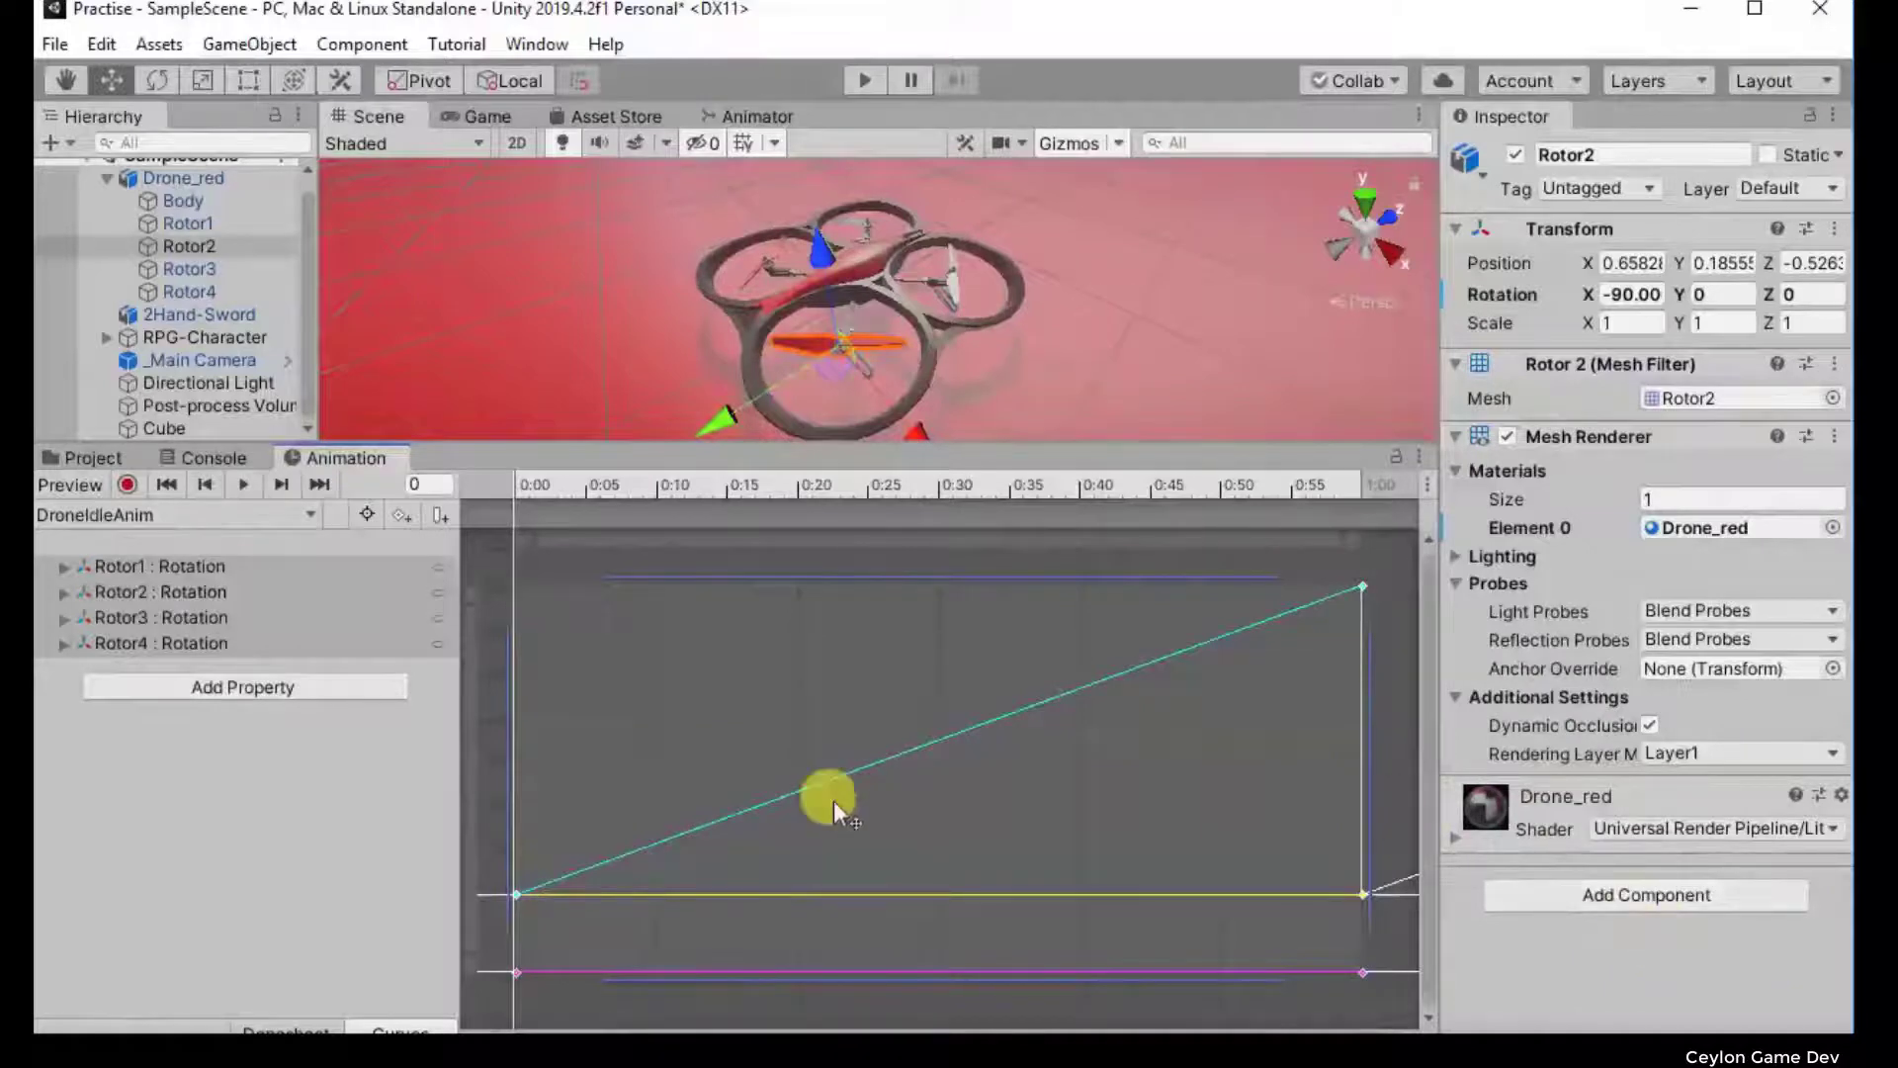
Step: Select the 1:00 end key and make the Scene view taller
click(1361, 584)
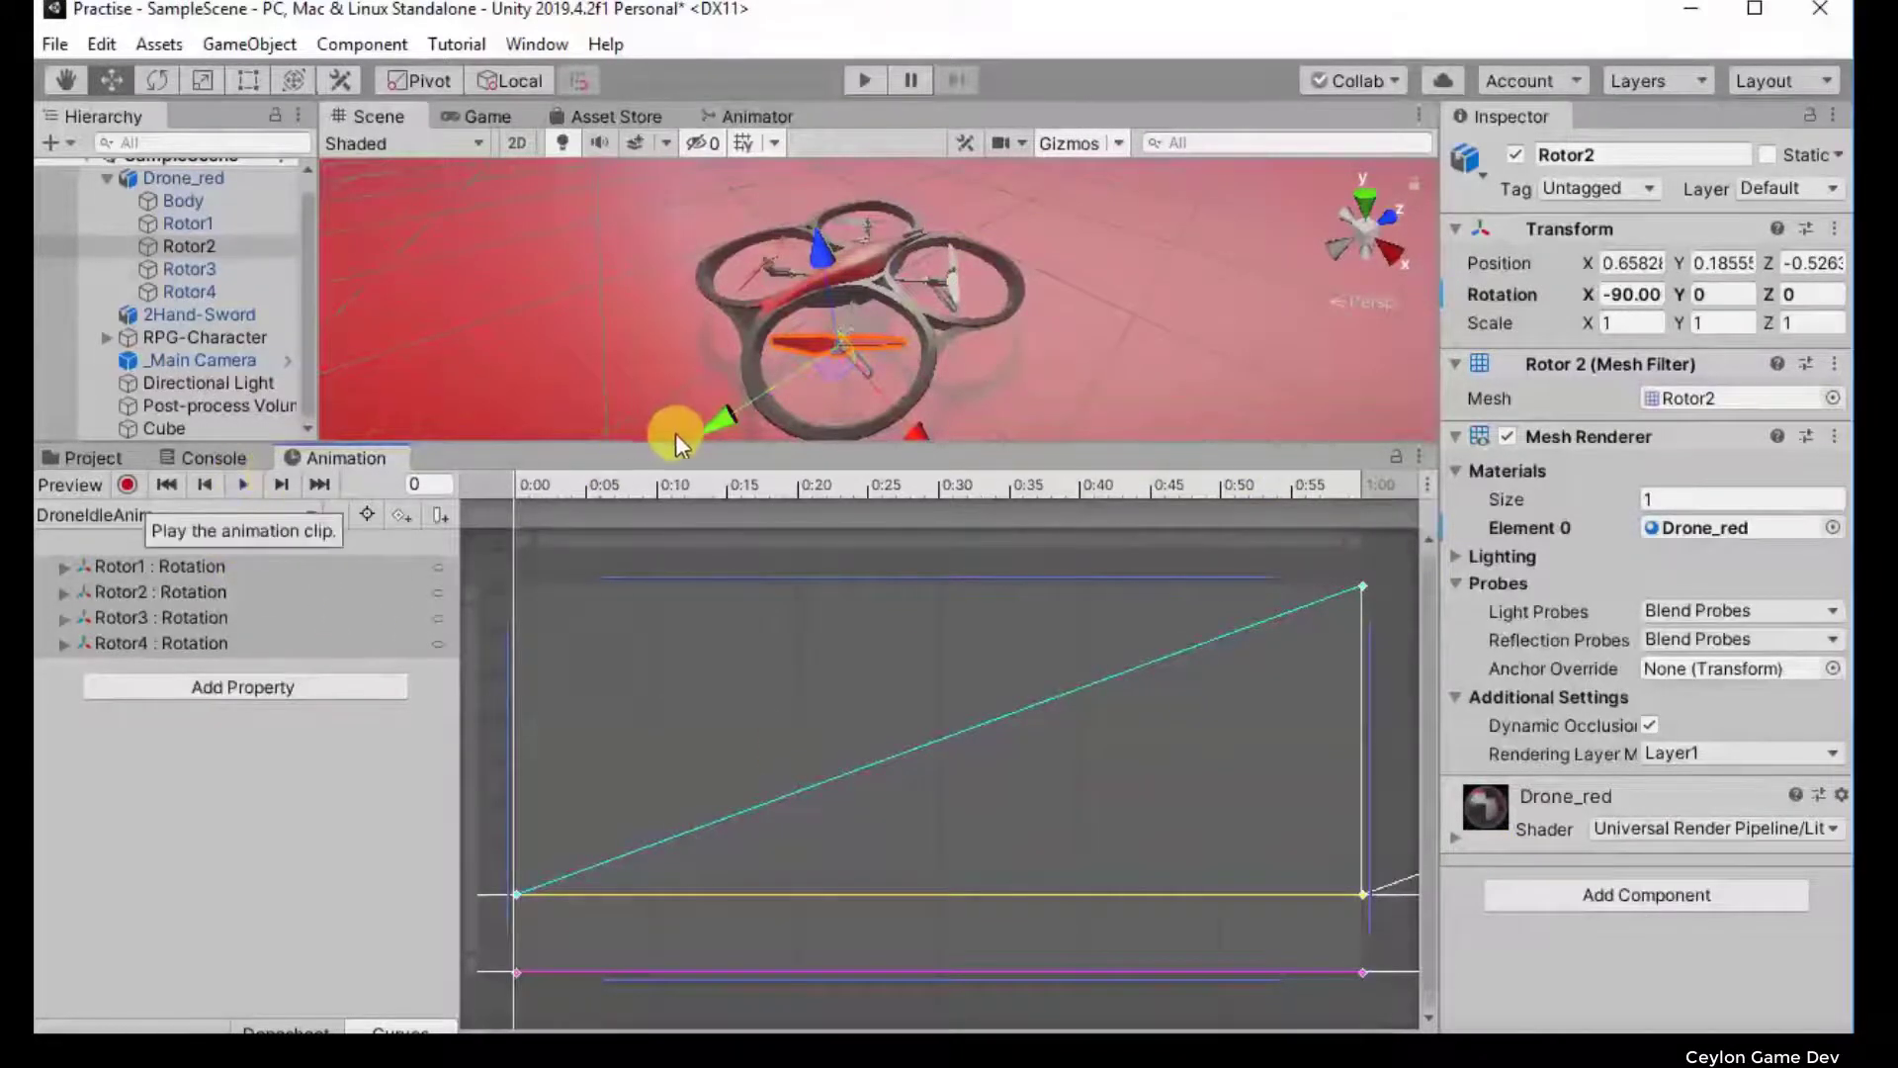
drag(677, 444, 677, 515)
drag(678, 601, 665, 653)
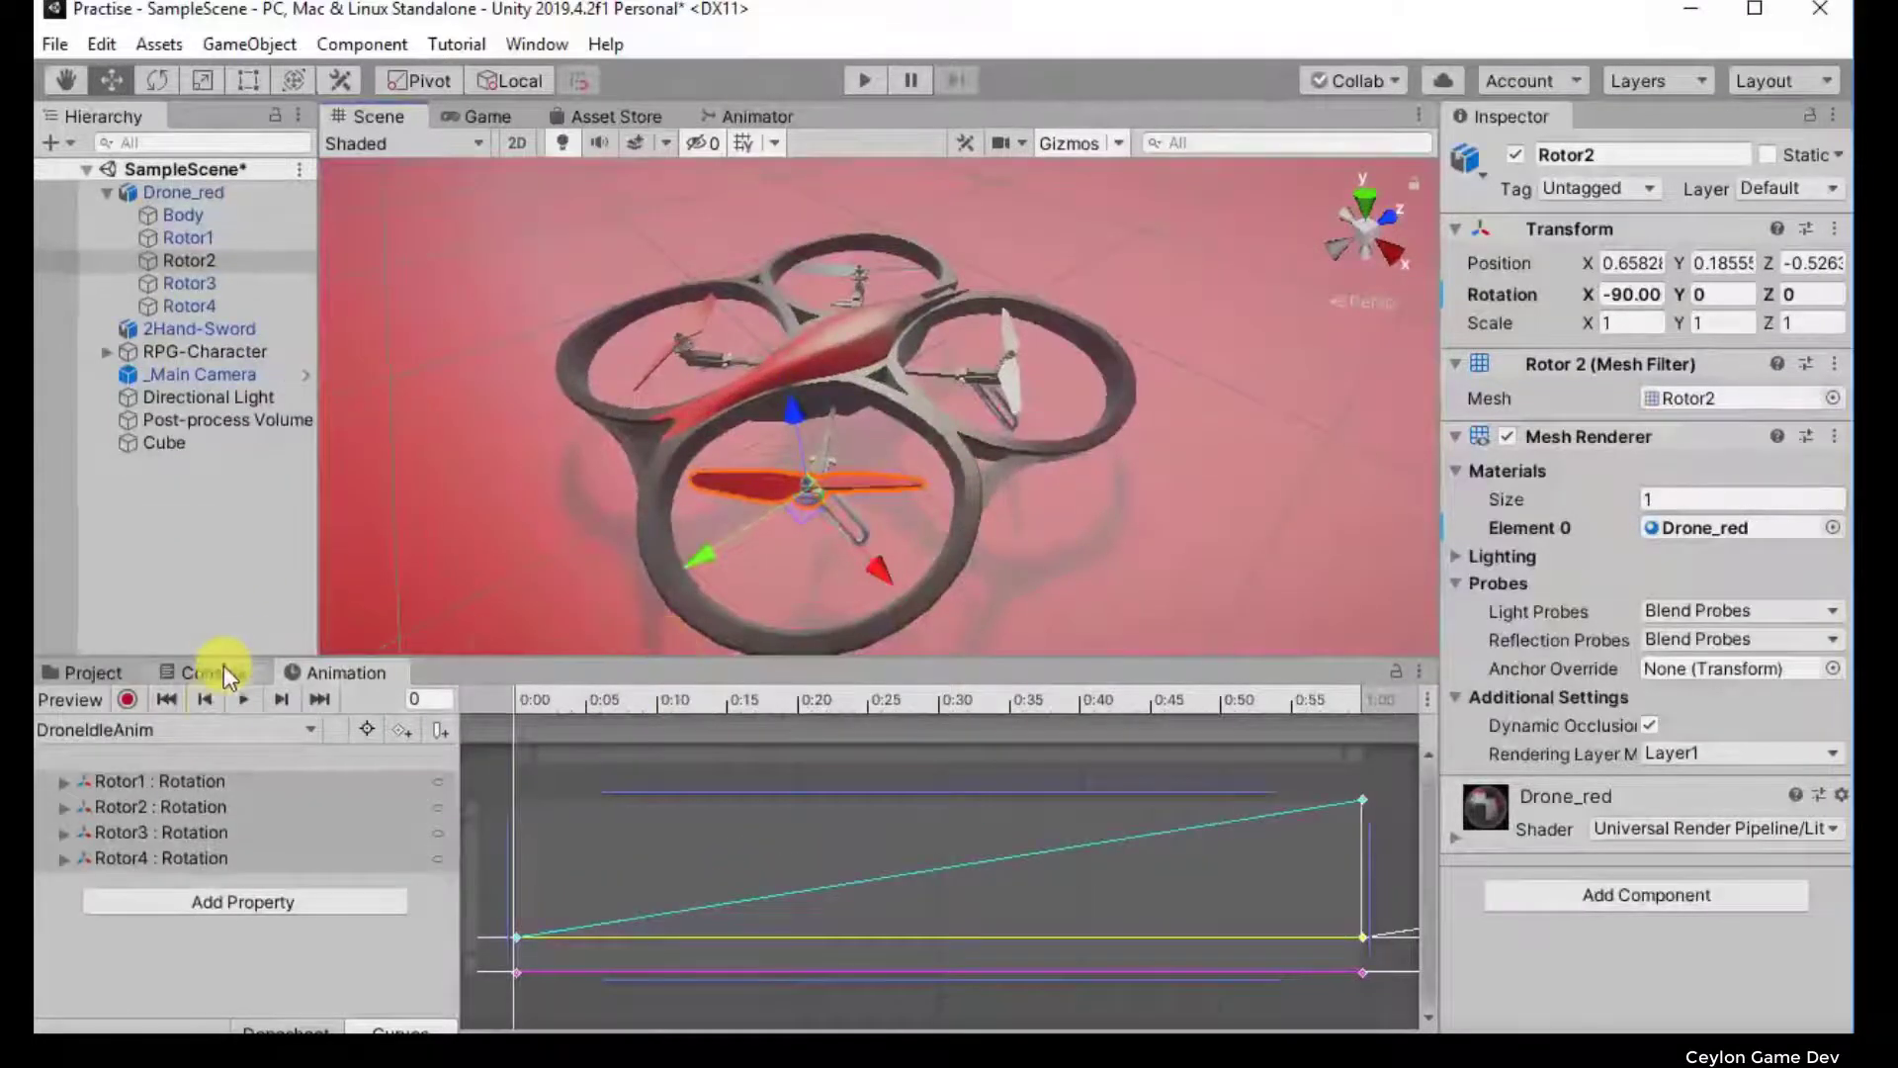
Step: Play the DroneIdleAnim preview, zoom the Scene view out, and select the floor Cube
click(248, 693)
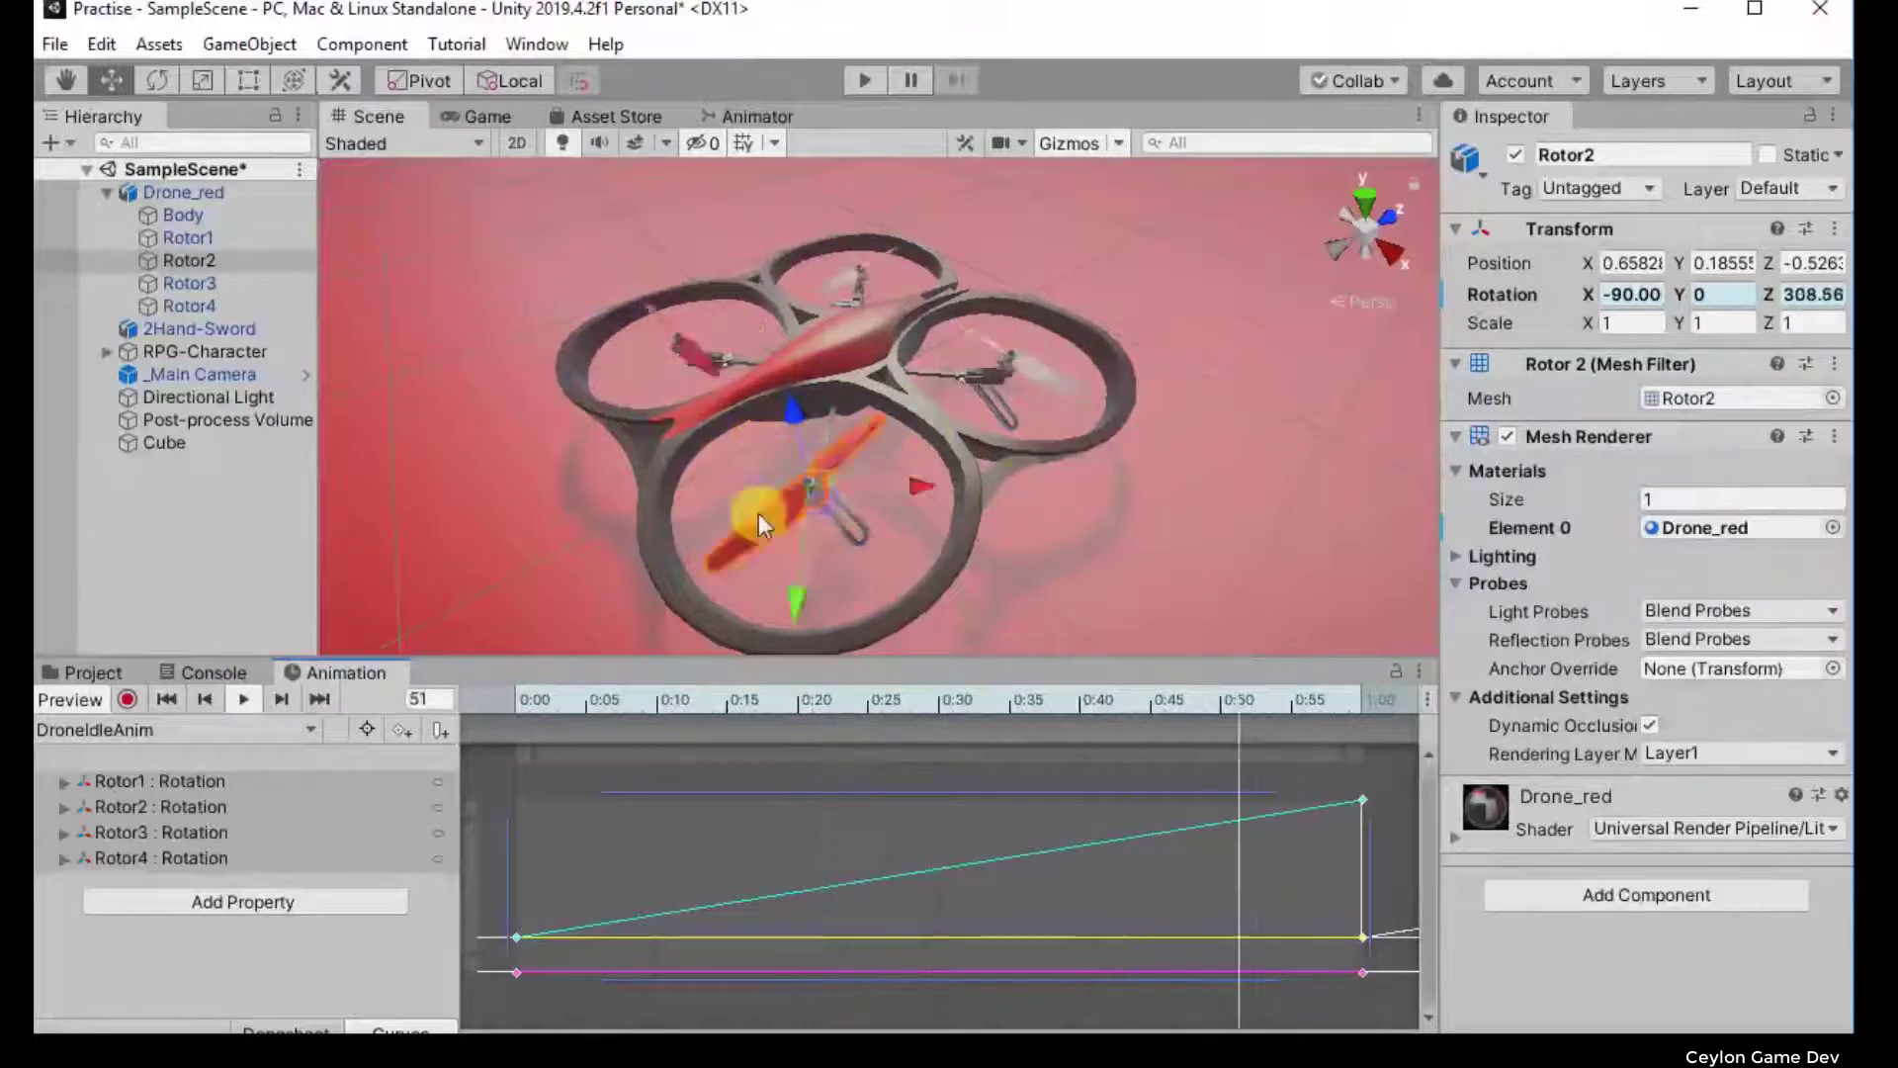
scroll(969, 480, down, 5)
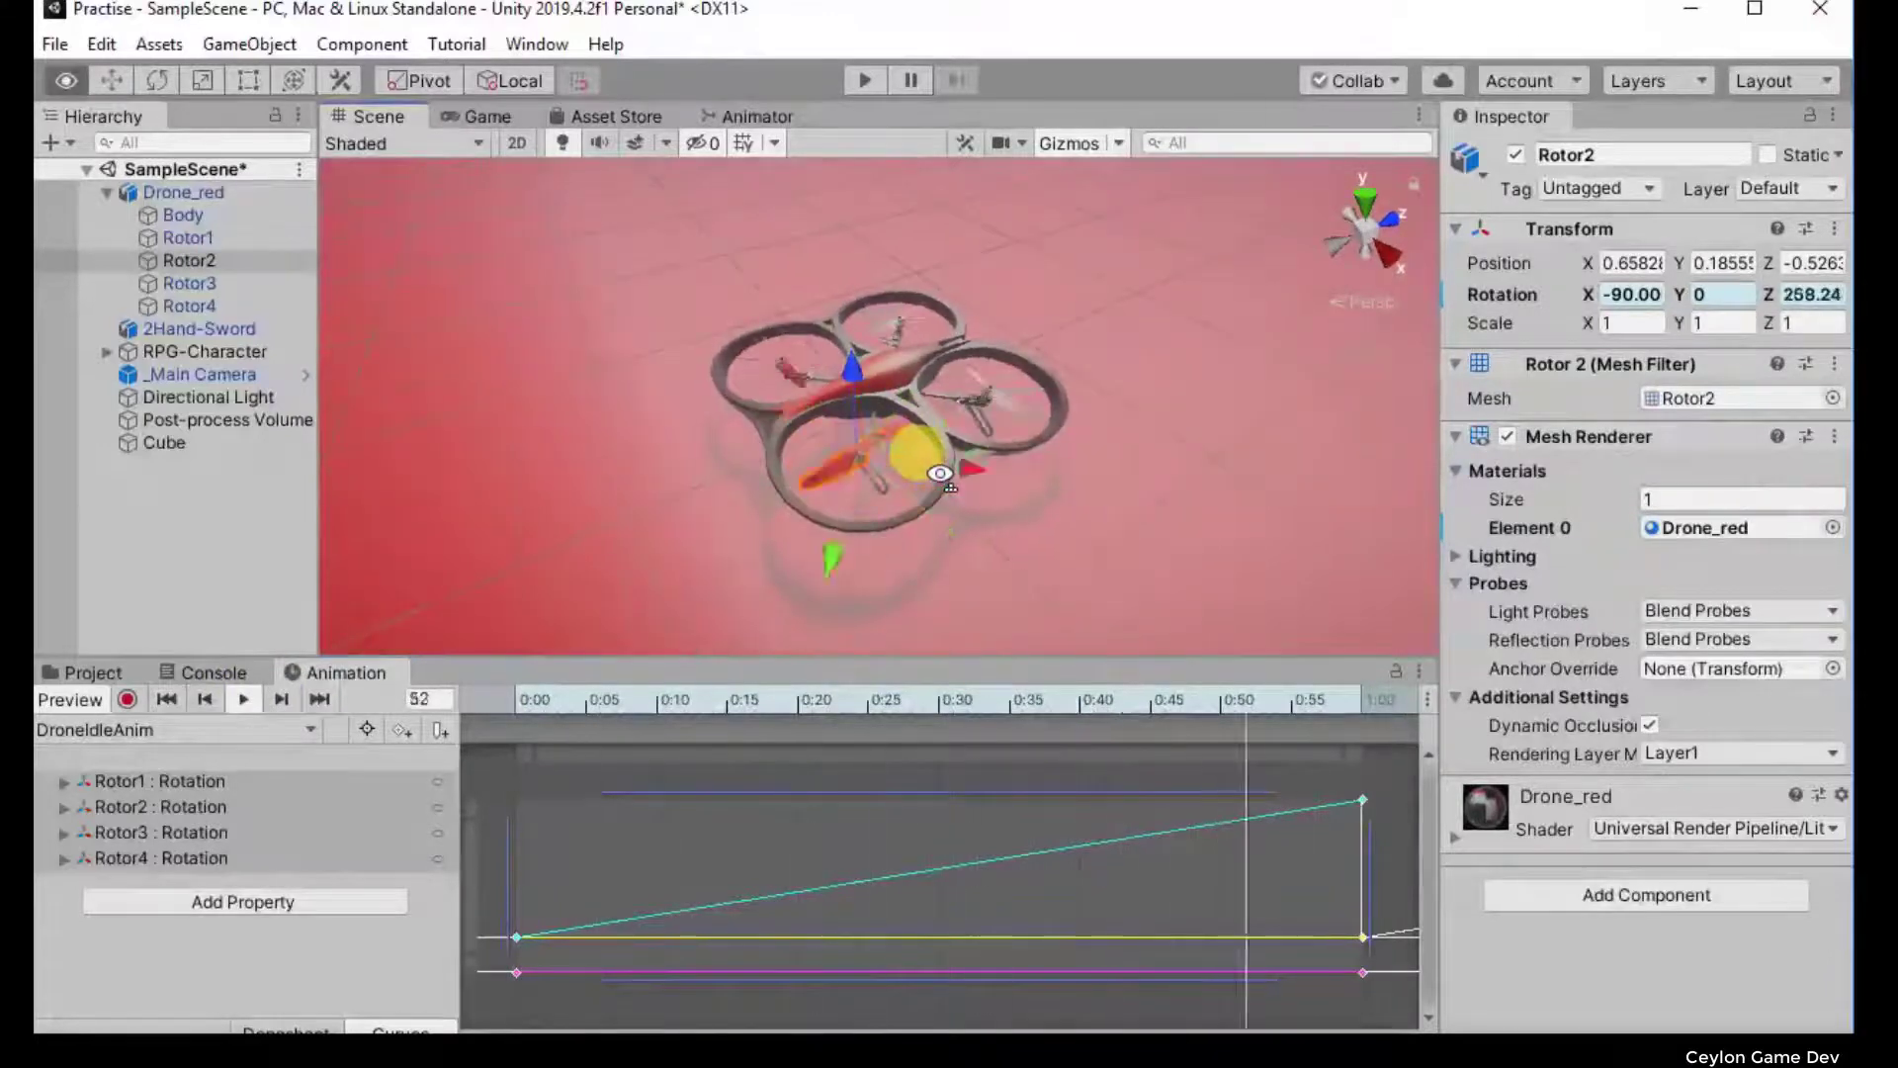
click(971, 223)
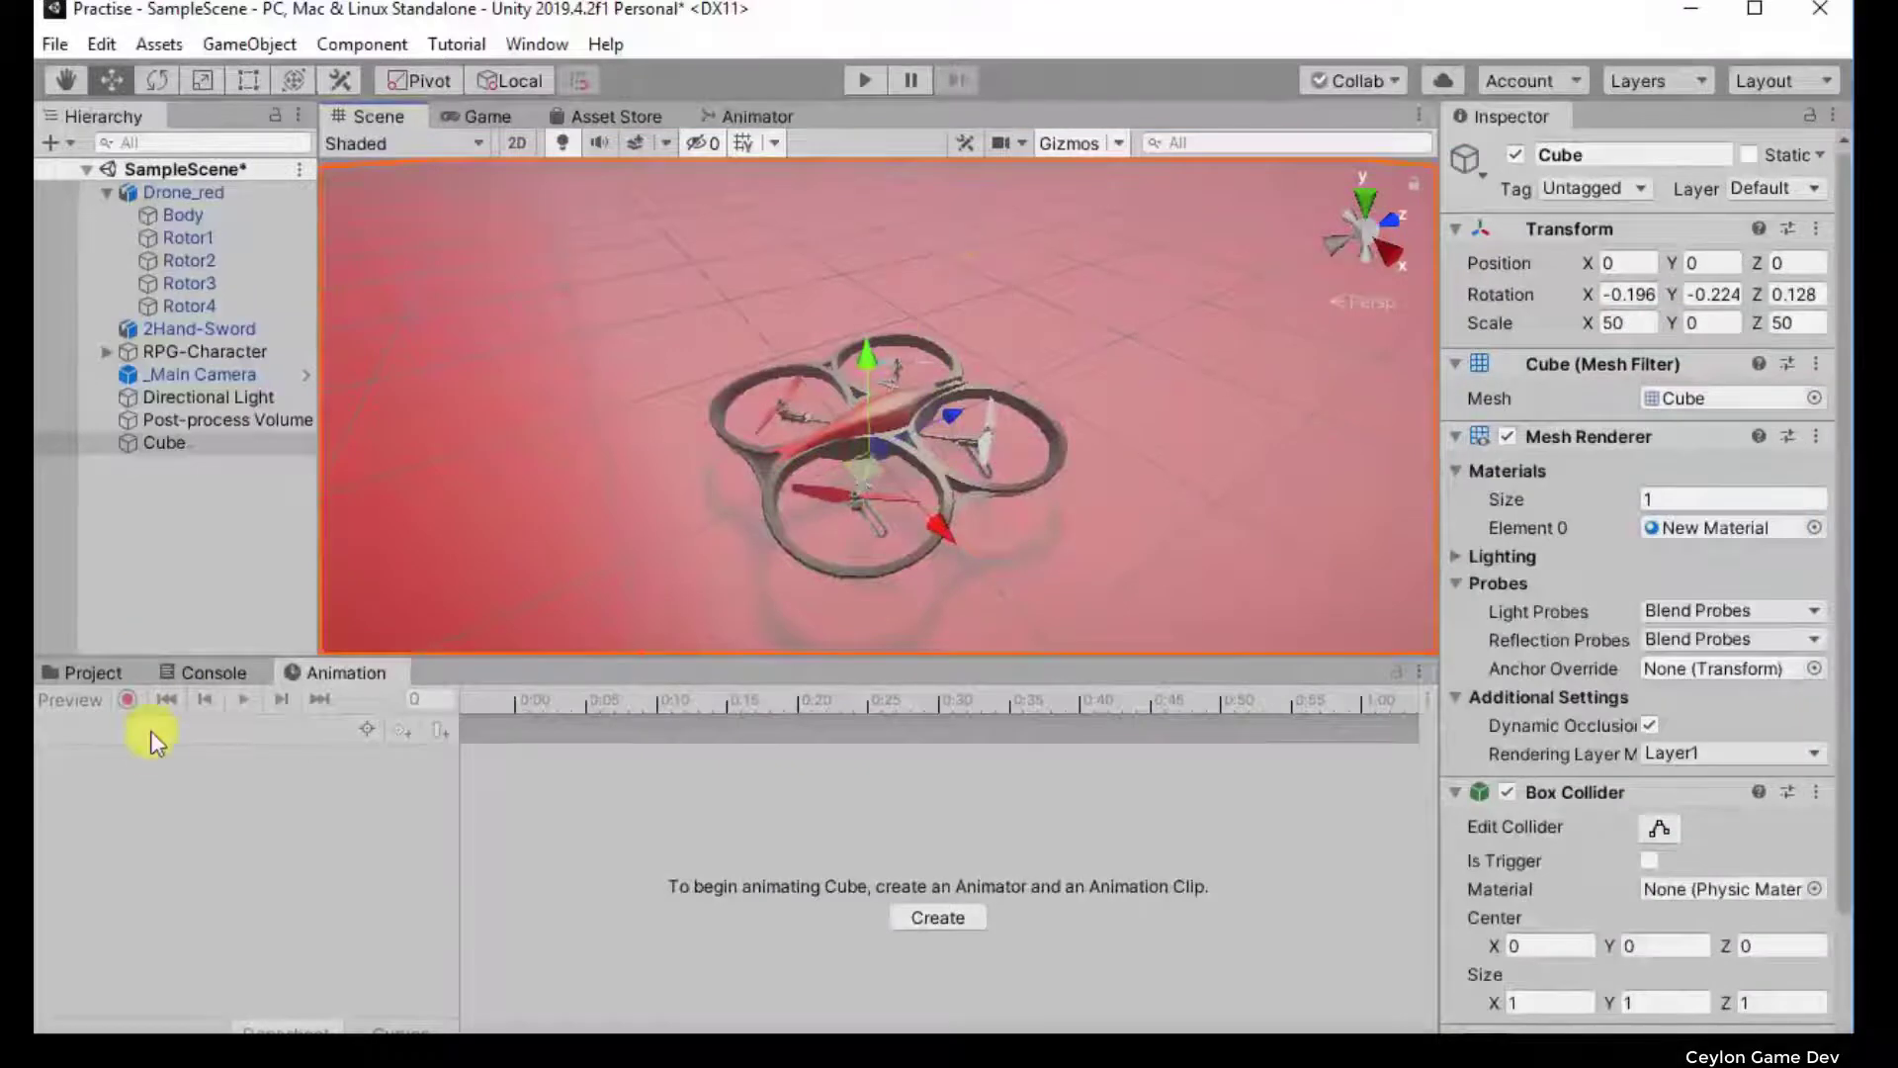
Step: Select Drone_red, play DroneIdleAnim, and toggle between the Curves and Dopesheet views
click(188, 193)
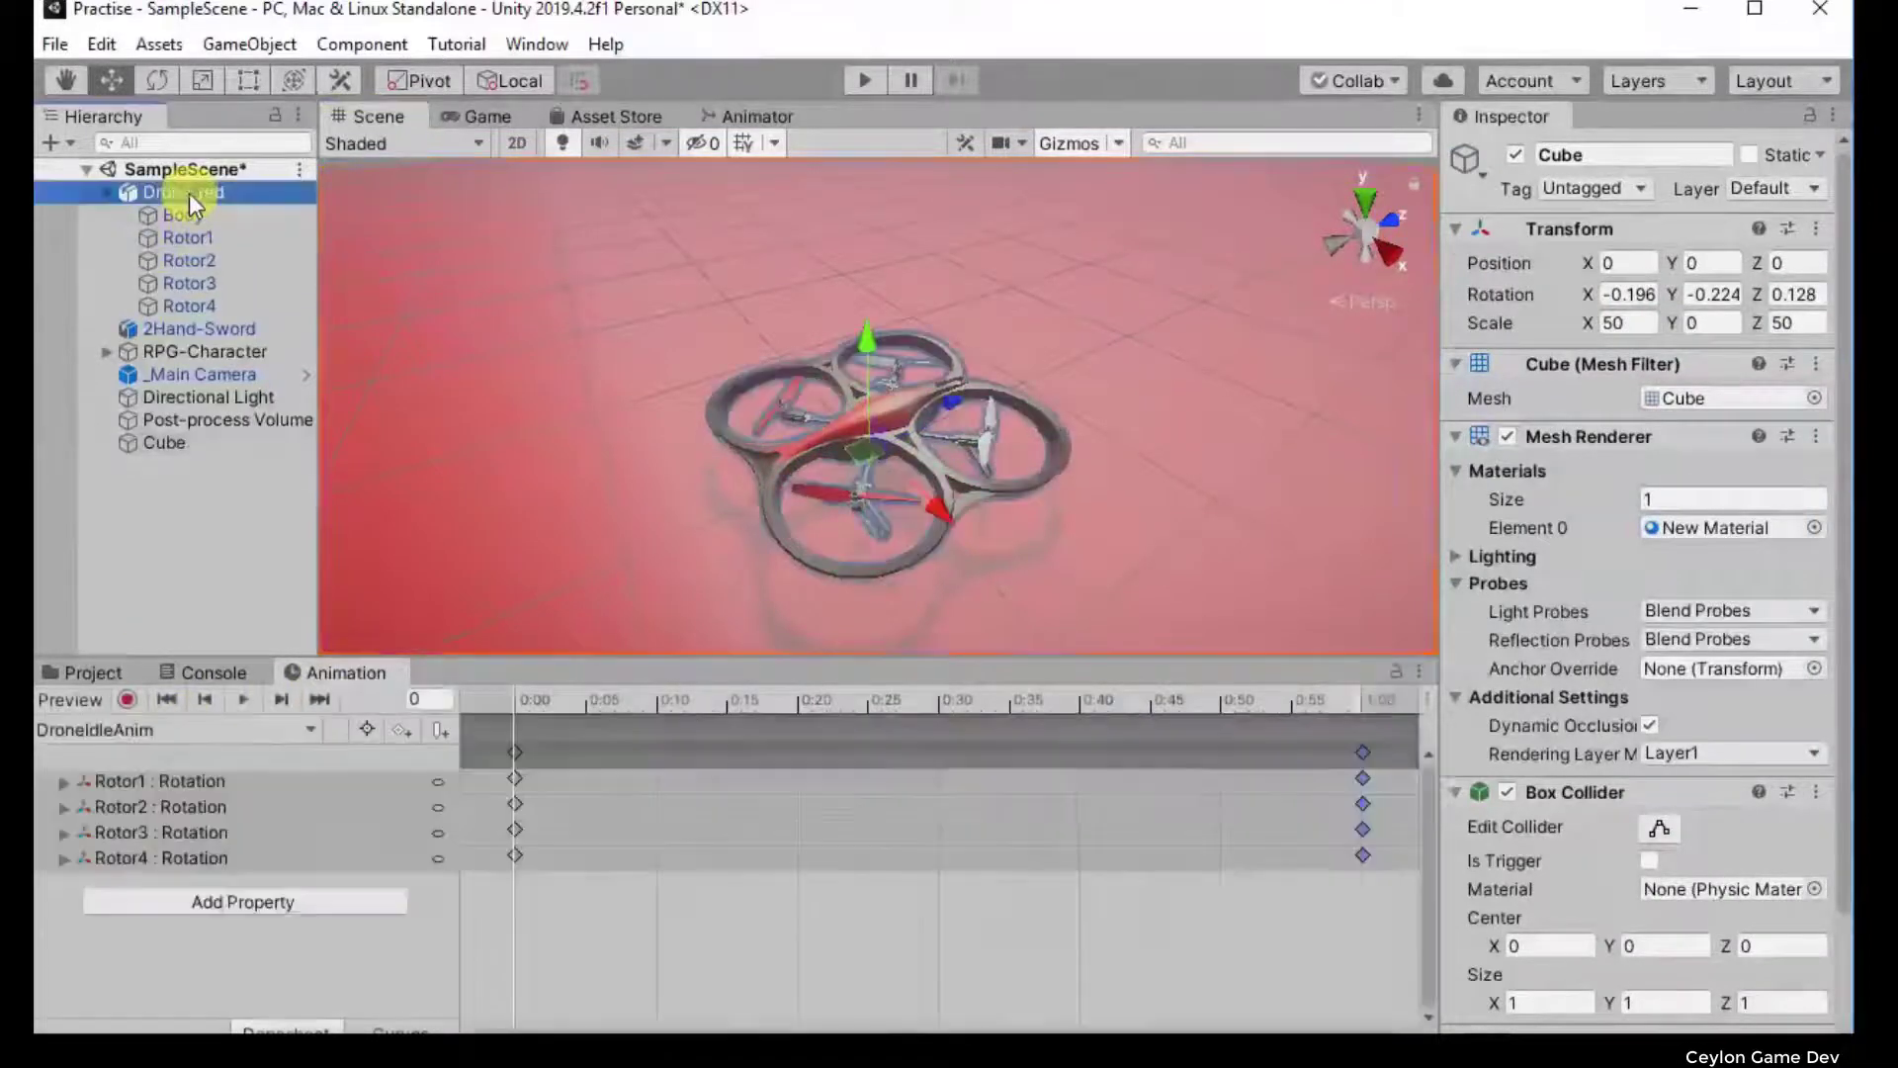
click(251, 700)
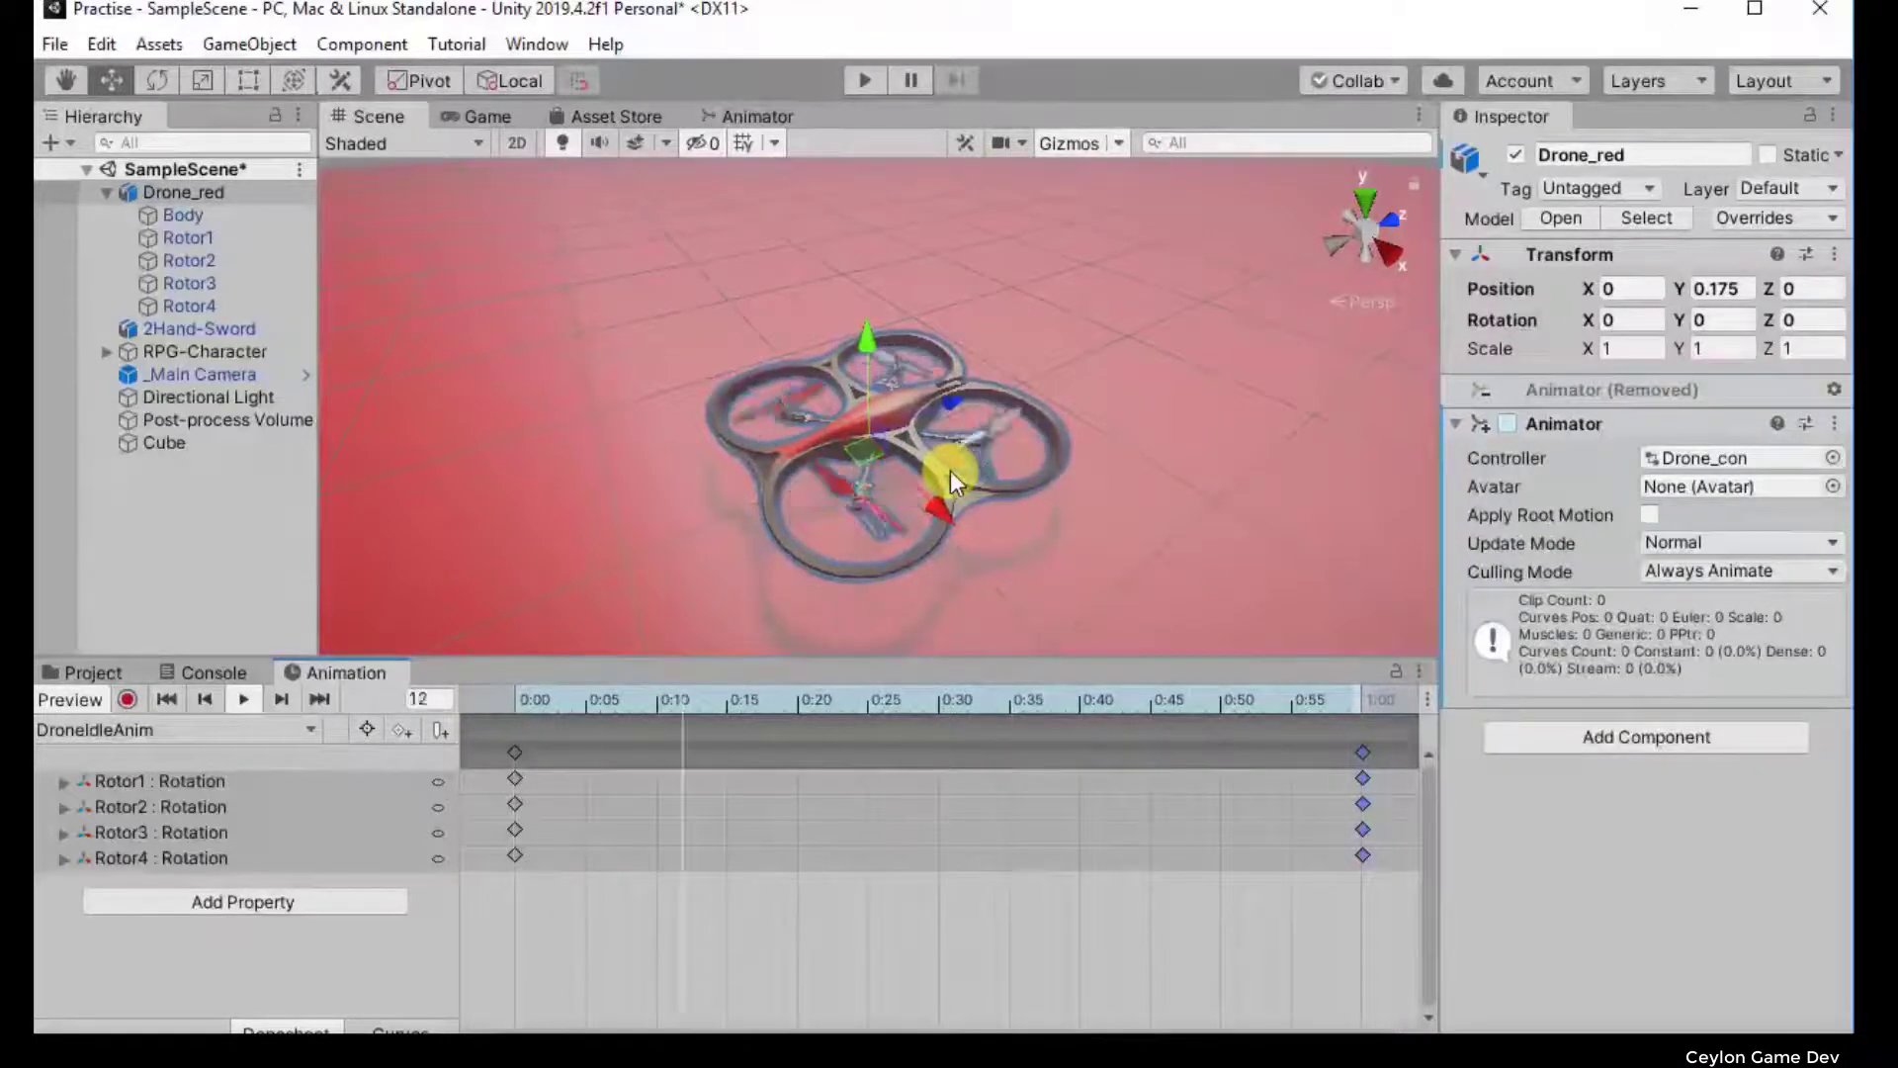
click(400, 1030)
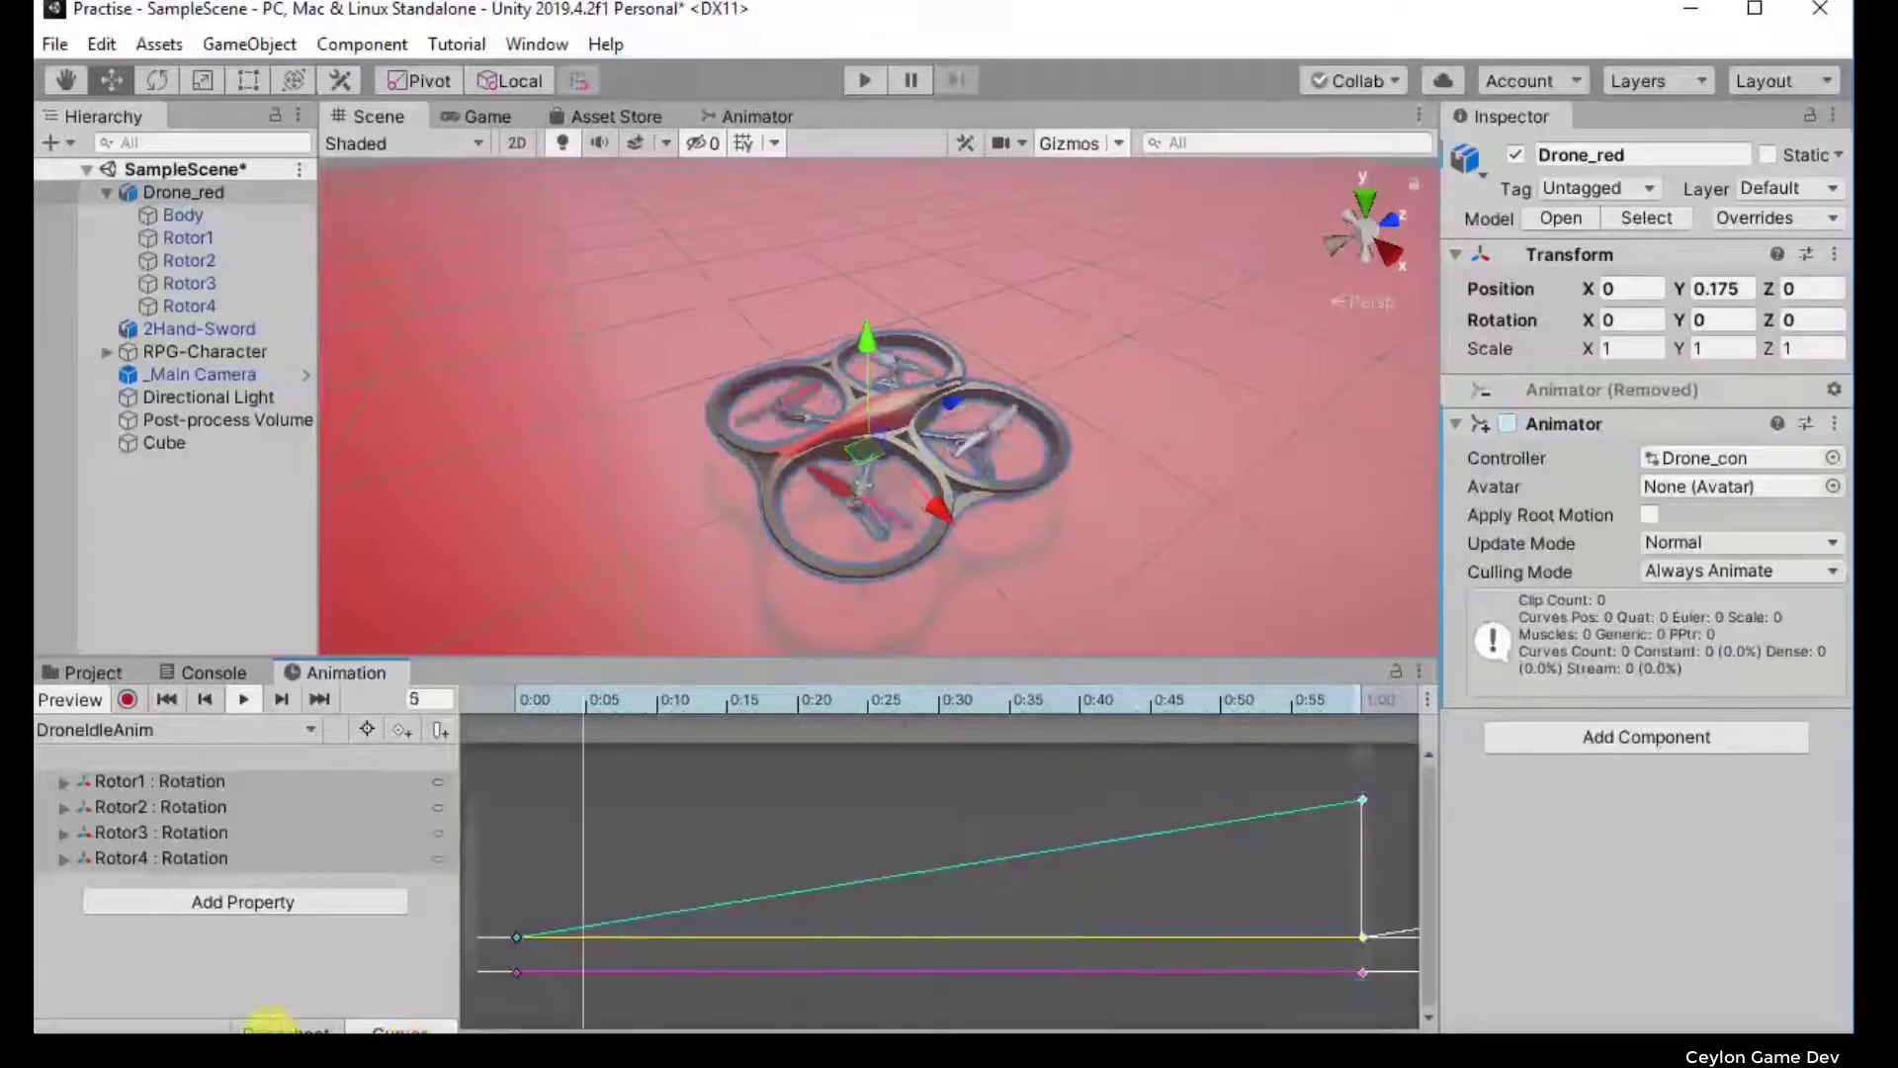
click(277, 1031)
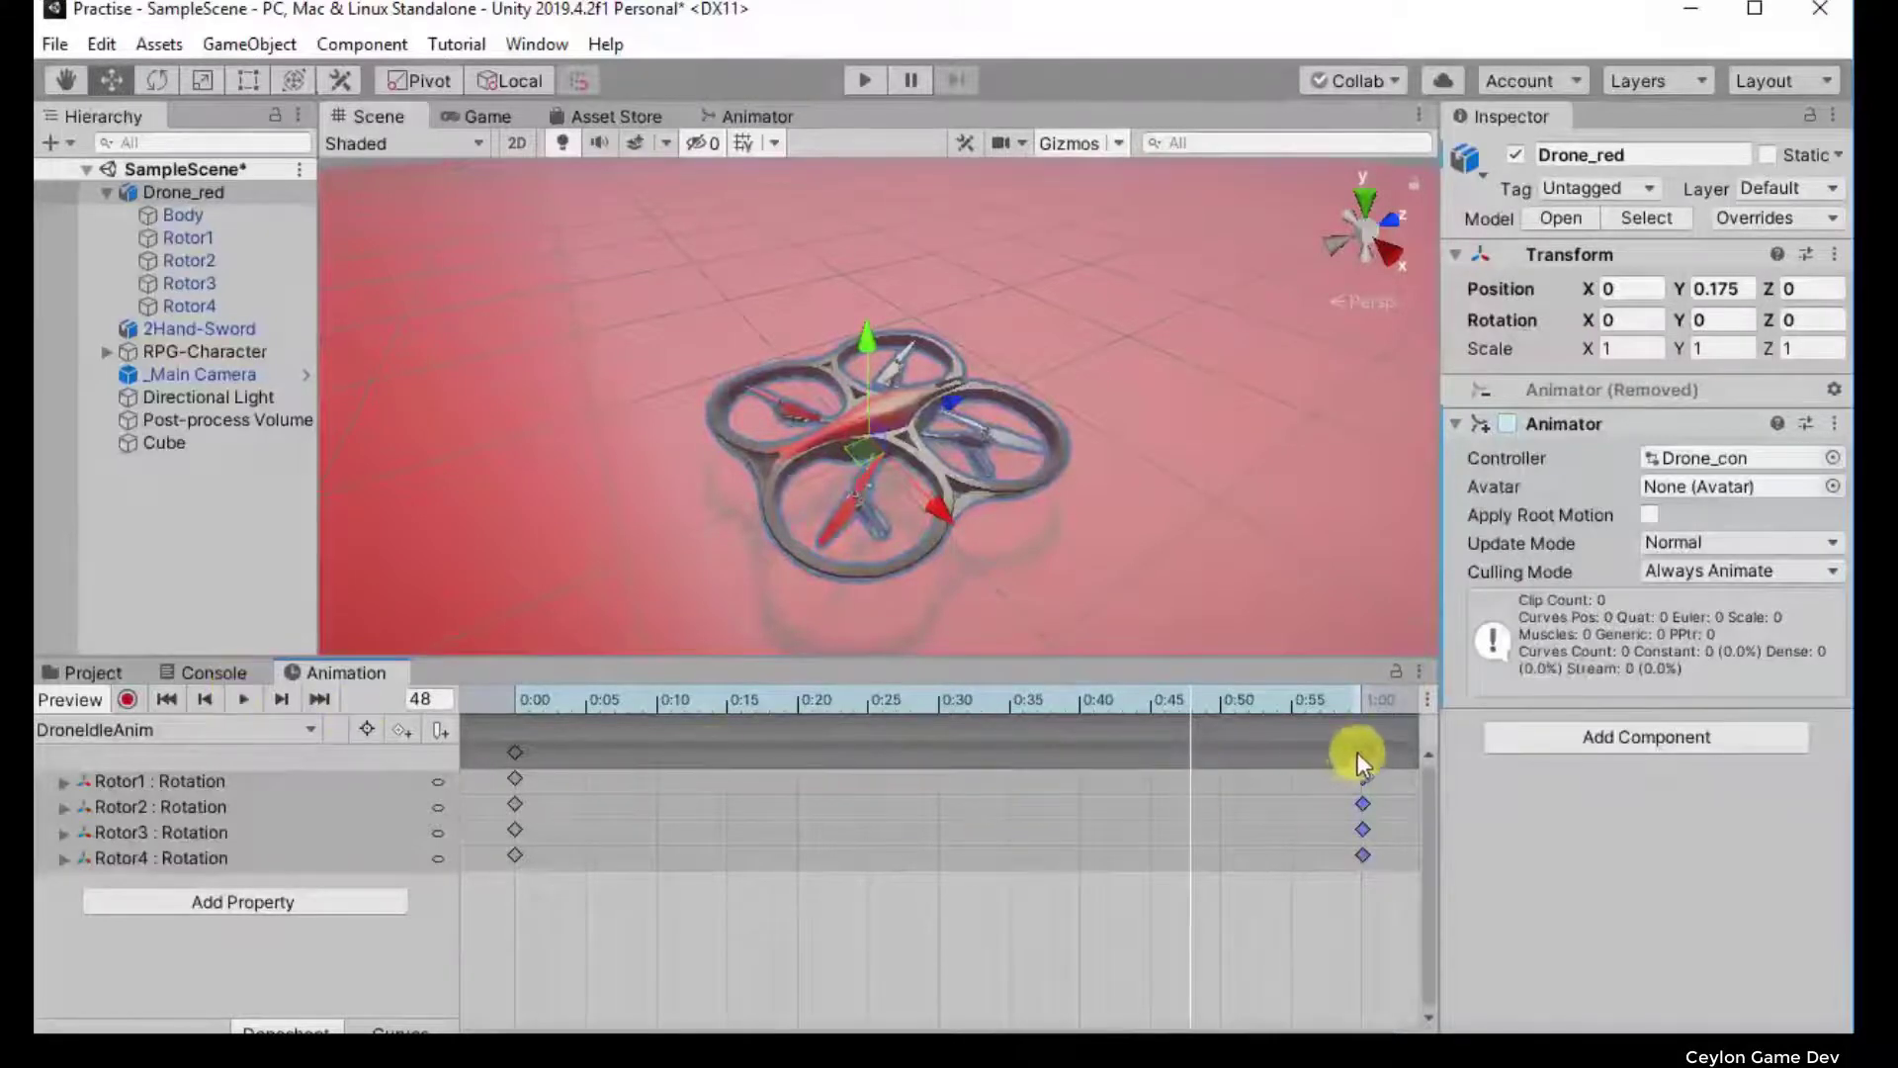
Step: Switch the Animation window to Curves to see the straight rotor rotation line from 0:00 to 1:00
click(401, 1024)
click(287, 1028)
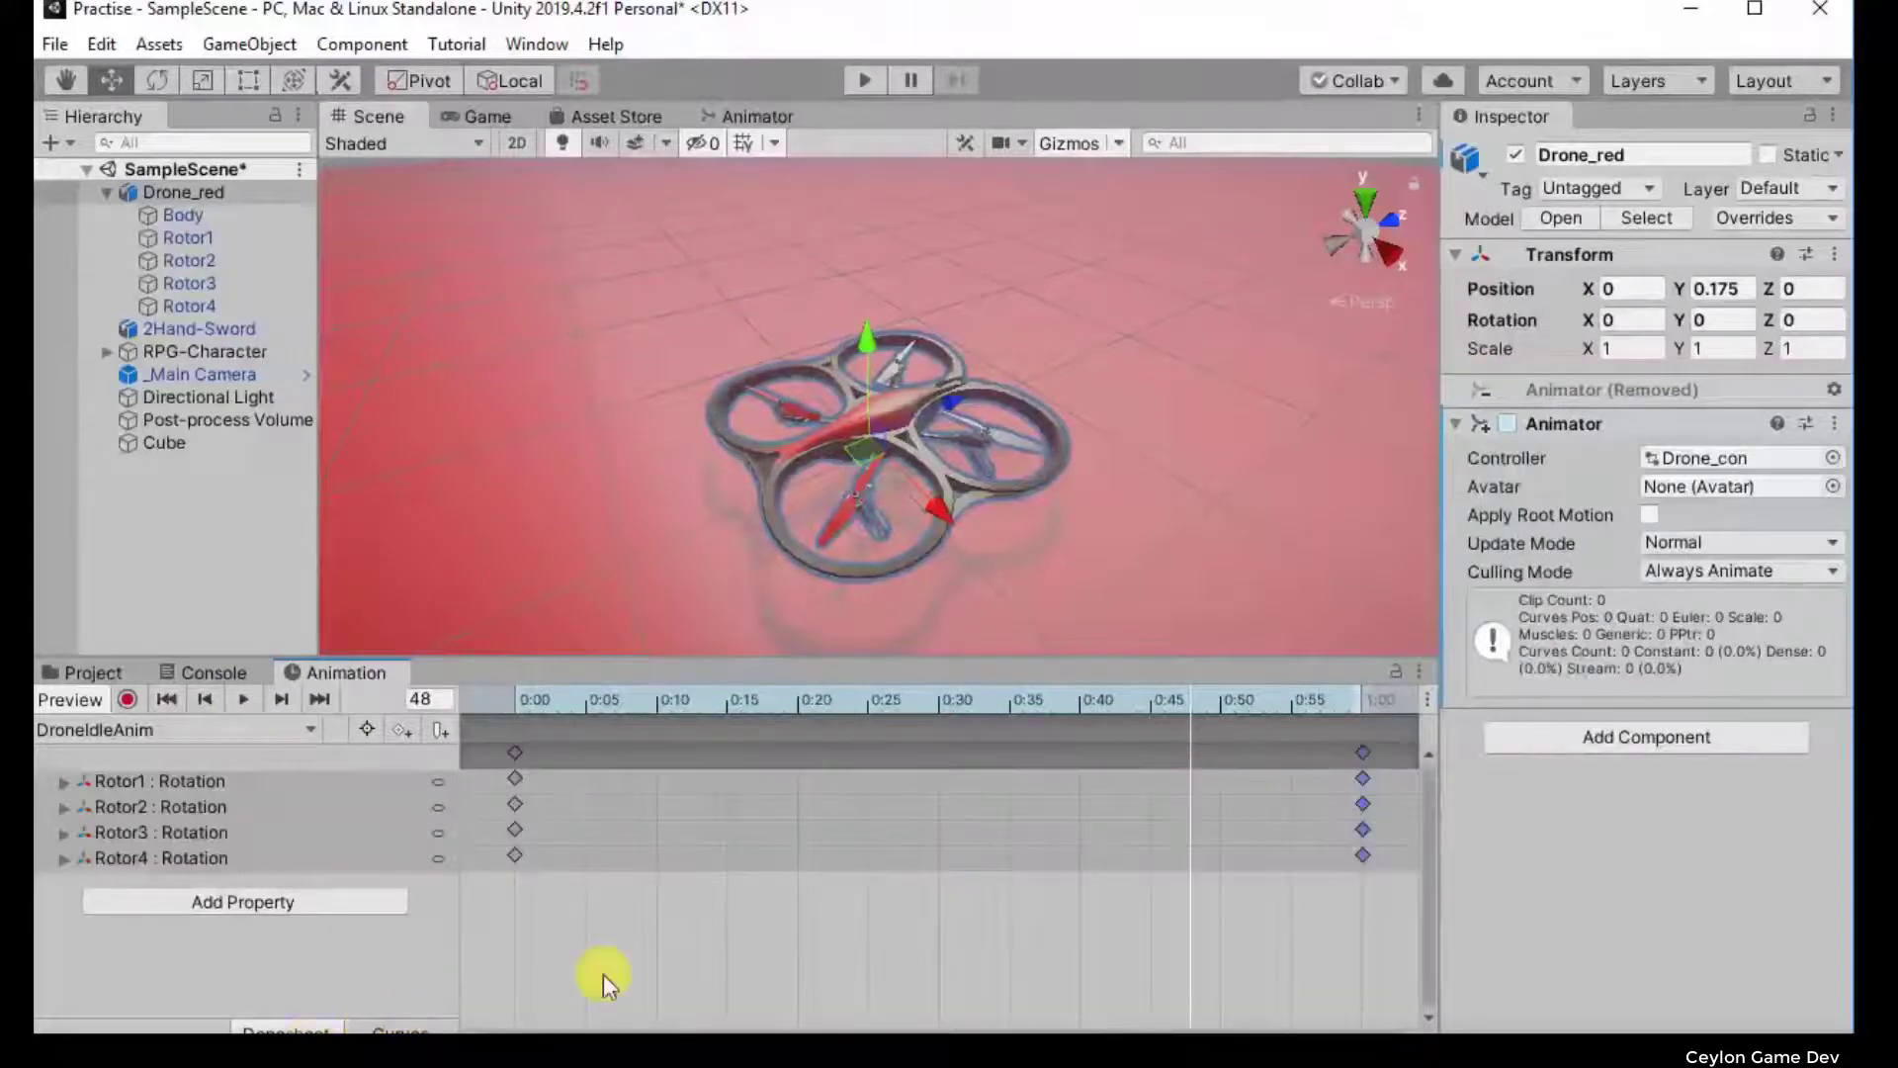
click(434, 1026)
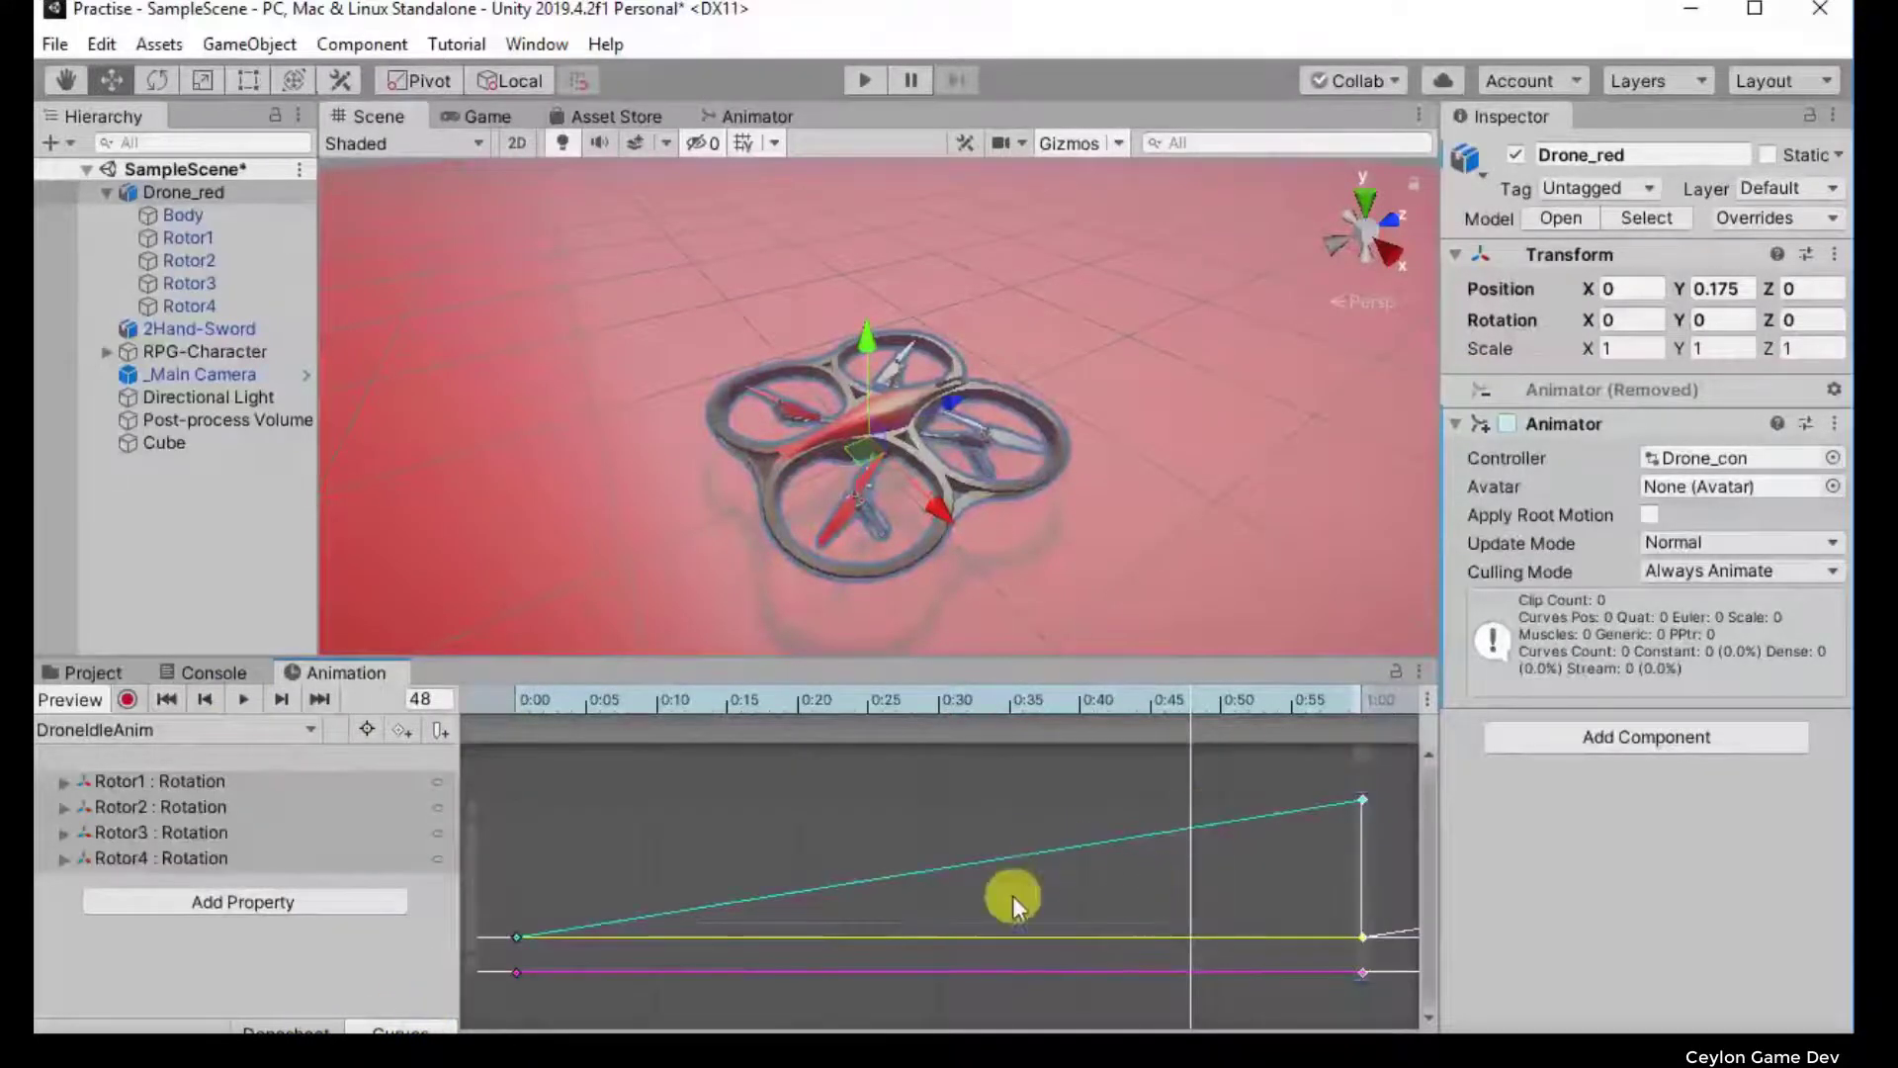
Step: Switch to the Dopesheet showing Rotor1–Rotor4 Rotation keys at 0:00 and 1:00
click(290, 1028)
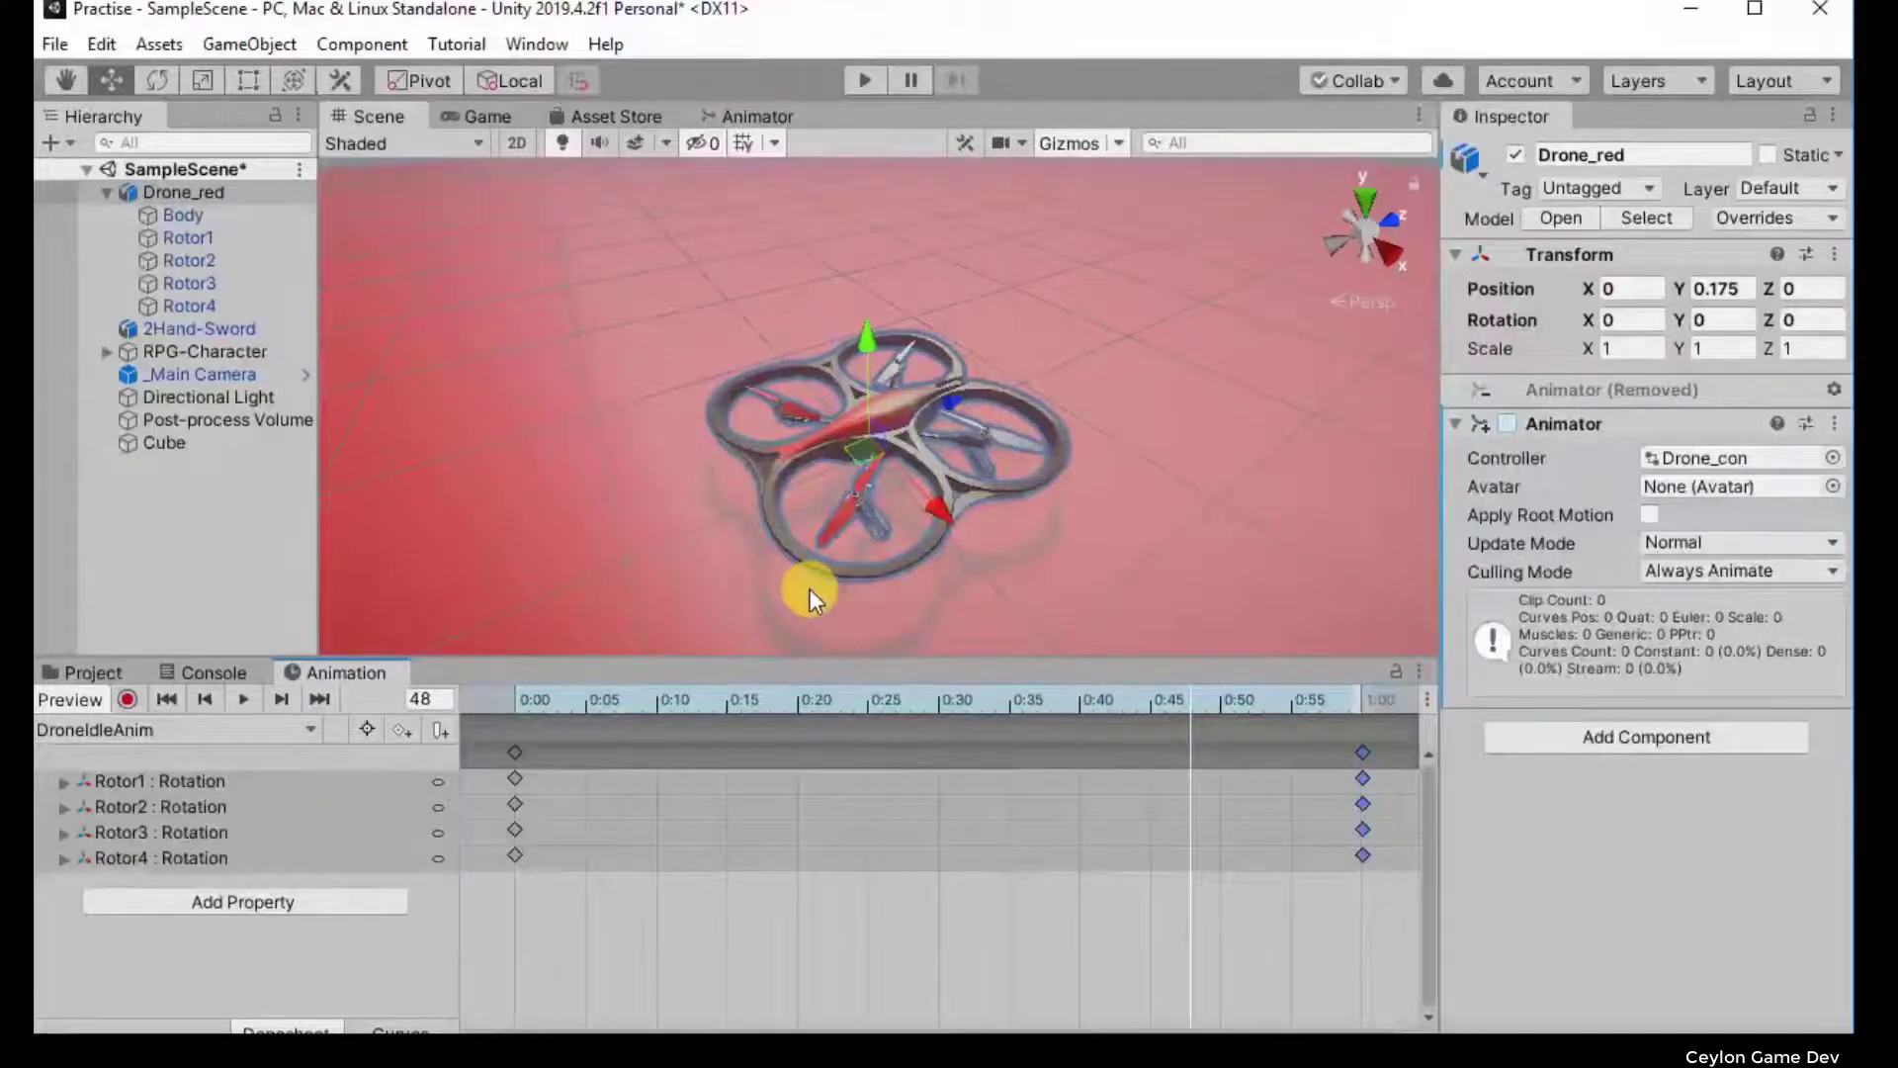
Step: Show the rotor curves, tilt the Scene camera up, and deselect the drone
click(416, 1028)
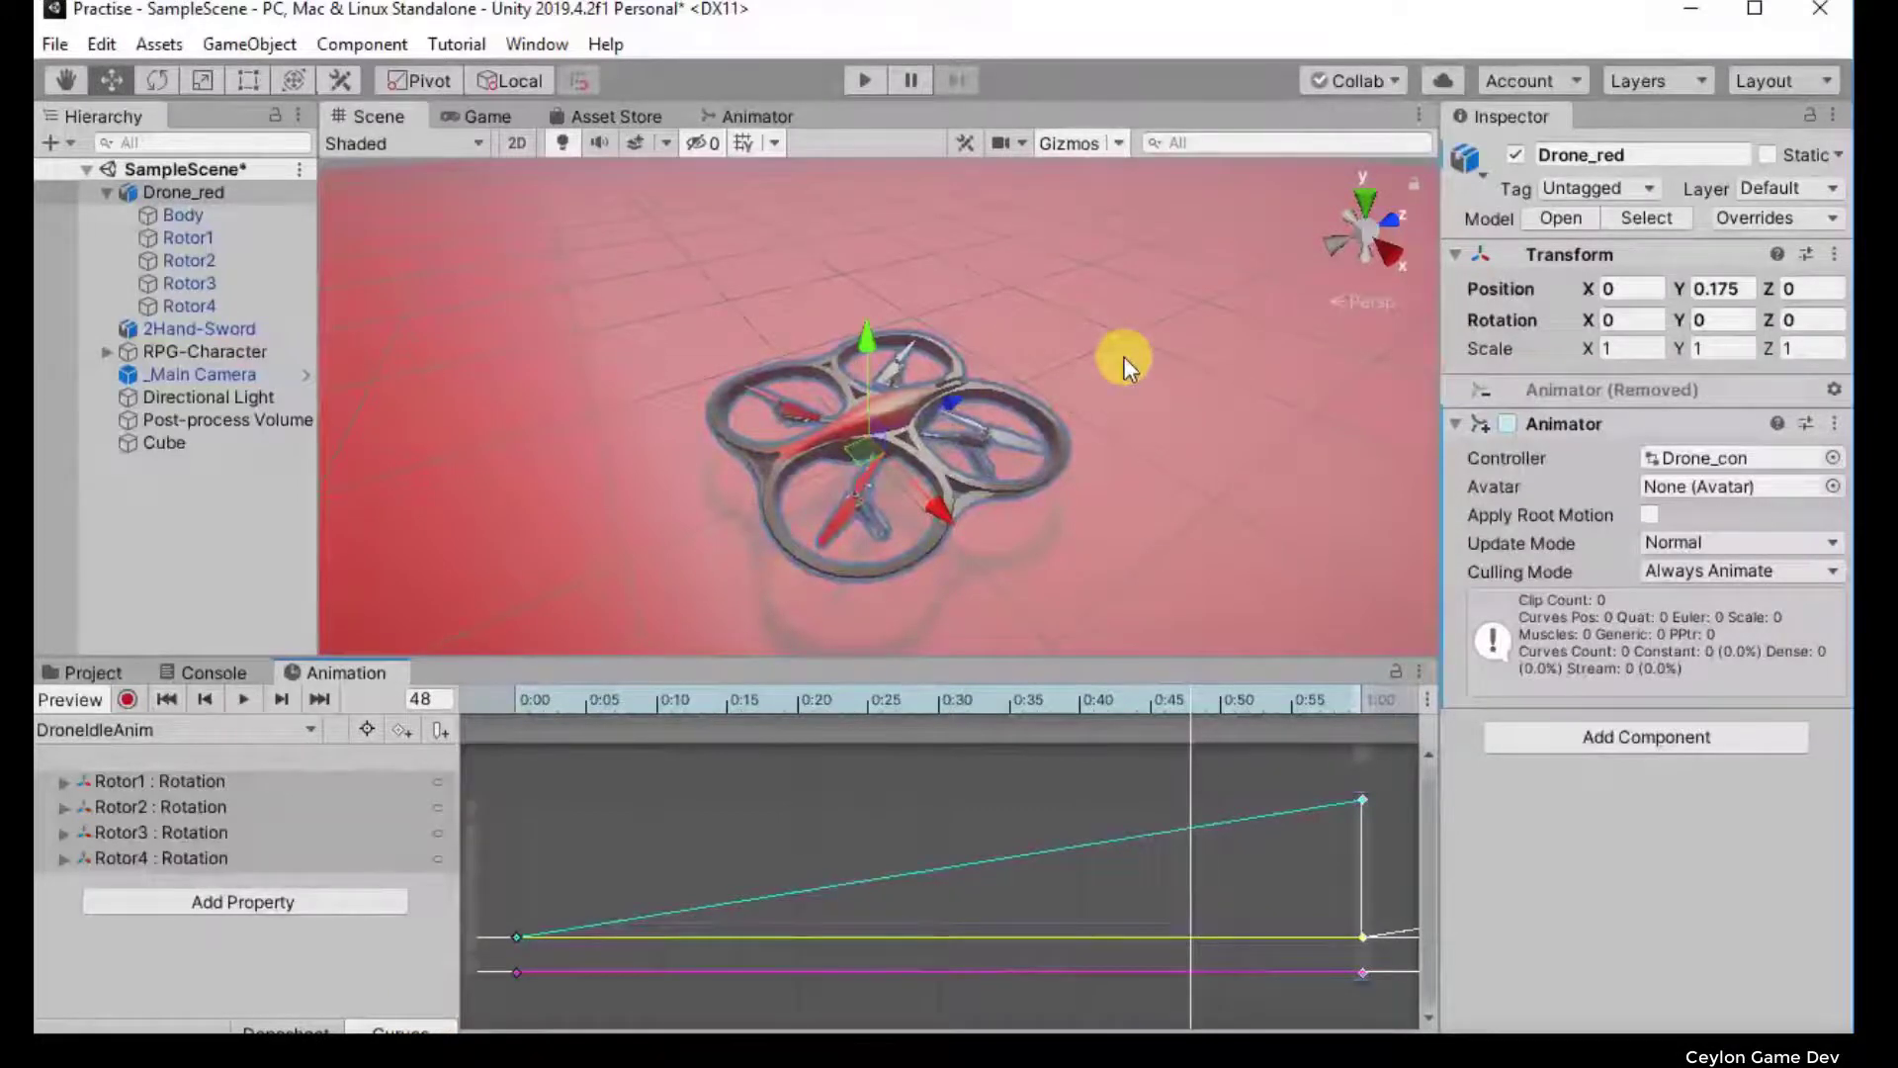
mouse_move(1124, 356)
right_down()
mouse_move(1138, 261)
mouse_move(1152, 291)
right_up()
click(1178, 209)
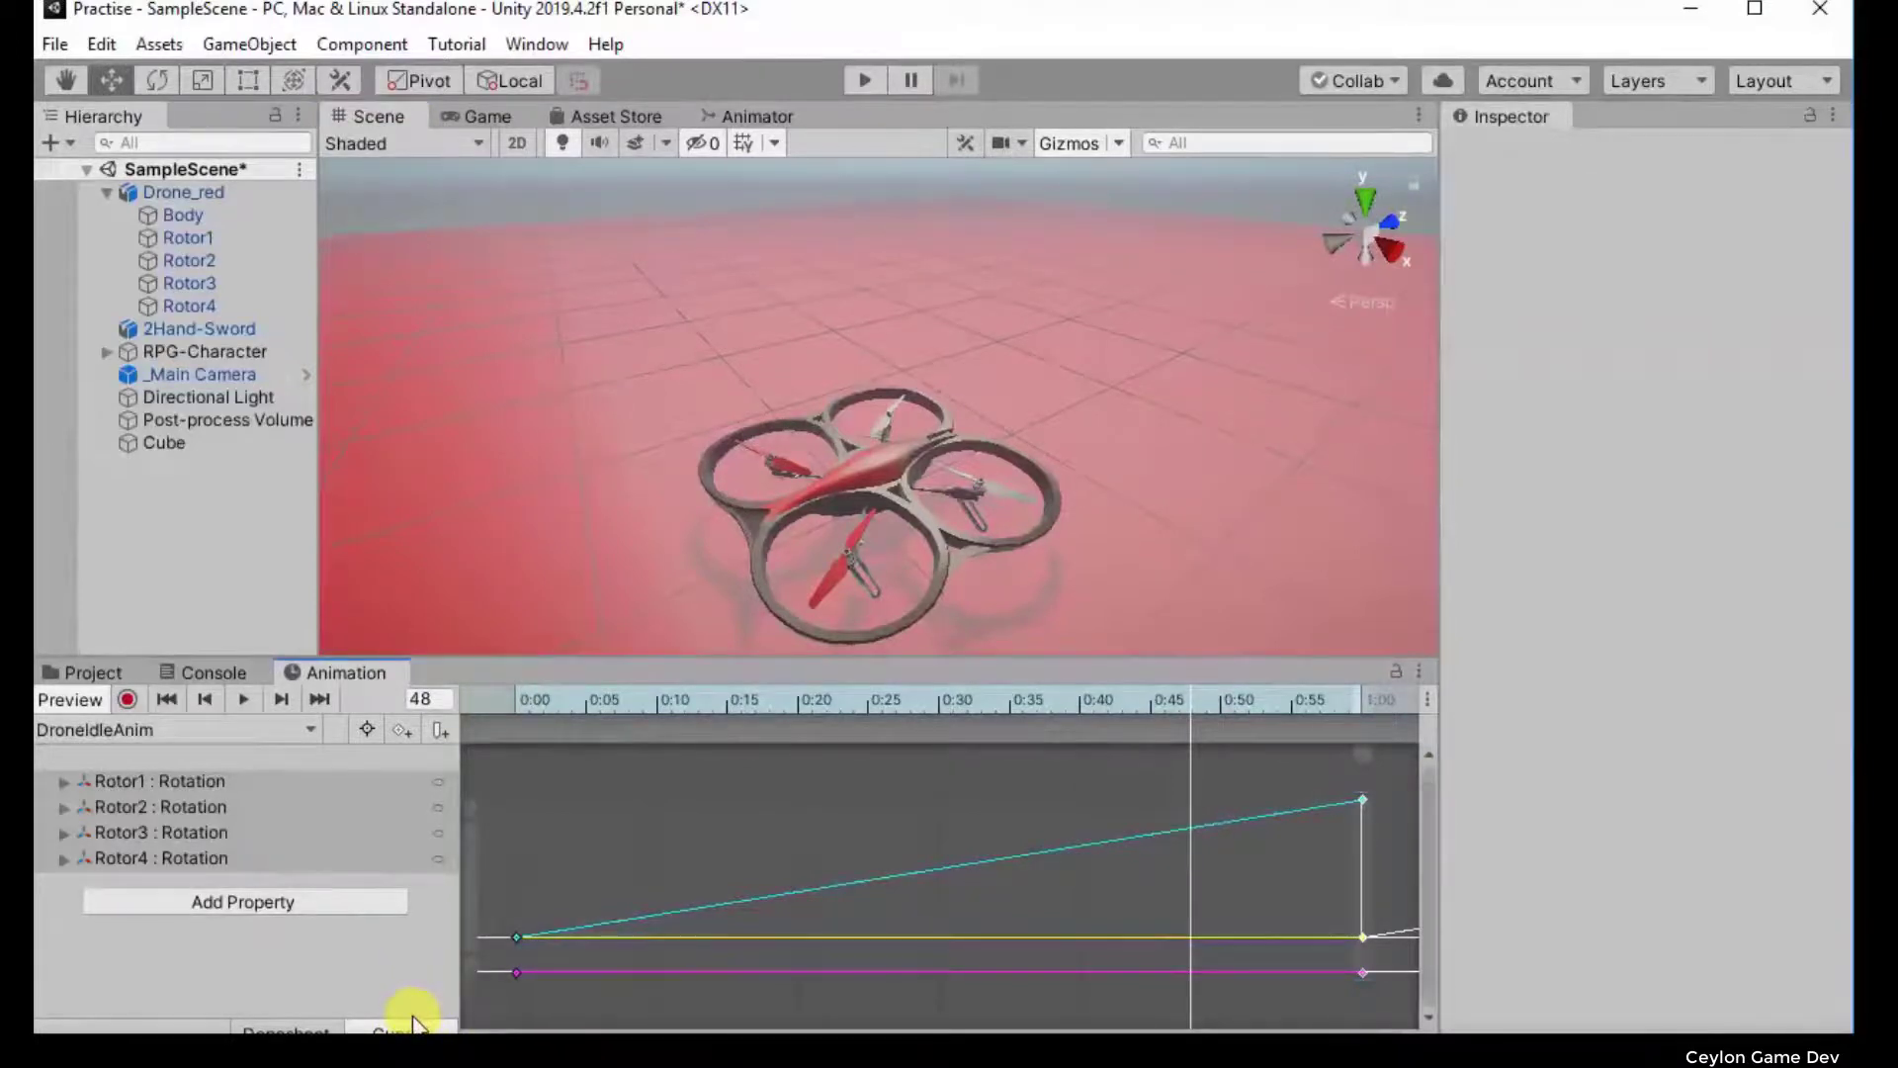
scroll(1096, 913, down, 1)
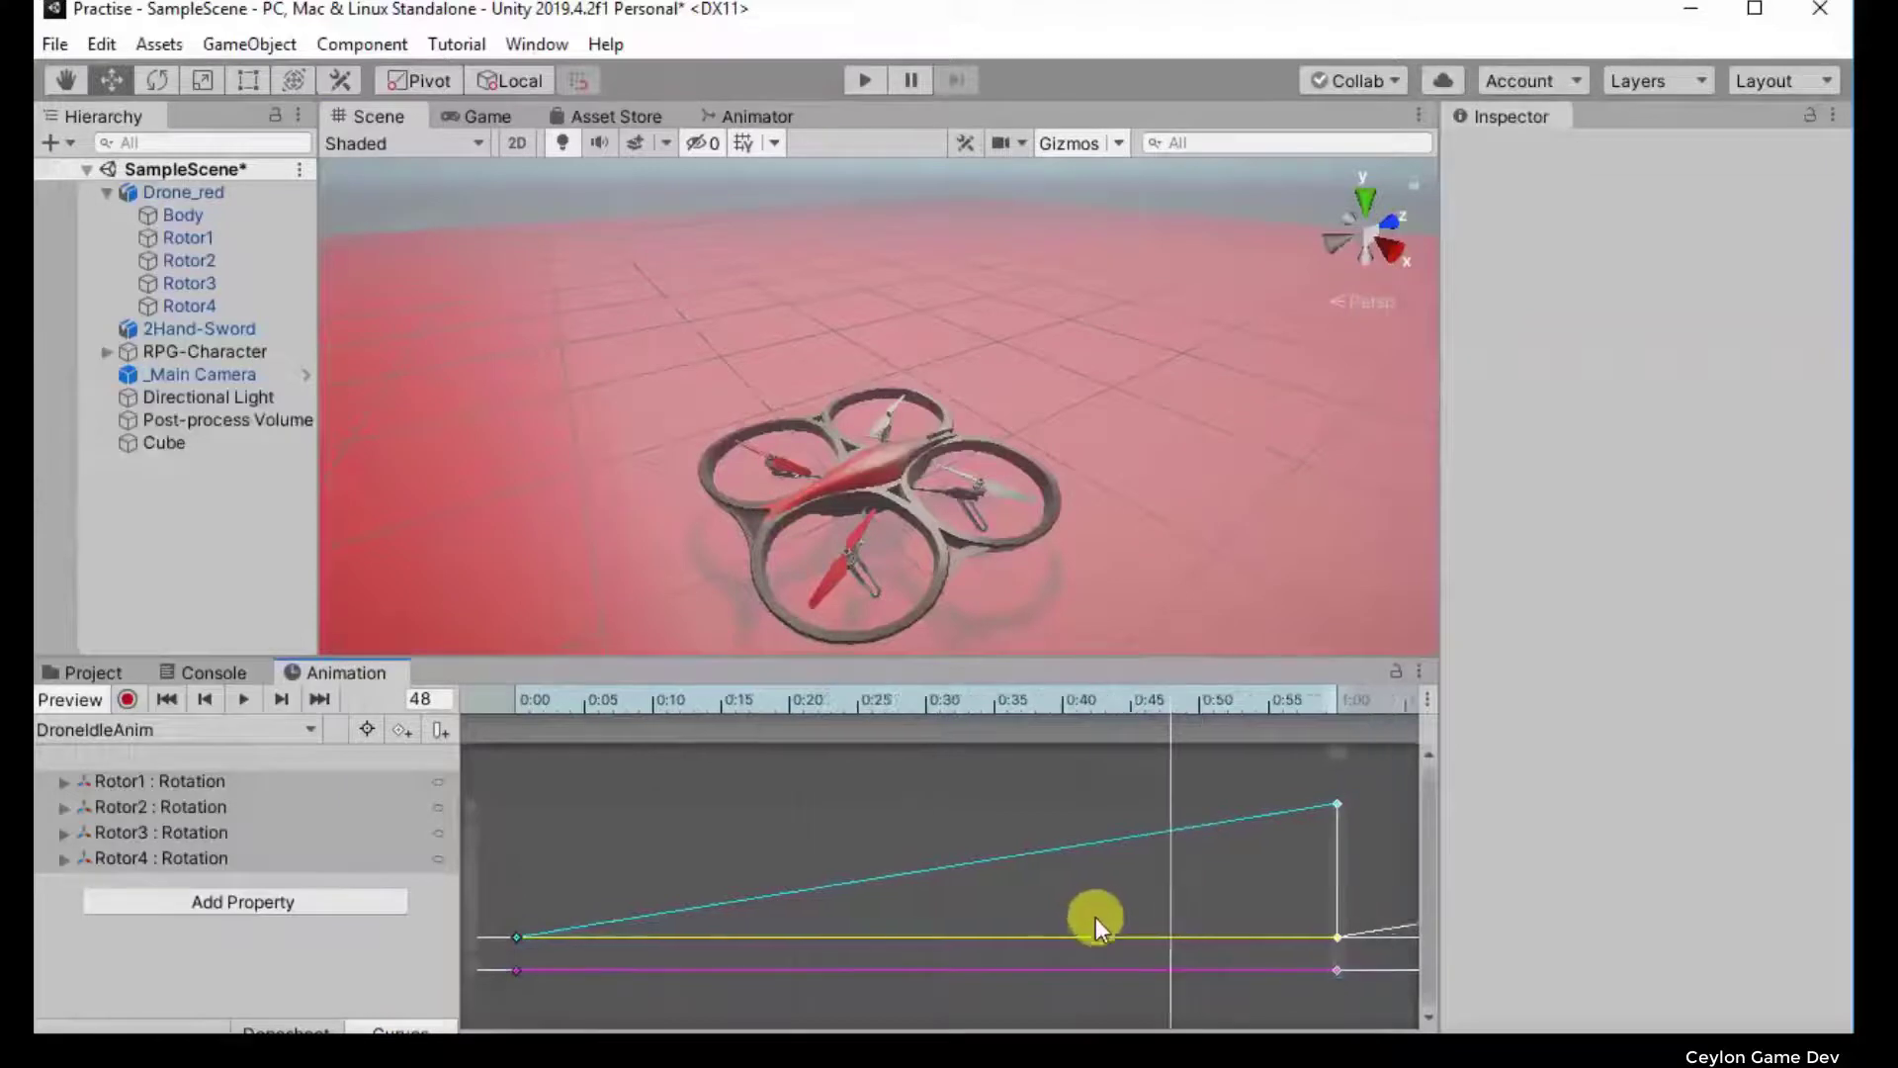
scroll(1095, 918, down, 1)
scroll(1097, 917, down, 1)
scroll(1097, 919, down, 1)
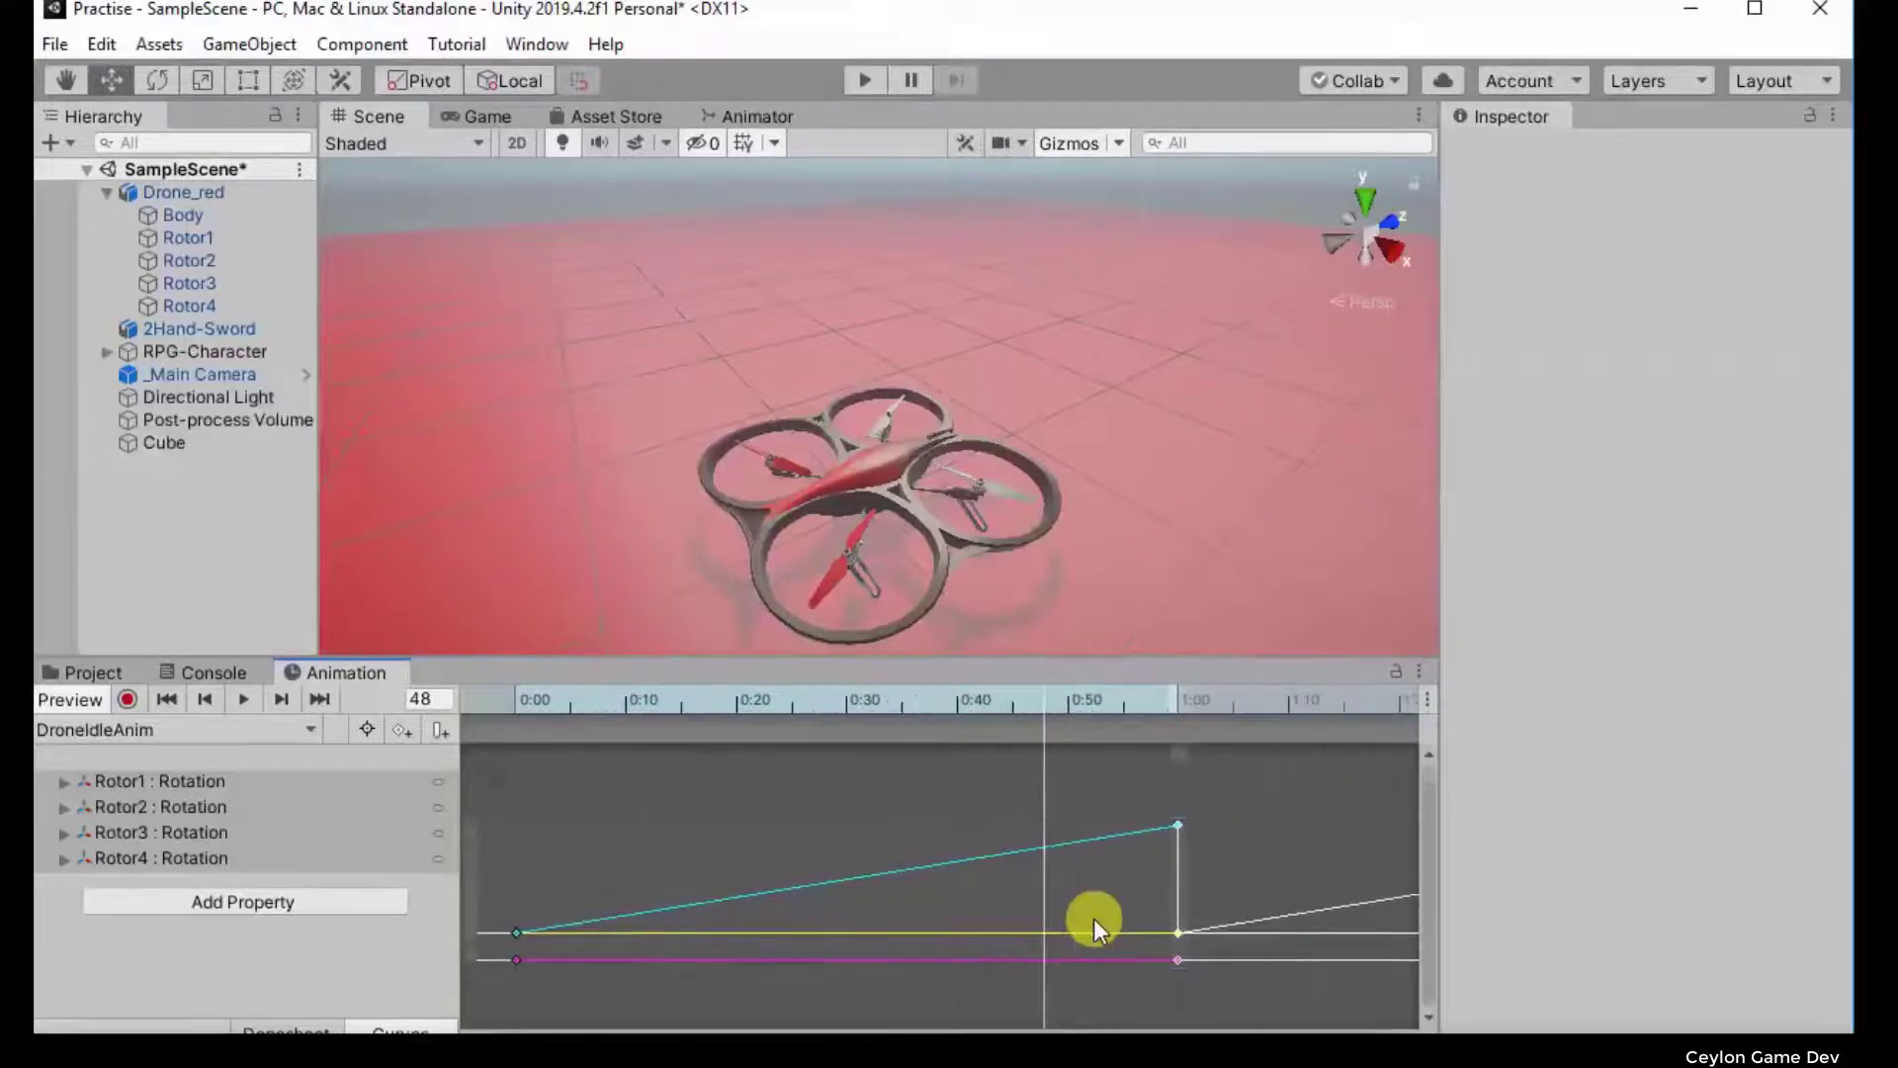
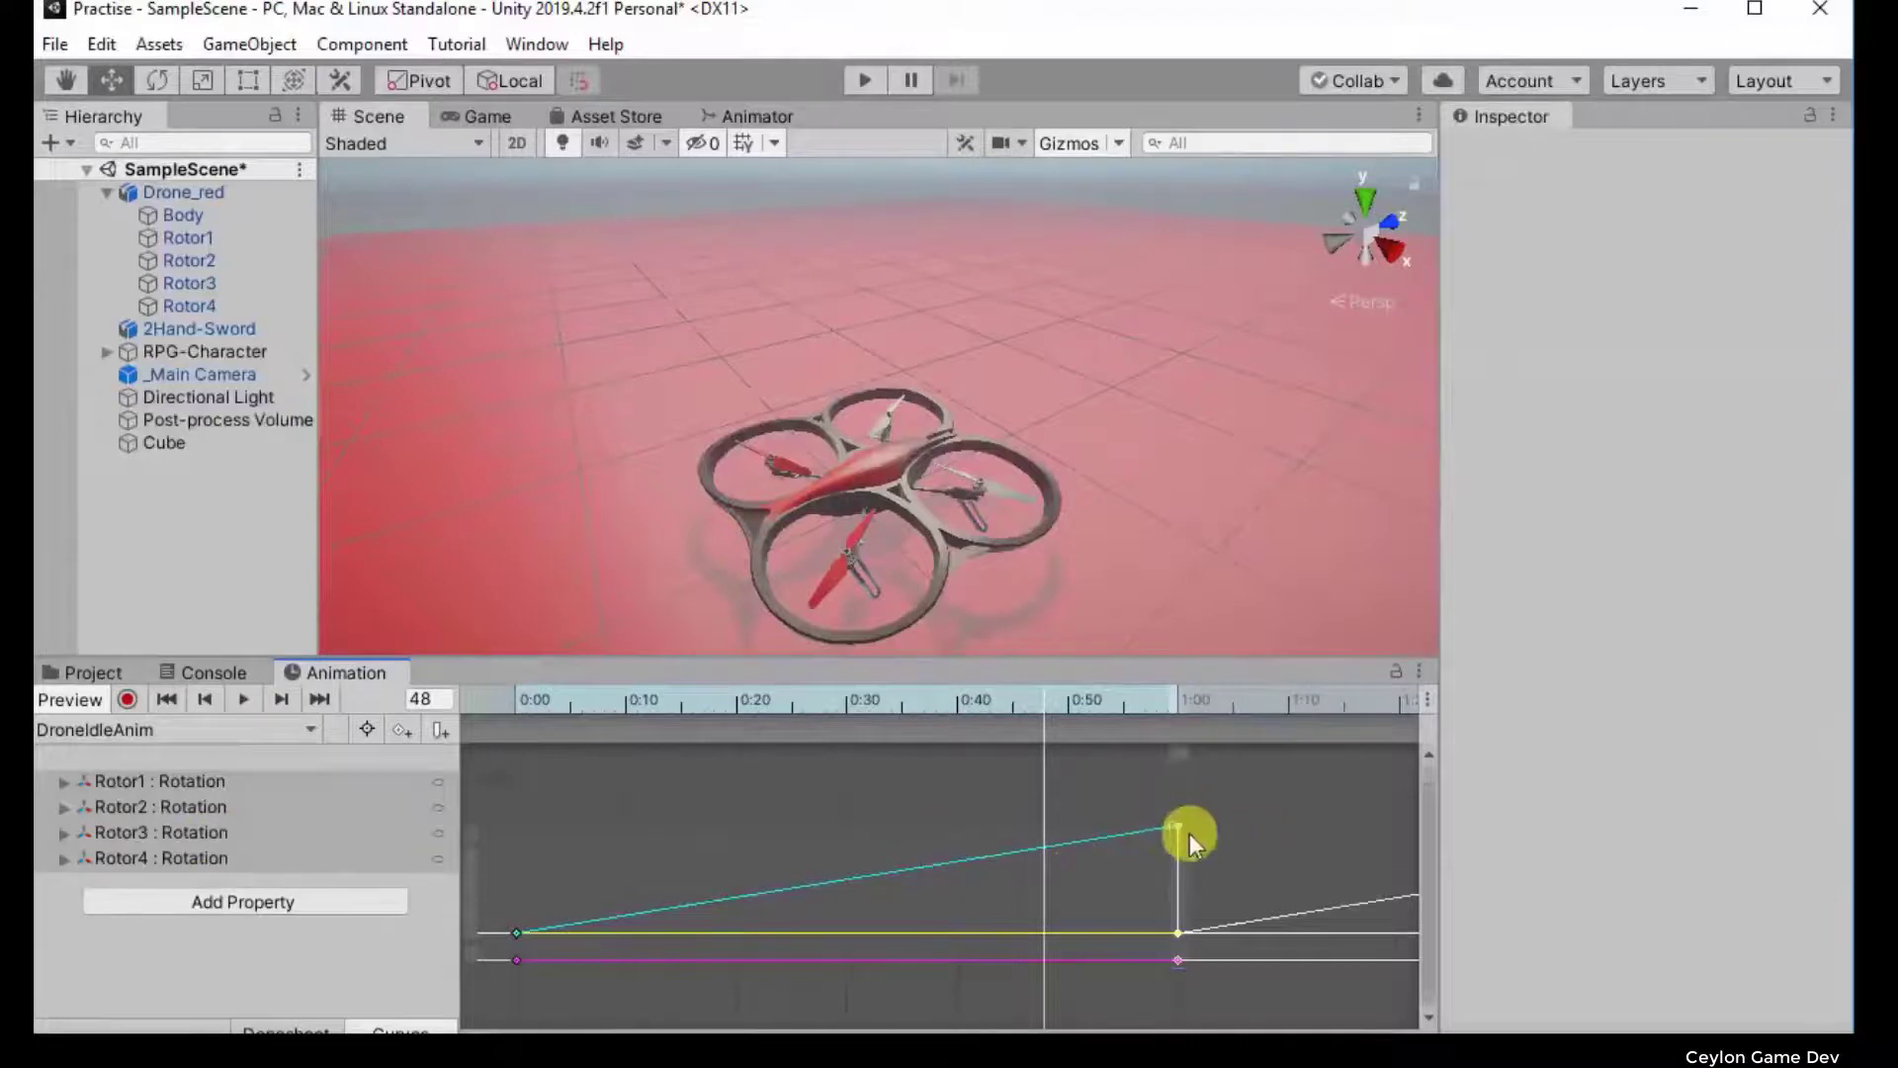
Step: Lower the cyan curve's end key and add a new peak key near 0:30 at about 479
drag(1178, 827, 1179, 929)
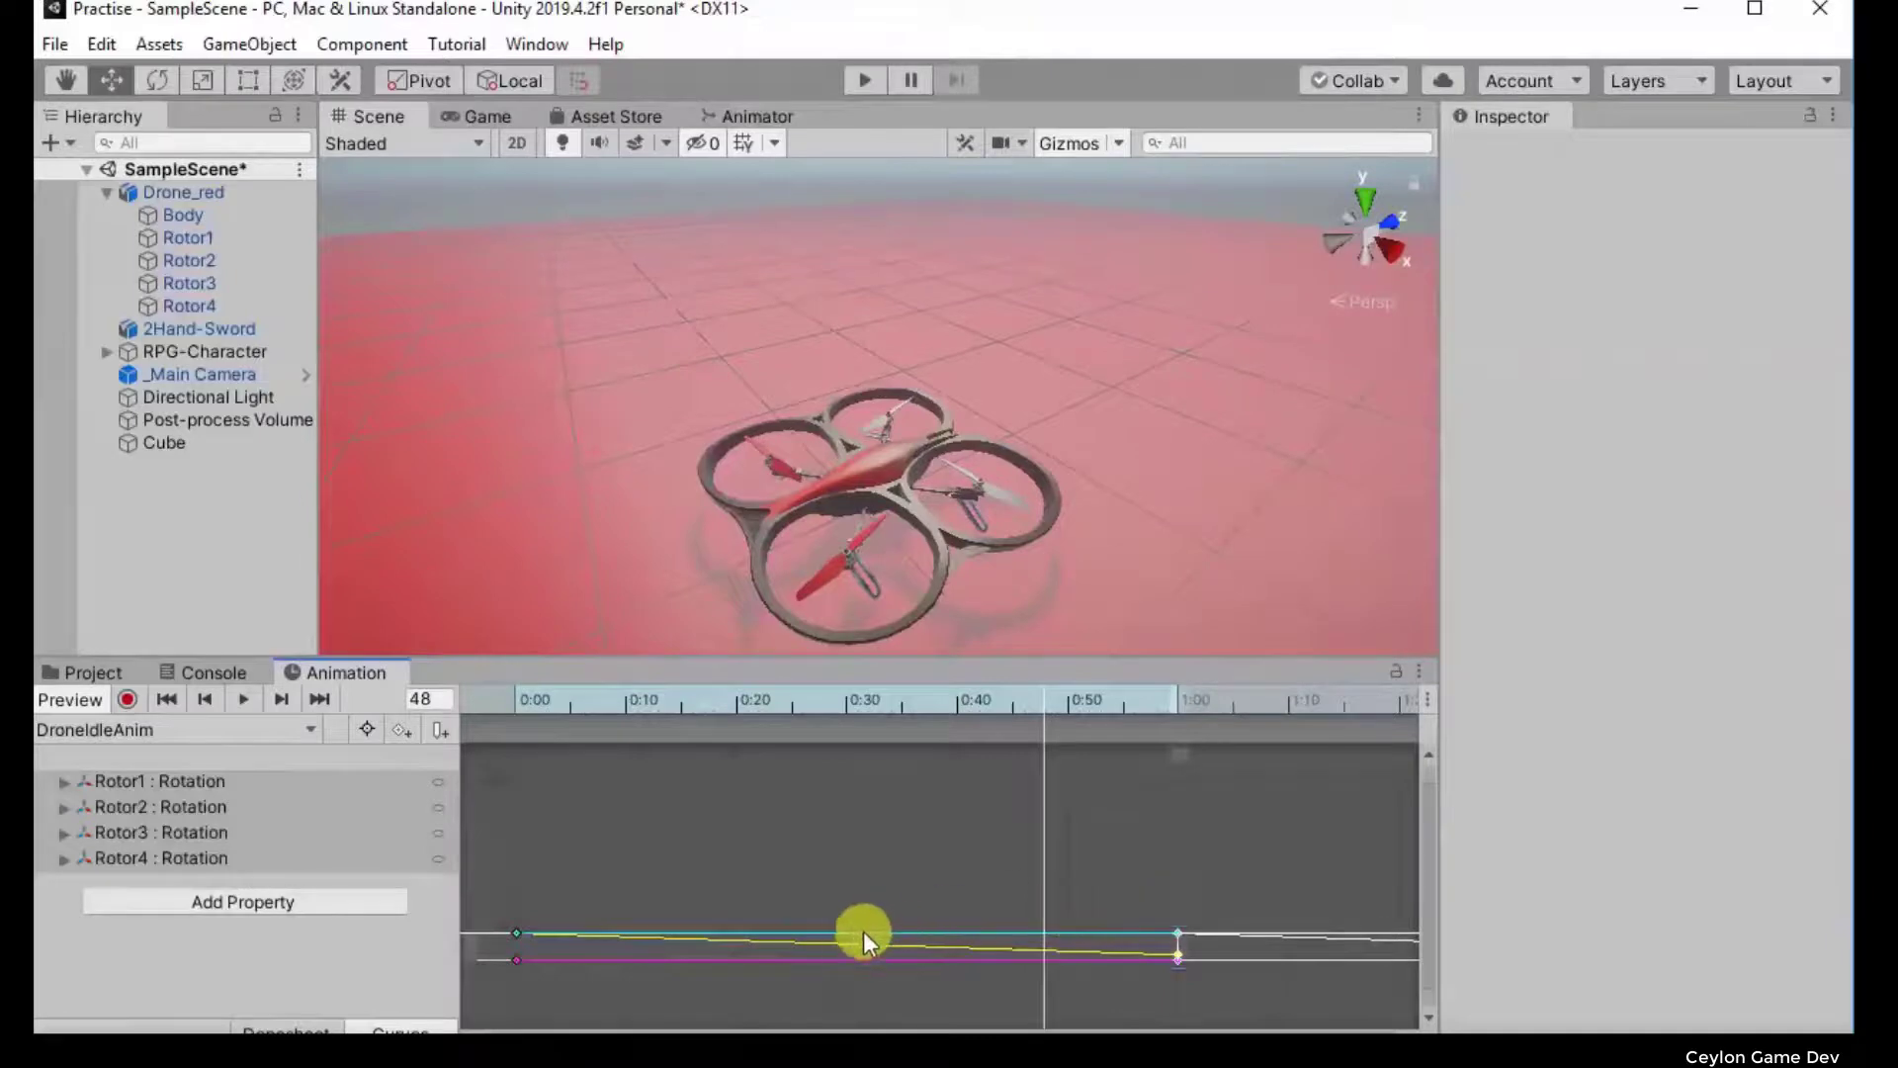
double_click(824, 933)
drag(824, 933, 846, 789)
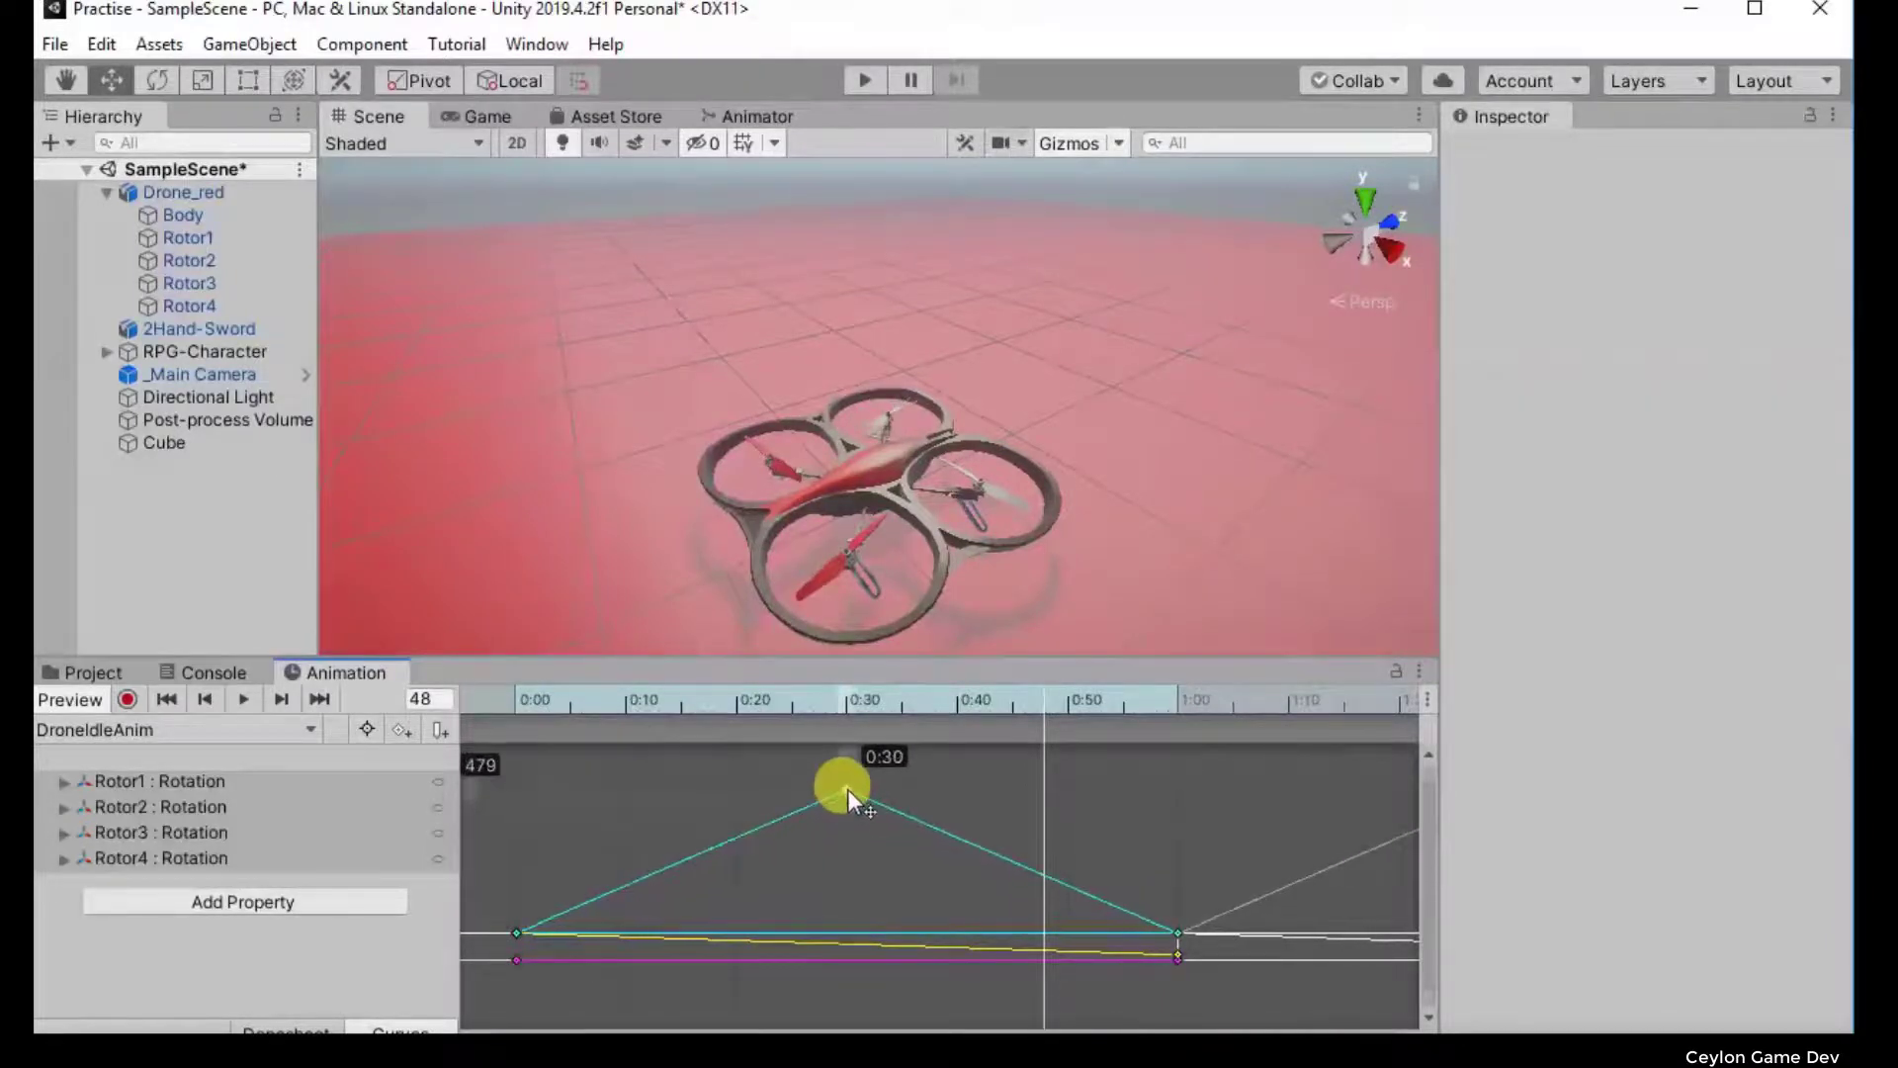
right_click(846, 789)
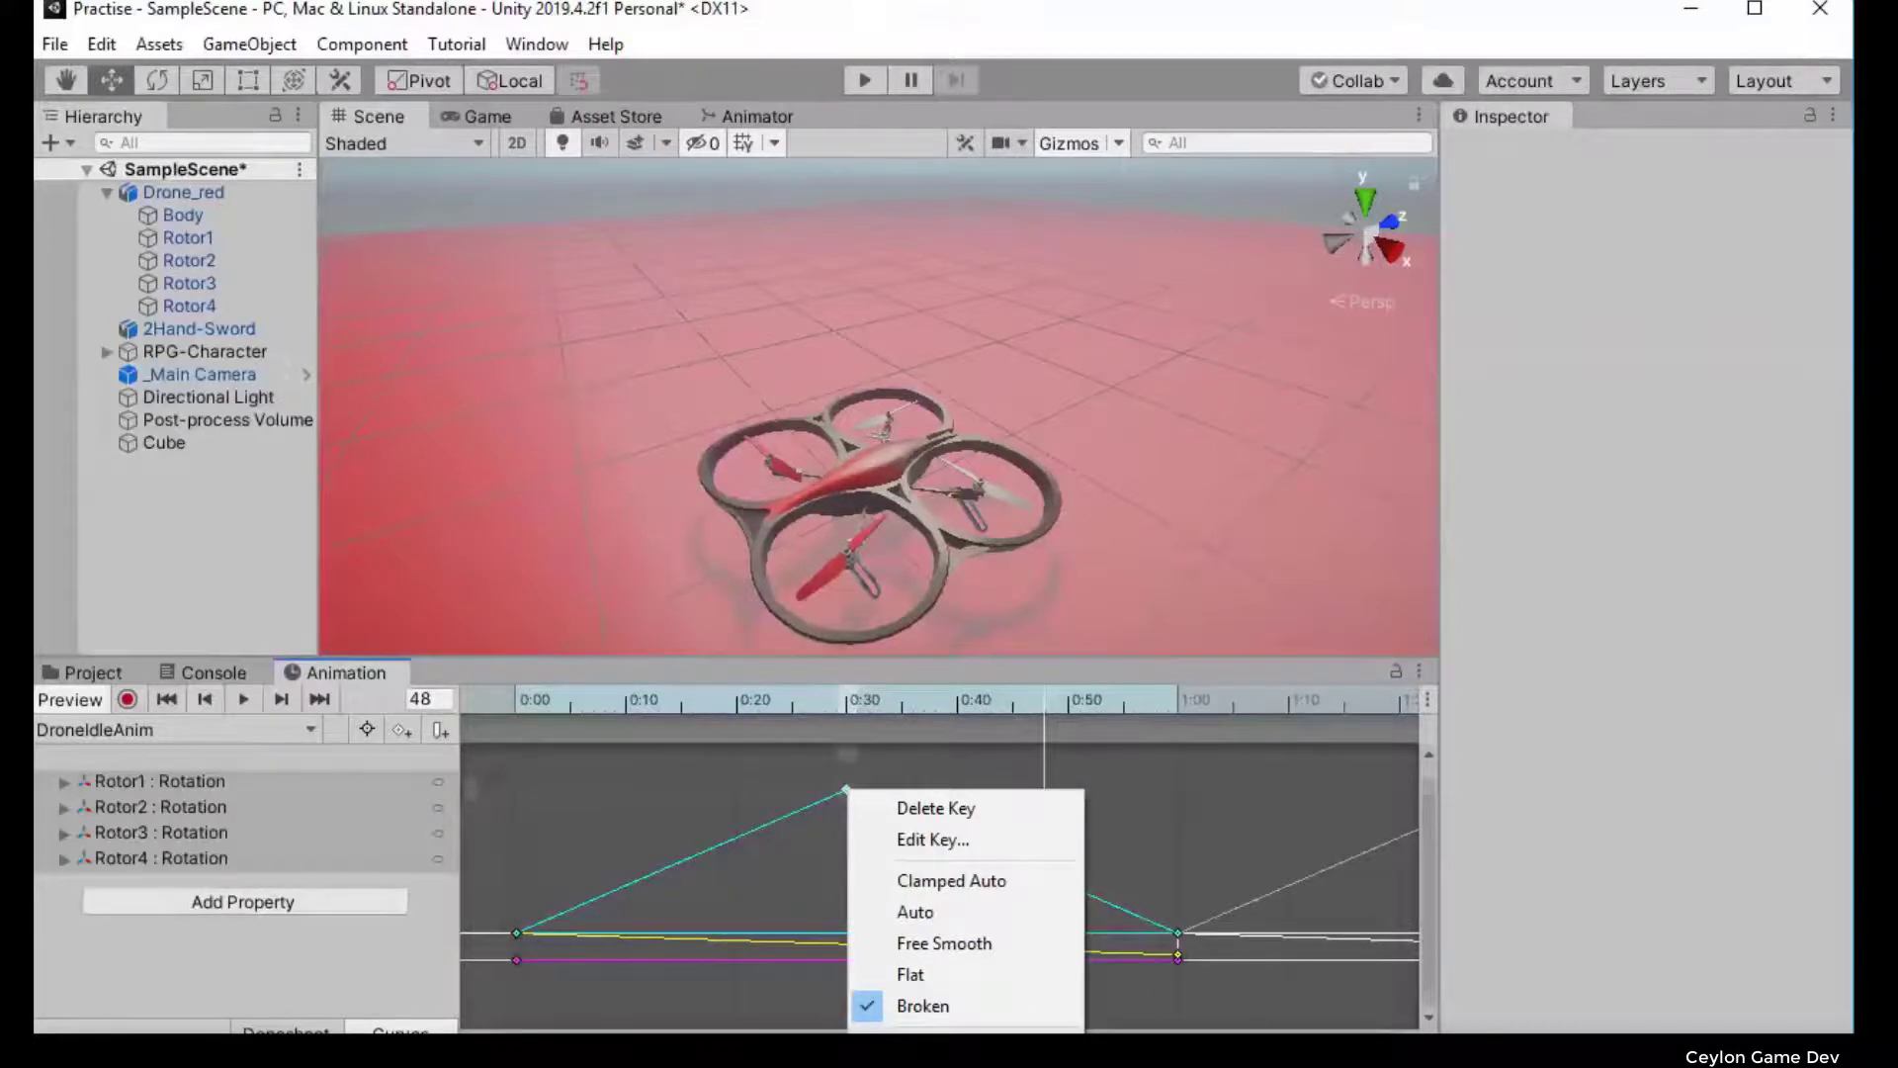
Step: Give the 0:30 peak key flat tangents, nudge it higher, and add lowered keys near 0:20 and 0:40
click(989, 979)
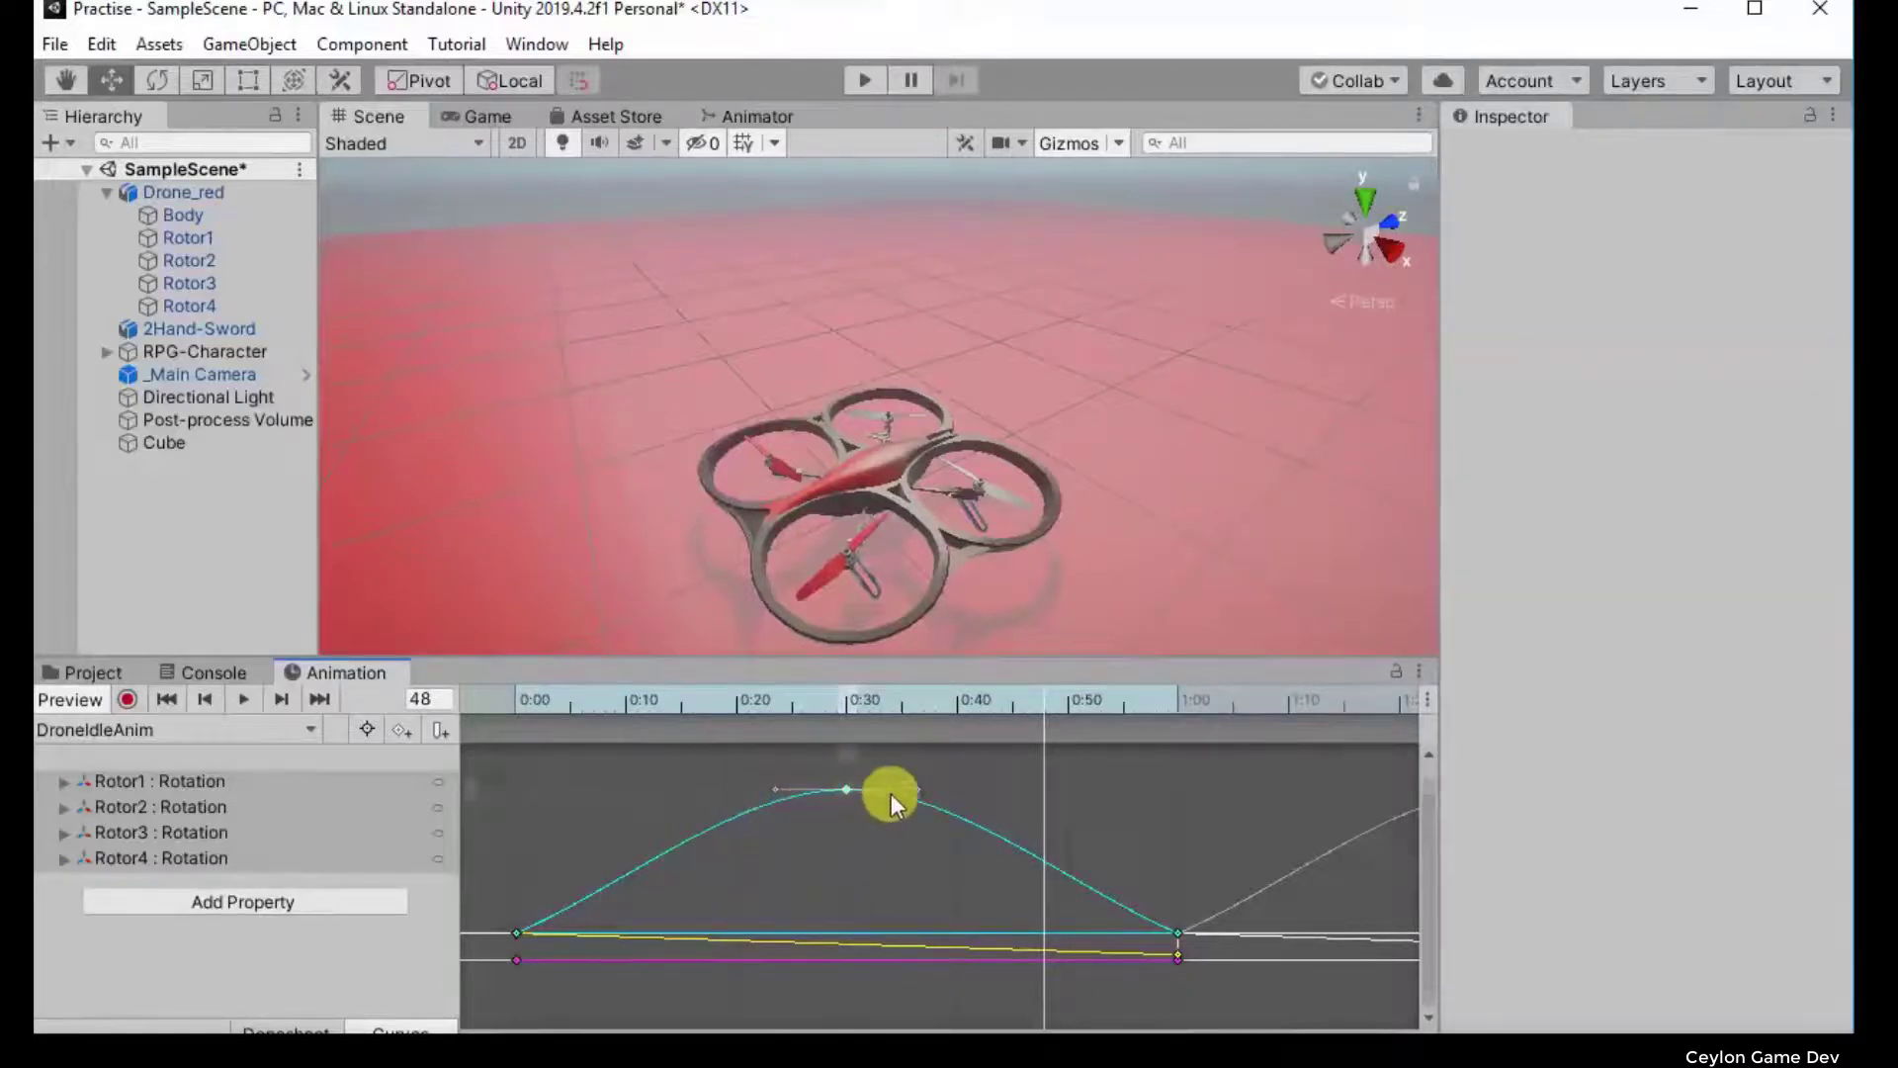
drag(846, 791, 846, 785)
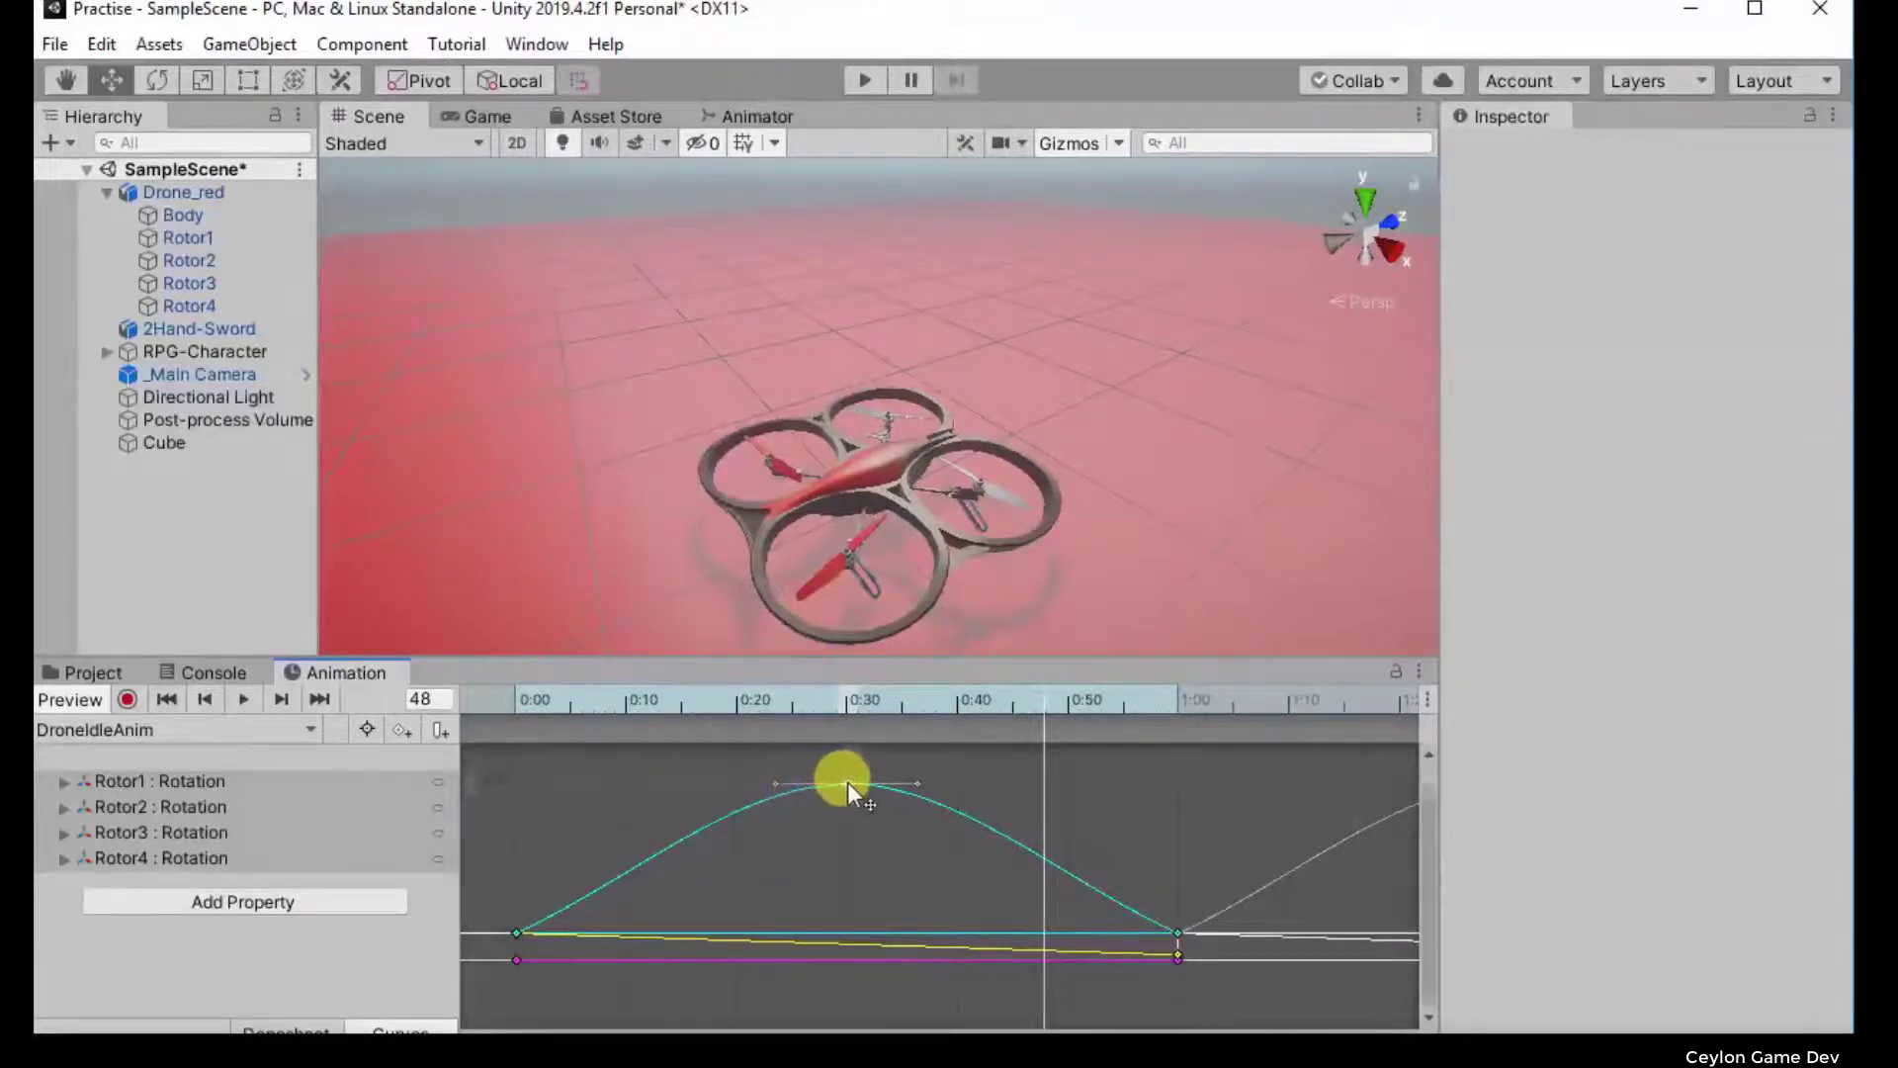
double_click(737, 811)
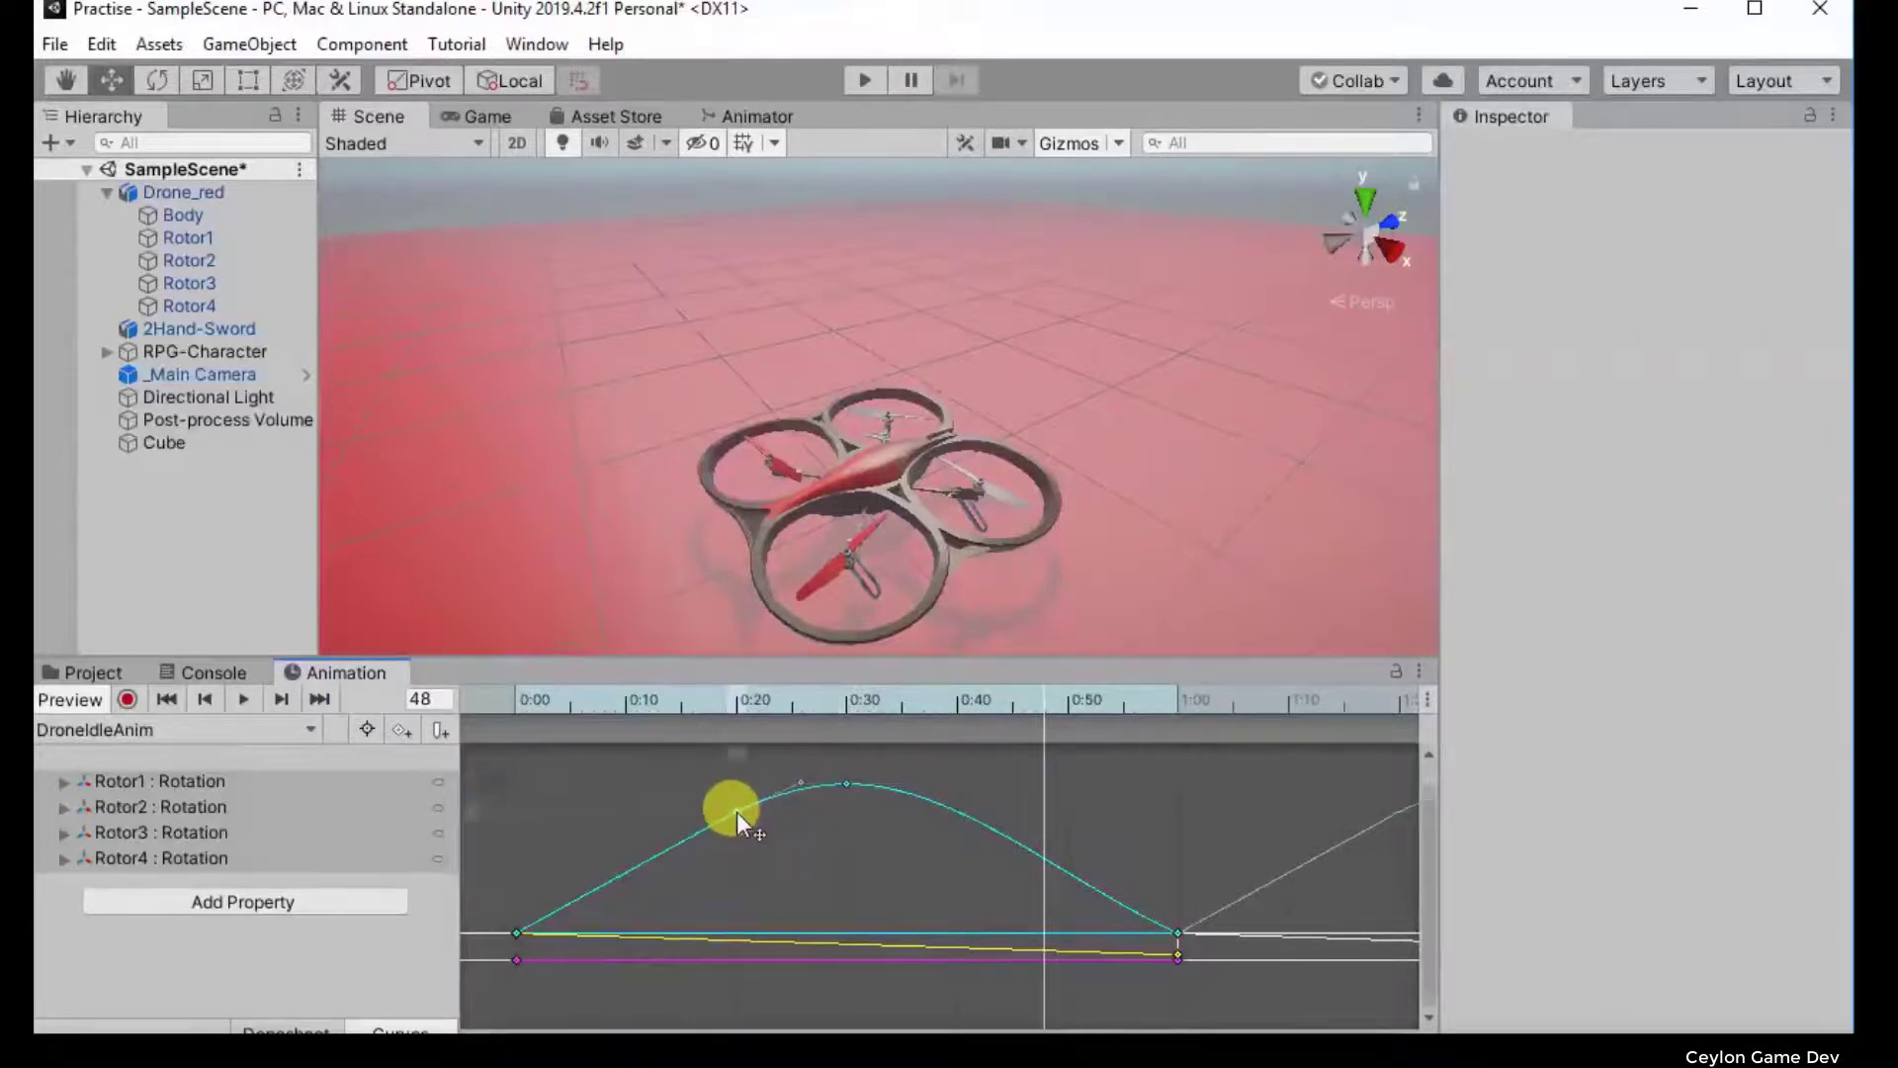
drag(743, 818, 745, 832)
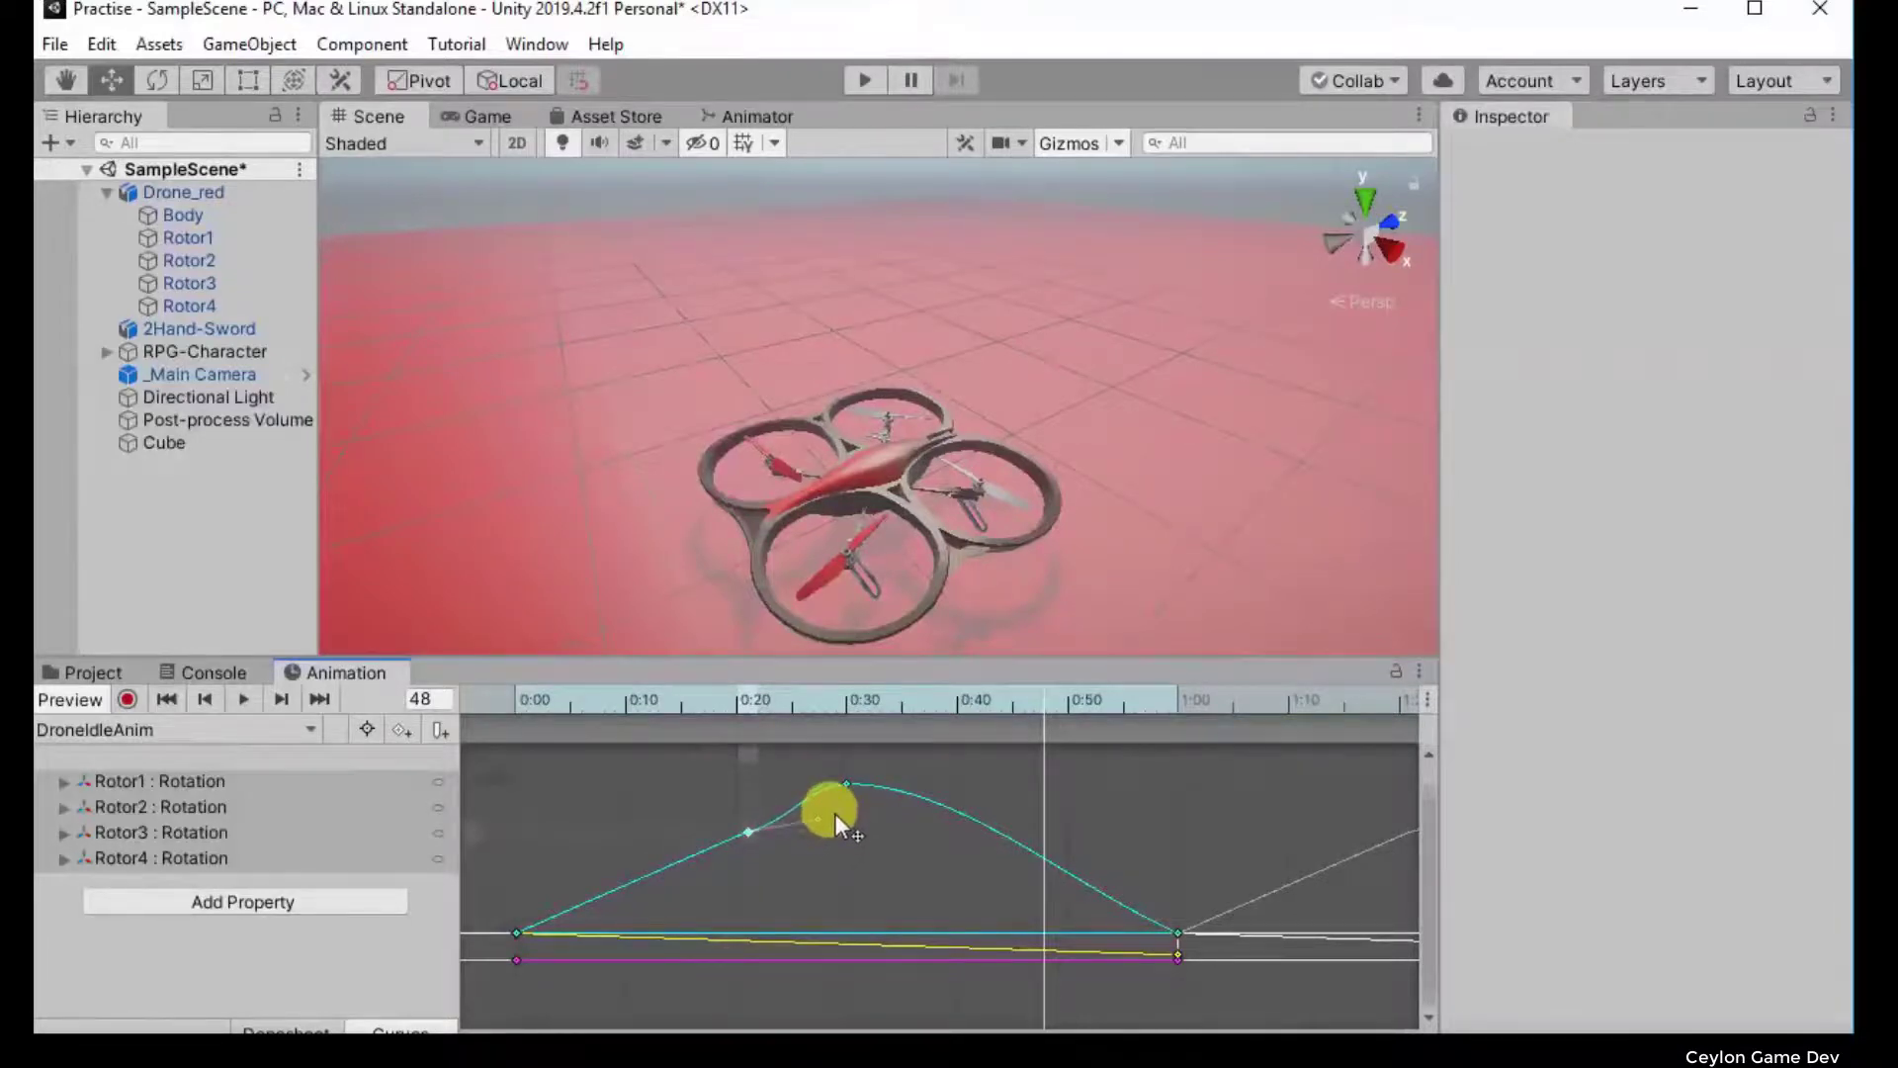
double_click(957, 809)
drag(957, 810, 957, 827)
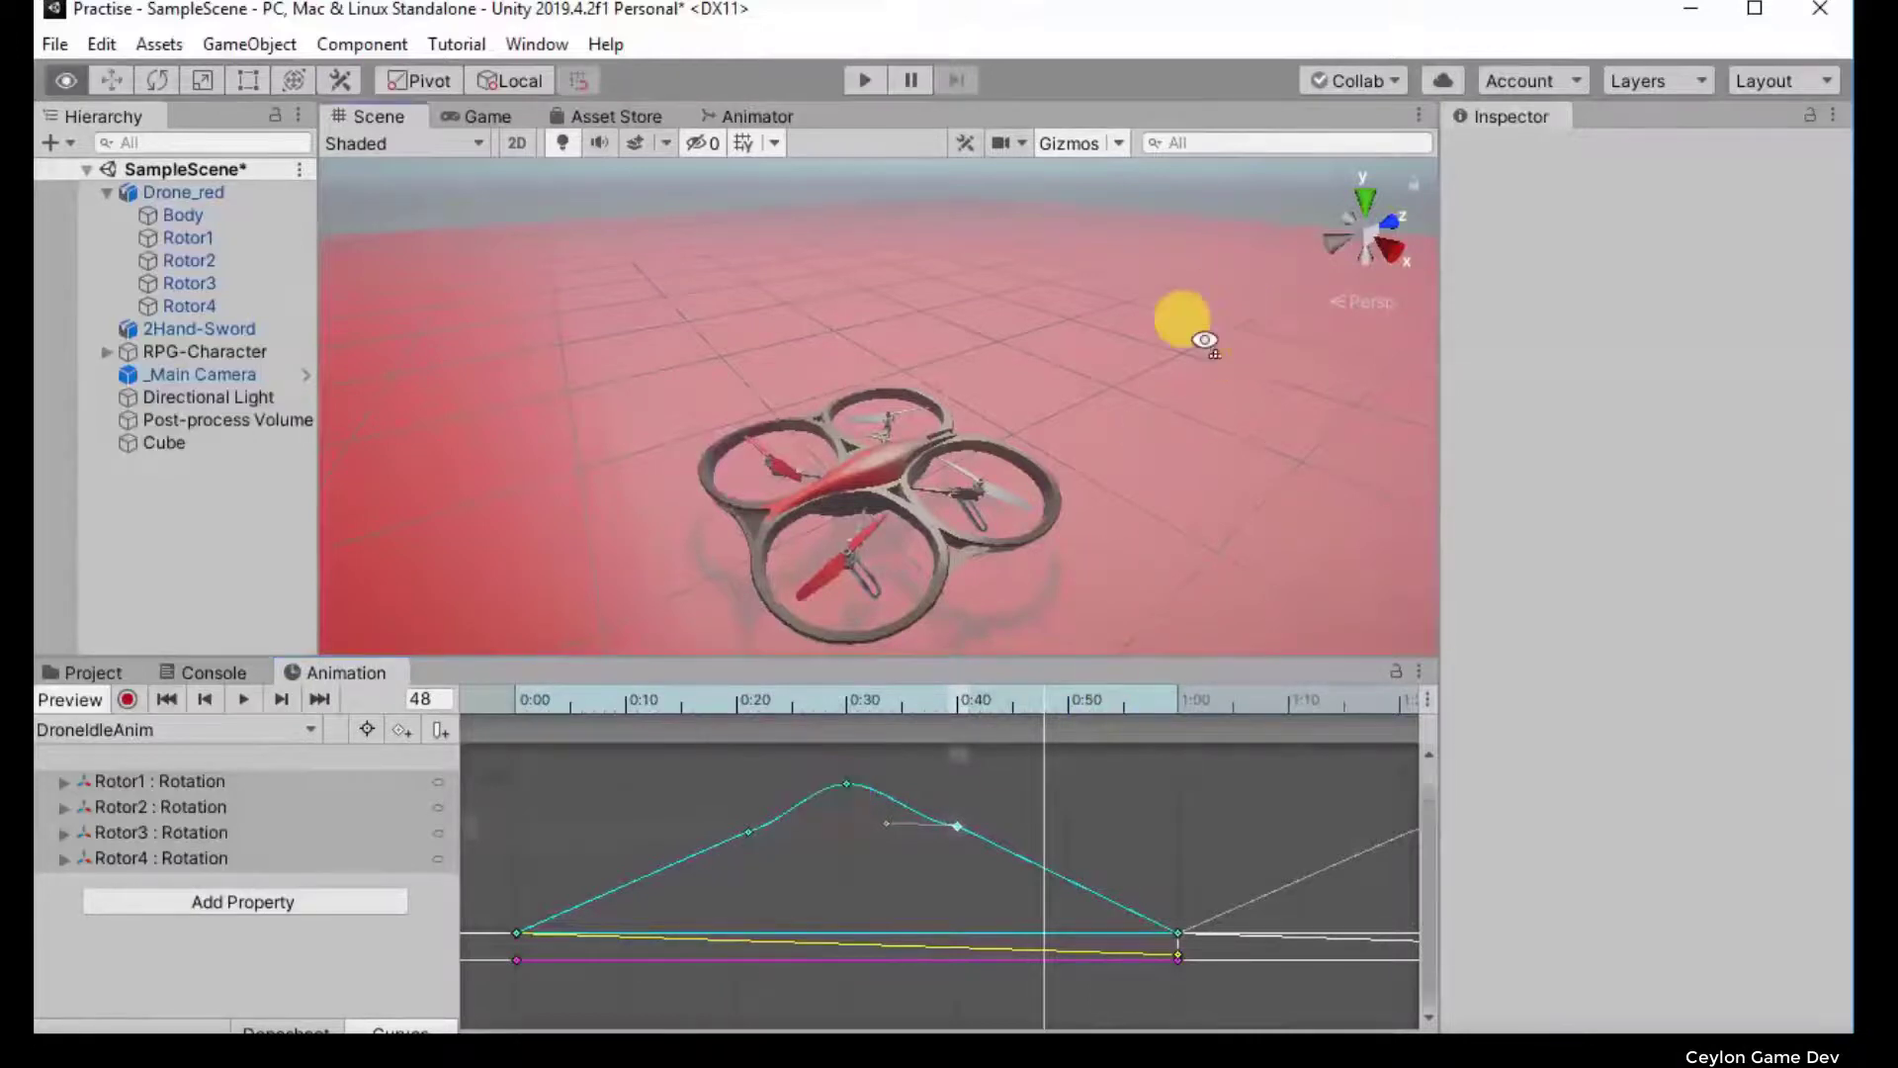
Step: Rotate the 2Hand-Sword to roughly X -98.8, Y -217.4, Z 334.0 with the Rotate tool
mouse_move(1186, 317)
alt+mouse_down()
mouse_move(866, 179)
mouse_move(79, 227)
mouse_move(1471, 135)
alt+mouse_up()
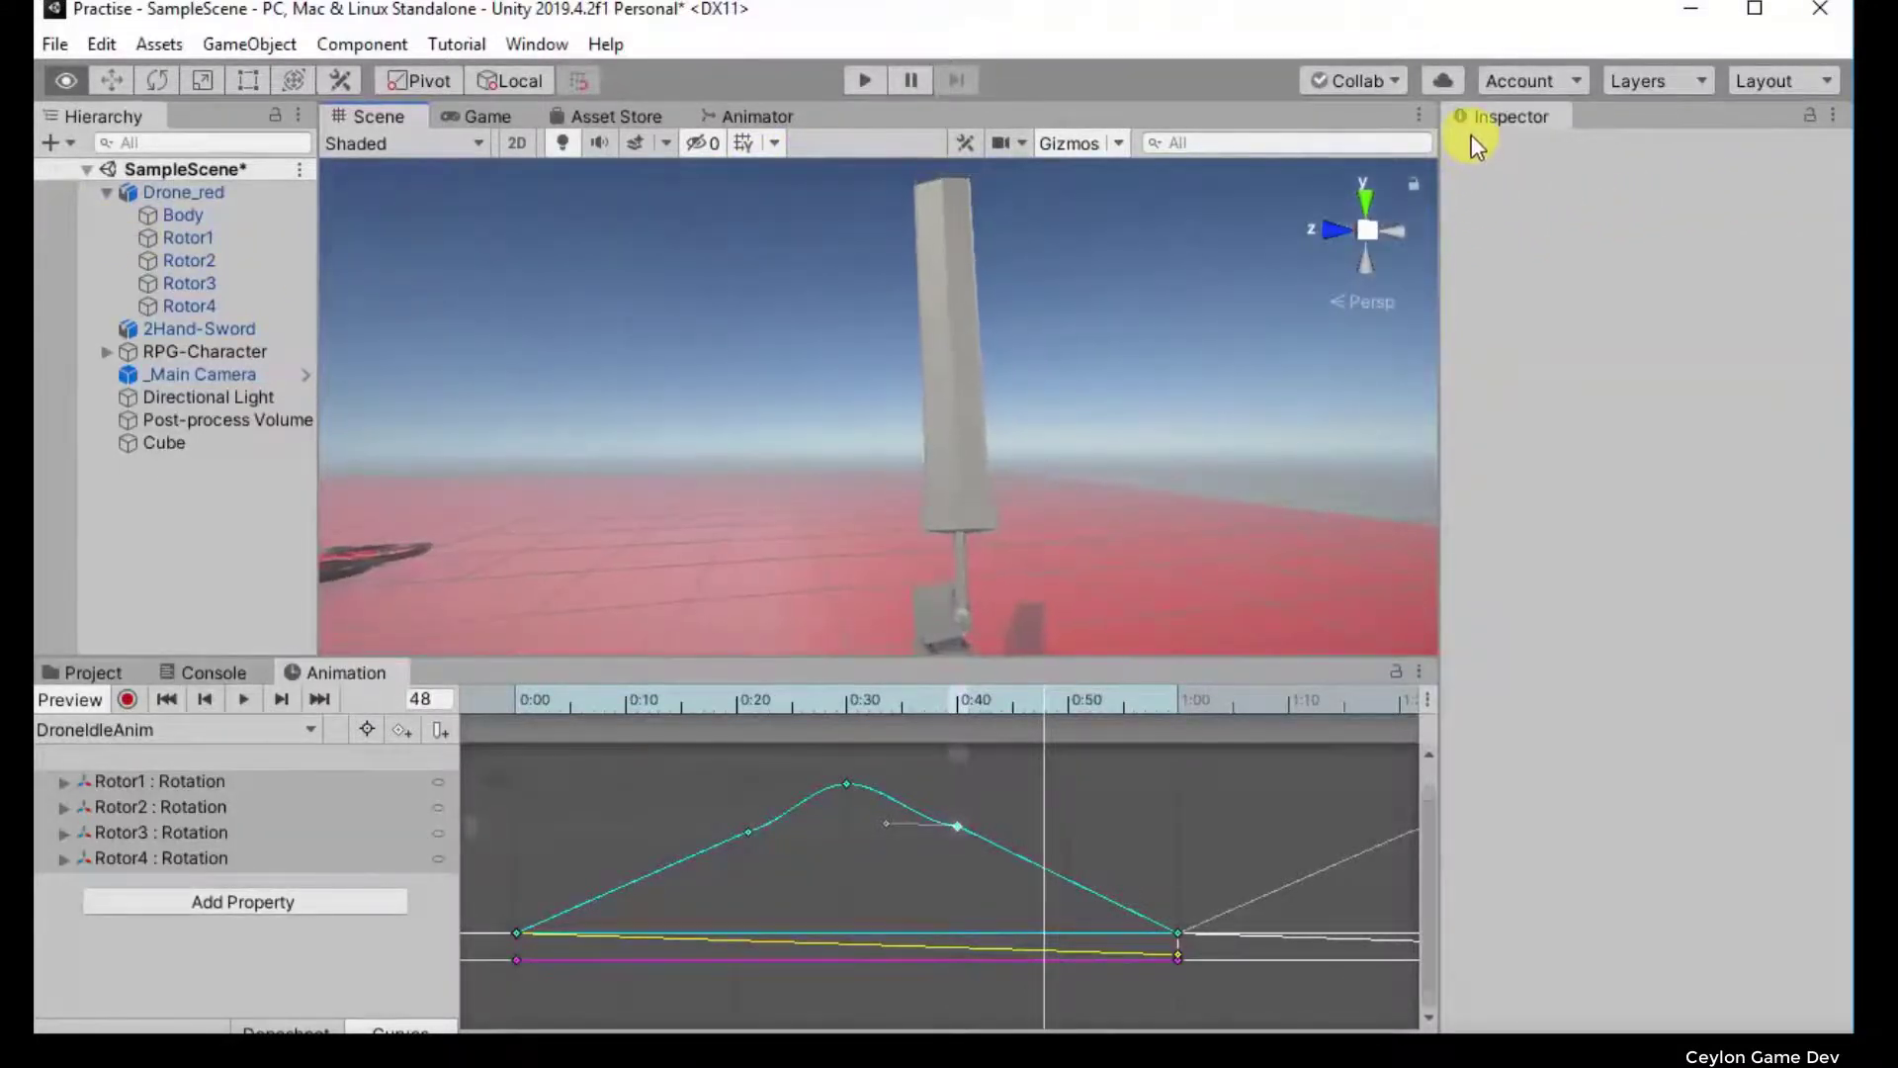
click(957, 613)
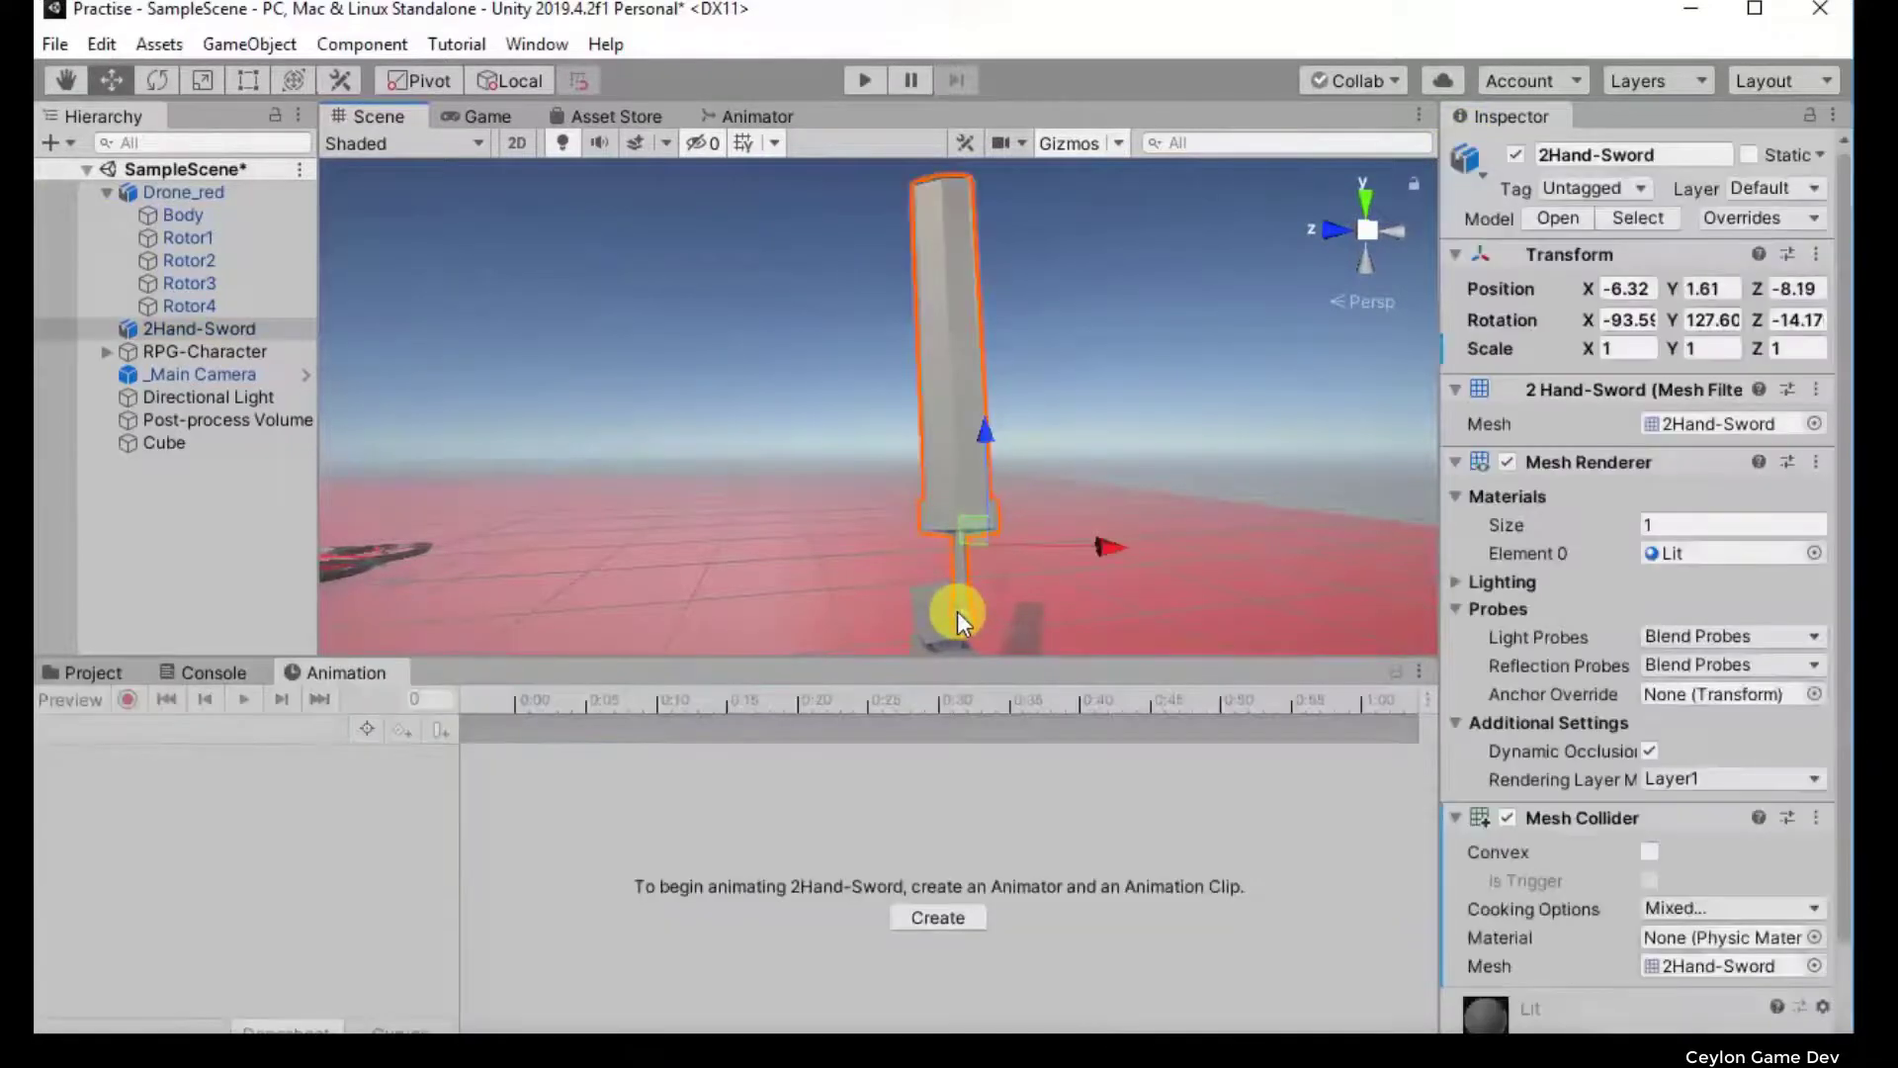
key(e)
middle_drag(1006, 643, 1131, 627)
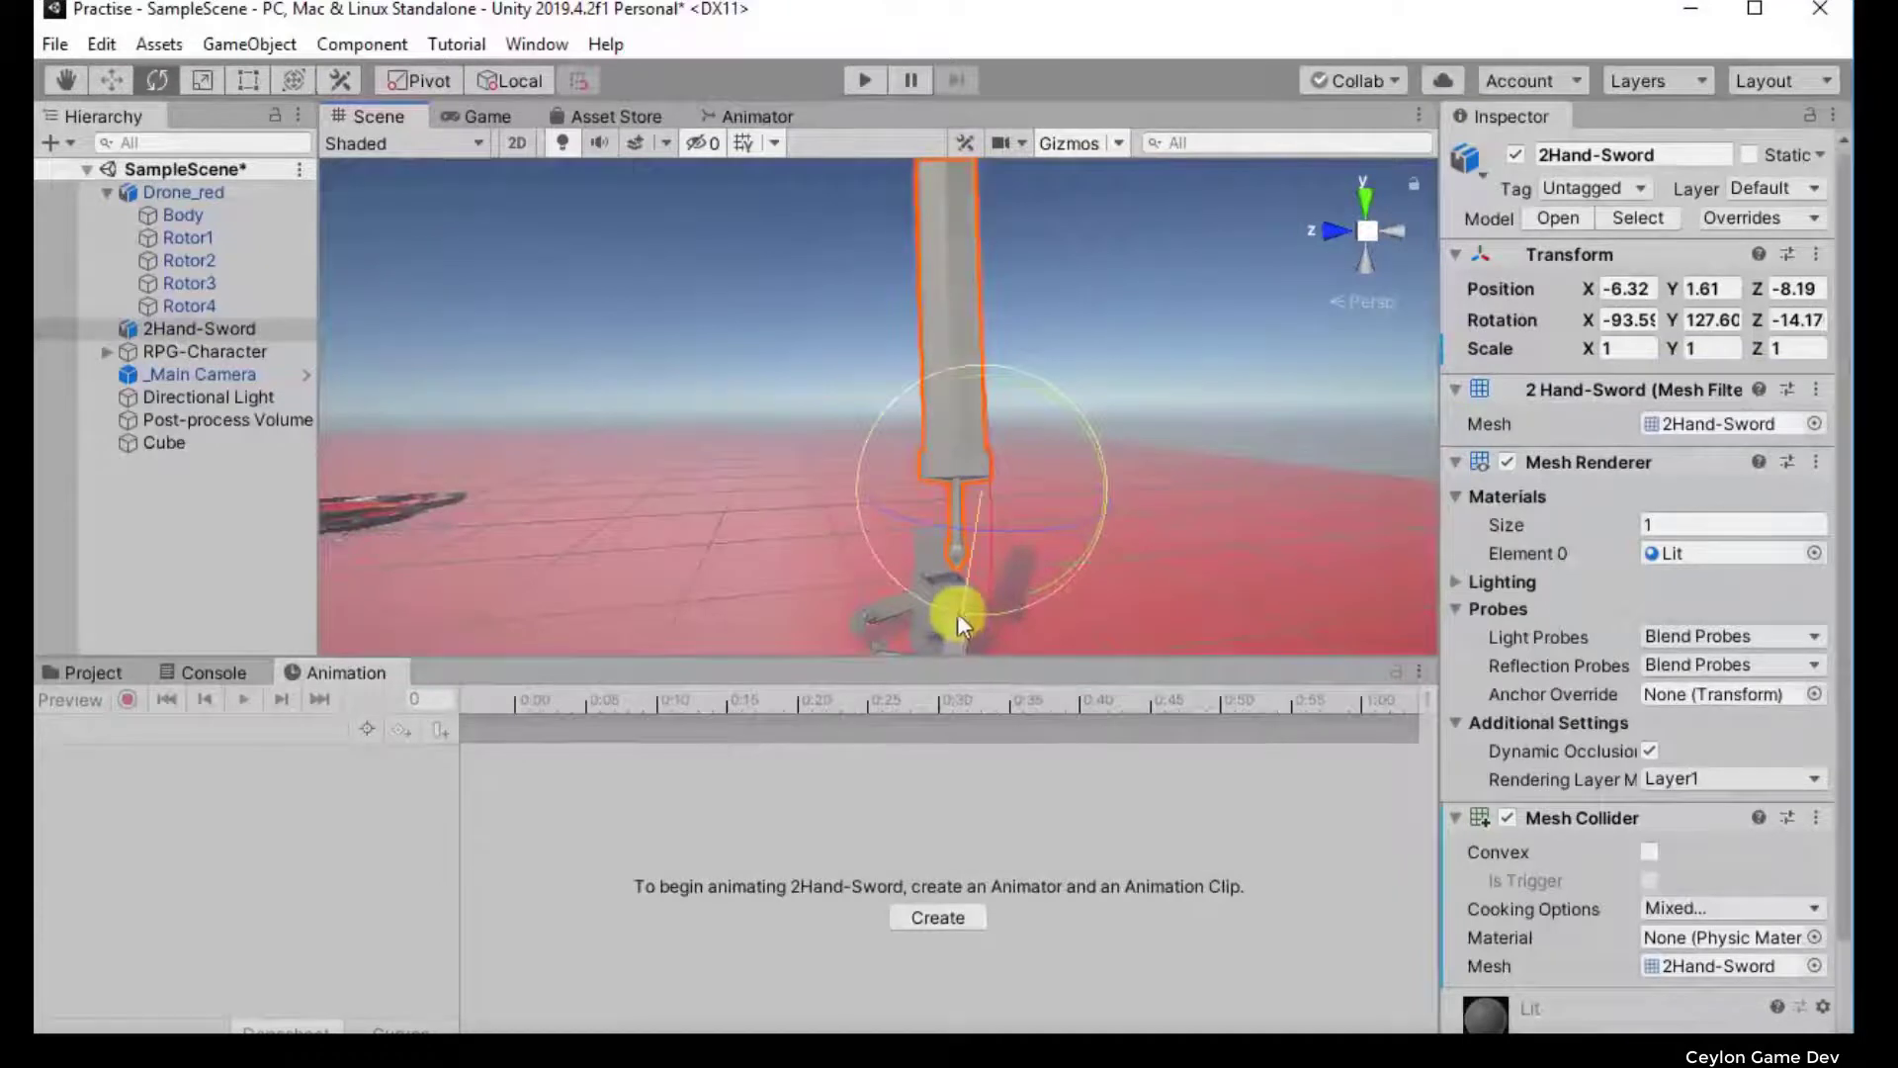
mouse_move(959, 617)
mouse_down()
mouse_move(1127, 645)
mouse_move(939, 684)
mouse_move(828, 673)
mouse_up()
mouse_move(988, 554)
alt+mouse_down()
mouse_move(1174, 399)
mouse_move(1069, 453)
alt+mouse_up()
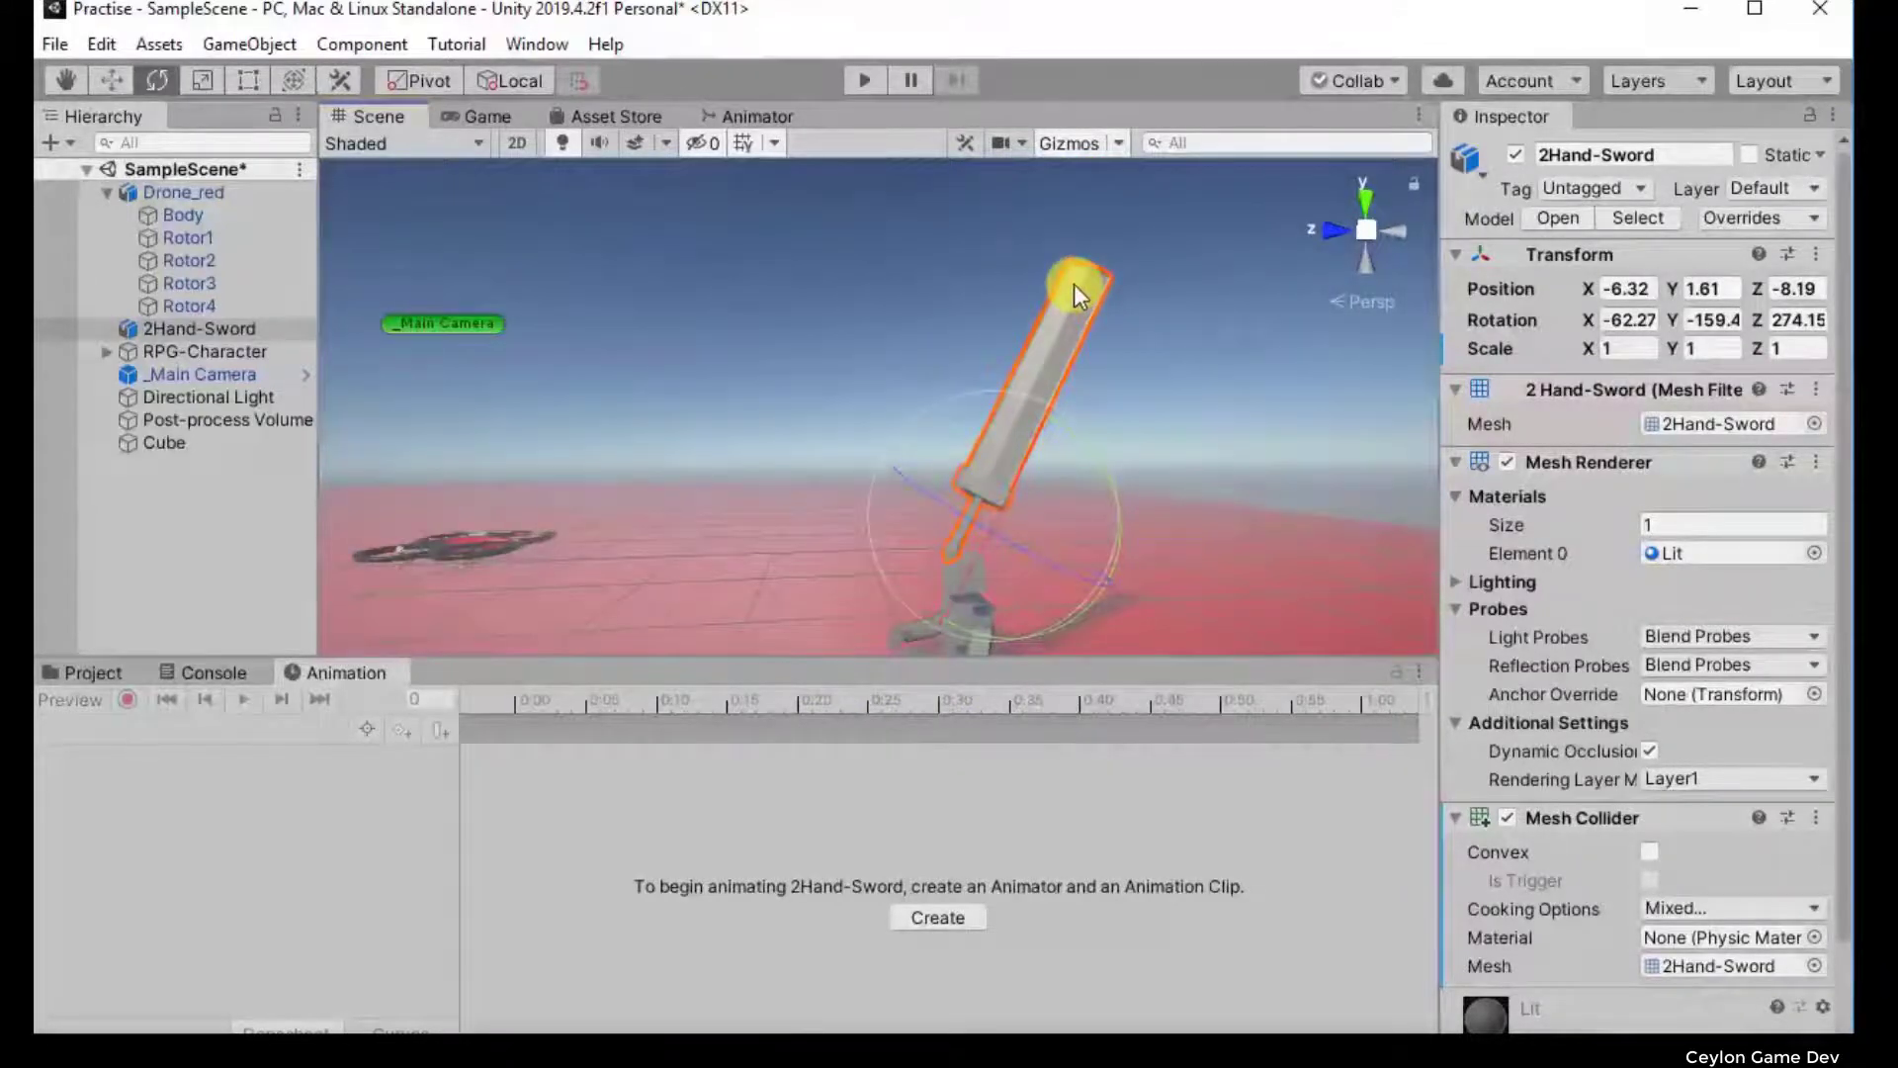
mouse_move(952, 633)
mouse_down()
mouse_move(923, 626)
mouse_move(1050, 688)
mouse_move(1224, 685)
mouse_up()
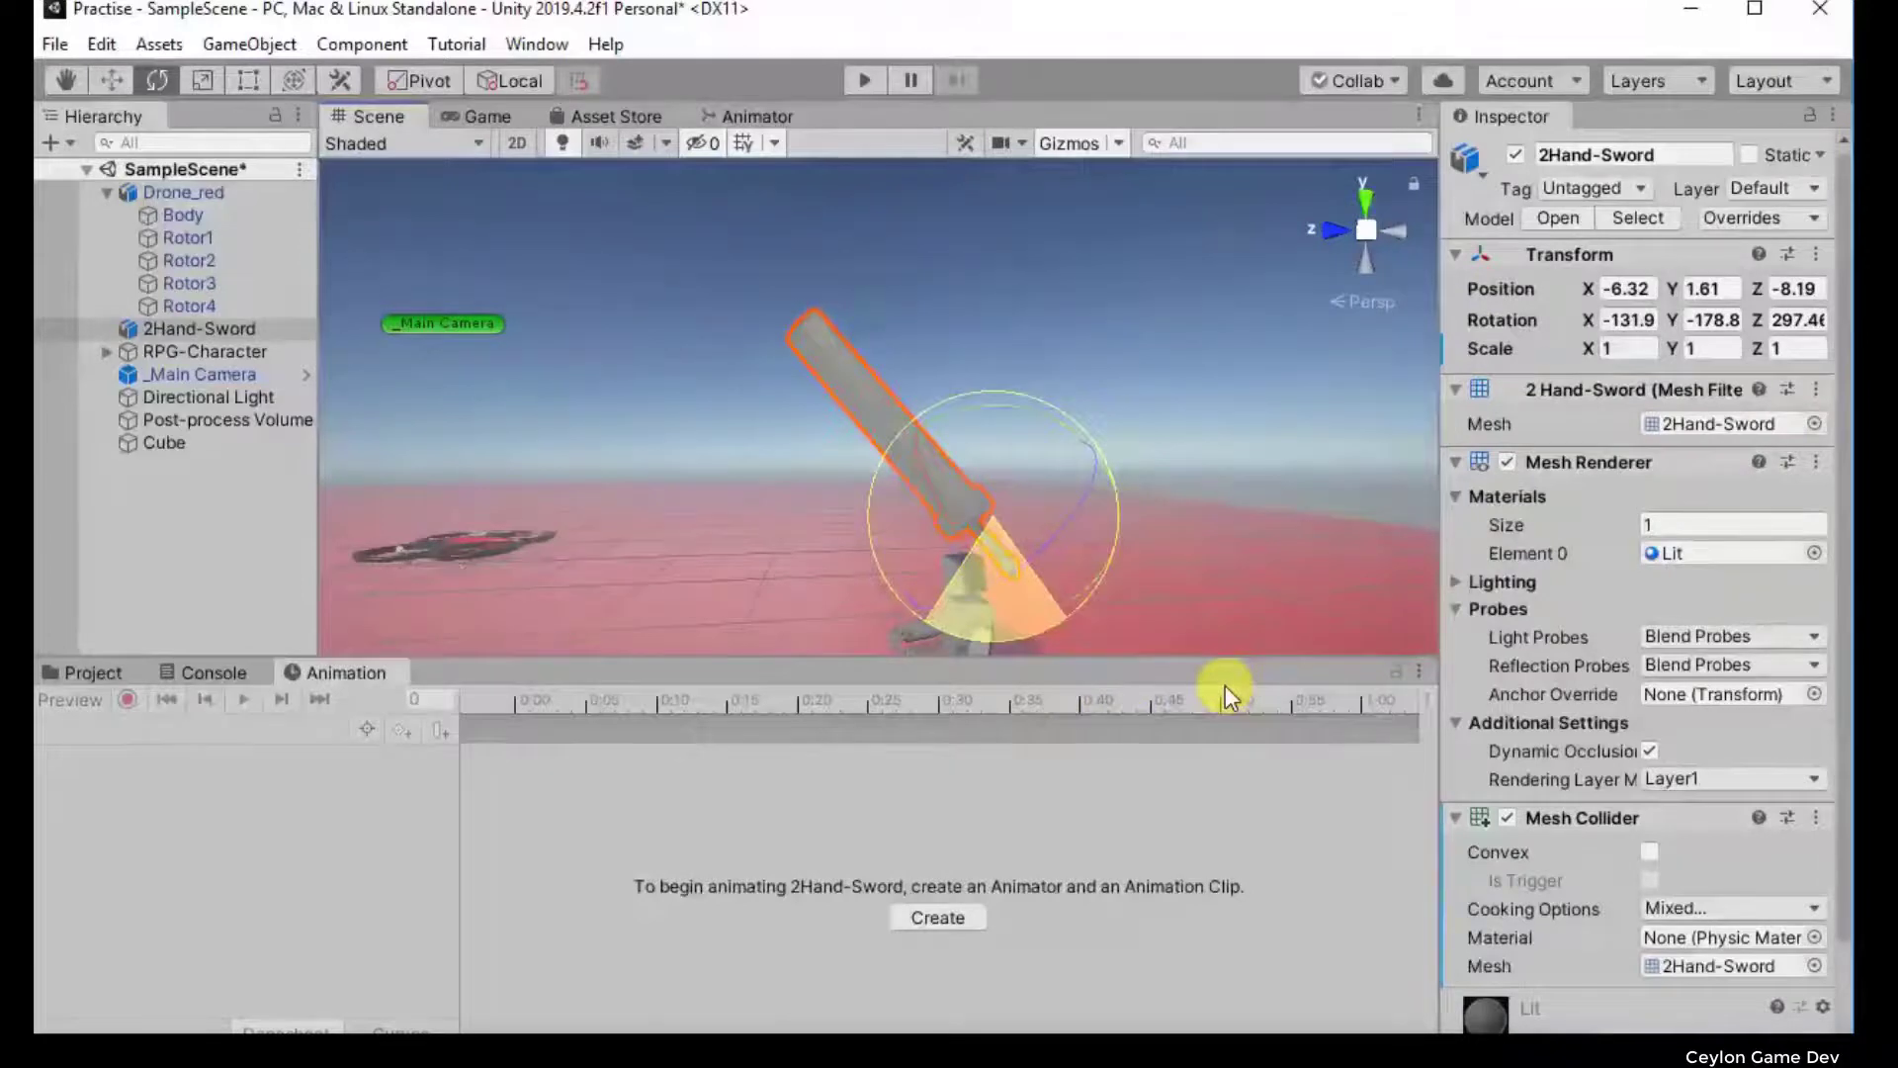
mouse_move(1225, 685)
mouse_down()
mouse_move(852, 769)
mouse_move(983, 787)
mouse_up()
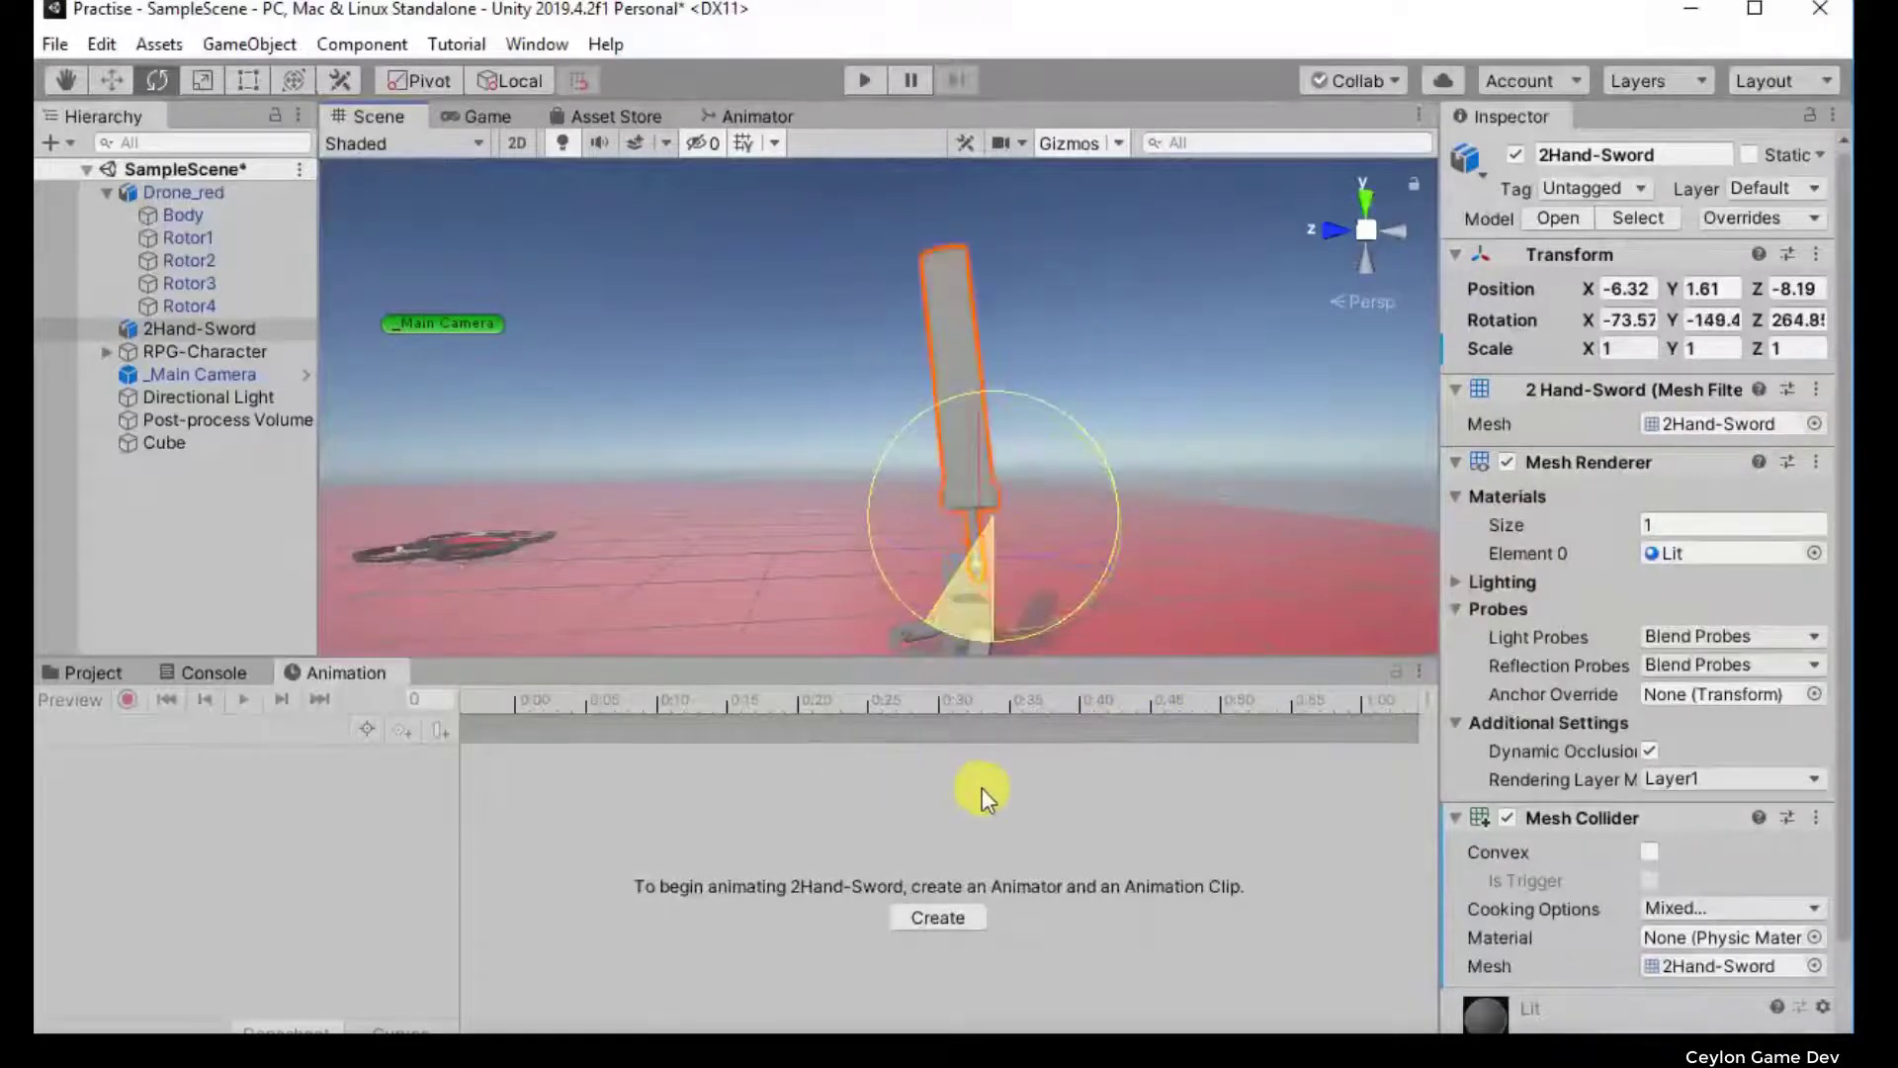
alt+drag(1232, 637, 922, 586)
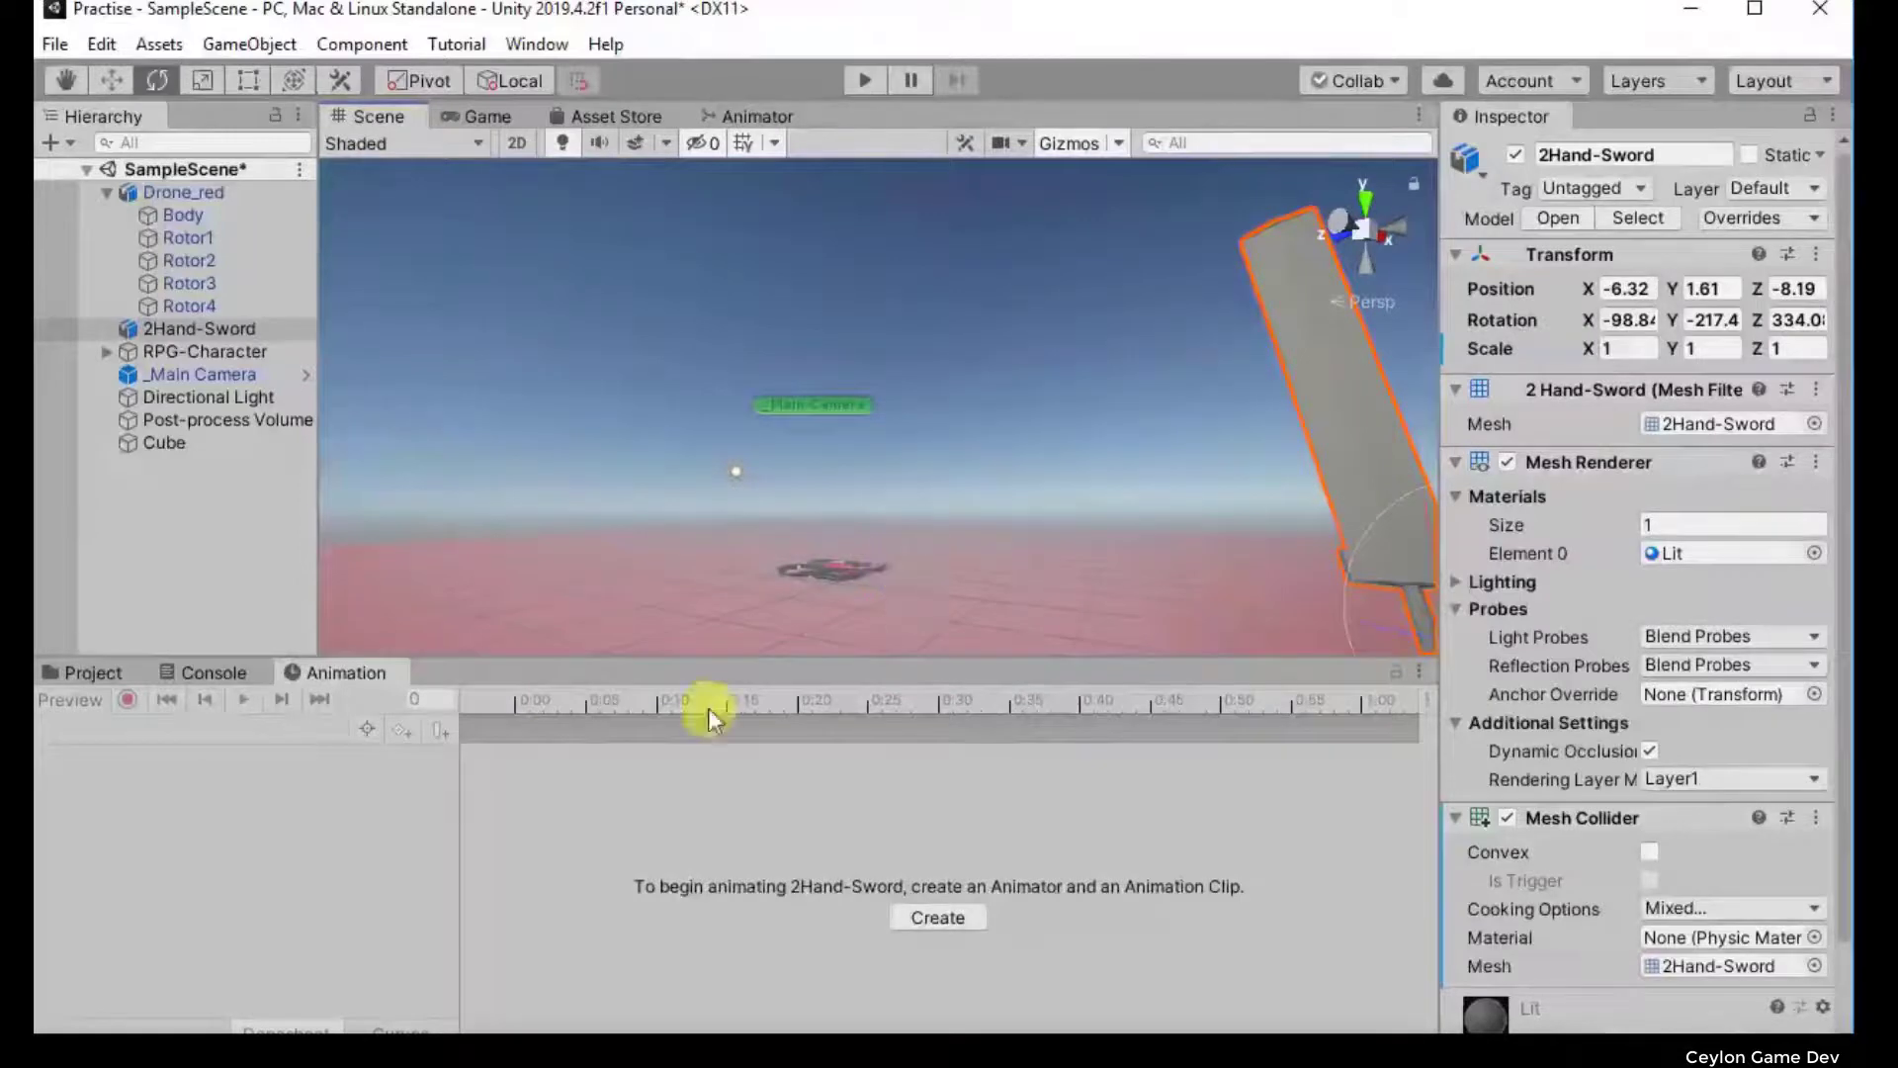
Step: Move Rotor4's 0:20 key to 0:25 and its 0:40 key to 0:33 in the Dopesheet
click(829, 578)
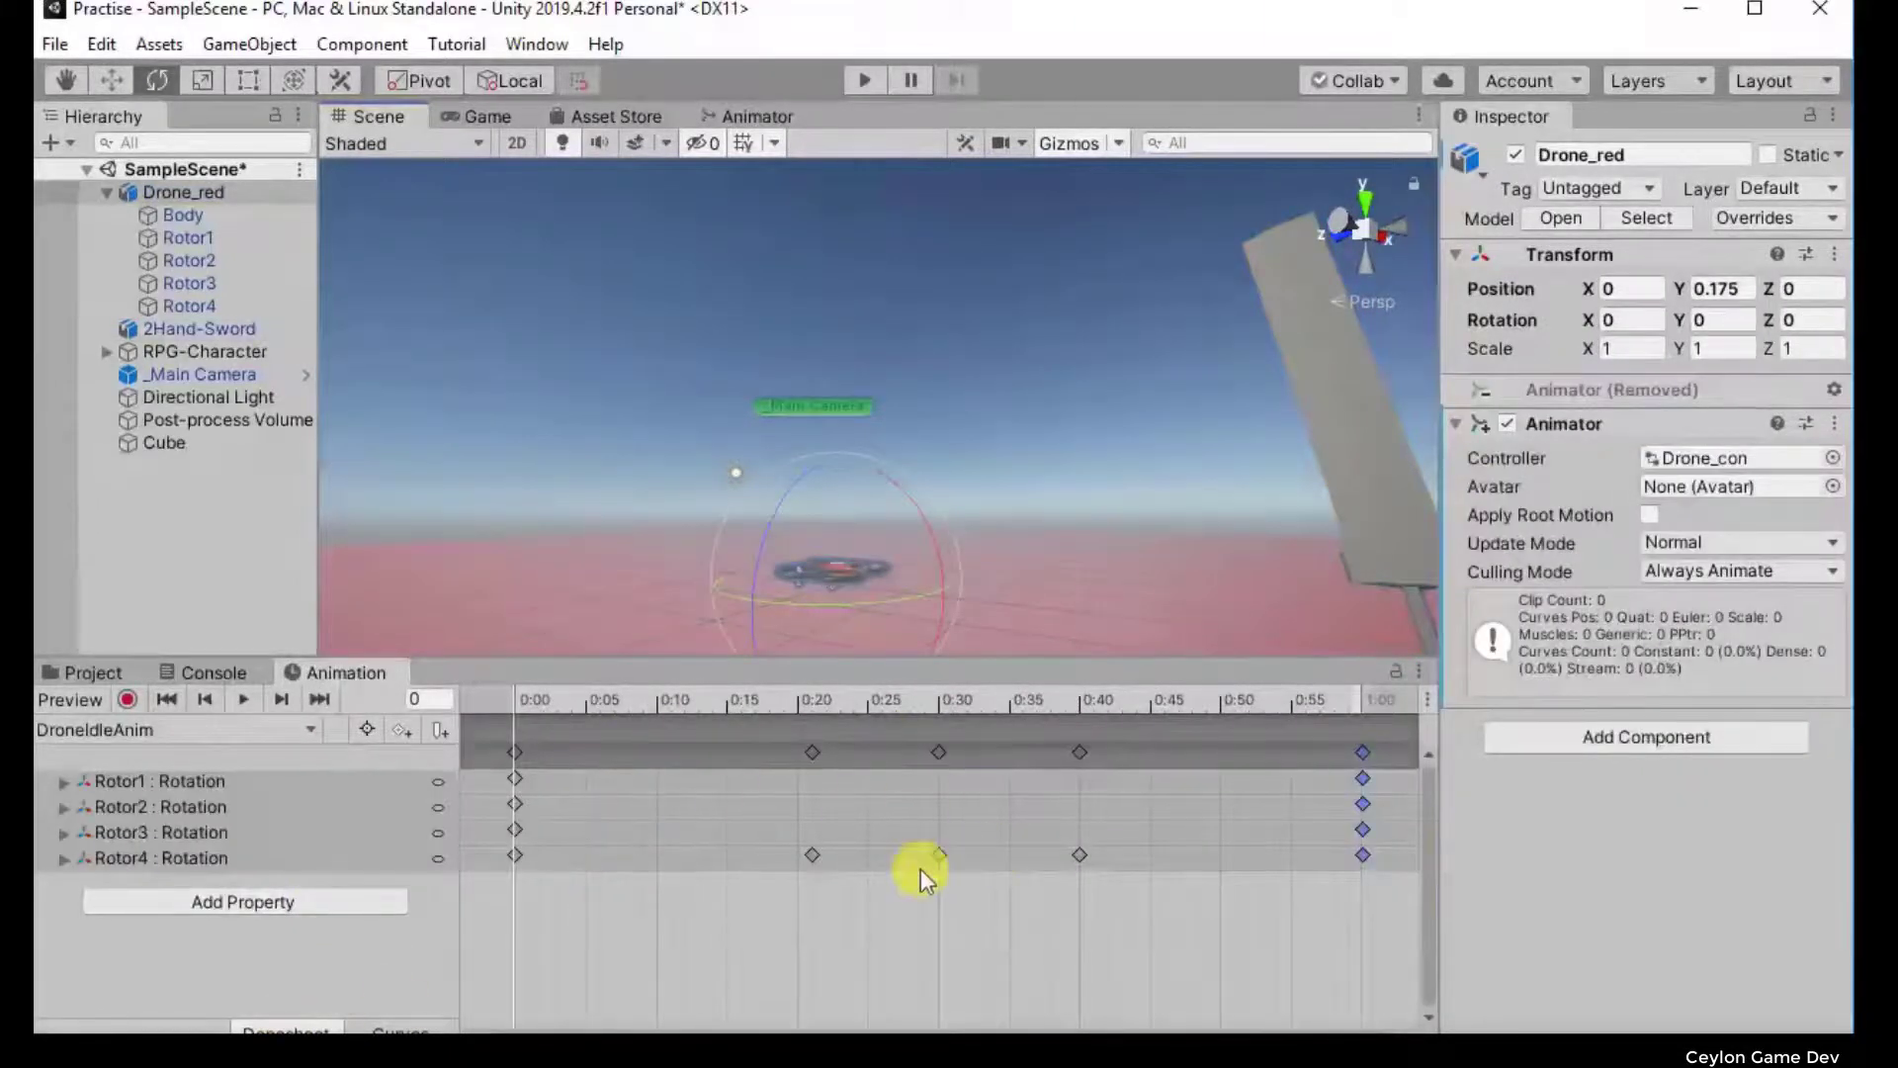
click(809, 751)
shift+click(940, 751)
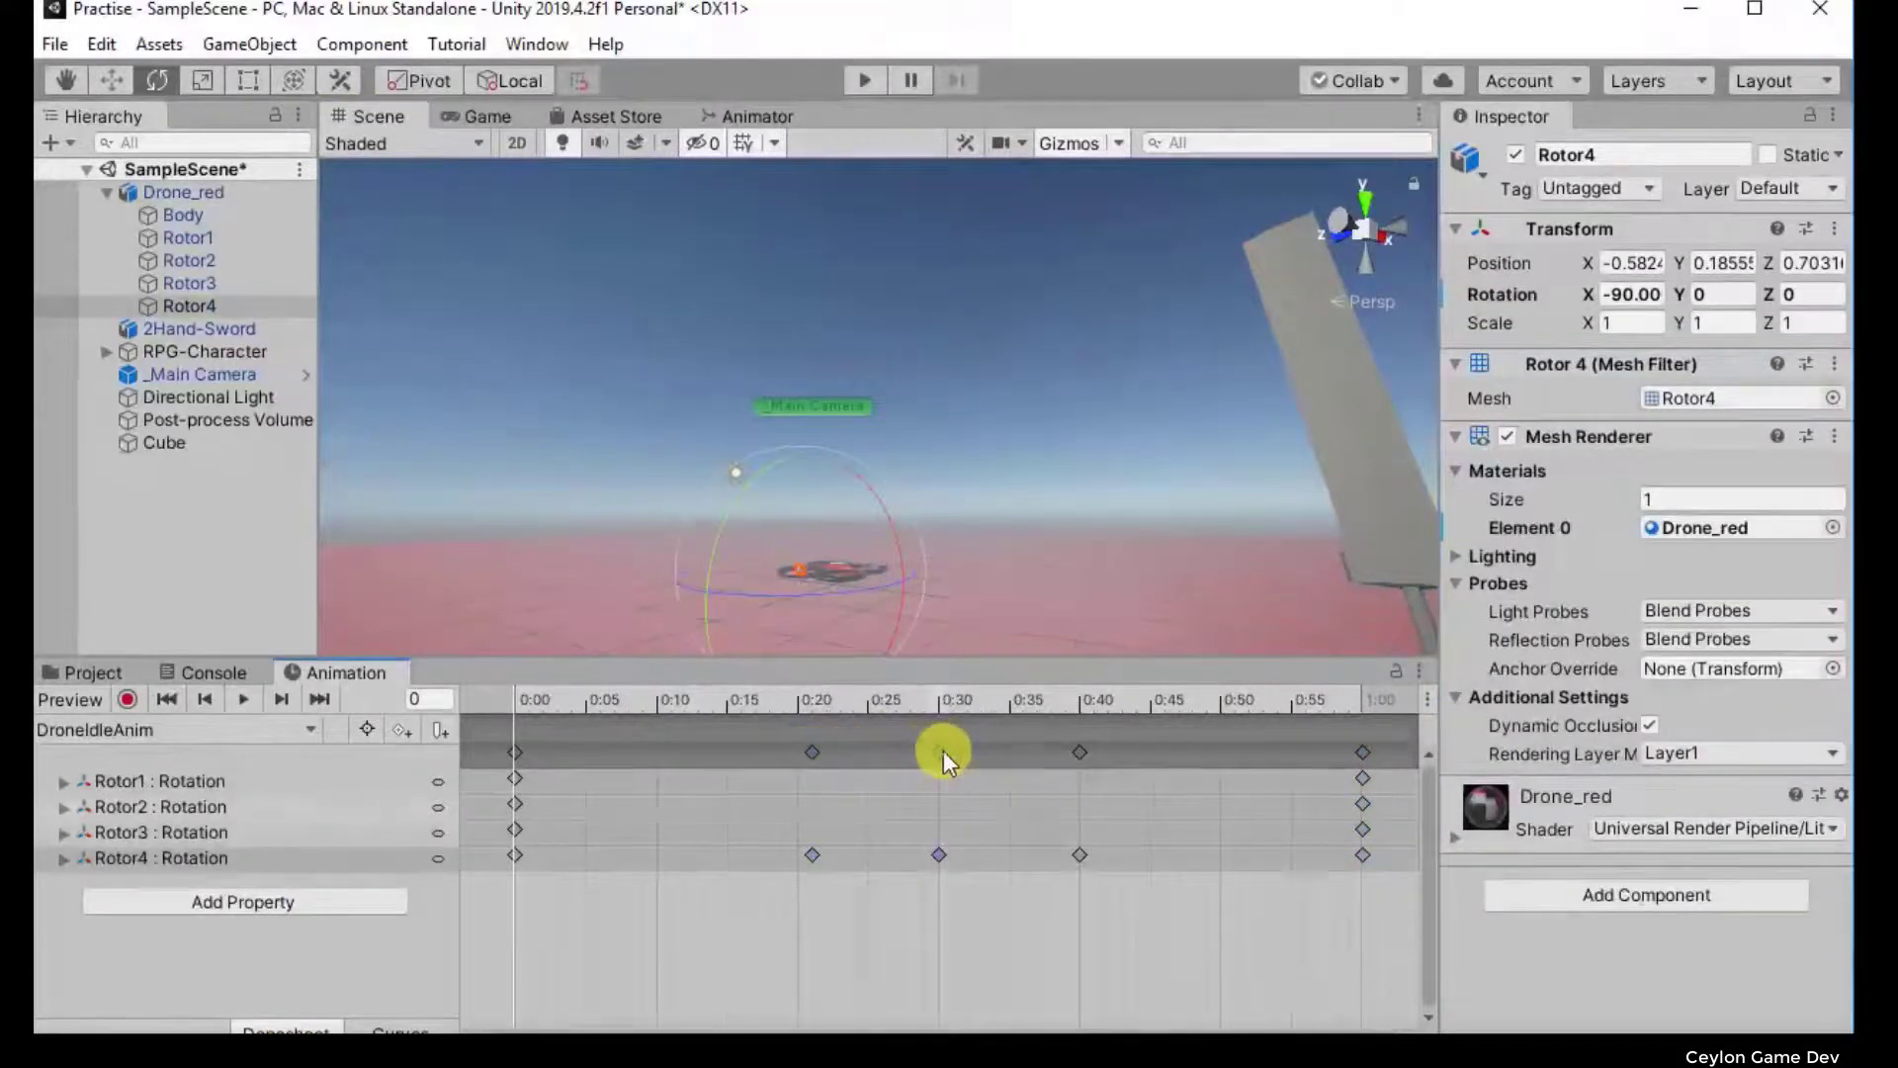
click(811, 751)
drag(814, 751, 882, 754)
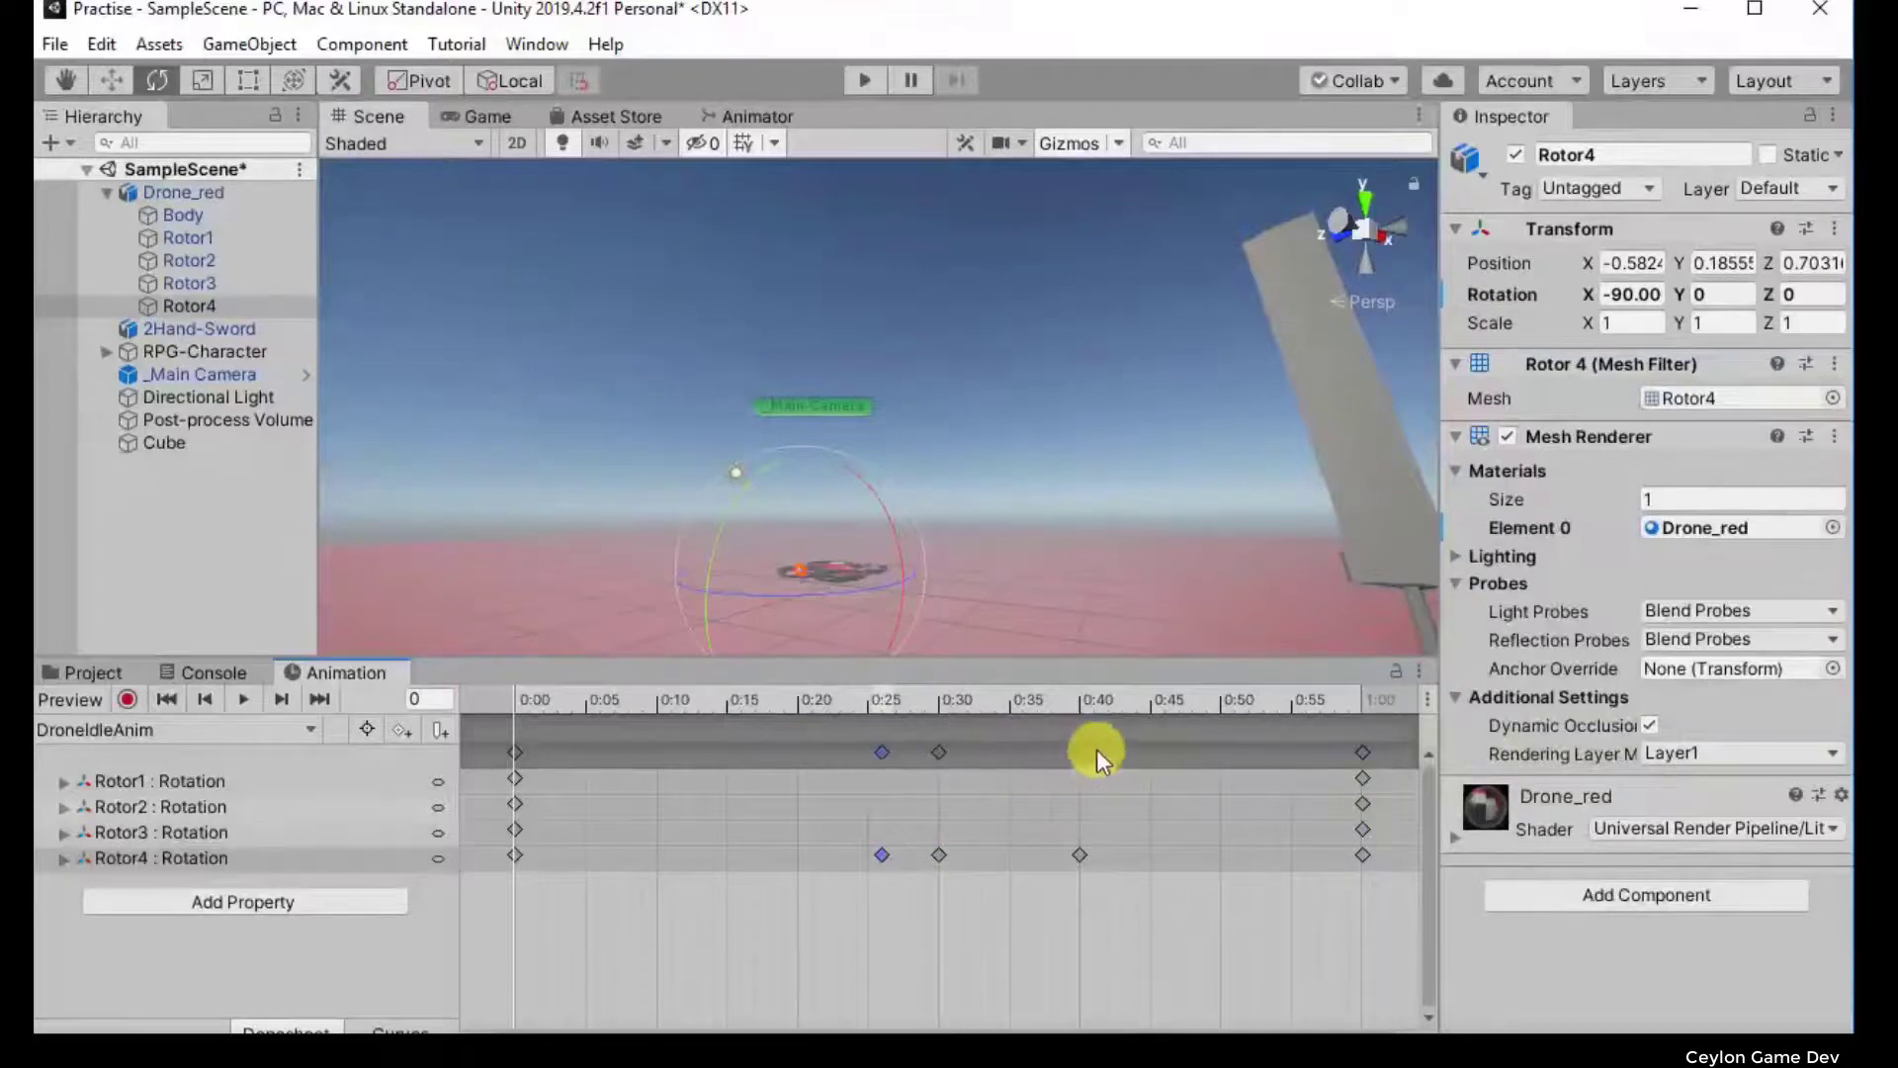
drag(1080, 751, 980, 751)
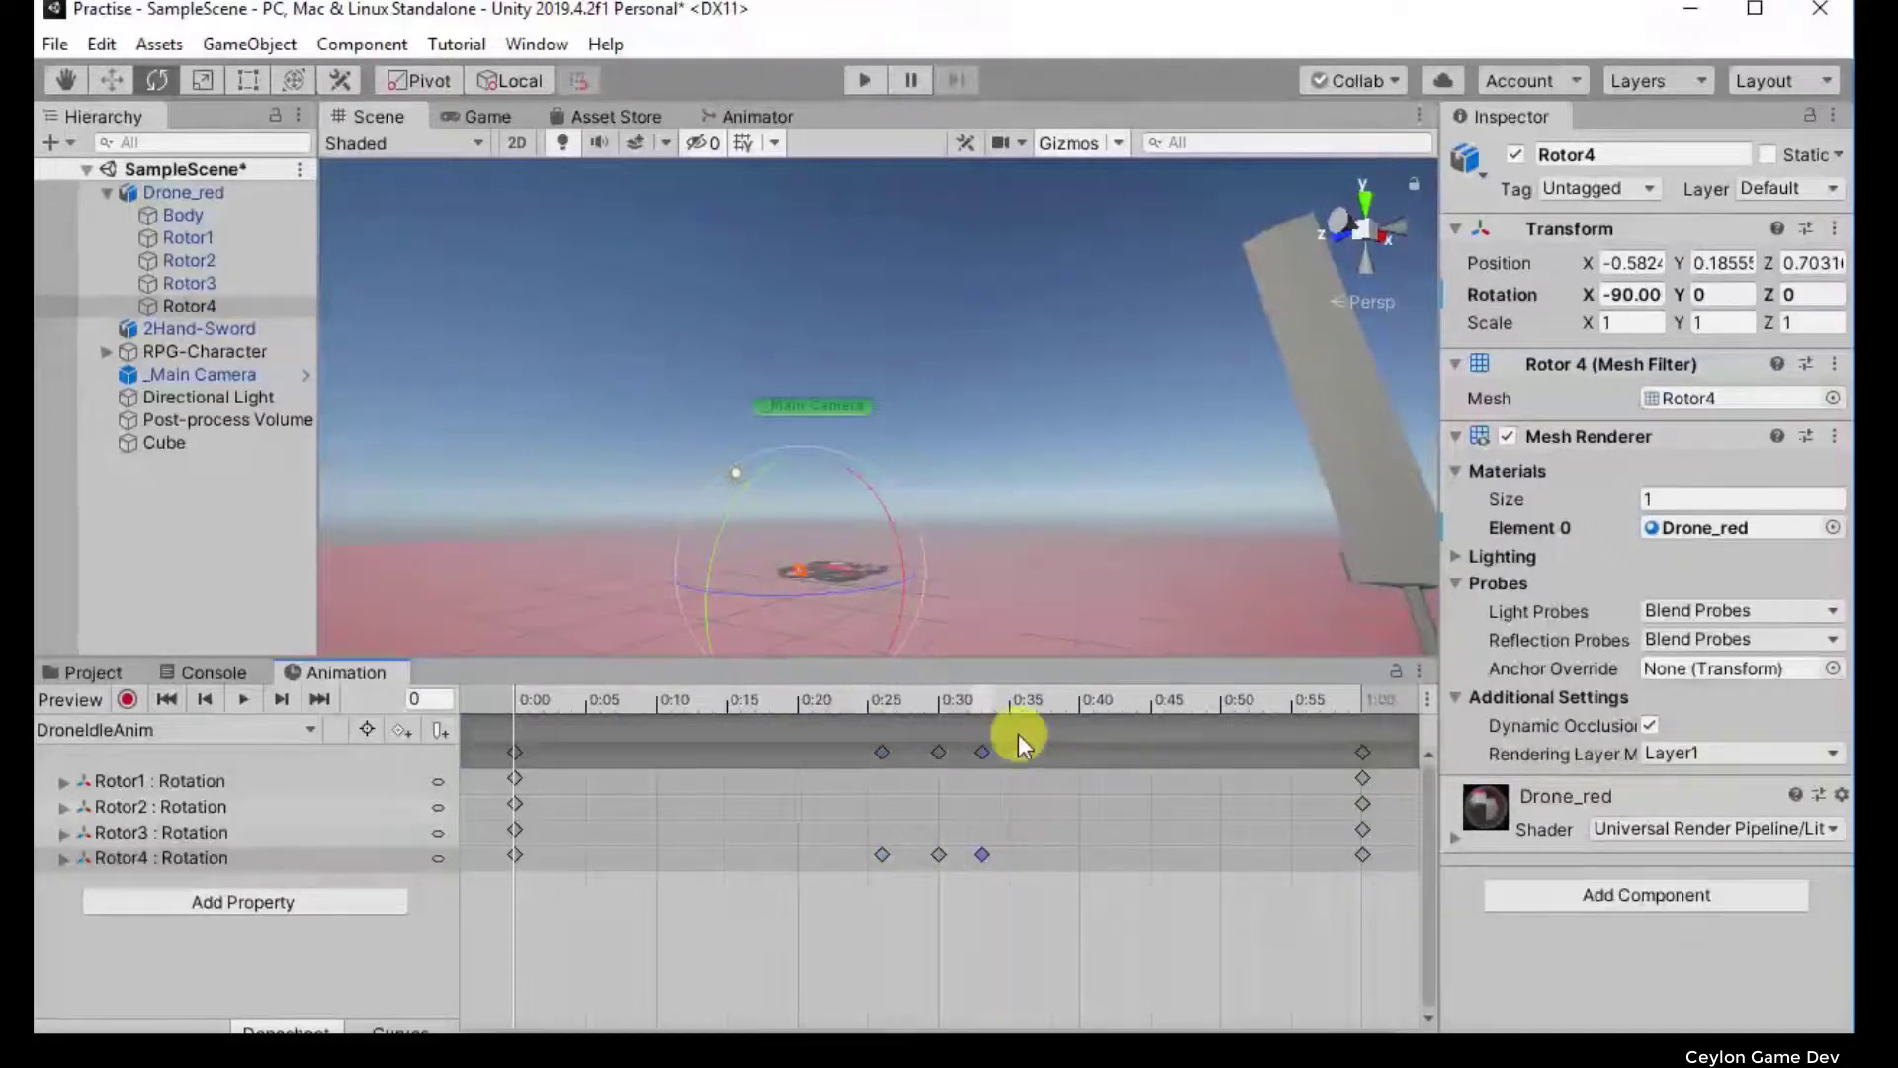
Step: Delete Rotor4's keyframes between 0:25 and 0:33
click(420, 1026)
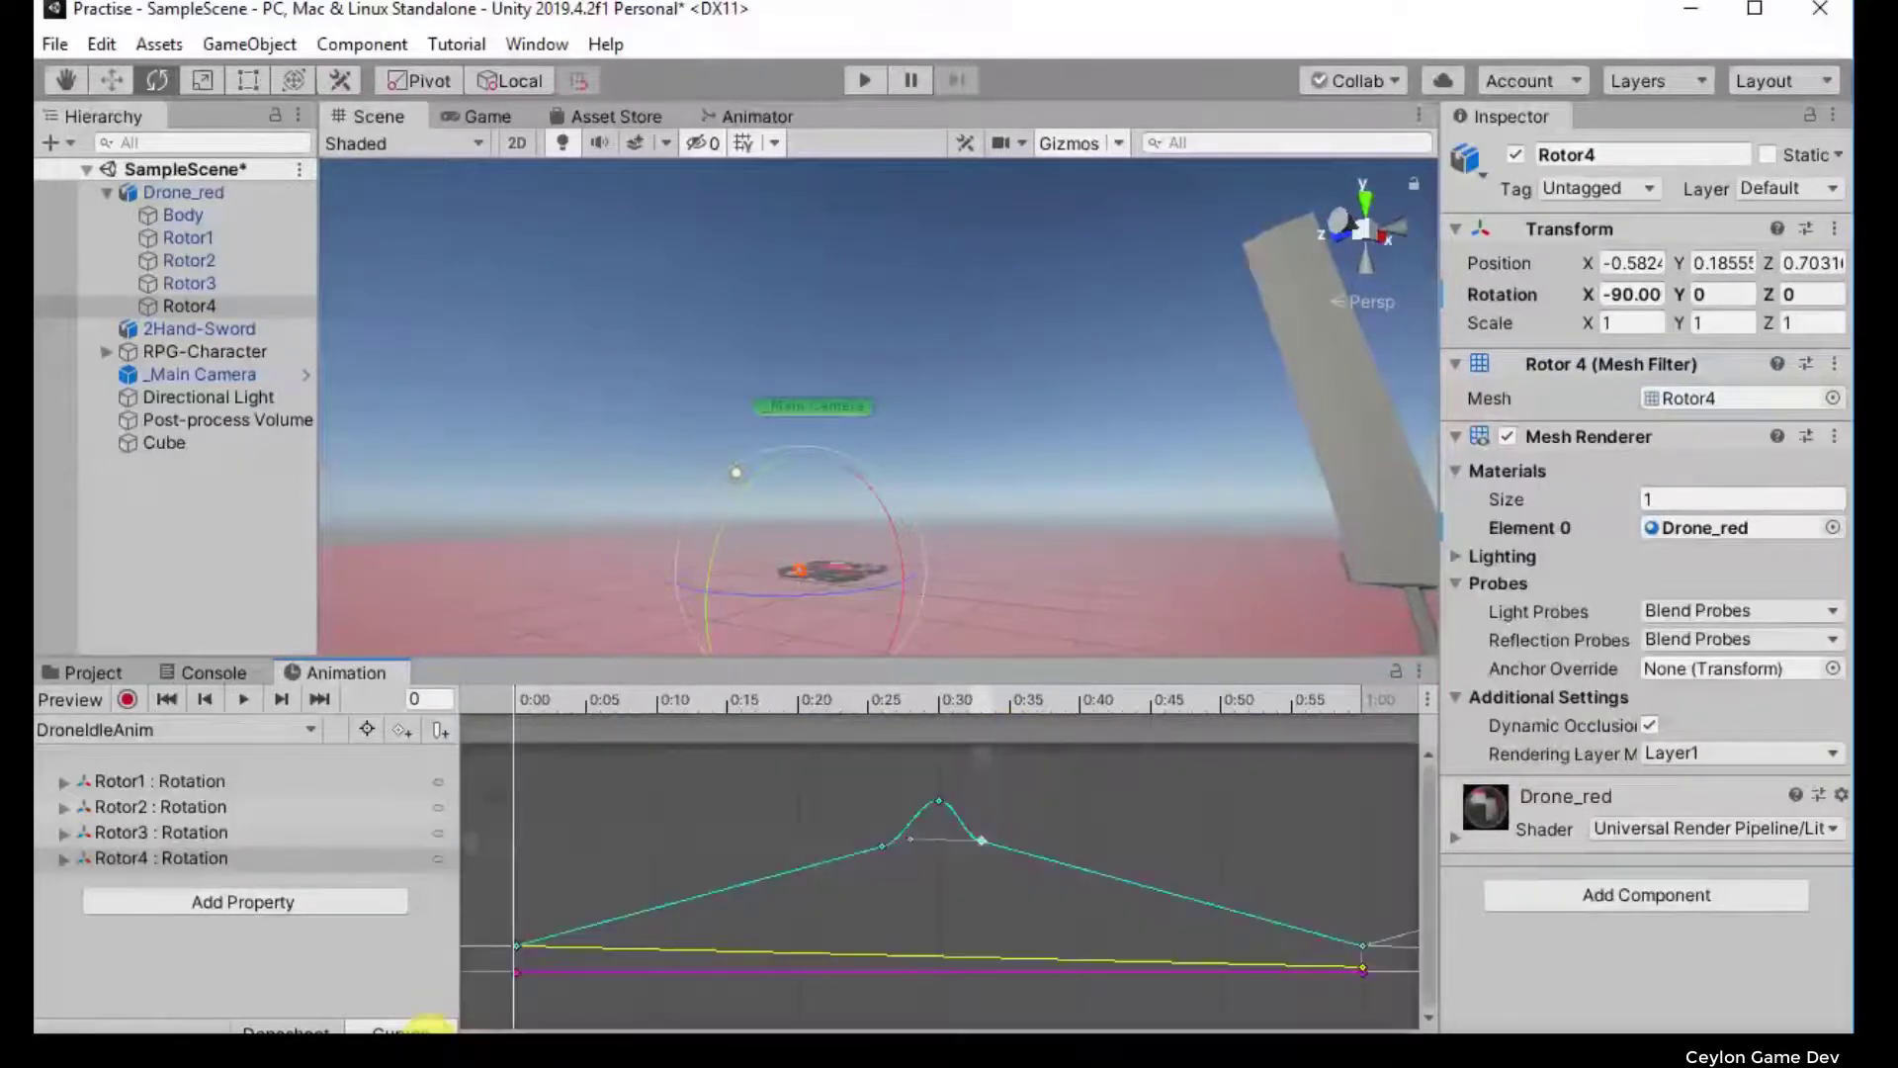
click(306, 1023)
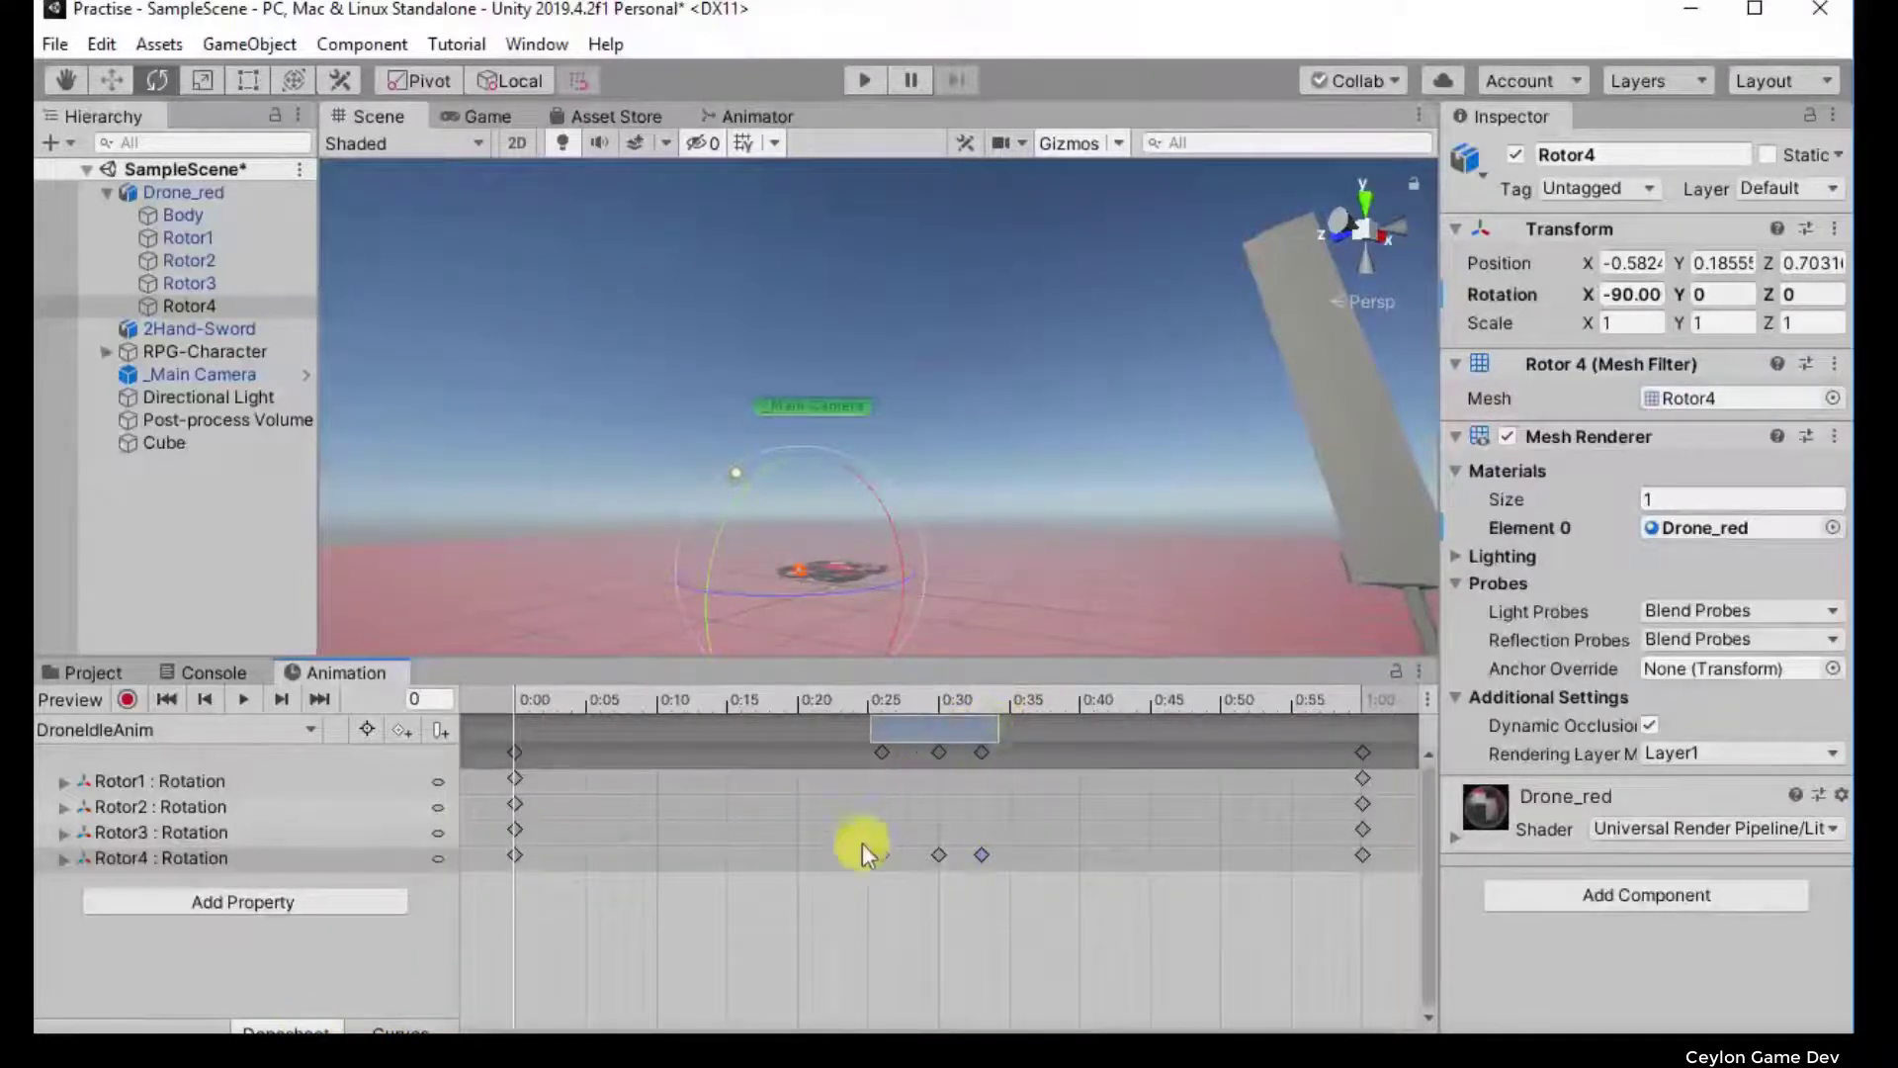
click(885, 969)
drag(1048, 925, 852, 709)
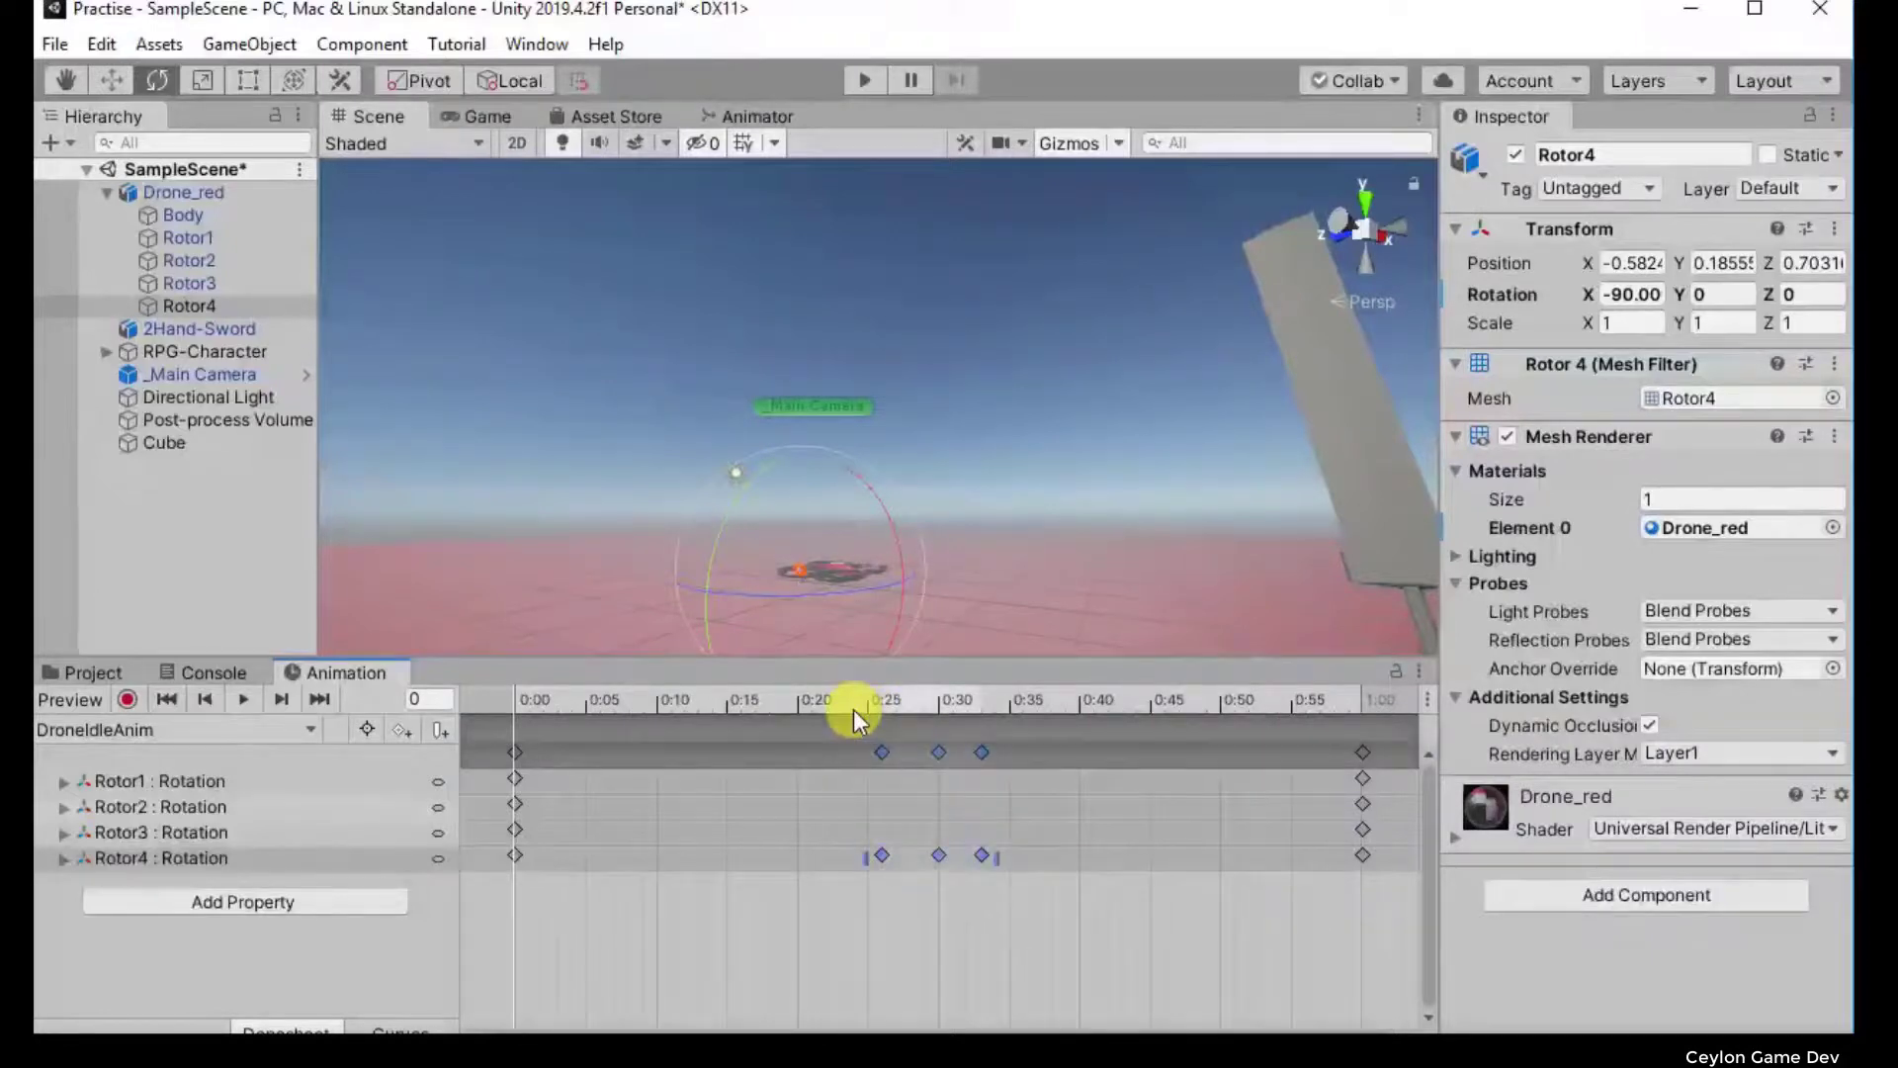
key(Delete)
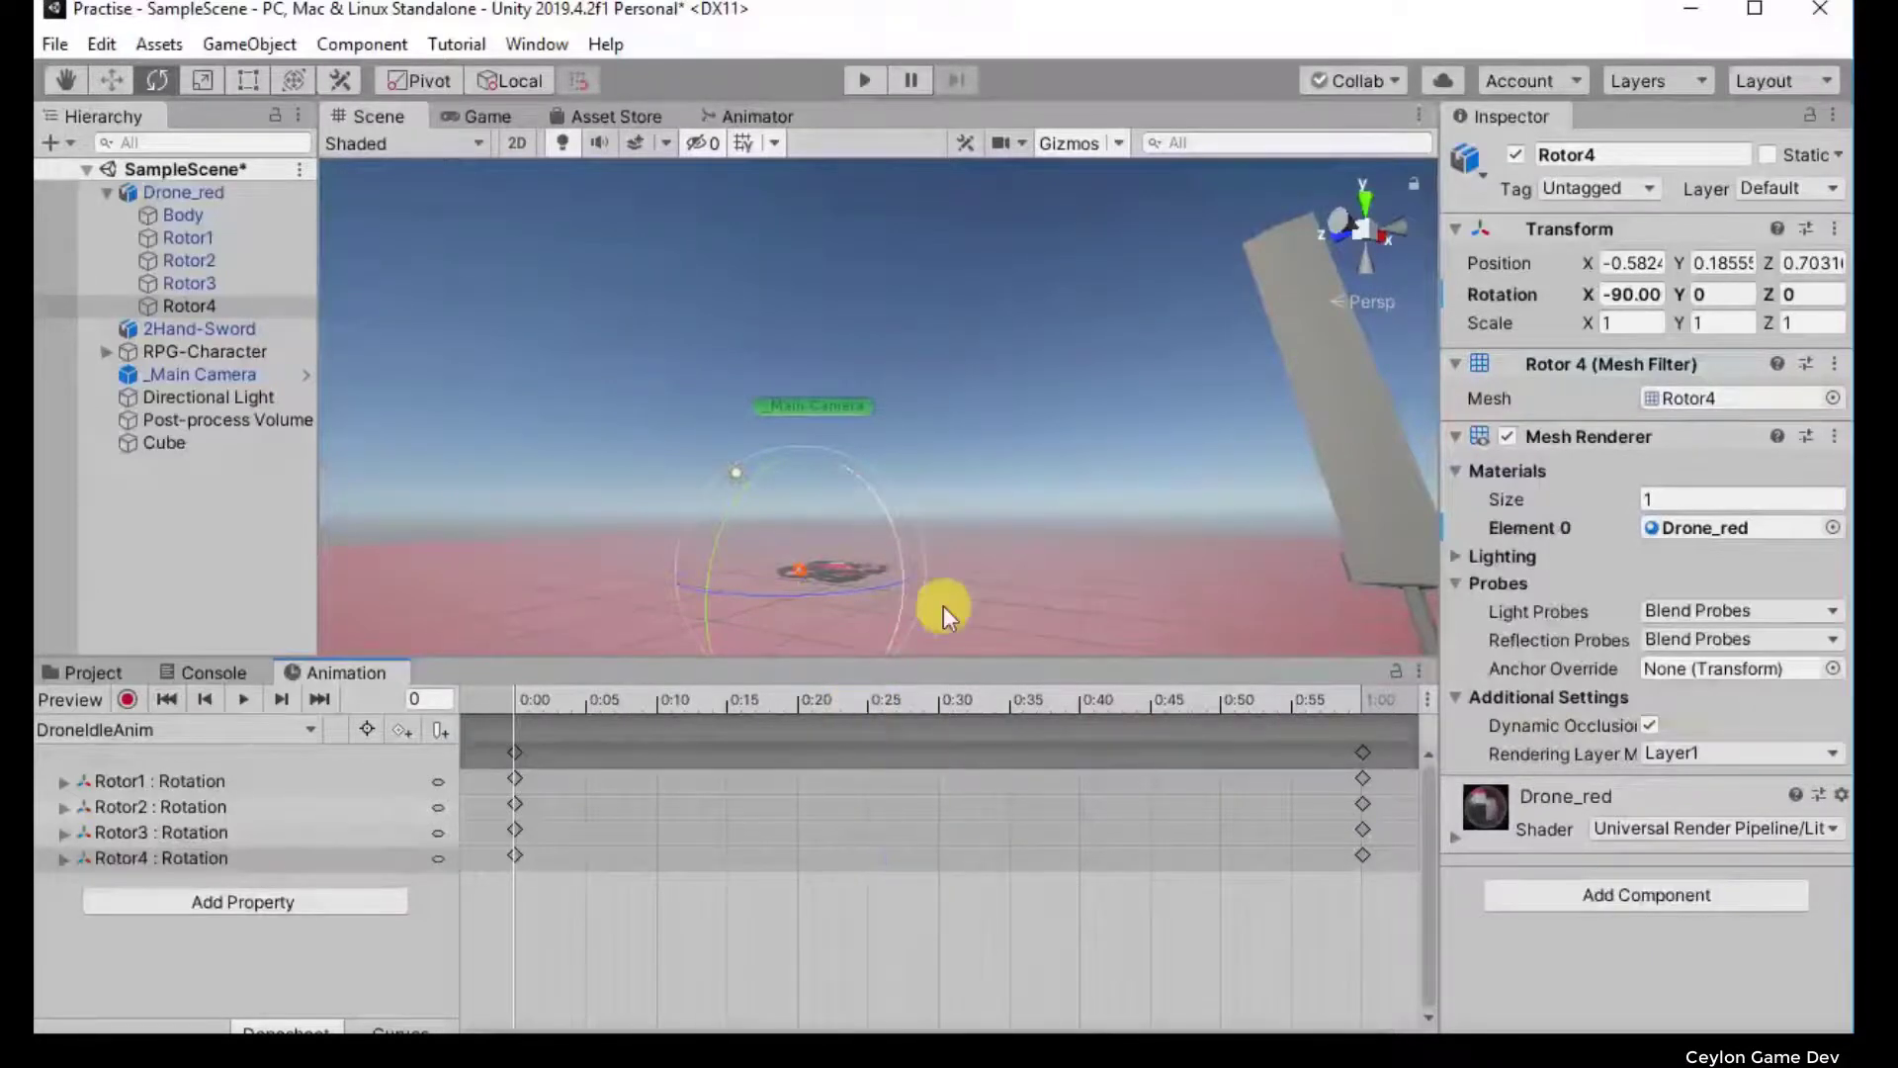
Step: Look down on the drone, switch to the Move tool, and select Drone_red to view its rotation curves
alt+drag(944, 605, 1008, 650)
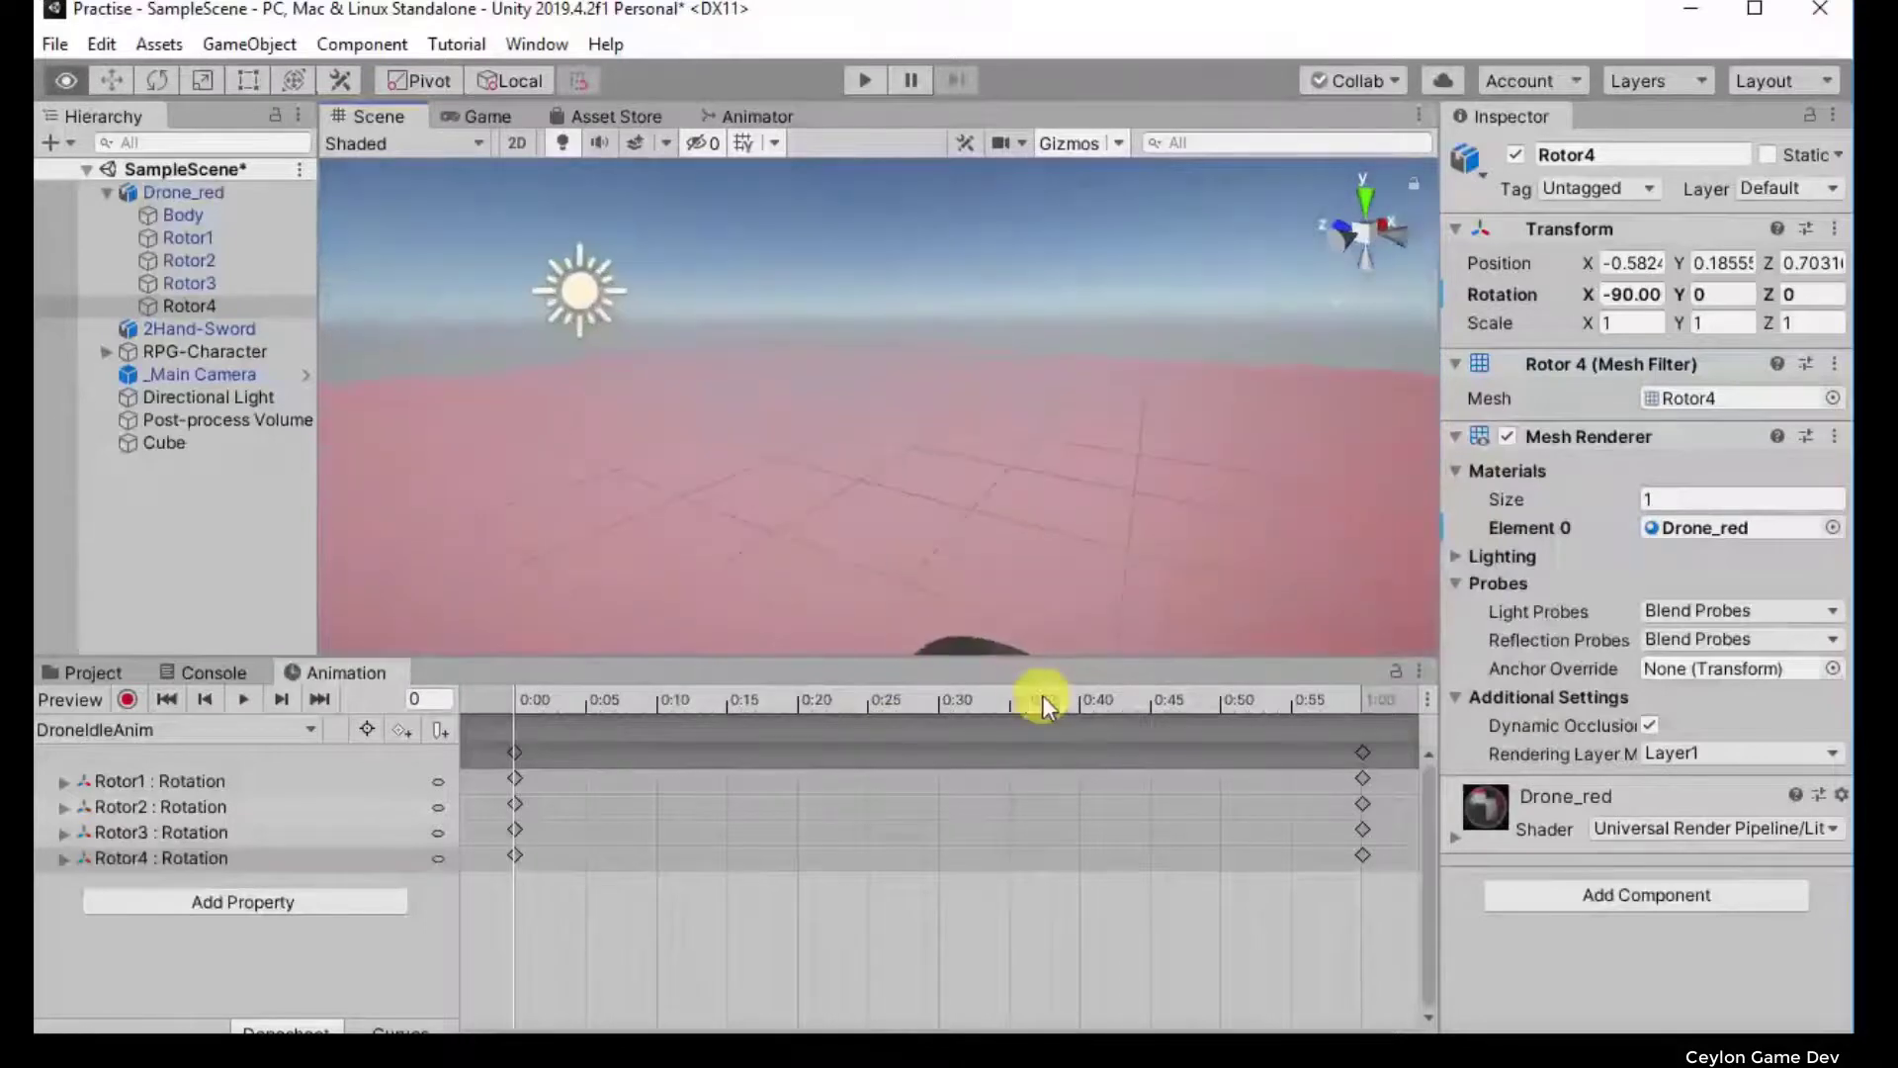
alt+drag(1008, 649, 1285, 1018)
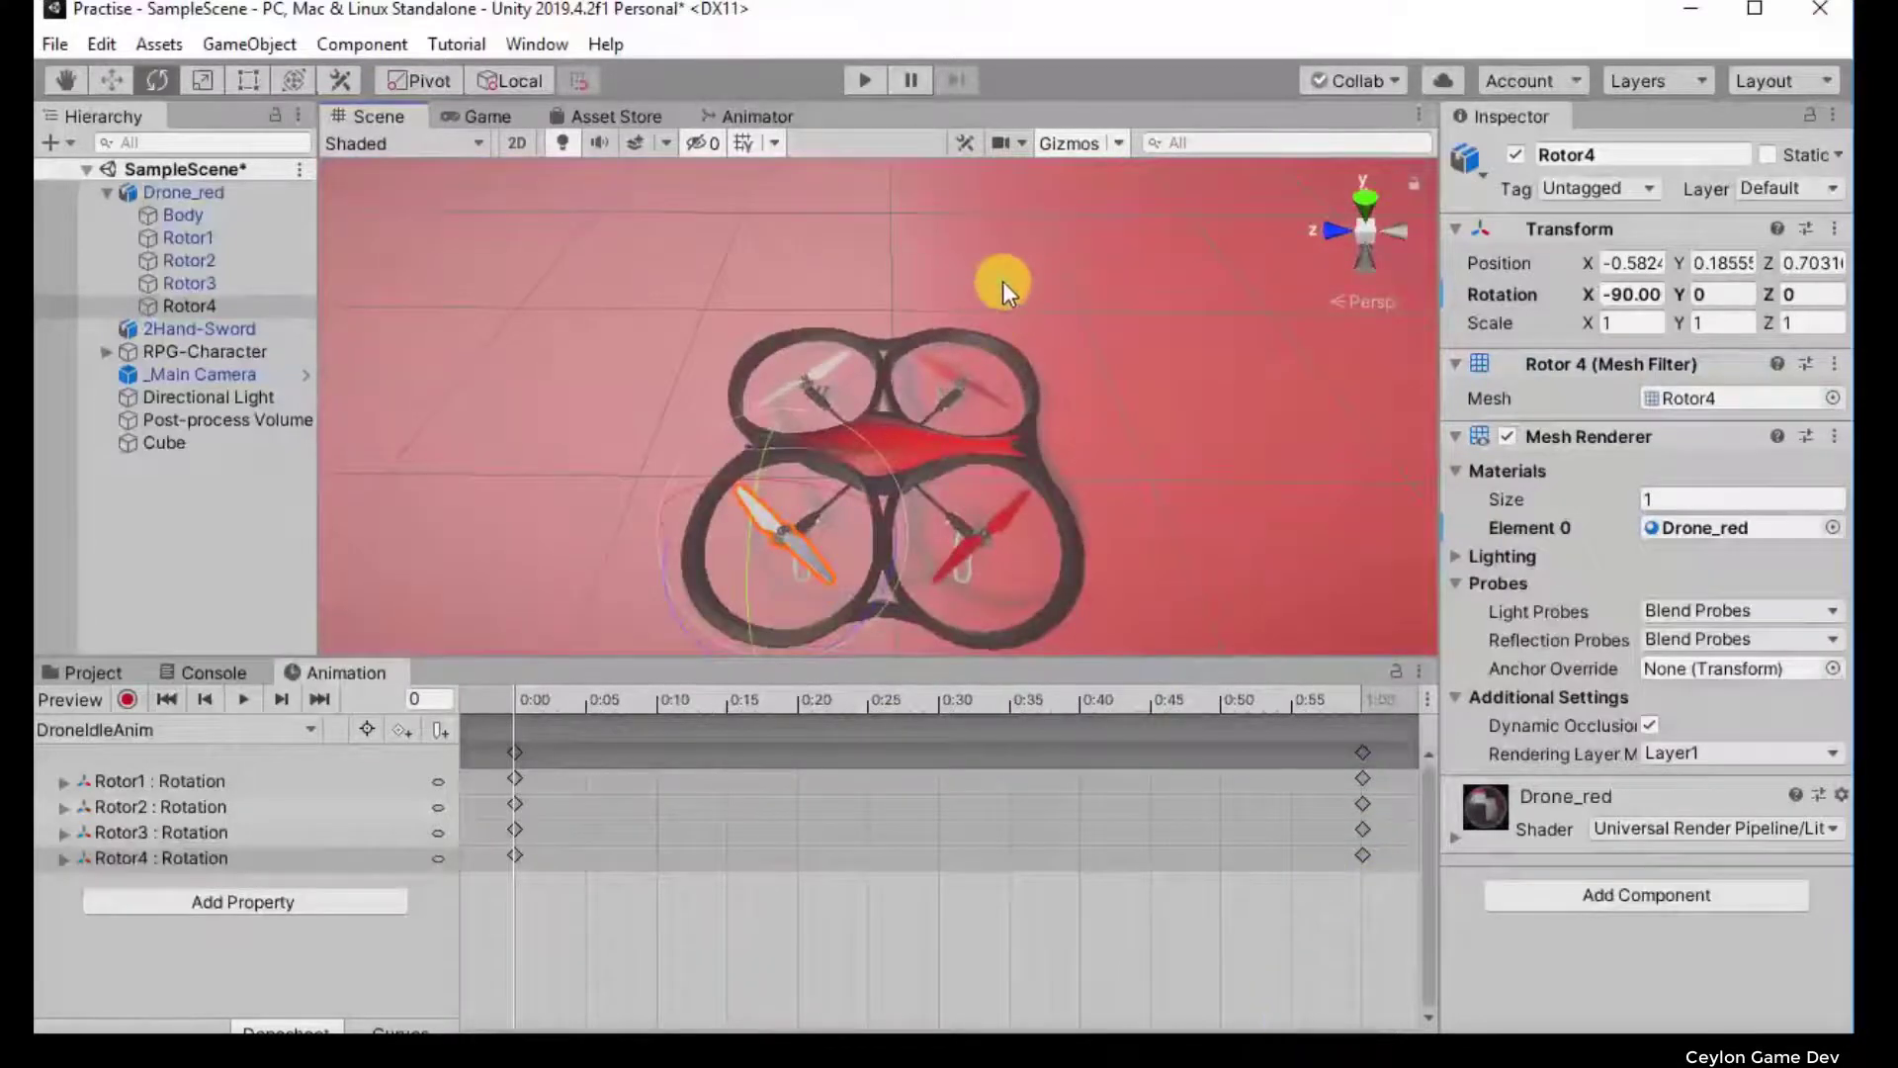
click(993, 289)
key(w)
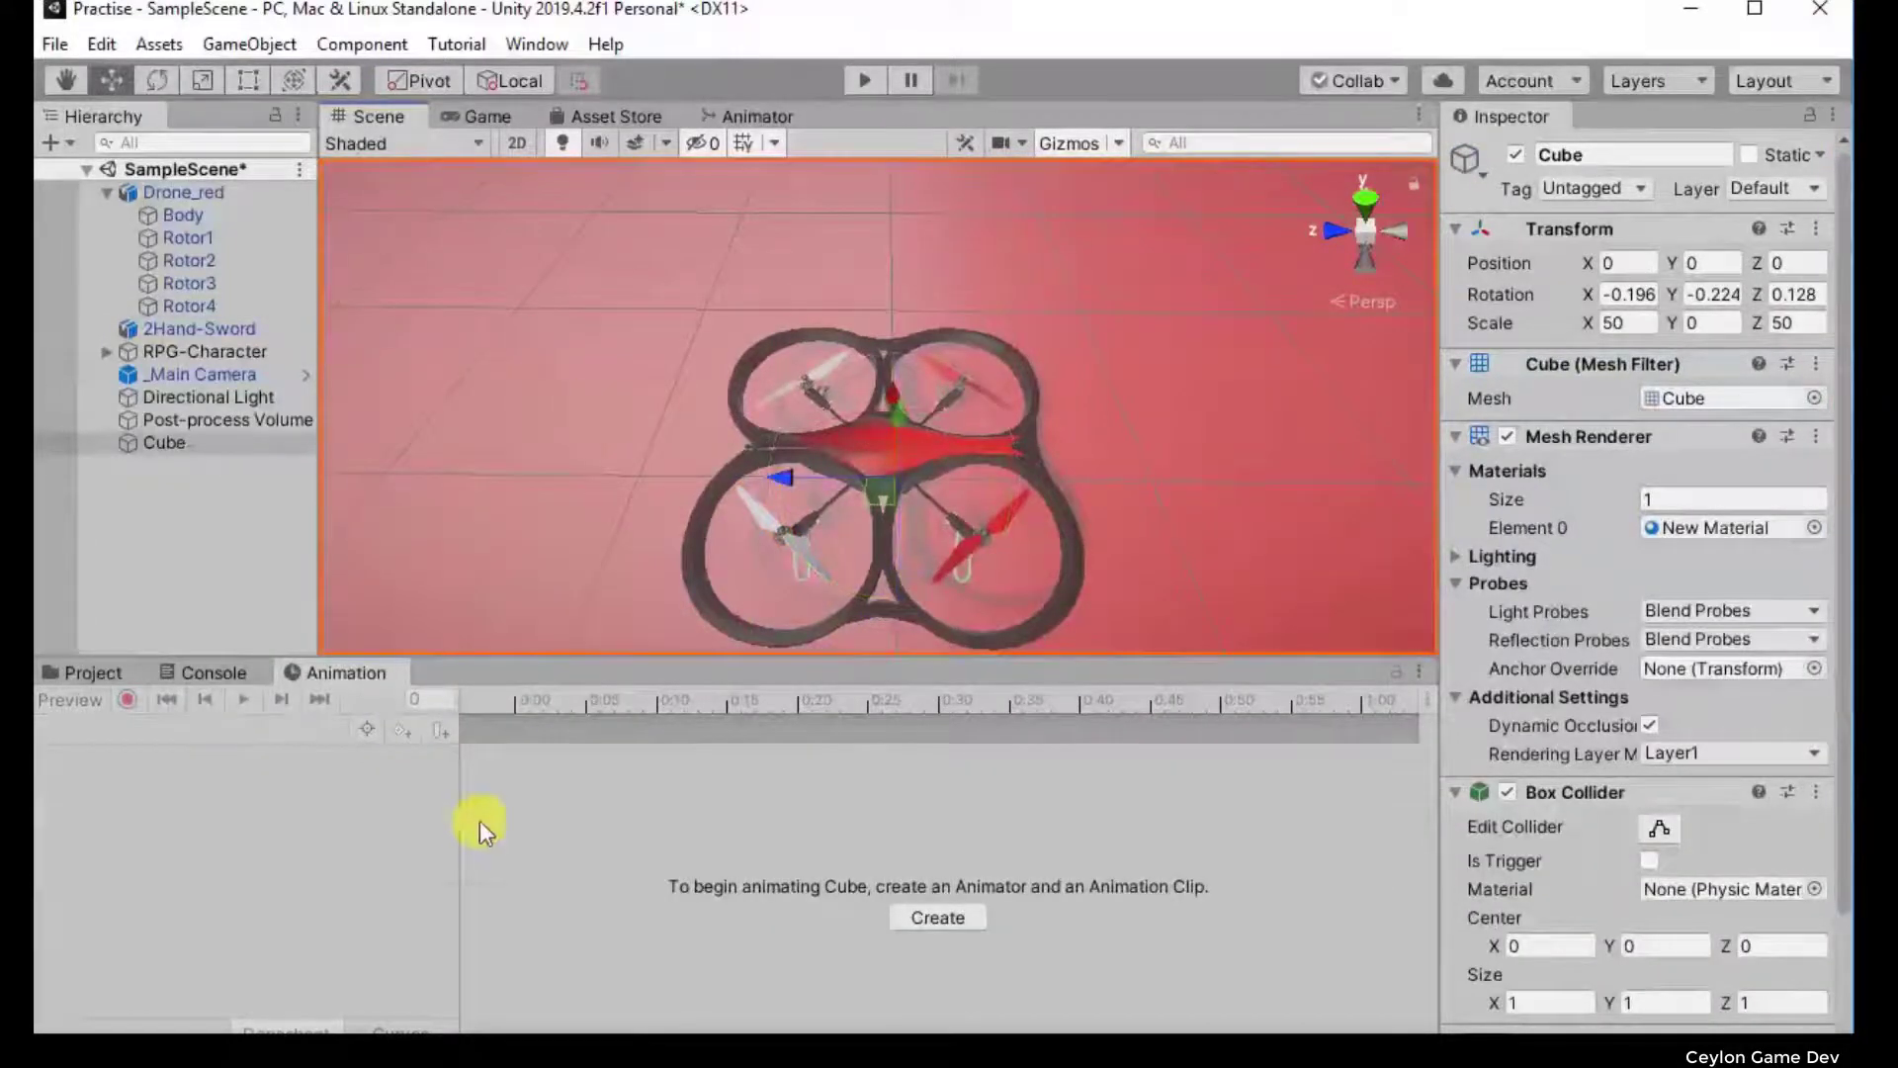
click(846, 453)
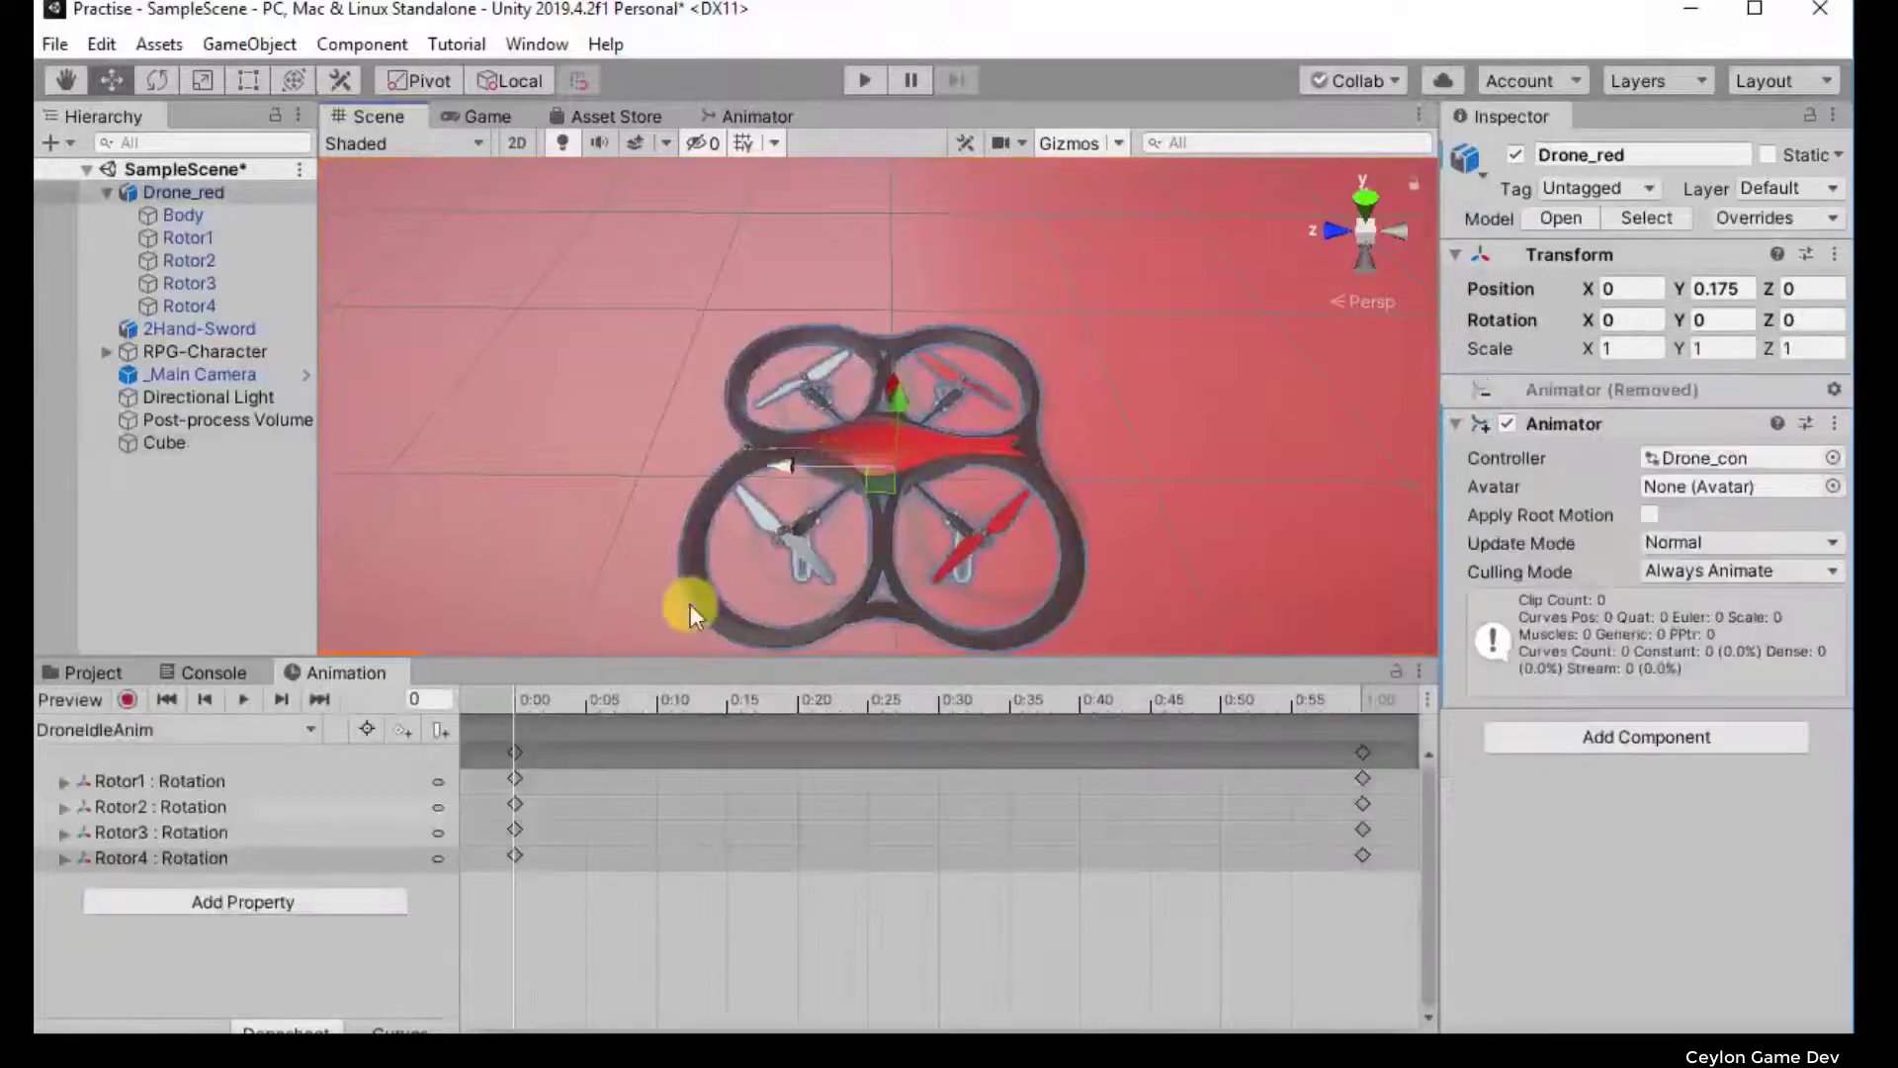
click(391, 1028)
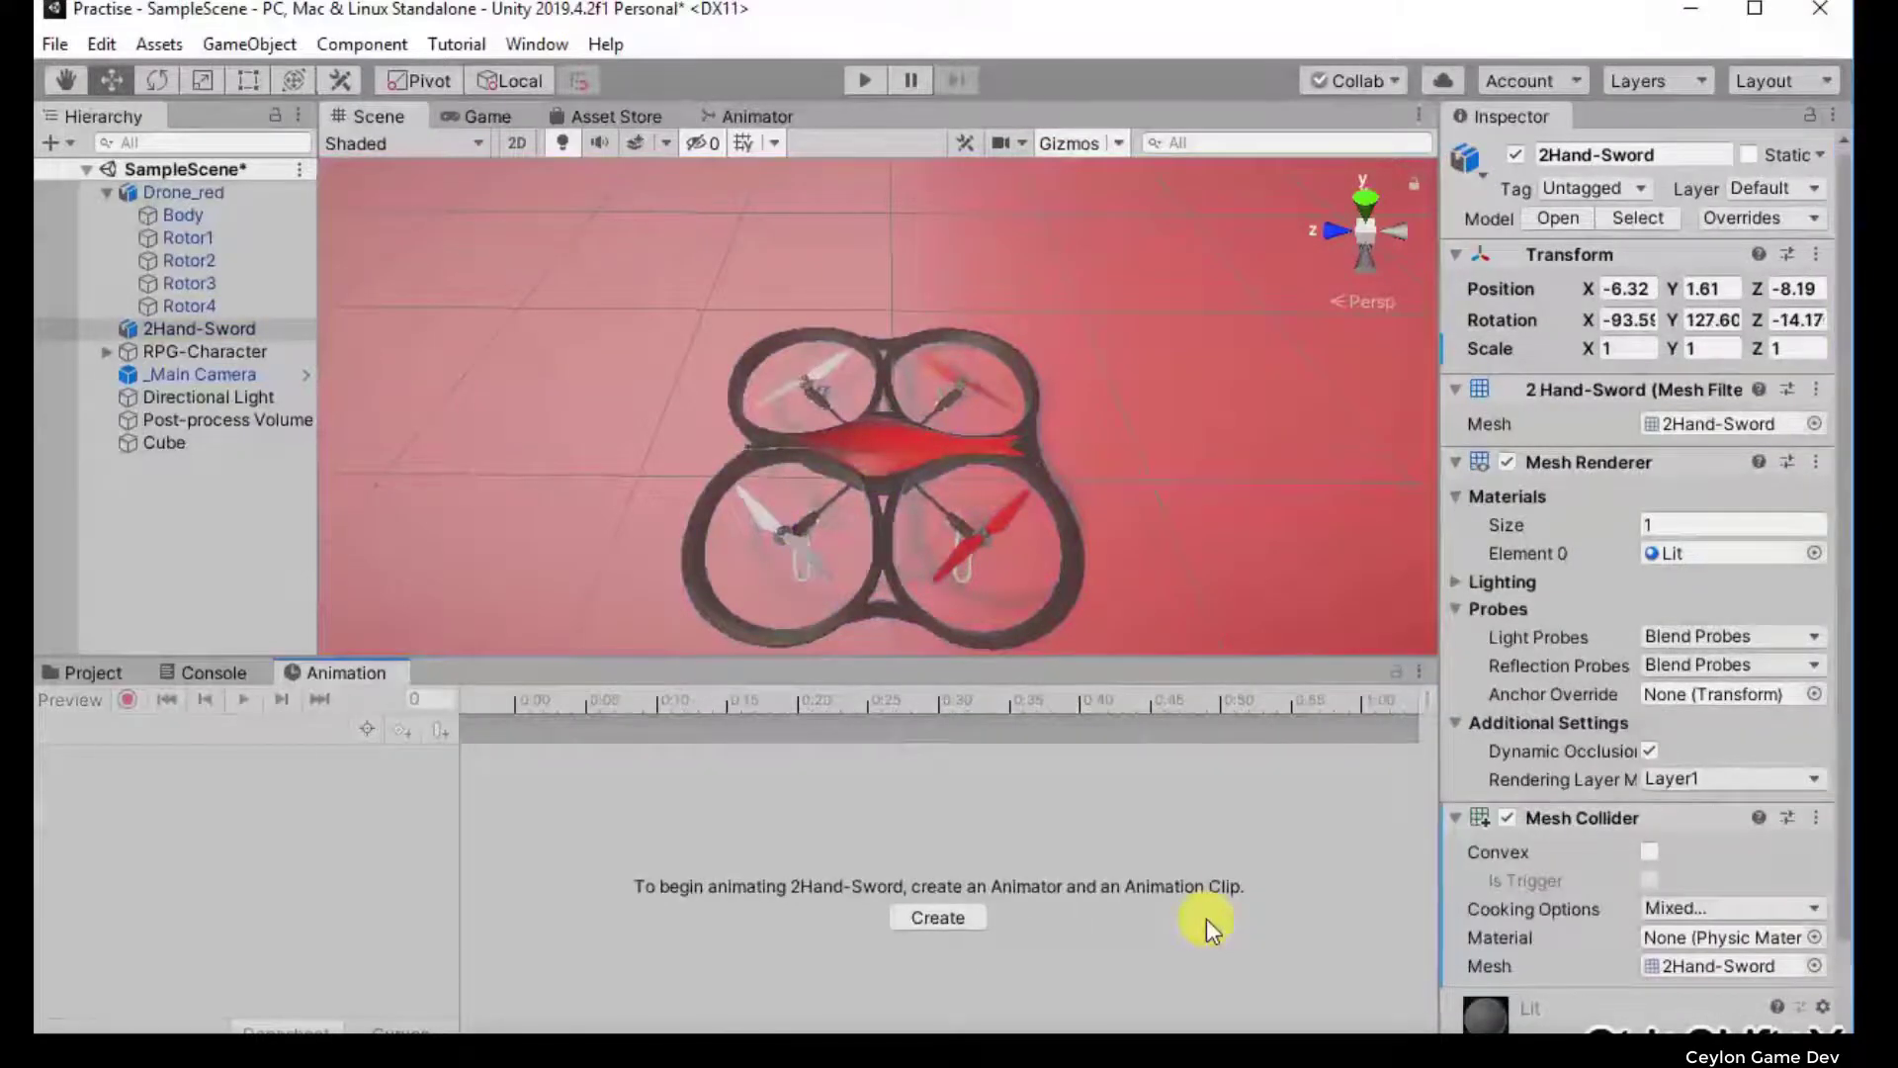
Step: Show Drone_red's rotor rotations as curves and zoom in on the loop-end keyframe
click(902, 432)
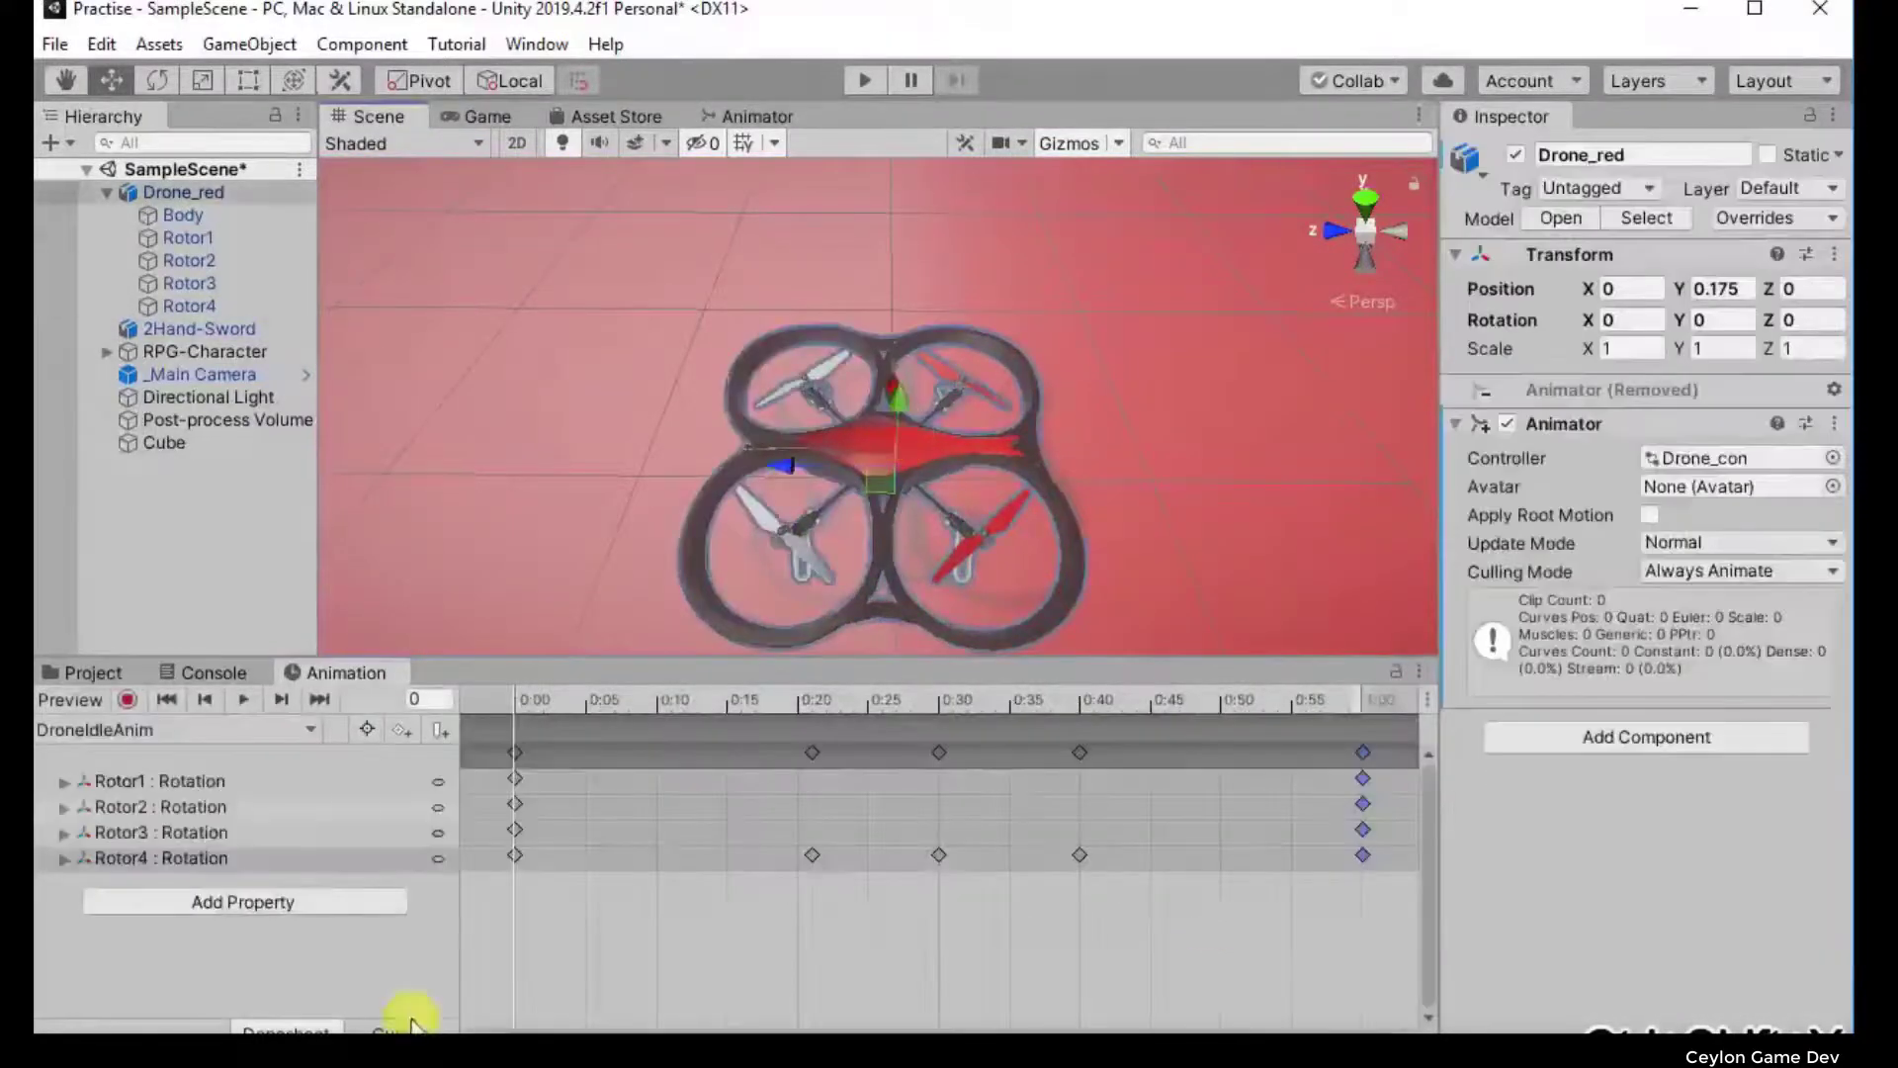
click(406, 1028)
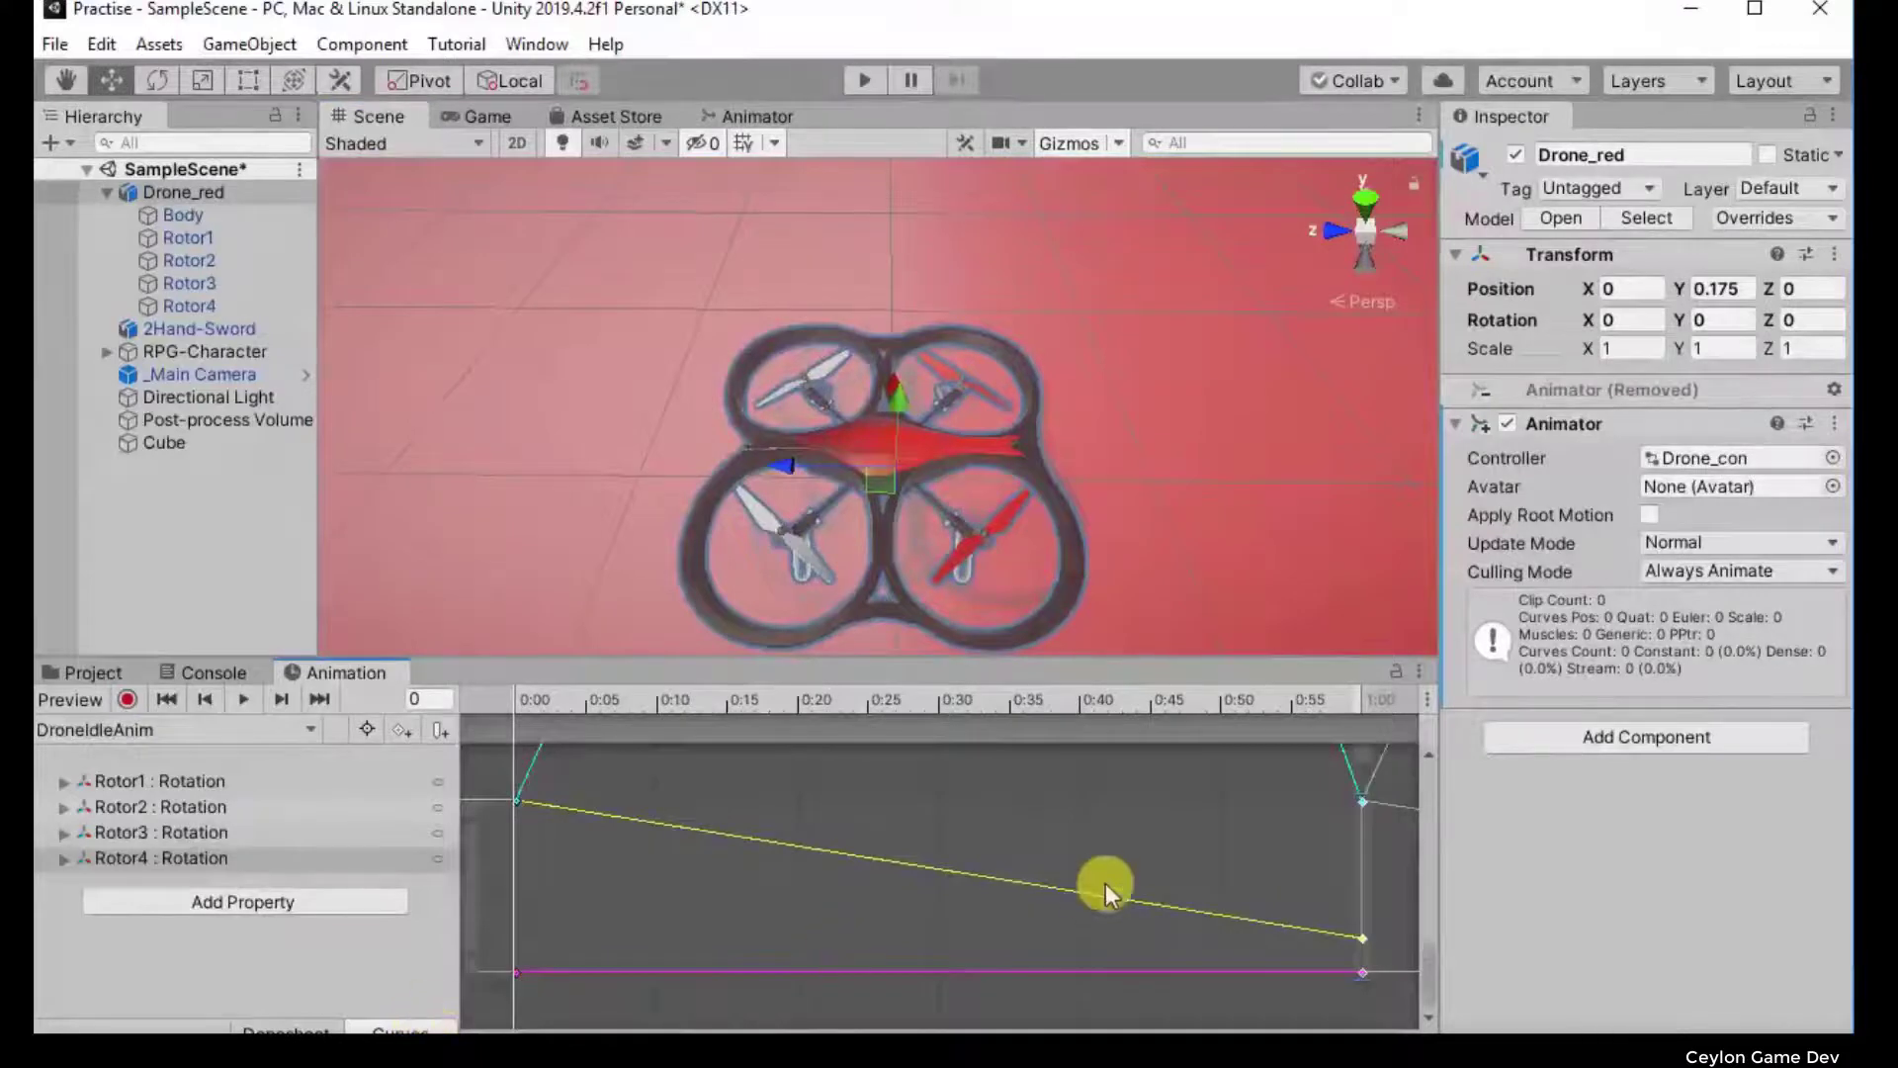
scroll(1106, 880, down, 3)
scroll(1032, 891, down, 3)
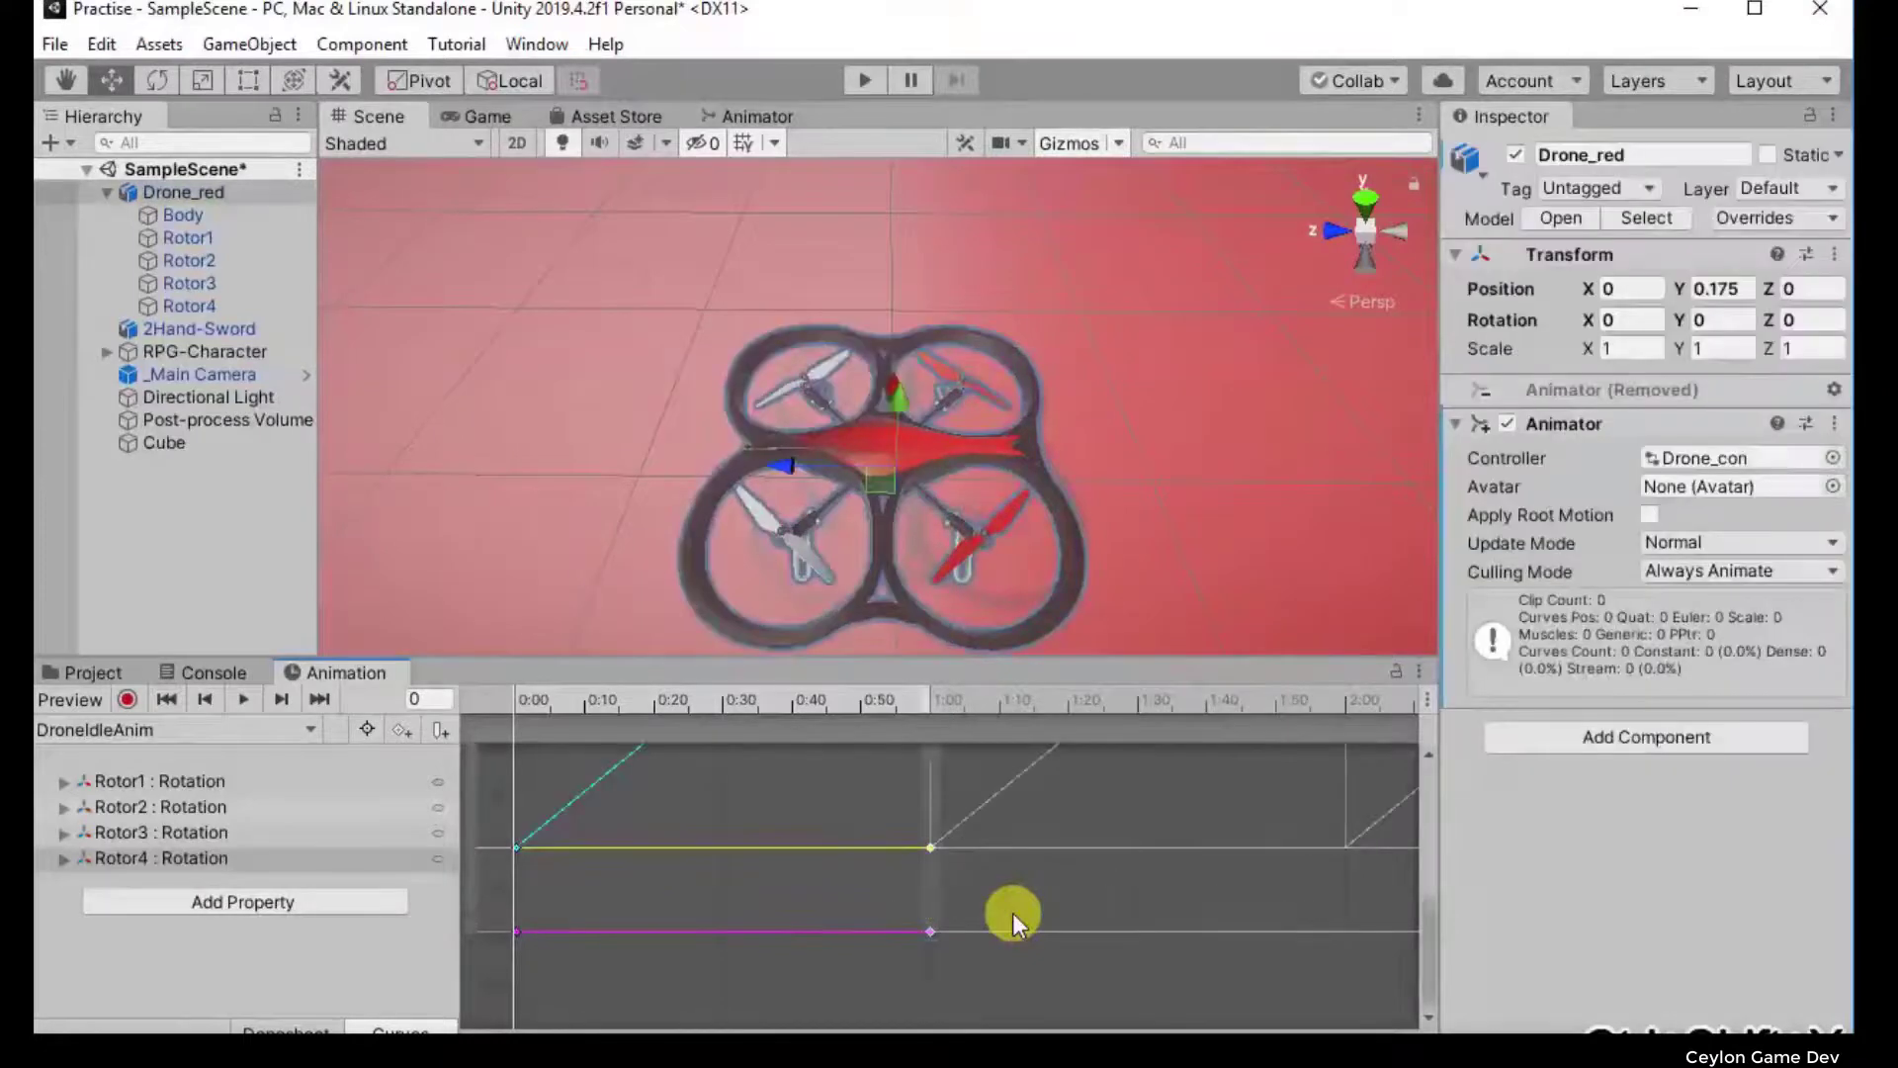
scroll(876, 821, down, 2)
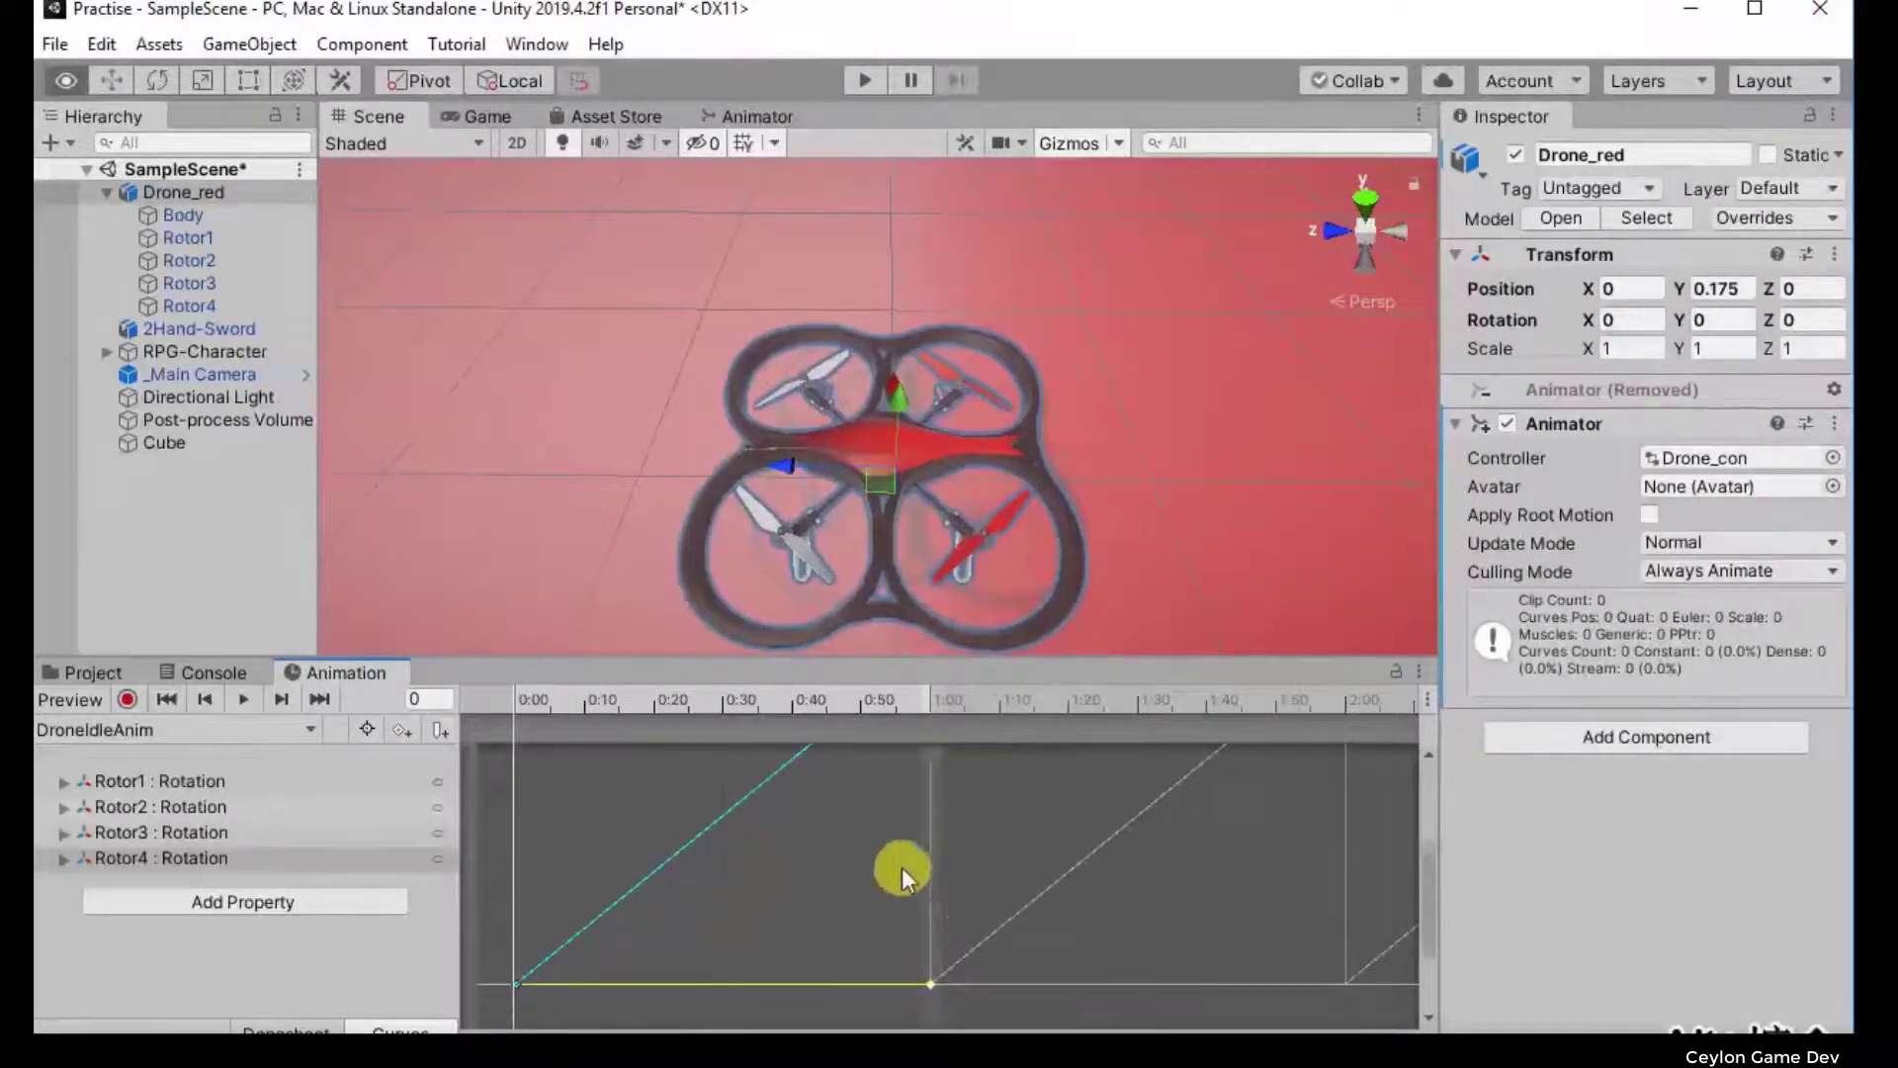
scroll(902, 870, down, 1)
scroll(900, 873, down, 1)
scroll(879, 894, down, 1)
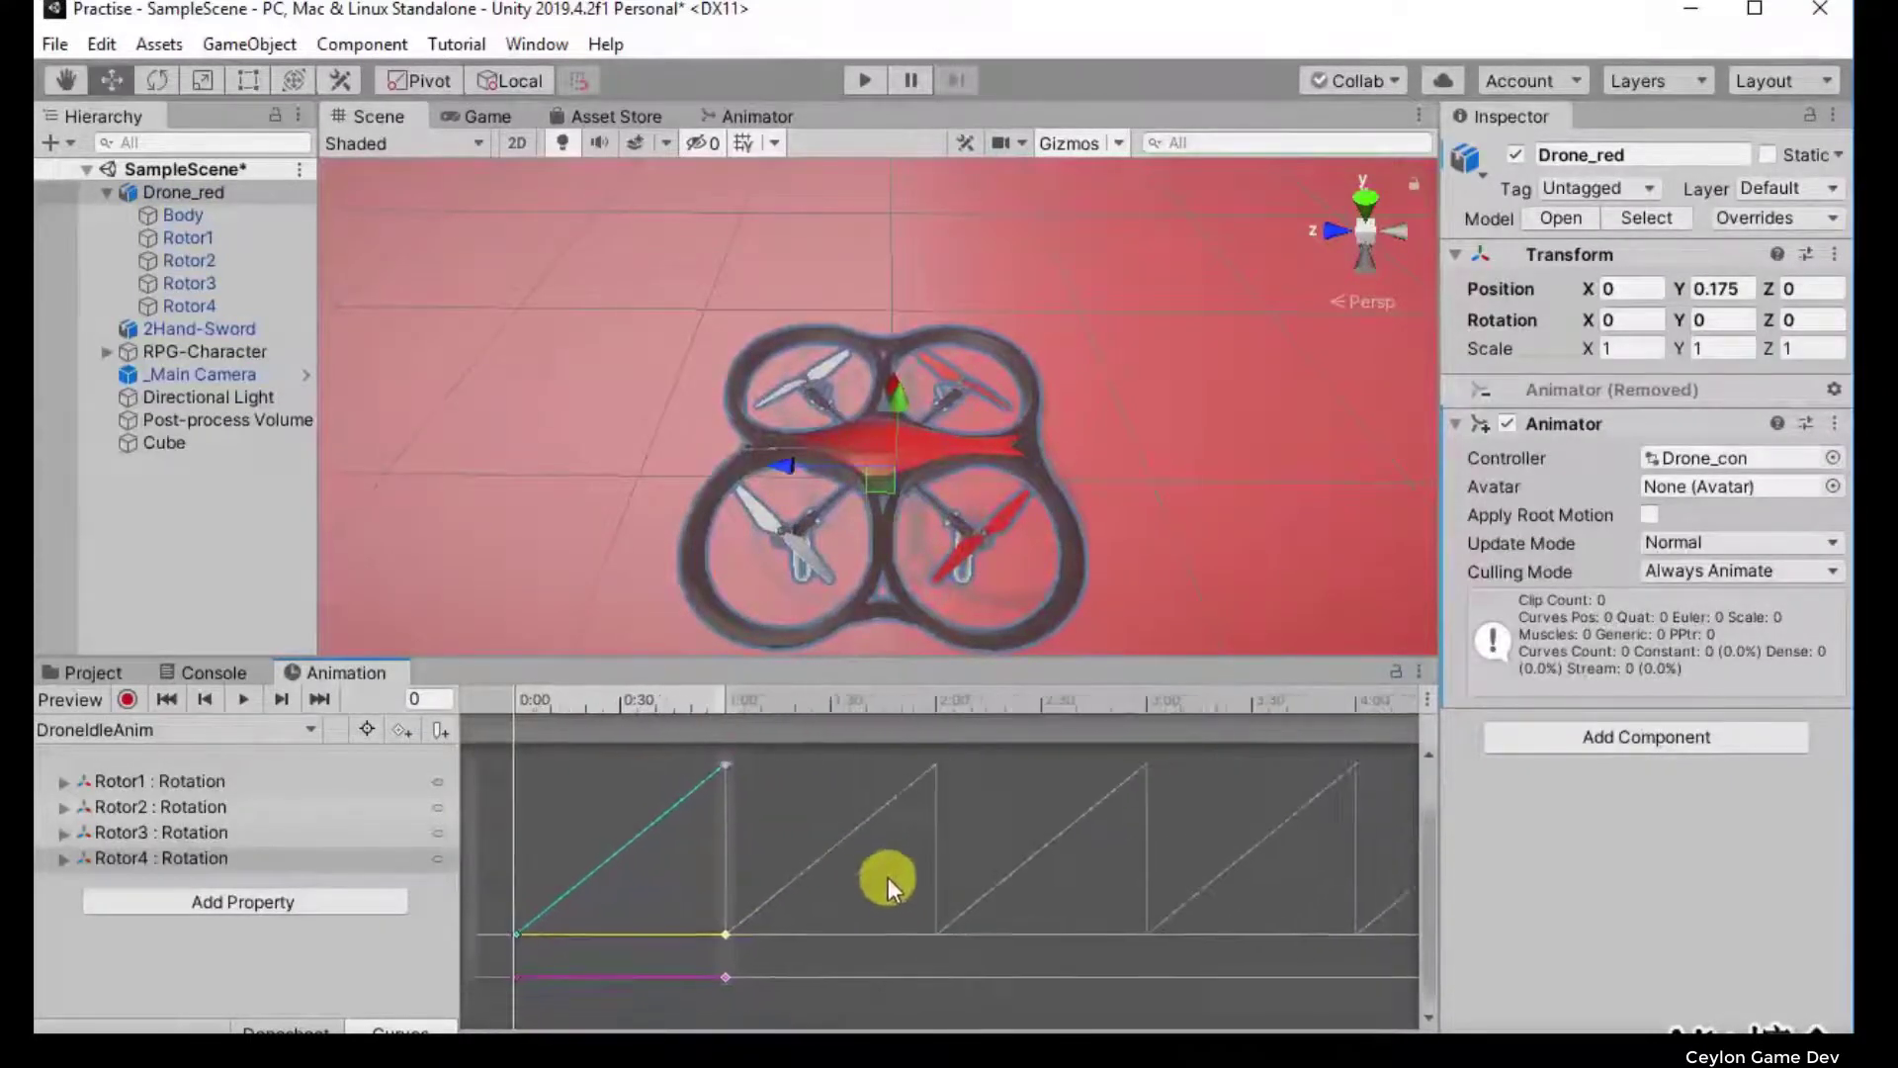
scroll(884, 877, down, 1)
scroll(879, 880, down, 1)
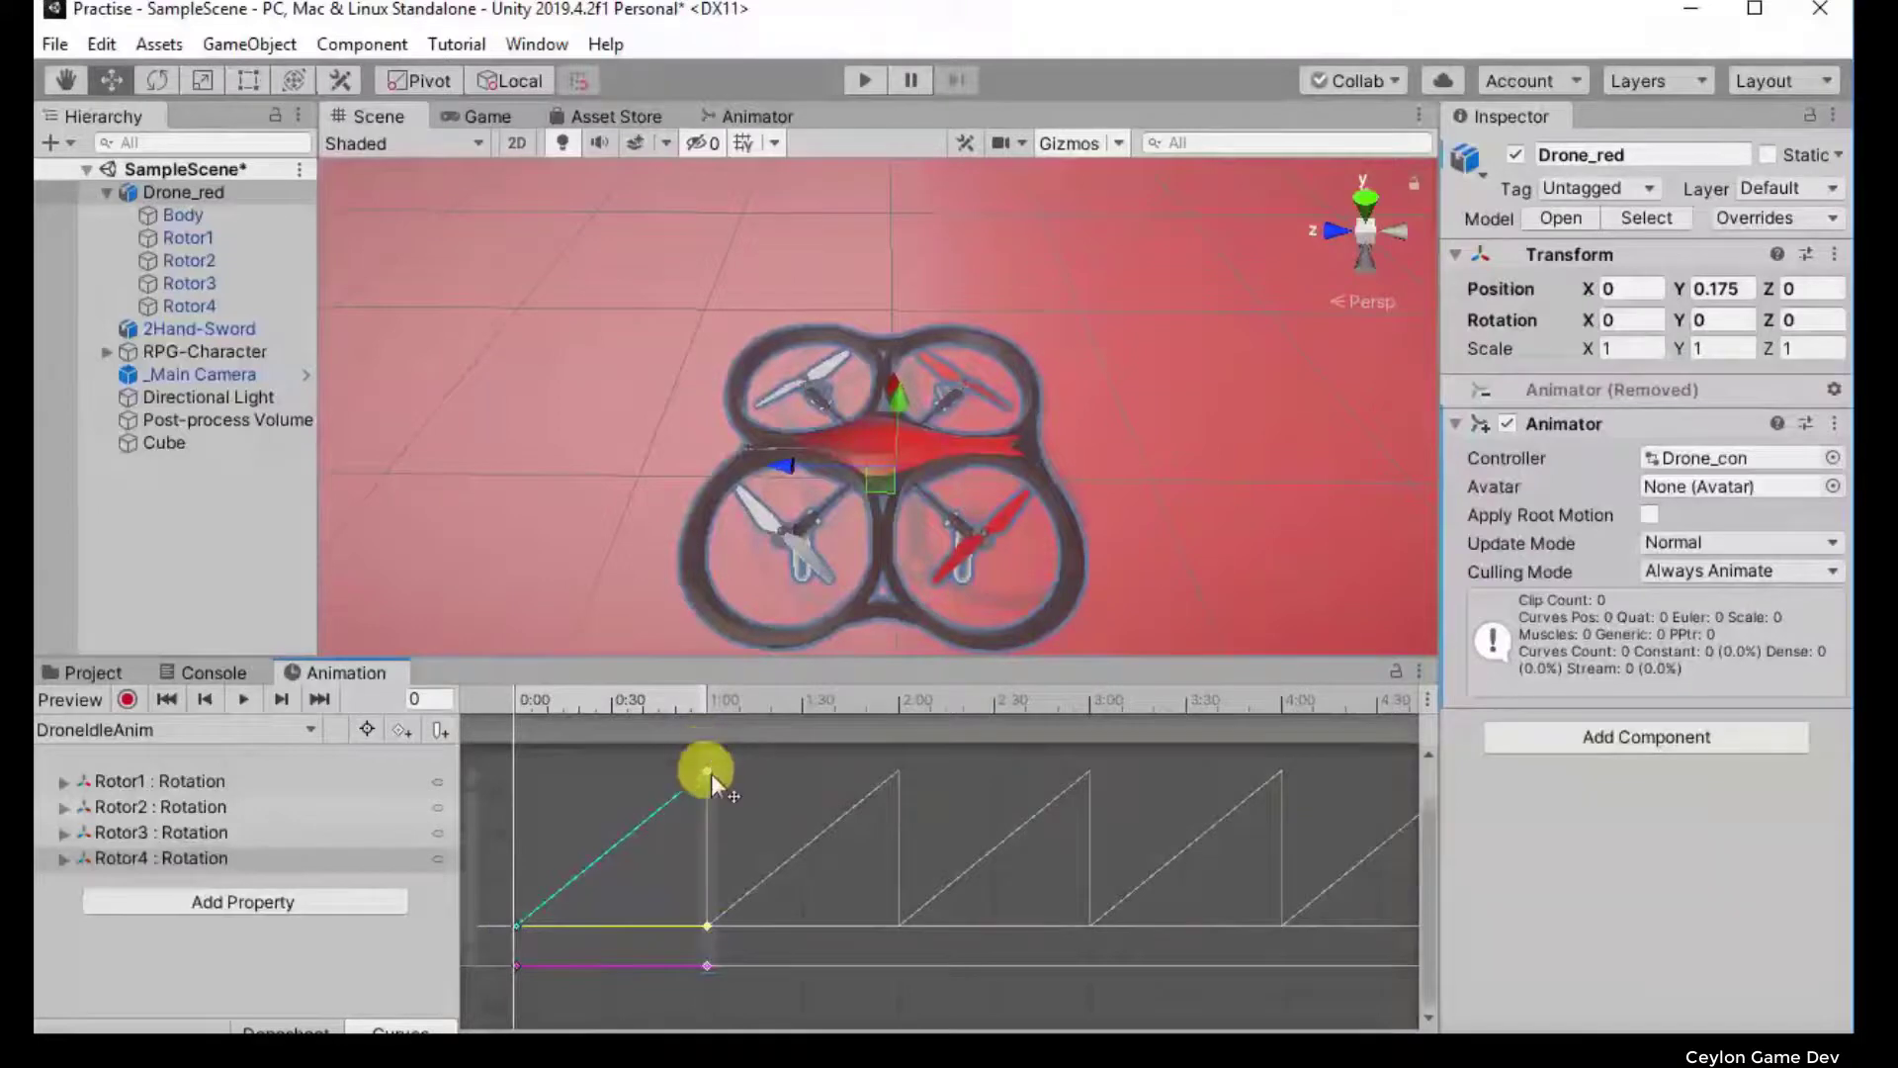
click(712, 910)
scroll(564, 964, up, 2)
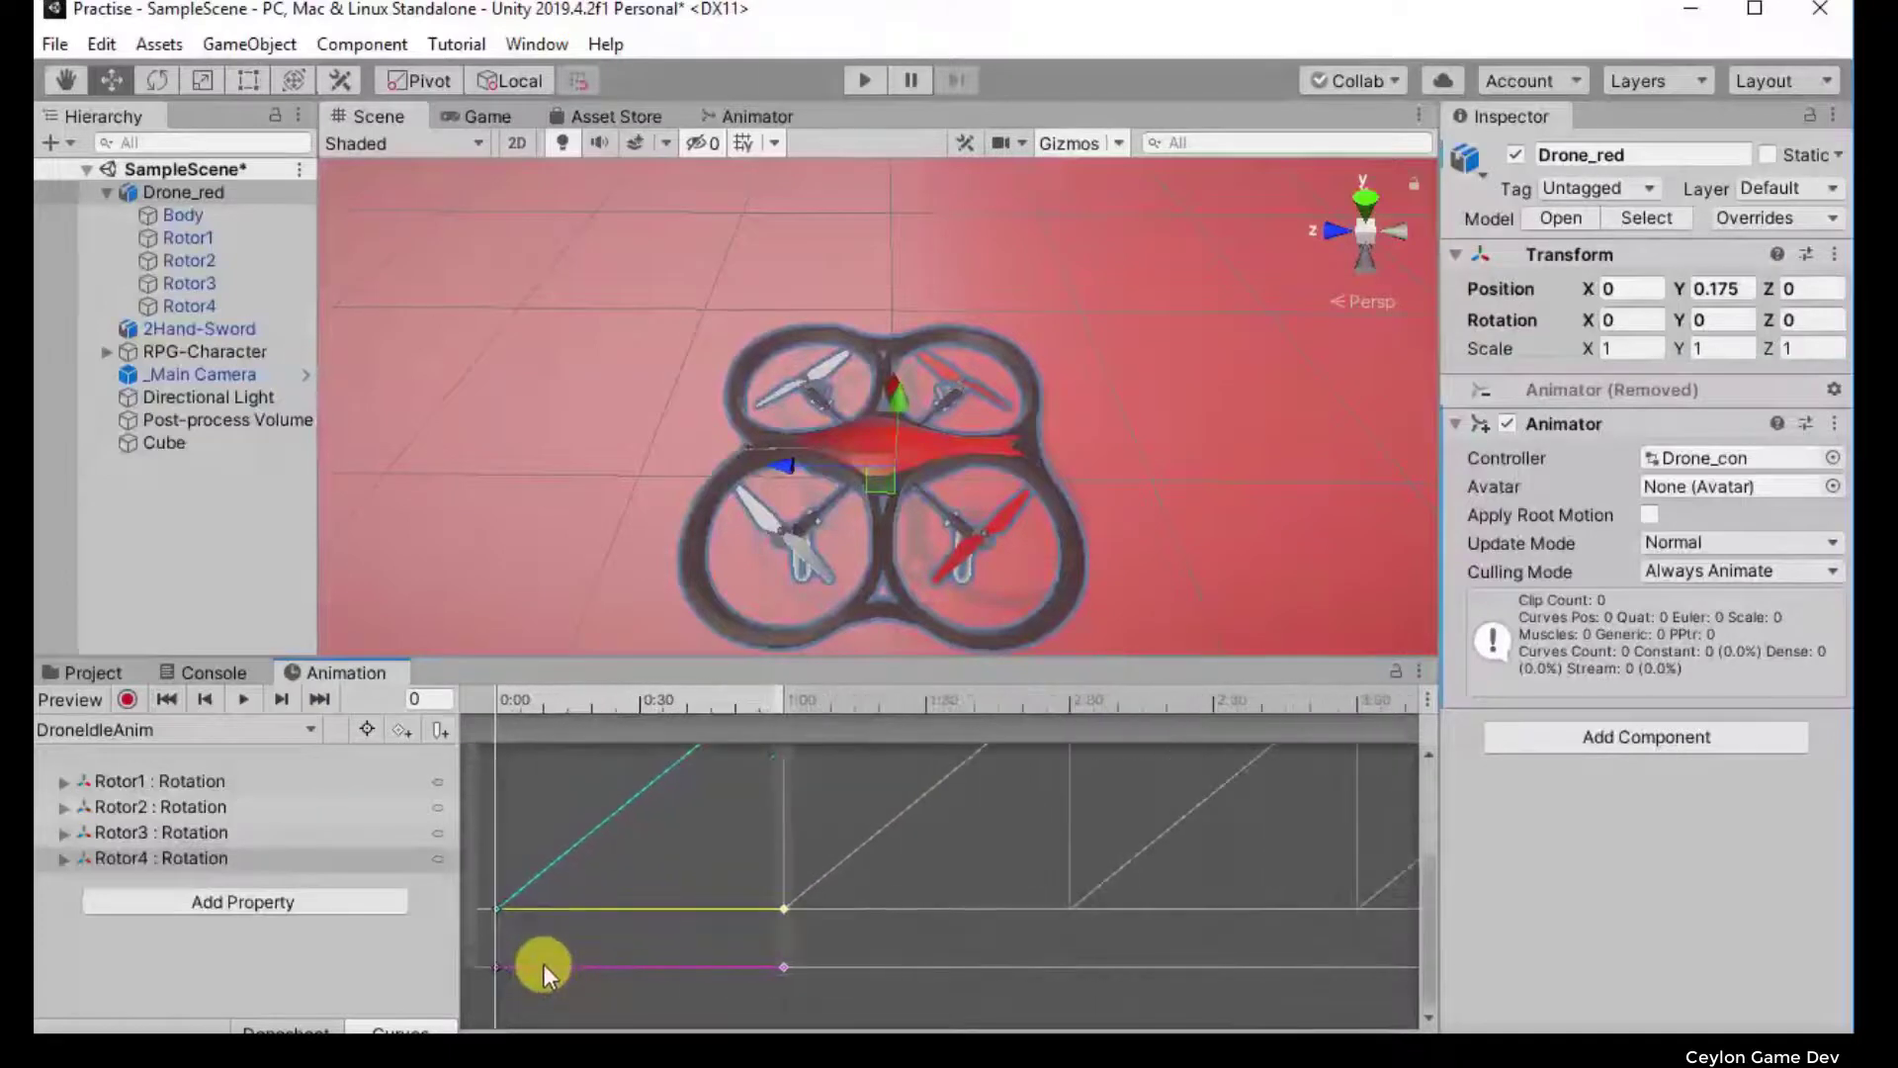
scroll(543, 964, up, 2)
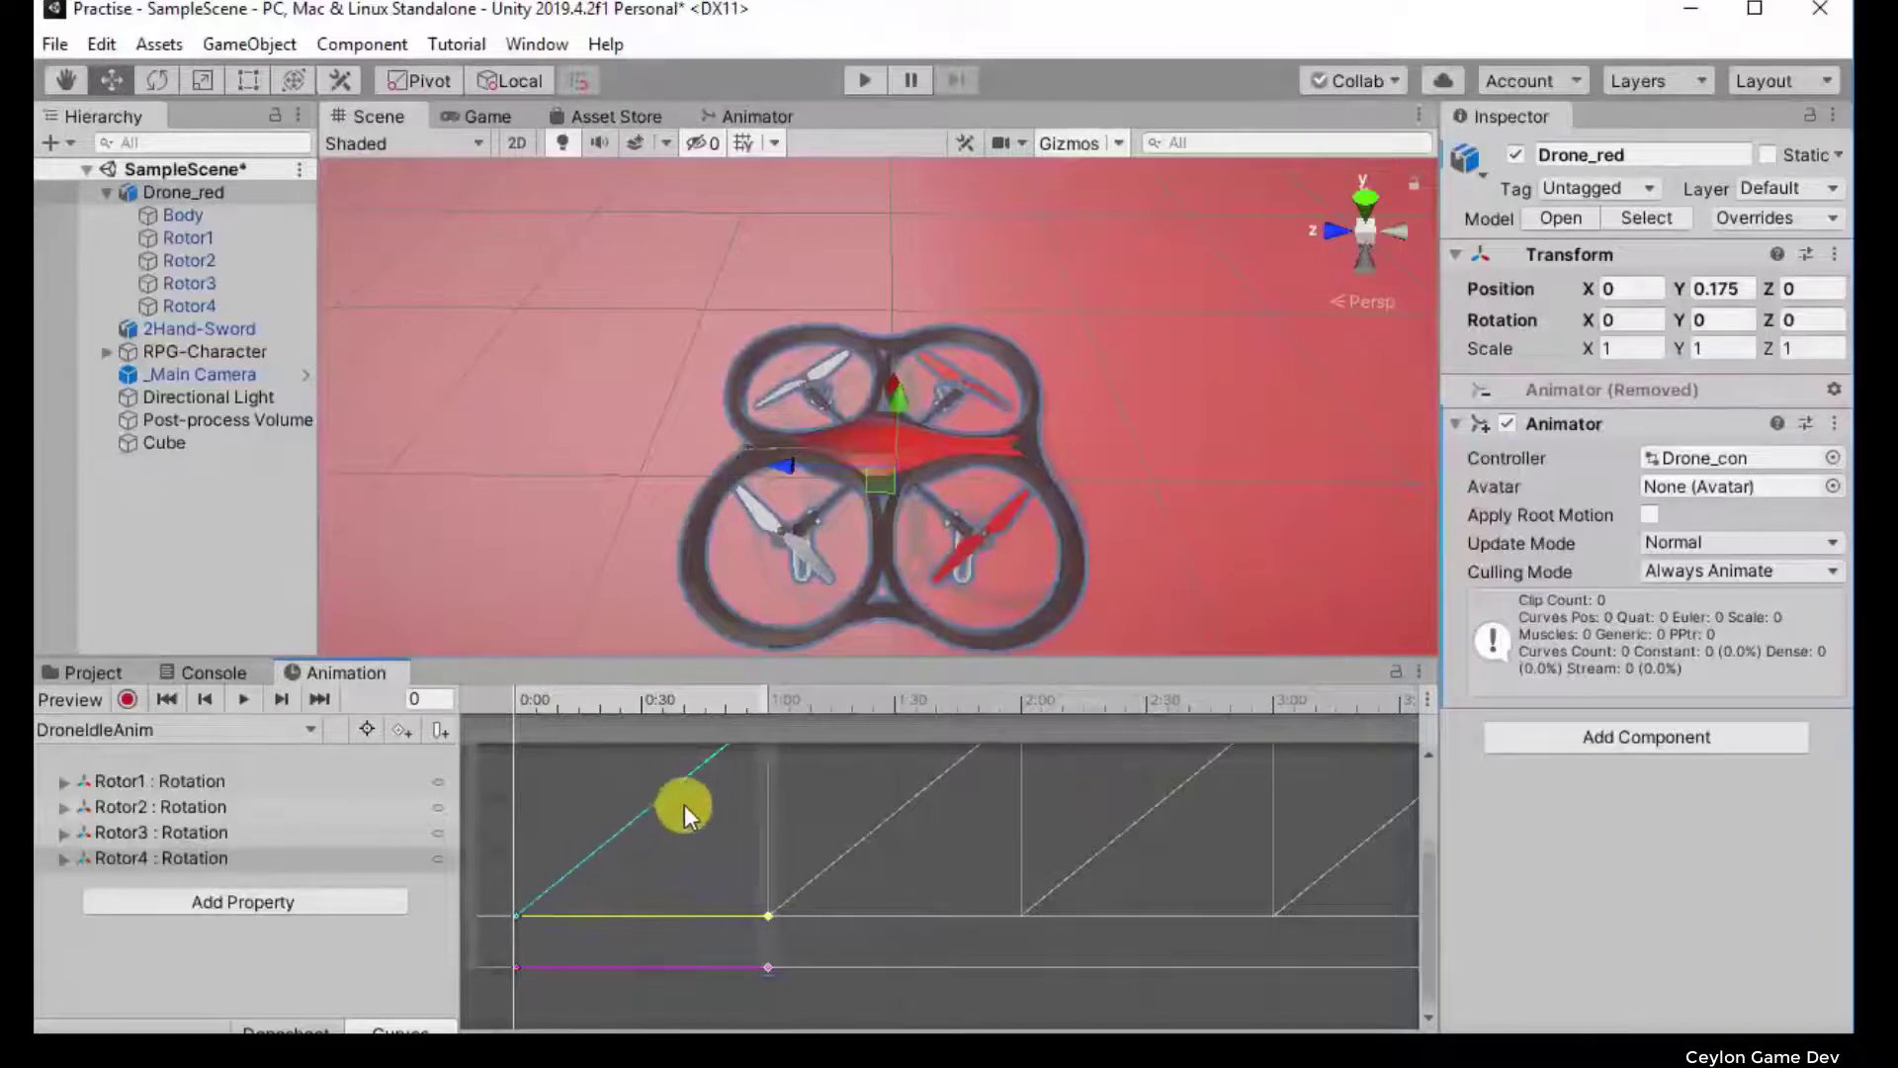
scroll(685, 807, down, 2)
scroll(698, 822, down, 2)
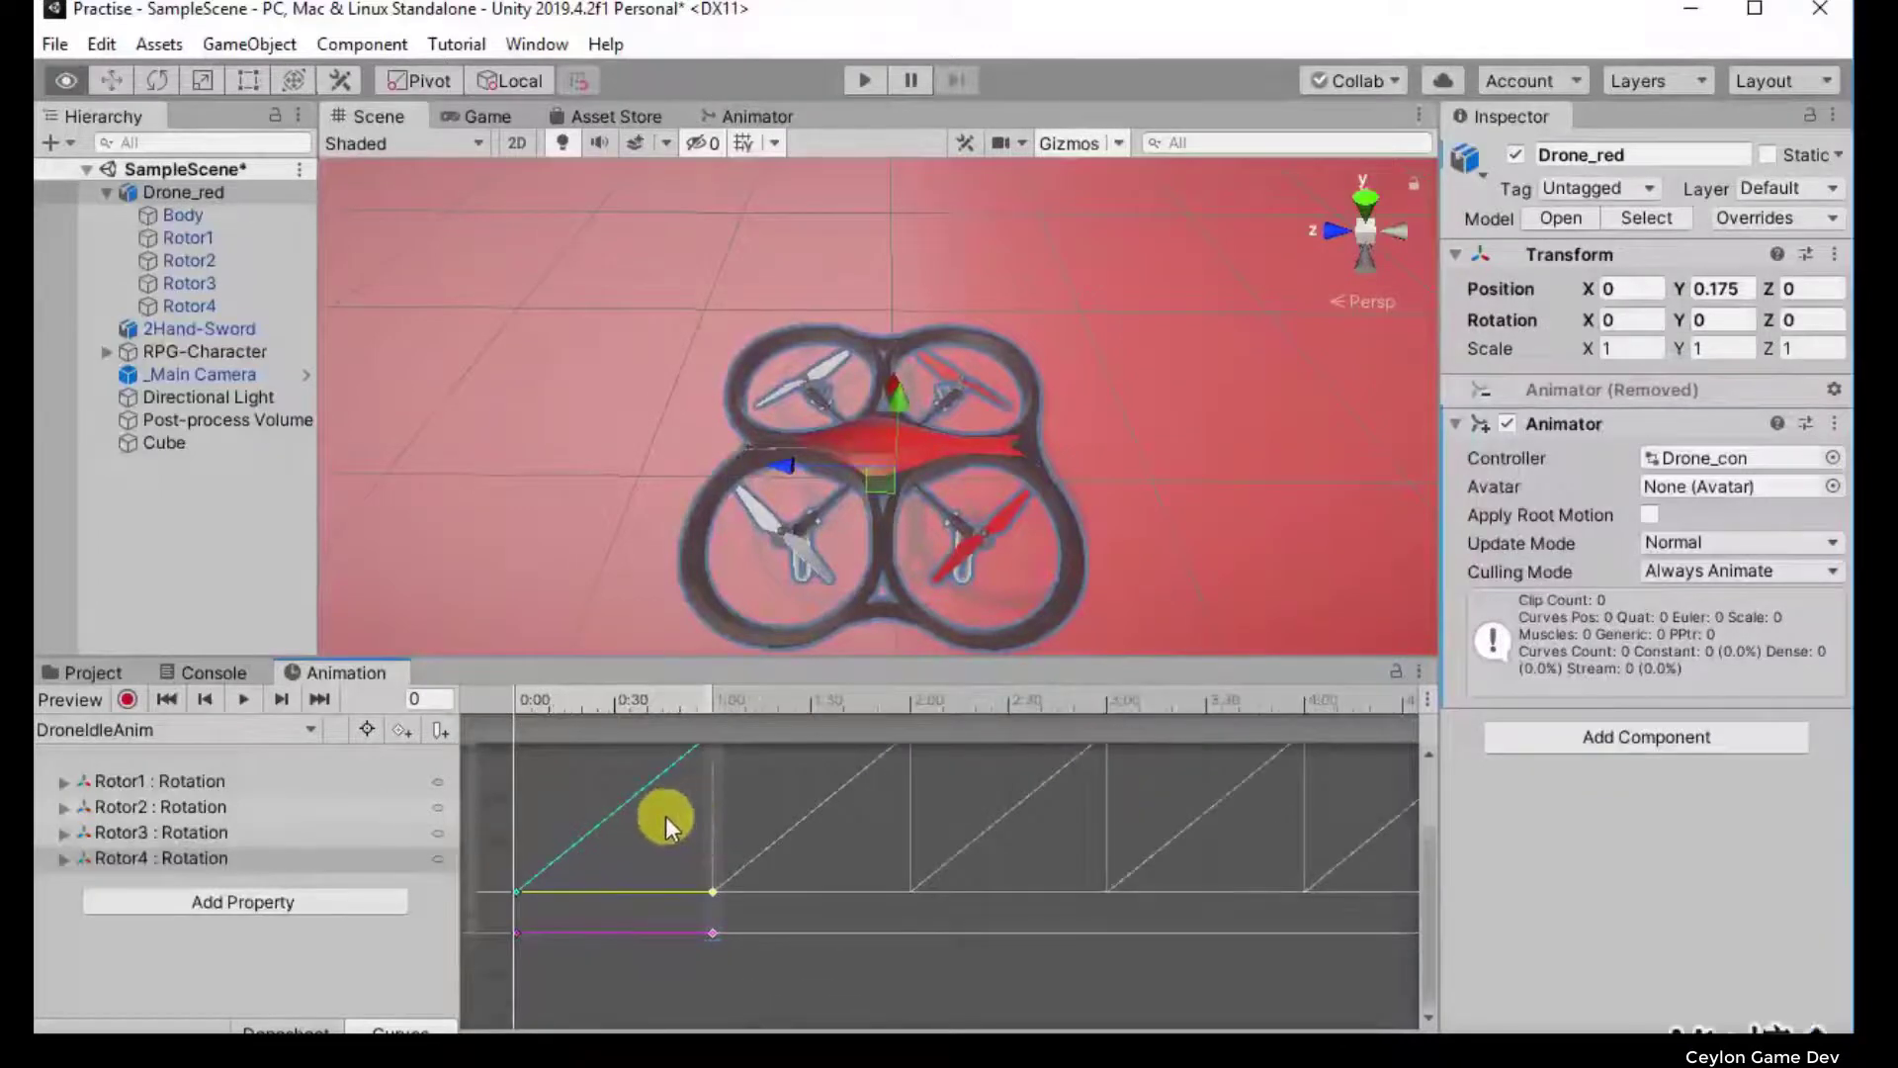
Step: Raise the teal curve's top keyframe slightly and preview the rotors spinning
middle_drag(666, 816, 715, 886)
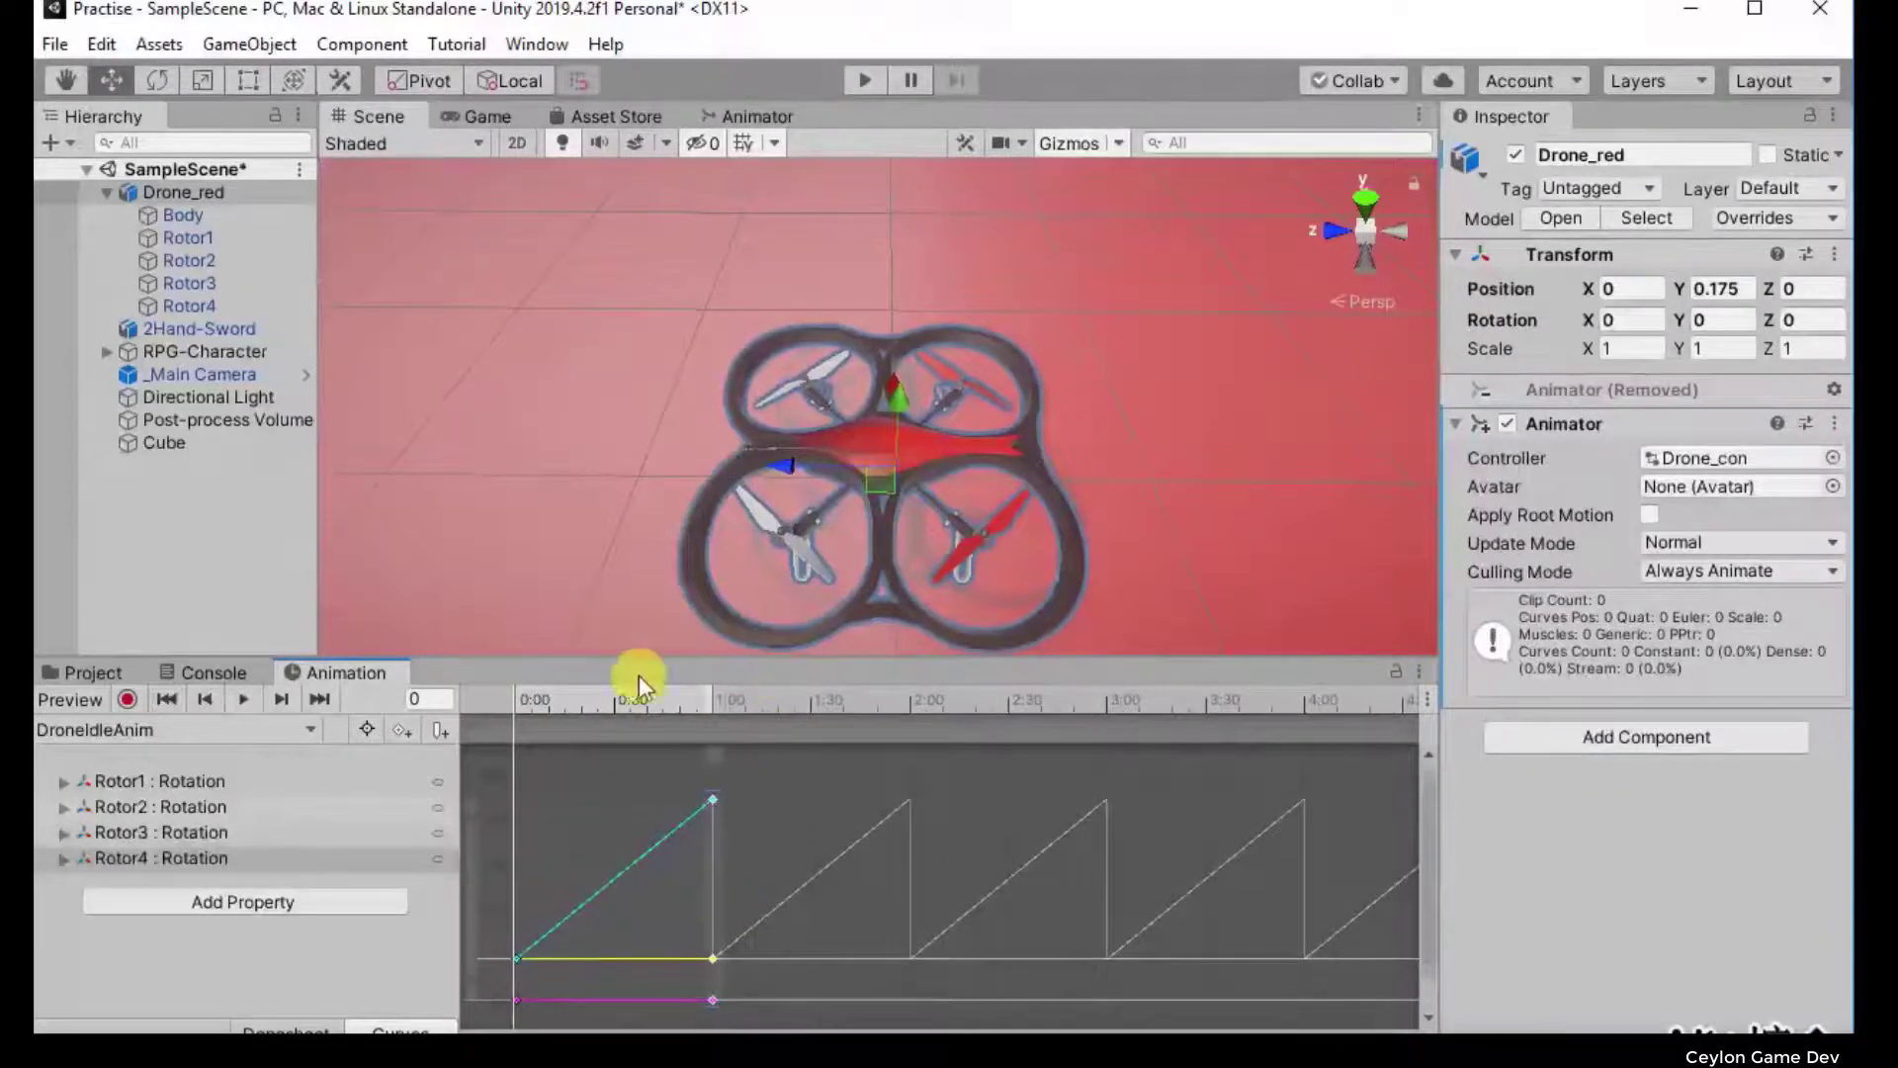
drag(561, 658, 675, 478)
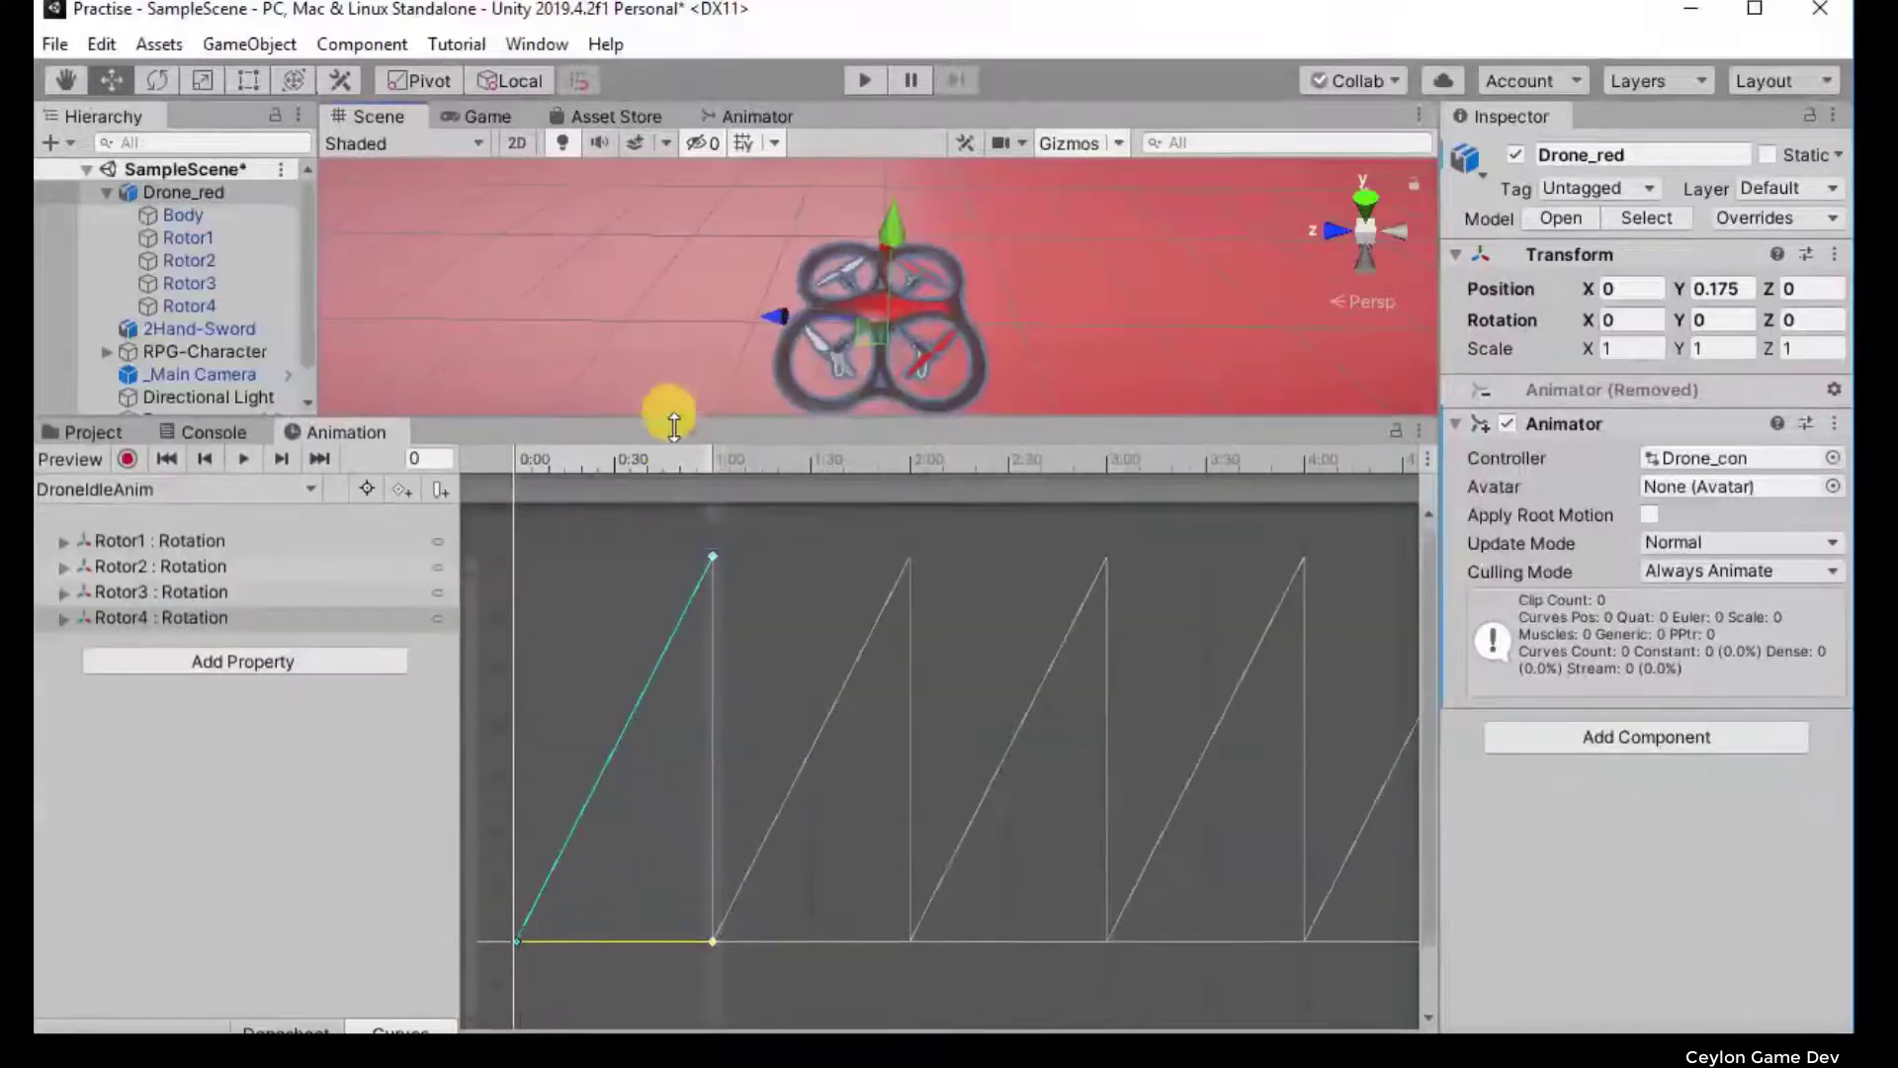
drag(714, 633, 714, 622)
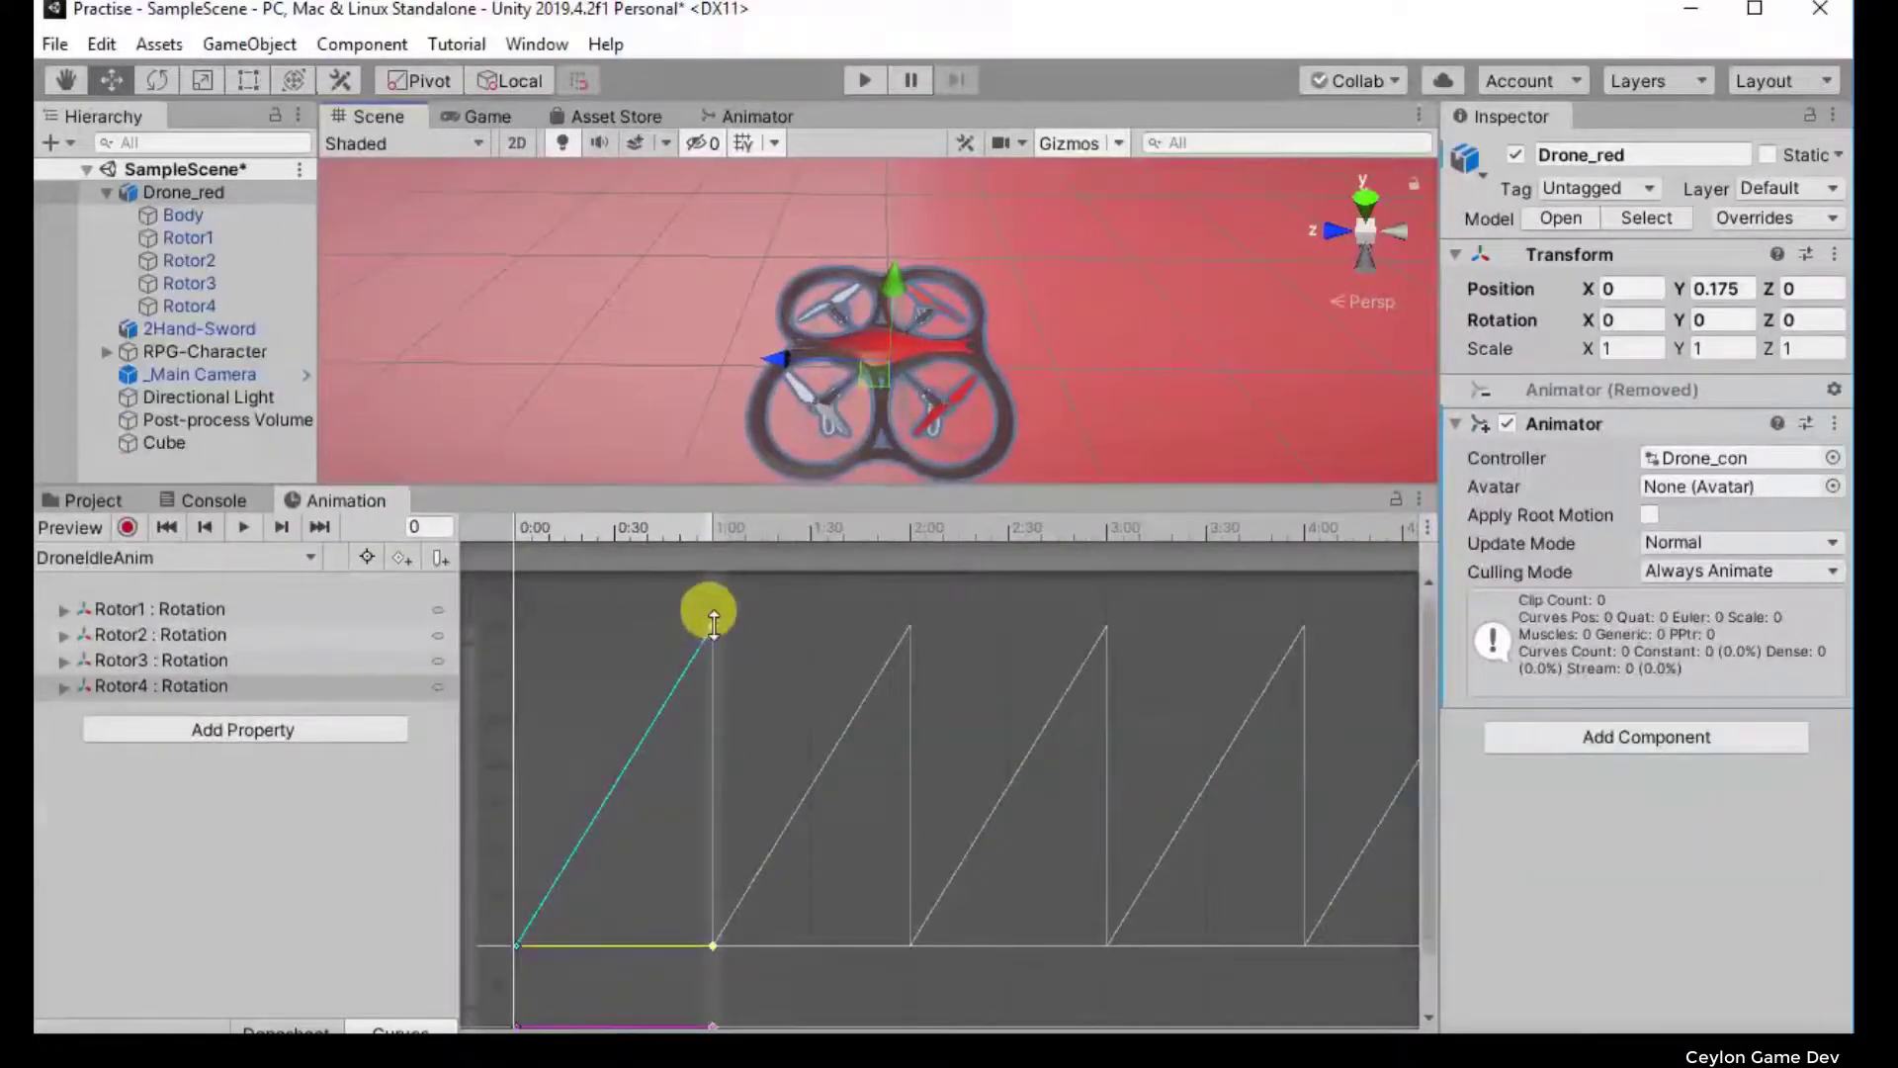
click(710, 947)
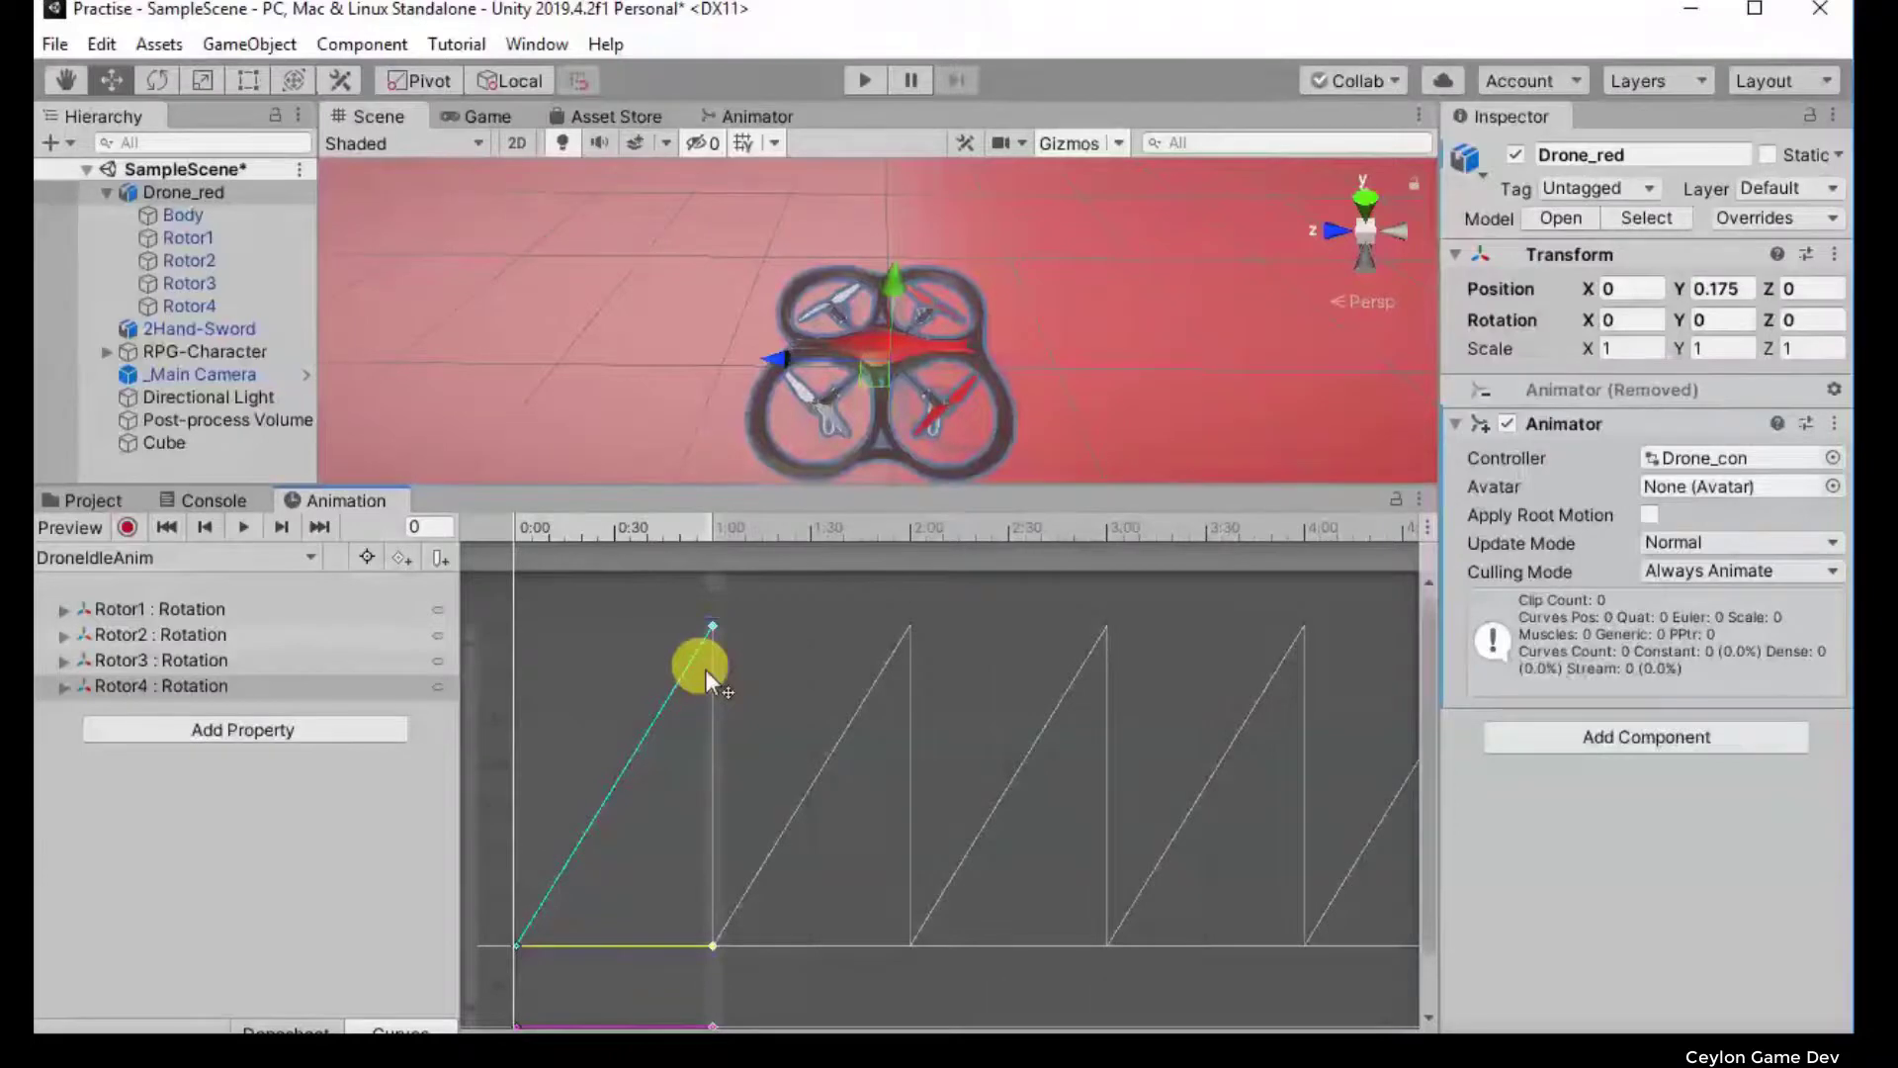
click(244, 527)
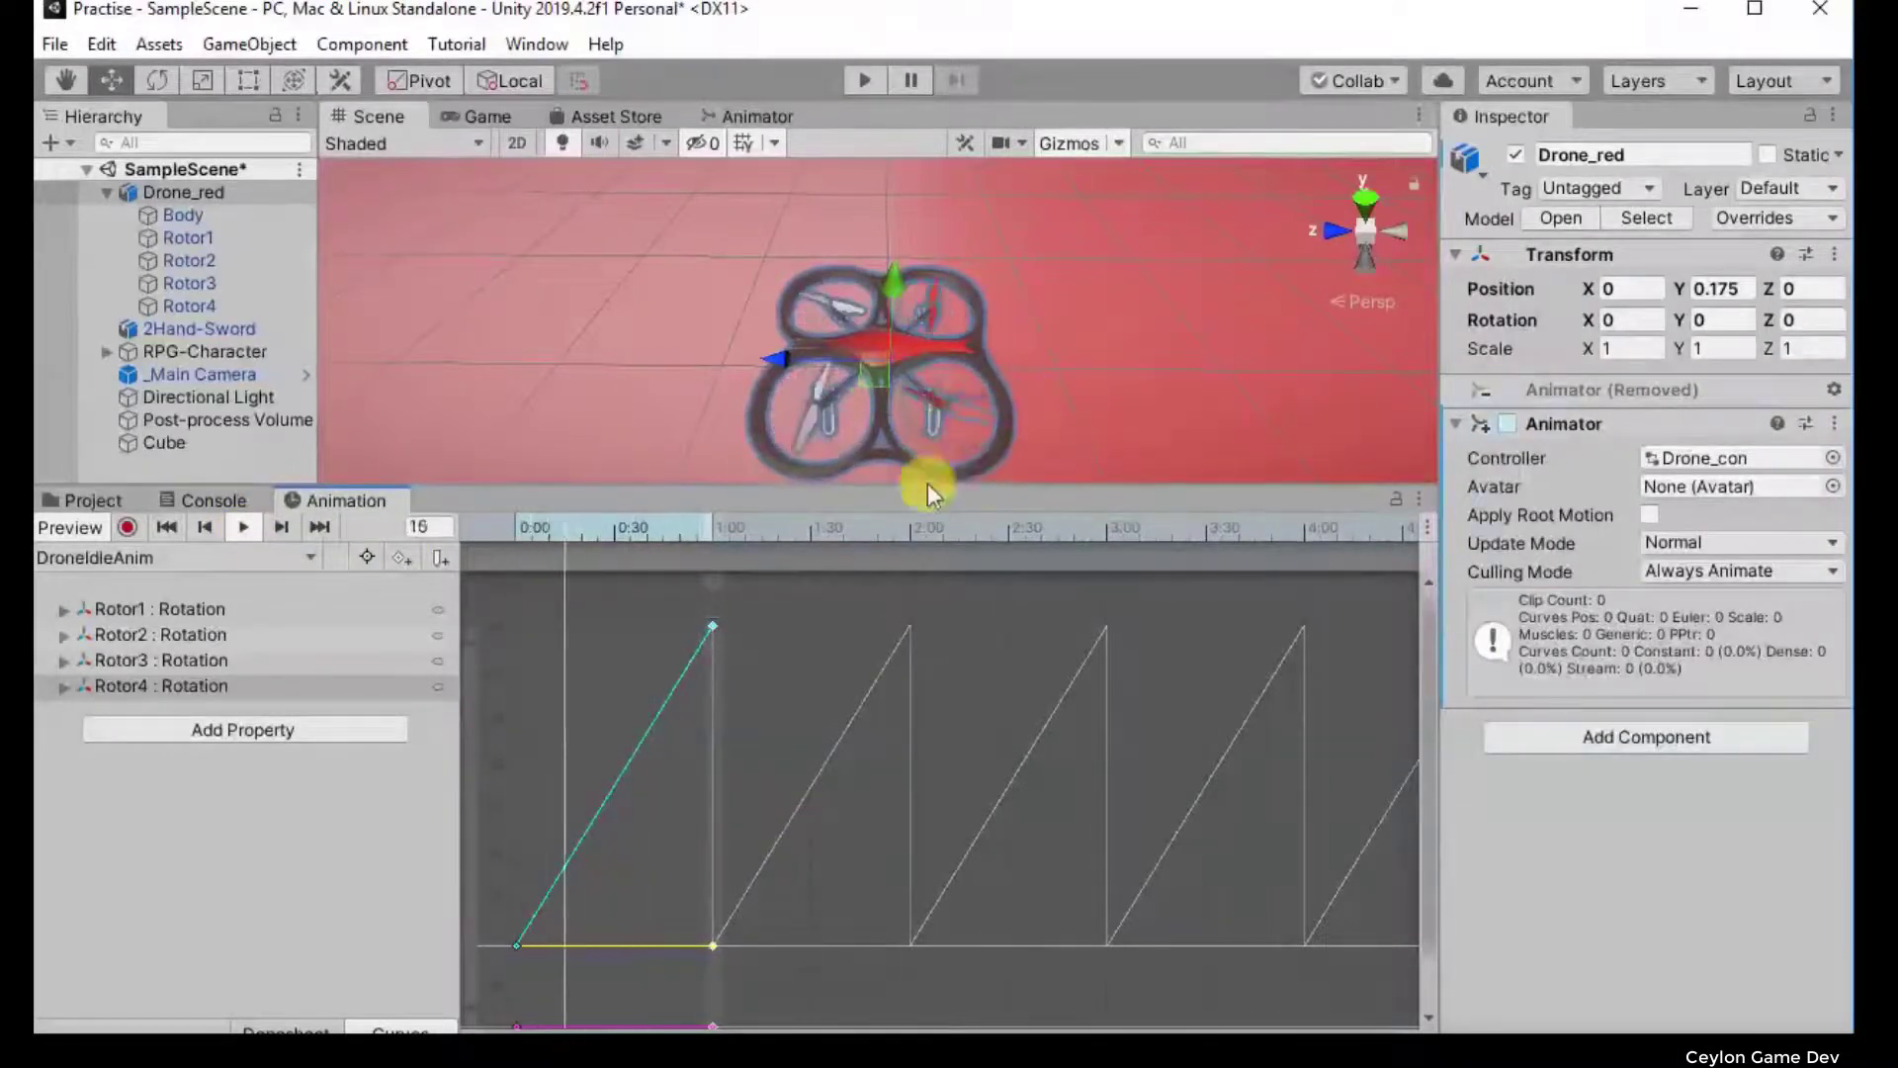
Step: Stop the rotor preview and show the Assets/Anim folder in the Project panel
click(243, 526)
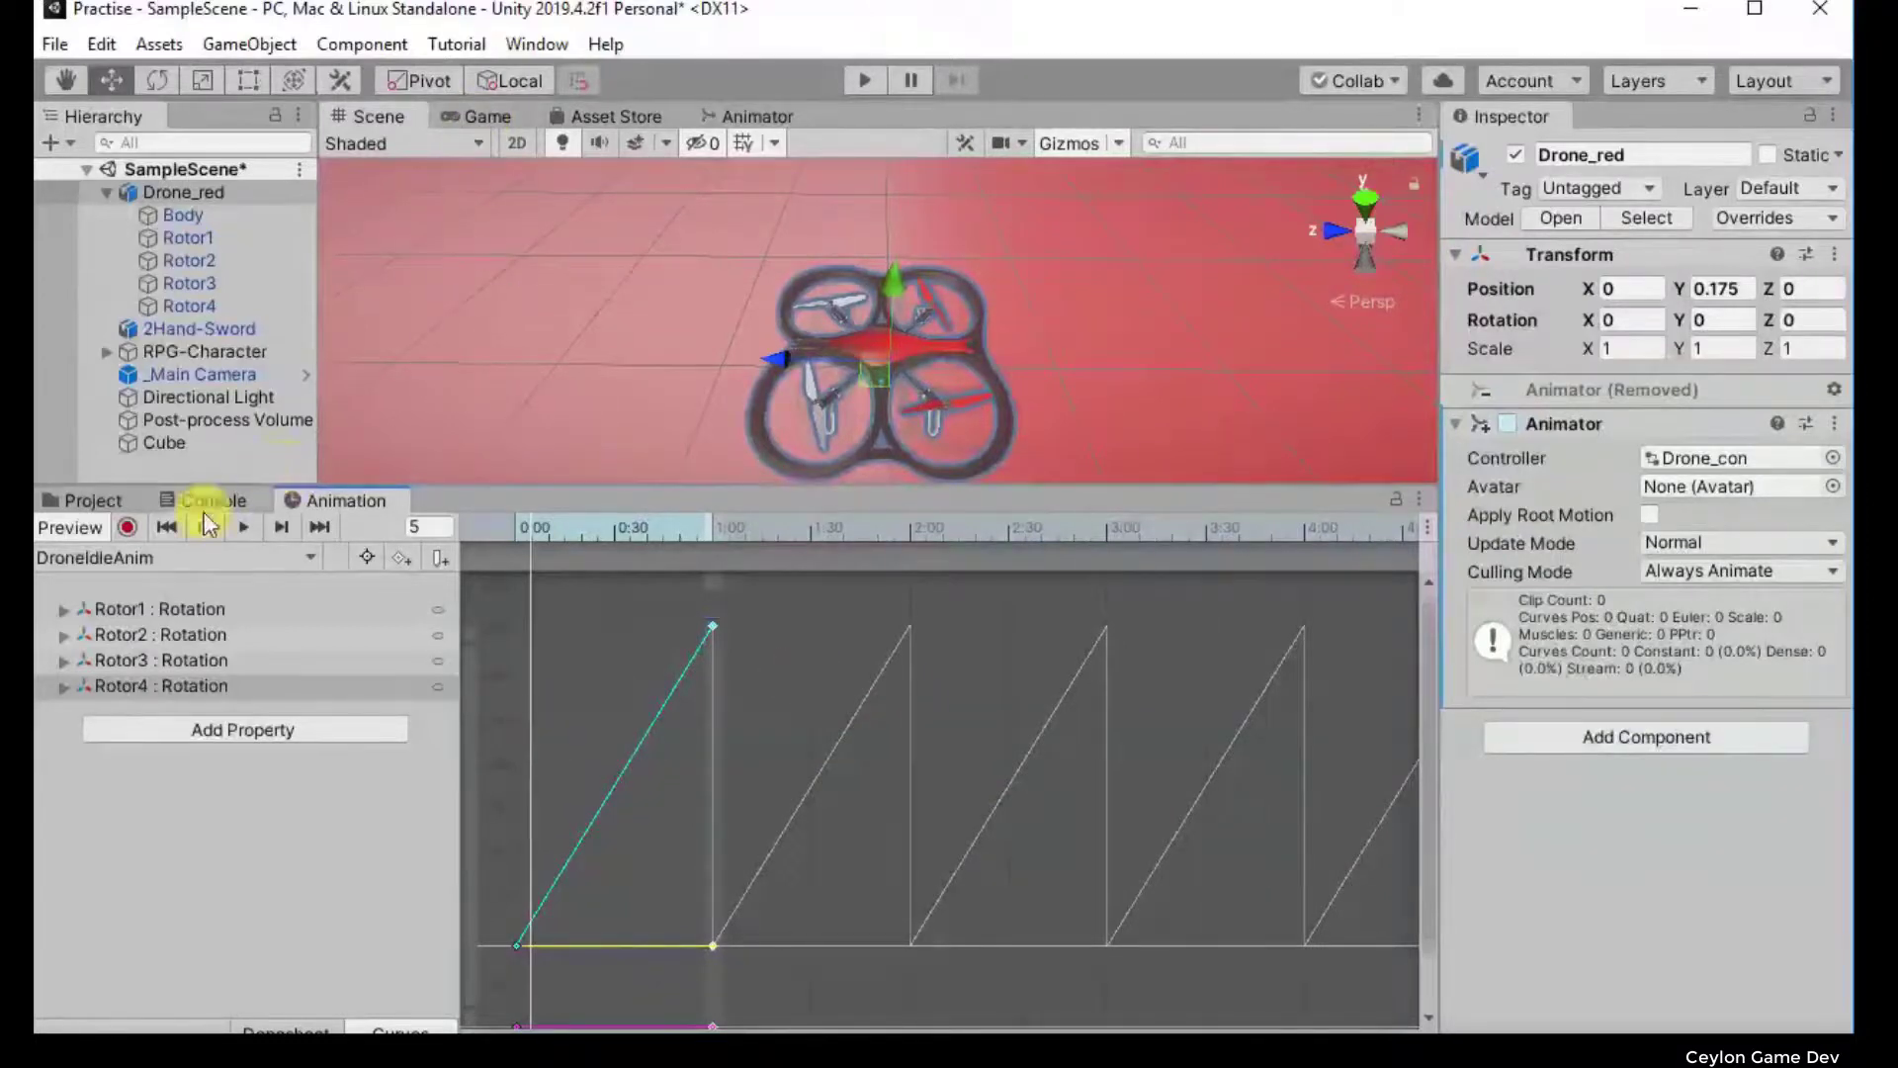
click(105, 499)
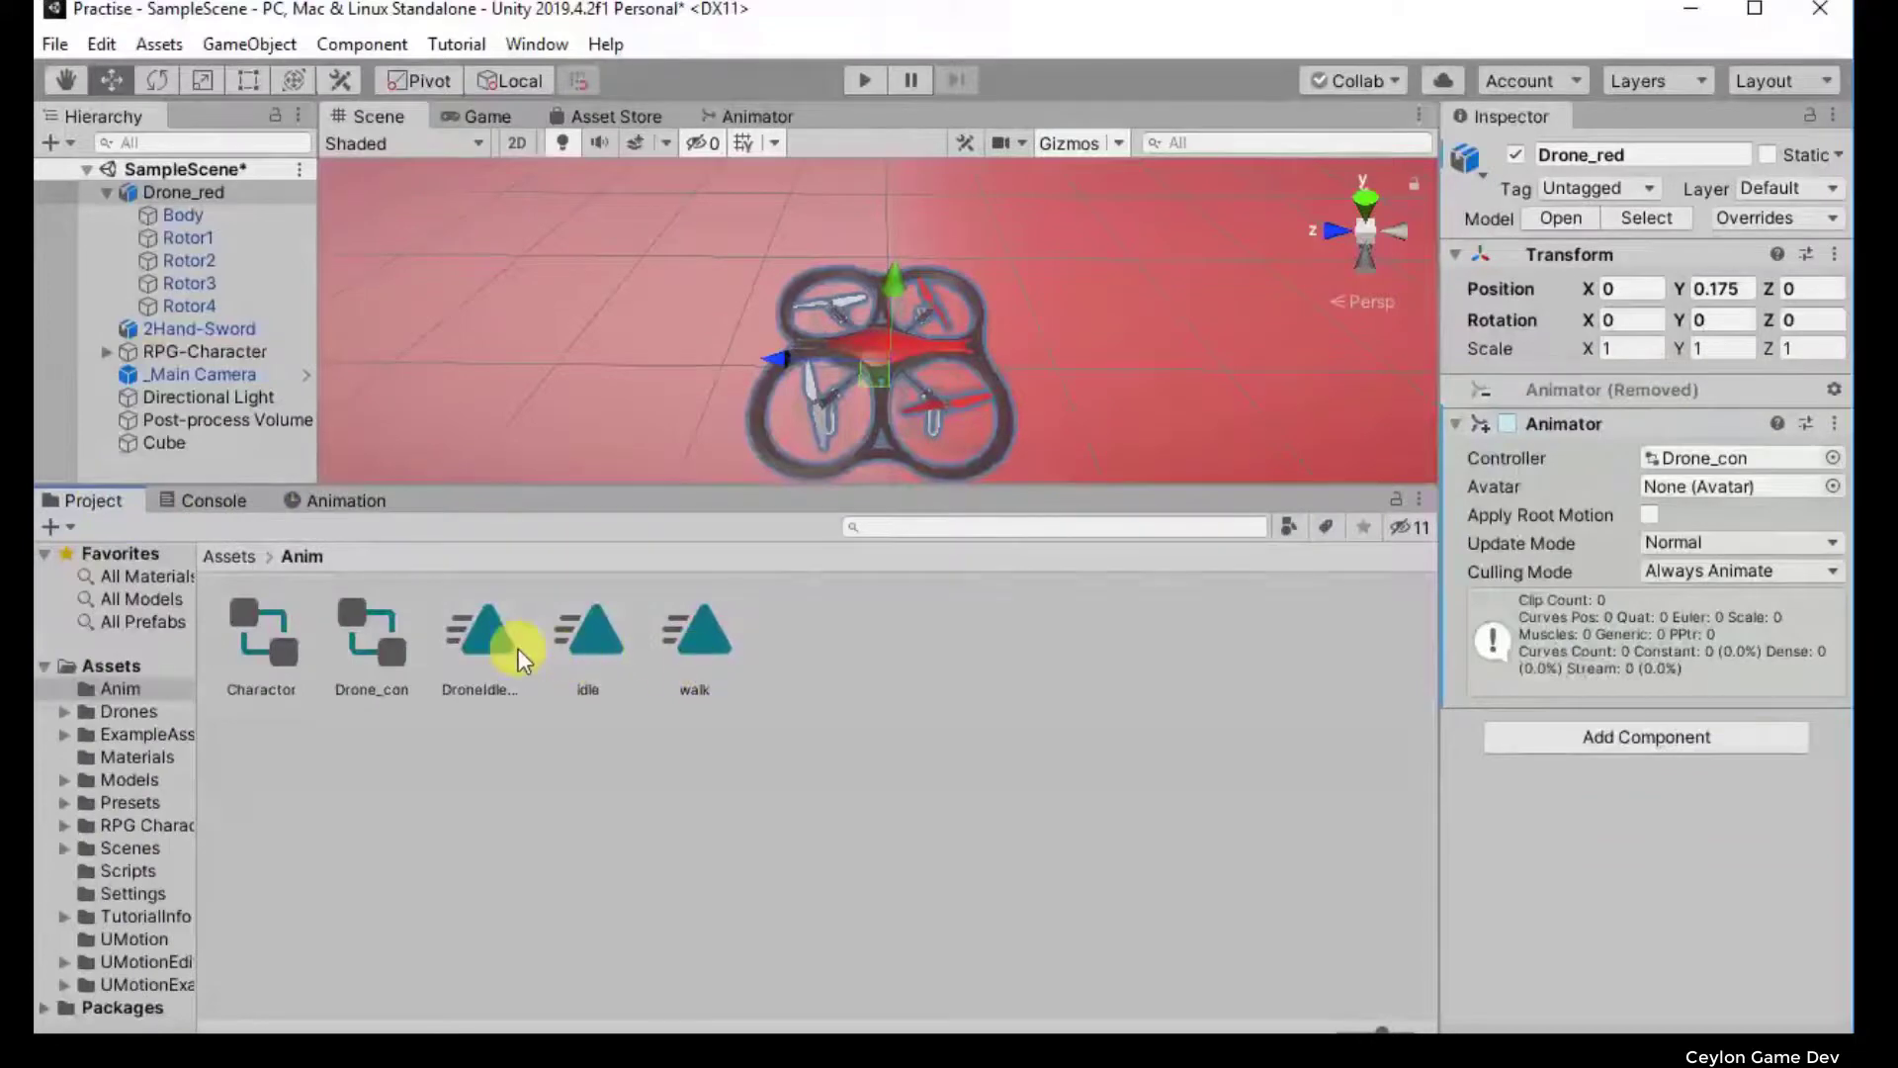
Step: Open Drone_con's Animator graph and delete the DroneIdleAnim state
click(482, 633)
click(727, 116)
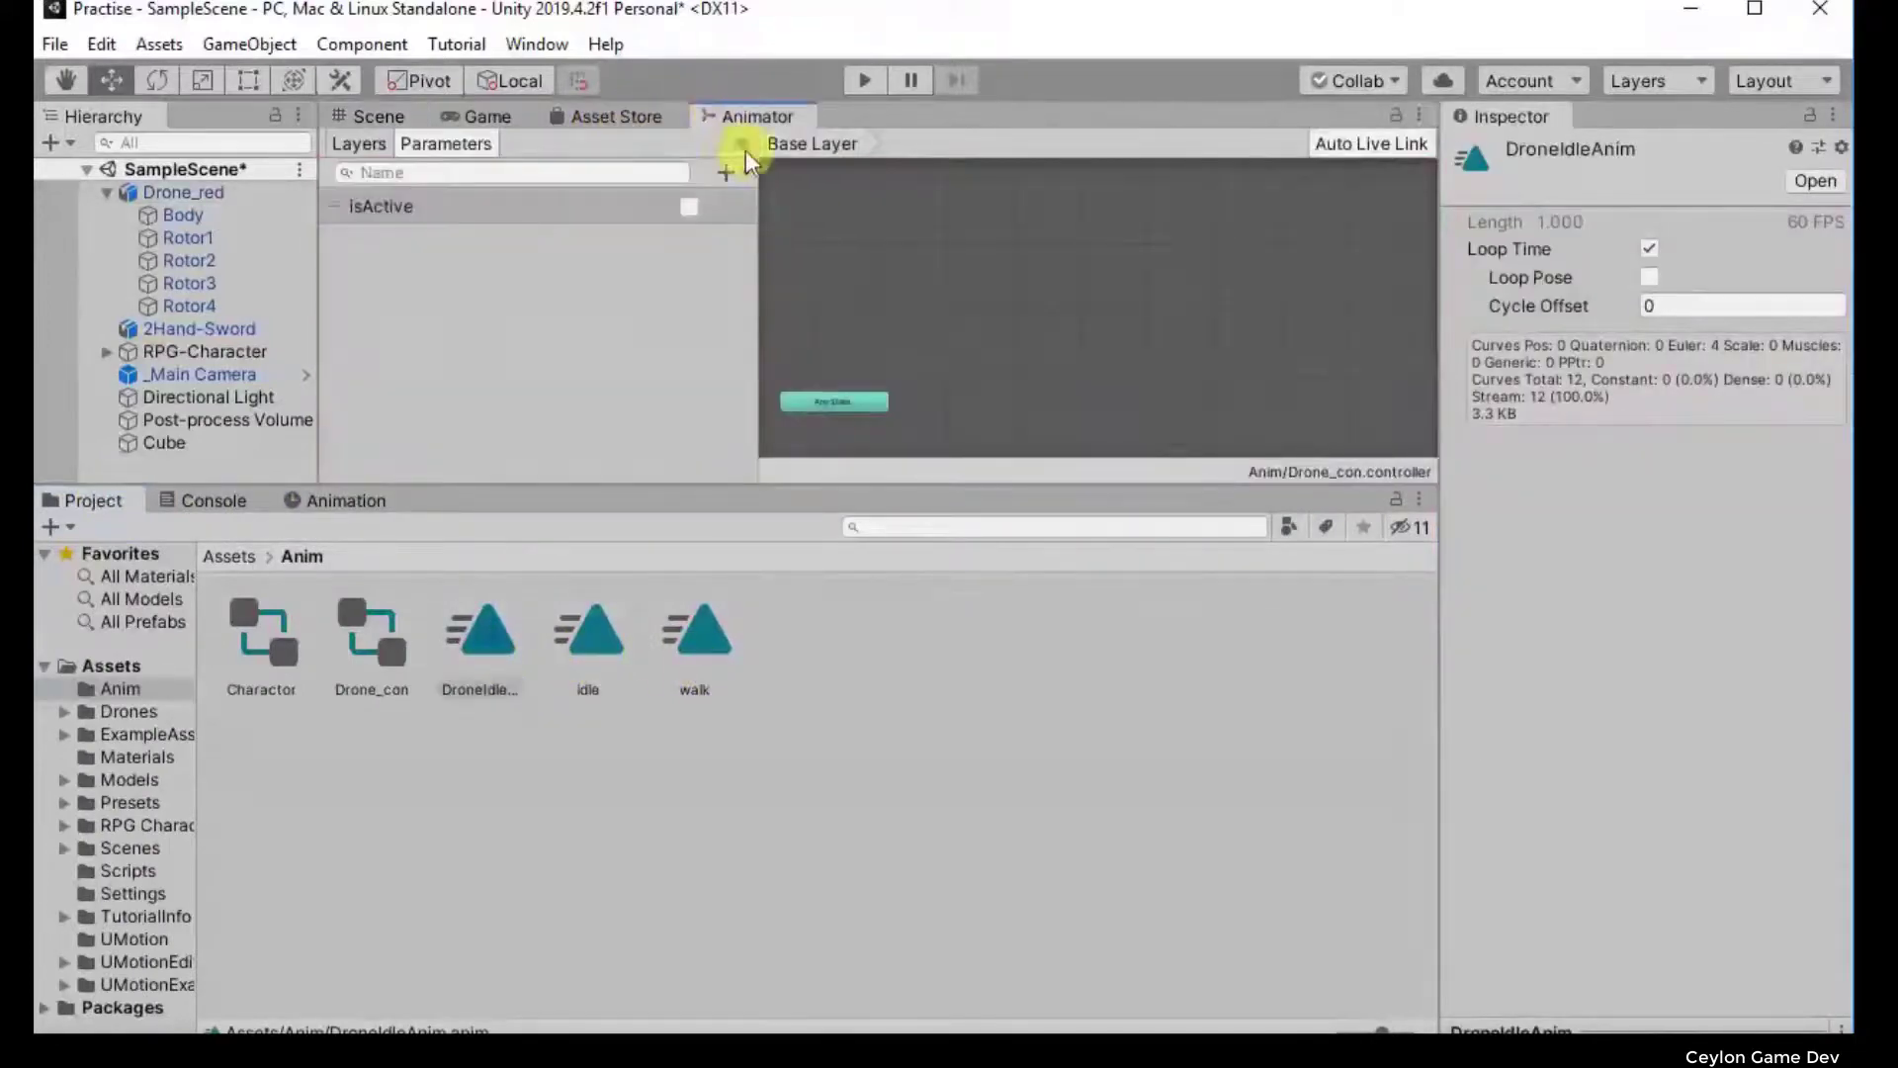
scroll(927, 318, up, 3)
scroll(991, 318, up, 3)
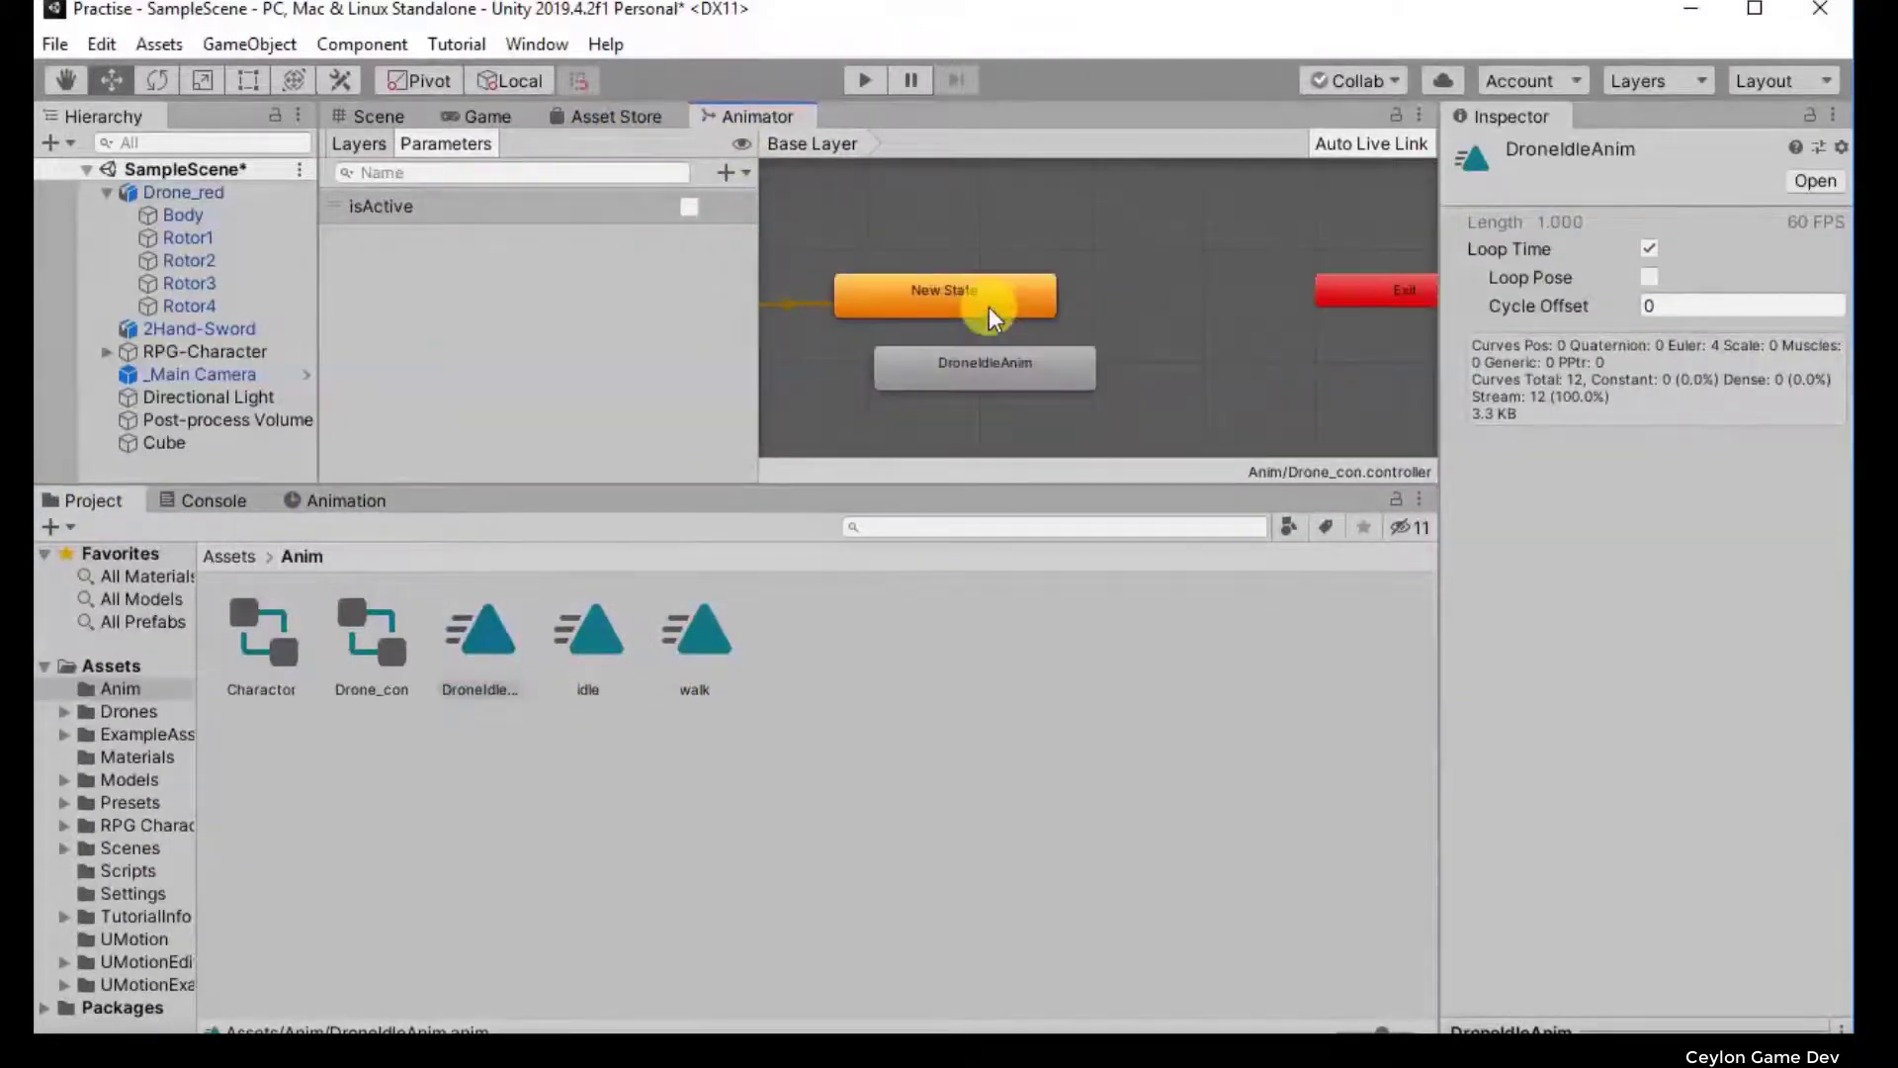
scroll(987, 311, down, 2)
click(937, 306)
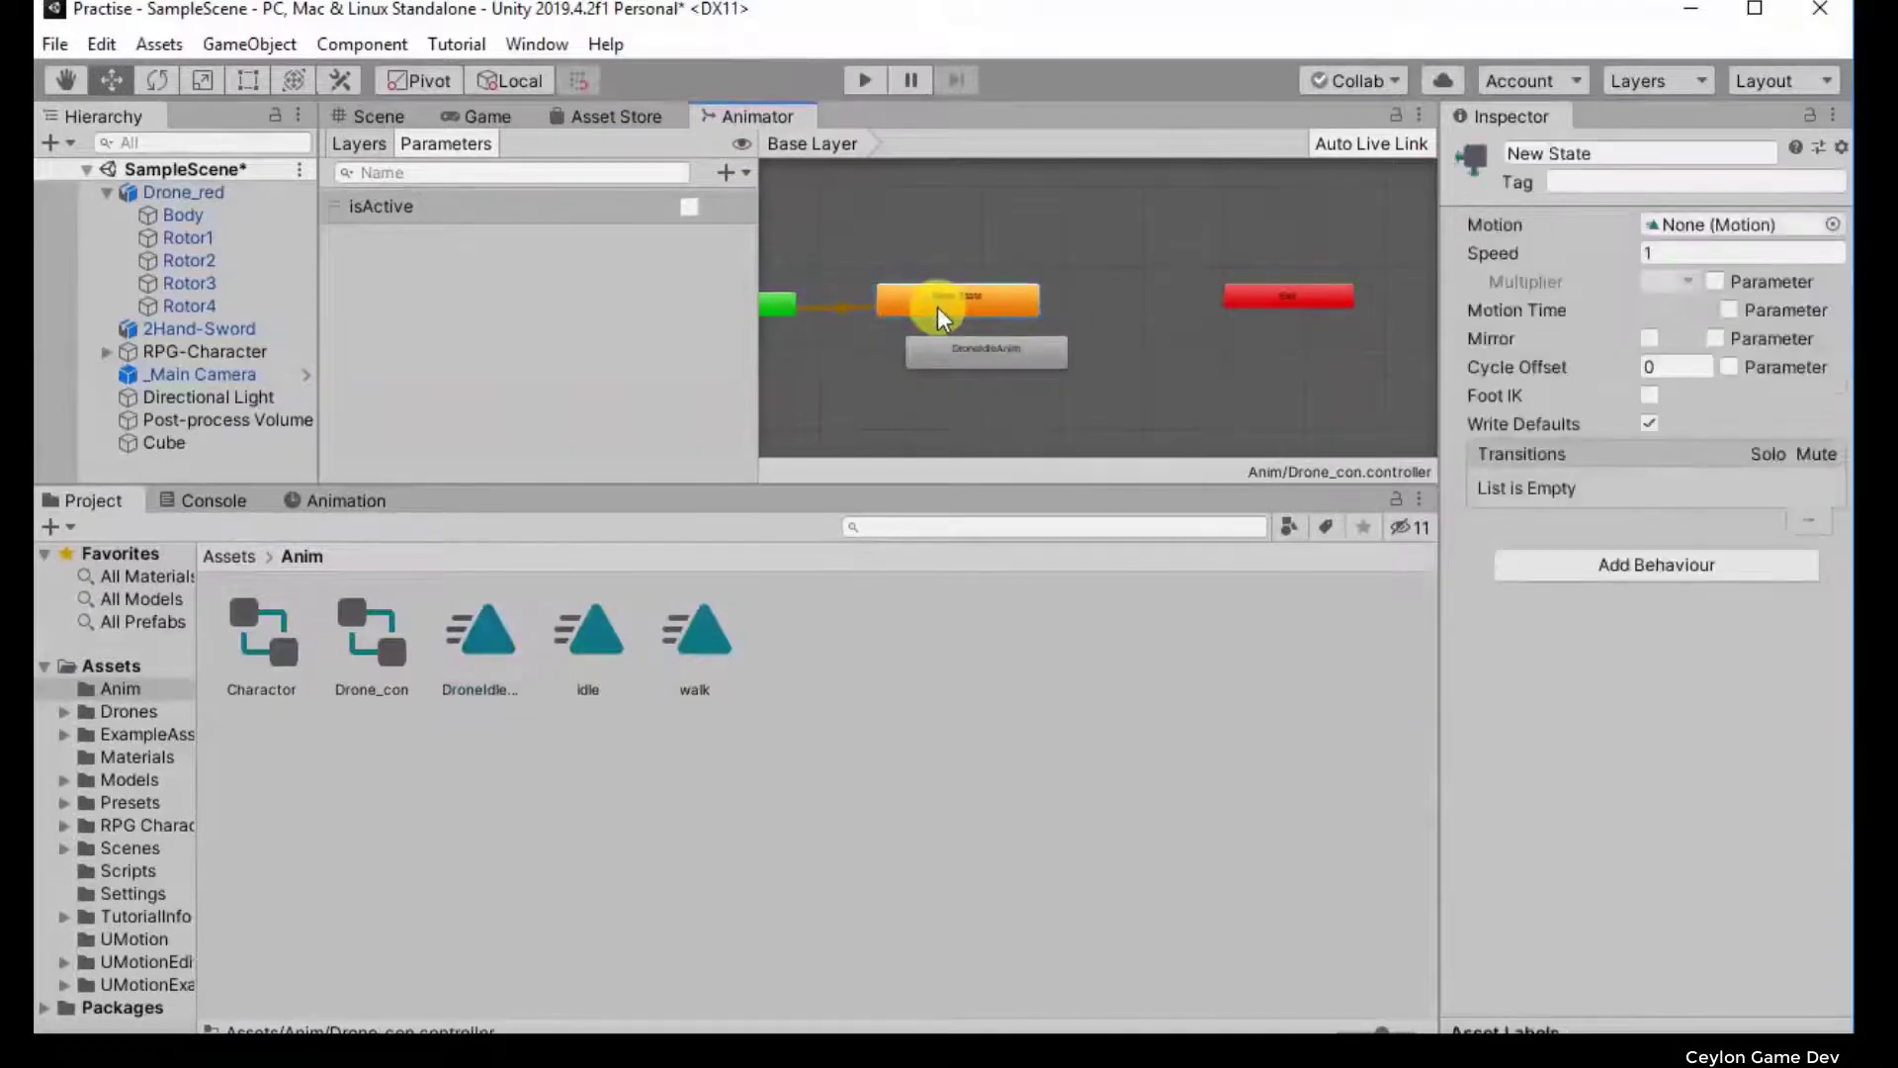
click(971, 334)
click(967, 359)
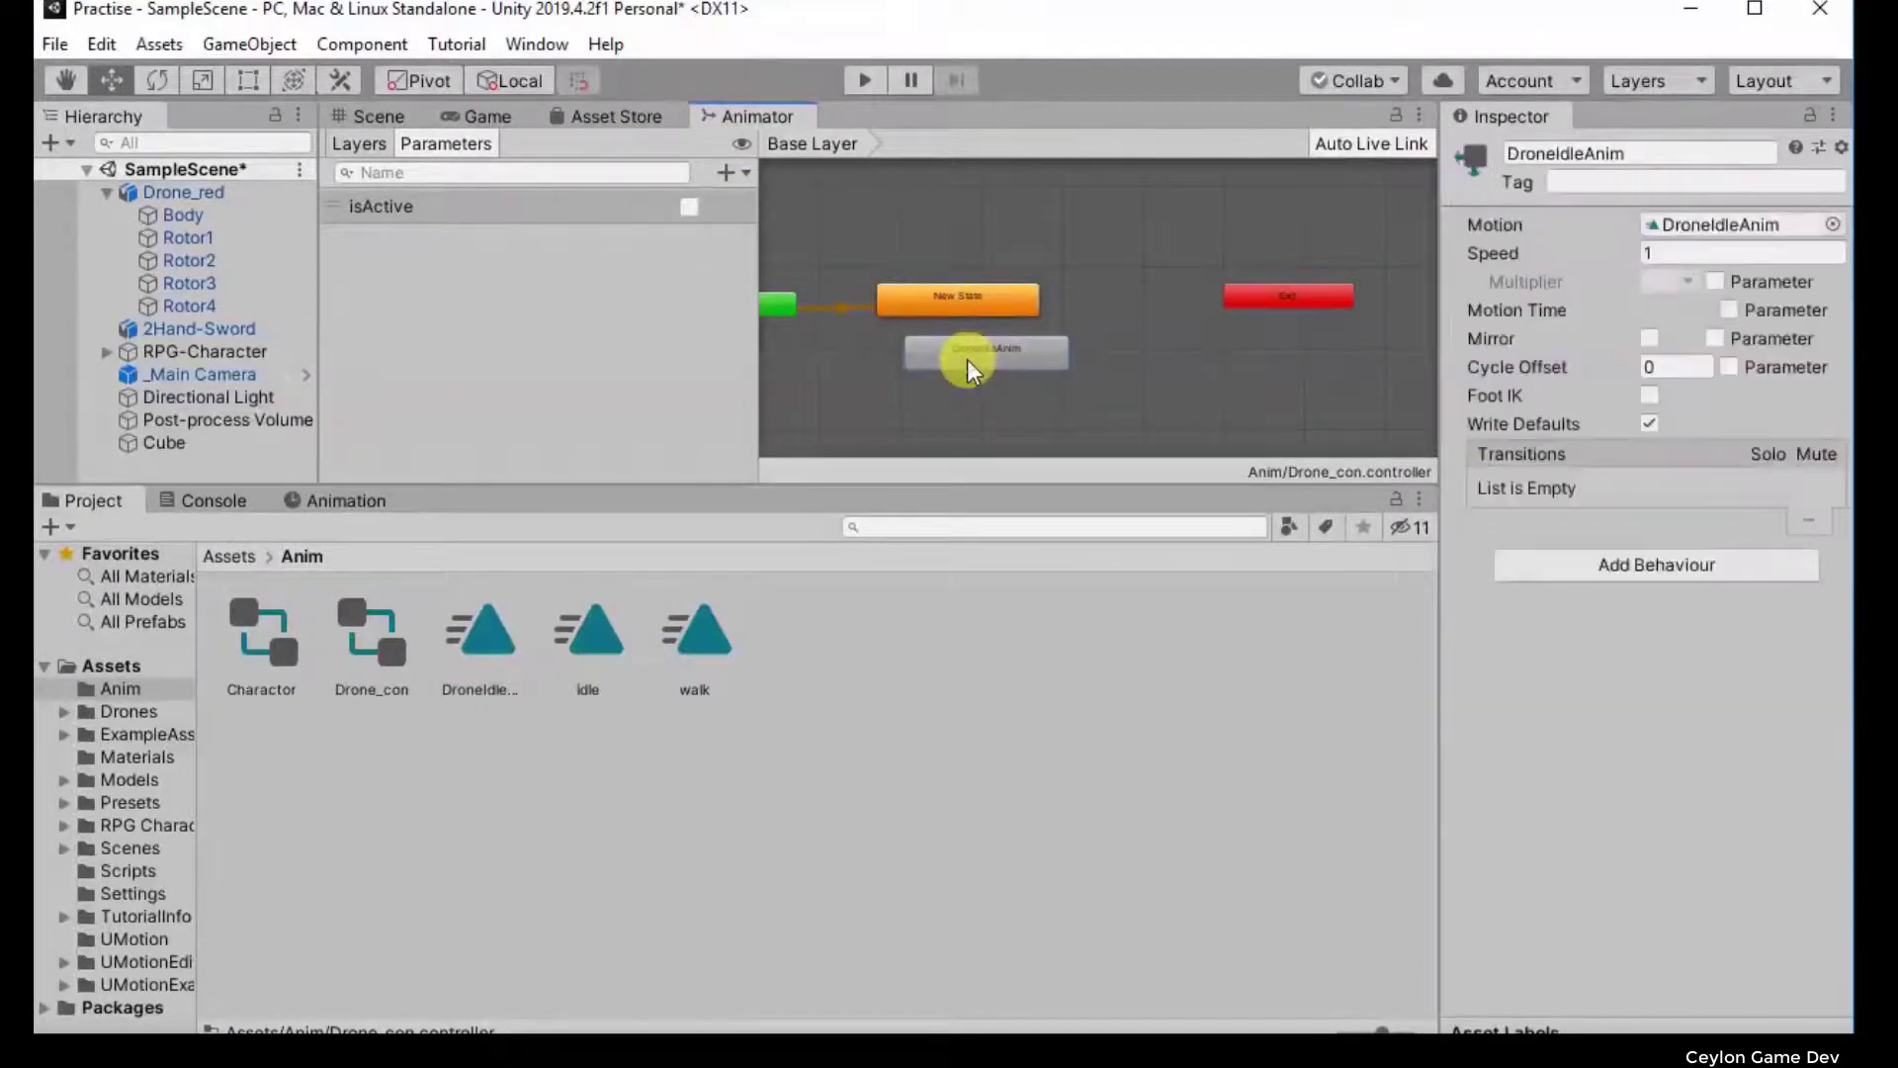
key(Delete)
Step: Assign the DroneIdleAnim clip as New State's Motion
click(953, 292)
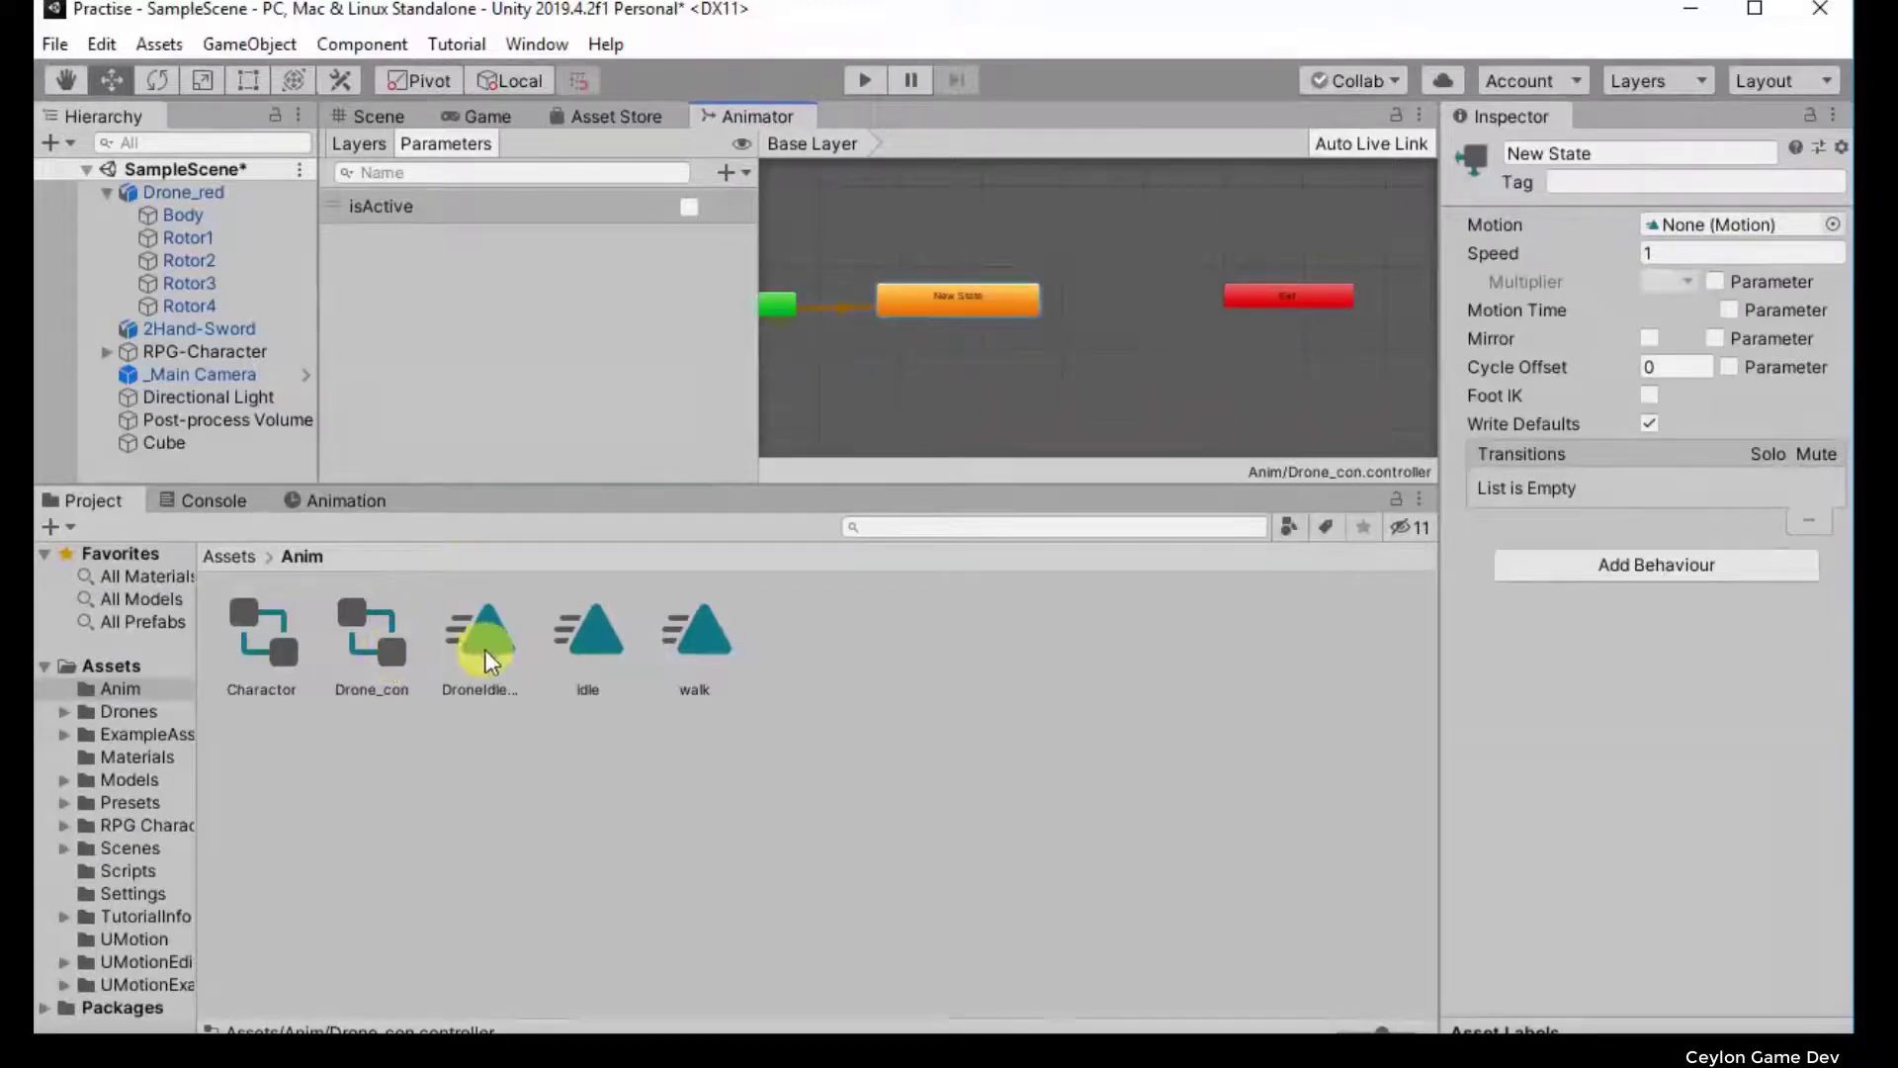
drag(485, 649, 1720, 235)
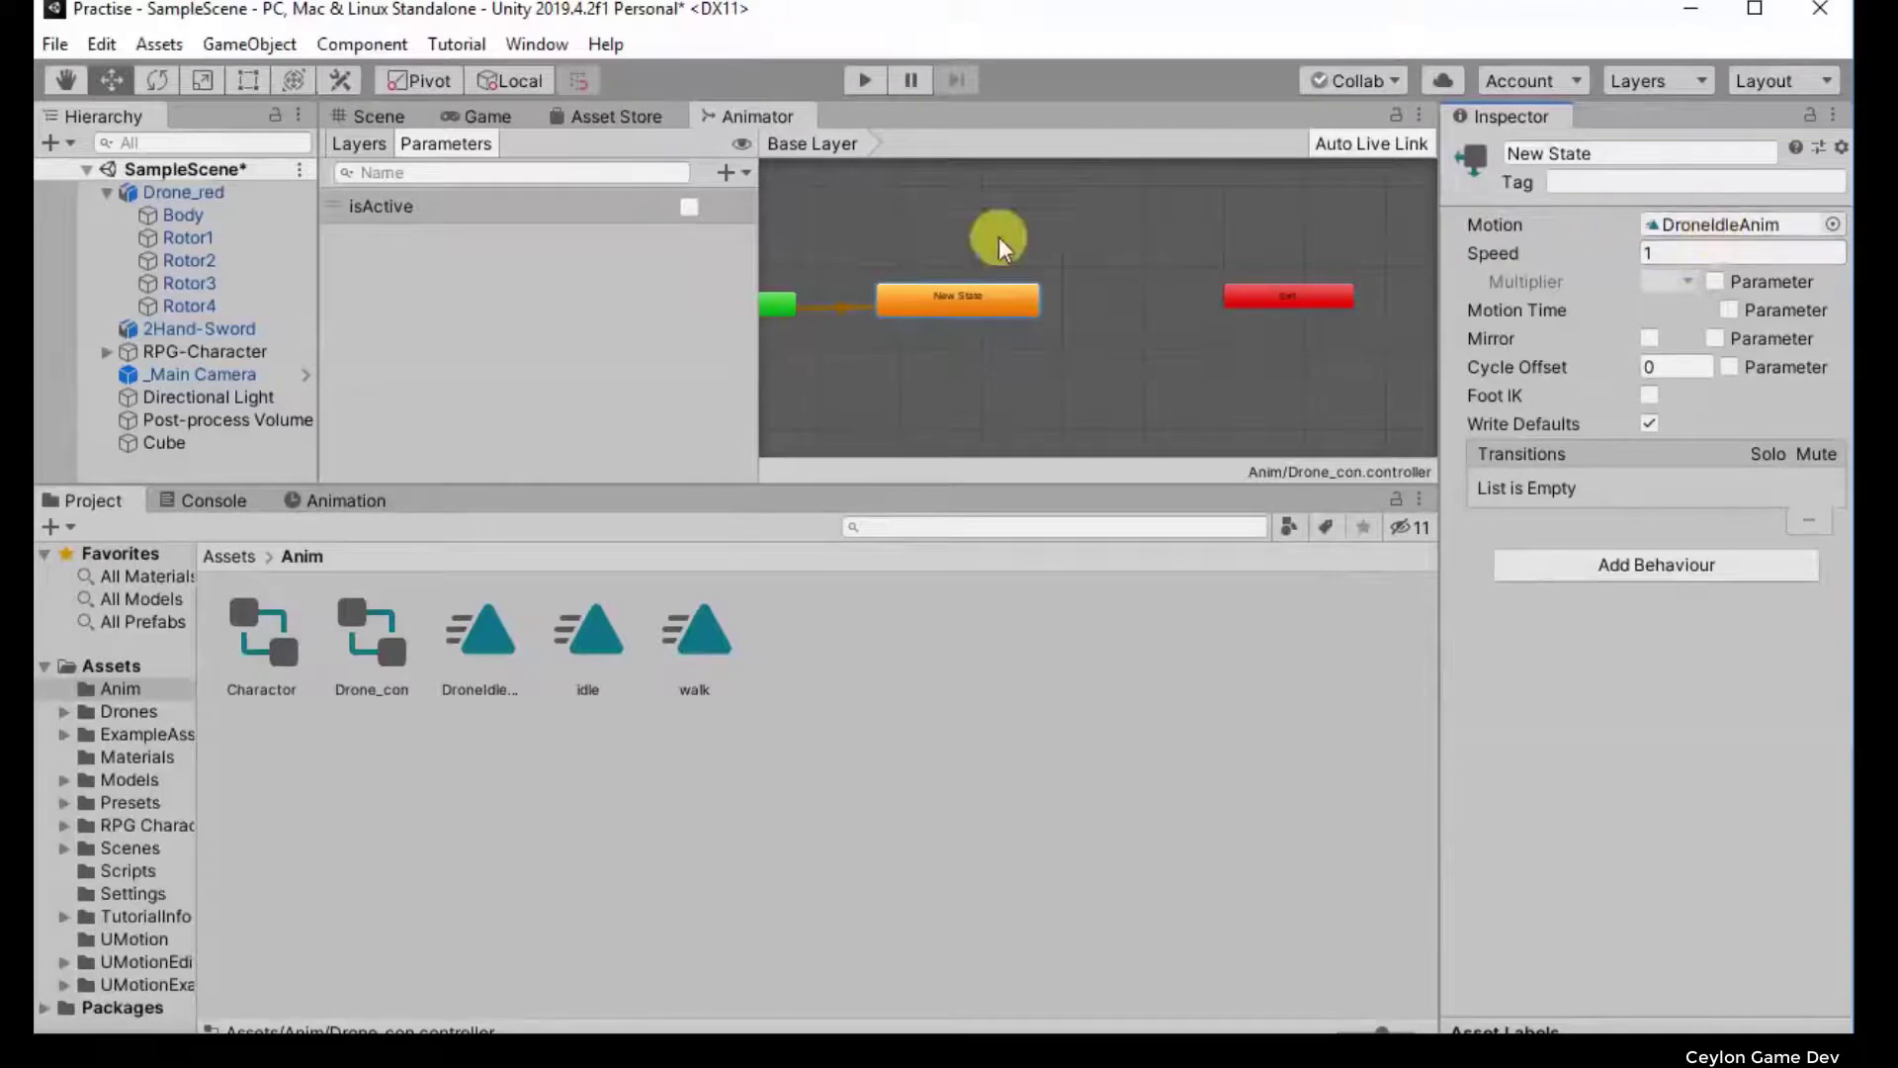
scroll(1117, 257, down, 5)
scroll(1005, 217, up, 4)
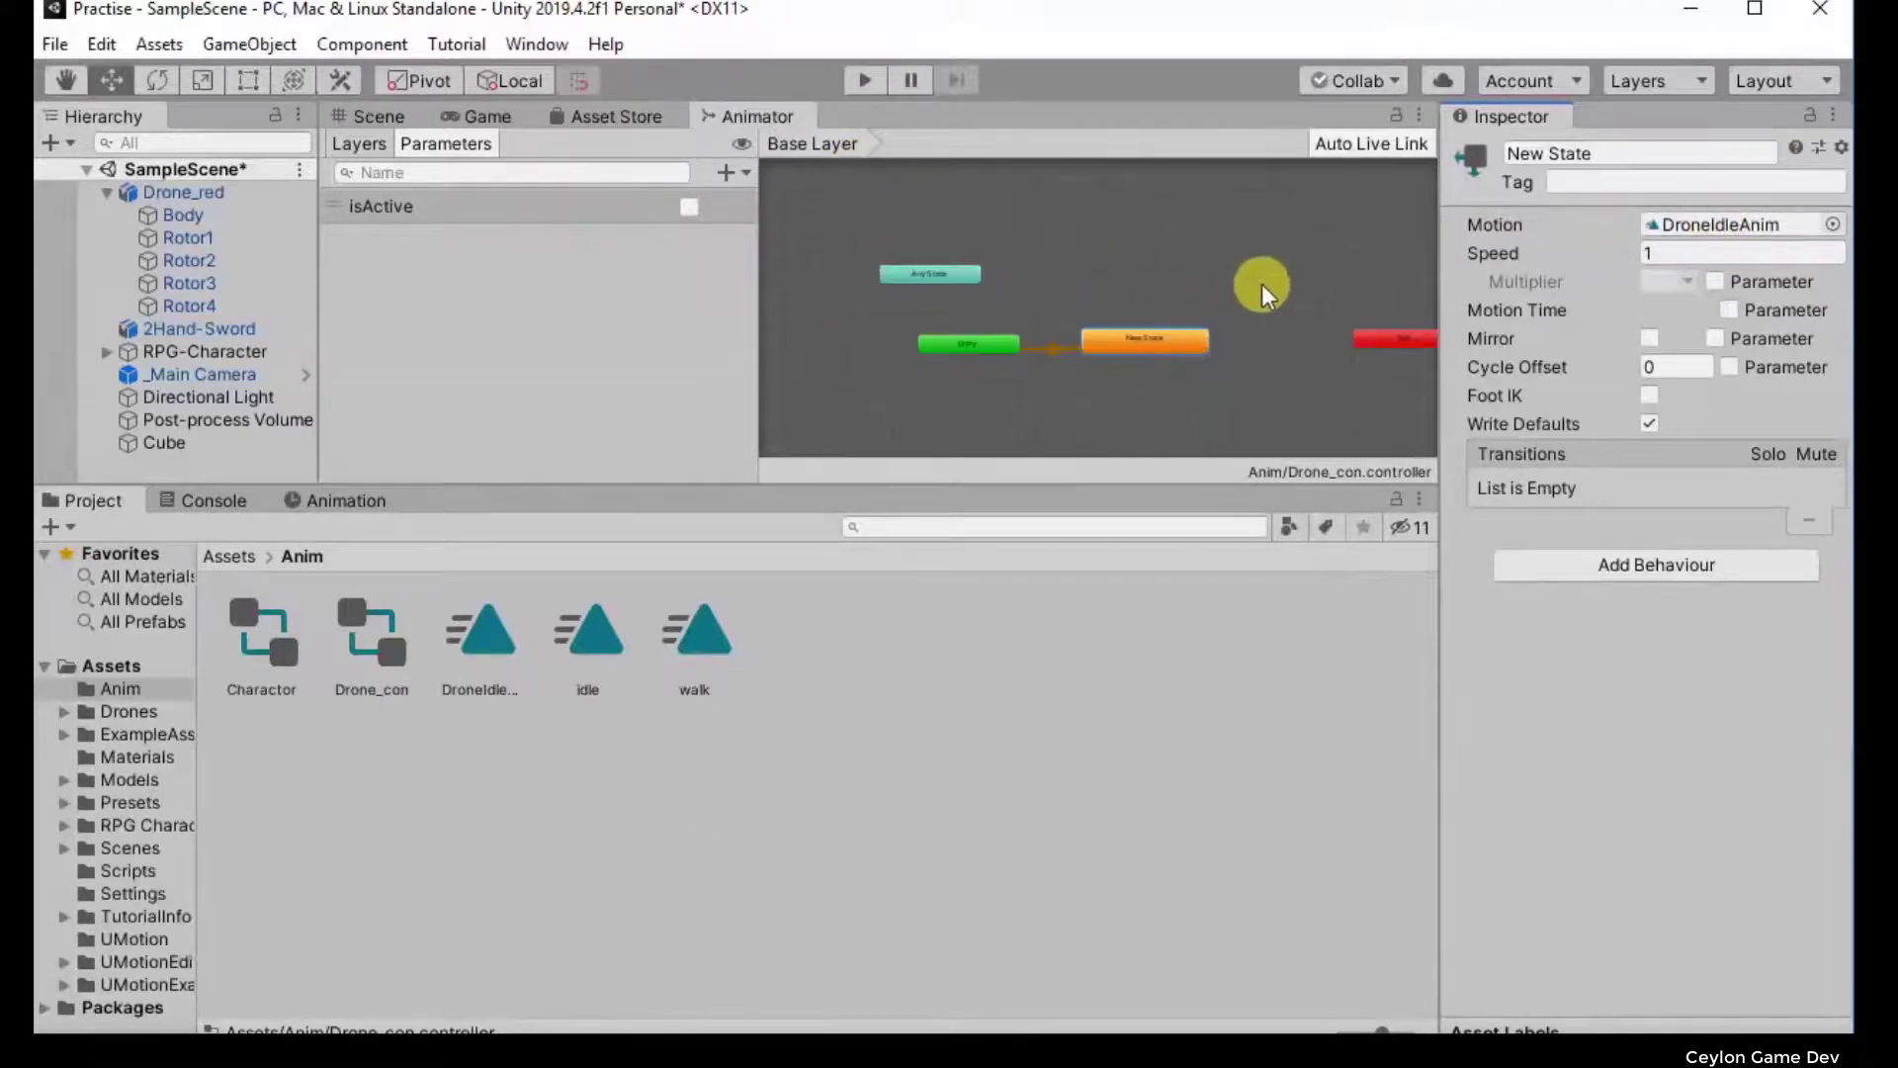
click(387, 116)
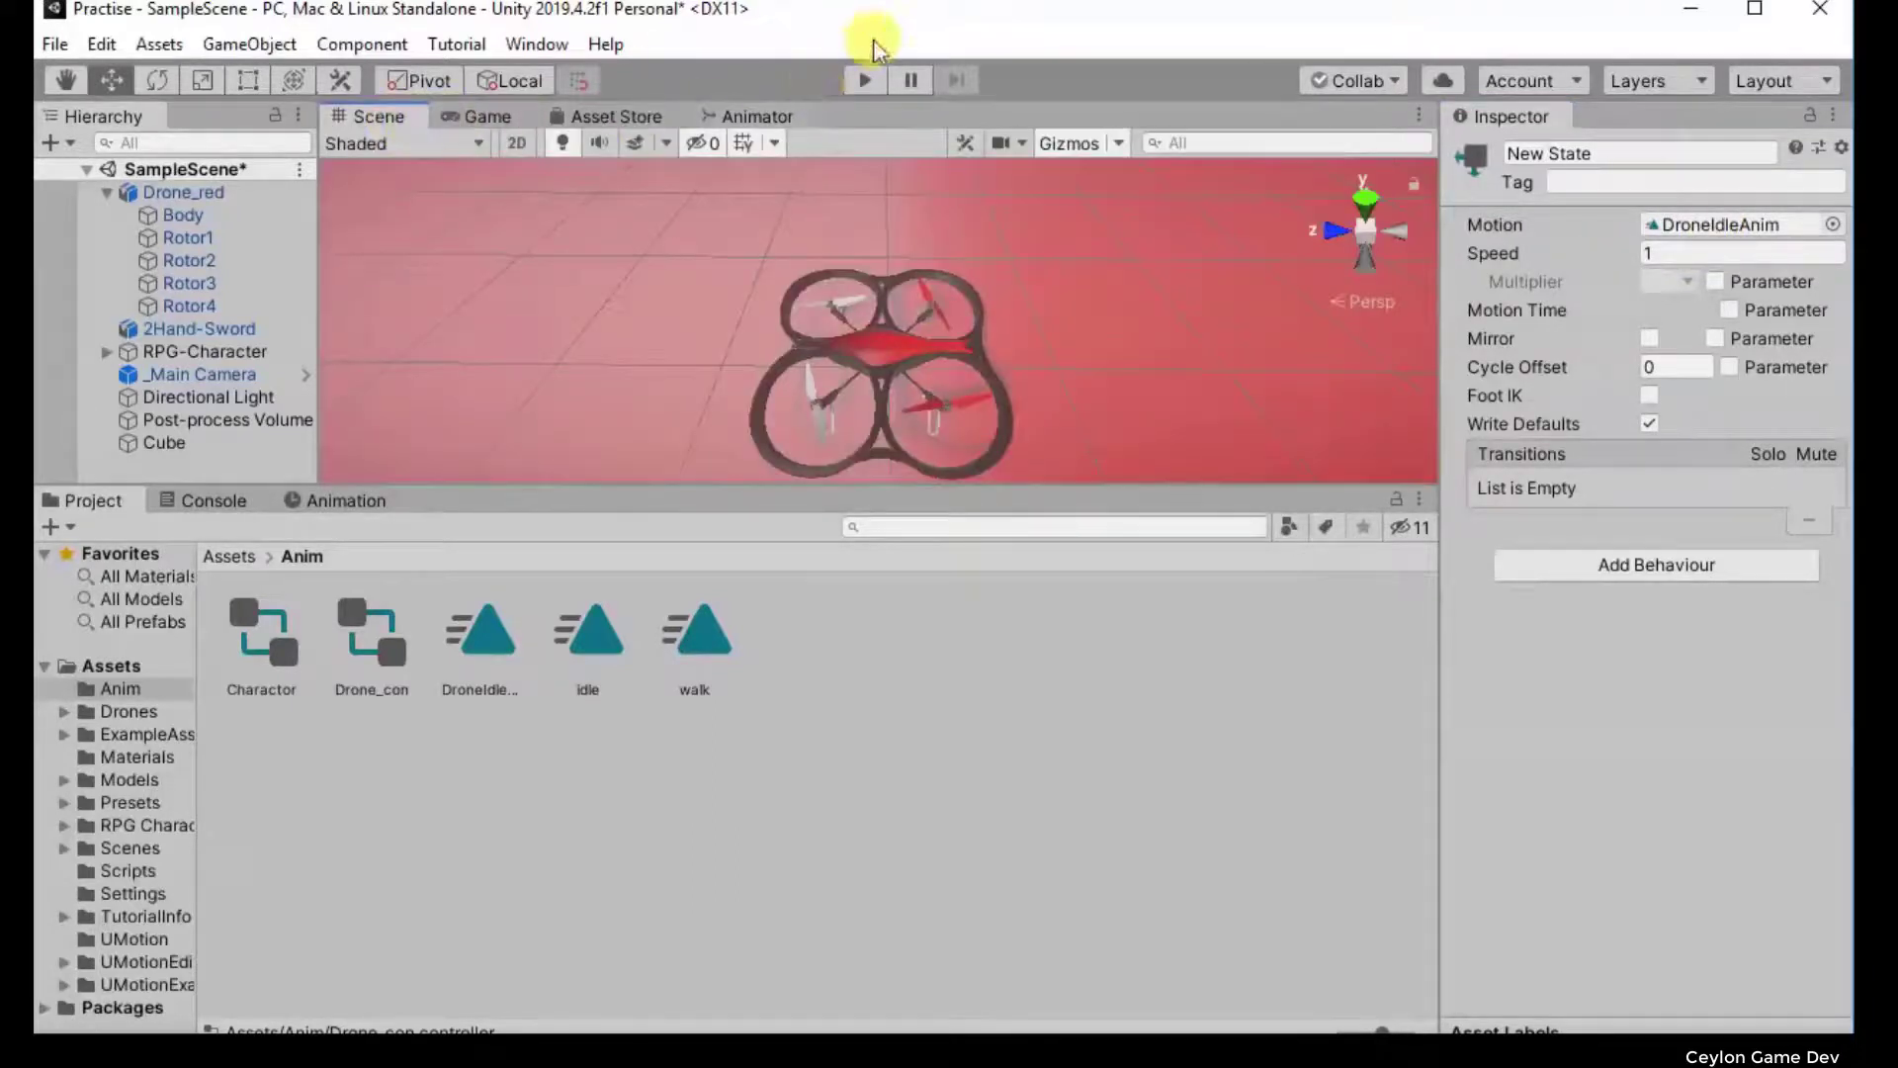
Step: Play the scene in an enlarged Game view, try New State speeds 1.25 and above 2, then reset to 1
click(858, 83)
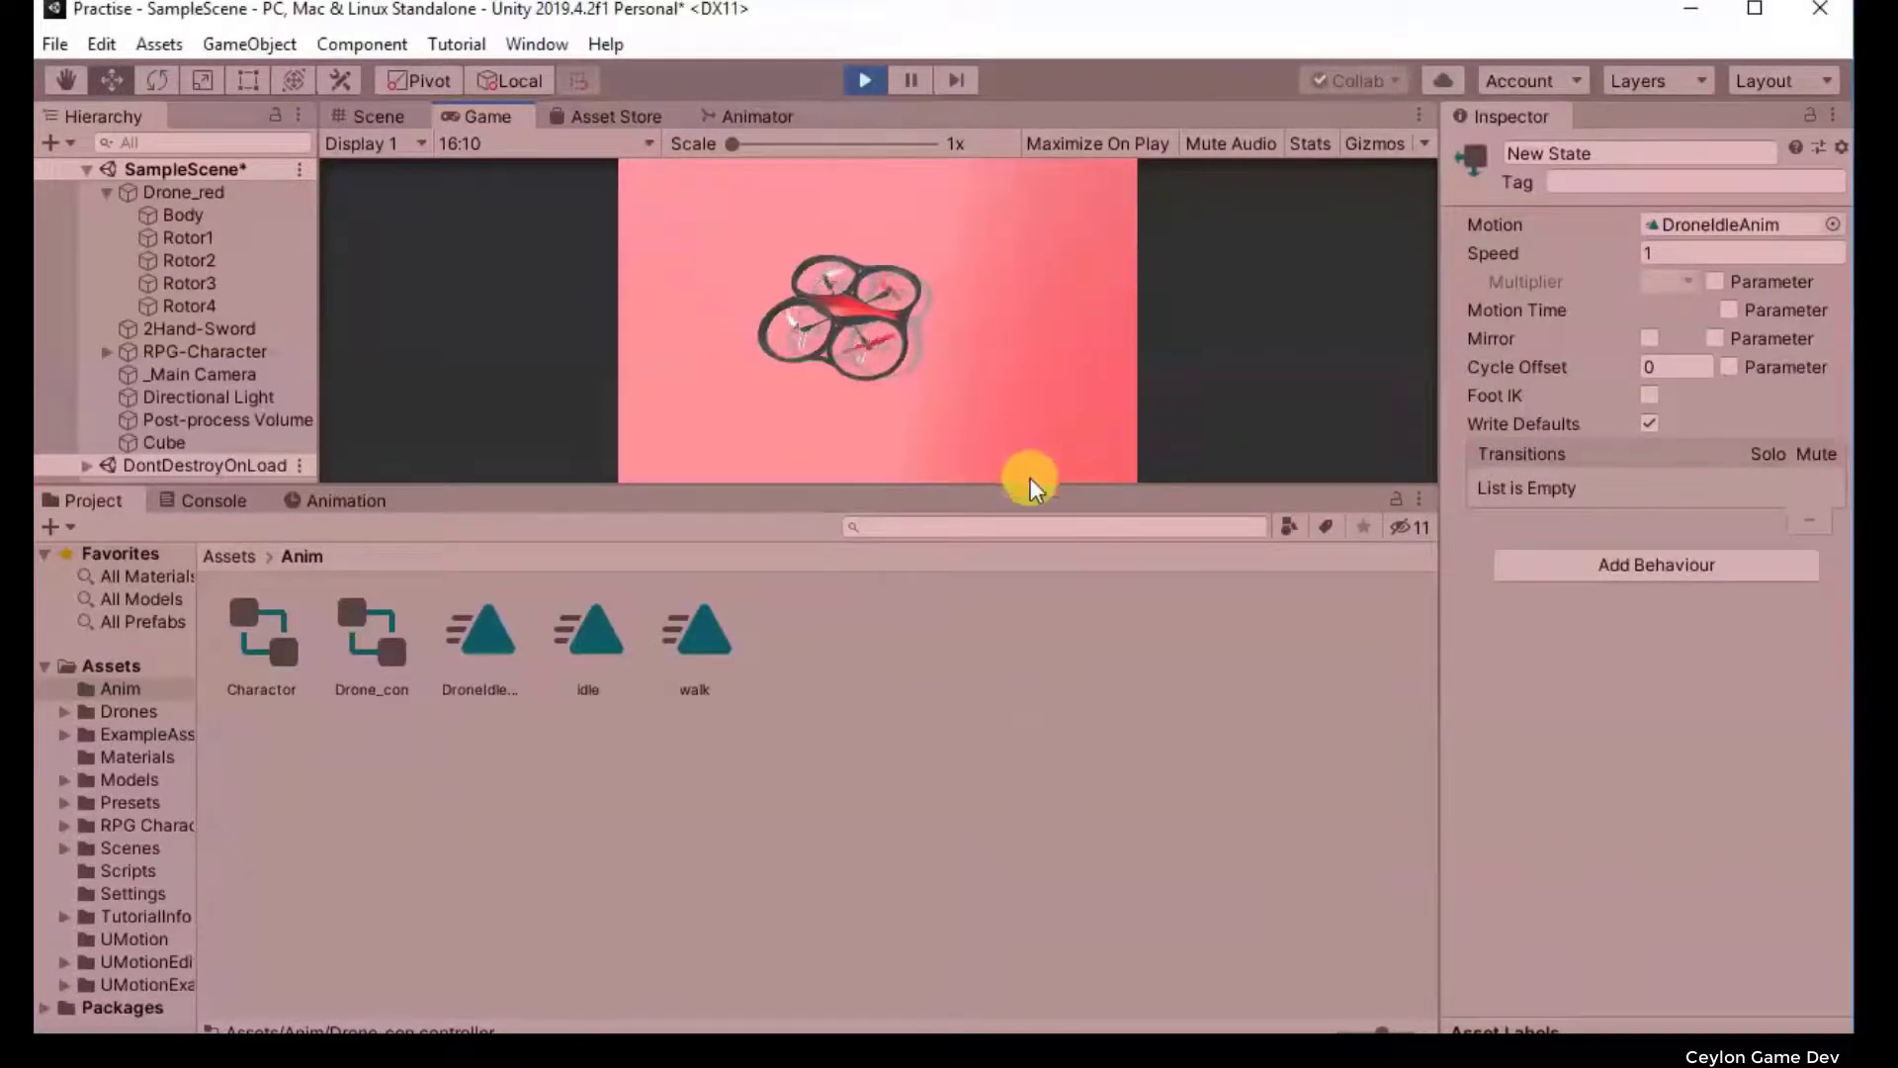
drag(1029, 485, 1050, 989)
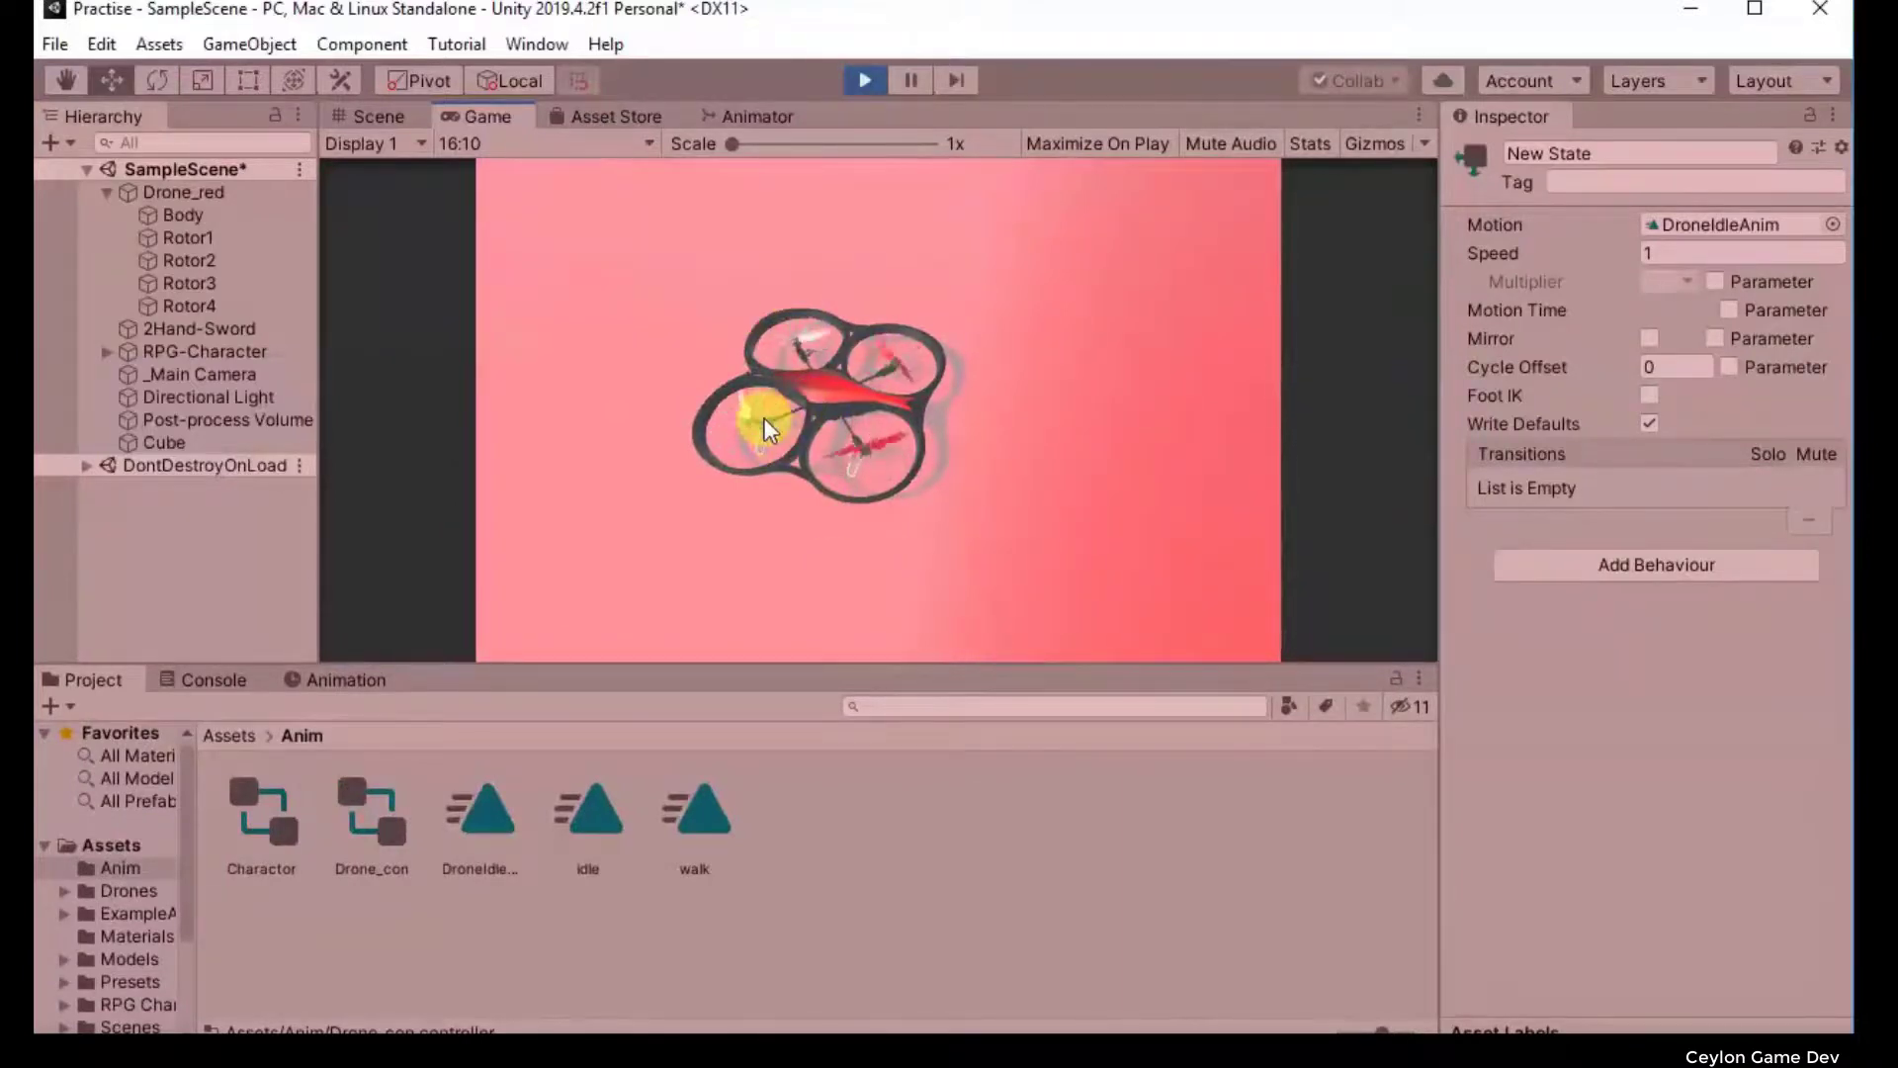
click(1646, 254)
text(1.25)
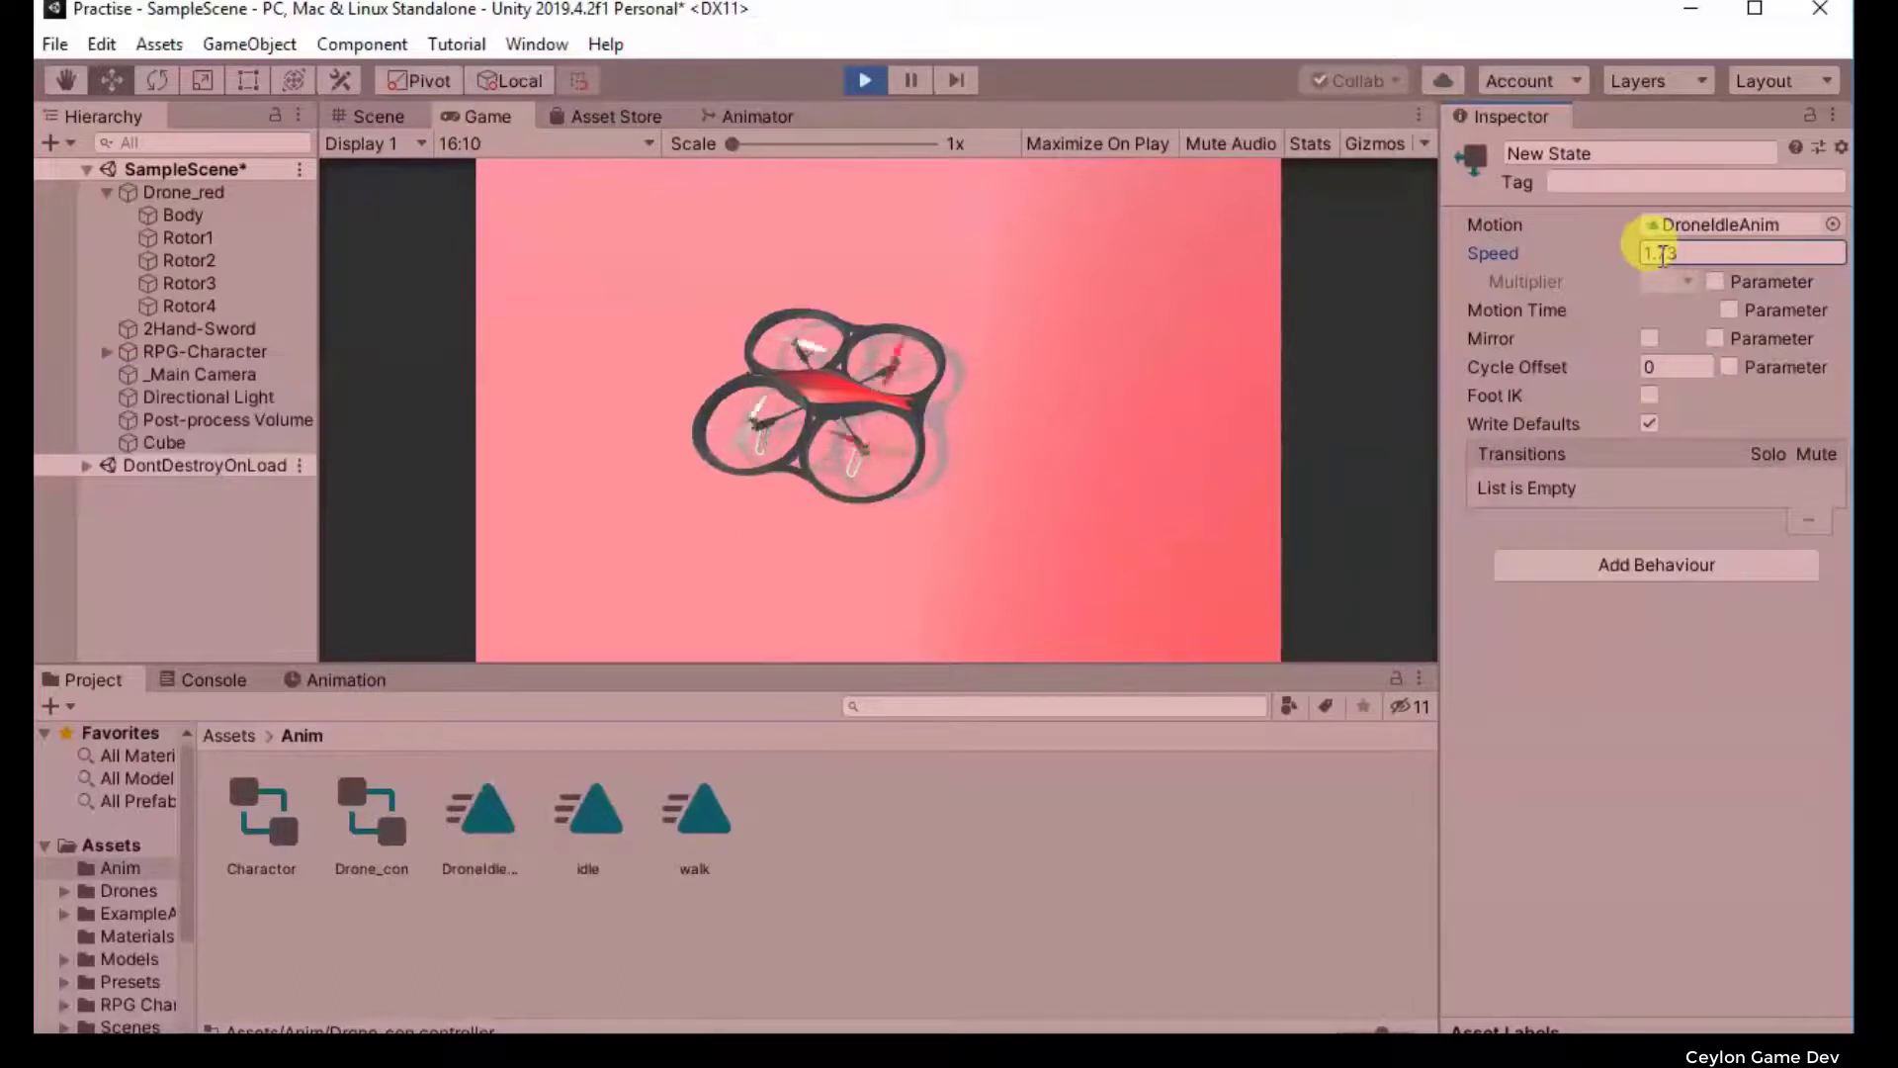
drag(1663, 255, 1624, 267)
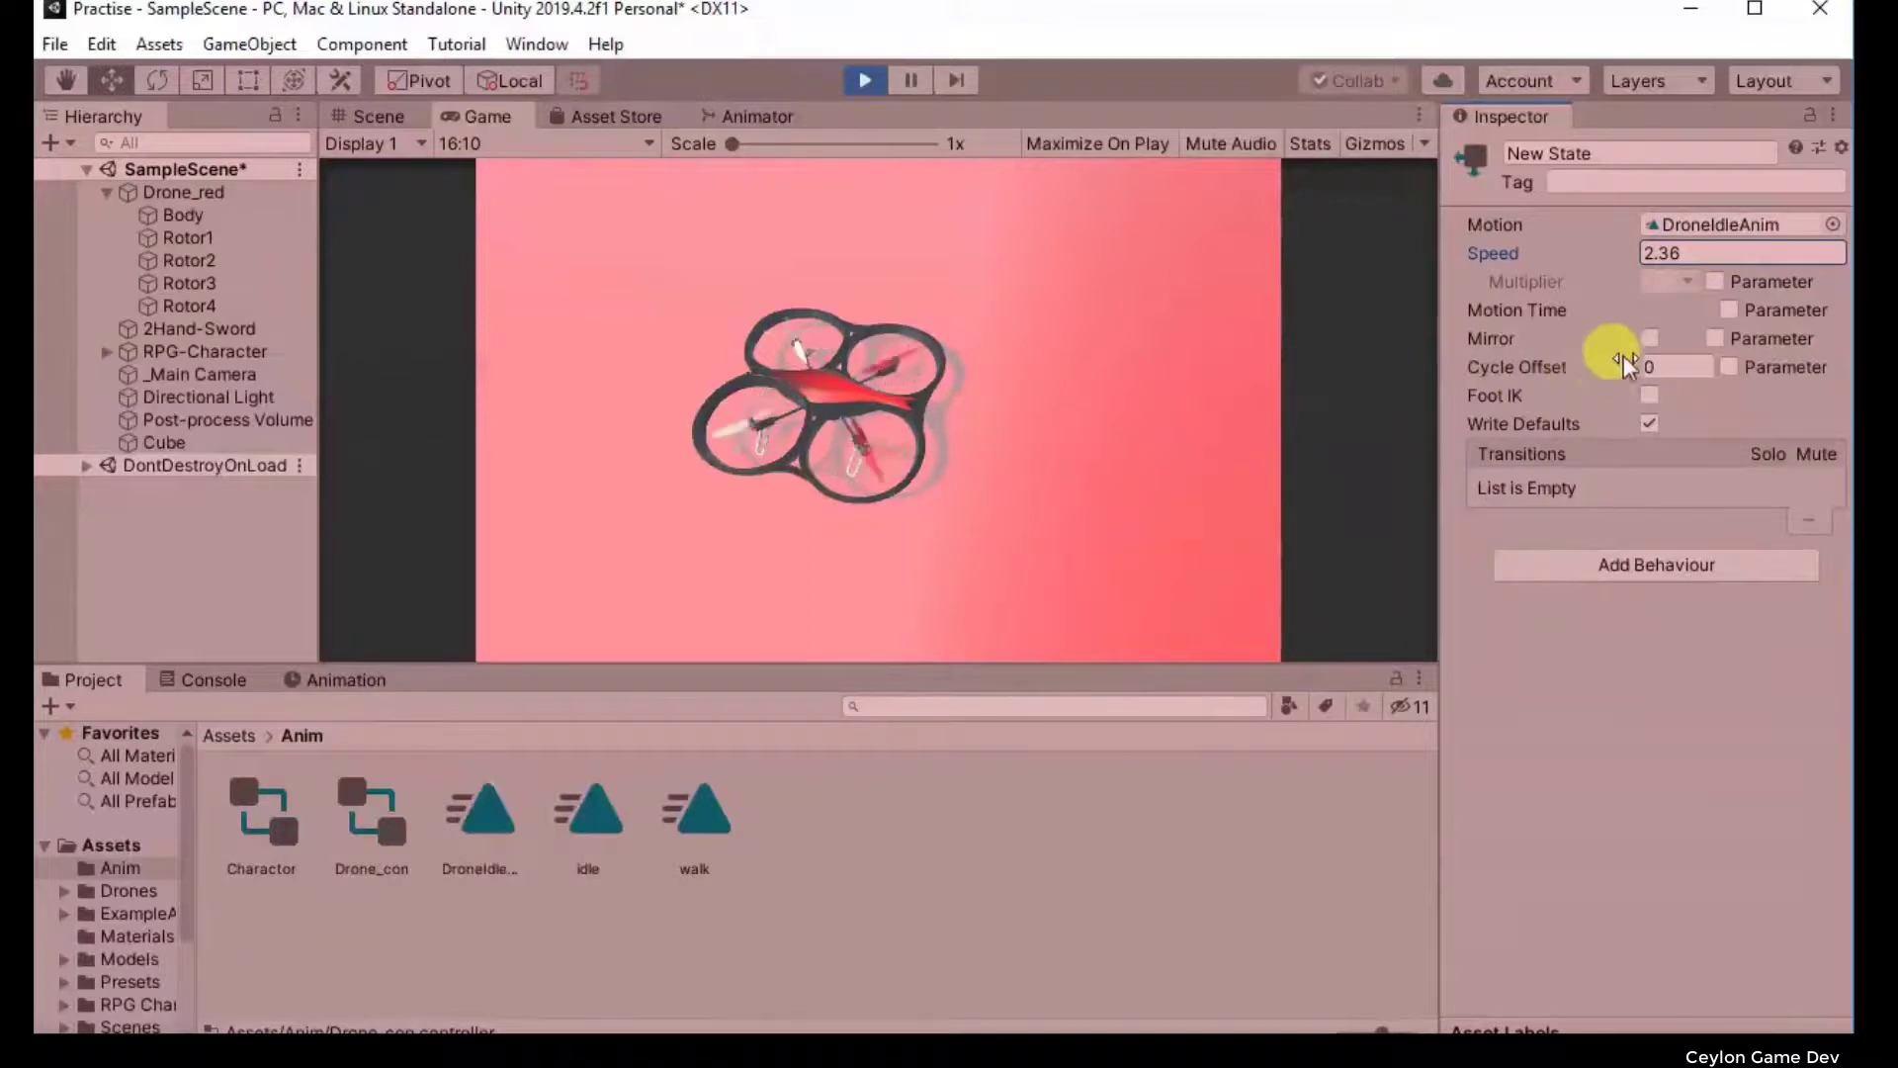
double_click(1654, 255)
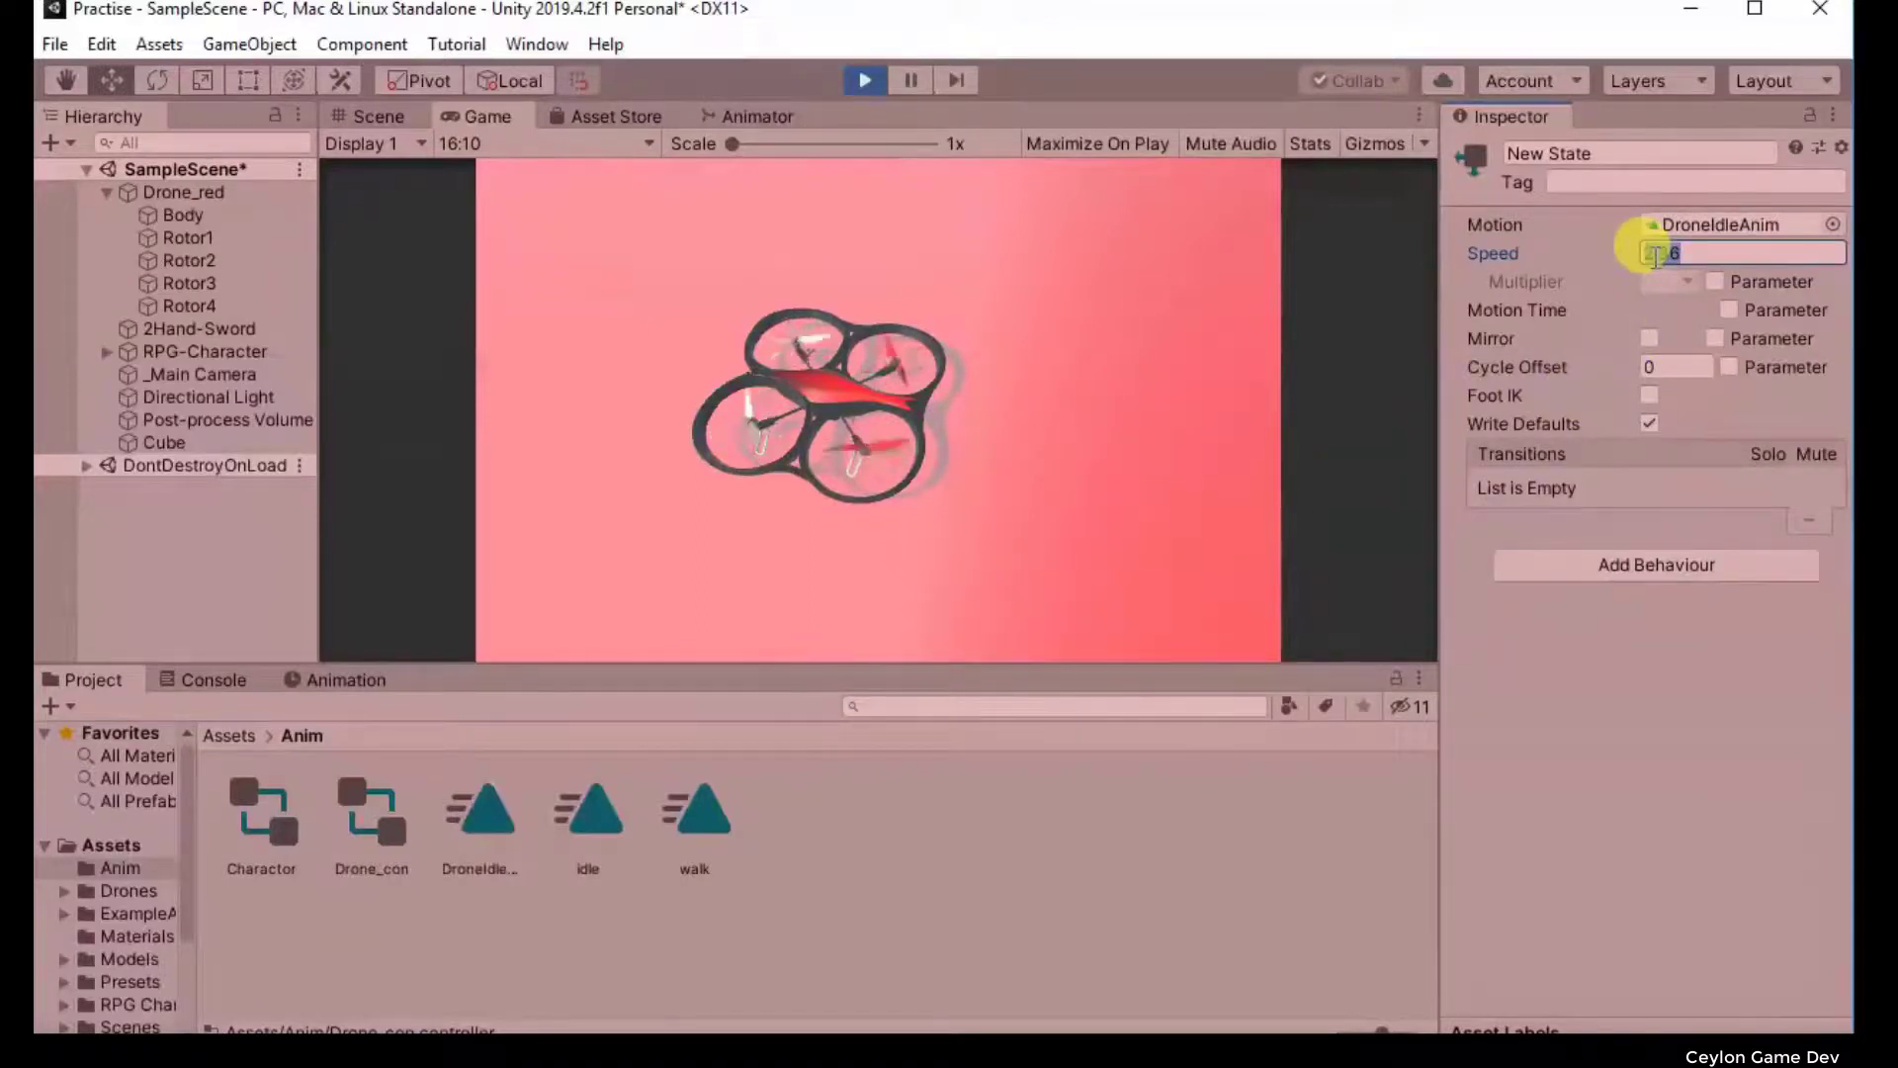
text(1)
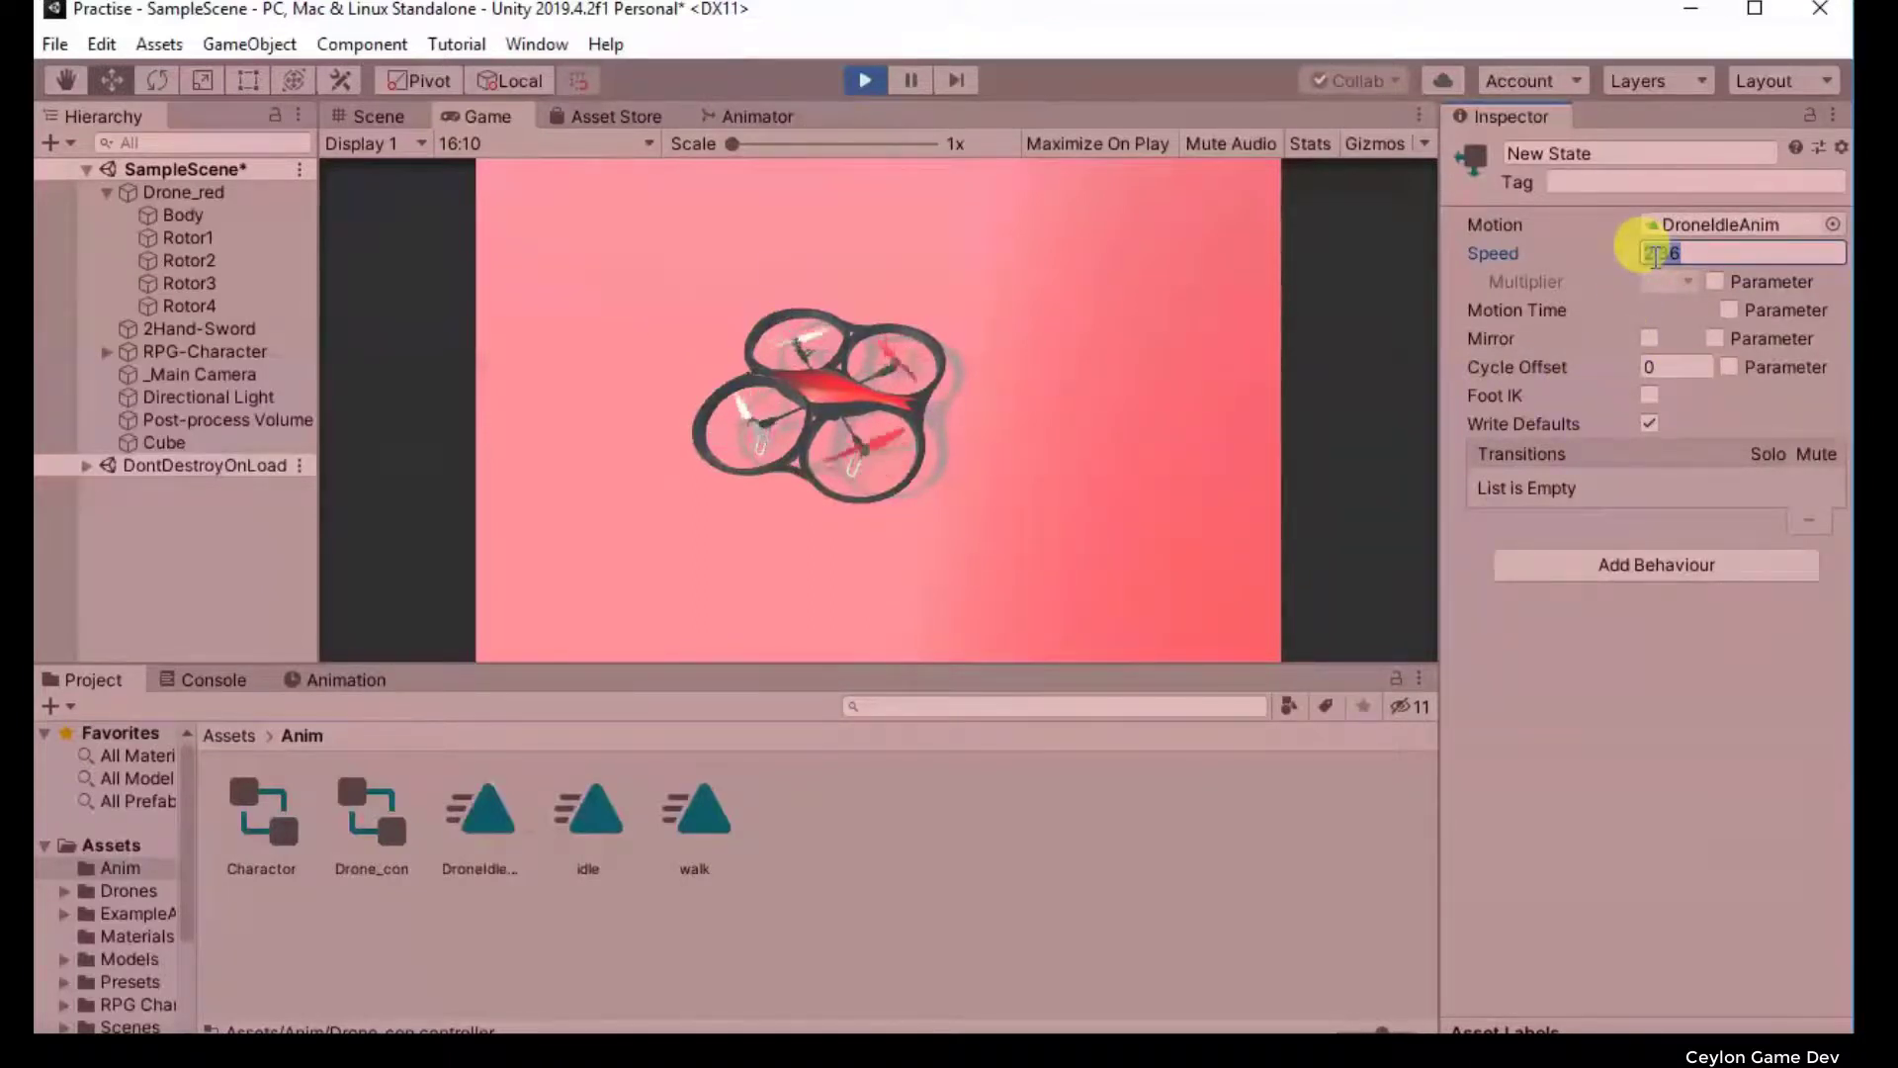
click(863, 80)
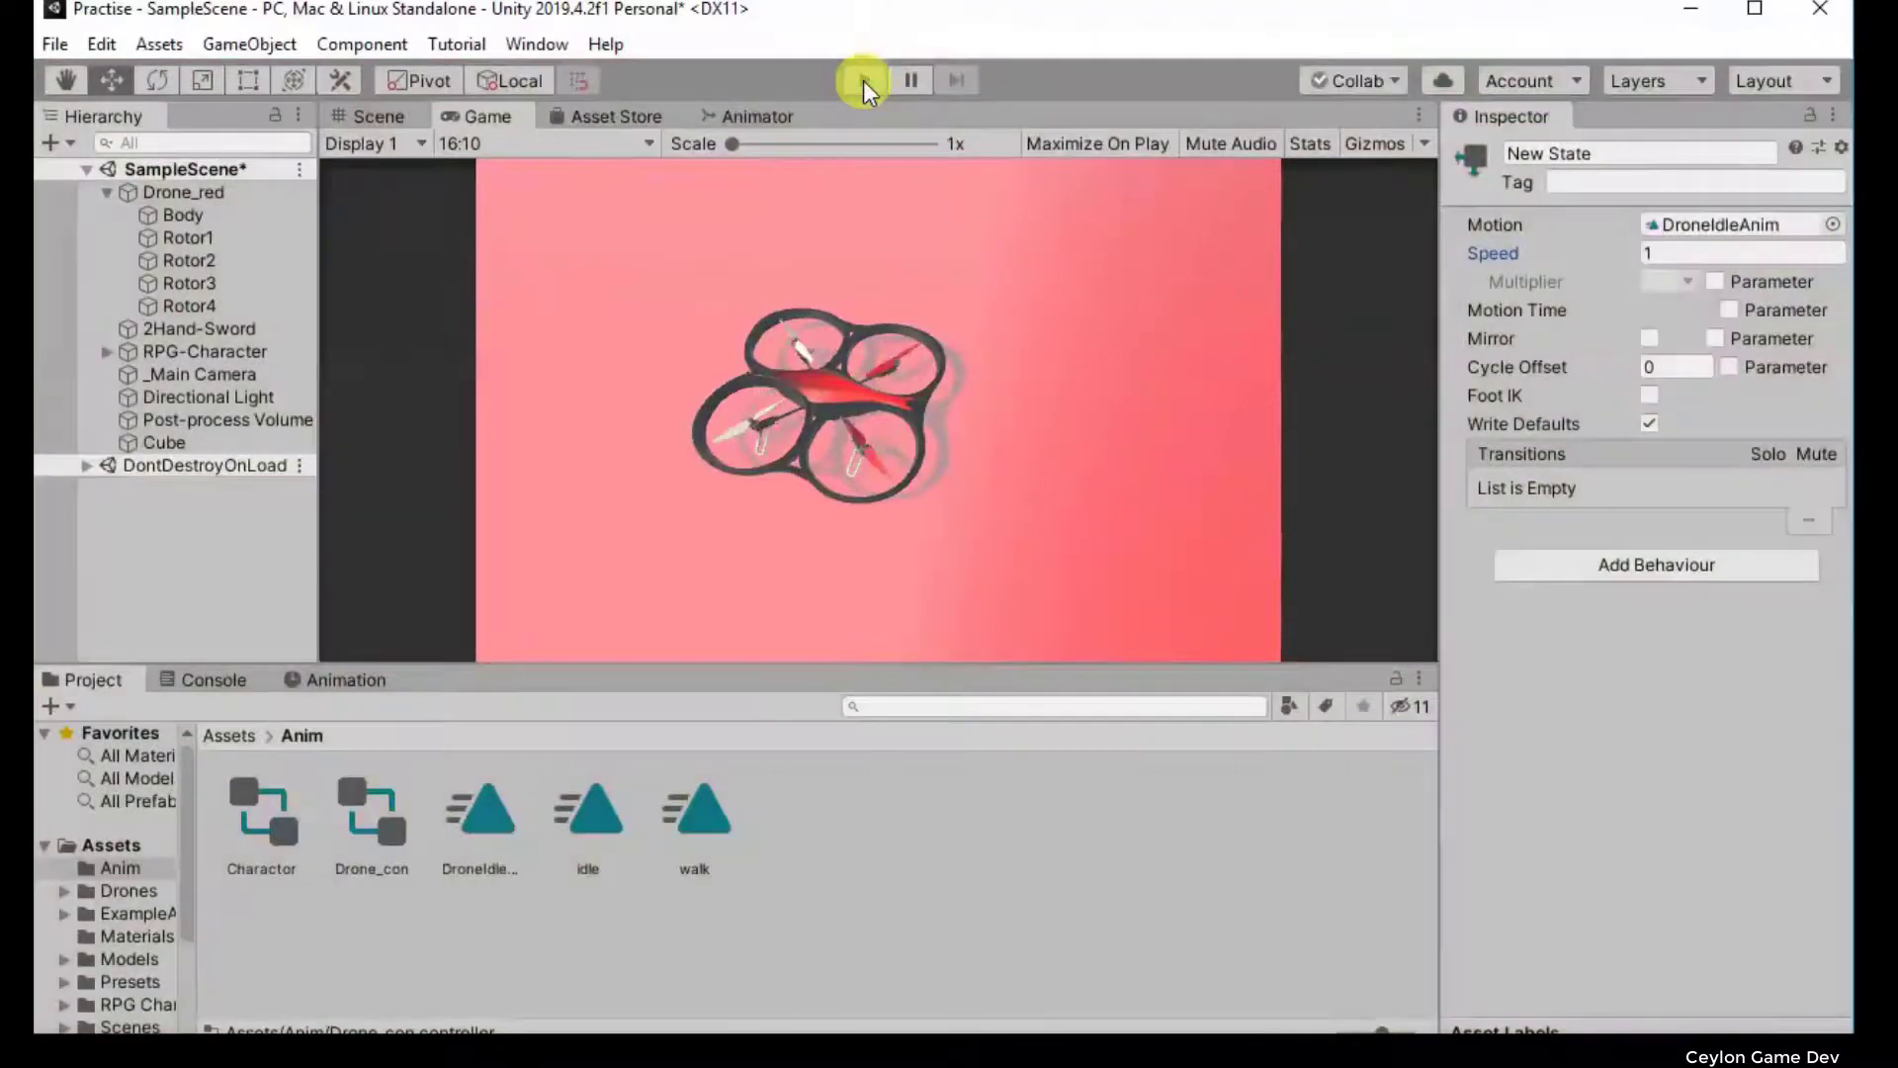
click(740, 104)
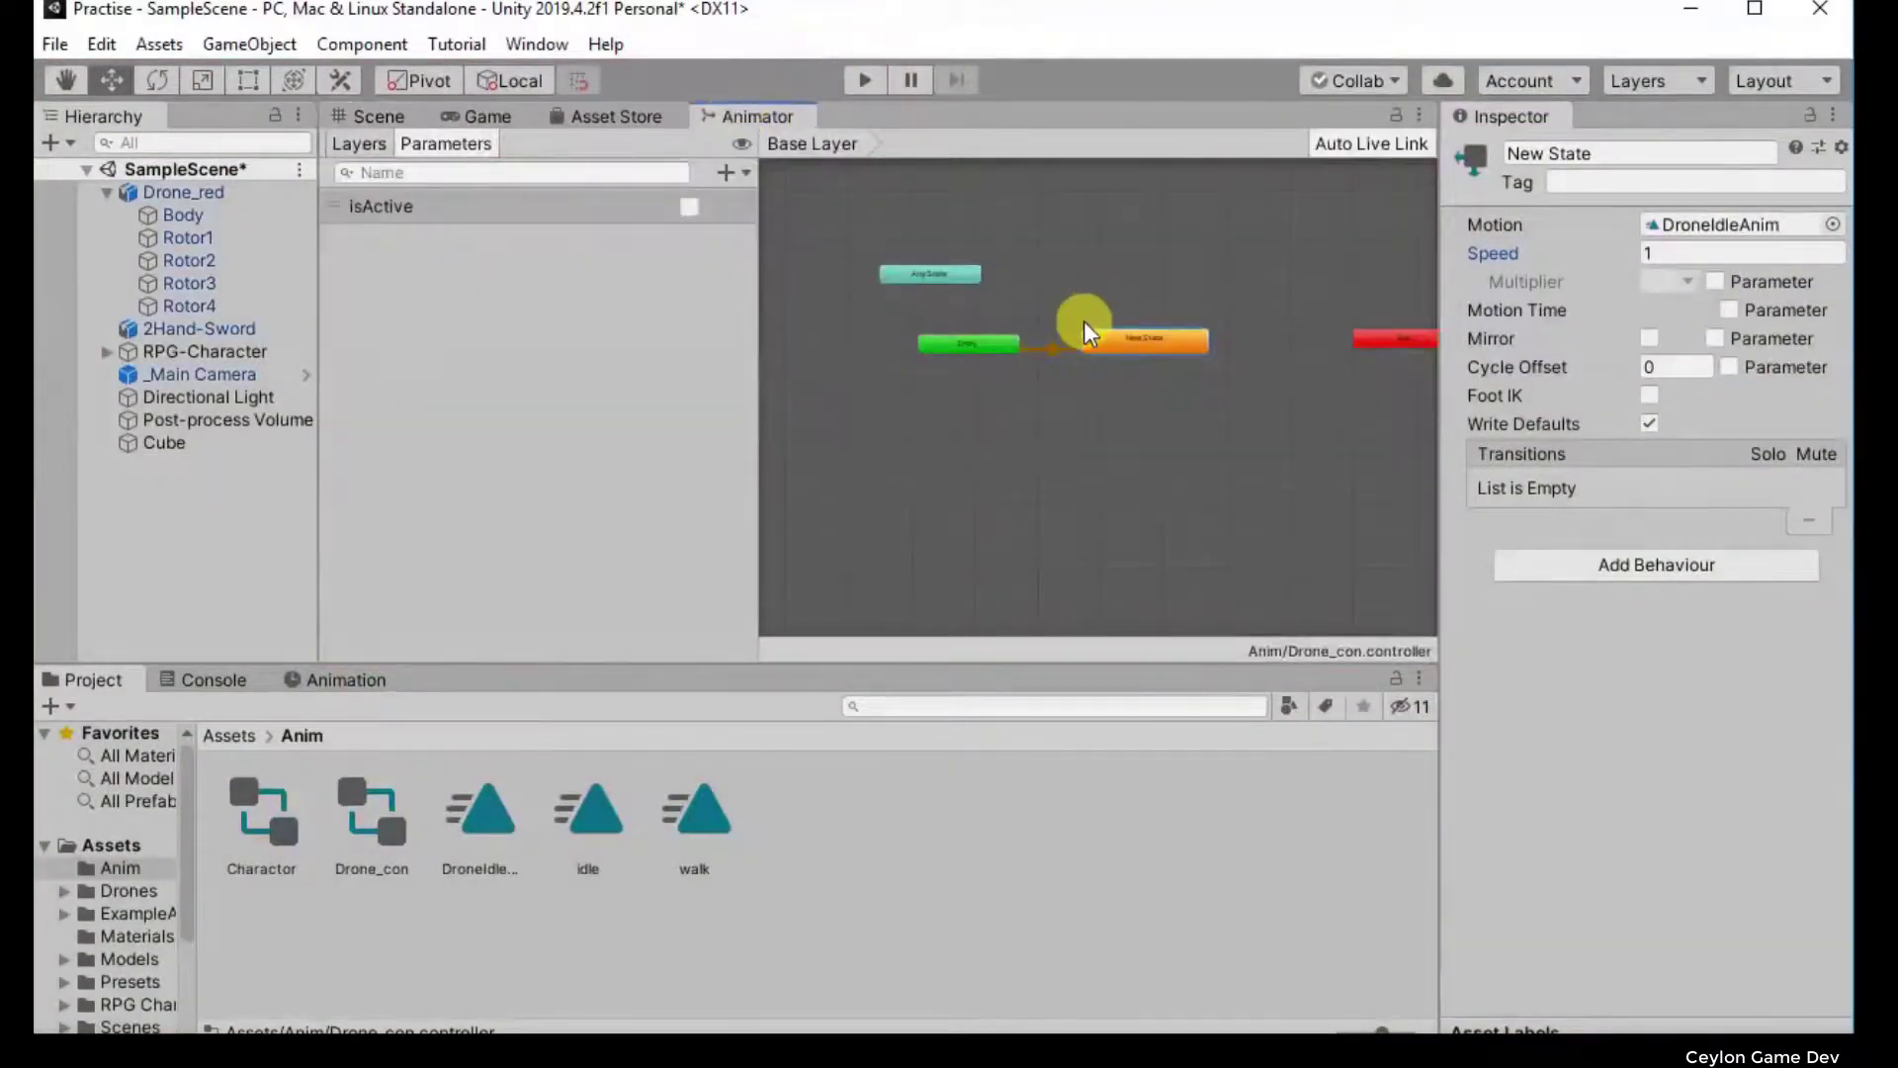
Step: Open DroneIdleAnim, toggle its Loop Time off and back on, and check New State's motion clip
click(1113, 352)
double_click(491, 819)
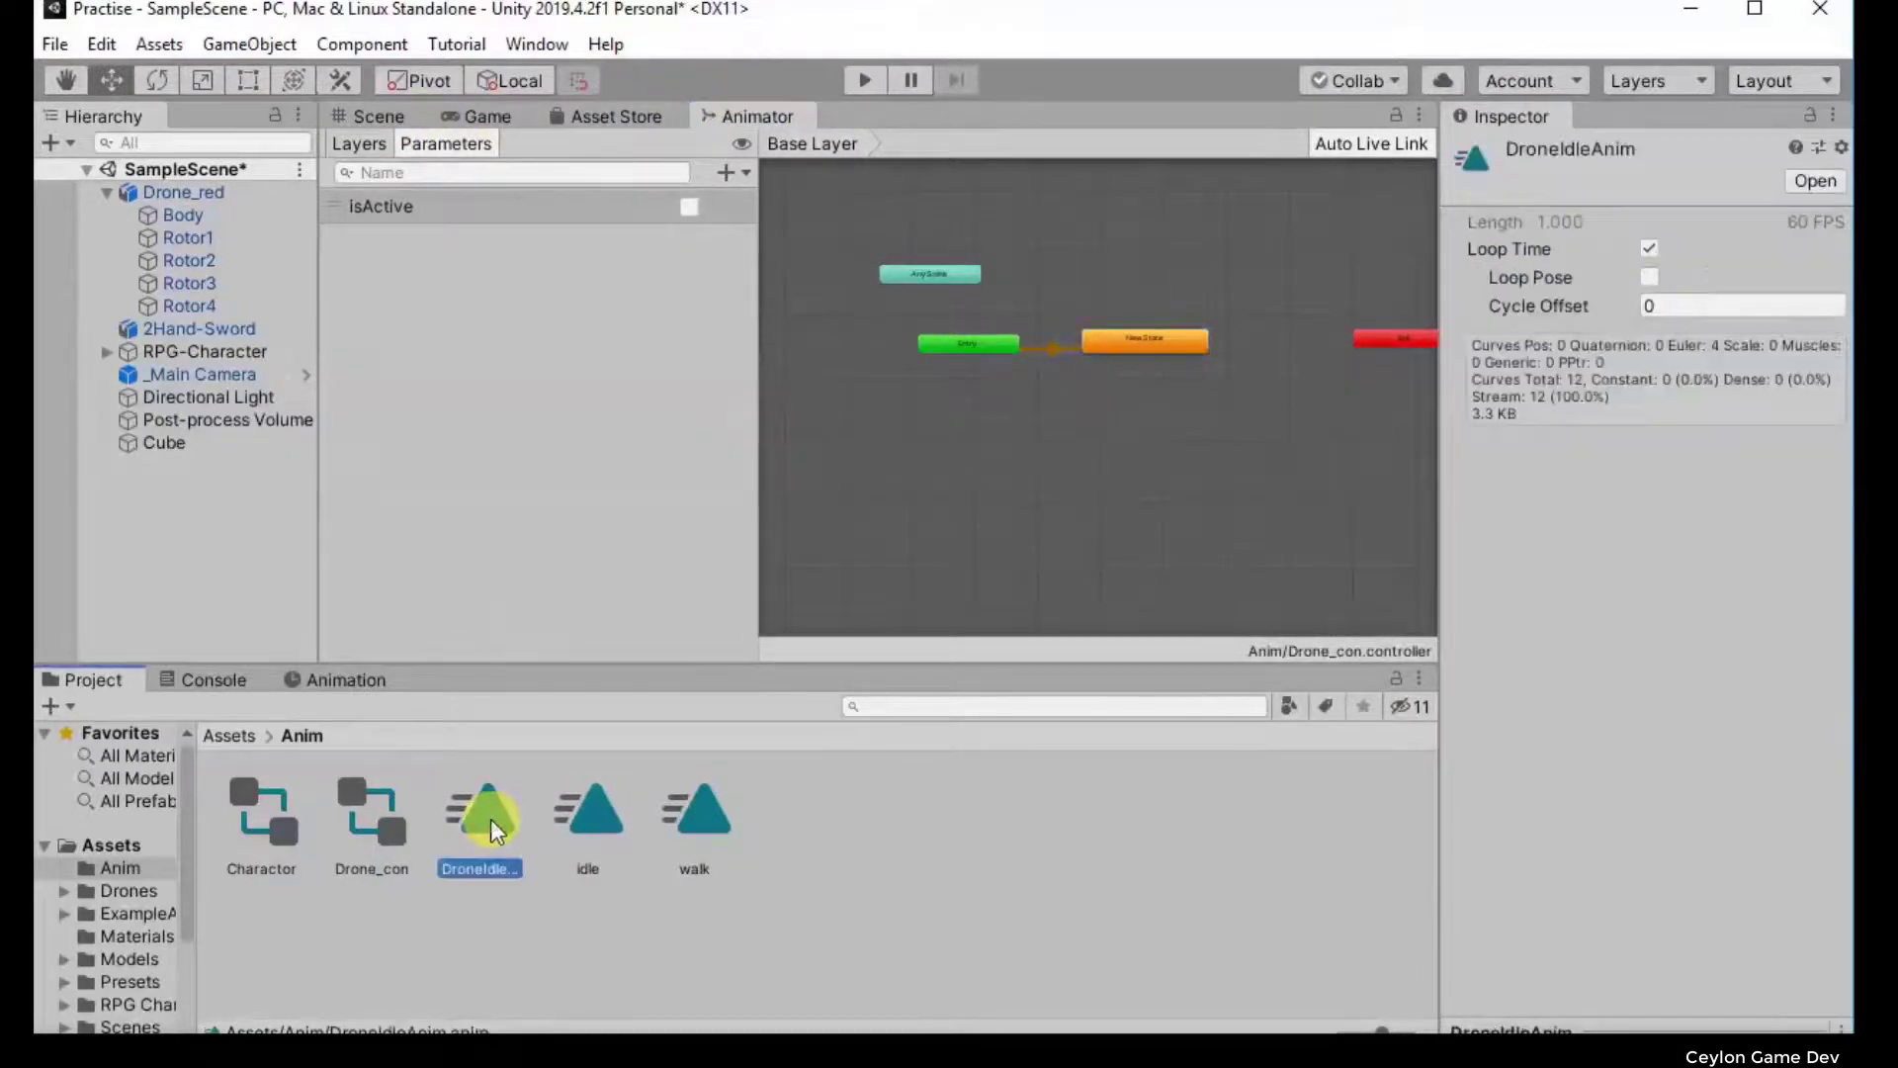
click(1649, 249)
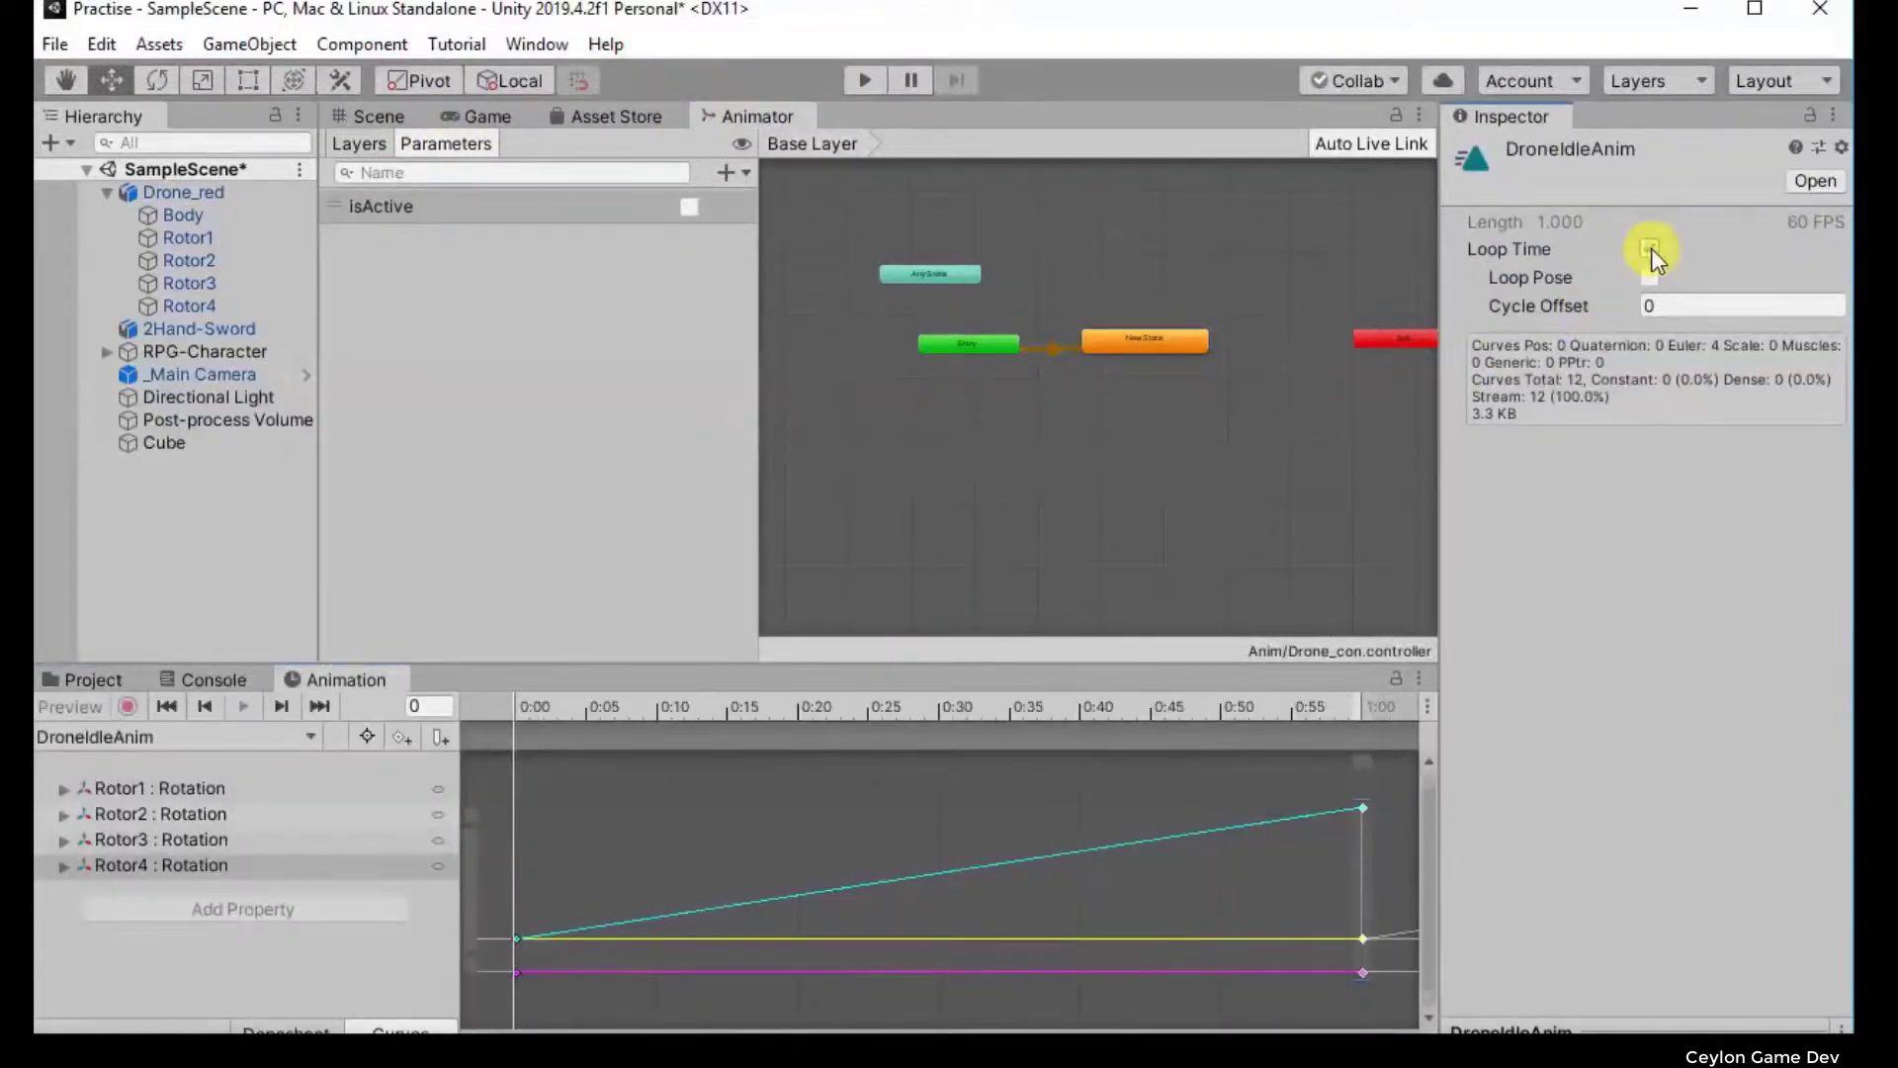
click(1647, 247)
click(1651, 247)
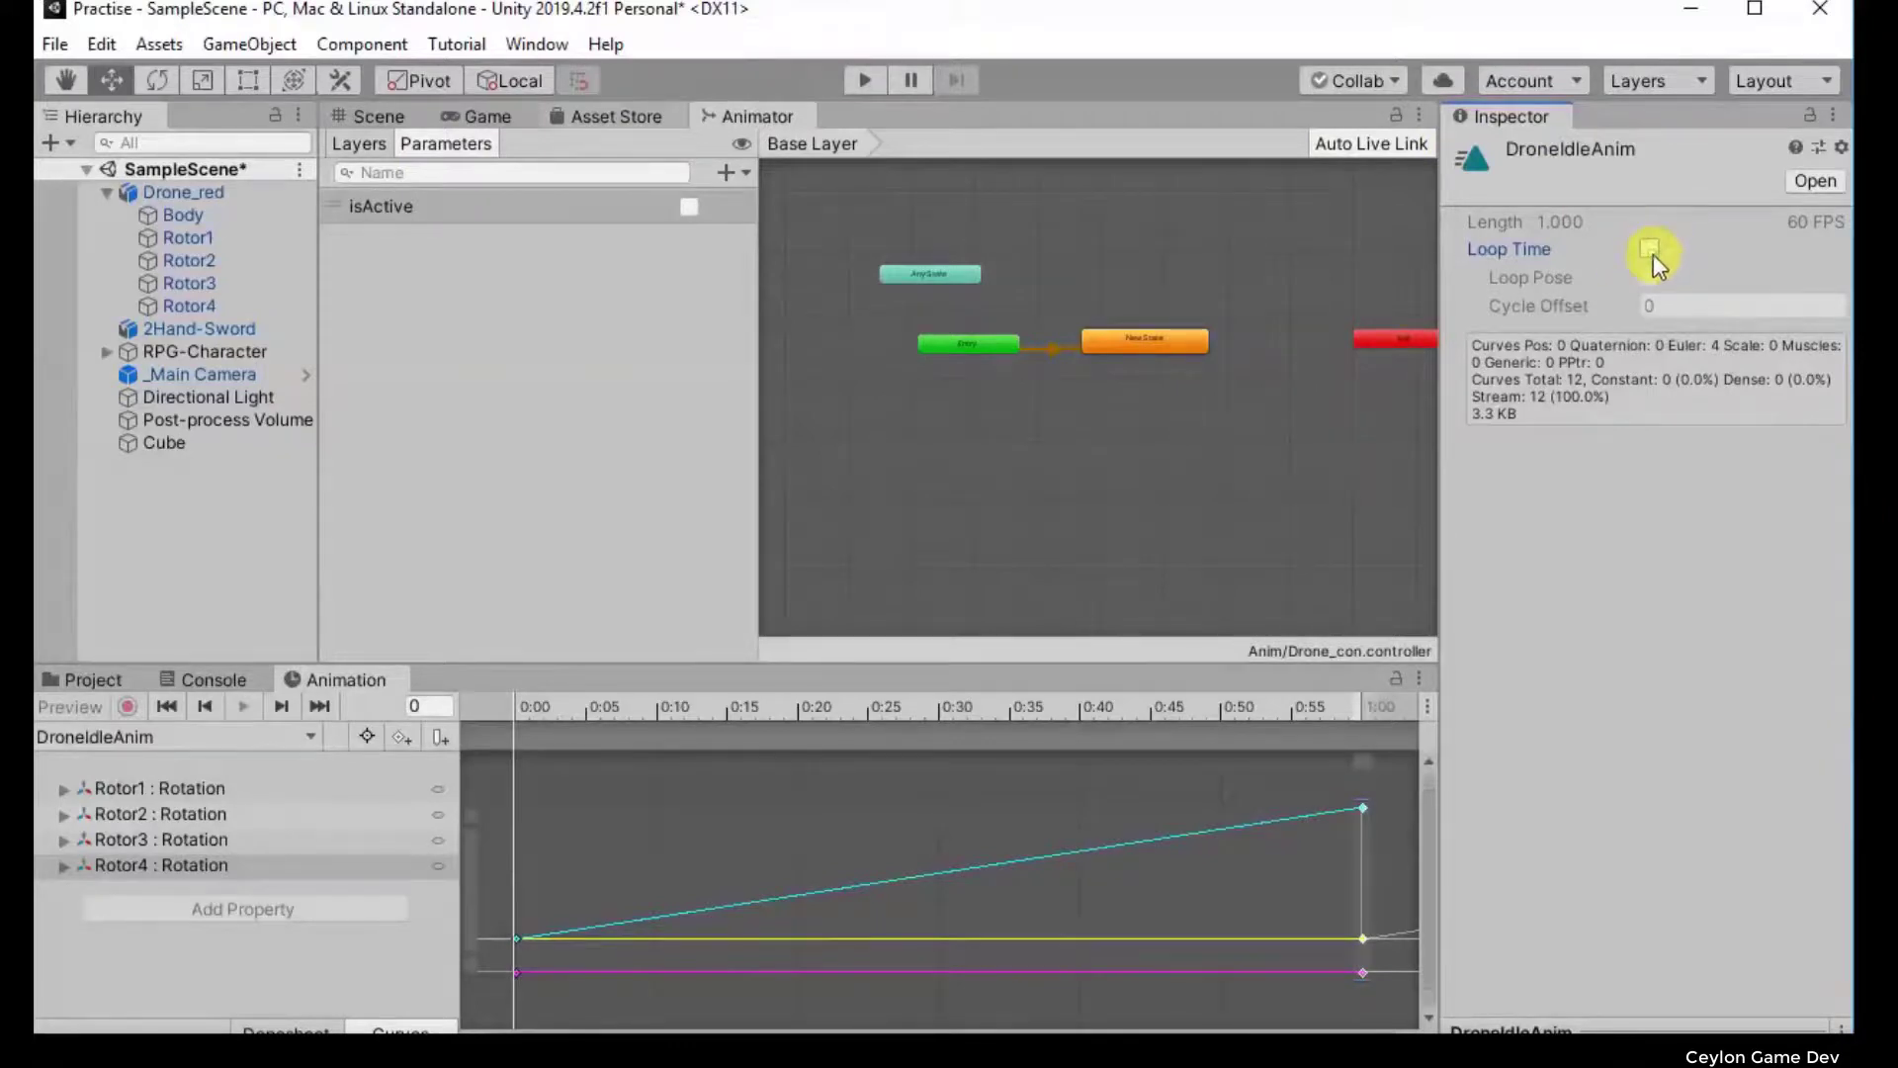
click(726, 126)
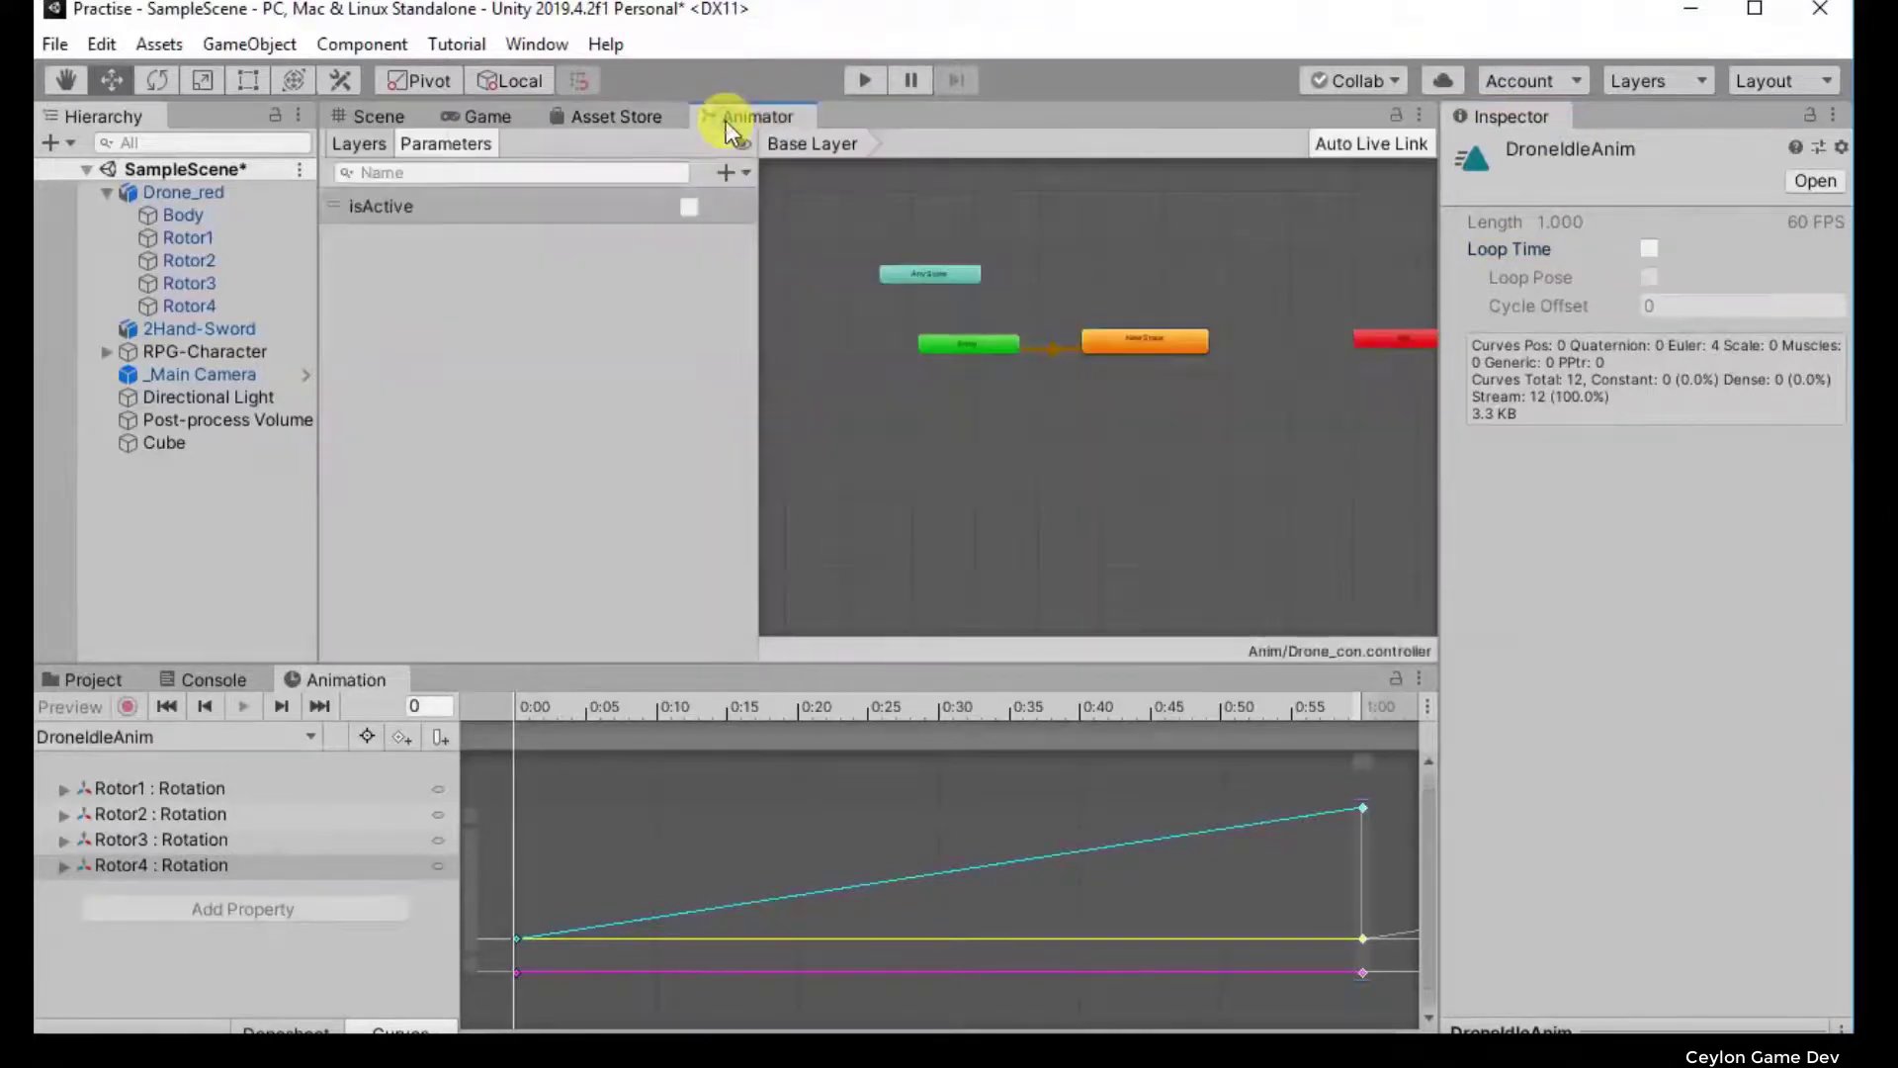
click(1649, 249)
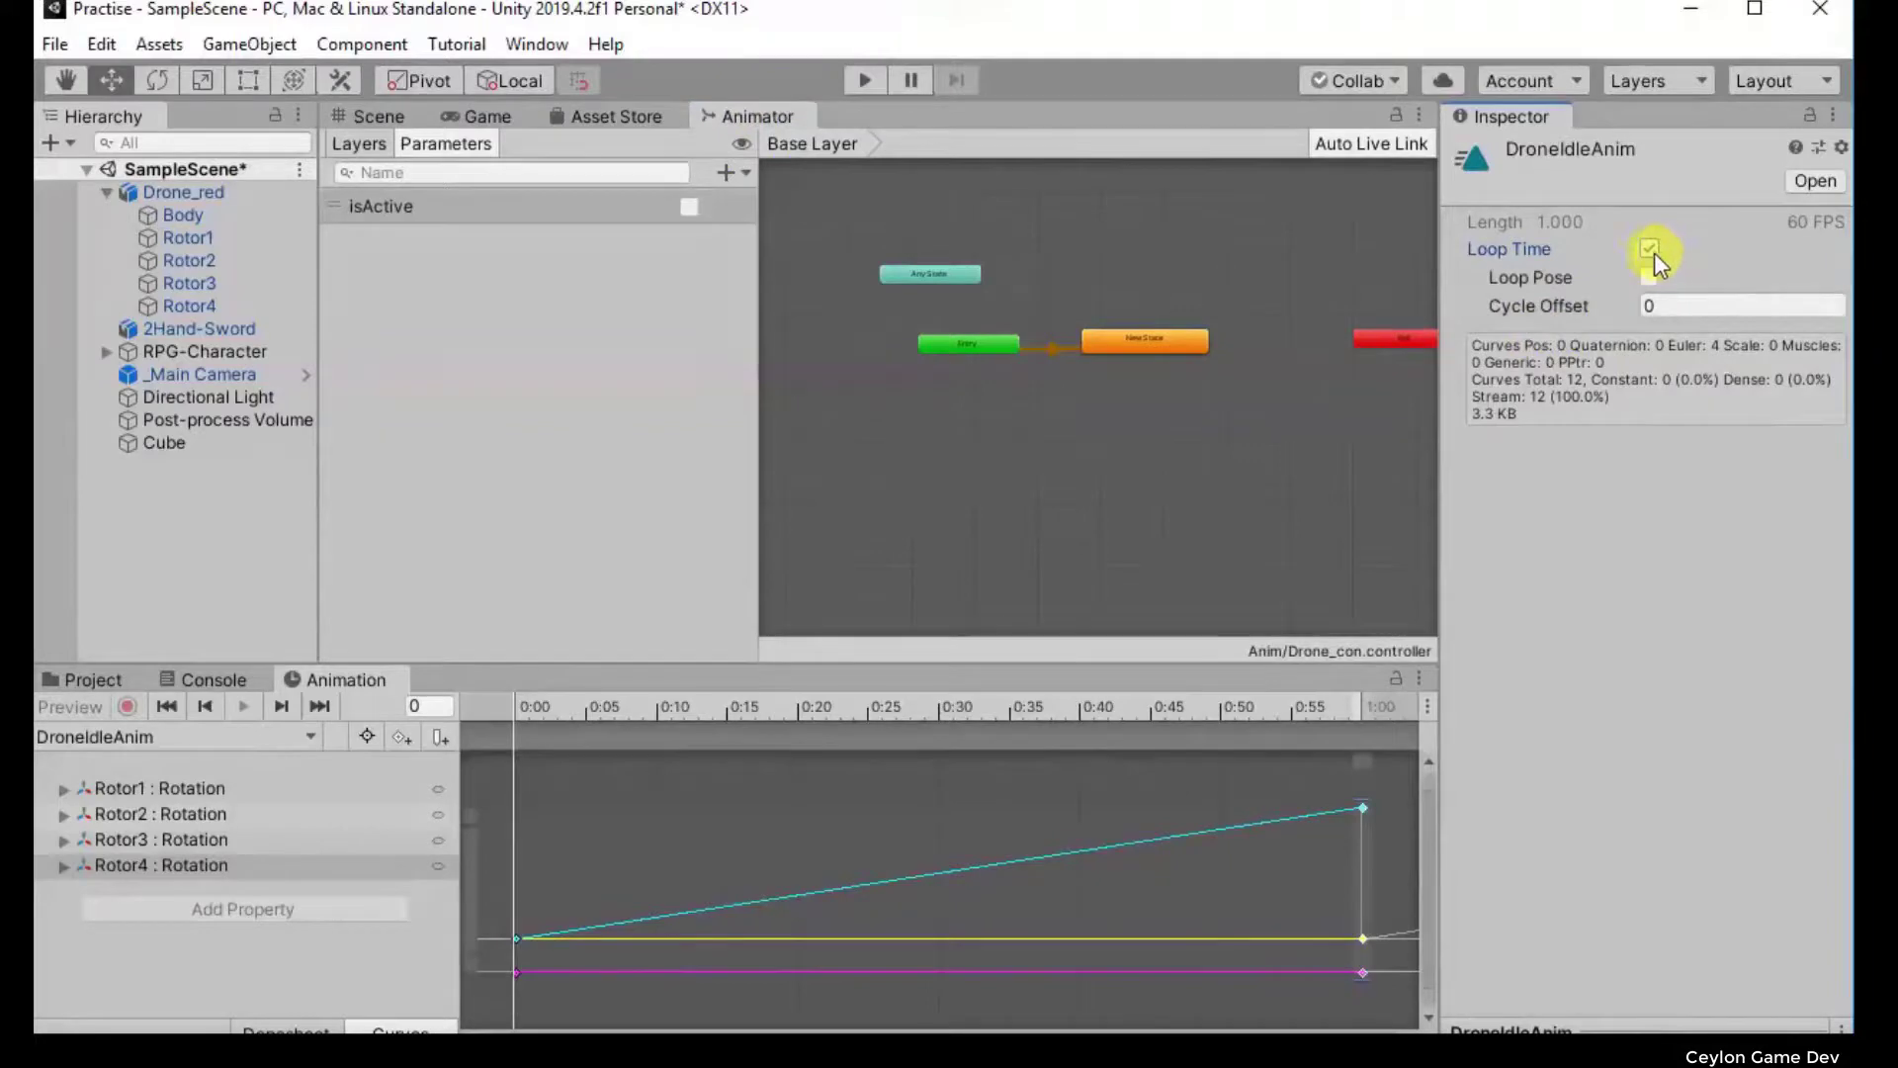
click(1133, 338)
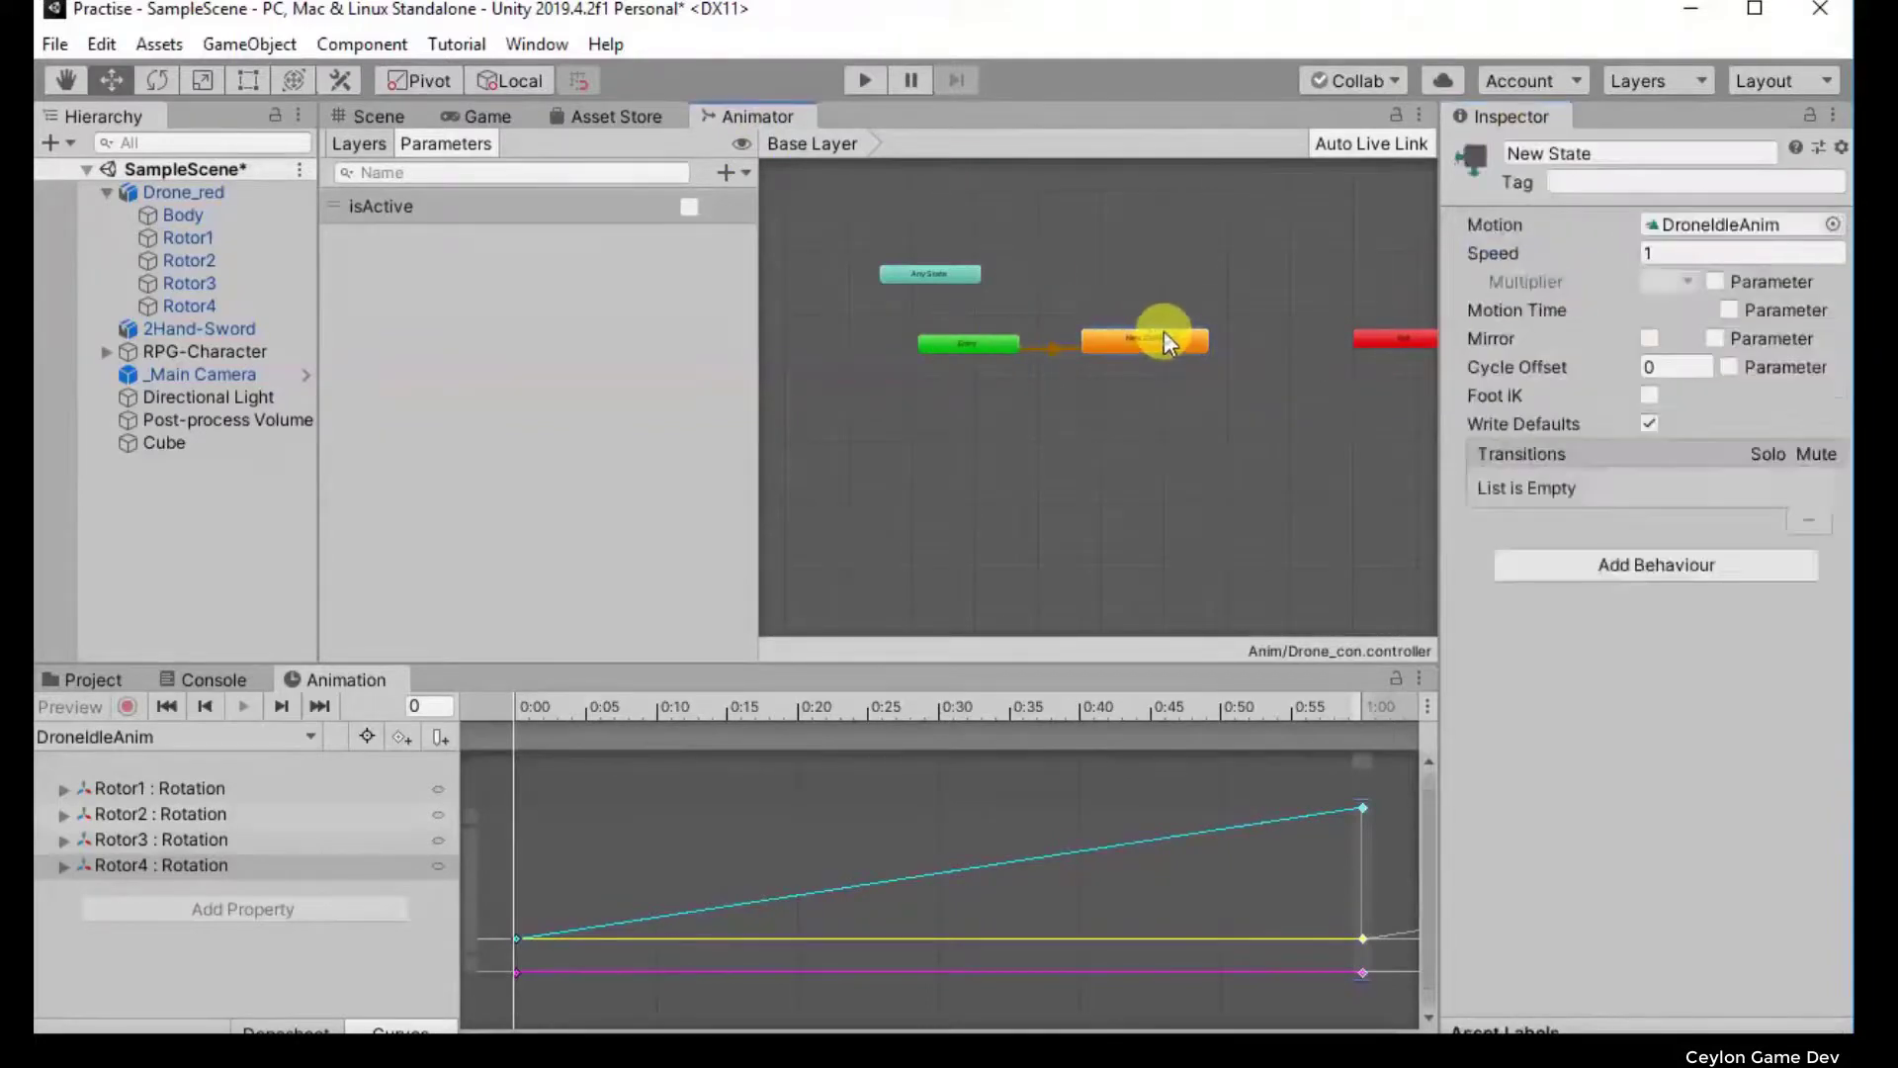
click(1678, 222)
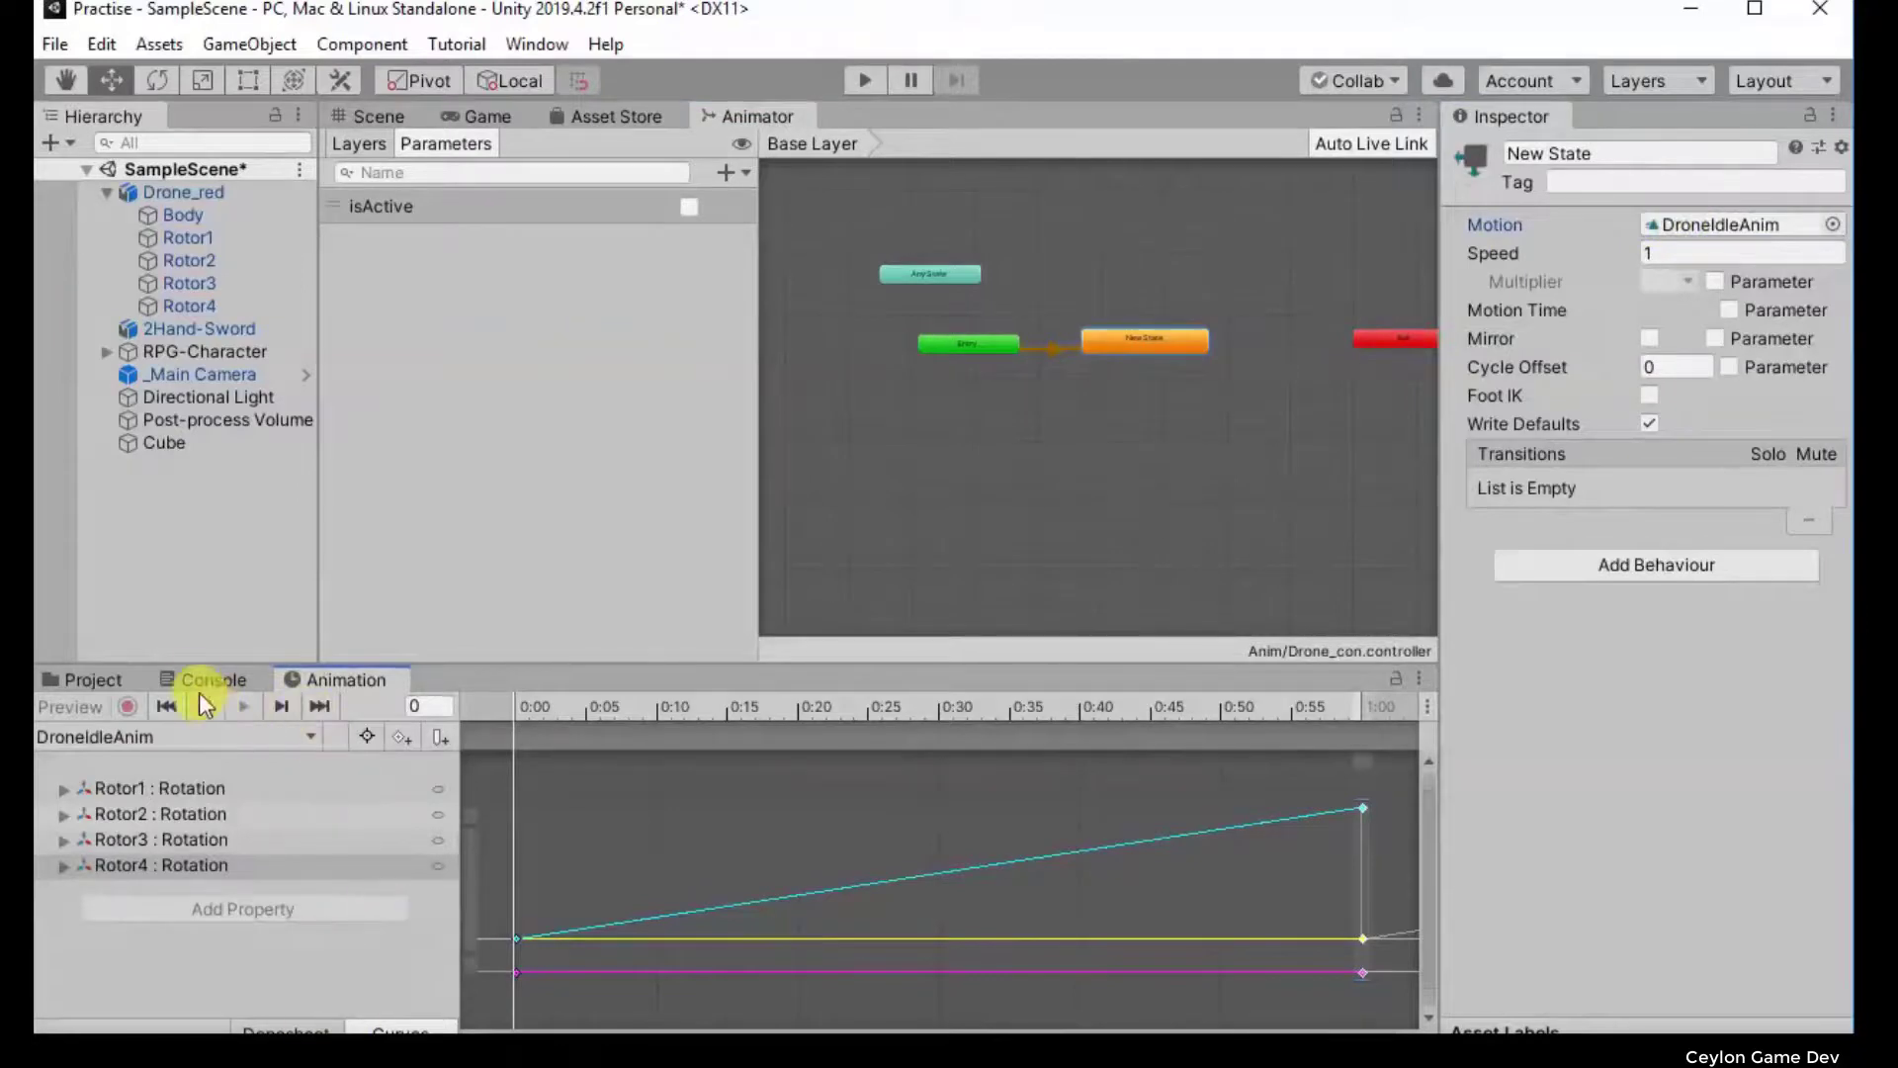
Step: Try a Cycle Offset of 2 on DroneIdleAnim, reset it to 0, and leave Loop Time on
click(117, 675)
double_click(460, 808)
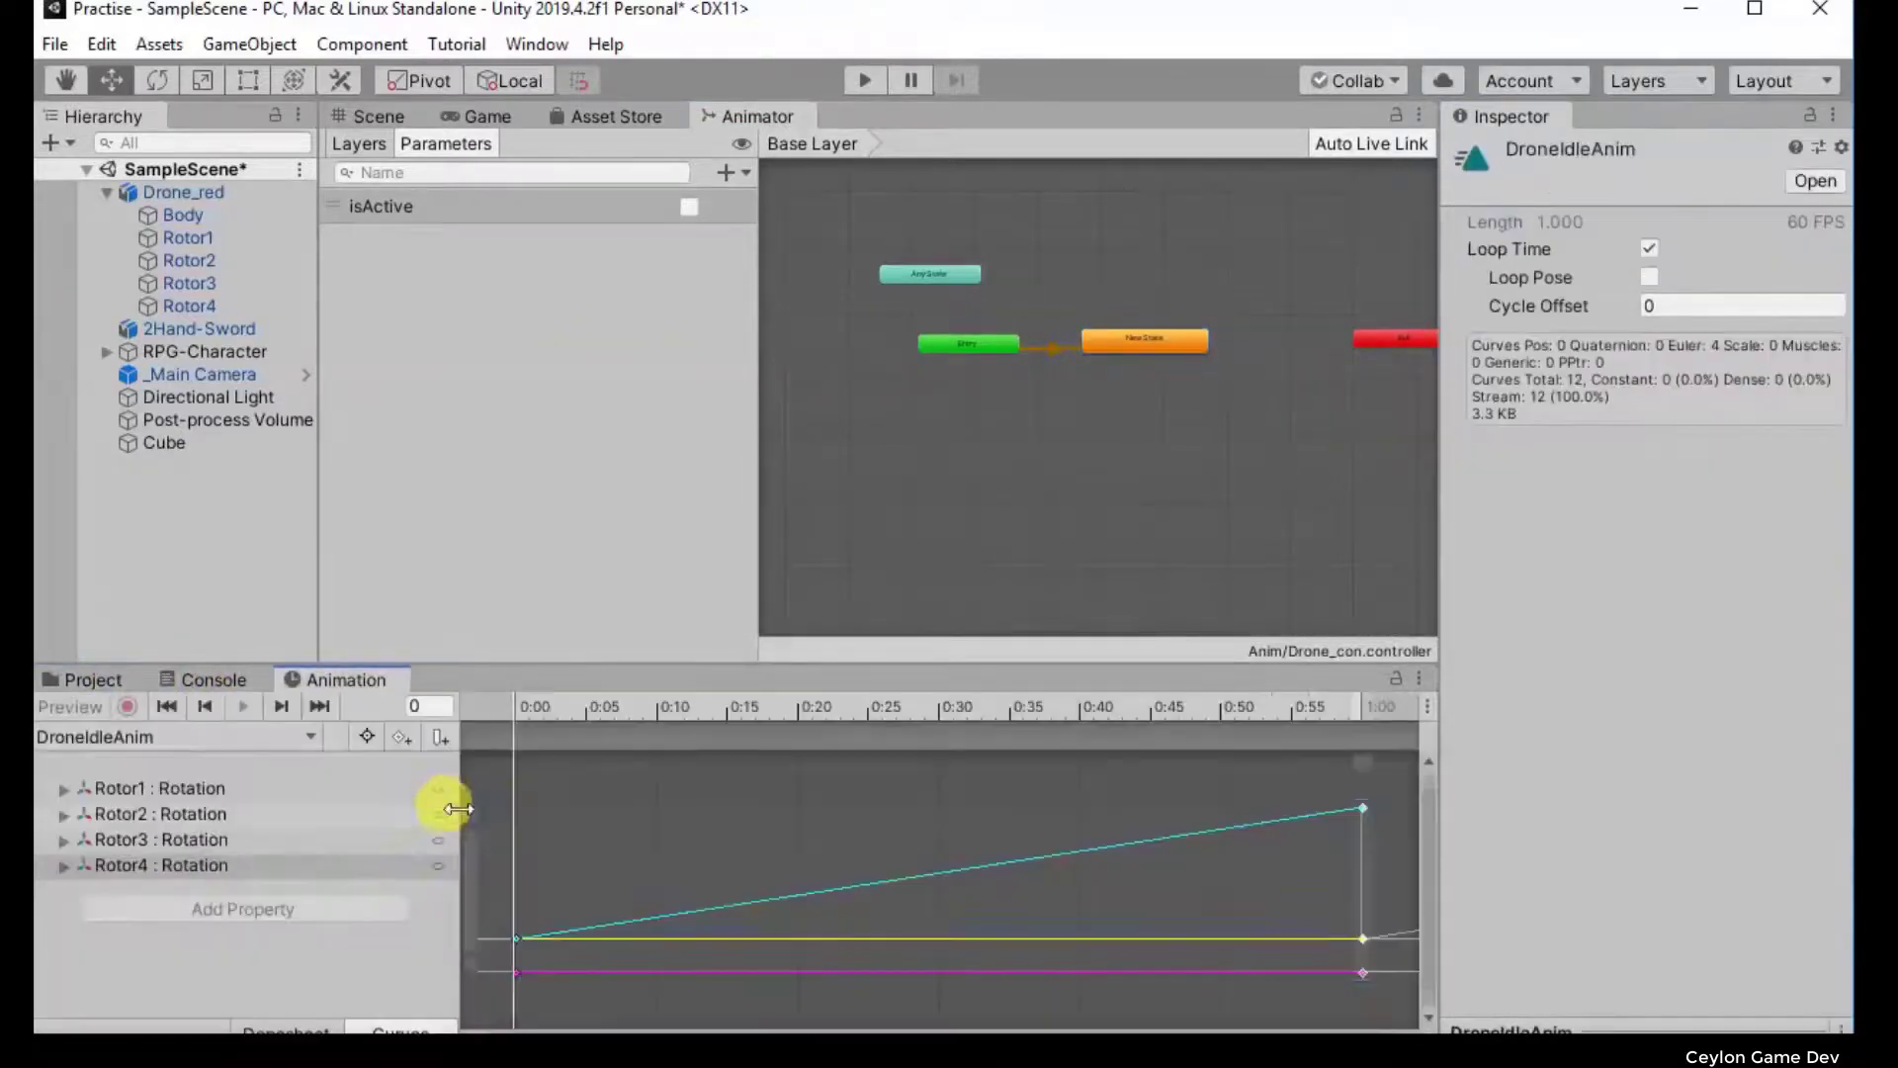
click(1674, 308)
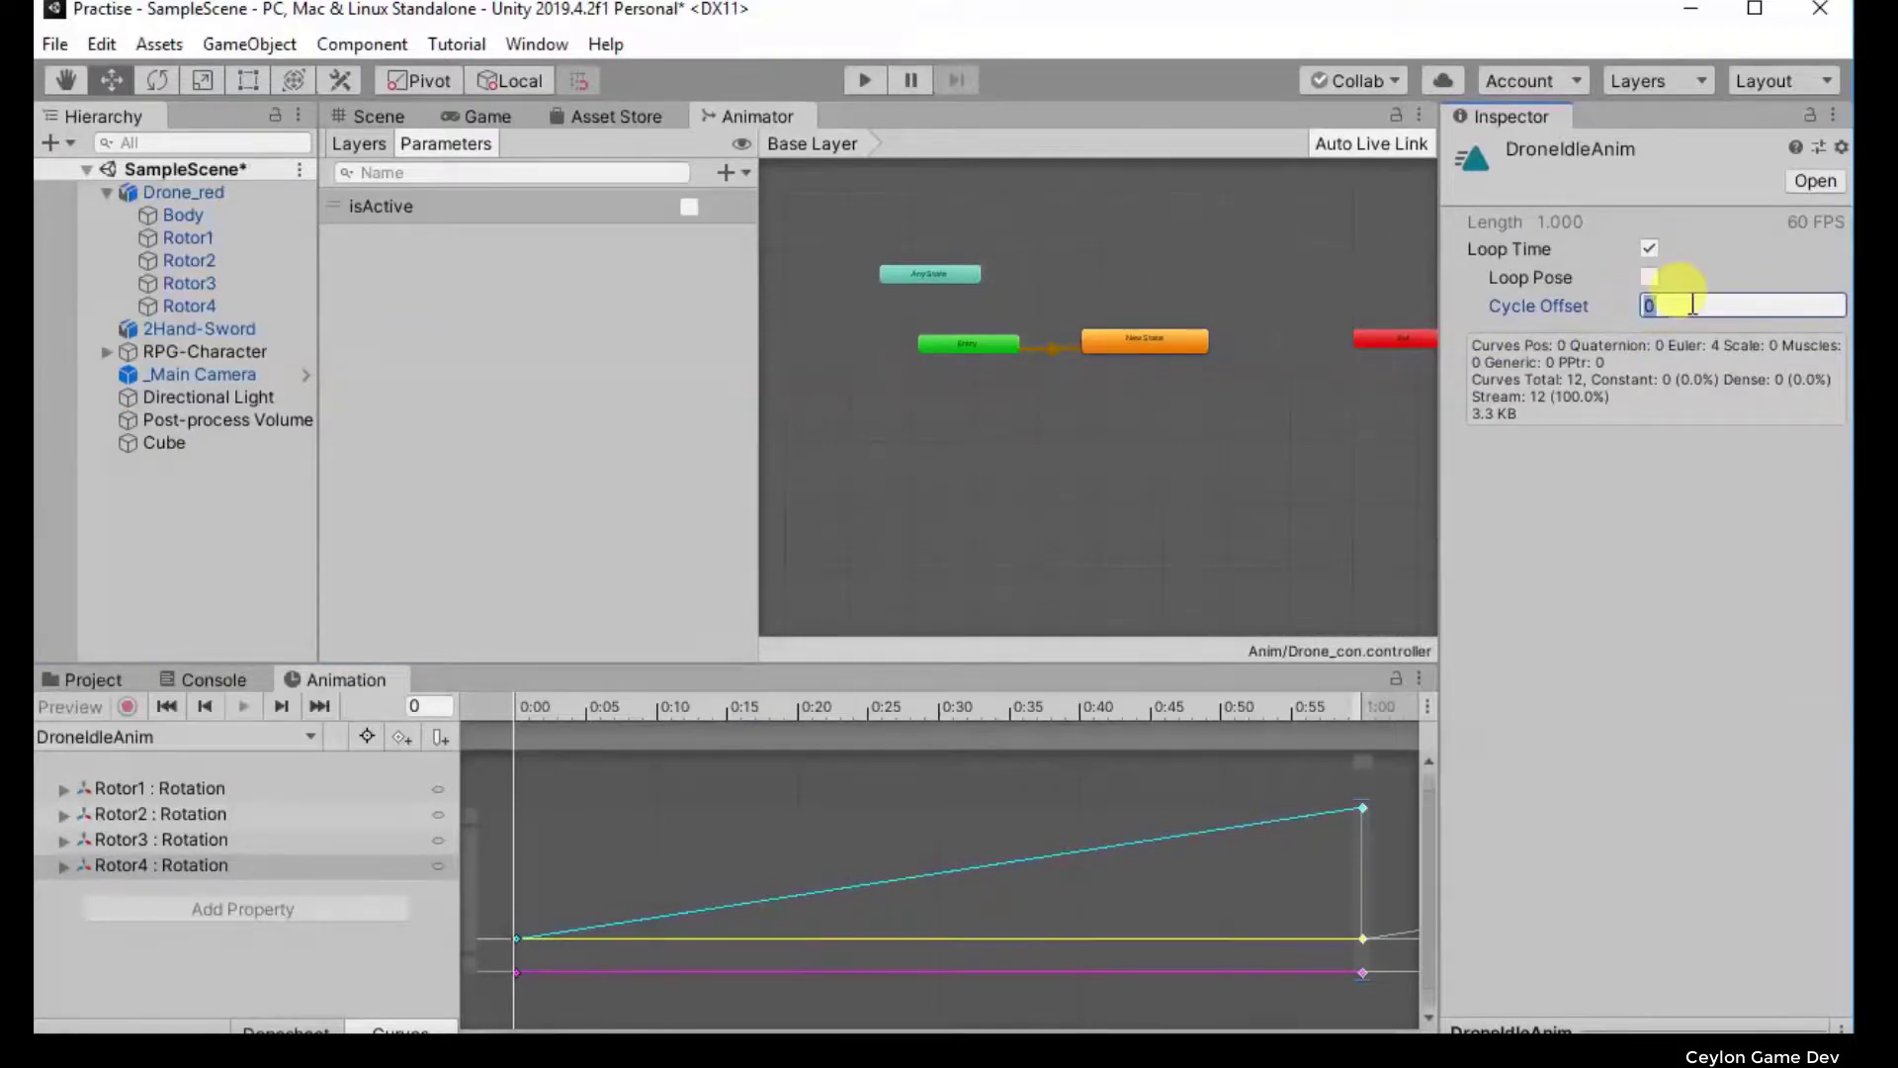
click(1690, 306)
text(2)
key(BackSpace)
text(0)
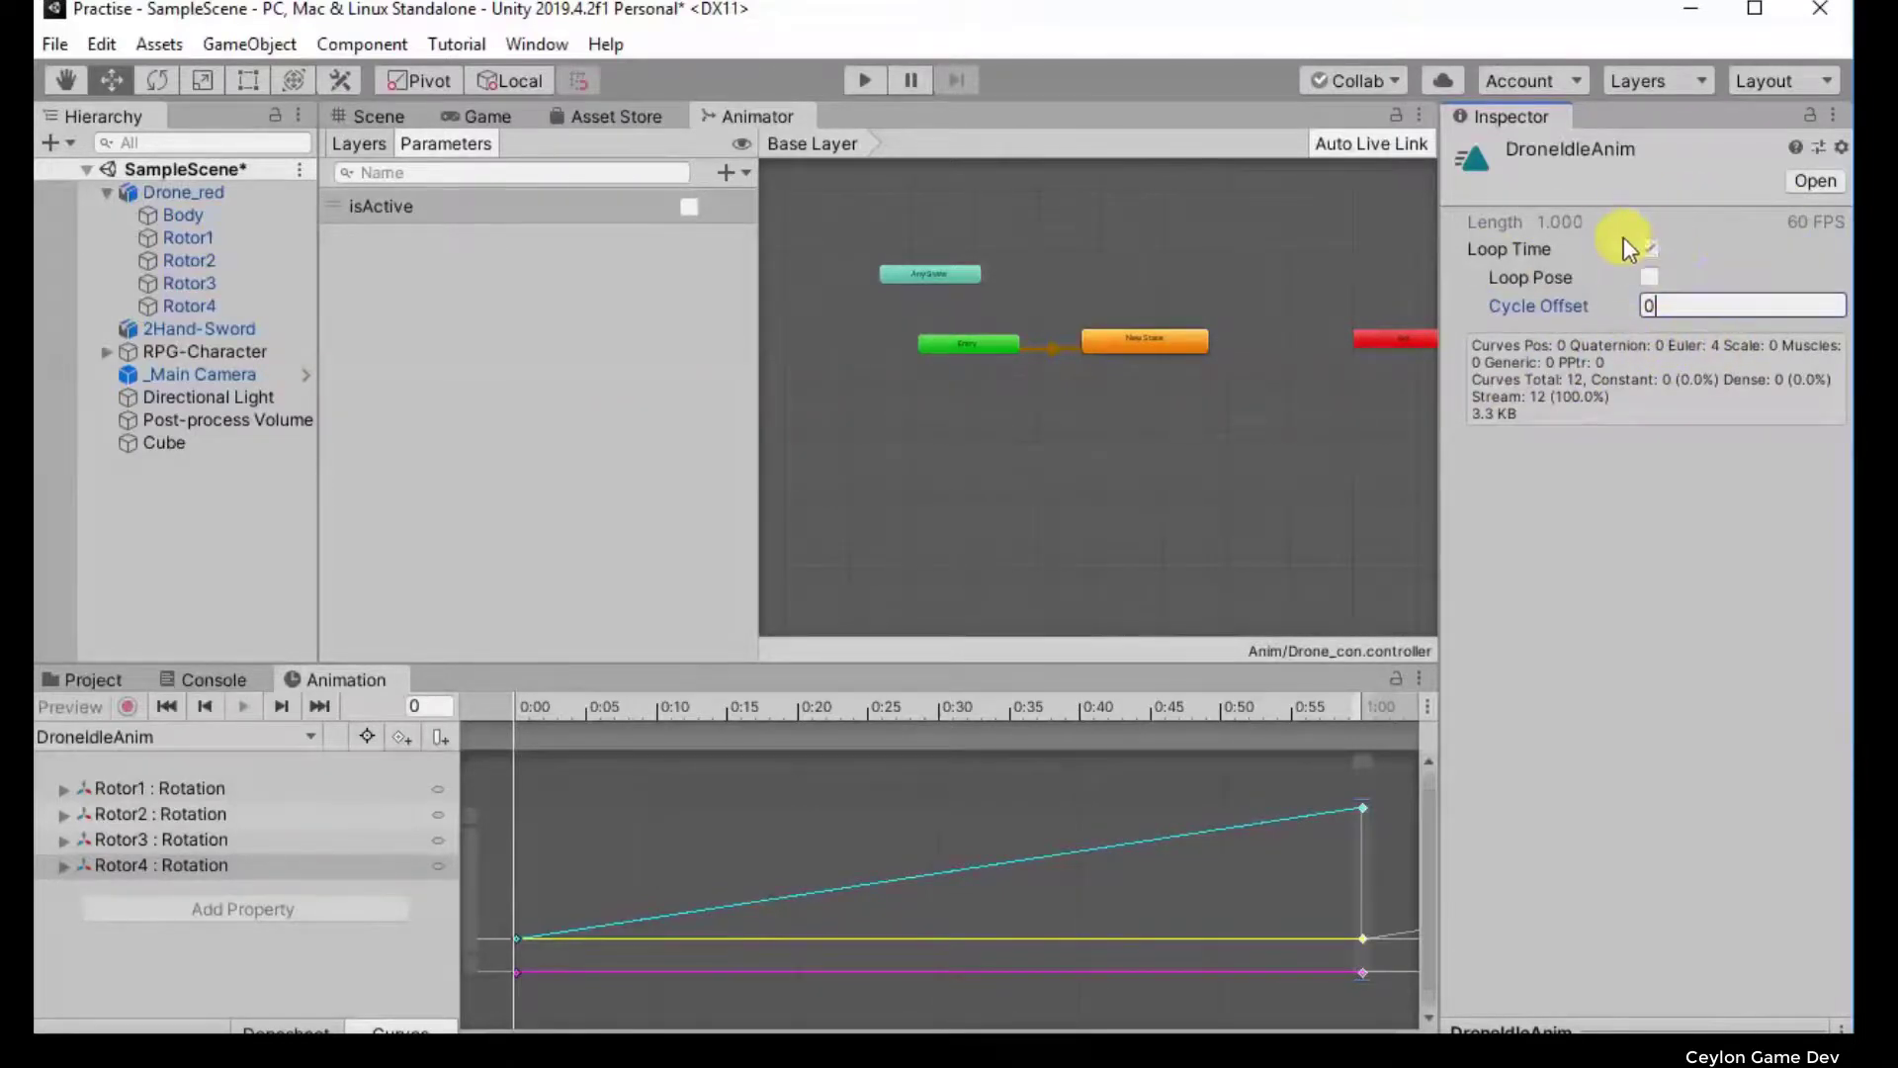
key(Return)
drag(1611, 311, 1580, 305)
key(BackSpace)
text(0)
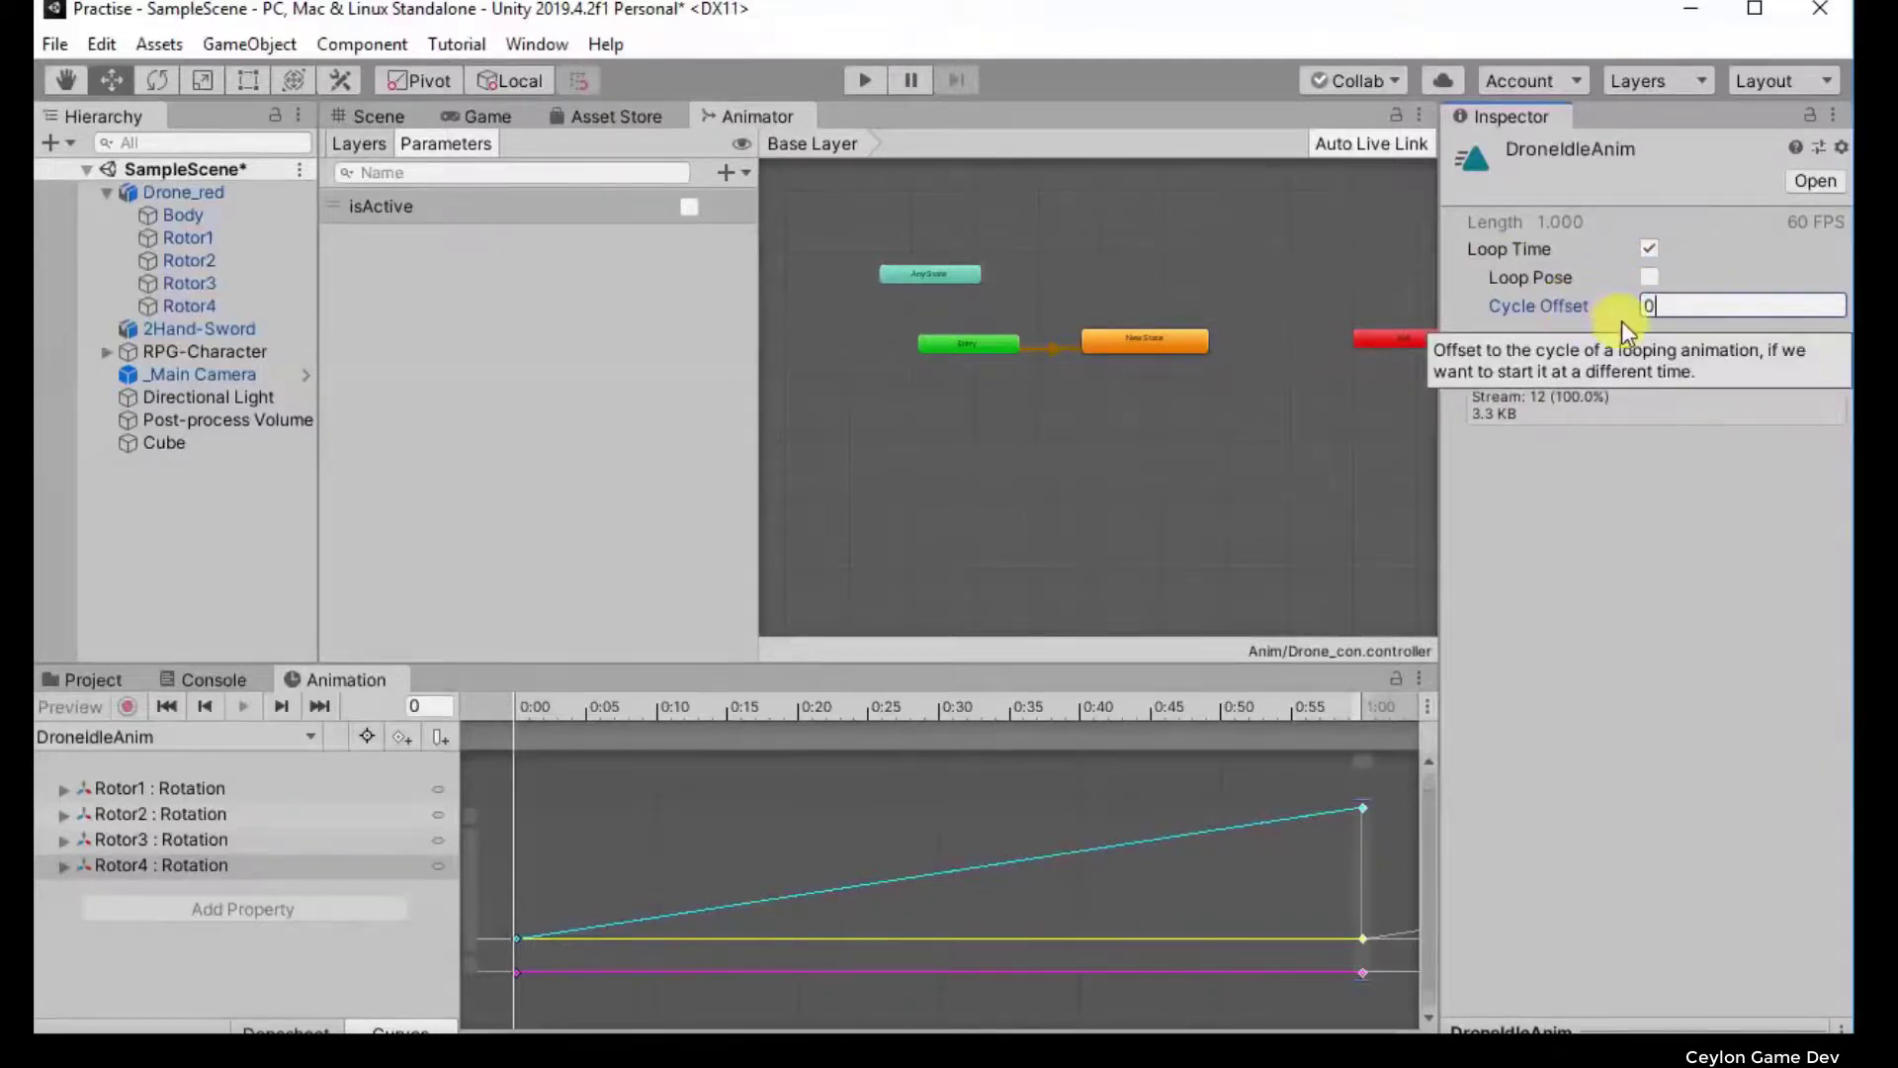
click(1649, 247)
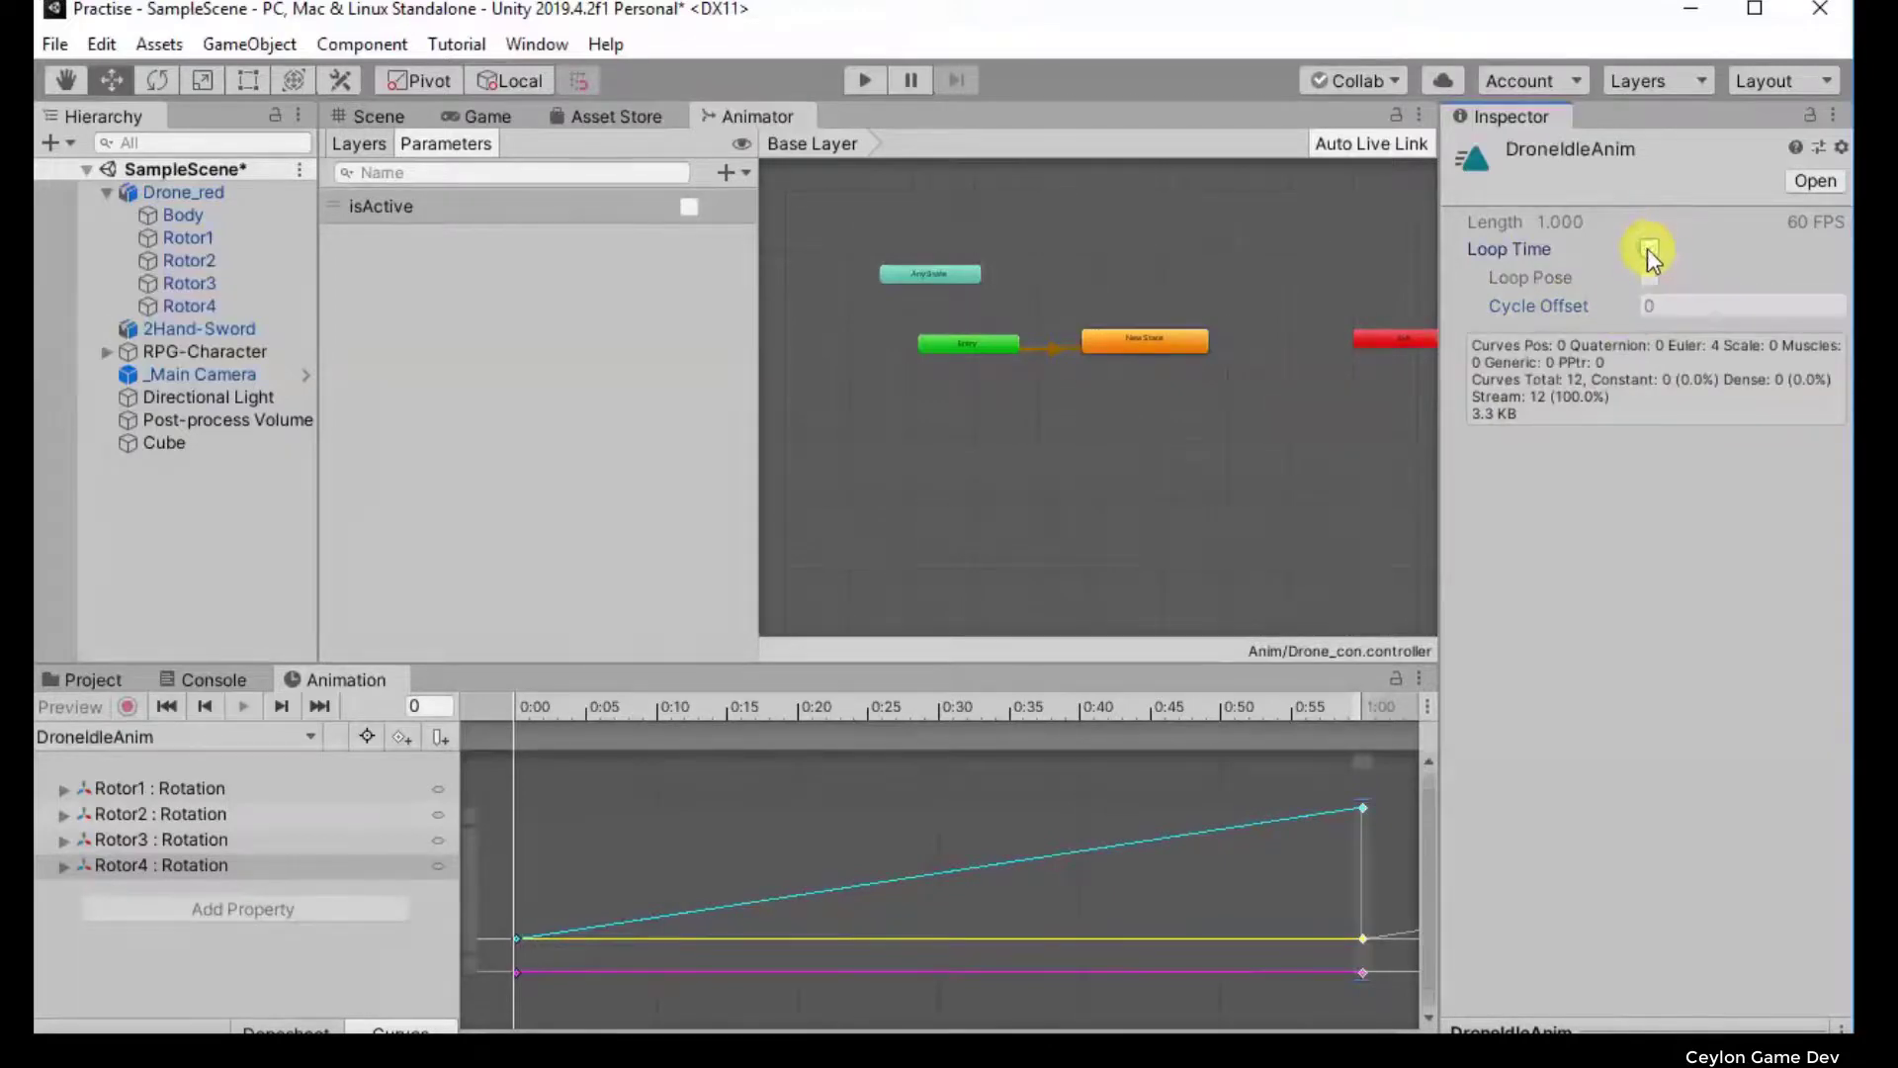
click(1646, 247)
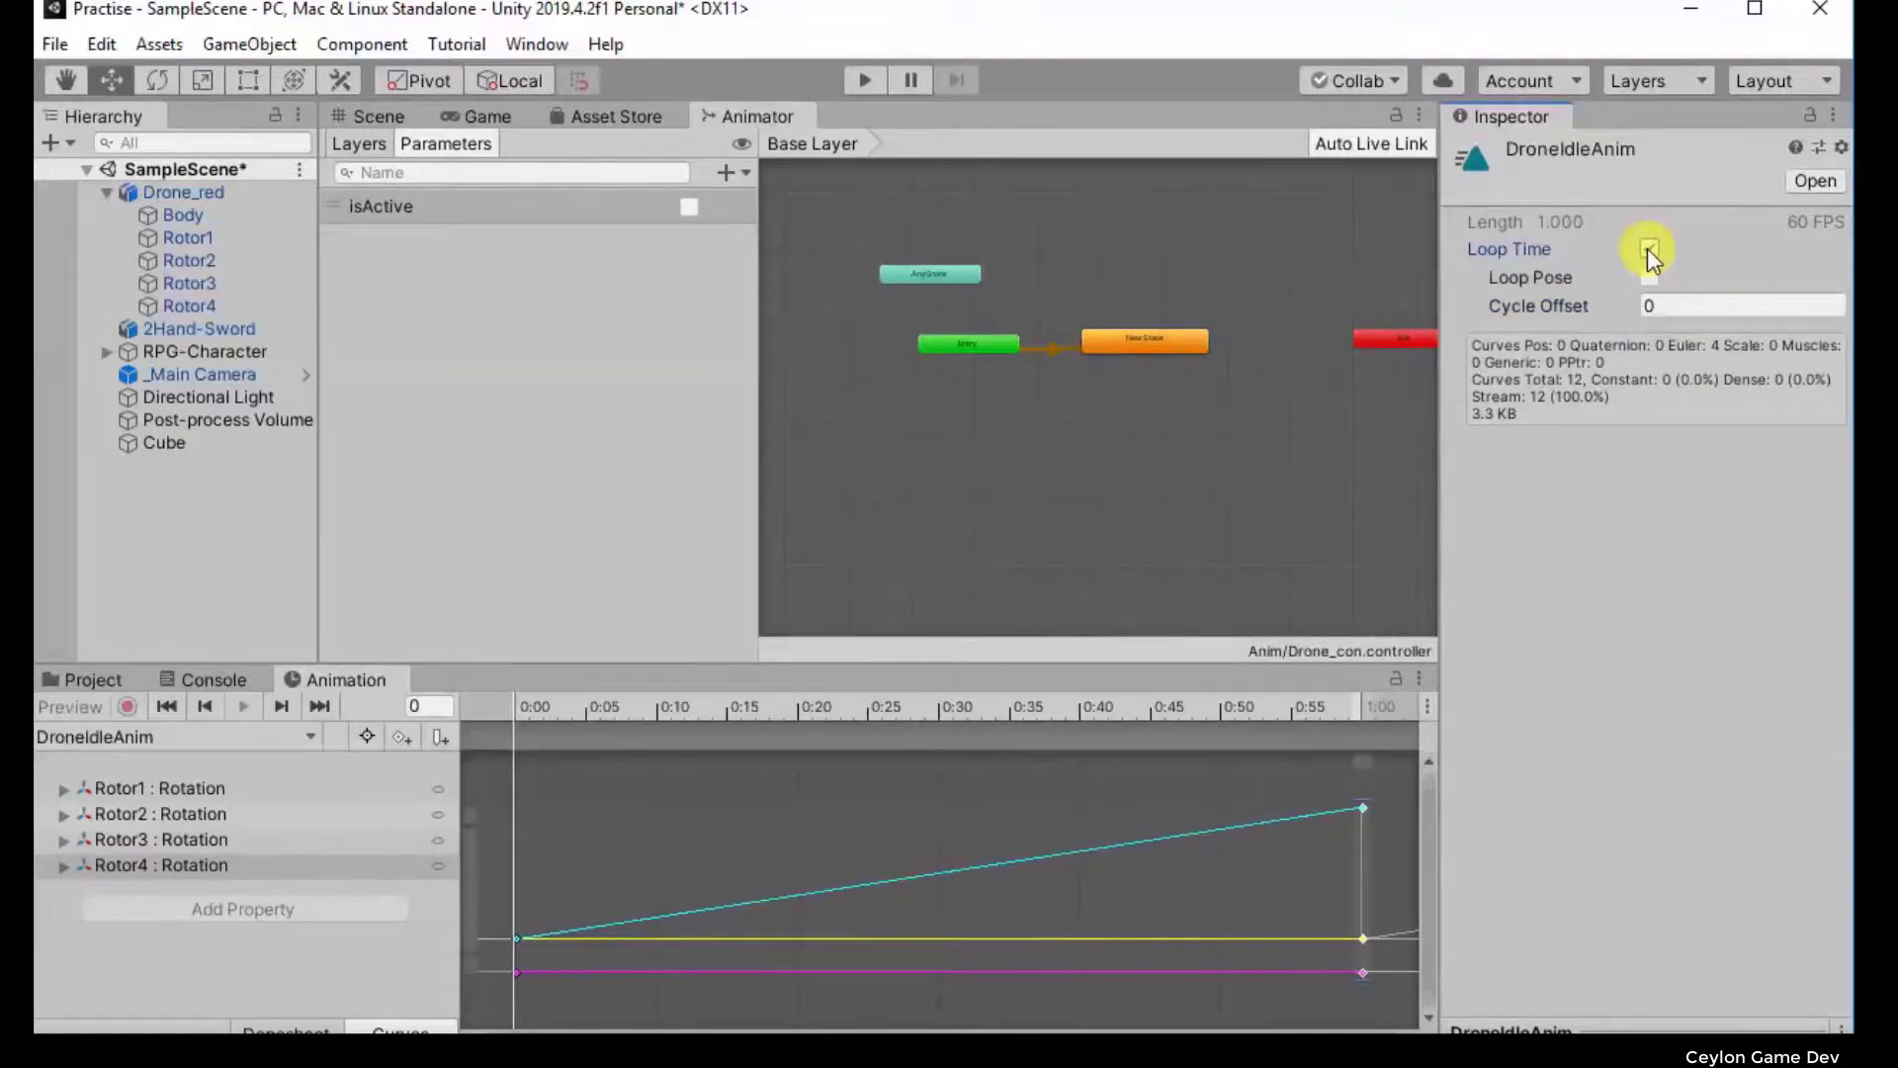
click(633, 114)
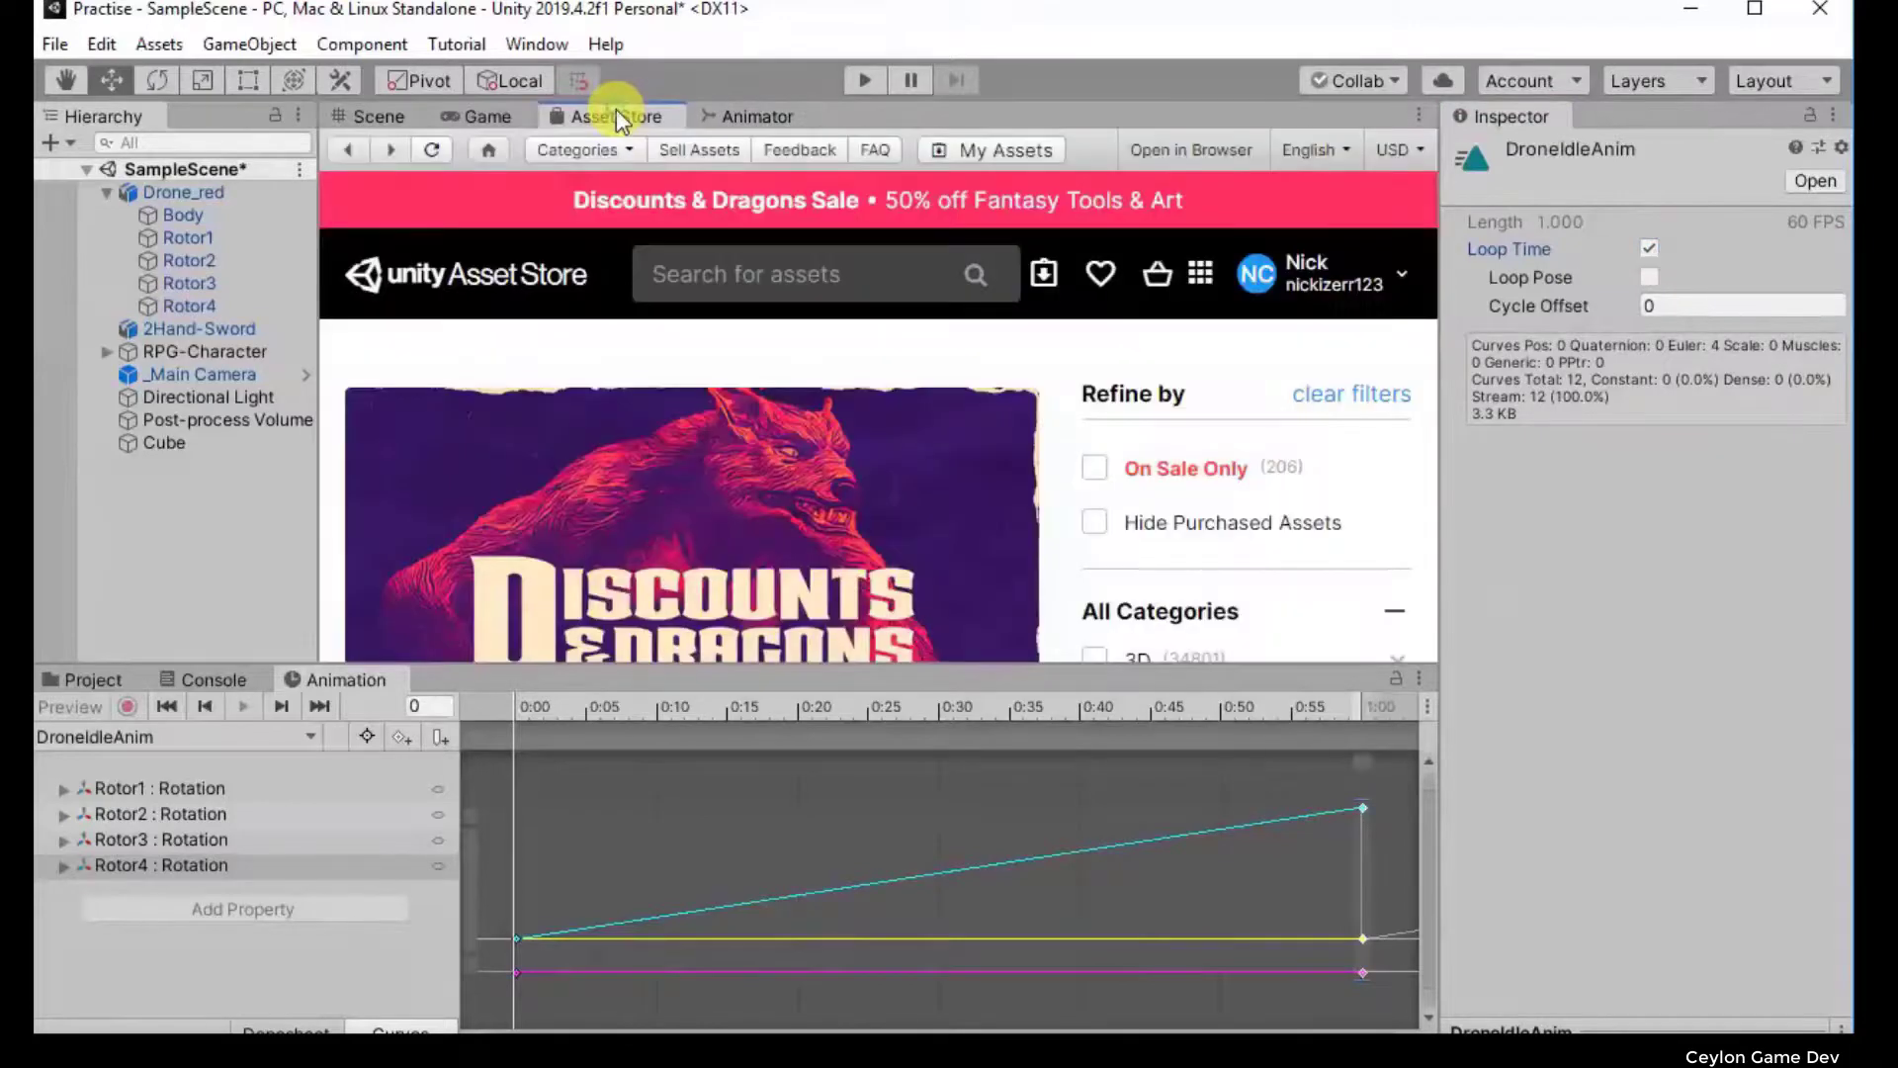
click(489, 114)
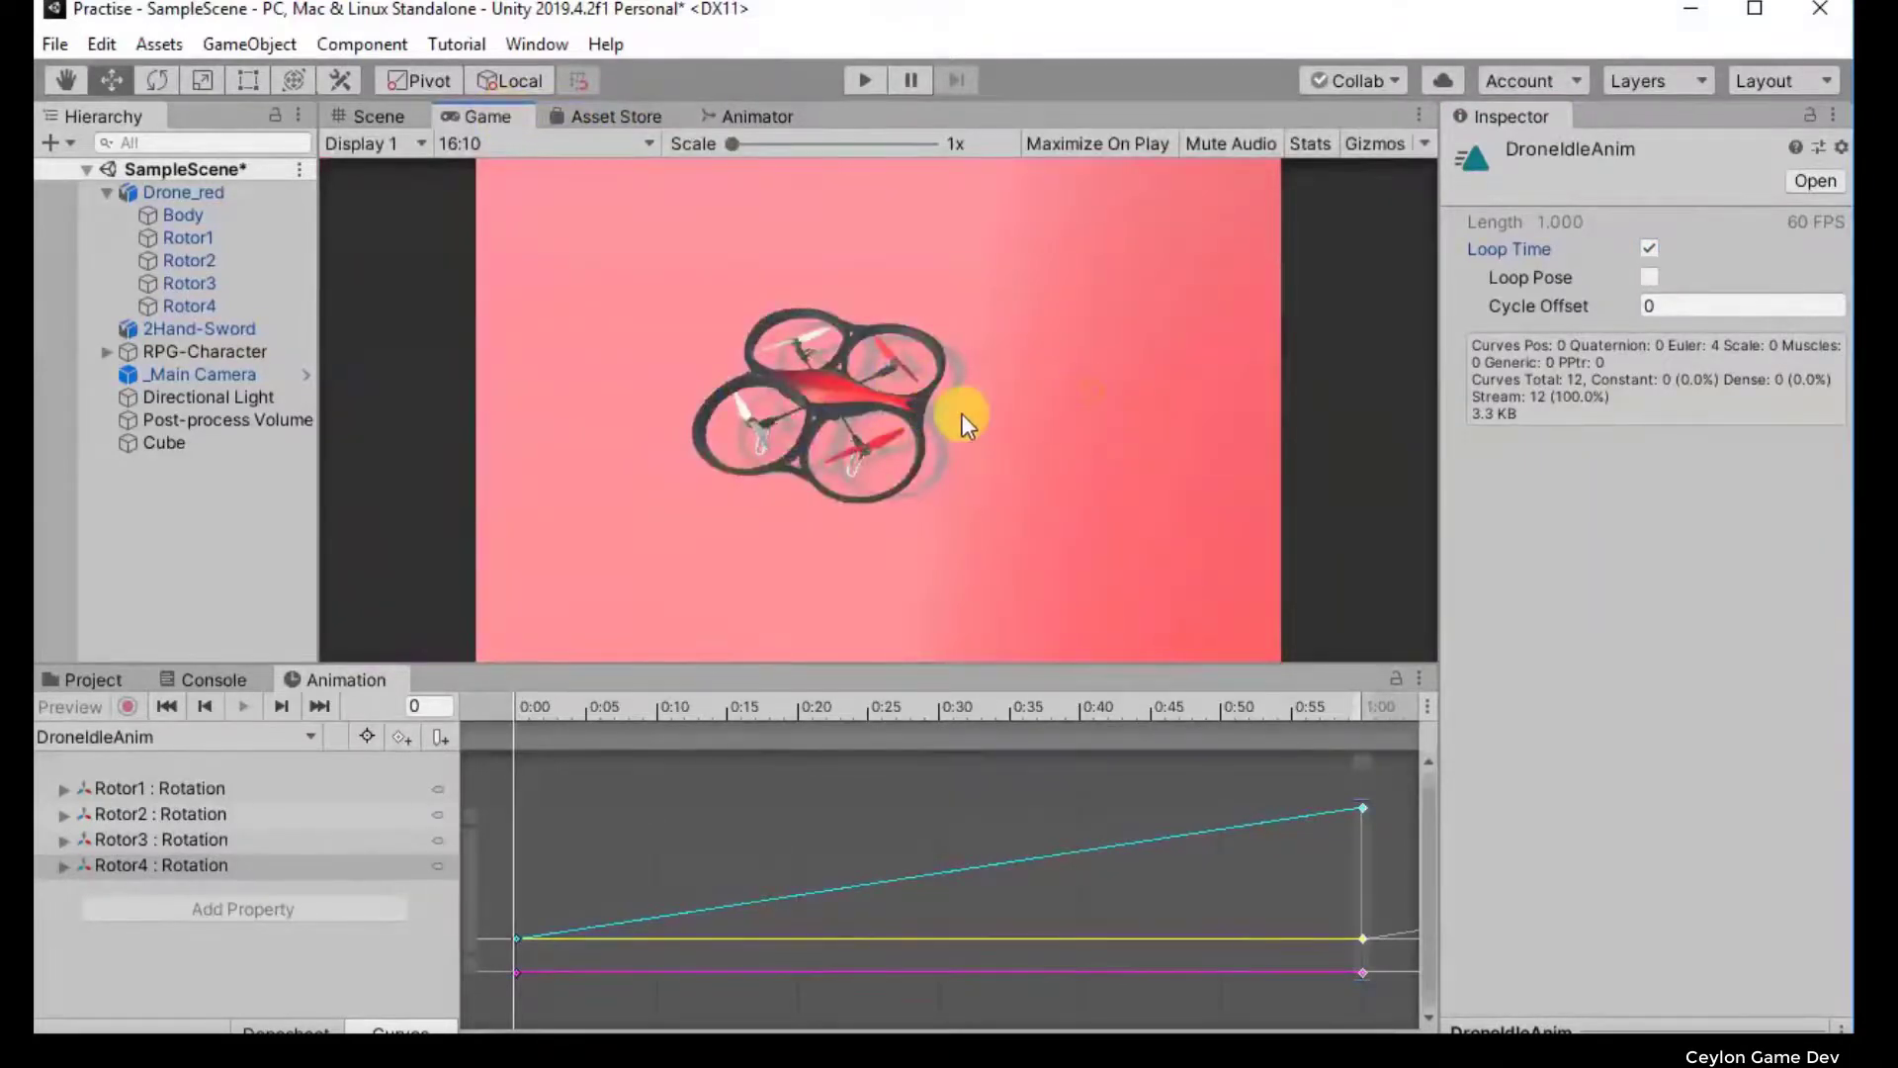
click(377, 115)
alt+drag(834, 412, 911, 389)
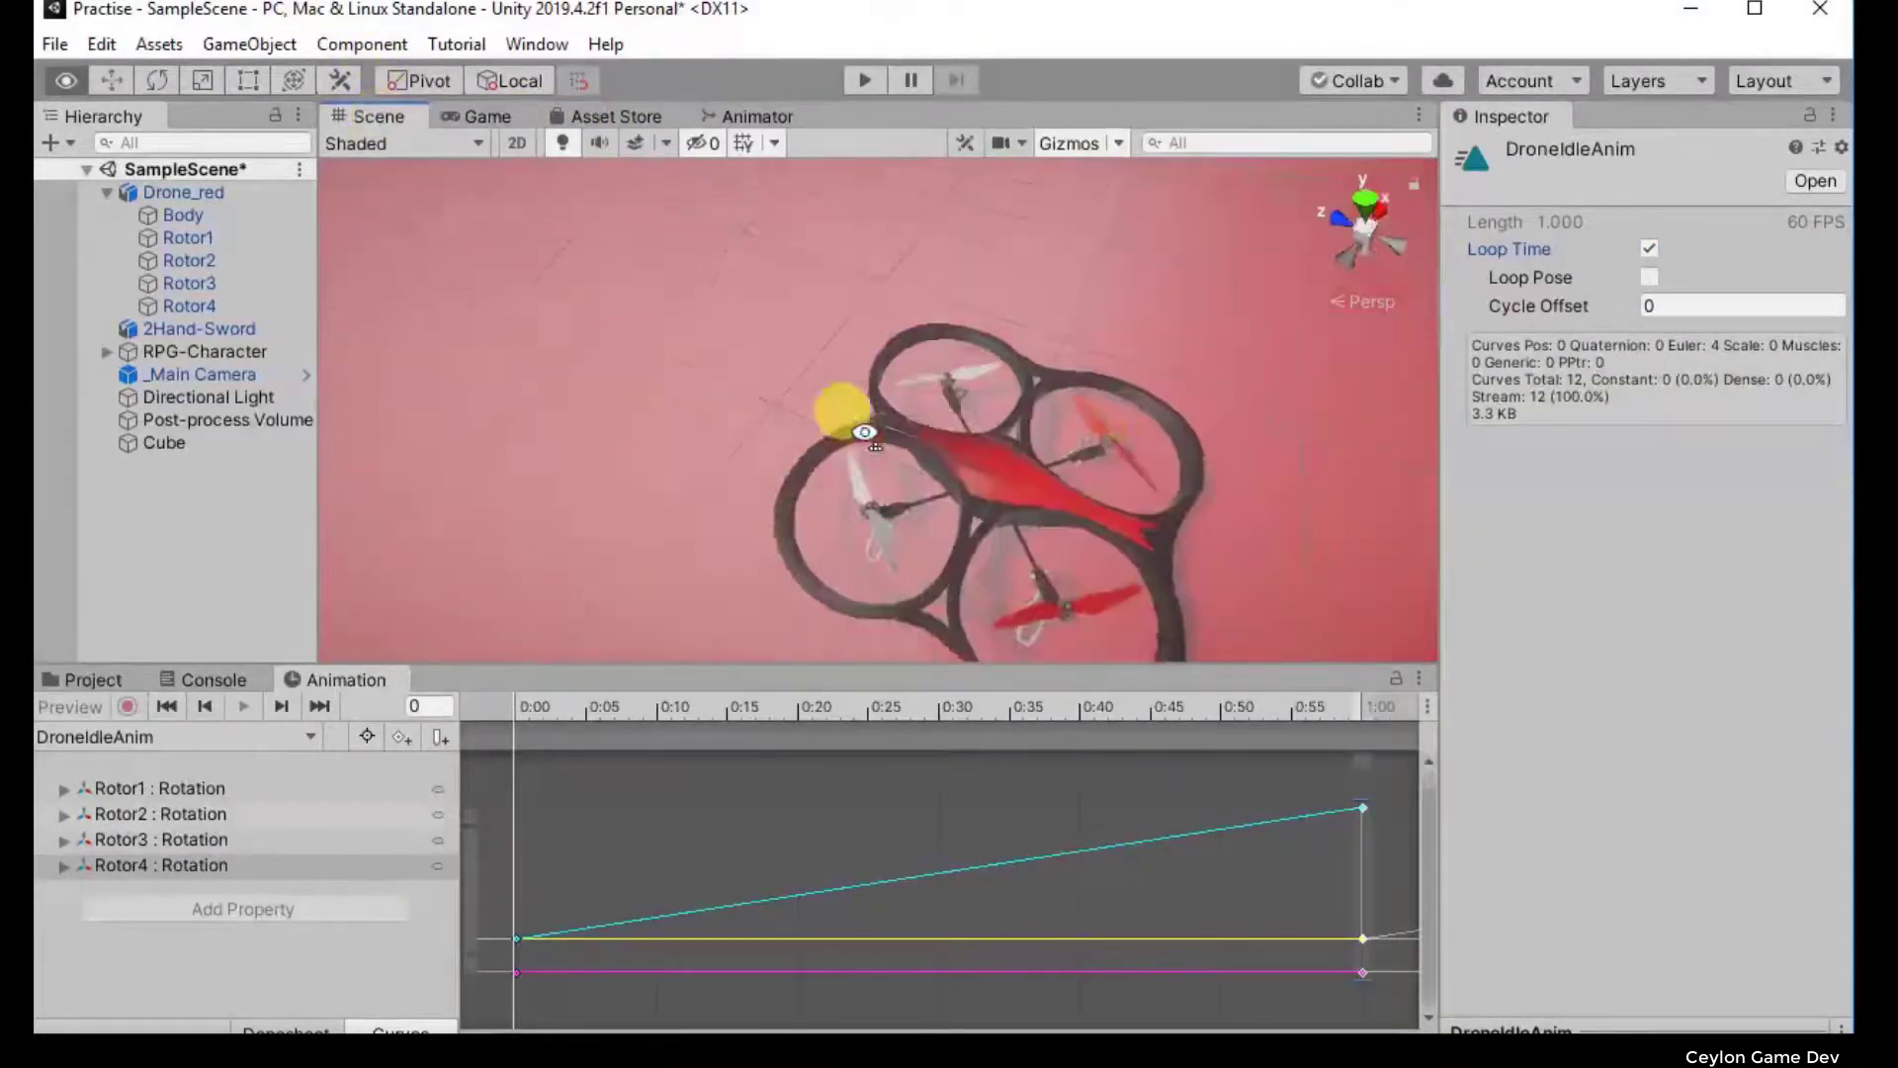
click(725, 118)
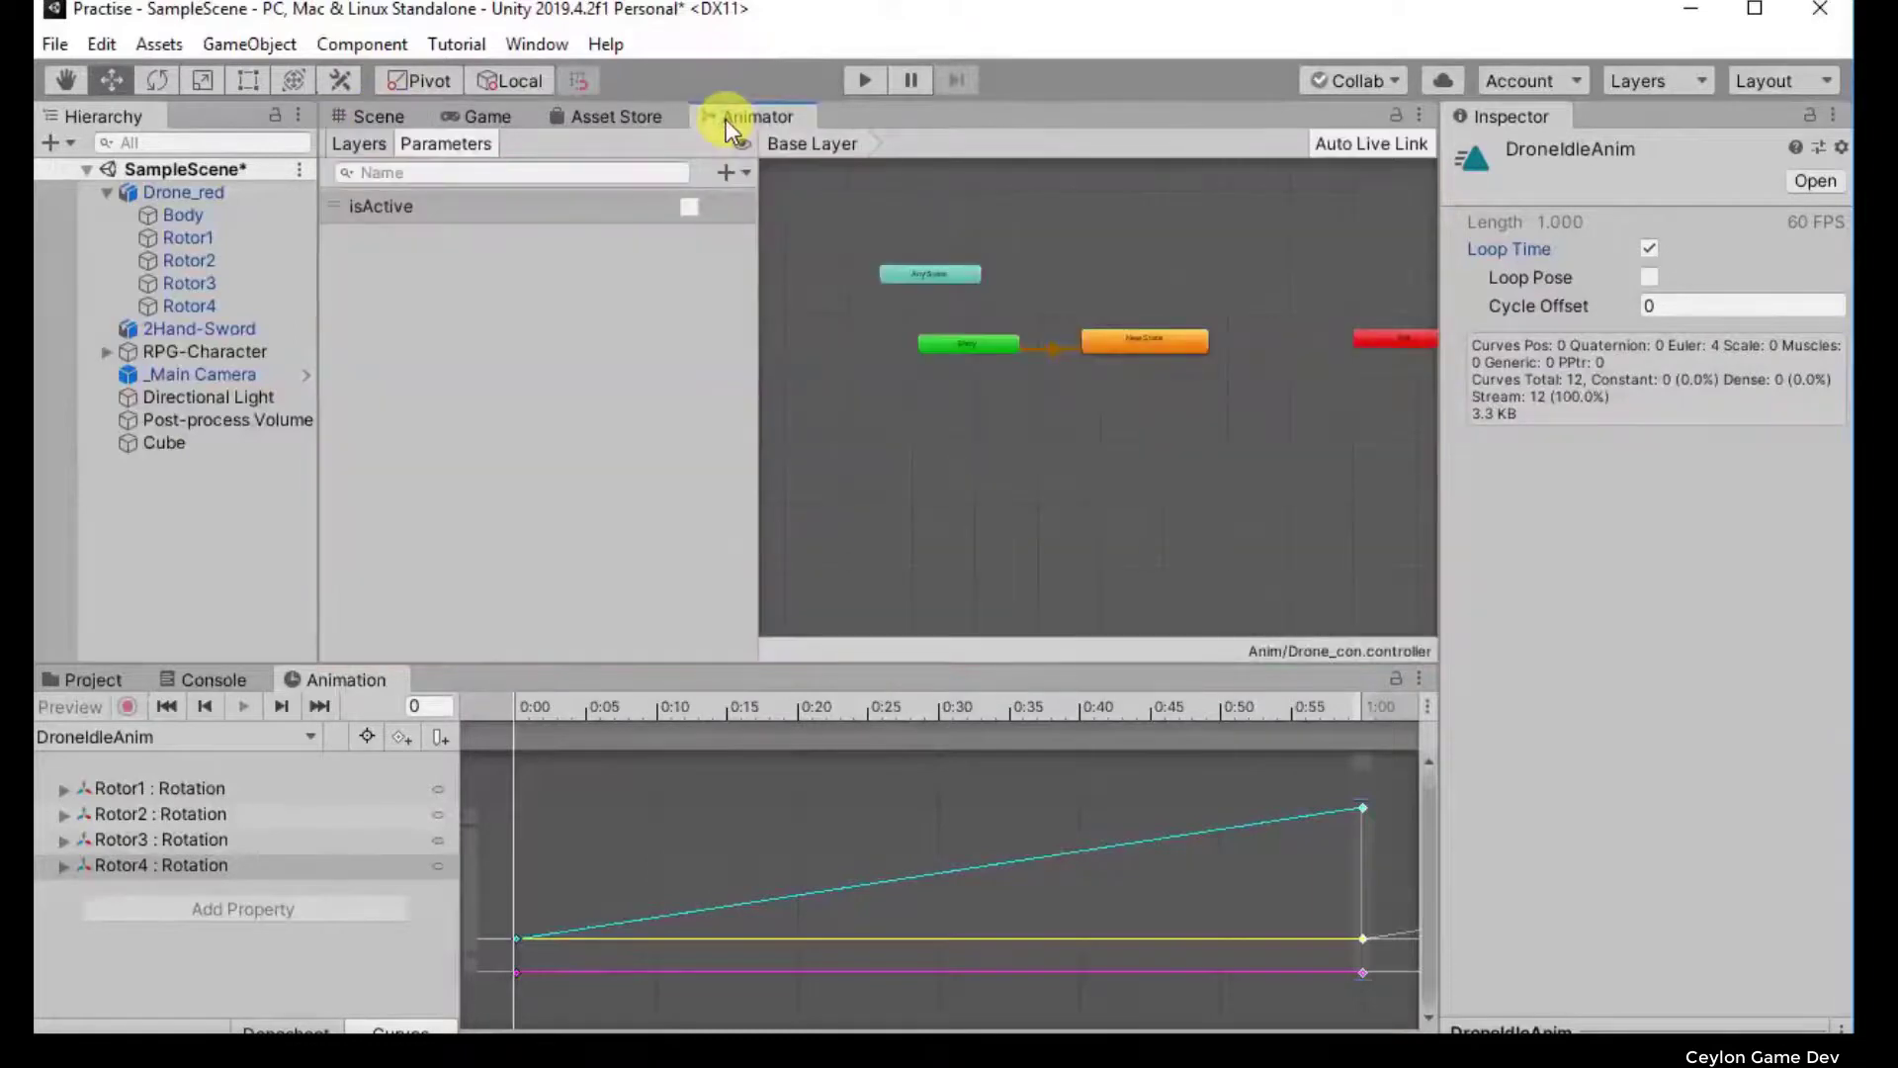
click(1149, 380)
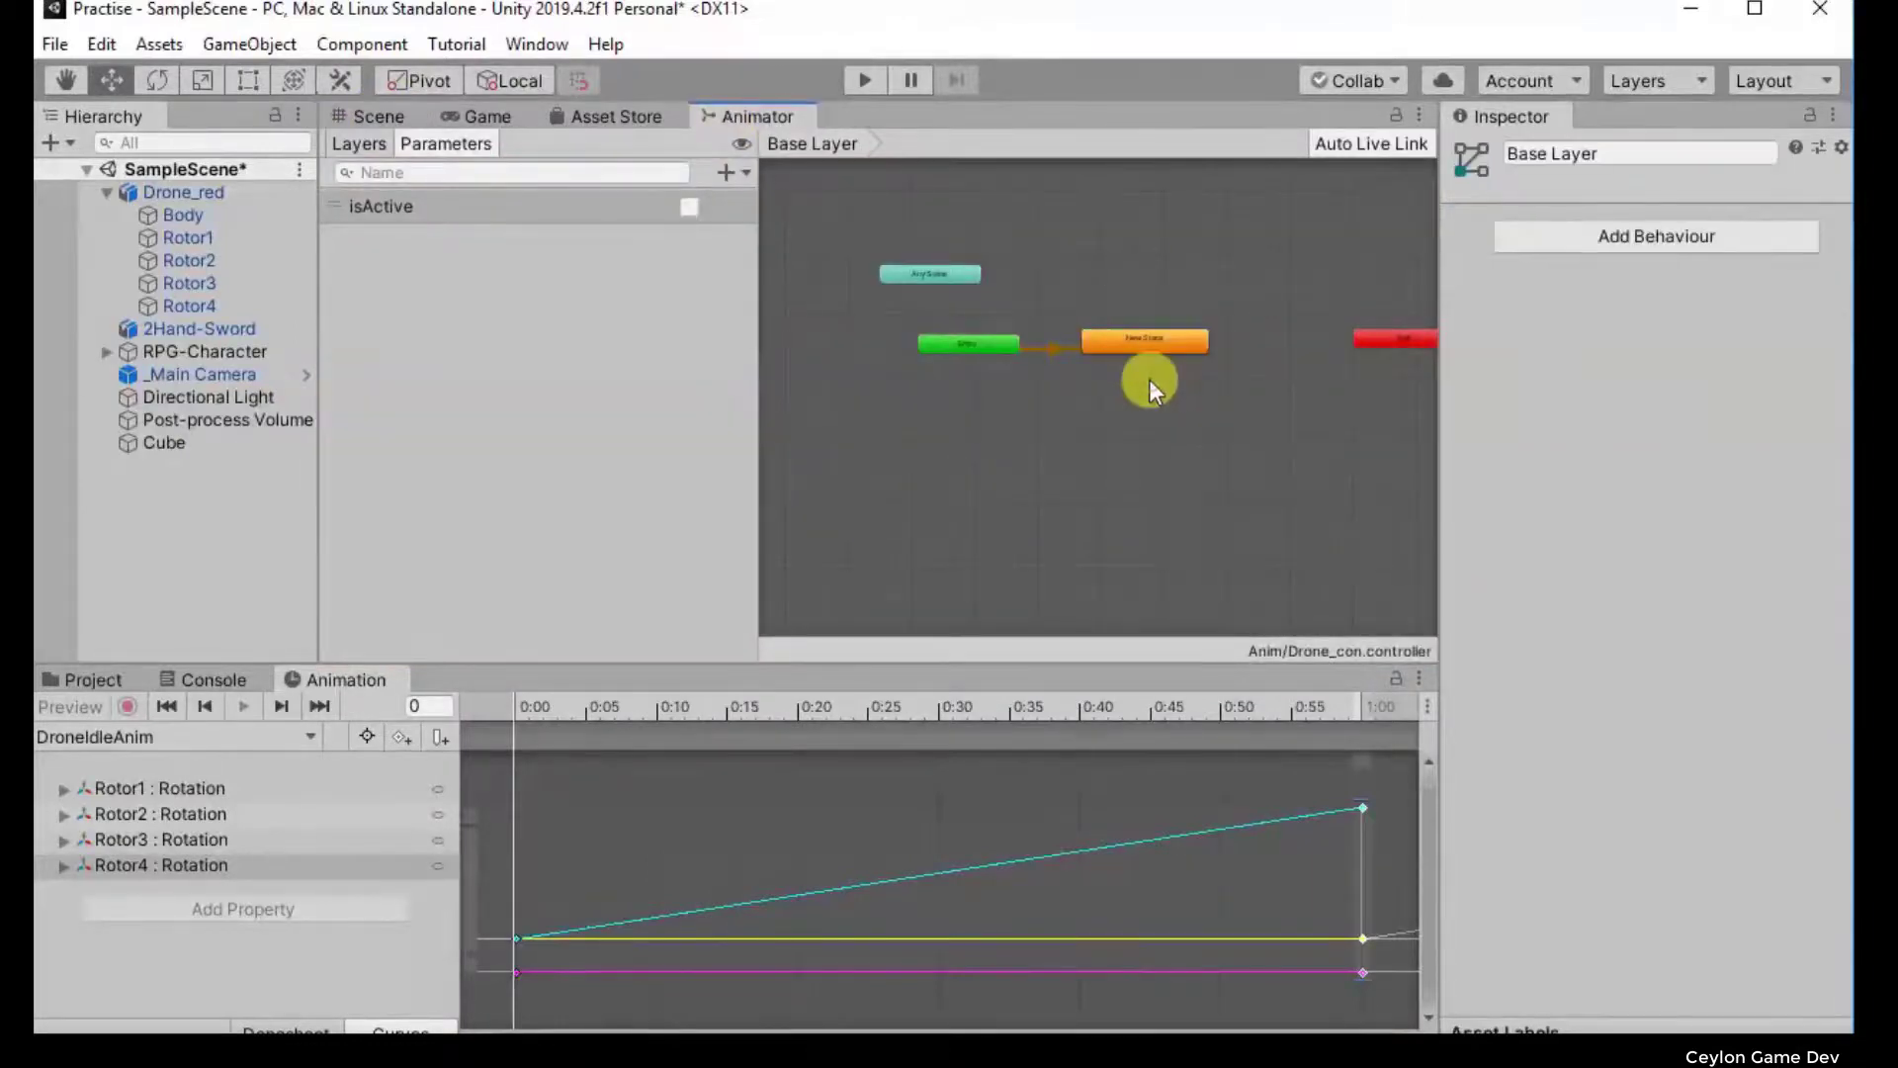
Step: Create two empty states, New State 0 above and New State 1 below the orange New State
right_click(1128, 259)
mouse_move(1154, 274)
click(1498, 276)
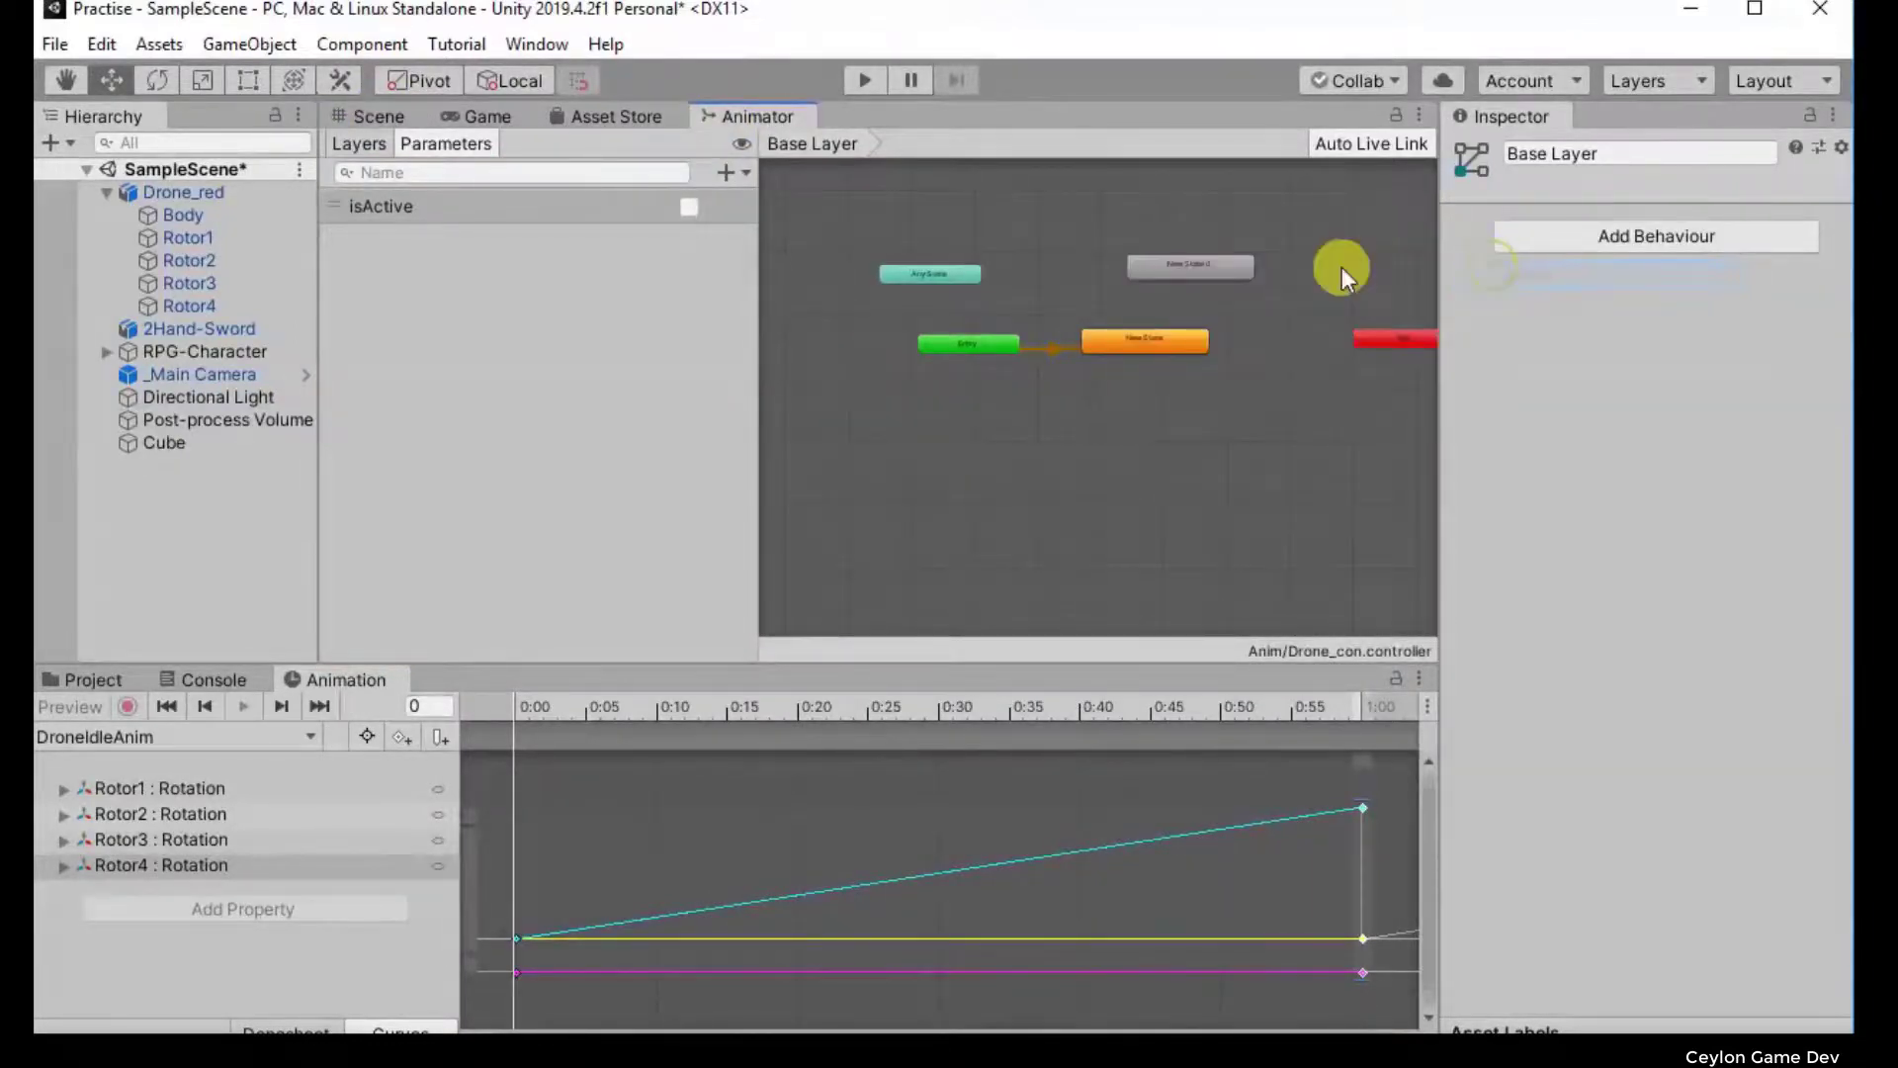
mouse_move(1167, 265)
mouse_down()
mouse_move(1103, 271)
mouse_move(1123, 273)
mouse_up()
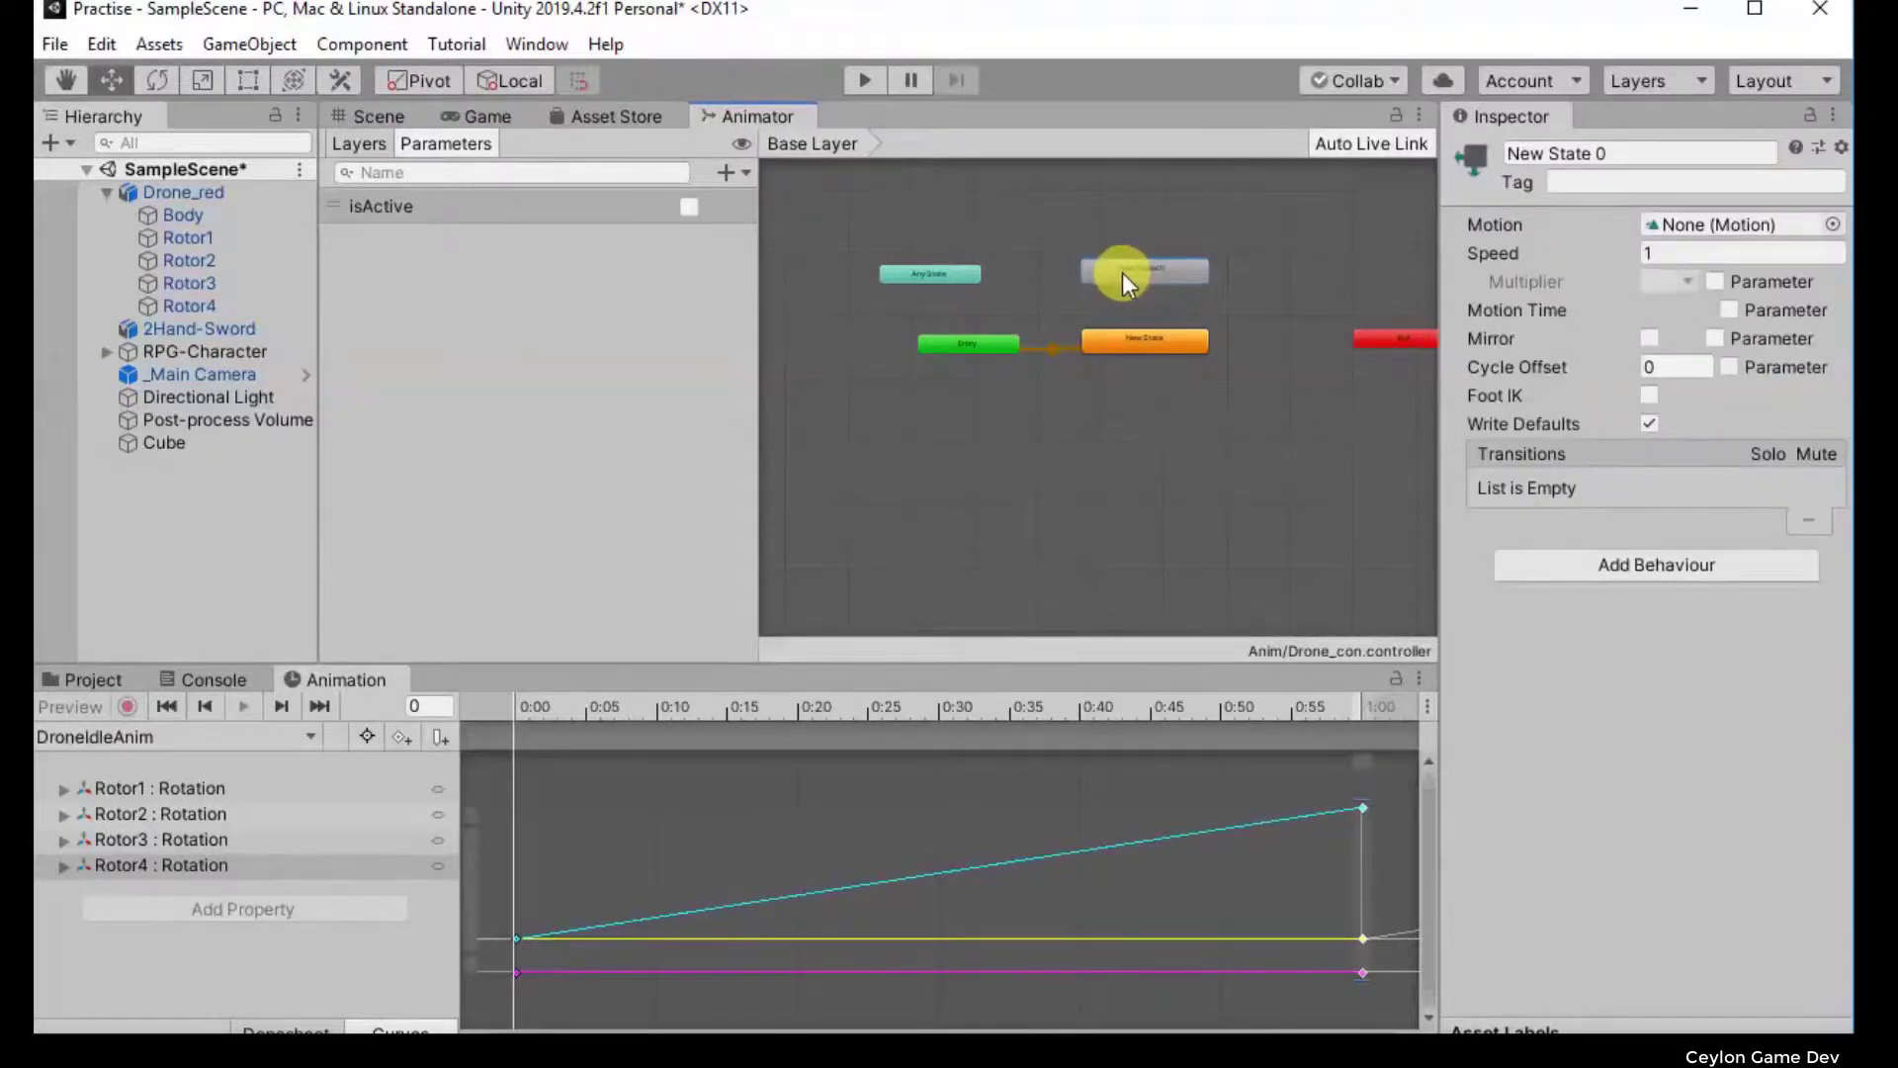
right_click(1095, 398)
mouse_move(1161, 420)
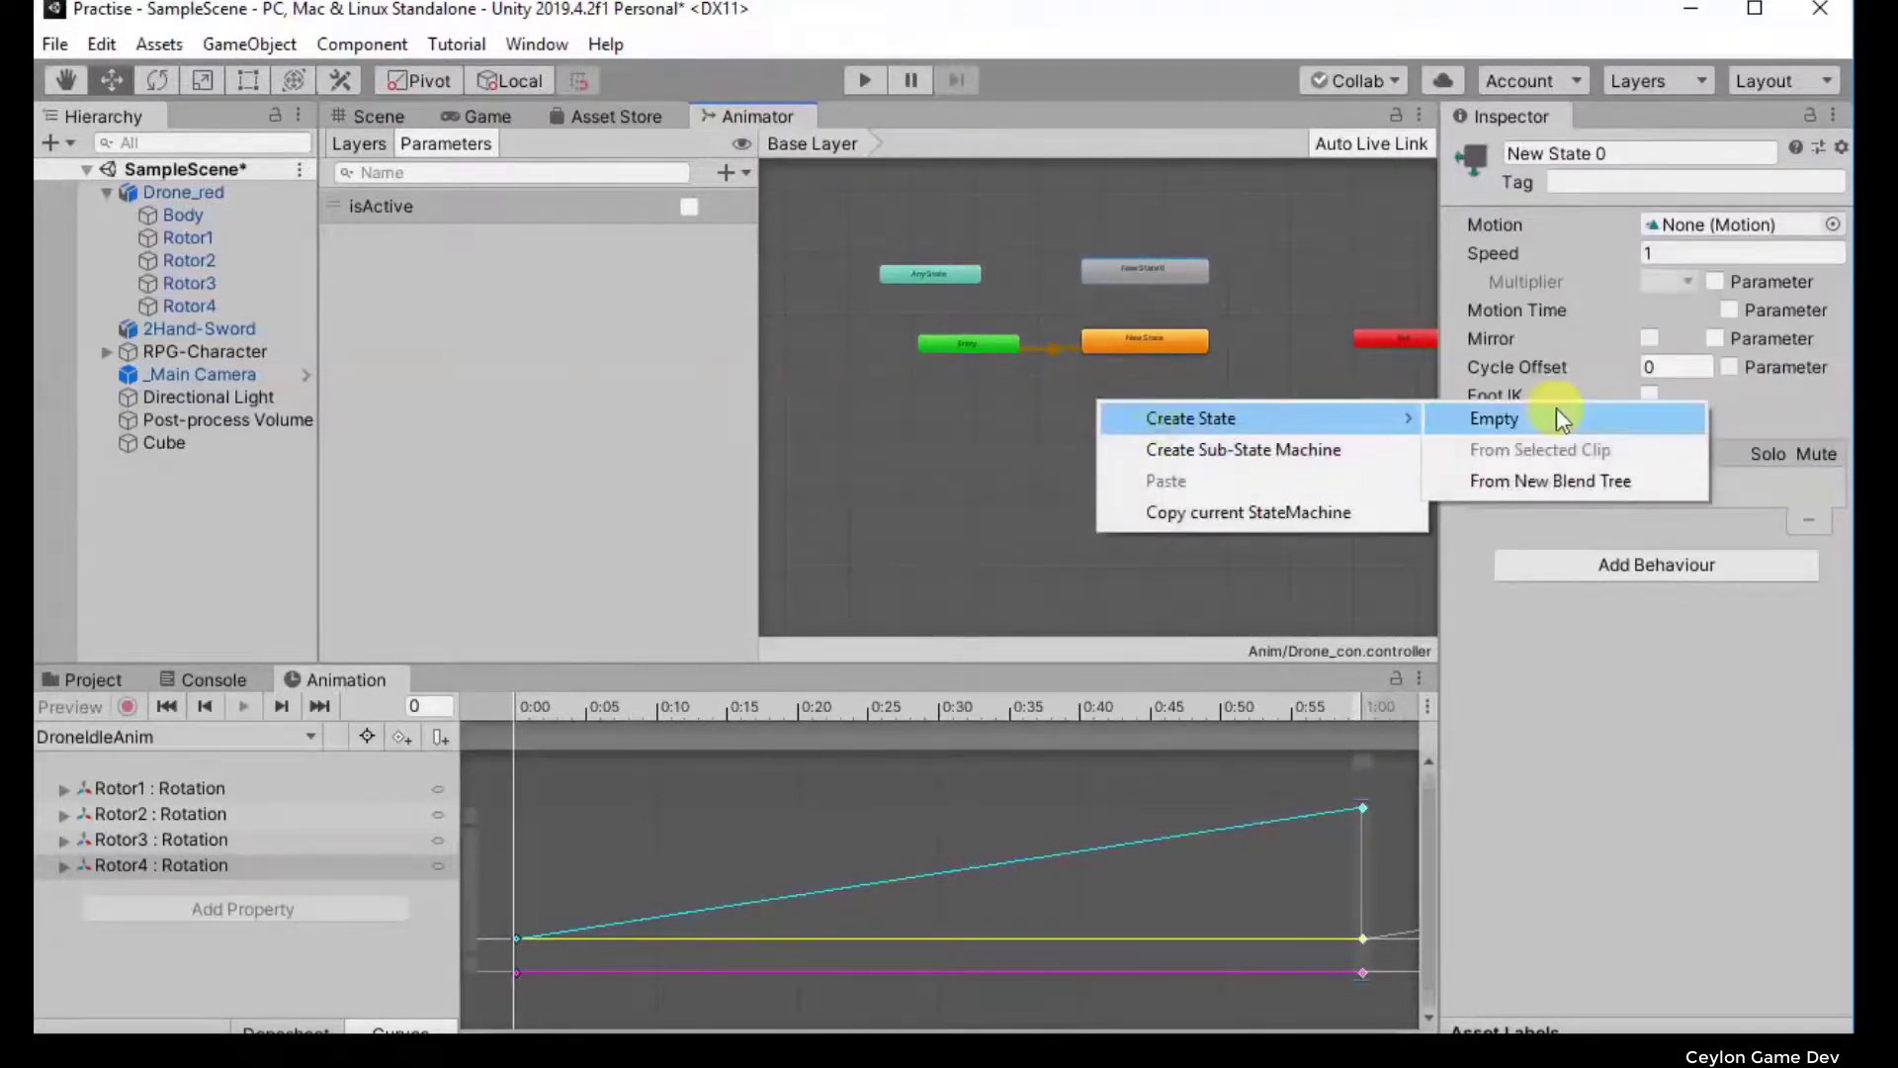
click(1540, 417)
drag(1178, 401, 1165, 401)
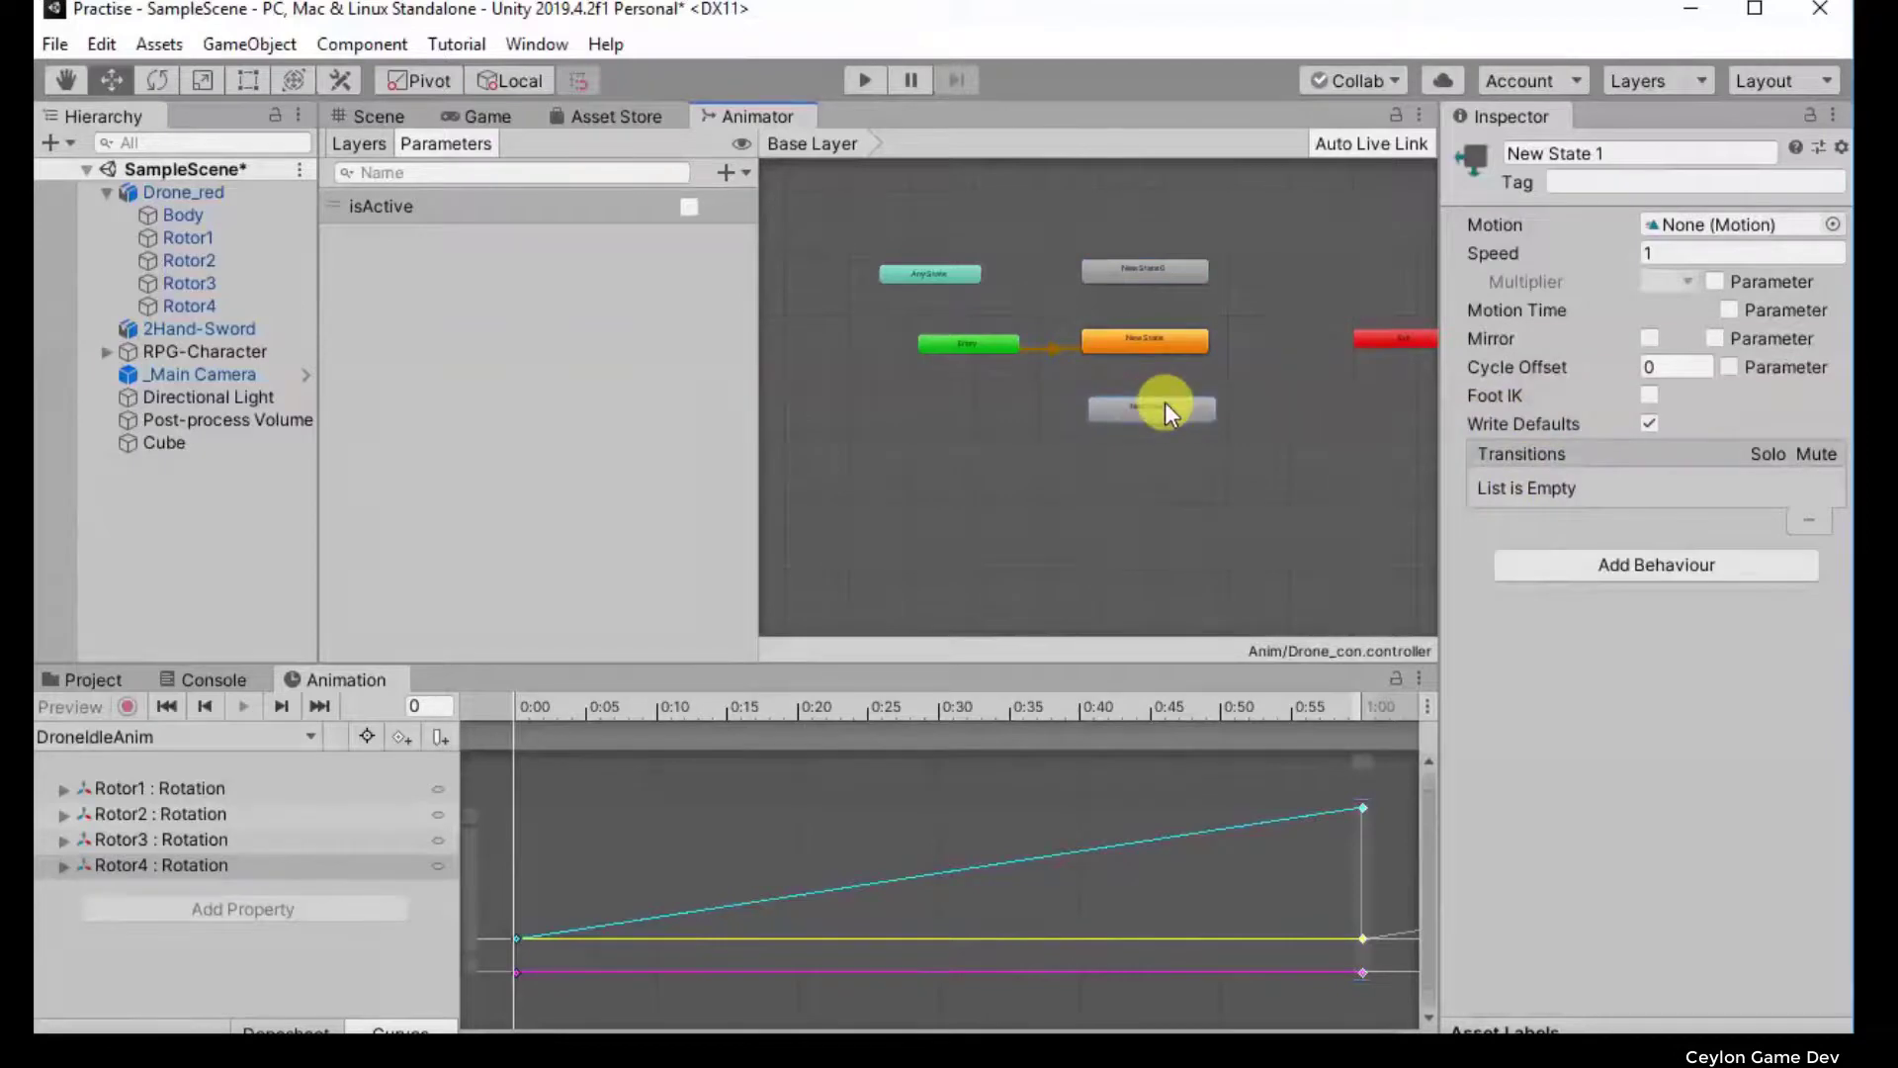
Step: Add transitions from the orange New State to New State 0 and to New State 1
right_click(1153, 336)
click(1216, 352)
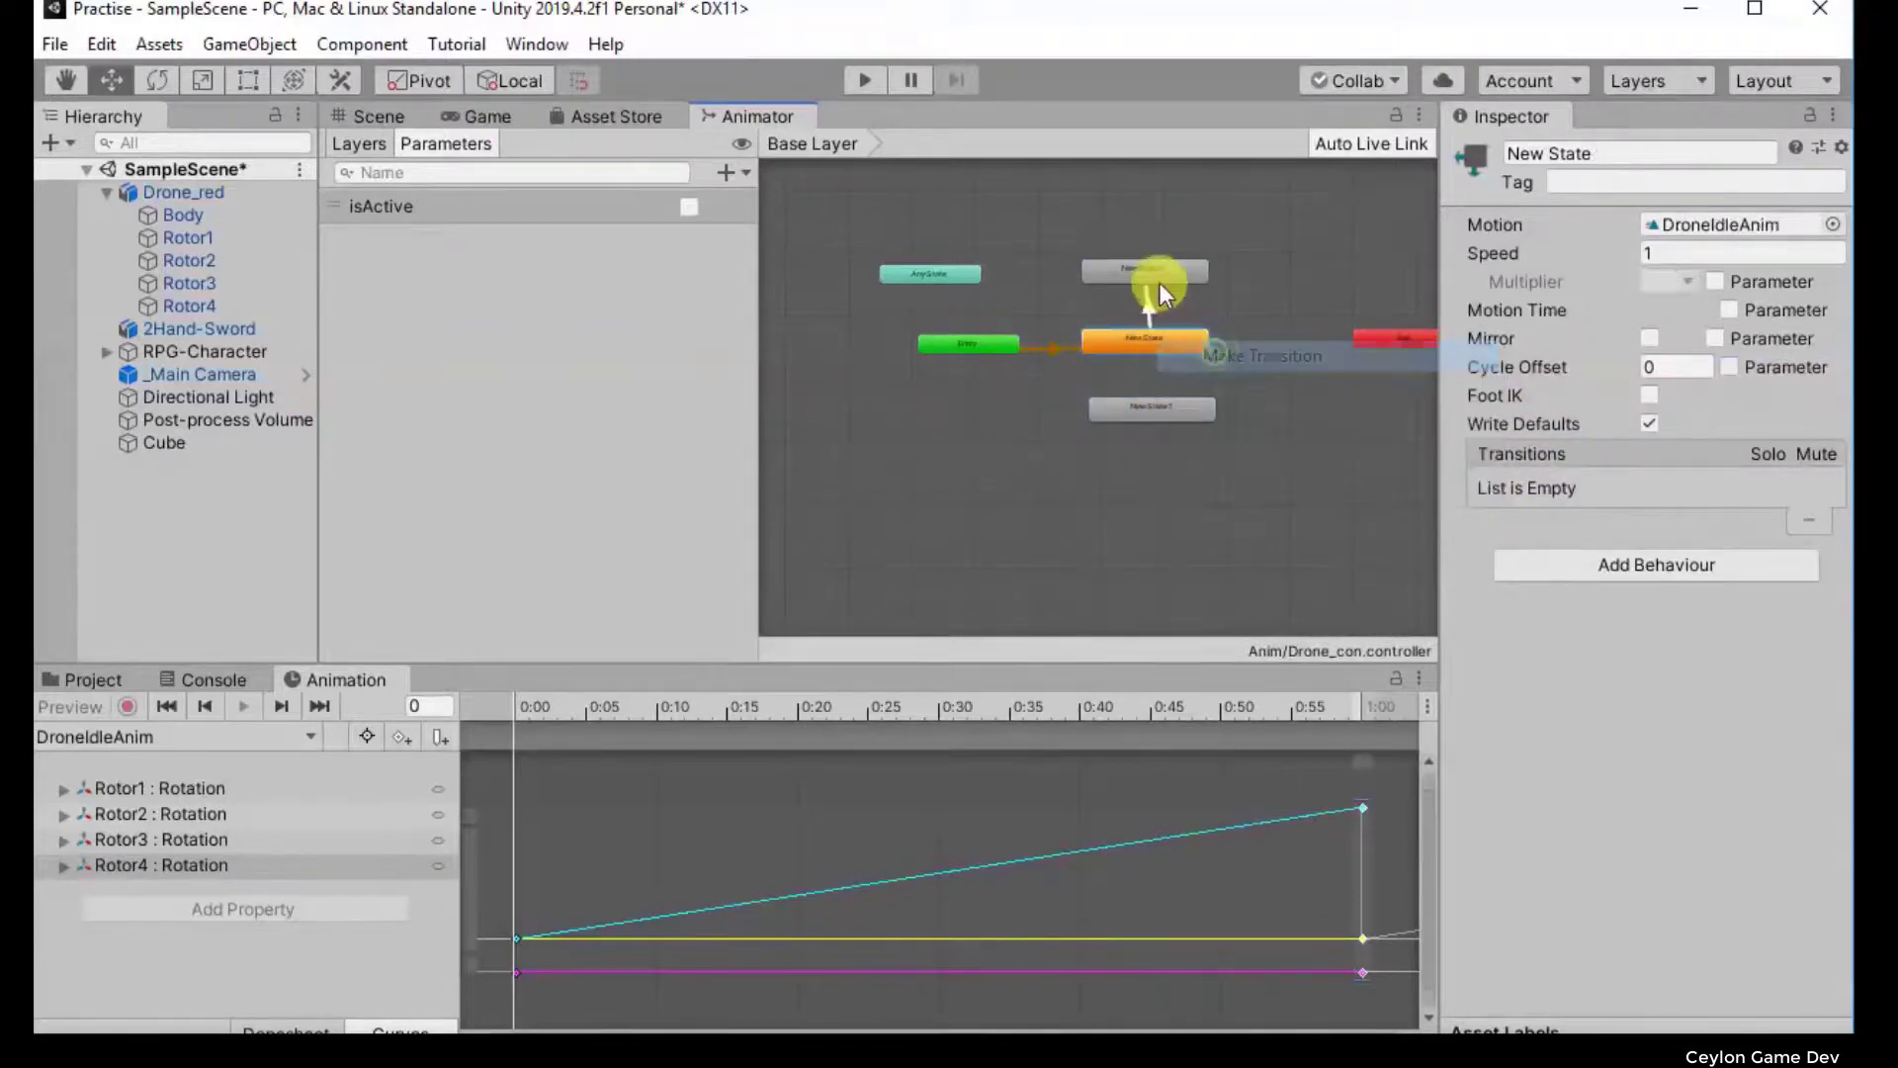
click(1157, 276)
right_click(1152, 348)
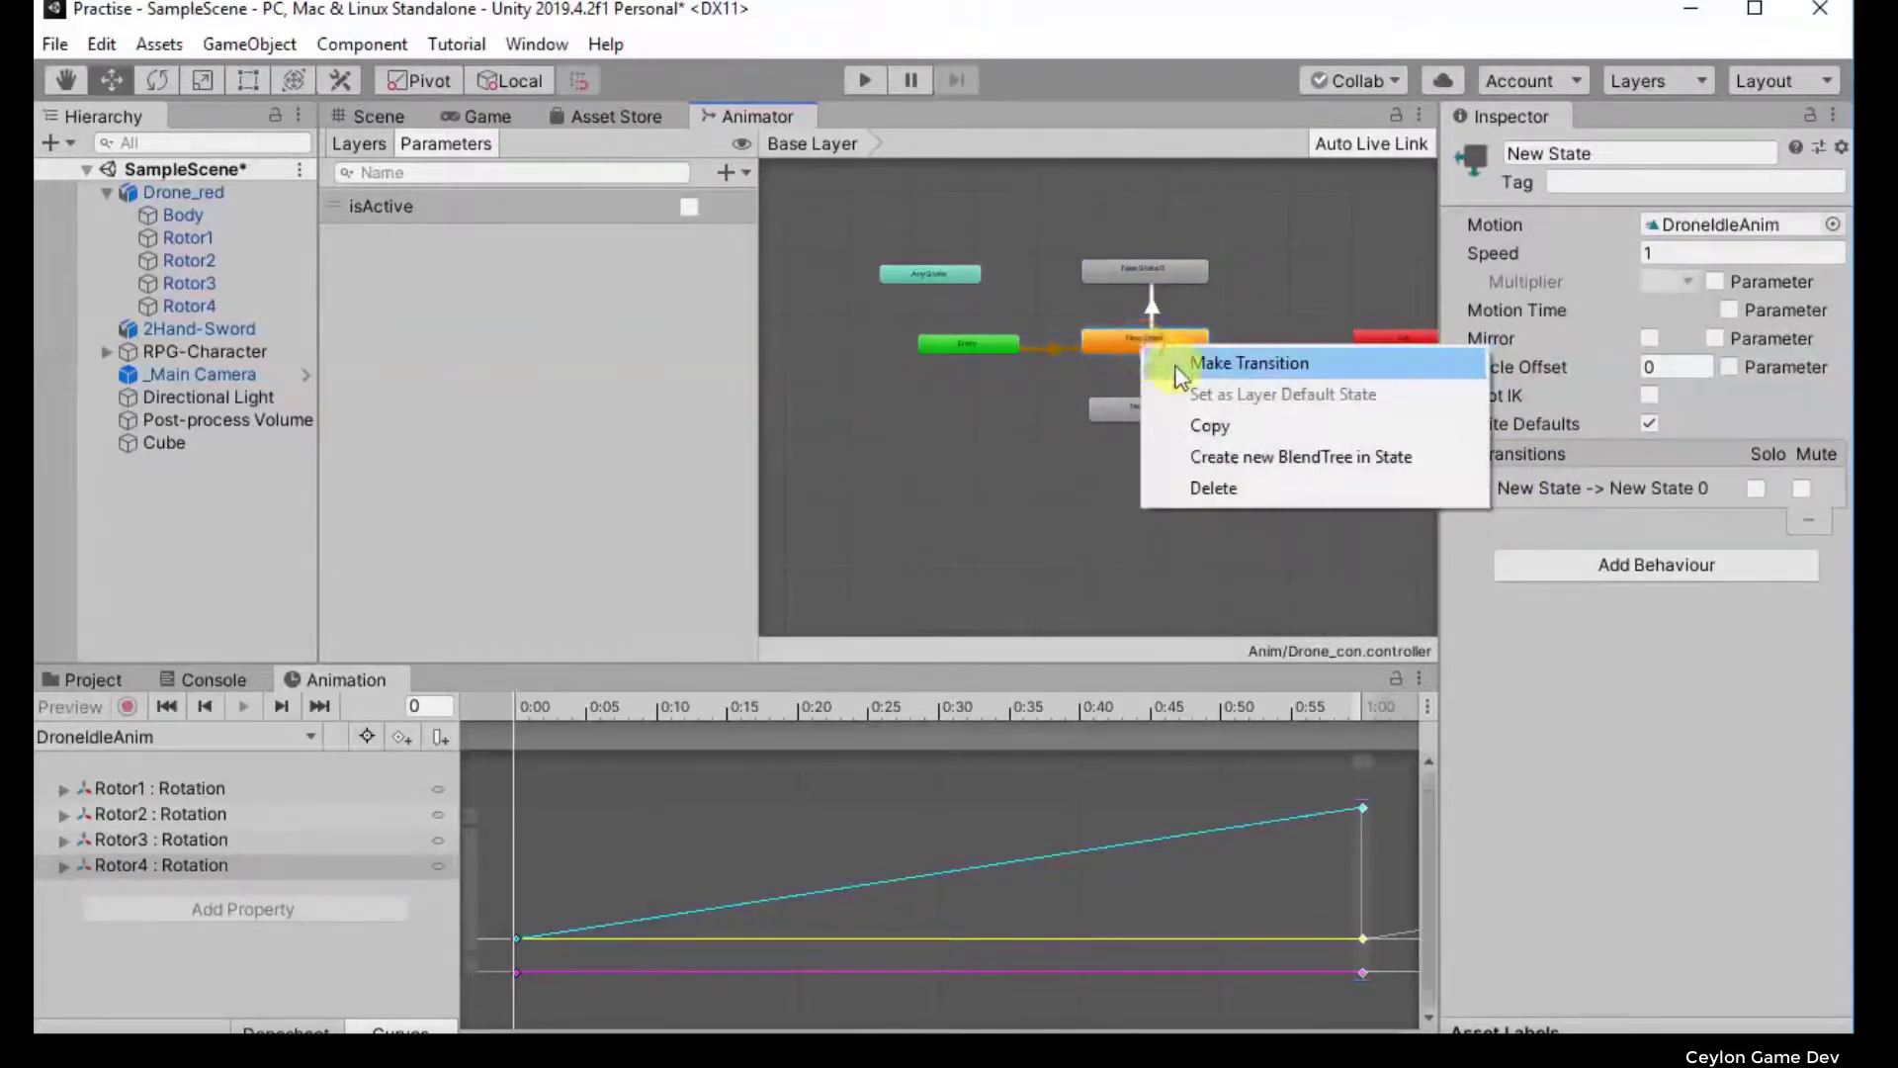
click(1186, 363)
click(1137, 407)
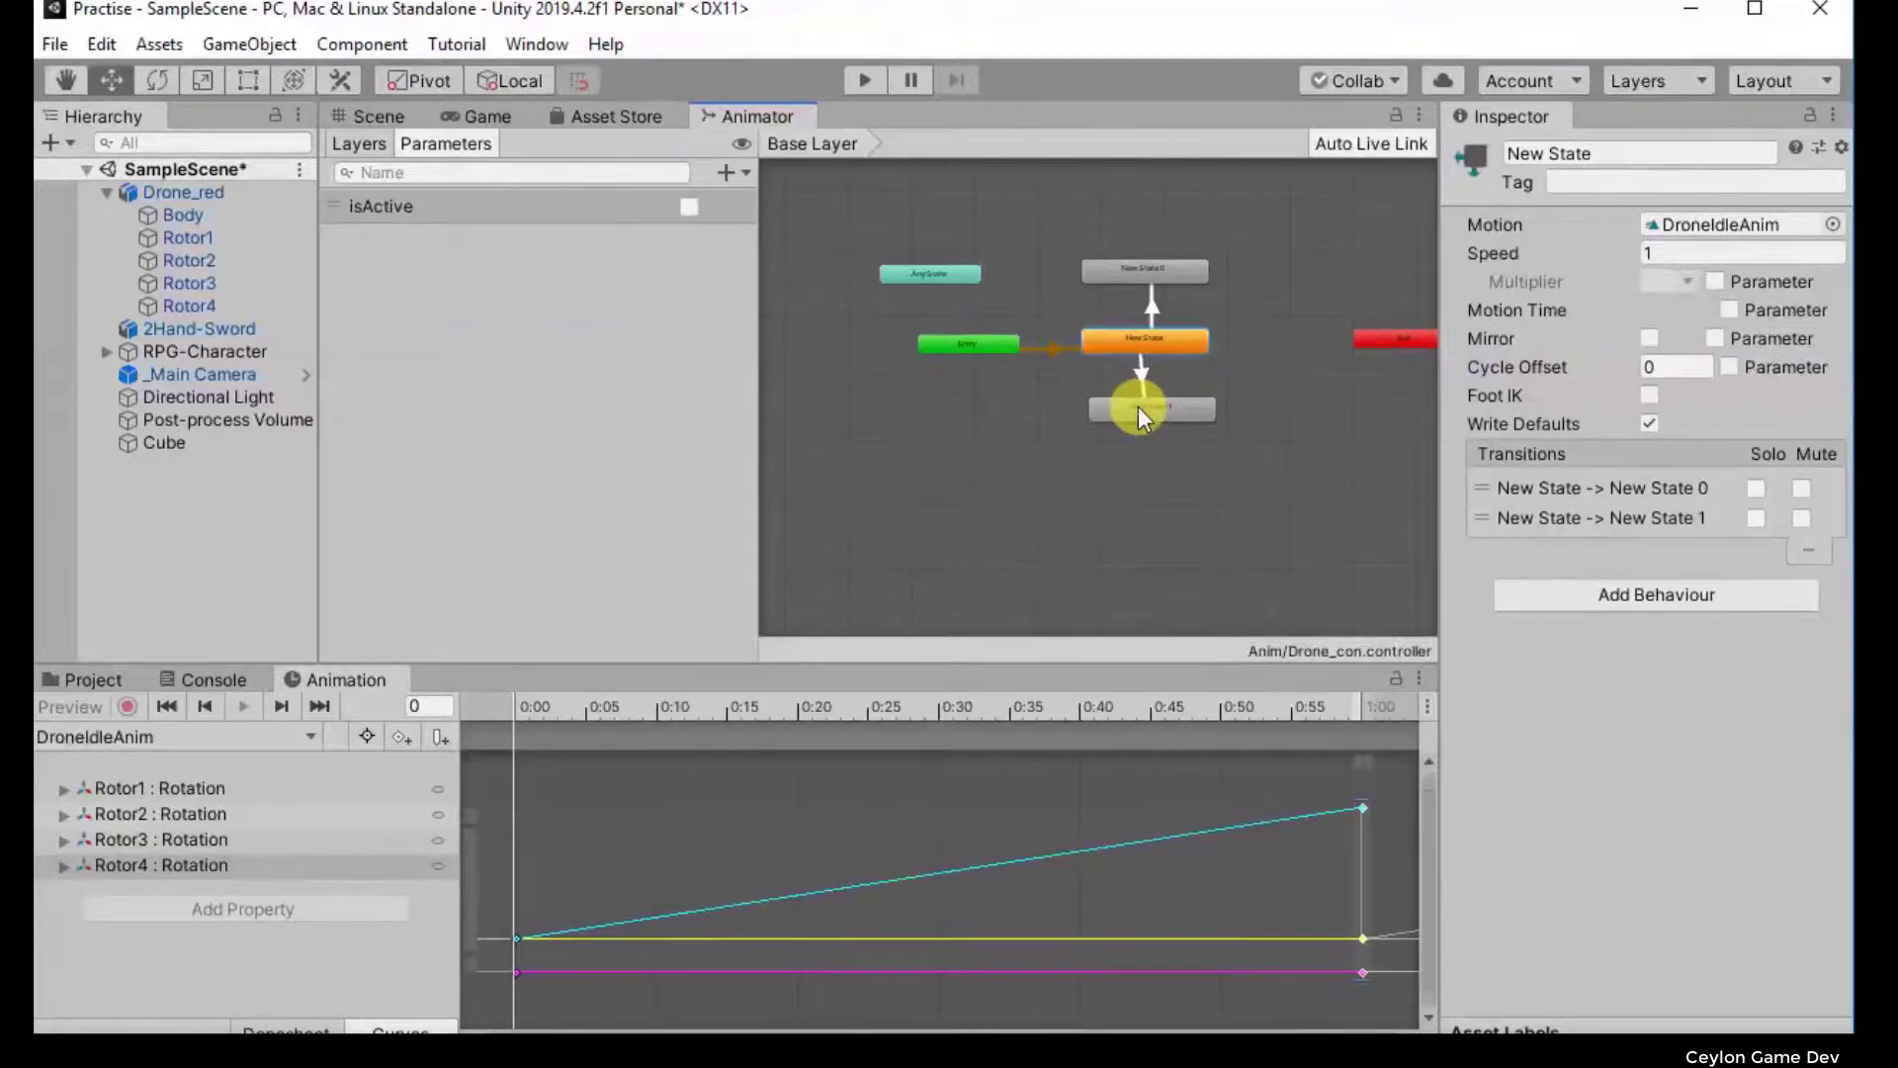
Step: In the Scene view, select Drone_red and tilt it with the rotate tool (E)
click(374, 114)
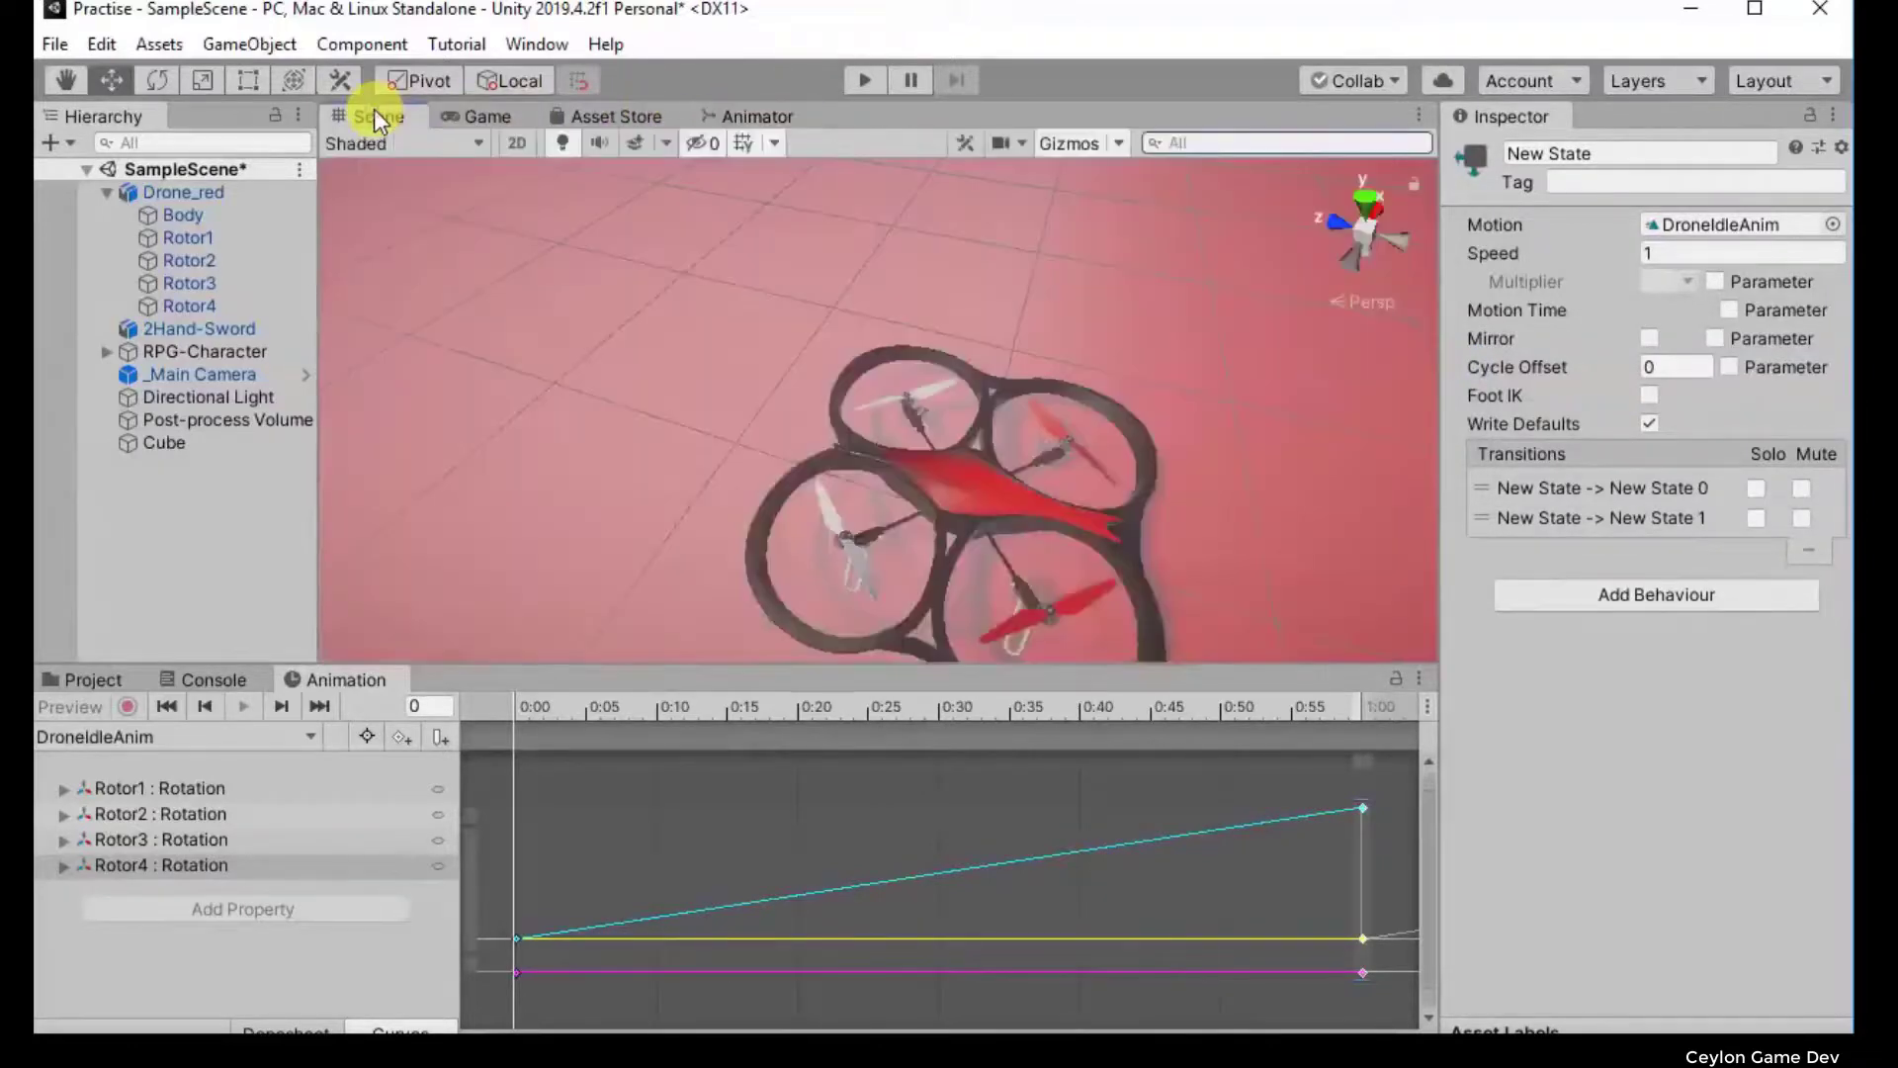
click(979, 484)
key(e)
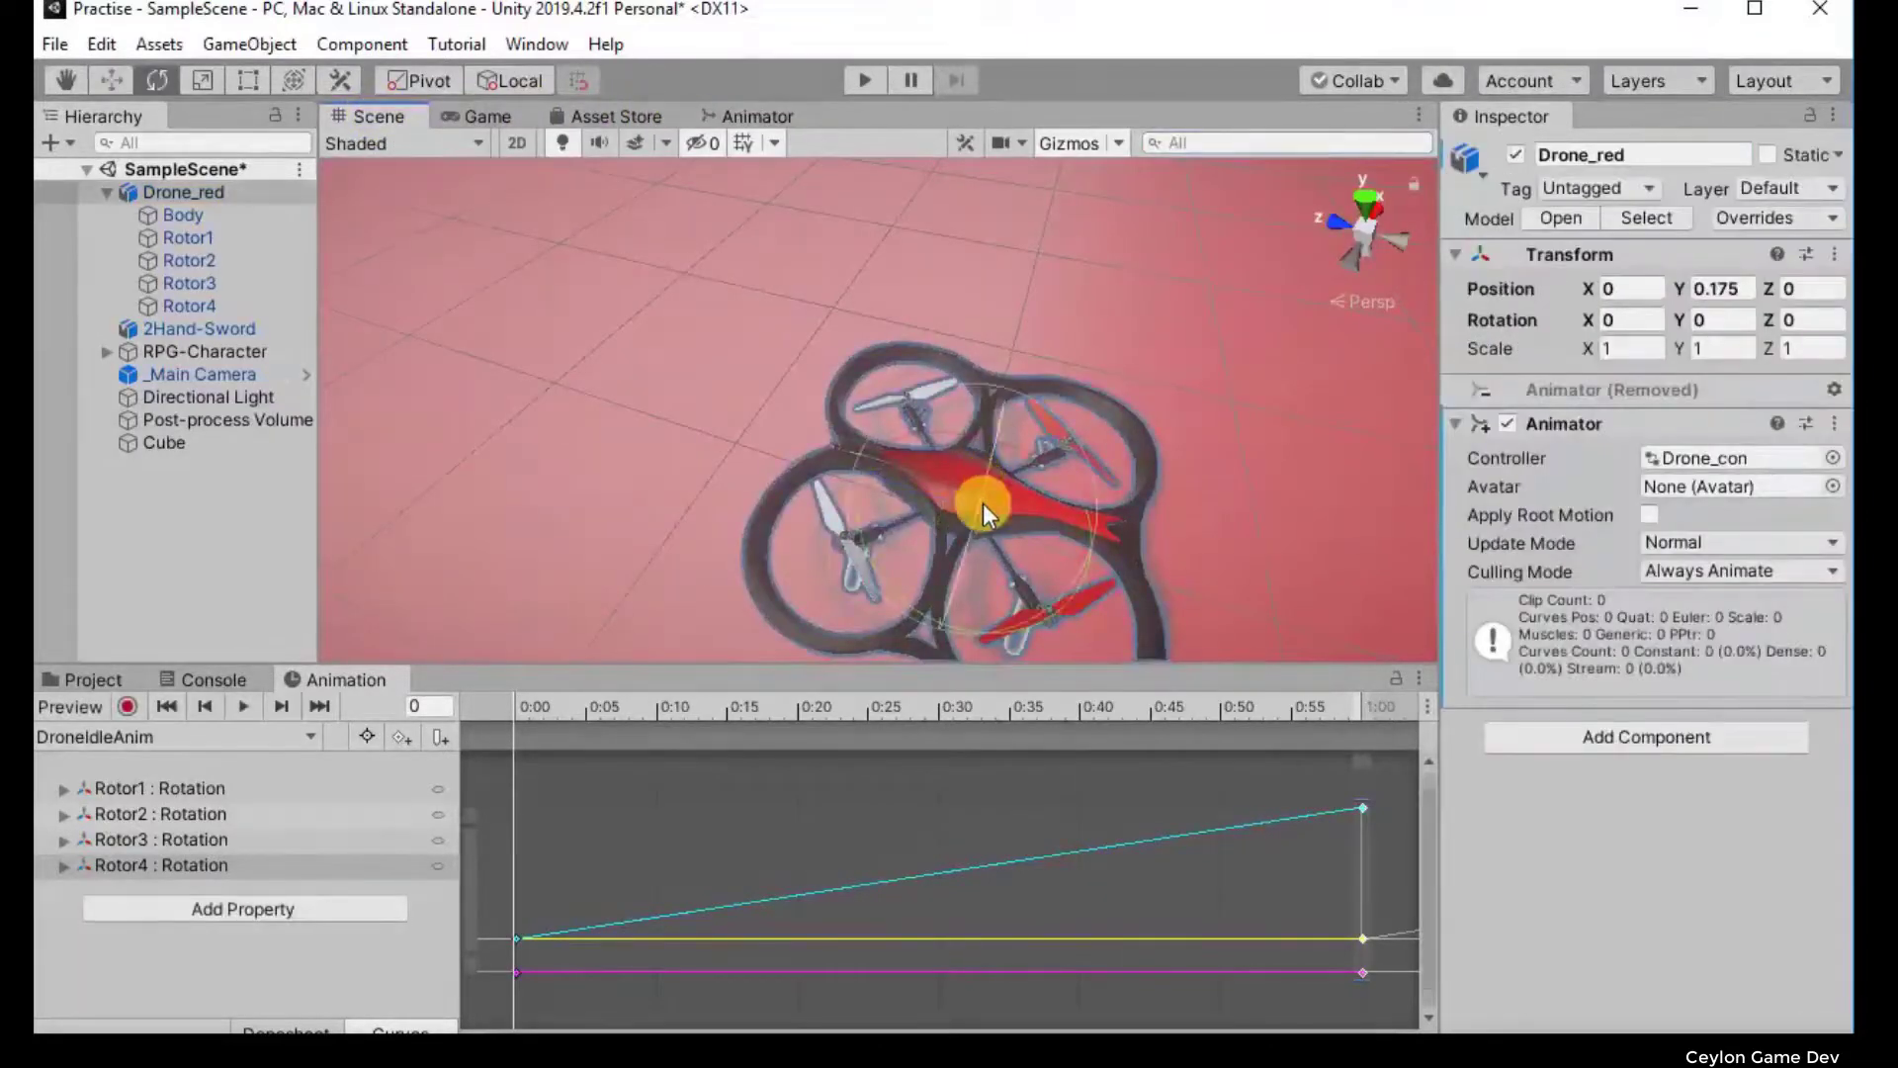
mouse_move(983, 502)
mouse_down()
mouse_move(953, 697)
mouse_move(1022, 449)
mouse_up()
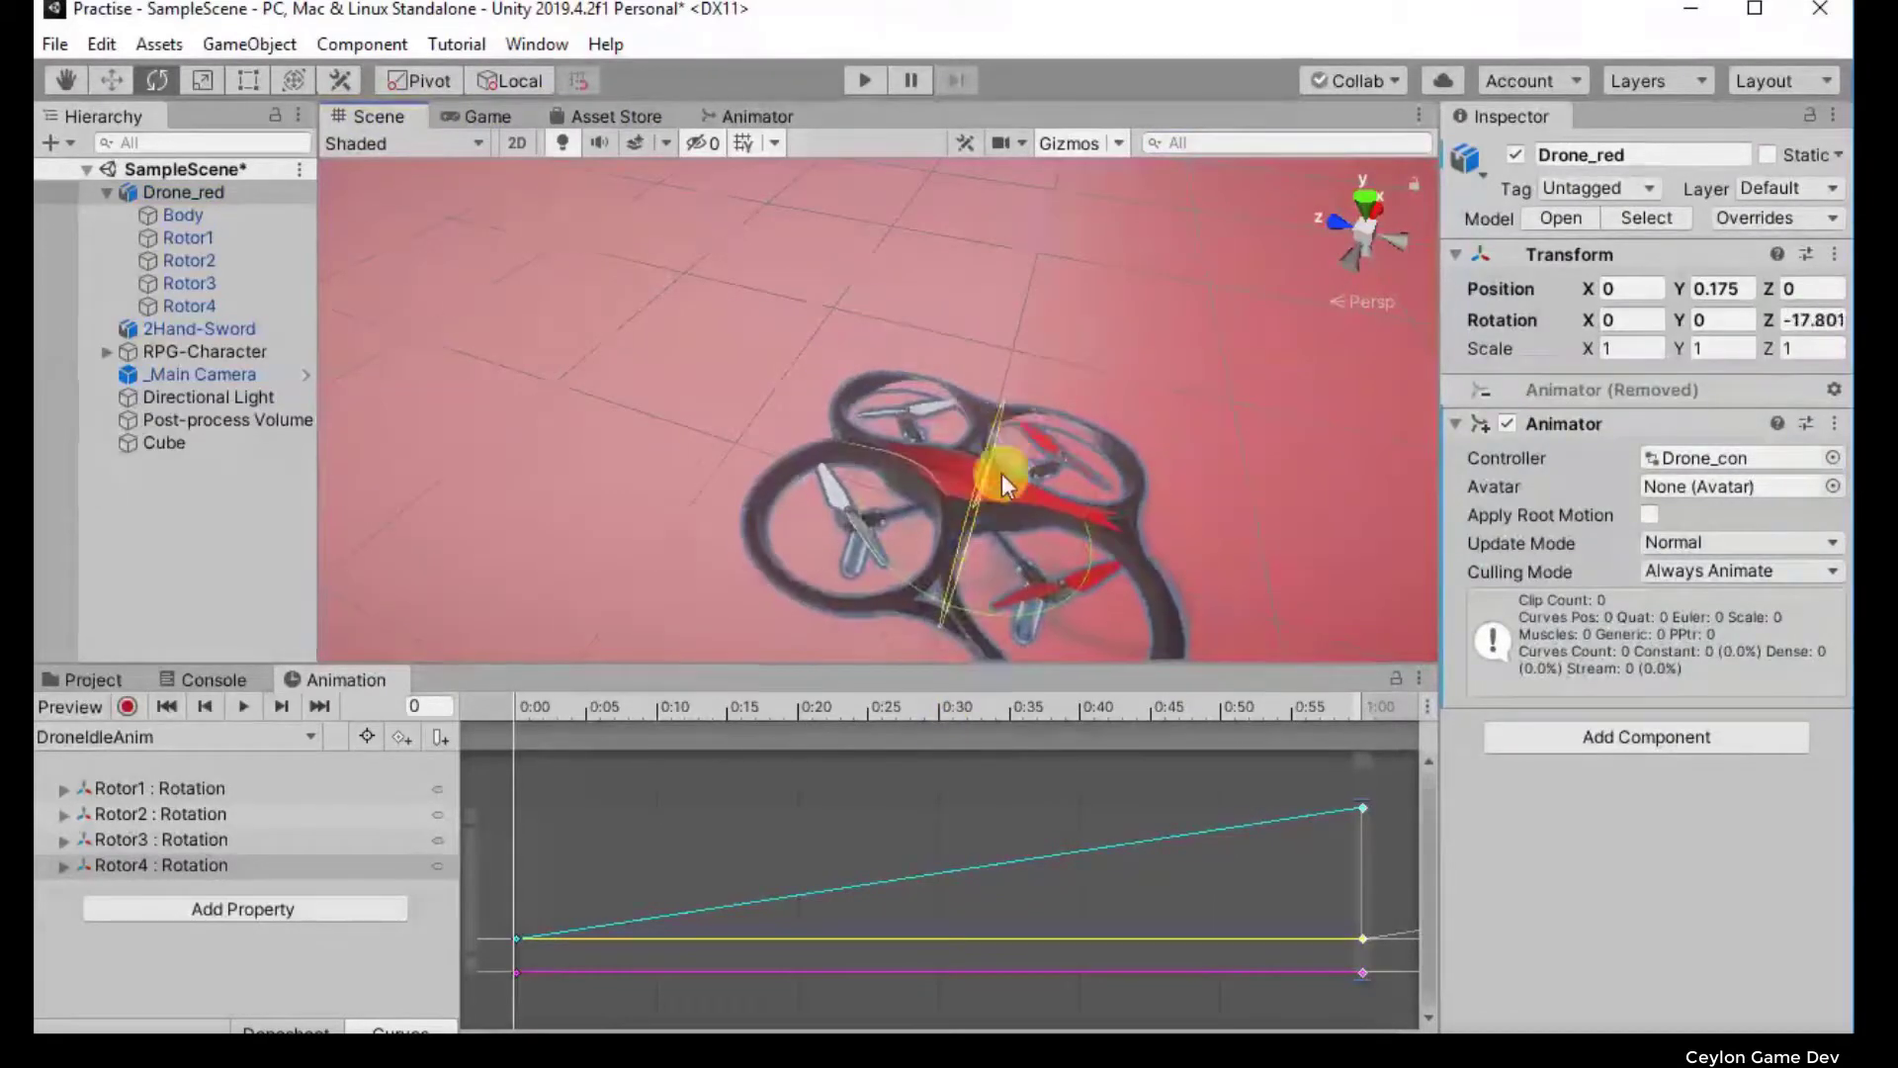
Step: Inspect New State 0 and New State 1 in the Animator, then return to the Scene view
click(754, 115)
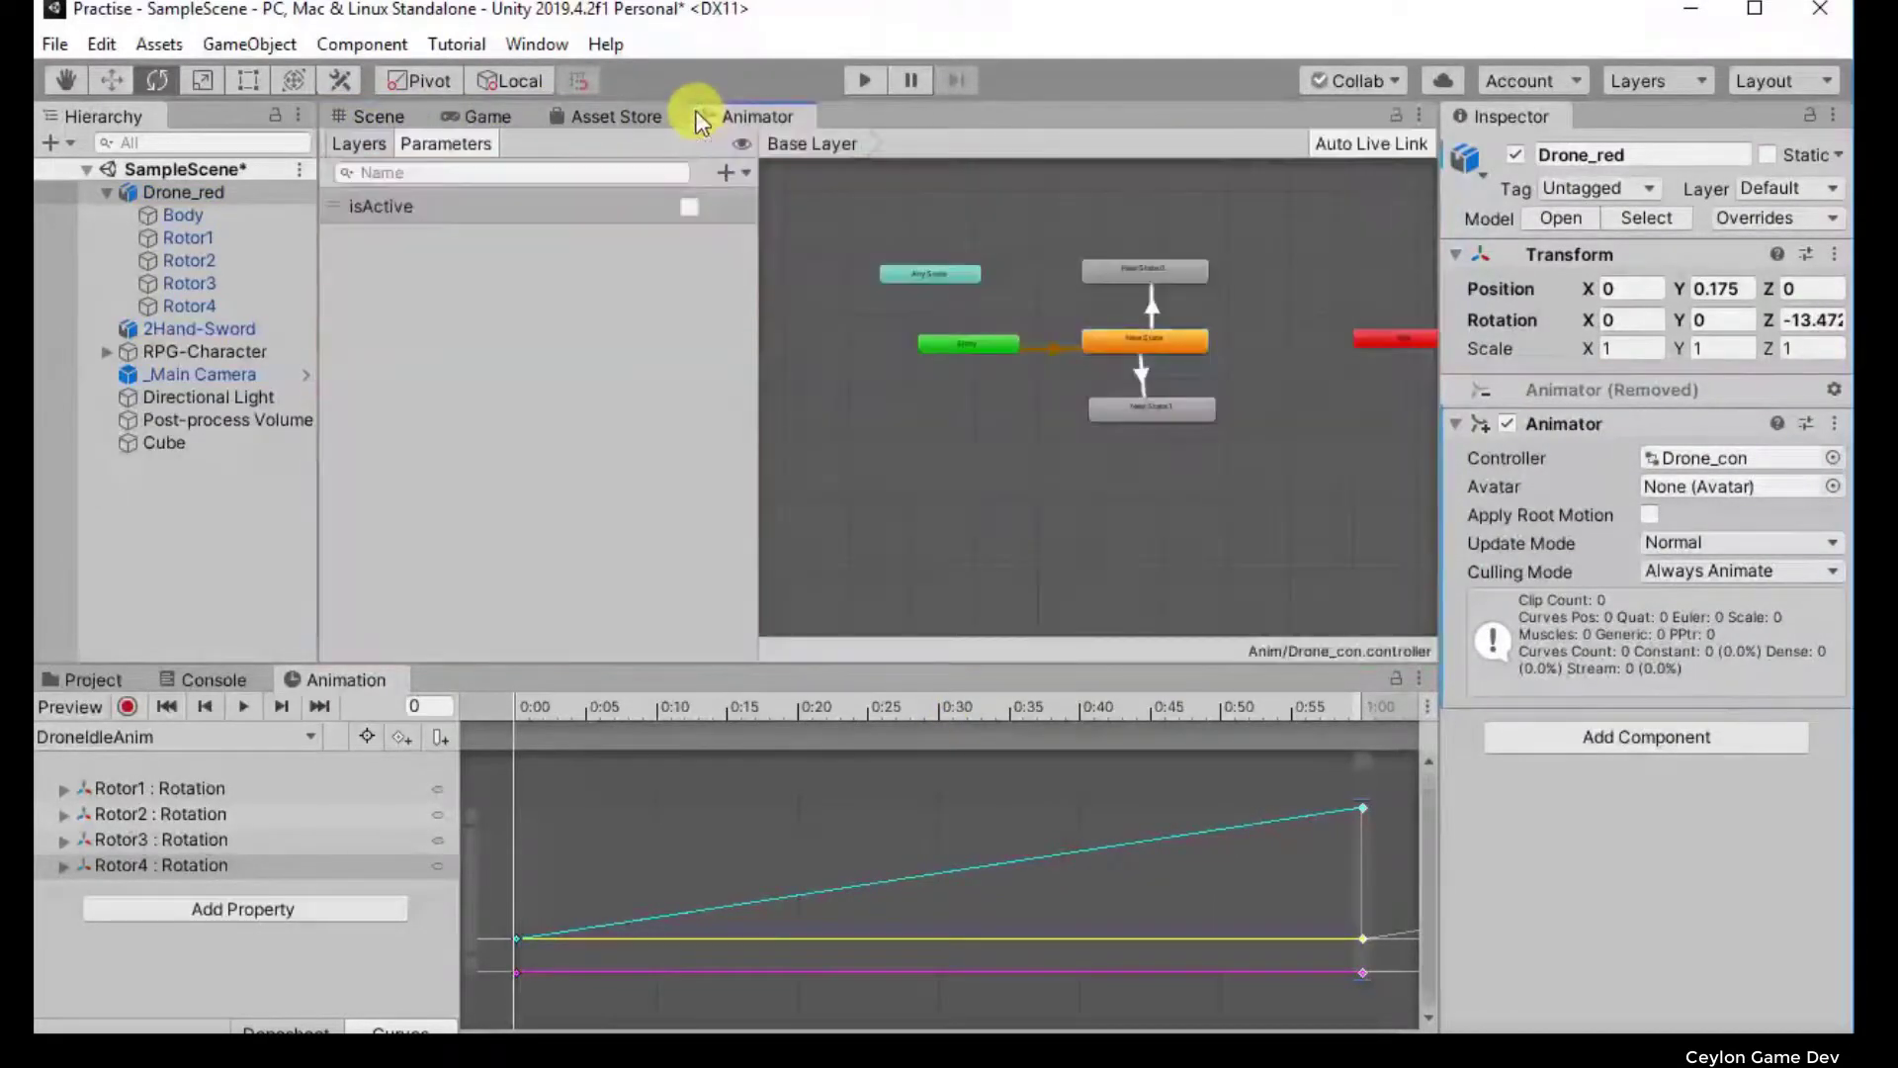
click(1167, 273)
click(1267, 264)
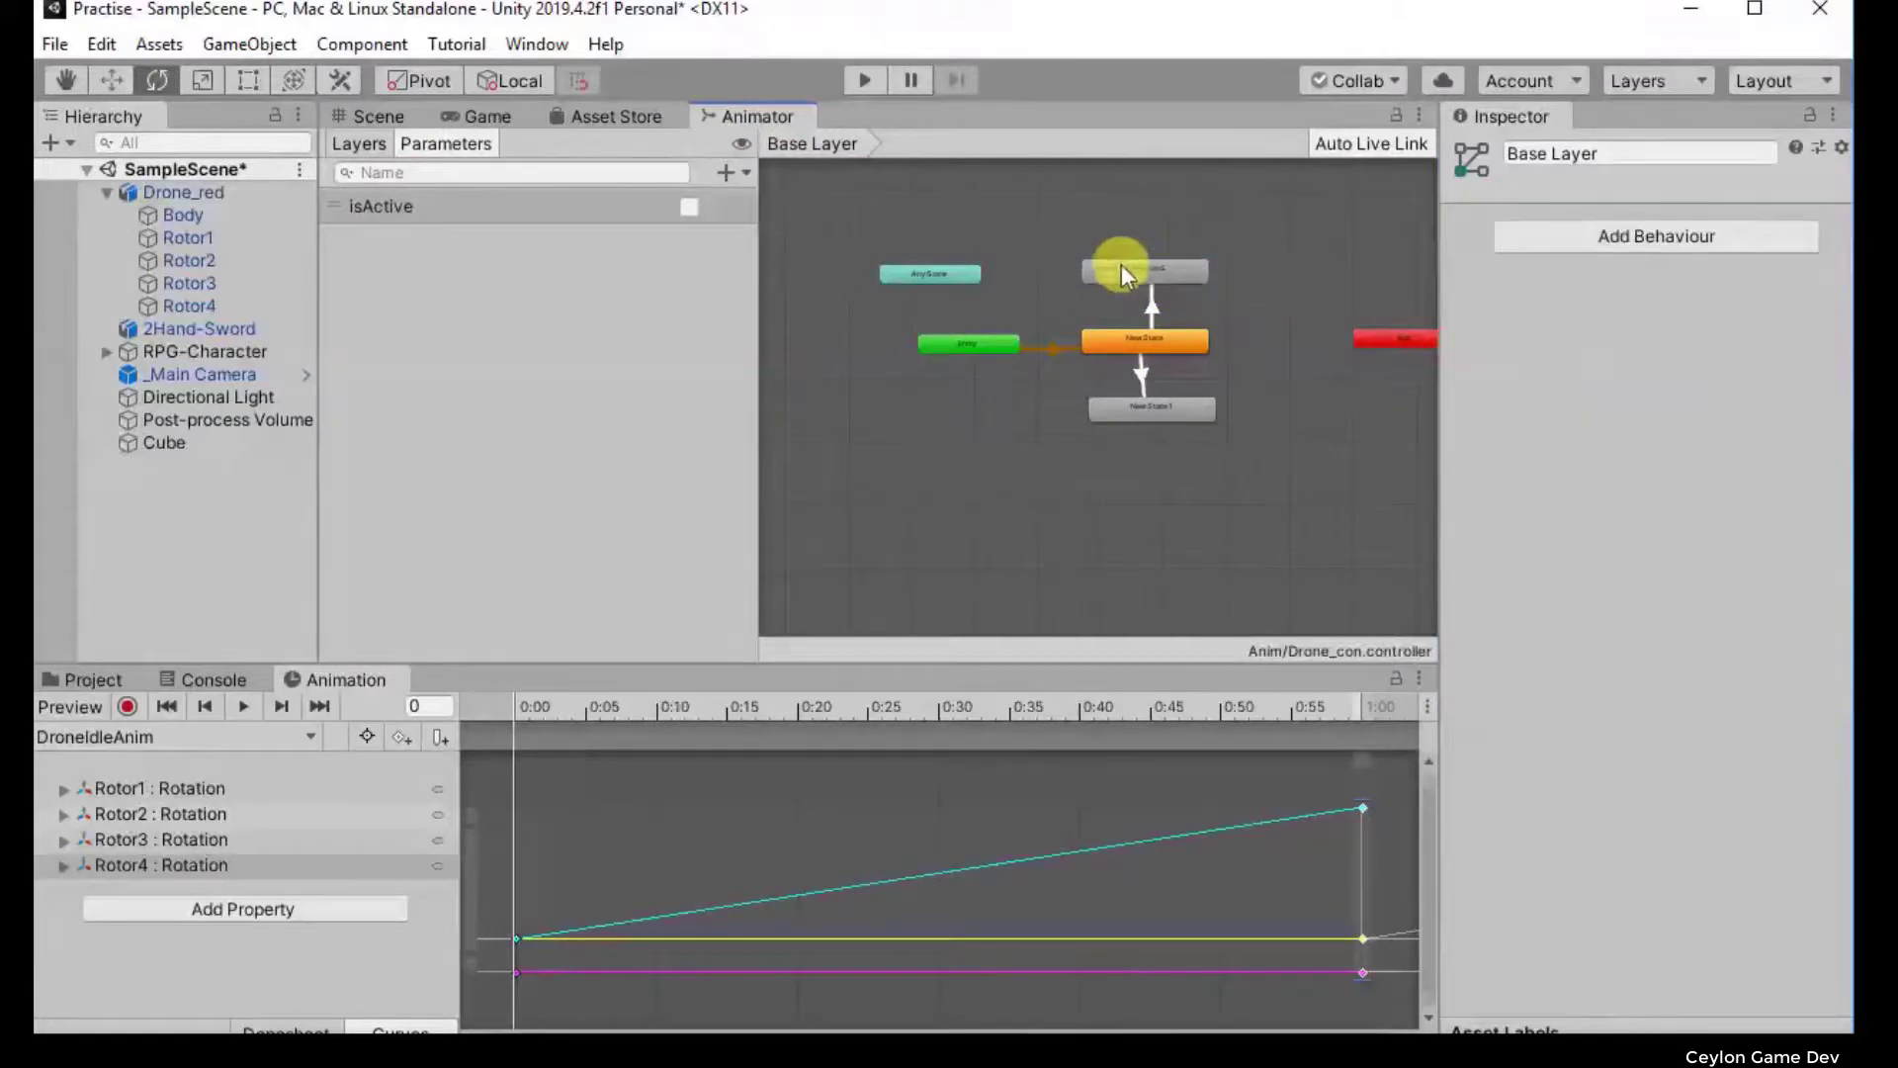
click(1117, 265)
click(1136, 417)
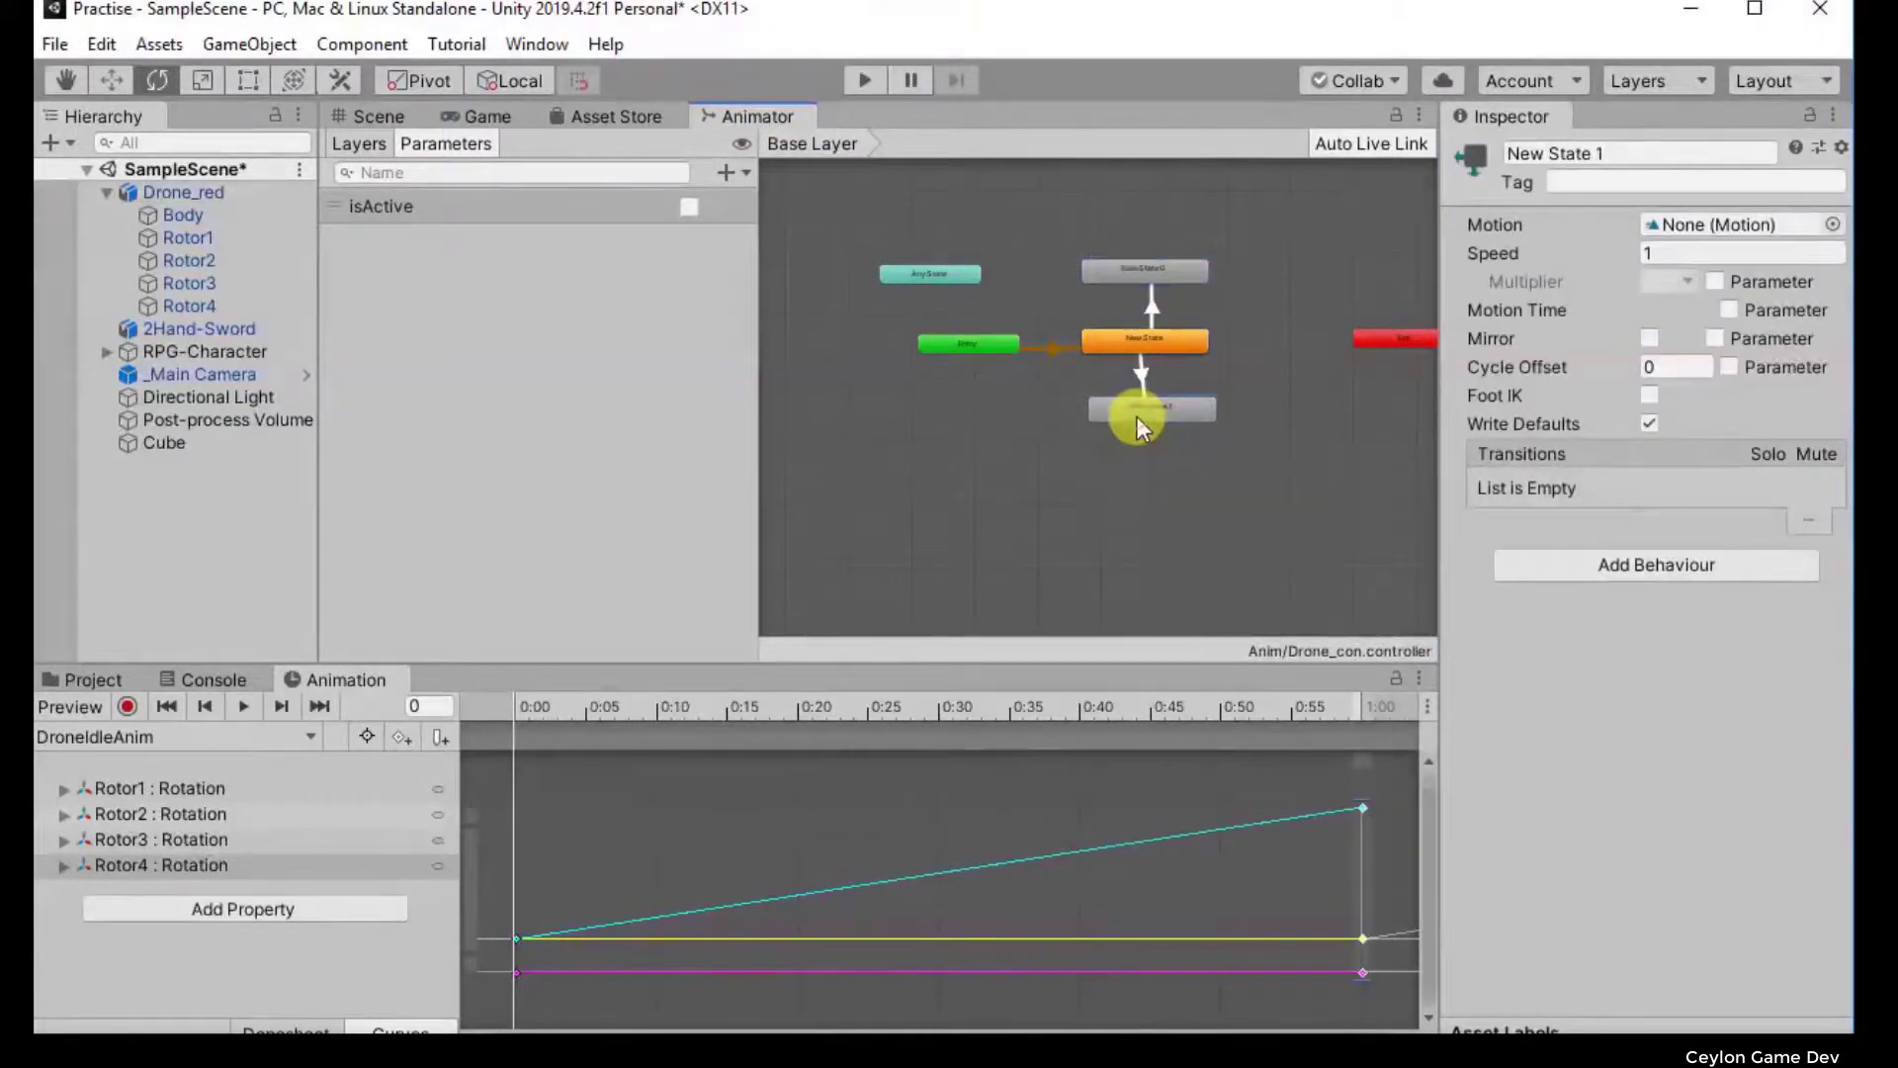
click(366, 119)
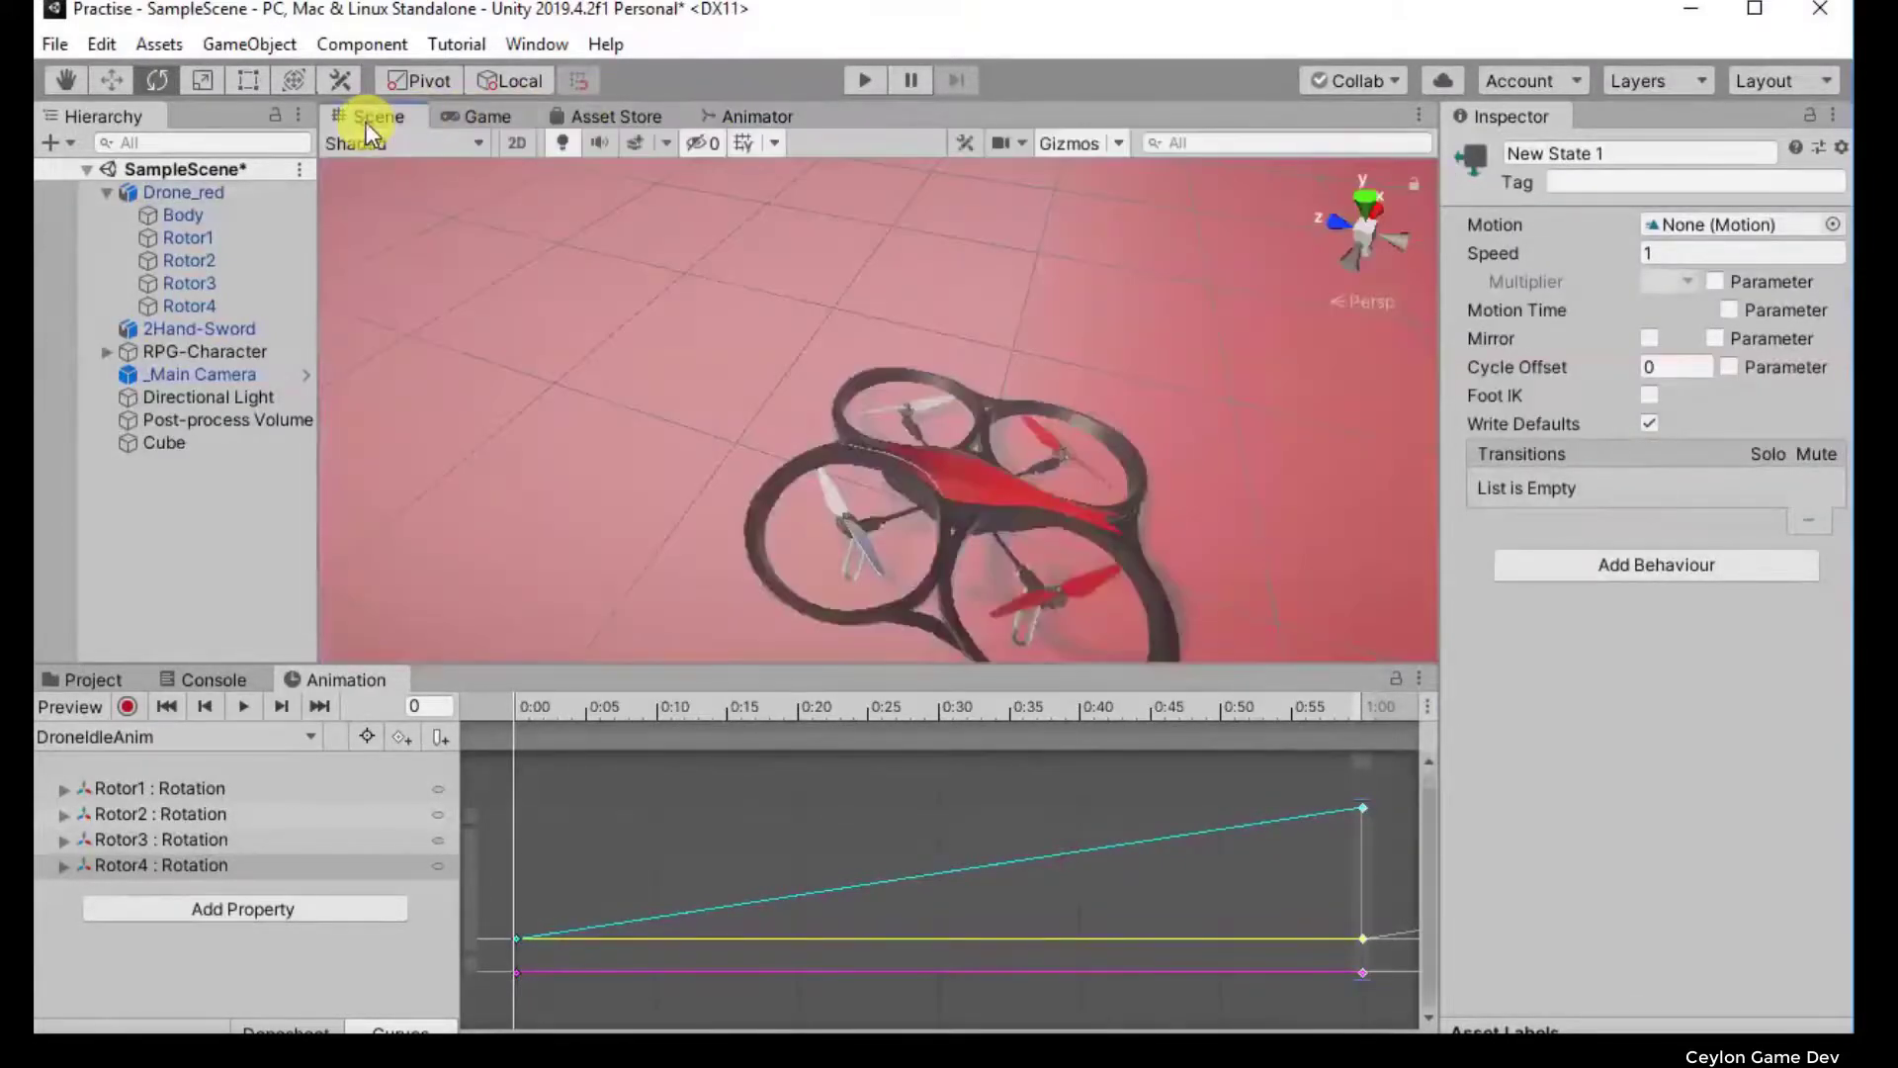
Step: Open DroneIdleAnim from the Anim folder, leave Loop Time unchecked, then box-select scene objects
click(108, 682)
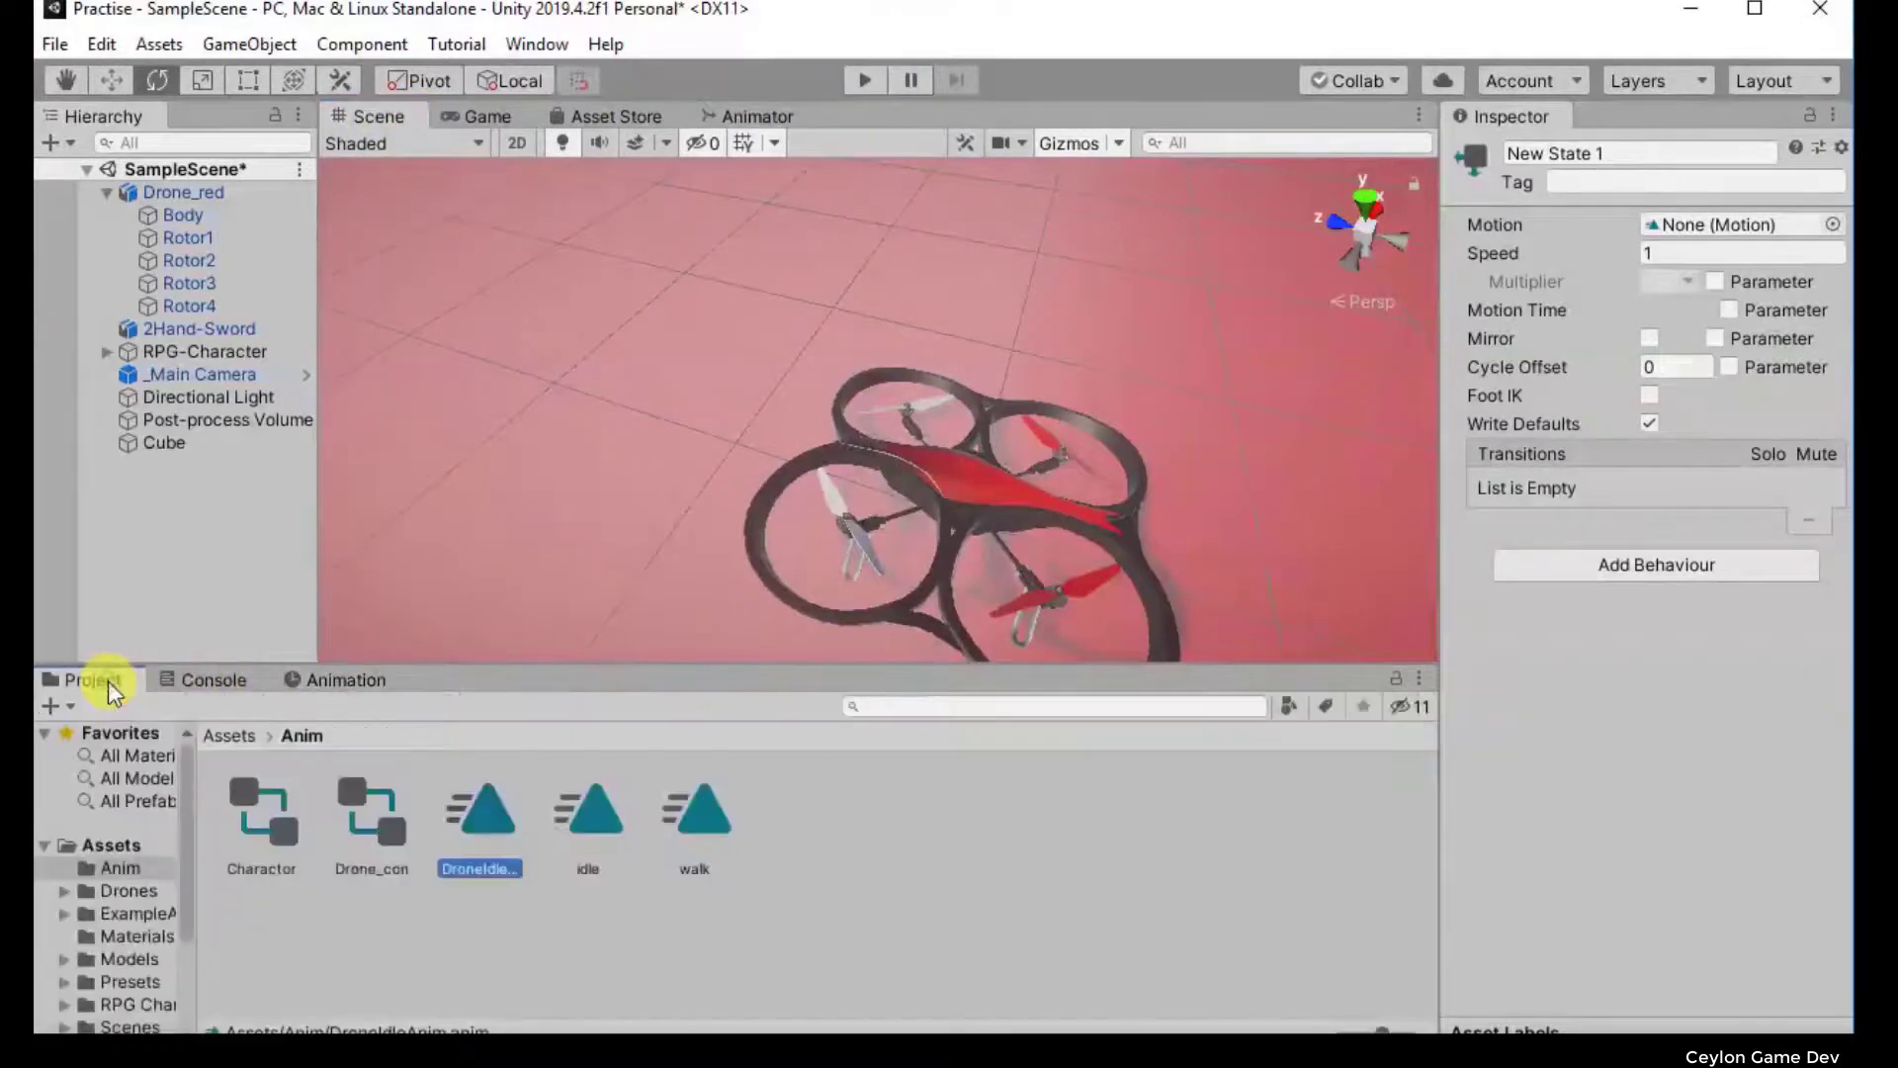
double_click(493, 846)
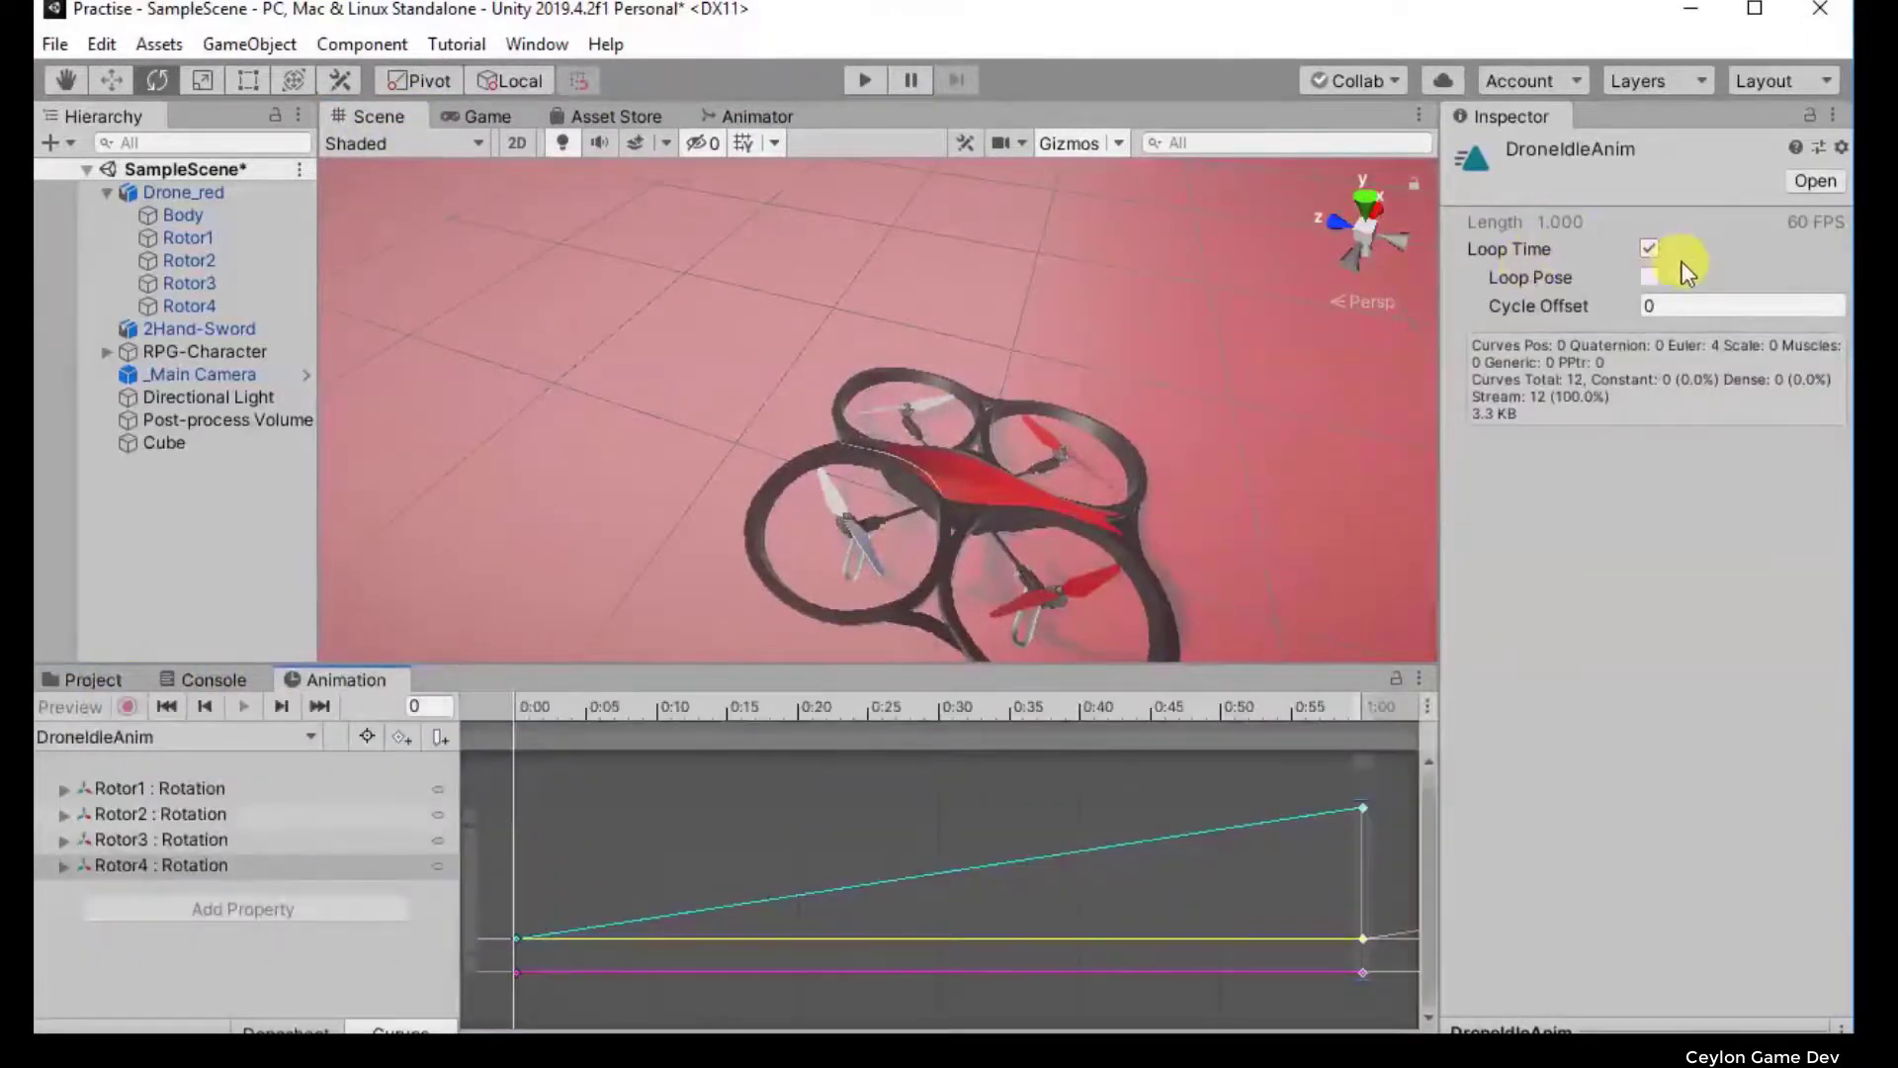
click(1650, 251)
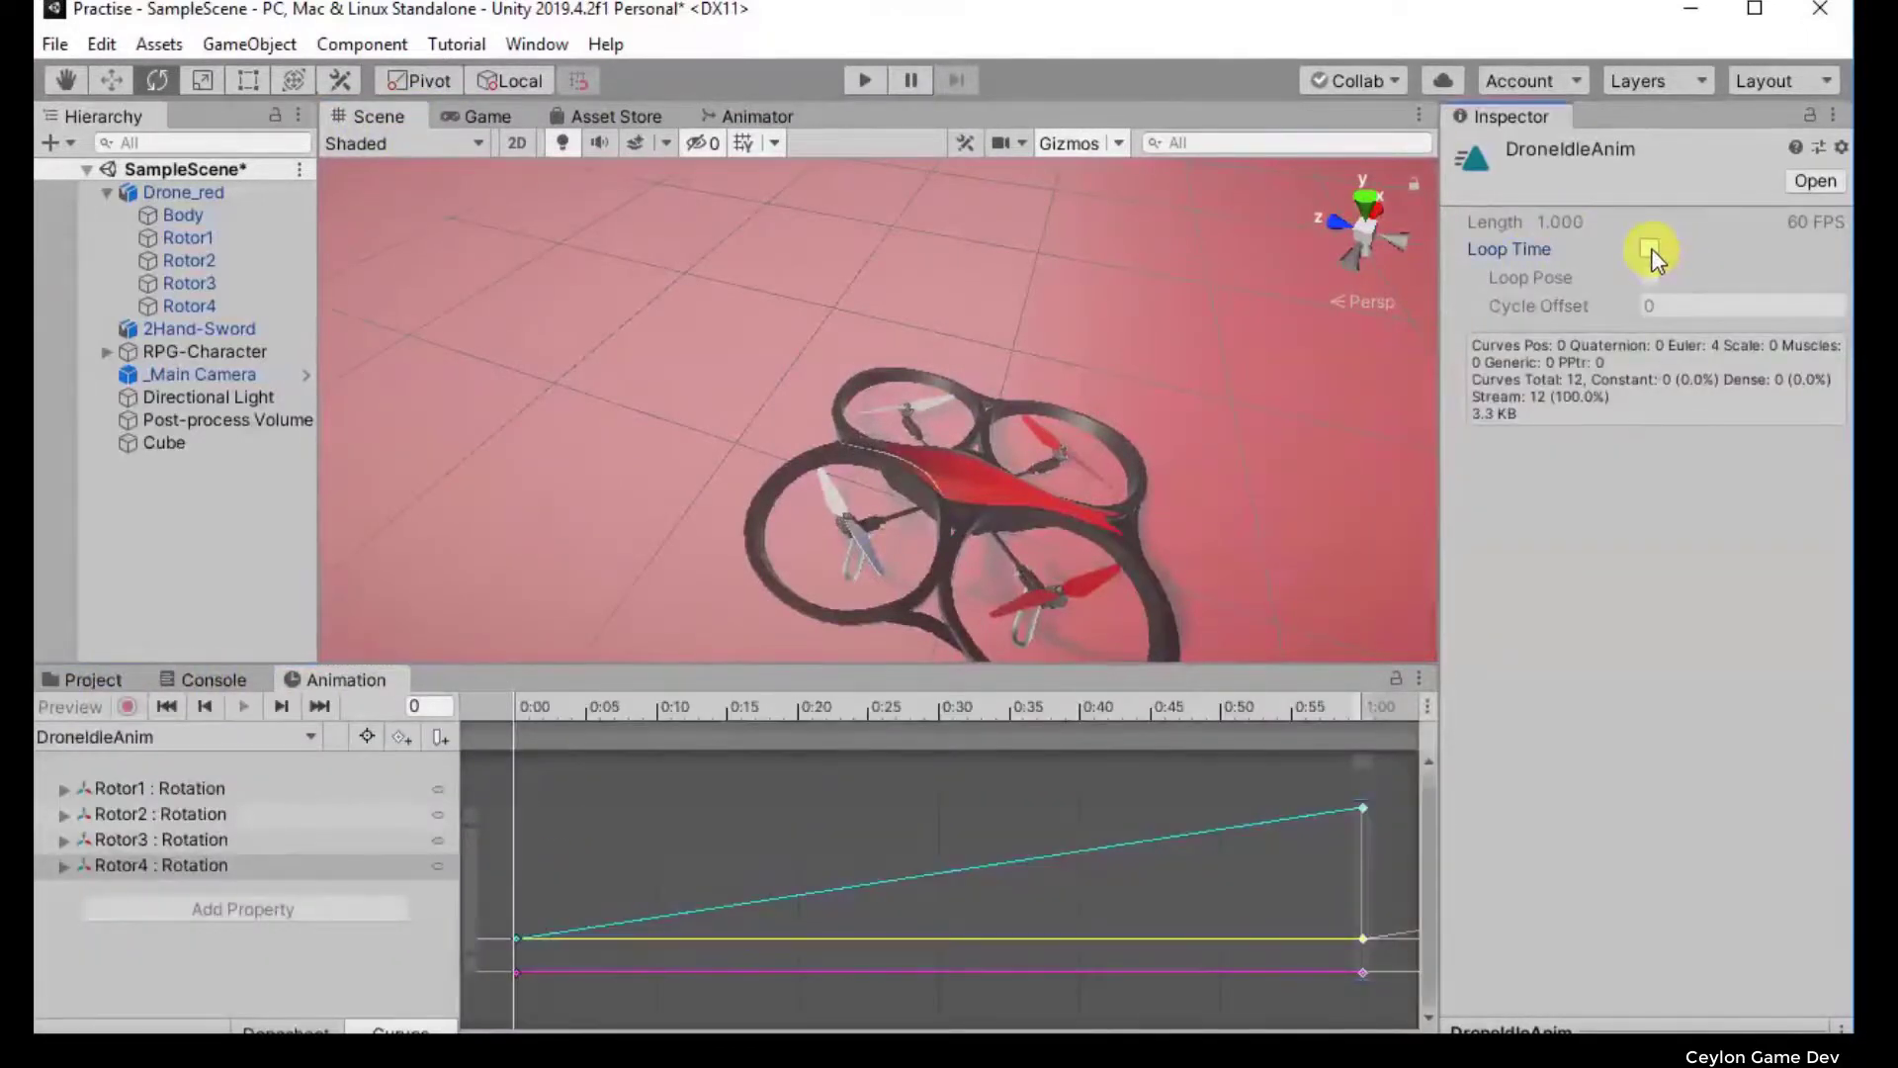
click(1649, 249)
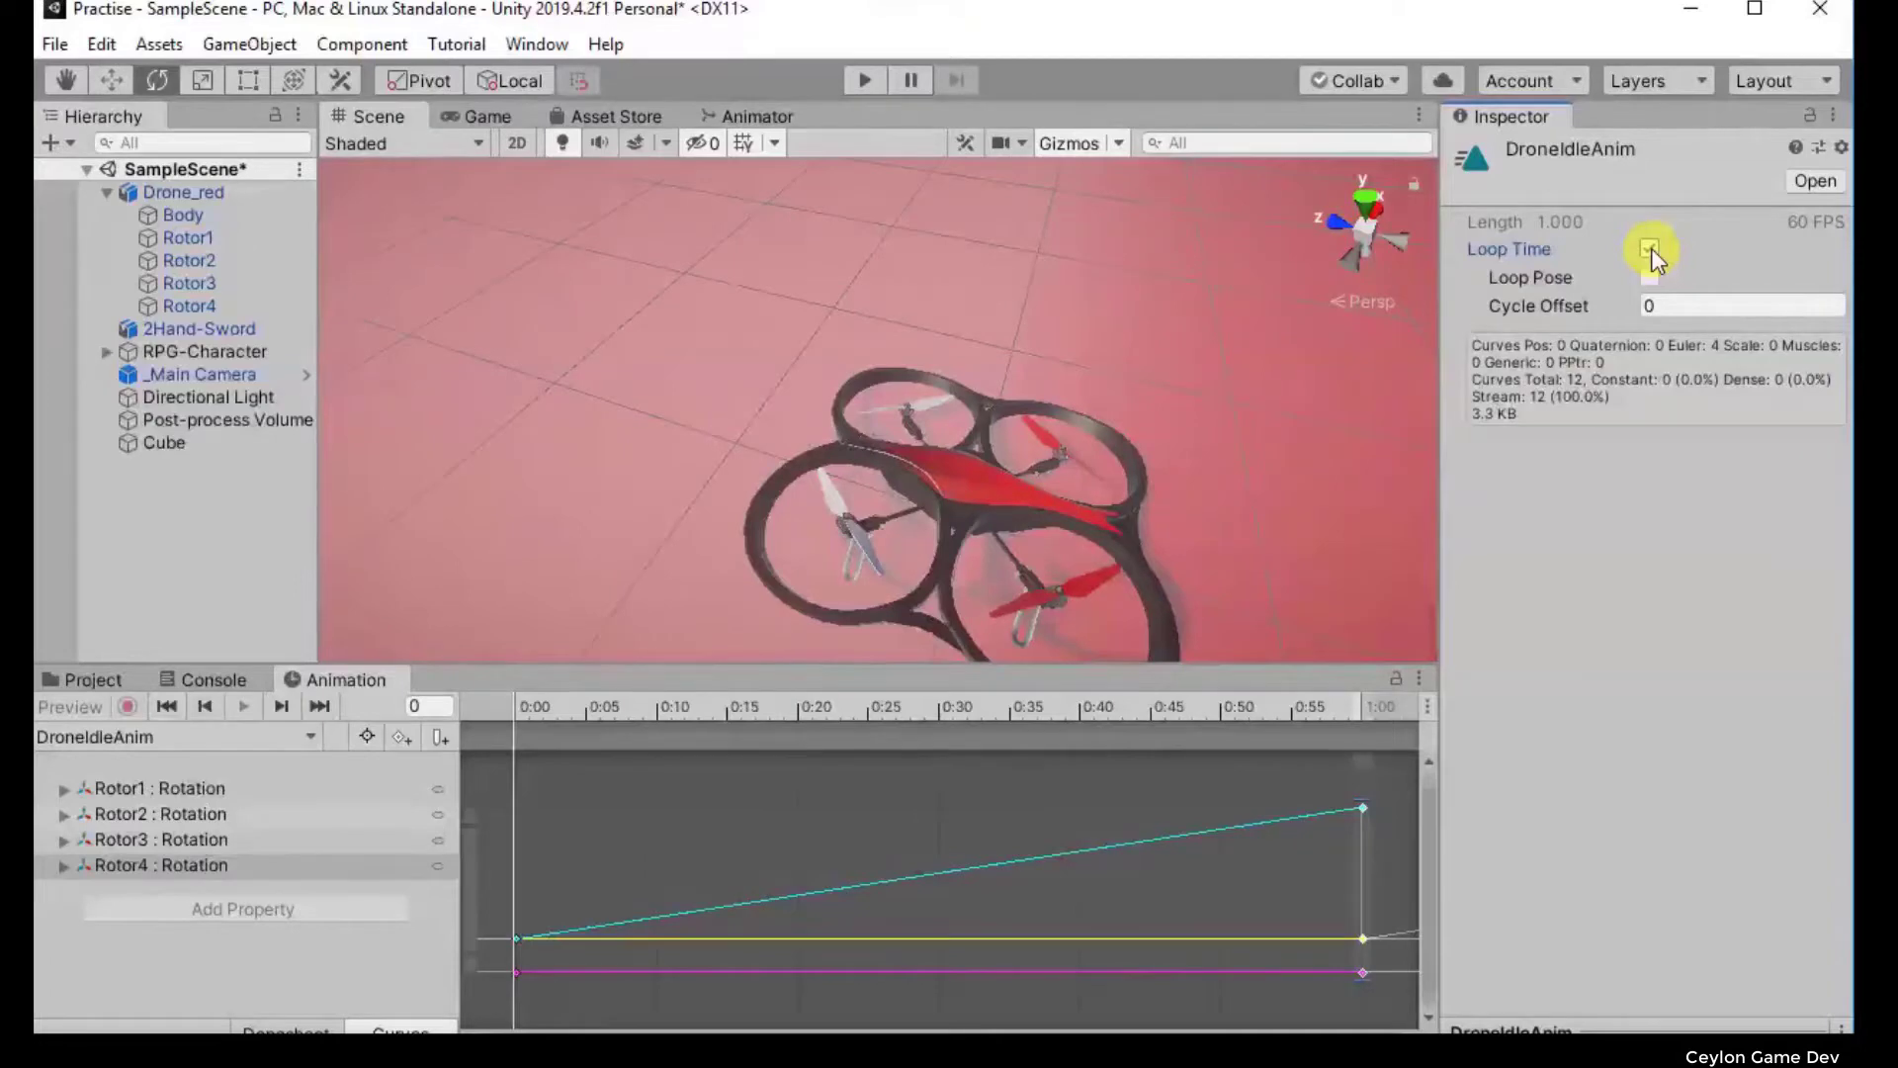
click(1649, 248)
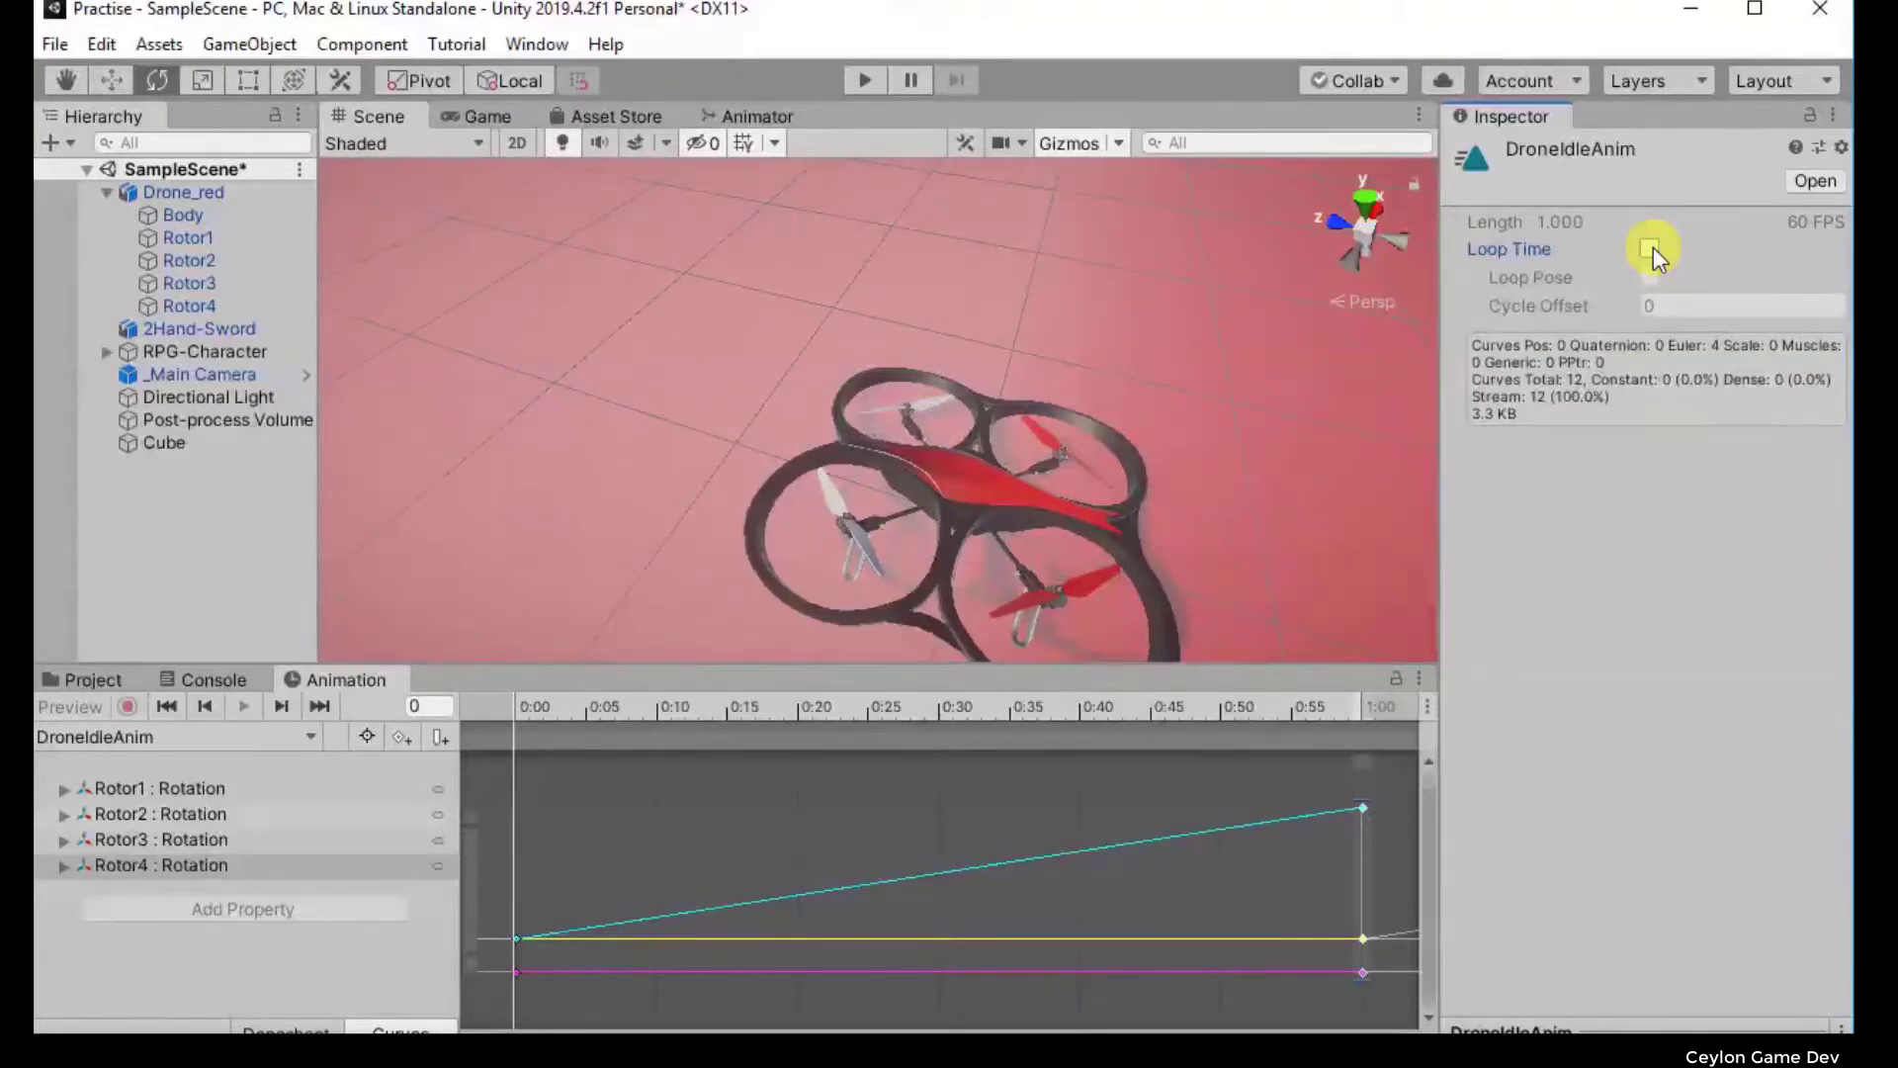
drag(664, 277, 1210, 601)
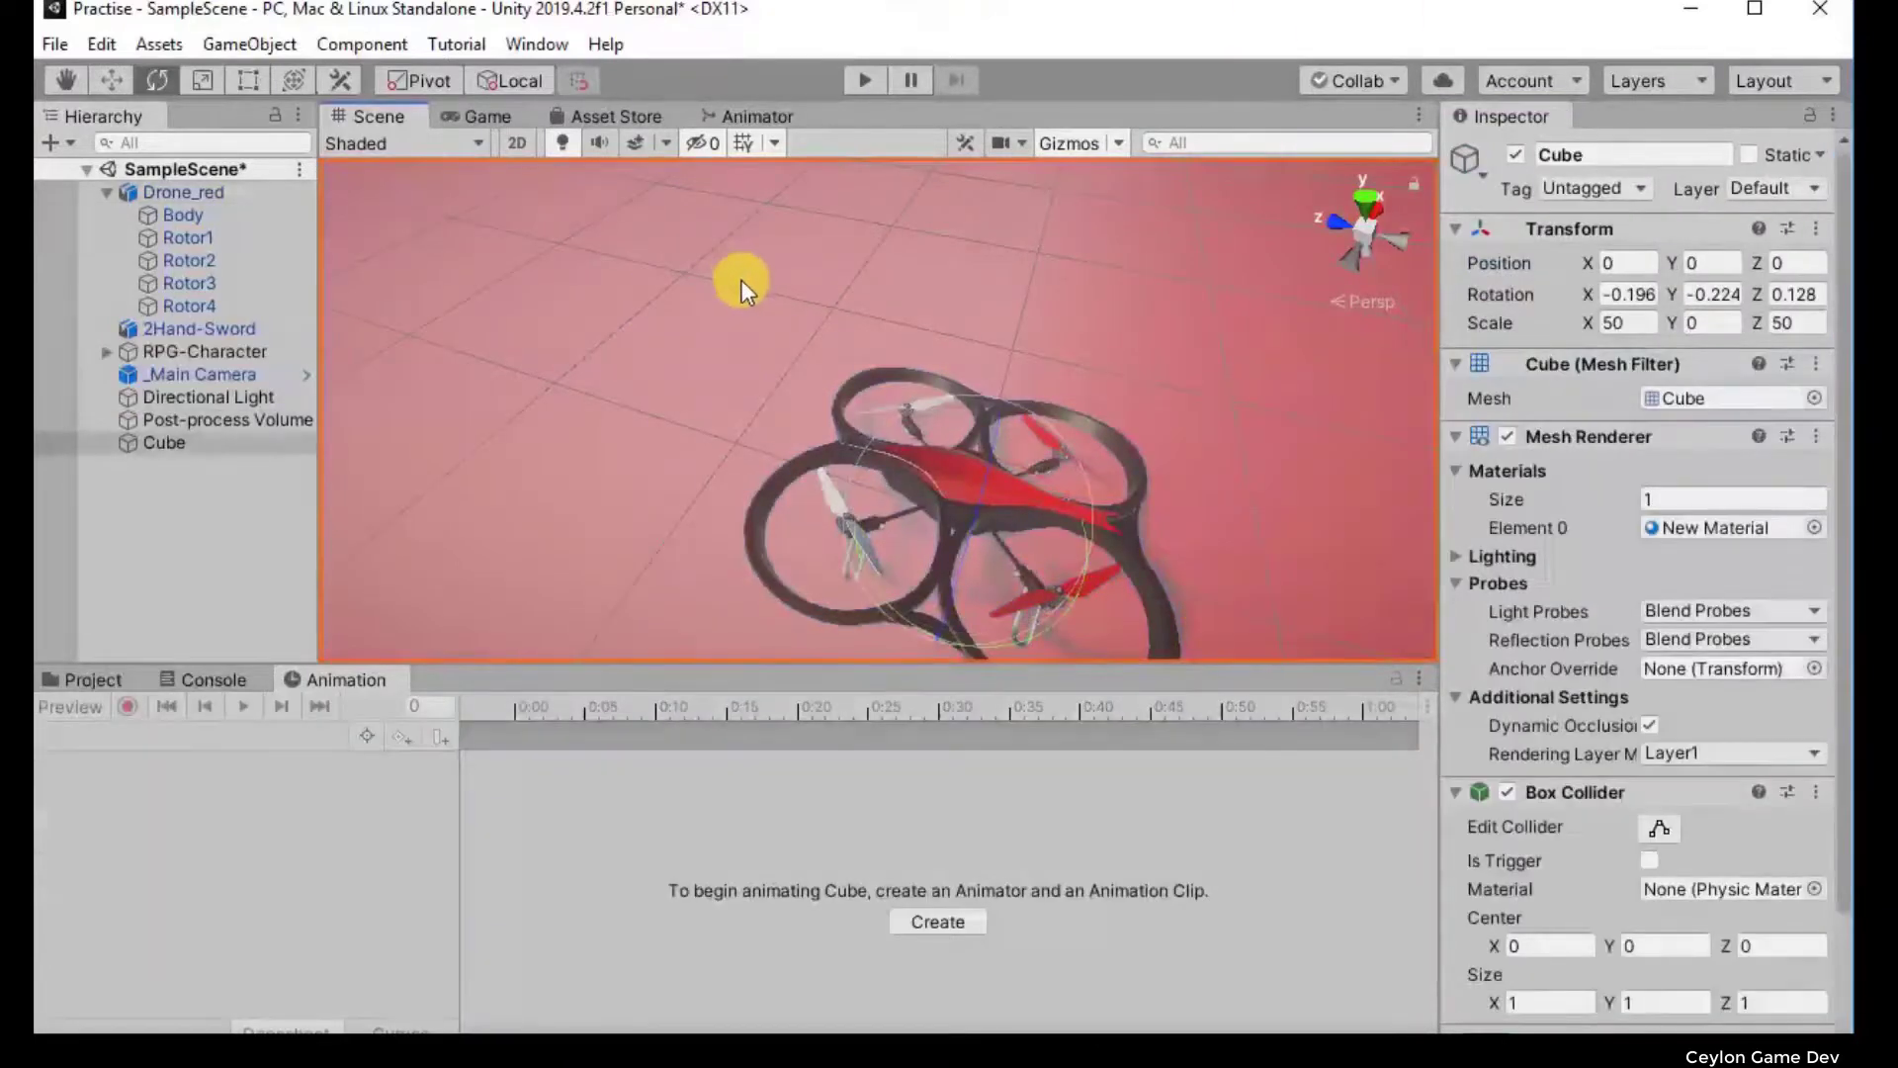
alt+drag(714, 336, 856, 342)
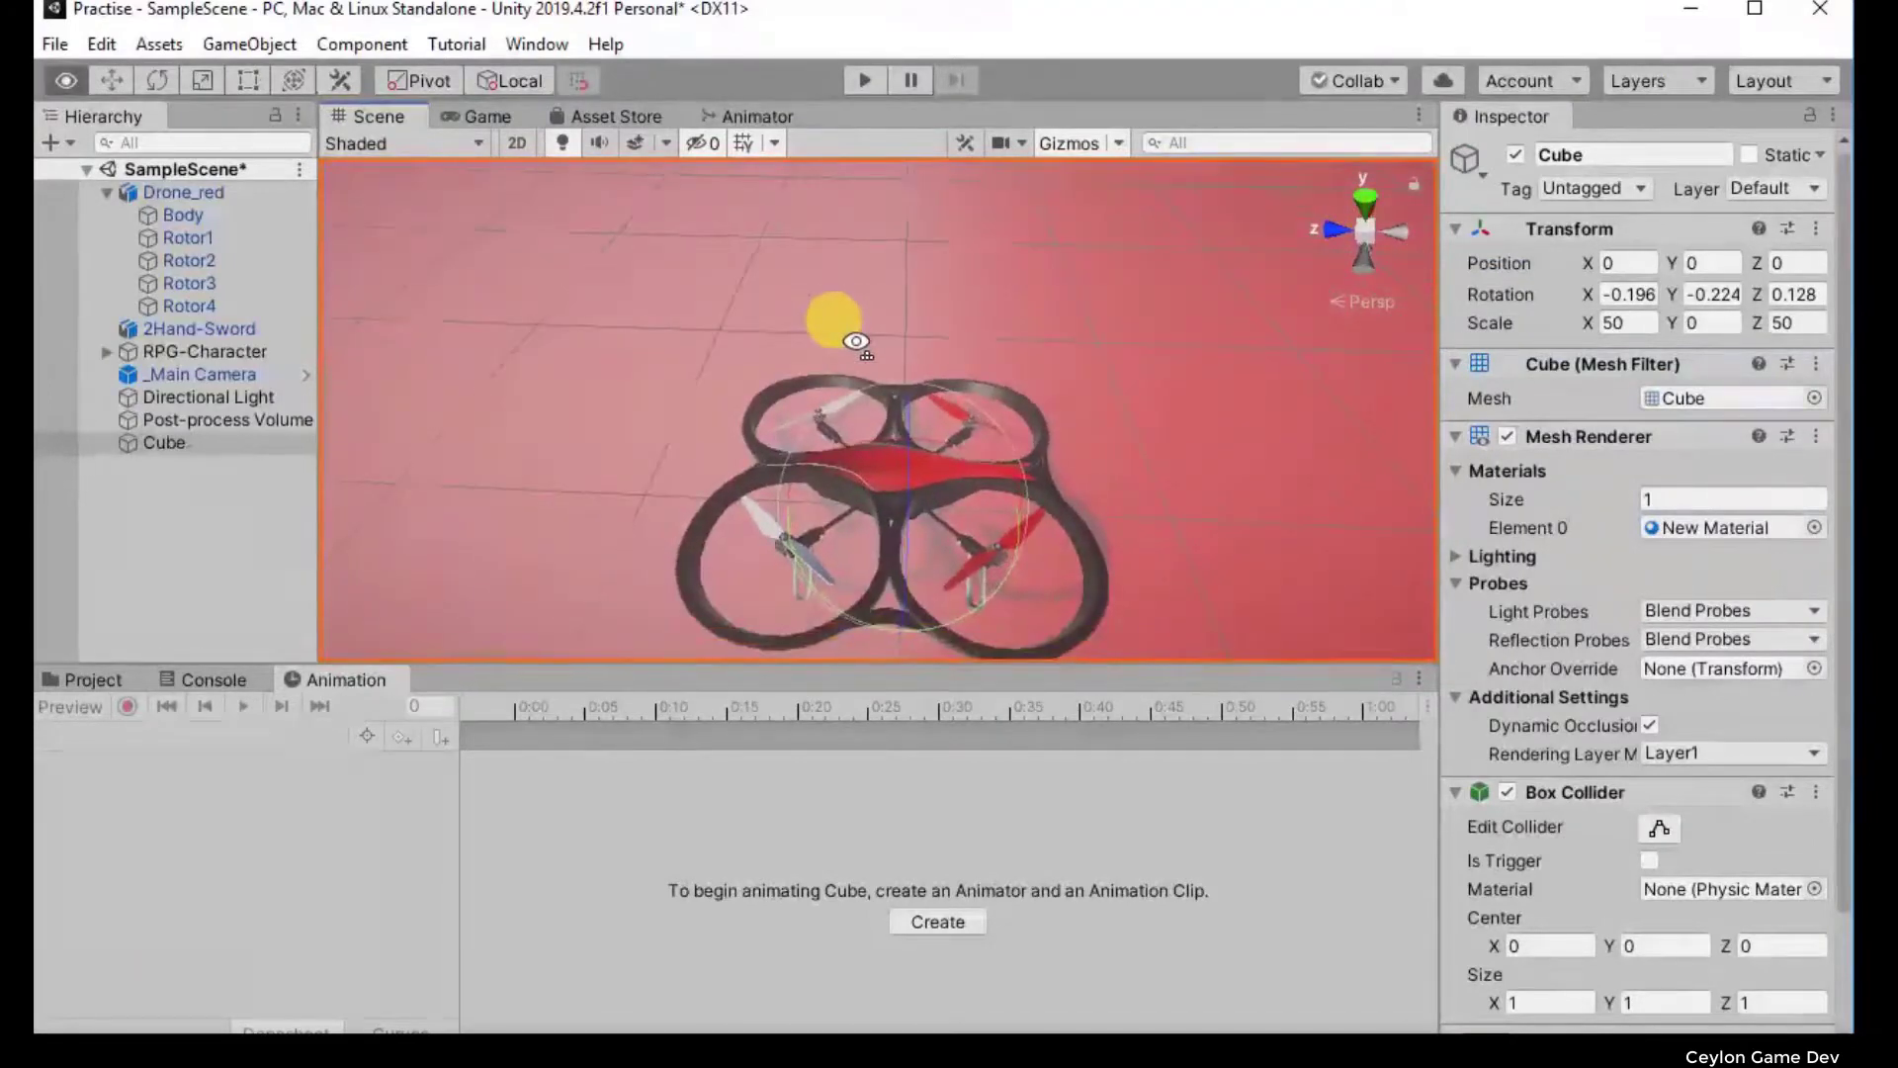
key(e)
mouse_move(689, 292)
mouse_down()
mouse_move(998, 595)
mouse_move(1075, 622)
mouse_up()
drag(678, 277, 1177, 624)
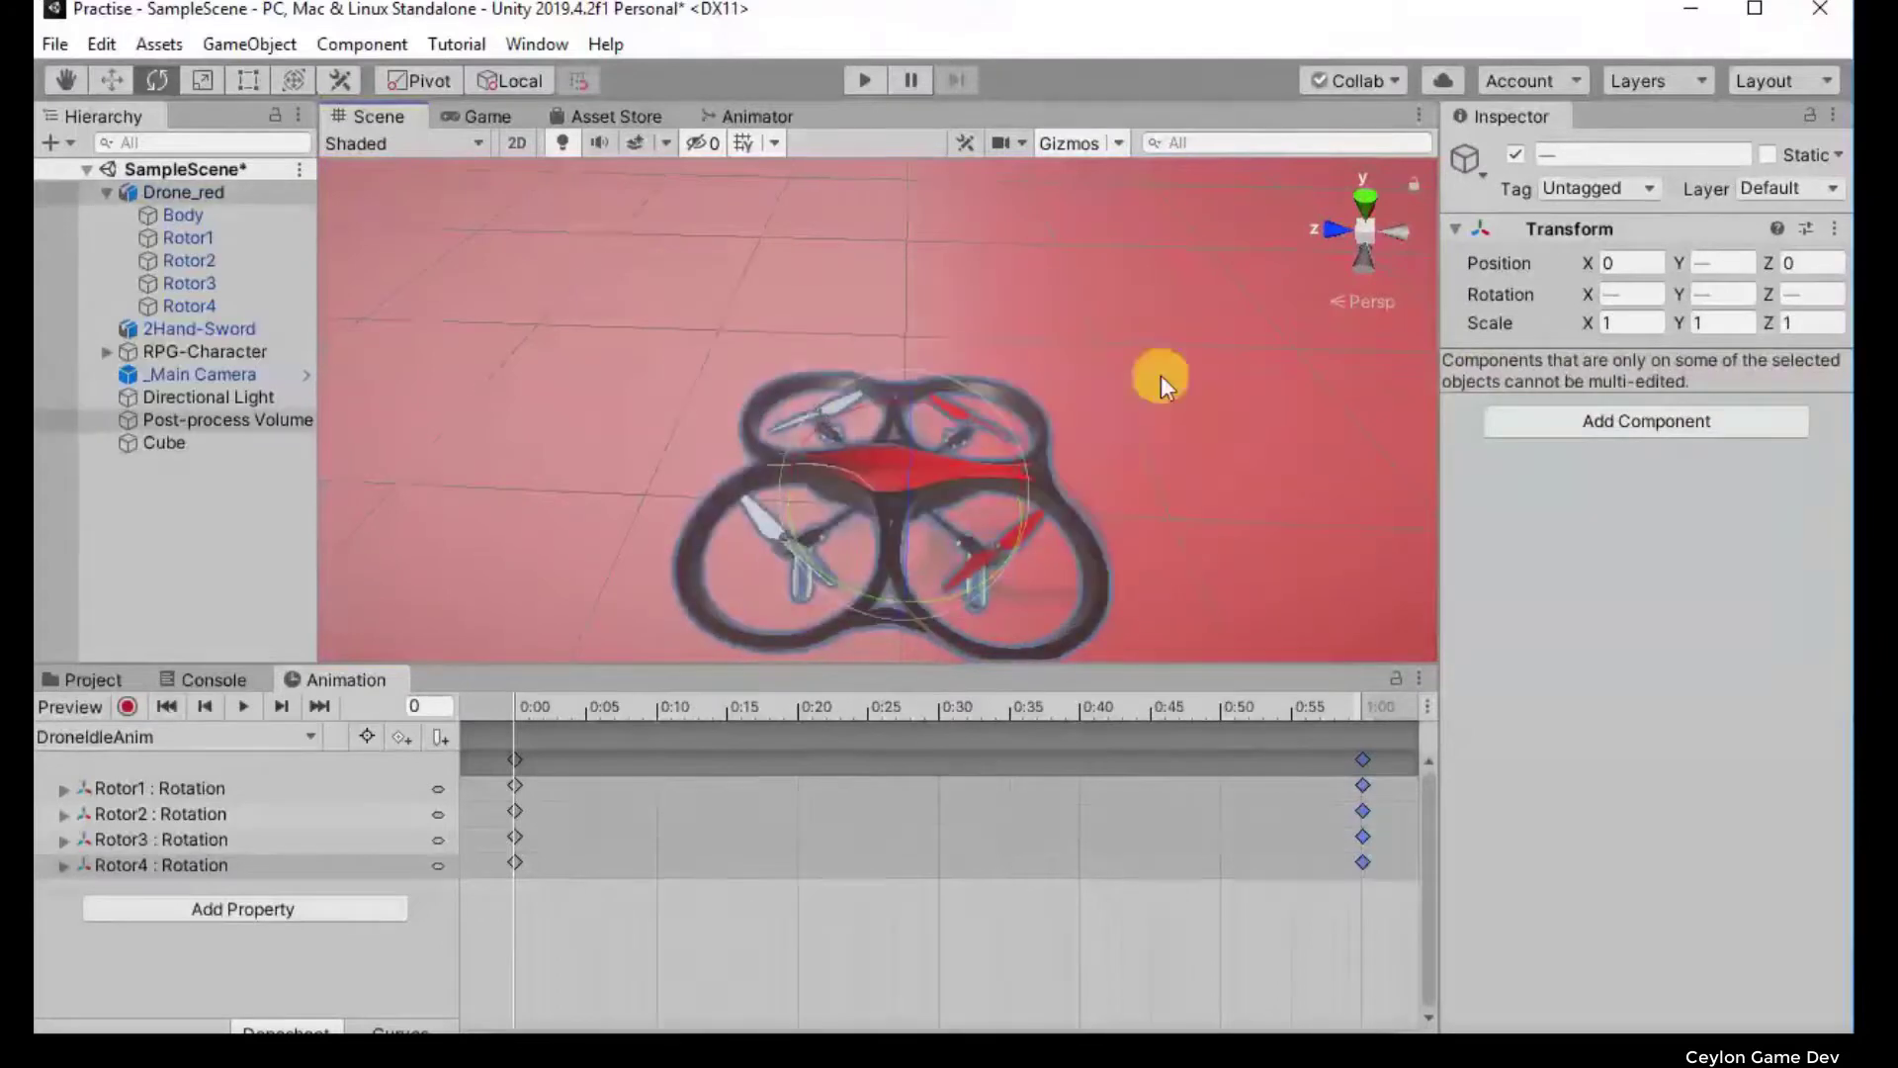
click(1161, 374)
key(w)
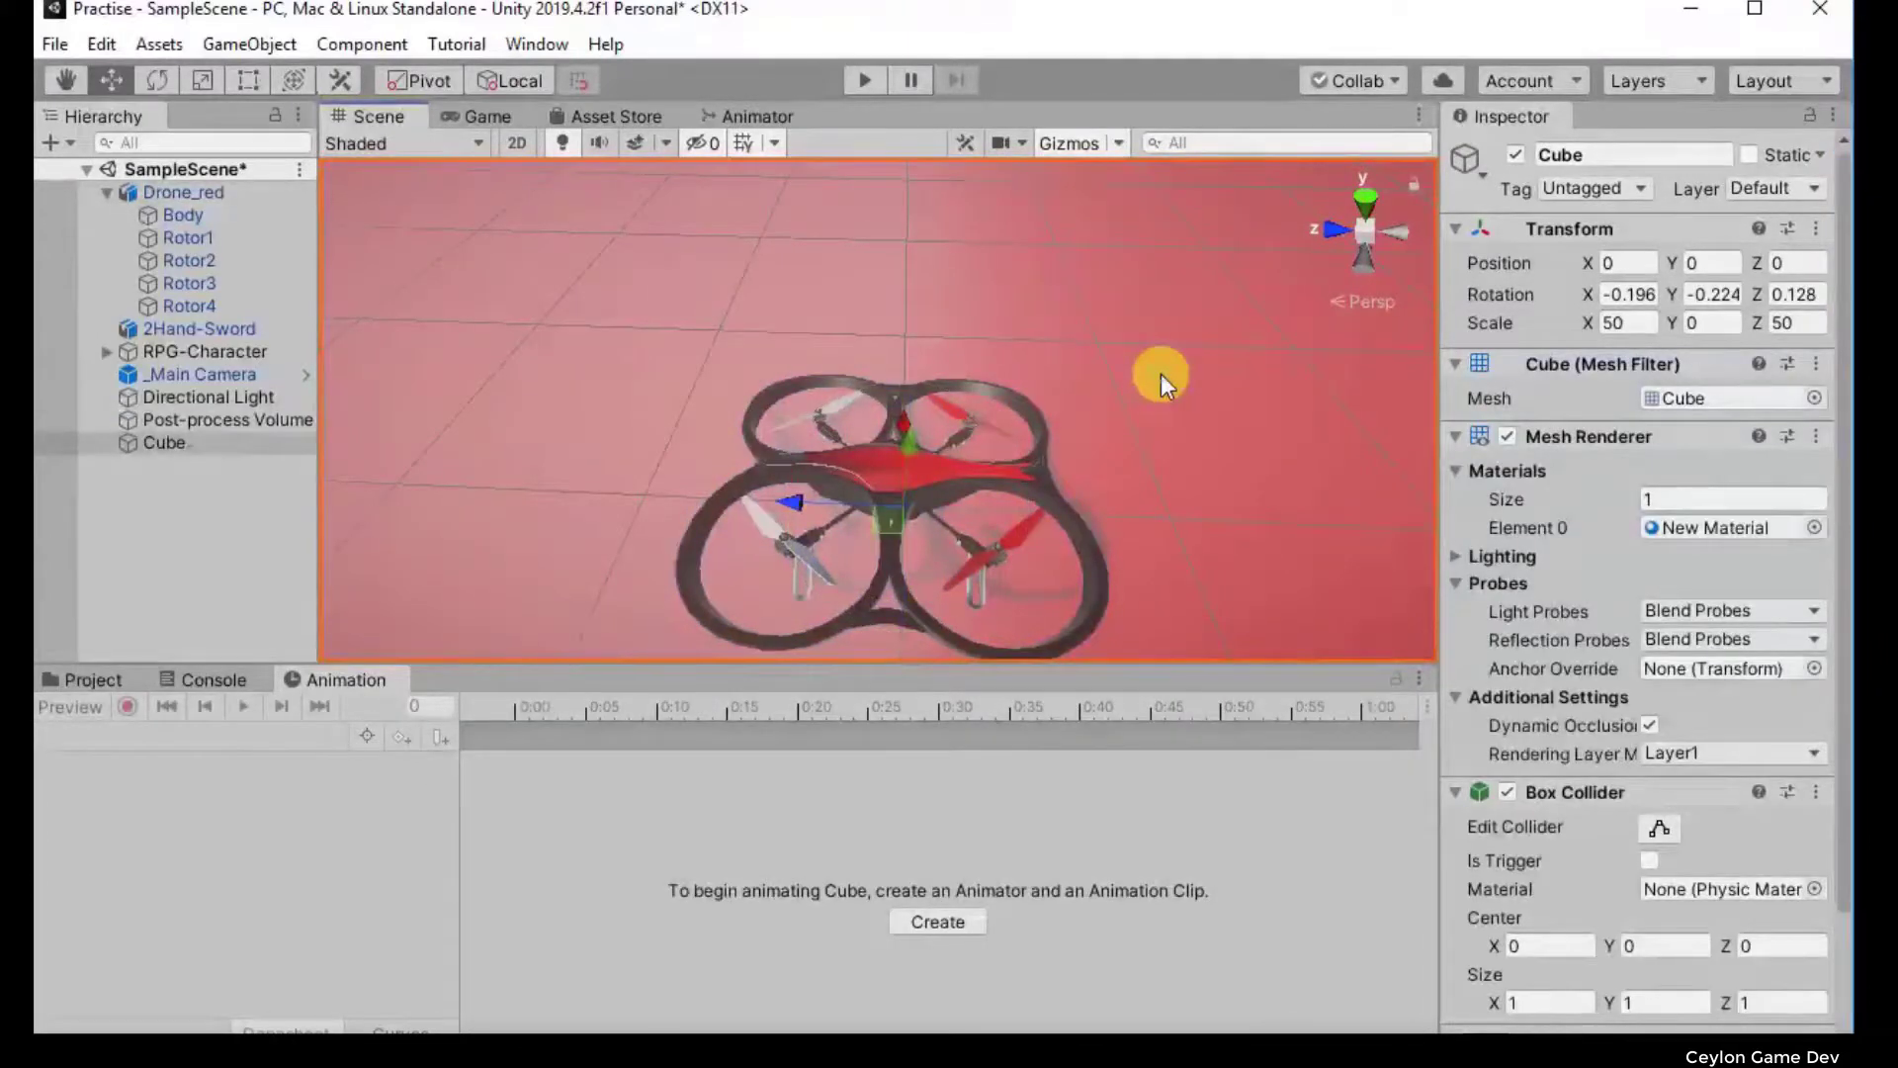
alt+drag(1160, 374, 1137, 180)
click(1137, 180)
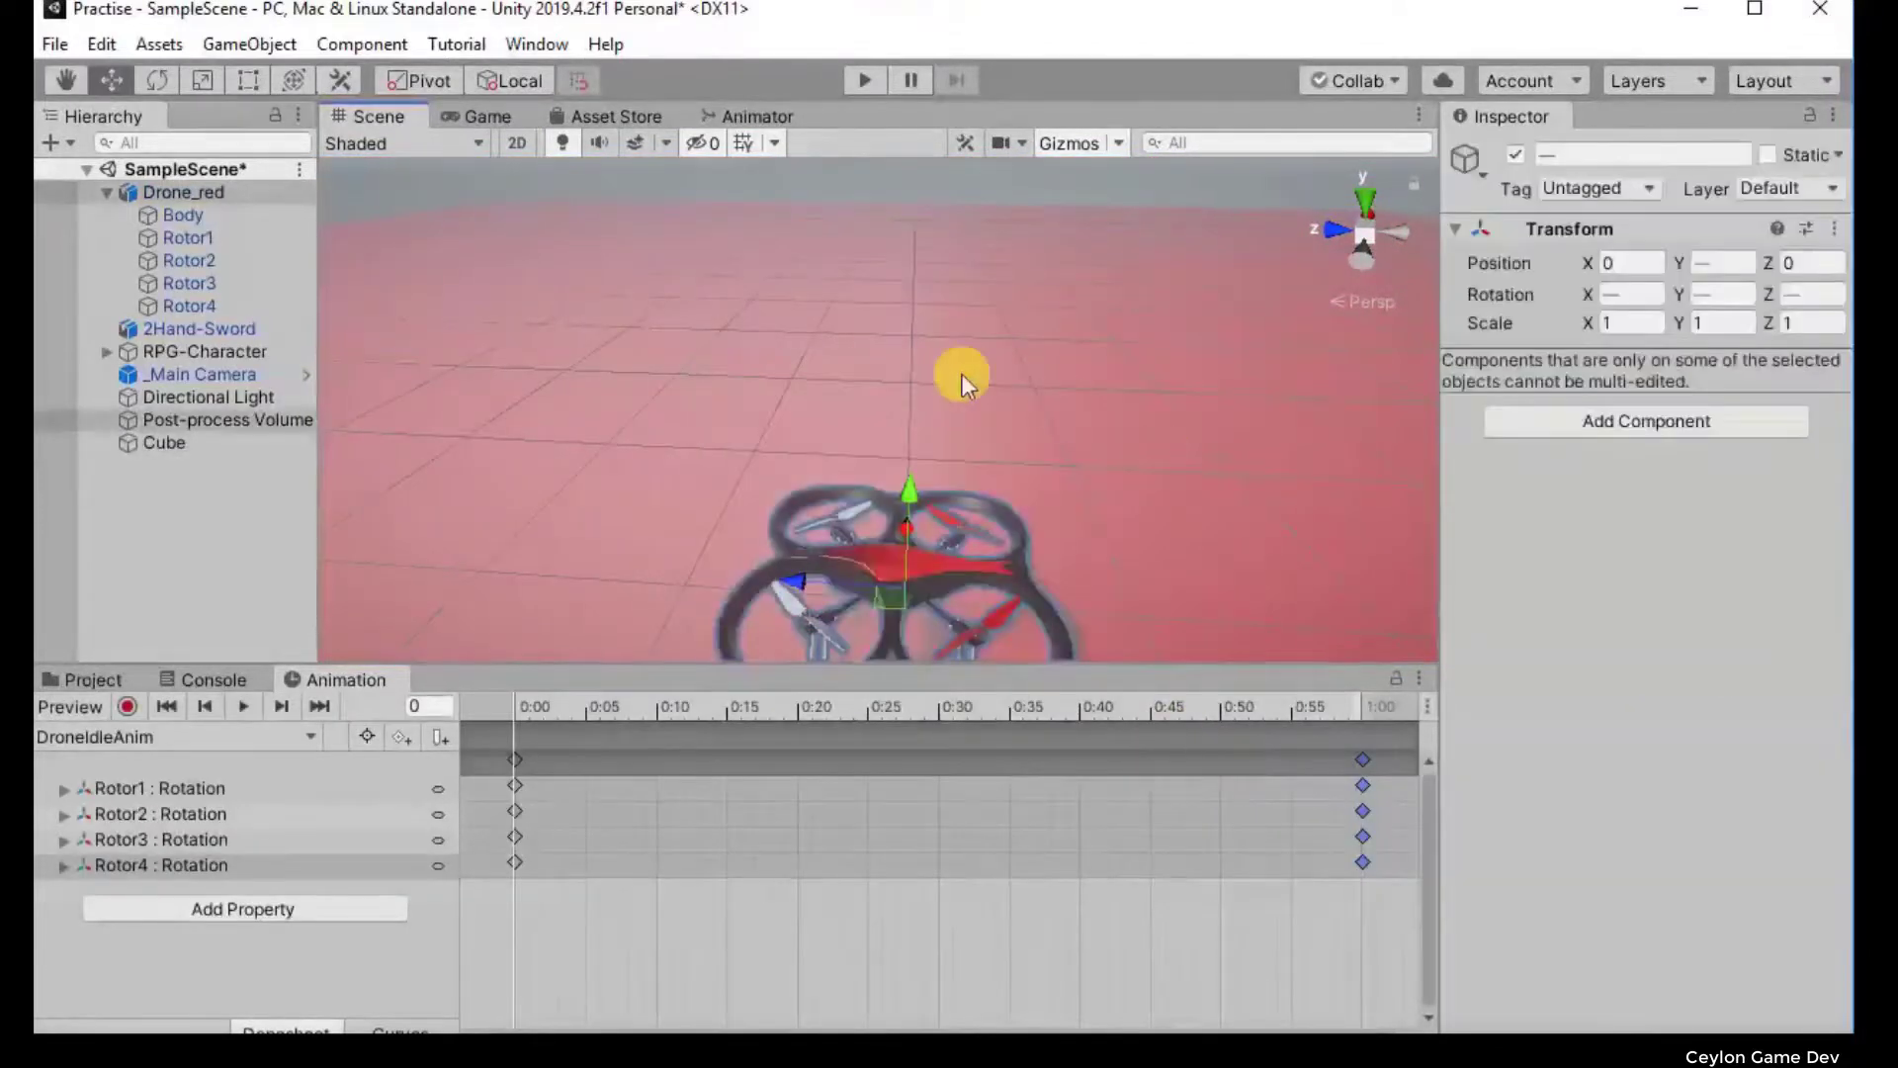
drag(1018, 744, 1070, 767)
drag(756, 442, 1206, 749)
drag(674, 376, 1136, 757)
click(1058, 187)
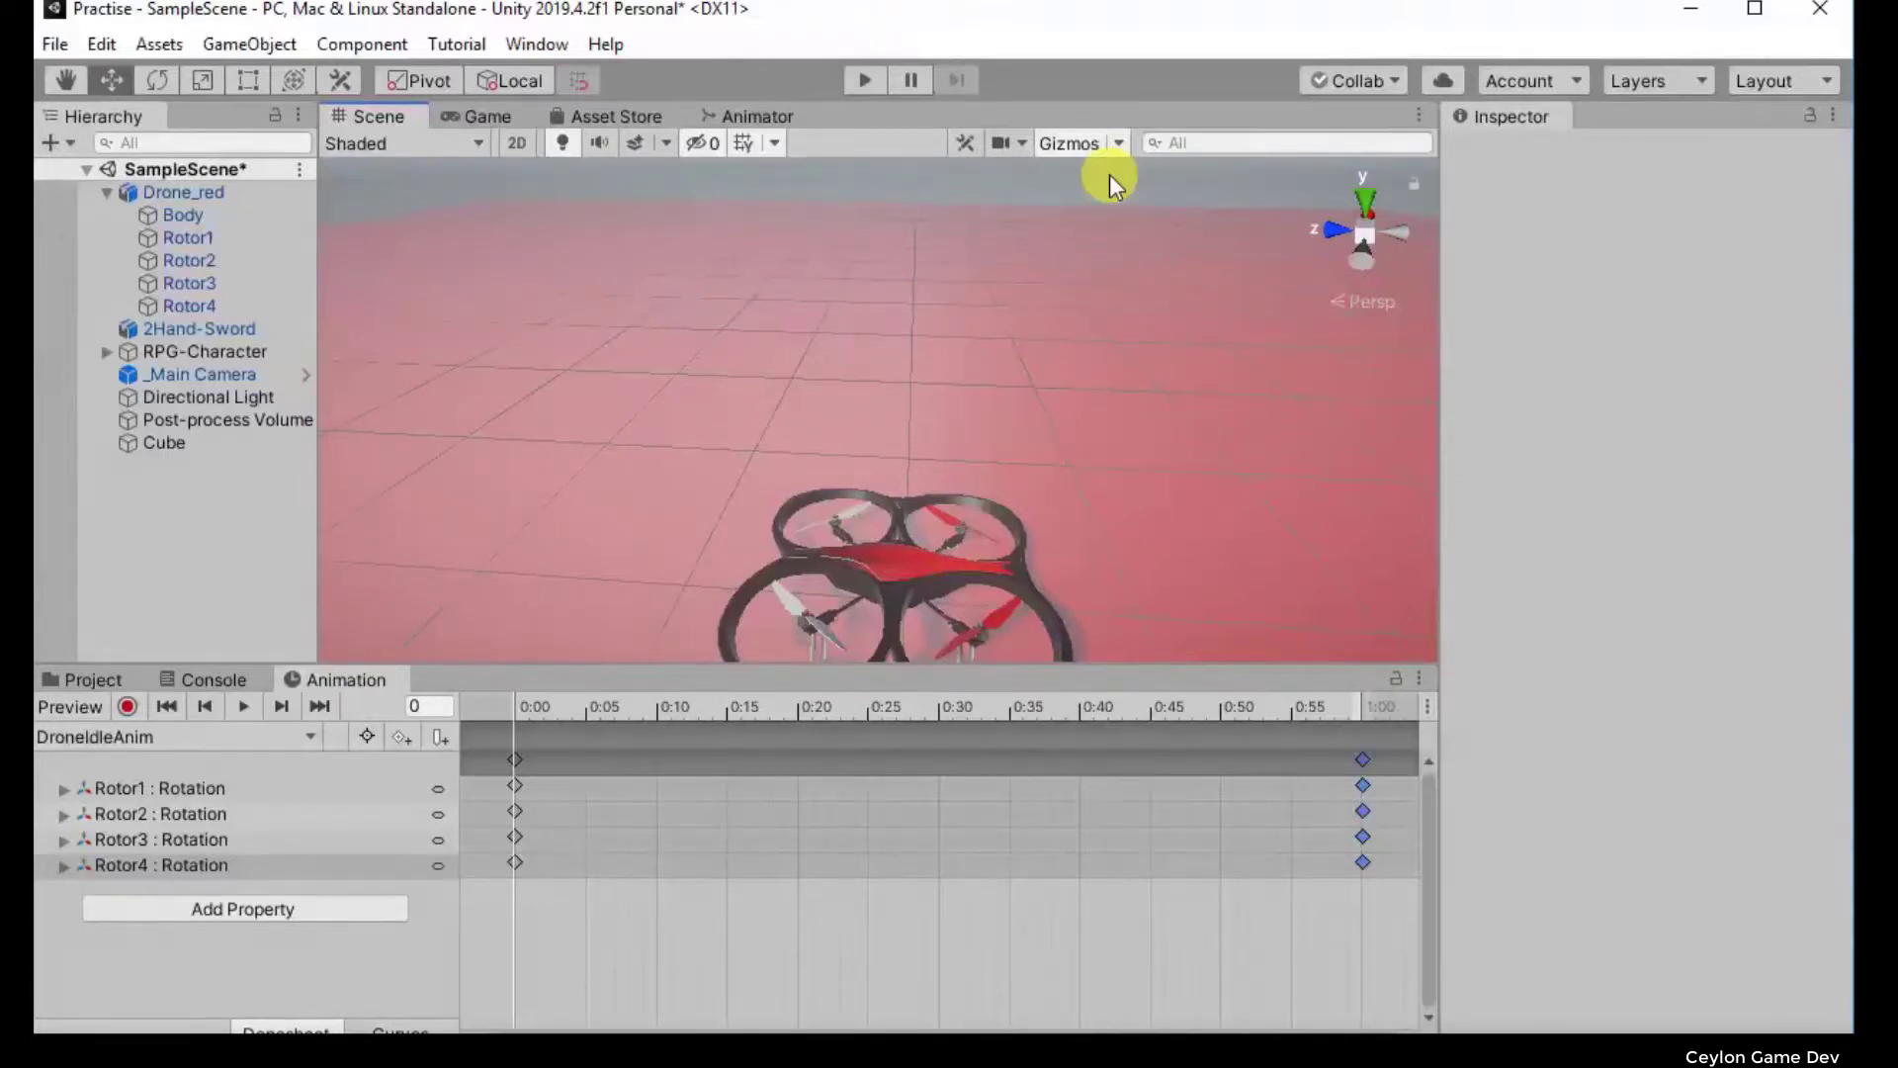
Step: Inspect and compare the transitions from New State to New State 0 and New State 1
click(713, 118)
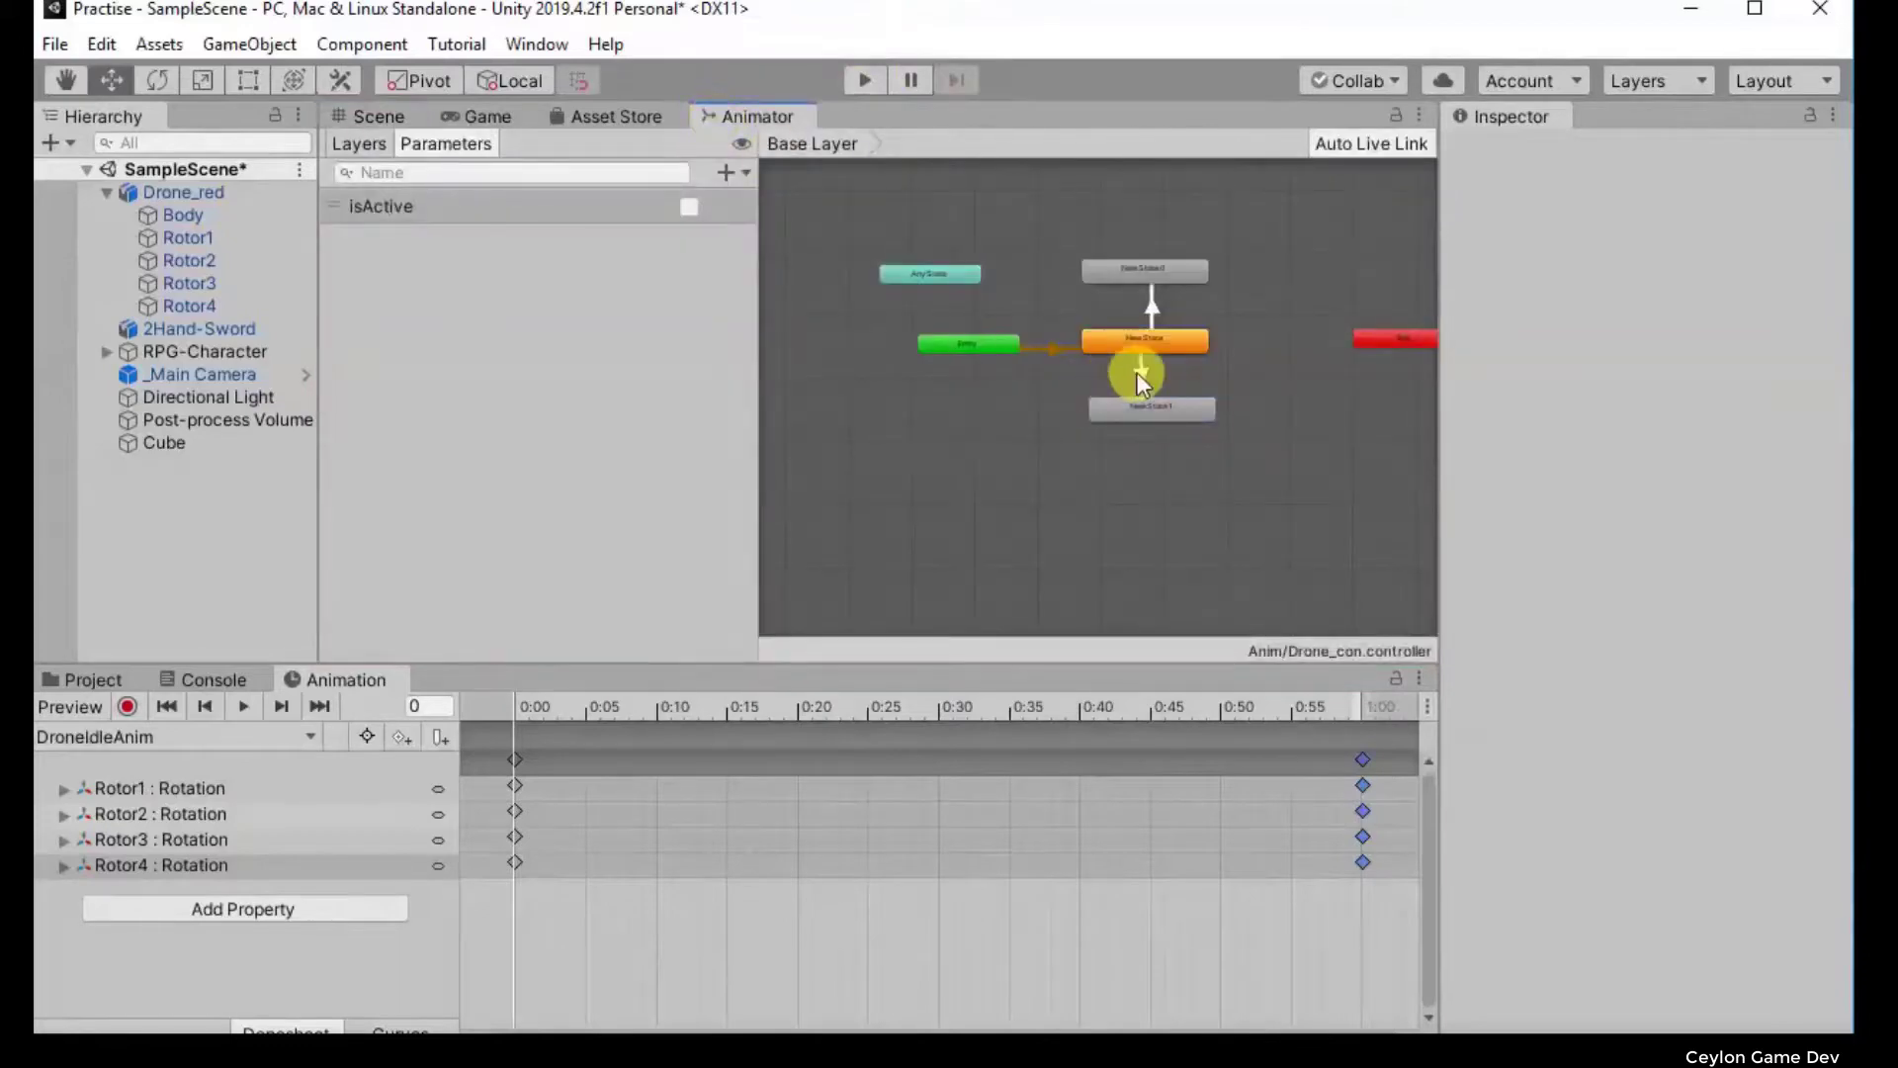
click(1150, 309)
click(1150, 309)
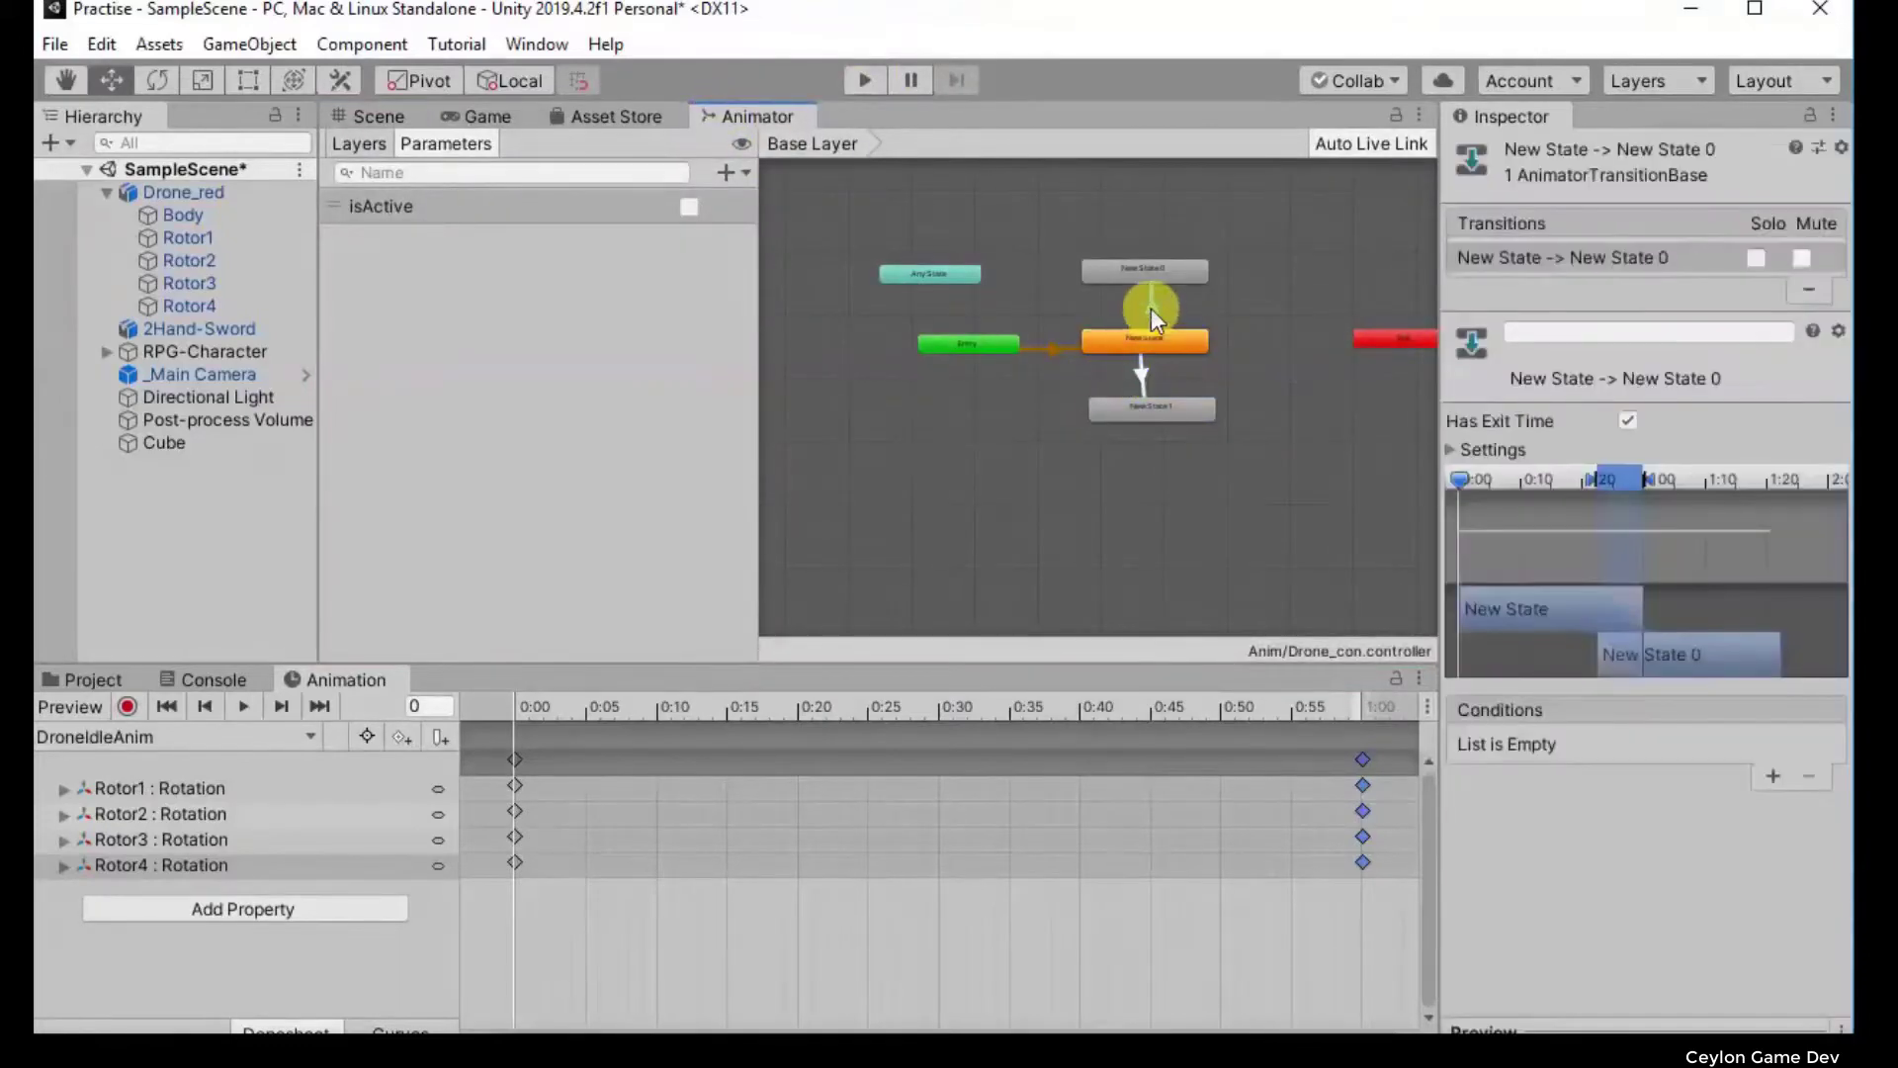
click(1141, 372)
click(1154, 322)
click(1137, 380)
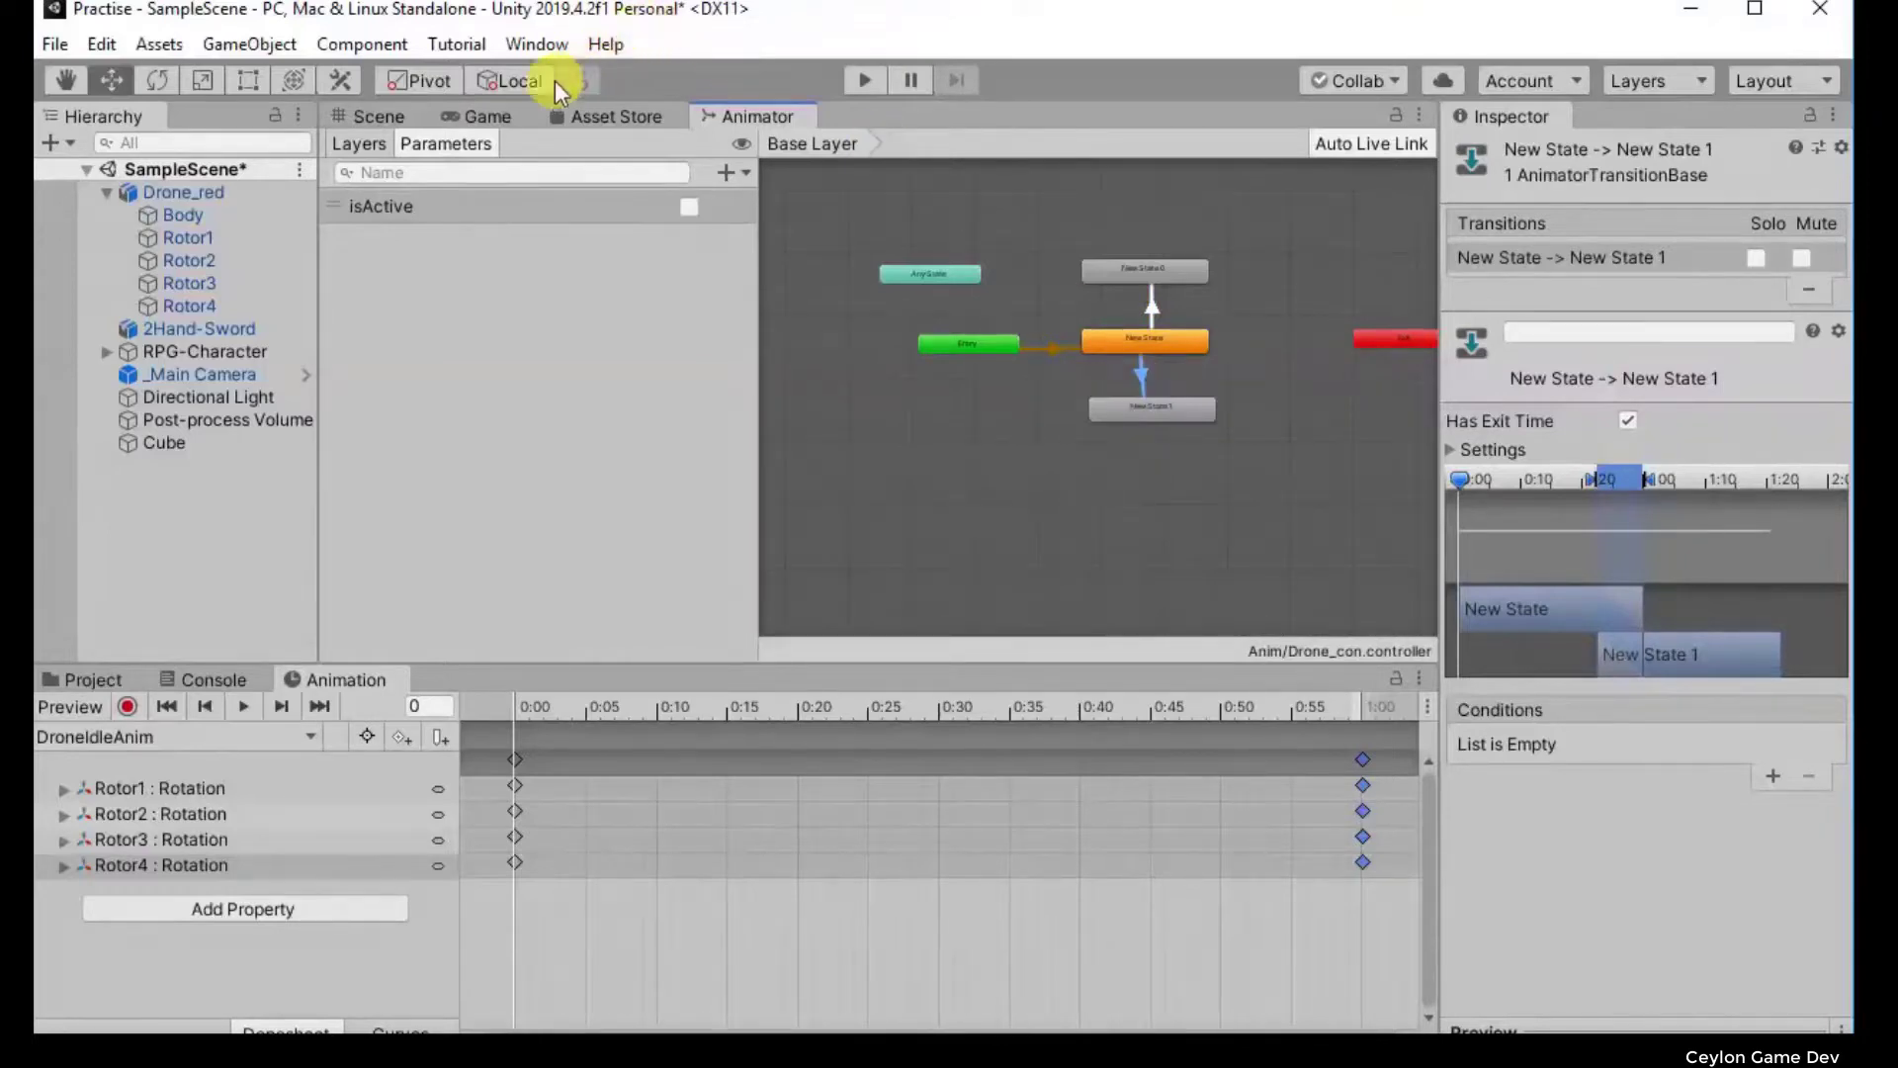
Step: Orbit the Scene view around the drone, then bring the Google Meet window forward
click(400, 116)
right_drag(951, 442, 986, 408)
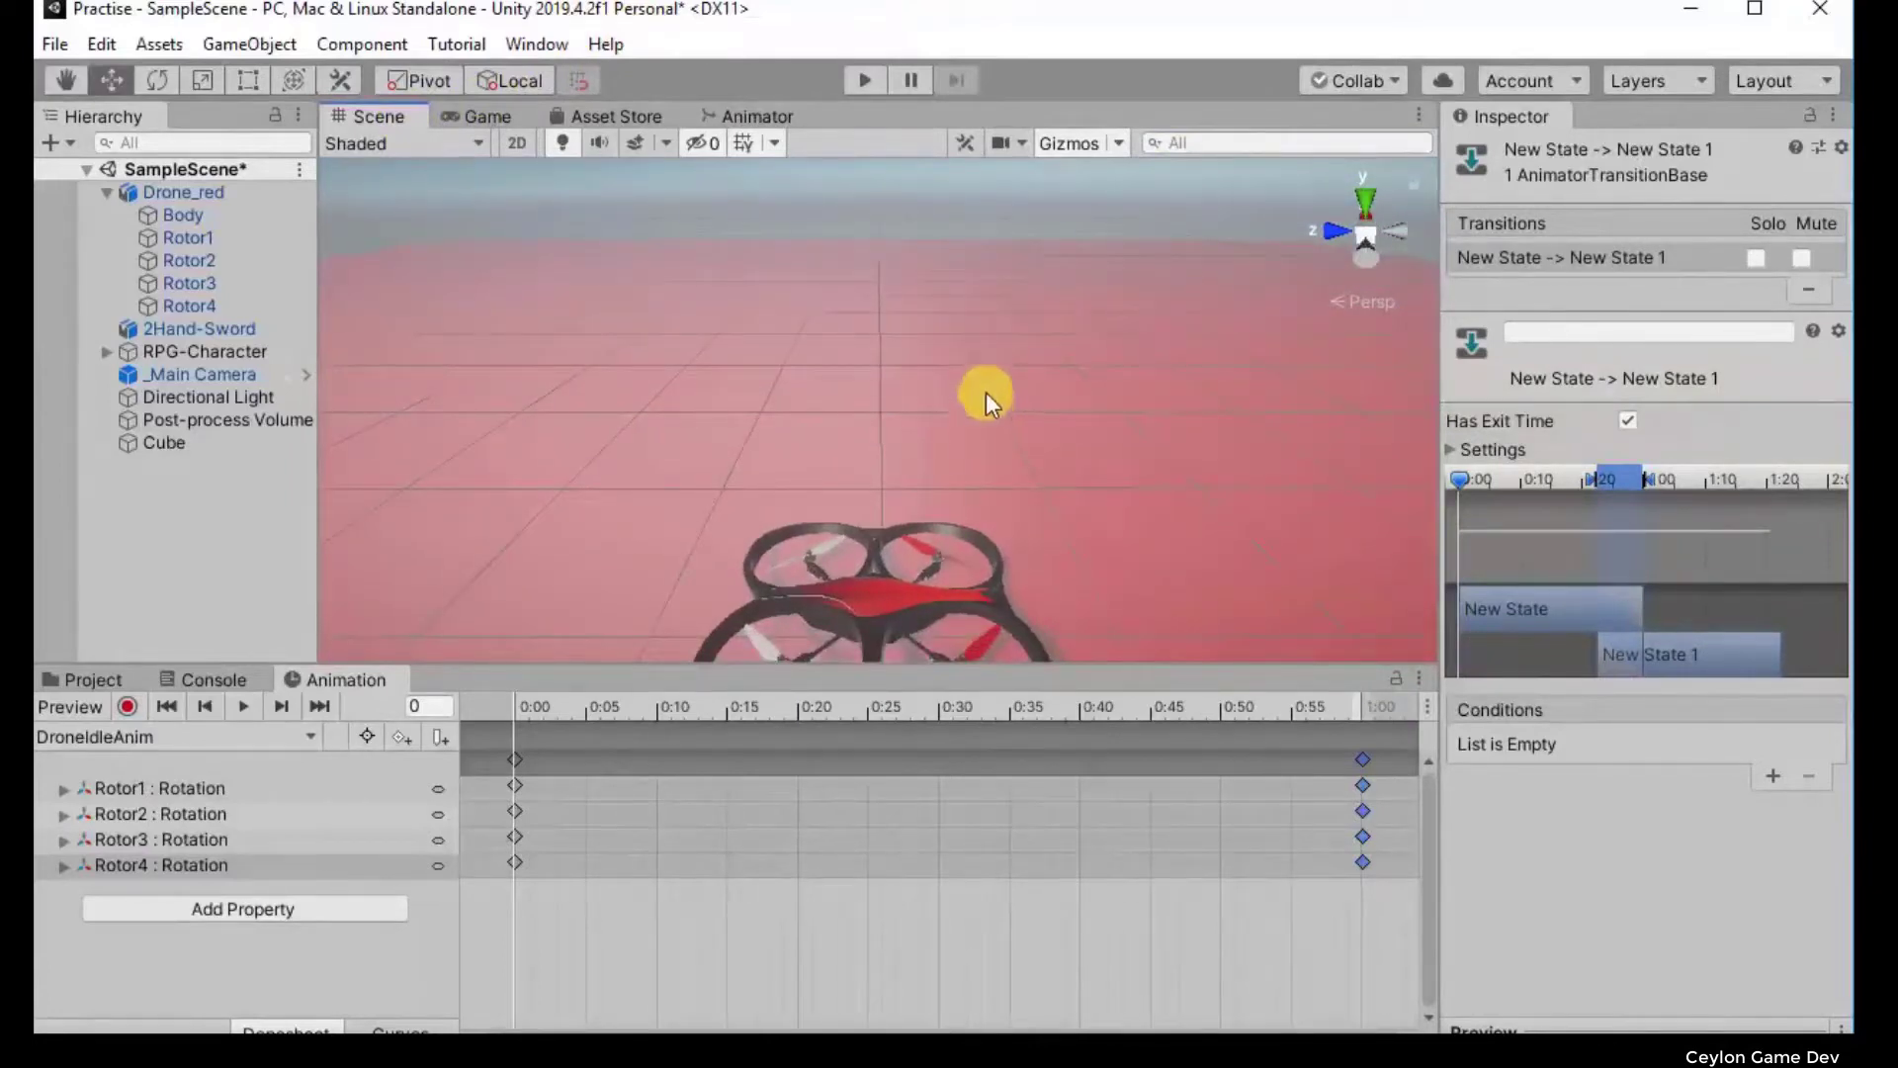
right_drag(987, 408, 986, 424)
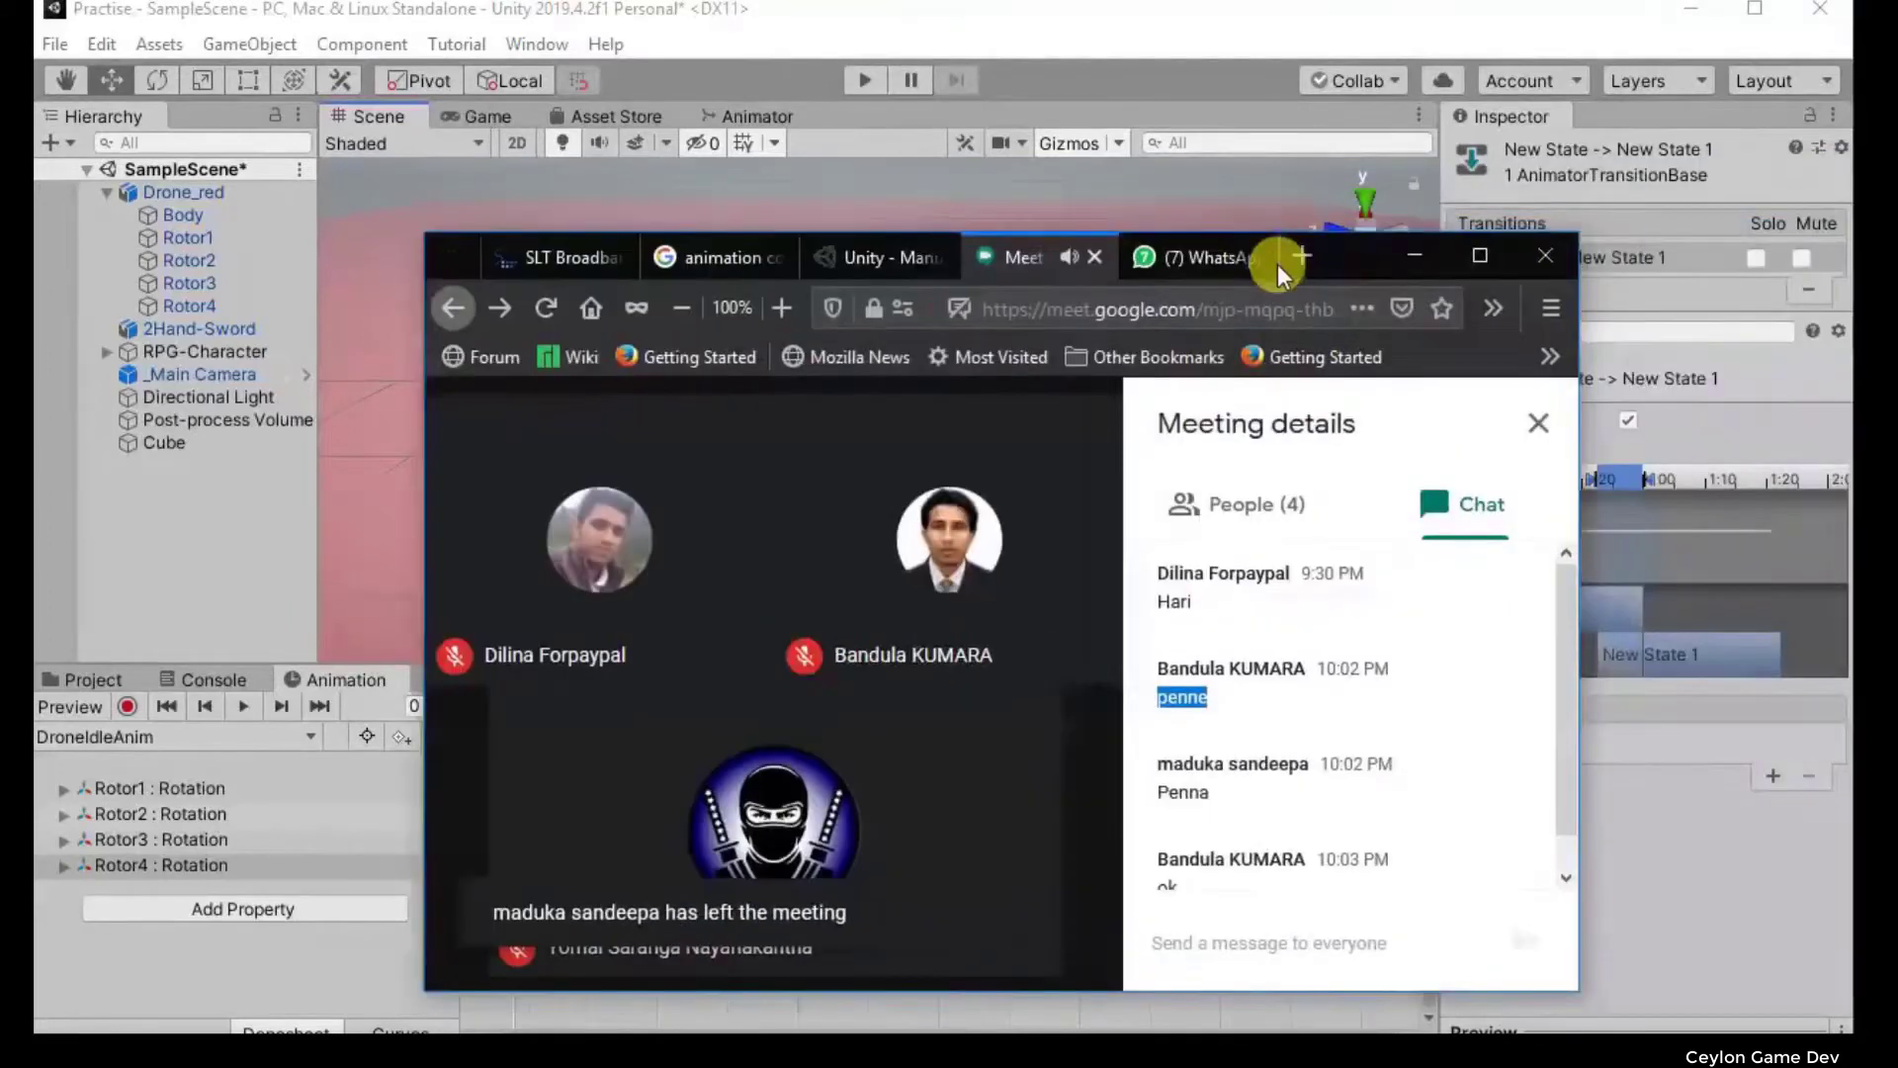
drag(1277, 264, 1208, 270)
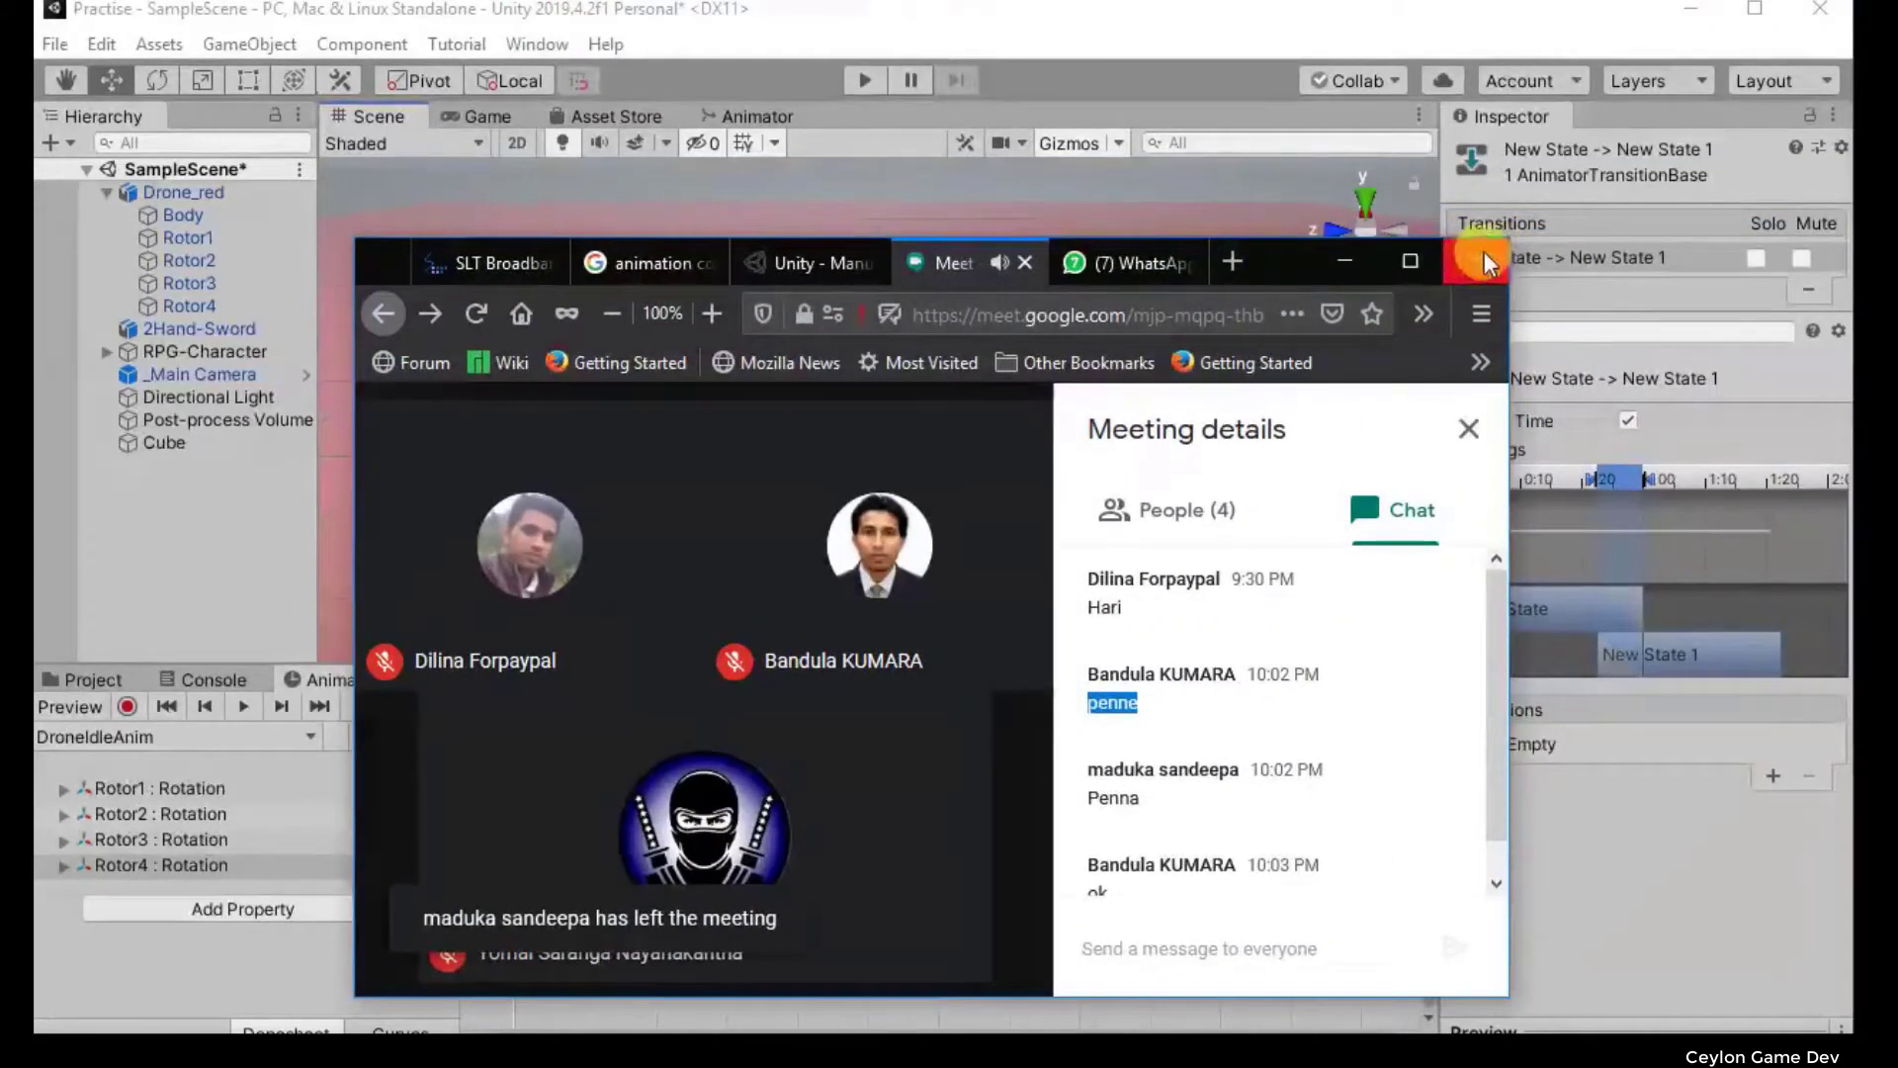
Step: Stretch the Meet browser window toward the top-right and bottom-left corners
drag(1504, 237, 1854, 0)
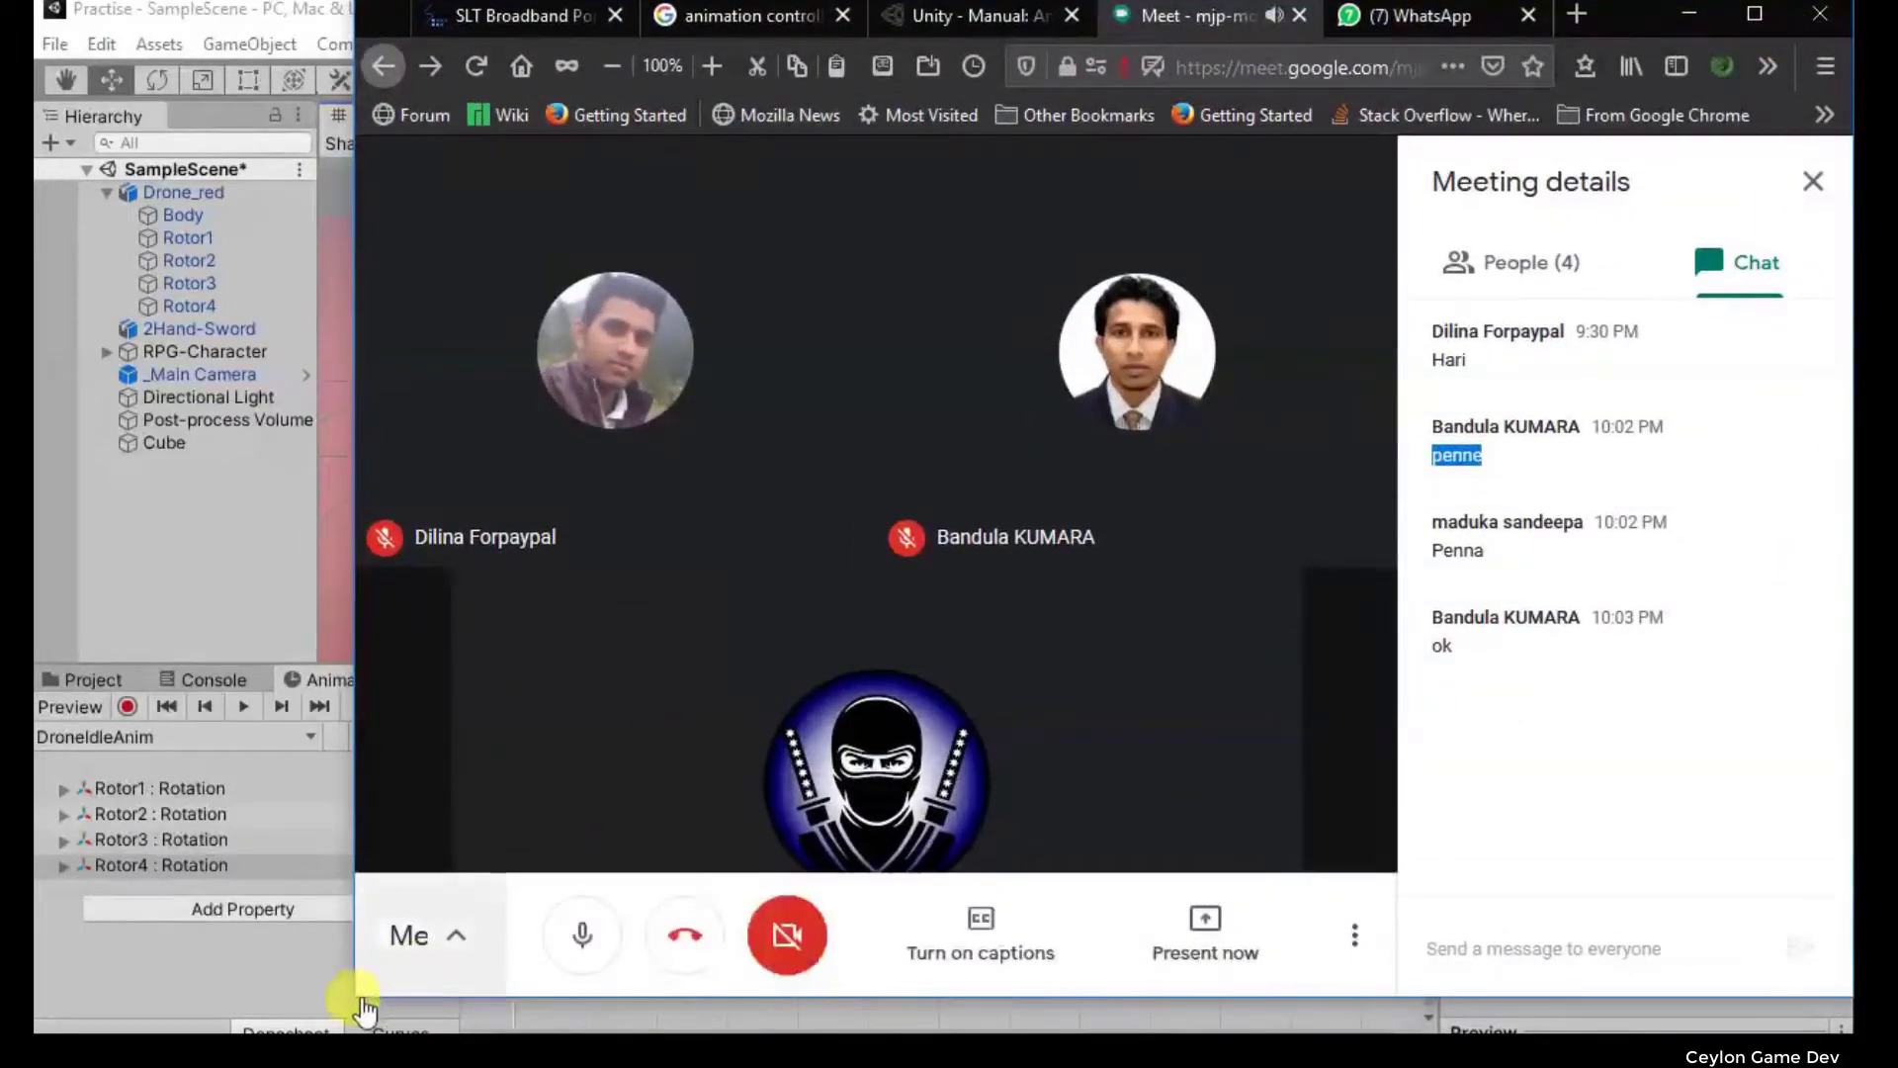
drag(346, 998, 37, 1033)
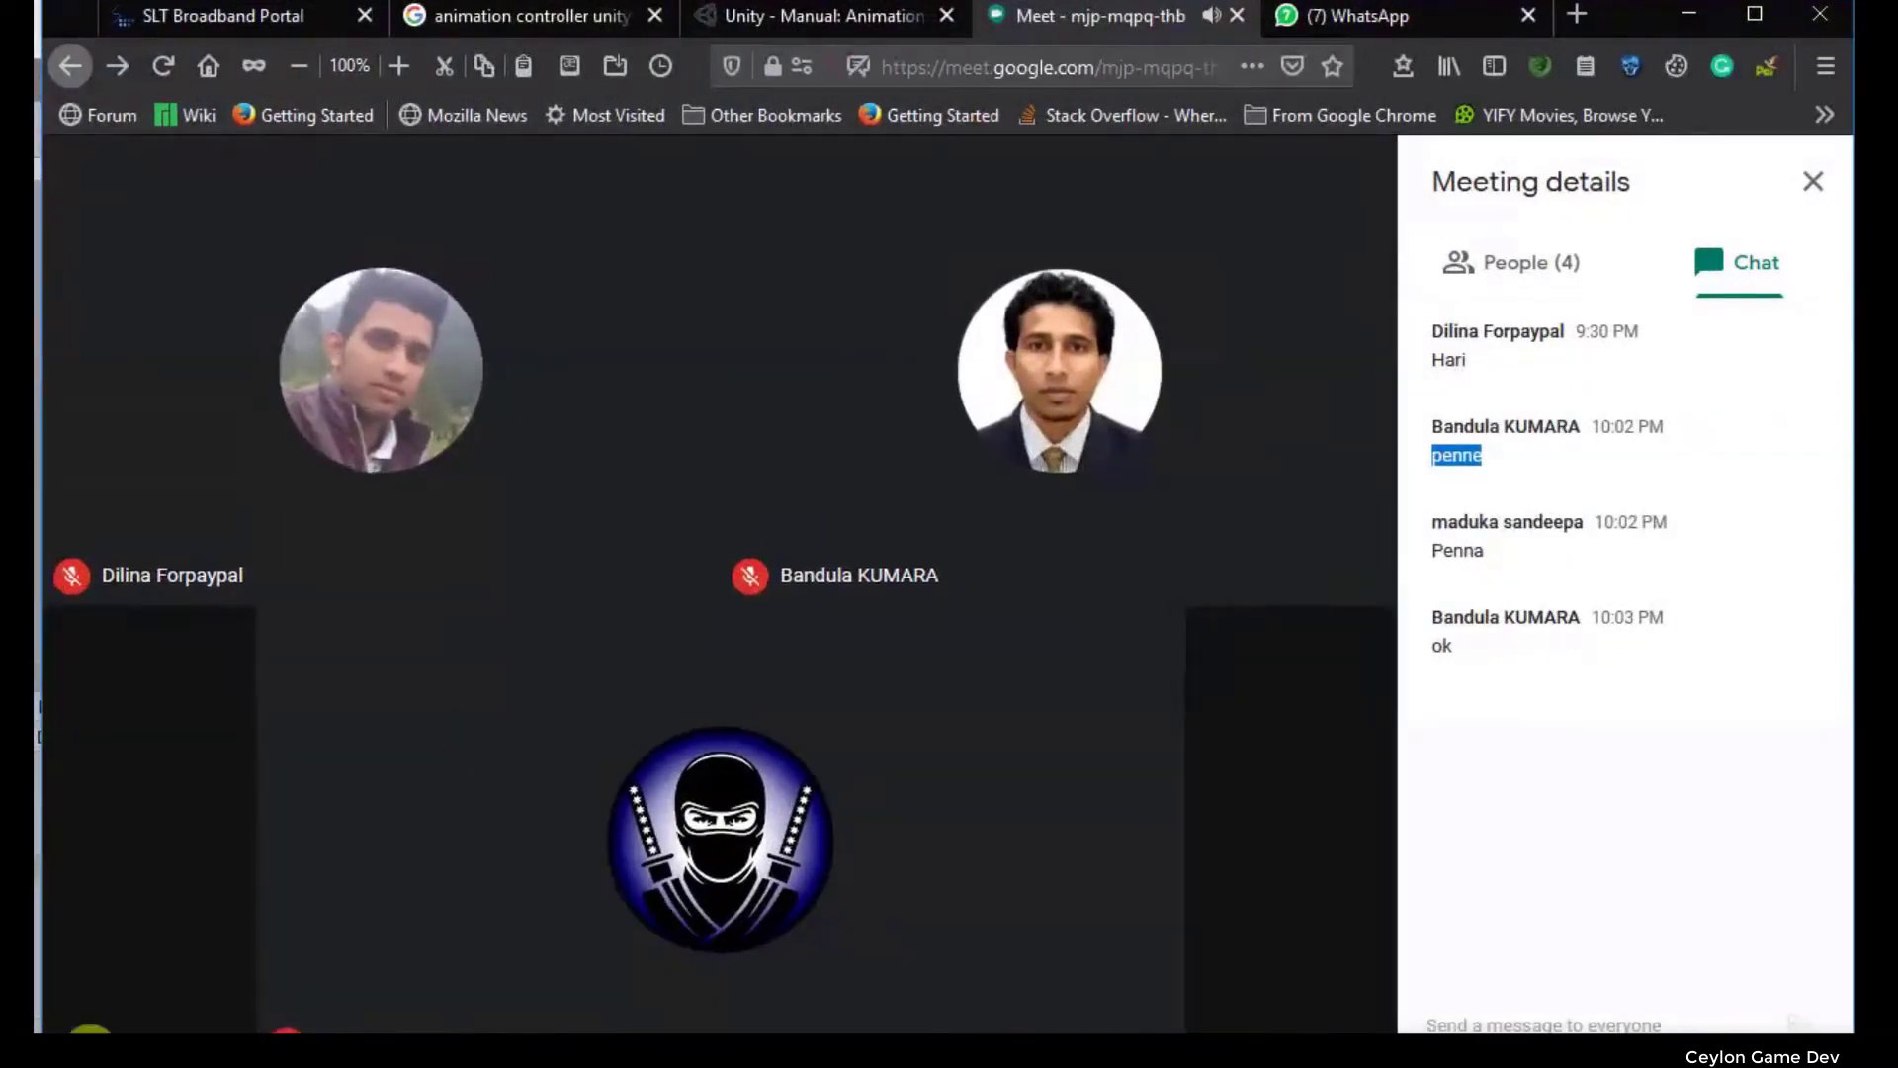
click(1629, 717)
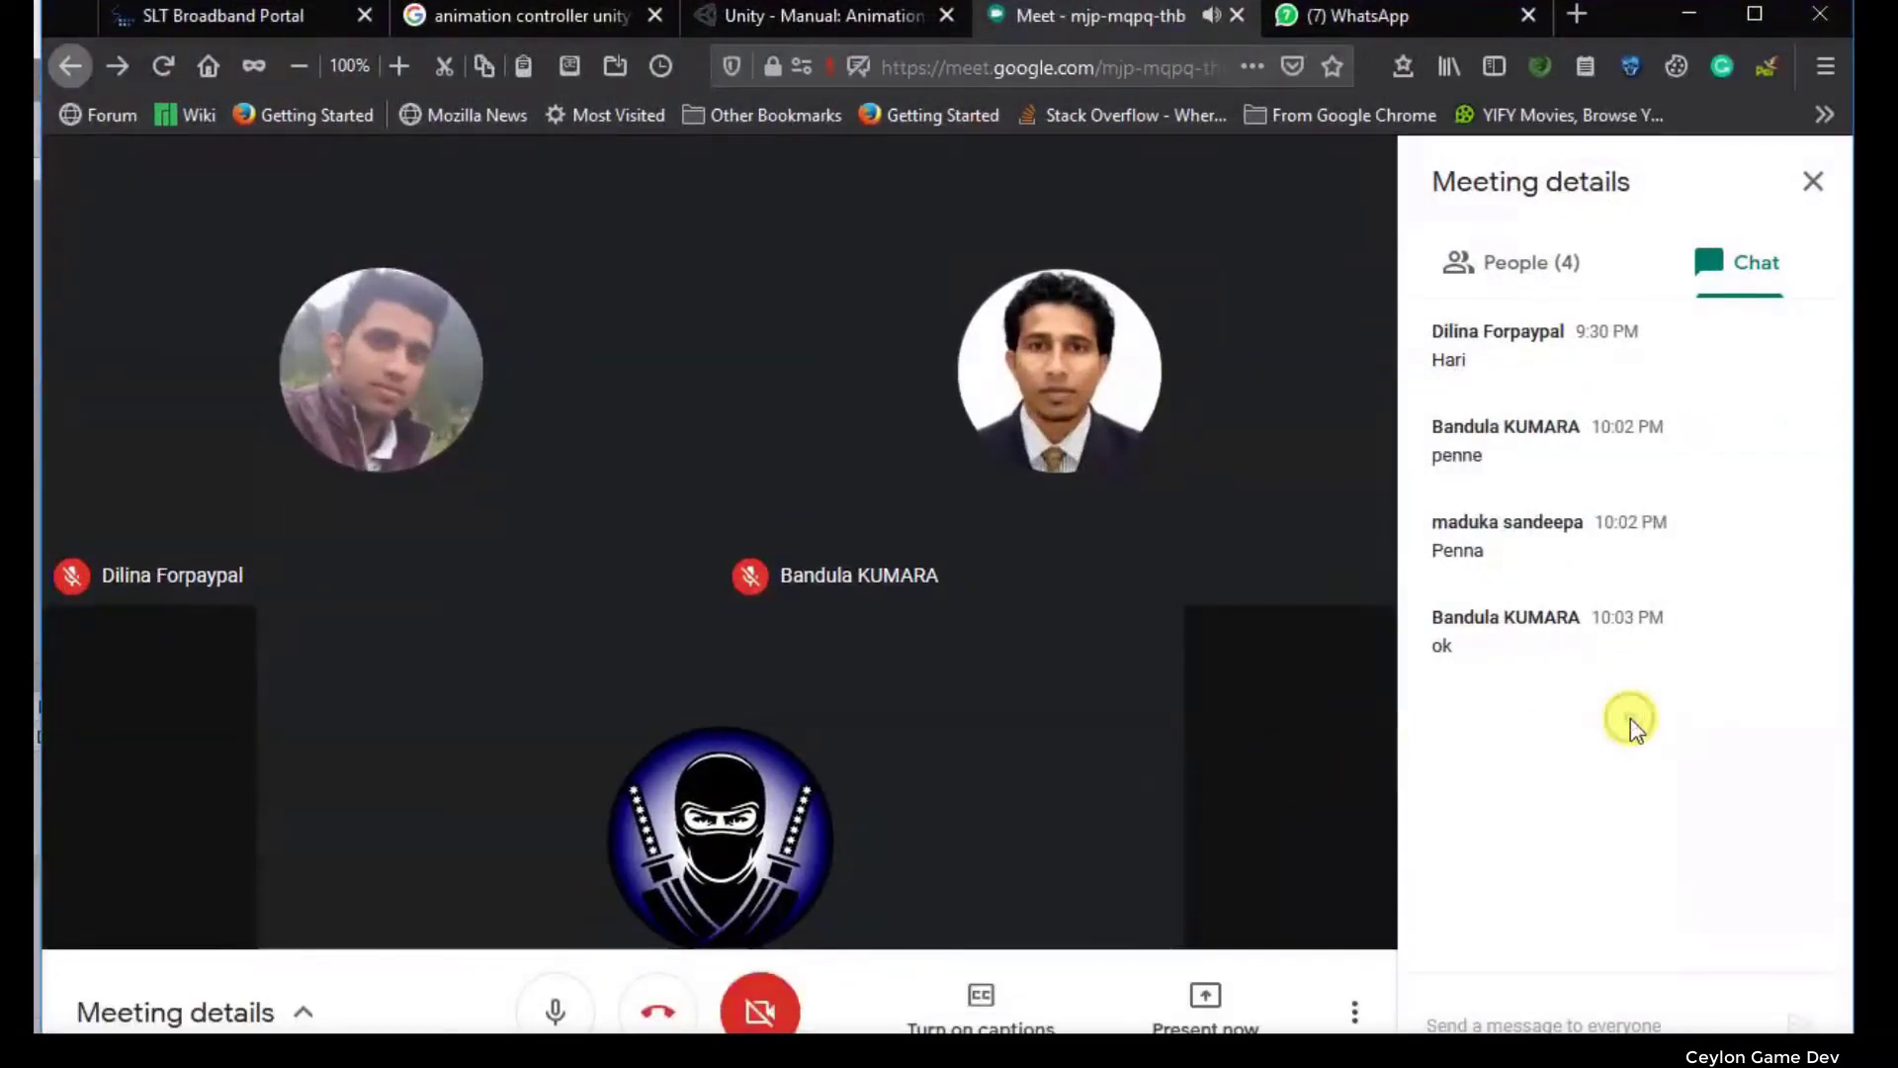
Step: View the participant list, then switch the side panel back to the chat messages
click(1557, 263)
click(1711, 263)
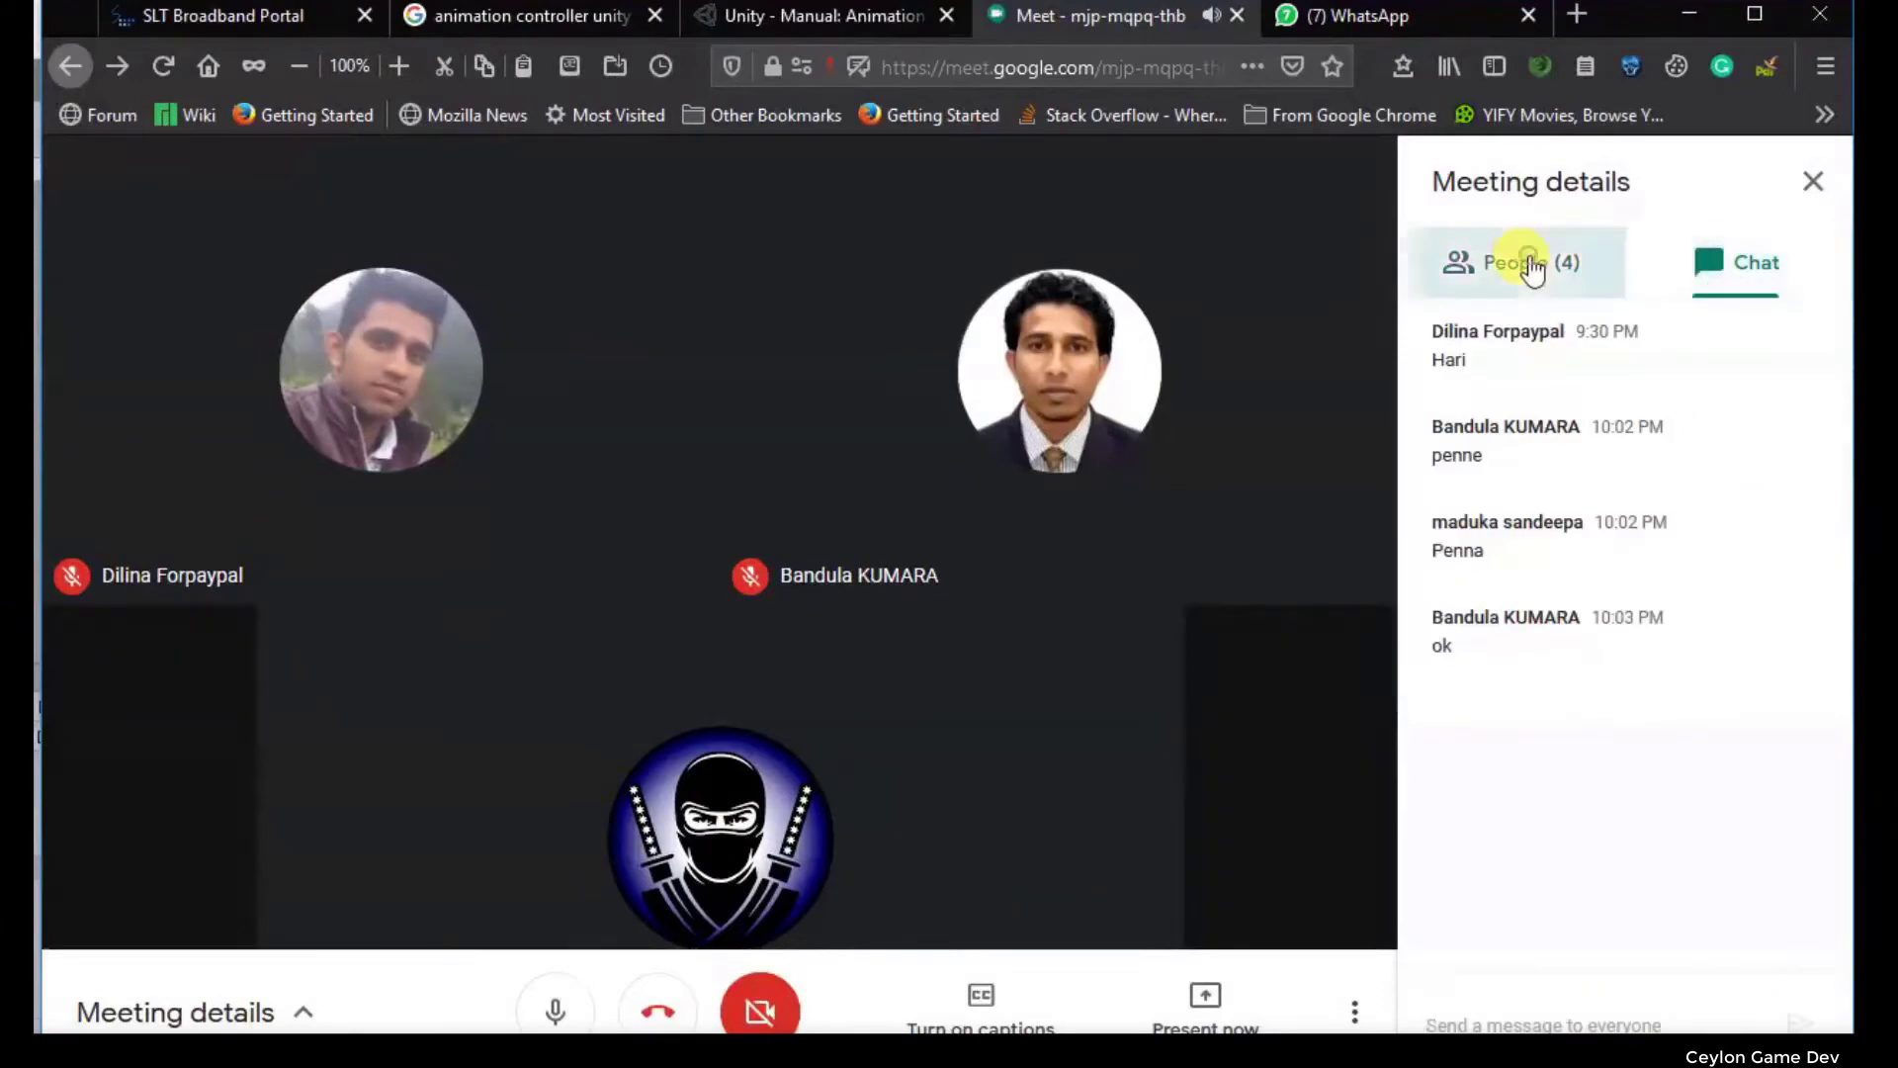
click(1543, 266)
click(1698, 267)
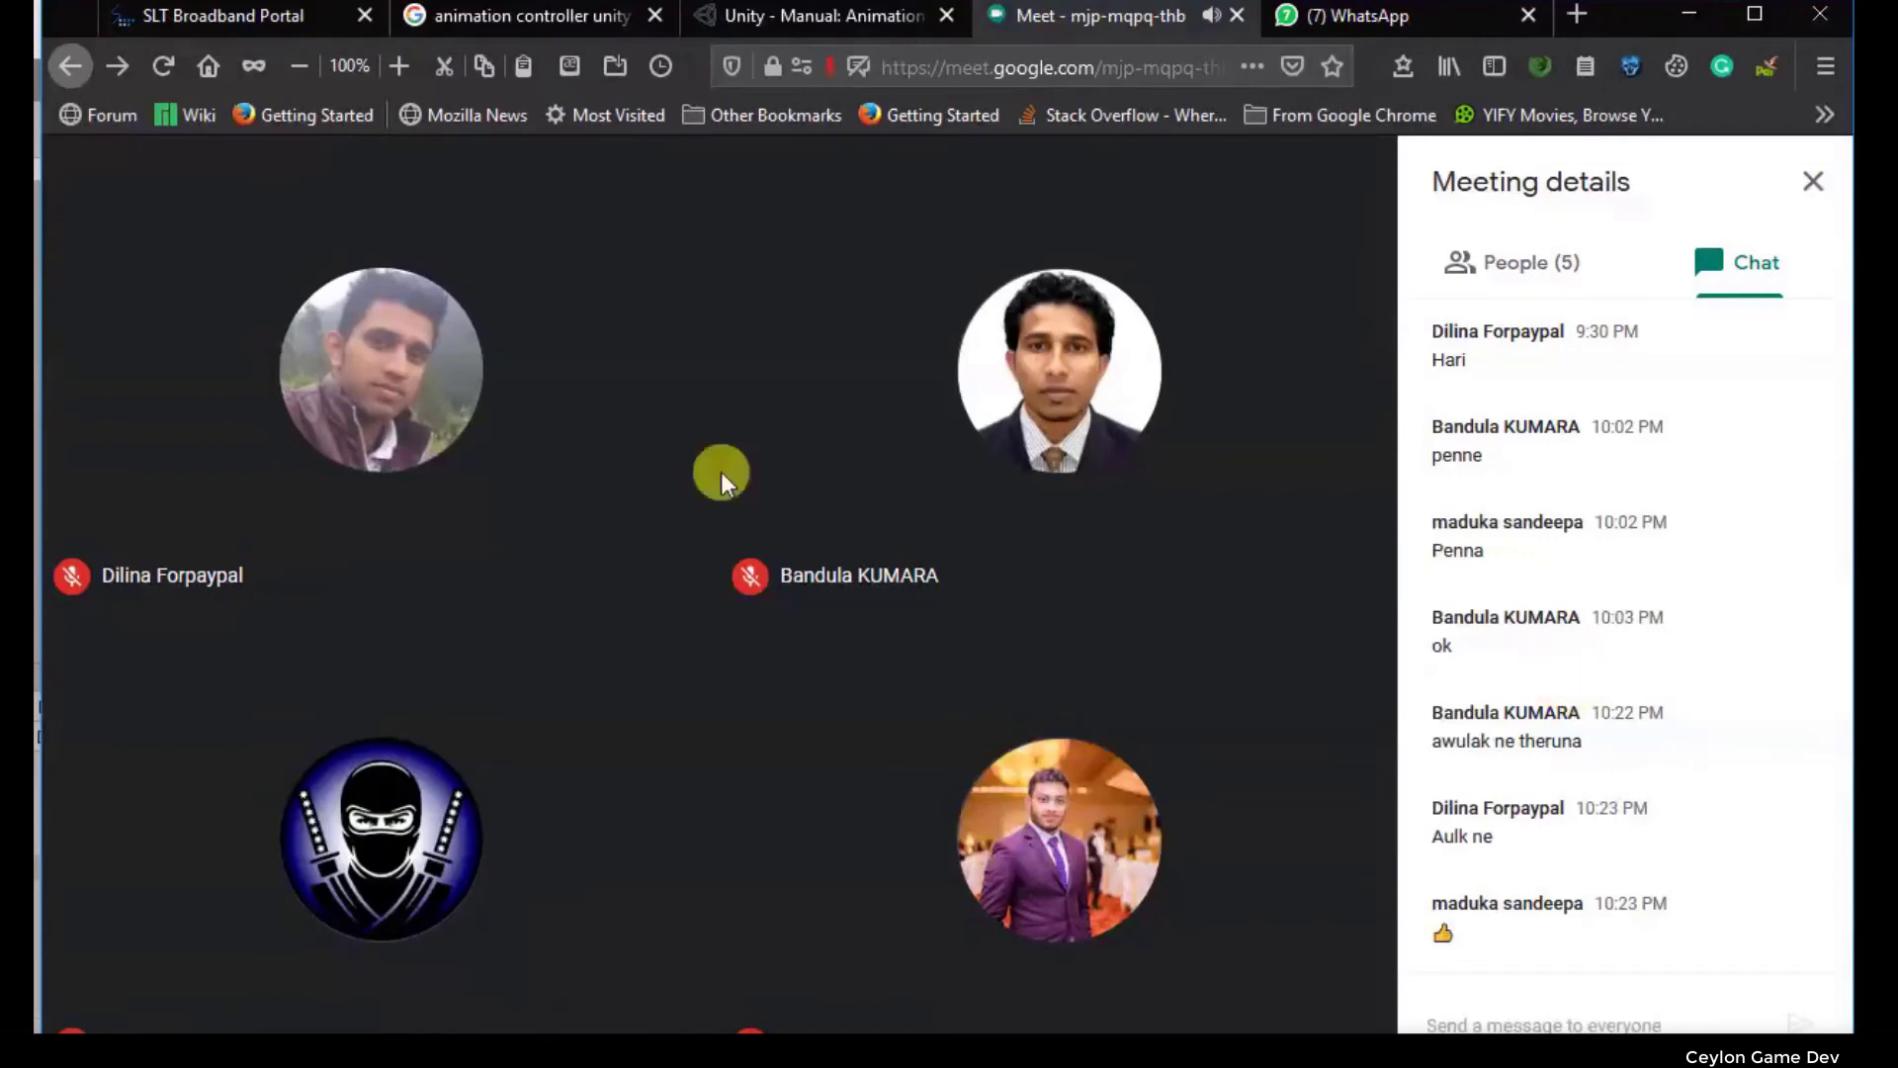
Step: Turn off the microphone, then hang up with the red button to exit the call
mouse_move(613, 485)
mouse_move(516, 929)
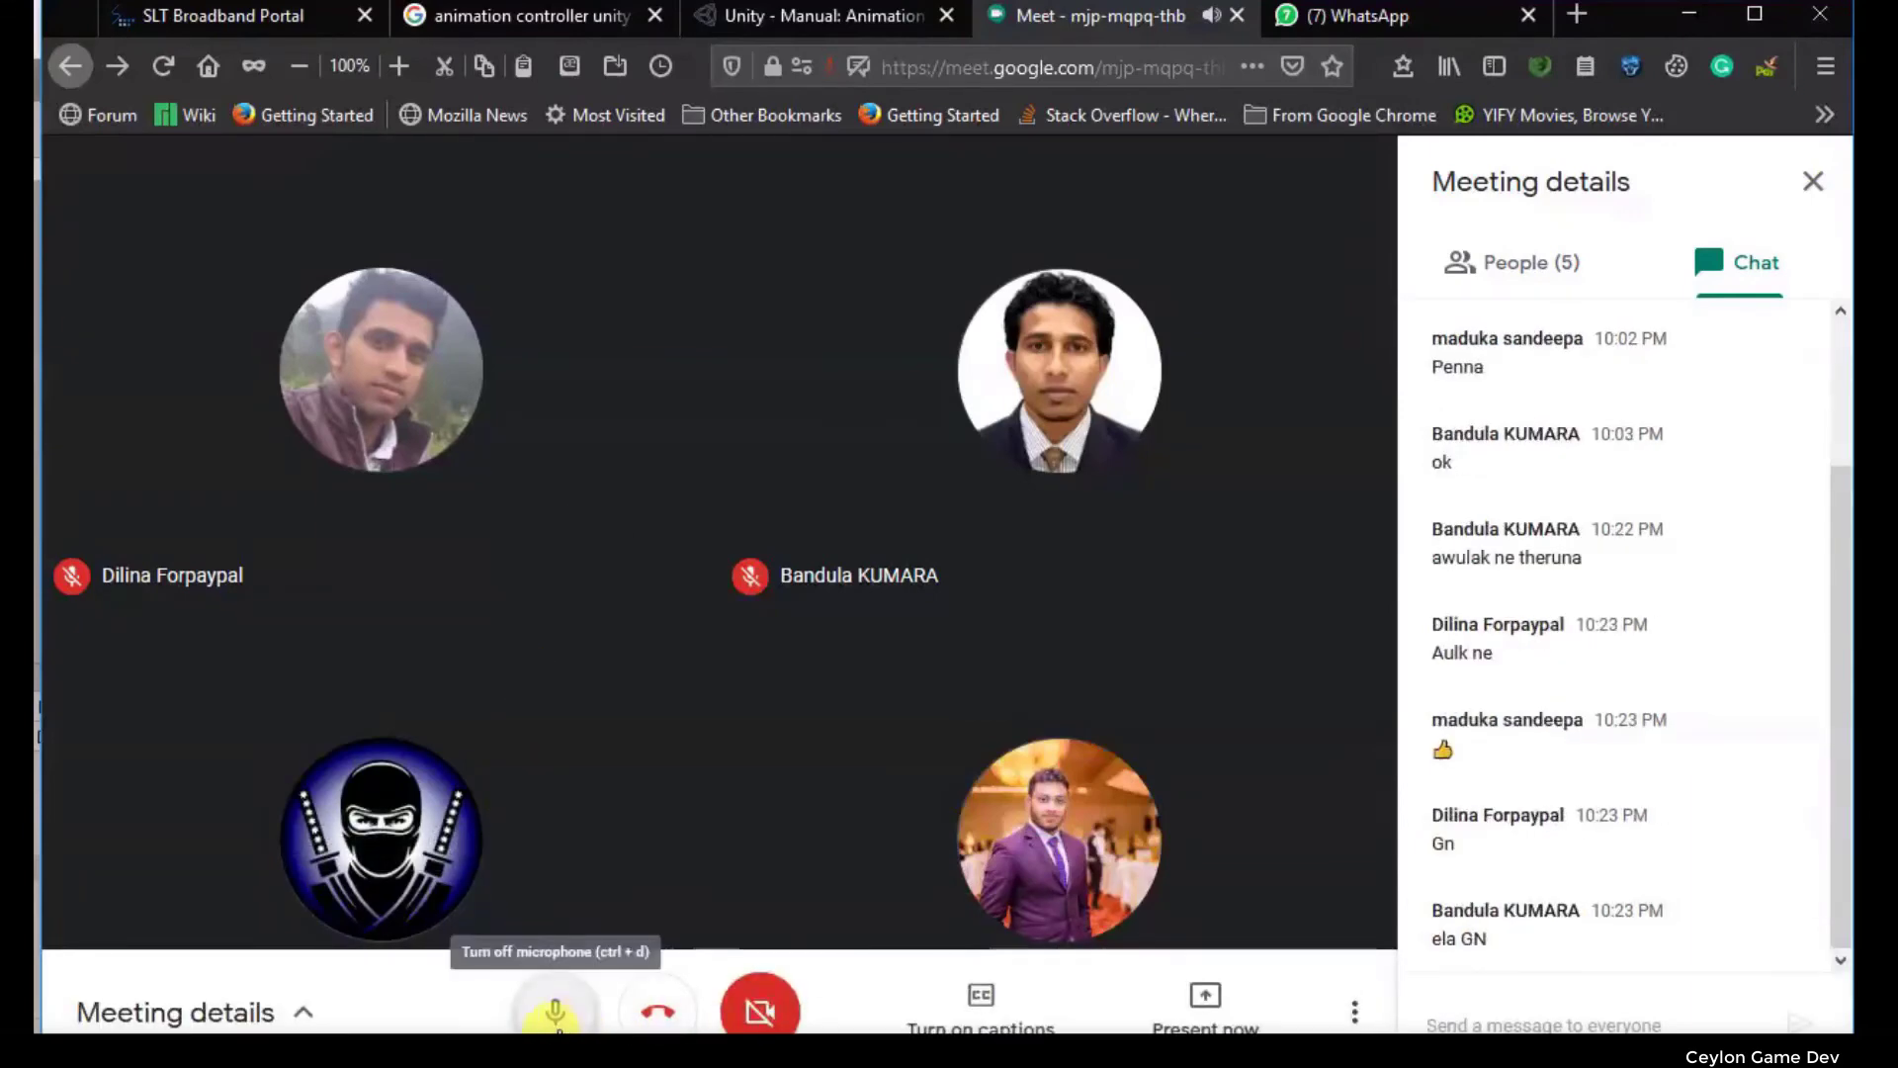
click(555, 1008)
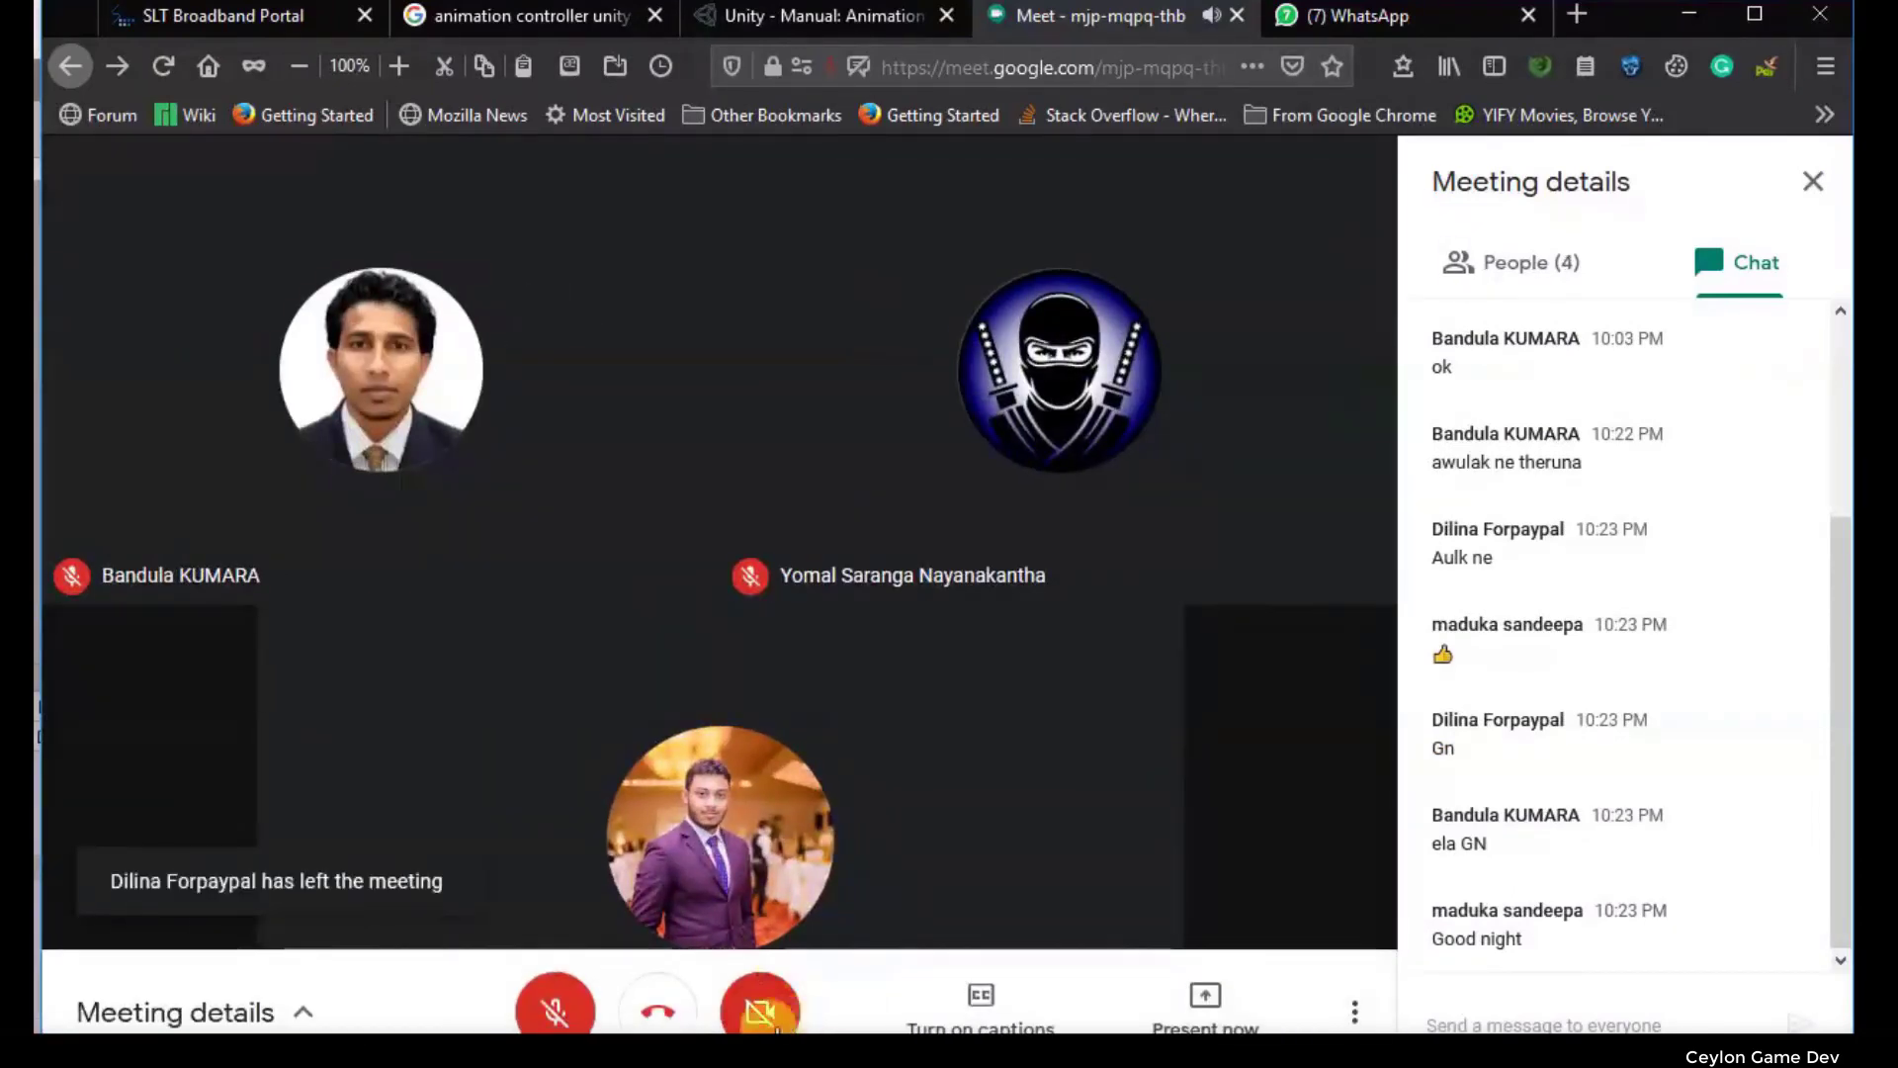
click(658, 1010)
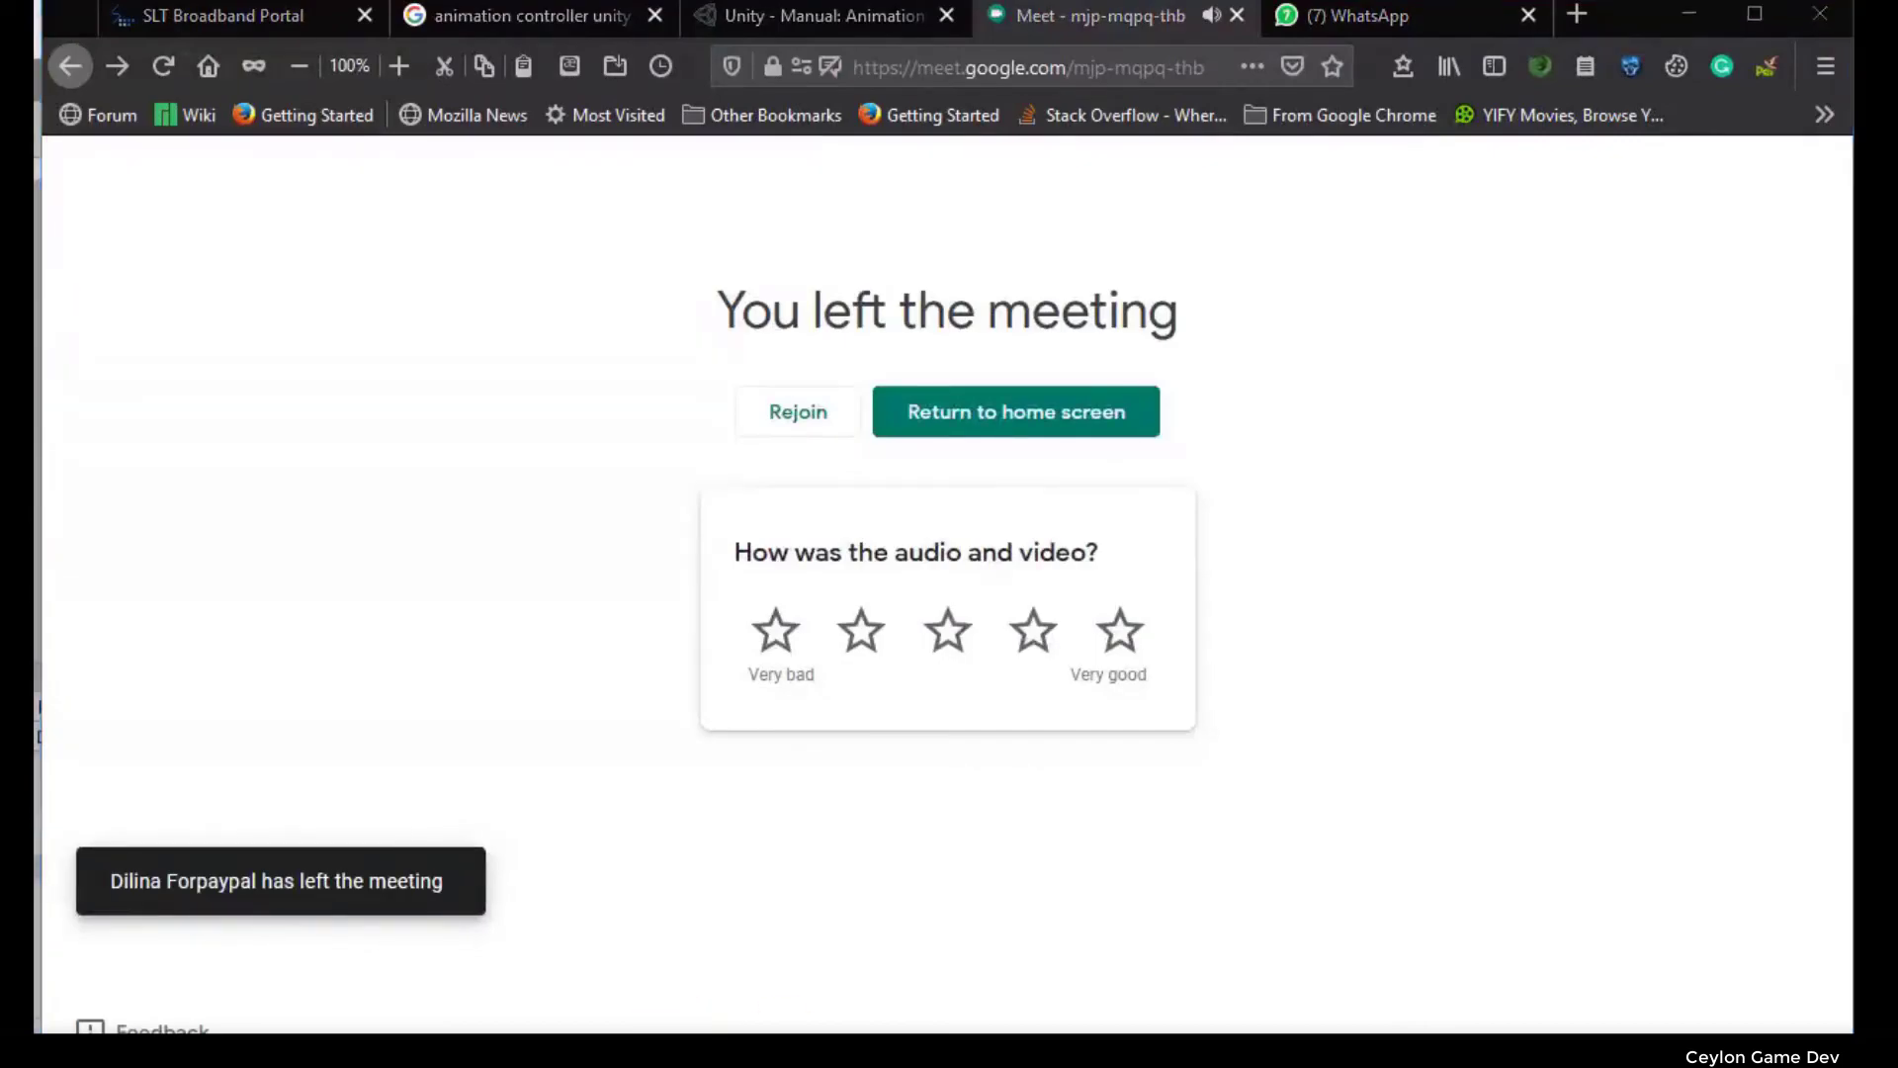